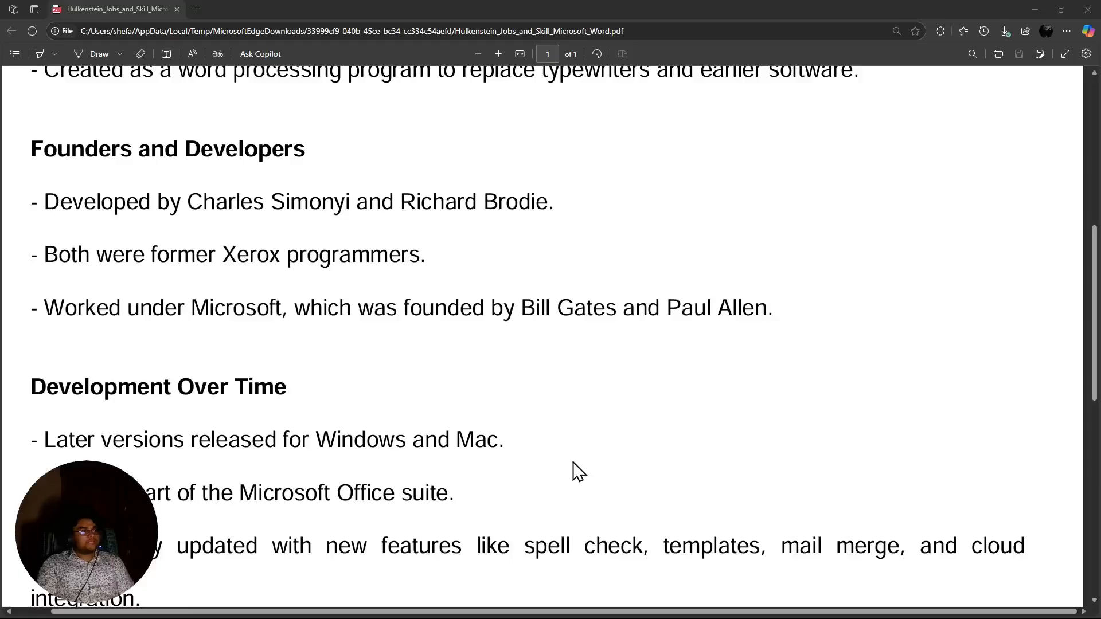
Scroll the Word history PDF from Founders and Developers down to Importance in the Corporate World
{"action": "scroll", "coordinate": [556, 330], "scroll_direction": "down", "scroll_amount": 1}
{"action": "scroll", "coordinate": [556, 331], "scroll_direction": "down", "scroll_amount": 2}
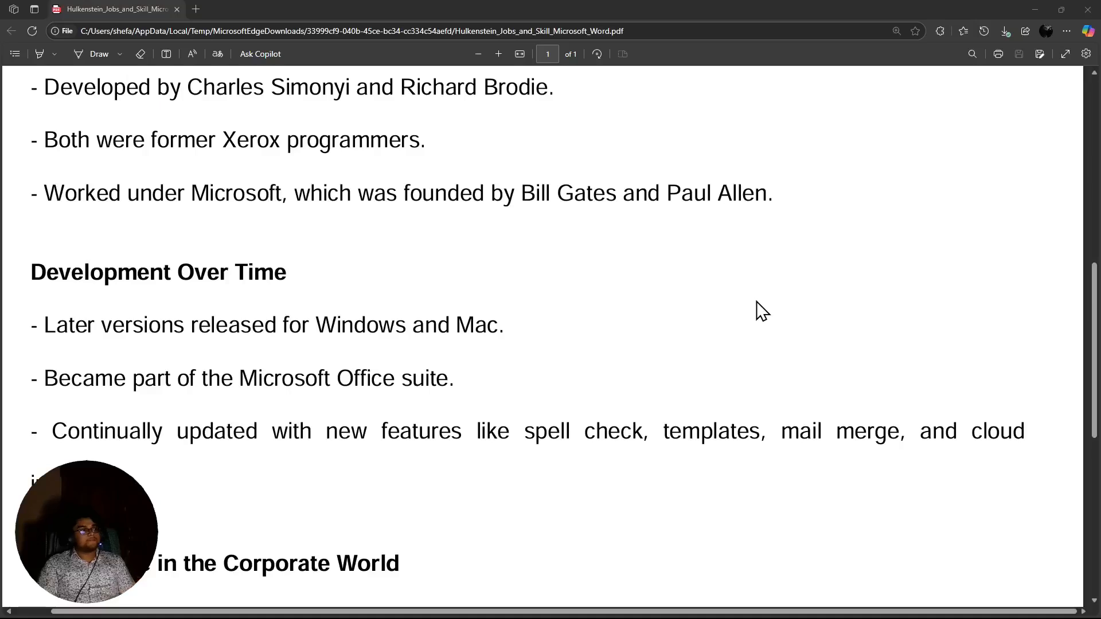
{"action": "scroll", "coordinate": [756, 302], "scroll_direction": "down", "scroll_amount": 2}
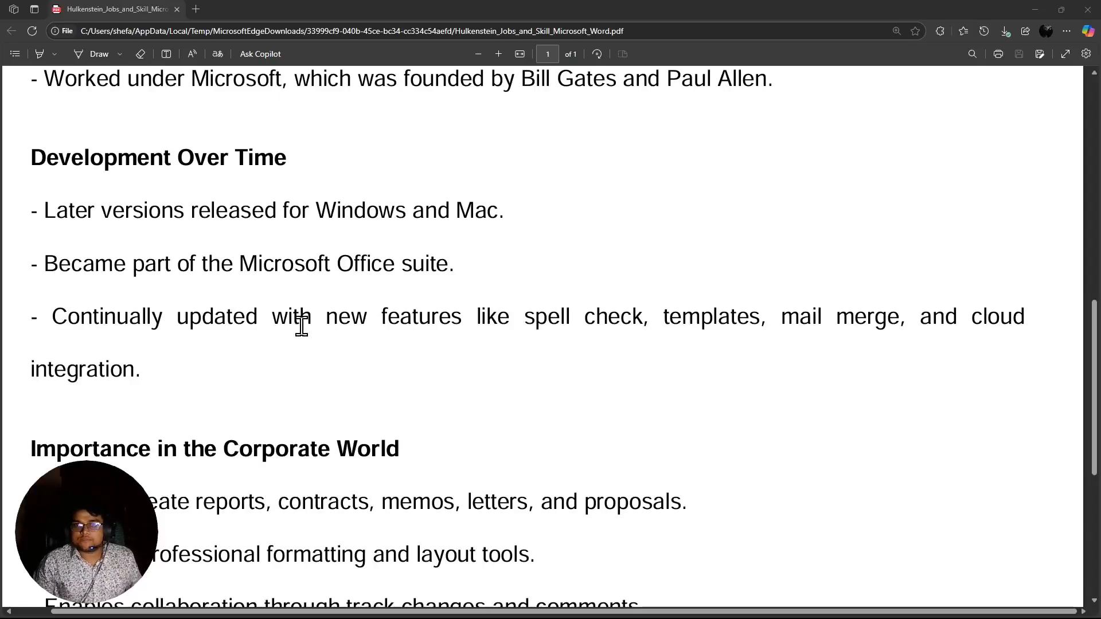
{"action": "scroll", "coordinate": [302, 327], "scroll_direction": "down", "scroll_amount": 2}
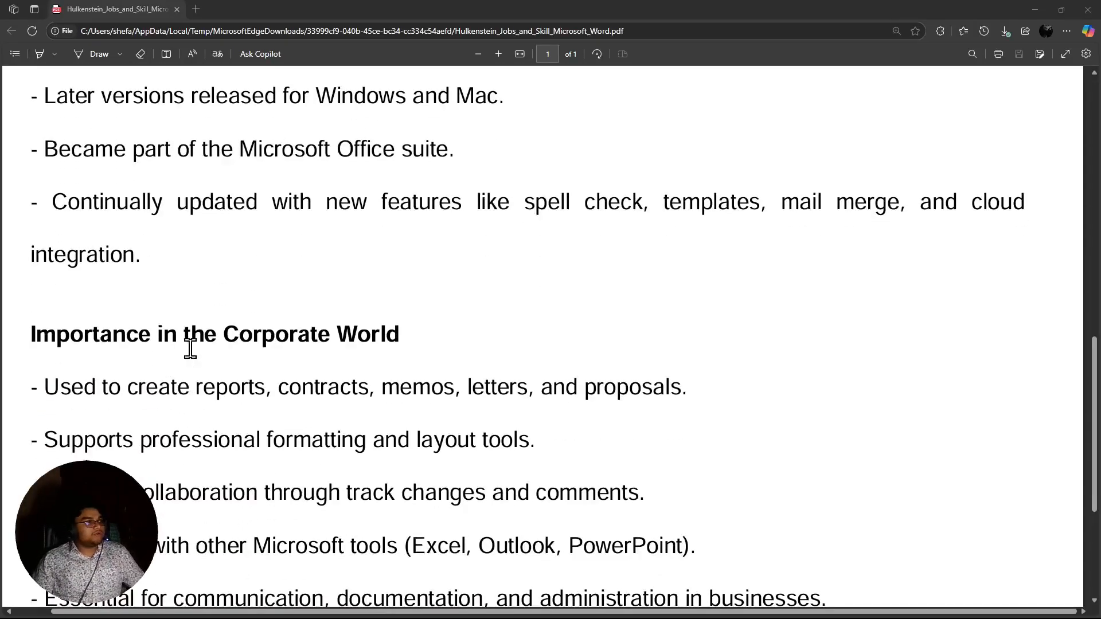
Scroll to the PDF's last line, showing all five corporate-world importance points
{"action": "scroll", "coordinate": [189, 349], "scroll_direction": "down", "scroll_amount": 3}
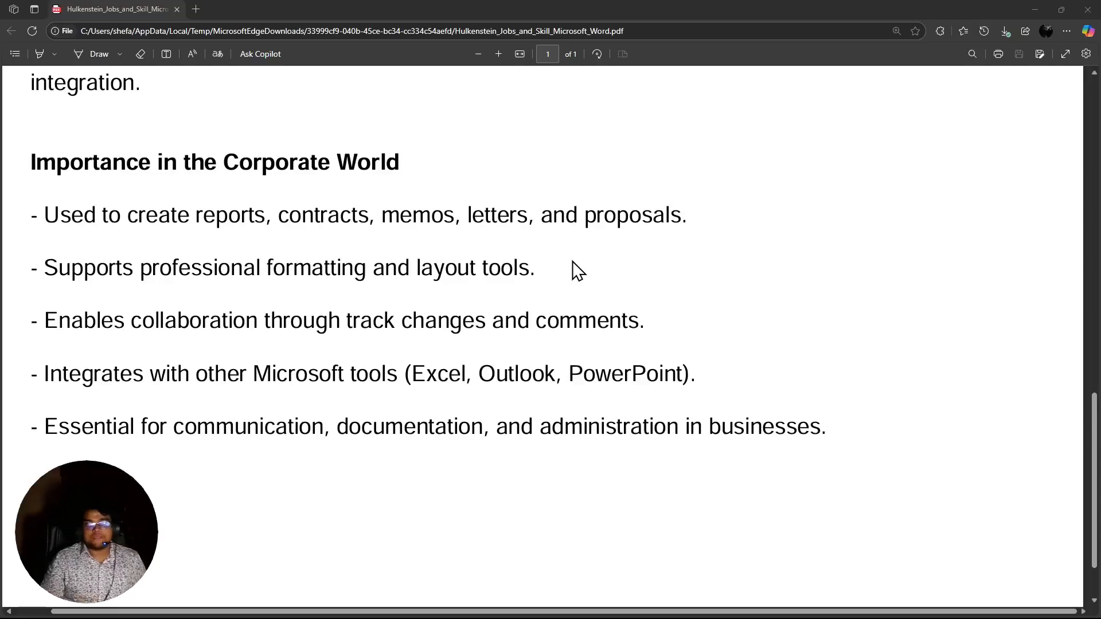
{"action": "scroll", "coordinate": [498, 373], "scroll_direction": "down", "scroll_amount": 1}
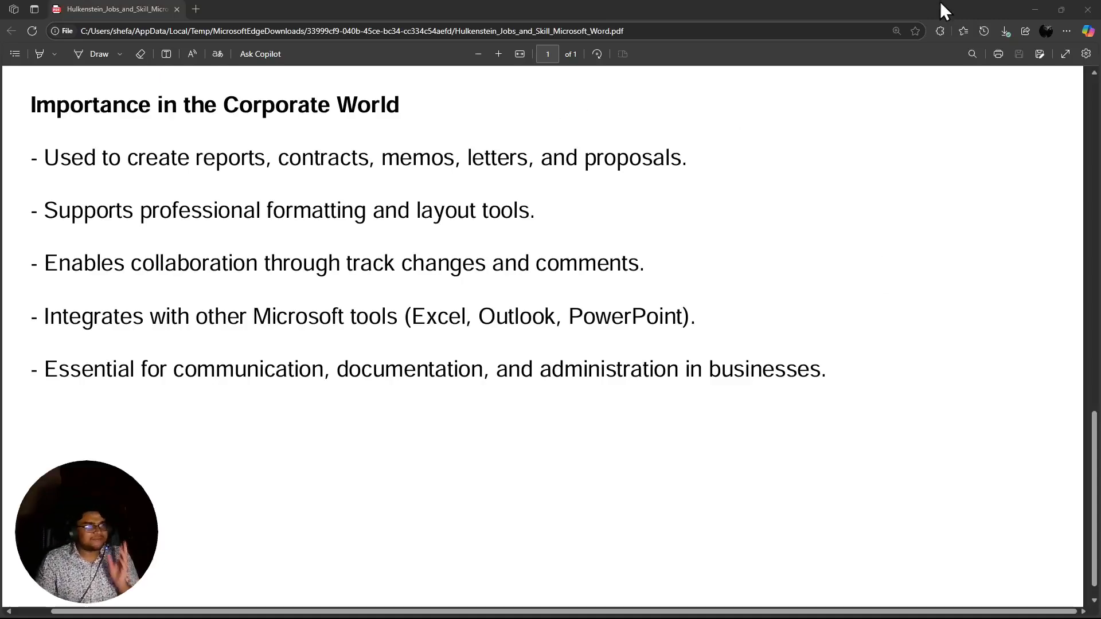
{"action": "mouse_move", "coordinate": [511, 618]}
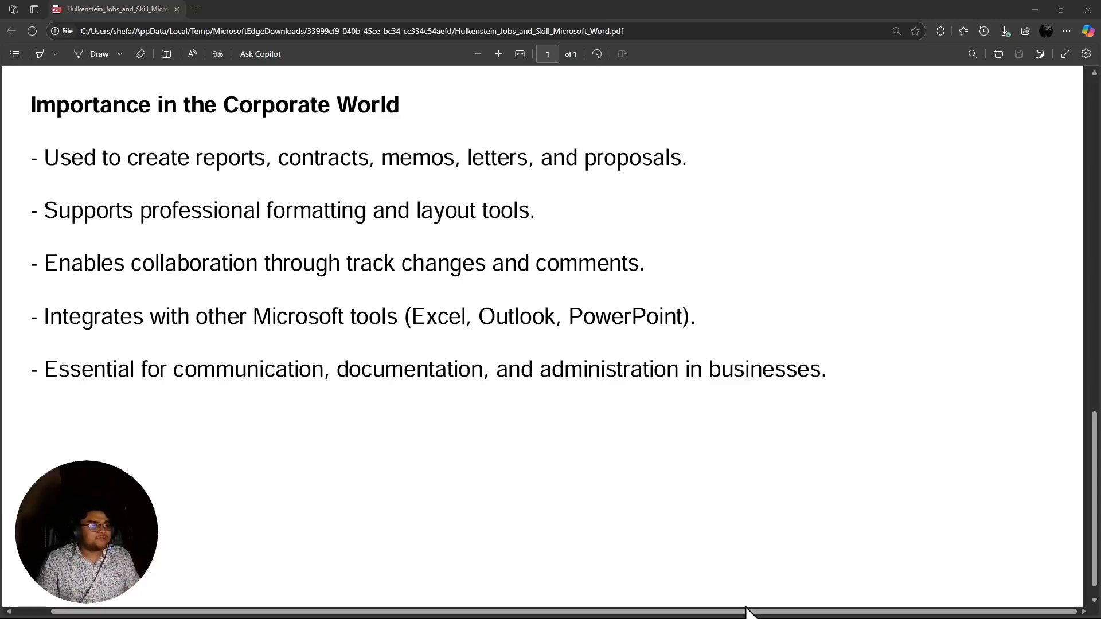
Glance at the blank Word Document1, minimize Word, and start a new Edge tab
{"action": "mouse_move", "coordinate": [799, 609]}
{"action": "left_click", "coordinate": [769, 582]}
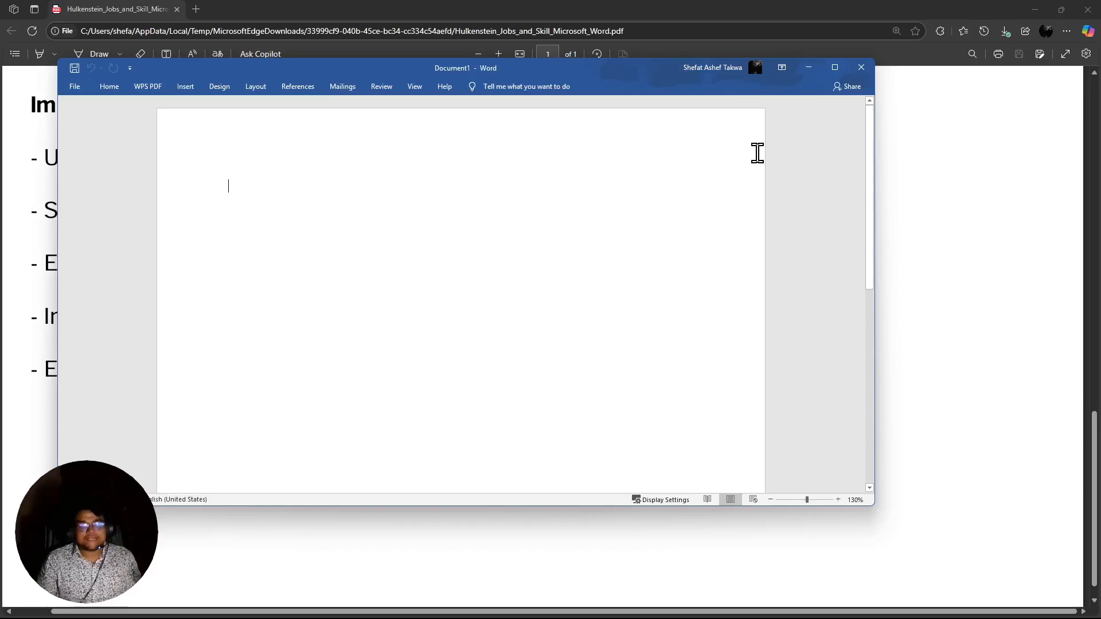
{"action": "left_click", "coordinate": [807, 67]}
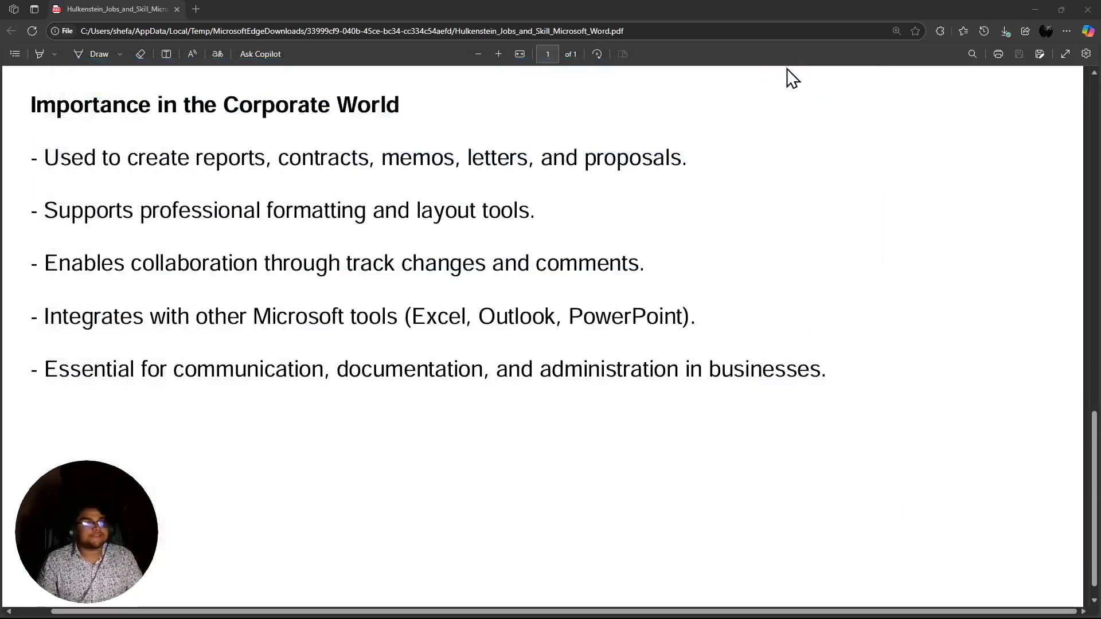
{"action": "left_click", "coordinate": [197, 7]}
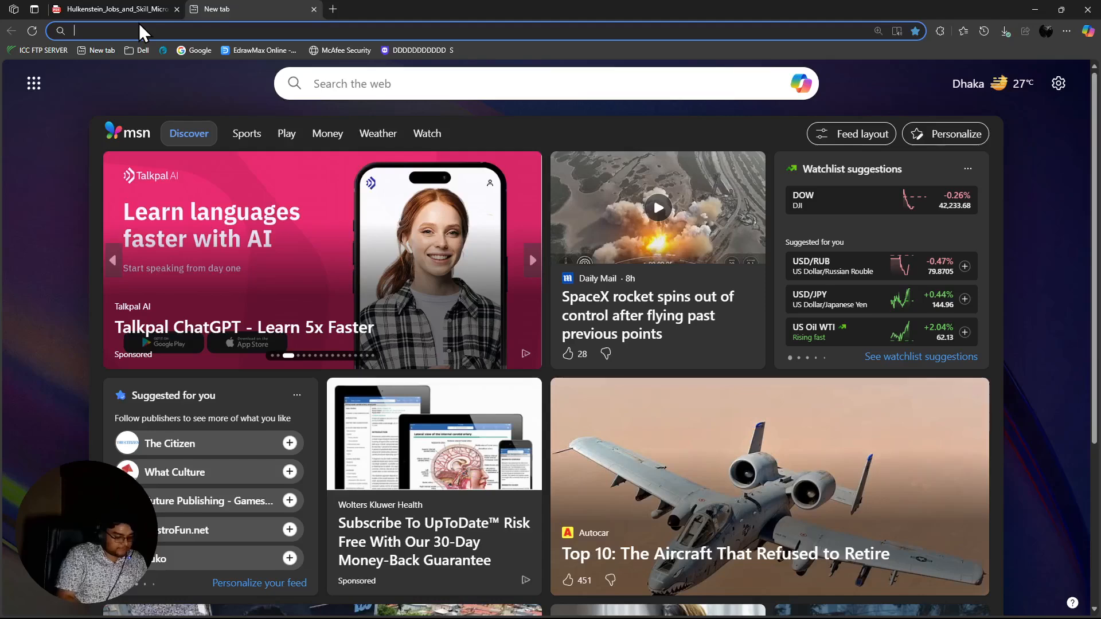
Search Google for 'getintopc' and go to the Get Into PC homepage from the first result
{"action": "type", "text": "getint"}
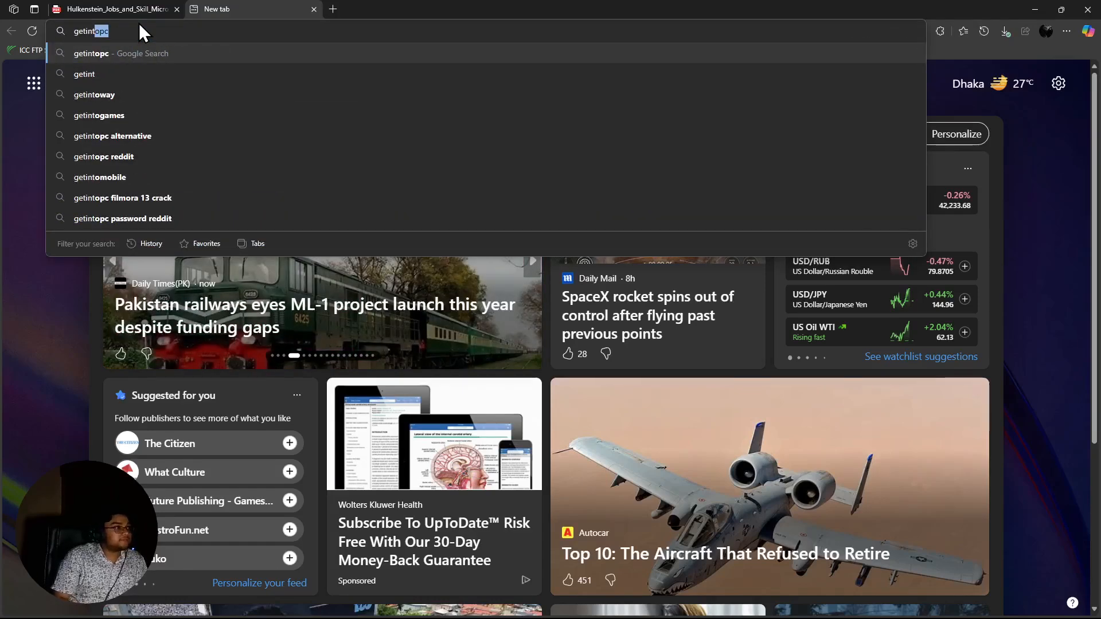
{"action": "type", "text": "opc"}
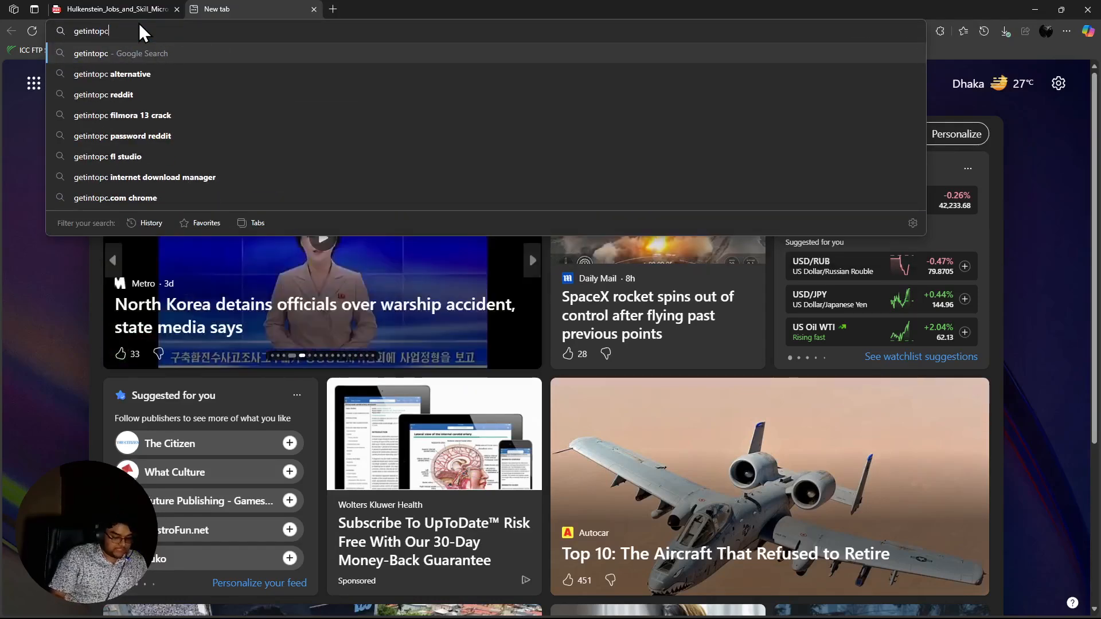
{"action": "key", "text": "Return"}
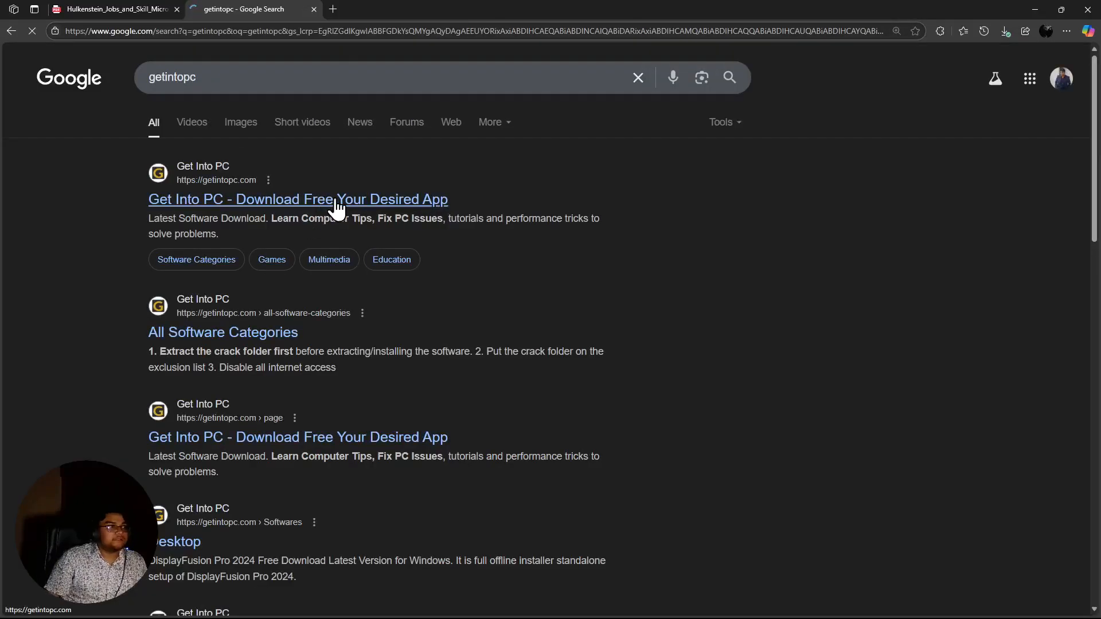
{"action": "left_click", "coordinate": [334, 200]}
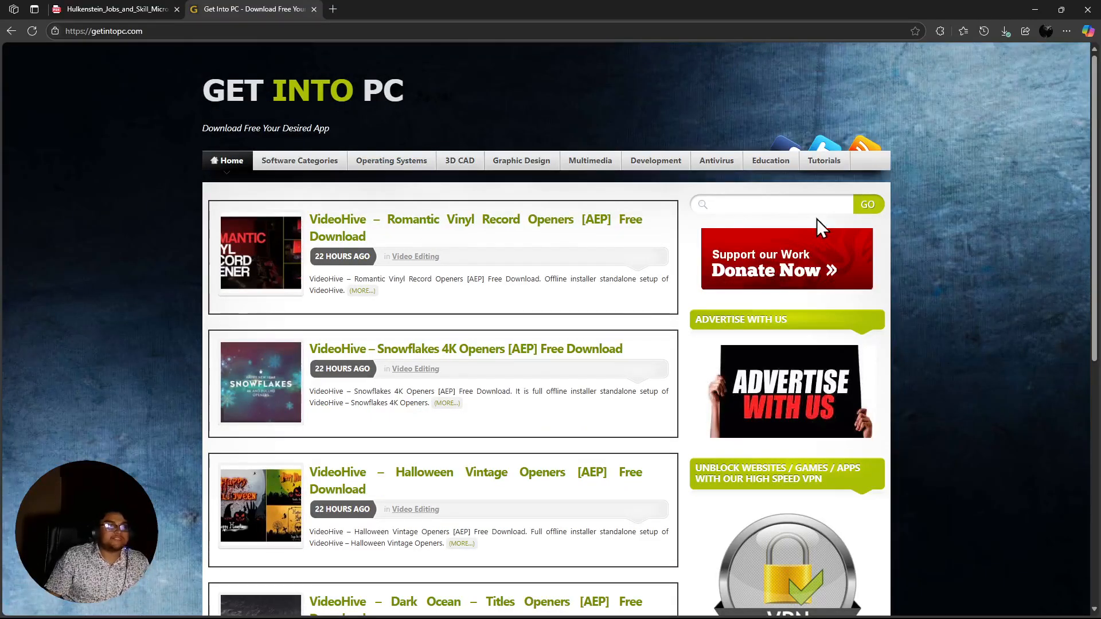
Search the Get Into PC site for 'microsoft', with its Donate page opened in another tab
{"action": "left_click", "coordinate": [798, 202]}
{"action": "type", "text": "Micr"}
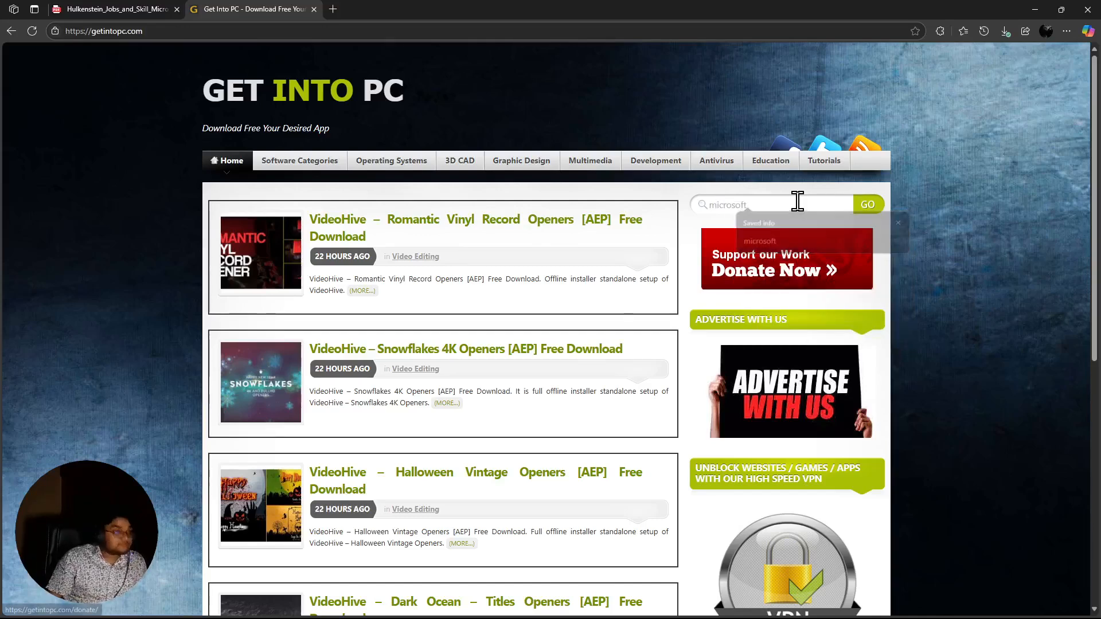
{"action": "key", "text": "Tab"}
{"action": "left_click", "coordinate": [835, 296]}
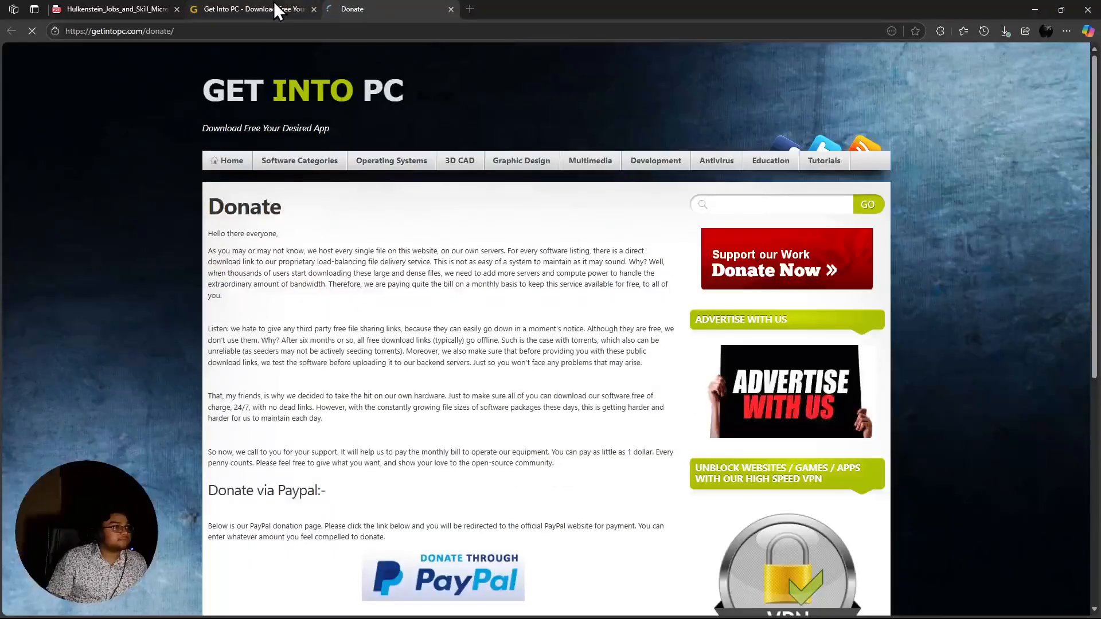
{"action": "left_click", "coordinate": [274, 6]}
{"action": "left_click", "coordinate": [870, 210]}
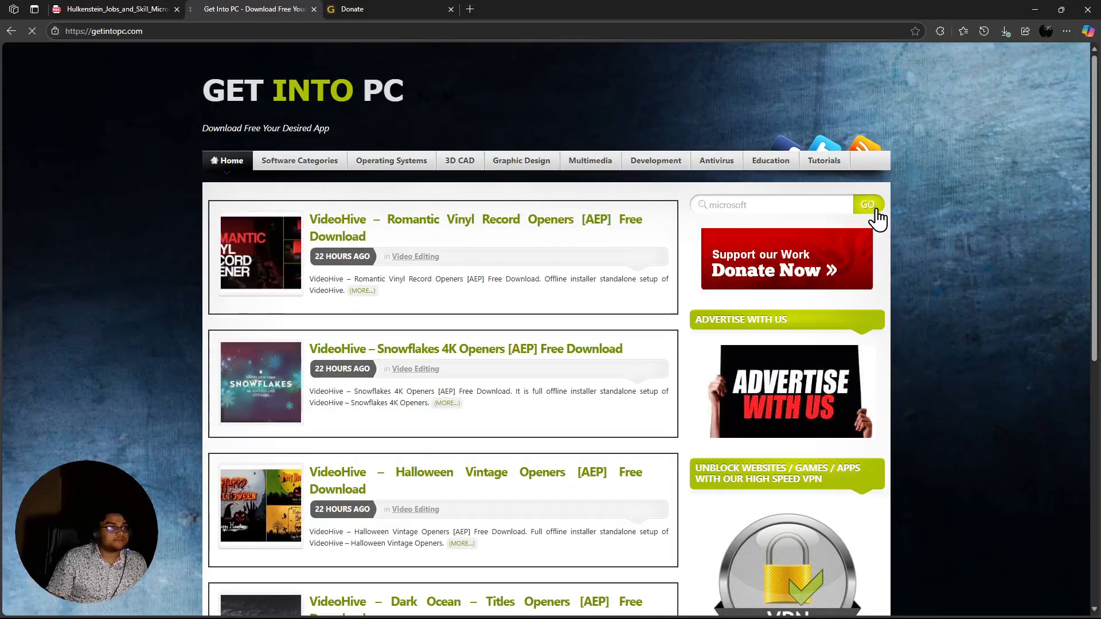
Scroll through the 163 microsoft results and move to page 2
{"action": "scroll", "coordinate": [464, 453], "scroll_direction": "down", "scroll_amount": 4}
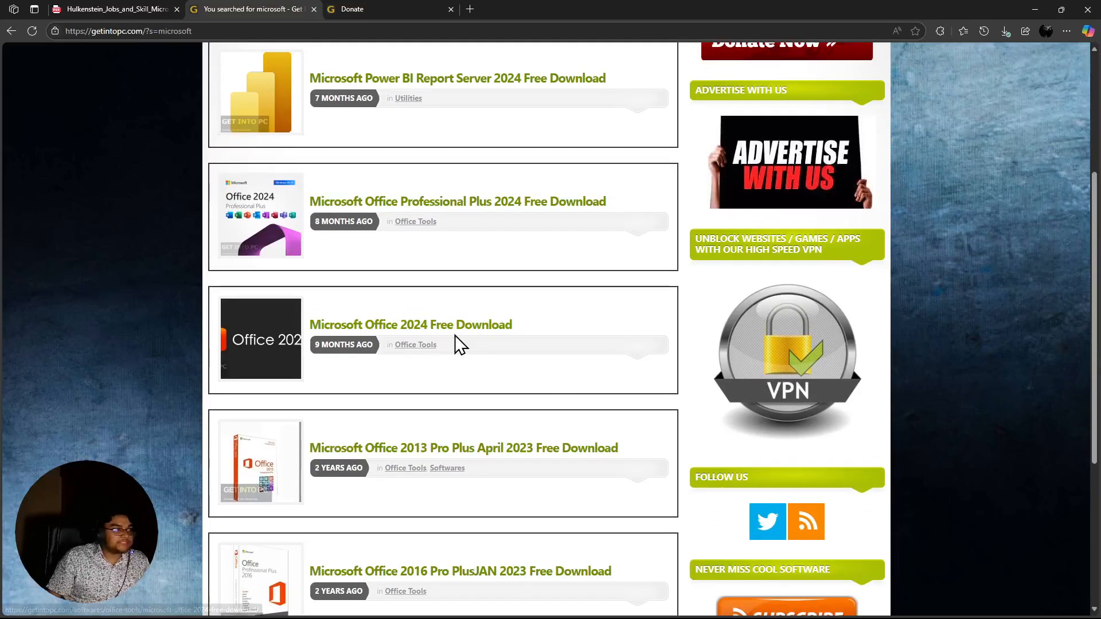
{"action": "scroll", "coordinate": [436, 359], "scroll_direction": "down", "scroll_amount": 1}
{"action": "scroll", "coordinate": [465, 394], "scroll_direction": "down", "scroll_amount": 2}
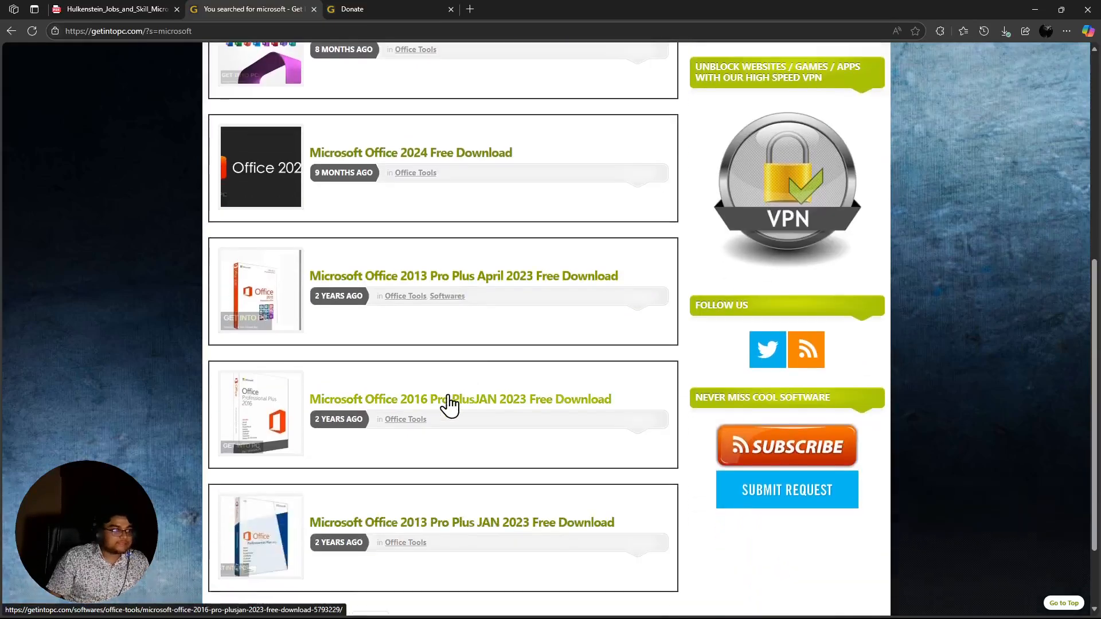
{"action": "scroll", "coordinate": [484, 413], "scroll_direction": "down", "scroll_amount": 1}
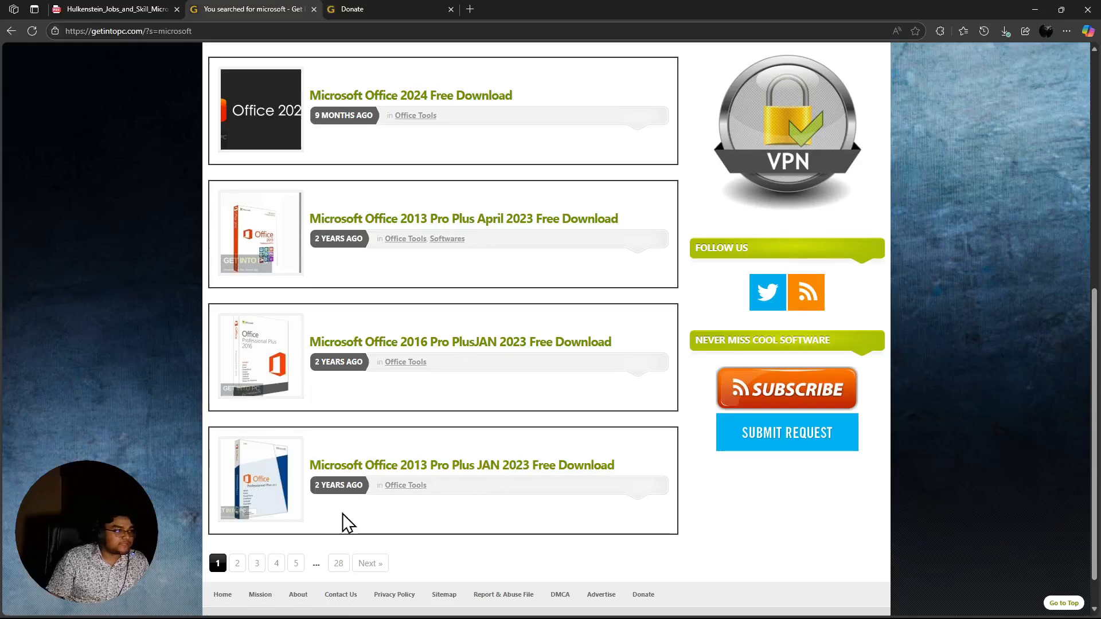
{"action": "left_click", "coordinate": [238, 565]}
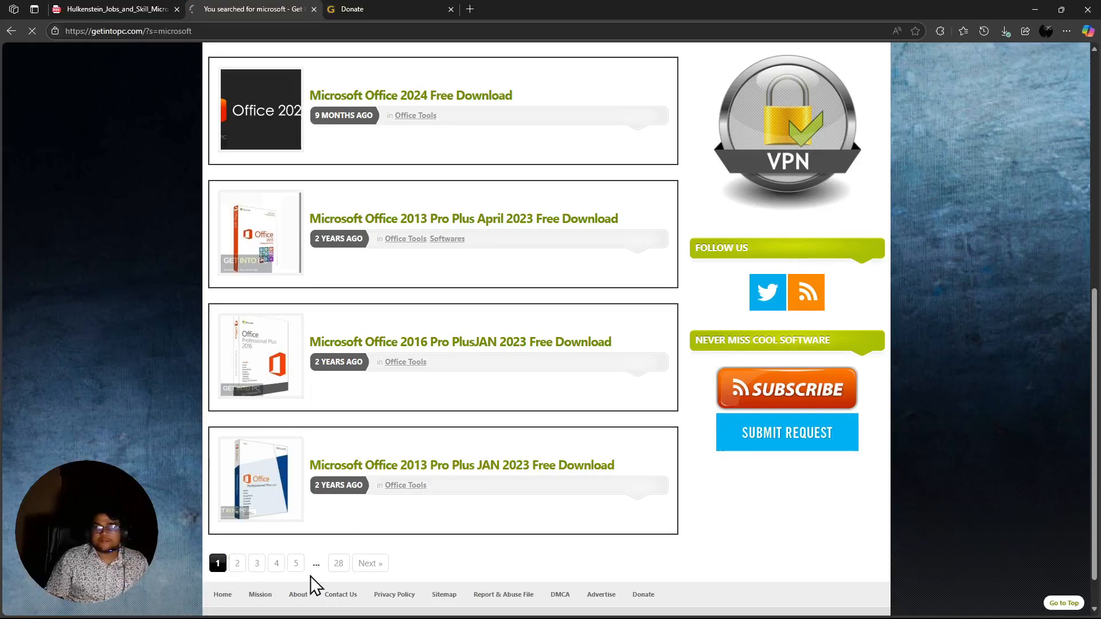
Look over page 2 of the results, then move on to page 3
{"action": "scroll", "coordinate": [453, 338], "scroll_direction": "down", "scroll_amount": 2}
{"action": "scroll", "coordinate": [471, 350], "scroll_direction": "down", "scroll_amount": 2}
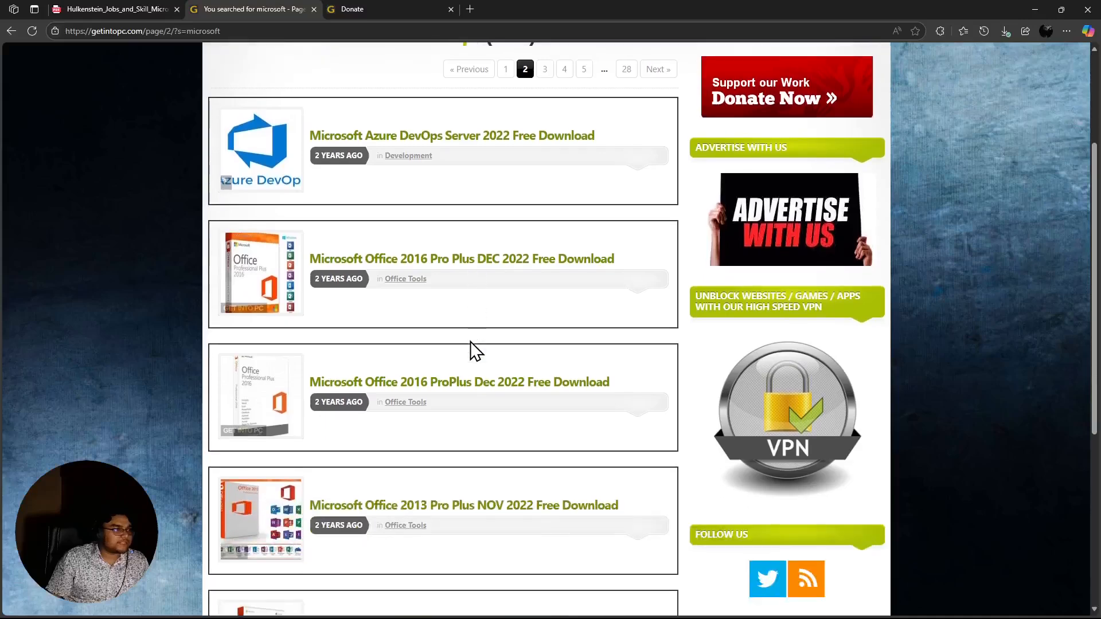
{"action": "scroll", "coordinate": [471, 350], "scroll_direction": "down", "scroll_amount": 2}
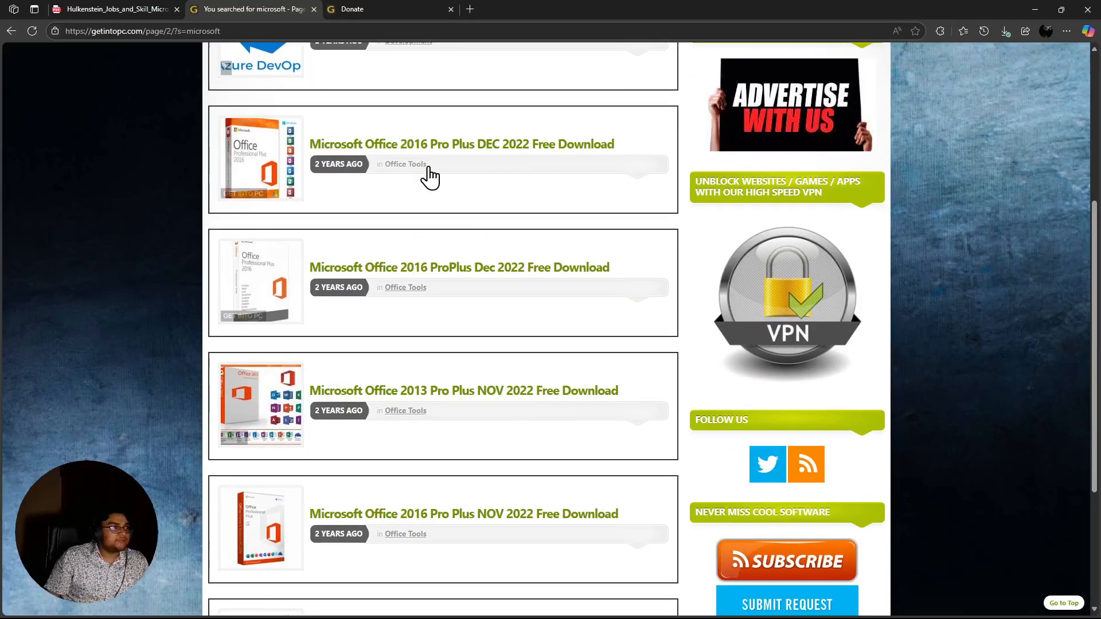
{"action": "scroll", "coordinate": [453, 333], "scroll_direction": "up", "scroll_amount": 2}
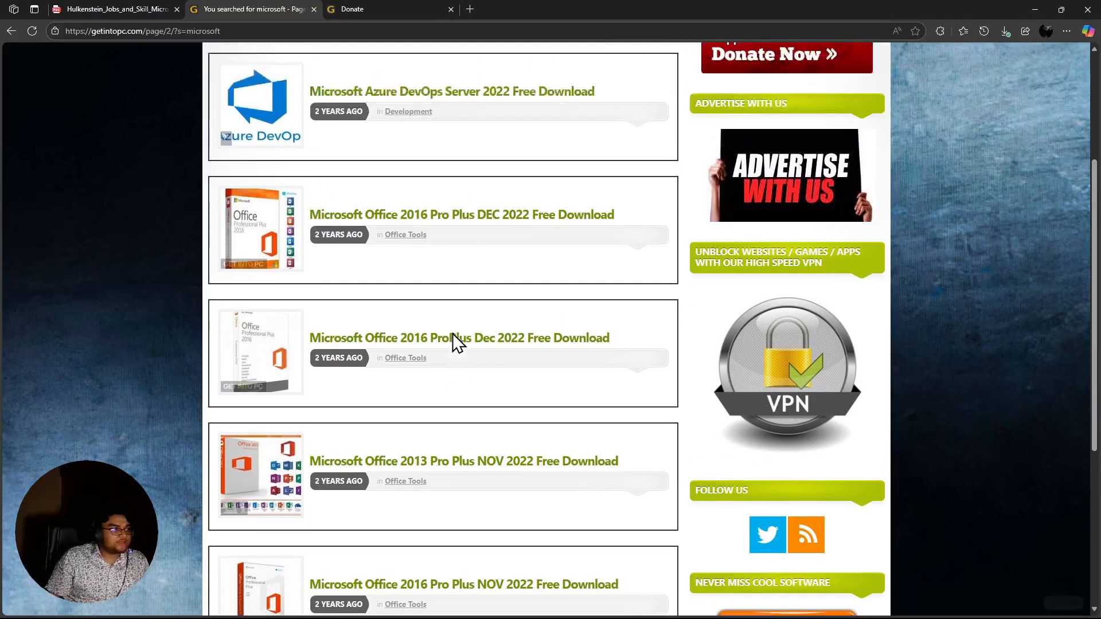
{"action": "scroll", "coordinate": [476, 424], "scroll_direction": "down", "scroll_amount": 6}
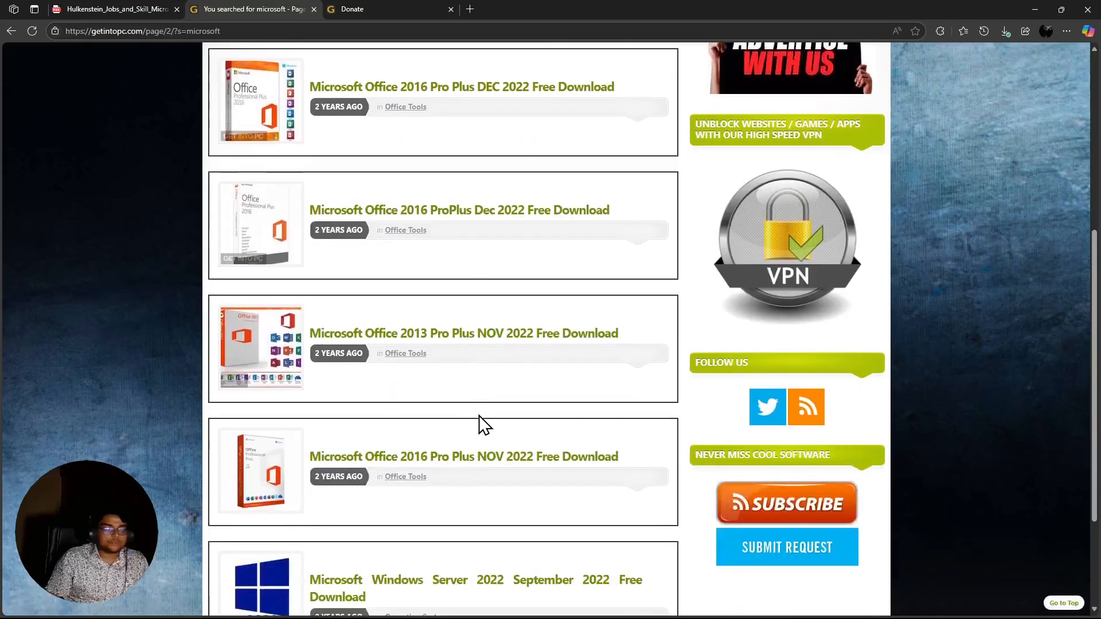
{"action": "scroll", "coordinate": [475, 439], "scroll_direction": "up", "scroll_amount": 1}
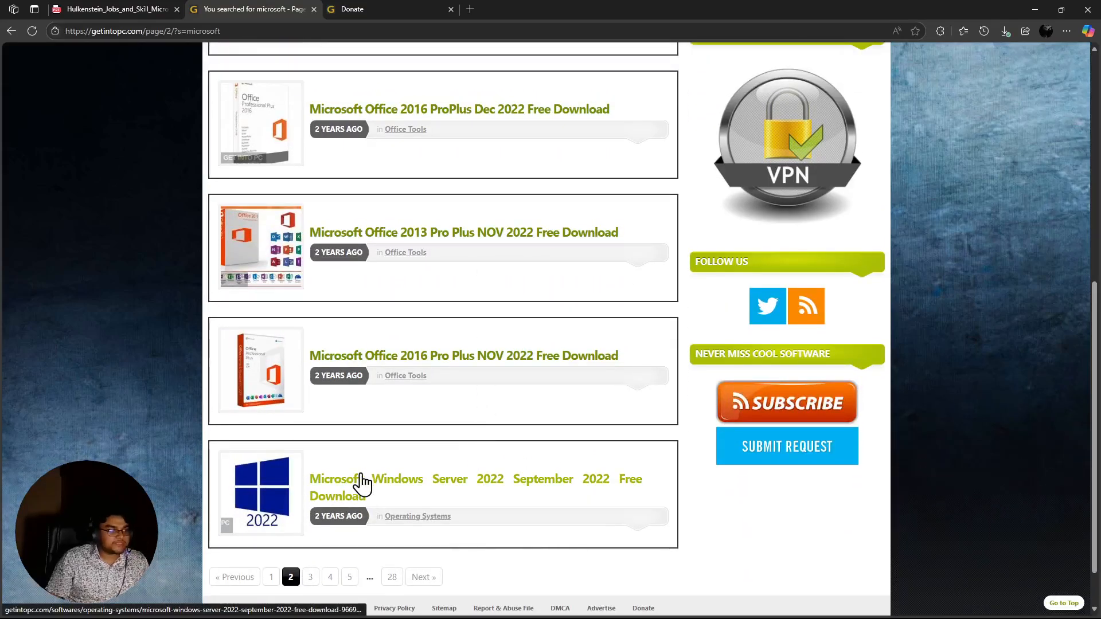
{"action": "left_click", "coordinate": [310, 577]}
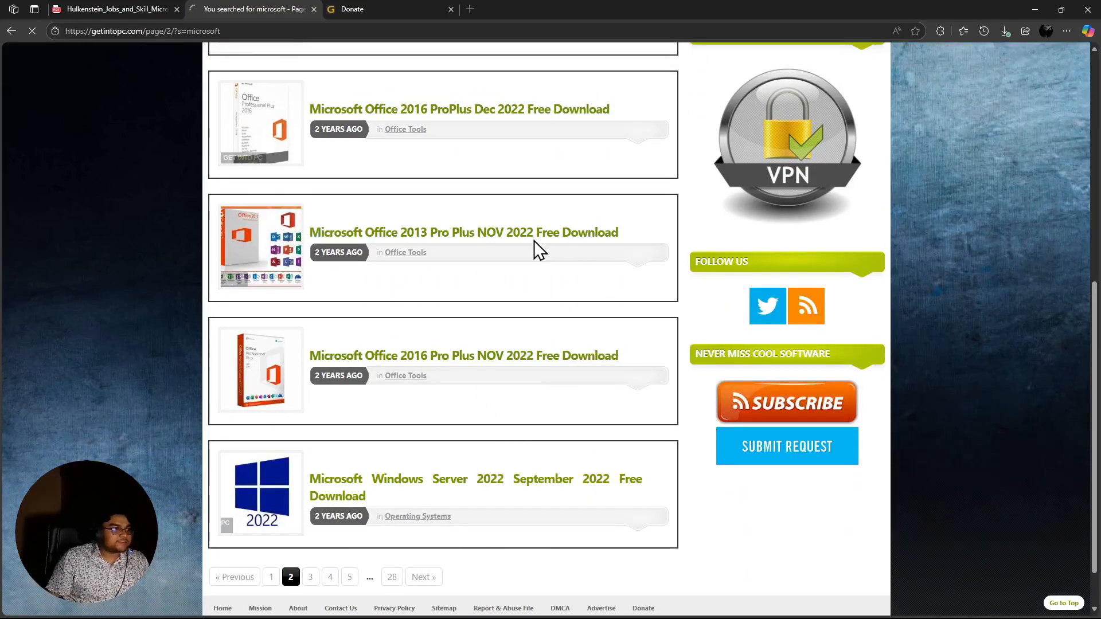
{"action": "scroll", "coordinate": [510, 505], "scroll_direction": "down", "scroll_amount": 3}
{"action": "scroll", "coordinate": [504, 425], "scroll_direction": "up", "scroll_amount": 3}
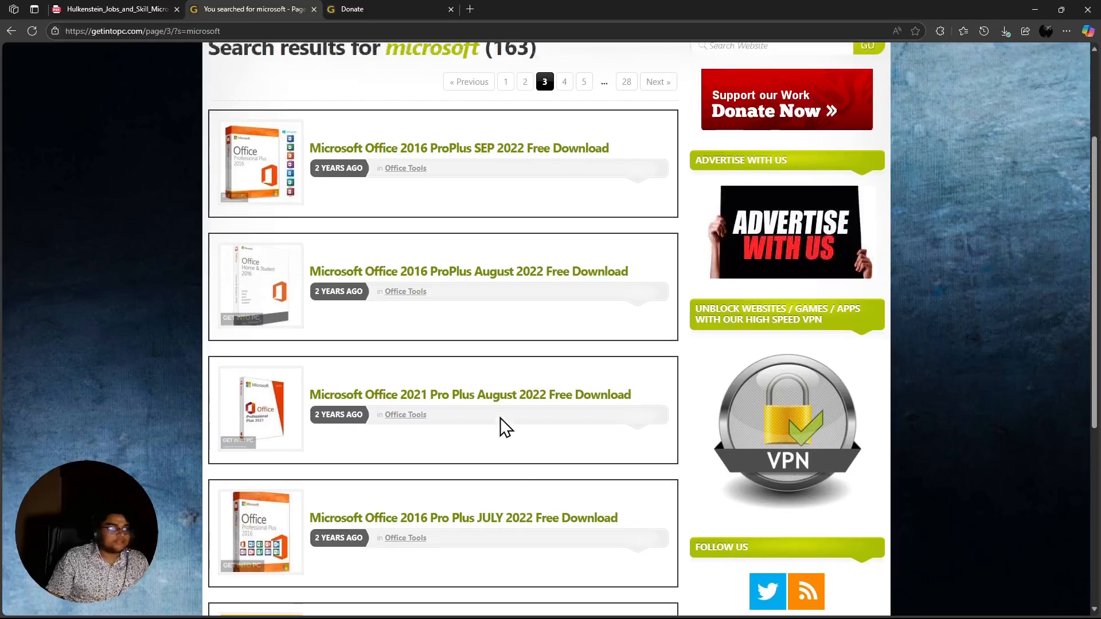
Switch over to the Donate page tab
{"action": "left_click", "coordinate": [411, 8]}
{"action": "left_click", "coordinate": [469, 9]}
{"action": "left_click", "coordinate": [444, 11]}
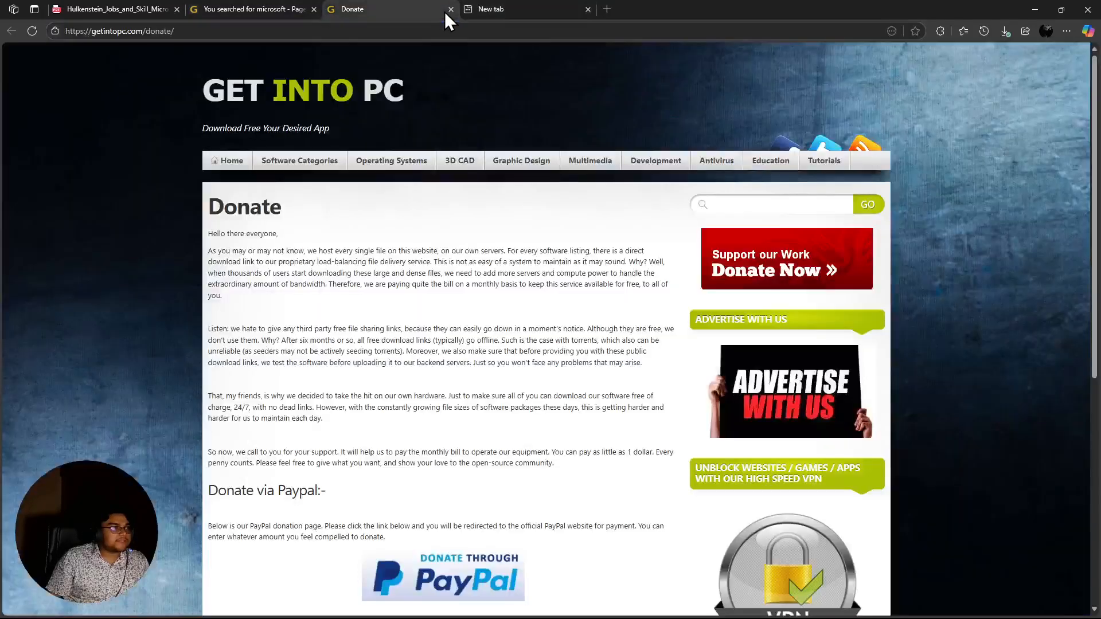
Close the Donate tab and search Google for 'ms office 2016 requirements'
{"action": "left_click", "coordinate": [450, 10]}
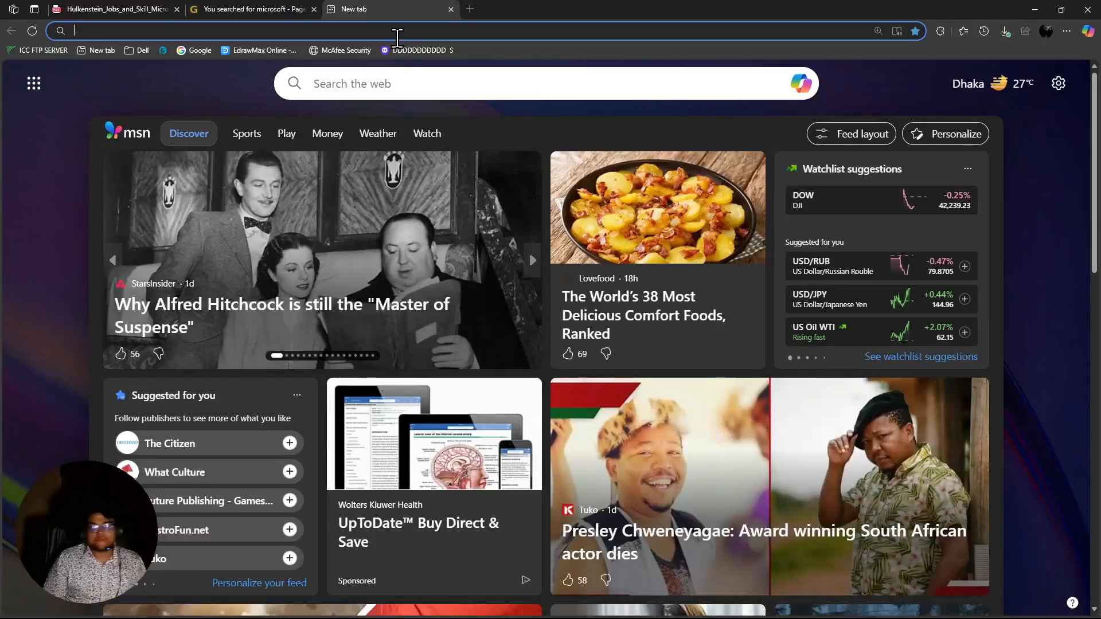
{"action": "type", "text": "mi"}
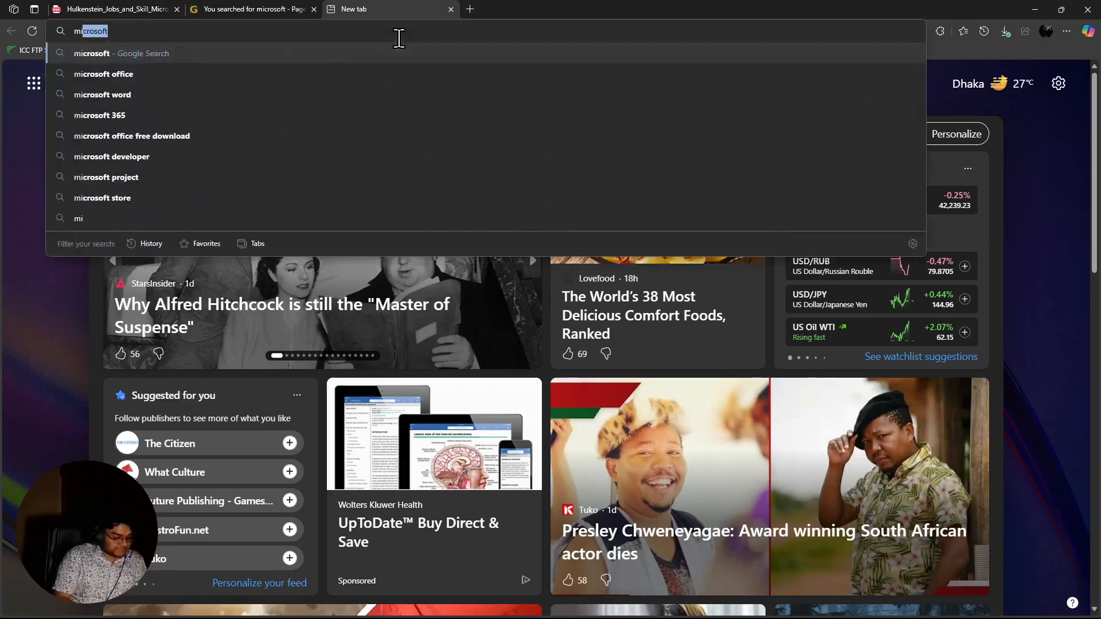
{"action": "key", "text": "BackSpace"}
{"action": "key", "text": "BackSpace"}
{"action": "type", "text": "ms"}
{"action": "key", "text": "BackSpace"}
{"action": "key", "text": "BackSpace"}
{"action": "key", "text": "BackSpace"}
{"action": "type", "text": "ms"}
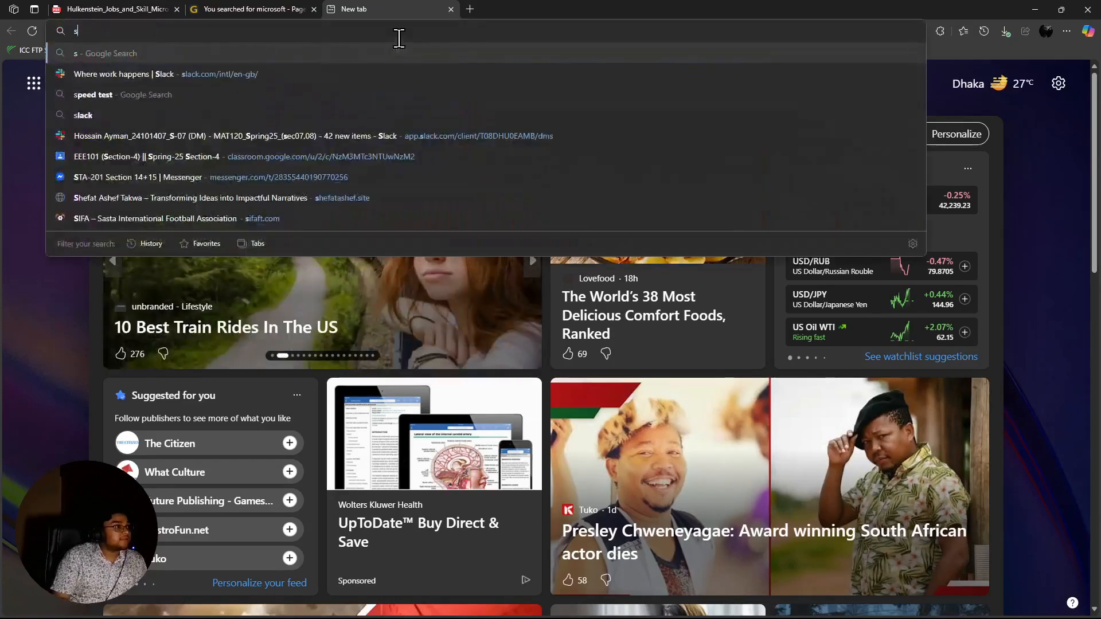
{"action": "key", "text": "BackSpace"}
{"action": "key", "text": "BackSpace"}
{"action": "type", "text": "ms o"}
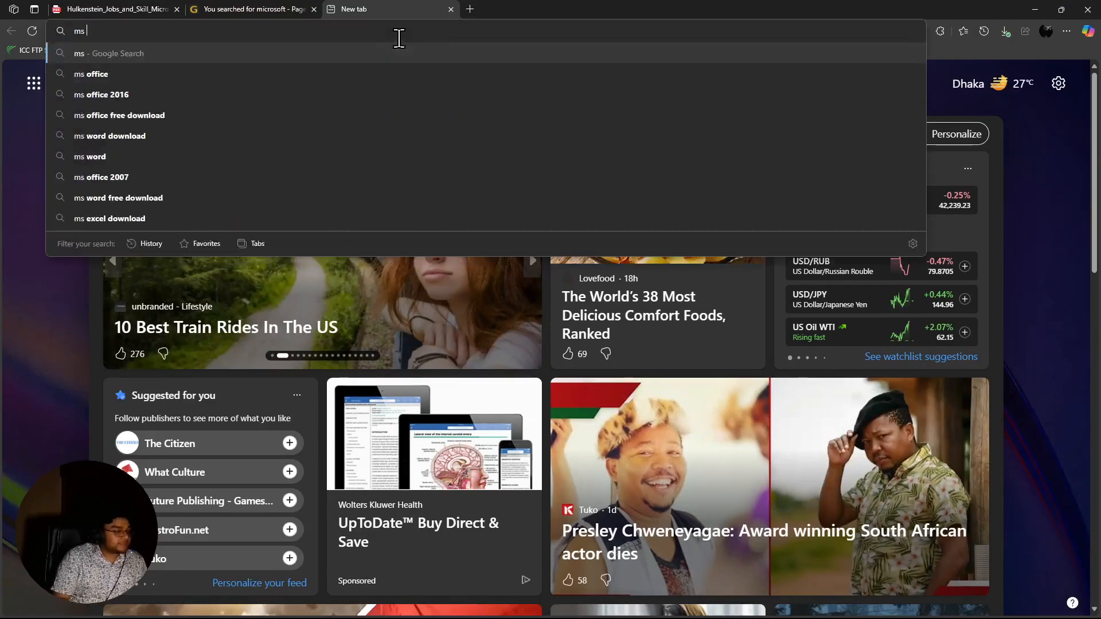
{"action": "type", "text": "f"}
{"action": "key", "text": "BackSpace"}
{"action": "type", "text": "of"}
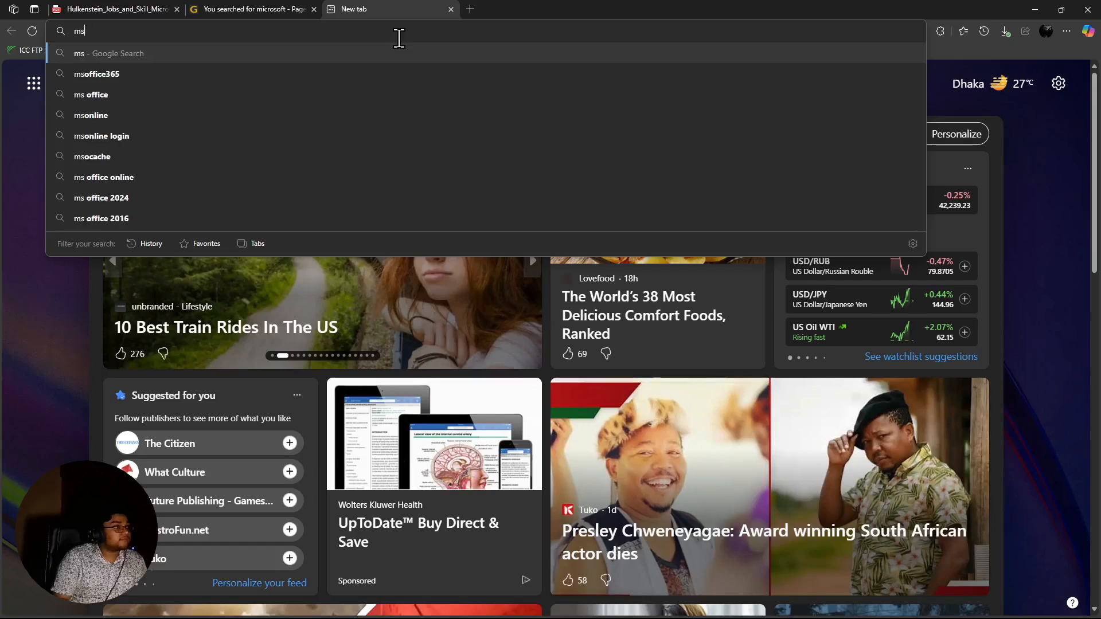
{"action": "type", "text": "fiv"}
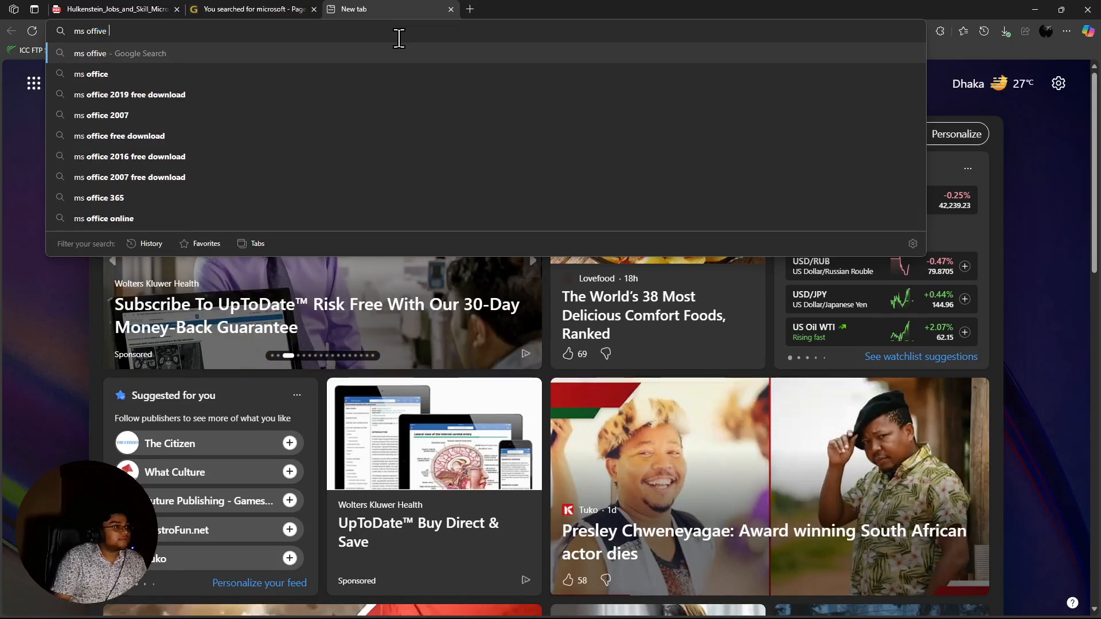
{"action": "key", "text": "BackSpace"}
{"action": "type", "text": "ce "}
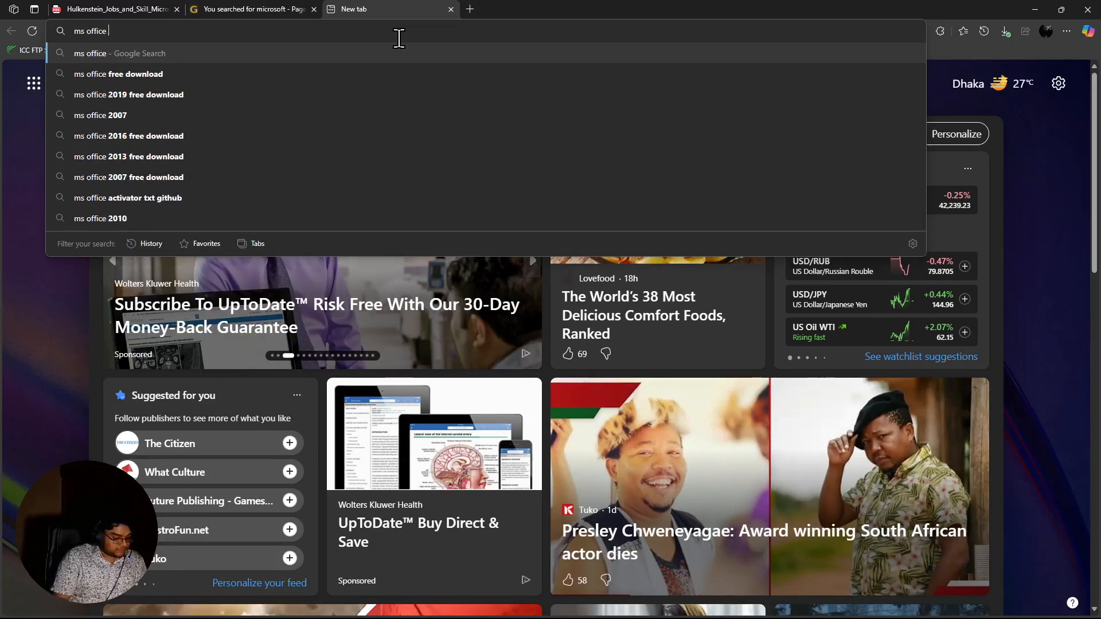
{"action": "type", "text": "20216 "}
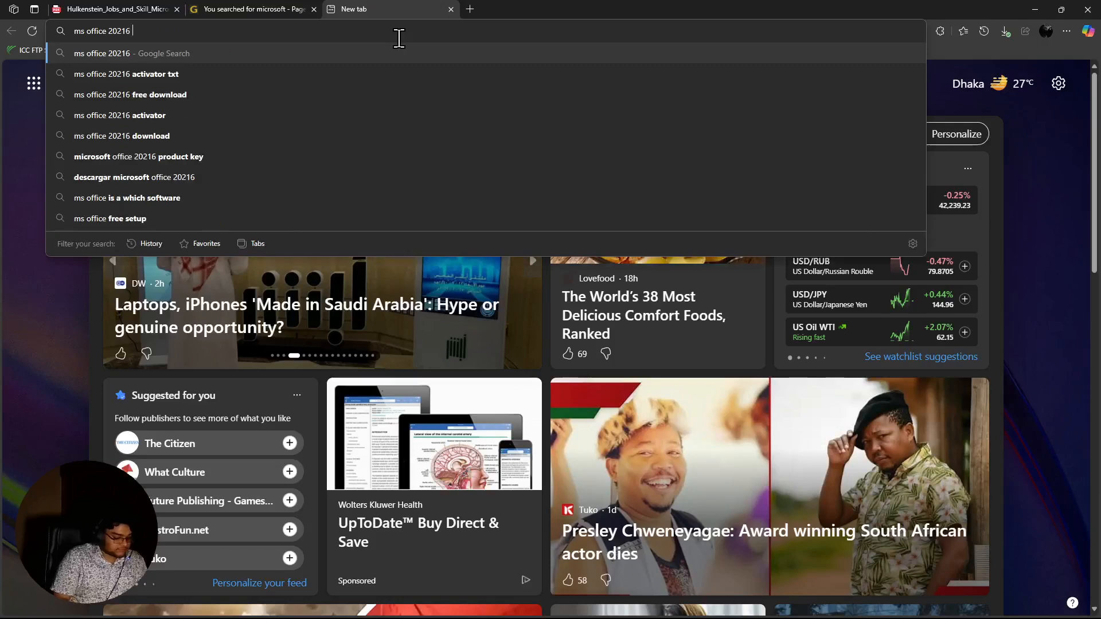
{"action": "type", "text": "ree"}
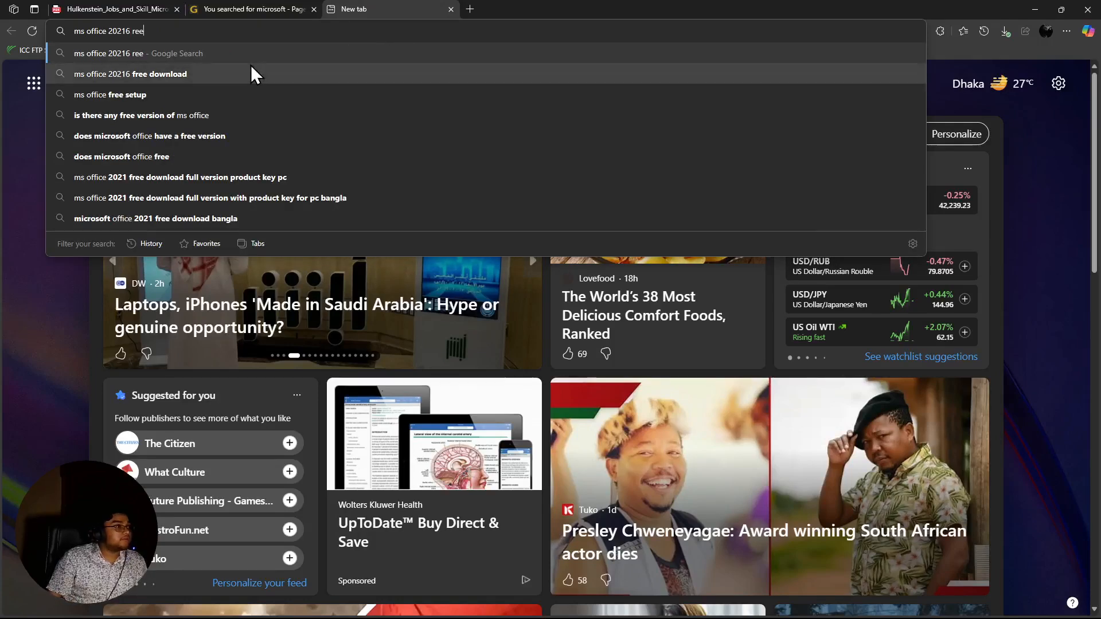
{"action": "key", "text": "BackSpace"}
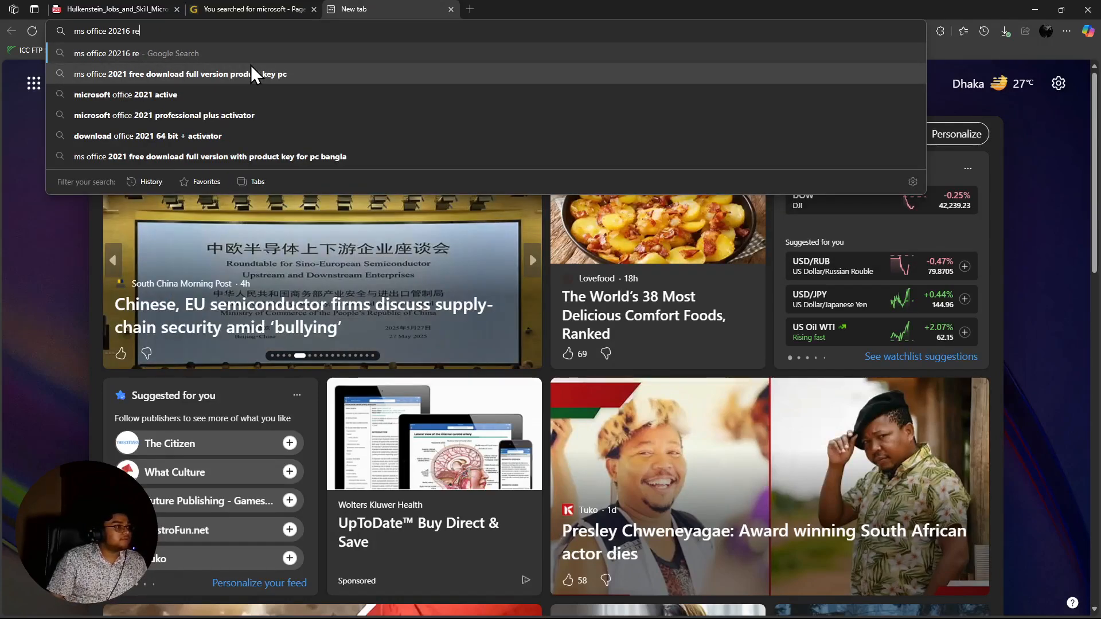
{"action": "type", "text": "w"}
{"action": "key", "text": "BackSpace"}
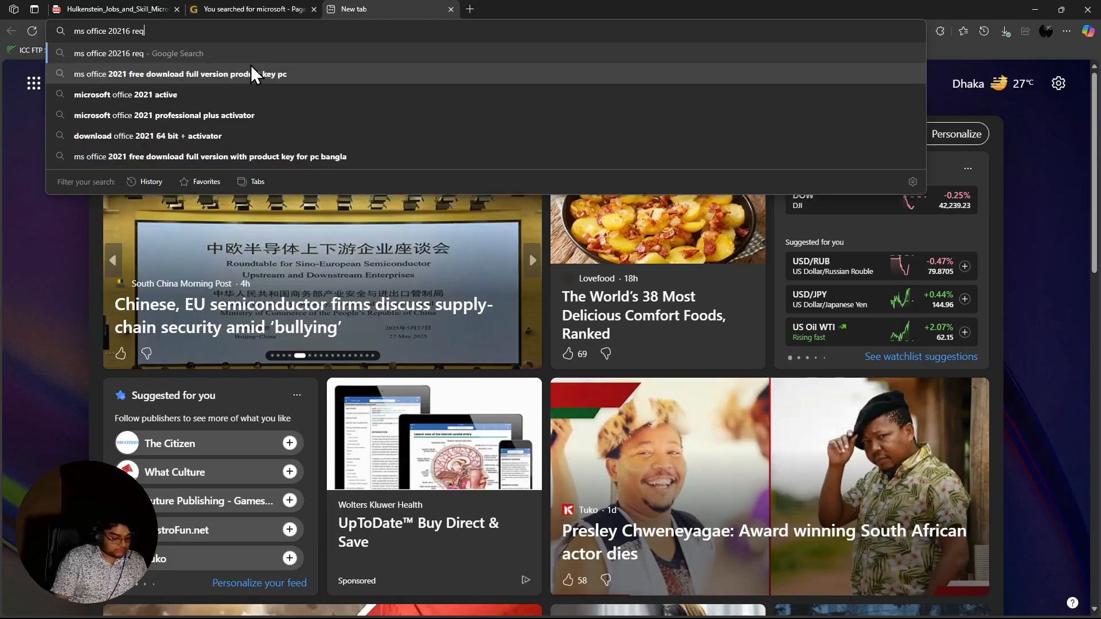
{"action": "type", "text": "qui"}
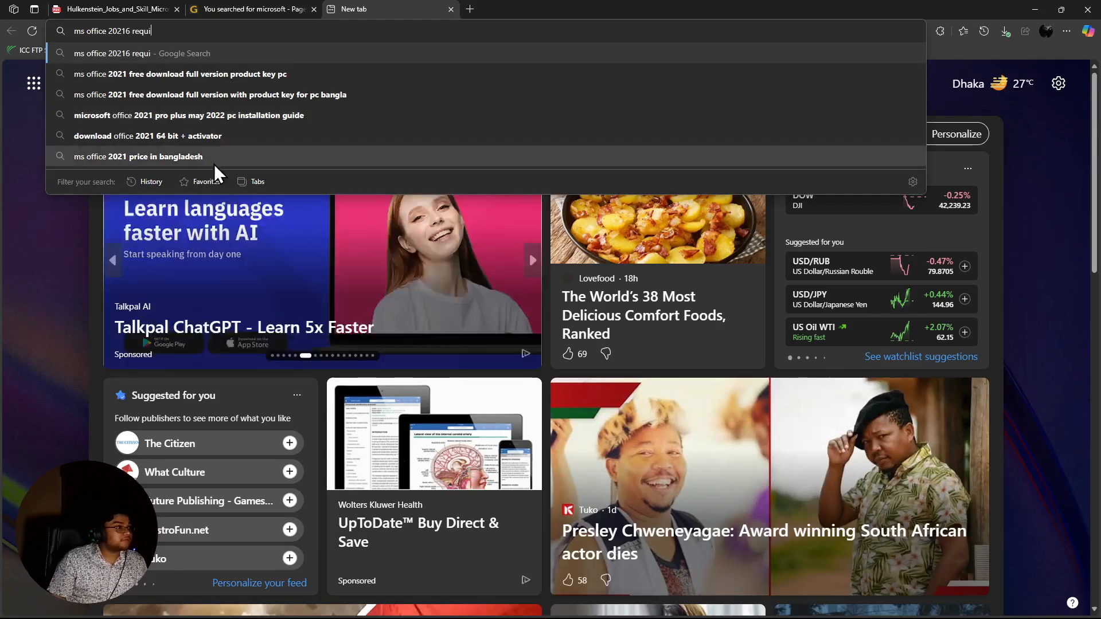
{"action": "type", "text": "remnets\\"}
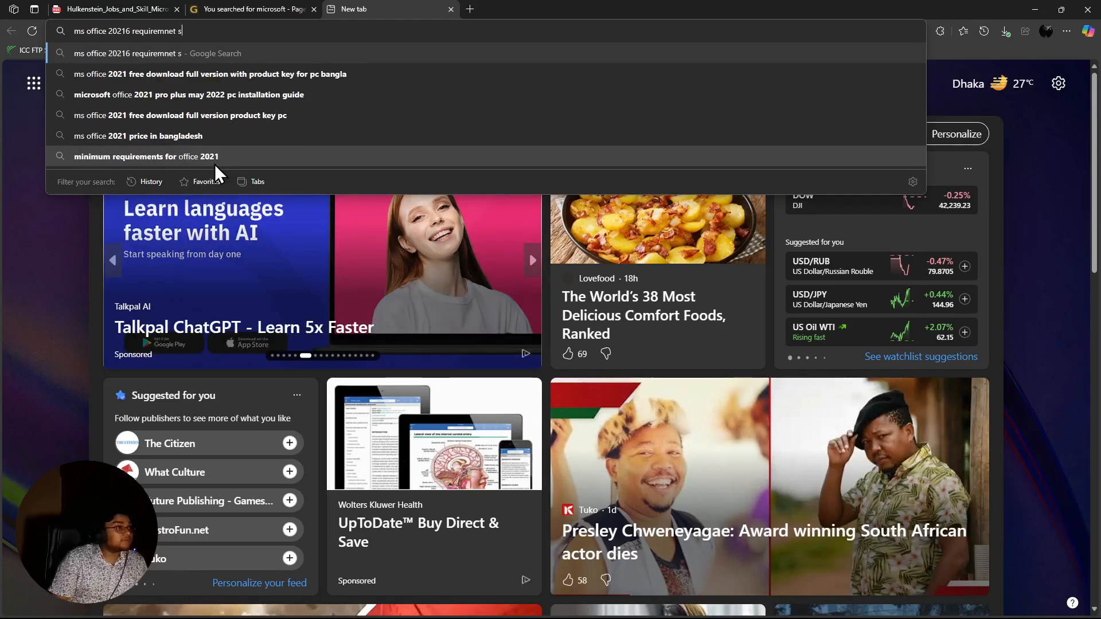
{"action": "key", "text": "Return"}
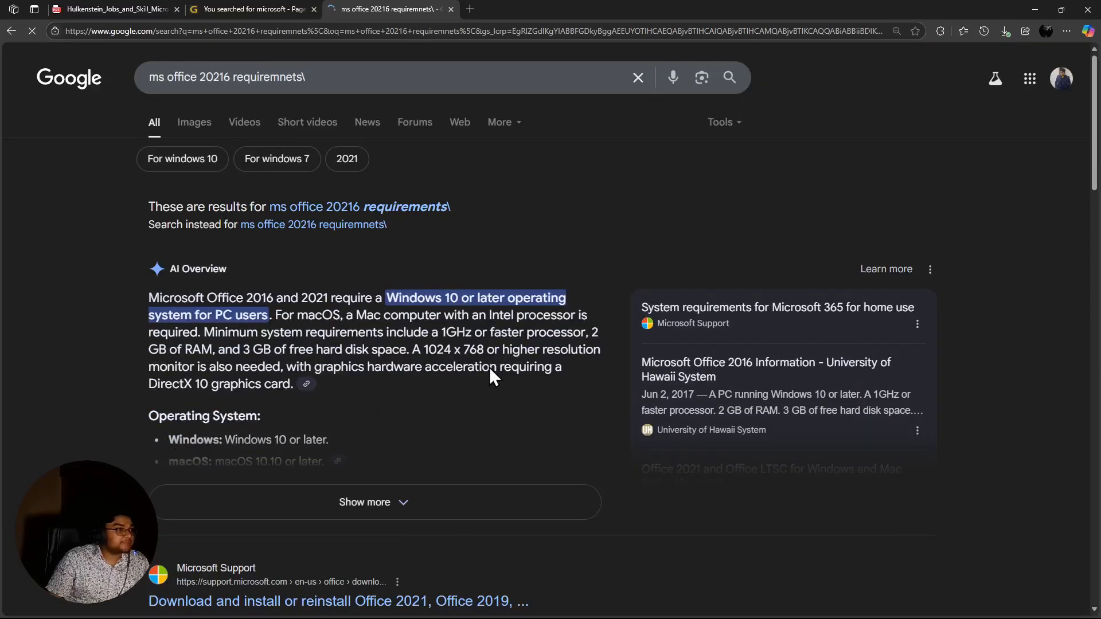
Highlight AI Overview lines: Windows 10 or later, 1GHz processor, 2 GB RAM, 3 GB disk
{"action": "scroll", "coordinate": [490, 367], "scroll_direction": "down", "scroll_amount": 1}
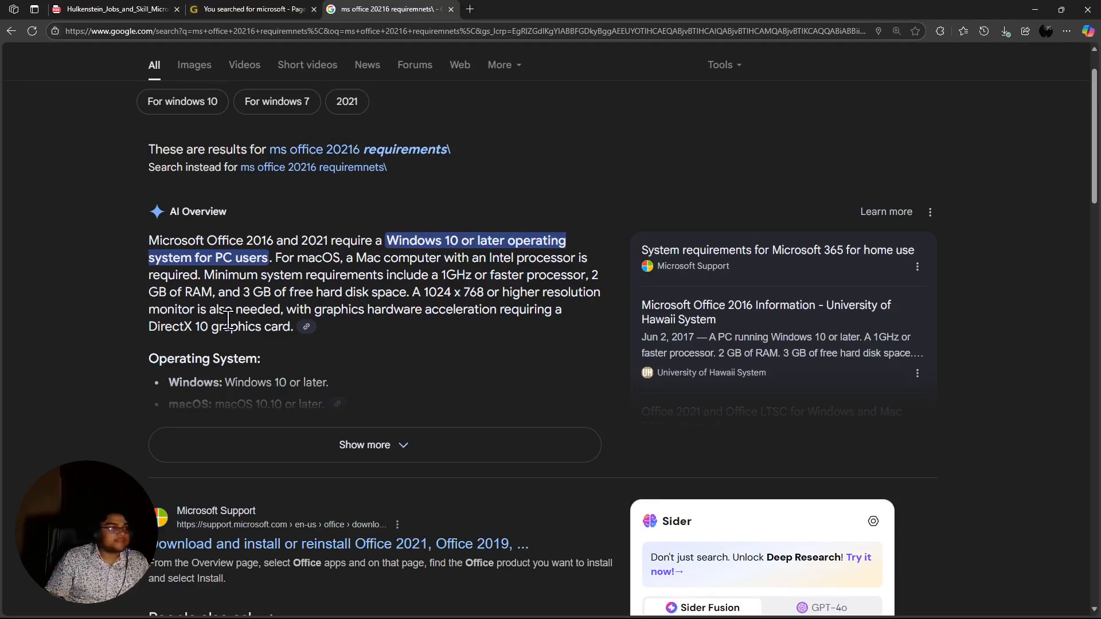
{"action": "mouse_move", "coordinate": [409, 295]}
{"action": "left_mouse_down"}
{"action": "mouse_move", "coordinate": [548, 275]}
{"action": "mouse_move", "coordinate": [523, 291]}
{"action": "mouse_move", "coordinate": [418, 300]}
{"action": "left_mouse_up"}
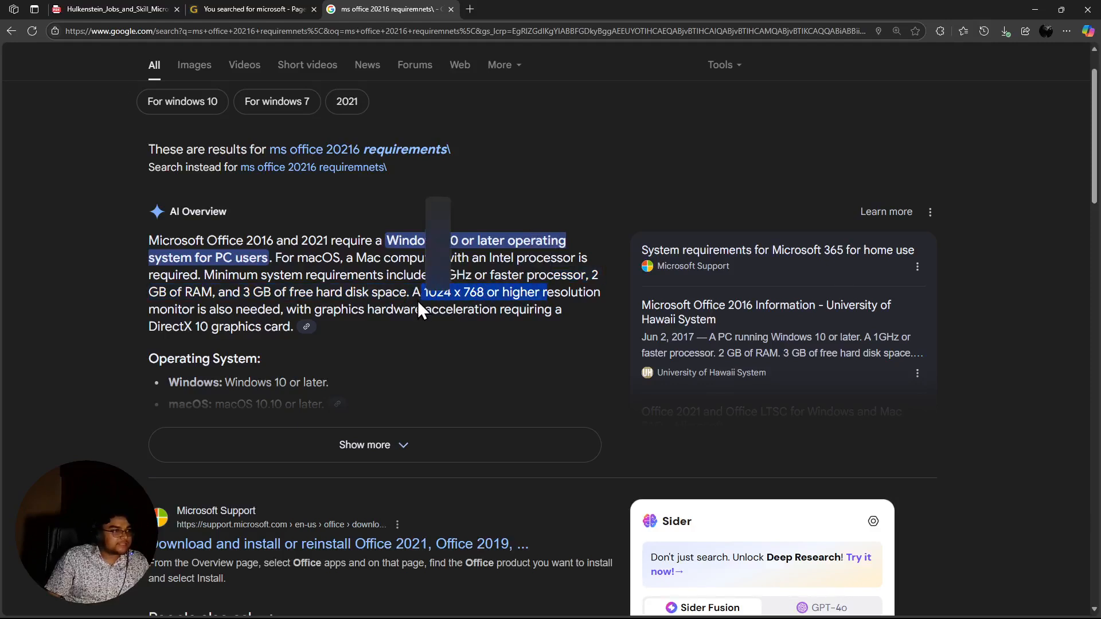
{"action": "left_click", "coordinate": [344, 278]}
{"action": "left_click_drag", "start_coordinate": [347, 275], "coordinate": [521, 292]}
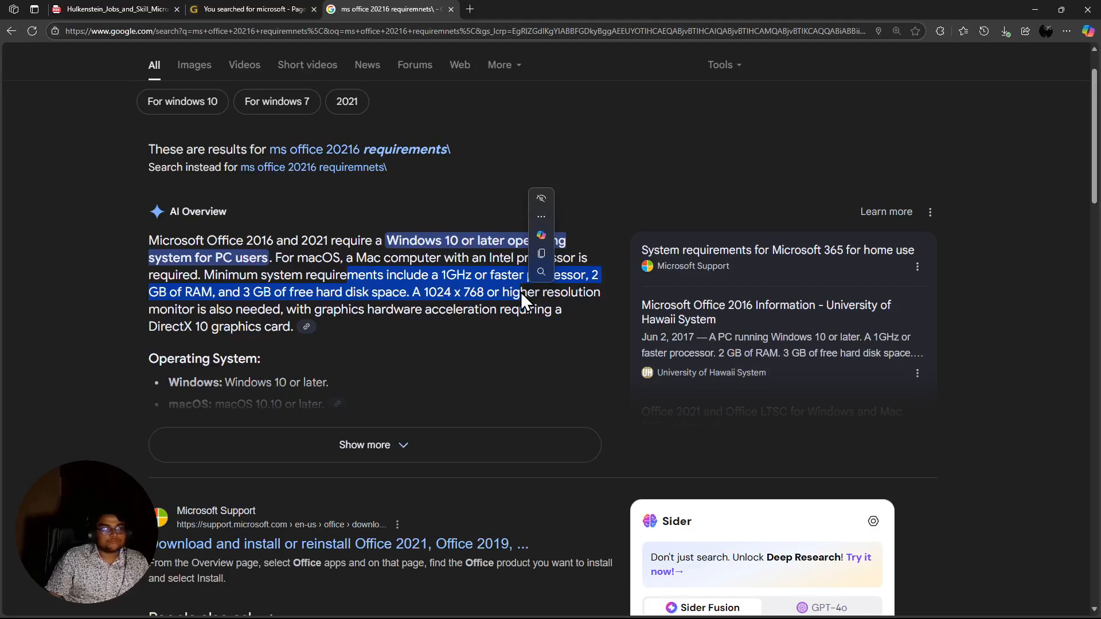
{"action": "left_click", "coordinate": [558, 322]}
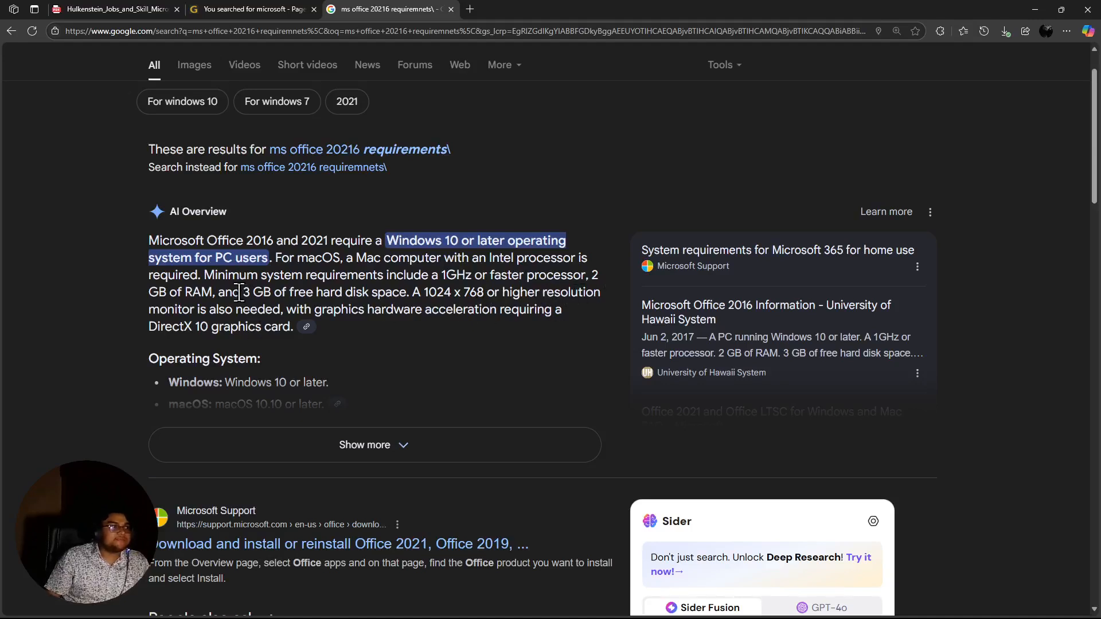
{"action": "left_click_drag", "start_coordinate": [237, 305], "coordinate": [365, 301]}
{"action": "left_click", "coordinate": [485, 259]}
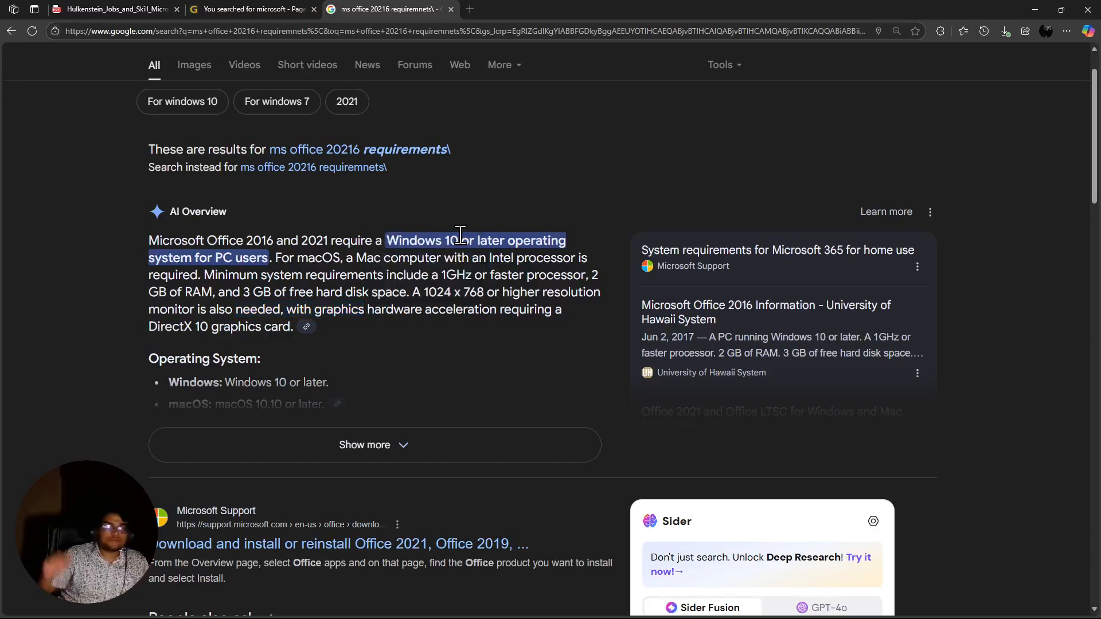
{"action": "scroll", "coordinate": [469, 396], "scroll_direction": "down", "scroll_amount": 3}
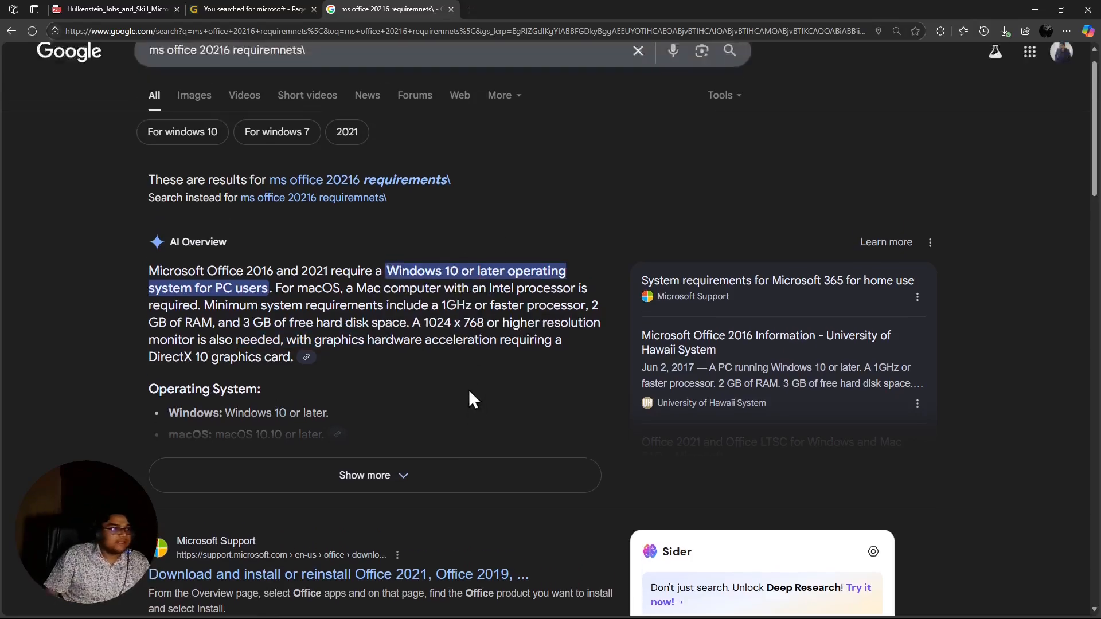
{"action": "scroll", "coordinate": [432, 443], "scroll_direction": "down", "scroll_amount": 4}
{"action": "scroll", "coordinate": [413, 459], "scroll_direction": "up", "scroll_amount": 8}
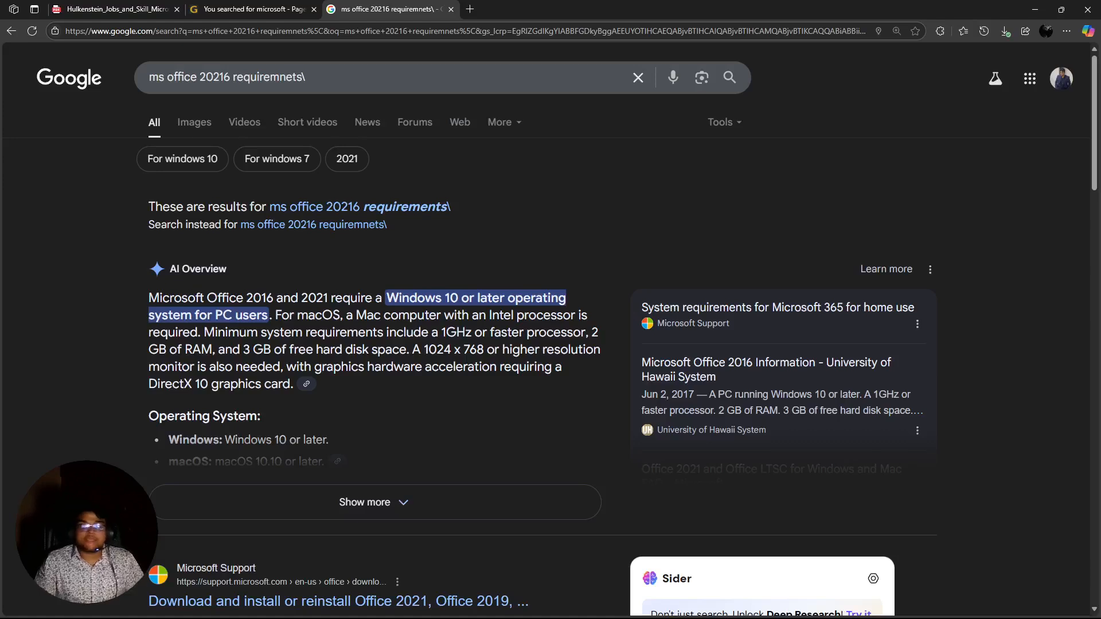
{"action": "left_click", "coordinate": [791, 609]}
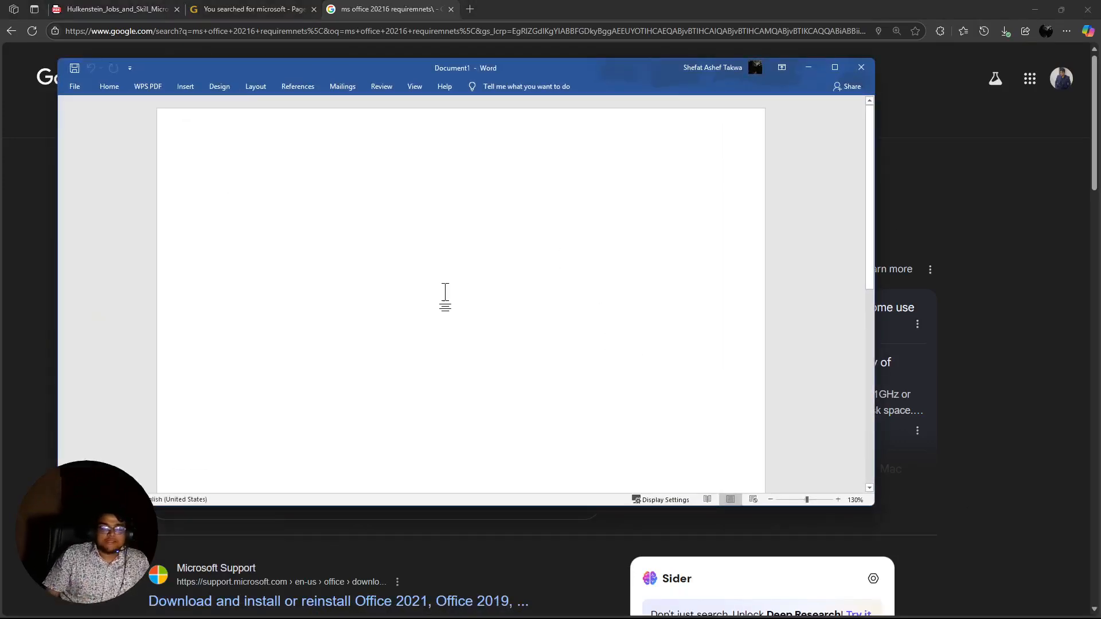
{"action": "left_click", "coordinate": [836, 67]}
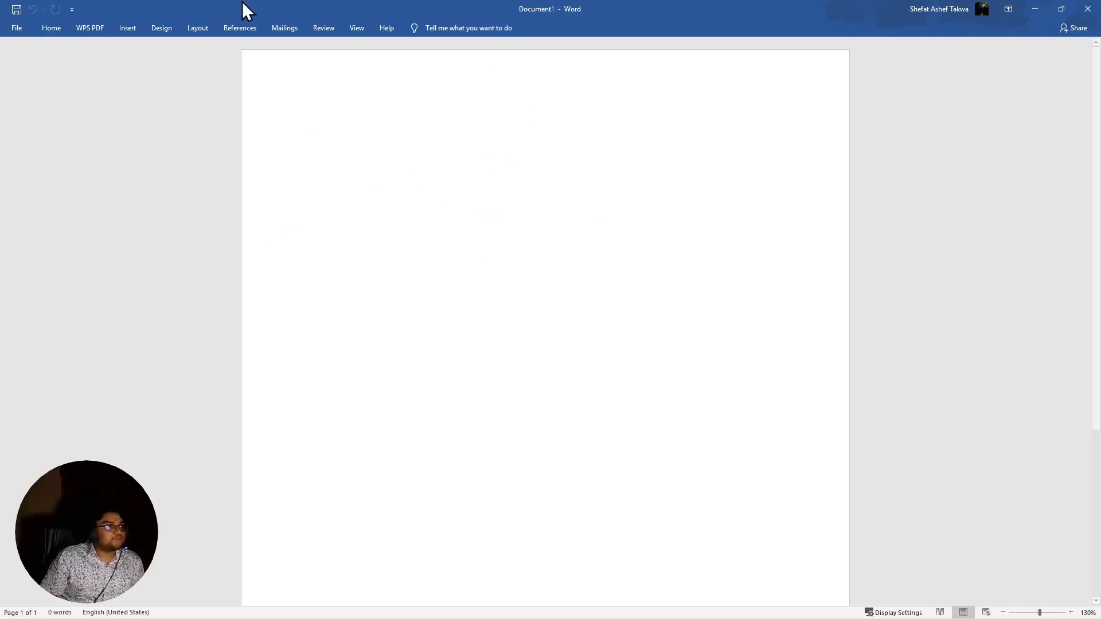
{"action": "left_click", "coordinate": [8, 33]}
{"action": "key", "text": "Escape"}
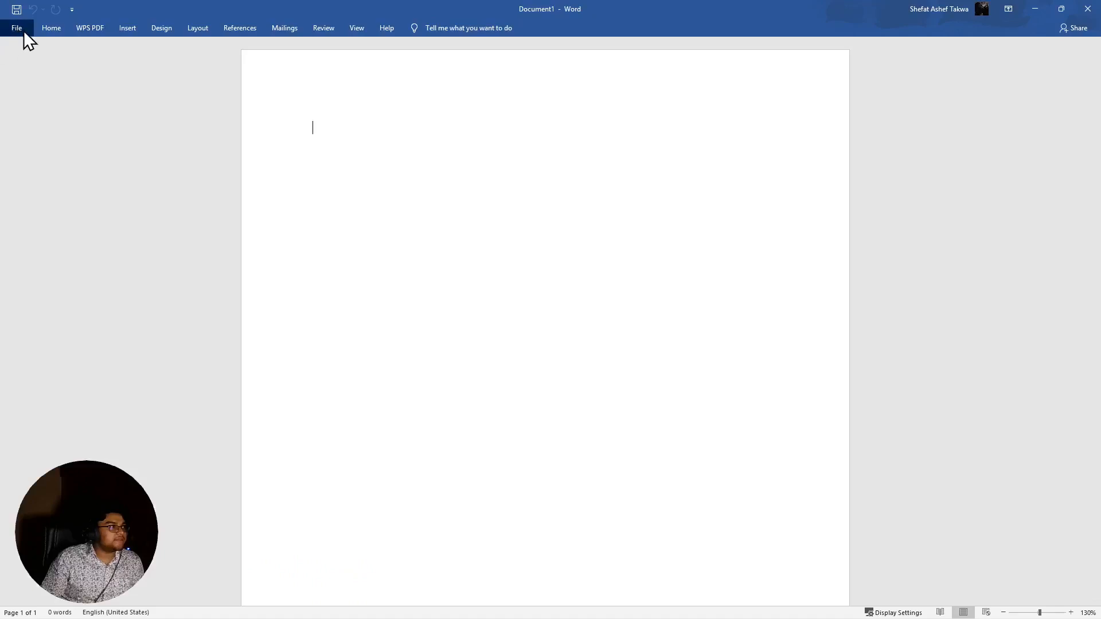
{"action": "left_click", "coordinate": [17, 28]}
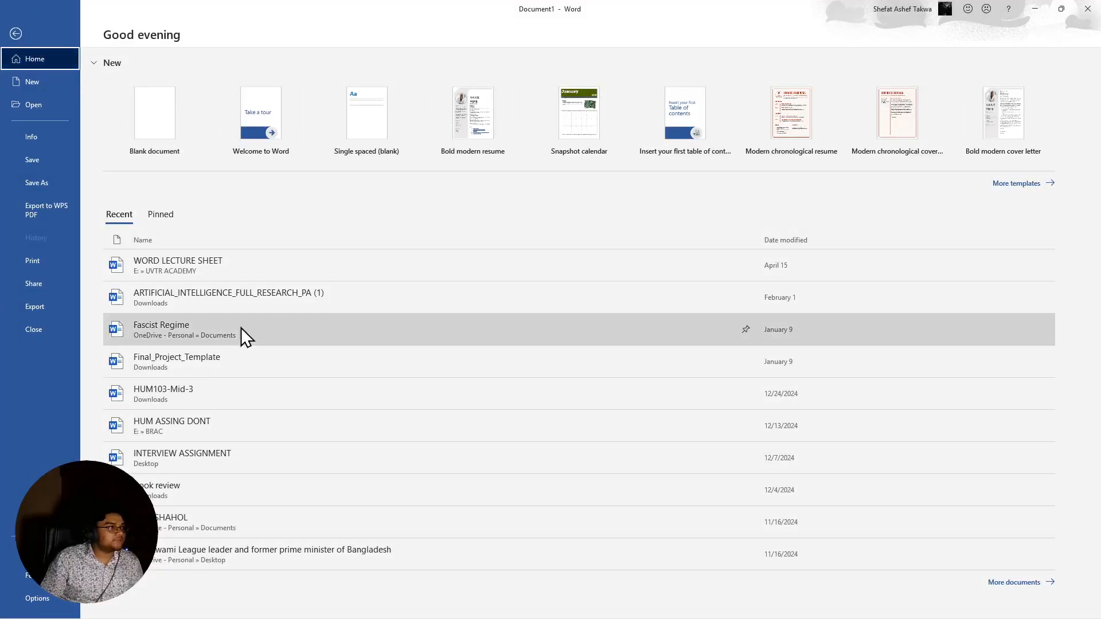
{"action": "left_click", "coordinate": [1086, 8]}
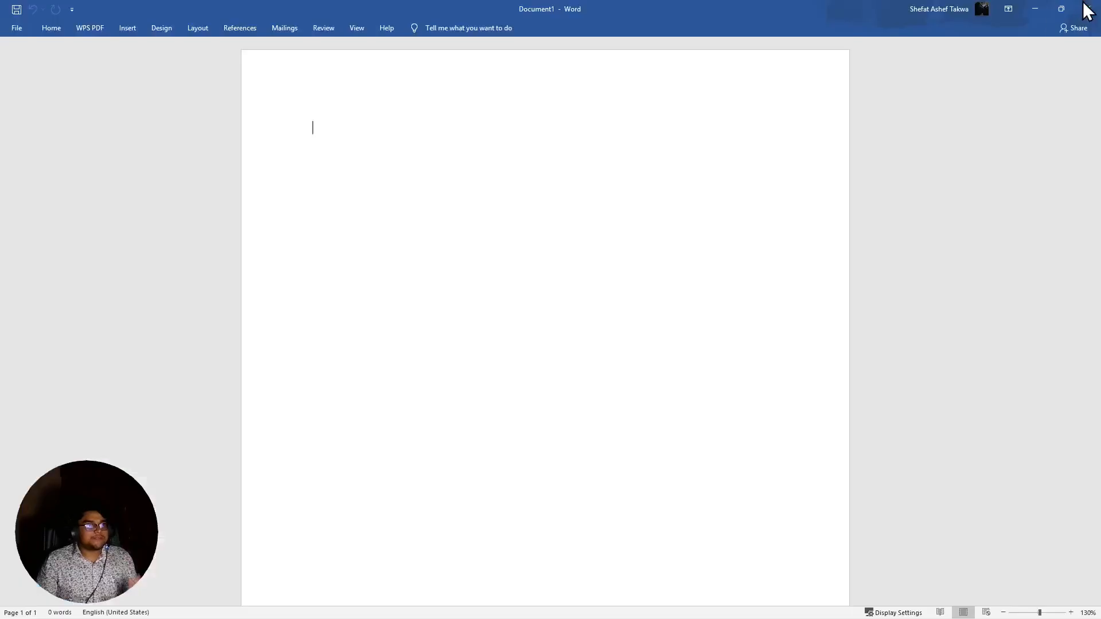
Relaunch Word via taskbar search 'word', decline the default-program prompt, and show the Open page
{"action": "left_click", "coordinate": [409, 604]}
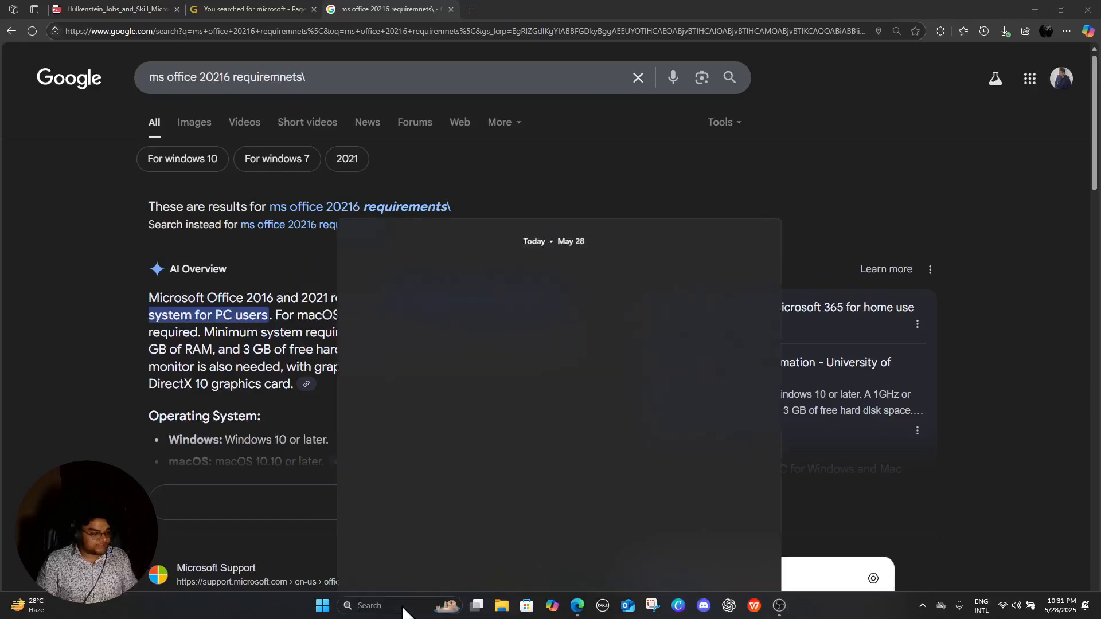
{"action": "type", "text": "word"}
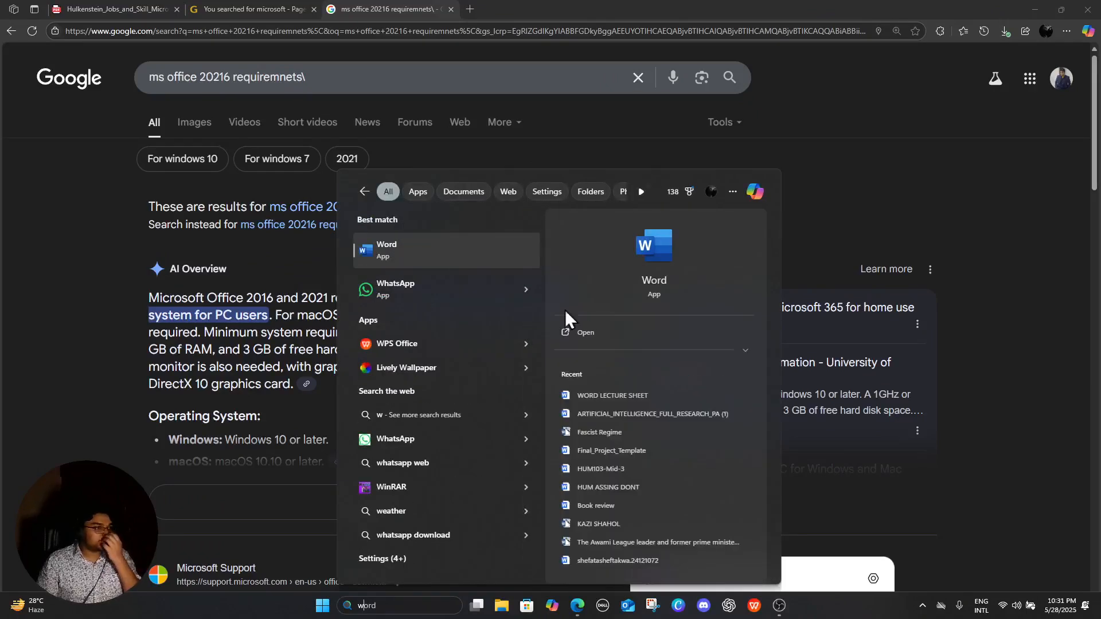
{"action": "left_click", "coordinate": [621, 335]}
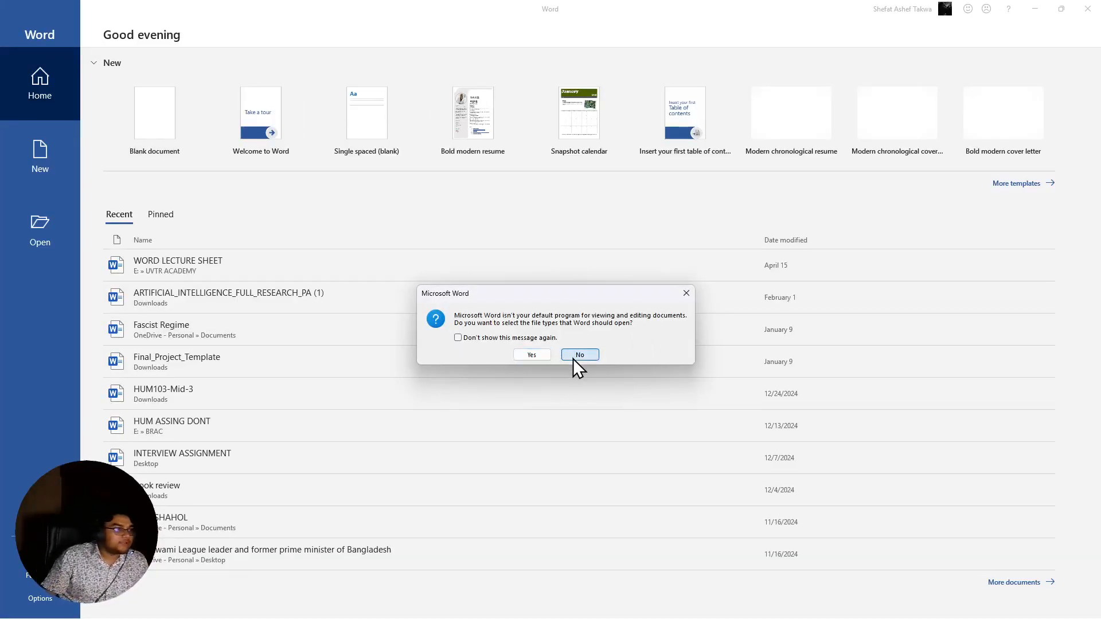
{"action": "left_click", "coordinate": [575, 355]}
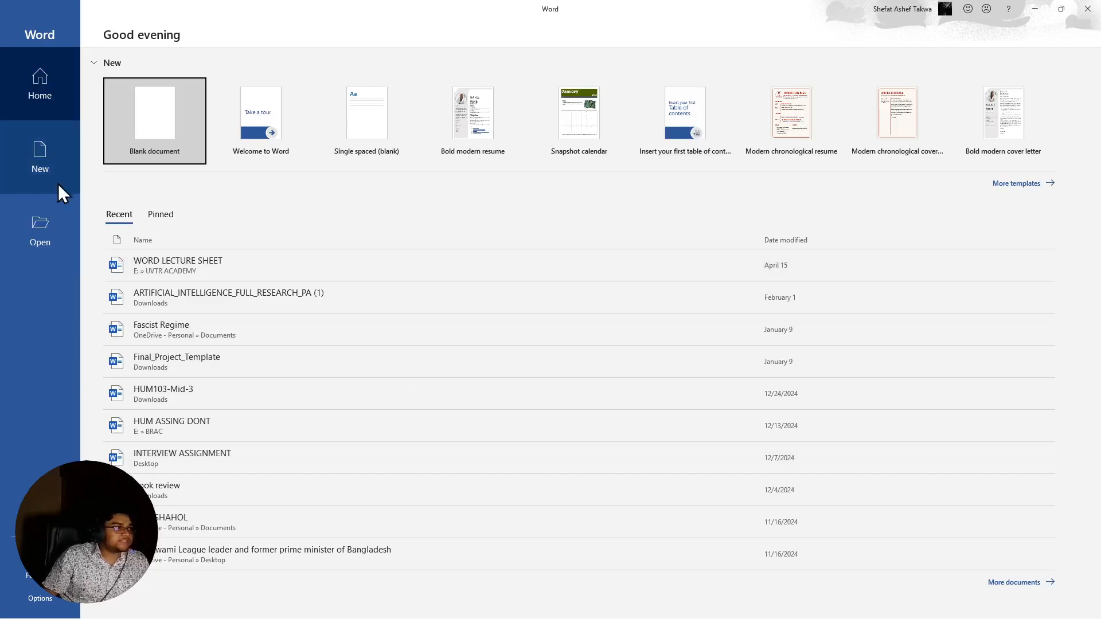
{"action": "left_click", "coordinate": [42, 230]}
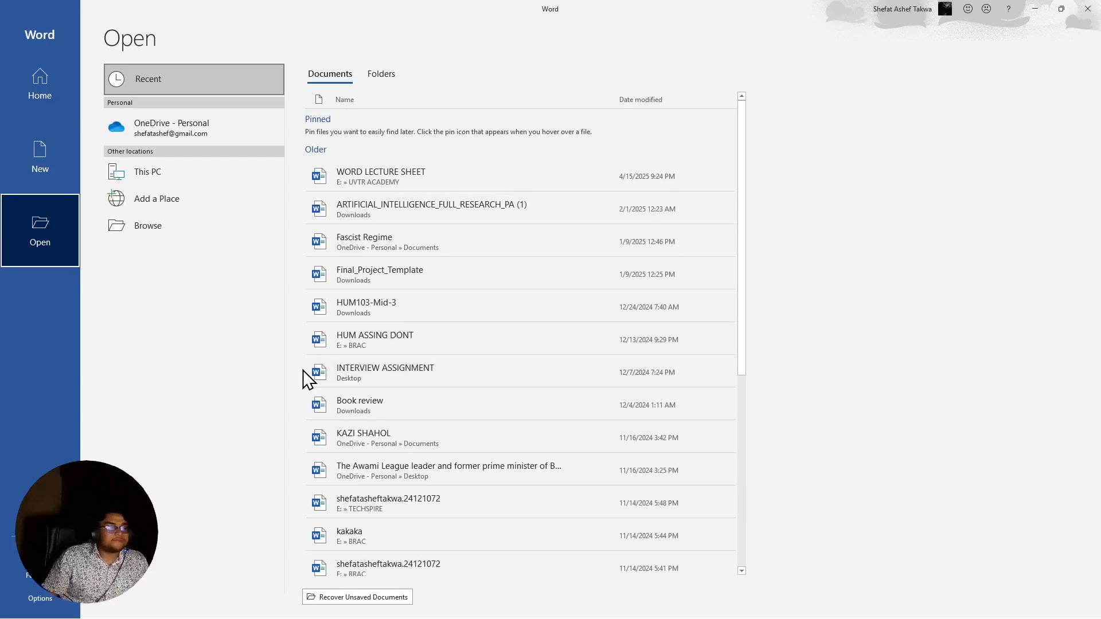
Open Final_Project_Template from the Downloads folder
{"action": "left_click", "coordinate": [382, 74]}
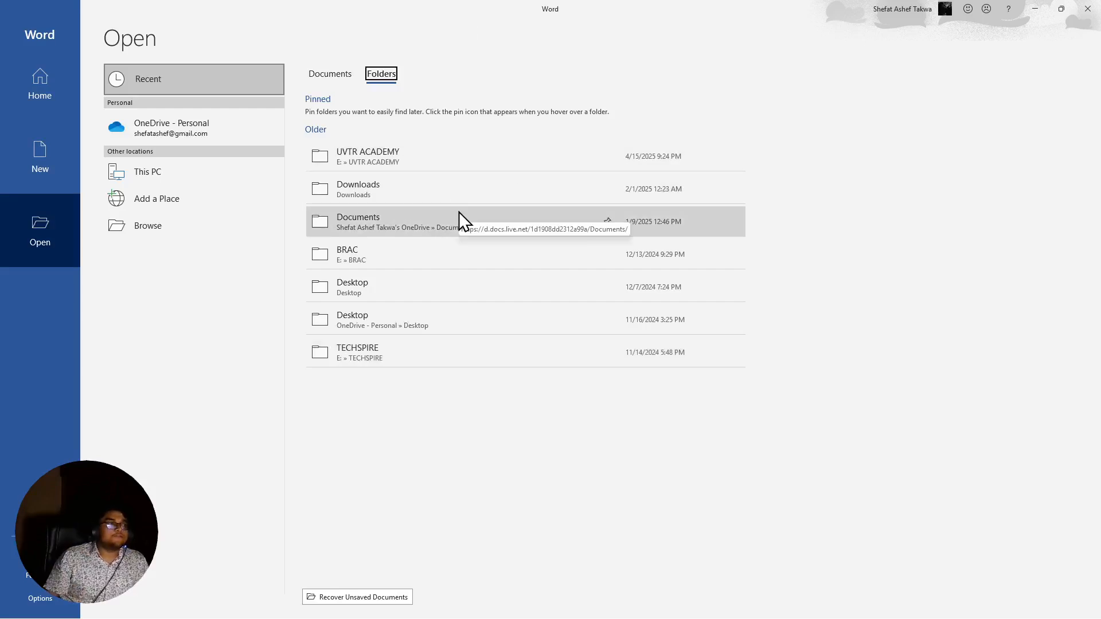
{"action": "left_click", "coordinate": [158, 177]}
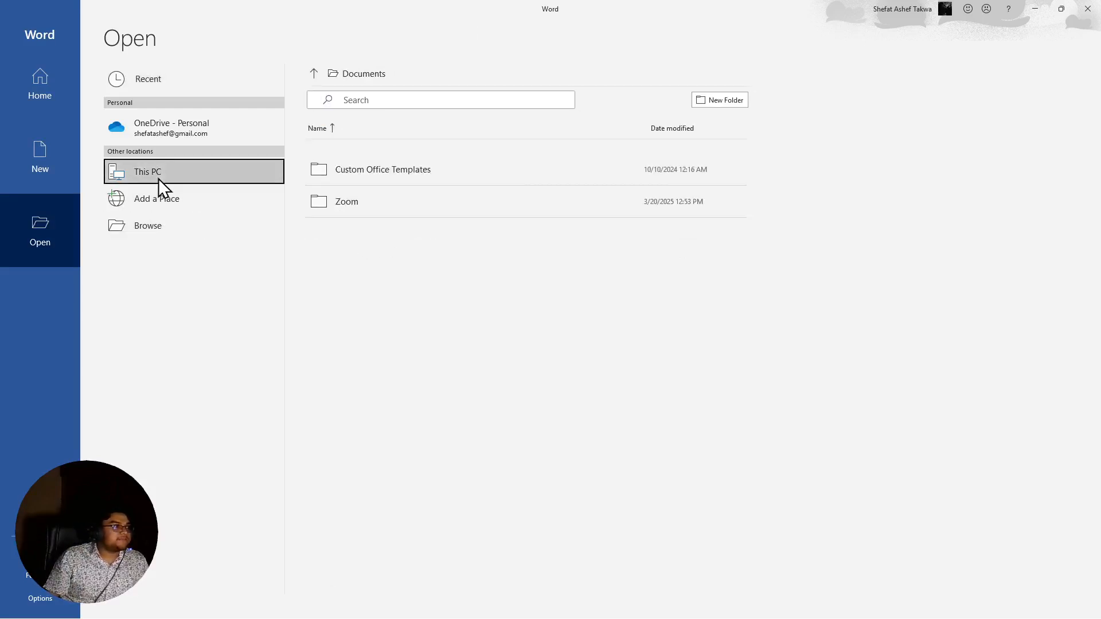
{"action": "left_click", "coordinate": [158, 178]}
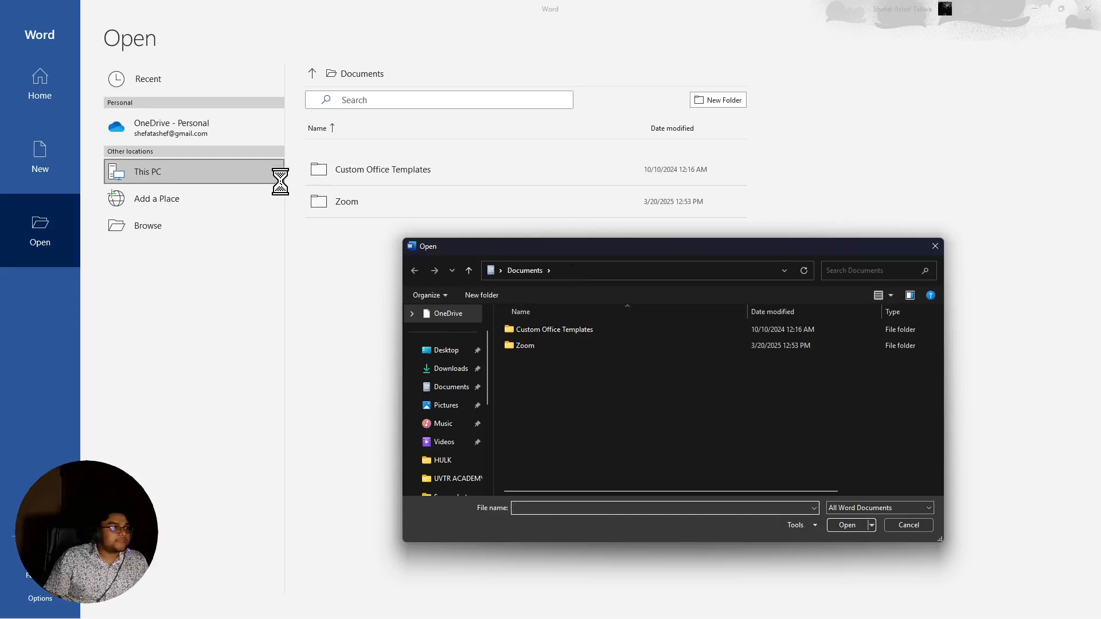
{"action": "left_click_drag", "start_coordinate": [566, 249], "coordinate": [524, 112]}
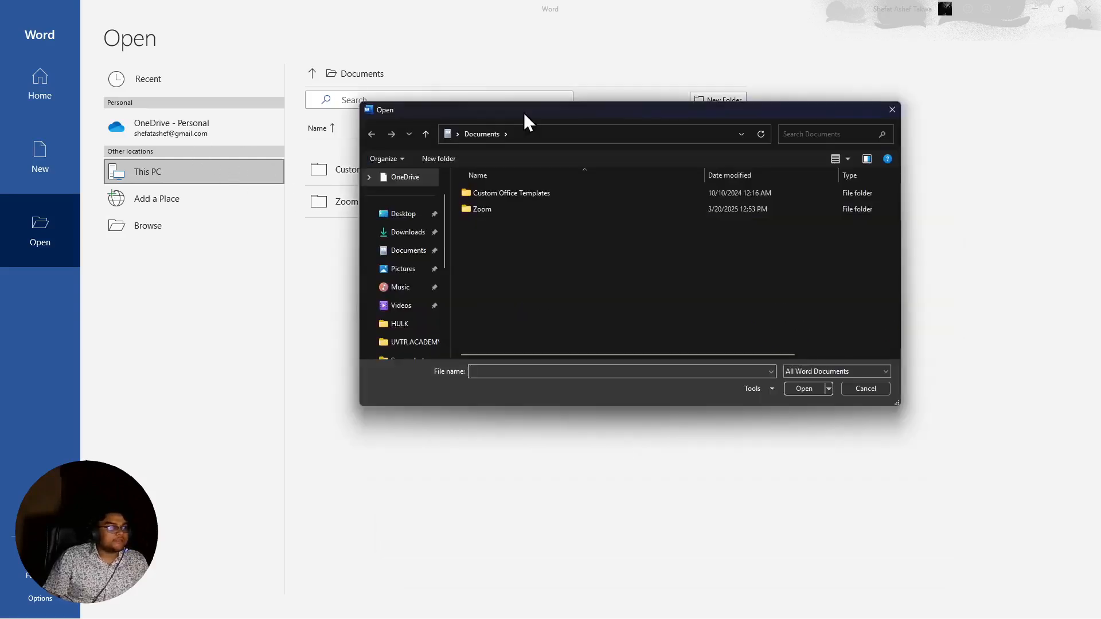
{"action": "left_click", "coordinate": [410, 233]}
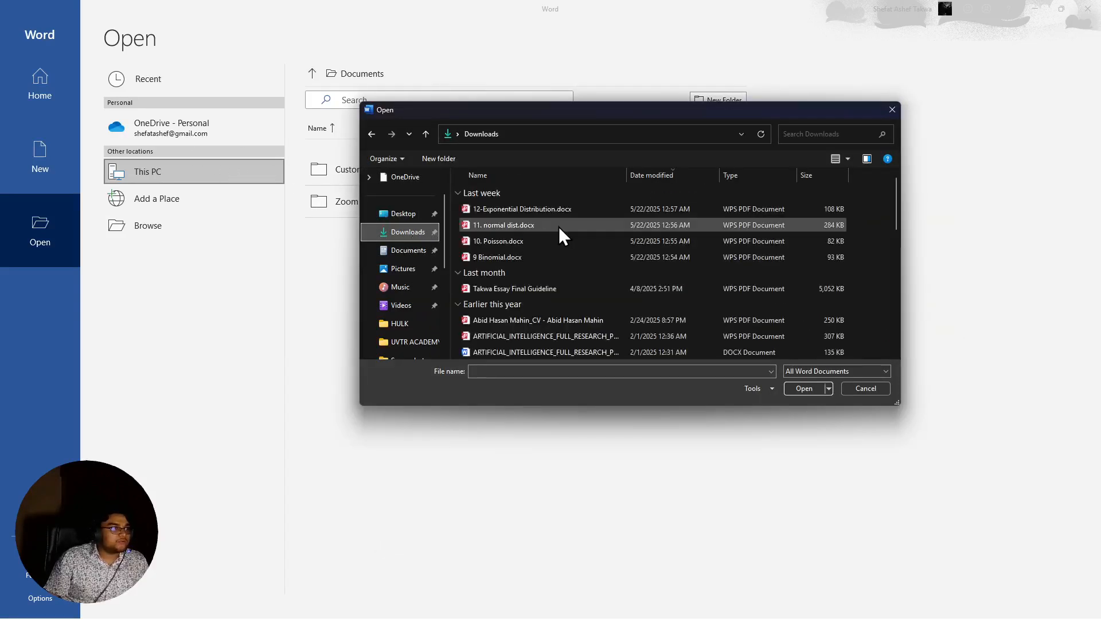
{"action": "scroll", "coordinate": [558, 241], "scroll_direction": "down", "scroll_amount": 3}
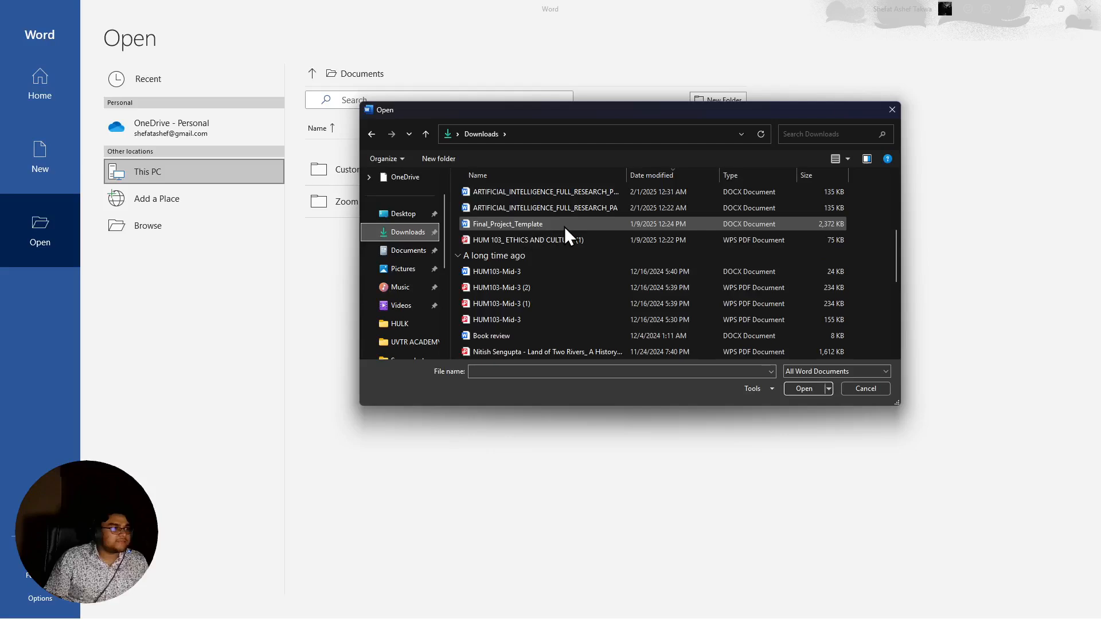
{"action": "scroll", "coordinate": [541, 309], "scroll_direction": "down", "scroll_amount": 1}
{"action": "scroll", "coordinate": [533, 270], "scroll_direction": "up", "scroll_amount": 2}
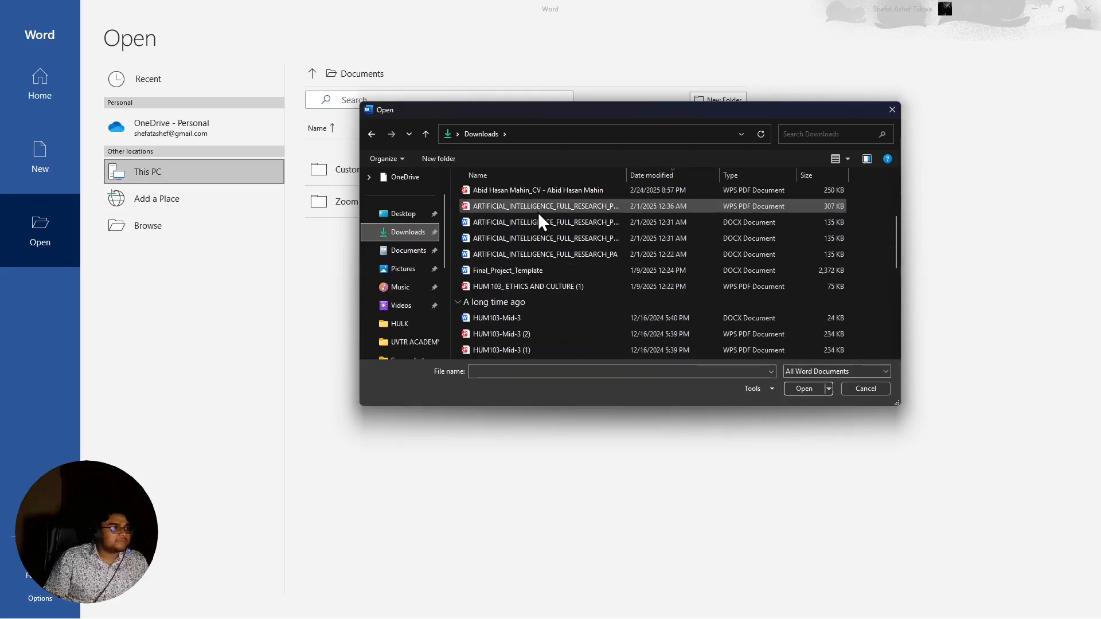
{"action": "double_click", "coordinate": [552, 267]}
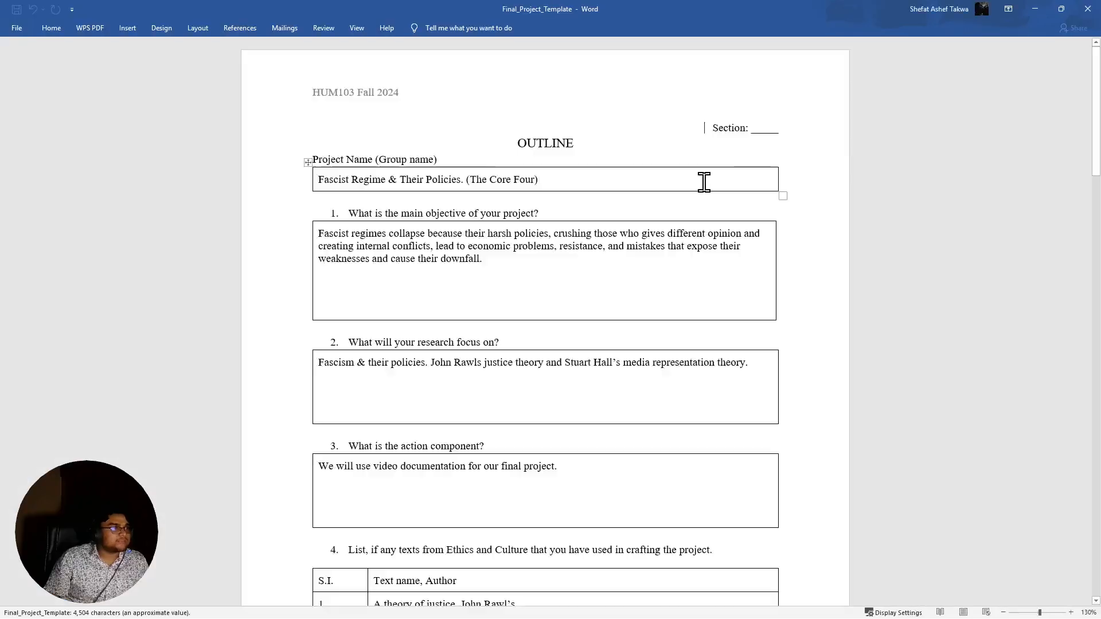
Scroll through the HUM103 project outline, then return to Word's Home screen of recent documents
{"action": "scroll", "coordinate": [505, 372], "scroll_direction": "down", "scroll_amount": 15}
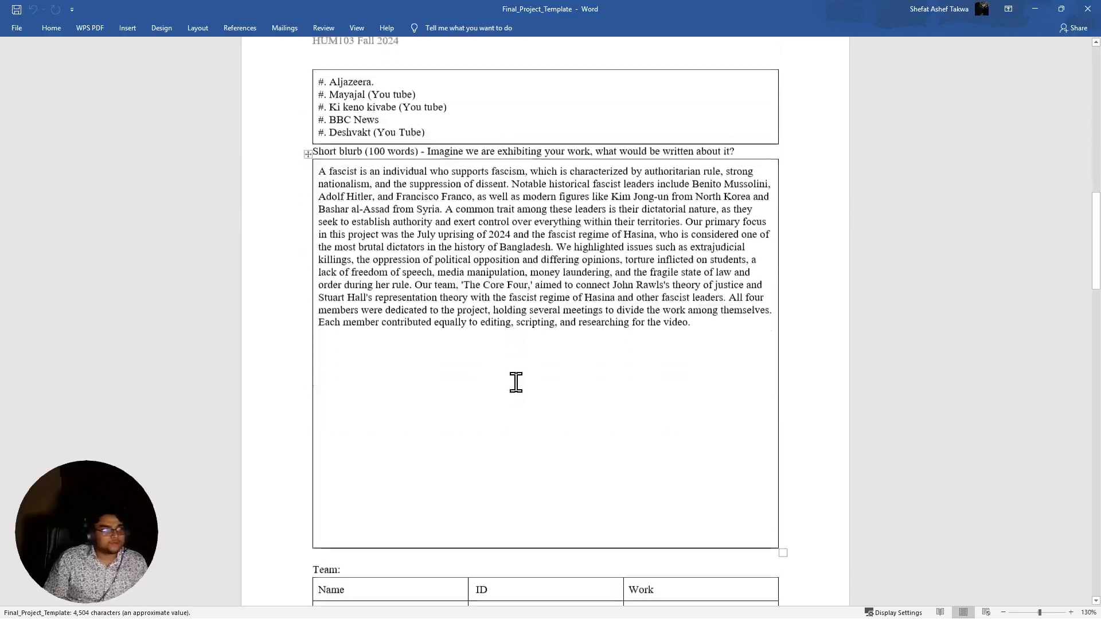
{"action": "scroll", "coordinate": [513, 378], "scroll_direction": "down", "scroll_amount": 9}
{"action": "scroll", "coordinate": [509, 376], "scroll_direction": "up", "scroll_amount": 1}
{"action": "scroll", "coordinate": [508, 374], "scroll_direction": "down", "scroll_amount": 6}
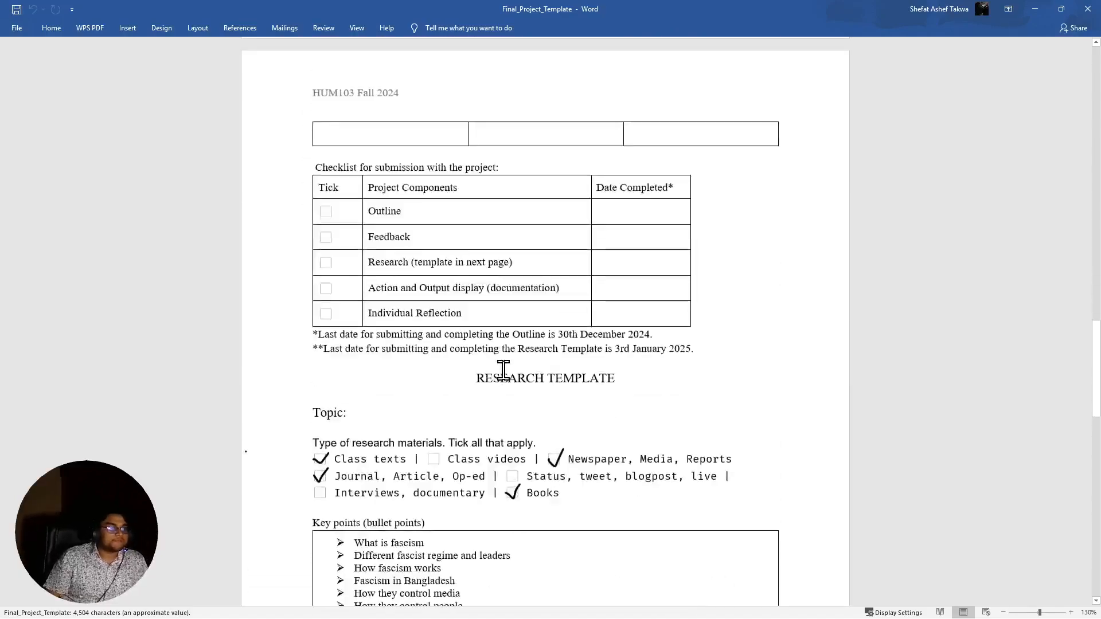
{"action": "scroll", "coordinate": [503, 370], "scroll_direction": "down", "scroll_amount": 3}
{"action": "scroll", "coordinate": [504, 369], "scroll_direction": "up", "scroll_amount": 7}
{"action": "scroll", "coordinate": [496, 362], "scroll_direction": "up", "scroll_amount": 5}
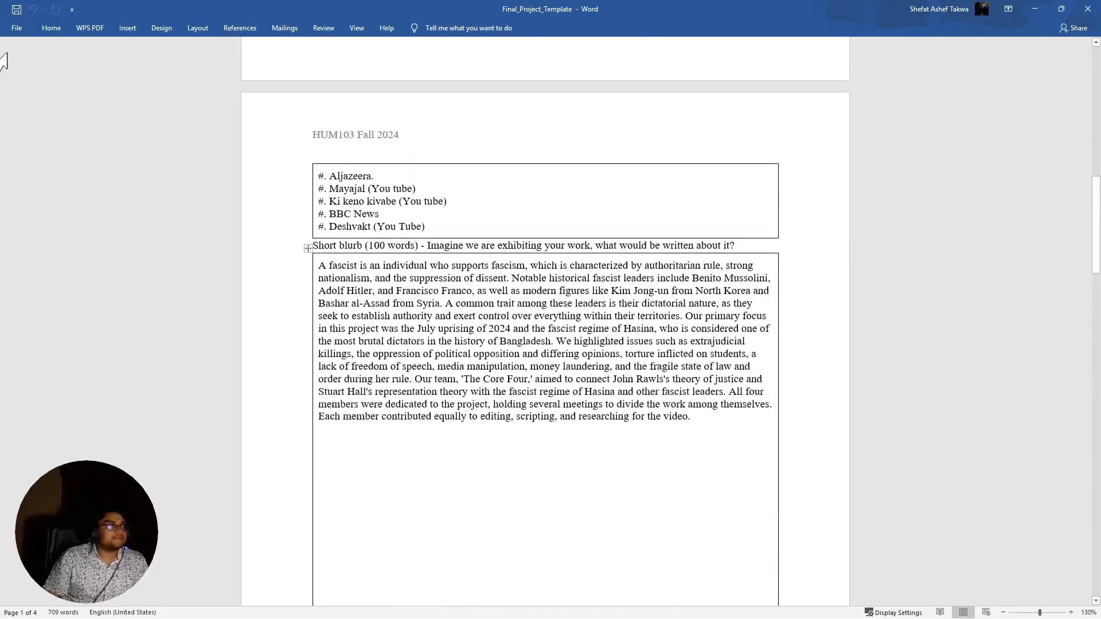
{"action": "left_click", "coordinate": [21, 30]}
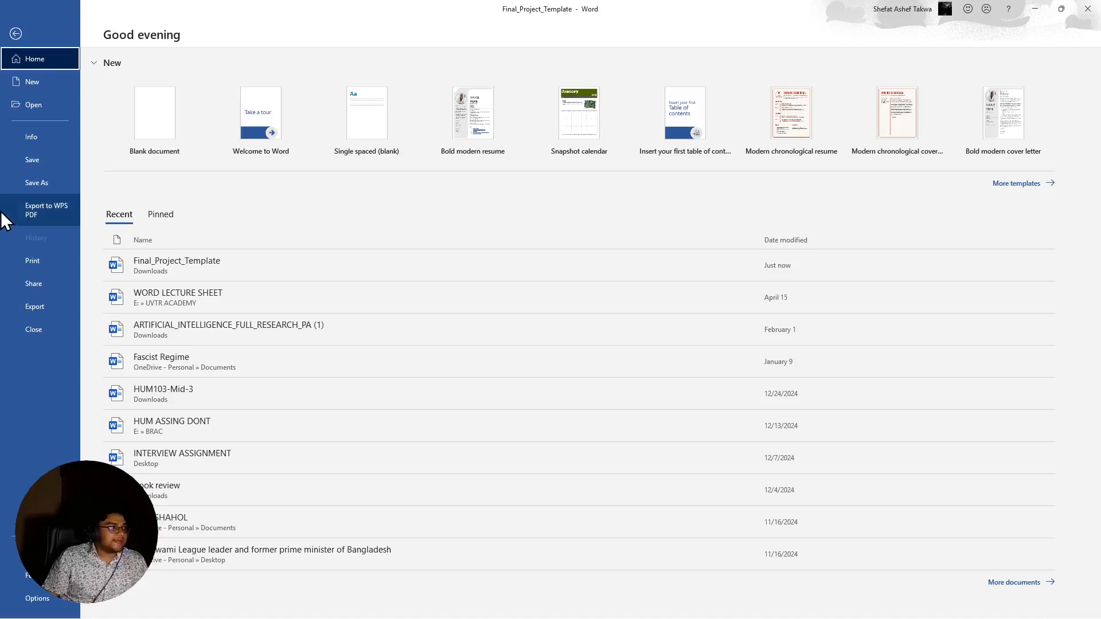
Browse the New page template gallery, then create a Blank document as Document1
{"action": "left_click", "coordinate": [34, 82]}
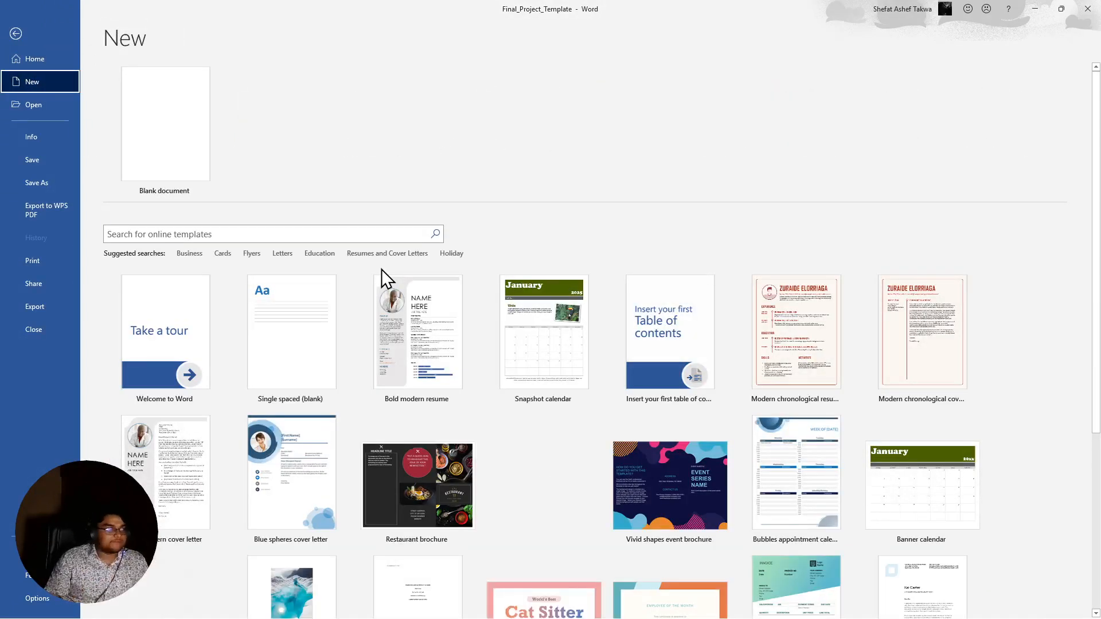
{"action": "scroll", "coordinate": [840, 402], "scroll_direction": "down", "scroll_amount": 5}
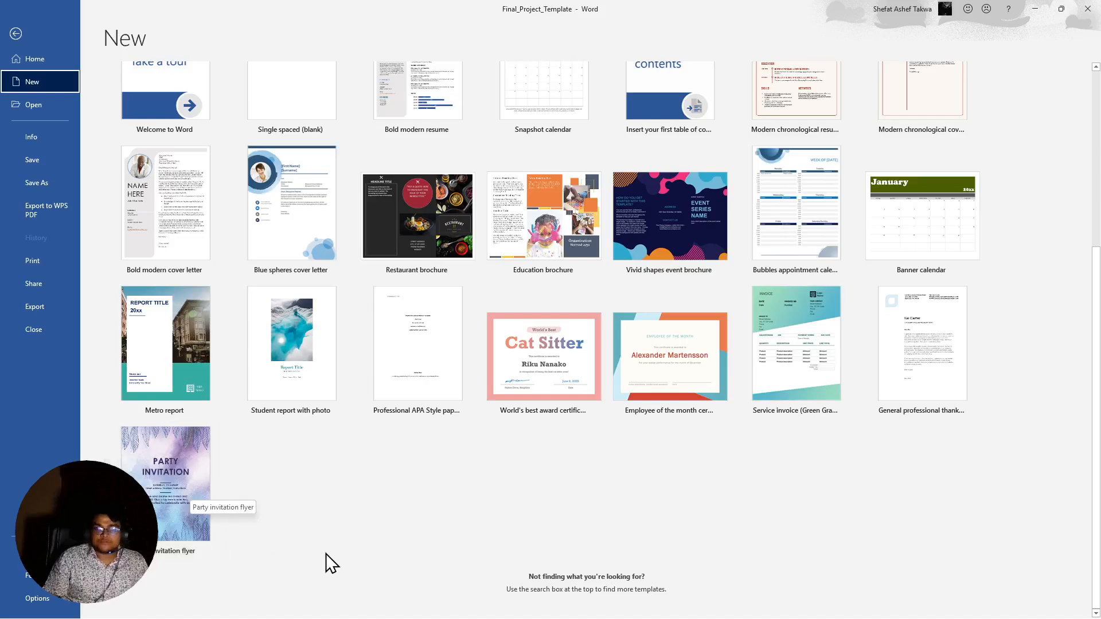
{"action": "scroll", "coordinate": [503, 574], "scroll_direction": "up", "scroll_amount": 3}
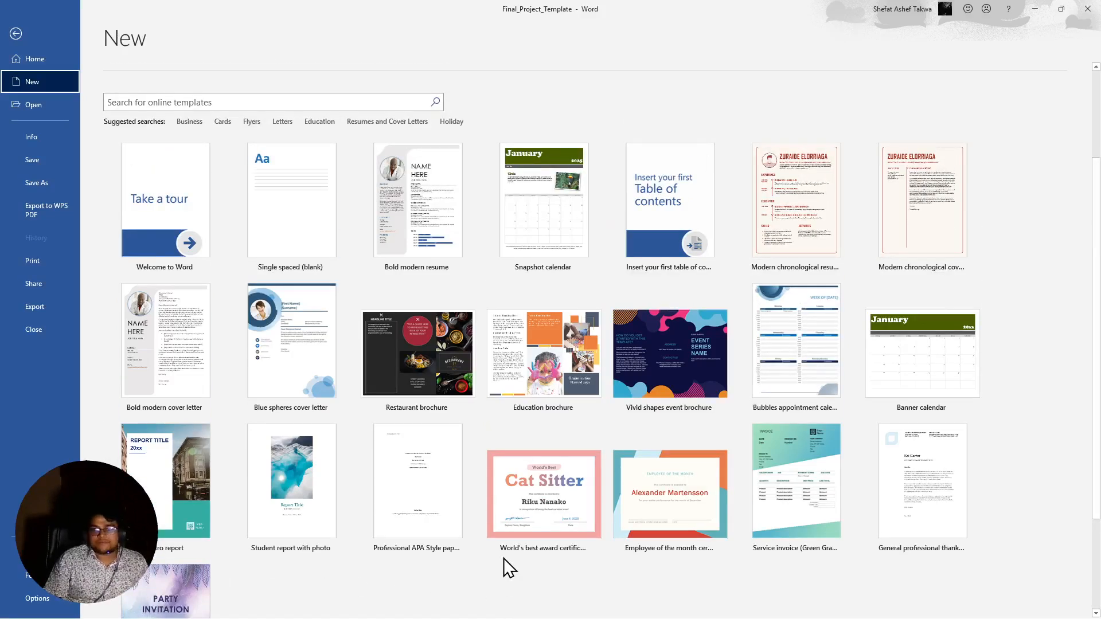
{"action": "scroll", "coordinate": [503, 559], "scroll_direction": "down", "scroll_amount": 2}
{"action": "scroll", "coordinate": [408, 456], "scroll_direction": "up", "scroll_amount": 3}
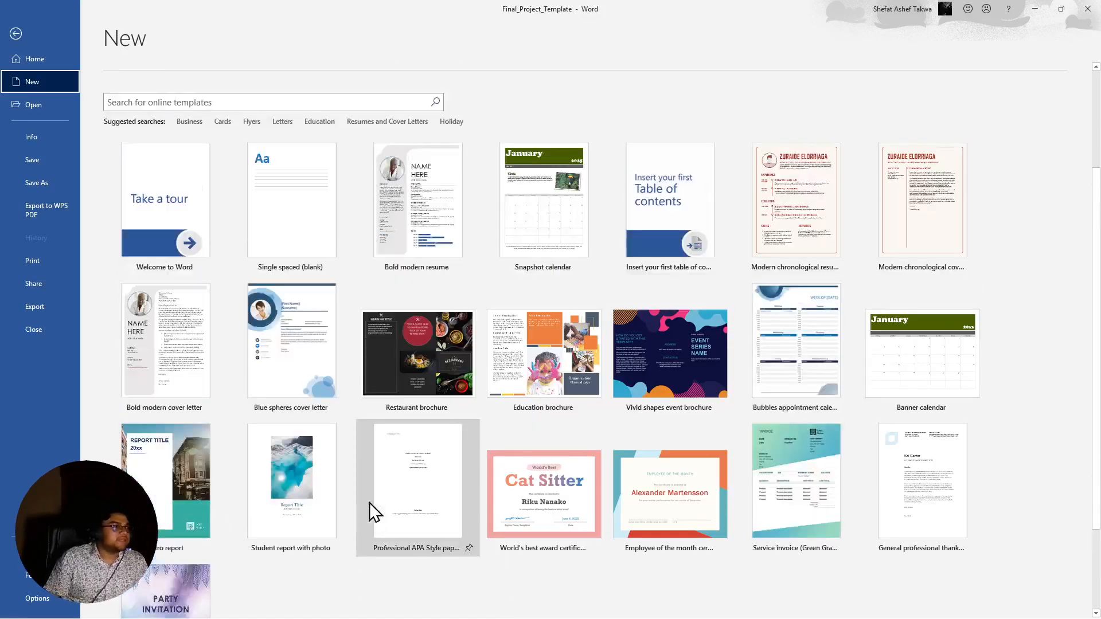
{"action": "scroll", "coordinate": [382, 336], "scroll_direction": "up", "scroll_amount": 2}
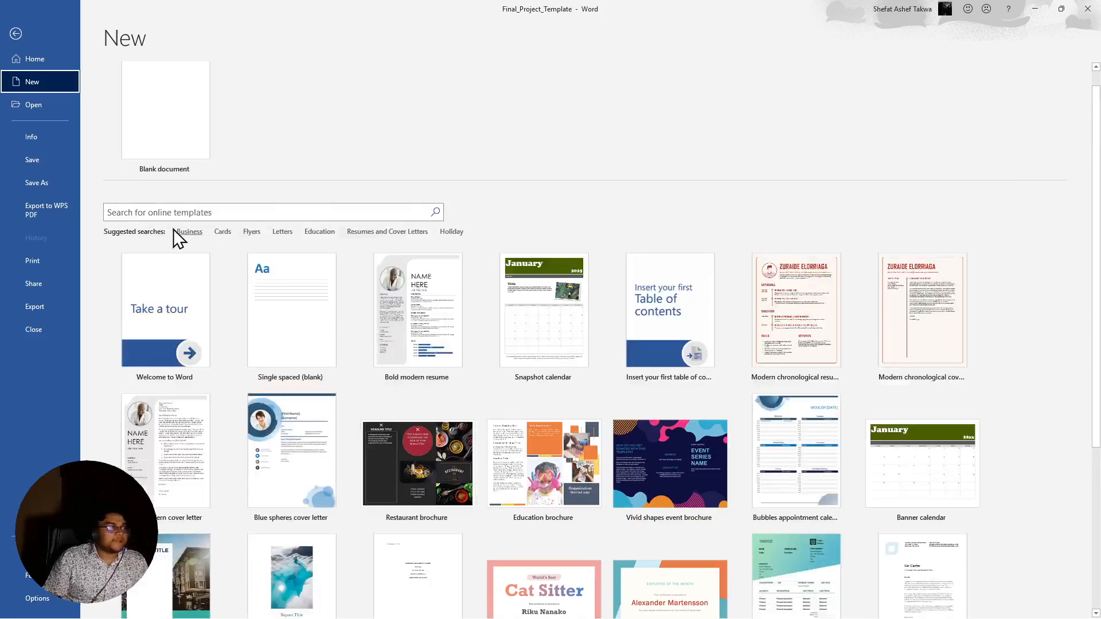
{"action": "scroll", "coordinate": [264, 184], "scroll_direction": "up", "scroll_amount": 1}
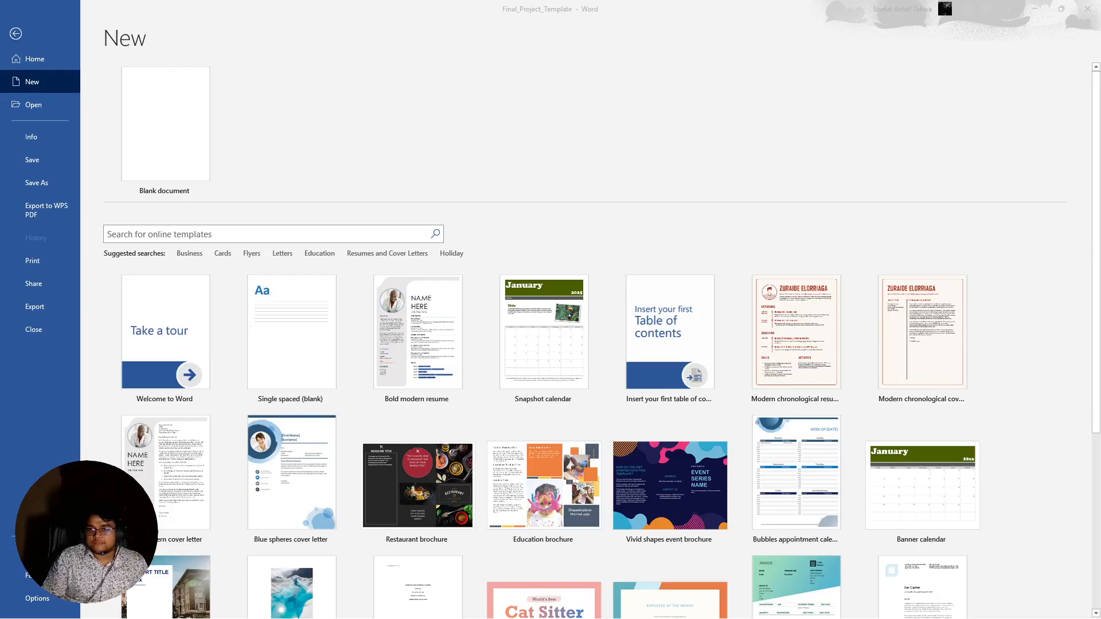
{"action": "left_click", "coordinate": [161, 130]}
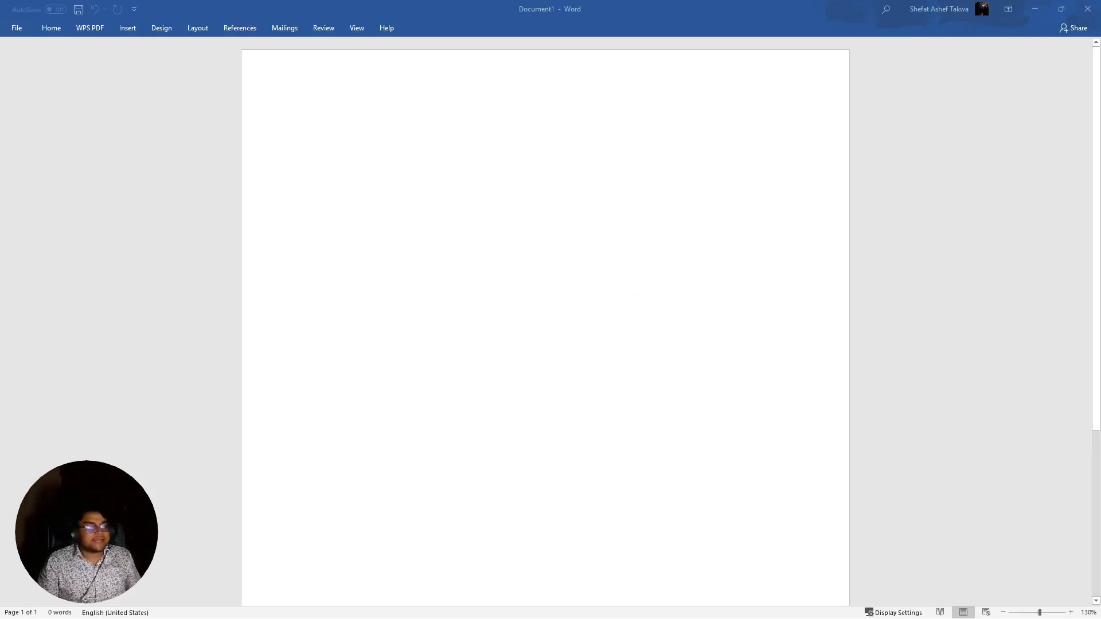
Type 'sedfsdfsdf' on the first line and zoom the page in to 190%
{"action": "left_click", "coordinate": [462, 128]}
{"action": "type", "text": "sedfs"}
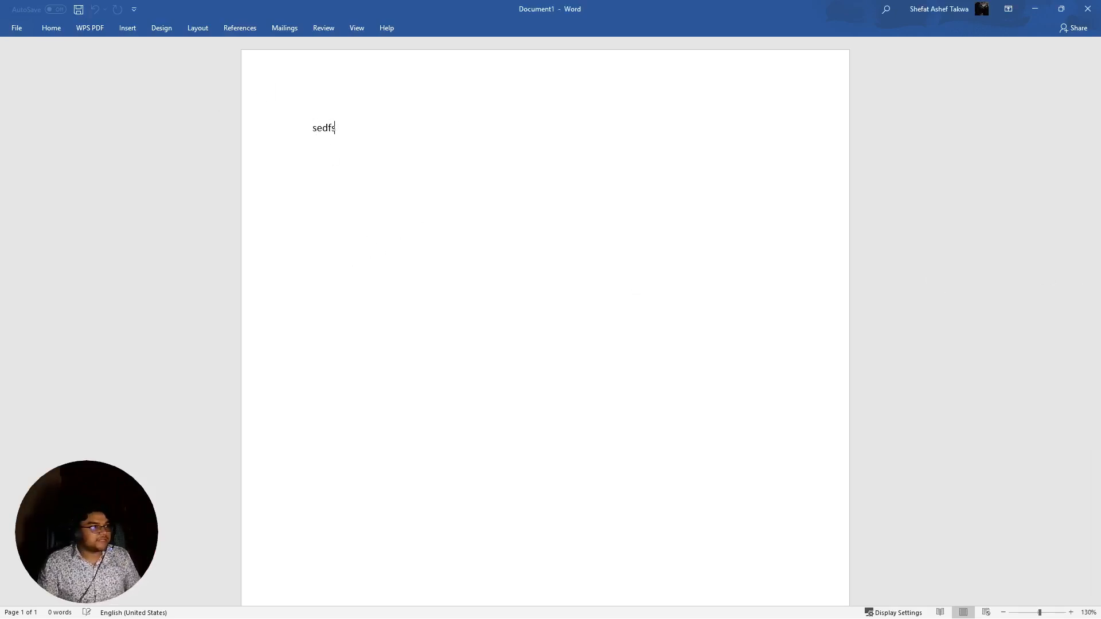
{"action": "type", "text": "dfsdf"}
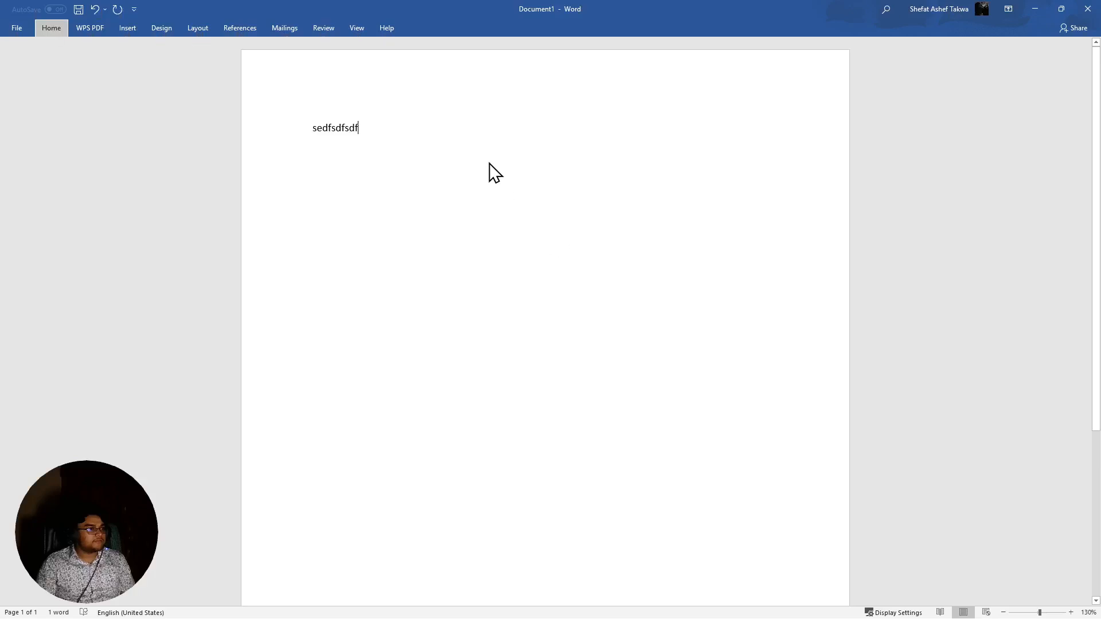
{"action": "scroll", "coordinate": [488, 161], "scroll_direction": "up", "scroll_amount": 2, "text": "ctrl"}
{"action": "scroll", "coordinate": [488, 161], "scroll_direction": "up", "scroll_amount": 3, "text": "ctrl"}
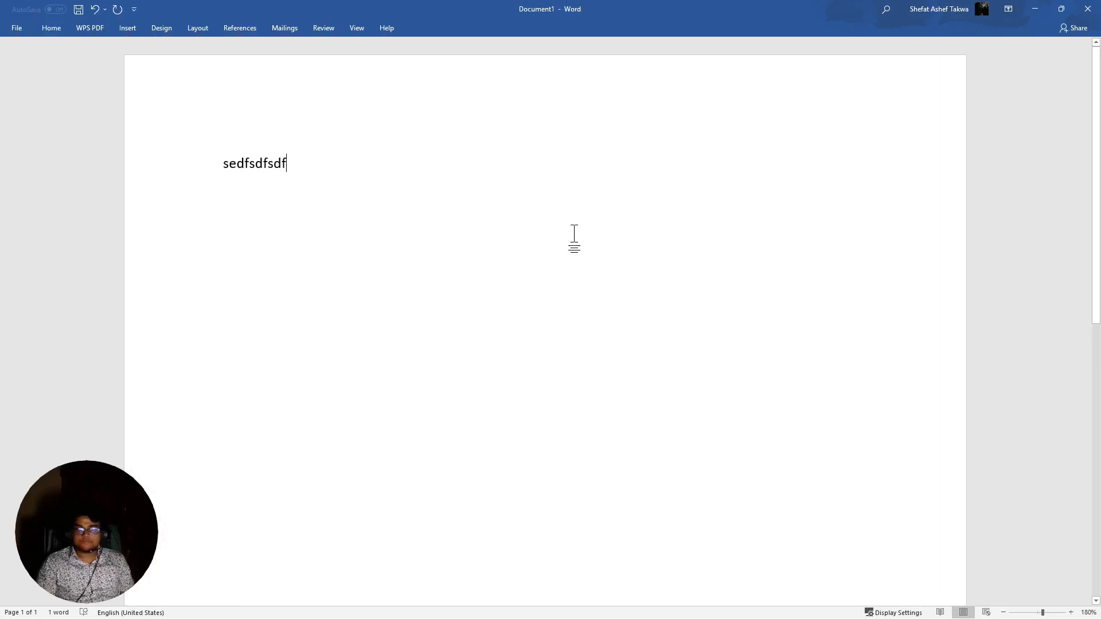
{"action": "scroll", "coordinate": [574, 235], "scroll_direction": "up", "scroll_amount": 1, "text": "ctrl"}
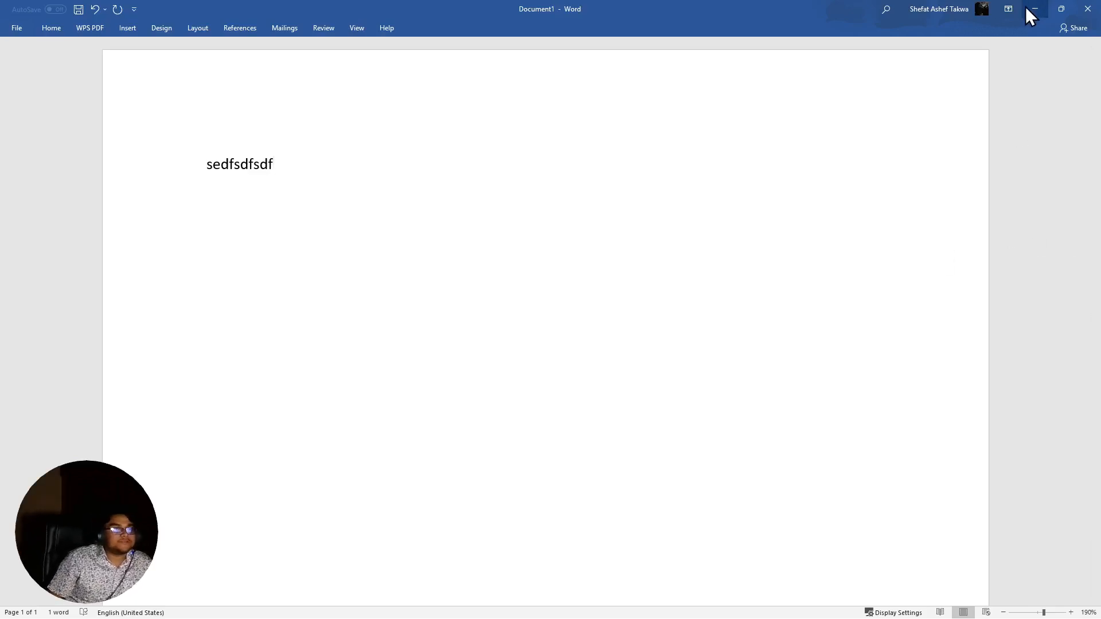
Paste the sample text after itself so the line reads sedfsdfsdfsedfsdfsdf
{"action": "left_click", "coordinate": [12, 28]}
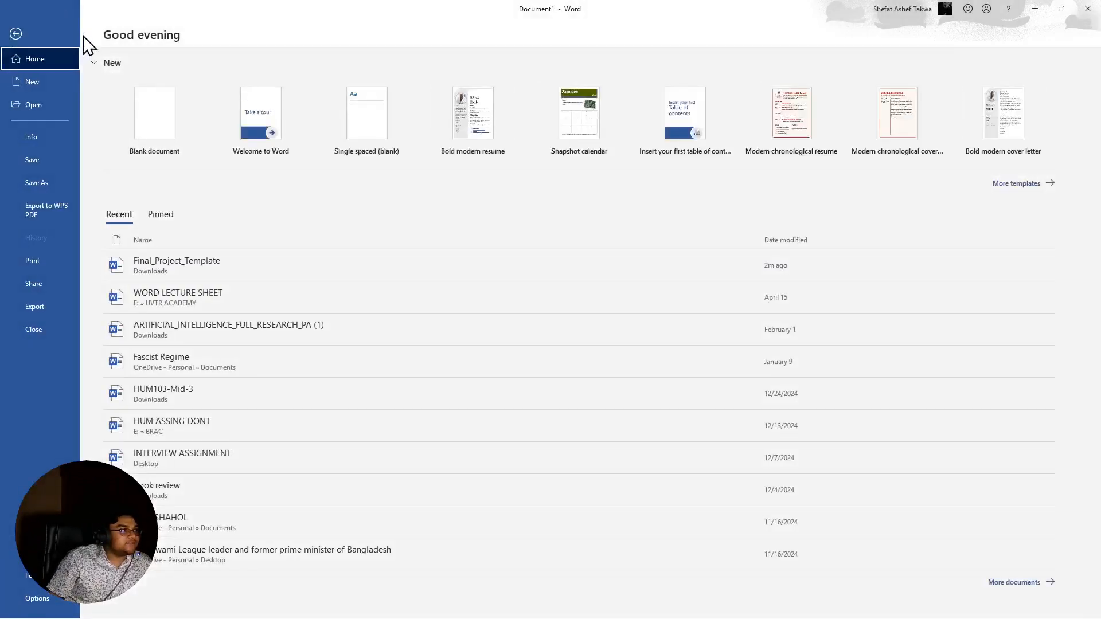
{"action": "left_click", "coordinate": [26, 24]}
{"action": "left_click", "coordinate": [48, 32]}
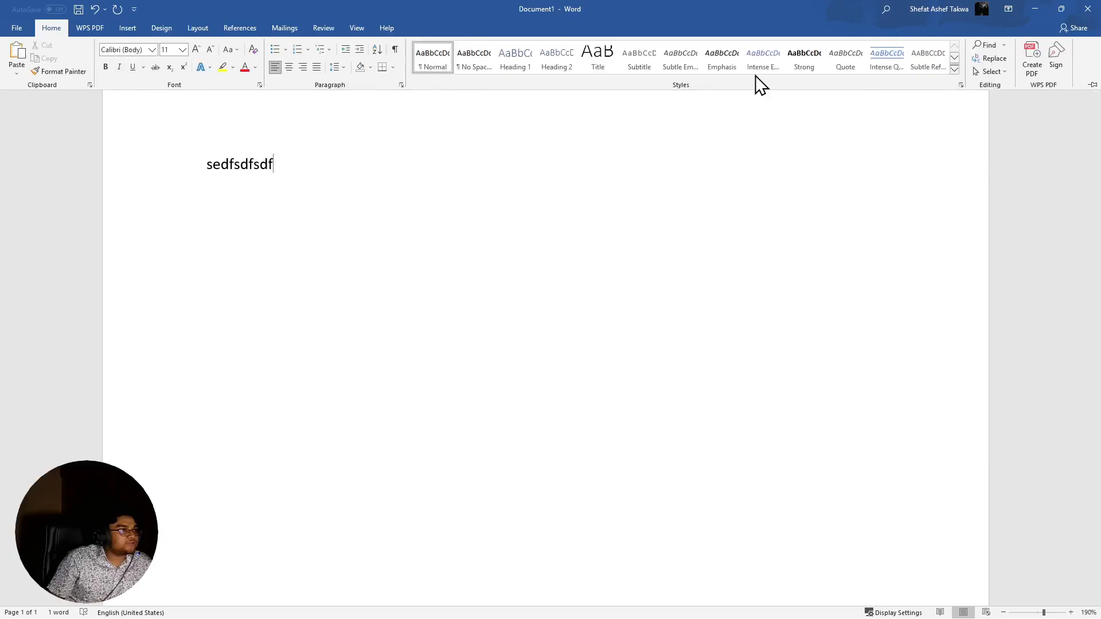
{"action": "left_click", "coordinate": [92, 28]}
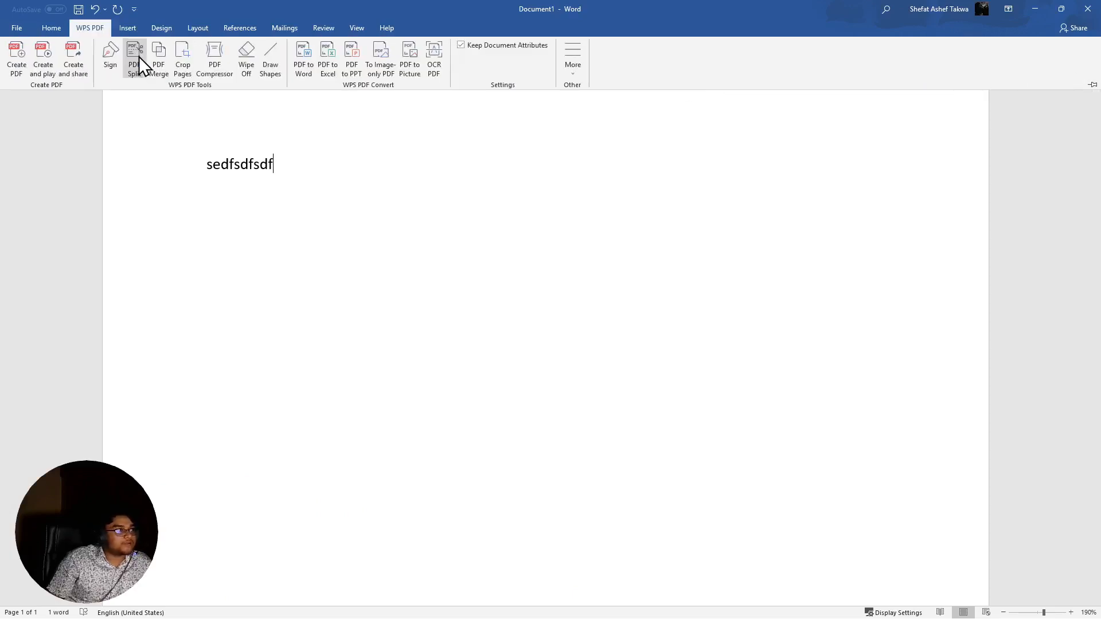
{"action": "type", "text": "sedfsdfsdf"}
Browse the Insert, Design, Layout and References tabs, then restore down and switch to Final_Project_Template
{"action": "left_click", "coordinate": [137, 24]}
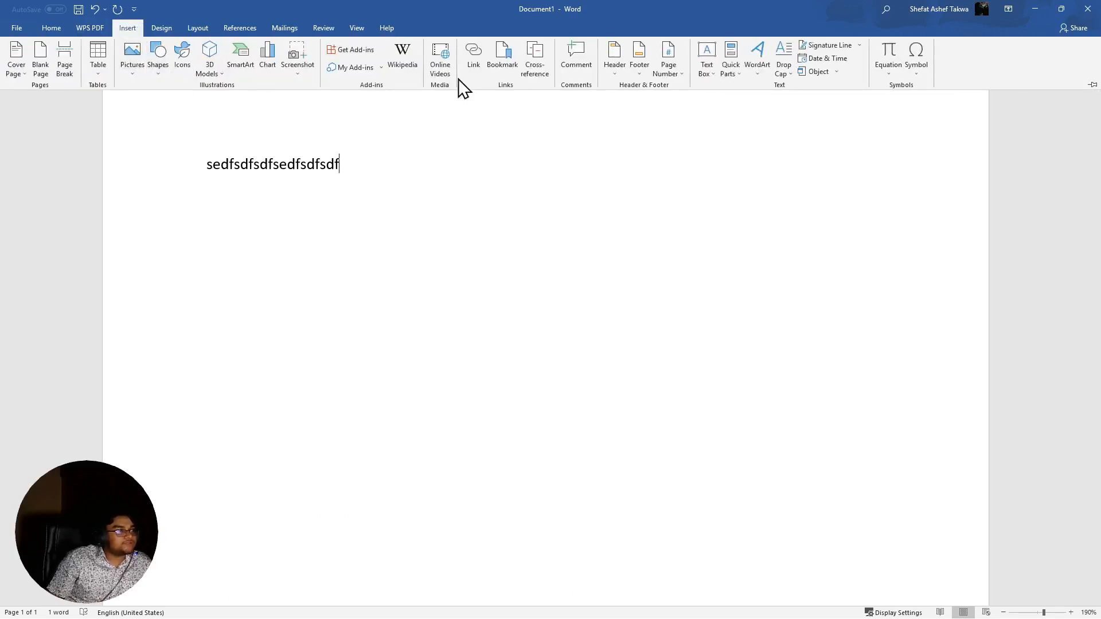
{"action": "left_click", "coordinate": [161, 29]}
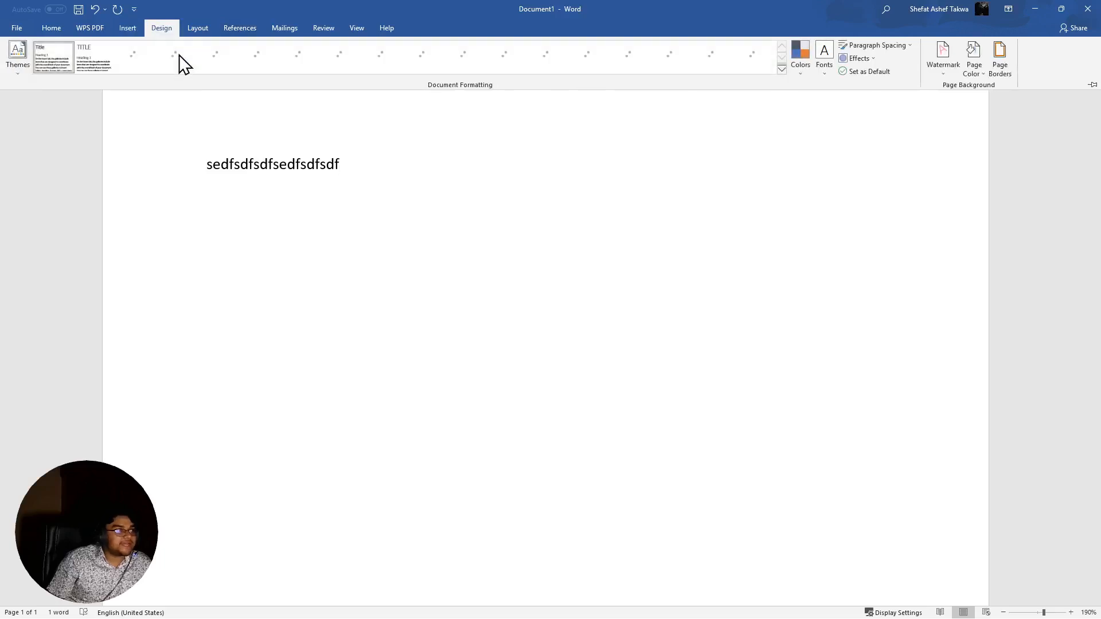
{"action": "left_click", "coordinate": [198, 28]}
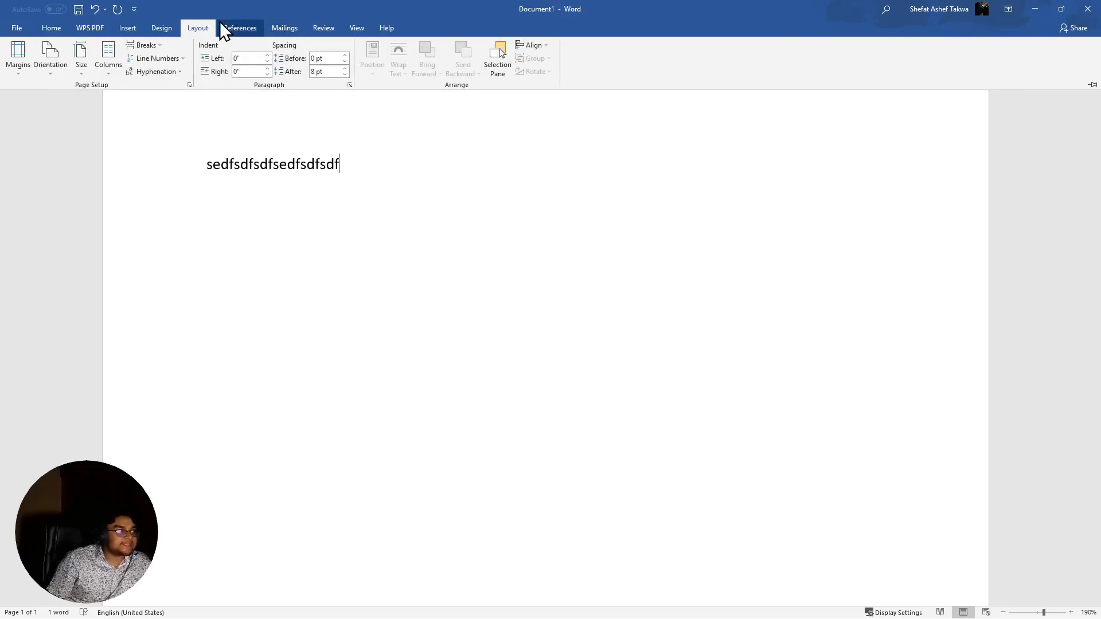
{"action": "left_click", "coordinate": [220, 25]}
{"action": "left_click", "coordinate": [208, 30]}
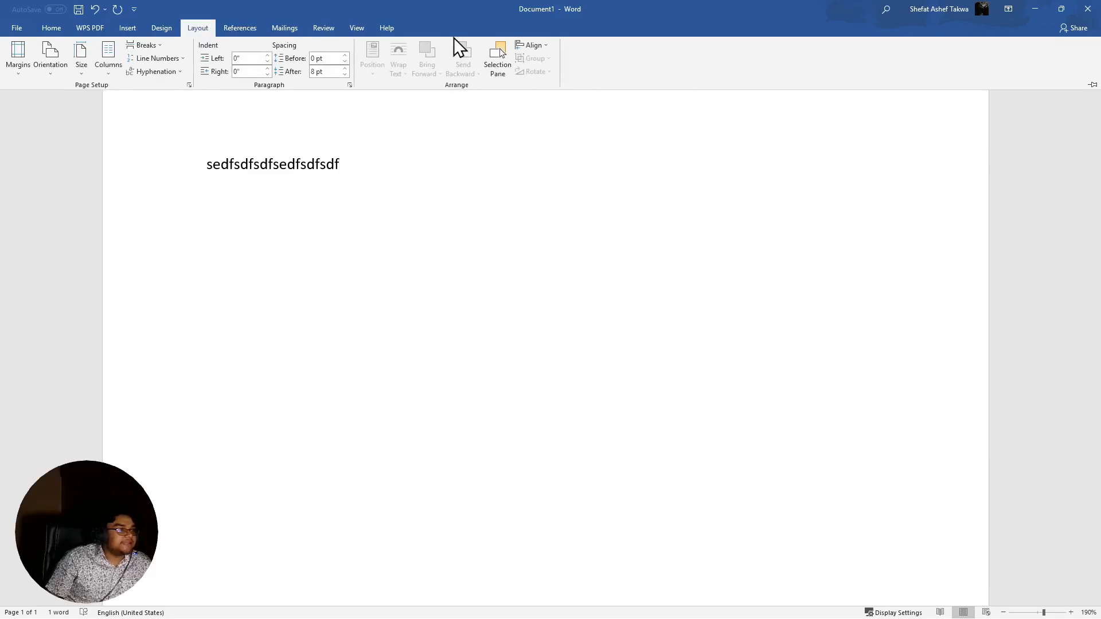
{"action": "left_click", "coordinate": [1061, 8]}
{"action": "left_click", "coordinate": [951, 26]}
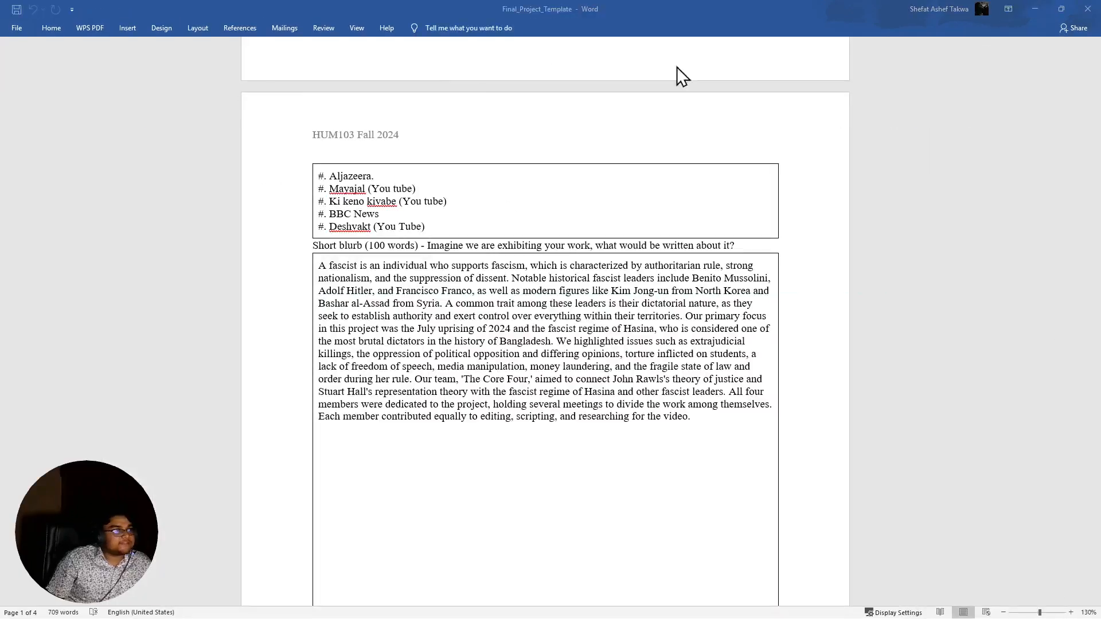
Close Final_Project_Template and search 'pilot cockpit view' in a new Edge tab
{"action": "left_click", "coordinate": [1086, 8]}
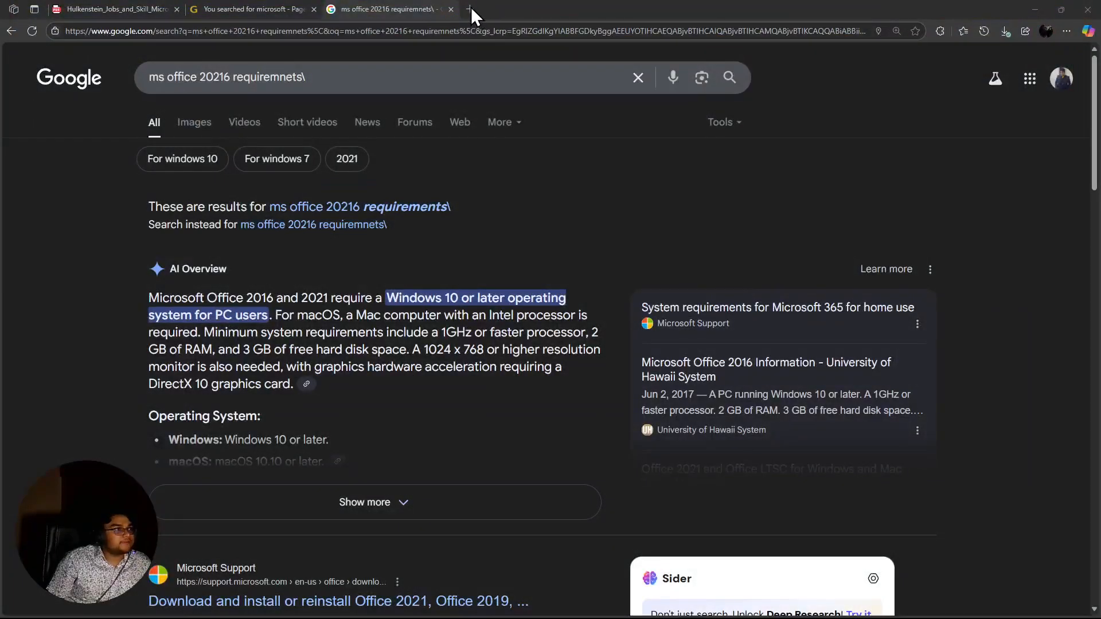
{"action": "left_click", "coordinate": [469, 8]}
{"action": "type", "text": "pilo"}
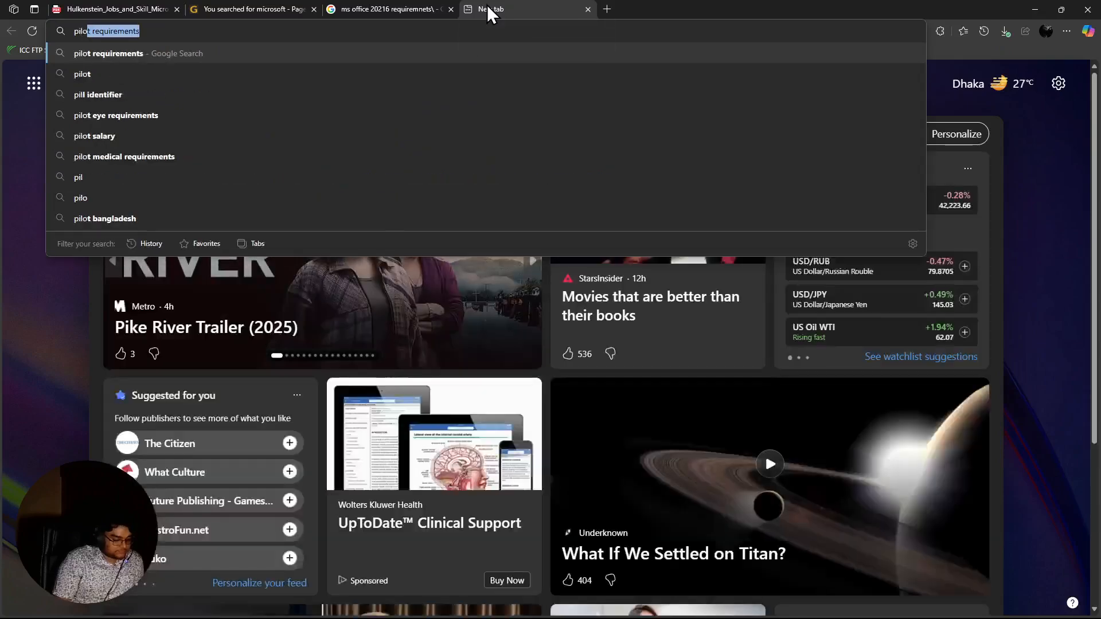
{"action": "type", "text": "t co"}
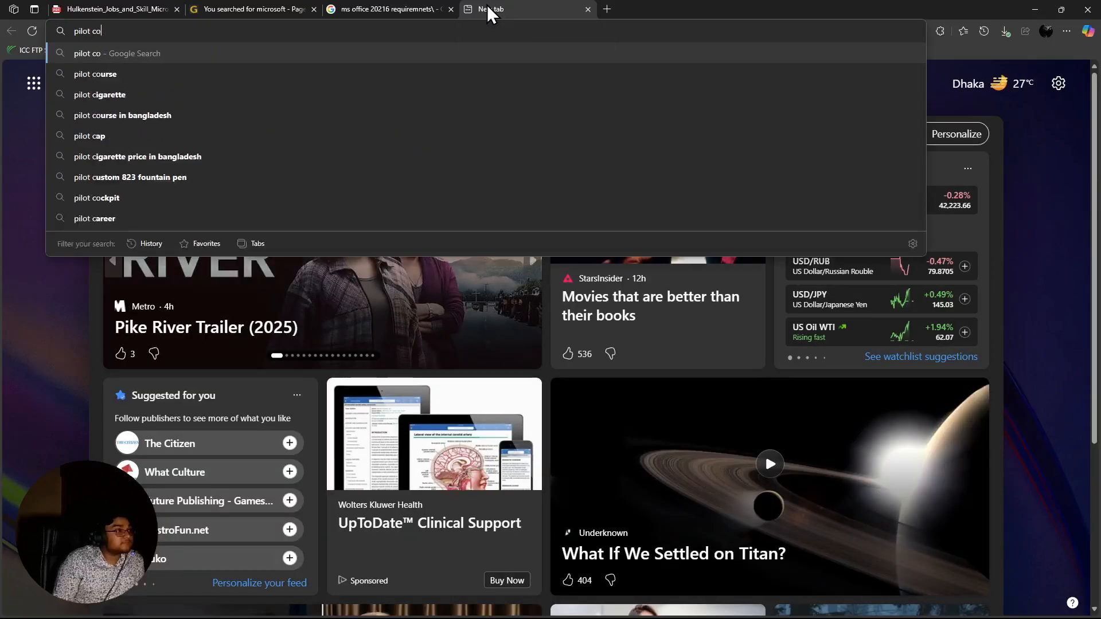
{"action": "type", "text": "ckpit"}
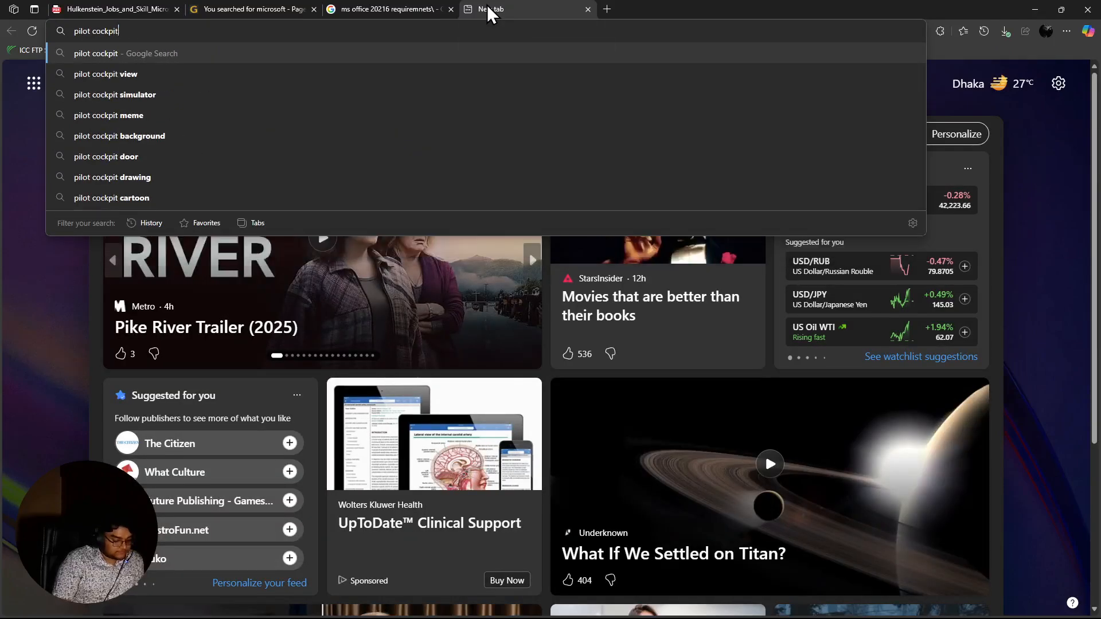
{"action": "type", "text": " view"}
{"action": "key", "text": "Return"}
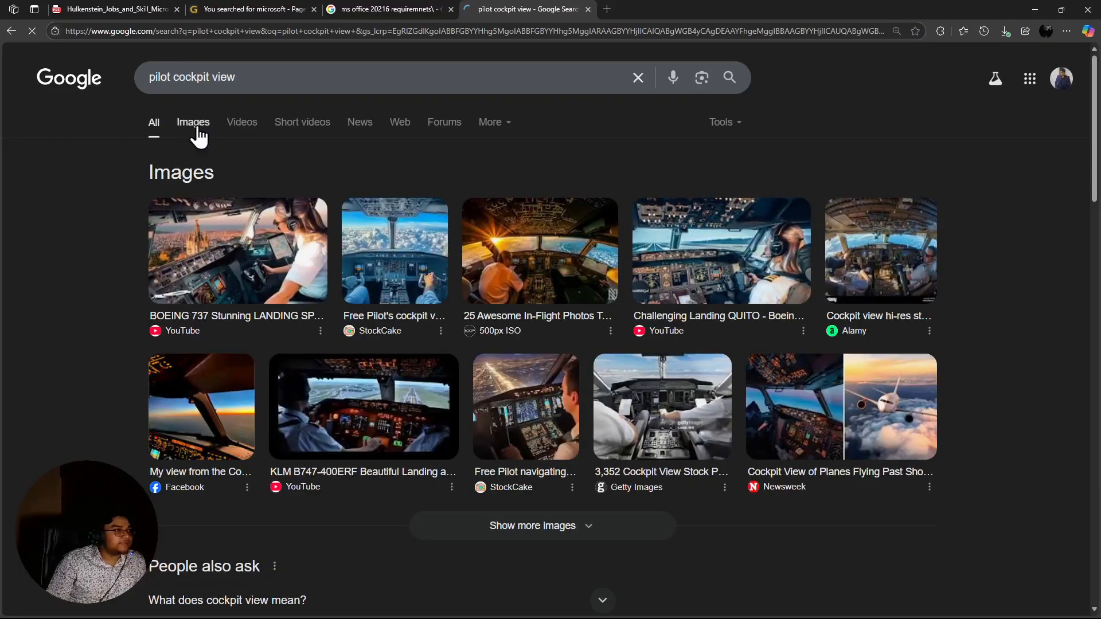
Filter to image results and preview the 500px cockpit sunset photo
{"action": "left_click", "coordinate": [195, 125]}
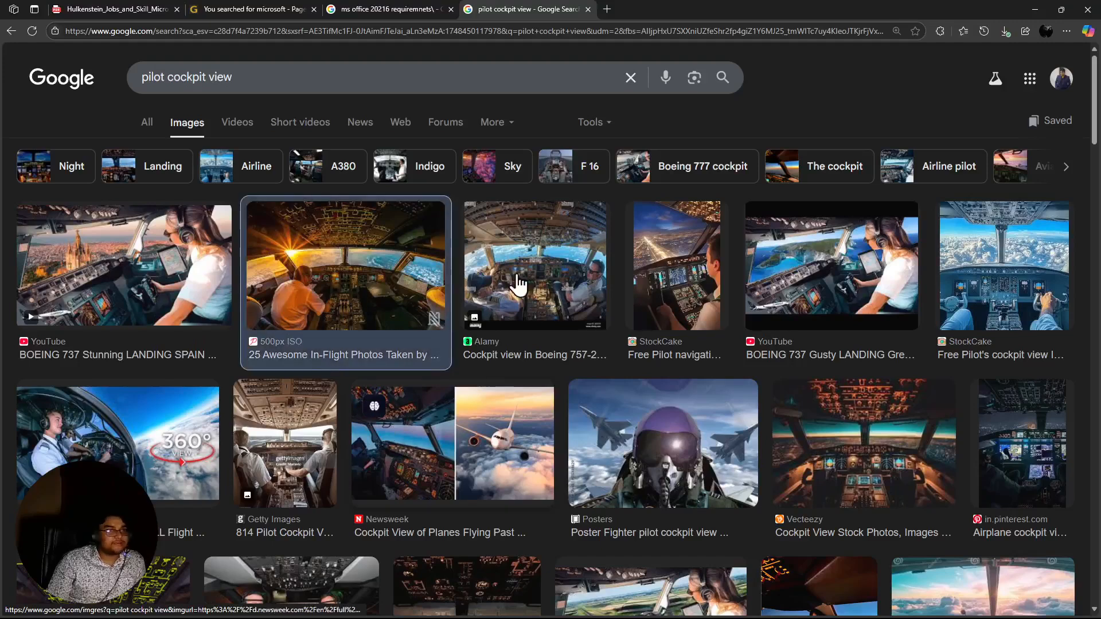
{"action": "left_click", "coordinate": [346, 269]}
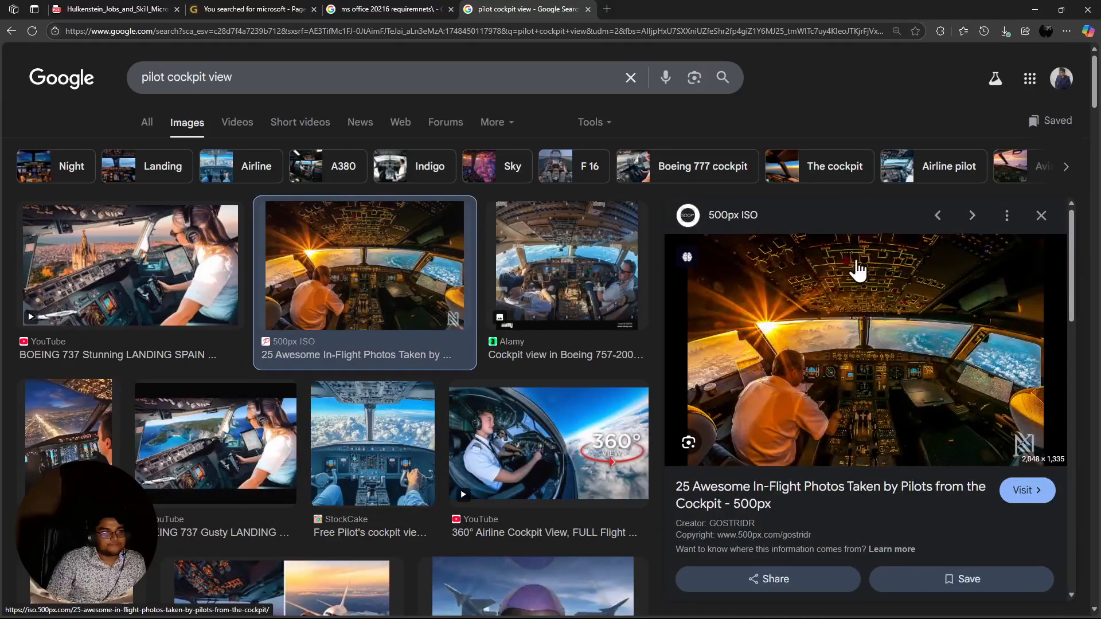
{"action": "key", "text": "ctrl+plus"}
{"action": "key", "text": "ctrl+plus"}
{"action": "key", "text": "ctrl+plus"}
{"action": "key", "text": "ctrl+plus"}
{"action": "key", "text": "ctrl+plus"}
{"action": "key", "text": "ctrl+plus"}
{"action": "key", "text": "ctrl+plus"}
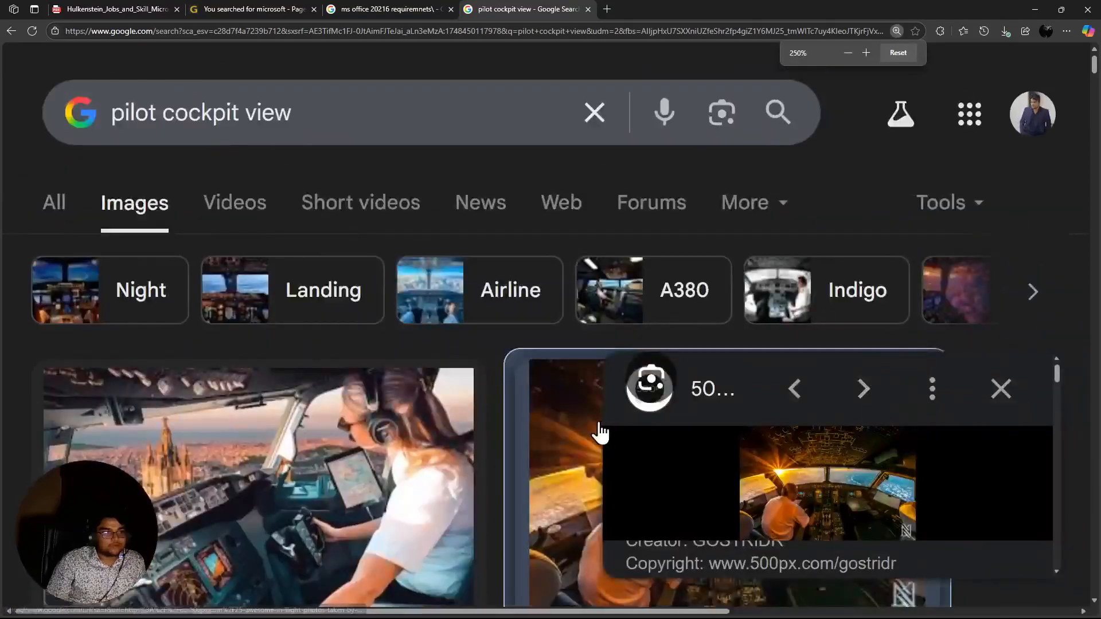
{"action": "scroll", "coordinate": [630, 425], "scroll_direction": "down", "scroll_amount": 2}
{"action": "key", "text": "ctrl+minus"}
{"action": "key", "text": "ctrl+minus"}
{"action": "key", "text": "ctrl+minus"}
{"action": "key", "text": "ctrl+minus"}
{"action": "key", "text": "ctrl+minus"}
{"action": "key", "text": "ctrl+minus"}
{"action": "key", "text": "ctrl+minus"}
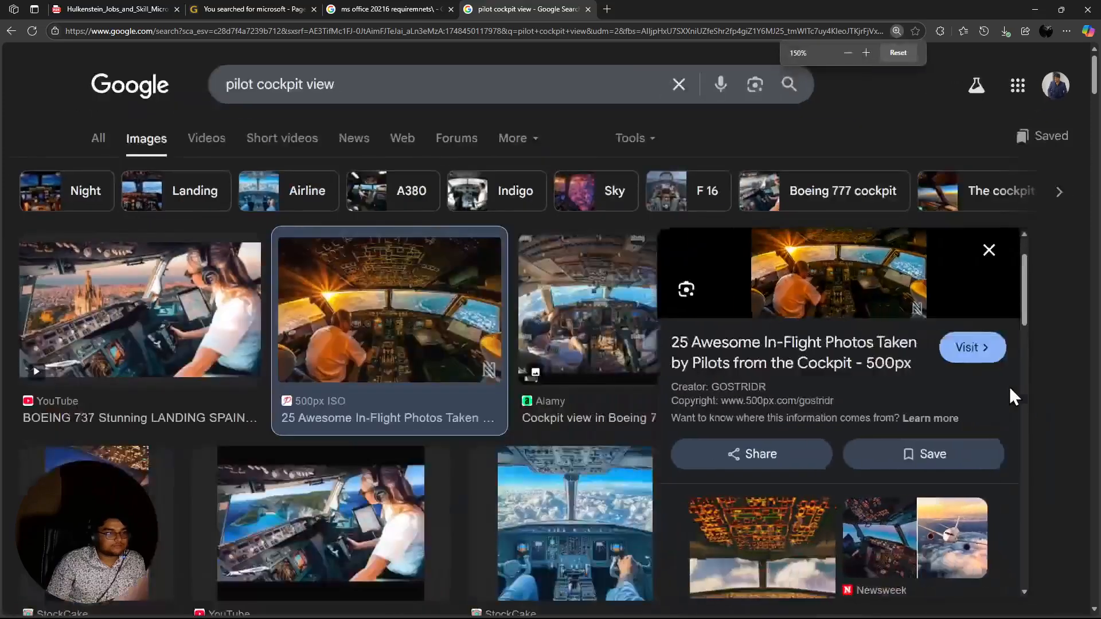
Open the photo's 500px in-flight cockpit article, skim it, then minimize Edge
{"action": "left_click", "coordinate": [863, 293]}
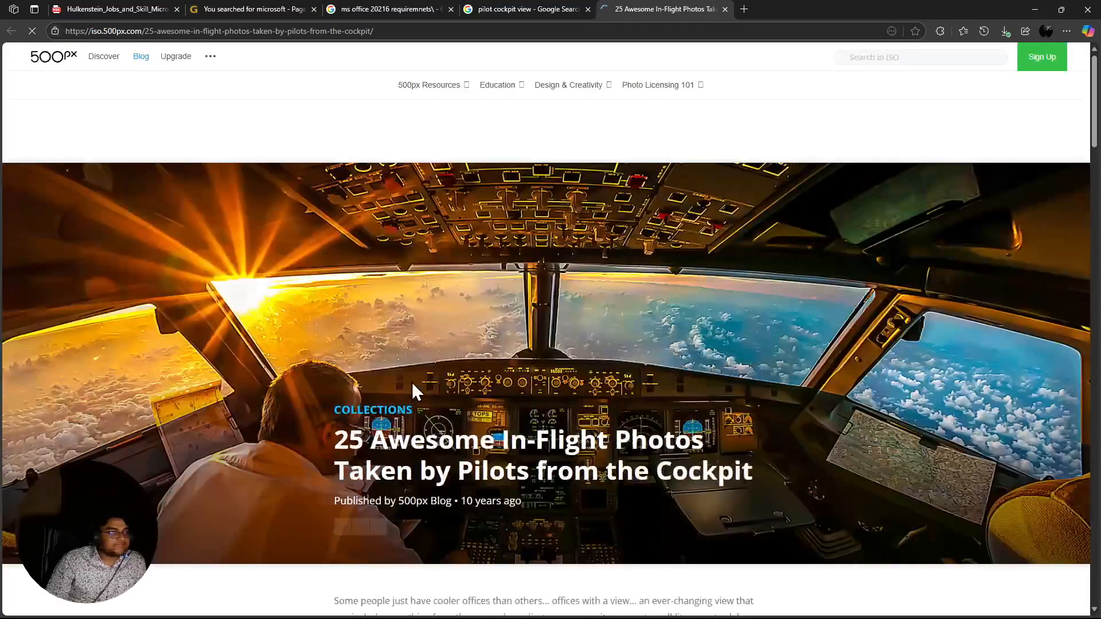
{"action": "scroll", "coordinate": [412, 382], "scroll_direction": "down", "scroll_amount": 1}
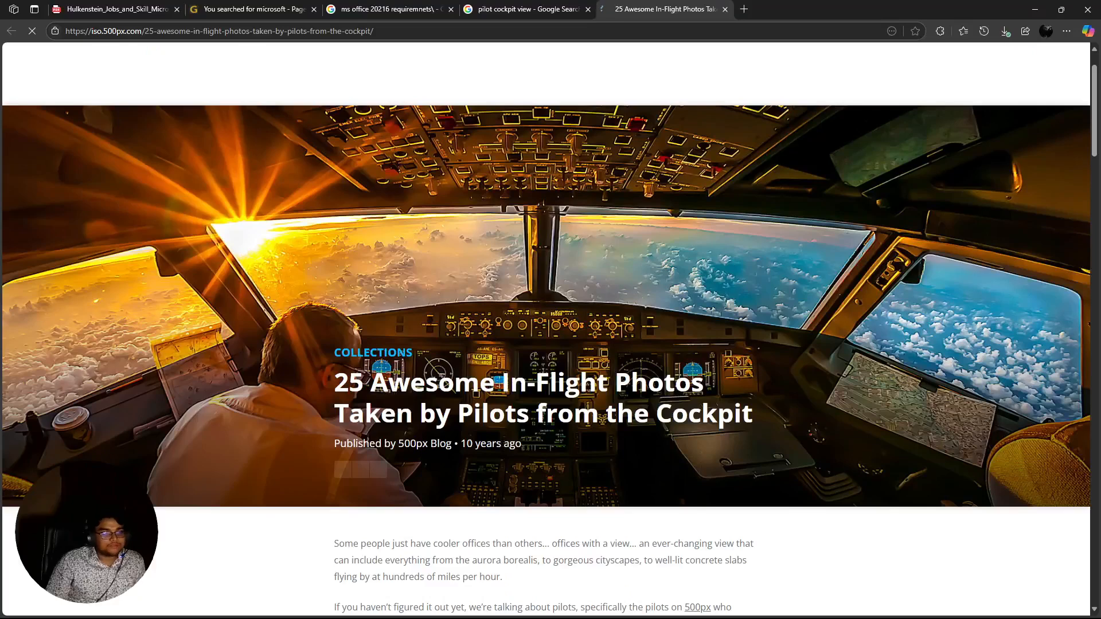
{"action": "scroll", "coordinate": [693, 373], "scroll_direction": "down", "scroll_amount": 1}
{"action": "scroll", "coordinate": [62, 376], "scroll_direction": "up", "scroll_amount": 2}
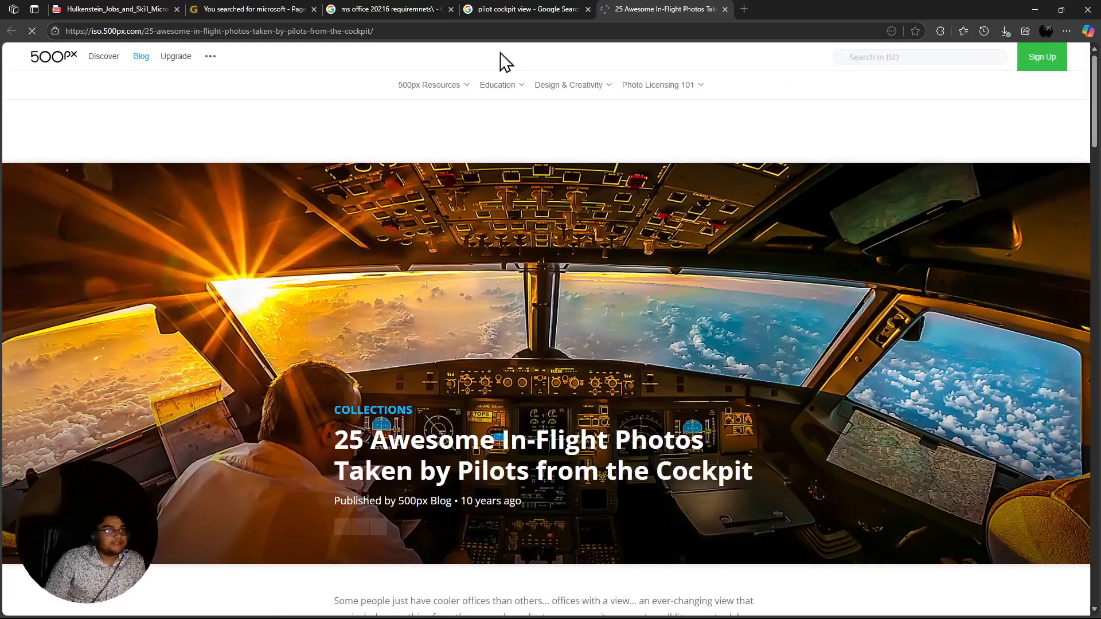
{"action": "left_click", "coordinate": [1035, 10]}
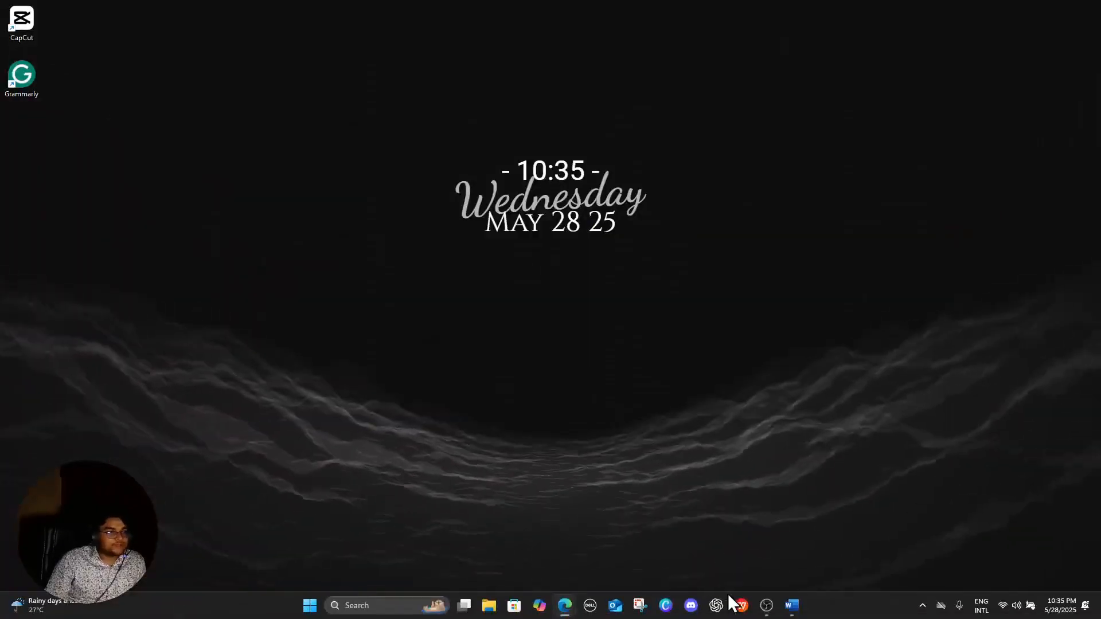
Restore Document1 from the taskbar, briefly expand the Home ribbon, then collapse it with Ctrl+F1
{"action": "left_click", "coordinate": [793, 605]}
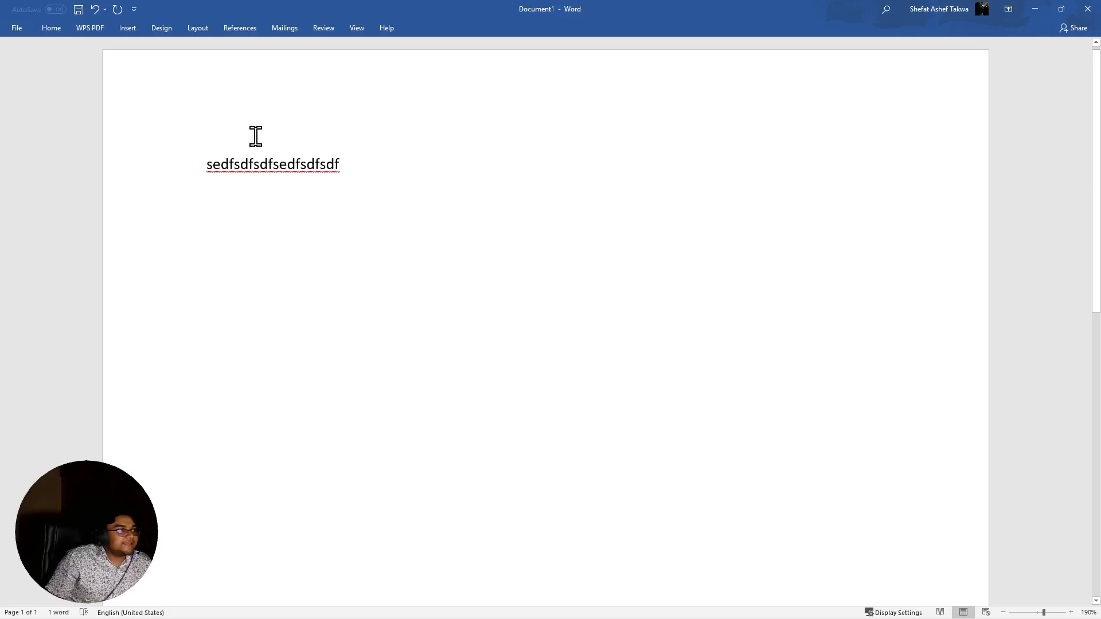
{"action": "left_click", "coordinate": [46, 34]}
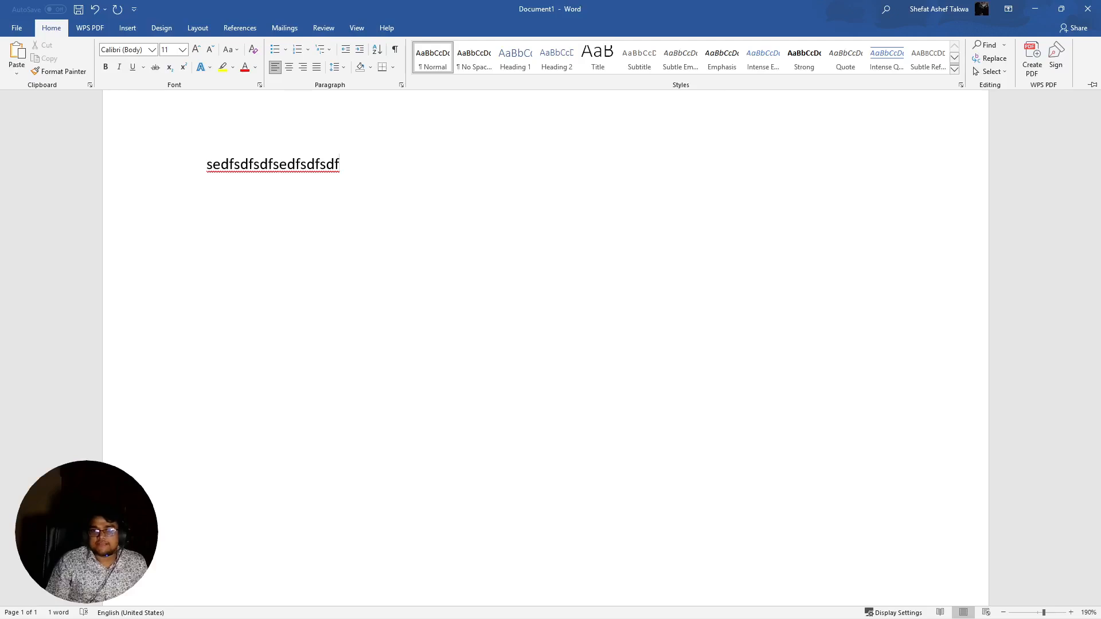
{"action": "key", "text": "ctrl+F1"}
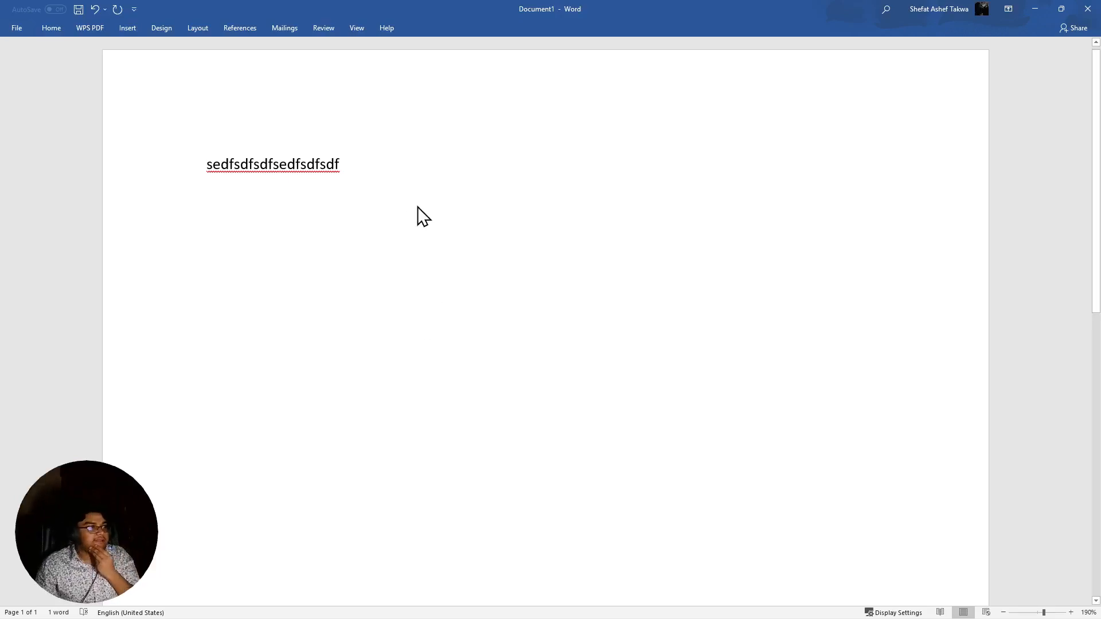
Overwrite the sedfsdf line with 'Hellow People this is Hulkenstein Jobs & Skill' and select it
{"action": "triple_click", "coordinate": [267, 168]}
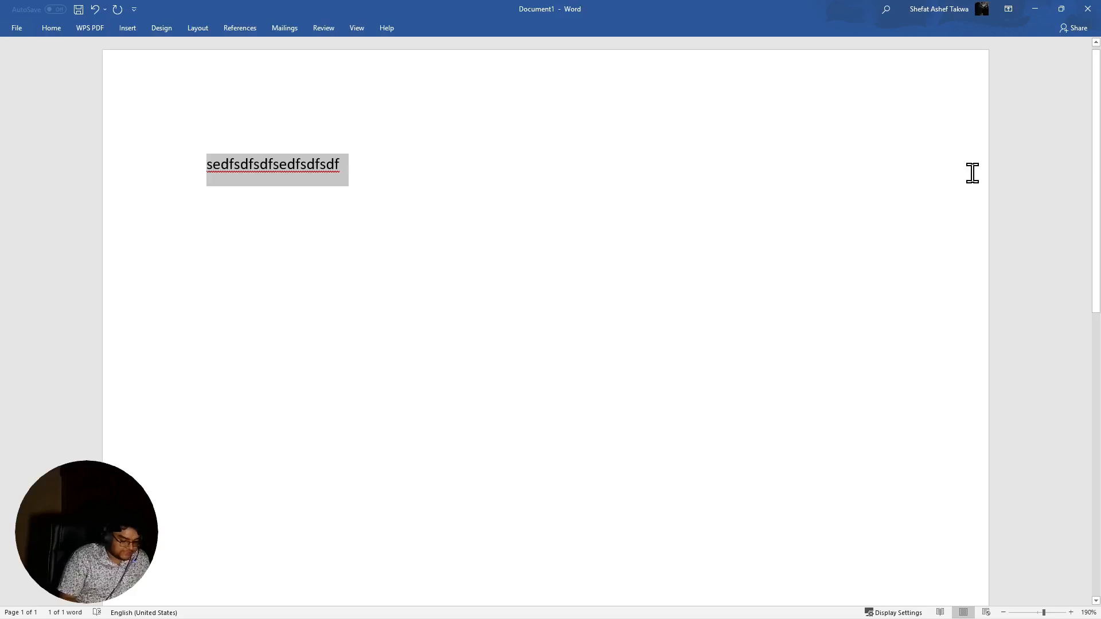
{"action": "type", "text": "HEllow"}
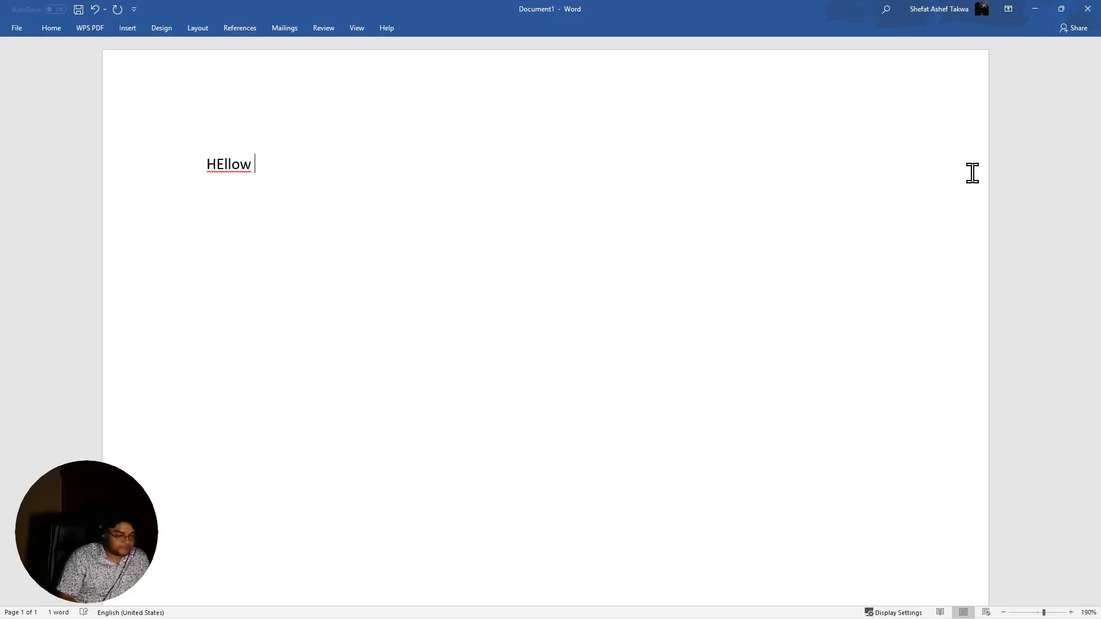
{"action": "key", "text": "BackSpace"}
{"action": "key", "text": "BackSpace"}
{"action": "key", "text": "BackSpace"}
{"action": "key", "text": "BackSpace"}
{"action": "key", "text": "BackSpace"}
{"action": "type", "text": "ello"}
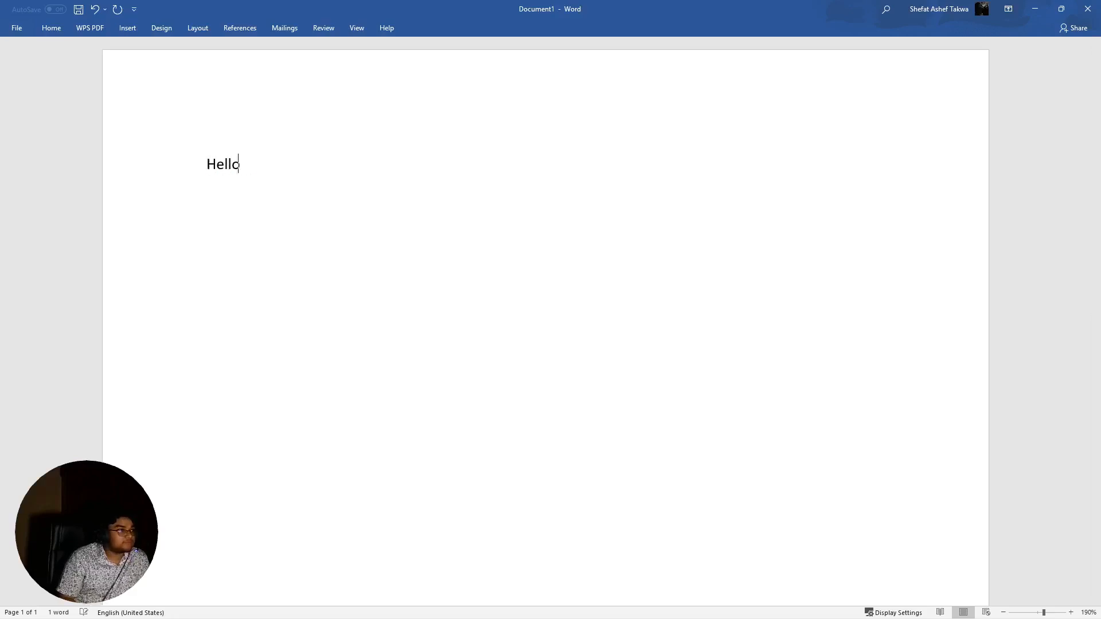
{"action": "type", "text": "w"}
{"action": "key", "text": "BackSpace"}
{"action": "type", "text": "w "}
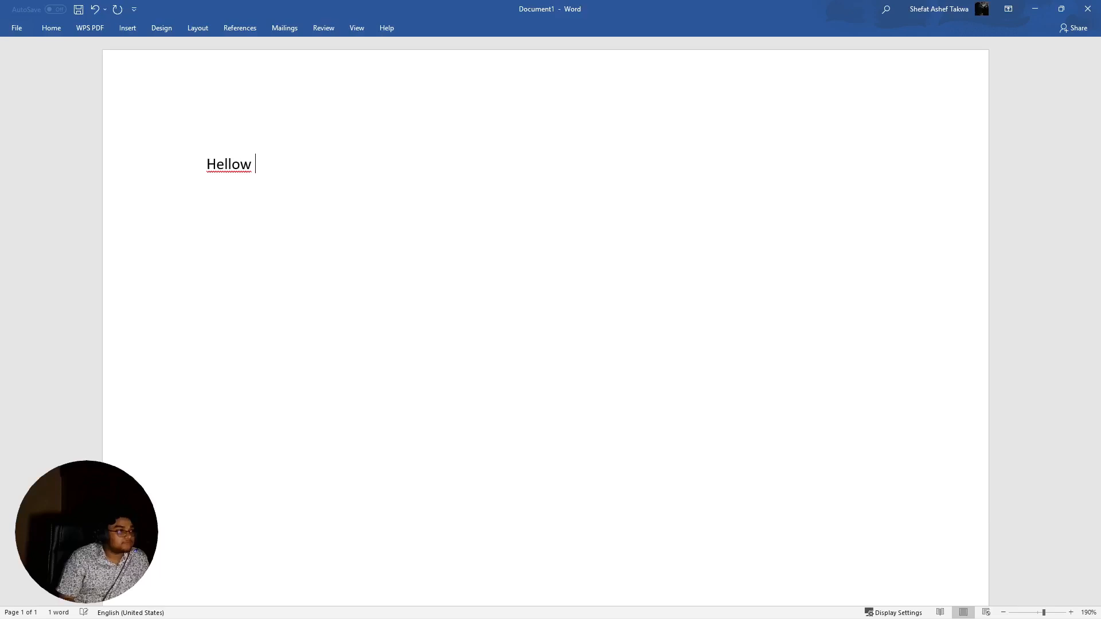
{"action": "type", "text": "People"}
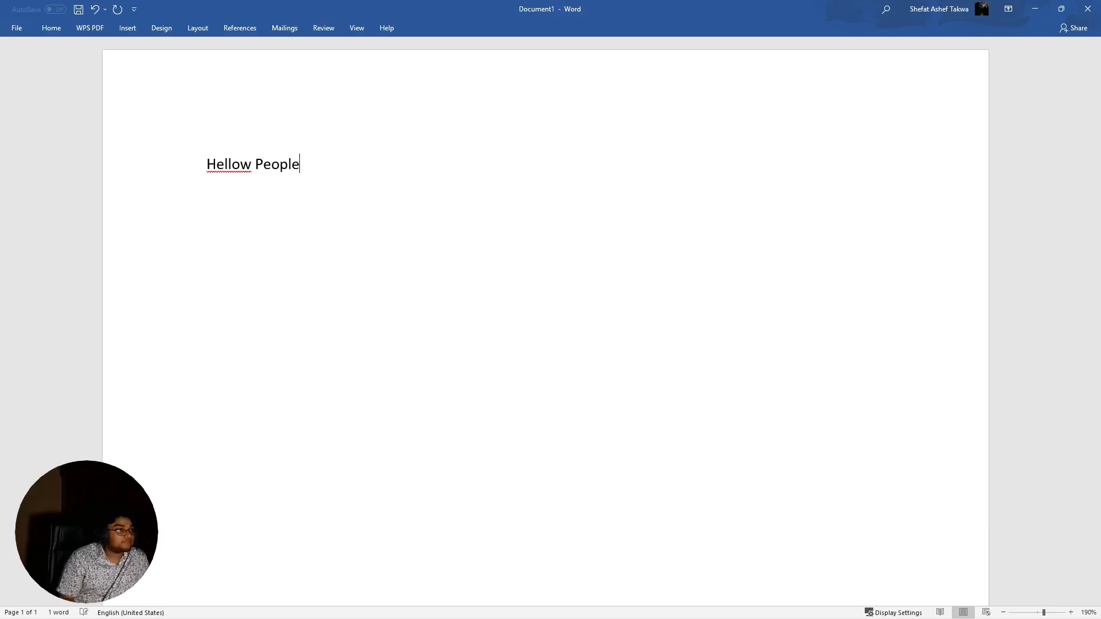
{"action": "type", "text": " this "}
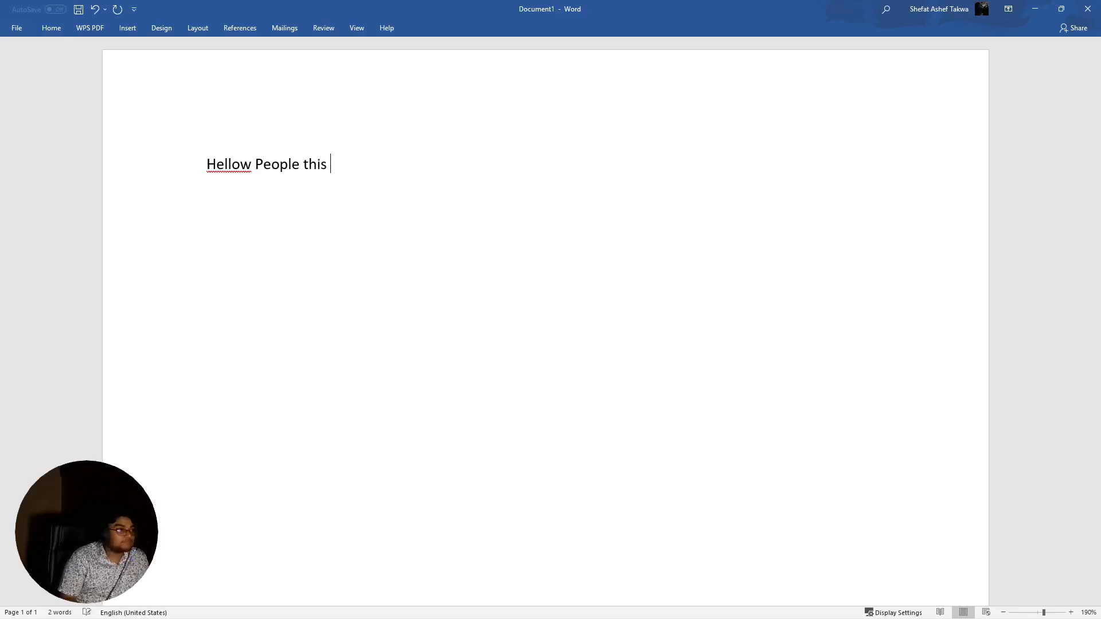
{"action": "type", "text": "is Hul"}
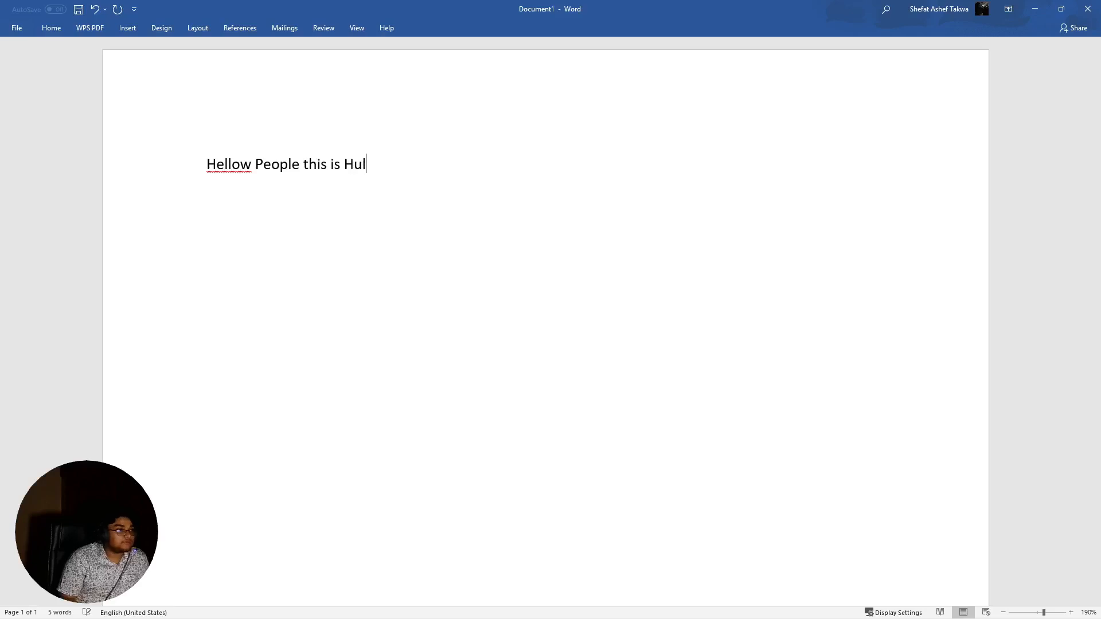
{"action": "type", "text": "kenstein "}
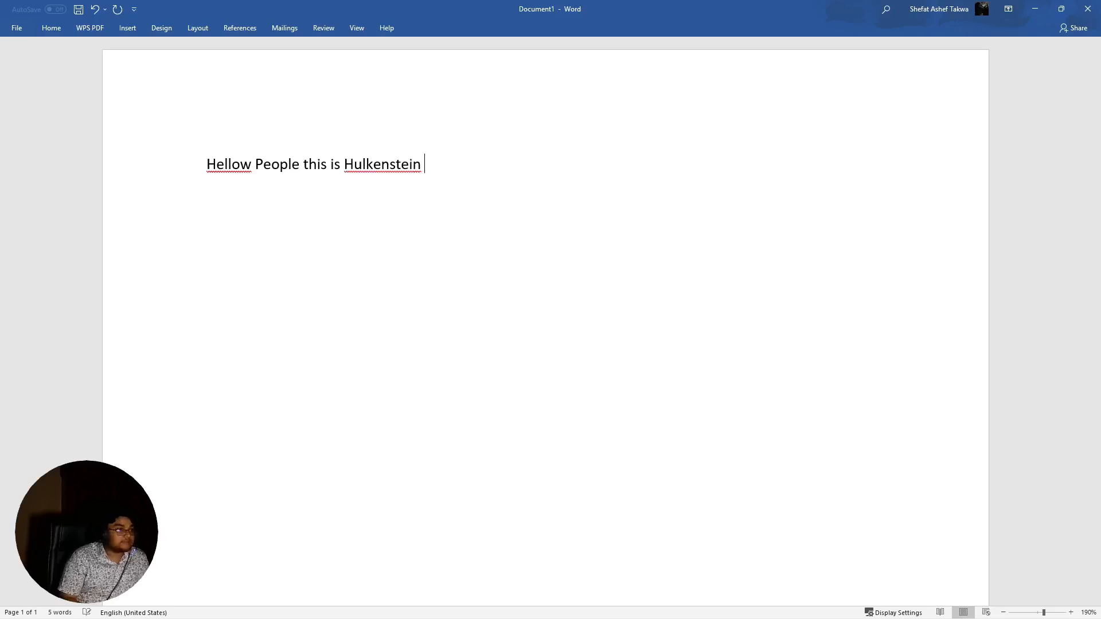
{"action": "type", "text": "Jobs "}
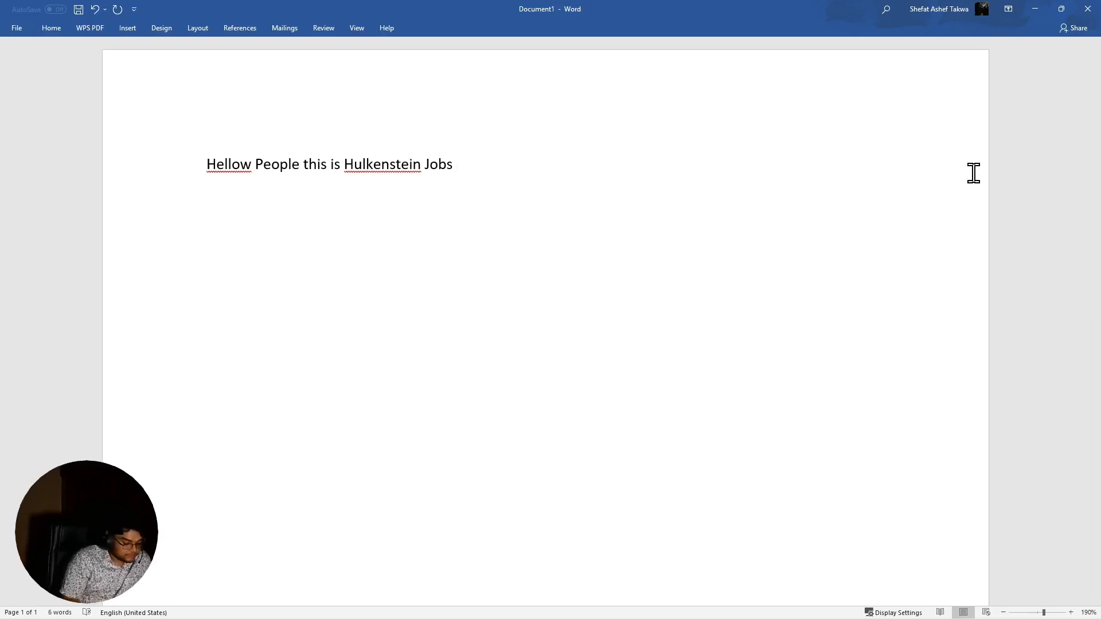
{"action": "type", "text": "& Skill"}
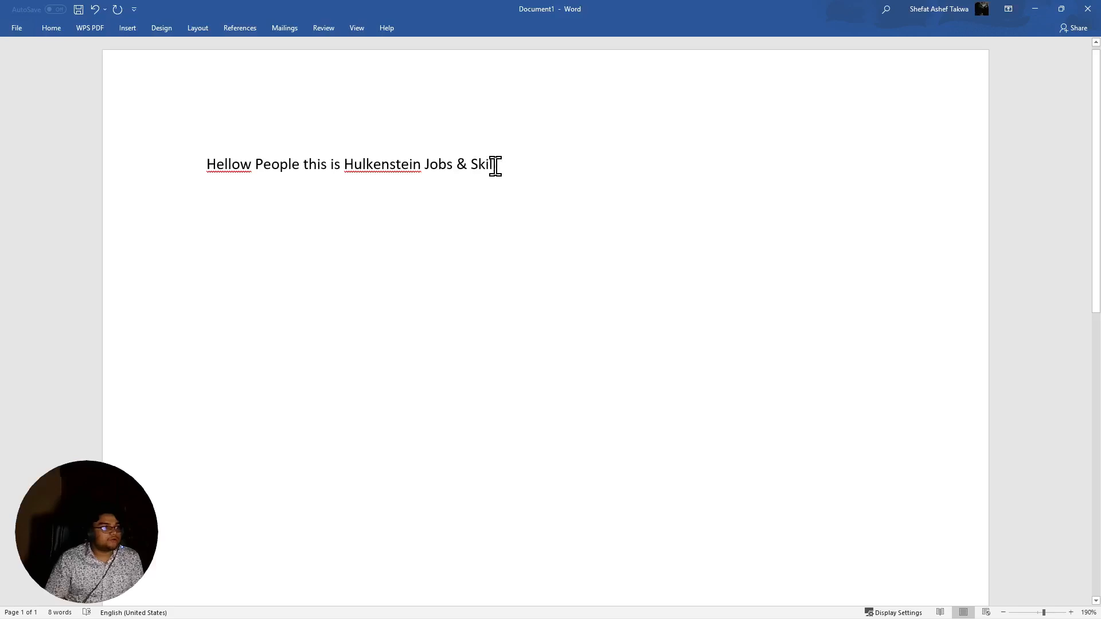
{"action": "left_click_drag", "start_coordinate": [495, 166], "coordinate": [167, 162]}
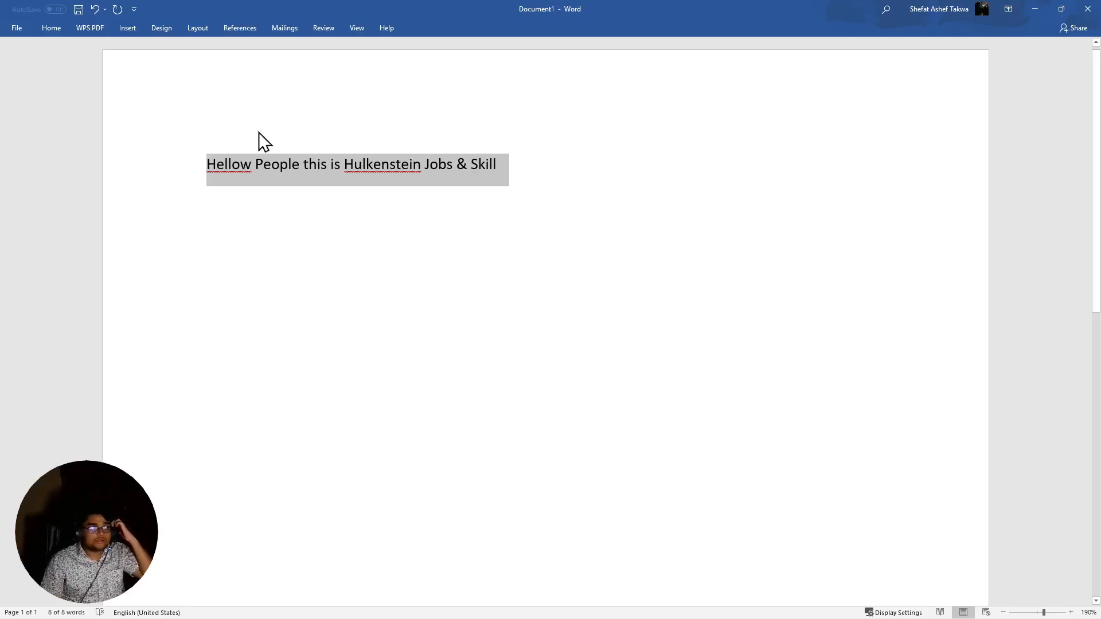
Reselect the Hellow People sentence and show the Home formatting tools
{"action": "left_click", "coordinate": [49, 29]}
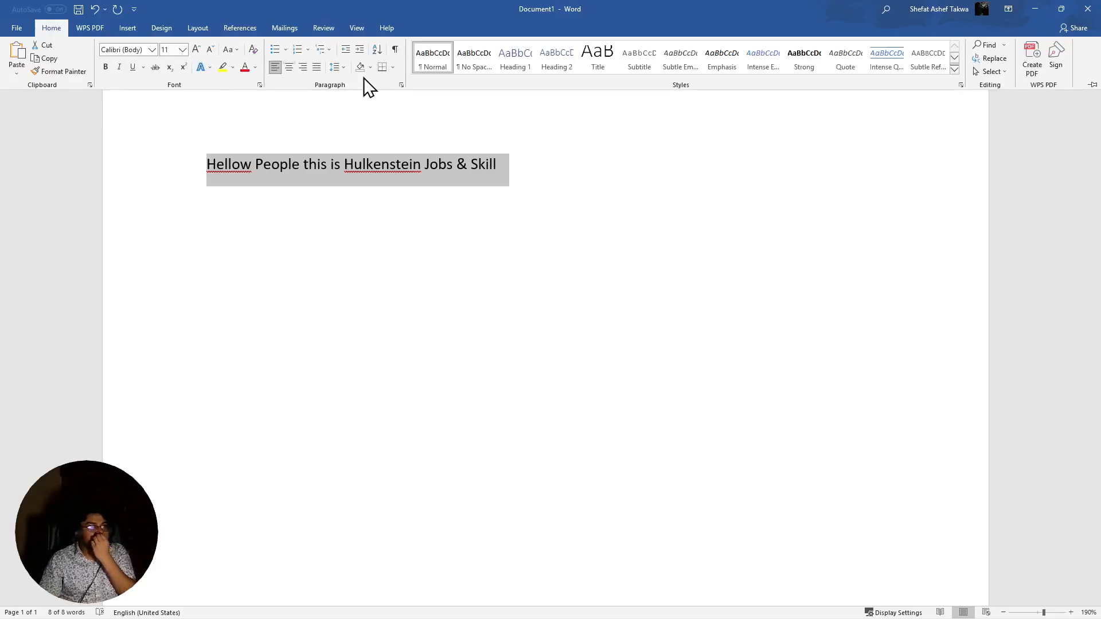
{"action": "left_click", "coordinate": [187, 146]}
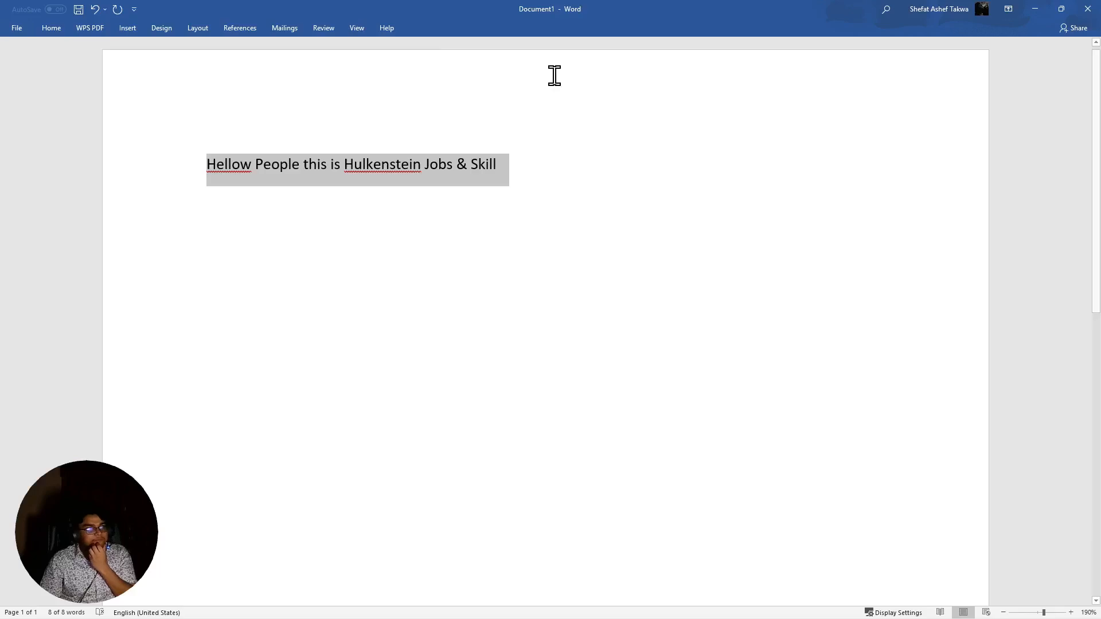
{"action": "left_click", "coordinate": [58, 26]}
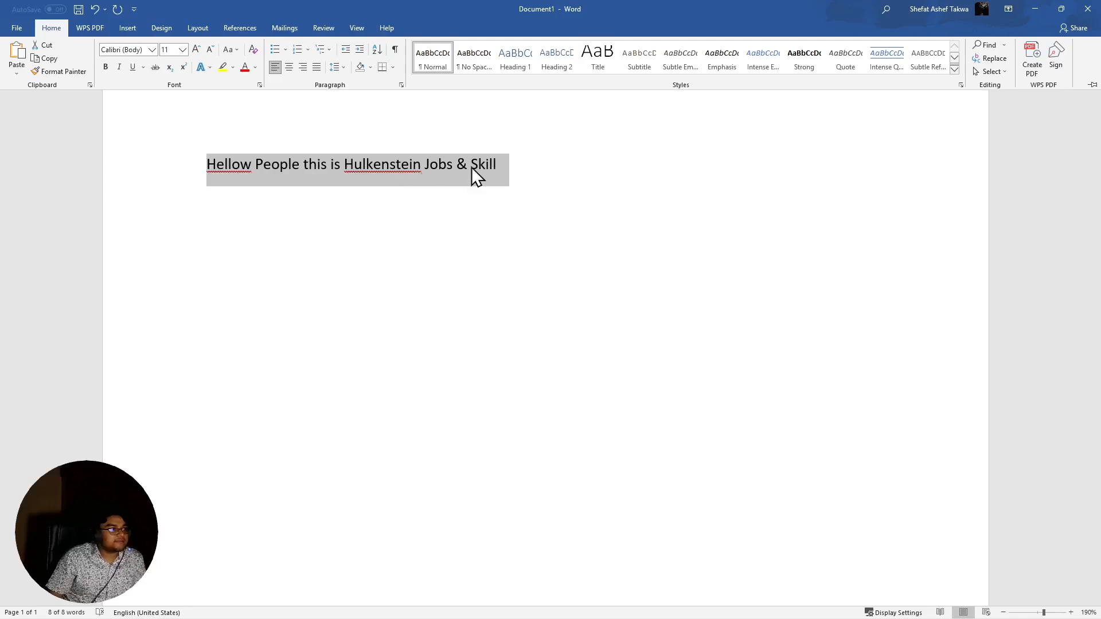
{"action": "left_click", "coordinate": [508, 161]}
{"action": "left_click_drag", "start_coordinate": [506, 169], "coordinate": [149, 113]}
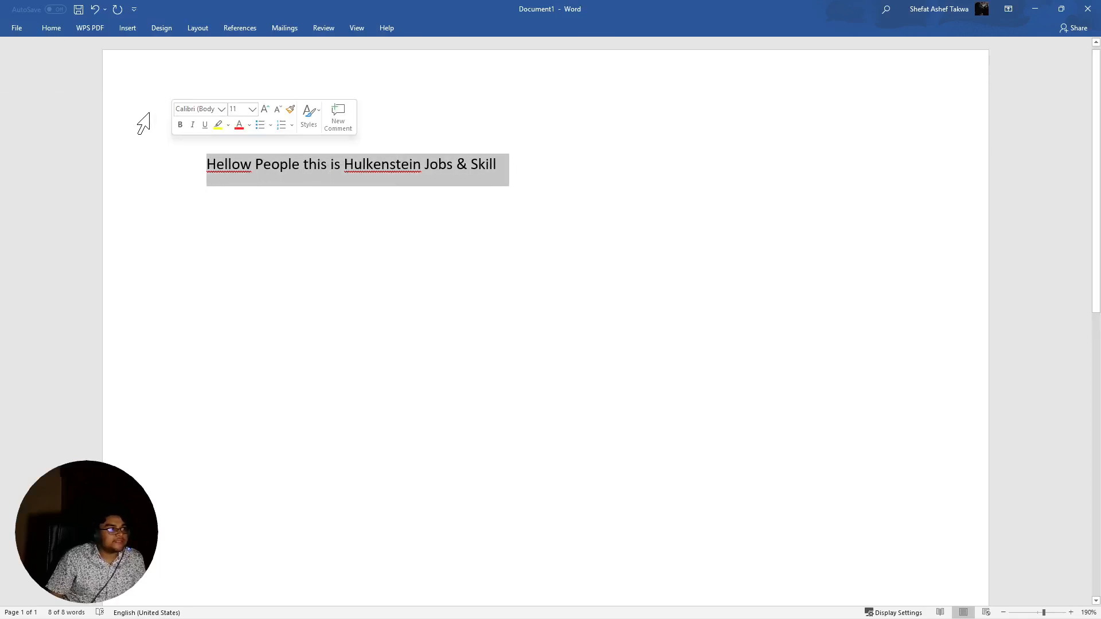
{"action": "left_click", "coordinate": [61, 30]}
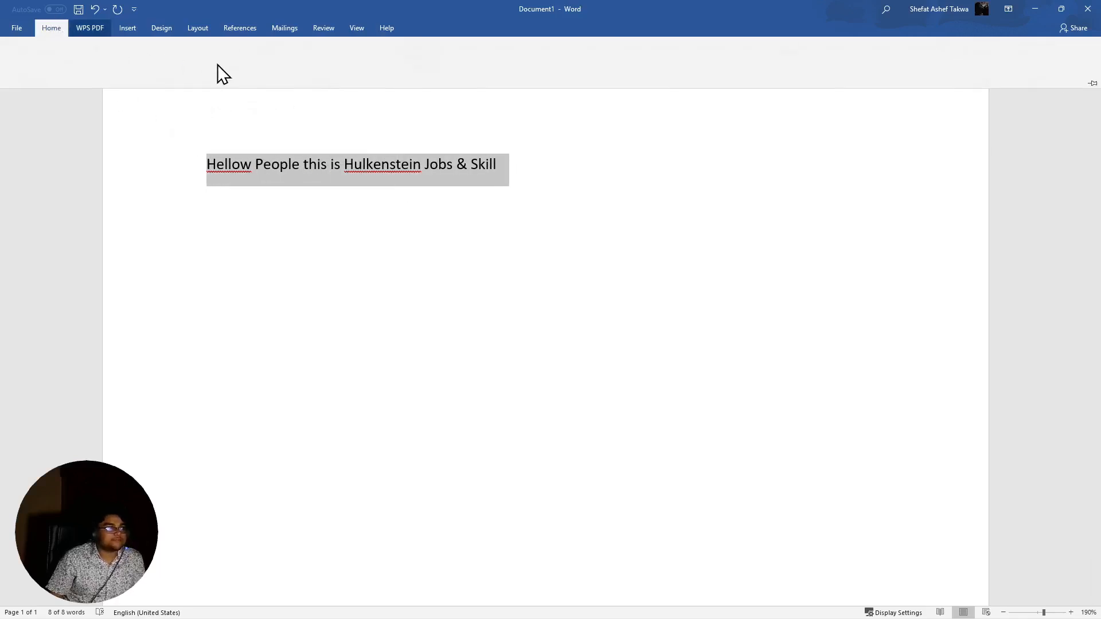
Adjust the sentence with Grow Font and Shrink Font until it is size 10
{"action": "left_click", "coordinate": [200, 50]}
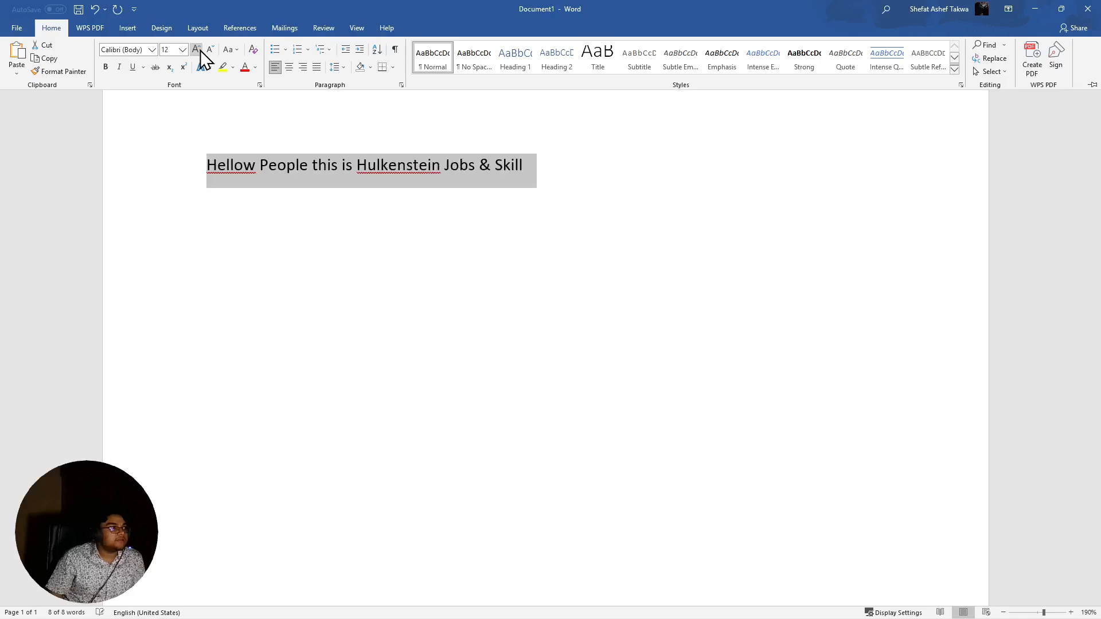
{"action": "left_click", "coordinate": [200, 50]}
{"action": "left_click", "coordinate": [201, 50]}
{"action": "left_click", "coordinate": [201, 50]}
{"action": "left_click", "coordinate": [201, 50]}
{"action": "left_click", "coordinate": [214, 50]}
{"action": "left_click", "coordinate": [213, 50]}
{"action": "left_click", "coordinate": [213, 50]}
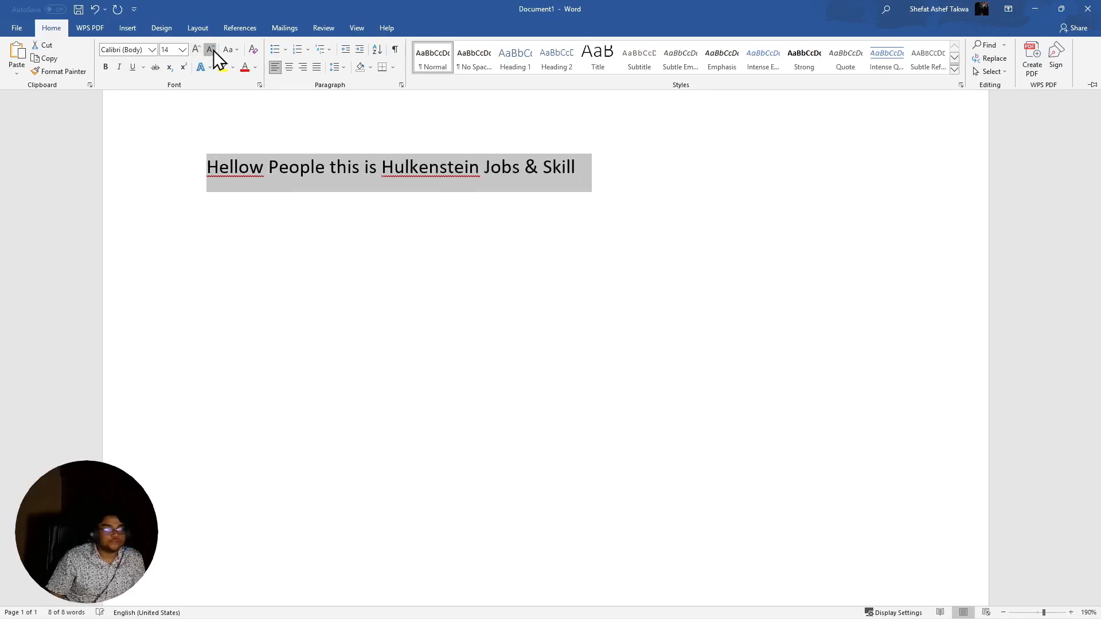
{"action": "left_click", "coordinate": [213, 50]}
{"action": "left_click", "coordinate": [213, 50]}
{"action": "left_click", "coordinate": [213, 50]}
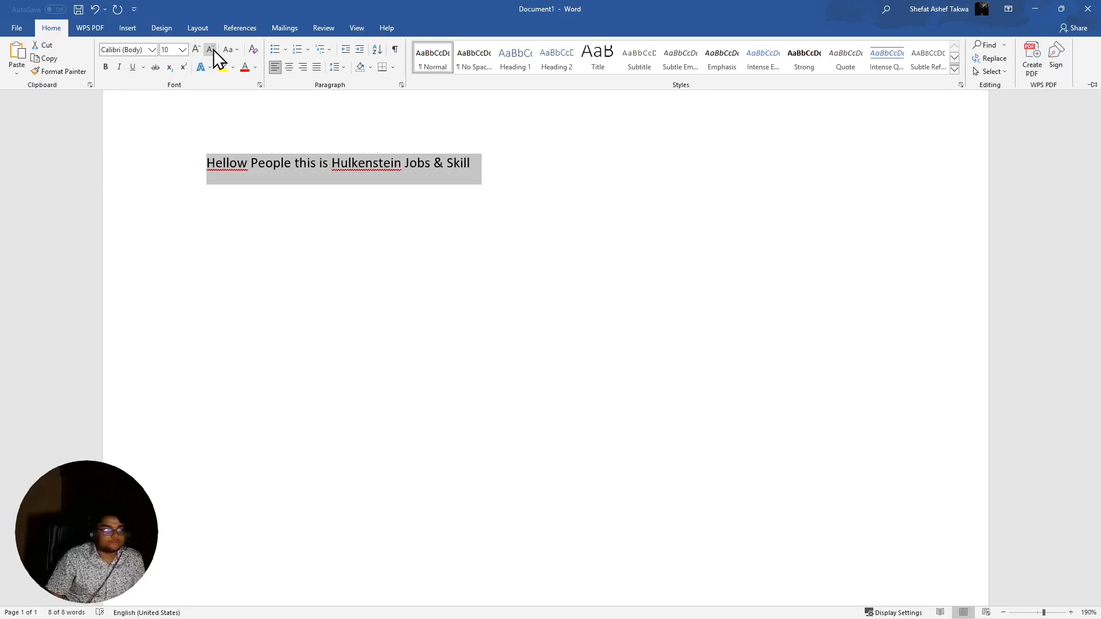
{"action": "left_click", "coordinate": [202, 51]}
{"action": "left_click", "coordinate": [201, 51]}
{"action": "left_click", "coordinate": [202, 50]}
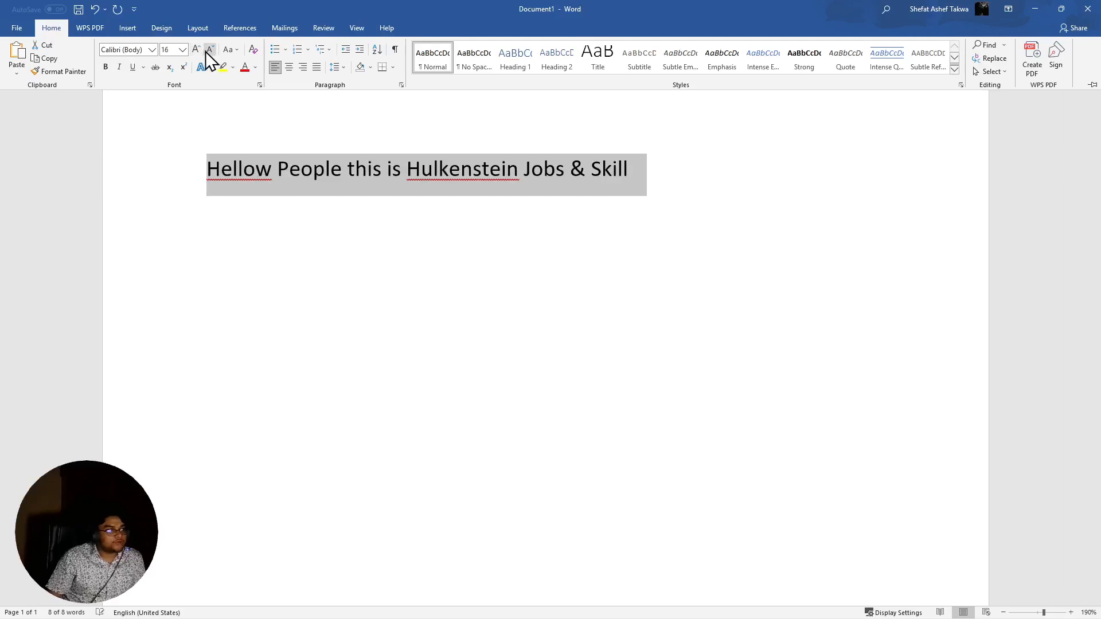
{"action": "left_click", "coordinate": [205, 50]}
{"action": "left_click", "coordinate": [205, 50]}
{"action": "left_click", "coordinate": [205, 50]}
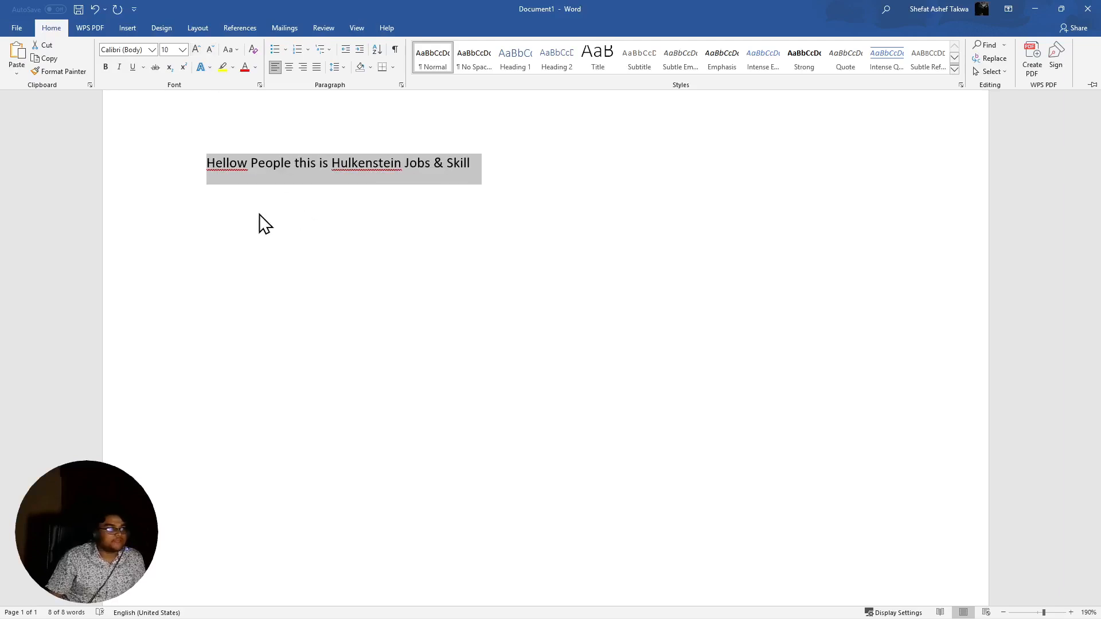
Collapse the ribbon with Ctrl+F1 and reselect the heading line
{"action": "key", "text": "ctrl+F1"}
{"action": "left_click_drag", "start_coordinate": [484, 164], "coordinate": [206, 144]}
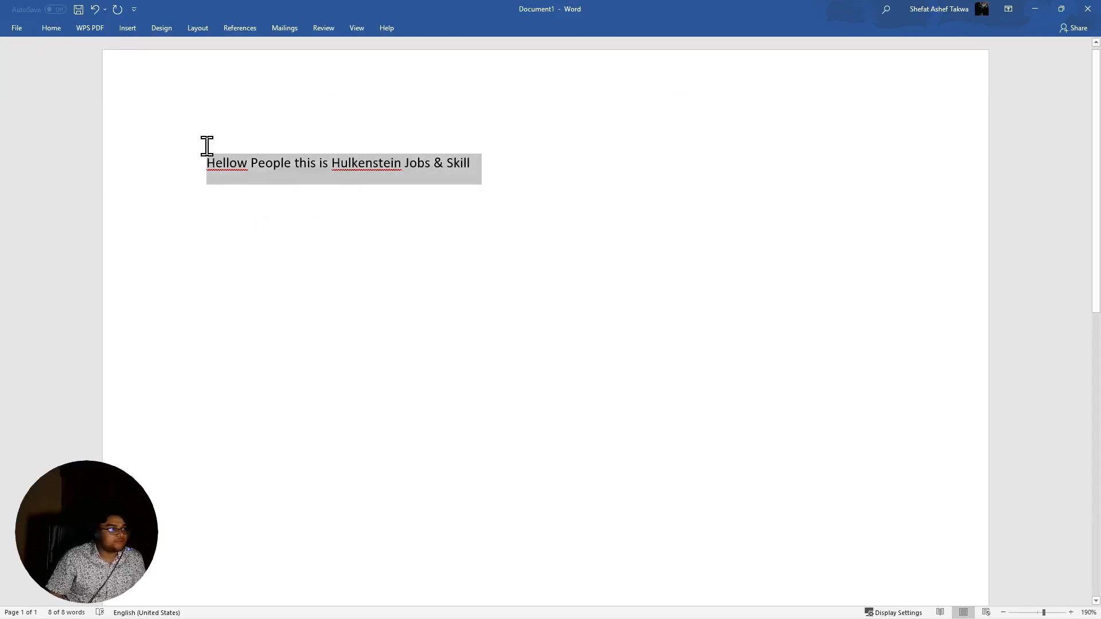
{"action": "left_click", "coordinate": [421, 204]}
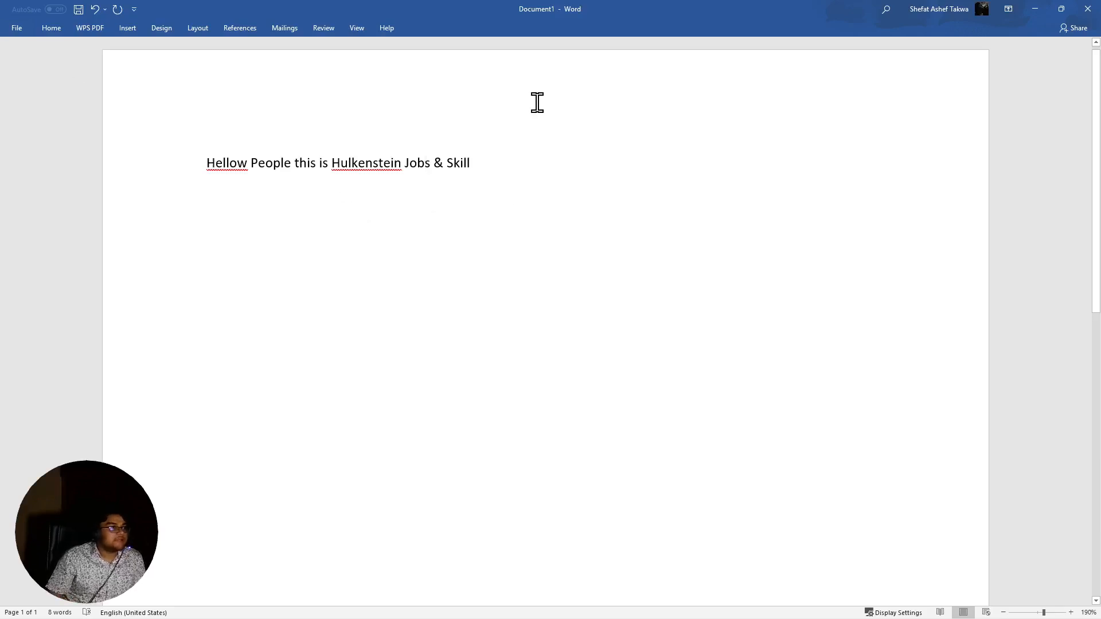
{"action": "left_click_drag", "start_coordinate": [490, 162], "coordinate": [128, 98]}
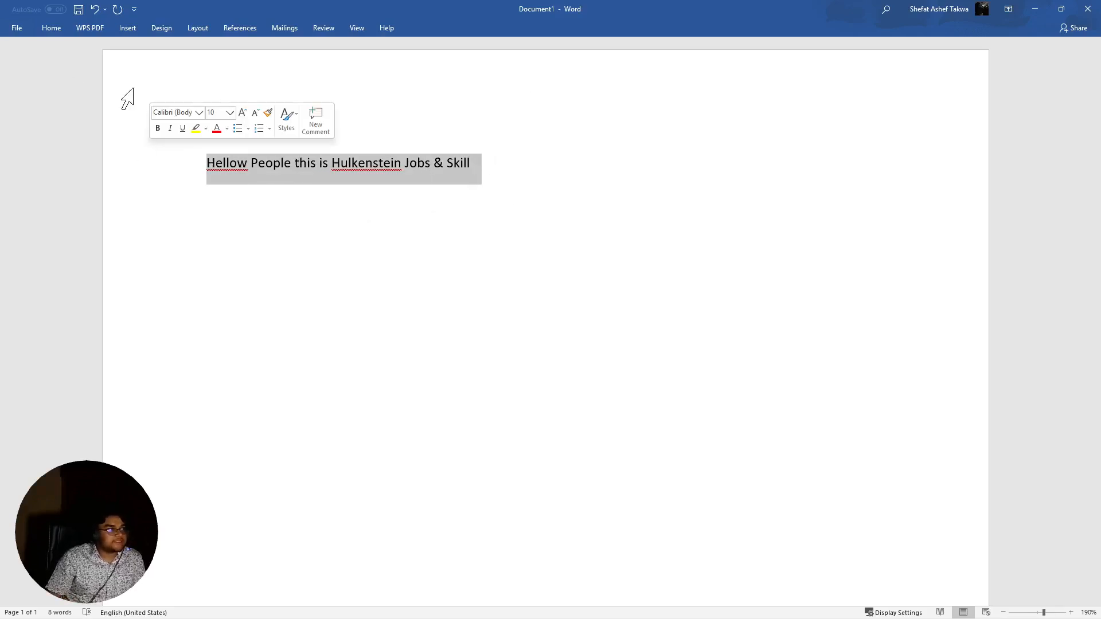
{"action": "left_click", "coordinate": [40, 29]}
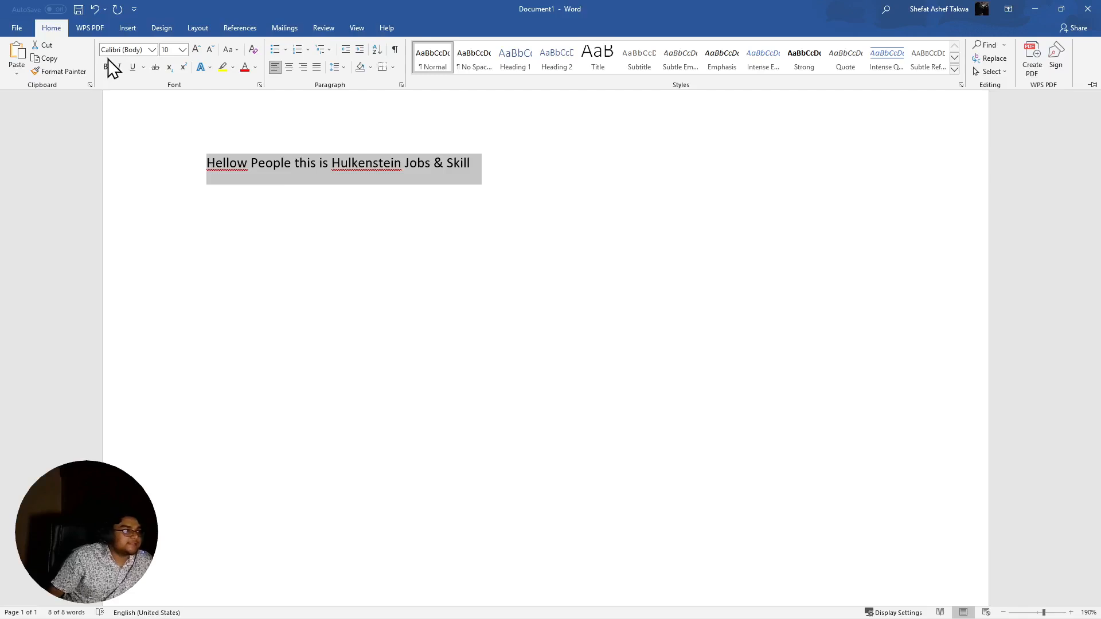
{"action": "left_click", "coordinate": [335, 228]}
Type 'ctrl + C', 'Ctrl + V' and 'Ctrl + X' on three new lines under the heading
{"action": "left_click", "coordinate": [537, 185]}
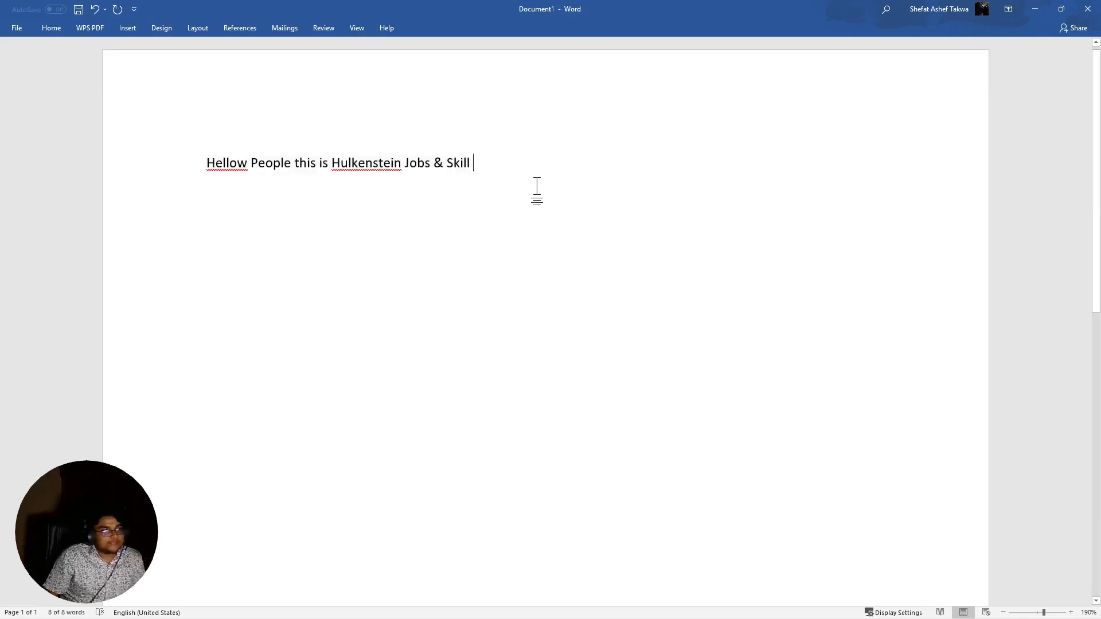
{"action": "key", "text": "Return"}
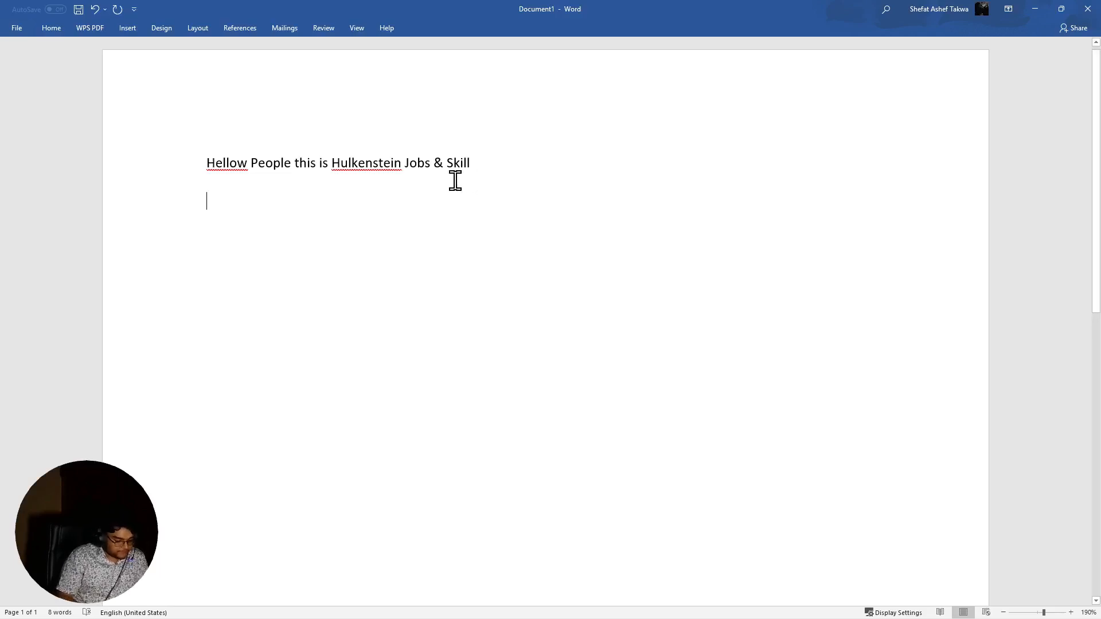
{"action": "type", "text": "ctrl "}
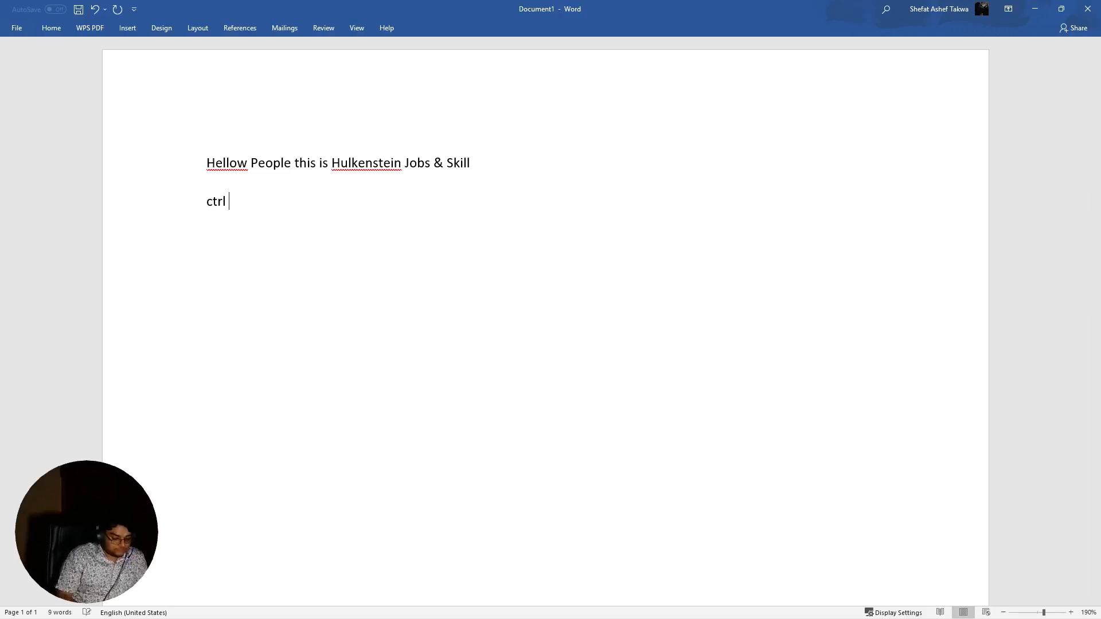
{"action": "type", "text": "+ C"}
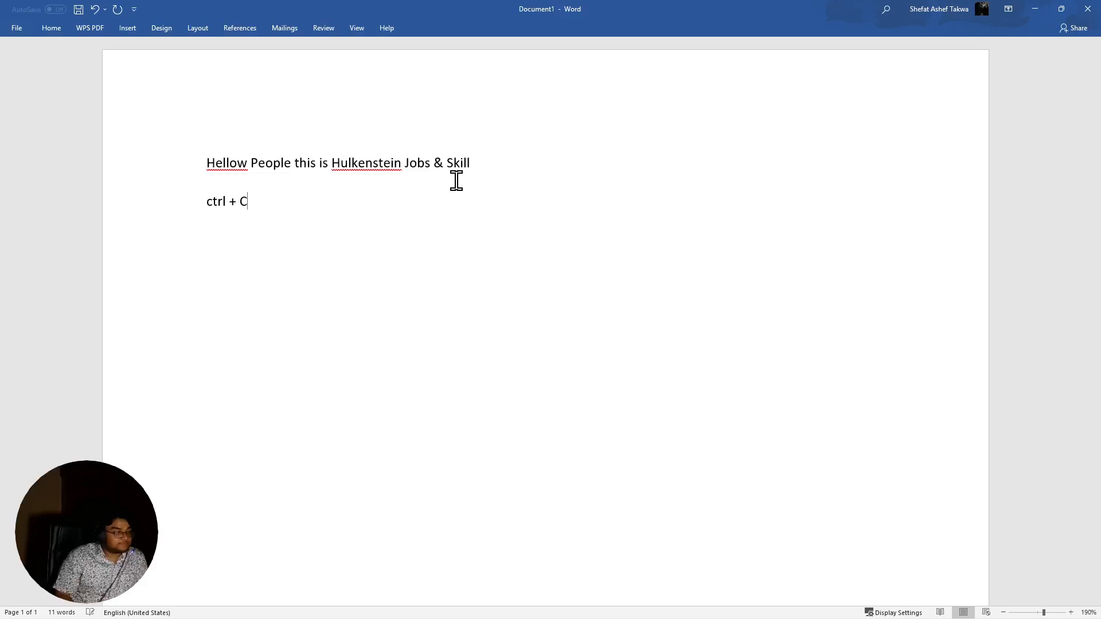
{"action": "key", "text": "Return"}
{"action": "type", "text": "C"}
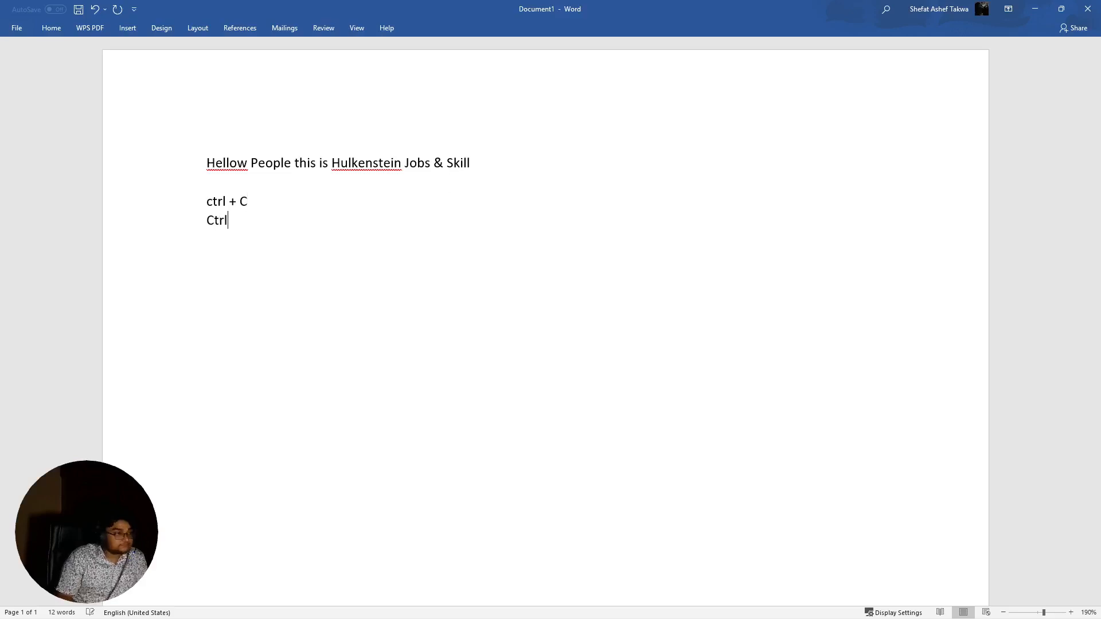
{"action": "type", "text": "trl + "}
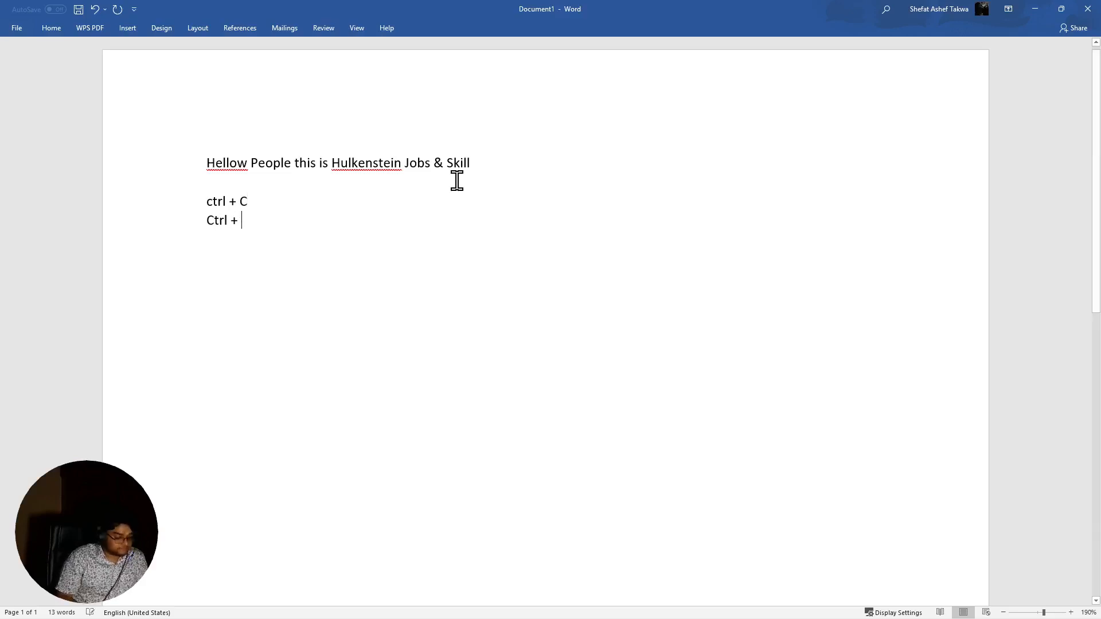
{"action": "type", "text": "V"}
{"action": "key", "text": "Return"}
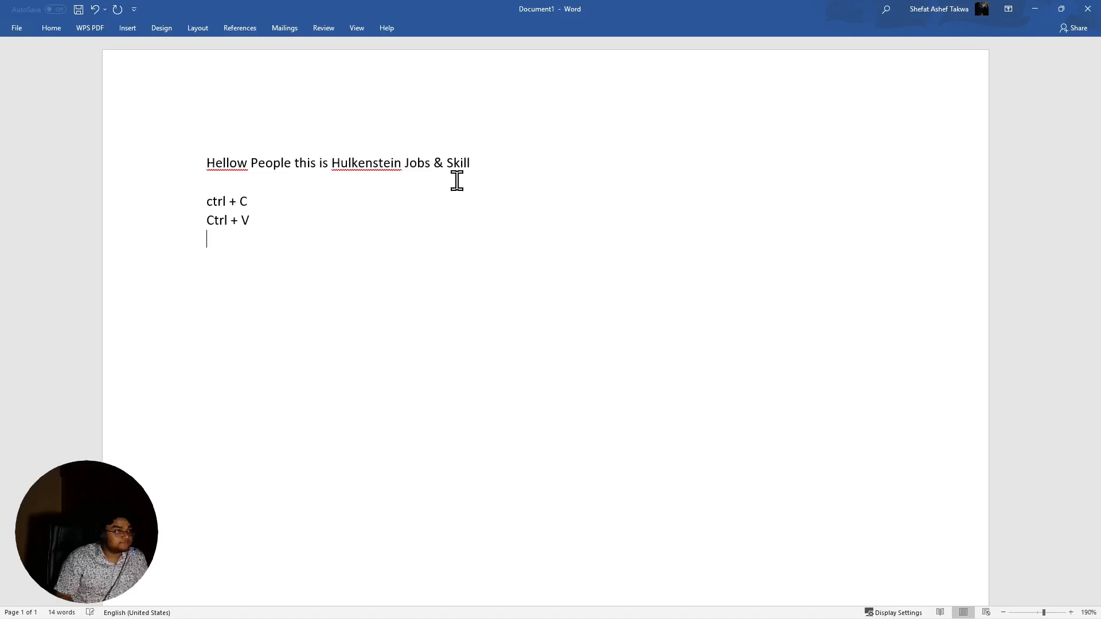
{"action": "type", "text": "Ctr"}
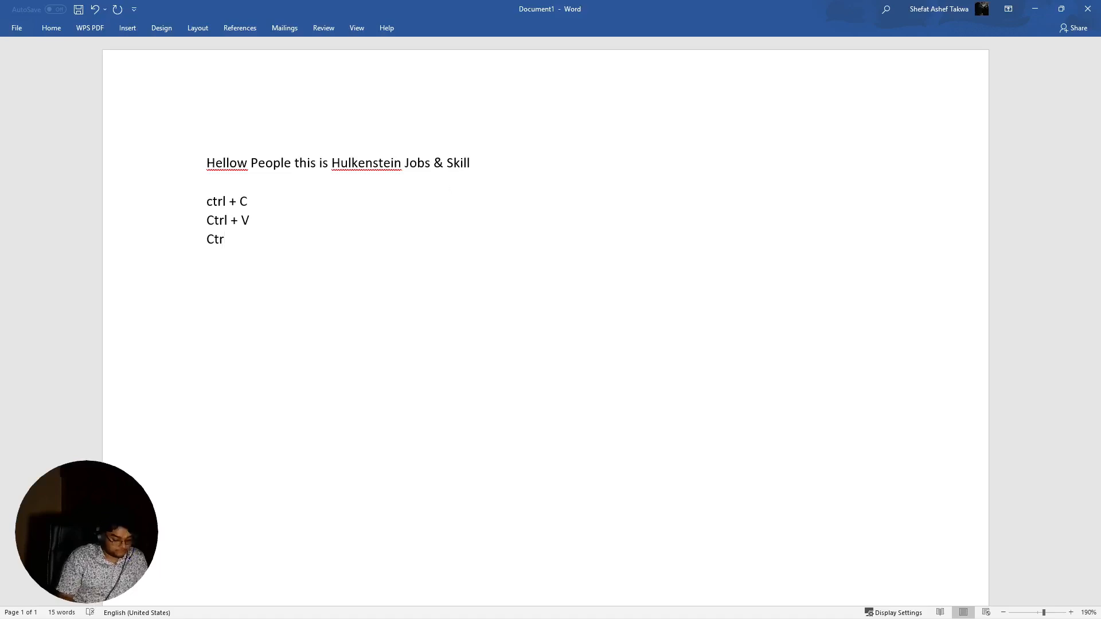
{"action": "type", "text": "l + C"}
{"action": "key", "text": "BackSpace"}
{"action": "type", "text": "X"}
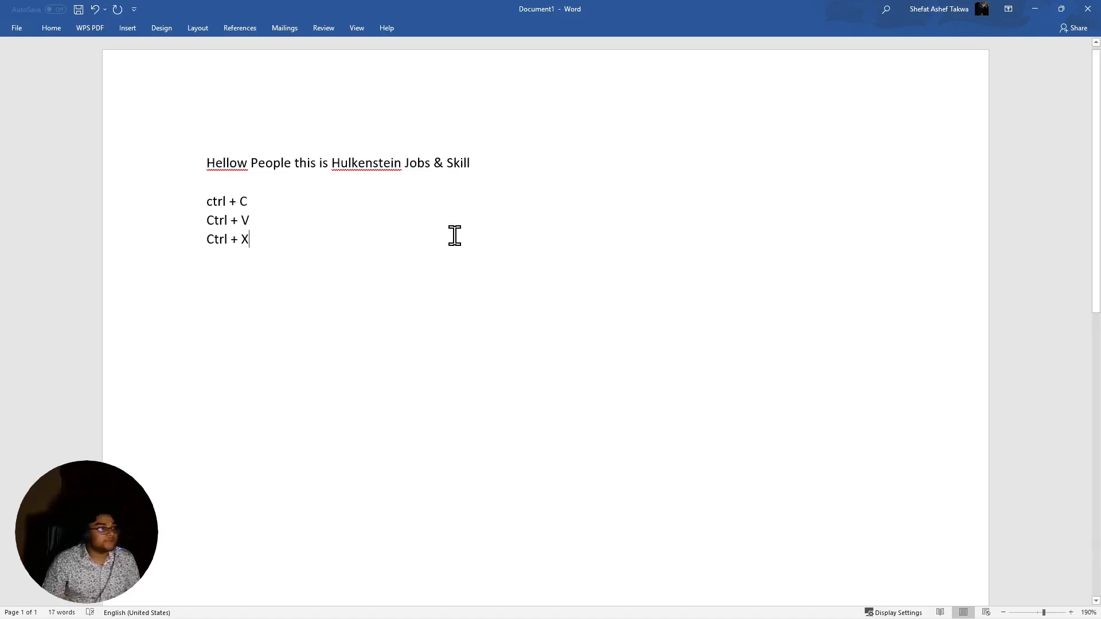
{"action": "left_click_drag", "start_coordinate": [252, 200], "coordinate": [180, 202]}
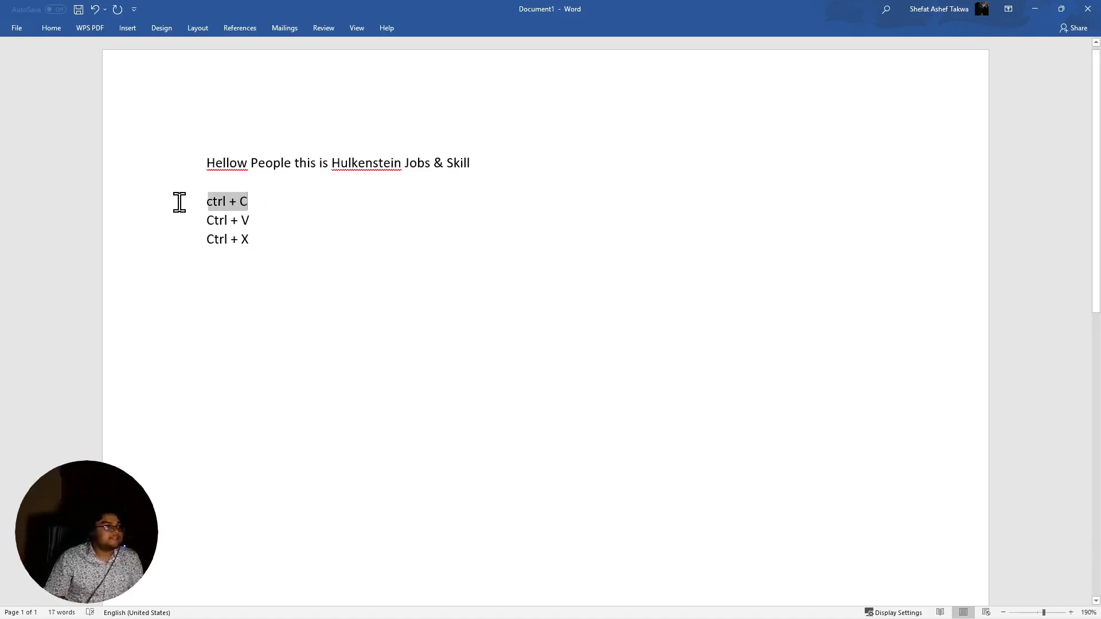
{"action": "left_click_drag", "start_coordinate": [273, 216], "coordinate": [175, 214]}
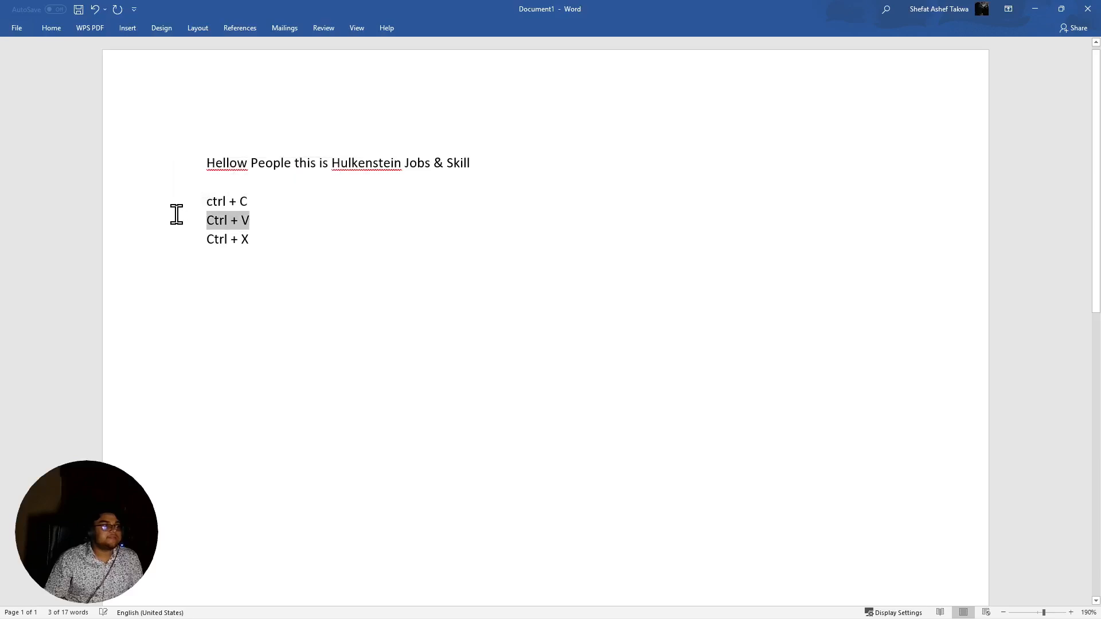
{"action": "left_click_drag", "start_coordinate": [251, 244], "coordinate": [180, 258]}
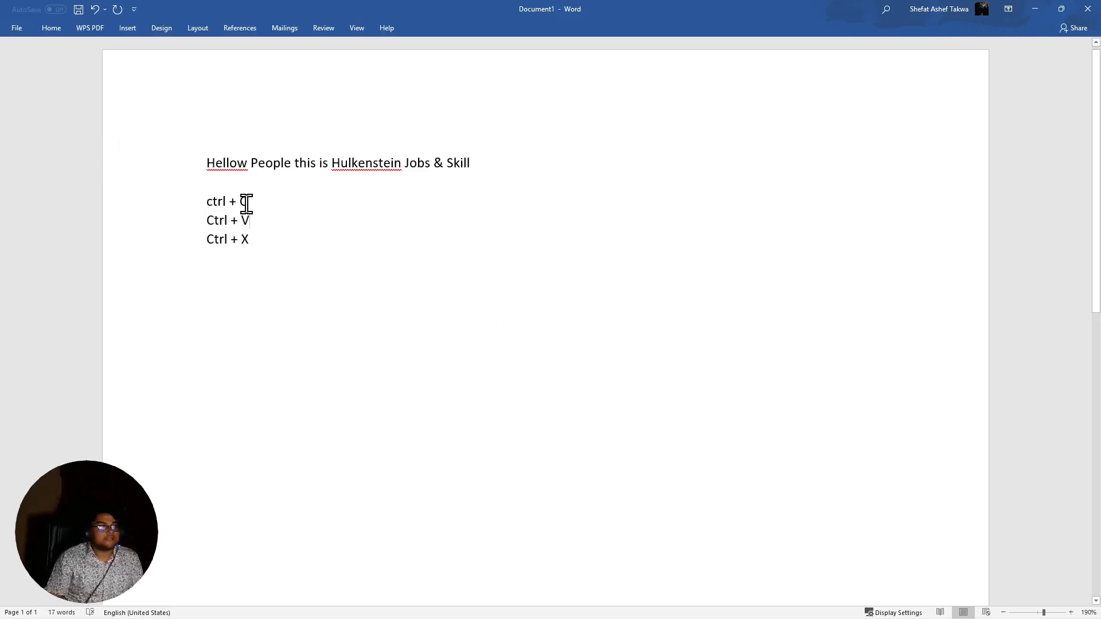
{"action": "left_click_drag", "start_coordinate": [247, 201], "coordinate": [149, 206]}
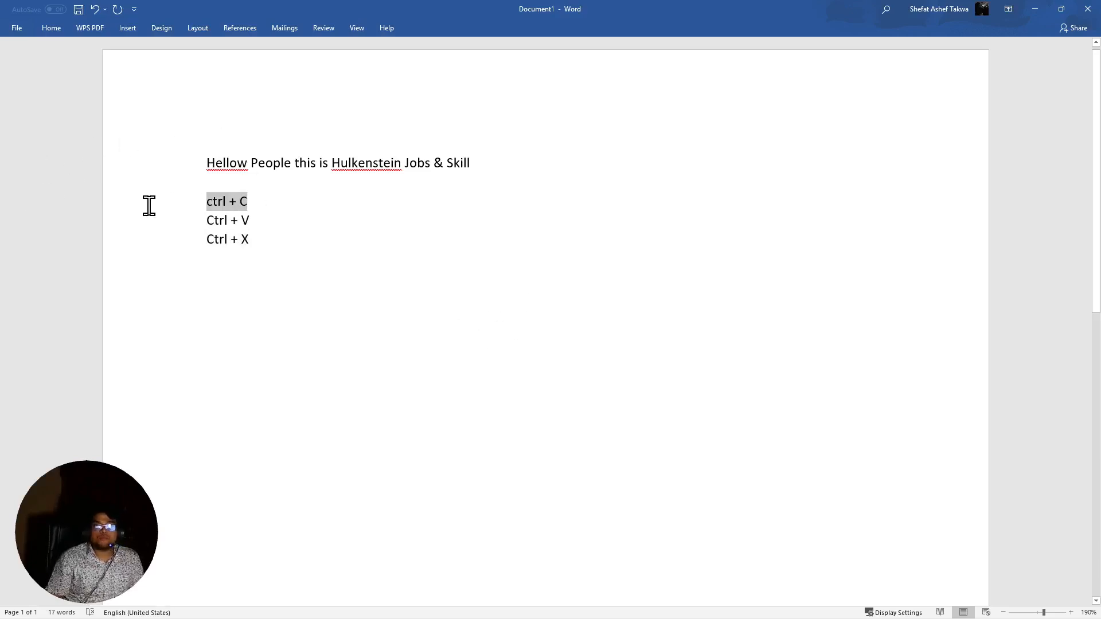
{"action": "left_click_drag", "start_coordinate": [265, 210], "coordinate": [187, 220]}
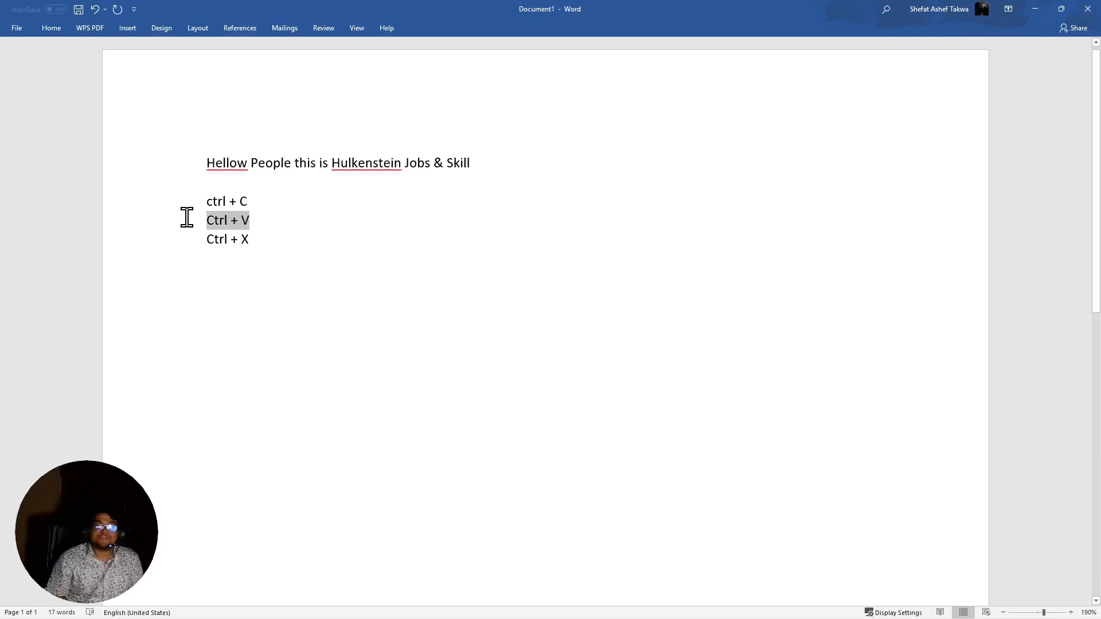
{"action": "left_click_drag", "start_coordinate": [265, 239], "coordinate": [170, 256]}
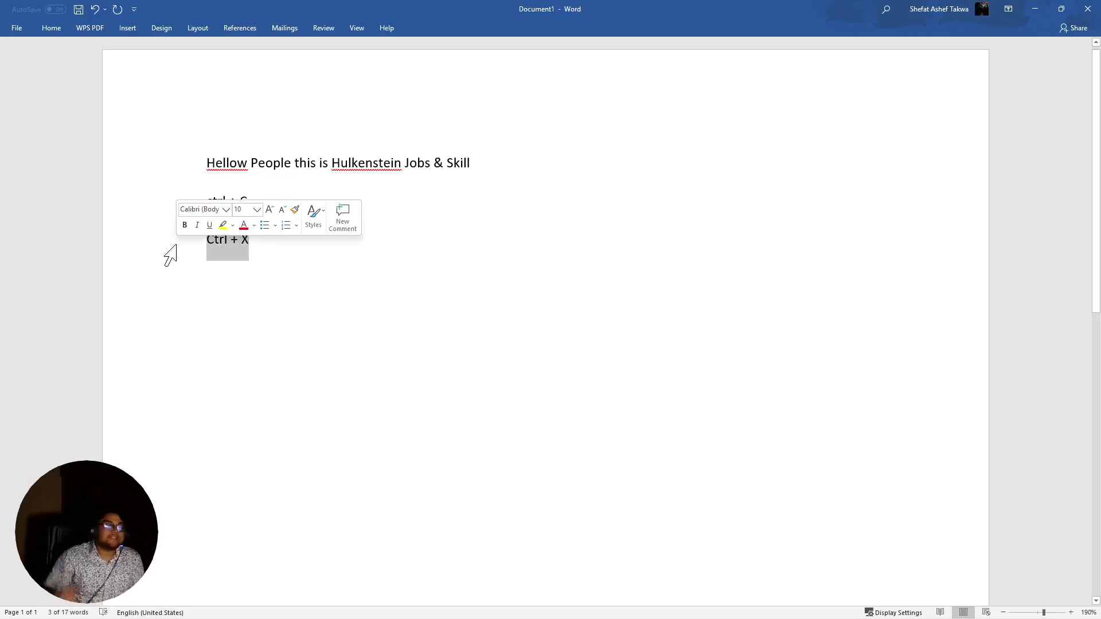
{"action": "left_click", "coordinate": [494, 203]}
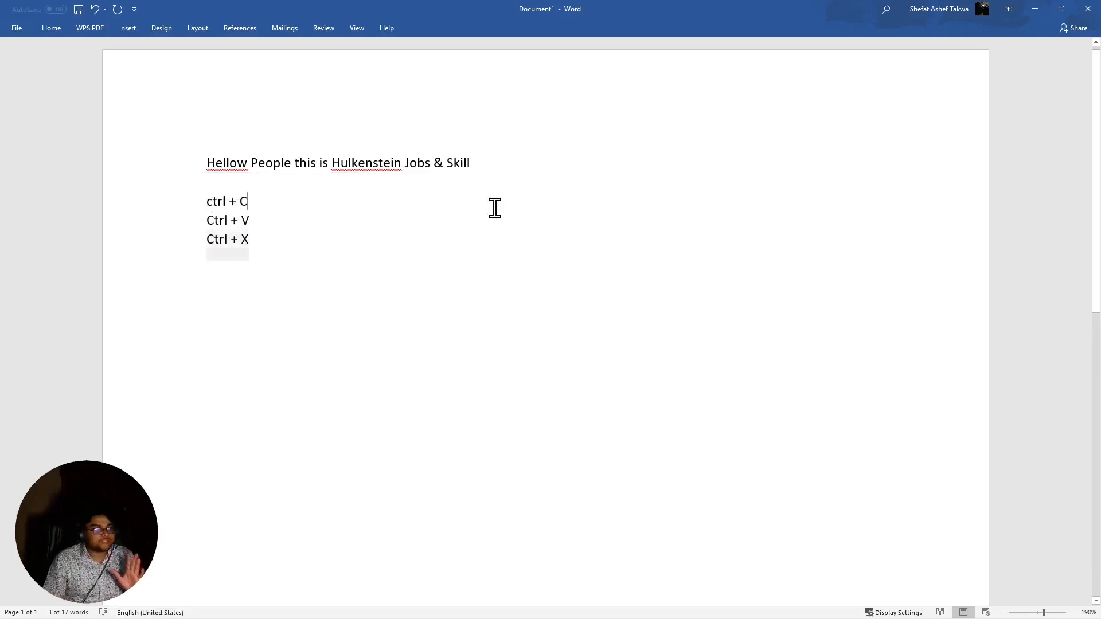
{"action": "left_click_drag", "start_coordinate": [490, 165], "coordinate": [87, 169]}
{"action": "key", "text": "ctrl+c"}
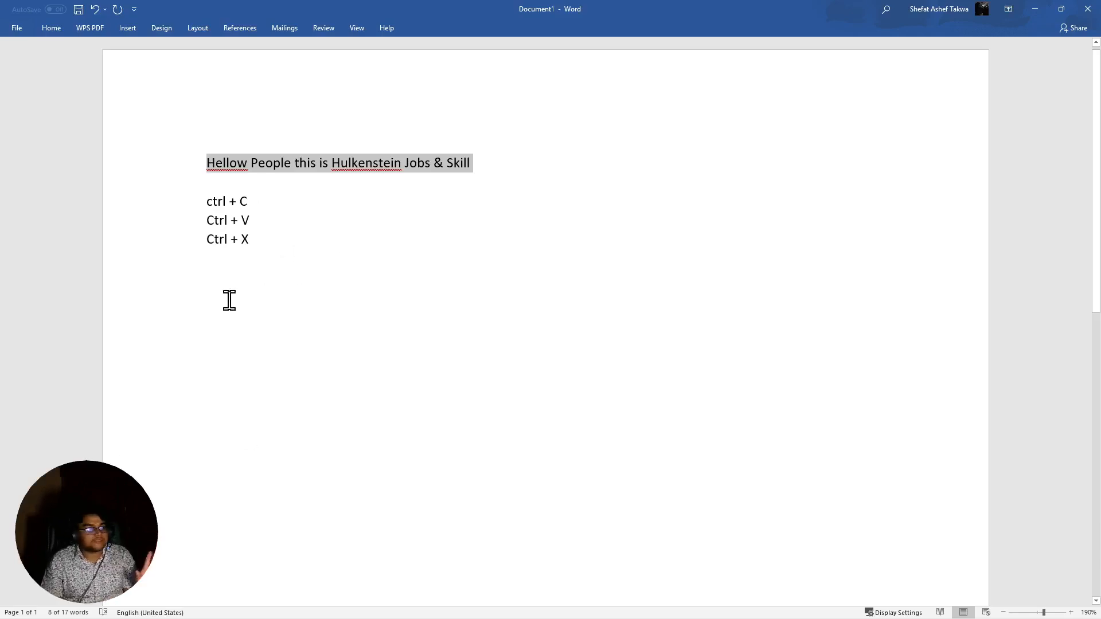
Paste the heading on a new line after Ctrl + X, reselect the original, and minimize Word
{"action": "left_click", "coordinate": [210, 307]}
{"action": "left_click", "coordinate": [297, 244]}
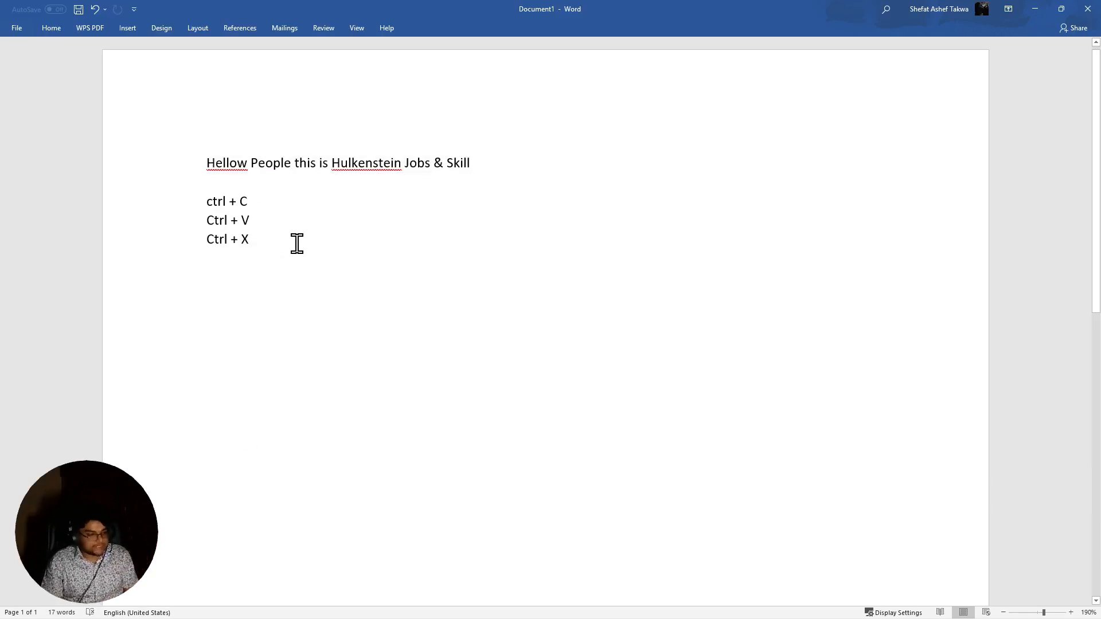
{"action": "key", "text": "Return"}
{"action": "key", "text": "Return"}
{"action": "key", "text": "Return"}
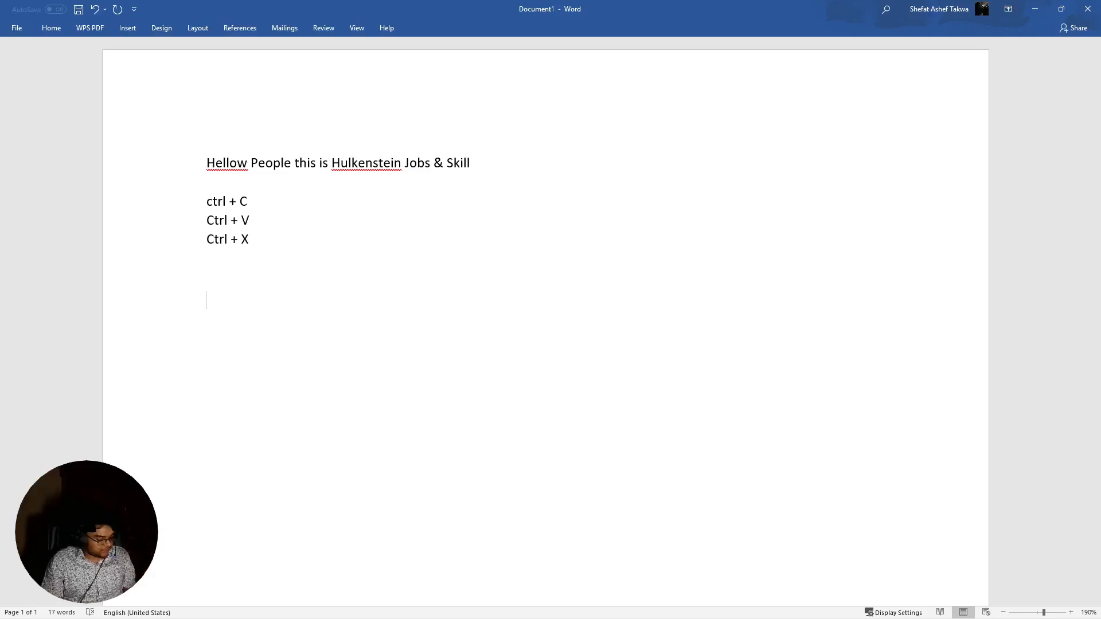
{"action": "key", "text": "ctrl+v"}
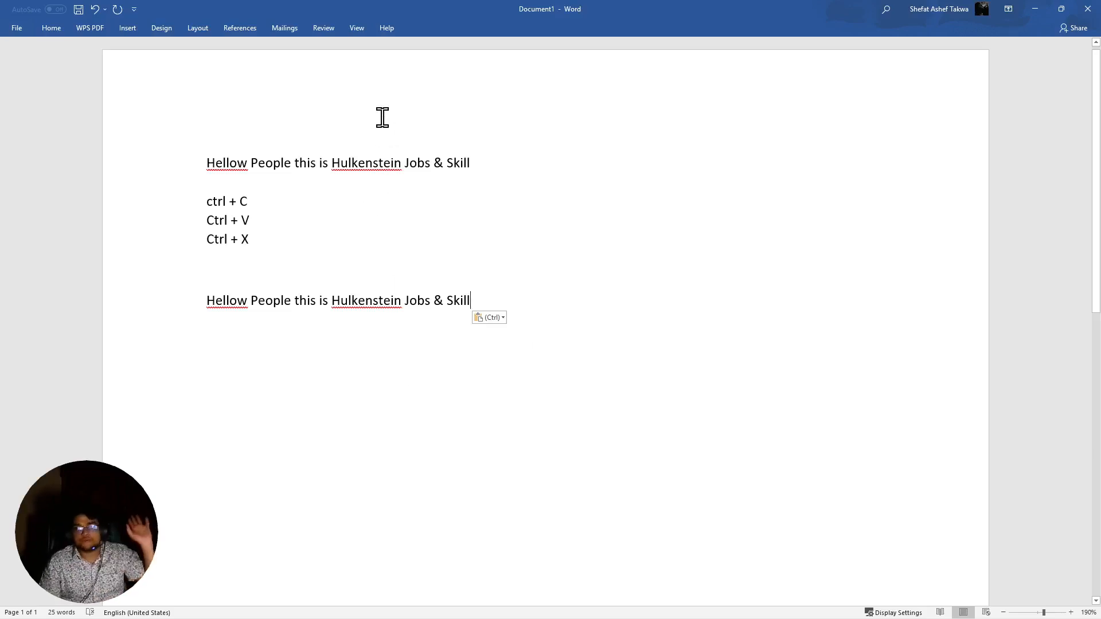
{"action": "left_click_drag", "start_coordinate": [479, 160], "coordinate": [75, 136]}
{"action": "key", "text": "ctrl+c"}
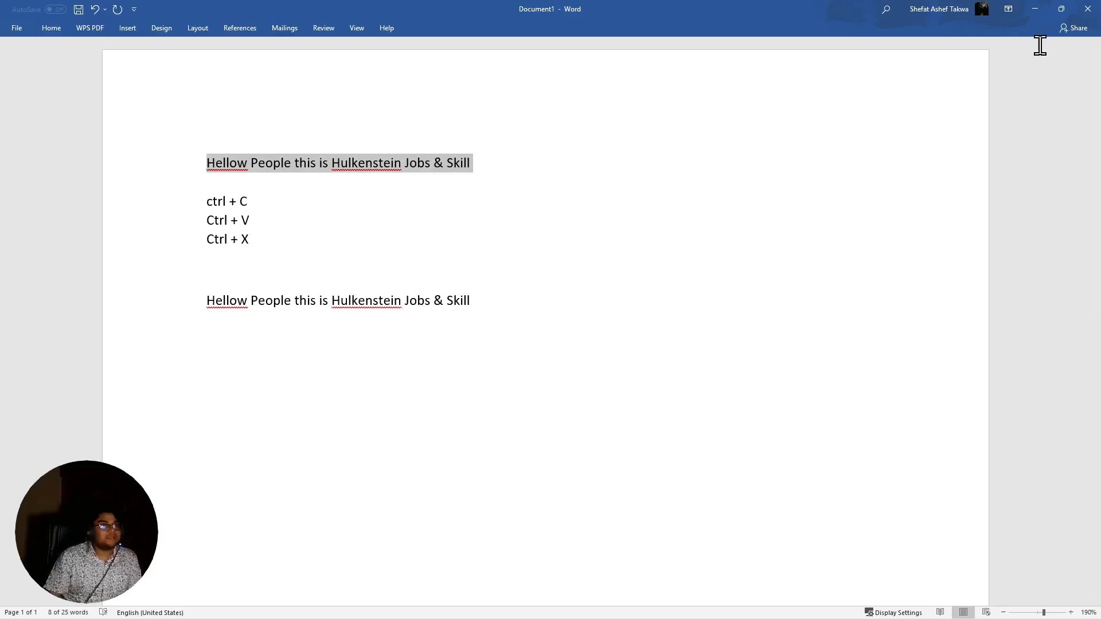
{"action": "left_click", "coordinate": [1035, 9]}
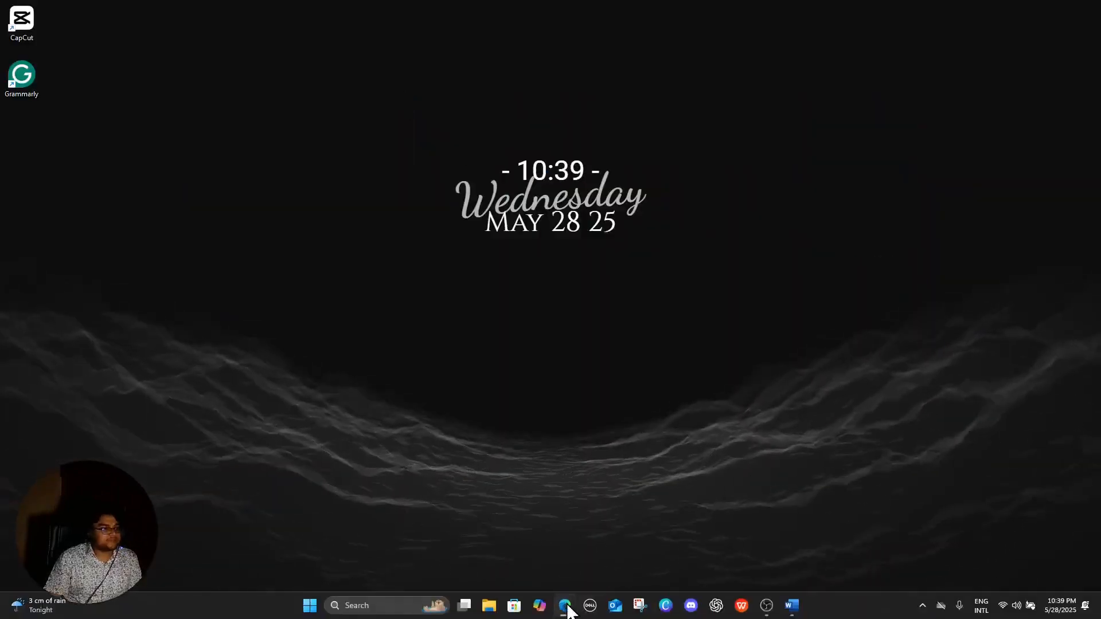
Paste the Hulkenstein Jobs & Skill phrase into Edge's address bar and search it
{"action": "left_click", "coordinate": [566, 608]}
{"action": "left_click", "coordinate": [550, 553]}
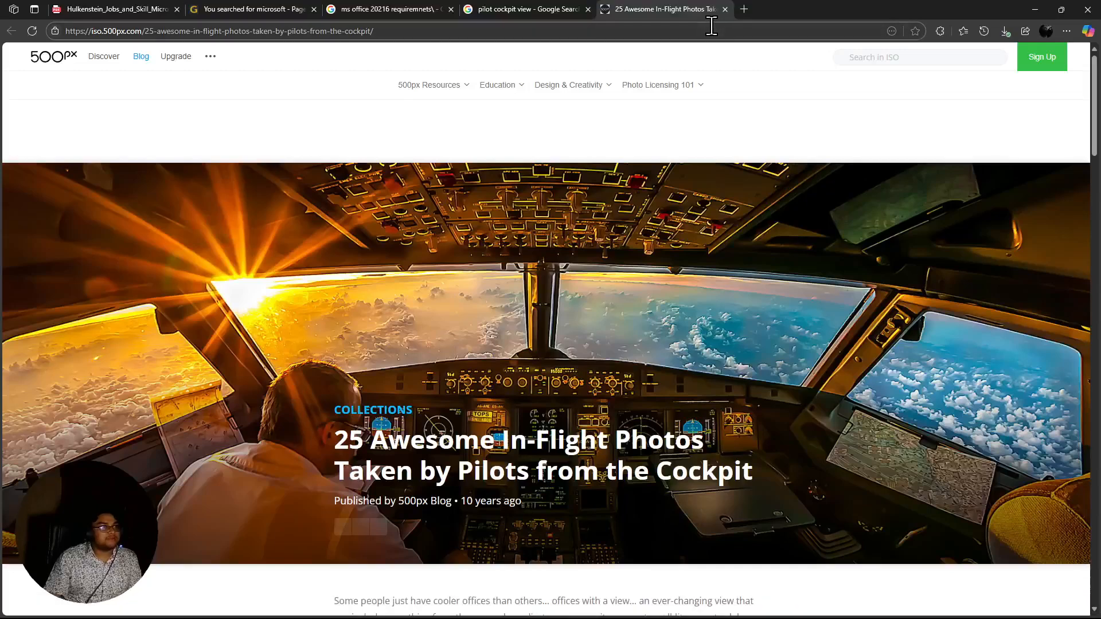
{"action": "left_click", "coordinate": [711, 25]}
{"action": "key", "text": "ctrl+v"}
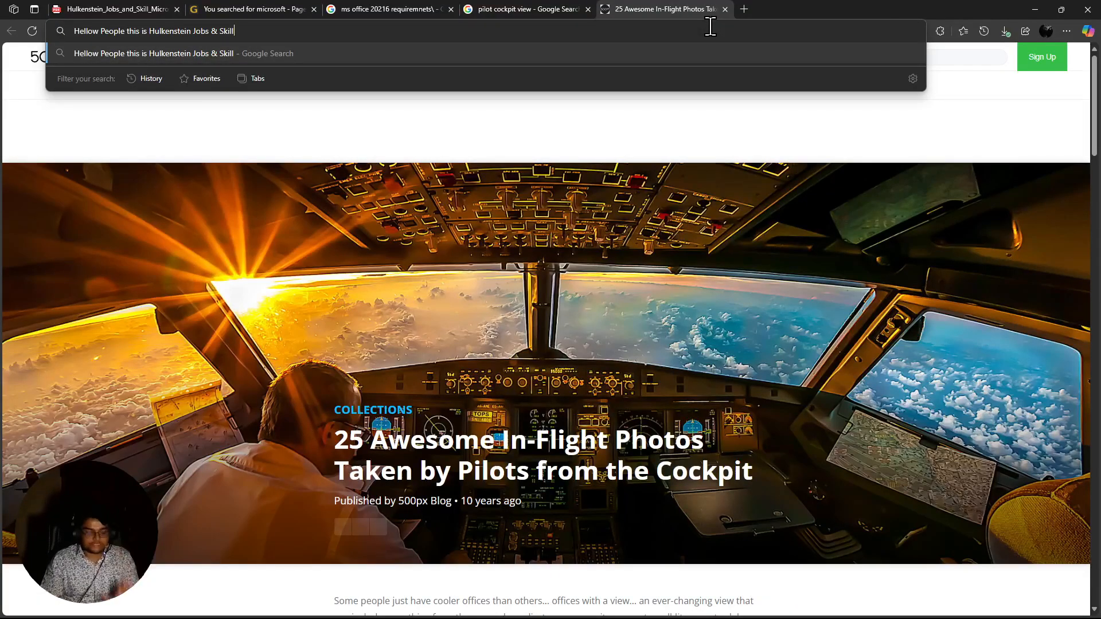
{"action": "key", "text": "Return"}
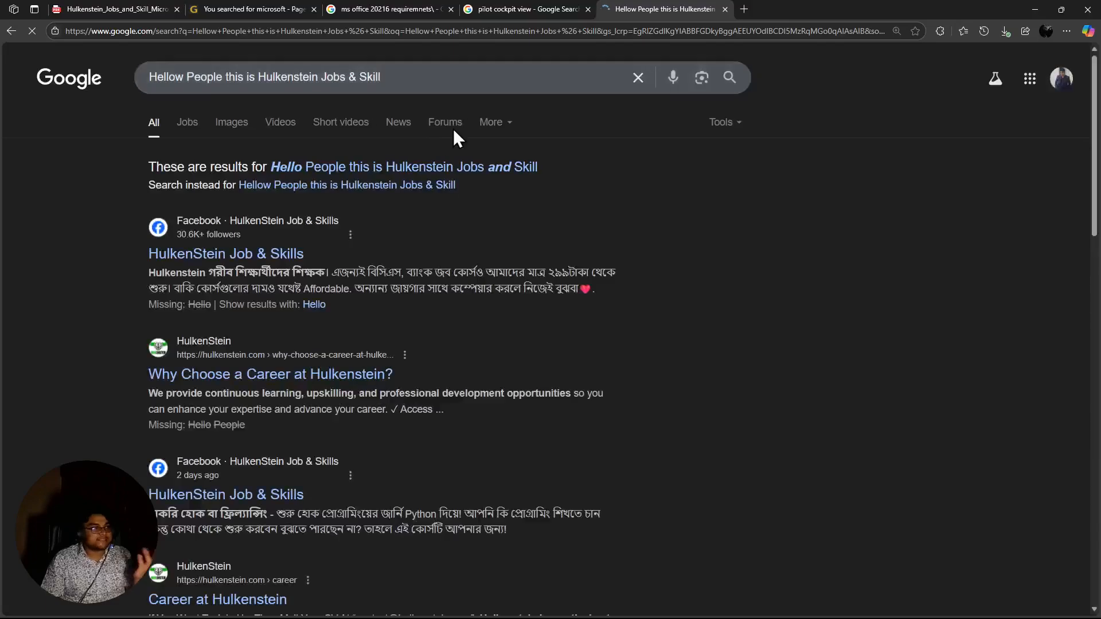
Glance at the cockpit tab, minimize Edge, and bring Word's Document1 back
{"action": "left_click", "coordinate": [531, 3]}
{"action": "left_click", "coordinate": [660, 3]}
{"action": "left_click", "coordinate": [1035, 9]}
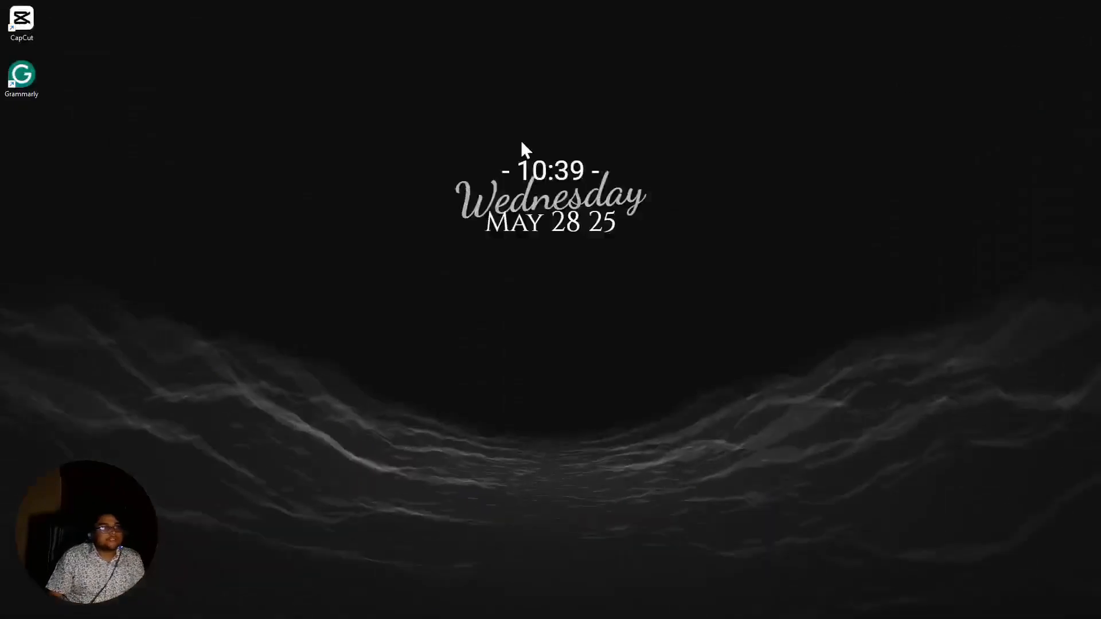
{"action": "left_click", "coordinate": [793, 607]}
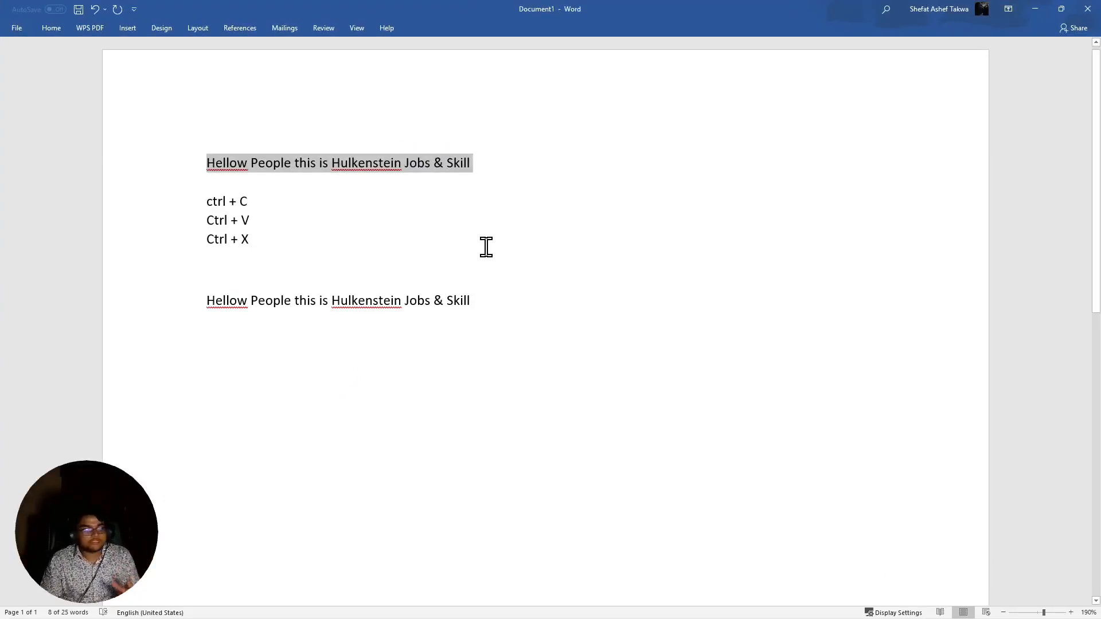
Delete the pasted Hellow People copy under the shortcuts, then select the original heading line
{"action": "left_click", "coordinate": [388, 243]}
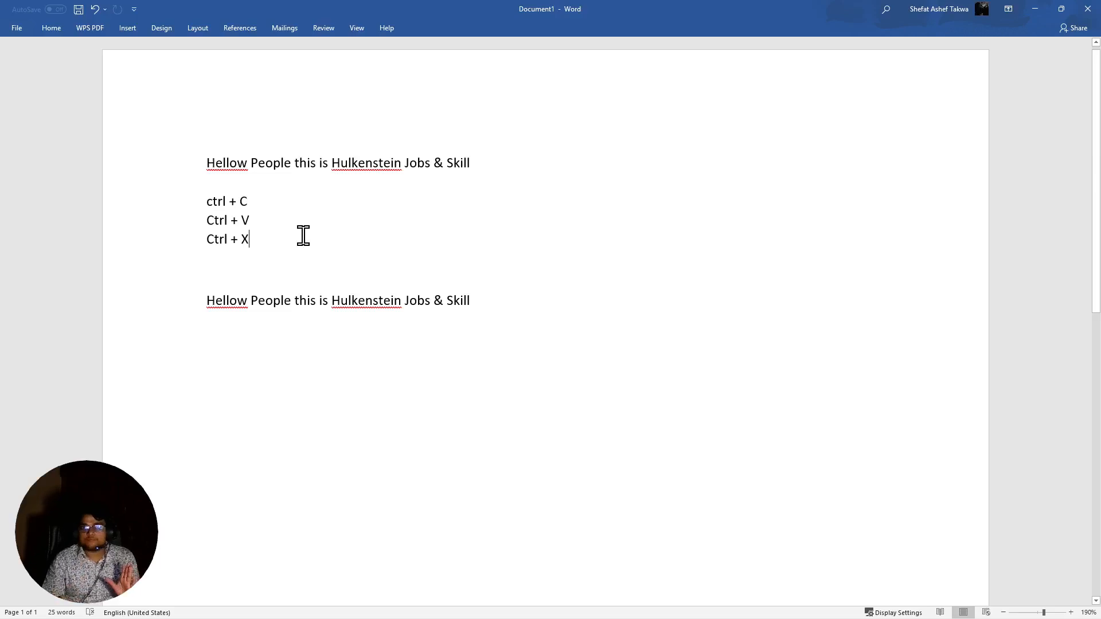
{"action": "scroll", "coordinate": [307, 235], "scroll_direction": "up", "scroll_amount": 1}
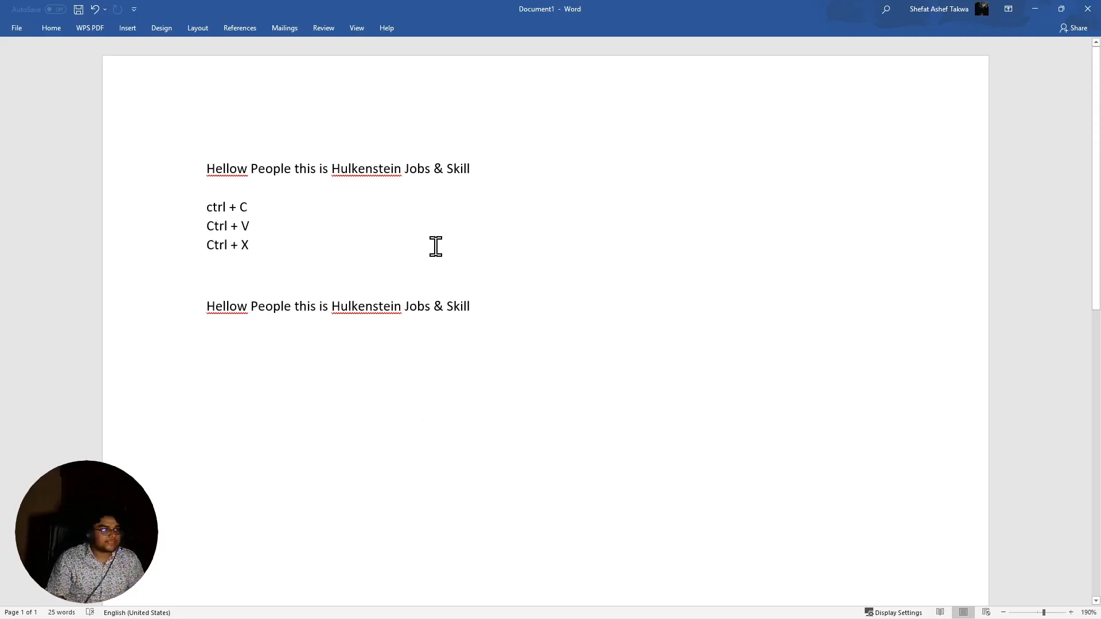
{"action": "left_click_drag", "start_coordinate": [489, 313], "coordinate": [1, 383]}
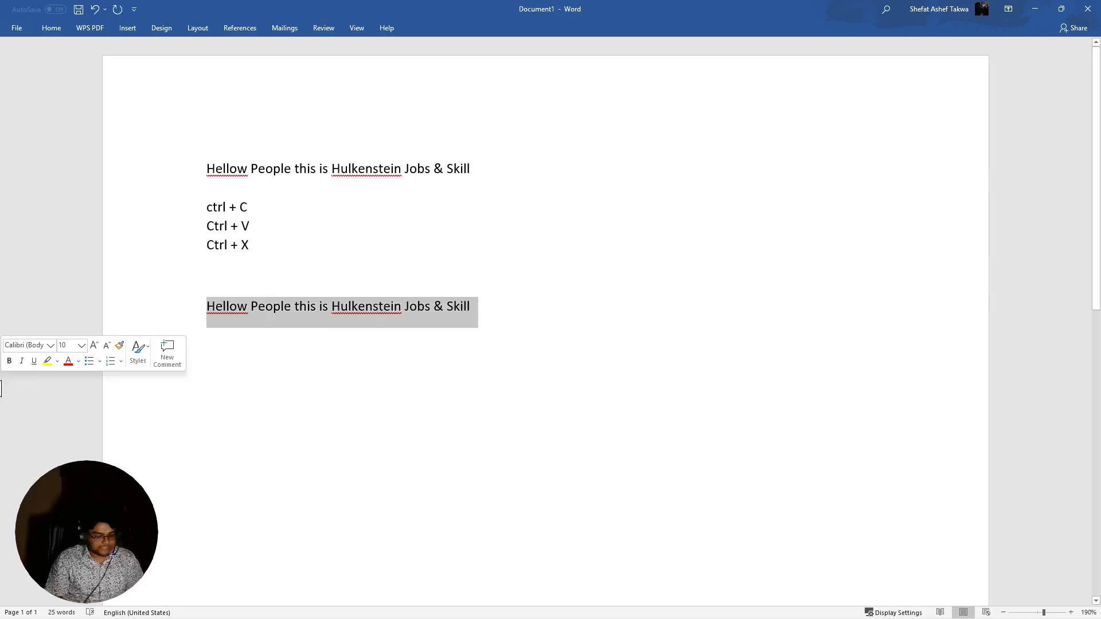
{"action": "key", "text": "BackSpace"}
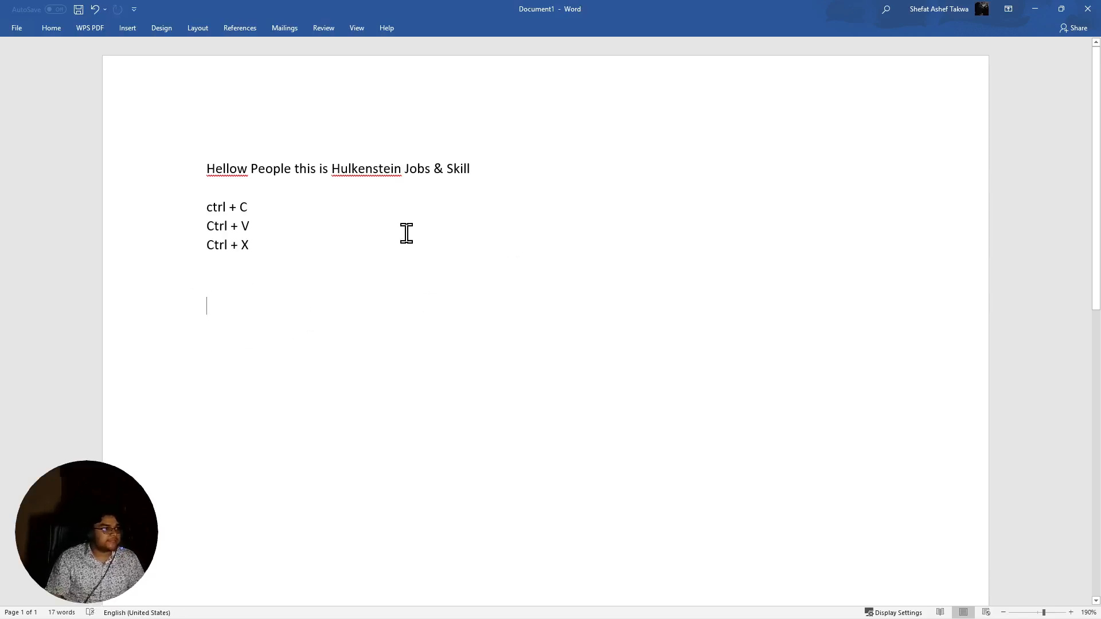
{"action": "left_click", "coordinate": [482, 172]}
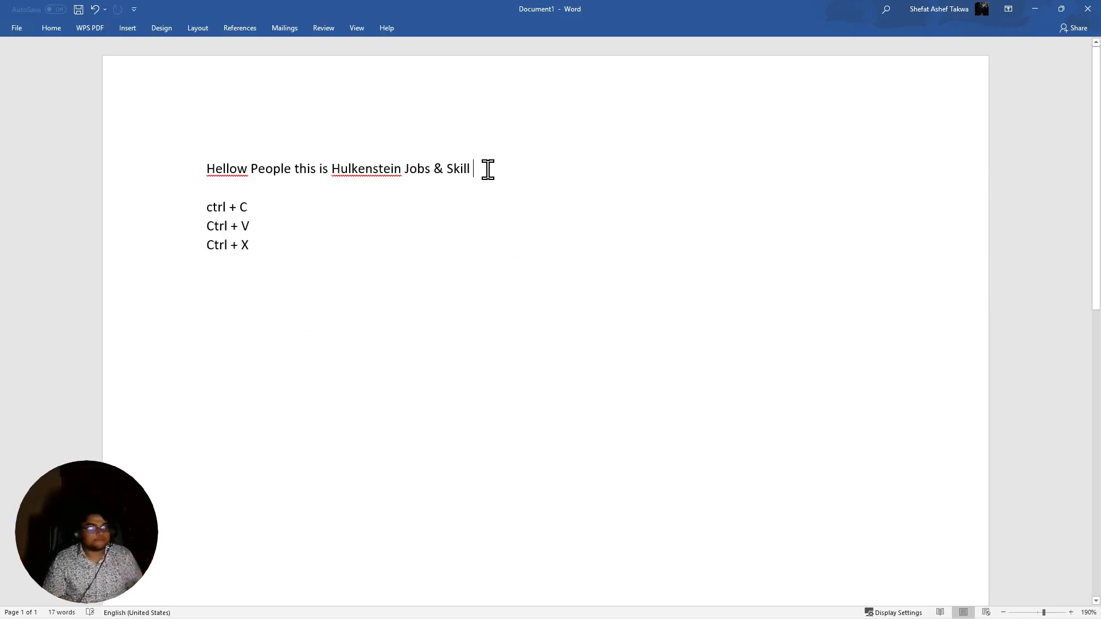
{"action": "left_click_drag", "start_coordinate": [488, 169], "coordinate": [167, 172]}
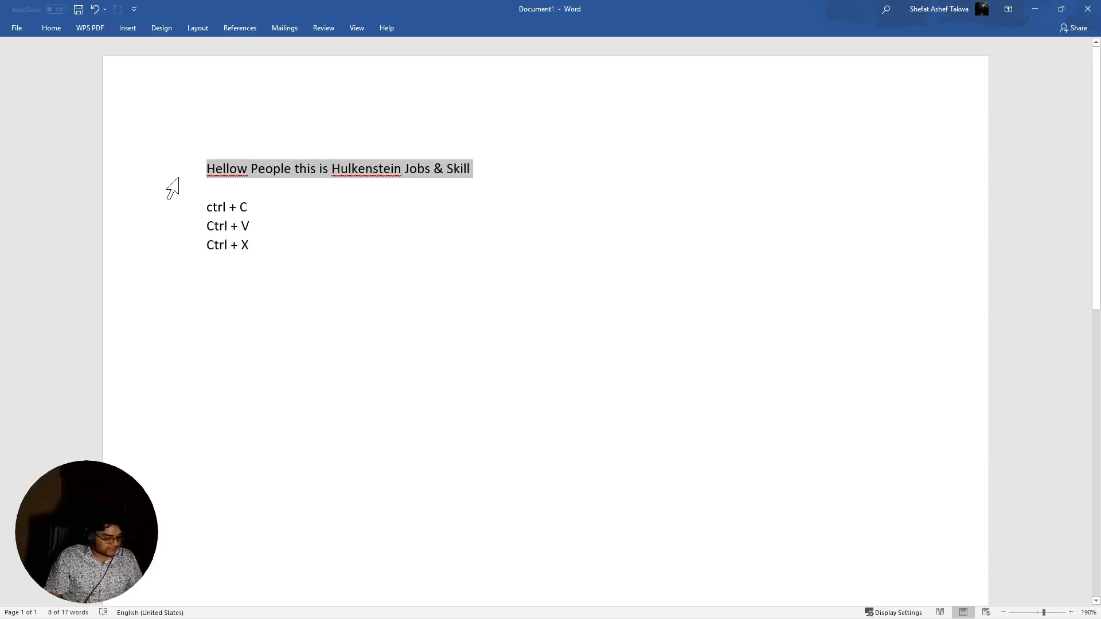
Cut the Hellow People heading and paste it below the Ctrl + X line
{"action": "key", "text": "ctrl+x"}
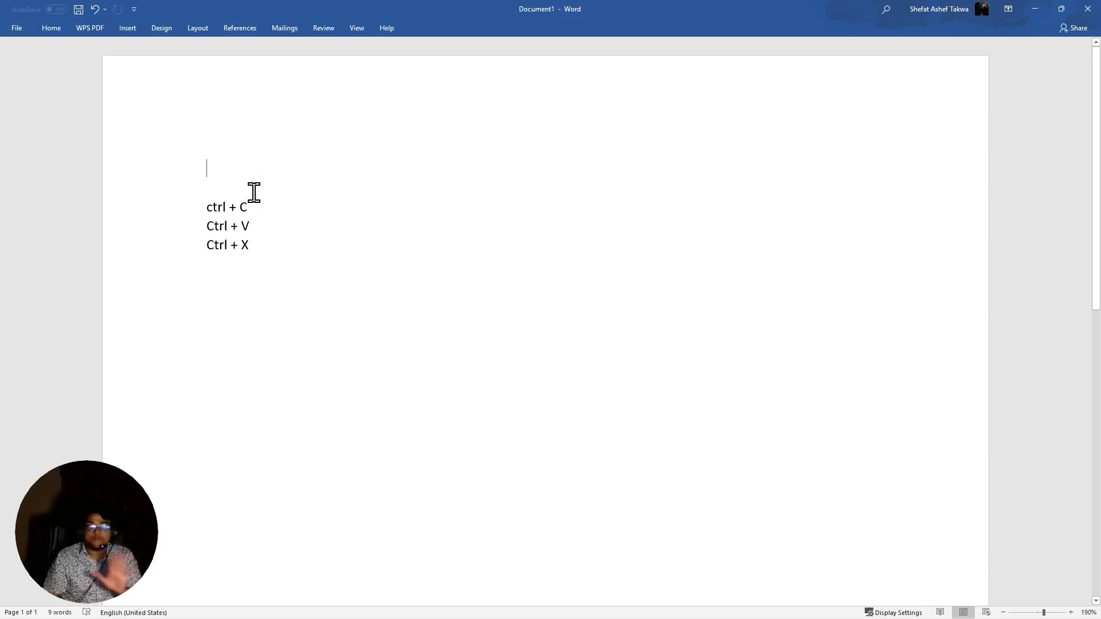
{"action": "double_click", "coordinate": [244, 314]}
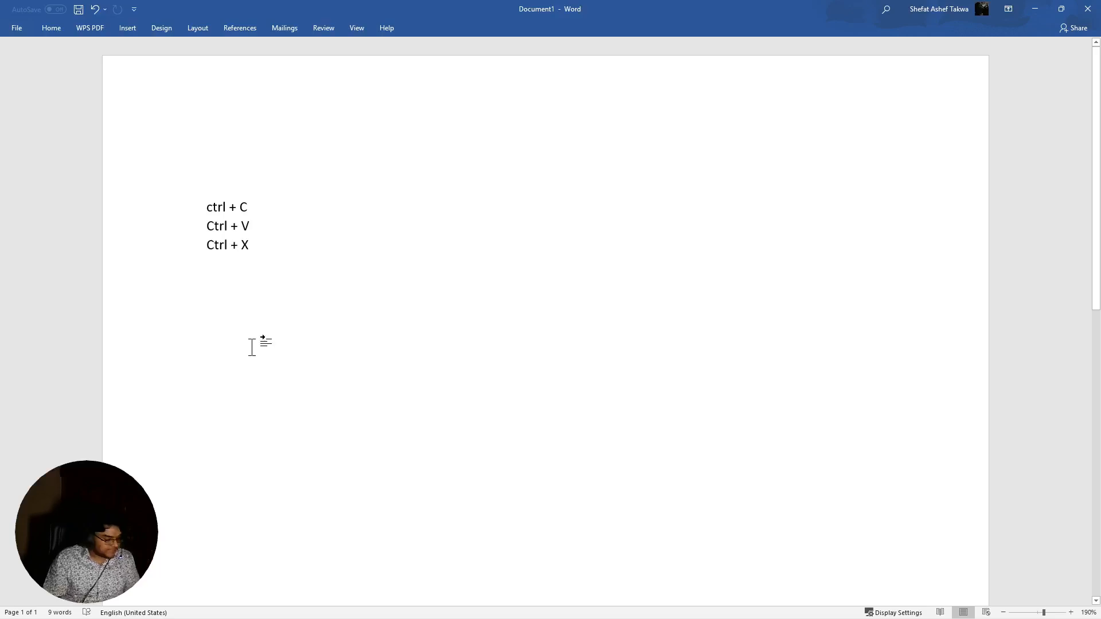
{"action": "key", "text": "ctrl+v"}
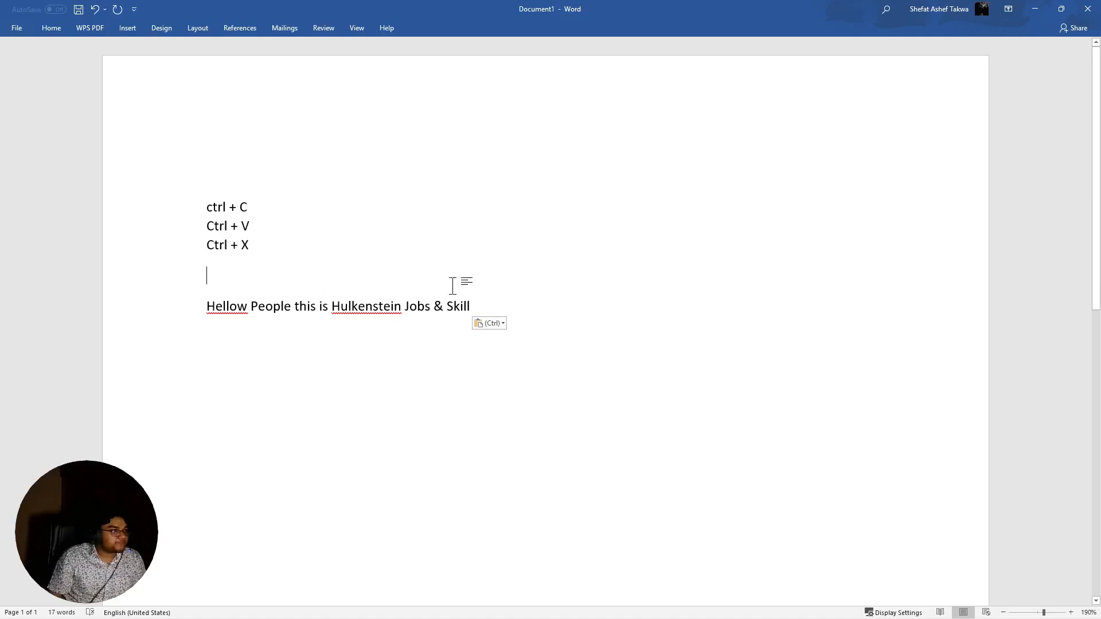
Select all text on the page and cut it, leaving the document empty
{"action": "left_click_drag", "start_coordinate": [506, 307], "coordinate": [165, 284]}
{"action": "left_click", "coordinate": [197, 208]}
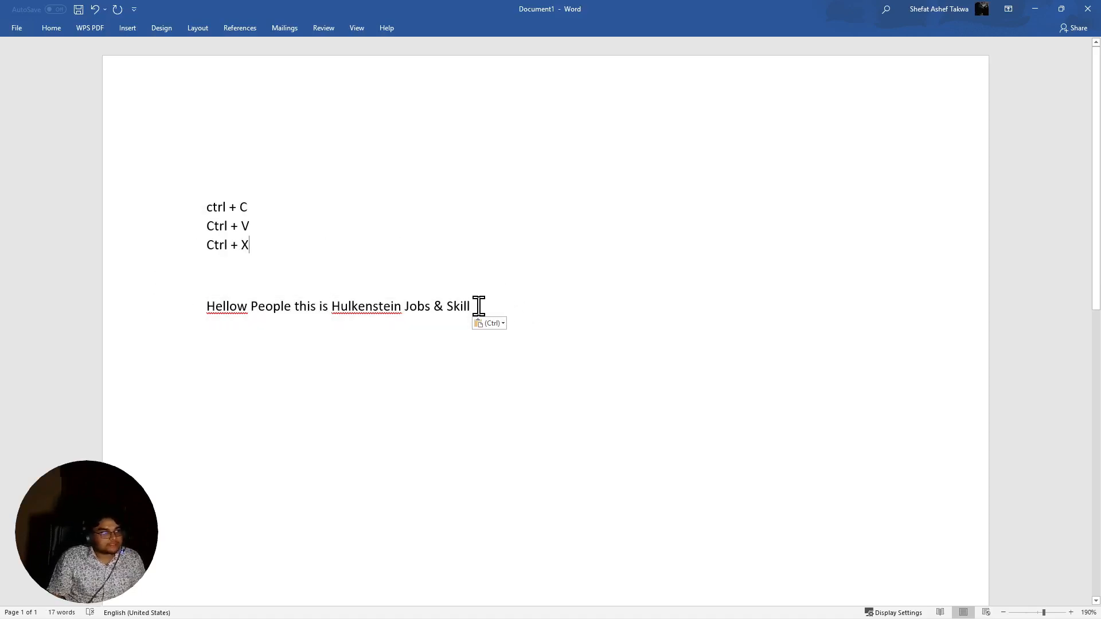
{"action": "left_click_drag", "start_coordinate": [479, 308], "coordinate": [160, 205]}
{"action": "key", "text": "ctrl+x"}
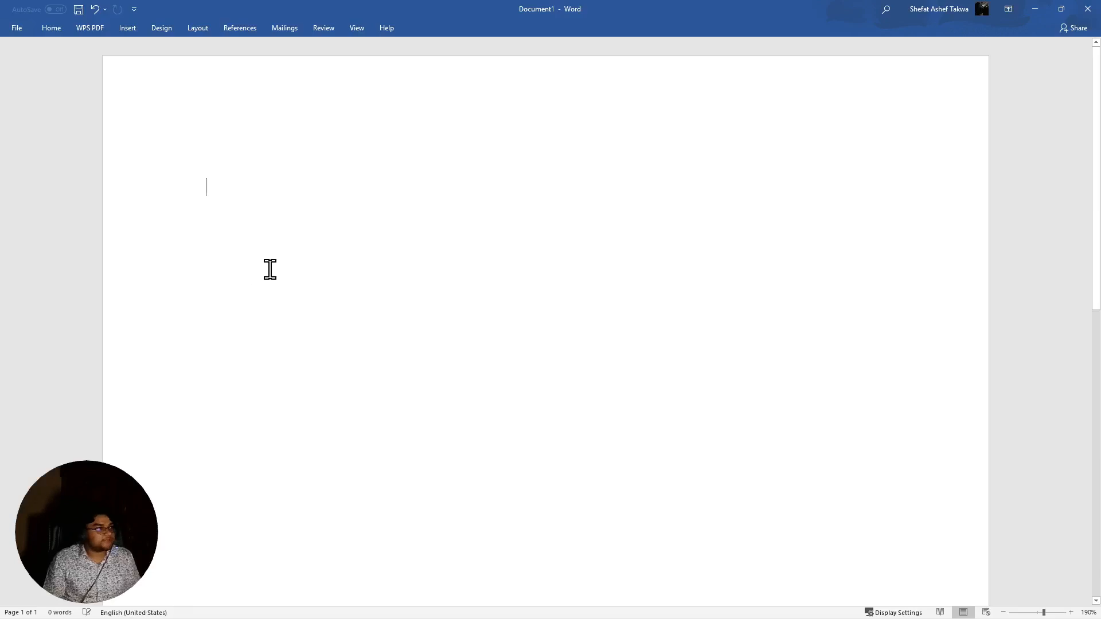
Pin the ribbon open, glance at the font list, and type 'HJS' on the first line
{"action": "double_click", "coordinate": [51, 32]}
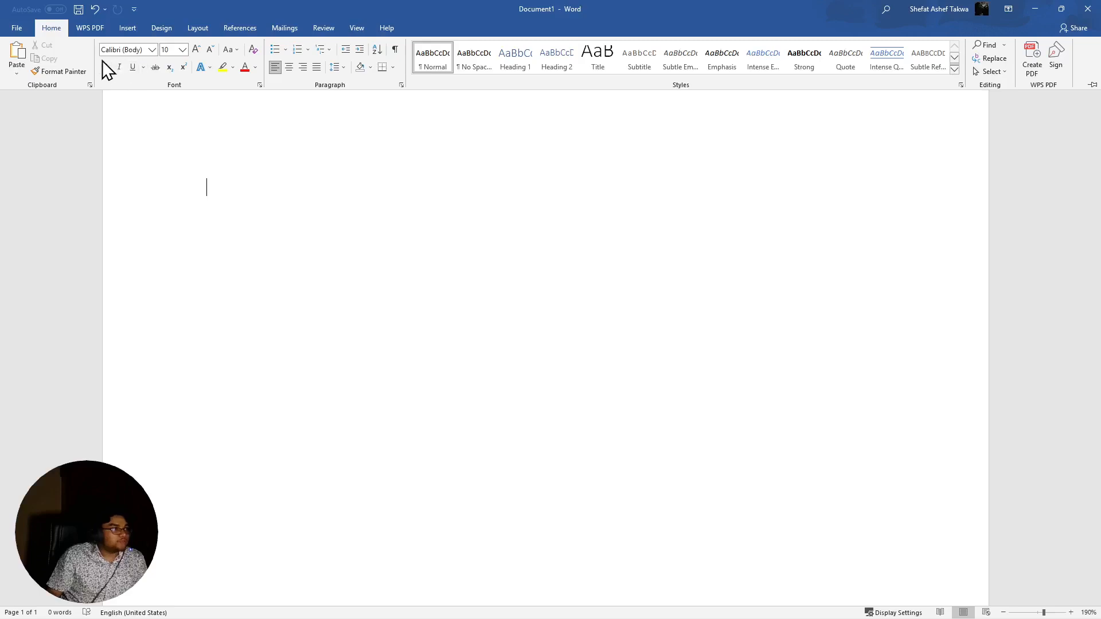
{"action": "left_click", "coordinate": [136, 53]}
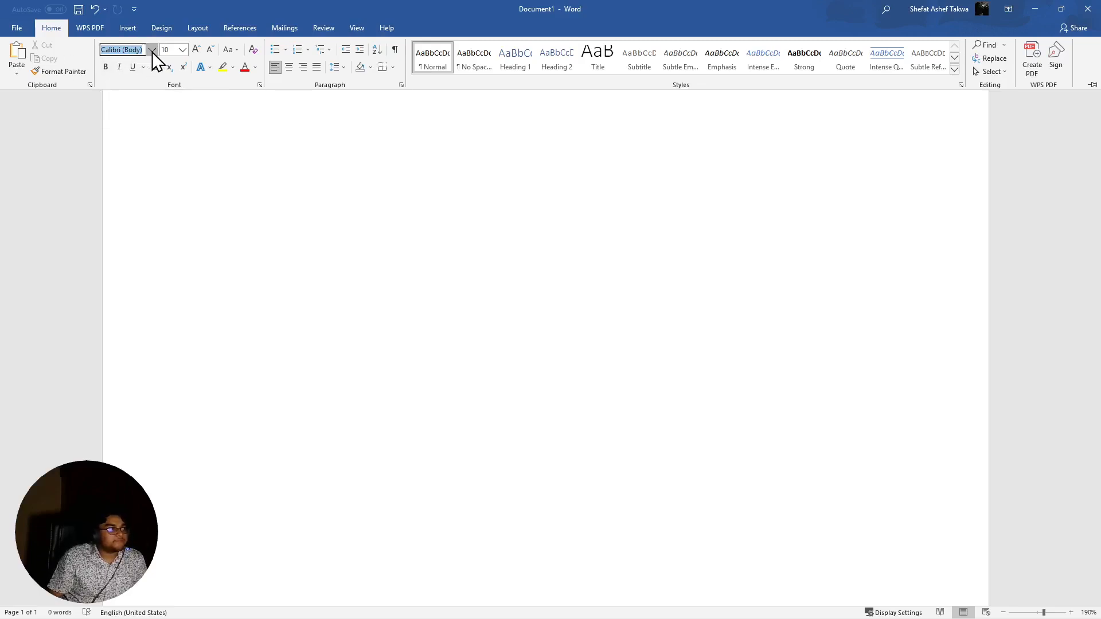
{"action": "left_click", "coordinate": [153, 52]}
{"action": "left_click", "coordinate": [454, 262]}
{"action": "left_click", "coordinate": [496, 250]}
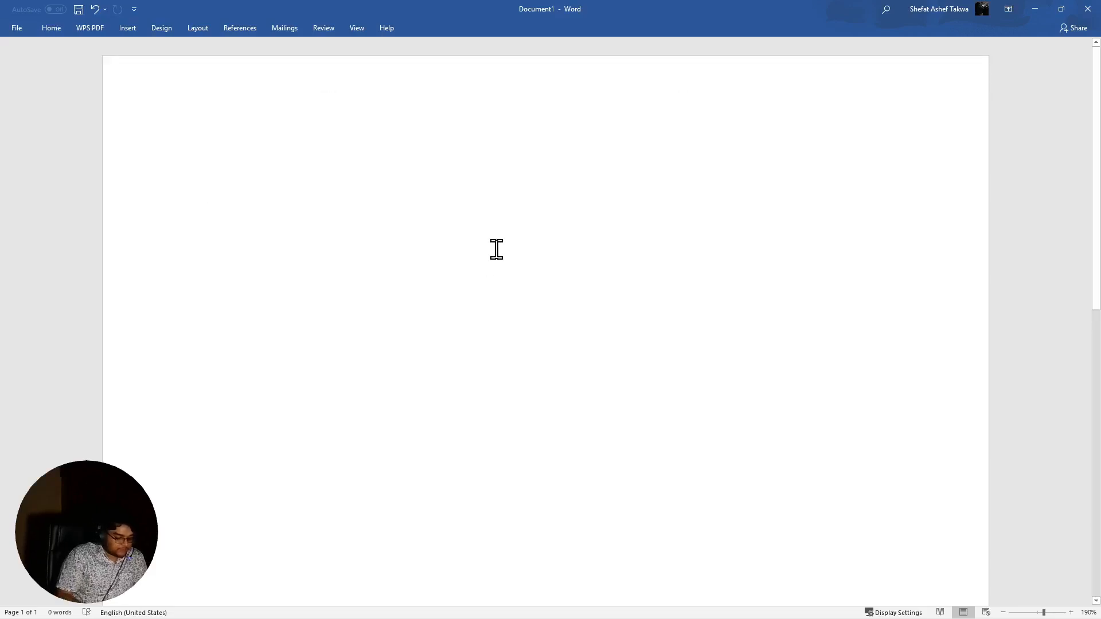
{"action": "type", "text": "HJS"}
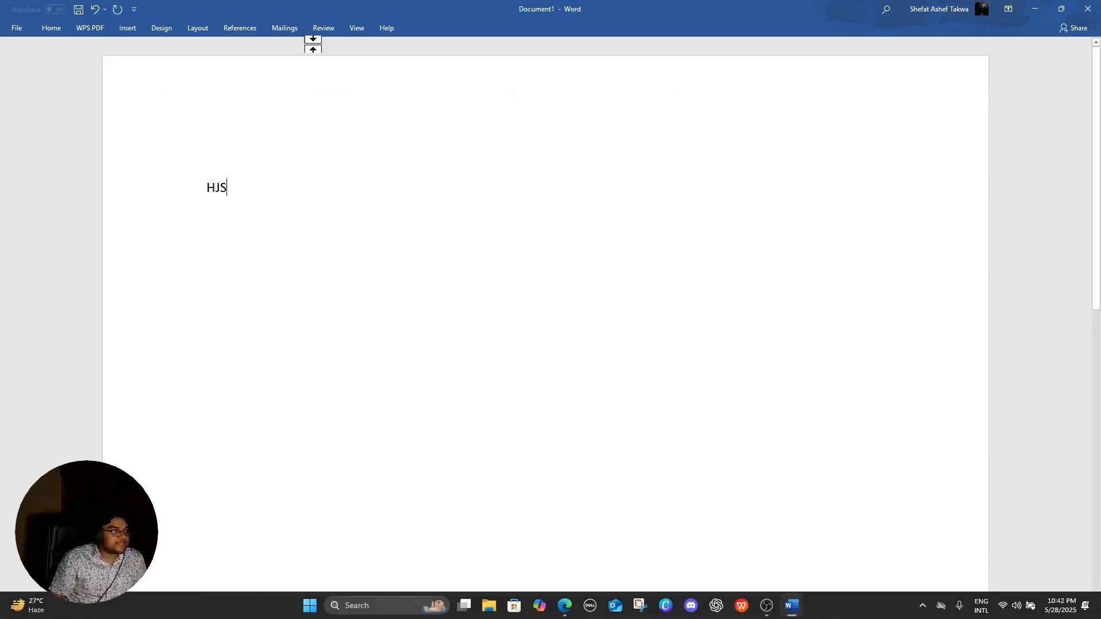
Select HJS and grow it to size 18, then shrink it back to 11
{"action": "left_click_drag", "start_coordinate": [271, 186], "coordinate": [147, 204]}
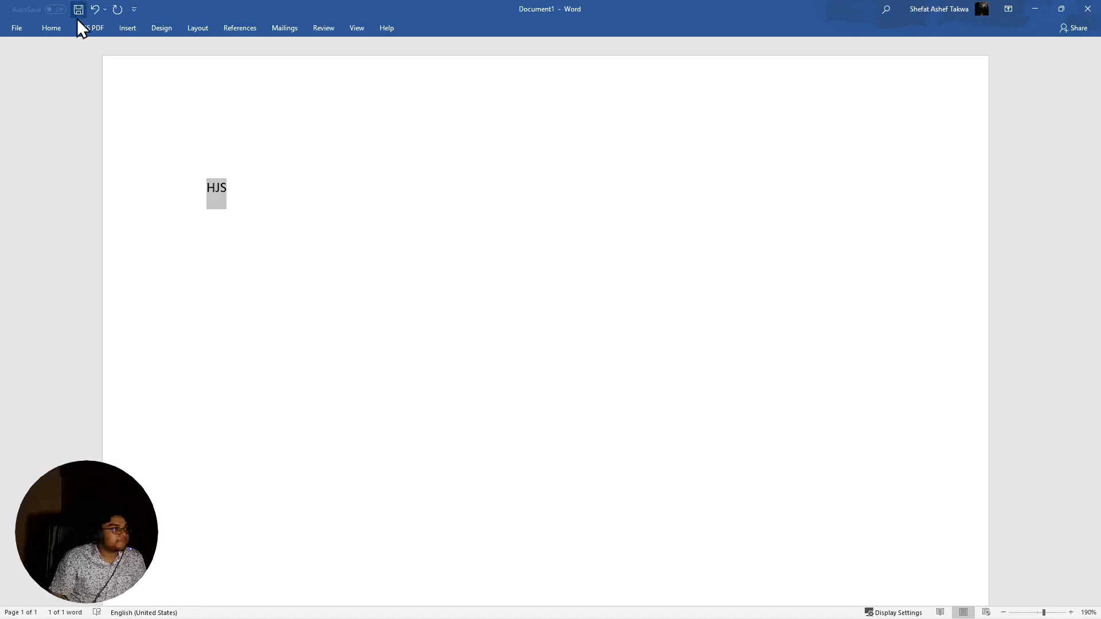
{"action": "left_click", "coordinate": [44, 31]}
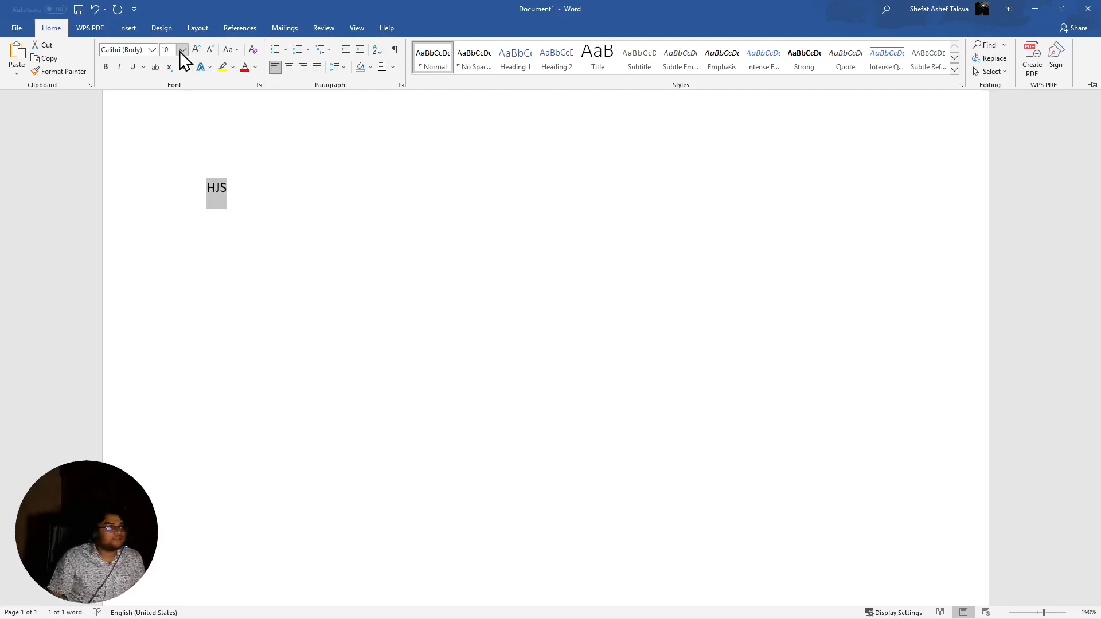
{"action": "left_click", "coordinate": [195, 53]}
{"action": "left_click", "coordinate": [195, 53]}
{"action": "left_click", "coordinate": [195, 53]}
{"action": "left_click", "coordinate": [195, 53]}
{"action": "left_click", "coordinate": [195, 52]}
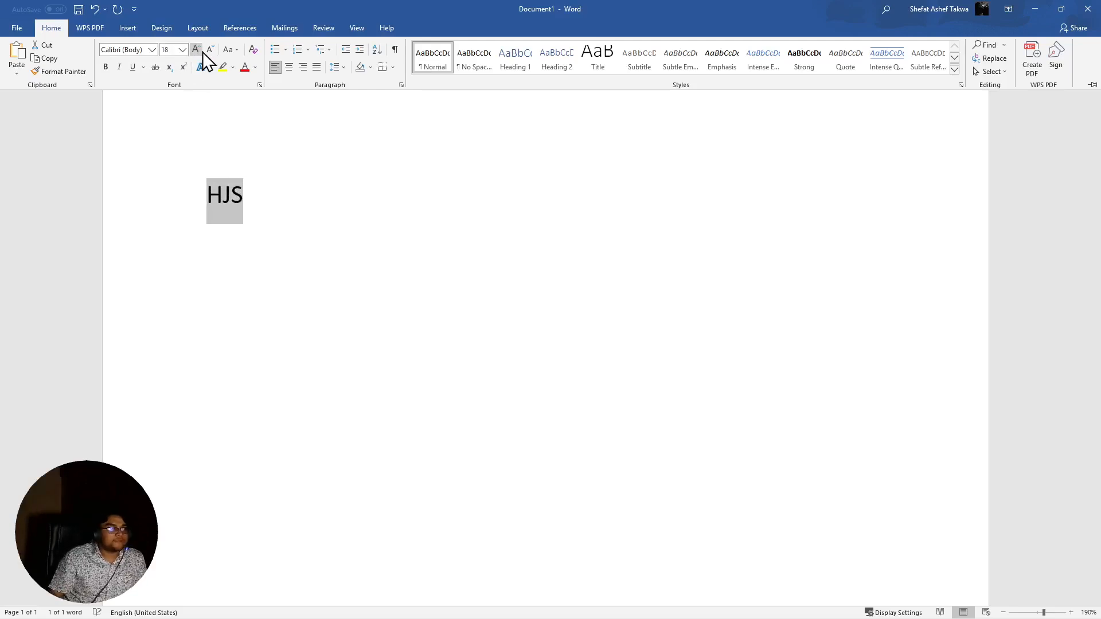
{"action": "left_click", "coordinate": [209, 50]}
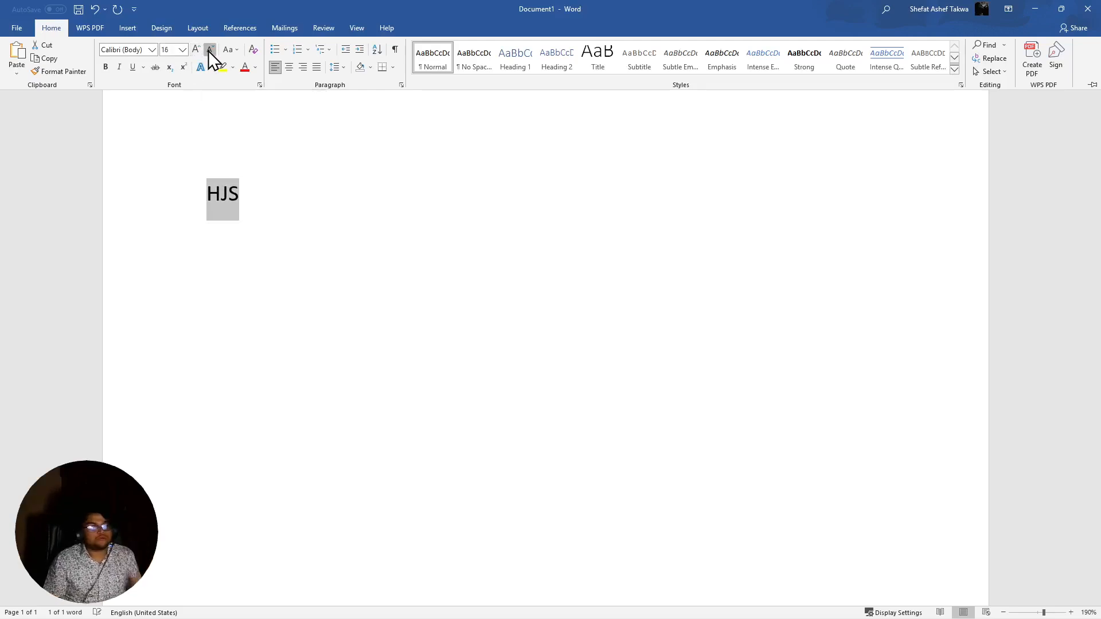
{"action": "left_click", "coordinate": [209, 50]}
{"action": "left_click", "coordinate": [209, 50]}
{"action": "left_click", "coordinate": [209, 50]}
Set HJS to font size 25, then 70, and place the cursor before it
{"action": "left_click", "coordinate": [170, 50]}
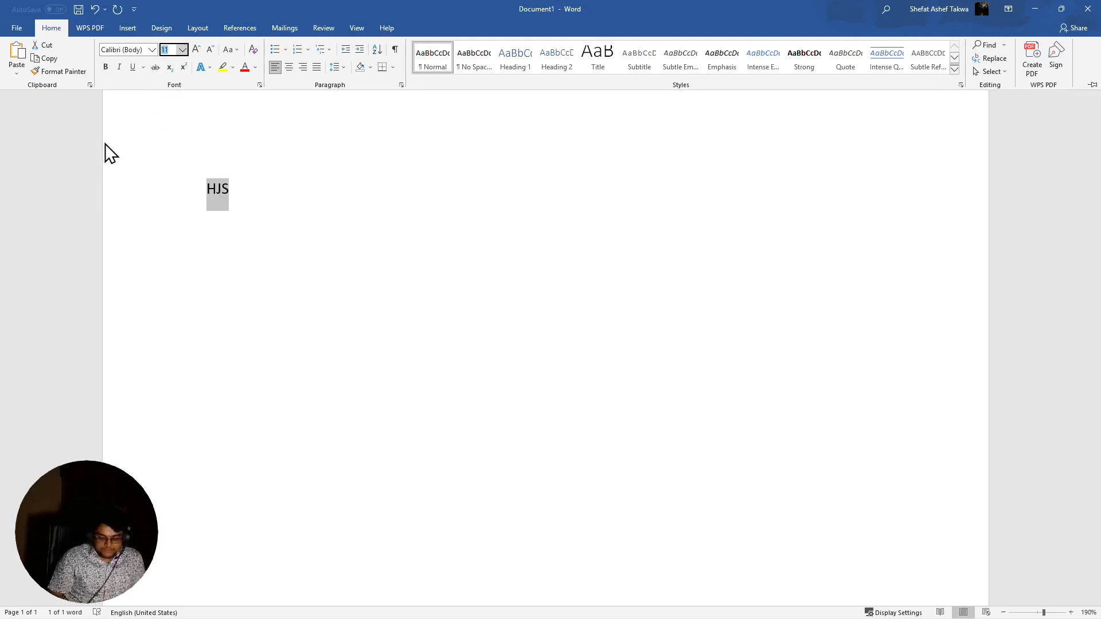
{"action": "type", "text": "25"}
{"action": "key", "text": "Return"}
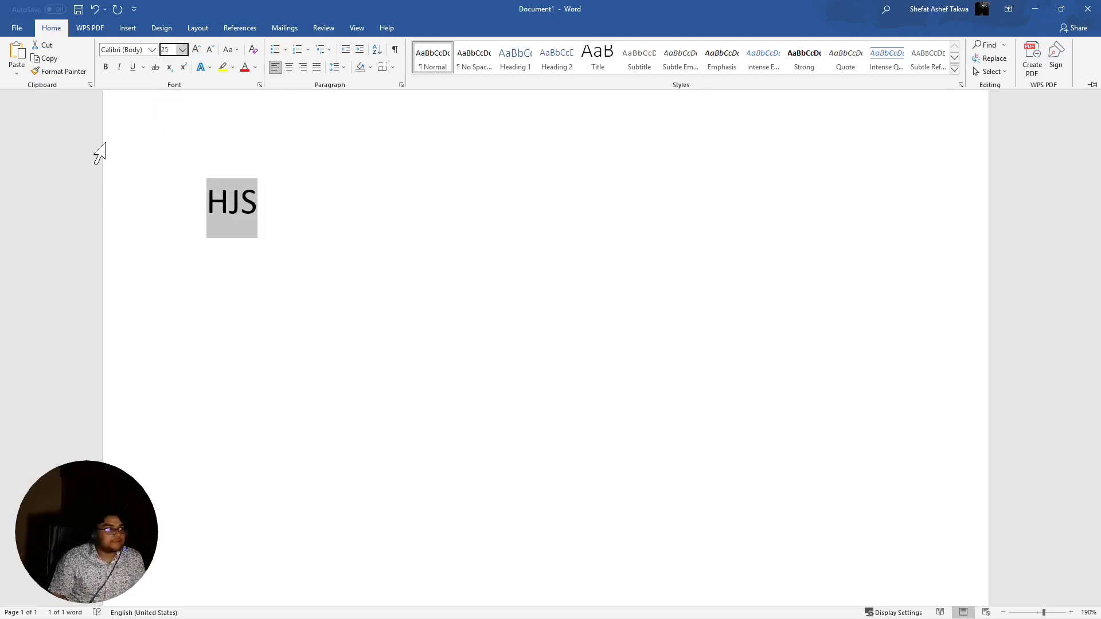
{"action": "left_click", "coordinate": [167, 51]}
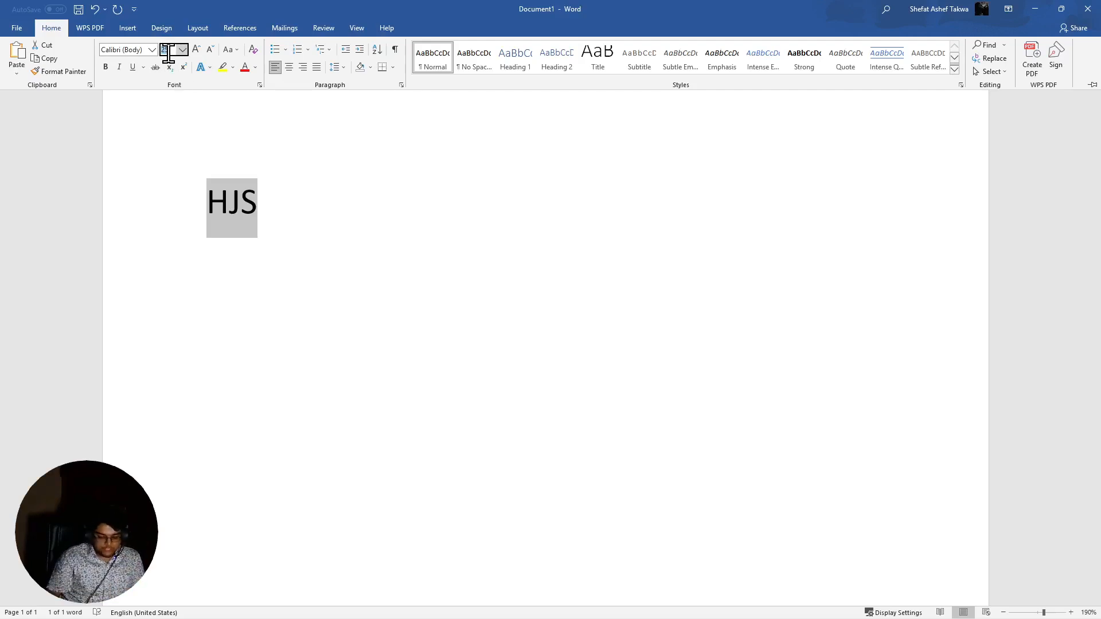
{"action": "type", "text": "70"}
{"action": "key", "text": "Return"}
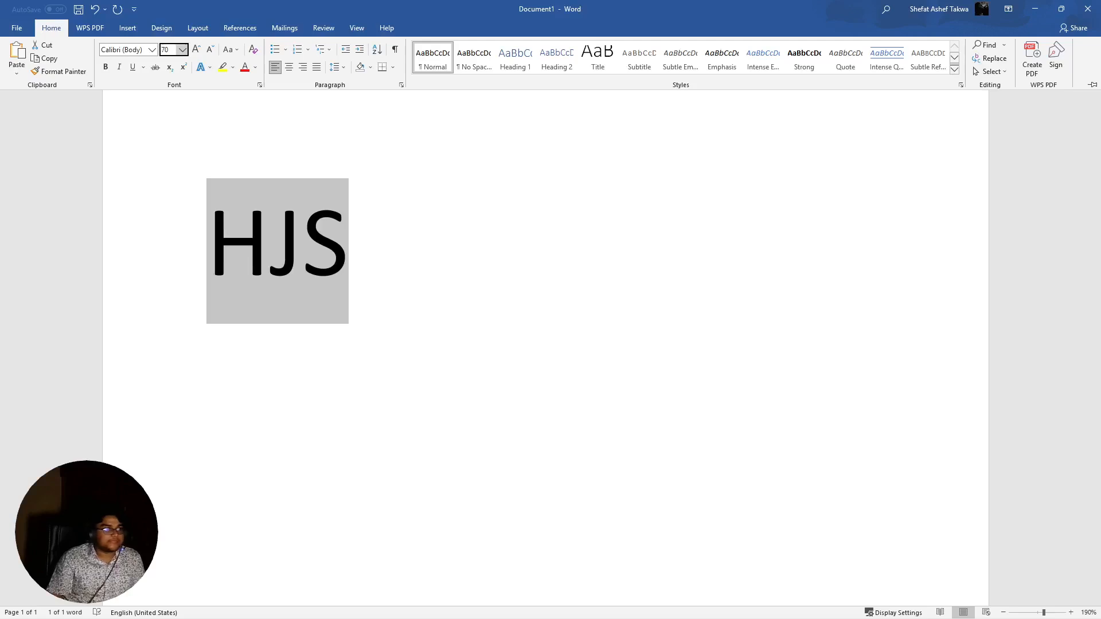
{"action": "key", "text": "ctrl+F1"}
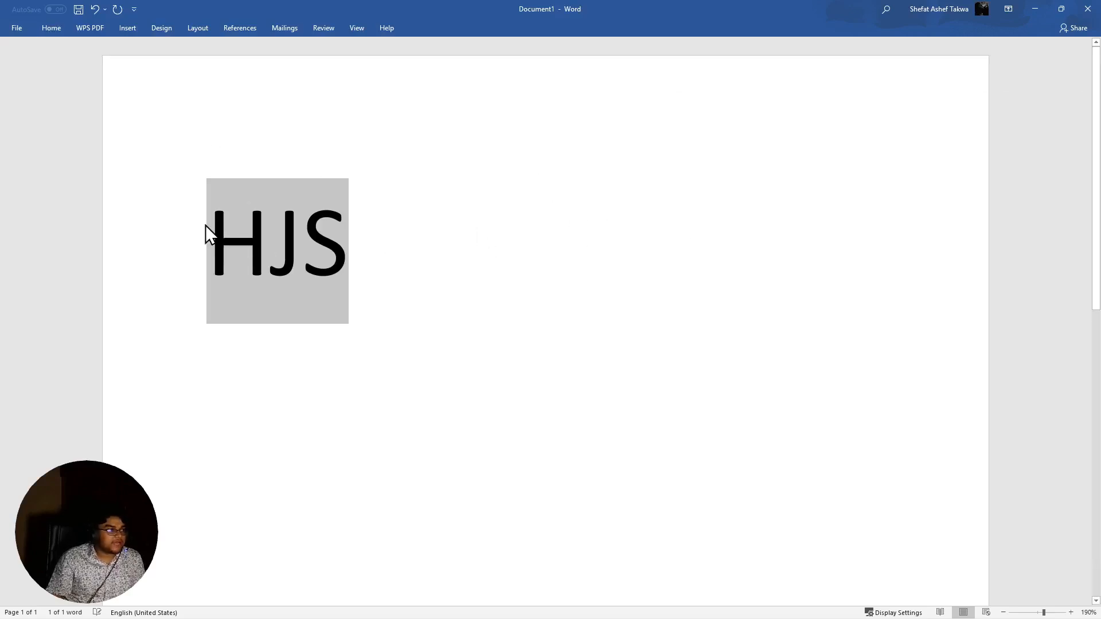
{"action": "left_click", "coordinate": [206, 225]}
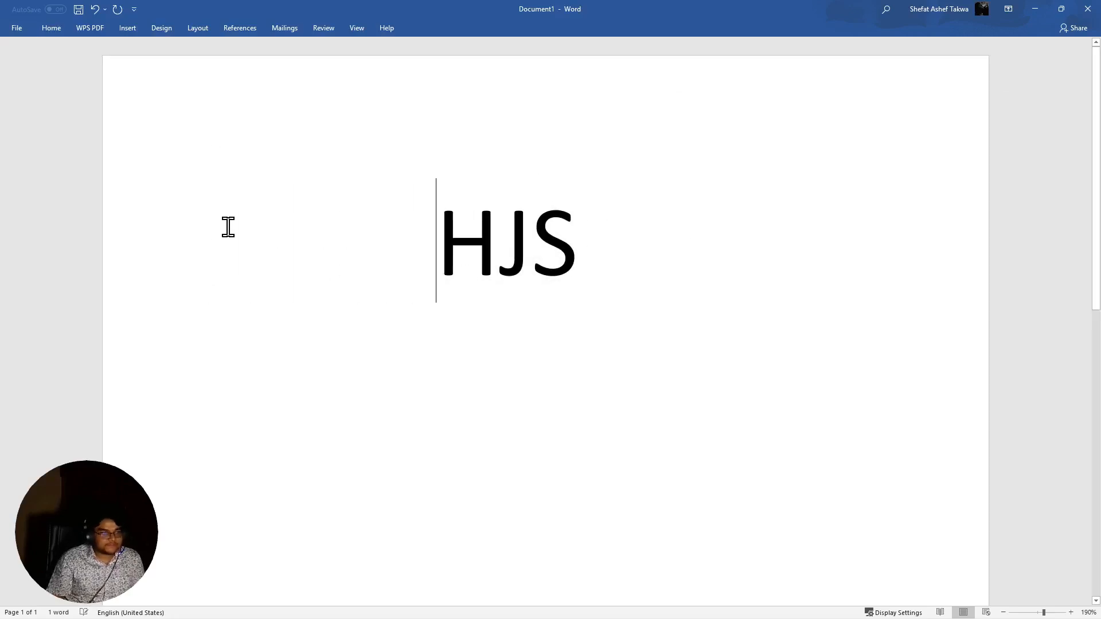
Select HJS together with its leading spaces and bring up the Home commands
{"action": "left_click", "coordinate": [63, 28]}
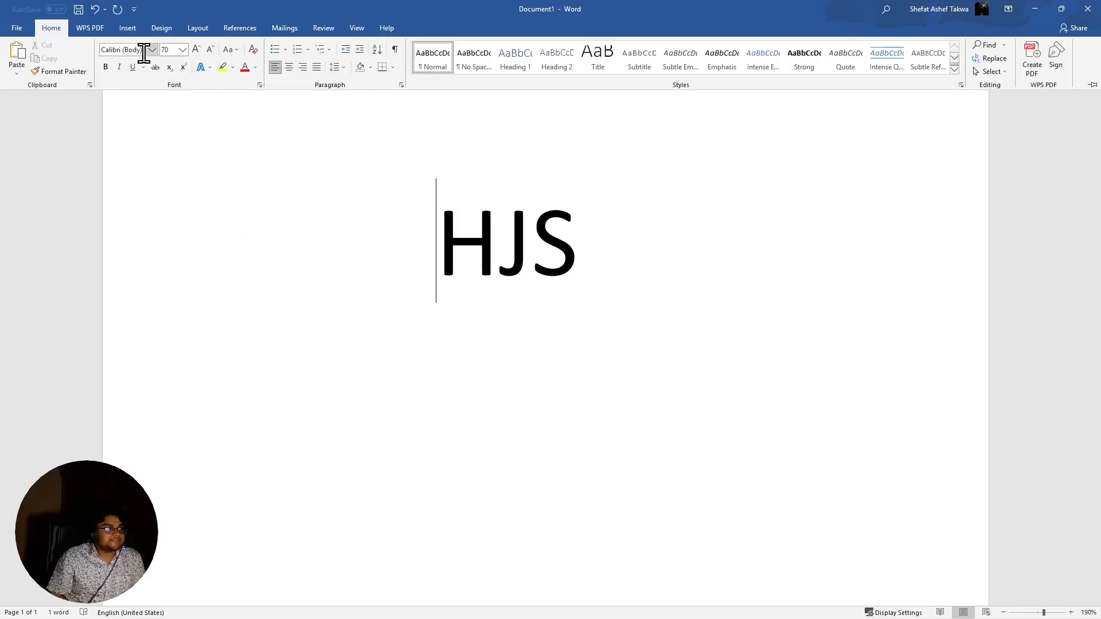
{"action": "left_click", "coordinate": [424, 241]}
{"action": "left_click_drag", "start_coordinate": [577, 238], "coordinate": [355, 220]}
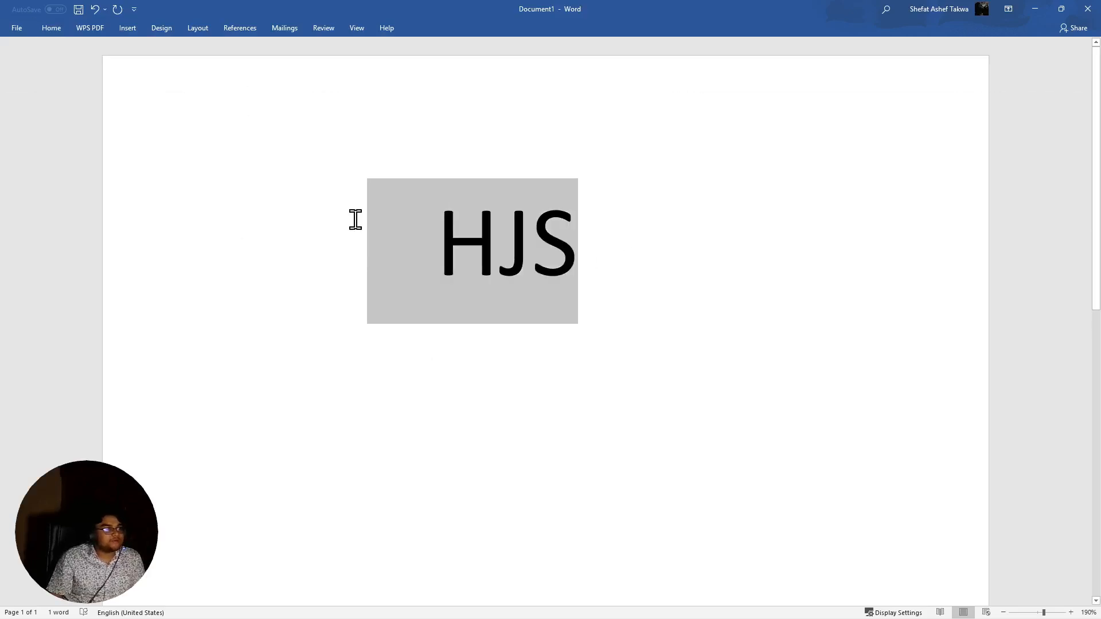
{"action": "left_click", "coordinate": [62, 27]}
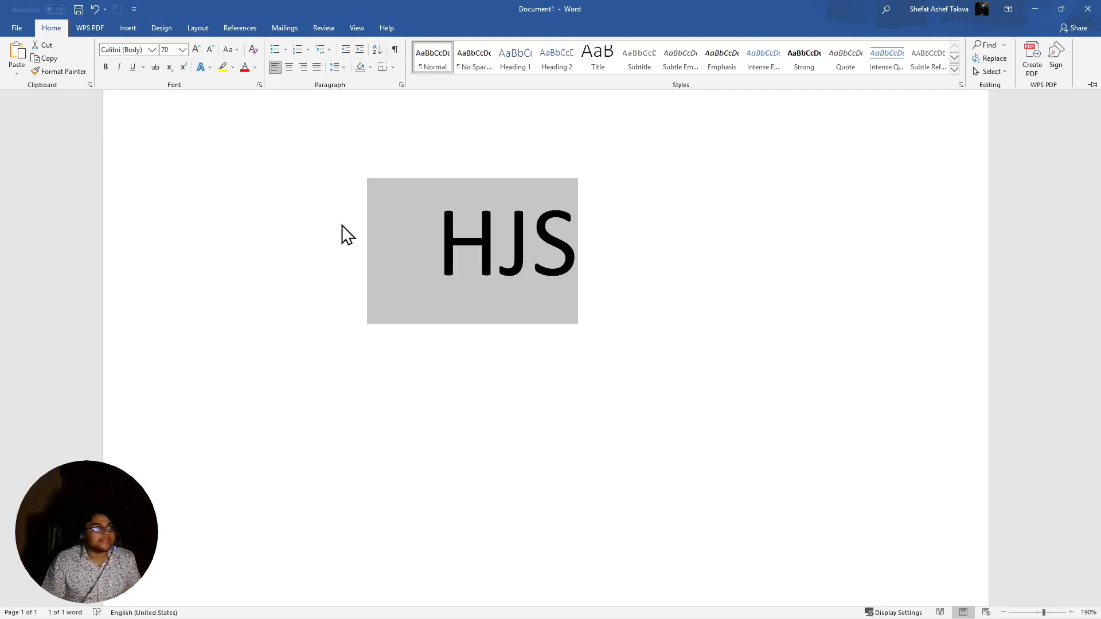
{"action": "left_click", "coordinate": [151, 51]}
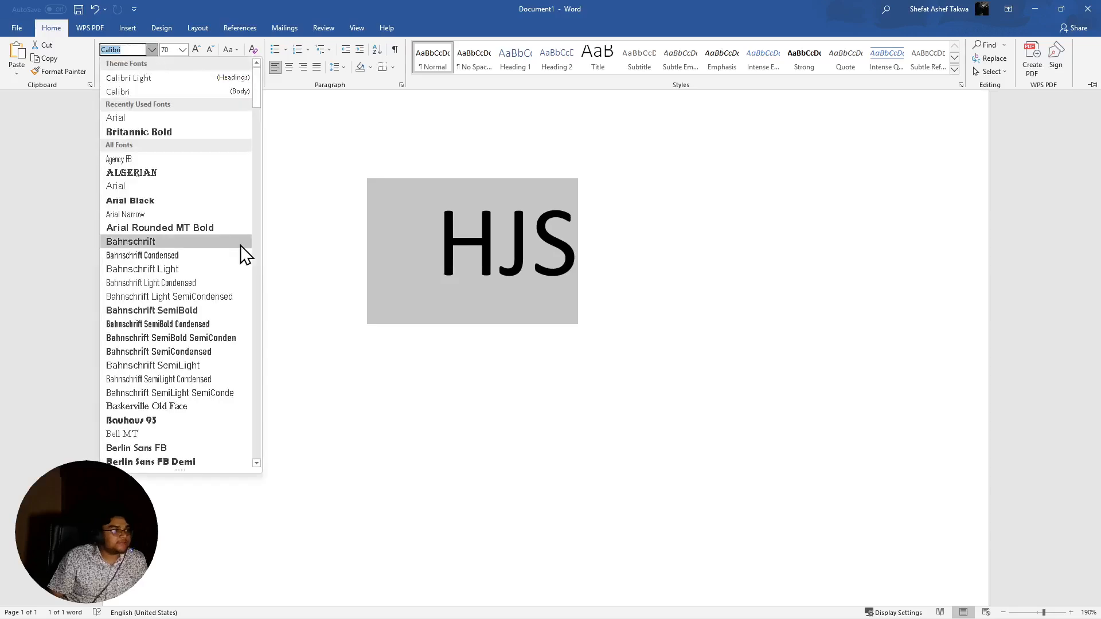
{"action": "scroll", "coordinate": [231, 283], "scroll_direction": "down", "scroll_amount": 10}
{"action": "scroll", "coordinate": [154, 325], "scroll_direction": "down", "scroll_amount": 3}
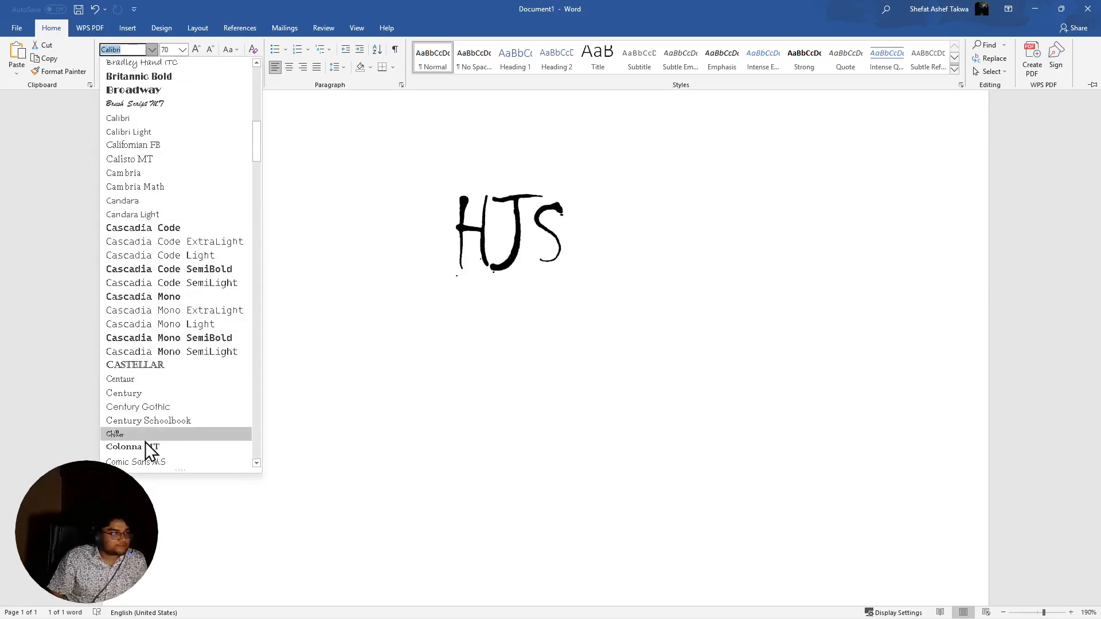
{"action": "scroll", "coordinate": [115, 184], "scroll_direction": "up", "scroll_amount": 2}
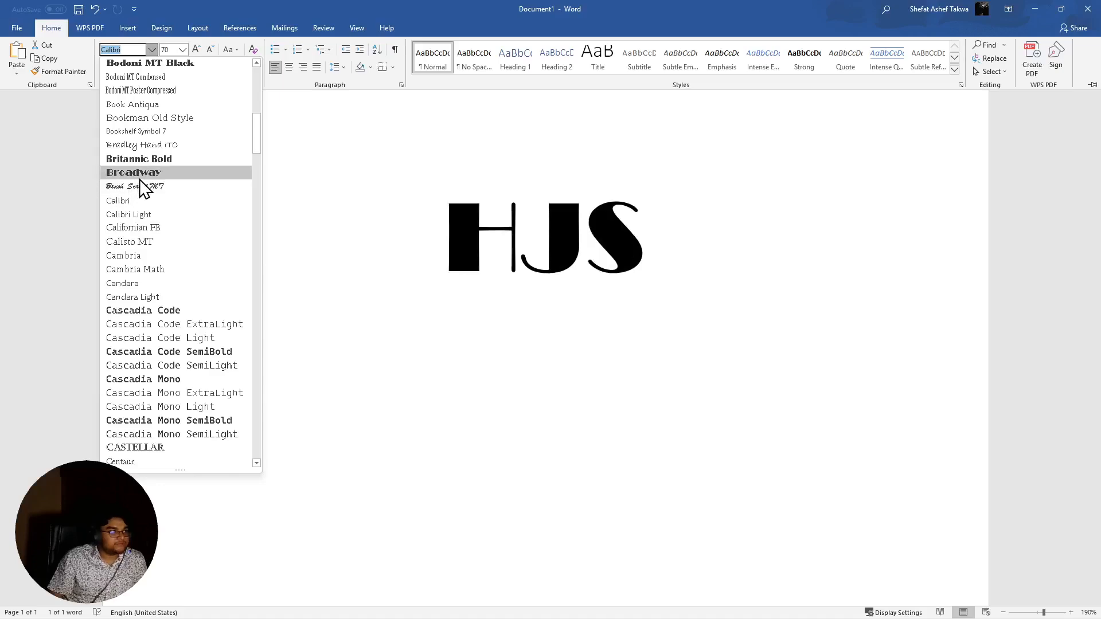
{"action": "scroll", "coordinate": [150, 149], "scroll_direction": "up", "scroll_amount": 2}
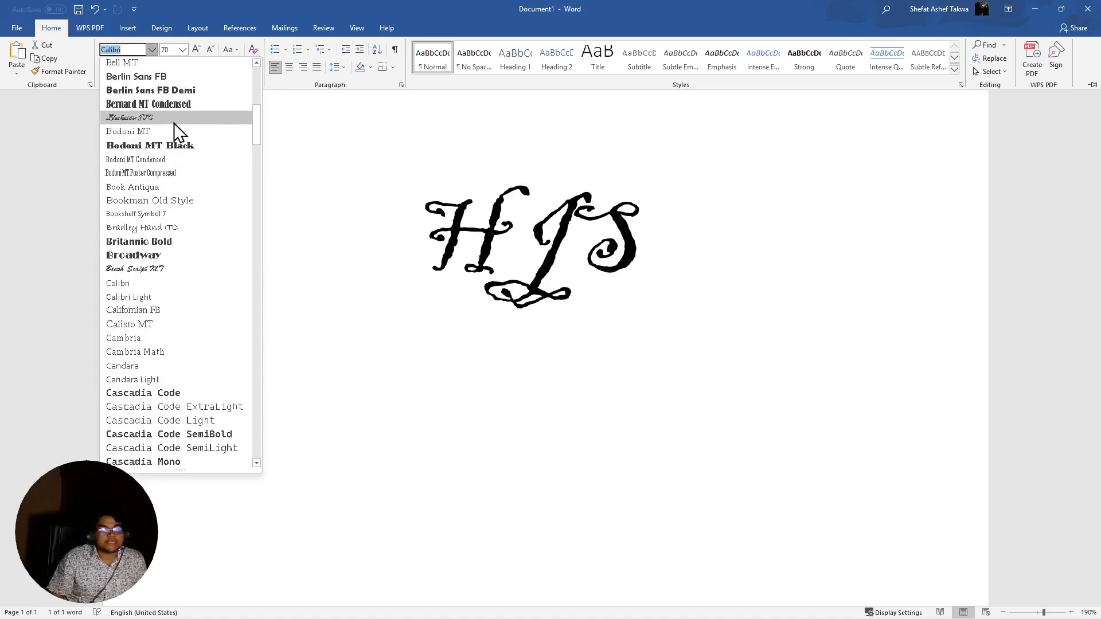
{"action": "scroll", "coordinate": [174, 123], "scroll_direction": "up", "scroll_amount": 3}
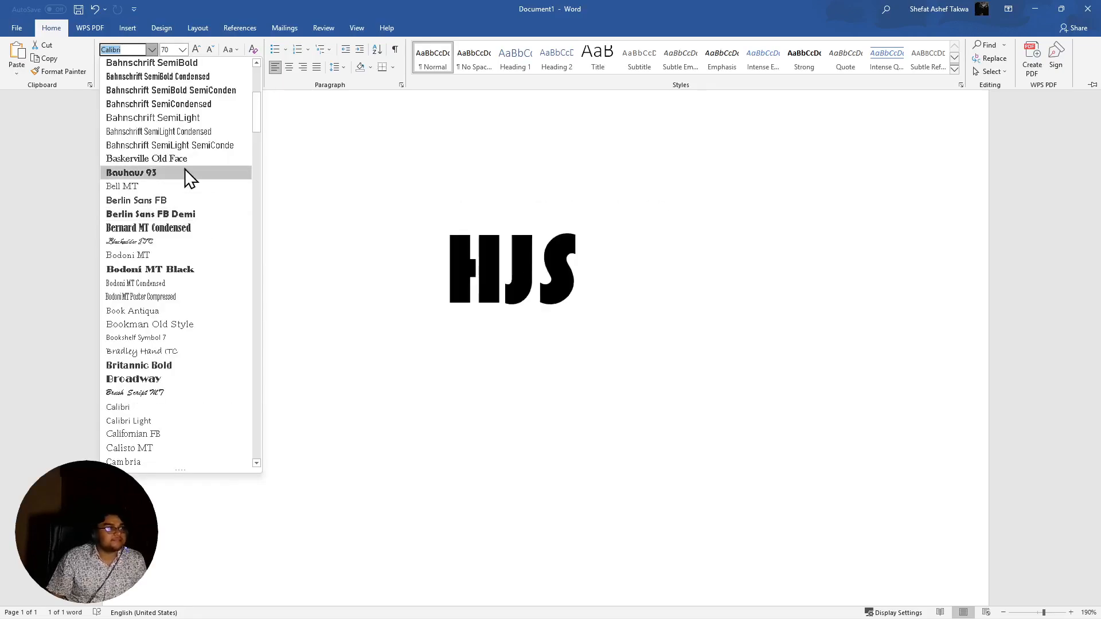
{"action": "scroll", "coordinate": [235, 209], "scroll_direction": "up", "scroll_amount": 5}
{"action": "scroll", "coordinate": [184, 289], "scroll_direction": "down", "scroll_amount": 6}
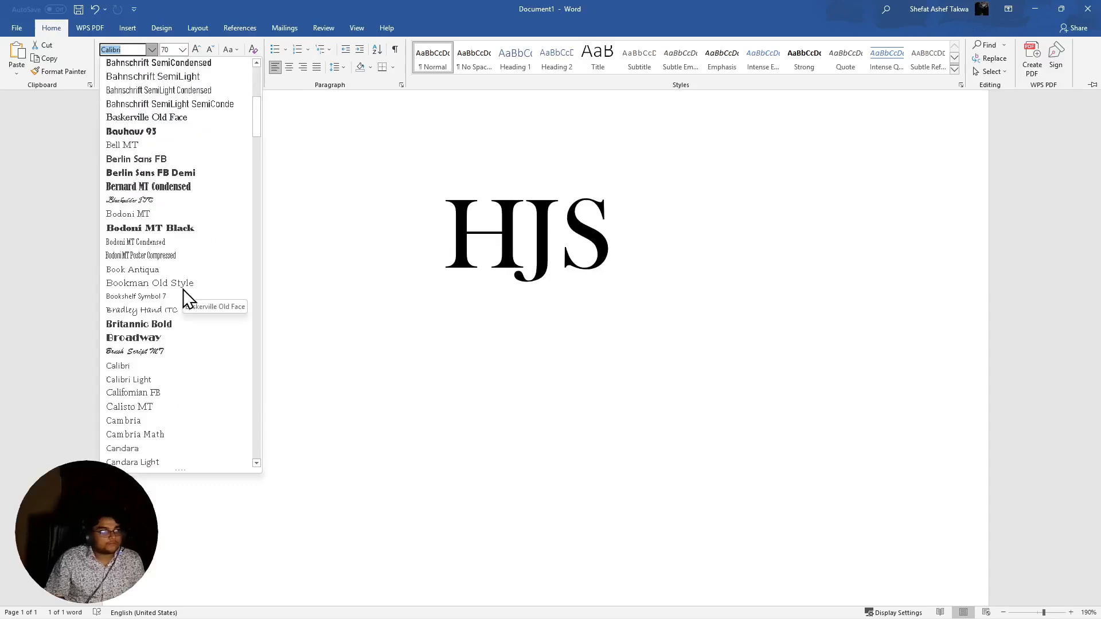
{"action": "scroll", "coordinate": [184, 289], "scroll_direction": "down", "scroll_amount": 20}
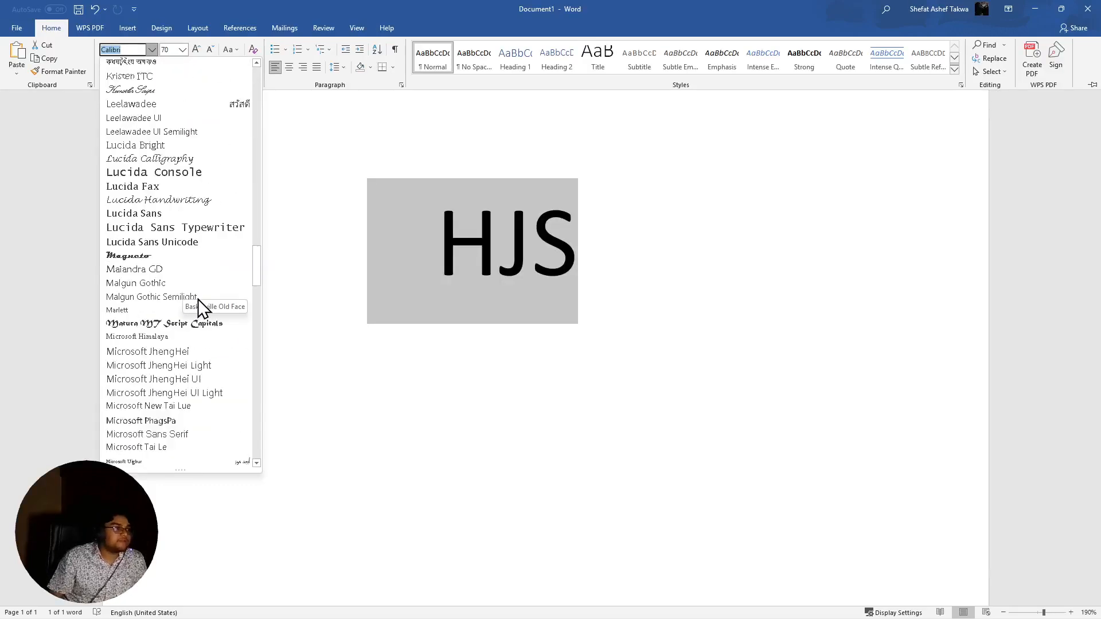
{"action": "scroll", "coordinate": [195, 343], "scroll_direction": "down", "scroll_amount": 20}
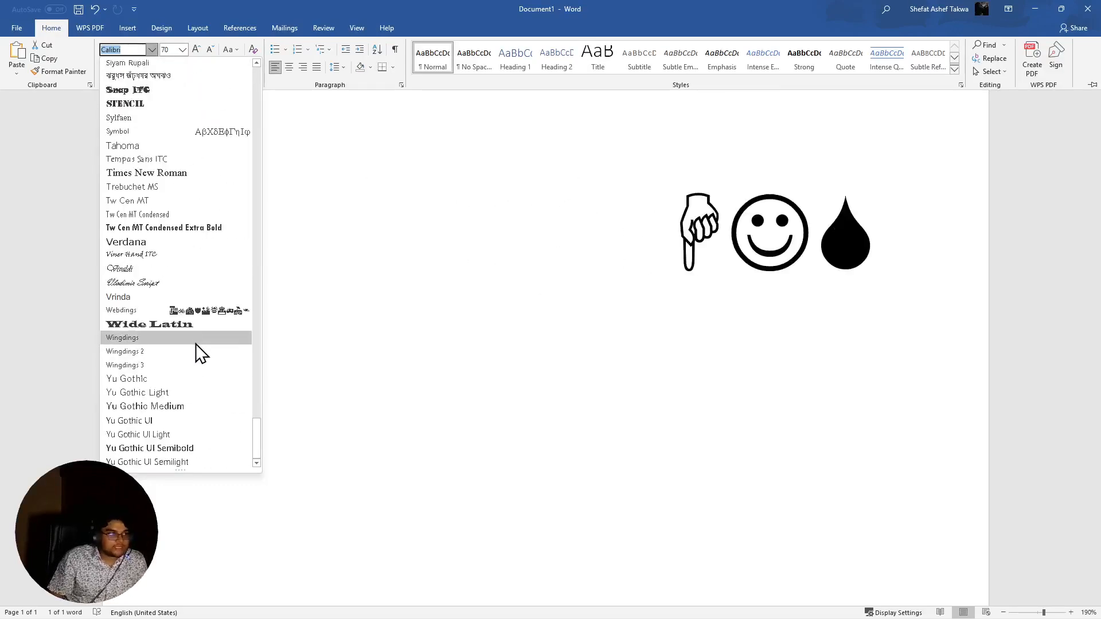
{"action": "scroll", "coordinate": [195, 343], "scroll_direction": "up", "scroll_amount": 20}
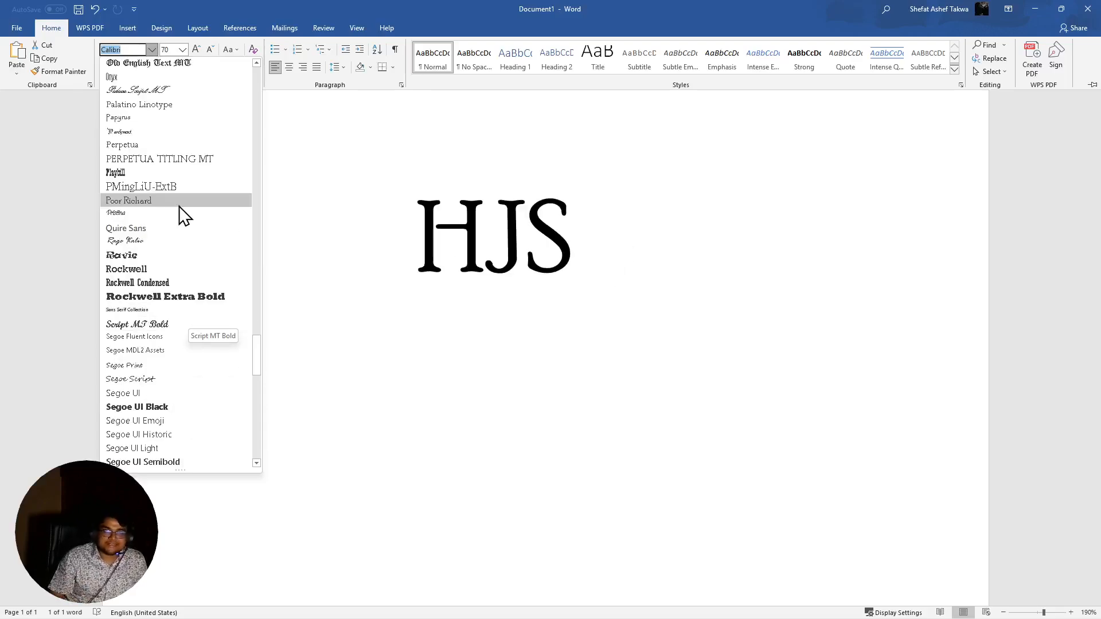
{"action": "scroll", "coordinate": [190, 339], "scroll_direction": "up", "scroll_amount": 3}
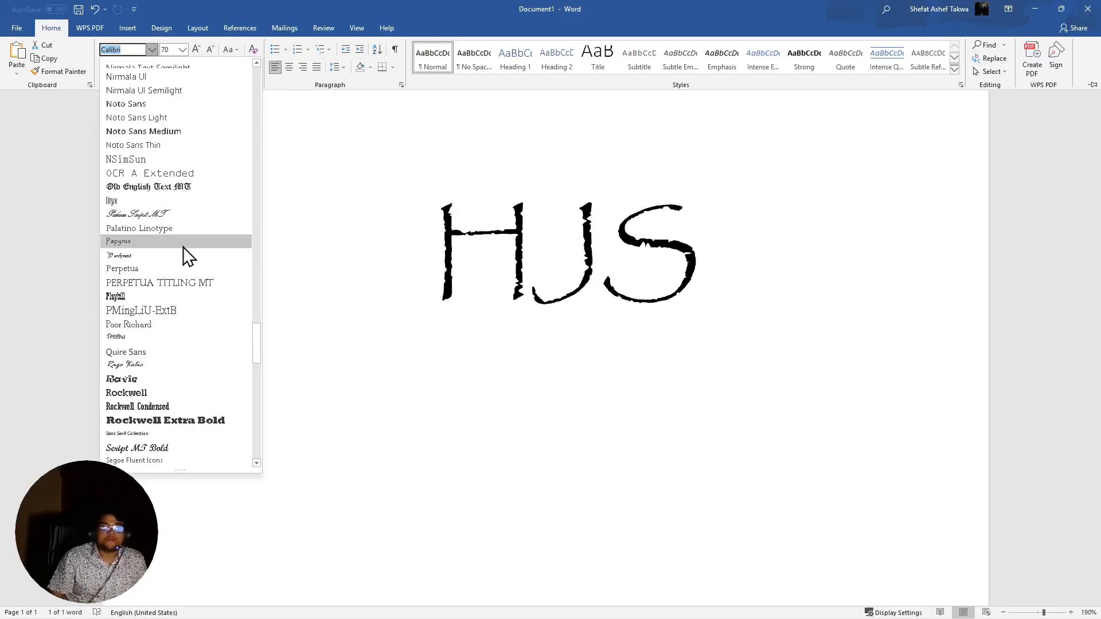
{"action": "scroll", "coordinate": [169, 401], "scroll_direction": "up", "scroll_amount": 7}
{"action": "scroll", "coordinate": [182, 275], "scroll_direction": "up", "scroll_amount": 2}
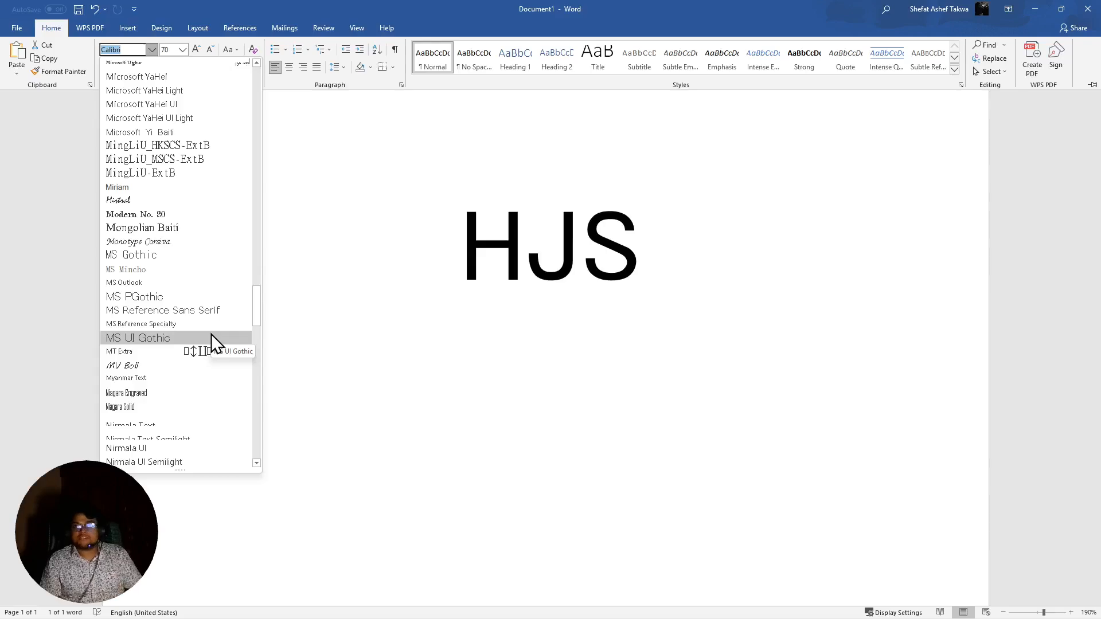
{"action": "scroll", "coordinate": [209, 333], "scroll_direction": "down", "scroll_amount": 1}
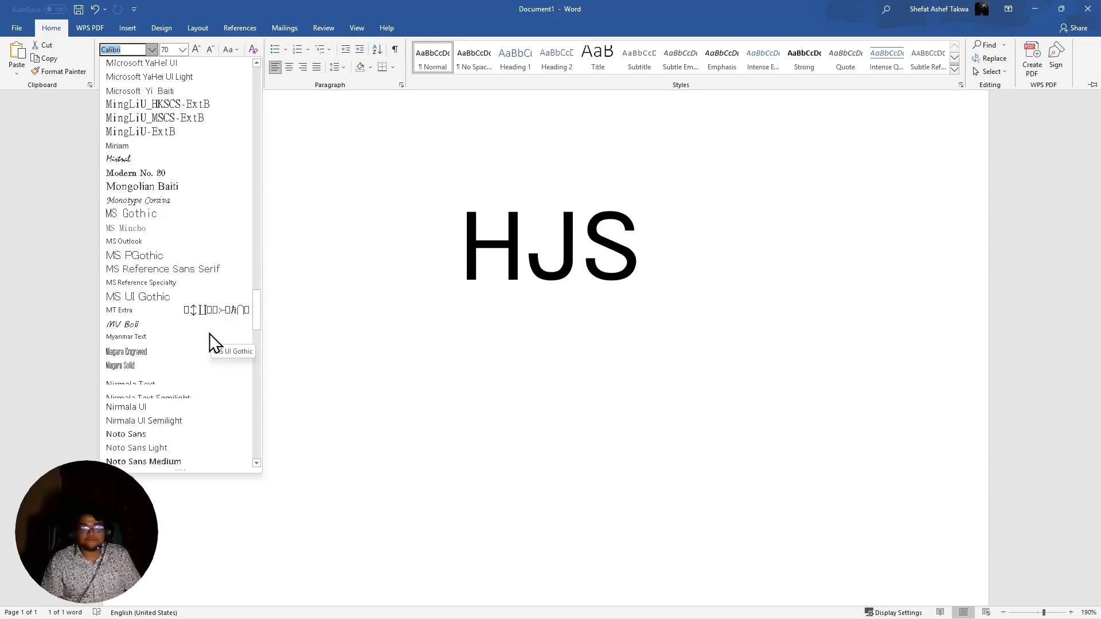
{"action": "scroll", "coordinate": [159, 271], "scroll_direction": "up", "scroll_amount": 10}
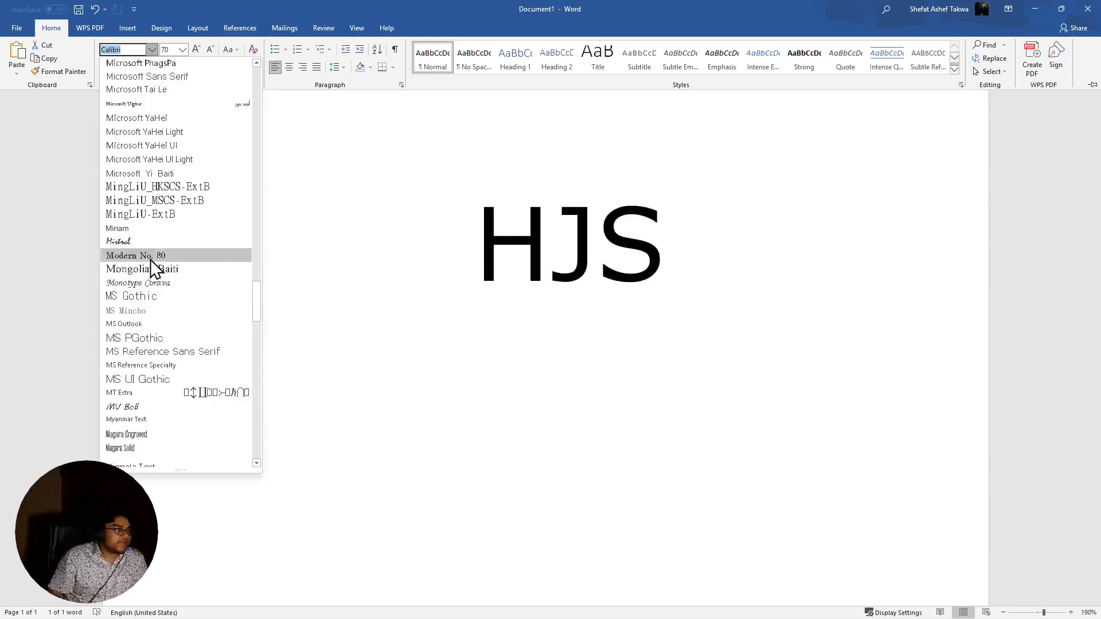
{"action": "scroll", "coordinate": [172, 258], "scroll_direction": "up", "scroll_amount": 12}
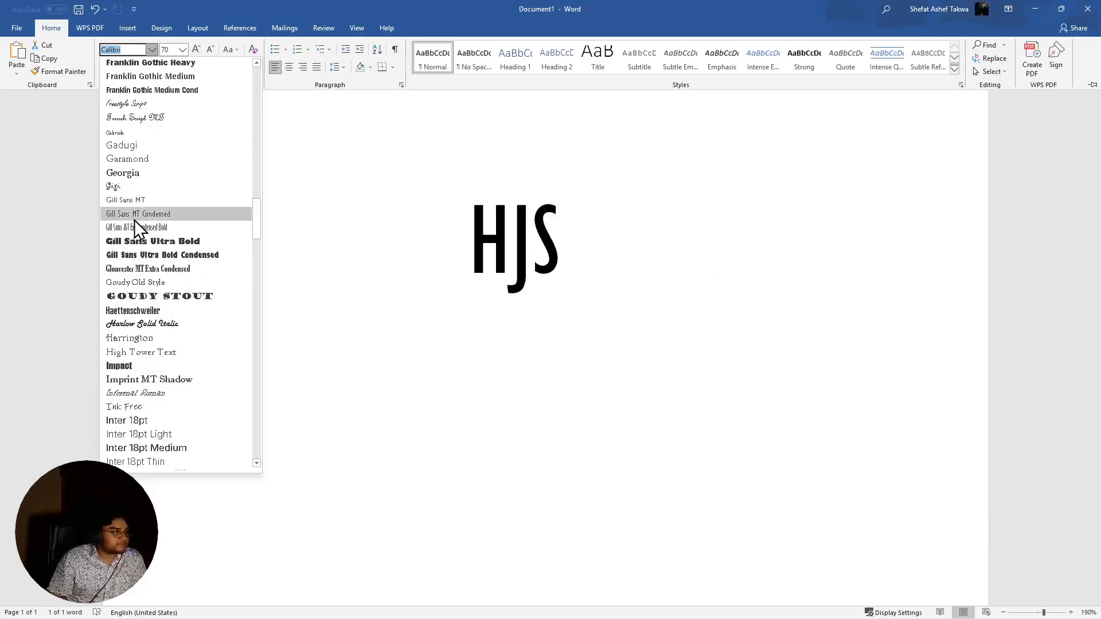
{"action": "scroll", "coordinate": [134, 219], "scroll_direction": "up", "scroll_amount": 2}
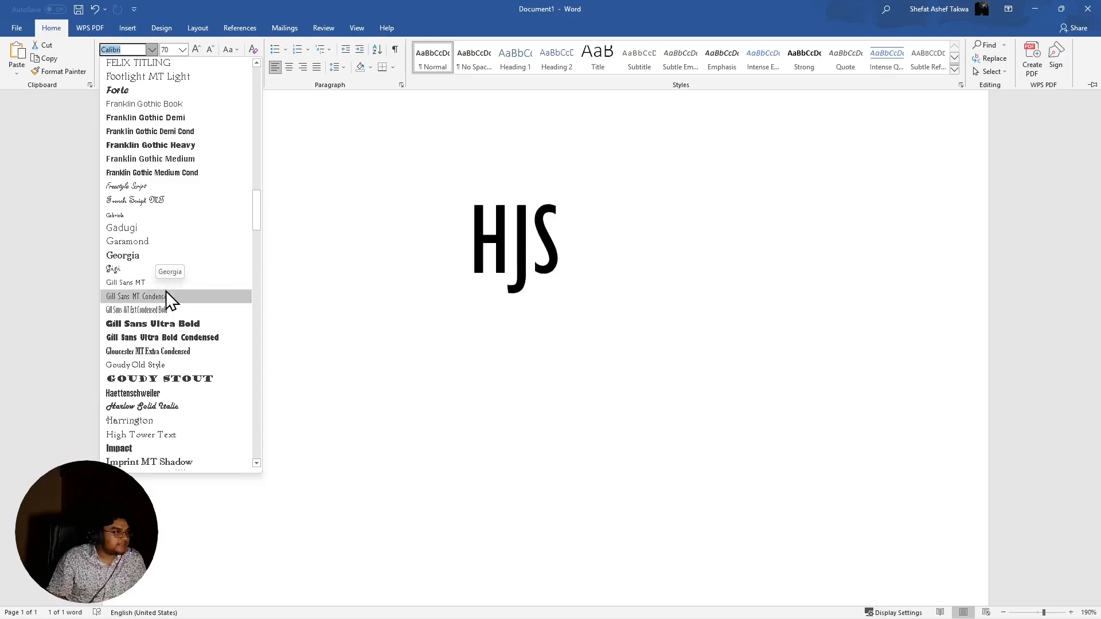
Apply the Gadugi font to HJS and reselect the text
{"action": "left_click", "coordinate": [147, 229]}
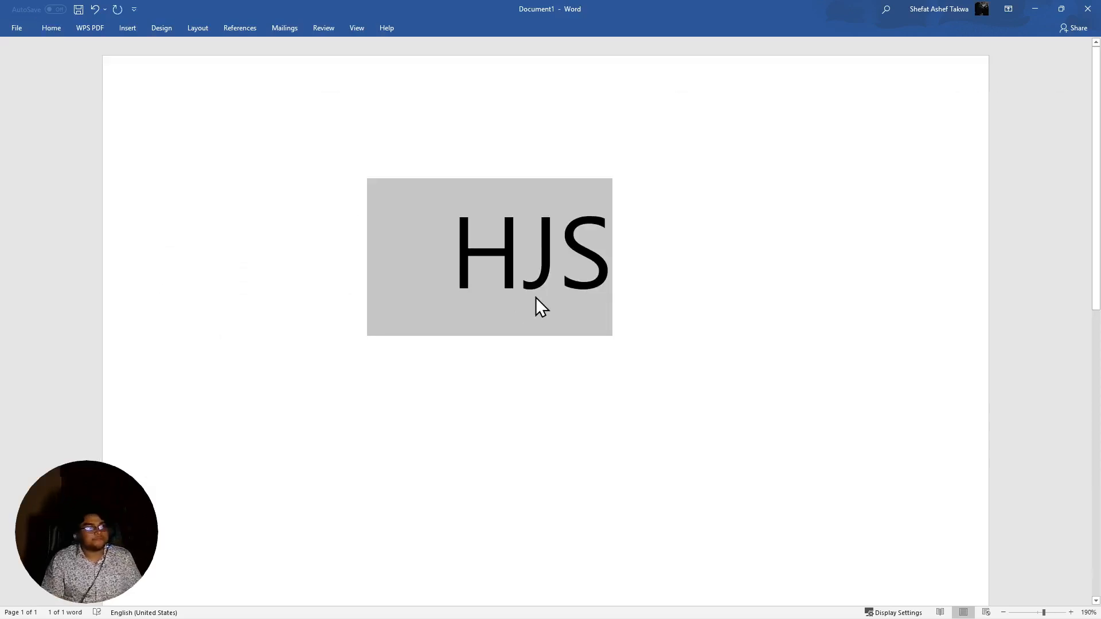
{"action": "left_click_drag", "start_coordinate": [612, 287], "coordinate": [452, 270]}
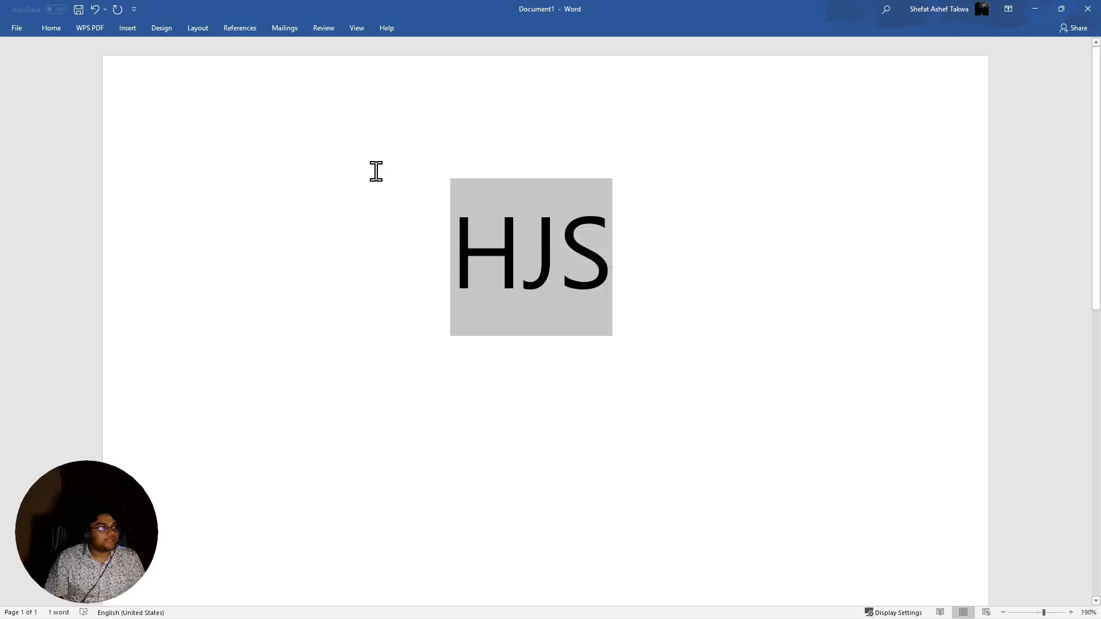
{"action": "left_click", "coordinate": [60, 25]}
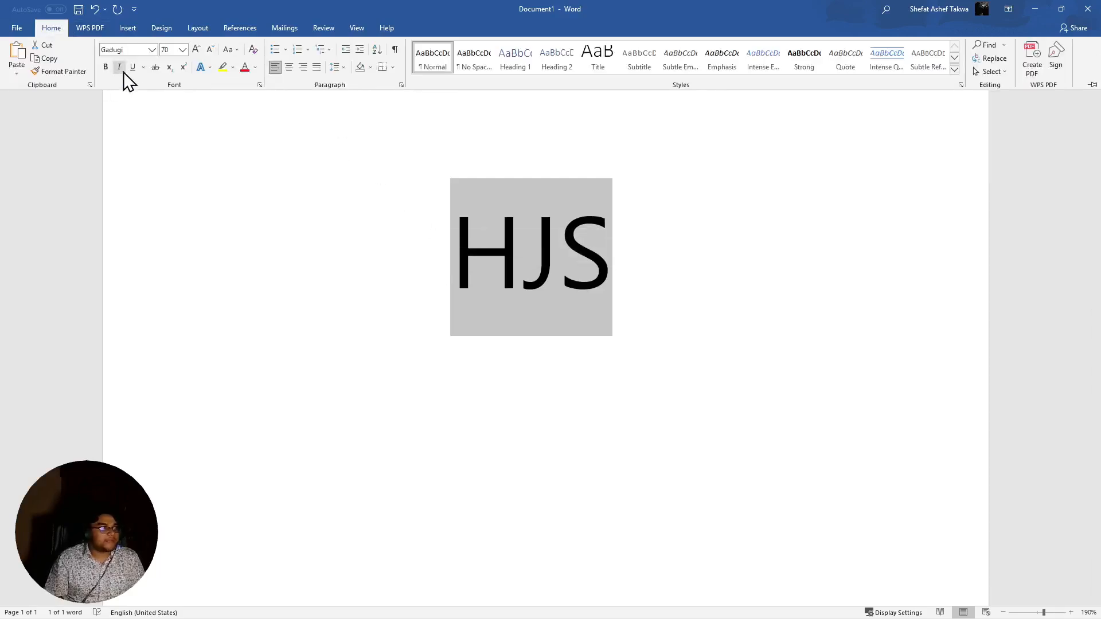
Enter 'Calibri Light' in the Font box, then close the font list without applying it
{"action": "left_click", "coordinate": [136, 49]}
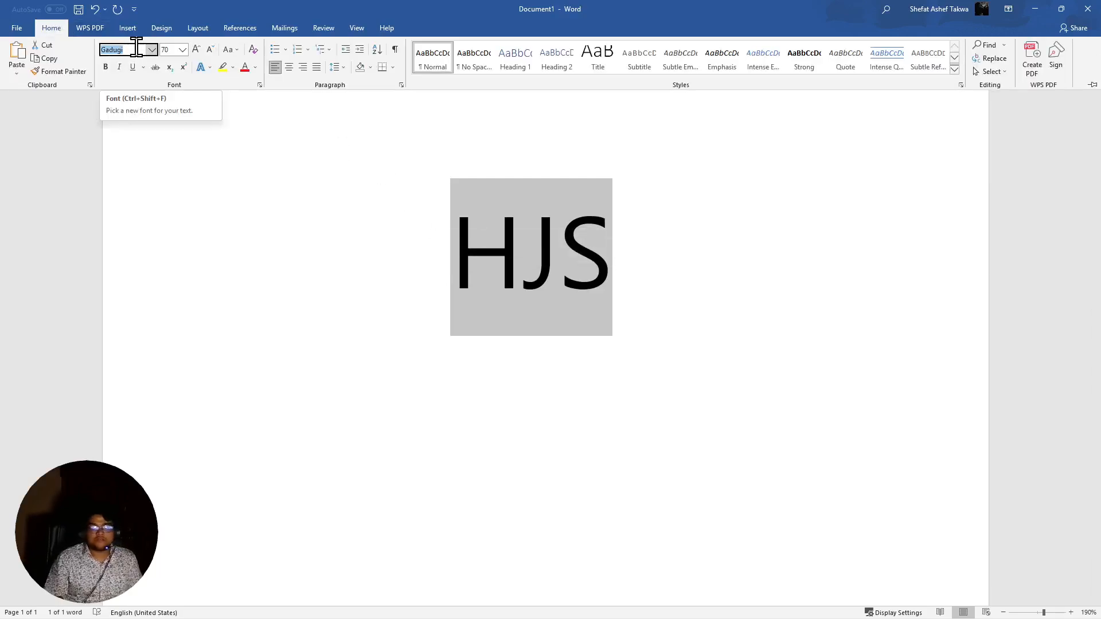
{"action": "type", "text": "Cs"}
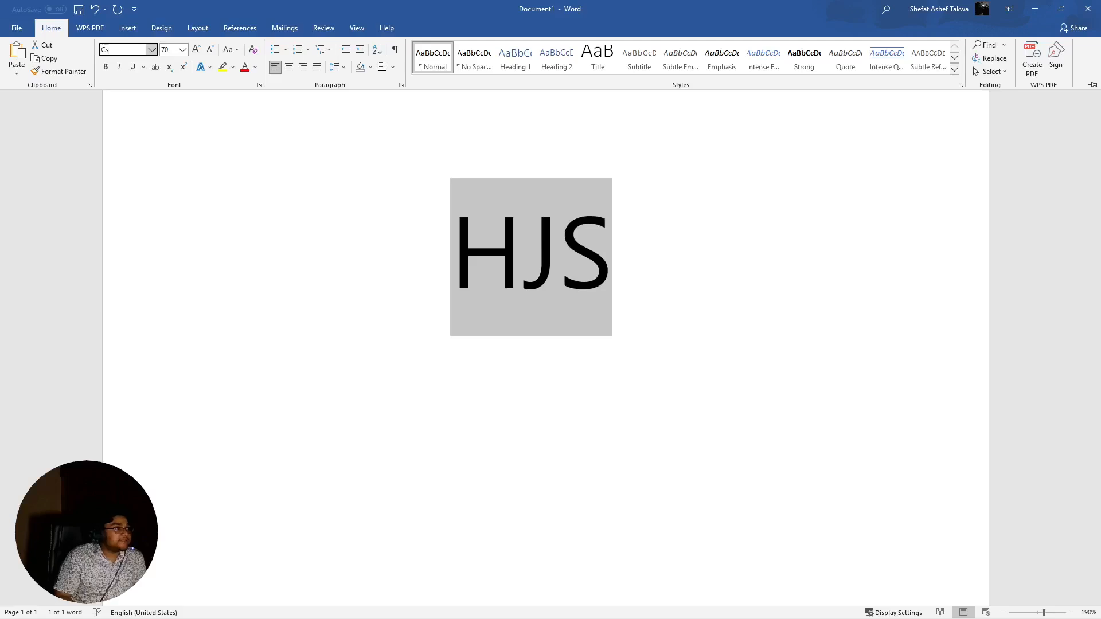
{"action": "type", "text": "libr"}
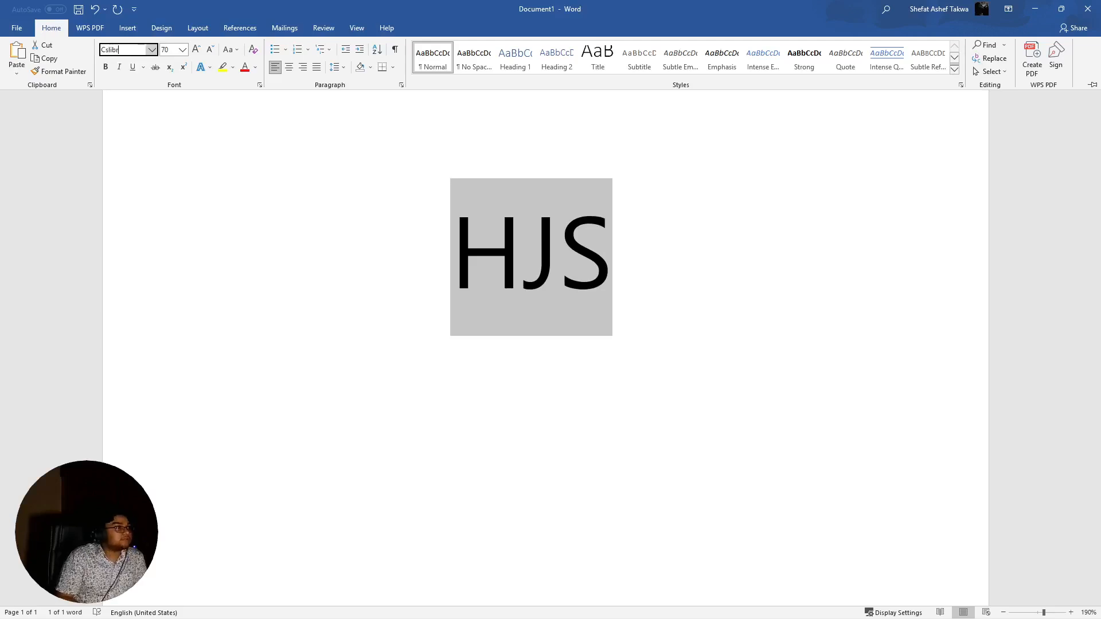
{"action": "key", "text": "BackSpace"}
{"action": "key", "text": "BackSpace"}
{"action": "key", "text": "BackSpace"}
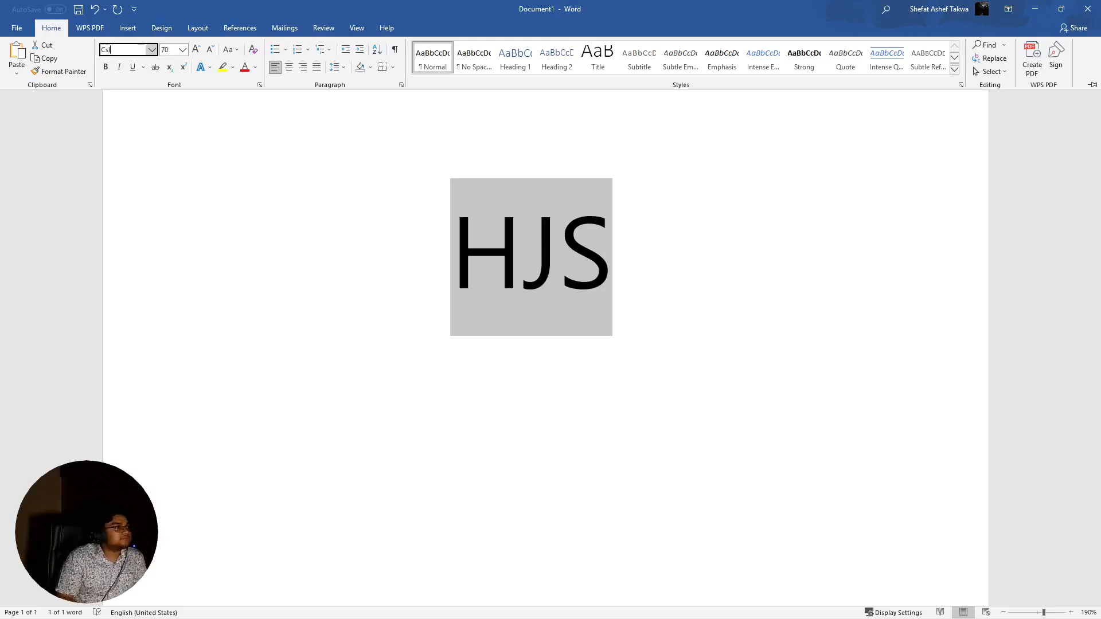
{"action": "key", "text": "BackSpace"}
{"action": "key", "text": "BackSpace"}
{"action": "type", "text": "alibri Light"}
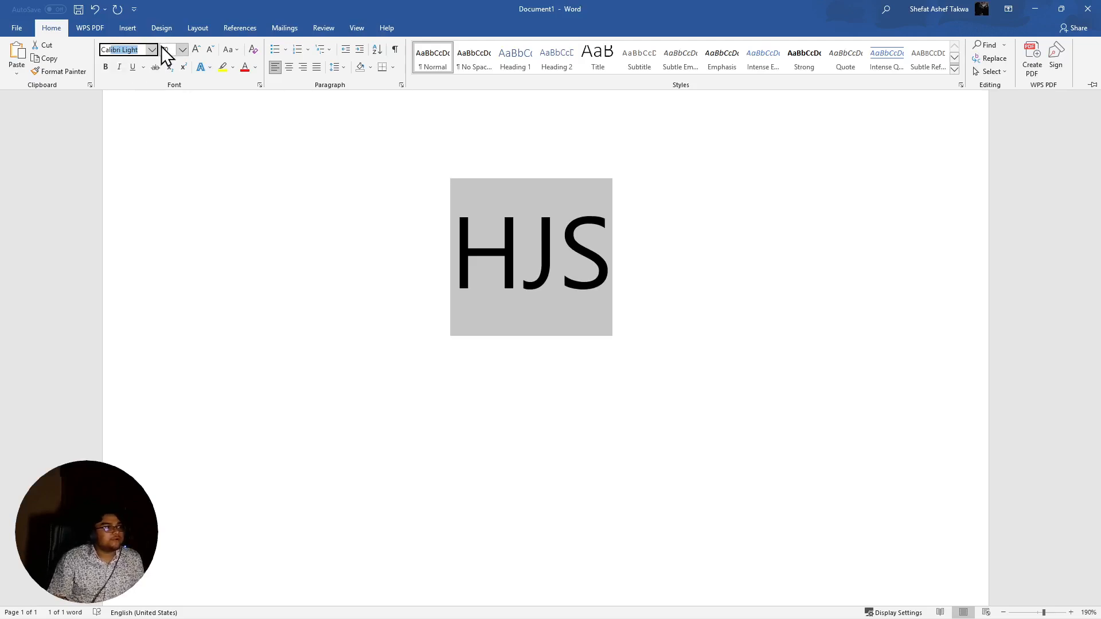
{"action": "left_click", "coordinate": [151, 50]}
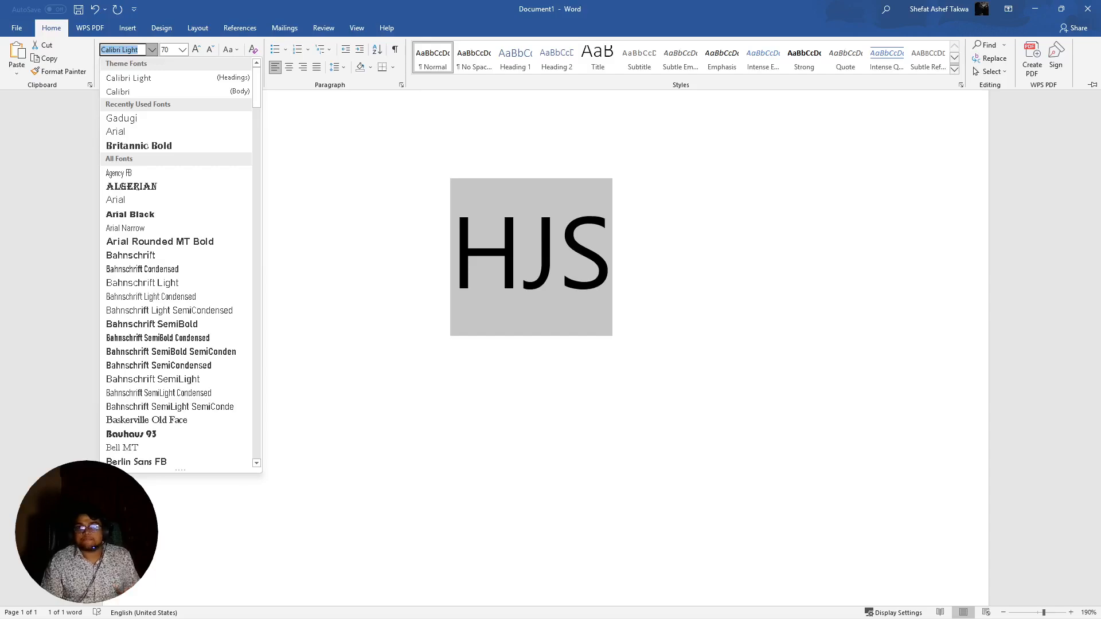
{"action": "left_click", "coordinate": [353, 220]}
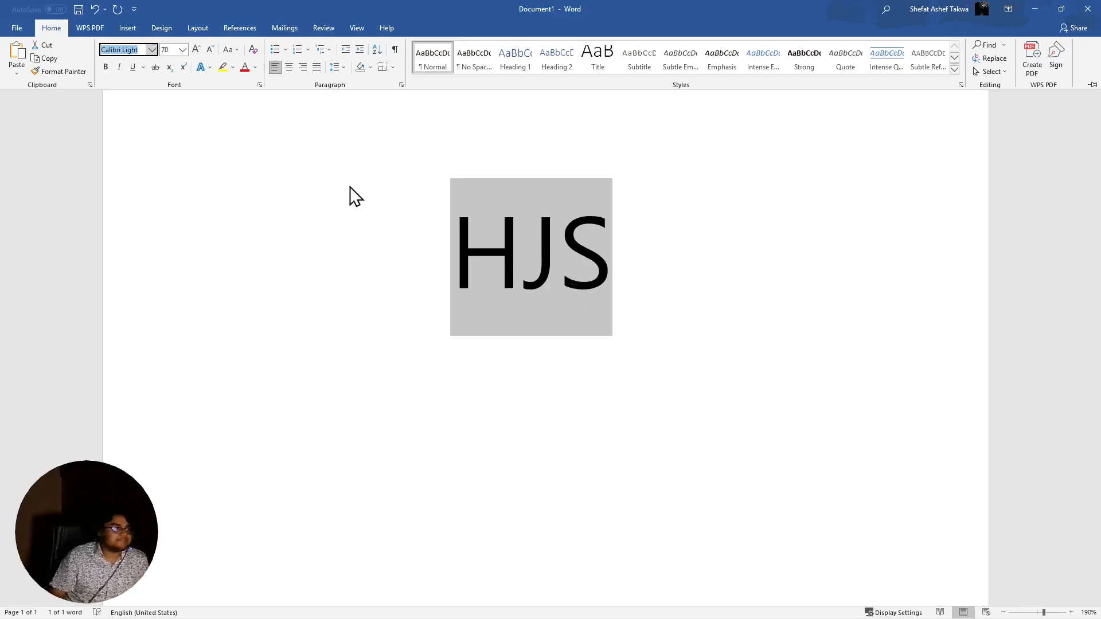
Apply Bold to HJS, then reselect it and apply Italic
{"action": "left_click", "coordinate": [105, 67]}
{"action": "key", "text": "ctrl+F1"}
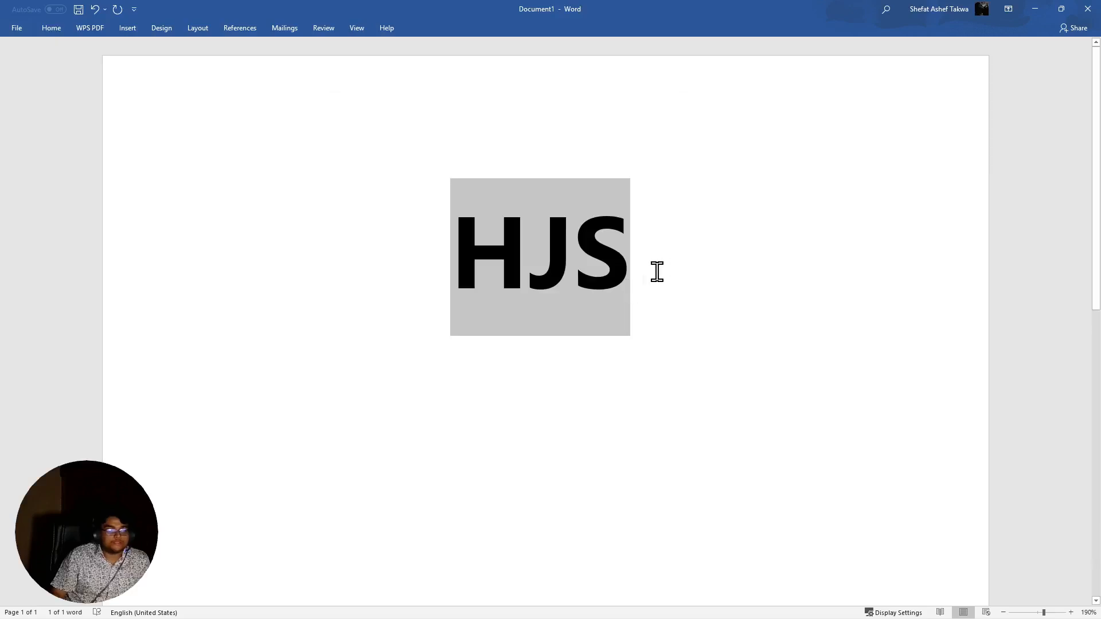
{"action": "left_click_drag", "start_coordinate": [656, 270], "coordinate": [440, 271]}
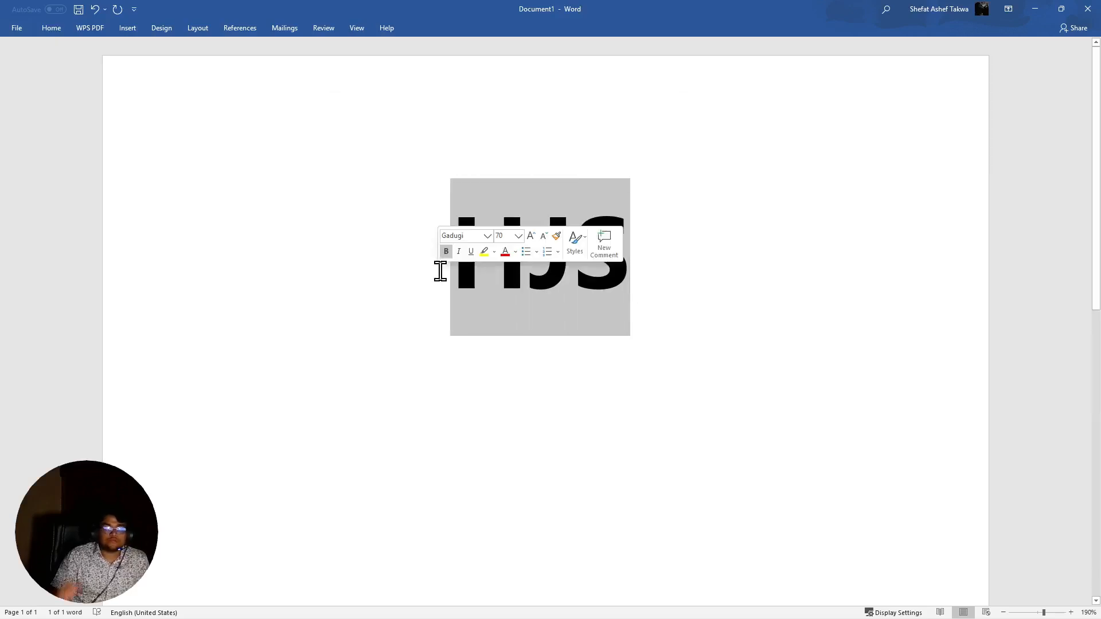
{"action": "left_click", "coordinate": [37, 24]}
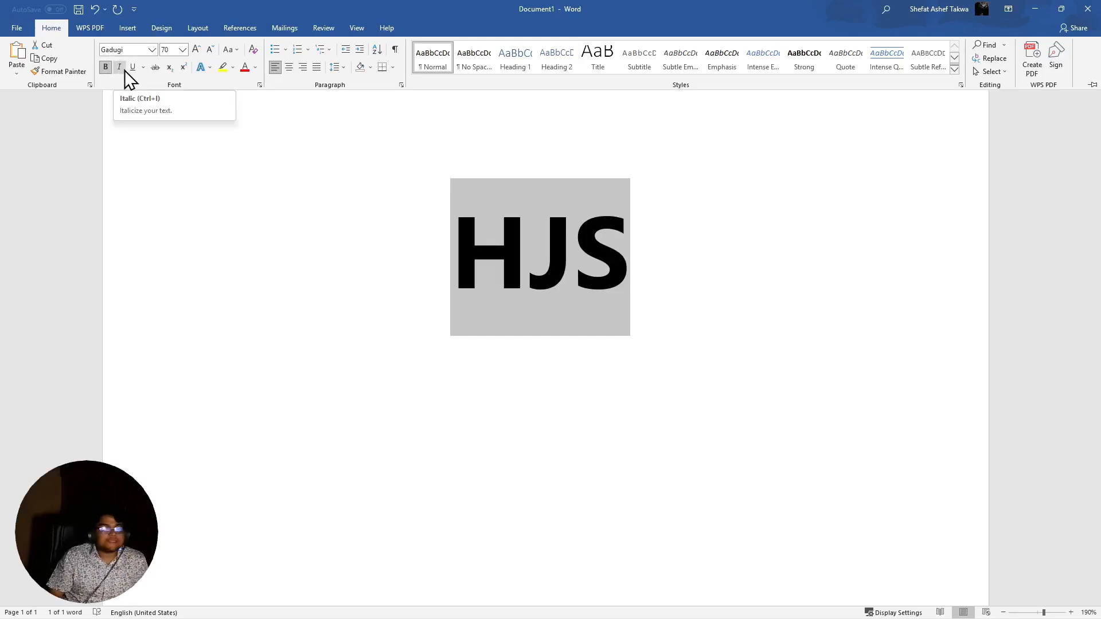
{"action": "left_click", "coordinate": [125, 70]}
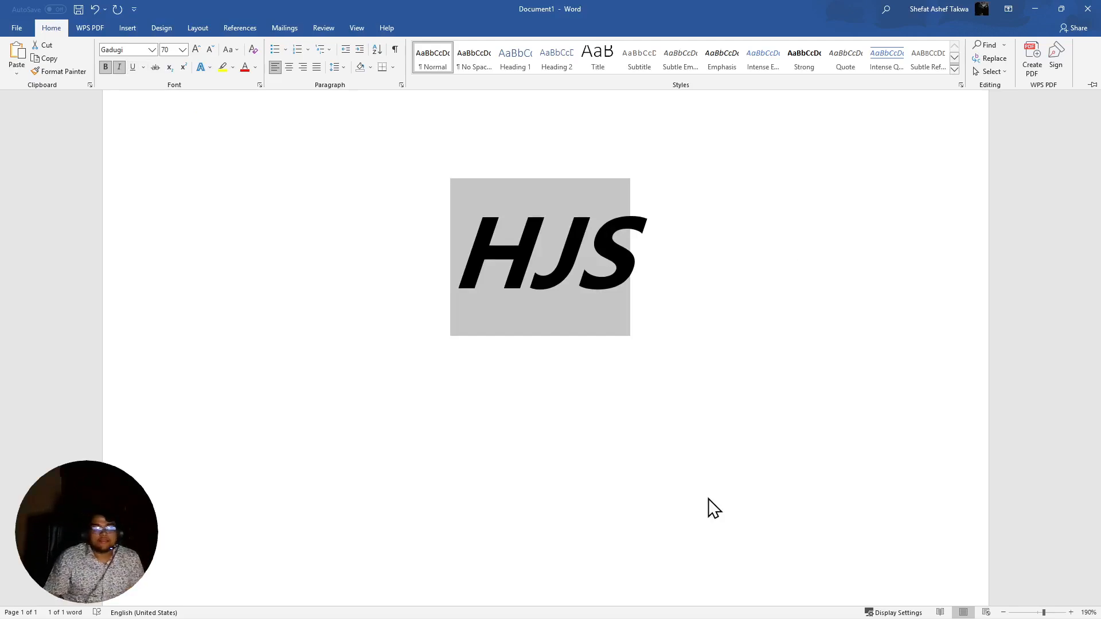
Apply Underline to the selected size-70 bold italic HJS
{"action": "scroll", "coordinate": [401, 440], "scroll_direction": "down", "scroll_amount": 5}
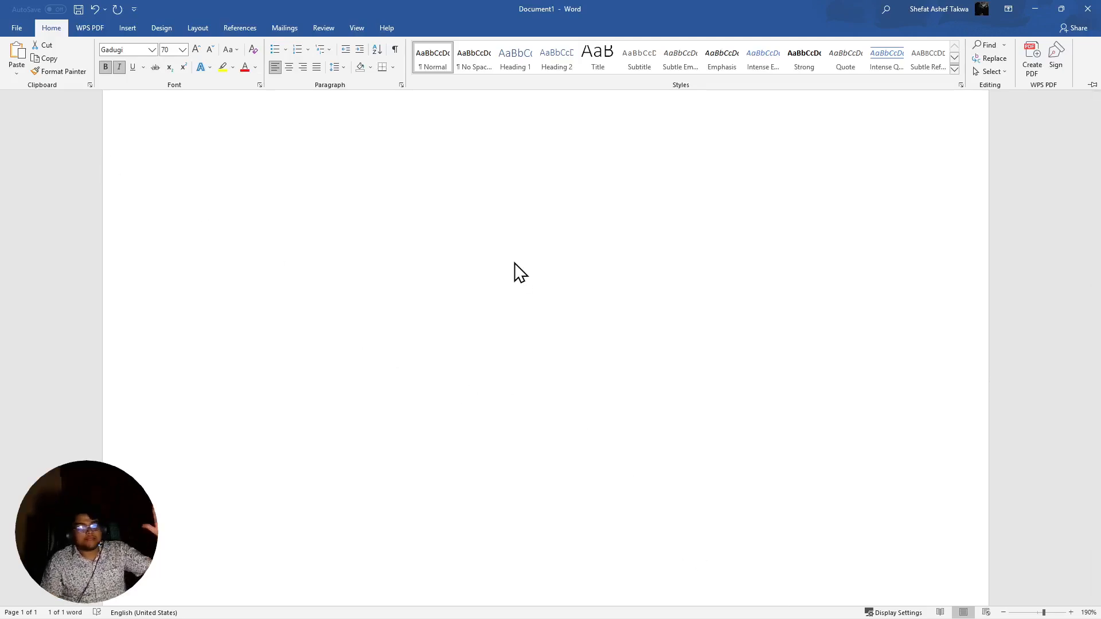
{"action": "scroll", "coordinate": [617, 366], "scroll_direction": "up", "scroll_amount": 5}
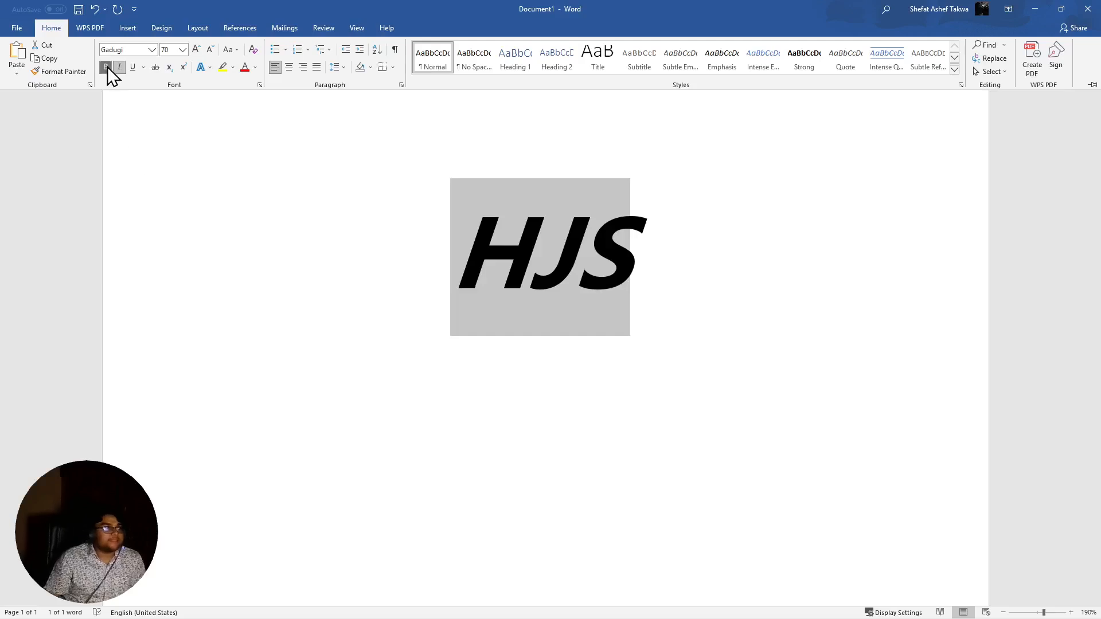
{"action": "left_click", "coordinate": [133, 67]}
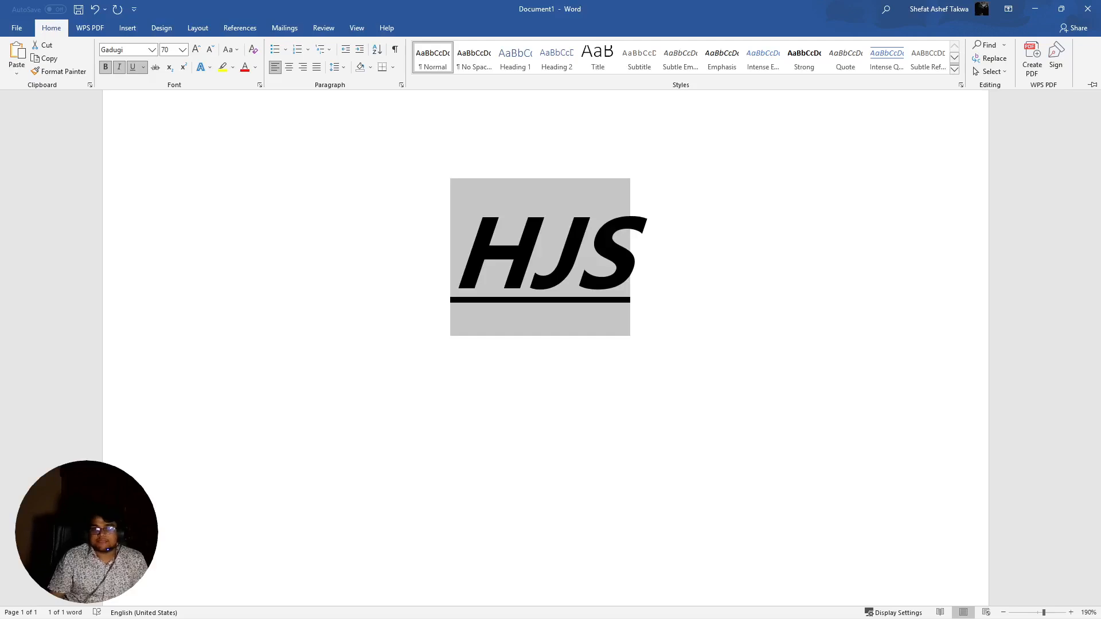
Select the whole HJS line and toggle Underline off and back on
{"action": "key", "text": "ctrl+F1"}
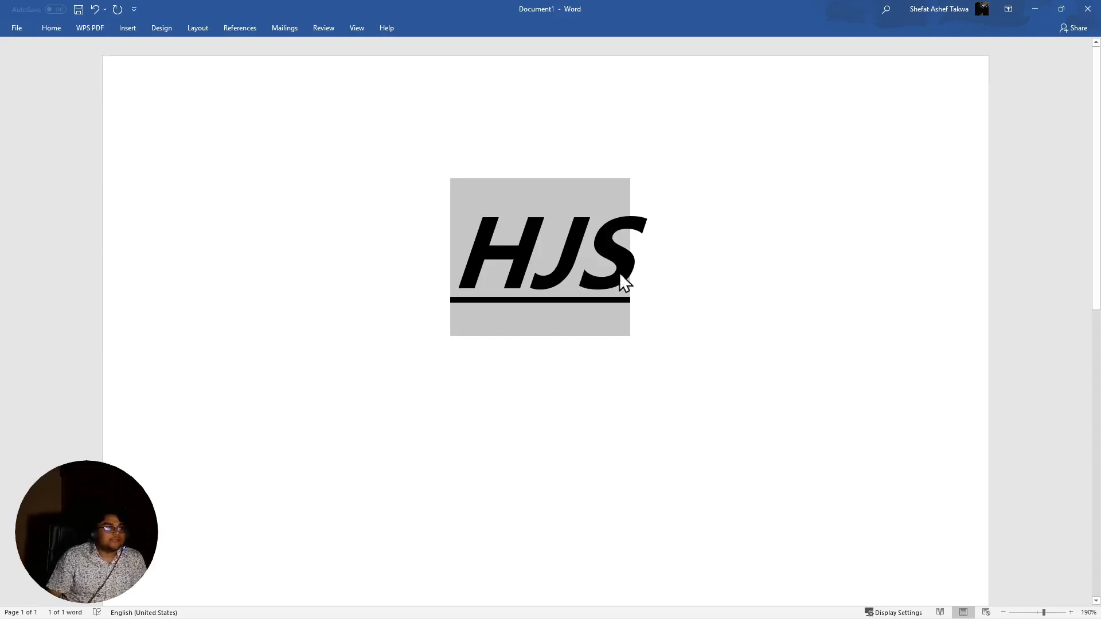
{"action": "left_click", "coordinate": [605, 264]}
{"action": "left_click_drag", "start_coordinate": [646, 295], "coordinate": [361, 226]}
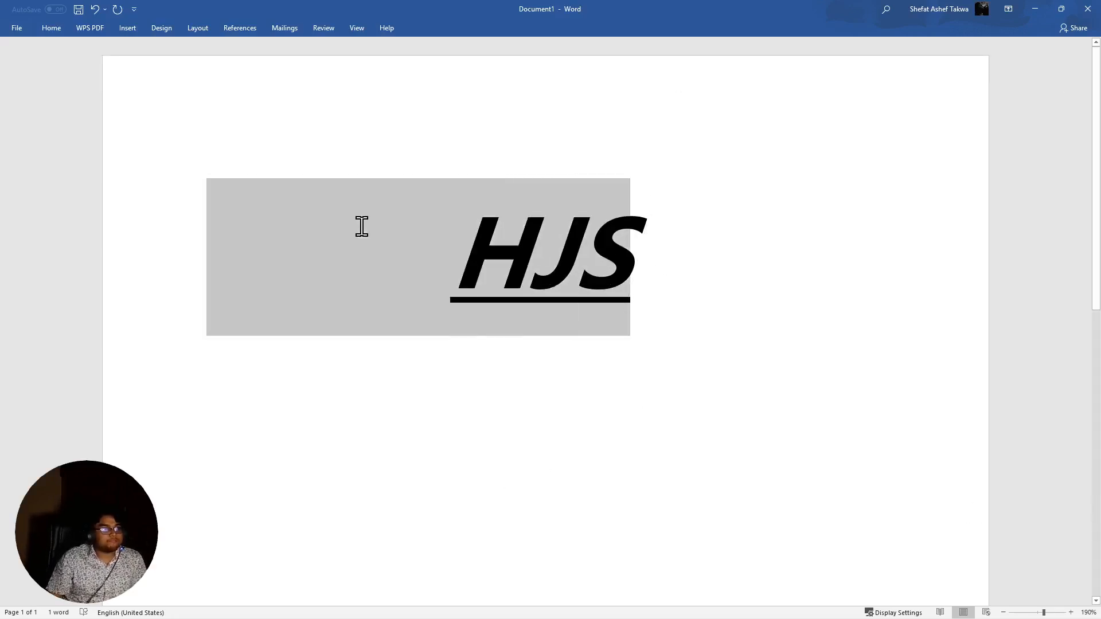
{"action": "left_click", "coordinate": [52, 29]}
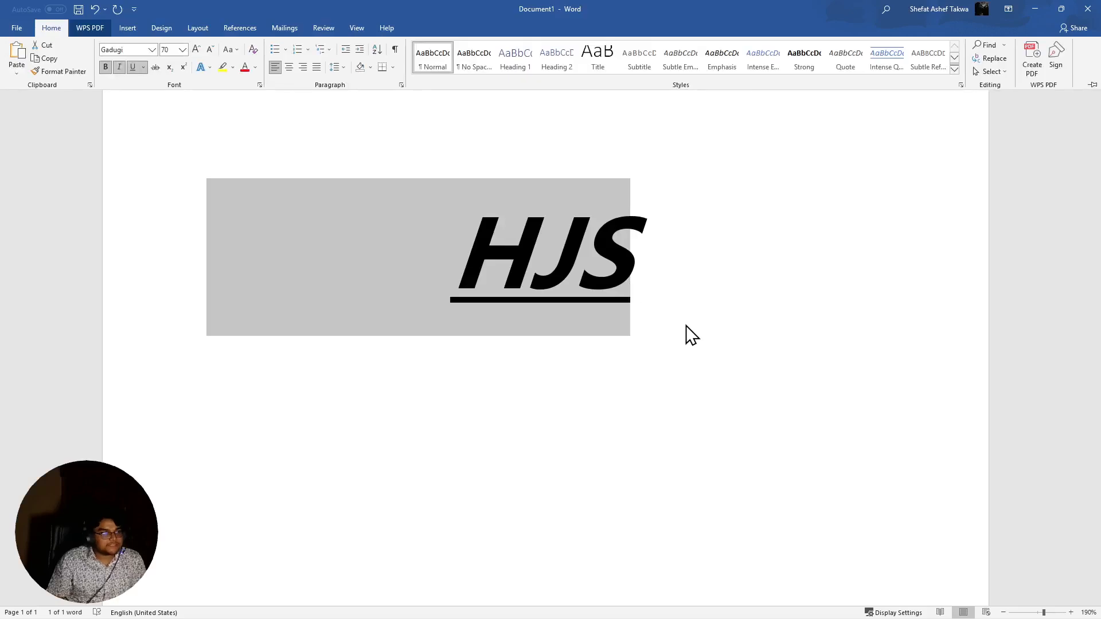
{"action": "left_click", "coordinate": [136, 68]}
{"action": "left_click", "coordinate": [136, 67]}
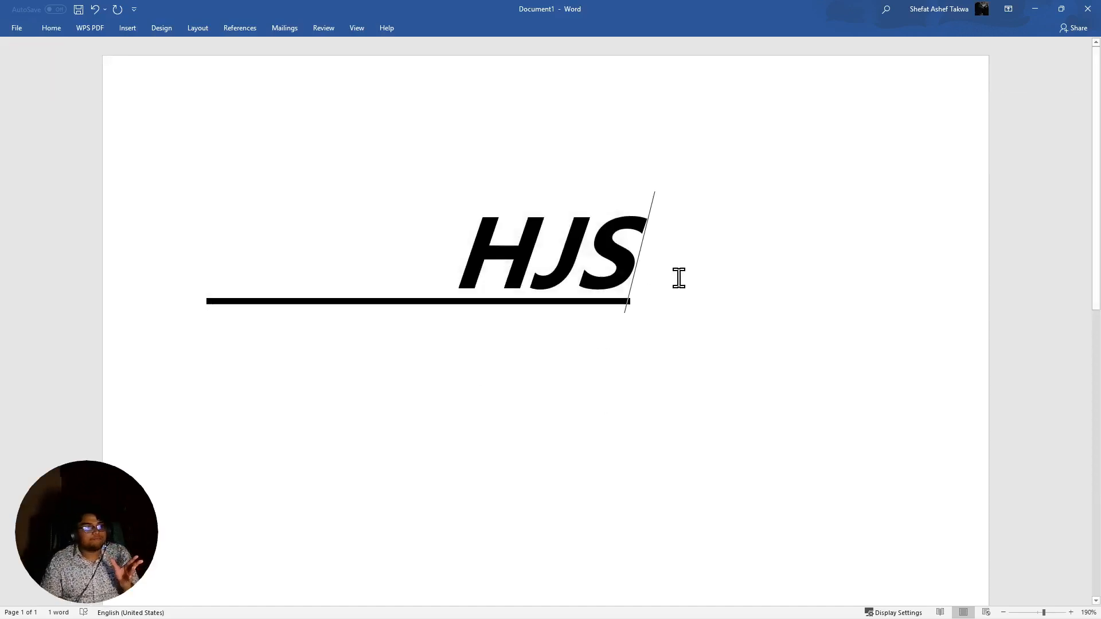
Reselect the line, remove its underline, and select the word HJS
{"action": "left_click_drag", "start_coordinate": [679, 279], "coordinate": [160, 240]}
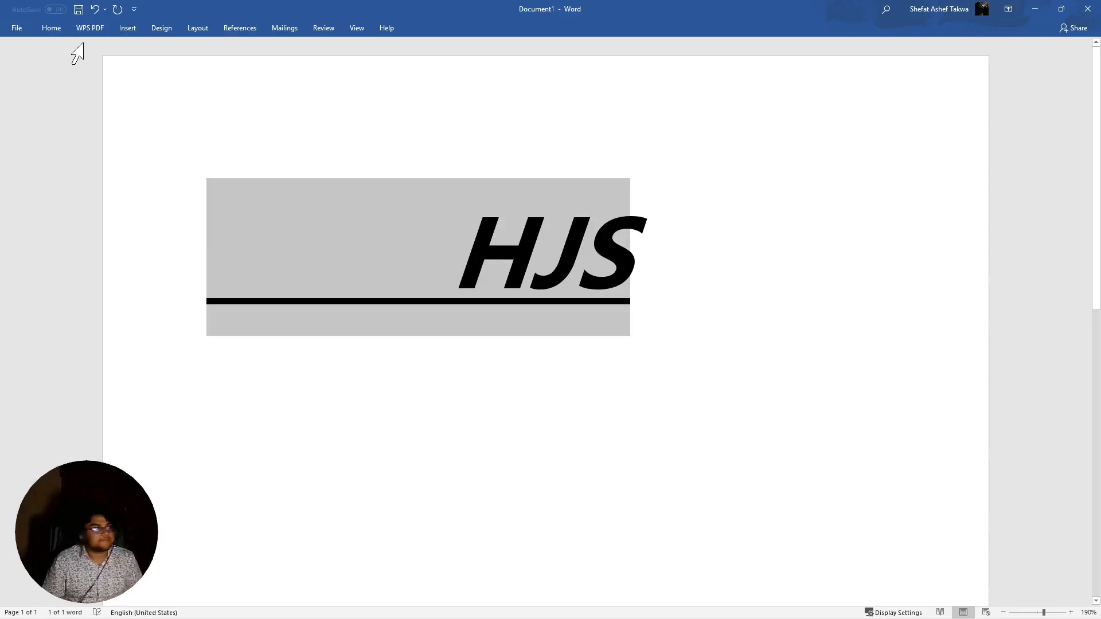
{"action": "left_click", "coordinate": [55, 31]}
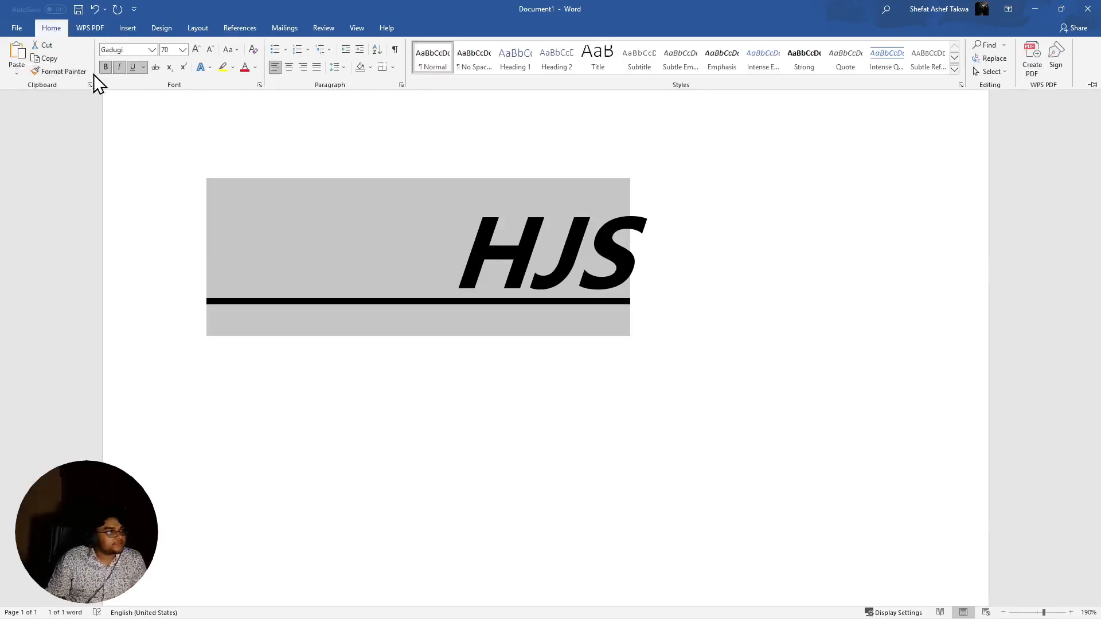
{"action": "left_click", "coordinate": [136, 68]}
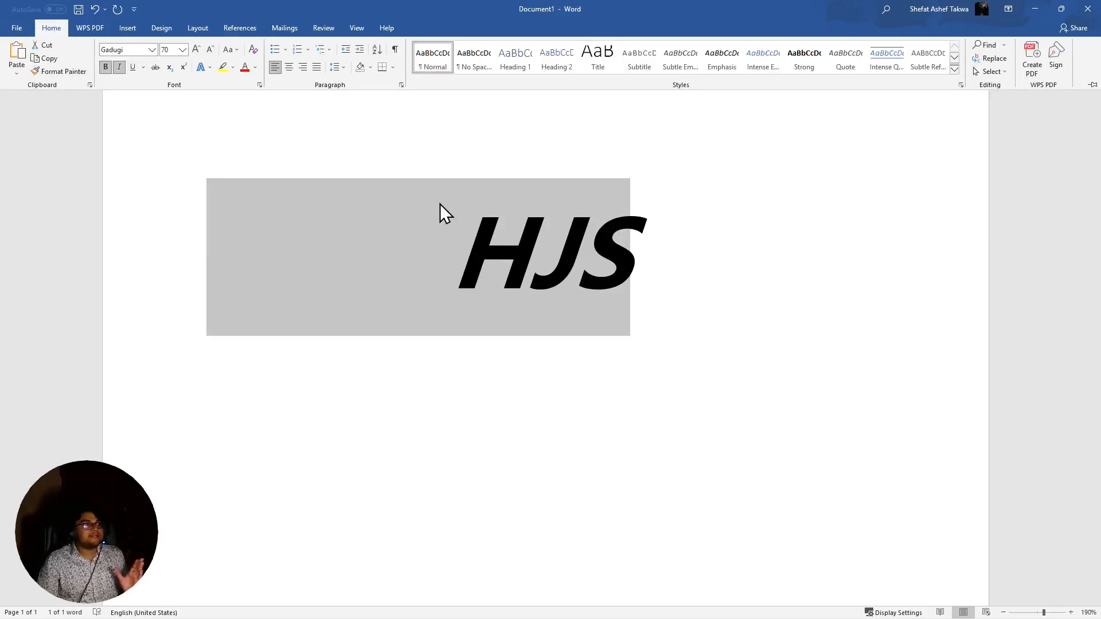
{"action": "left_click", "coordinate": [552, 254]}
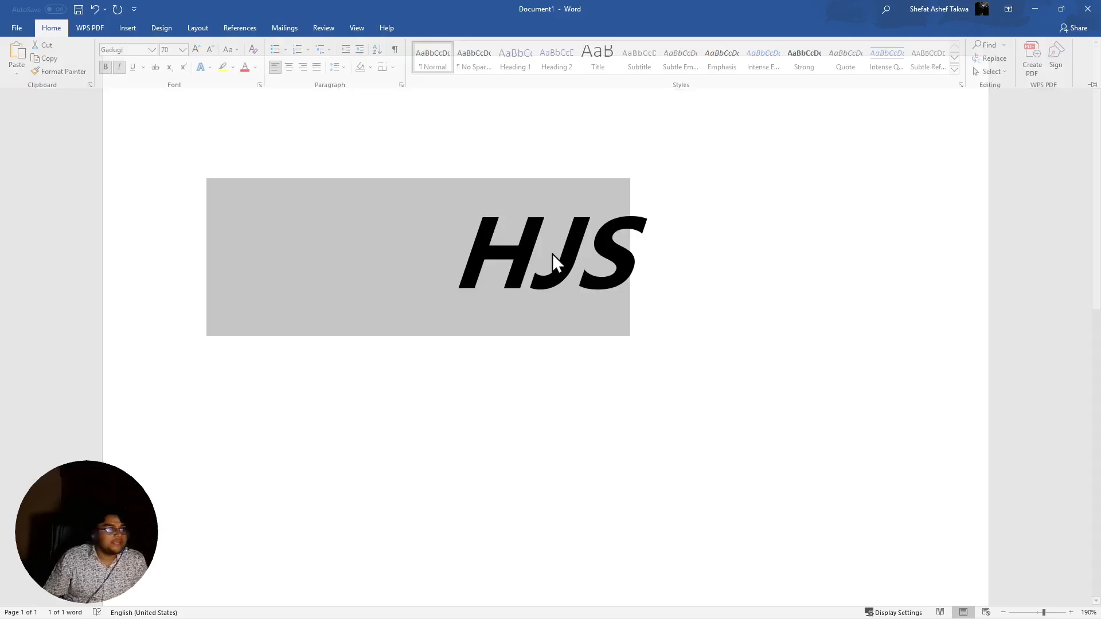
{"action": "left_click_drag", "start_coordinate": [618, 296], "coordinate": [408, 278]}
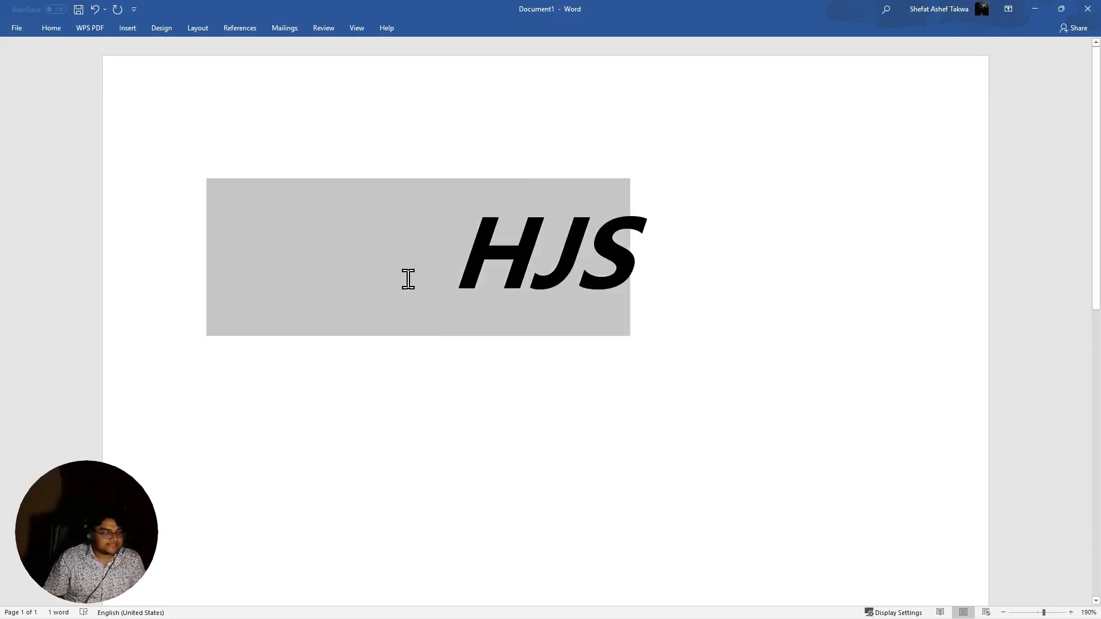
{"action": "left_click", "coordinate": [452, 281]}
{"action": "double_click", "coordinate": [453, 283]}
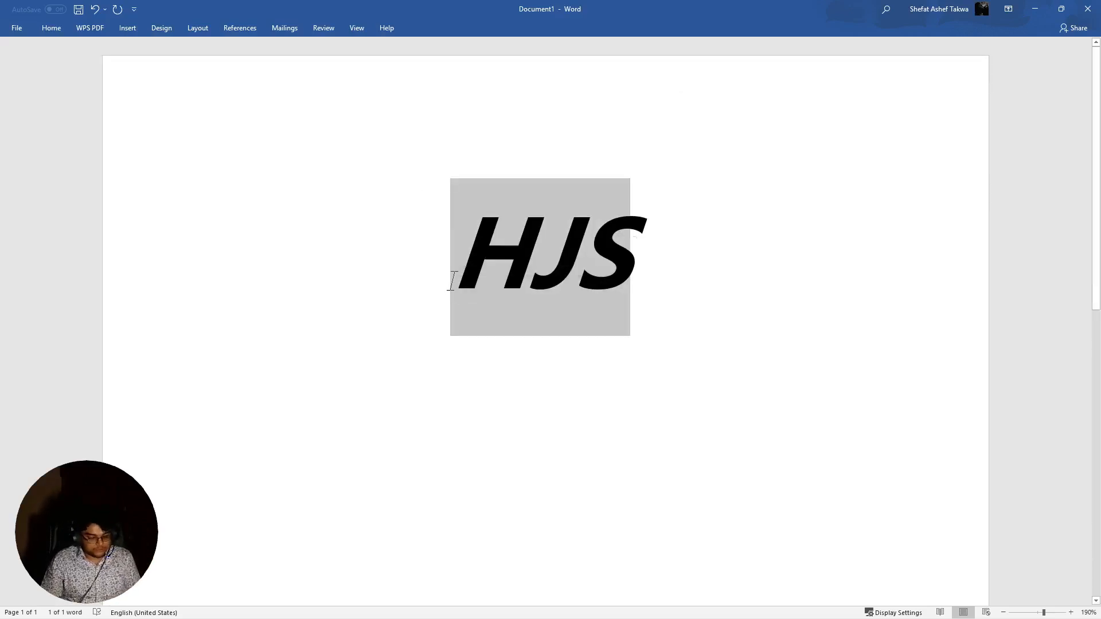
Delete the styled HJS, retype it, and set the new text to font size 70
{"action": "key", "text": "BackSpace"}
{"action": "key", "text": "BackSpace"}
{"action": "key", "text": "BackSpace"}
{"action": "key", "text": "BackSpace"}
{"action": "key", "text": "BackSpace"}
{"action": "key", "text": "BackSpace"}
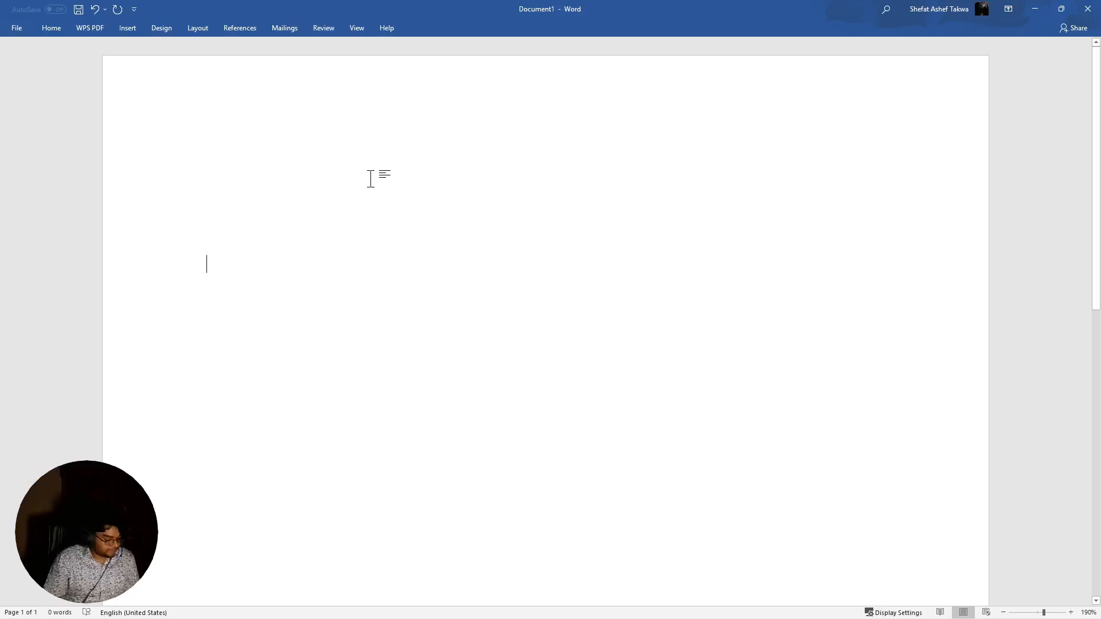
{"action": "type", "text": "HJS"}
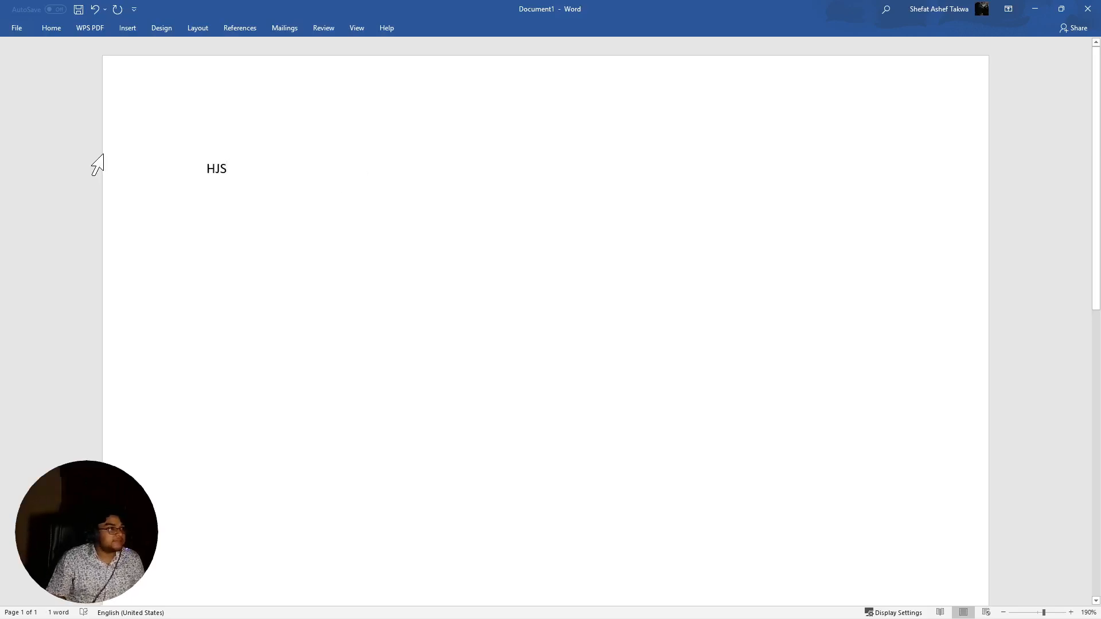
{"action": "left_click", "coordinate": [172, 165]}
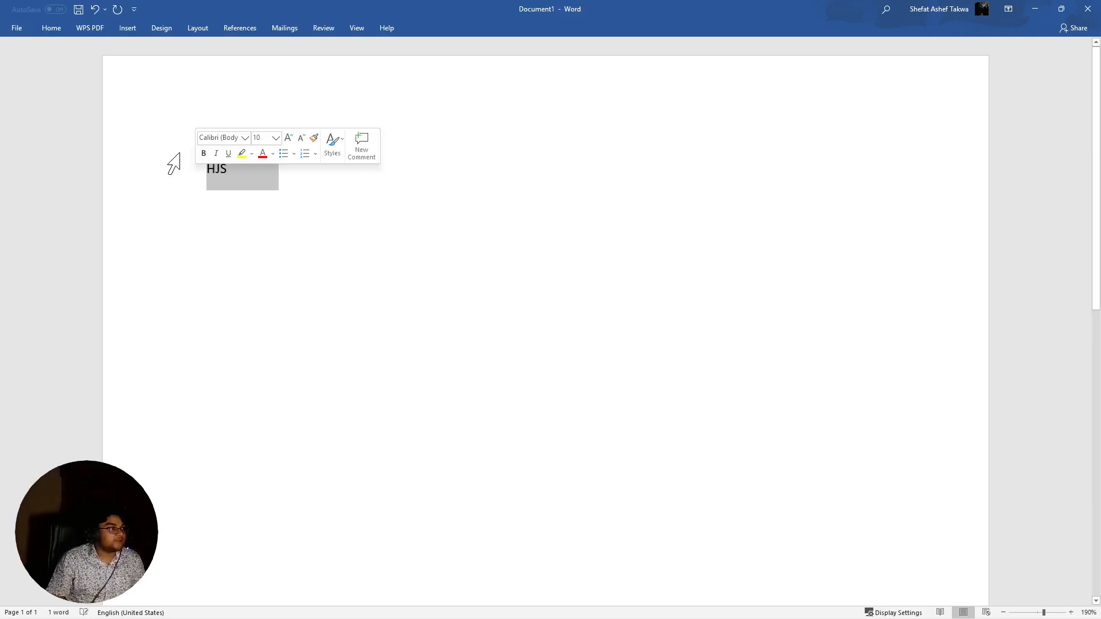
{"action": "left_click", "coordinate": [56, 28]}
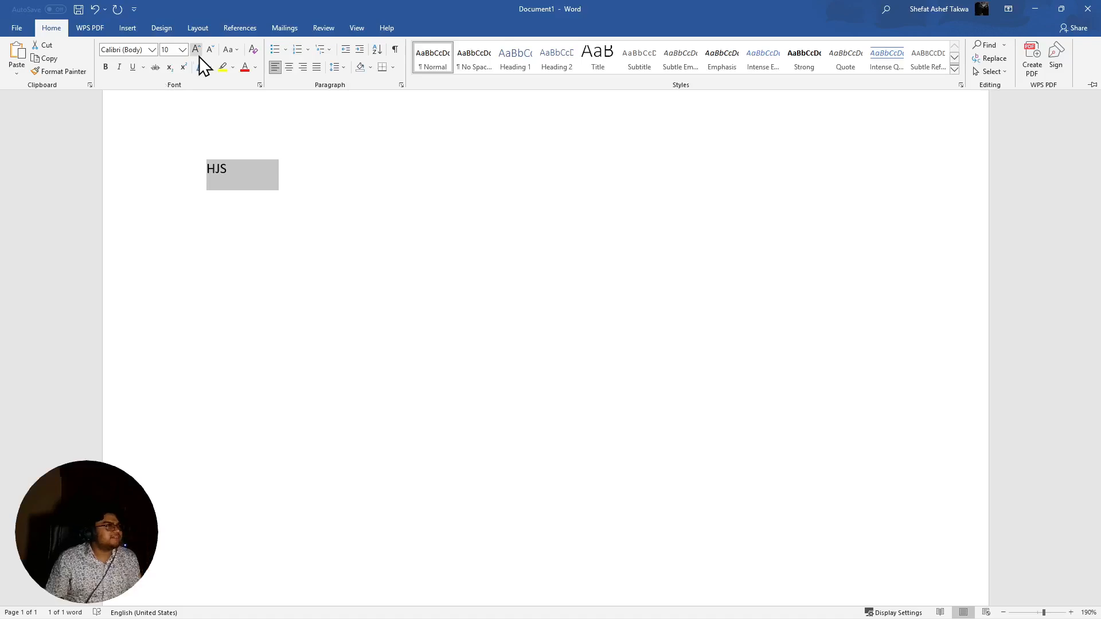
{"action": "left_click", "coordinate": [170, 50]}
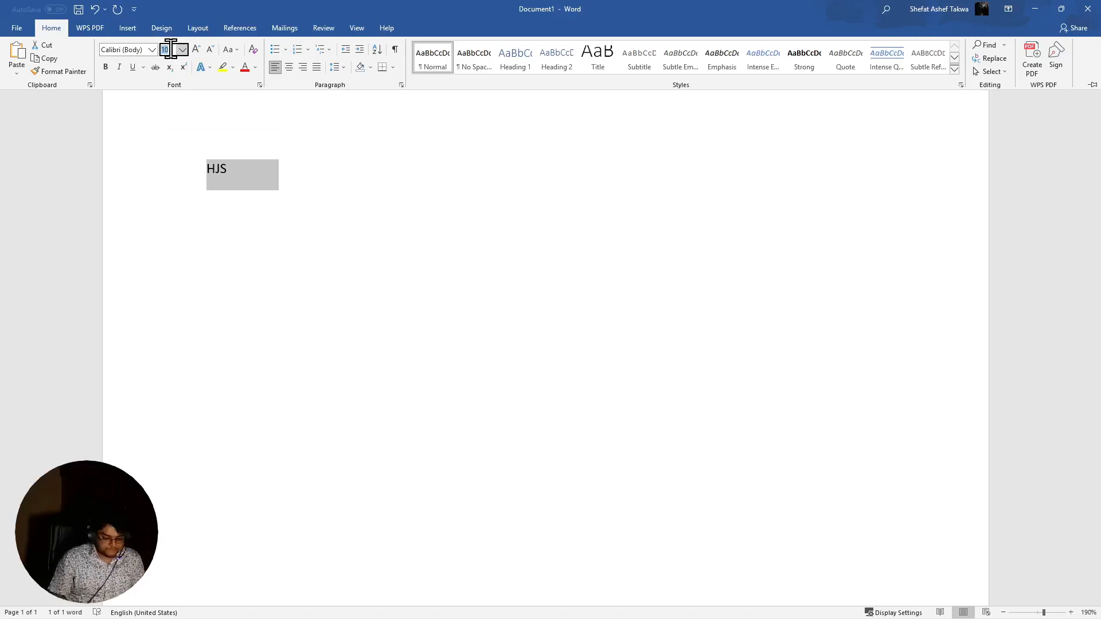
{"action": "type", "text": "70"}
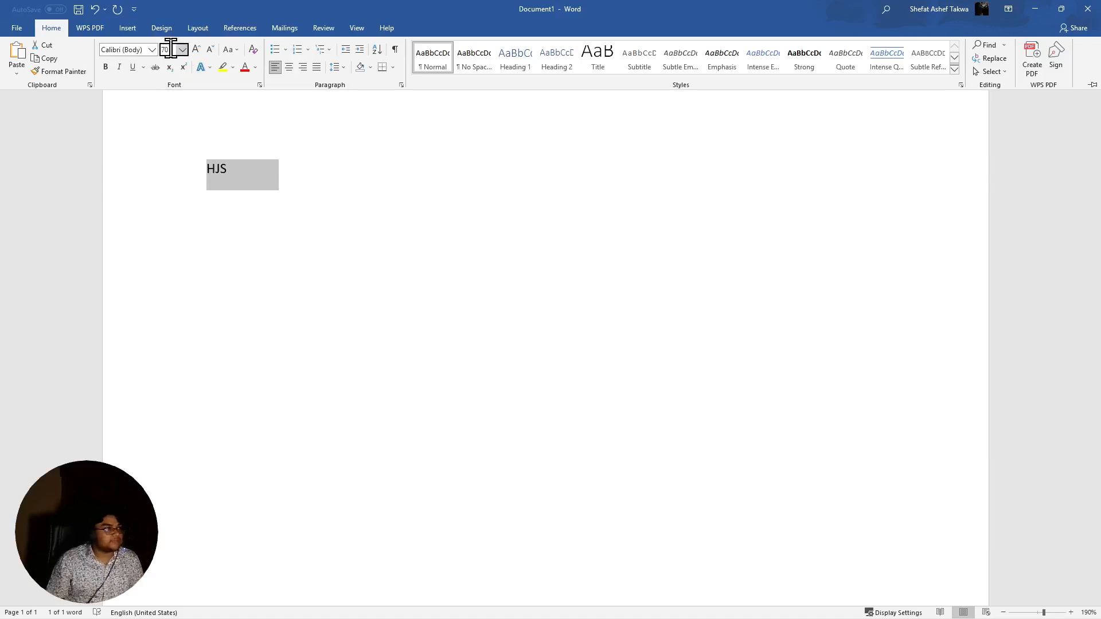
{"action": "key", "text": "Return"}
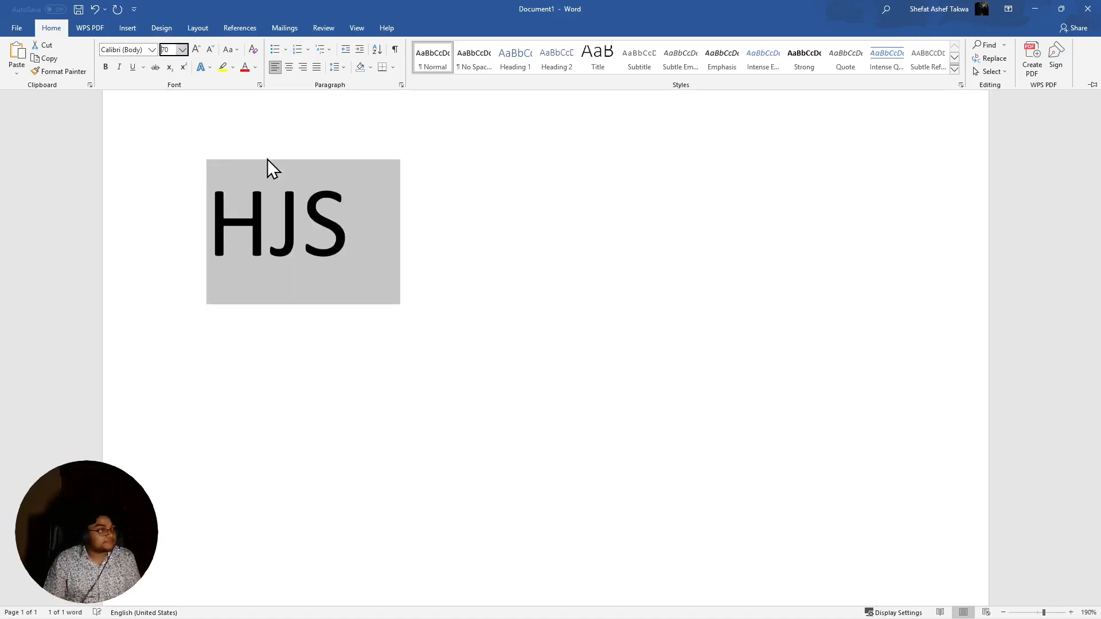
Choose Britannic Bold for HJS, then toggle Bold on and off, ending at regular weight
{"action": "left_click", "coordinate": [114, 50]}
{"action": "left_click", "coordinate": [153, 50]}
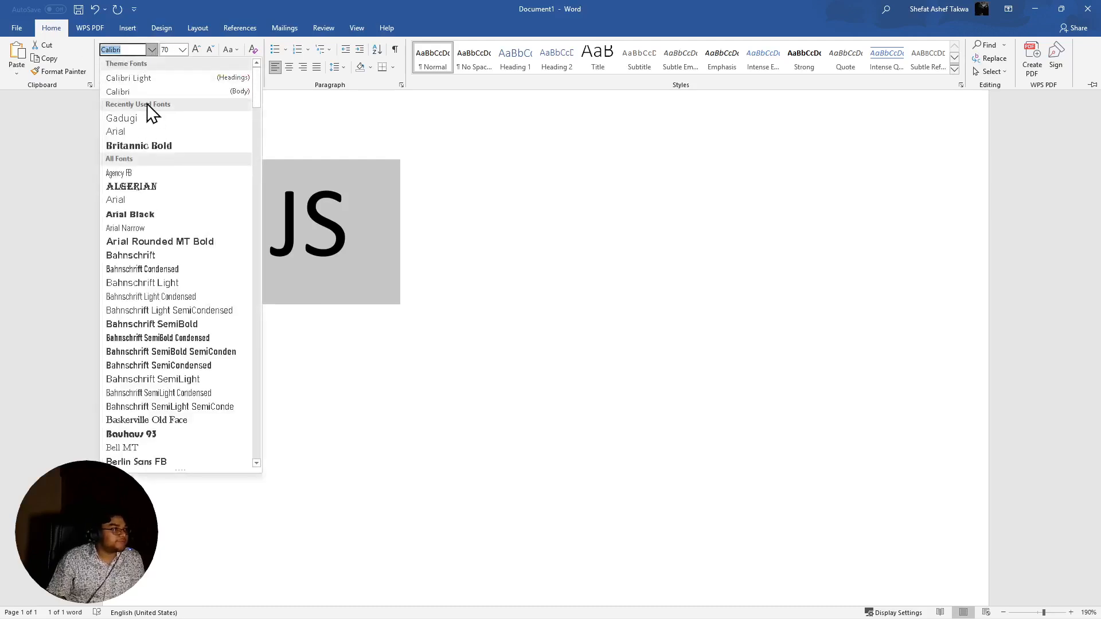
{"action": "left_click", "coordinate": [145, 148]}
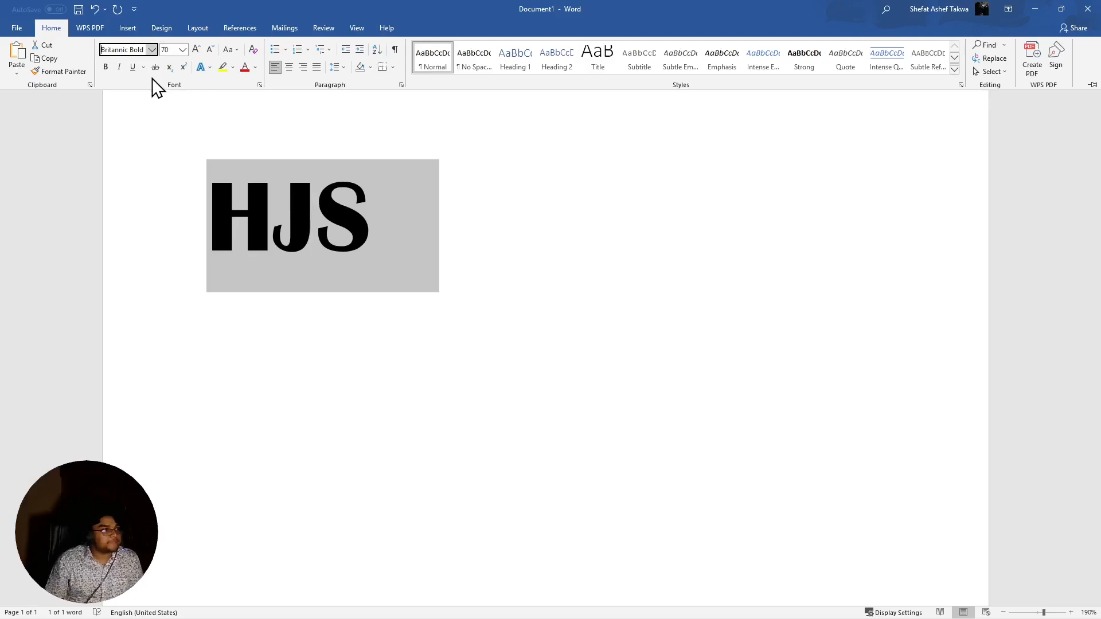
{"action": "left_click", "coordinate": [105, 69]}
{"action": "left_click", "coordinate": [106, 71]}
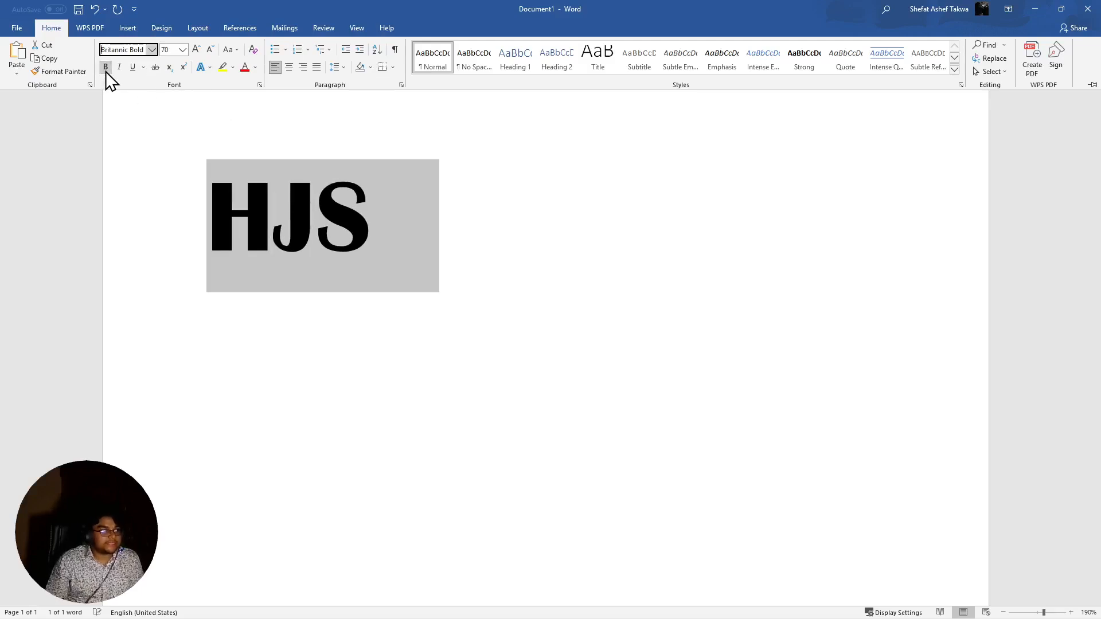
{"action": "left_click", "coordinate": [106, 71]}
{"action": "left_click", "coordinate": [105, 70]}
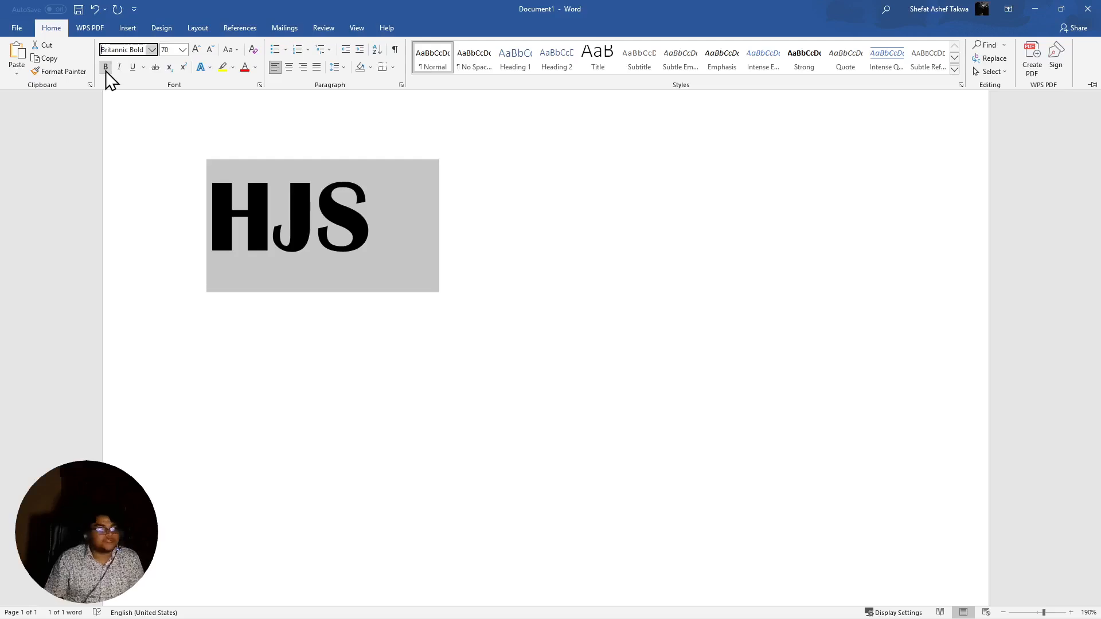
{"action": "left_click", "coordinate": [106, 71]}
{"action": "left_click", "coordinate": [105, 70]}
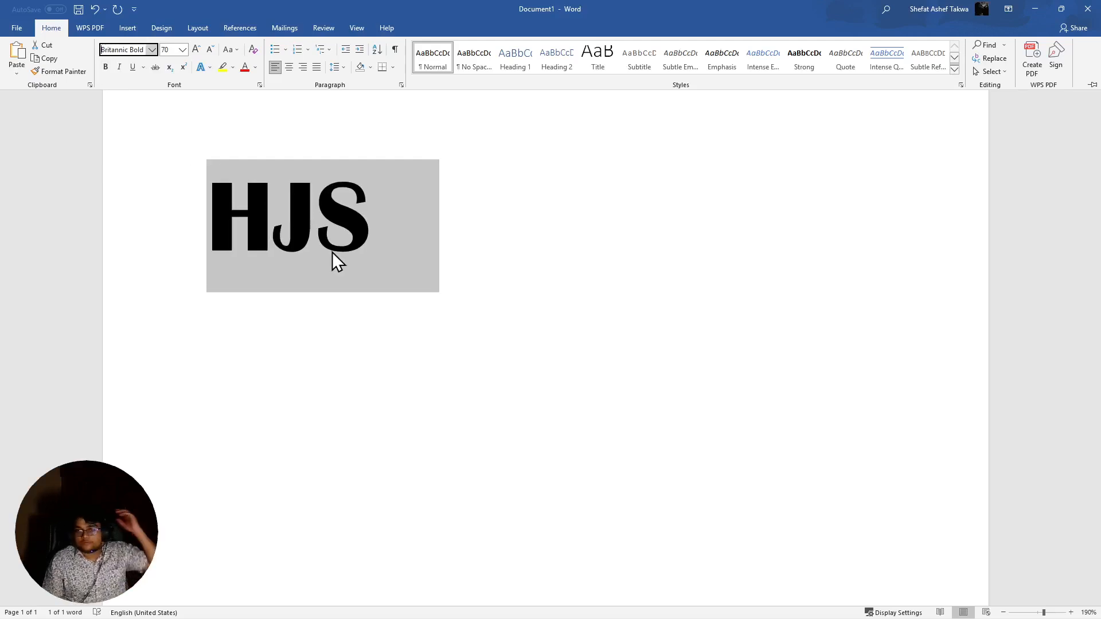
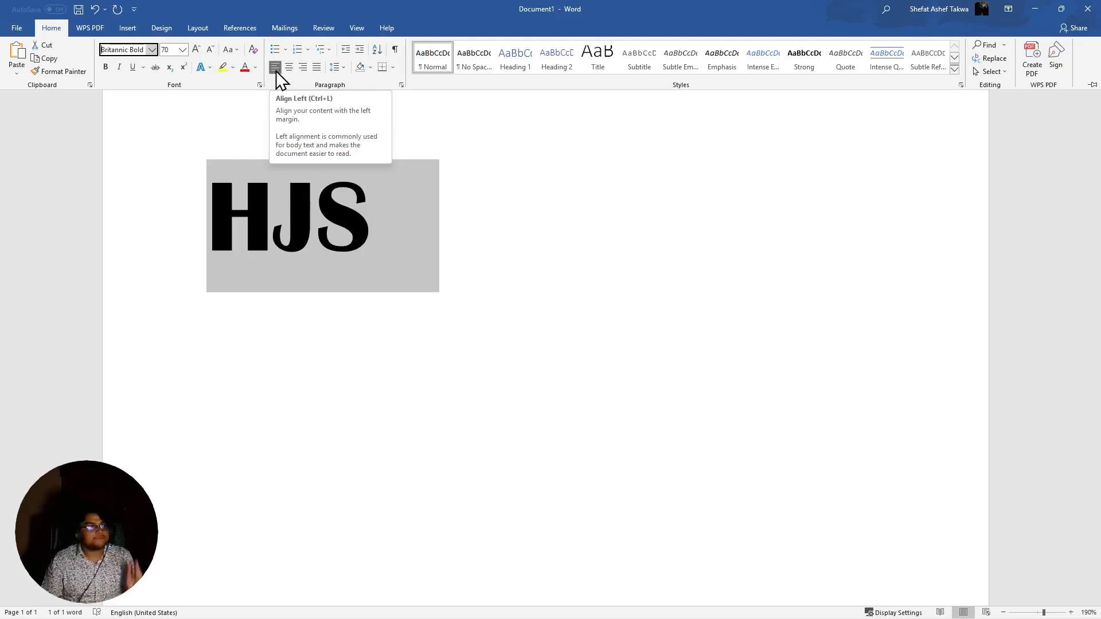
Centre the HJS heading on the page, then reselect HJS
{"action": "left_click", "coordinate": [290, 67]}
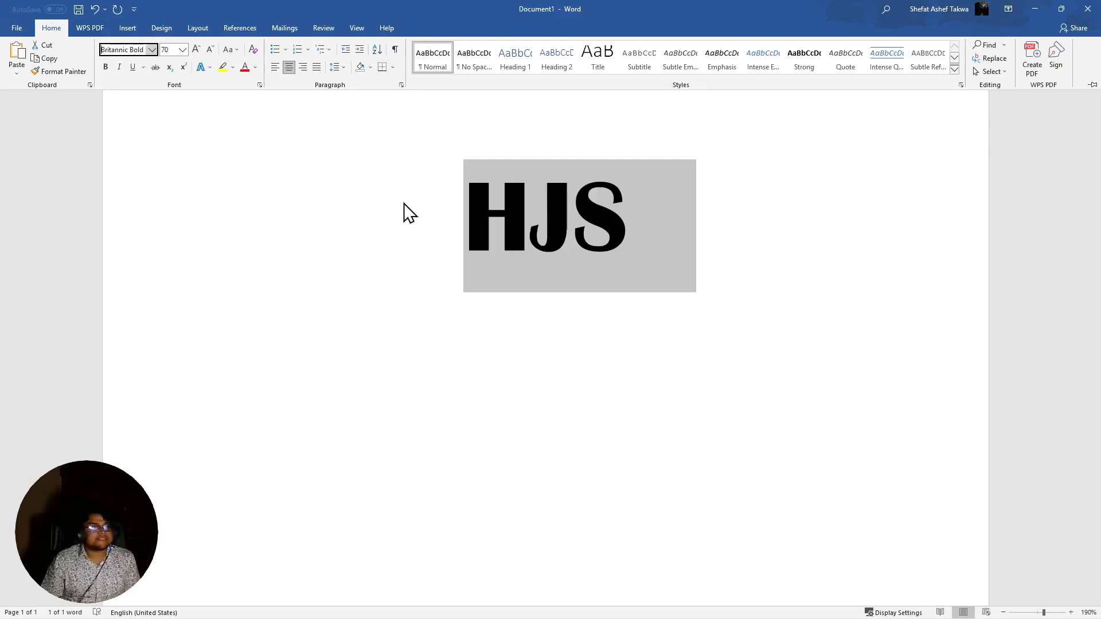
{"action": "key", "text": "ctrl+F1"}
{"action": "left_click", "coordinate": [634, 225]}
{"action": "left_click_drag", "start_coordinate": [633, 225], "coordinate": [428, 225]}
{"action": "left_click", "coordinate": [64, 27]}
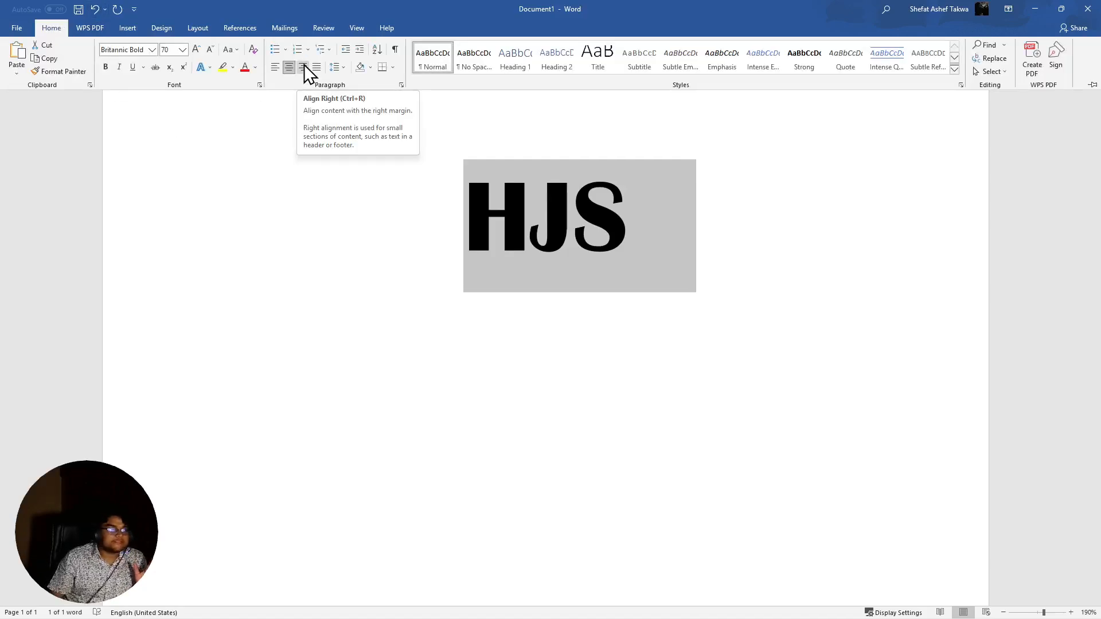
Align HJS to the right margin, then justify it back to the left
{"action": "left_click", "coordinate": [304, 65]}
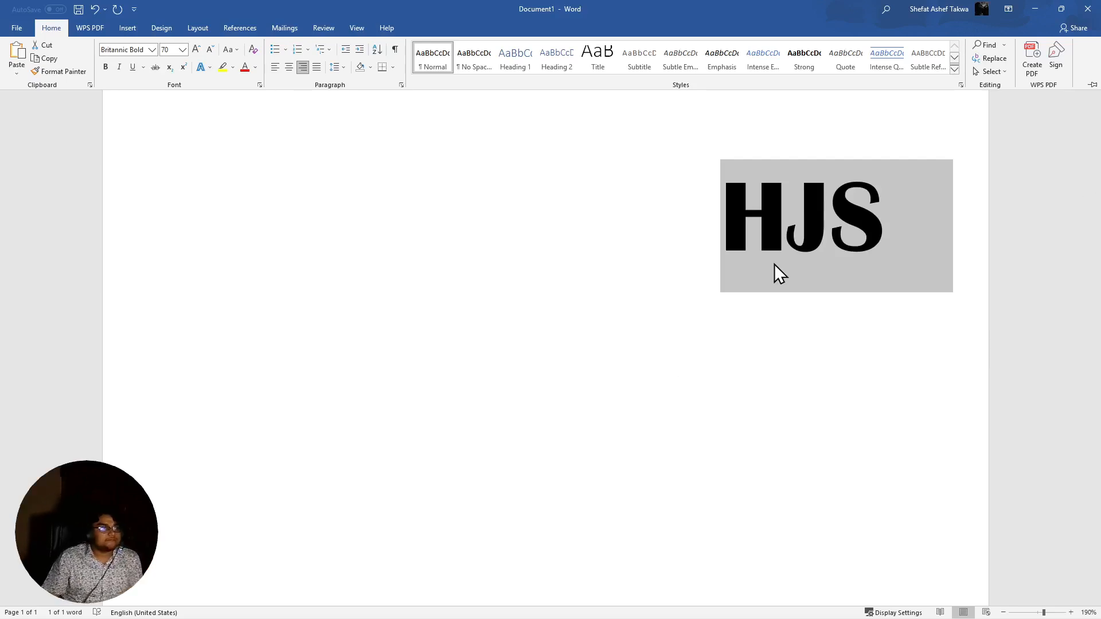
{"action": "left_click", "coordinate": [386, 188]}
{"action": "left_click", "coordinate": [827, 224]}
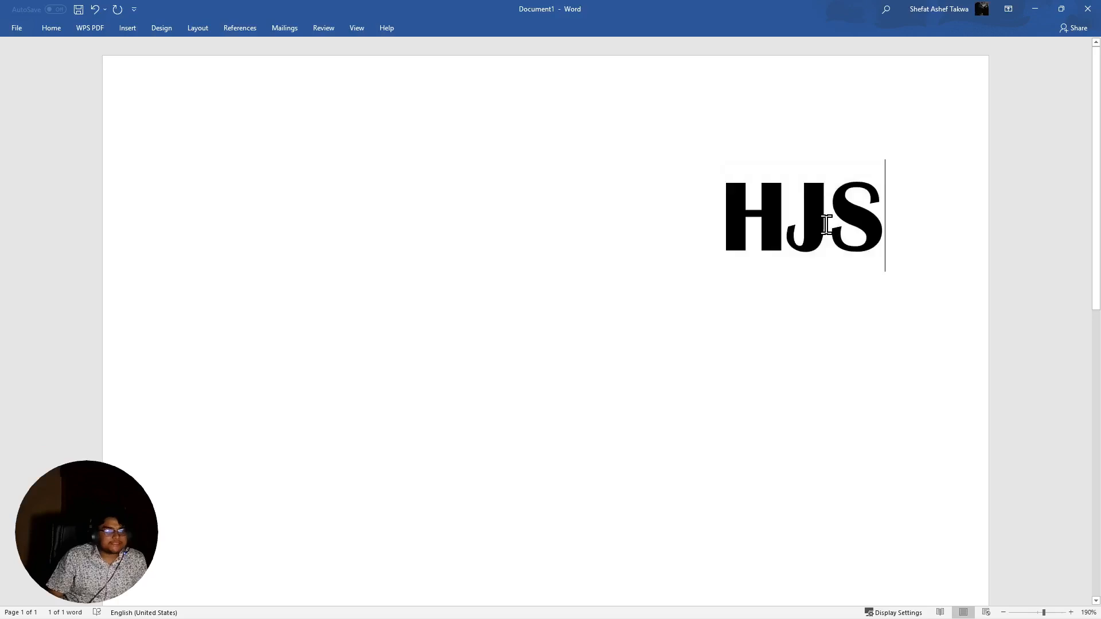
{"action": "left_click", "coordinate": [48, 29]}
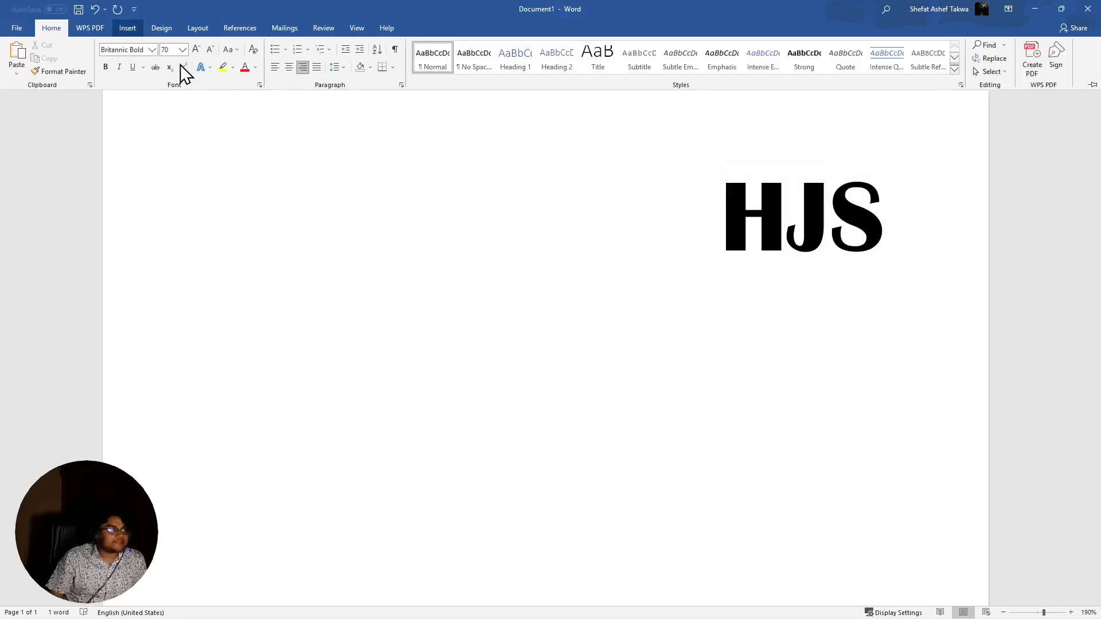
{"action": "left_click", "coordinate": [316, 67]}
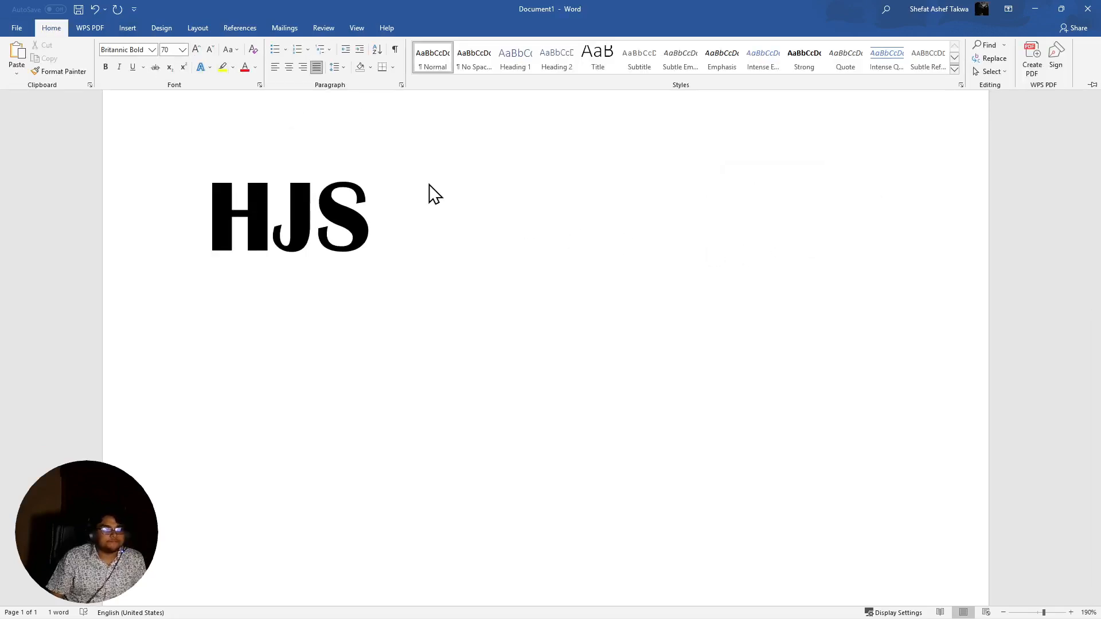
In Edge, glance at the Hulkenstein results, then switch to the Get Into PC Microsoft results
{"action": "mouse_move", "coordinate": [547, 616]}
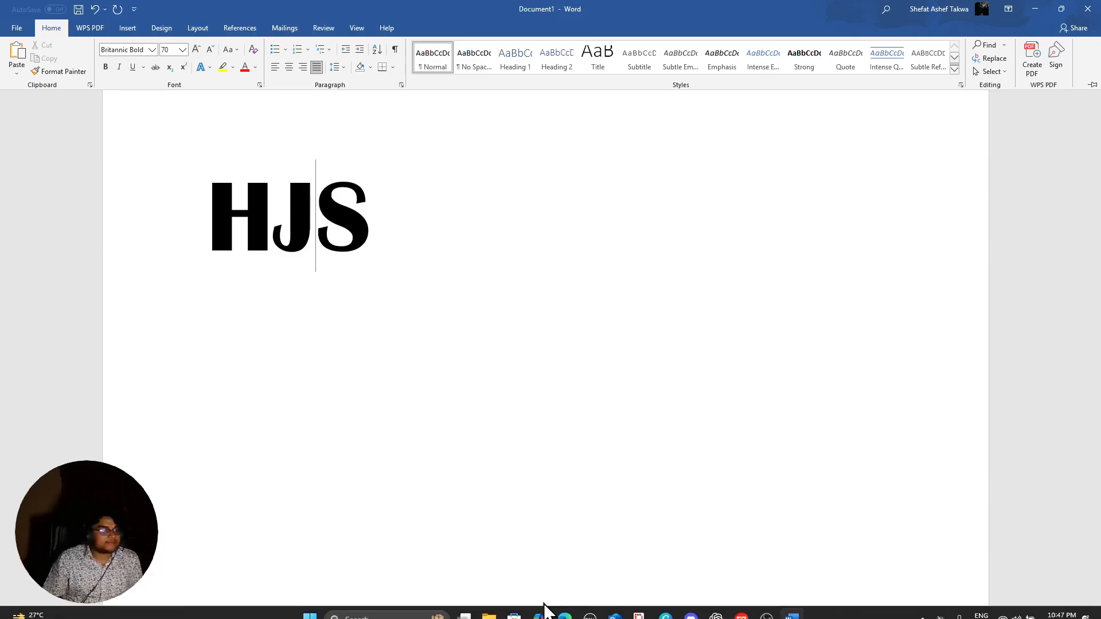
{"action": "left_click", "coordinate": [518, 520]}
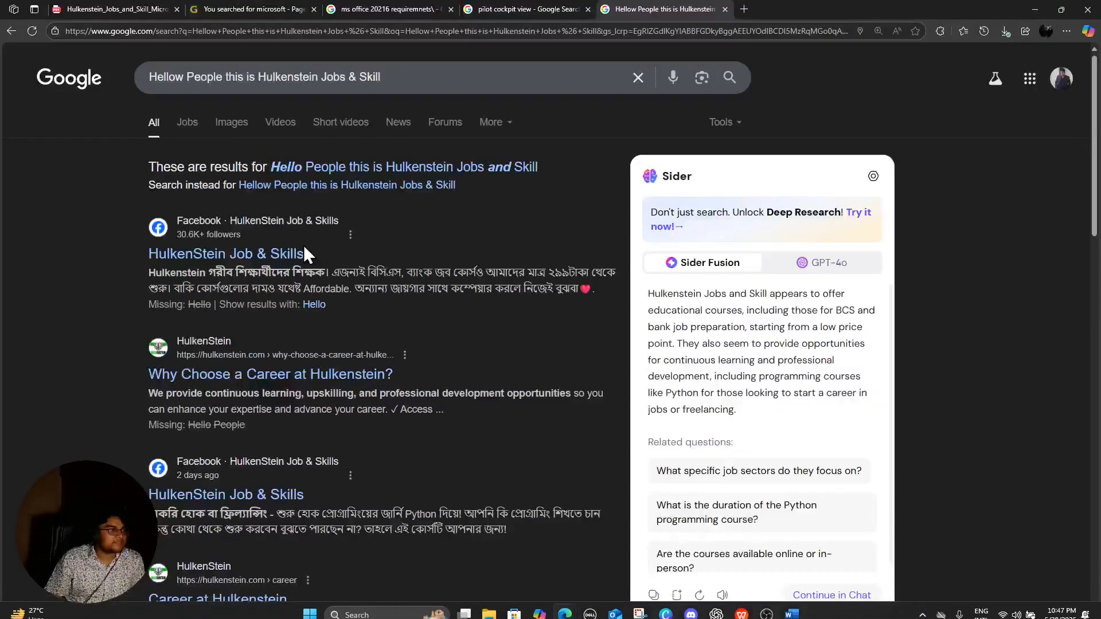
{"action": "scroll", "coordinate": [295, 528], "scroll_direction": "down", "scroll_amount": 20}
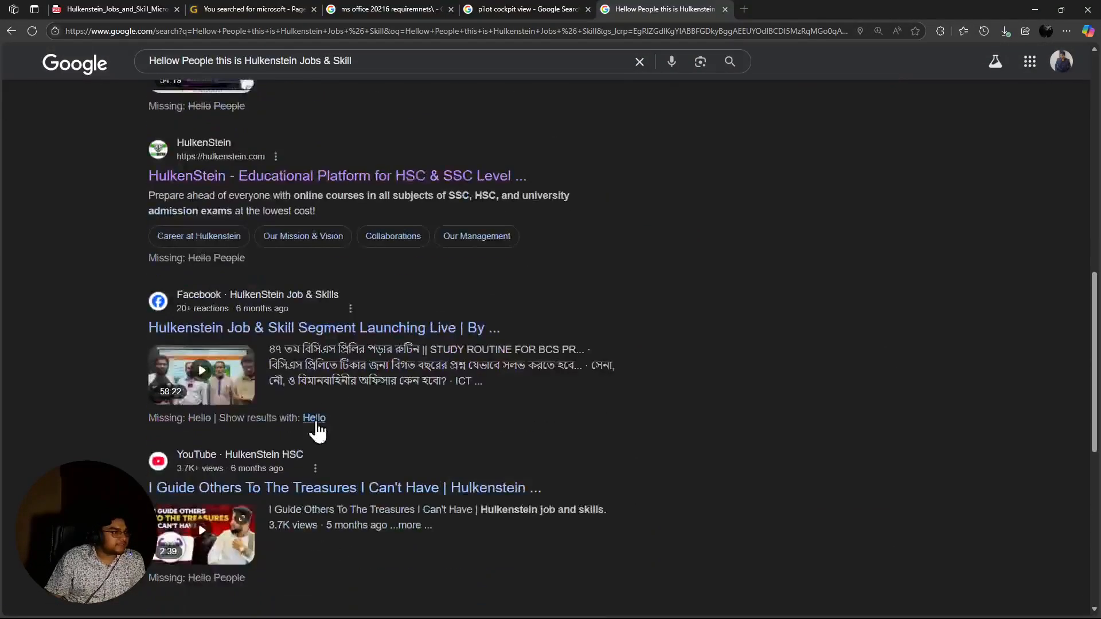
{"action": "scroll", "coordinate": [344, 417], "scroll_direction": "up", "scroll_amount": 20}
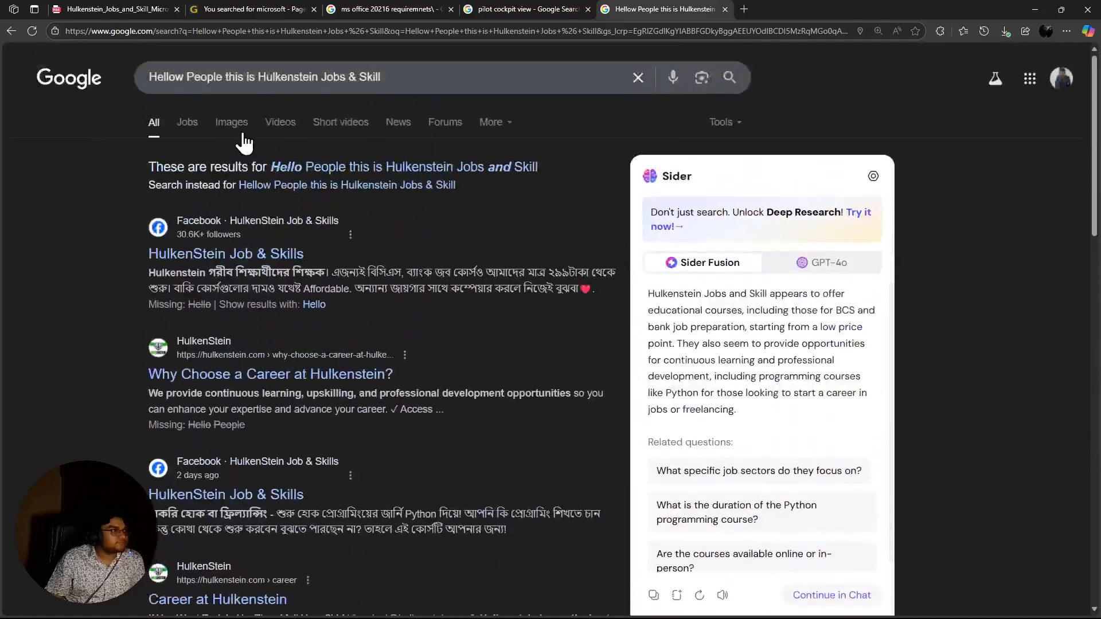
{"action": "left_click", "coordinate": [235, 8]}
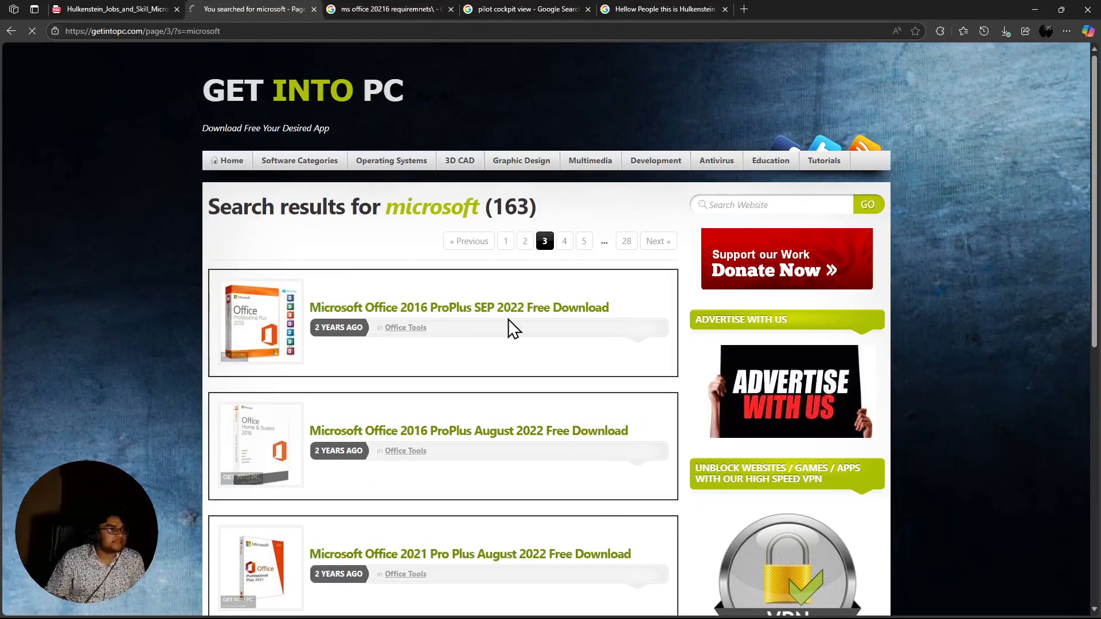
Open and browse the Microsoft Office 2016 ProPlus SEP 2022 download page, then go to the pilot cockpit view search
{"action": "left_click", "coordinate": [508, 315]}
{"action": "scroll", "coordinate": [442, 396], "scroll_direction": "down", "scroll_amount": 2}
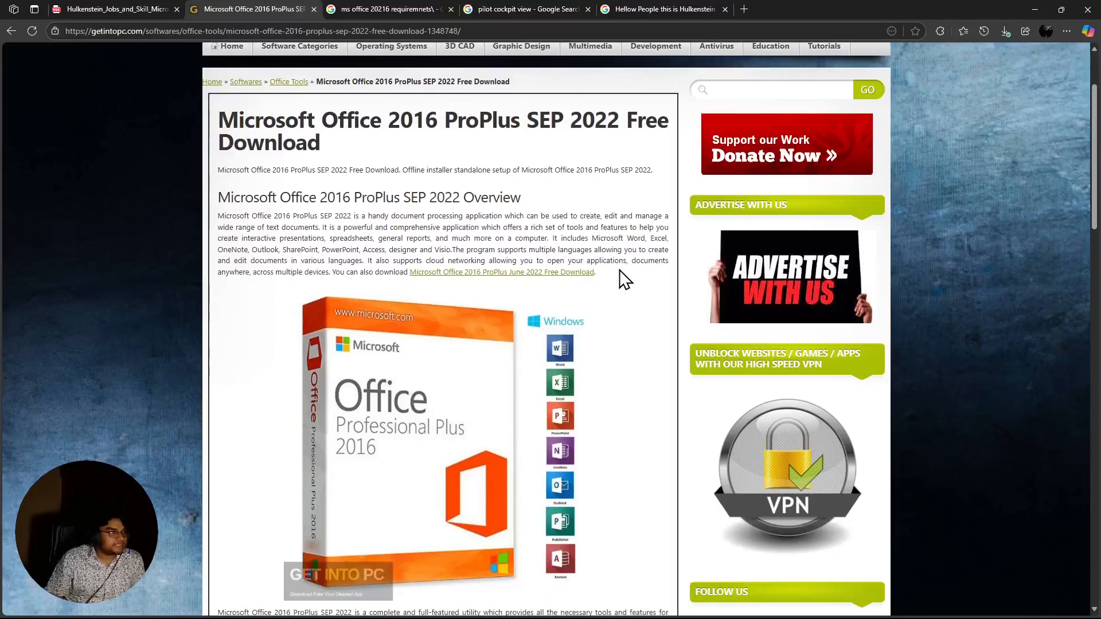
{"action": "scroll", "coordinate": [606, 285], "scroll_direction": "down", "scroll_amount": 8}
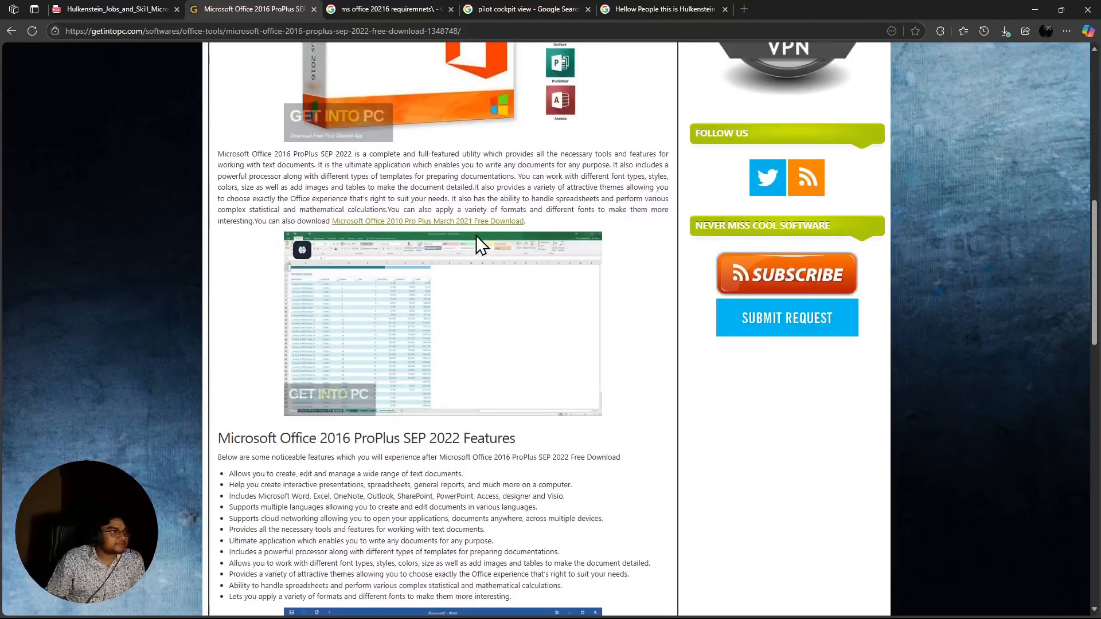
{"action": "scroll", "coordinate": [472, 381], "scroll_direction": "down", "scroll_amount": 2}
{"action": "scroll", "coordinate": [526, 452], "scroll_direction": "down", "scroll_amount": 5}
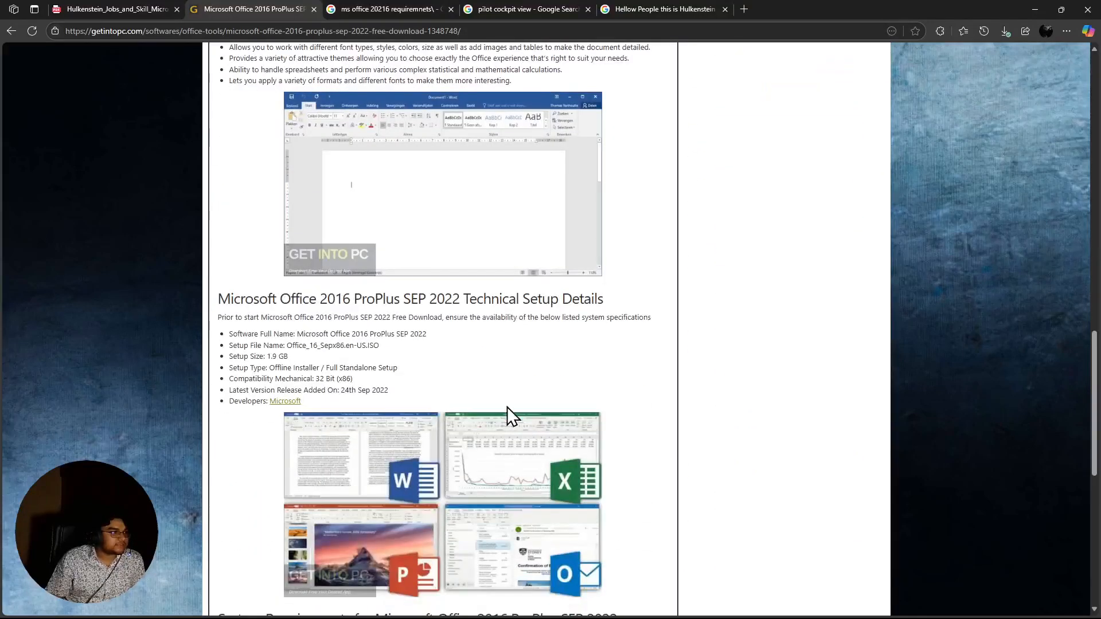
{"action": "scroll", "coordinate": [506, 405], "scroll_direction": "up", "scroll_amount": 5}
{"action": "scroll", "coordinate": [456, 336], "scroll_direction": "up", "scroll_amount": 5}
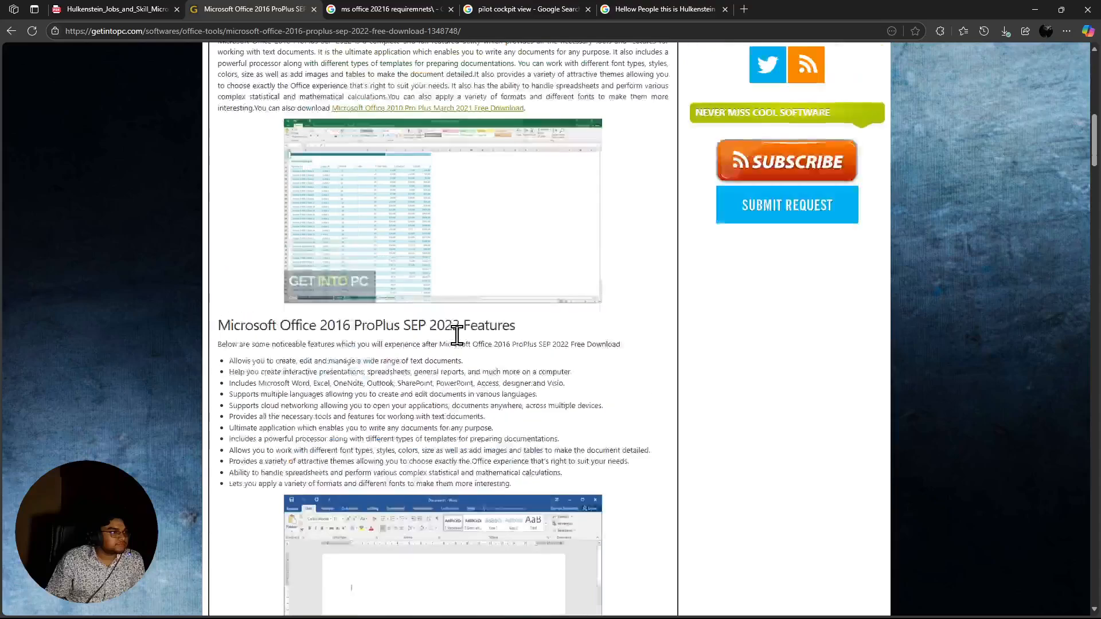
{"action": "scroll", "coordinate": [464, 344], "scroll_direction": "up", "scroll_amount": 8}
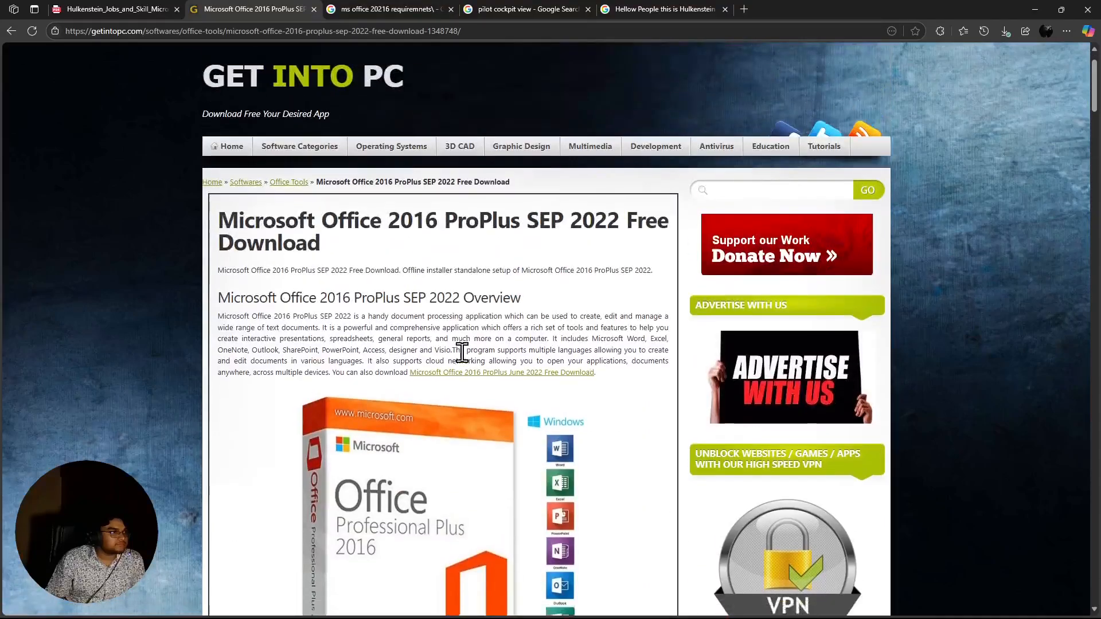
{"action": "scroll", "coordinate": [453, 361], "scroll_direction": "down", "scroll_amount": 15}
{"action": "scroll", "coordinate": [439, 367], "scroll_direction": "down", "scroll_amount": 20}
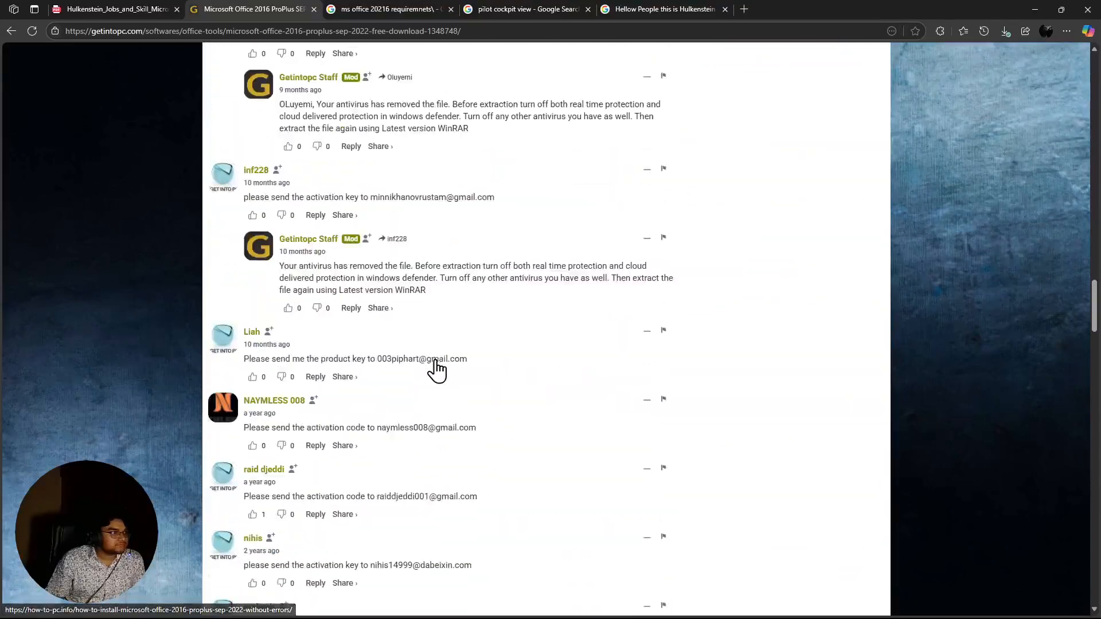
{"action": "scroll", "coordinate": [436, 370], "scroll_direction": "up", "scroll_amount": 20}
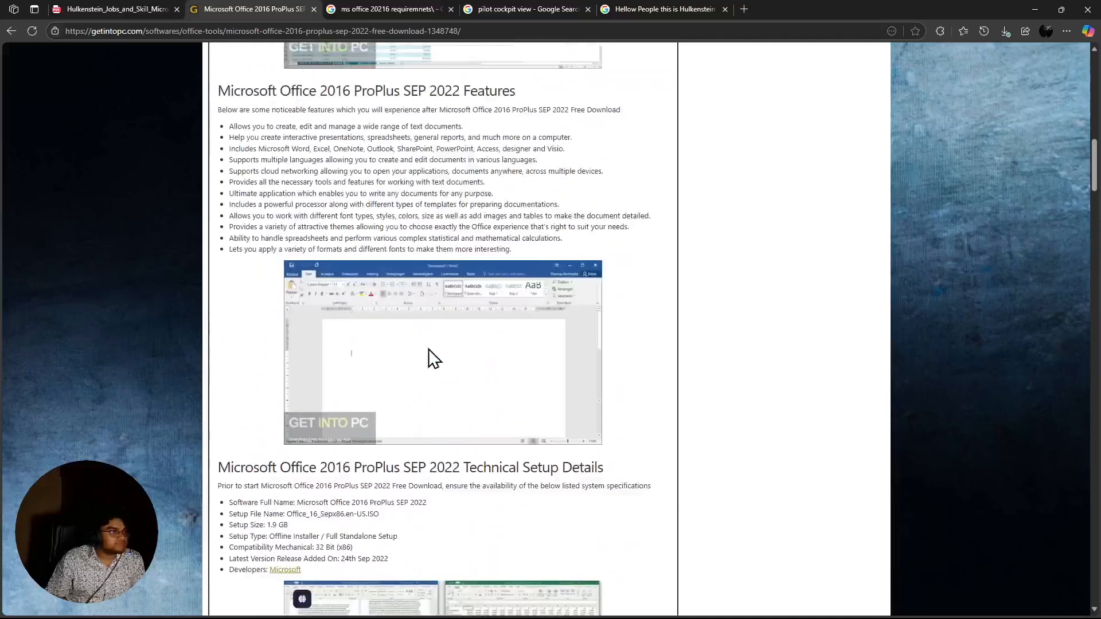
{"action": "left_click", "coordinate": [490, 3]}
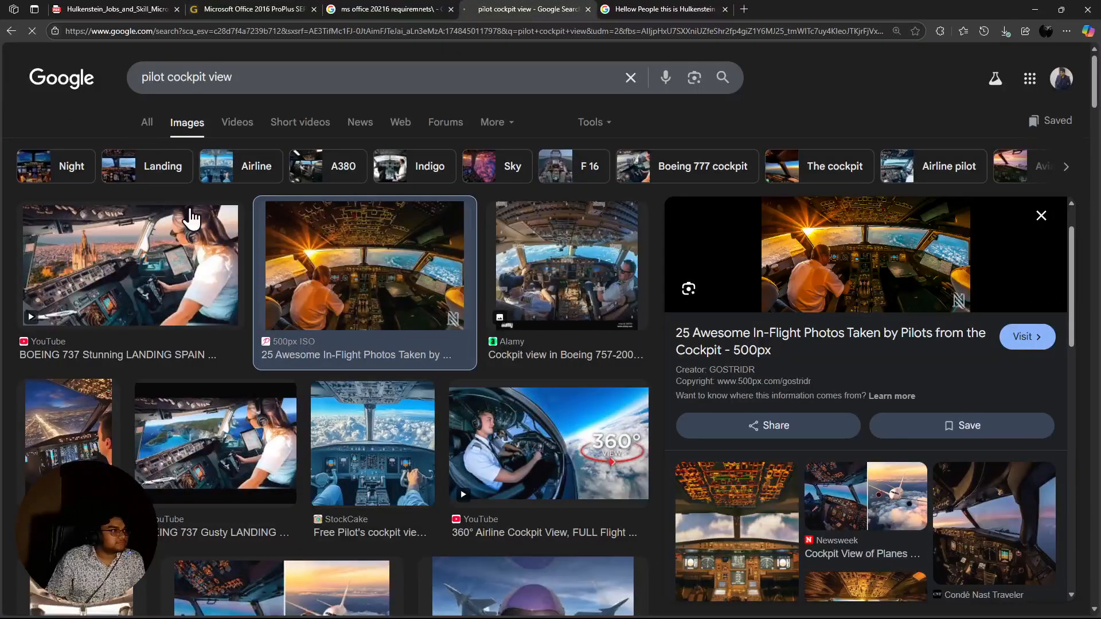
Show the pilot cockpit view image results and browse them after checking the other tabs
{"action": "left_click", "coordinate": [135, 118]}
{"action": "left_click", "coordinate": [638, 9]}
{"action": "left_click", "coordinate": [423, 9]}
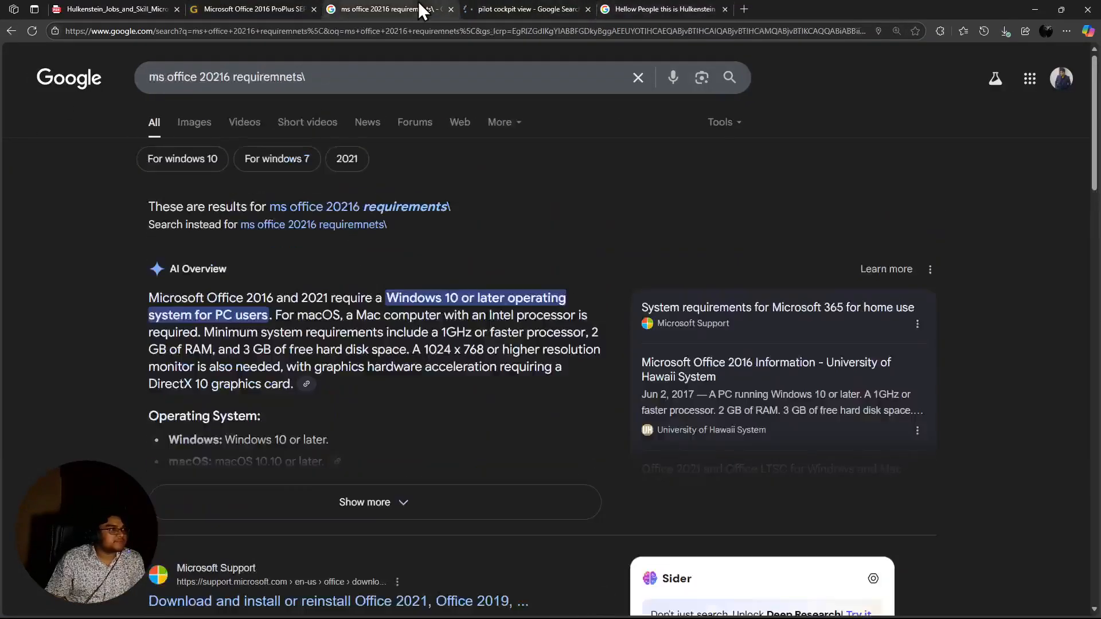
{"action": "left_click", "coordinate": [523, 5]}
{"action": "left_click", "coordinate": [620, 6]}
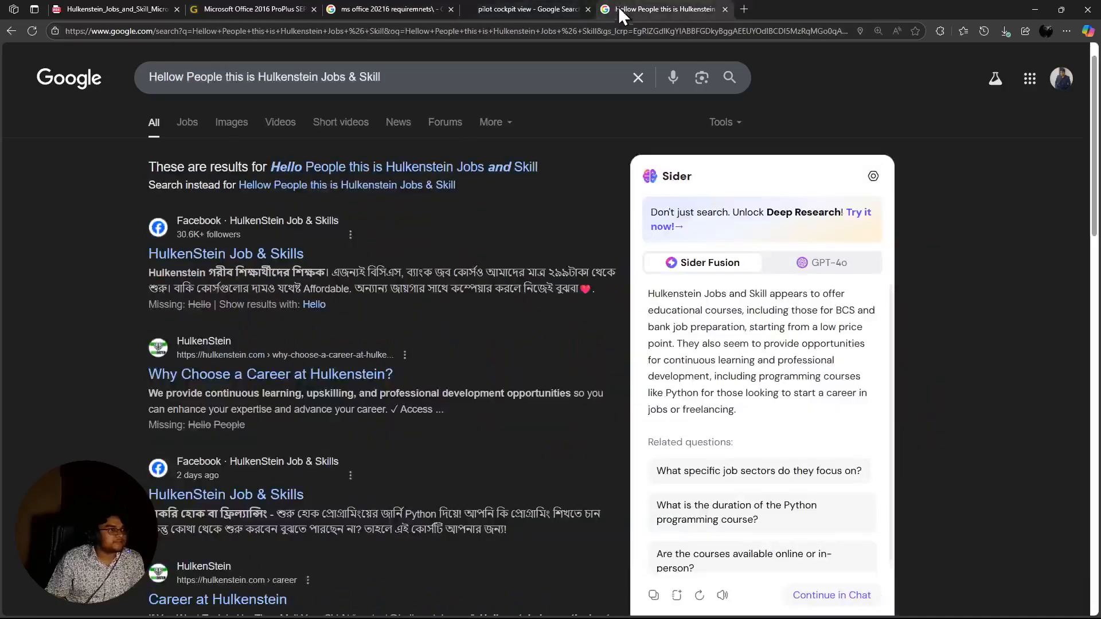
{"action": "left_click", "coordinate": [514, 3]}
{"action": "scroll", "coordinate": [230, 508], "scroll_direction": "down", "scroll_amount": 10}
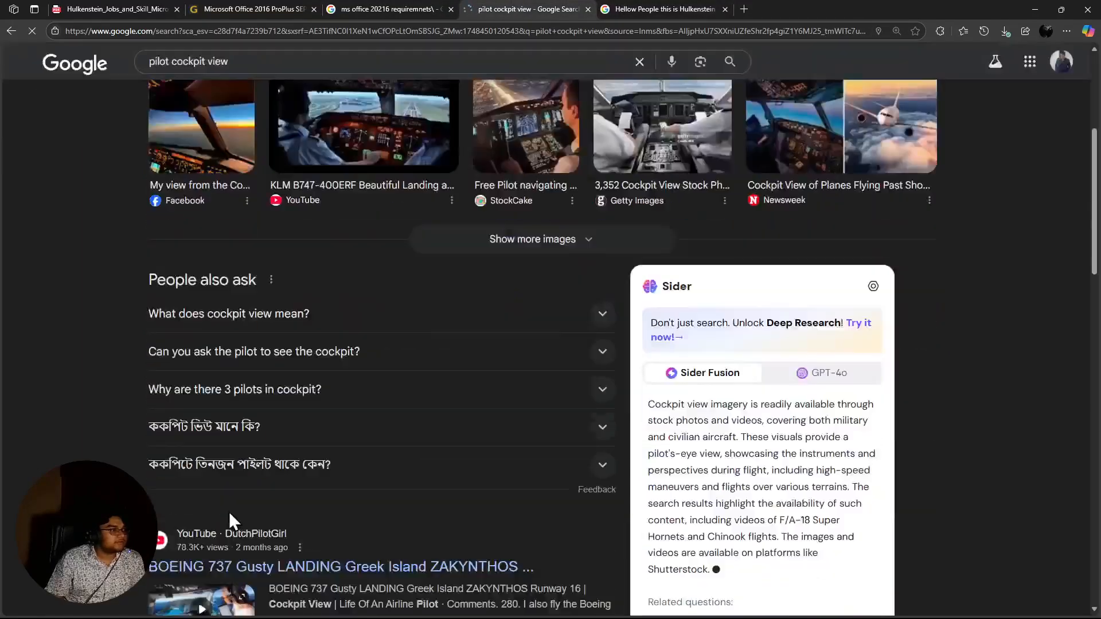
{"action": "scroll", "coordinate": [237, 488], "scroll_direction": "down", "scroll_amount": 17}
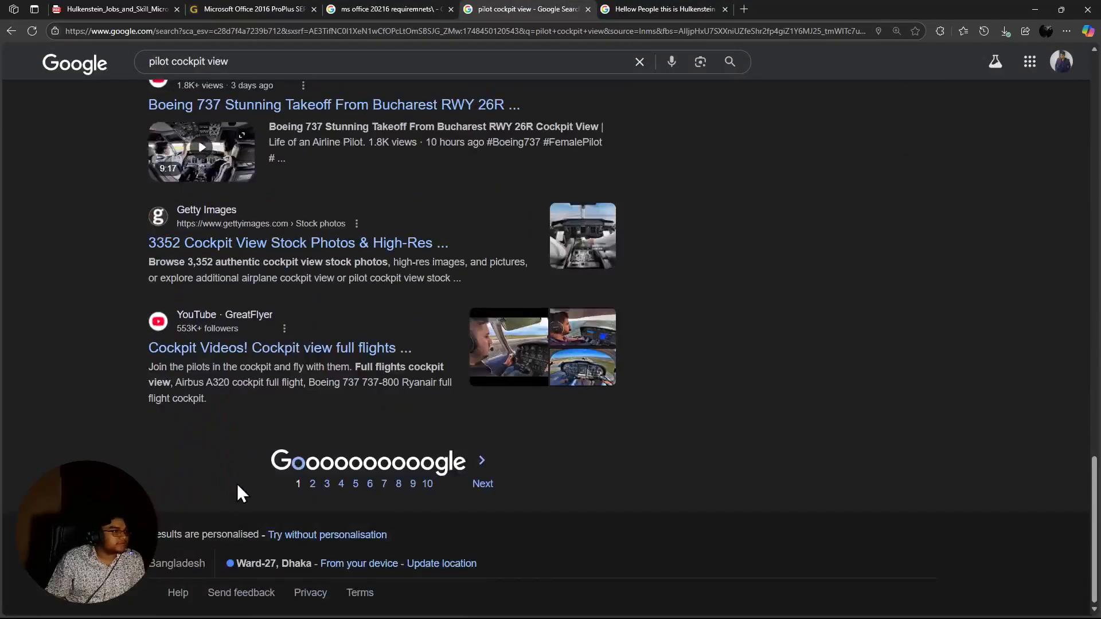
{"action": "scroll", "coordinate": [321, 413], "scroll_direction": "up", "scroll_amount": 20}
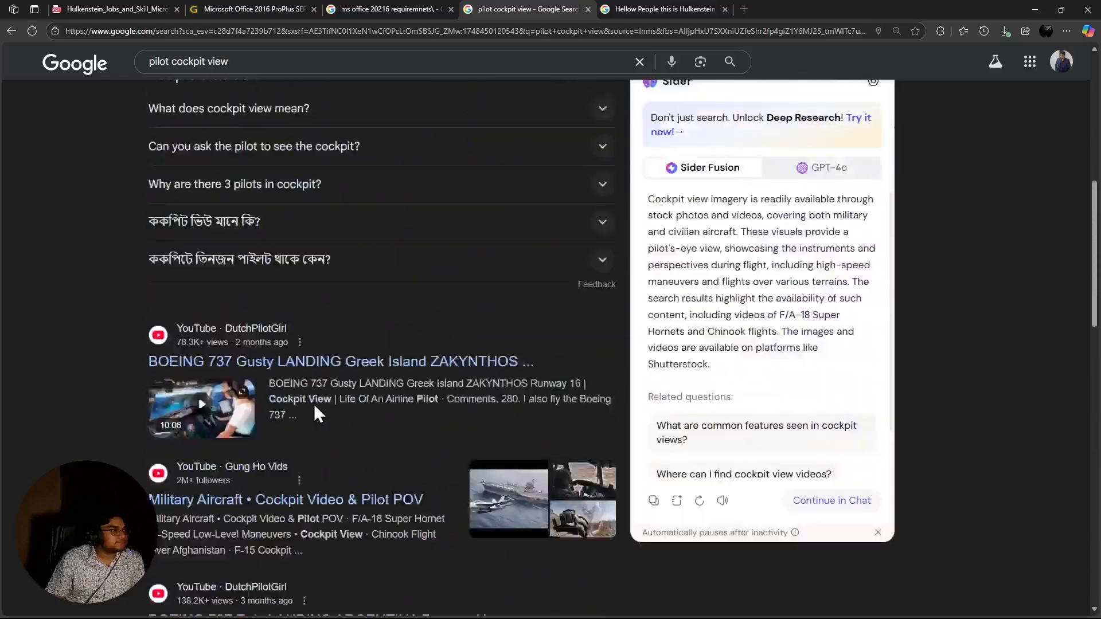
{"action": "scroll", "coordinate": [275, 258], "scroll_direction": "down", "scroll_amount": 2}
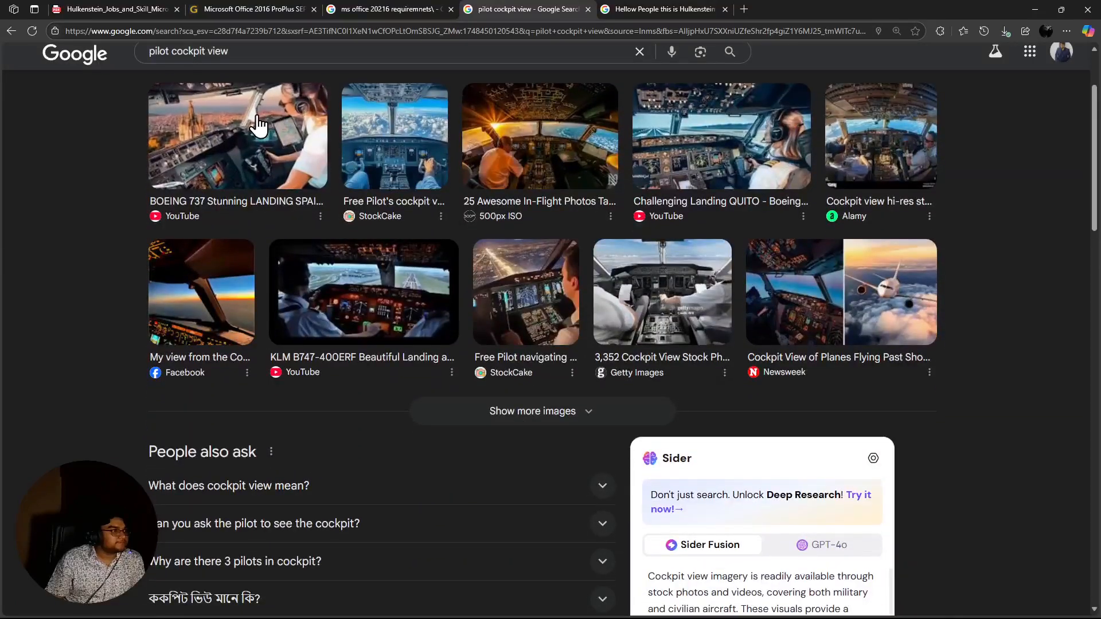
Open the Boeing 737 landing video on YouTube, then switch the pilot cockpit view search to News
{"action": "left_click", "coordinate": [695, 295]}
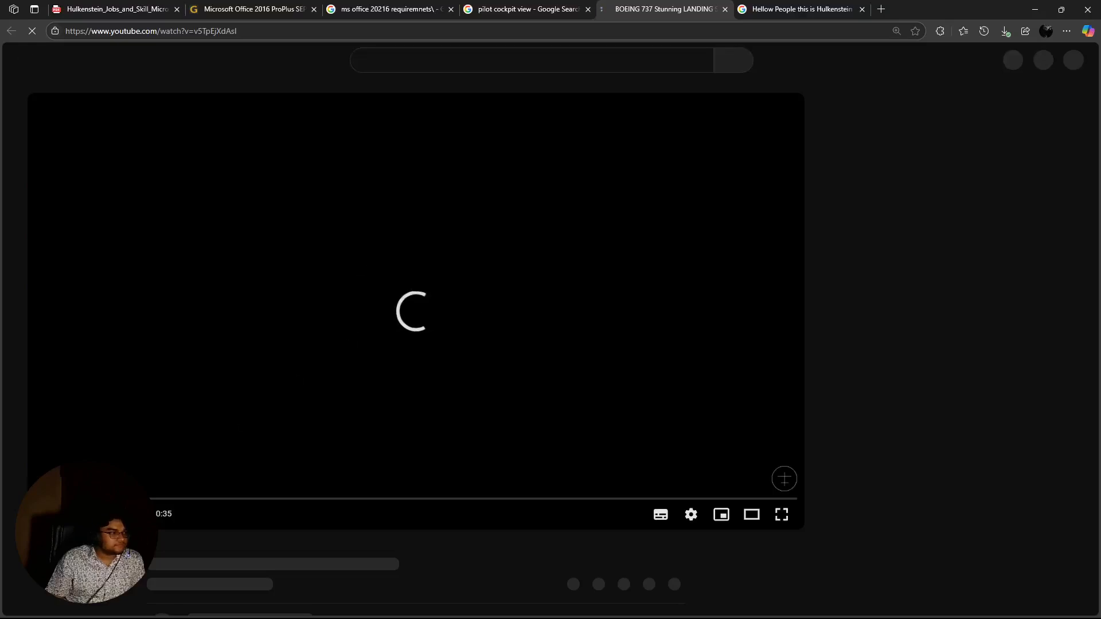
{"action": "left_click", "coordinate": [568, 9]}
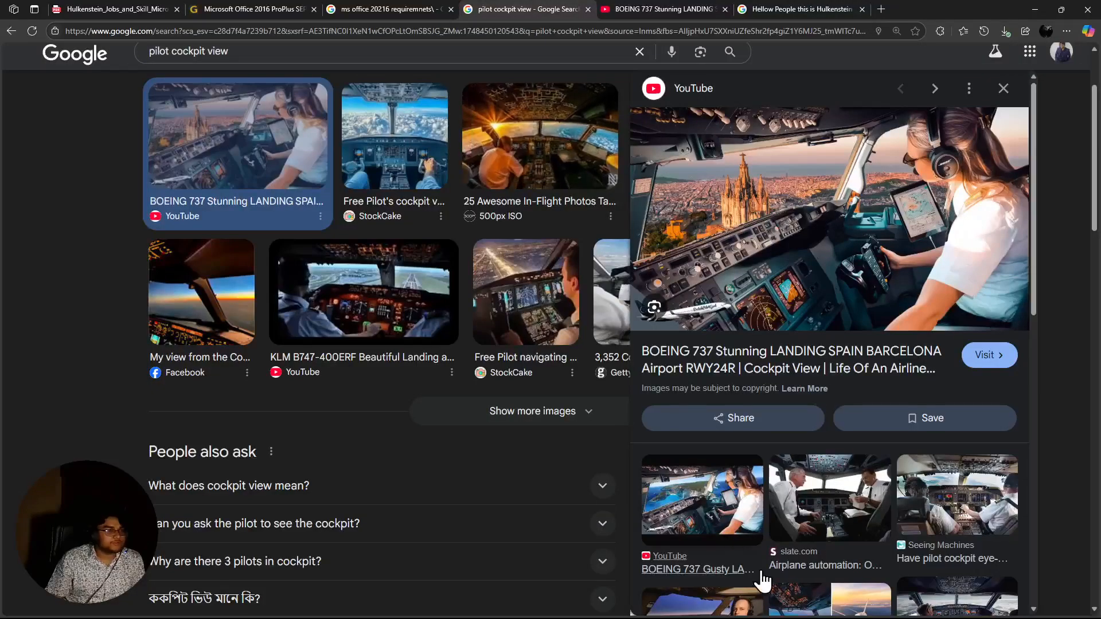
{"action": "key", "text": "ctrl+Tab"}
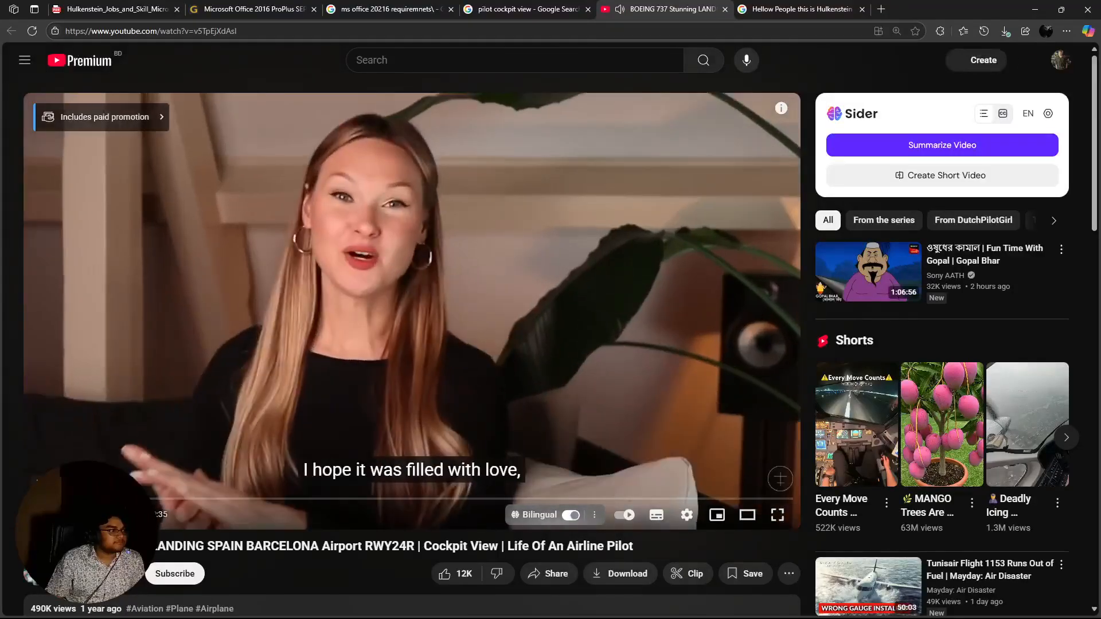
{"action": "left_click", "coordinate": [543, 10]}
{"action": "scroll", "coordinate": [503, 536], "scroll_direction": "down", "scroll_amount": 5}
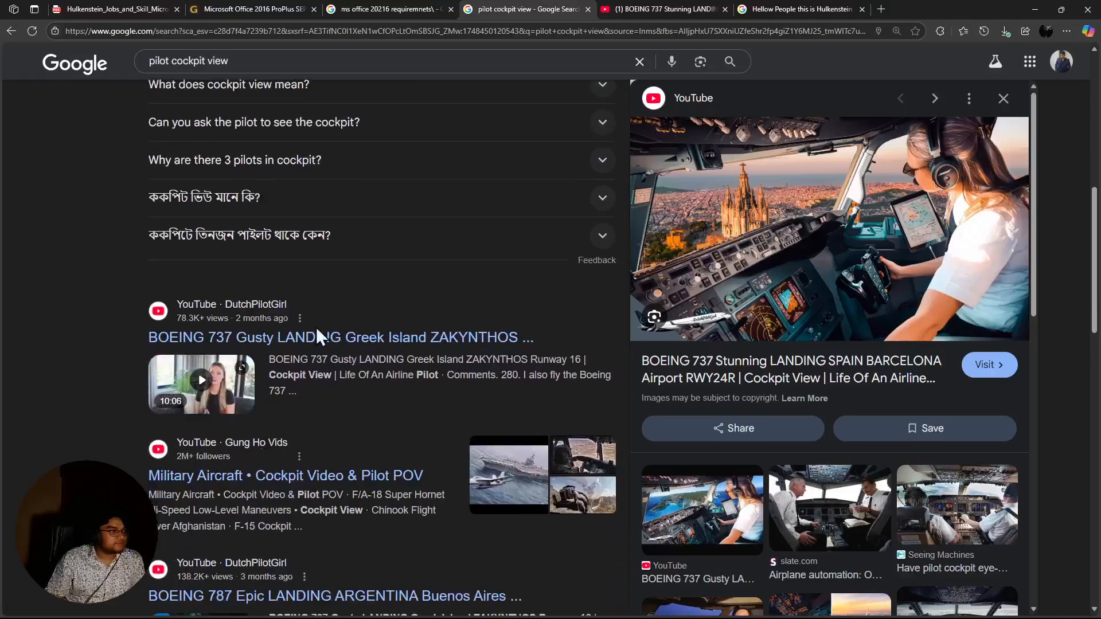
{"action": "scroll", "coordinate": [269, 287], "scroll_direction": "up", "scroll_amount": 9}
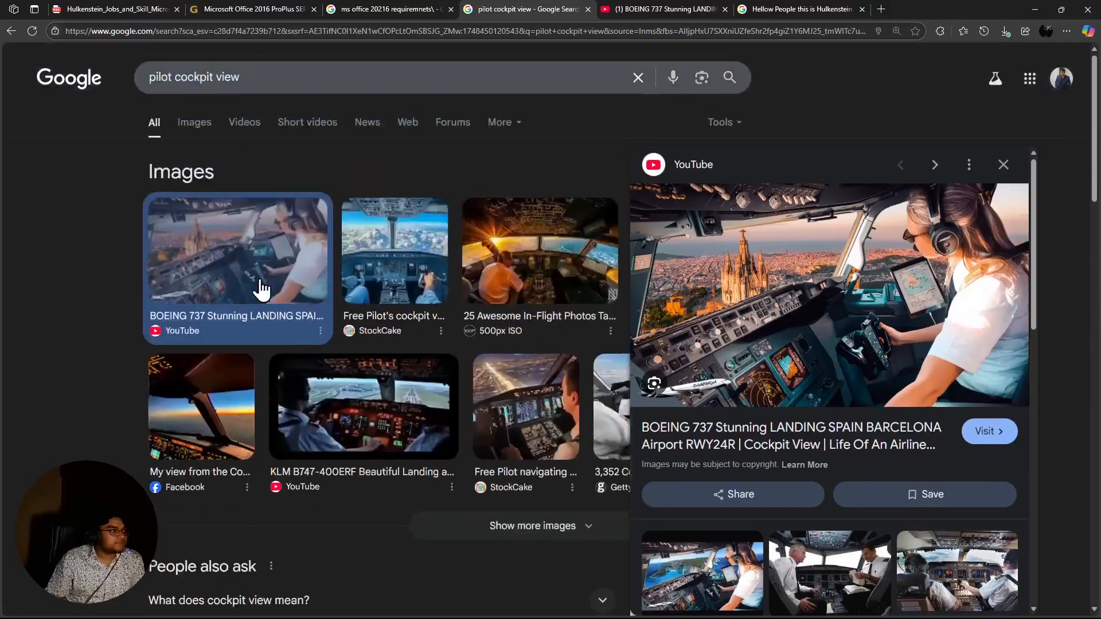
{"action": "left_click", "coordinate": [367, 122]}
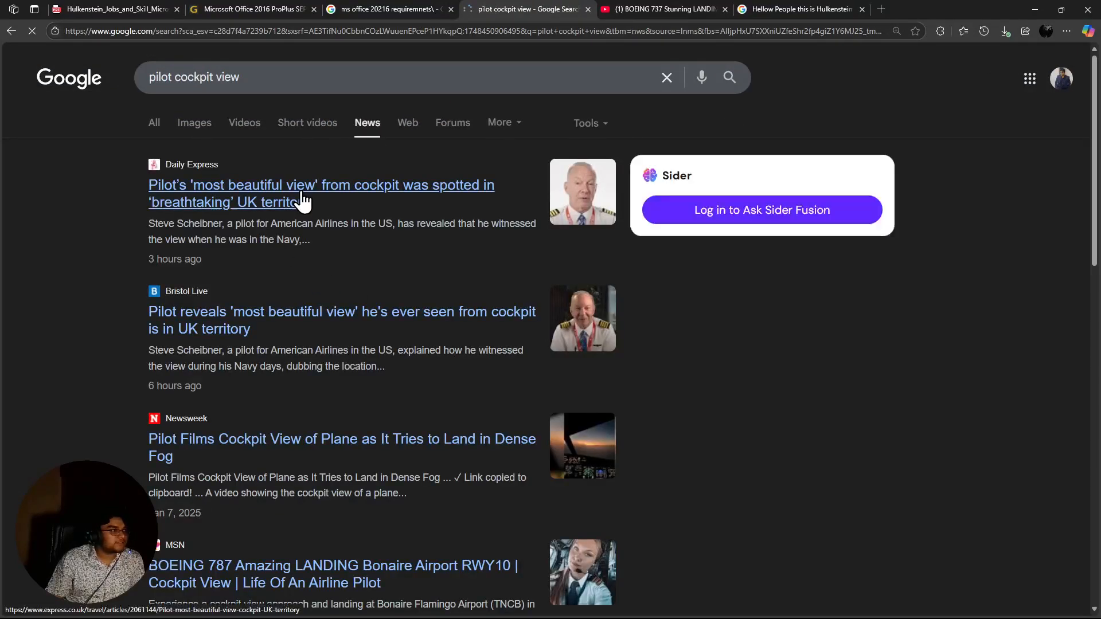
Open the Express article on a pilot's view, copy Captain Steve's quote, and return to Word
{"action": "left_click", "coordinate": [302, 202]}
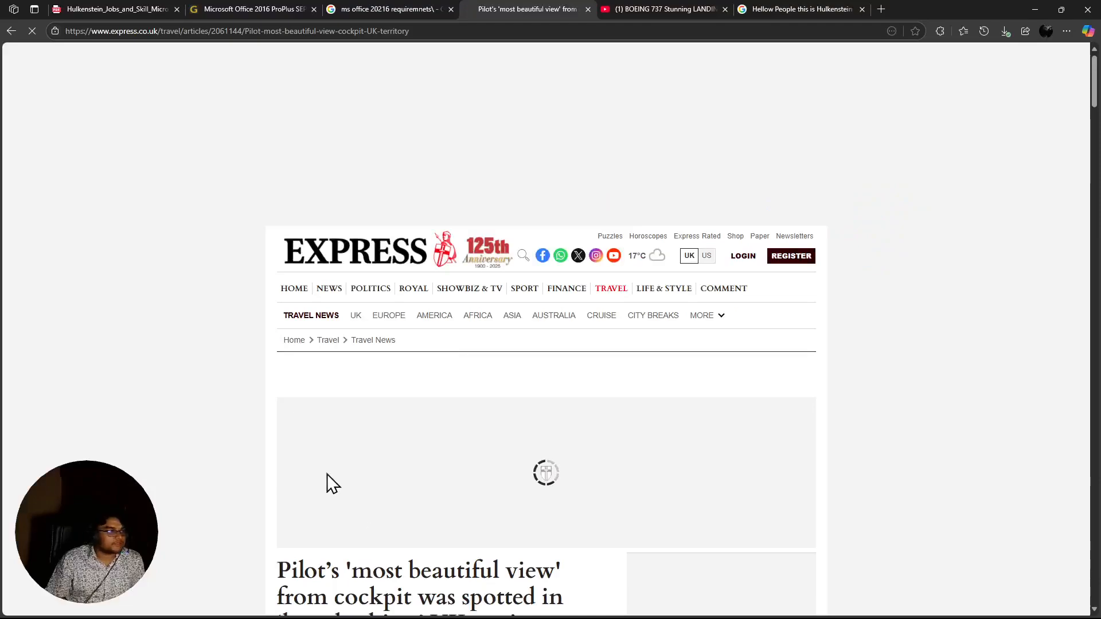
{"action": "scroll", "coordinate": [454, 484], "scroll_direction": "down", "scroll_amount": 20}
{"action": "scroll", "coordinate": [453, 473], "scroll_direction": "down", "scroll_amount": 14}
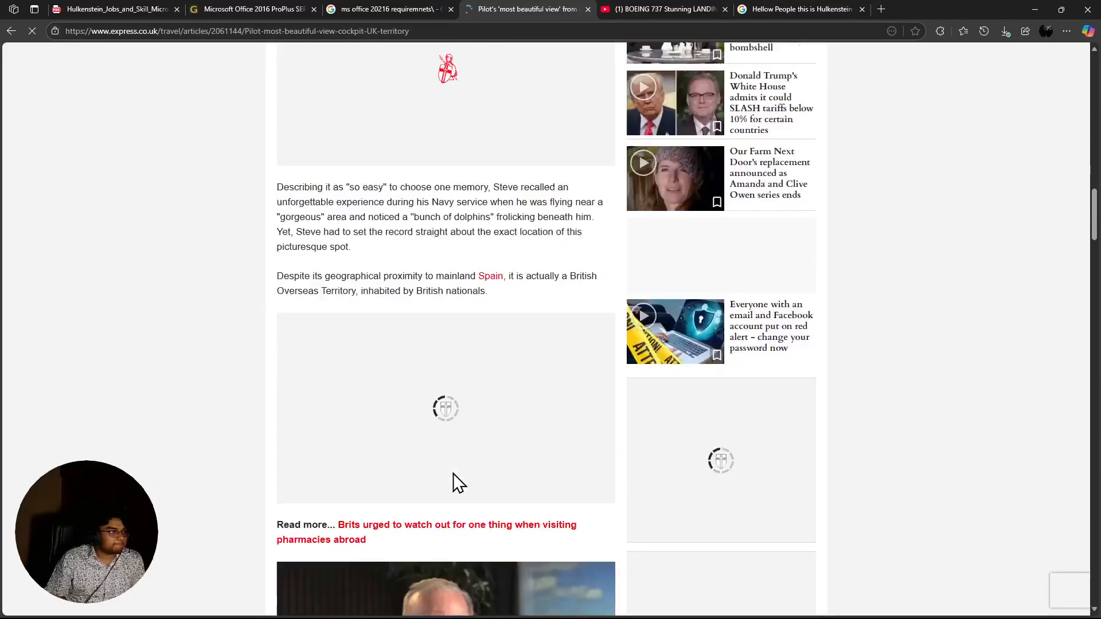
{"action": "scroll", "coordinate": [453, 474], "scroll_direction": "down", "scroll_amount": 3}
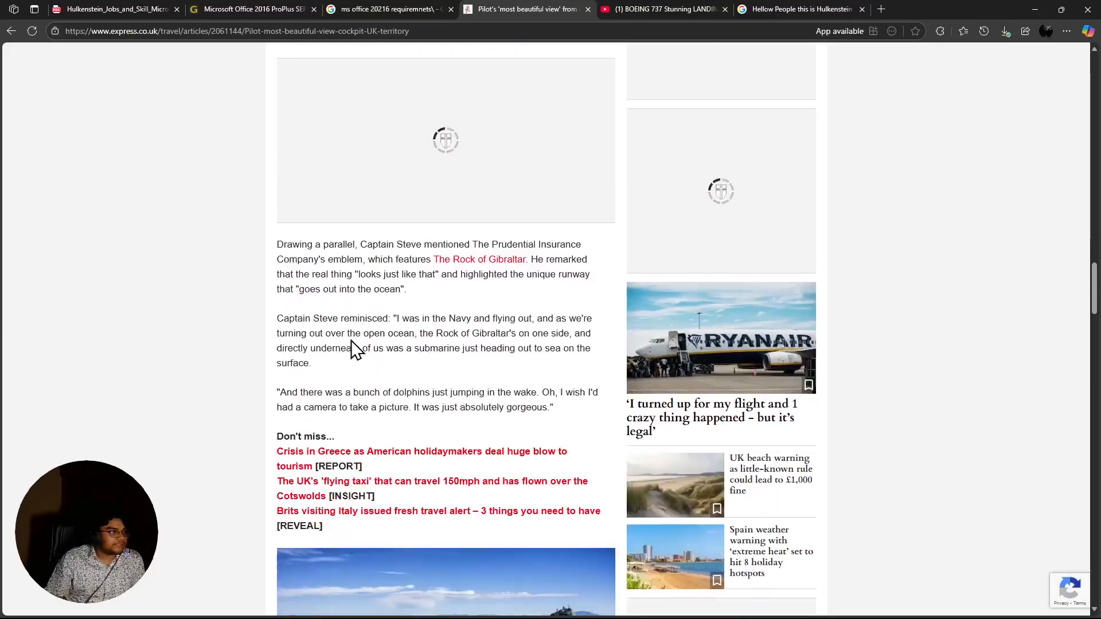
{"action": "left_click_drag", "start_coordinate": [277, 319], "coordinate": [556, 407]}
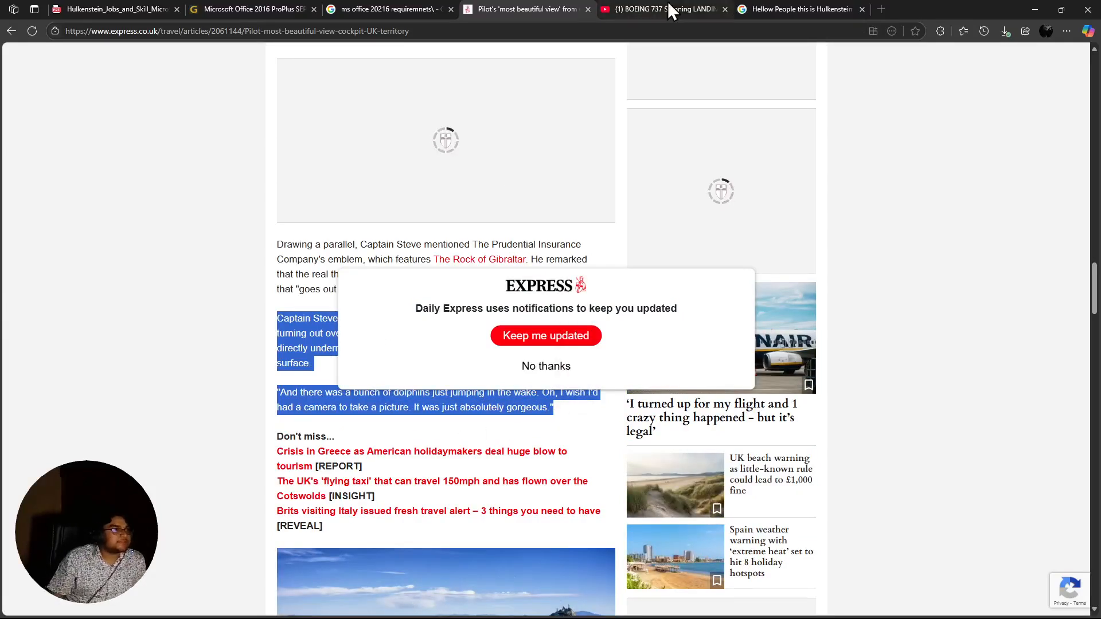
{"action": "left_click", "coordinate": [793, 608]}
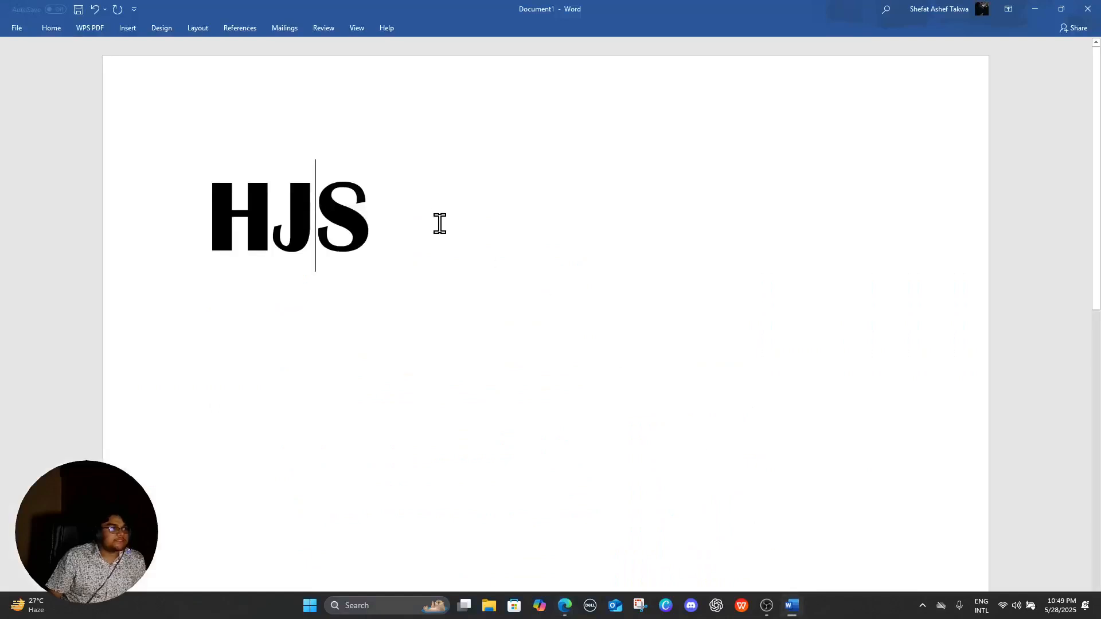
Paste Captain Steve's quote over HJS and select the whole document
{"action": "key", "text": "ctrl+a"}
{"action": "type", "text": "Captain Steve reminisced: \"I was in the Navy and flying out, and as we're turning out over the open ocean, the Rock of Gibraltar's on one side, and directly underneath of us was a submarine just heading out to sea on the surface.  \"And there was a bunch of dolphins just jumping in the wake. Oh, I wish I'd had a camera to take a picture. It was just absolutely gorgeous.\""}
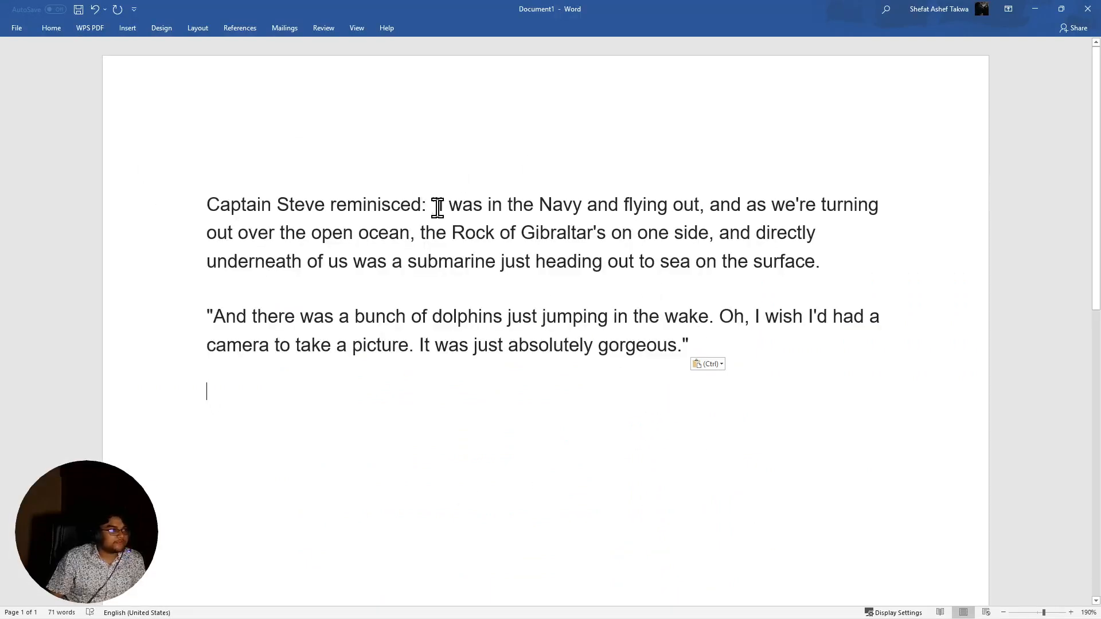
{"action": "left_click", "coordinate": [768, 204]}
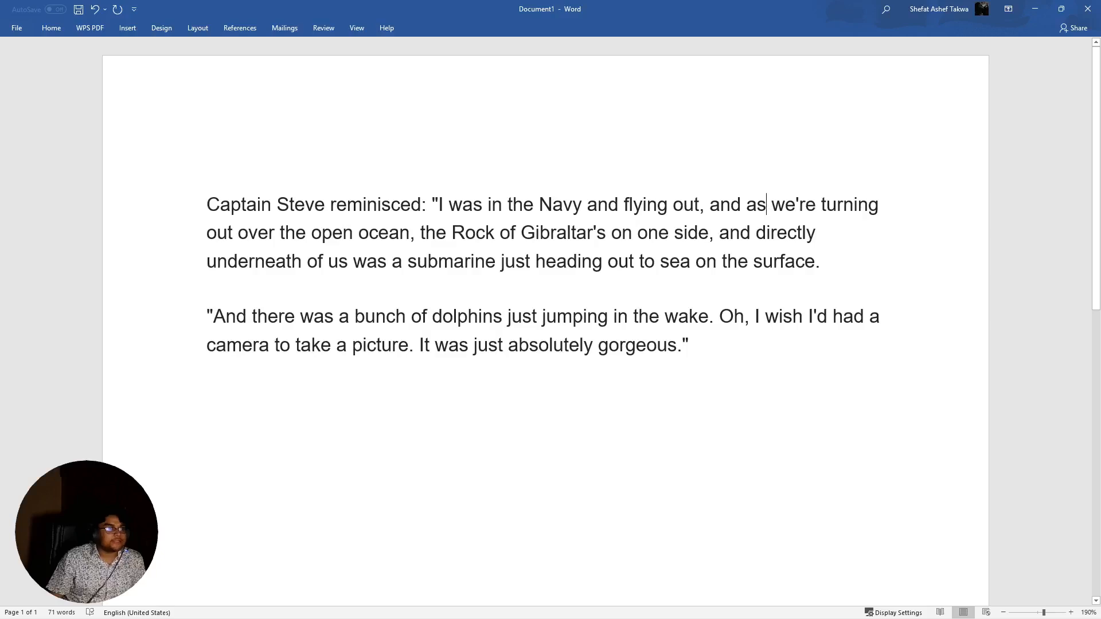
{"action": "key", "text": "ctrl+a"}
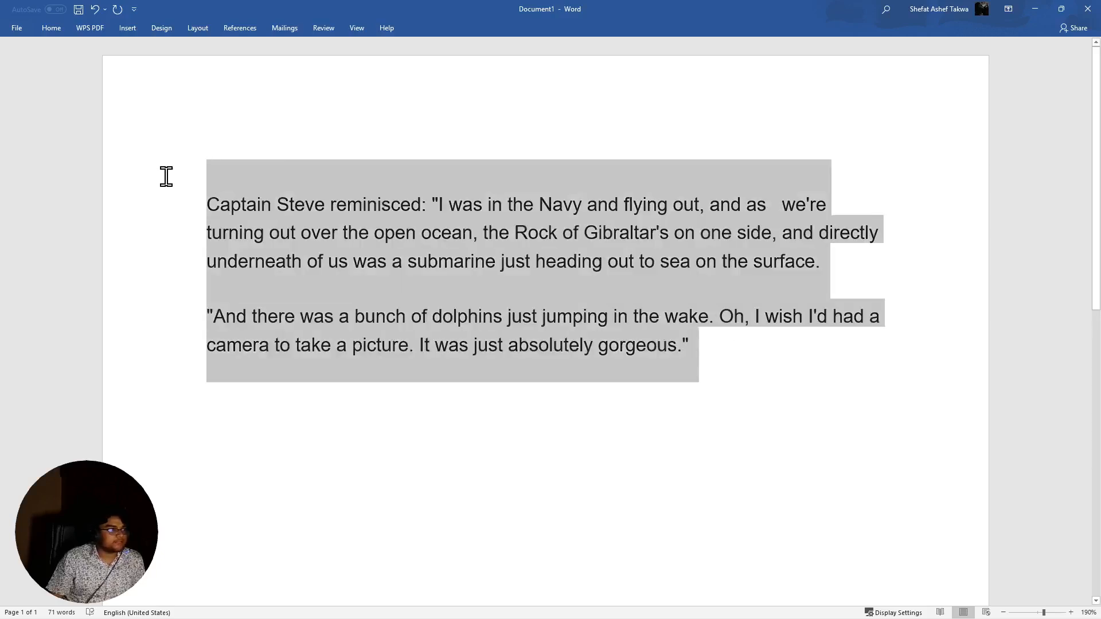
Justify the two quote paragraphs, undo it, then justify them again
{"action": "left_click", "coordinate": [60, 29]}
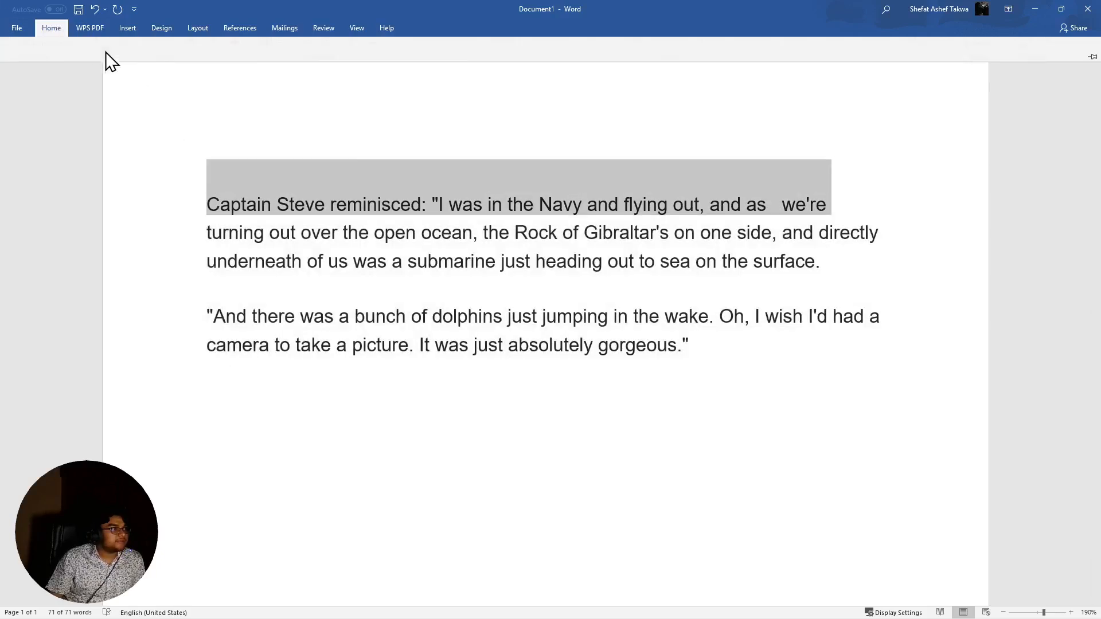
{"action": "left_click_drag", "start_coordinate": [698, 362], "coordinate": [209, 212]}
{"action": "left_click", "coordinate": [70, 29]}
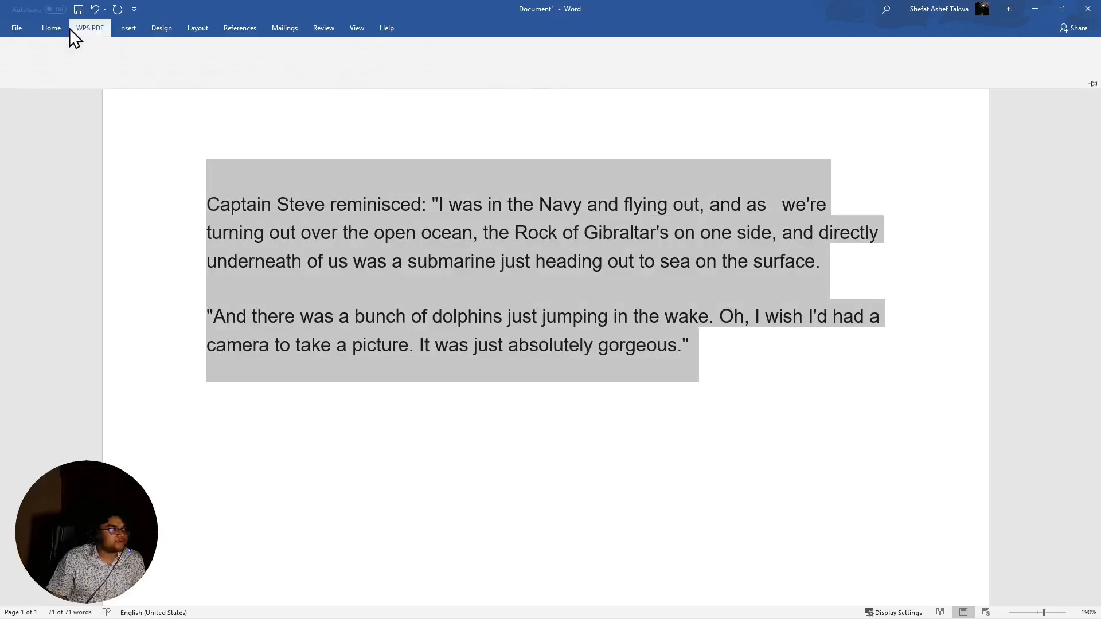
{"action": "left_click", "coordinate": [61, 29]}
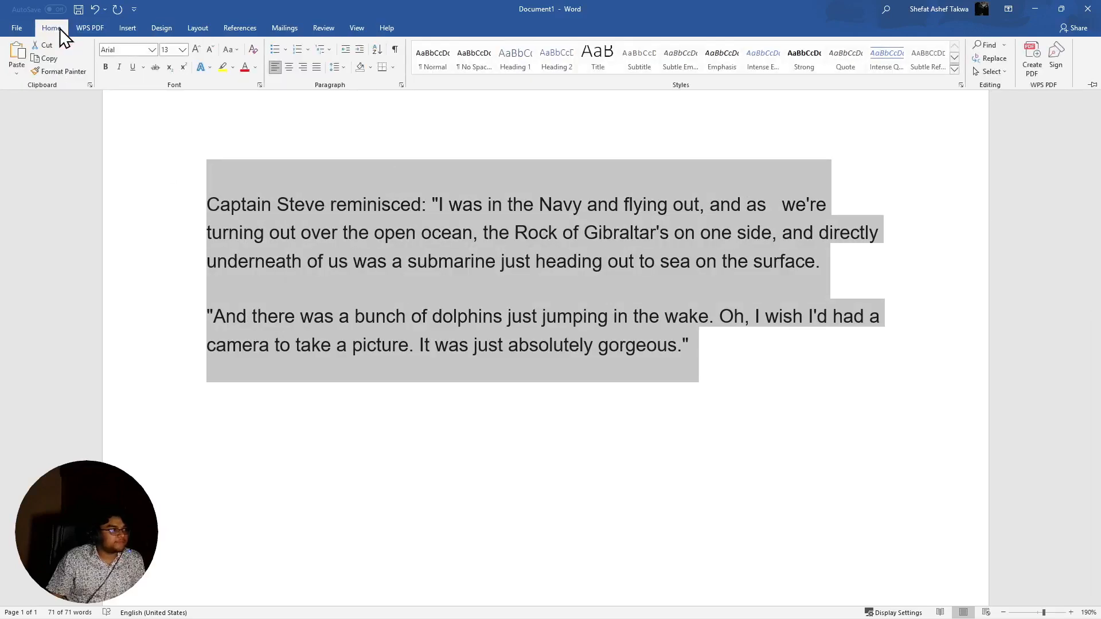
{"action": "left_click", "coordinate": [316, 68]}
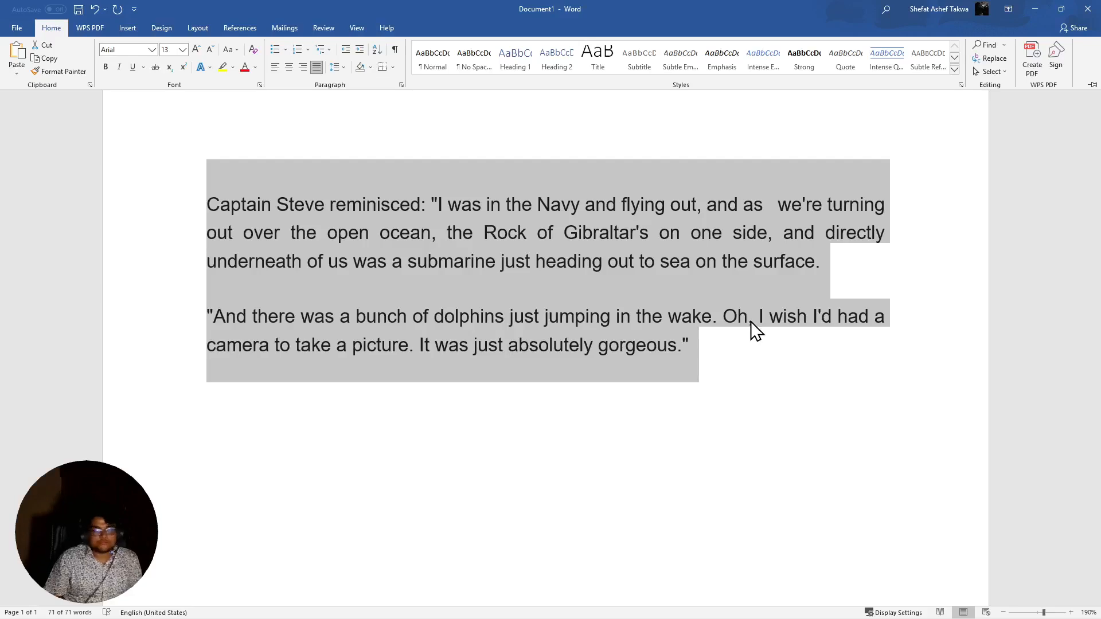
{"action": "left_click", "coordinate": [99, 13]}
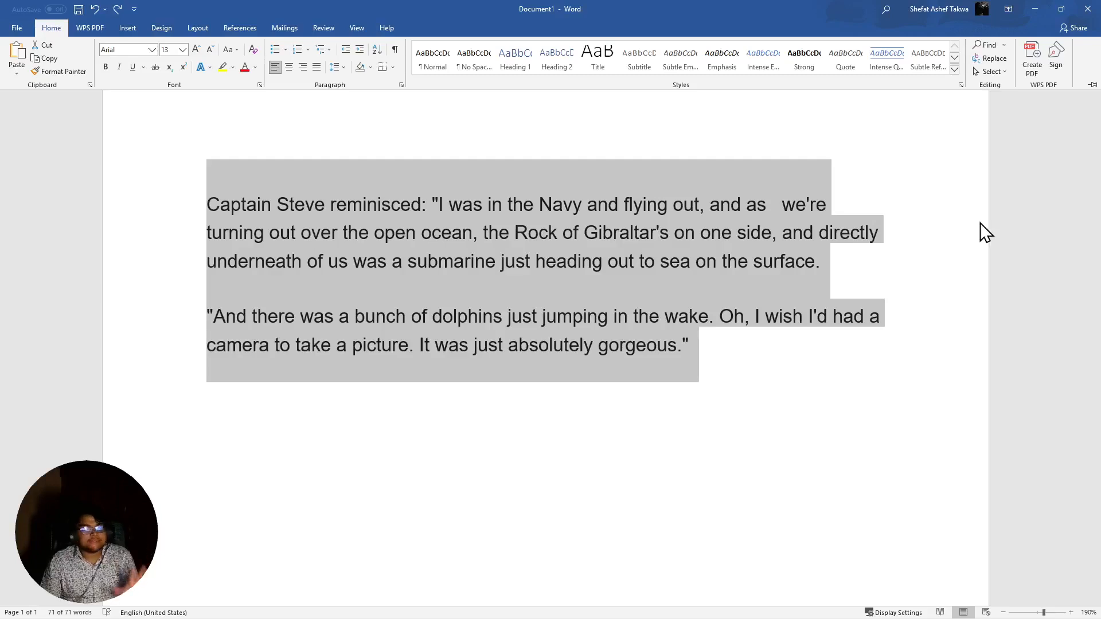
{"action": "left_click", "coordinate": [316, 67]}
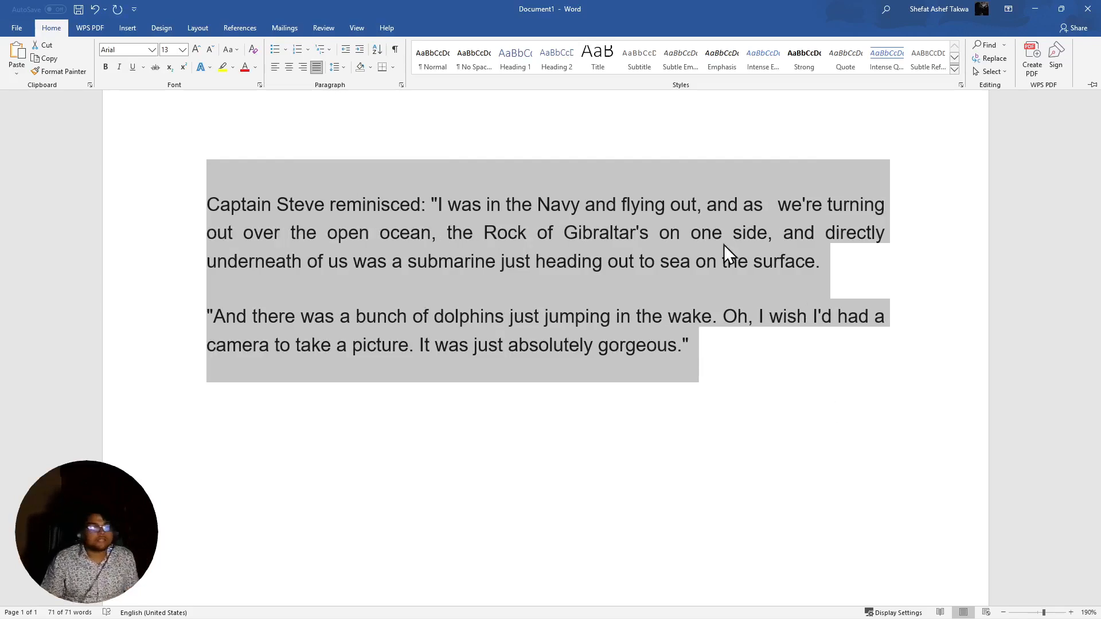
Set the quote's line spacing to 1.0
{"action": "left_click", "coordinate": [342, 68]}
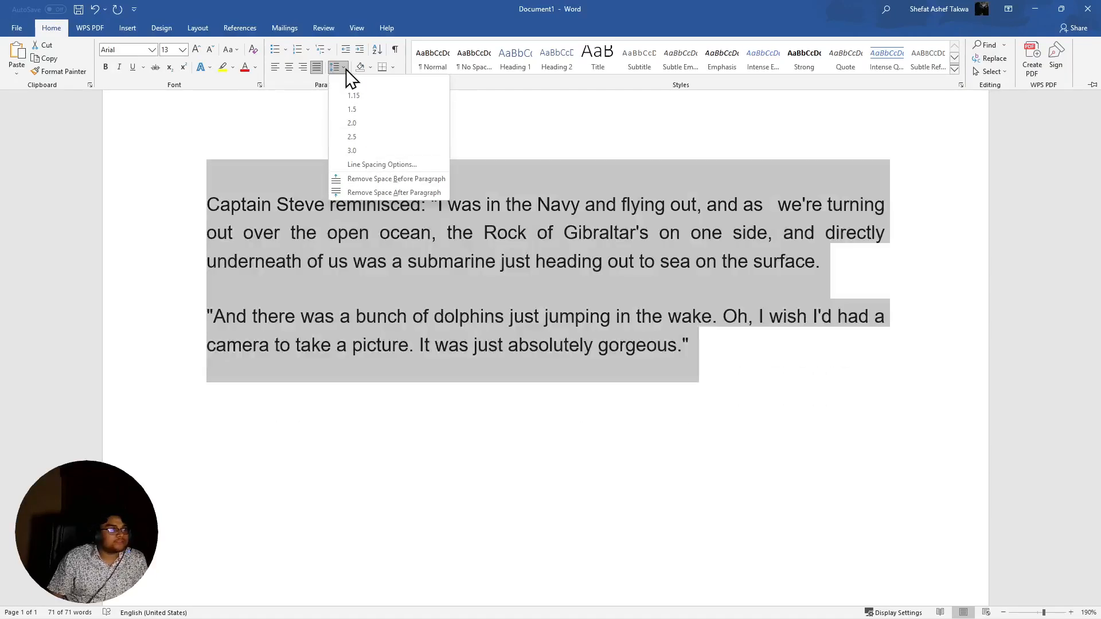
{"action": "left_click", "coordinate": [345, 69]}
{"action": "left_click", "coordinate": [345, 69]}
{"action": "left_click", "coordinate": [345, 69]}
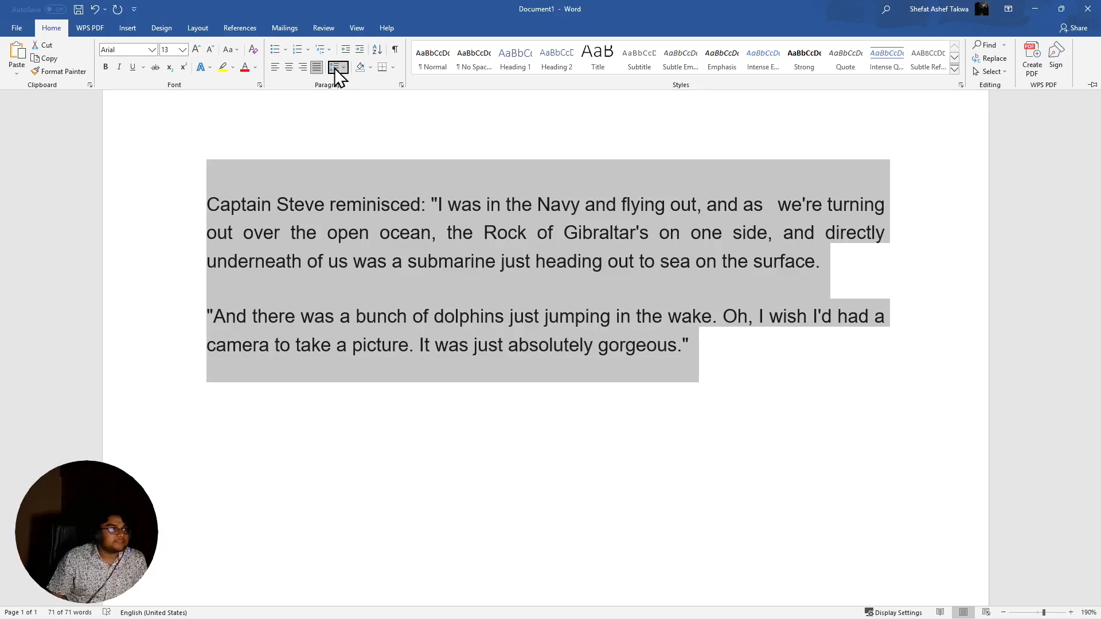
{"action": "left_click", "coordinate": [335, 67]}
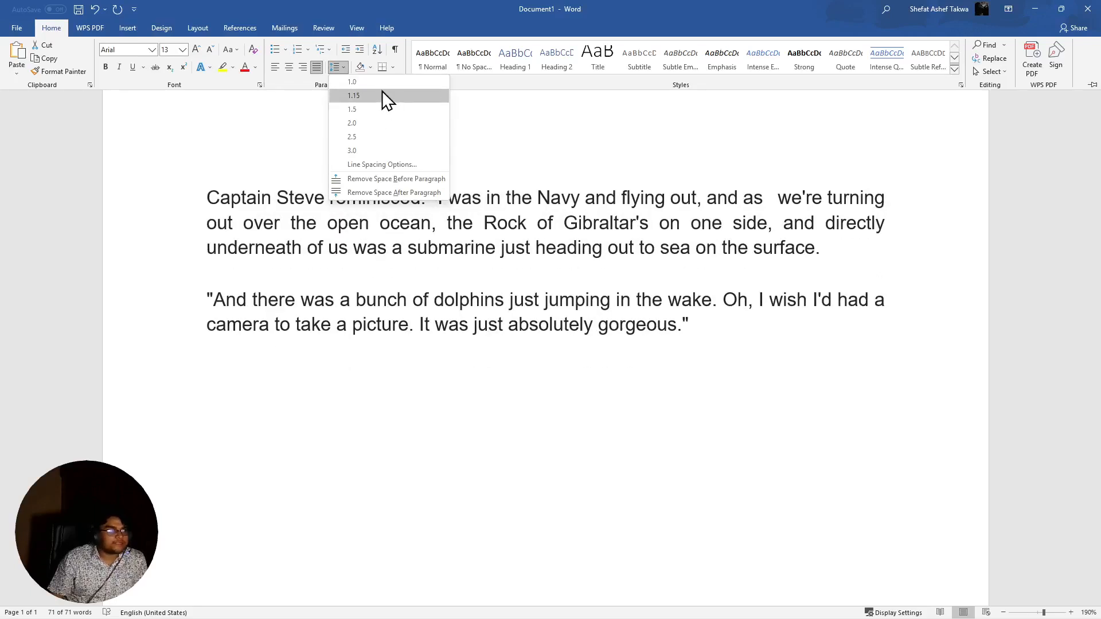
{"action": "left_click", "coordinate": [382, 86]}
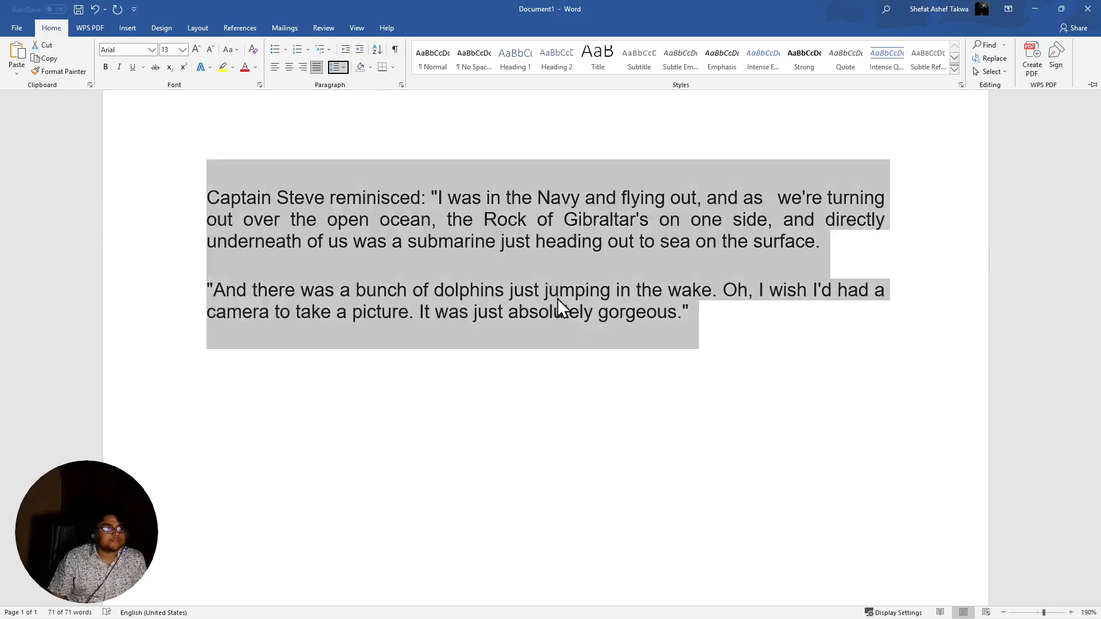
Reselect the entire quote text and bring back the formatting commands
{"action": "key", "text": "ctrl+F1"}
{"action": "left_click_drag", "start_coordinate": [682, 315], "coordinate": [337, 239]}
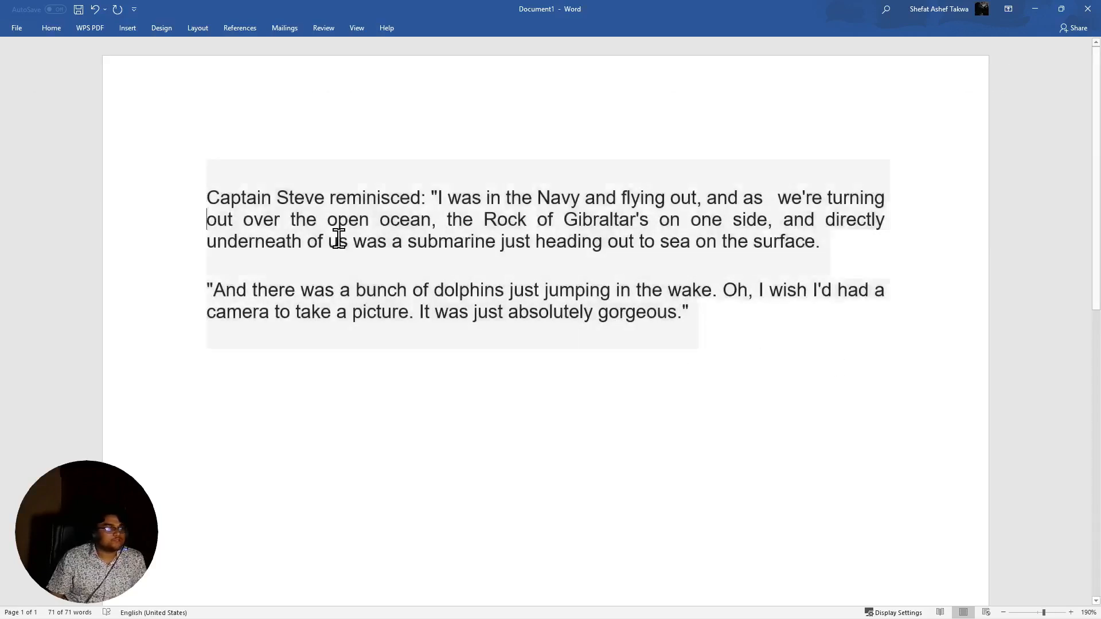
{"action": "left_click", "coordinate": [396, 240]}
{"action": "left_click", "coordinate": [717, 323]}
{"action": "left_click_drag", "start_coordinate": [697, 335], "coordinate": [228, 194]}
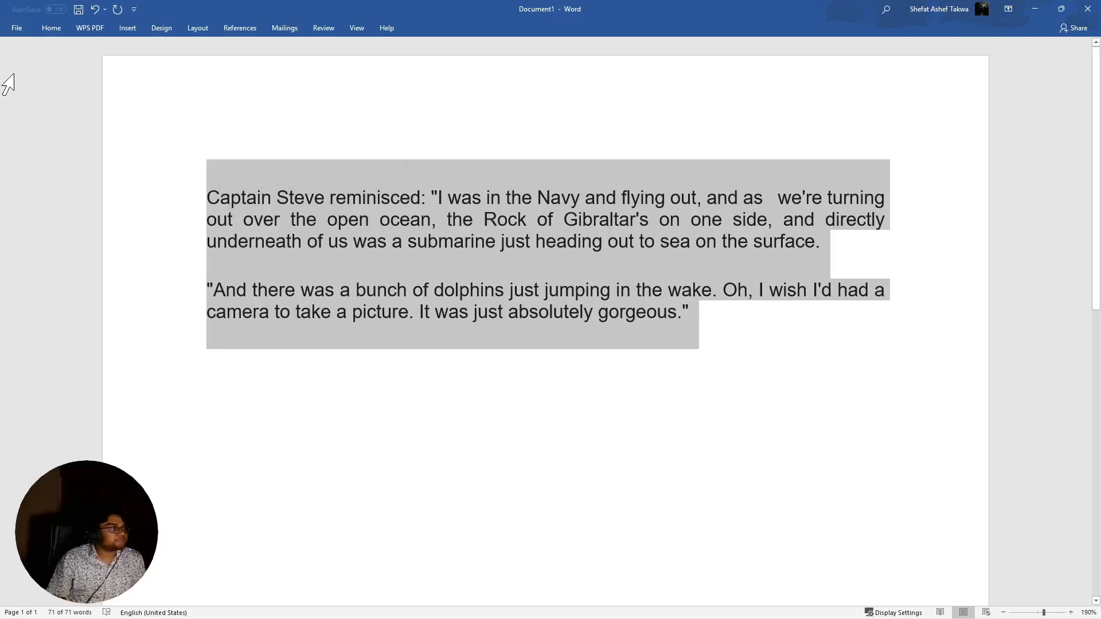
{"action": "left_click", "coordinate": [61, 24]}
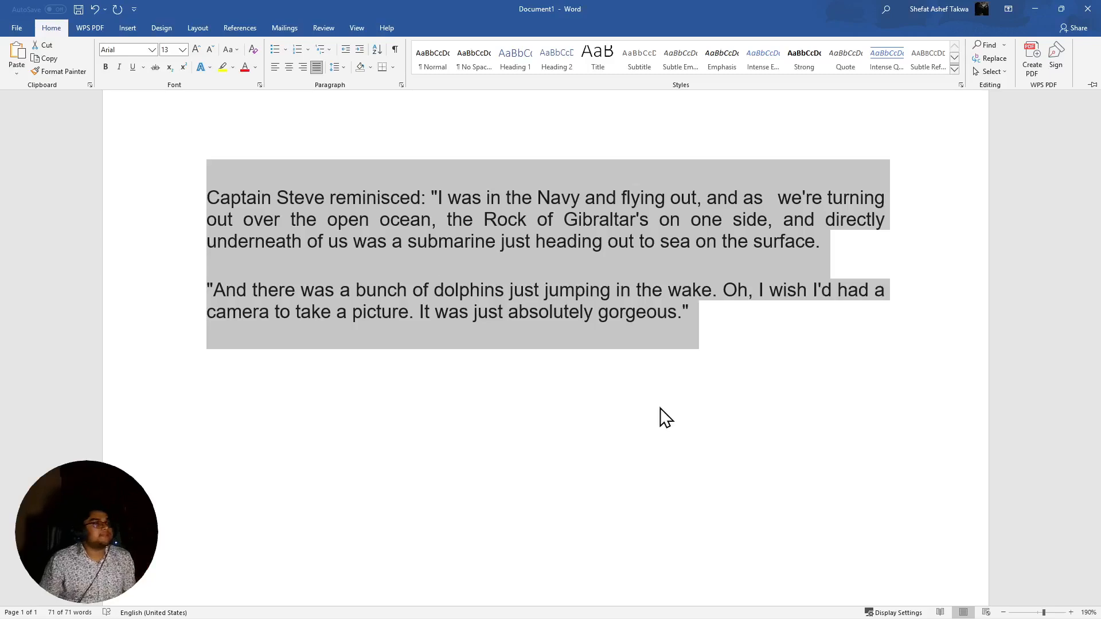
Select all of the quote text with Ctrl+A
{"action": "key", "text": "ctrl+F1"}
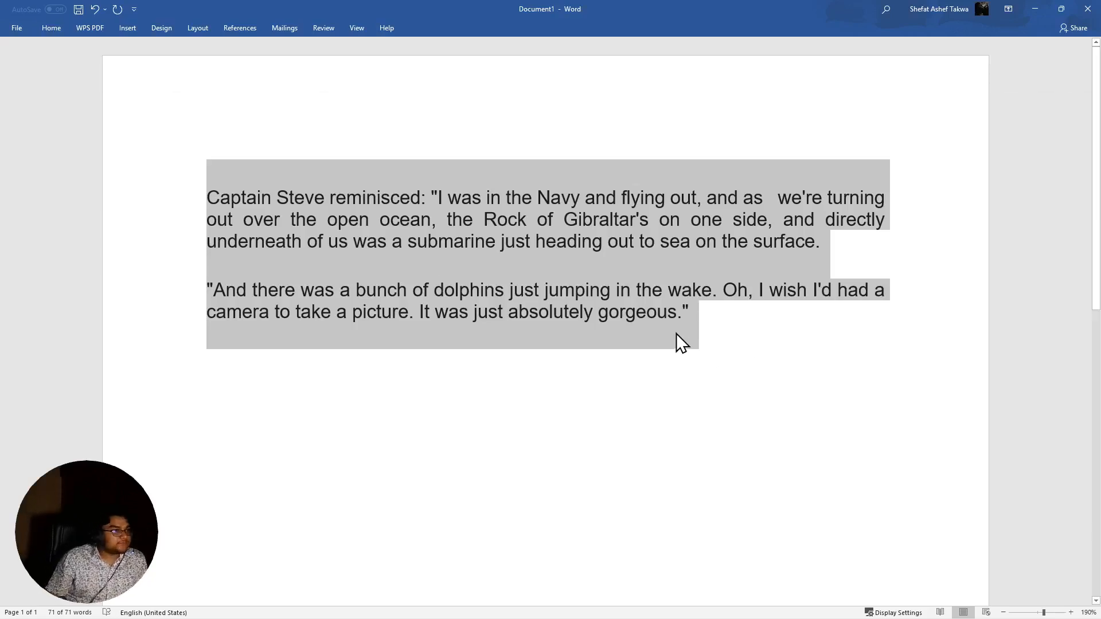
{"action": "left_click", "coordinate": [676, 333]}
{"action": "left_click", "coordinate": [40, 28]}
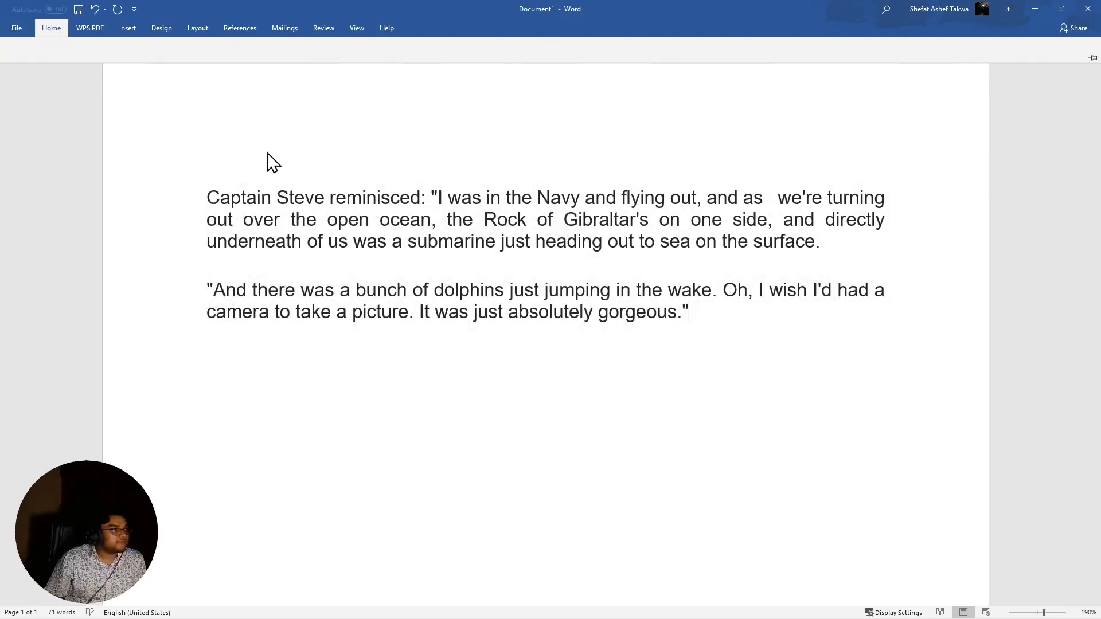
{"action": "left_click", "coordinate": [695, 314]}
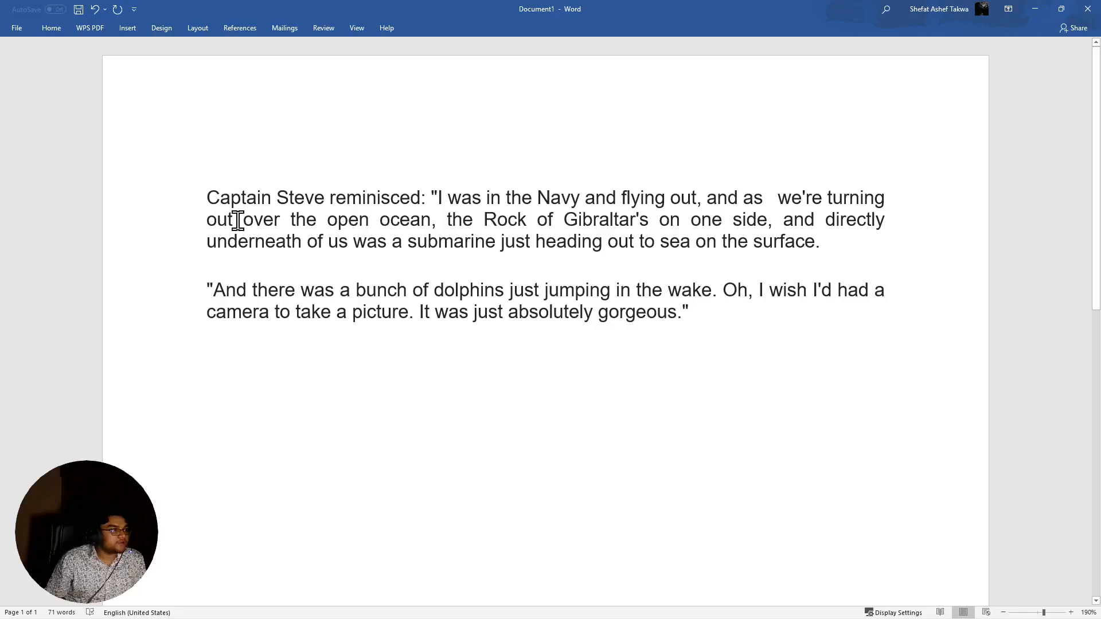
{"action": "key", "text": "ctrl+a"}
{"action": "left_click", "coordinate": [51, 28]}
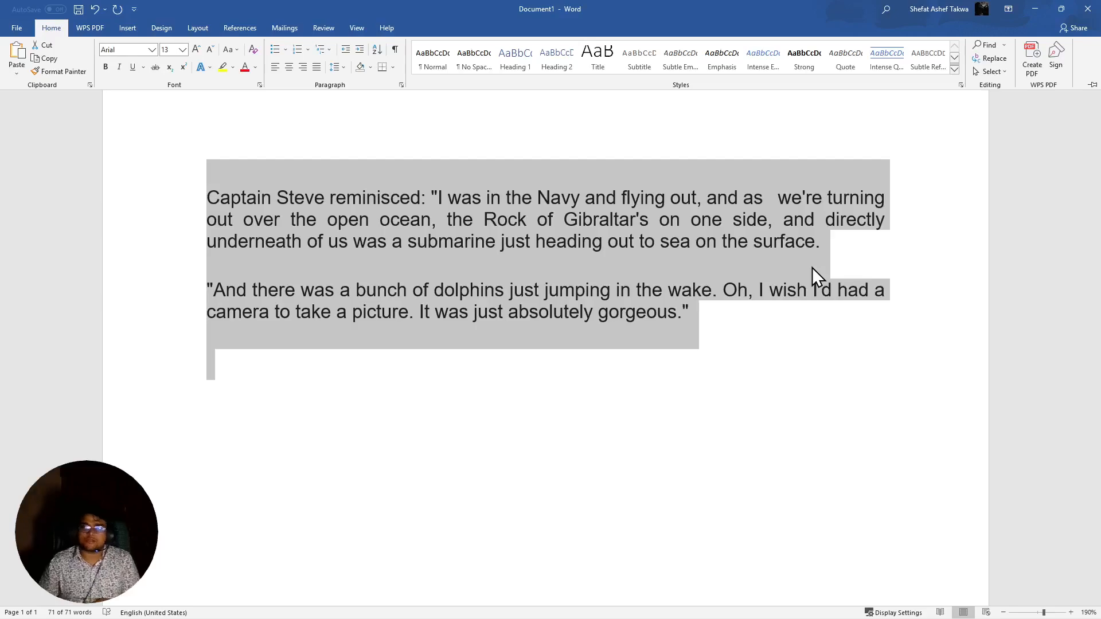
Try Heading 1 on the quote, undo it, and apply Strikethrough instead
{"action": "left_click", "coordinate": [515, 57]}
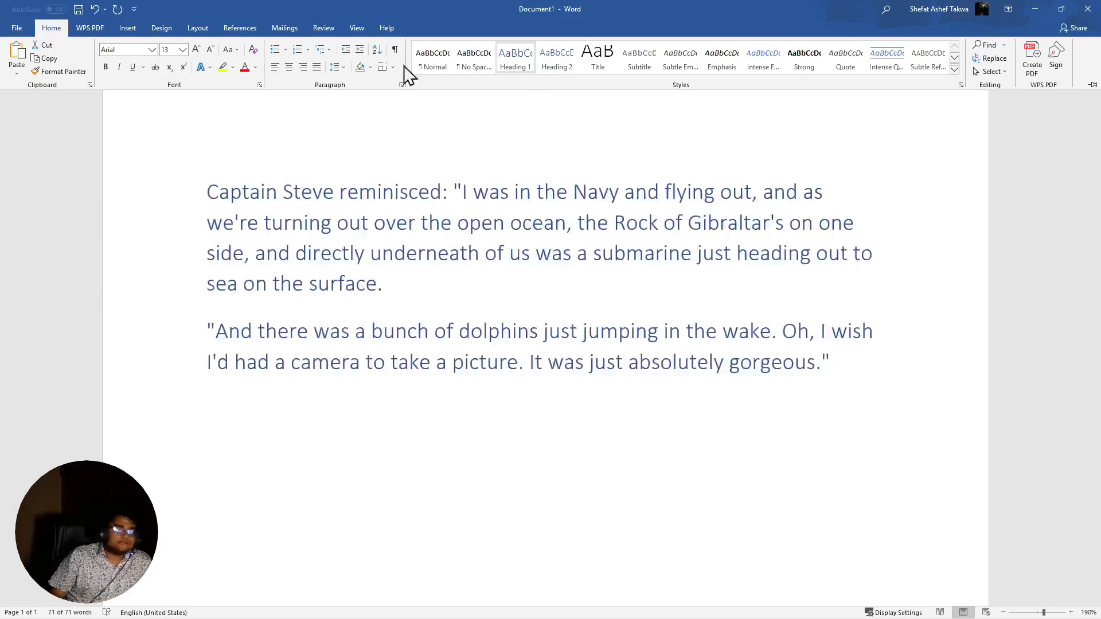
{"action": "key", "text": "ctrl+z"}
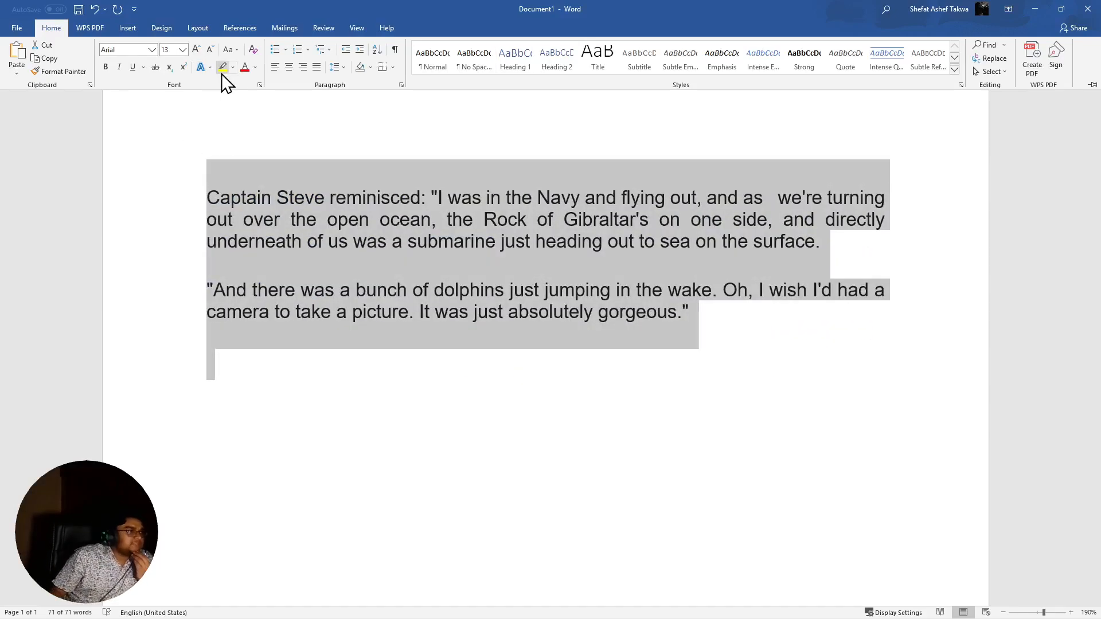
{"action": "left_click", "coordinate": [152, 71]}
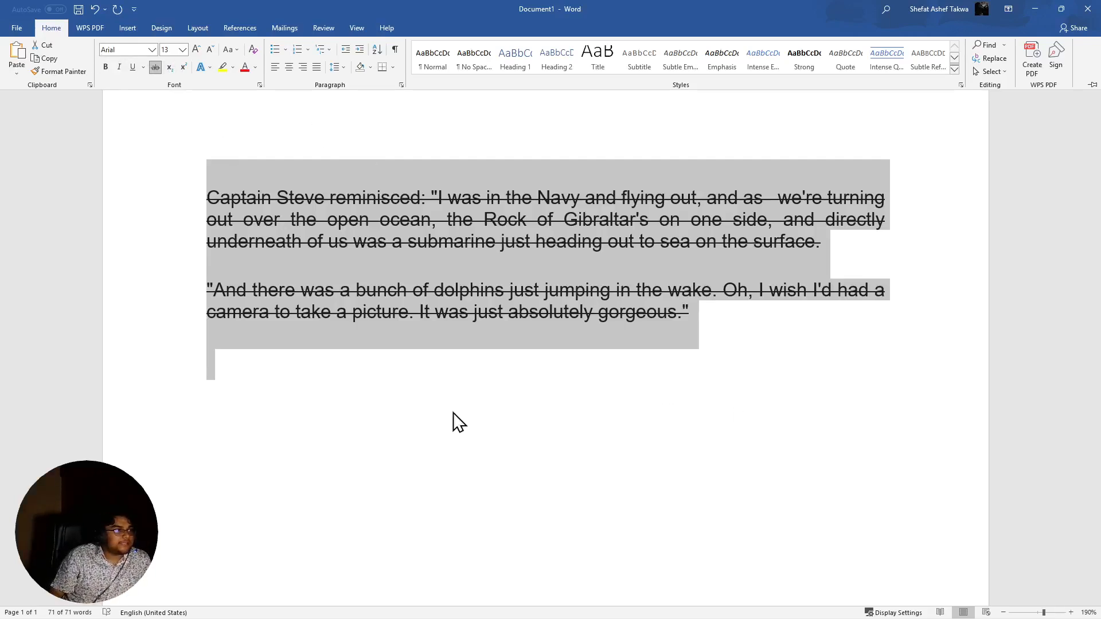
{"action": "key", "text": "ctrl+F1"}
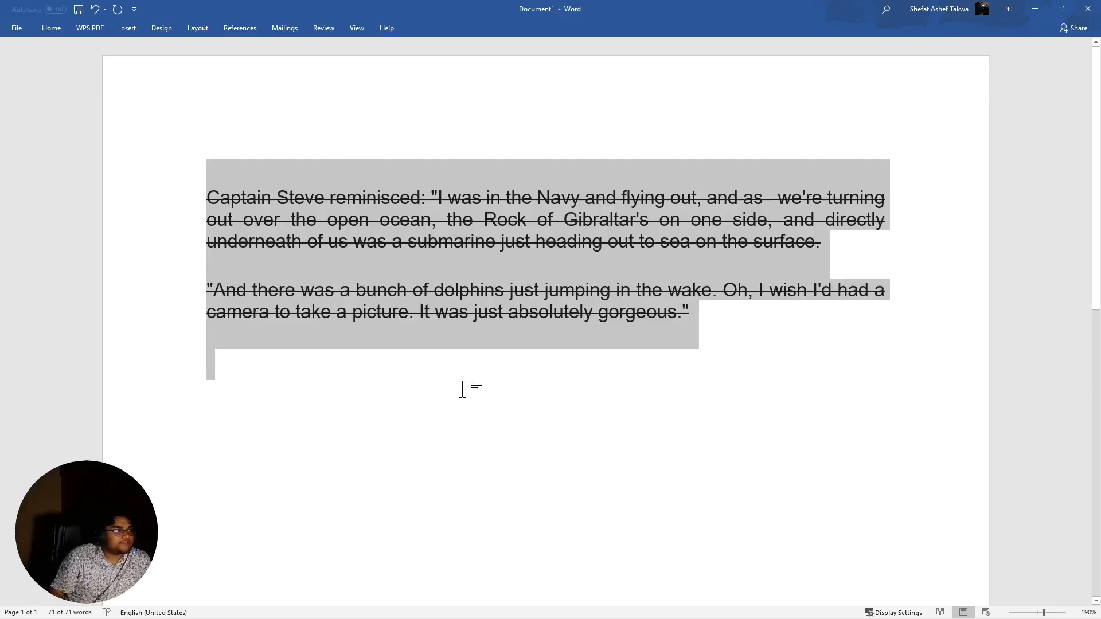
Replace the quote with the built-in Taylor Expansion equation from the Equation gallery
{"action": "left_click", "coordinate": [64, 24]}
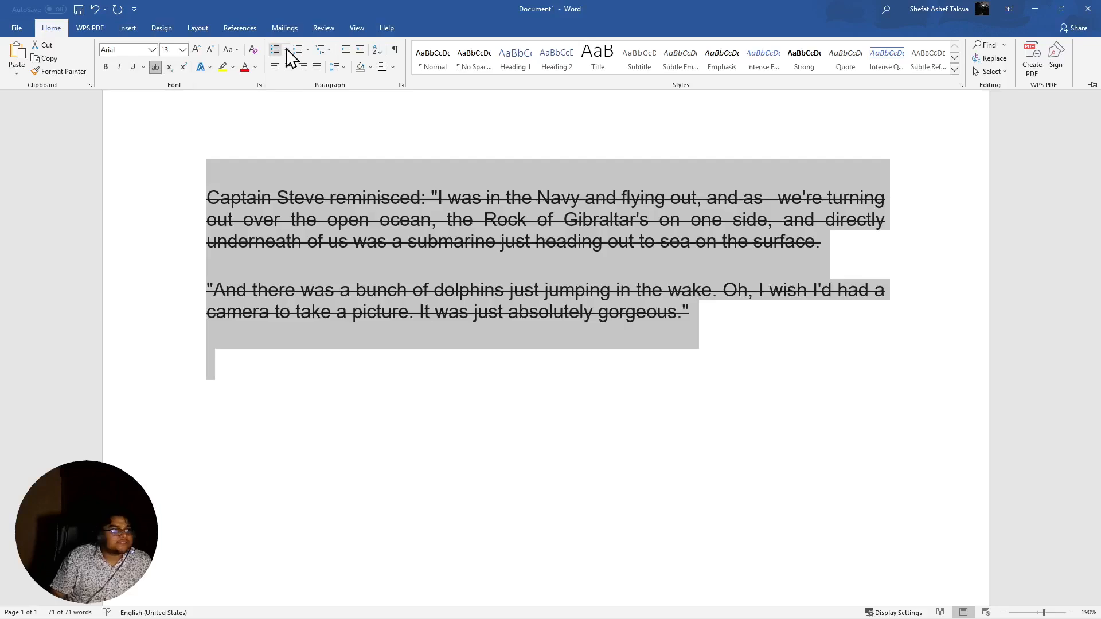
{"action": "left_click", "coordinate": [136, 27]}
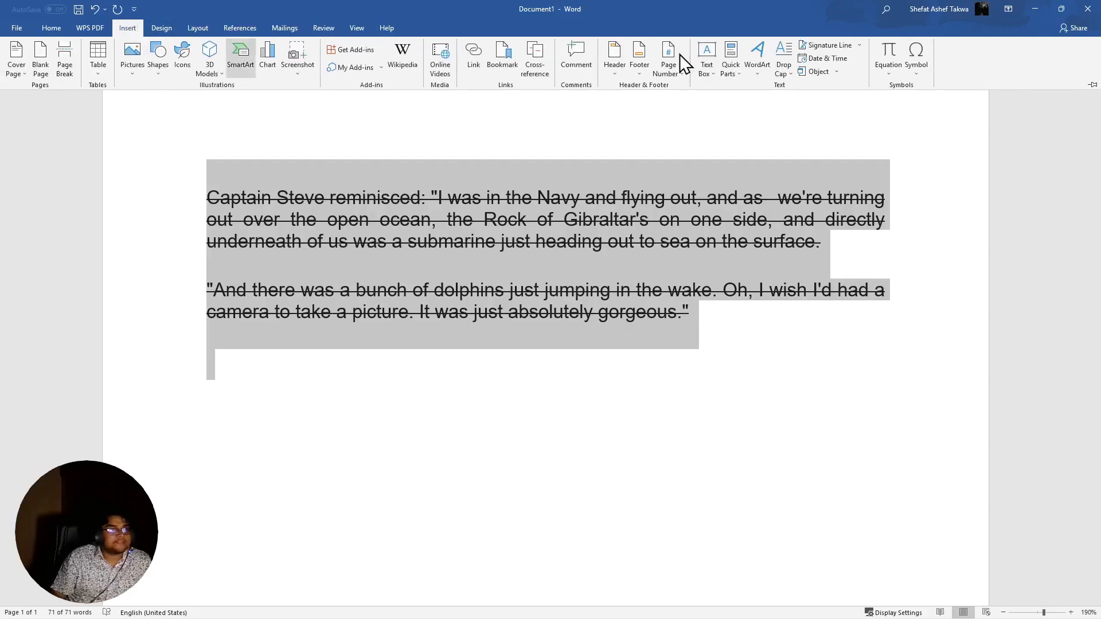
{"action": "left_click", "coordinate": [888, 72]}
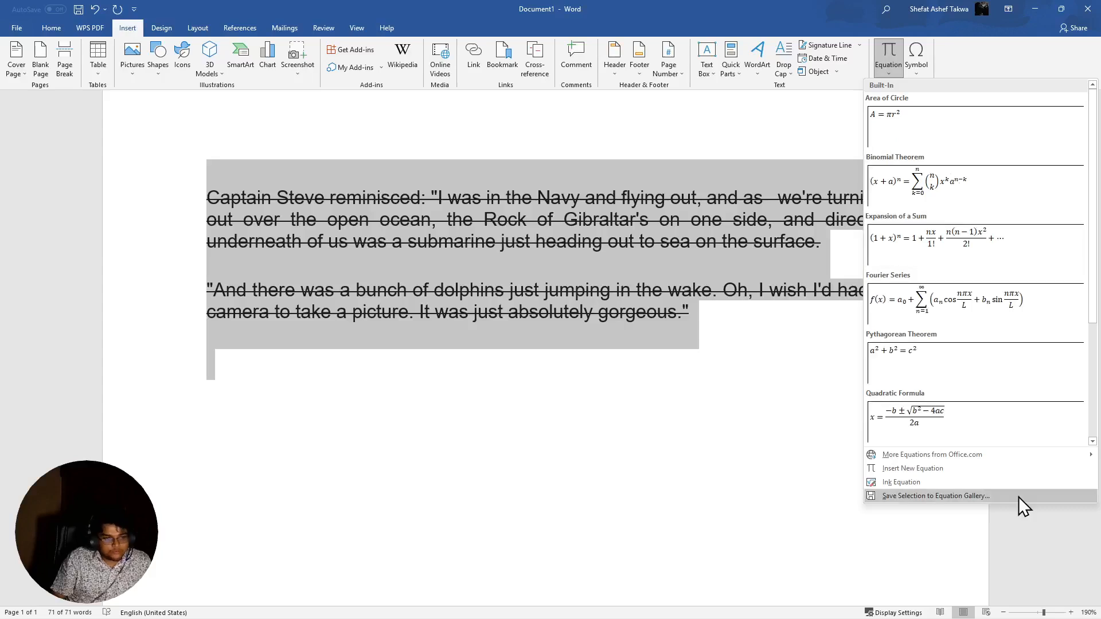
{"action": "scroll", "coordinate": [963, 344], "scroll_direction": "down", "scroll_amount": 3}
{"action": "scroll", "coordinate": [969, 344], "scroll_direction": "up", "scroll_amount": 3}
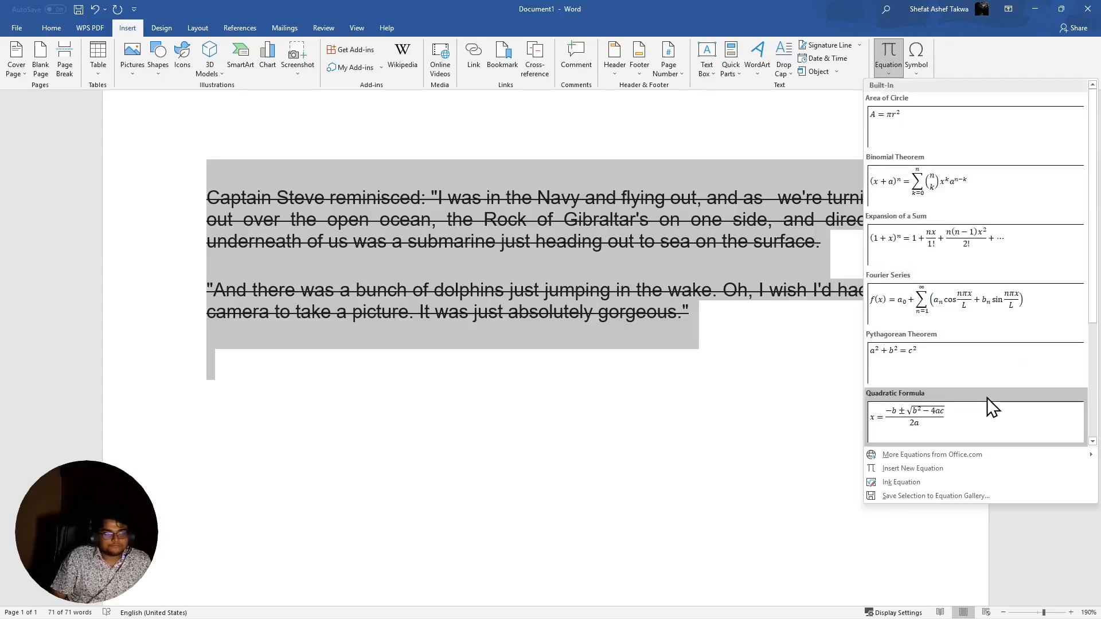
{"action": "scroll", "coordinate": [986, 398], "scroll_direction": "down", "scroll_amount": 3}
{"action": "scroll", "coordinate": [974, 359], "scroll_direction": "up", "scroll_amount": 3}
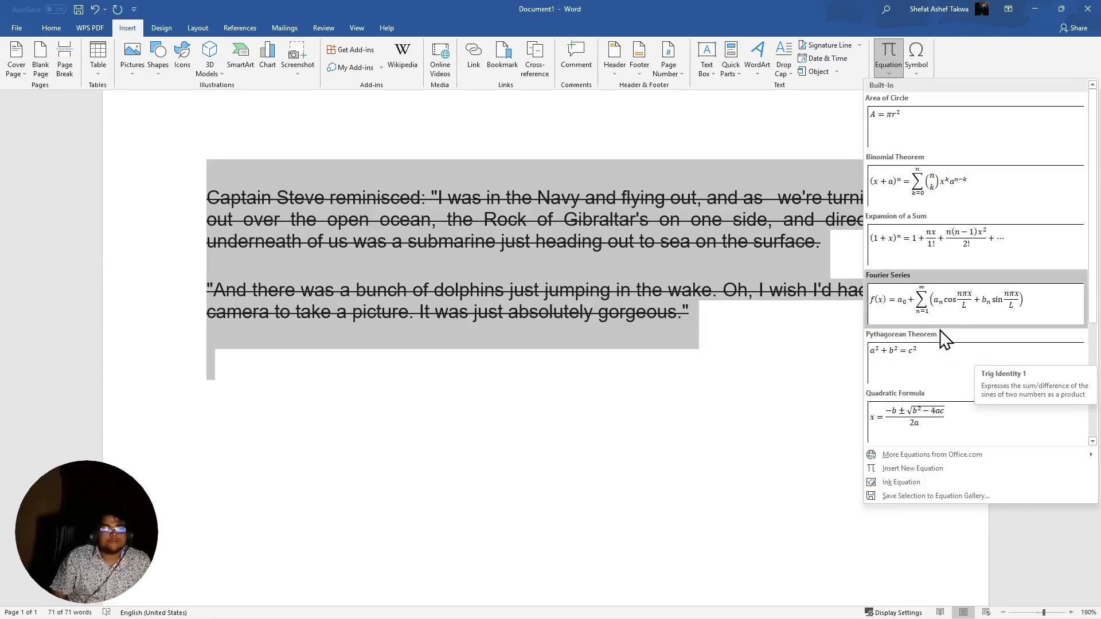
{"action": "scroll", "coordinate": [946, 355], "scroll_direction": "down", "scroll_amount": 3}
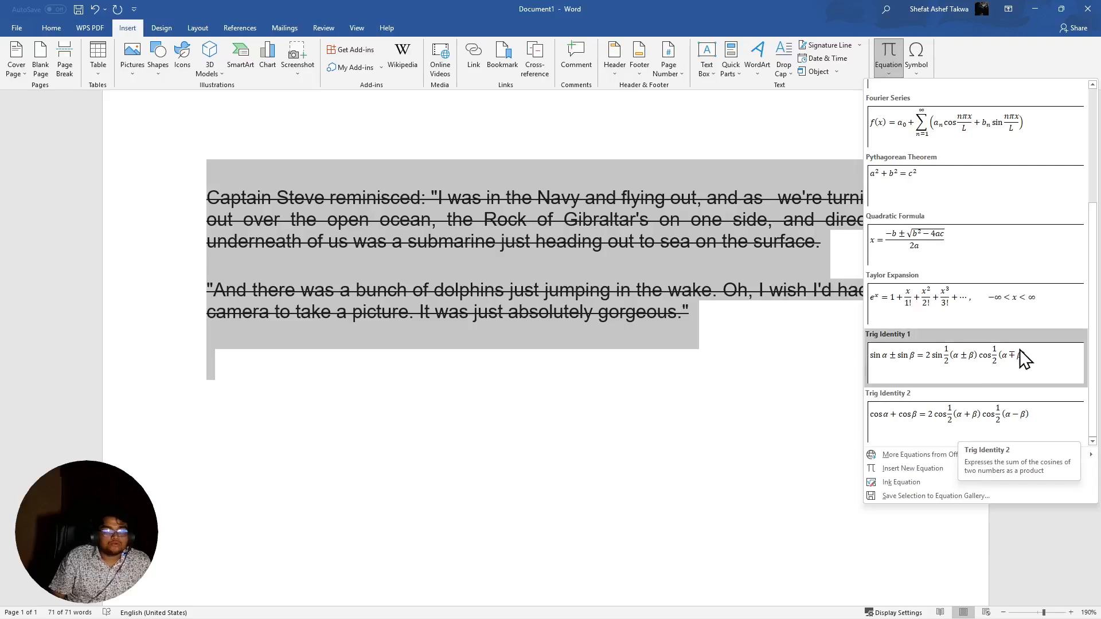
{"action": "left_click", "coordinate": [954, 300]}
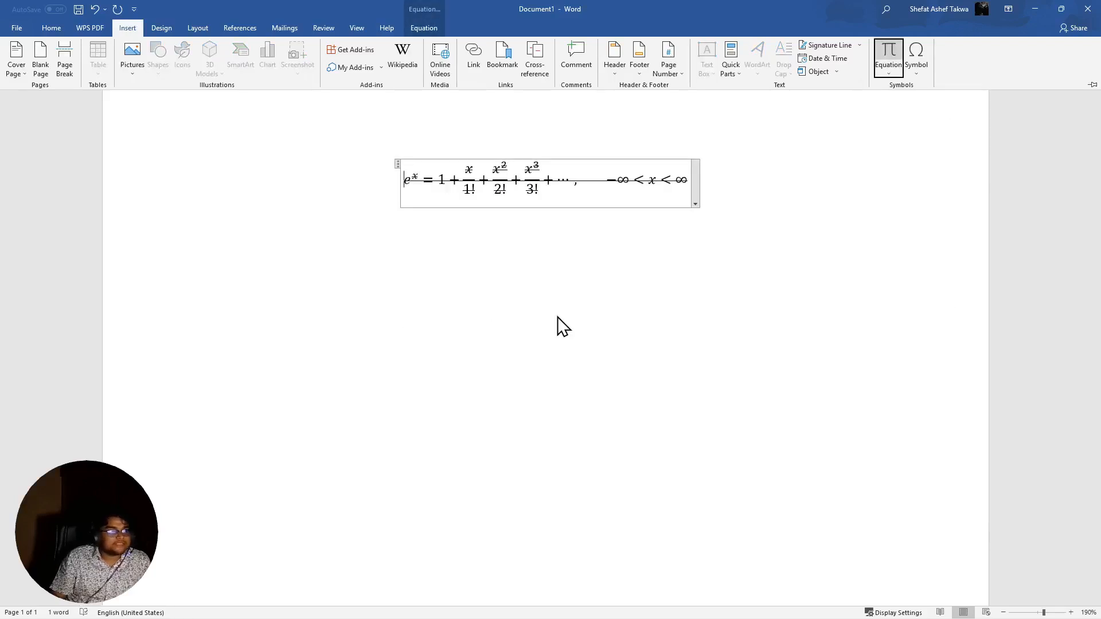
Change the third numerator's exponent to 4, then select and delete the whole equation
{"action": "left_click", "coordinate": [542, 172]}
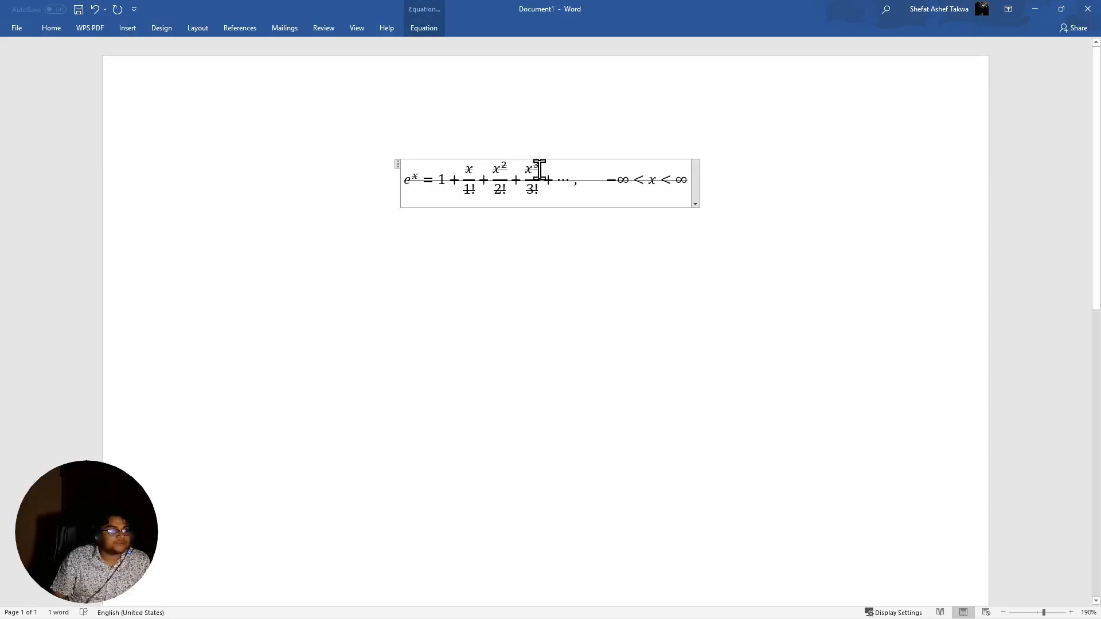
{"action": "type", "text": "3"}
{"action": "left_click", "coordinate": [538, 165]}
{"action": "key", "text": "BackSpace"}
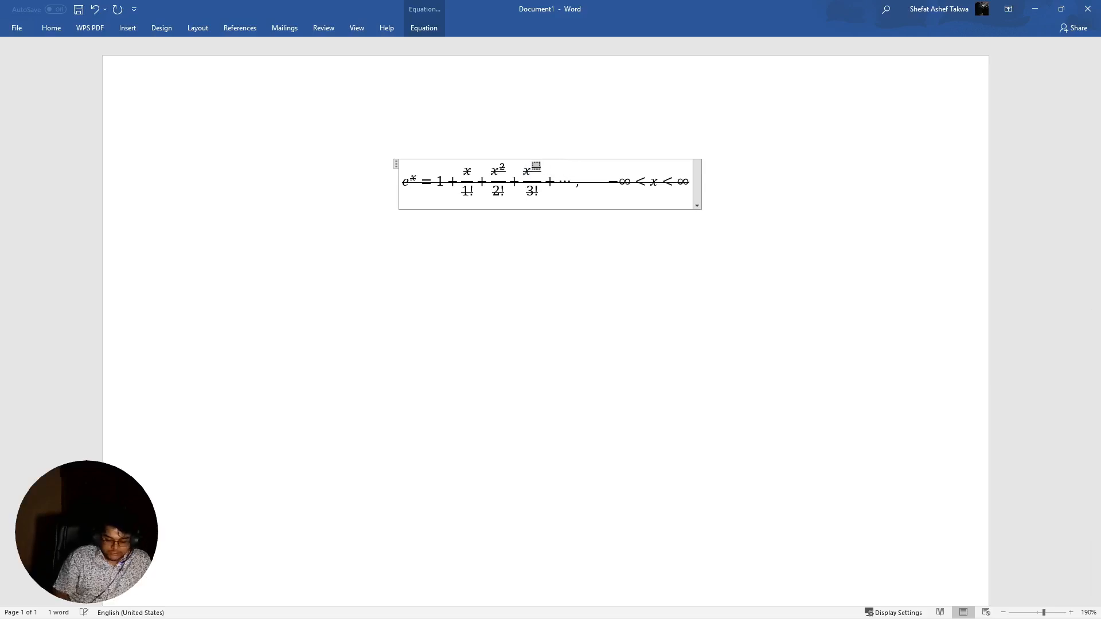
{"action": "type", "text": "4"}
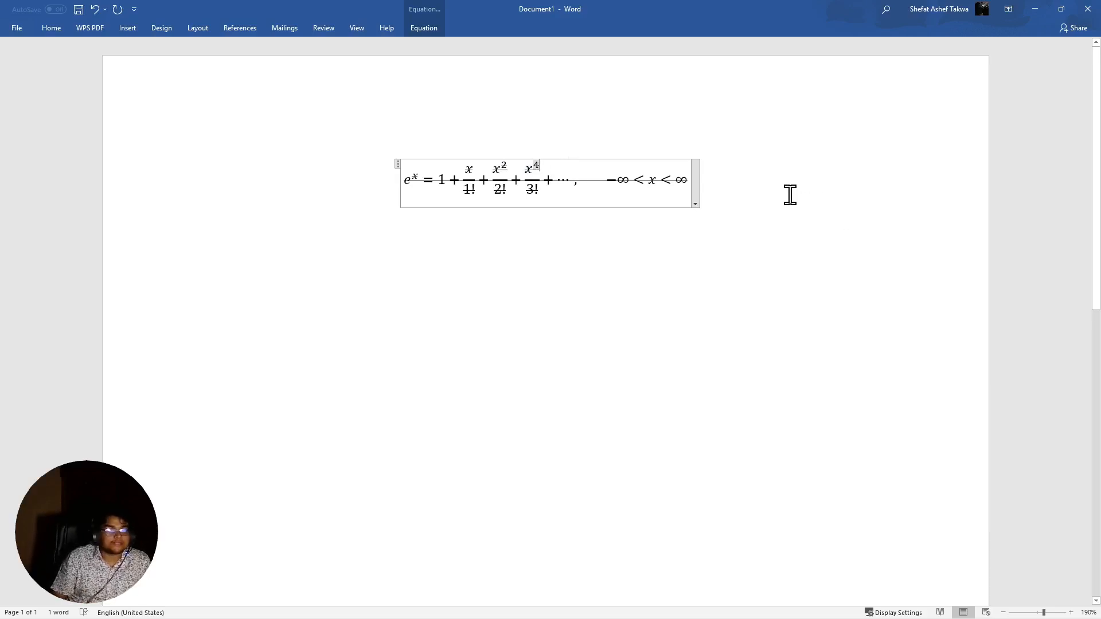
{"action": "left_click", "coordinate": [157, 187]}
{"action": "key", "text": "Delete"}
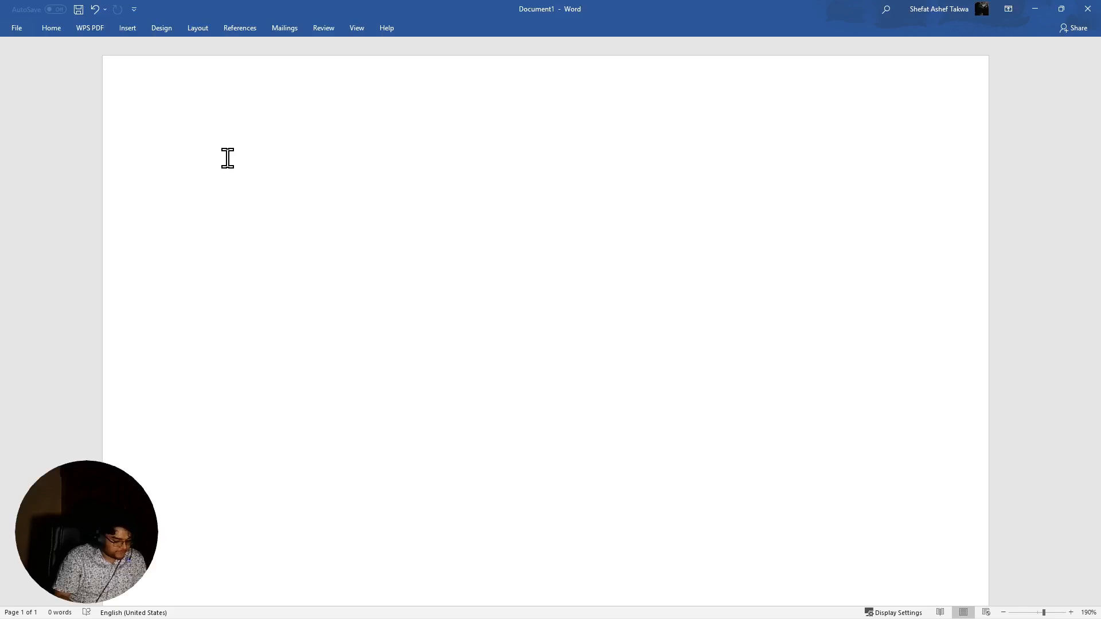
Undo, then clear the leftover struck-through characters and stray test text from the page
{"action": "key", "text": "ctrl+z"}
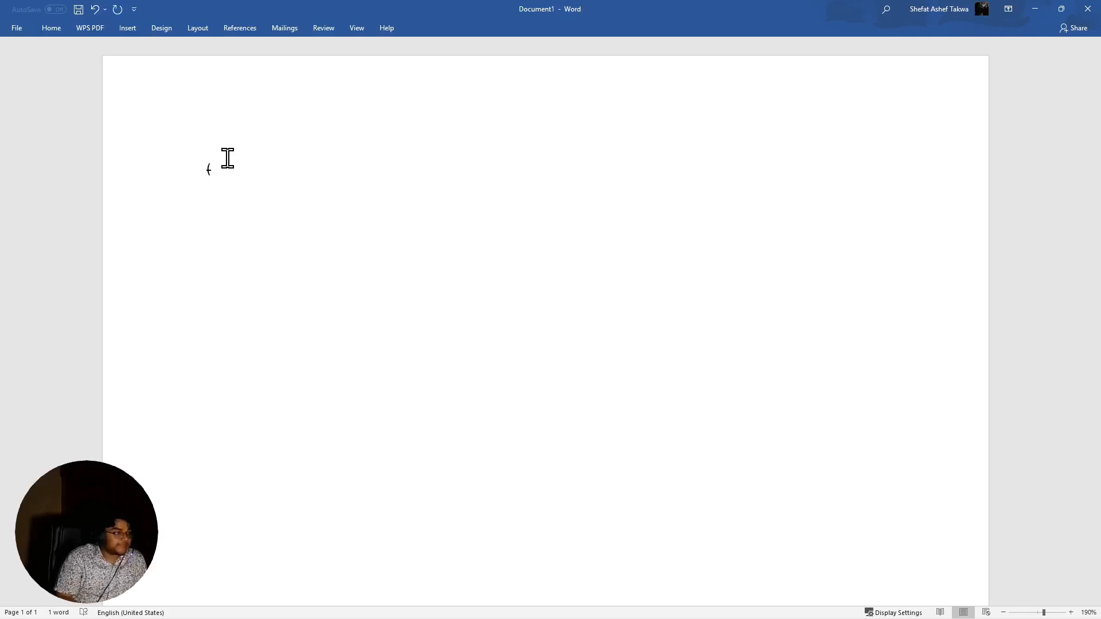
{"action": "left_click", "coordinate": [50, 27]}
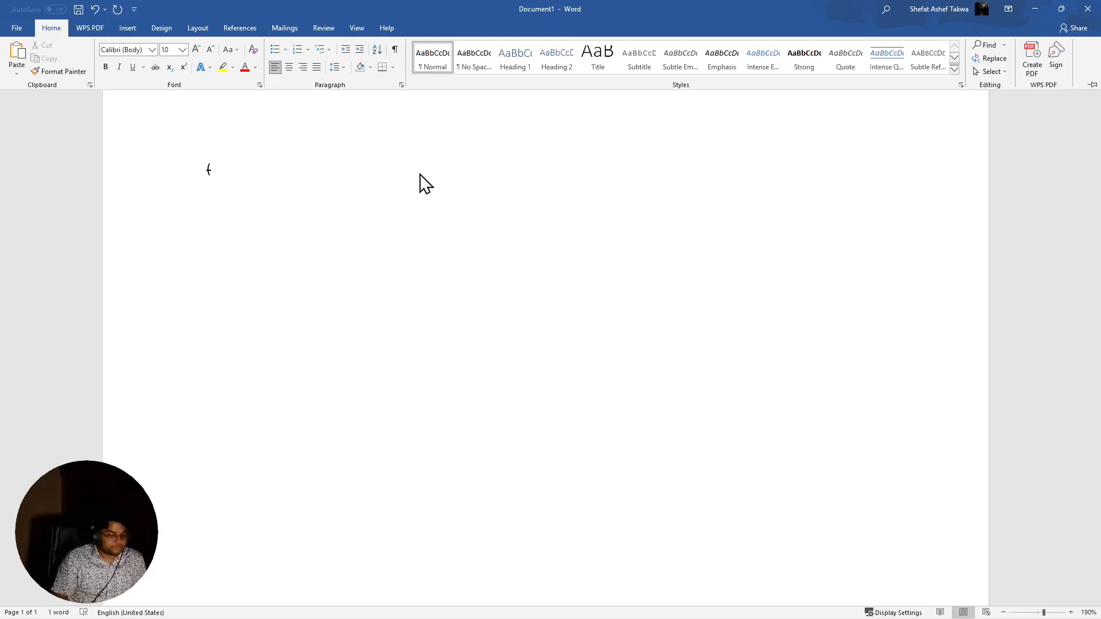
{"action": "key", "text": "BackSpace"}
{"action": "type", "text": "AA"}
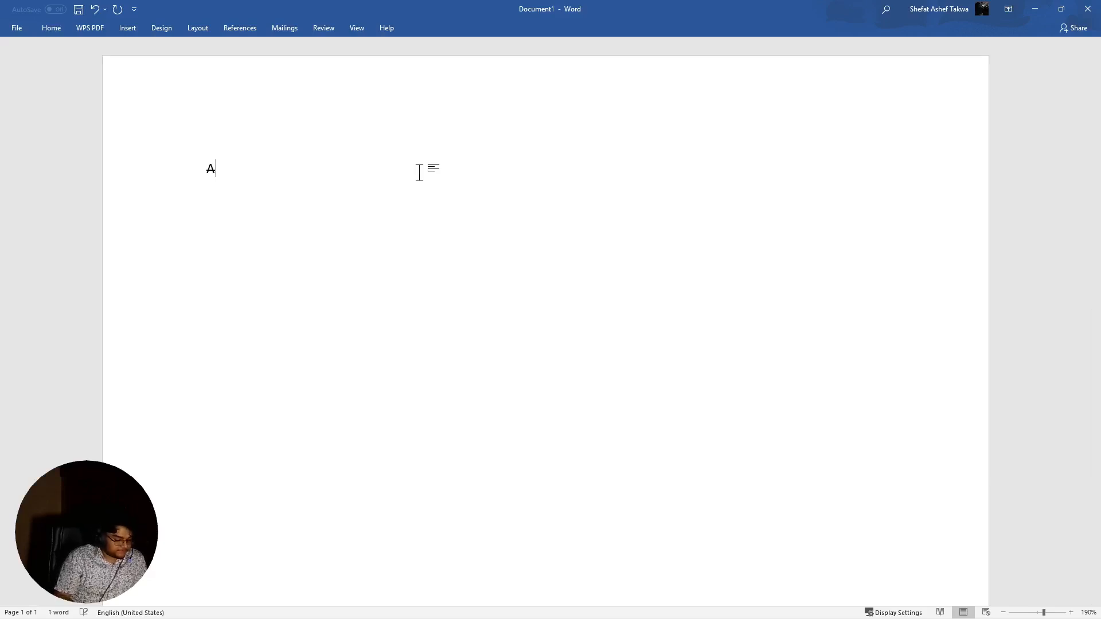
{"action": "key", "text": "BackSpace"}
{"action": "key", "text": "BackSpace"}
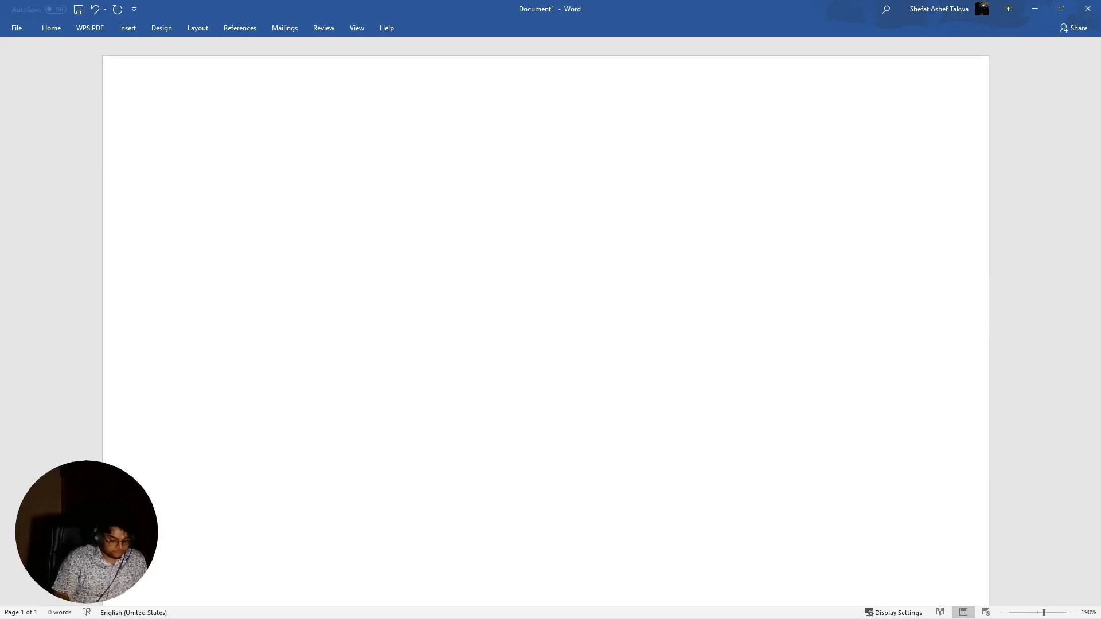
{"action": "key", "text": "Return"}
{"action": "type", "text": "A"}
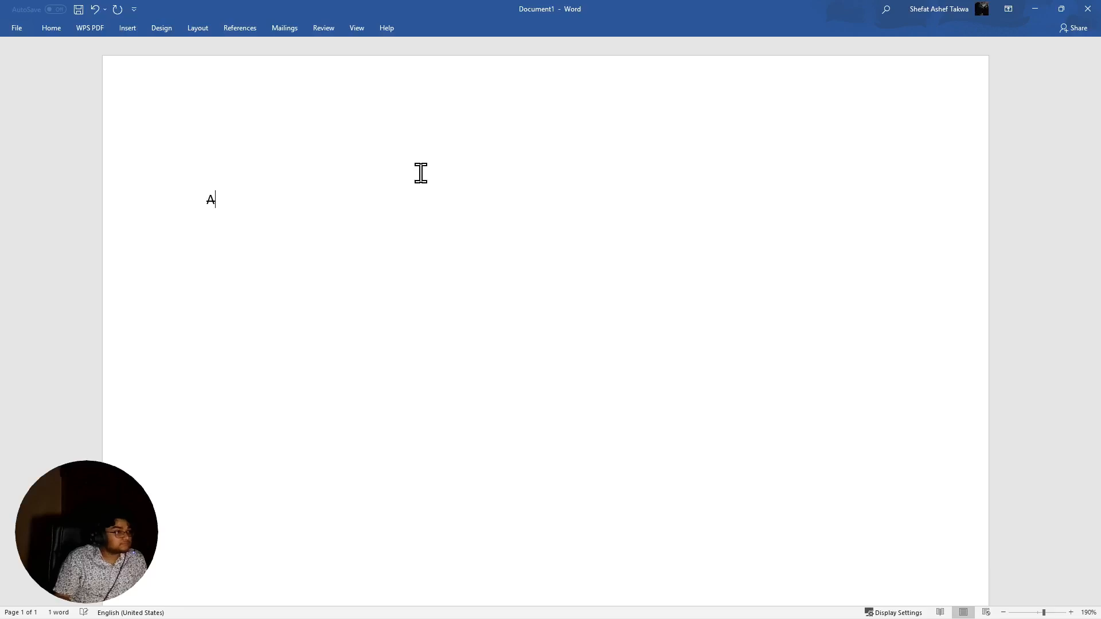
{"action": "key", "text": "BackSpace"}
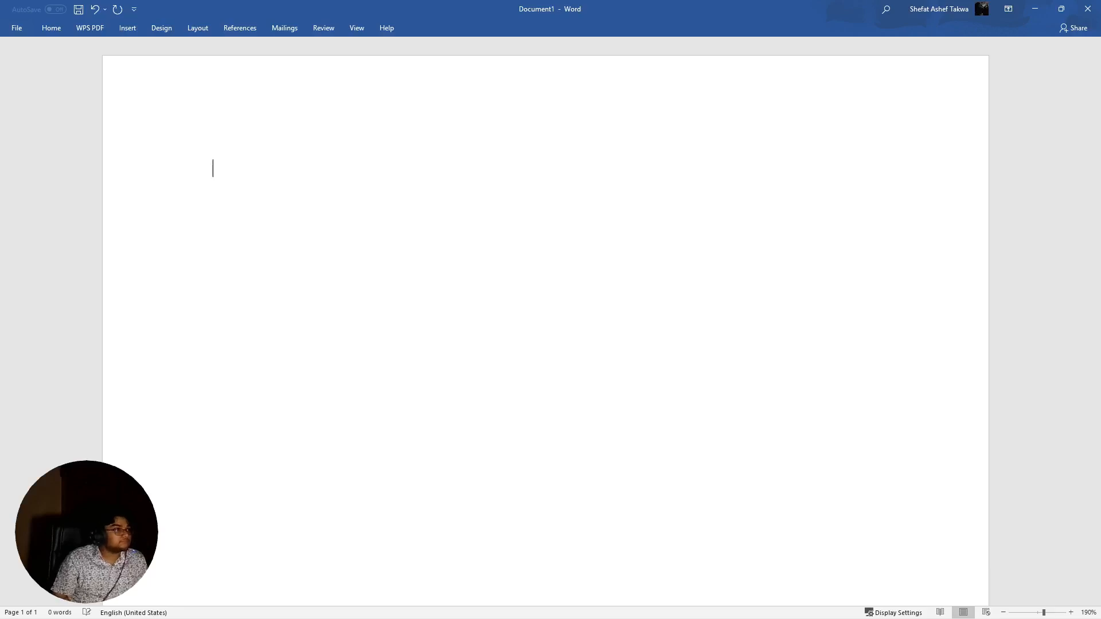
{"action": "left_click", "coordinate": [53, 29]}
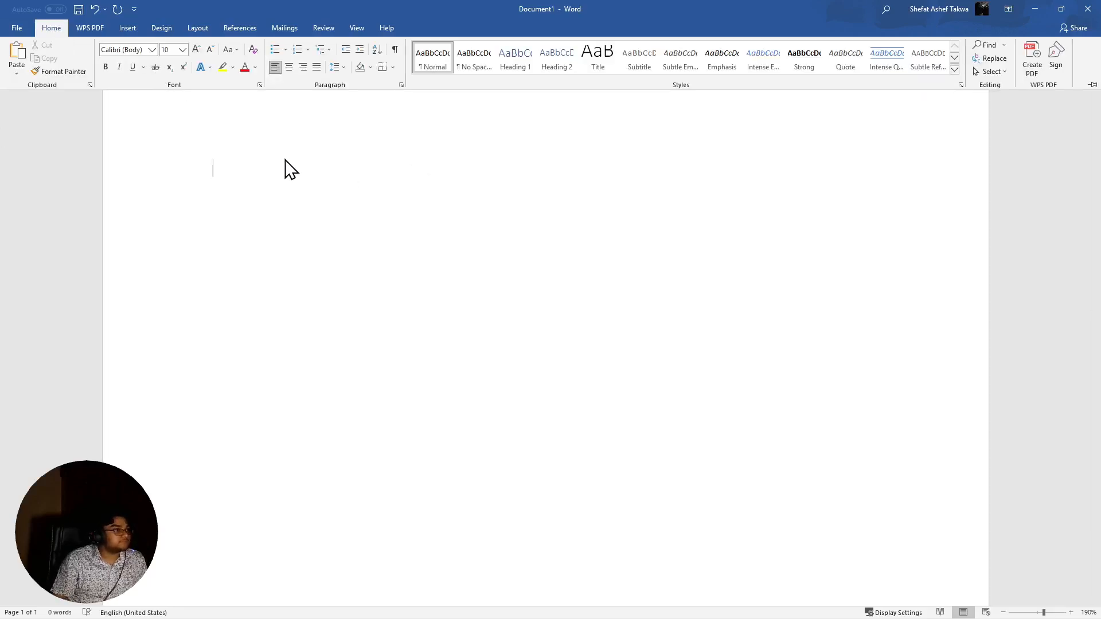
{"action": "type", "text": "A"}
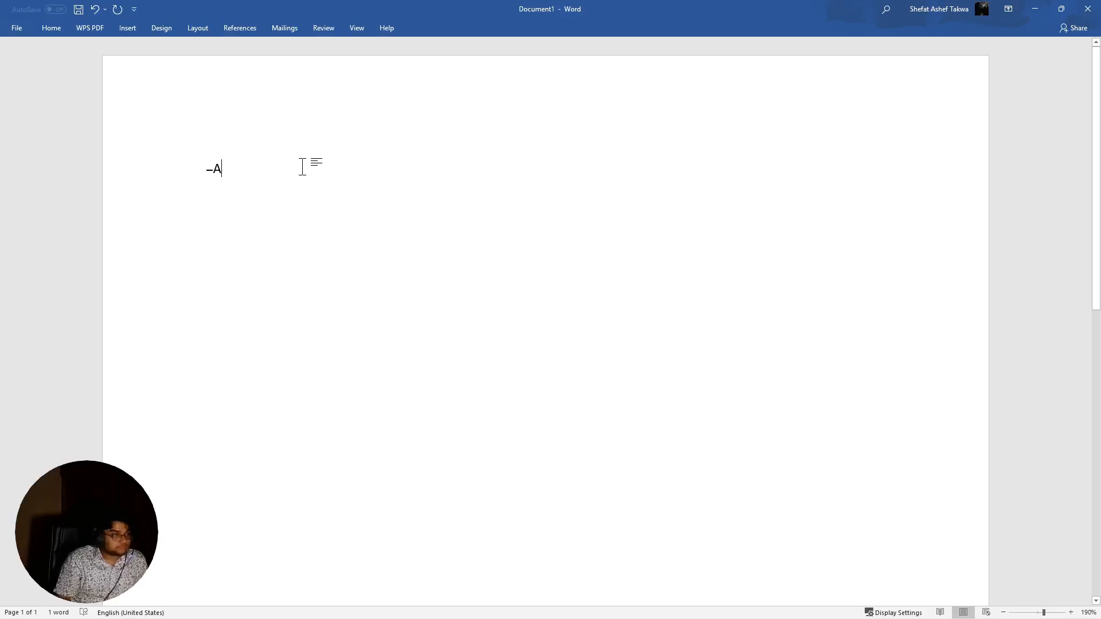
{"action": "key", "text": "BackSpace"}
{"action": "key", "text": "BackSpace"}
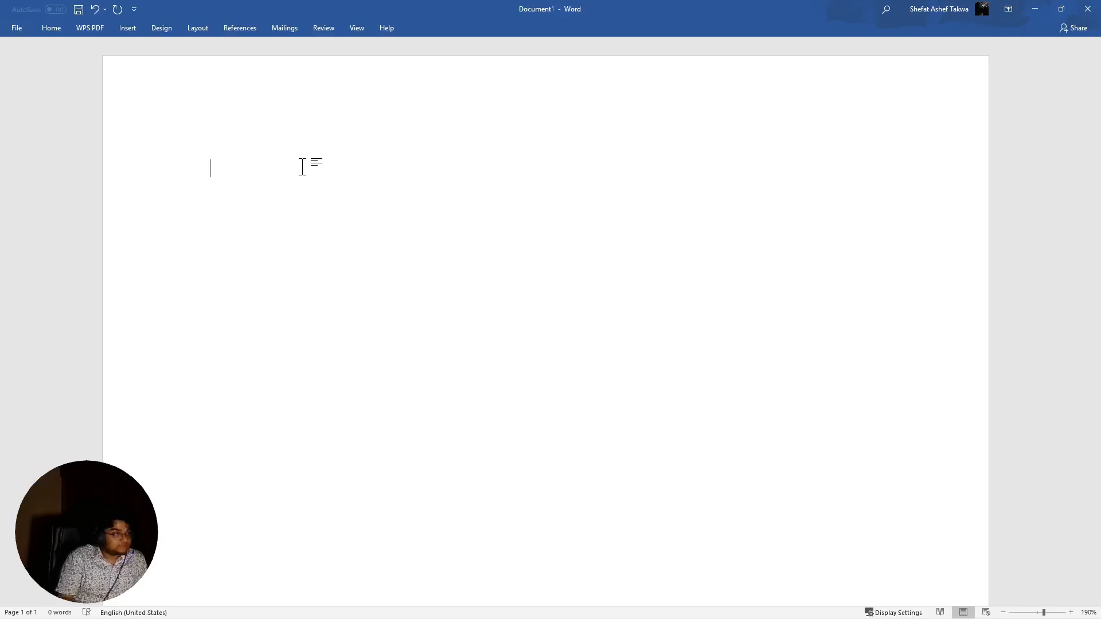
{"action": "type", "text": "-"}
{"action": "key", "text": "BackSpace"}
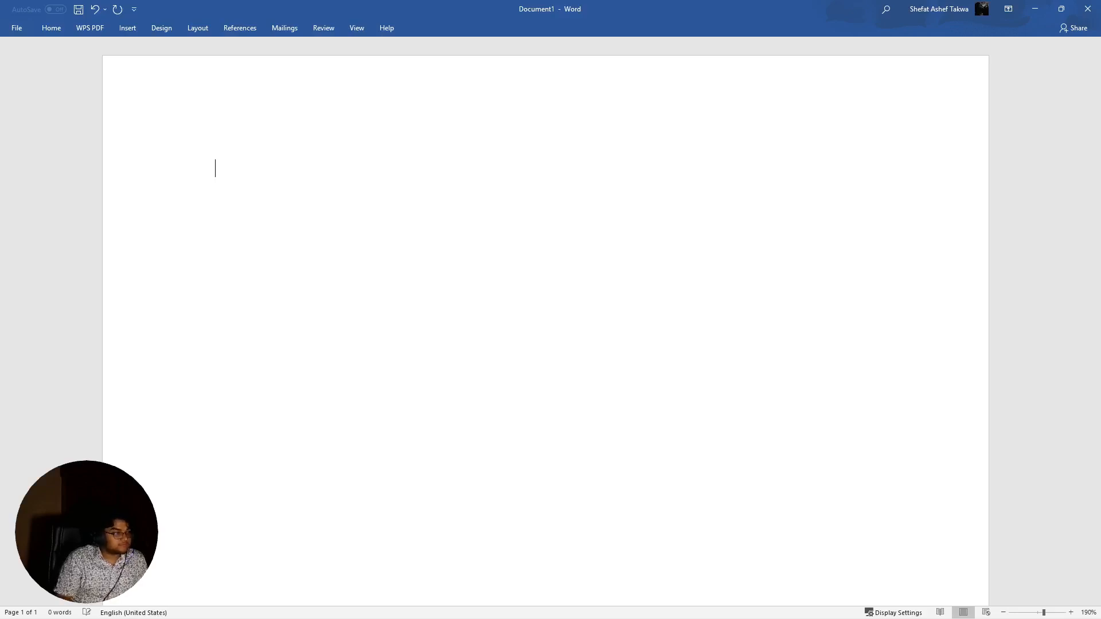
{"action": "type", "text": "-="}
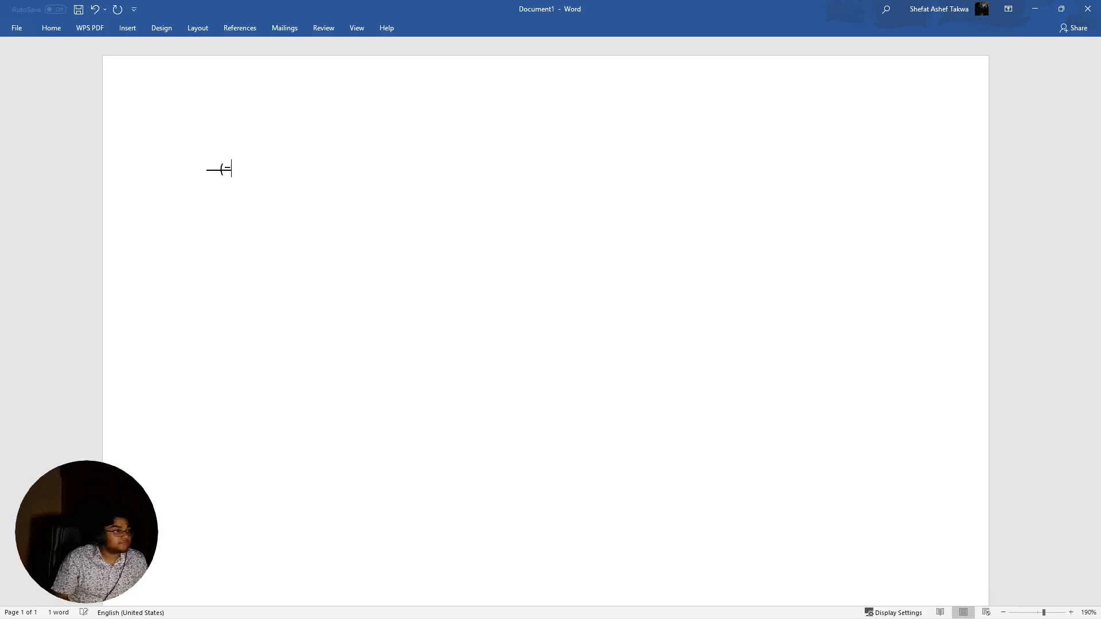
{"action": "key", "text": "BackSpace"}
{"action": "key", "text": "BackSpace"}
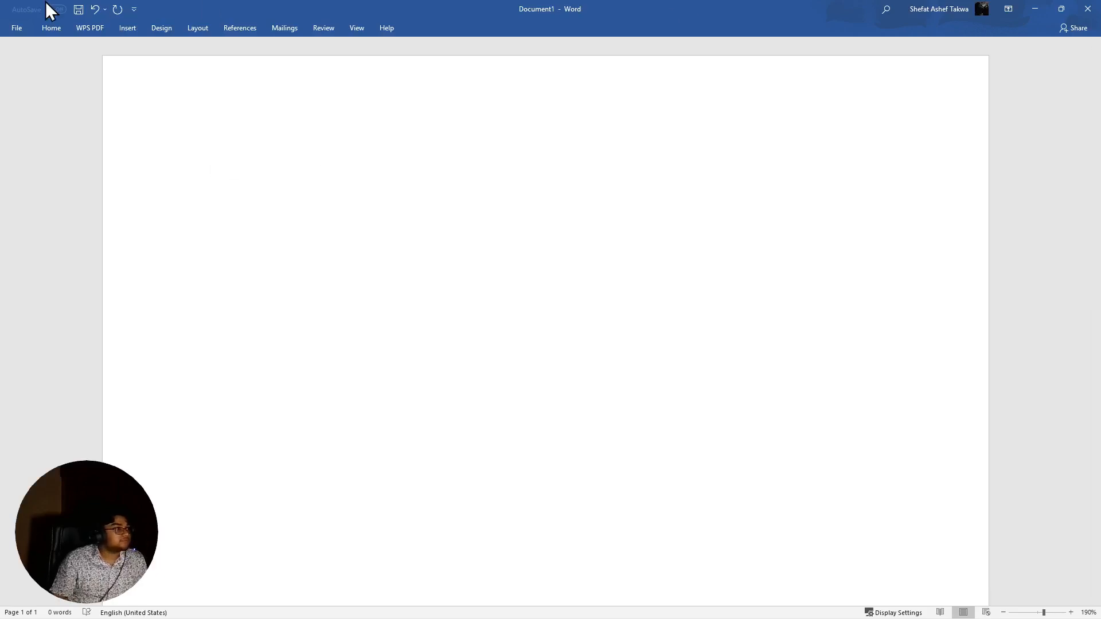
{"action": "left_click", "coordinate": [55, 28]}
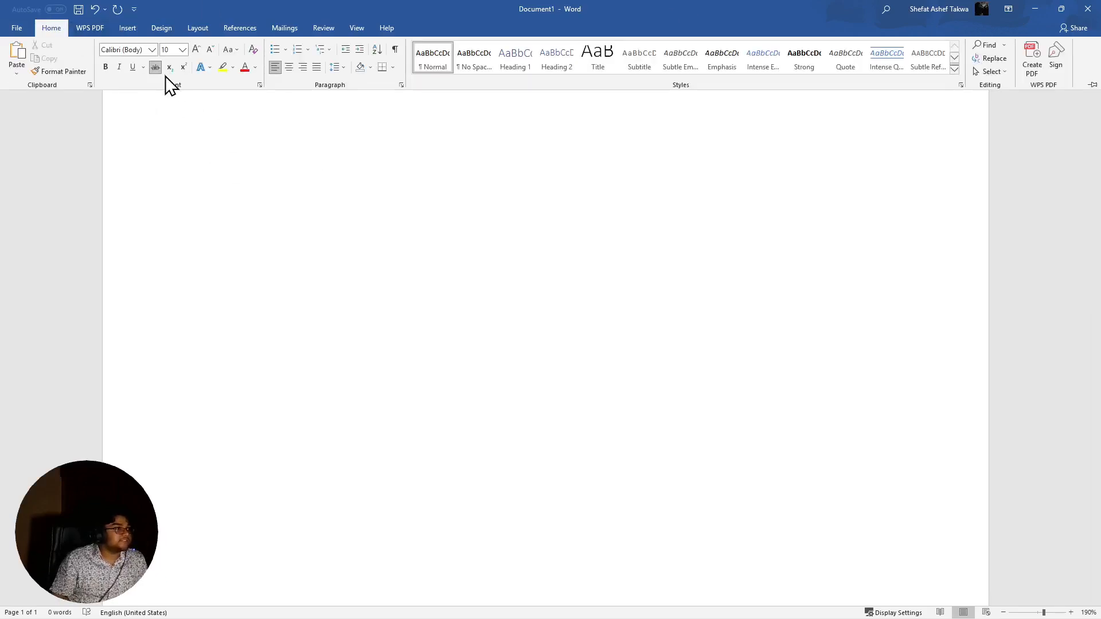
{"action": "key", "text": "ctrl+d"}
Type '(A+B) =A + 2AB + B', removing the leading dash and adding the missing plus
{"action": "left_click", "coordinate": [227, 176]}
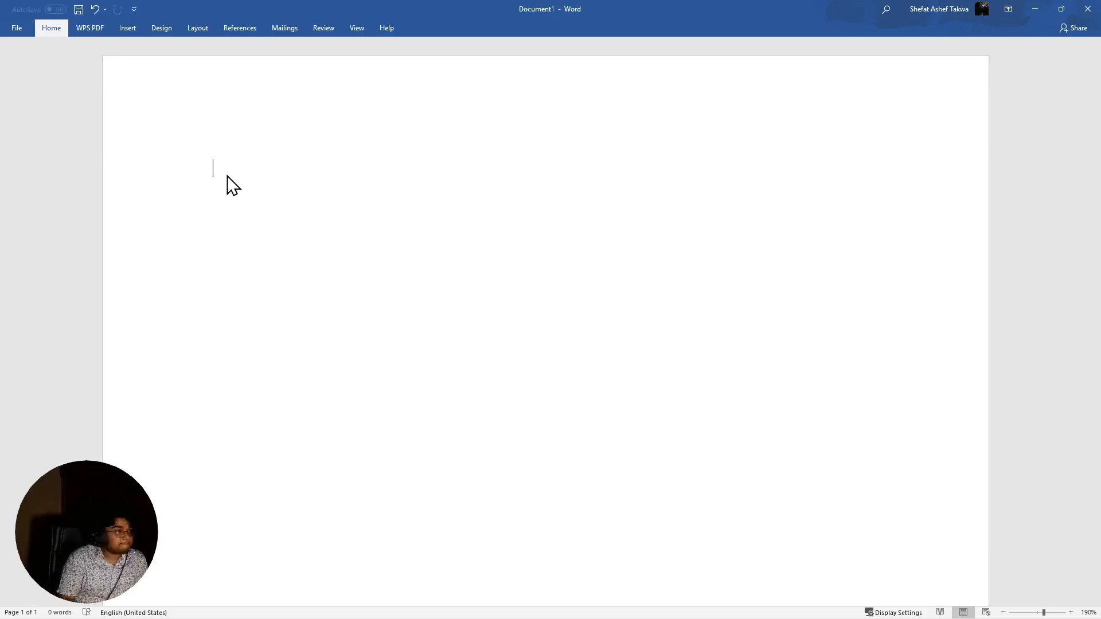
{"action": "type", "text": "-(A"}
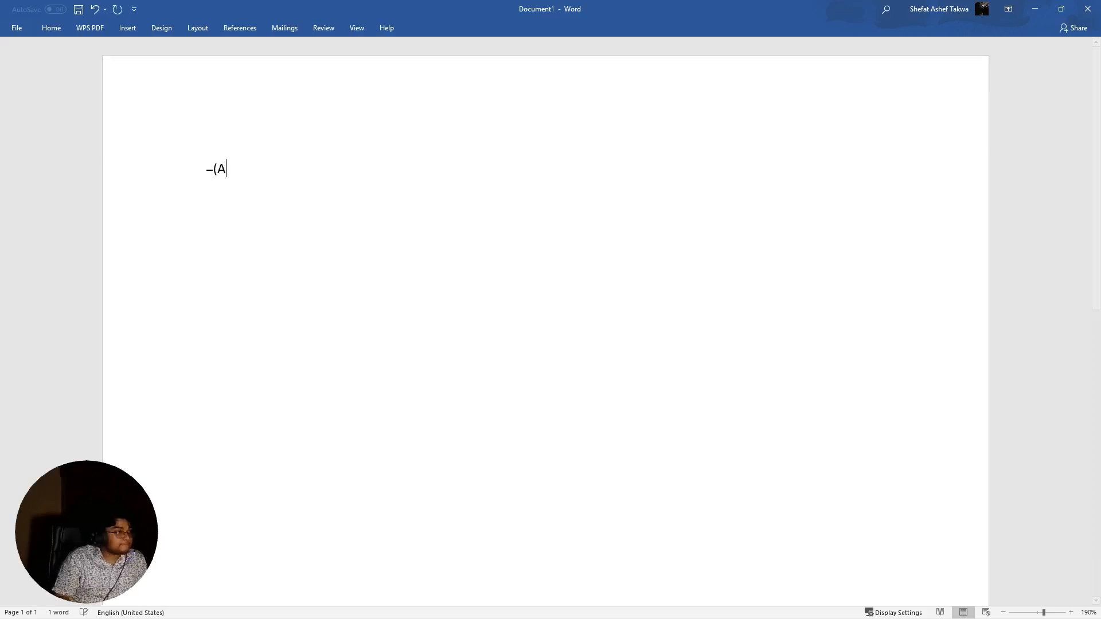
{"action": "type", "text": "+"}
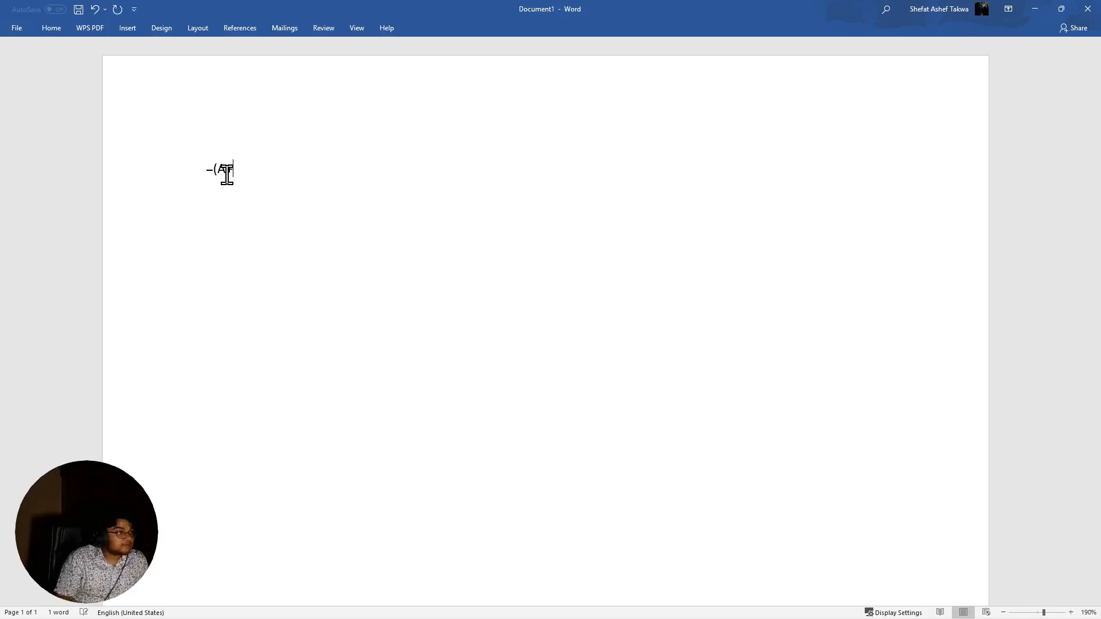
{"action": "type", "text": "B)"}
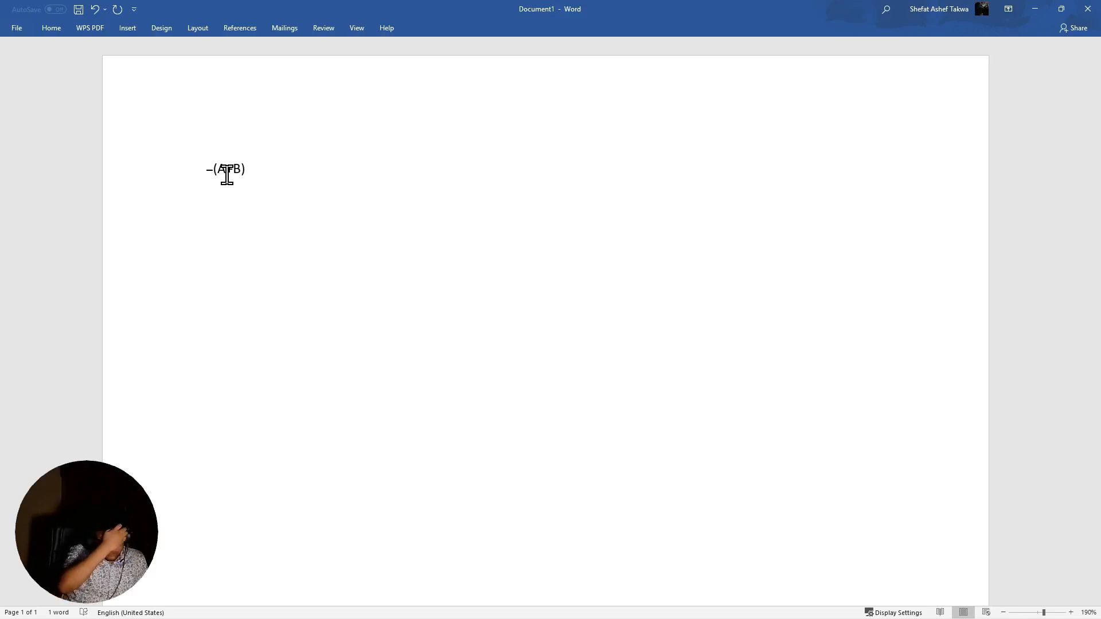
{"action": "type", "text": " ="}
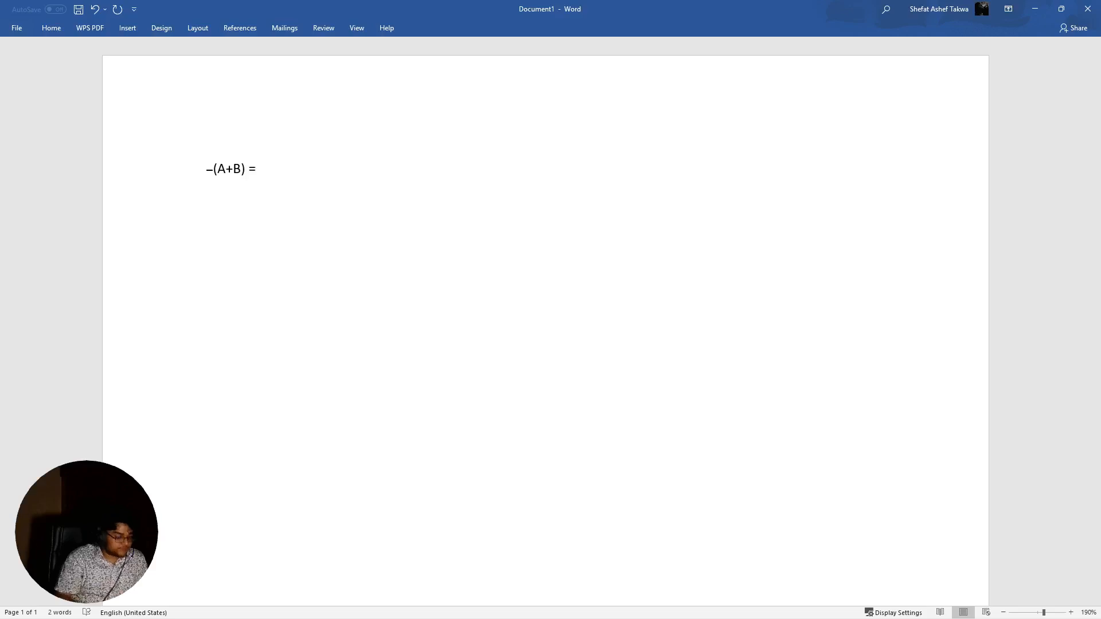
{"action": "type", "text": "A "}
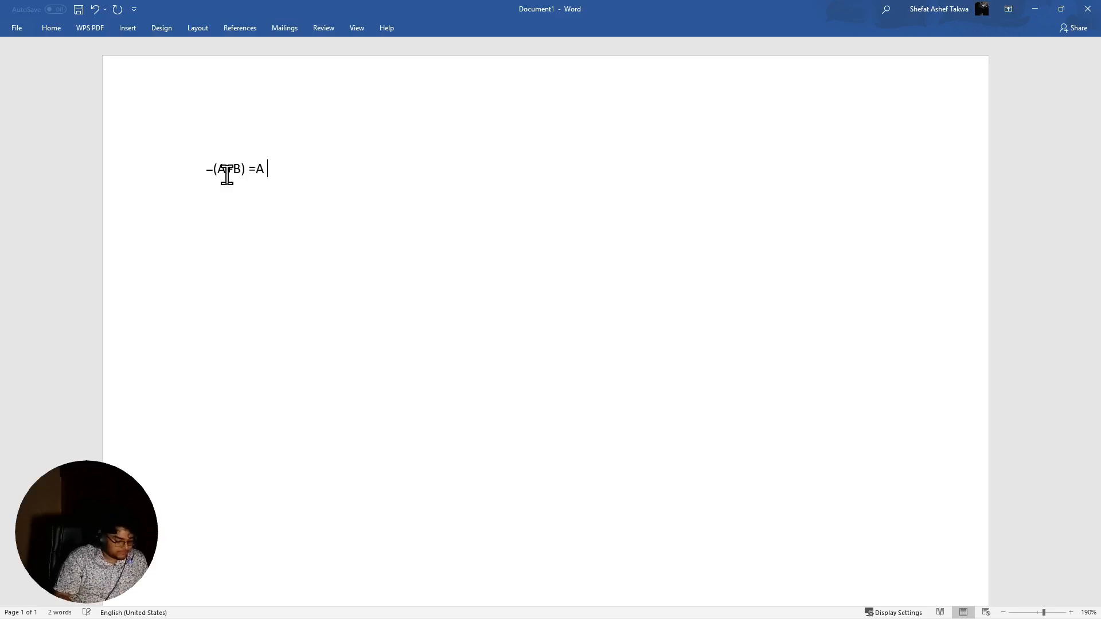
{"action": "type", "text": "2"}
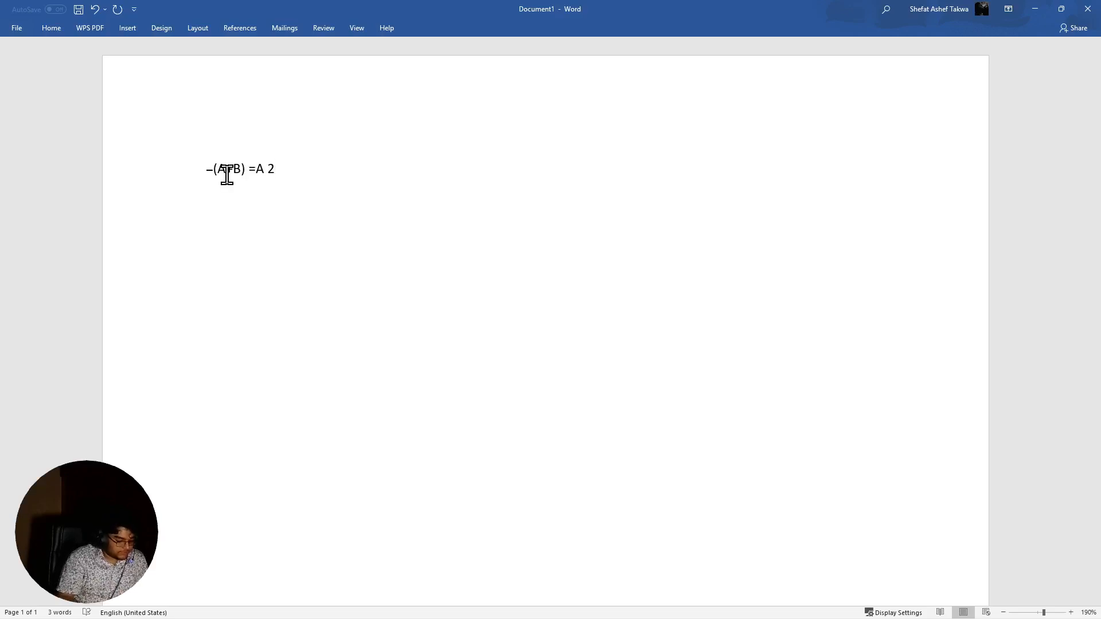
{"action": "type", "text": "AB +"}
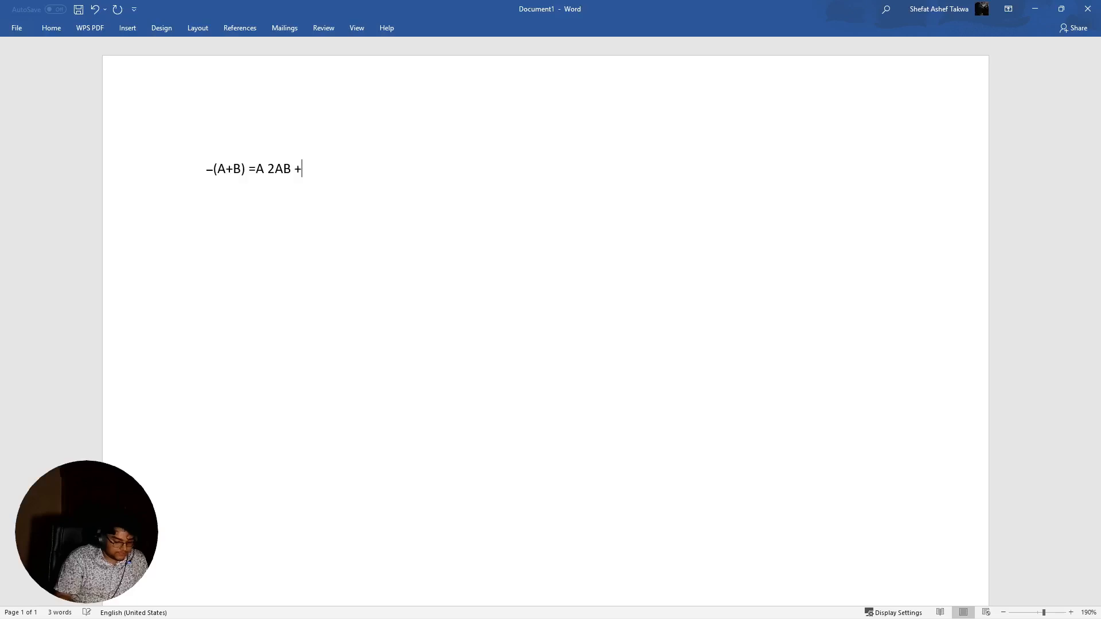
{"action": "type", "text": " B"}
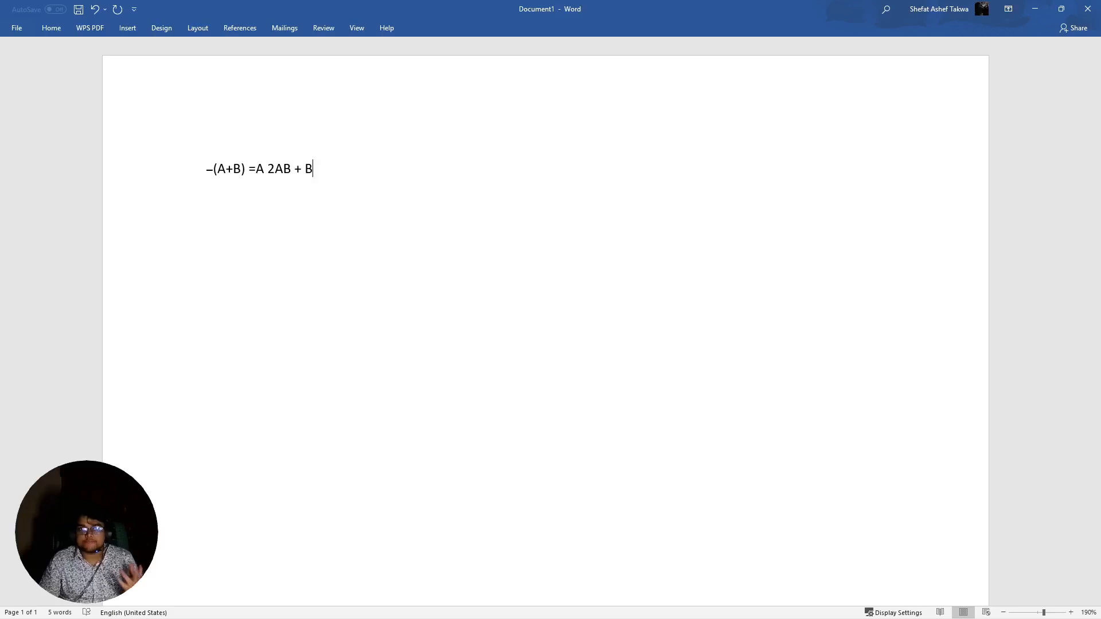
{"action": "left_click", "coordinate": [210, 172]}
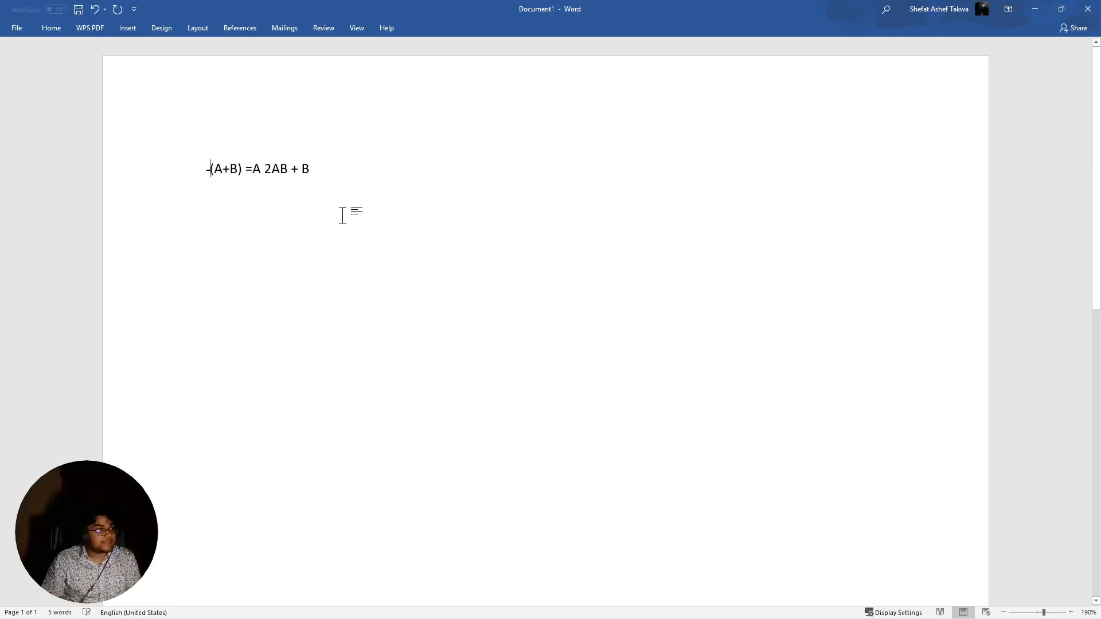
{"action": "key", "text": "BackSpace"}
{"action": "left_click", "coordinate": [323, 170]}
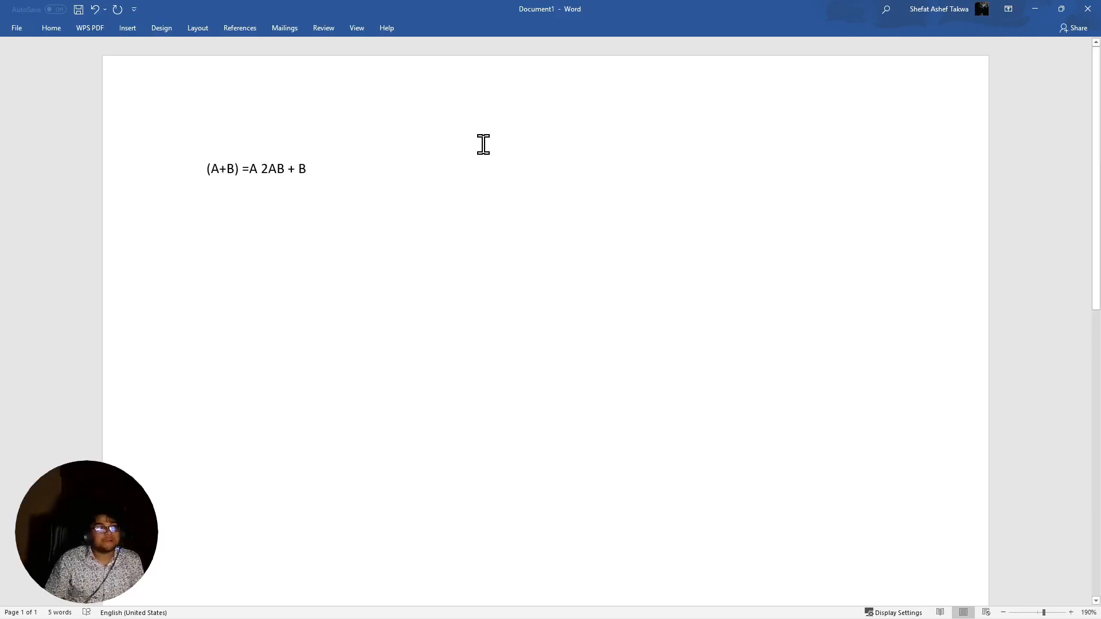
{"action": "left_click", "coordinate": [262, 170]}
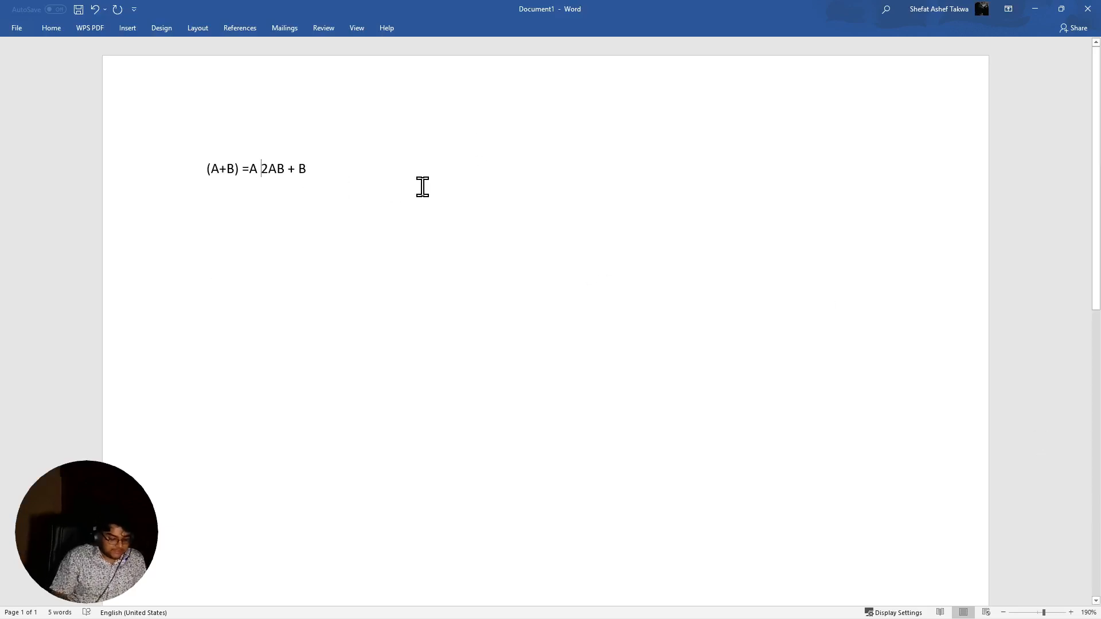
{"action": "type", "text": "+"}
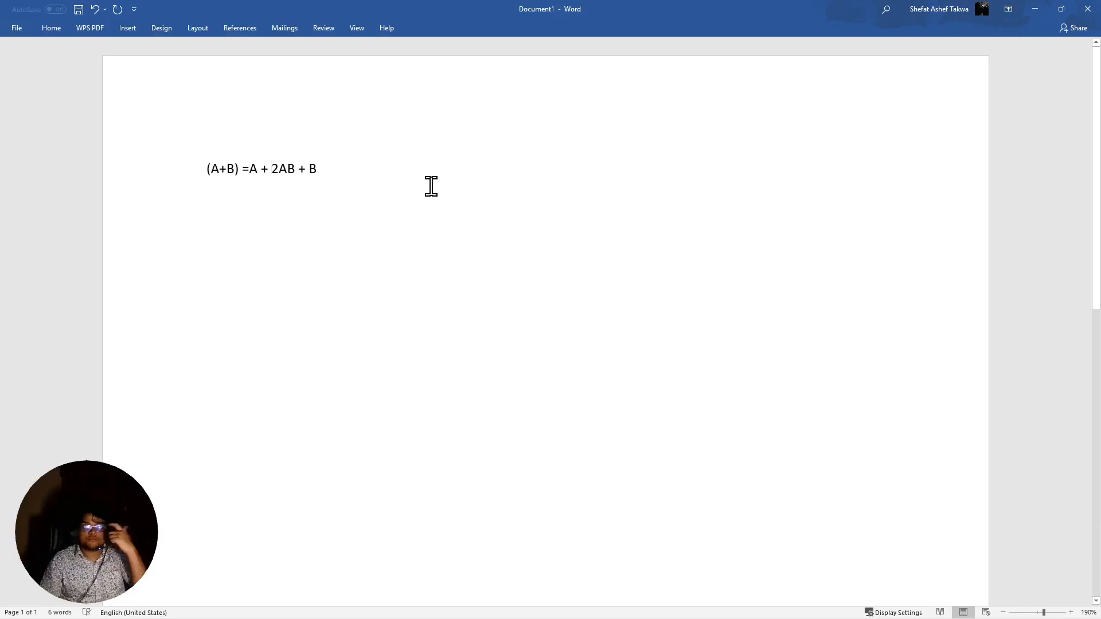
Add a superscript 2 exponent right after the first A
{"action": "left_click", "coordinate": [52, 28]}
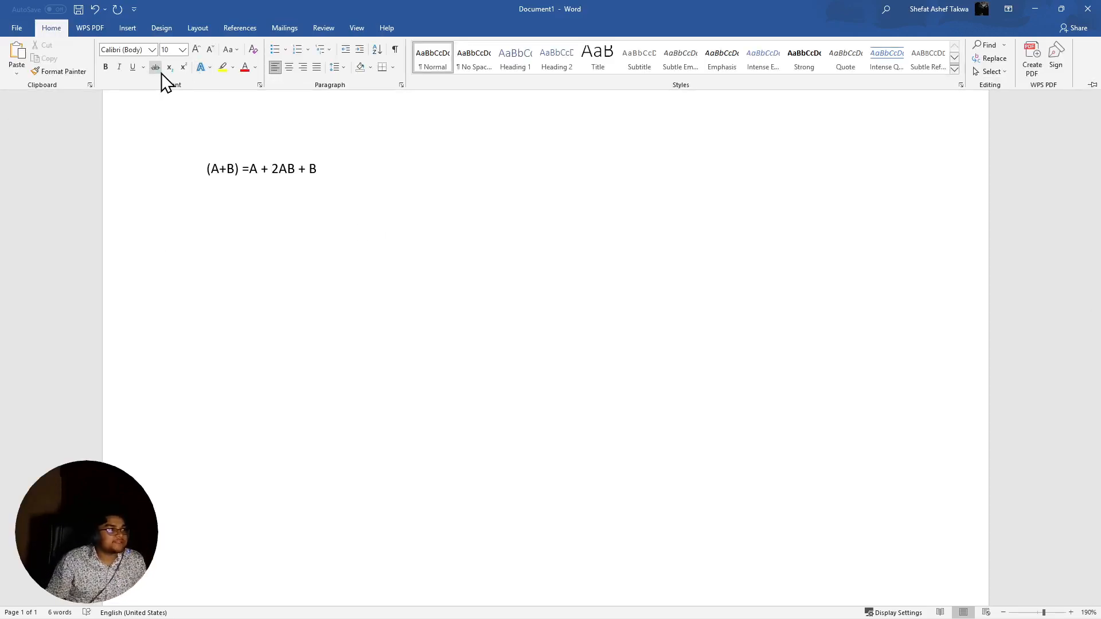
{"action": "left_click", "coordinate": [265, 172]}
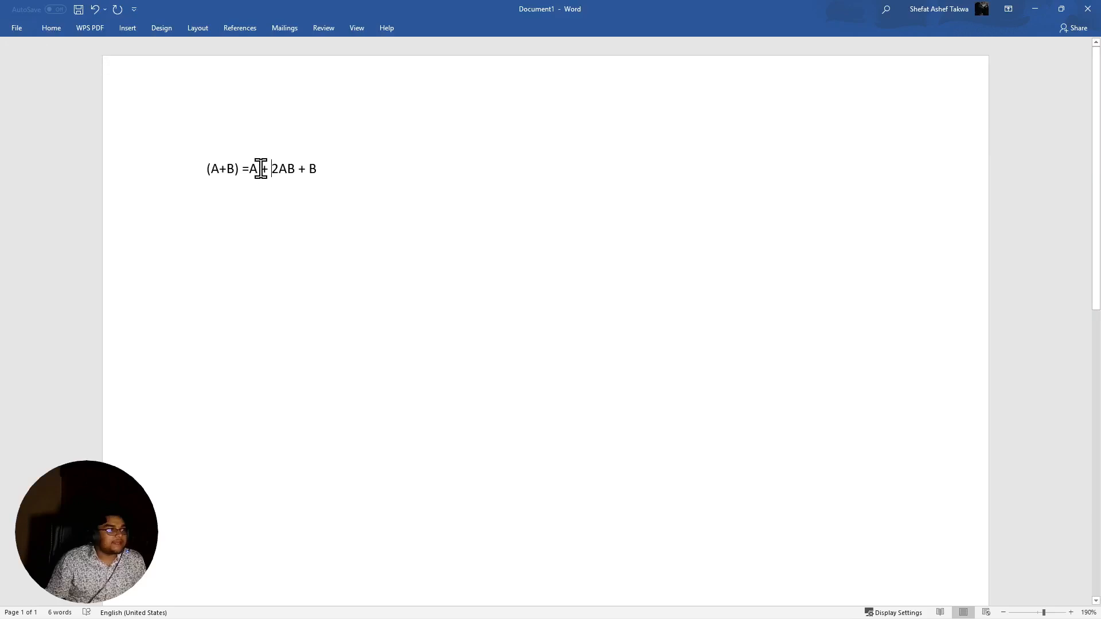
{"action": "left_click", "coordinate": [255, 171]}
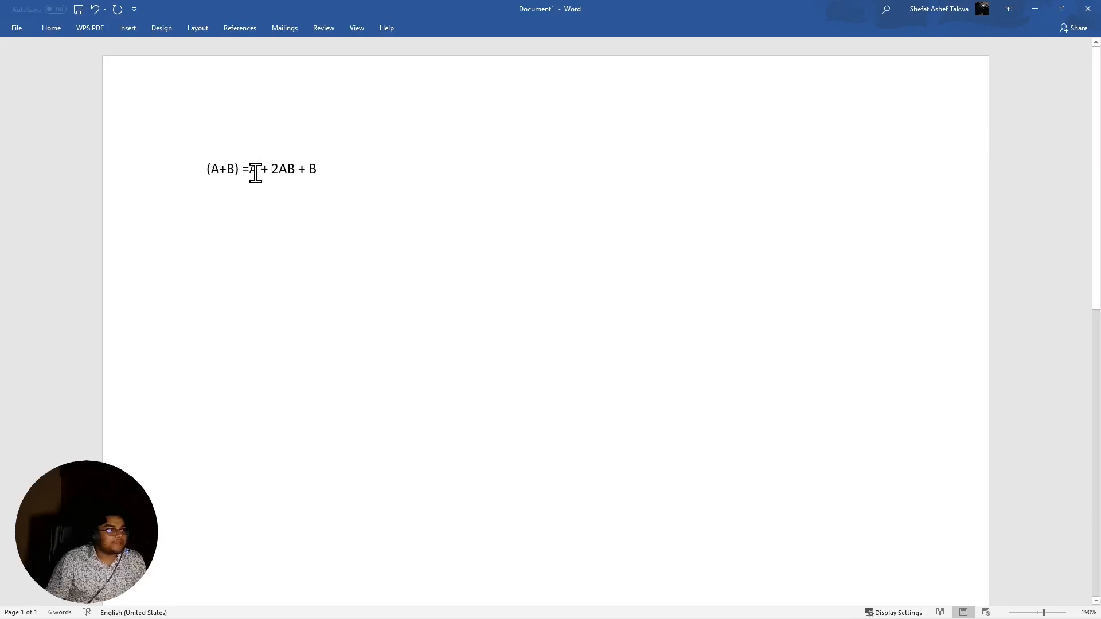
{"action": "left_click", "coordinate": [57, 26]}
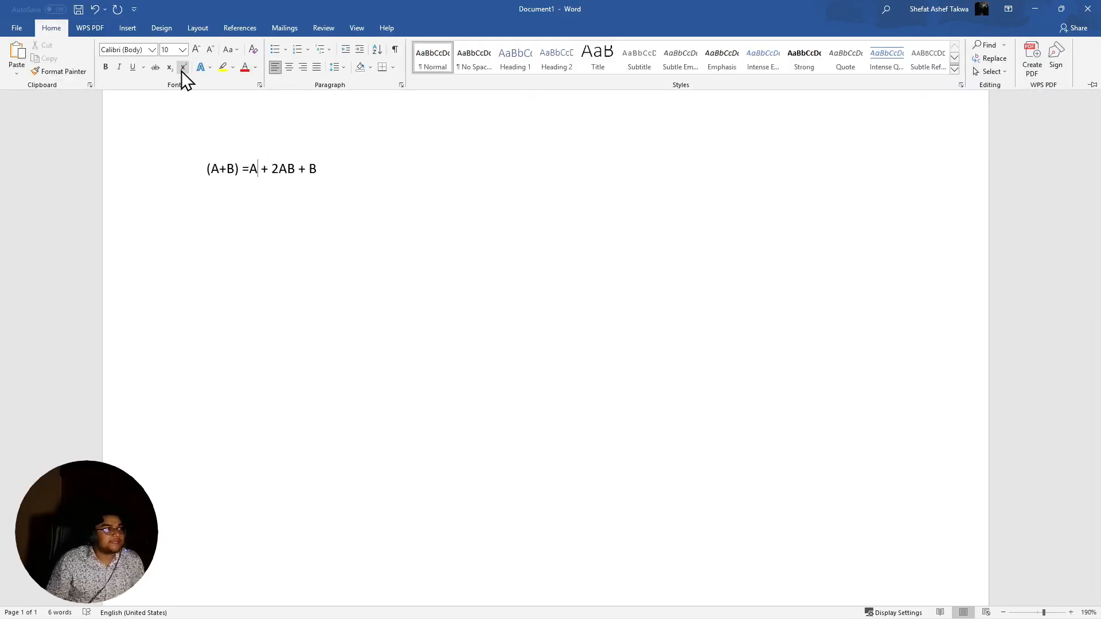
{"action": "left_click", "coordinate": [183, 68]}
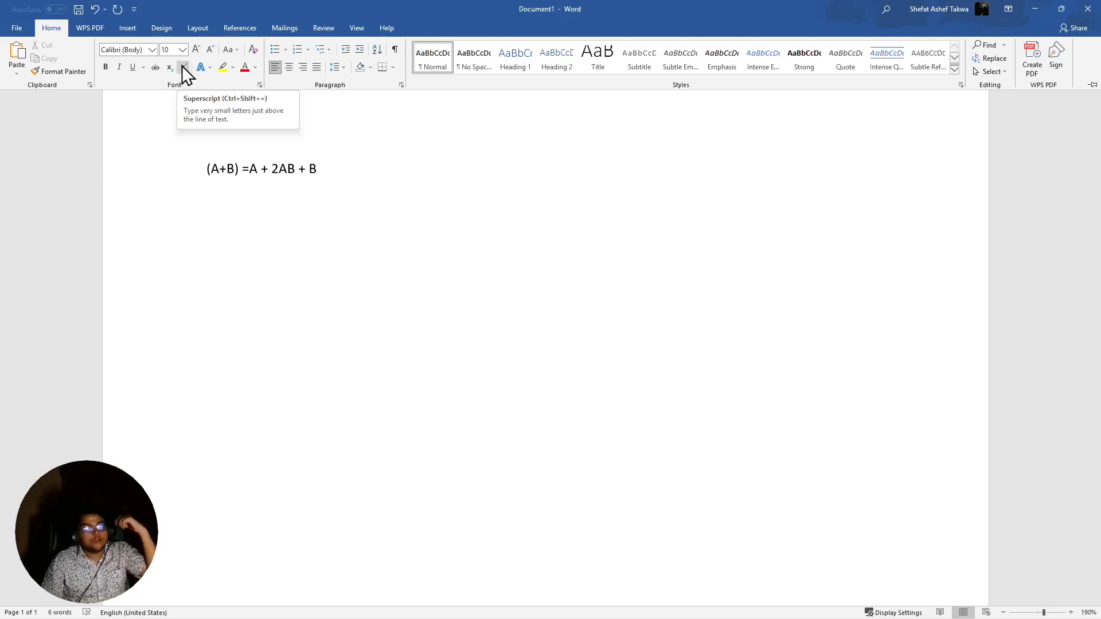
{"action": "left_click", "coordinate": [183, 68]}
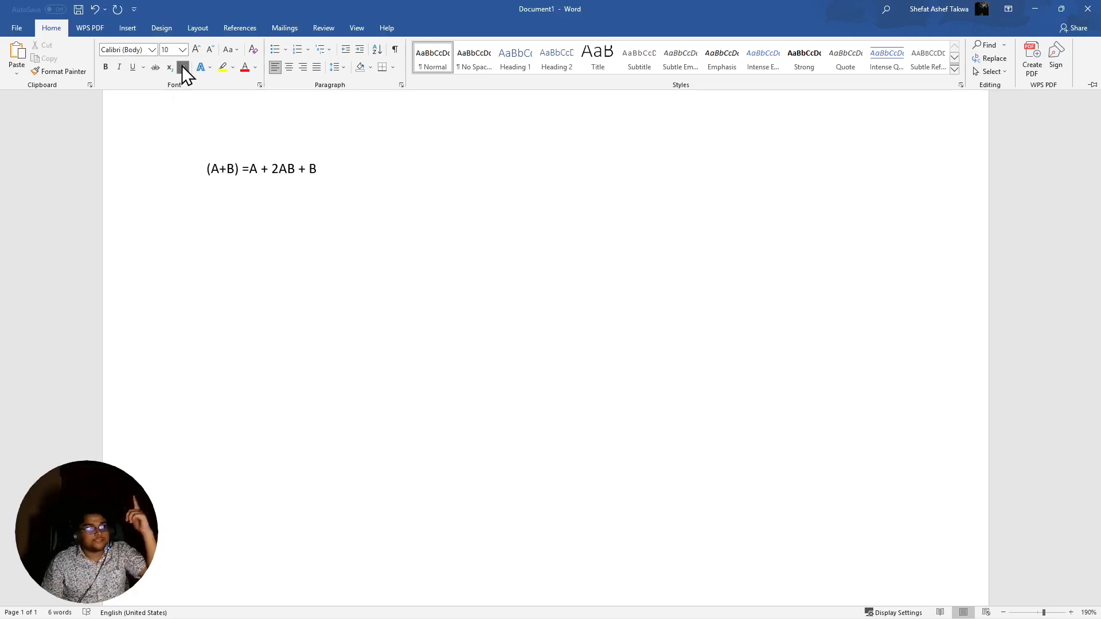
{"action": "type", "text": "2"}
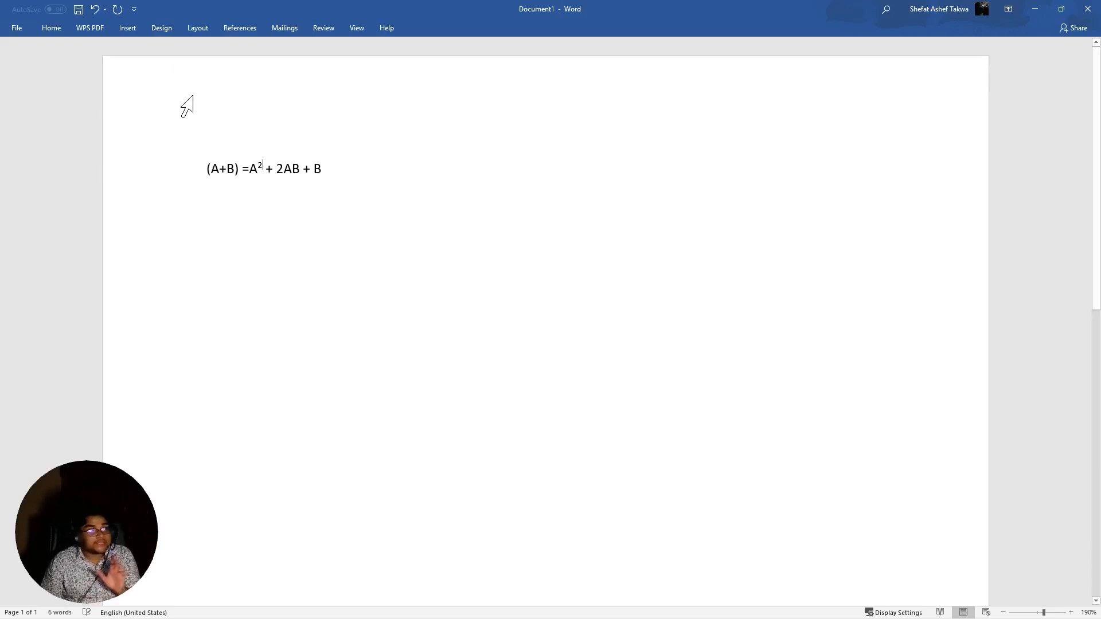
Add superscript 2 exponents after the final B and after (A+B)
{"action": "left_click", "coordinate": [328, 166]}
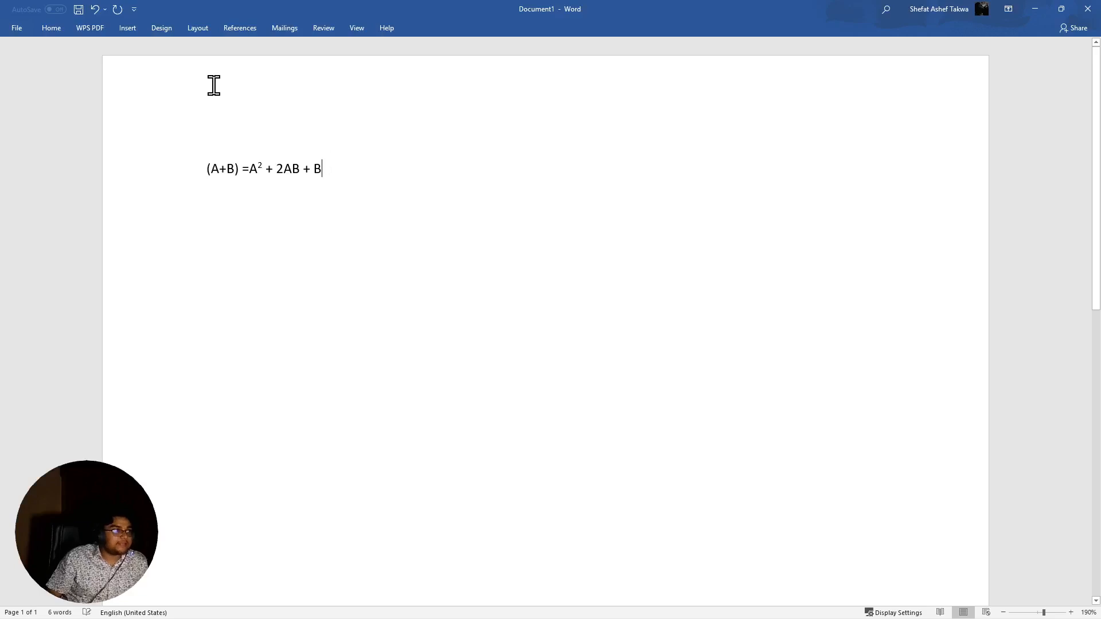
{"action": "left_click", "coordinate": [63, 31]}
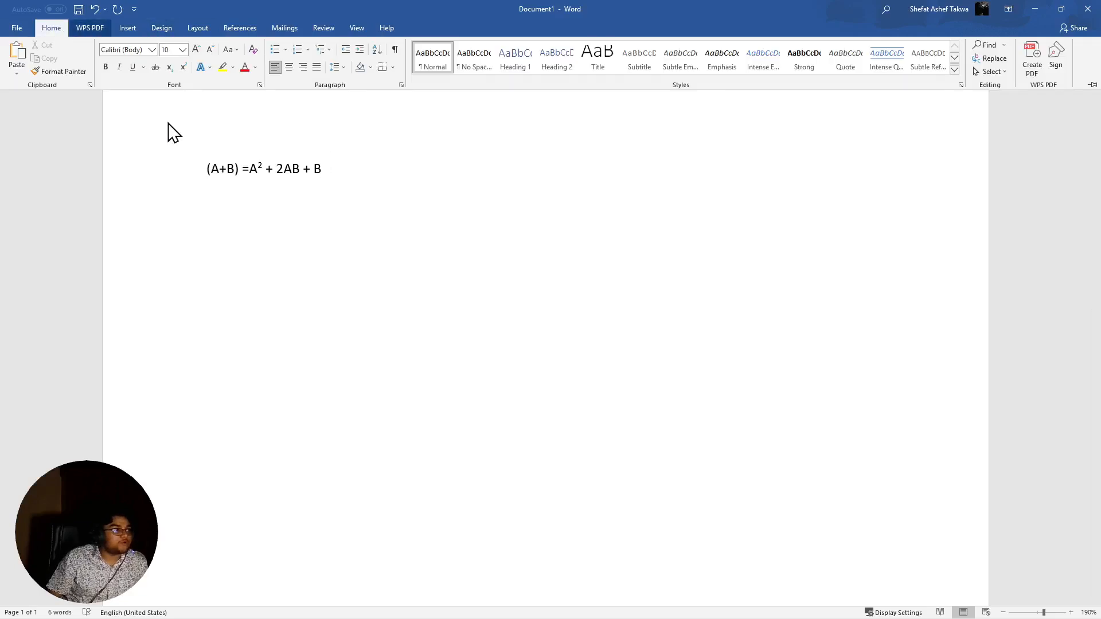
{"action": "left_click", "coordinate": [184, 66]}
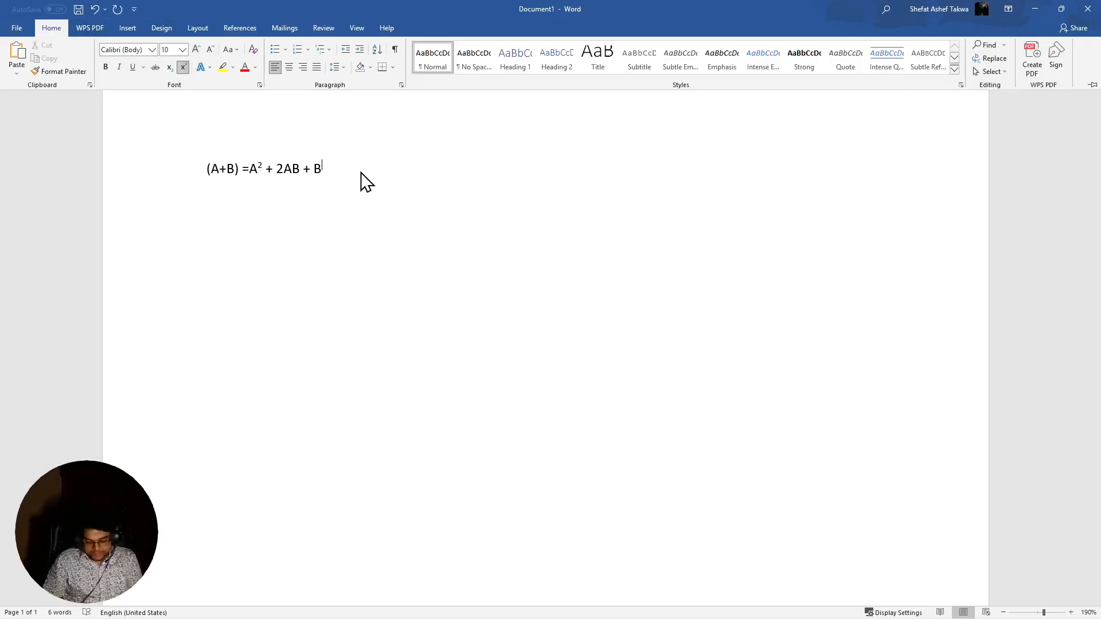
{"action": "type", "text": "2"}
{"action": "left_click", "coordinate": [243, 169]}
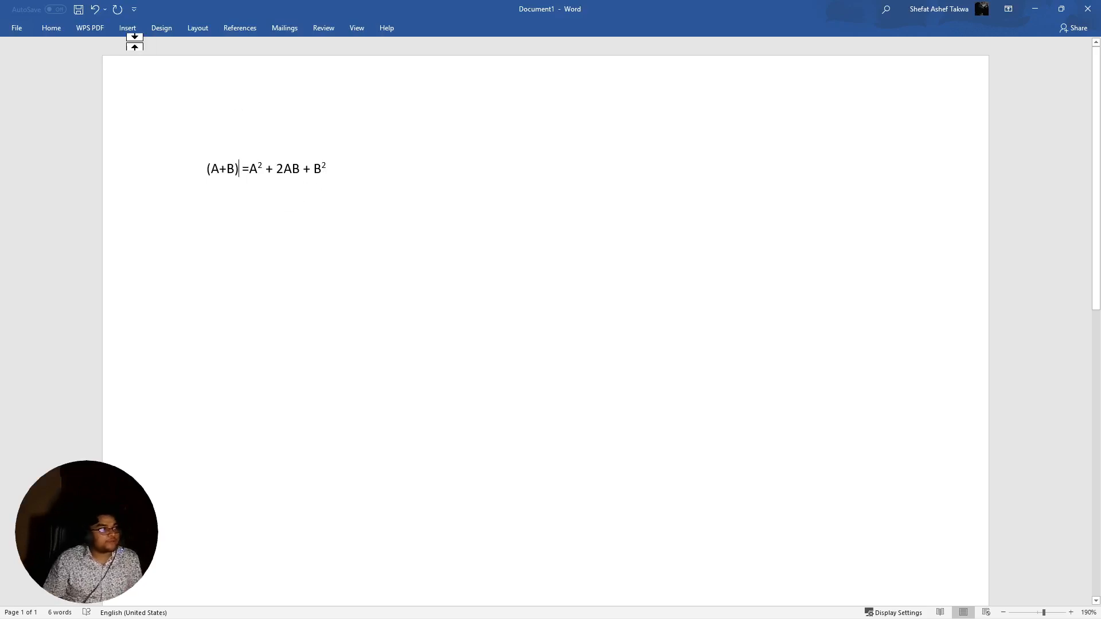
{"action": "left_click", "coordinate": [64, 31]}
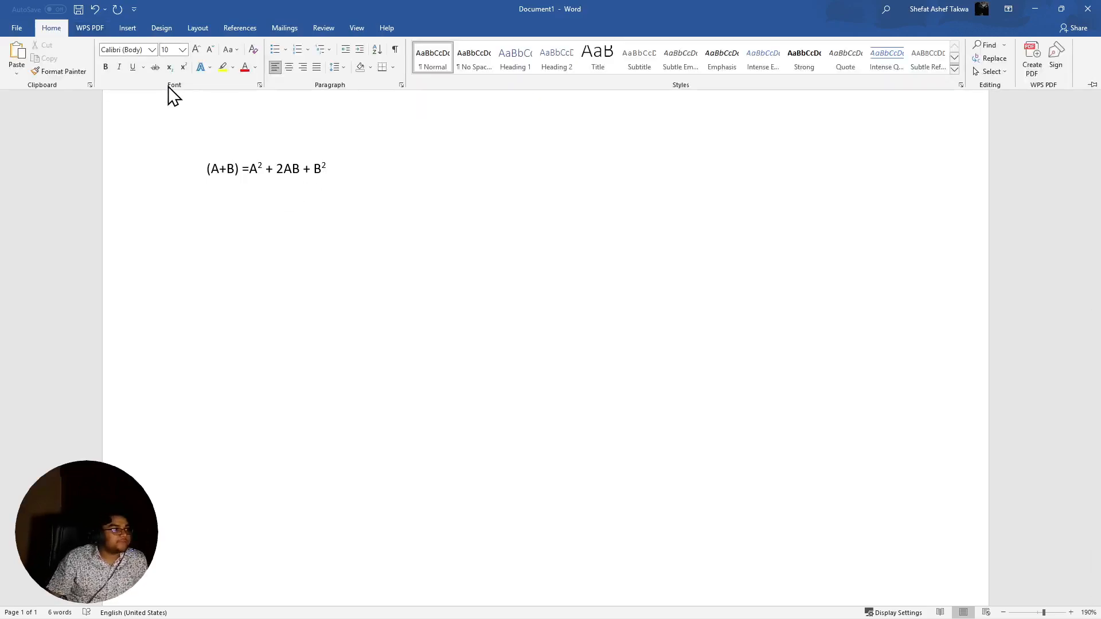
{"action": "left_click", "coordinate": [183, 67]}
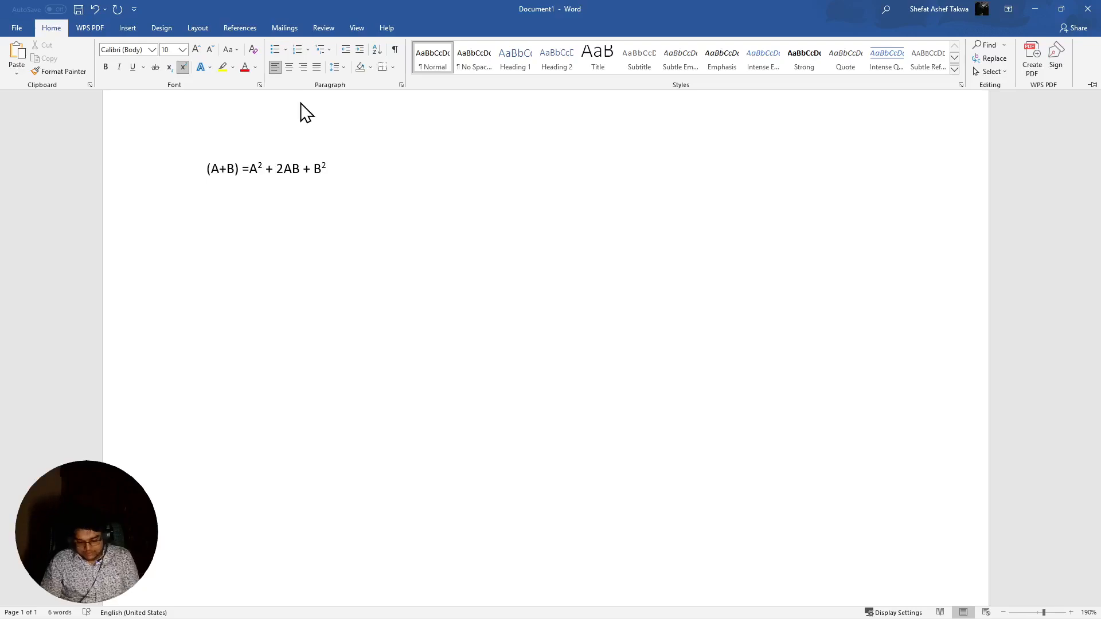
{"action": "type", "text": "2"}
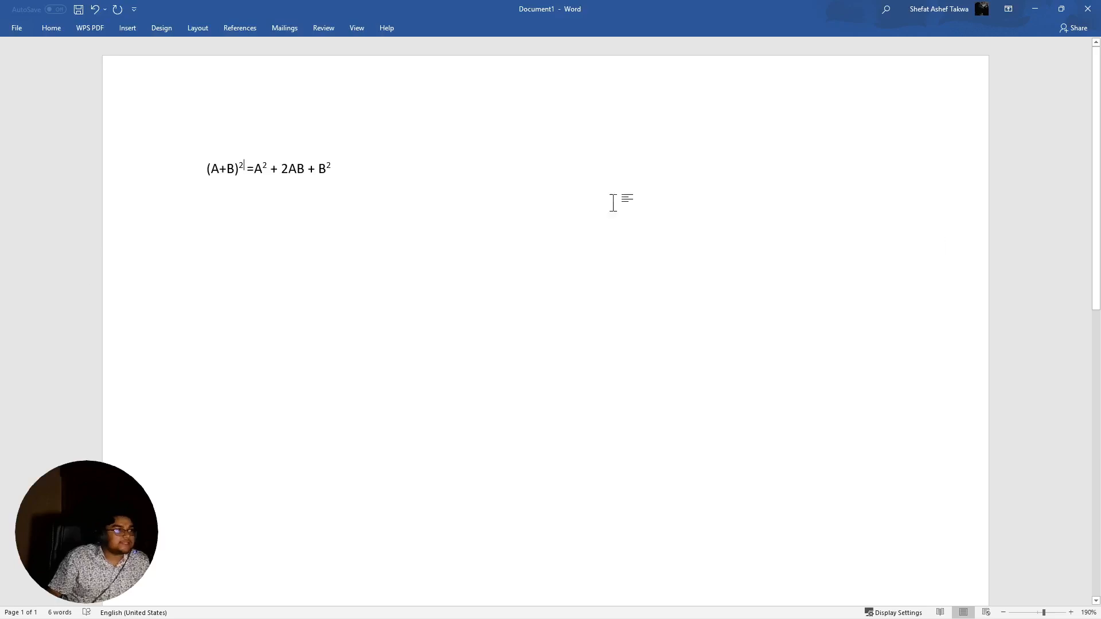
Select the (A+B)² = A² + 2AB + B² line, then put the cursor at its end
{"action": "left_click_drag", "start_coordinate": [352, 184], "coordinate": [145, 164]}
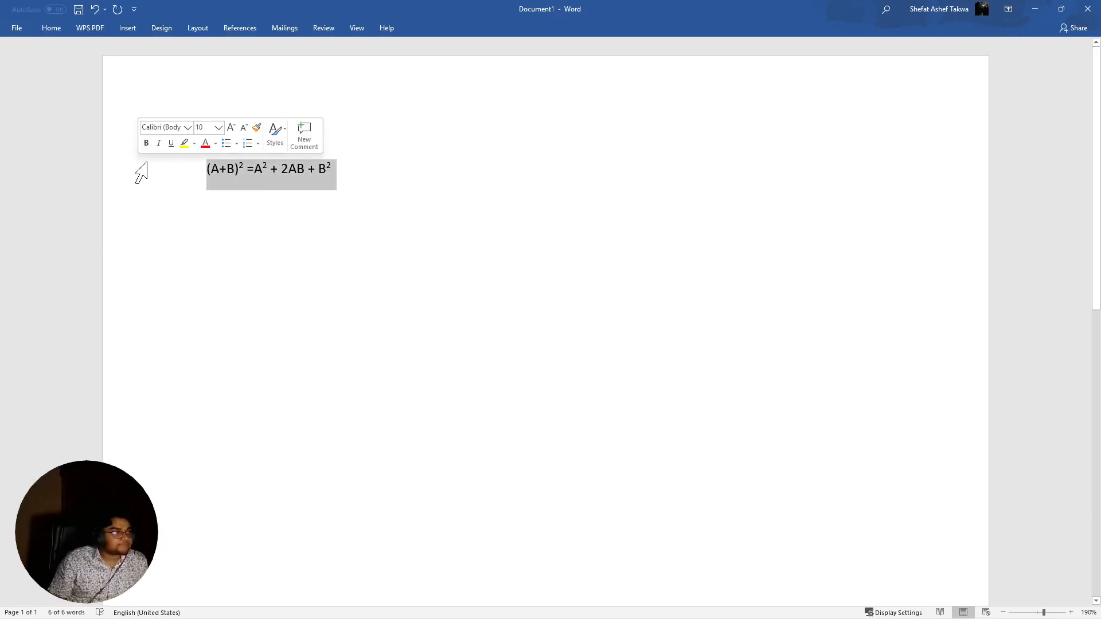
{"action": "left_click", "coordinate": [51, 28]}
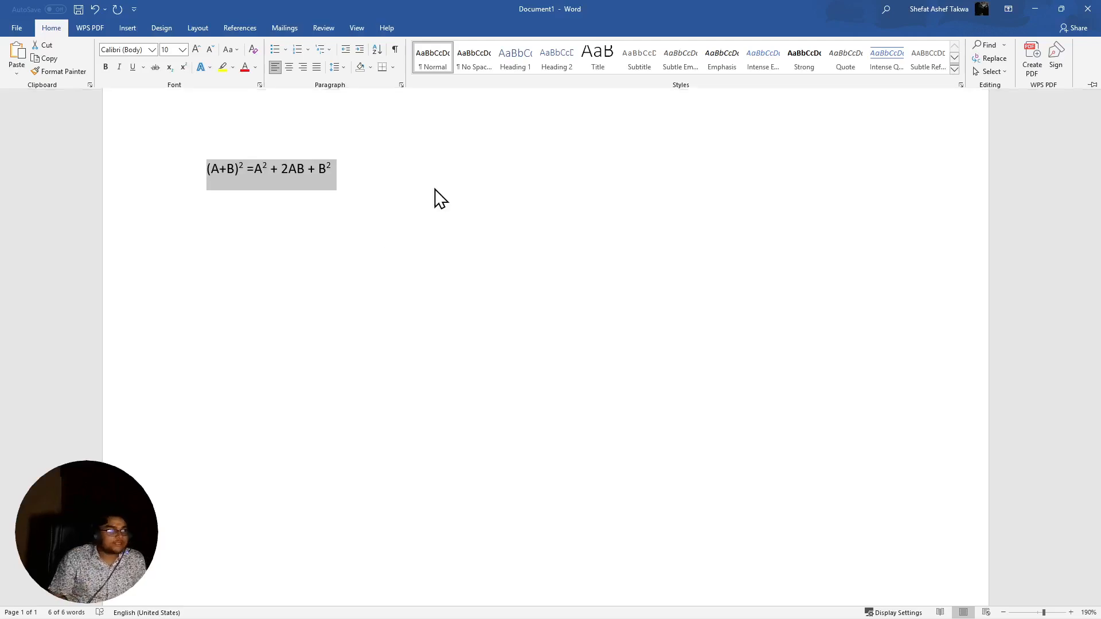
{"action": "left_click", "coordinate": [393, 172]}
{"action": "left_click", "coordinate": [395, 174]}
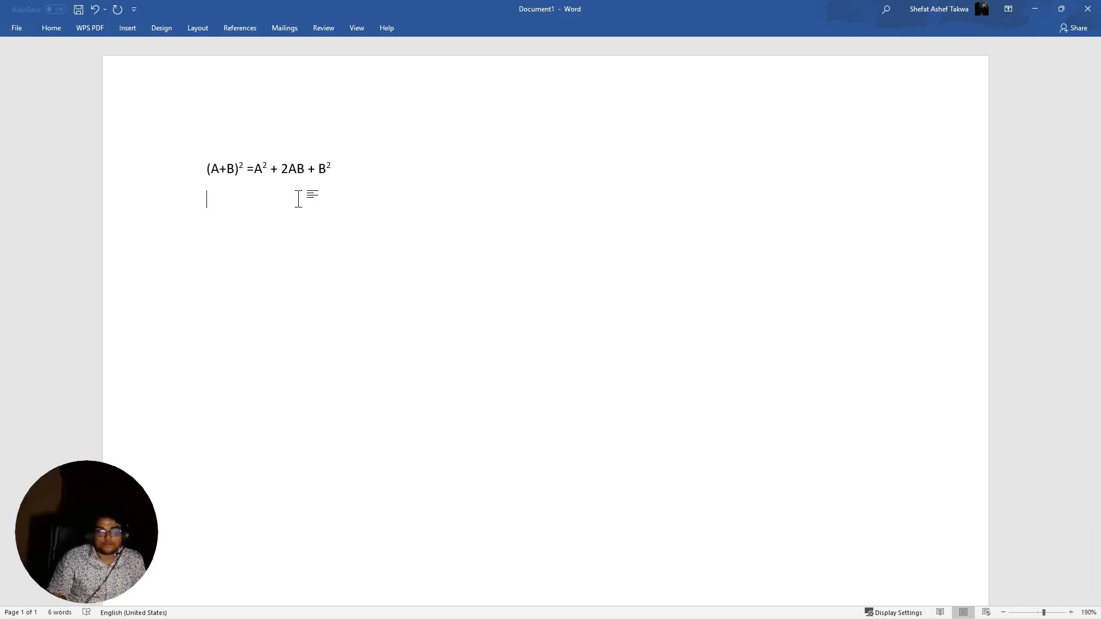
{"action": "left_click", "coordinate": [54, 32]}
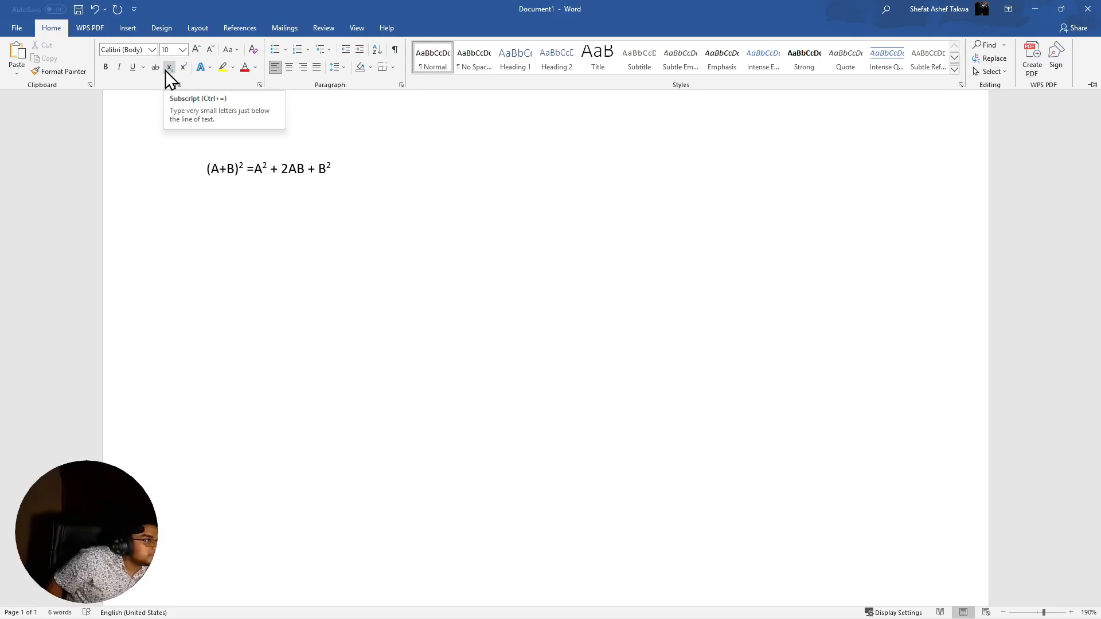
{"action": "left_click", "coordinate": [274, 240]}
{"action": "key", "text": "ctrl+equal"}
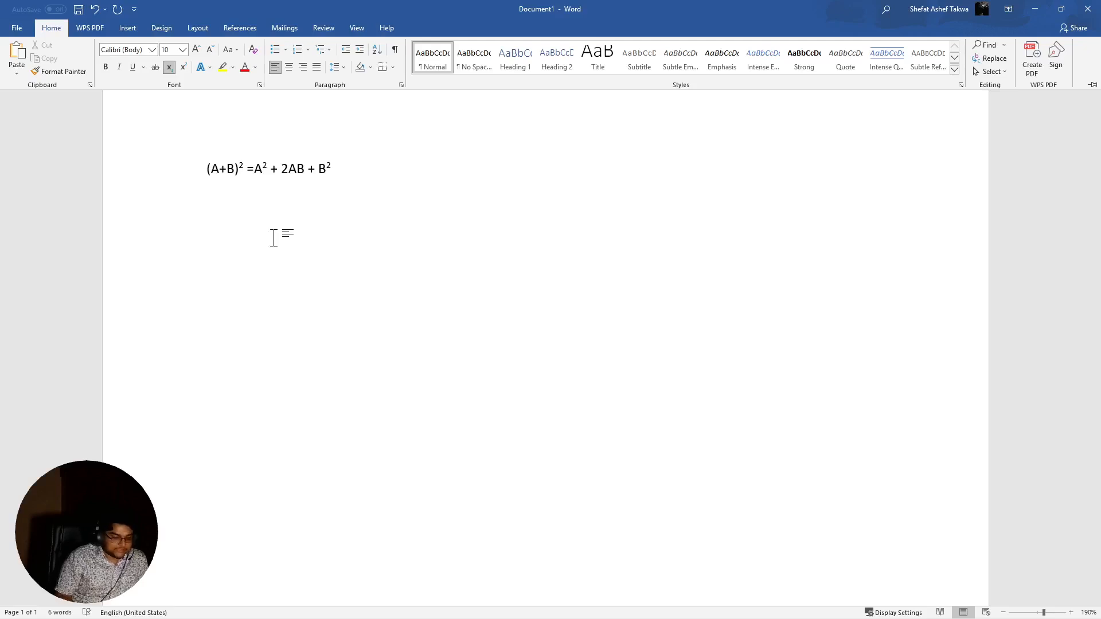
{"action": "key", "text": "ctrl+F1"}
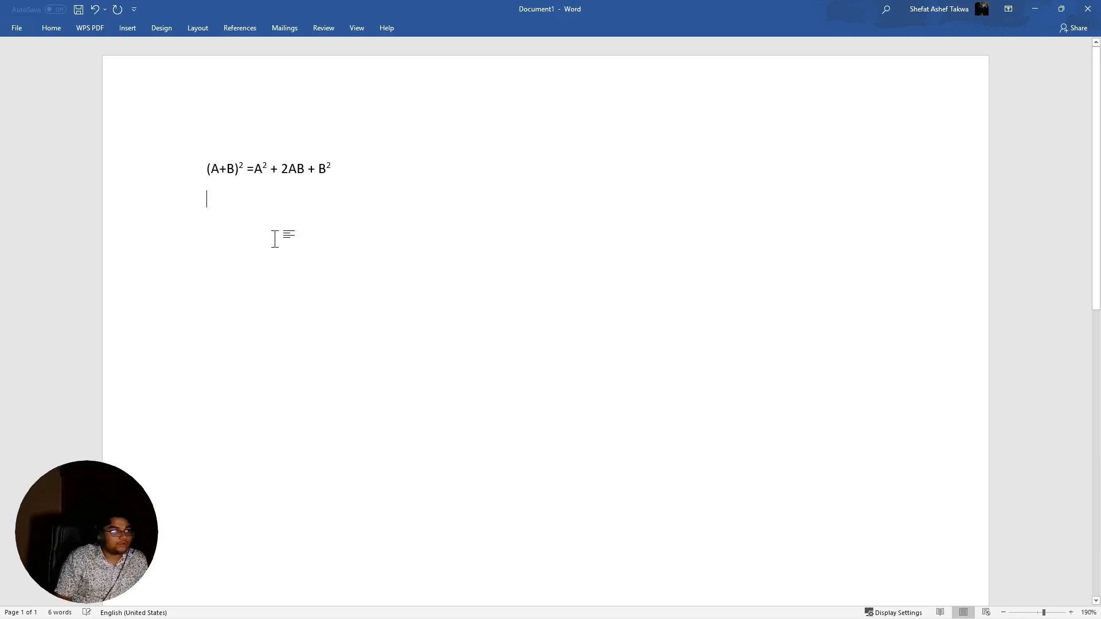
{"action": "type", "text": "-"}
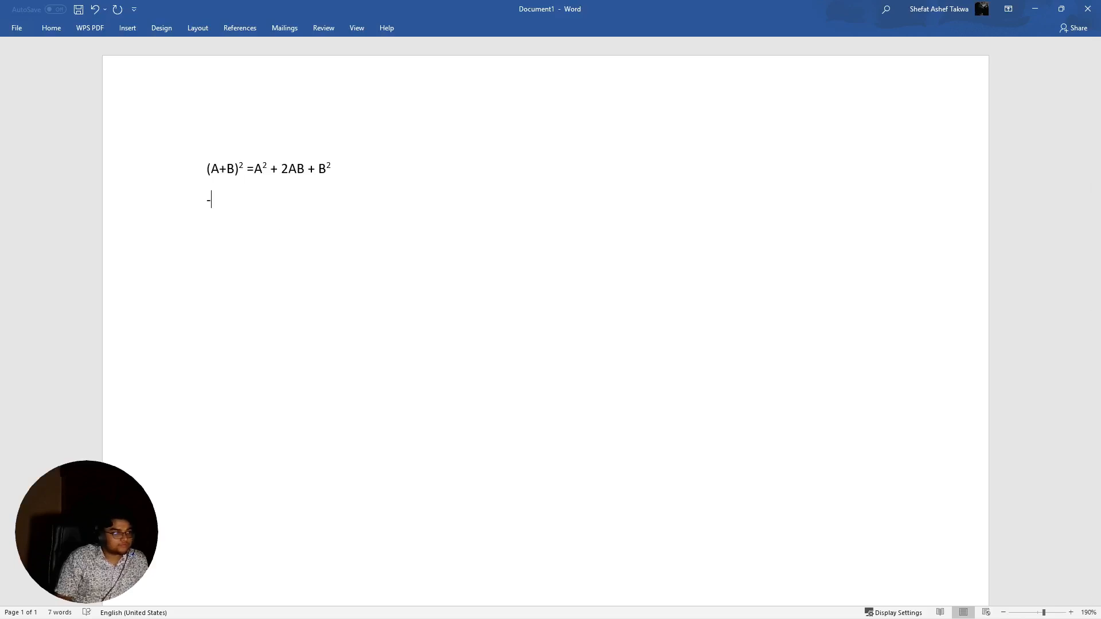
{"action": "key", "text": "BackSpace"}
{"action": "key", "text": "BackSpace"}
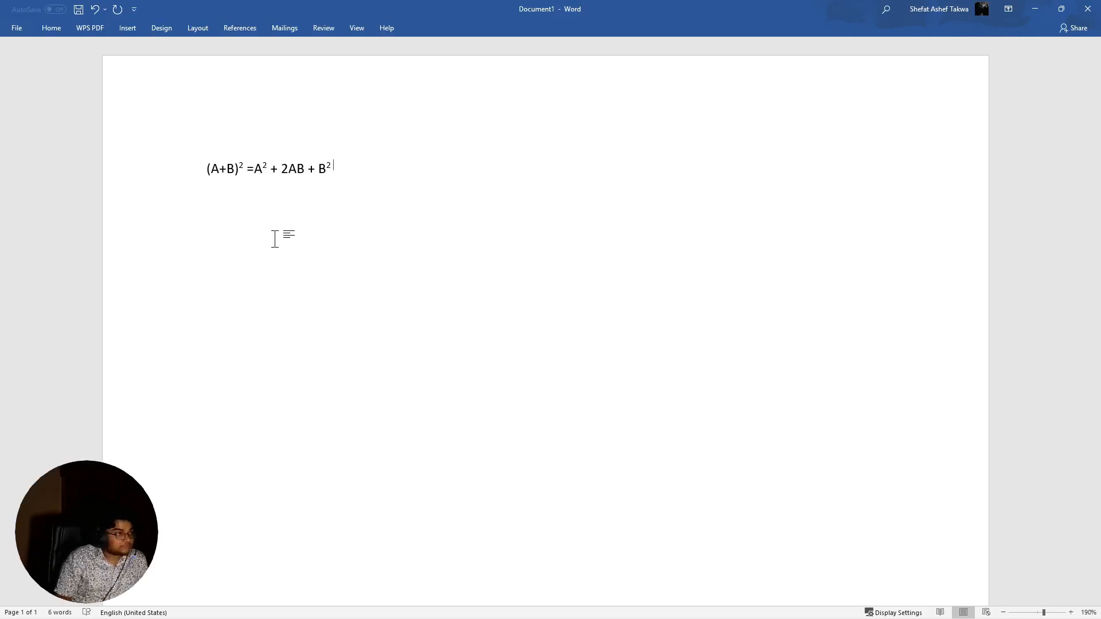
{"action": "key", "text": "Return"}
{"action": "key", "text": "Return"}
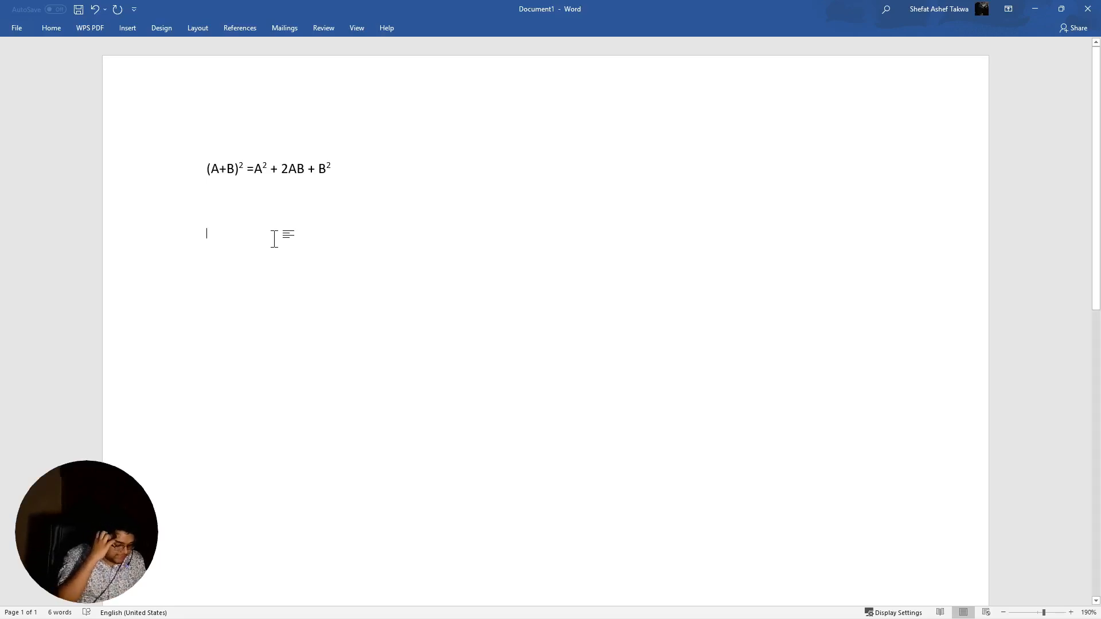
{"action": "key", "text": "BackSpace"}
{"action": "key", "text": "BackSpace"}
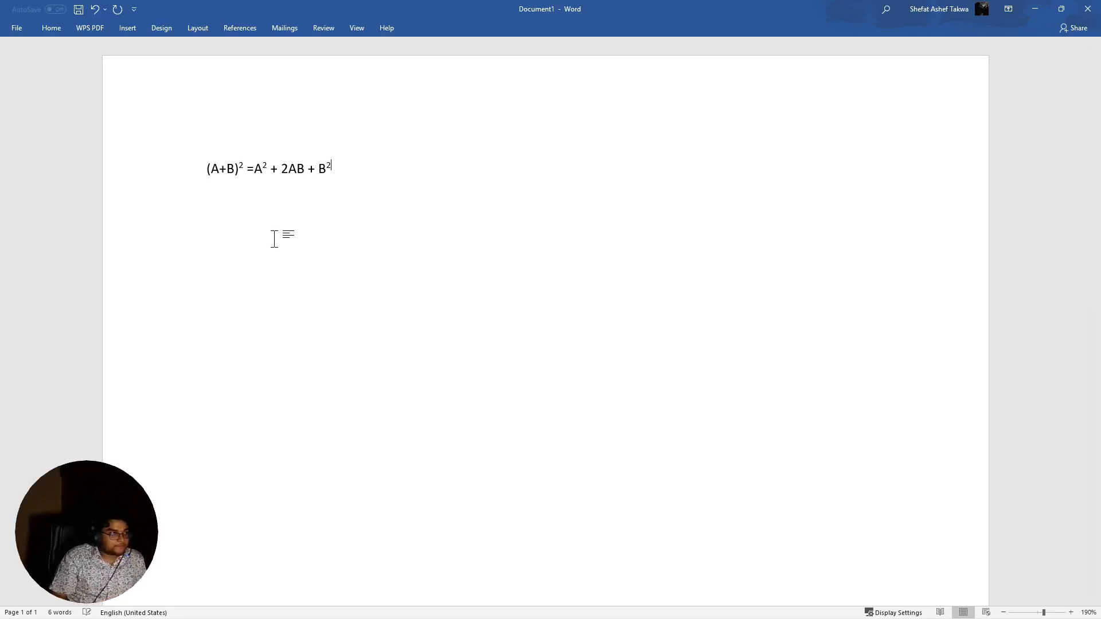
{"action": "key", "text": "Return"}
{"action": "key", "text": "Return"}
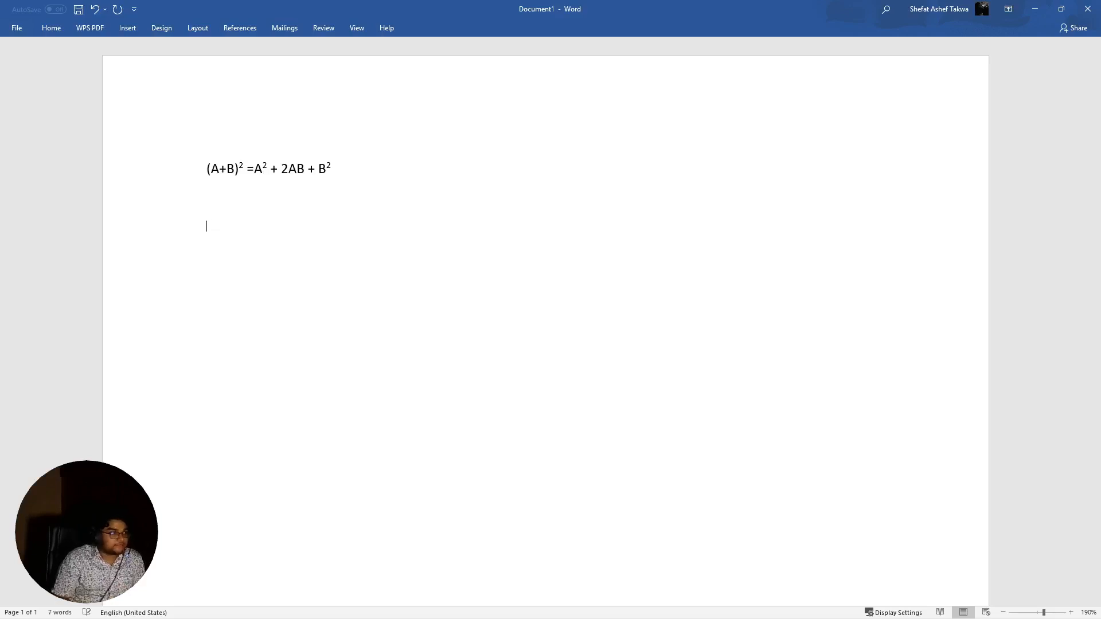
Remove the exponent after the final B and write A² on its own line
{"action": "key", "text": "BackSpace"}
{"action": "key", "text": "BackSpace"}
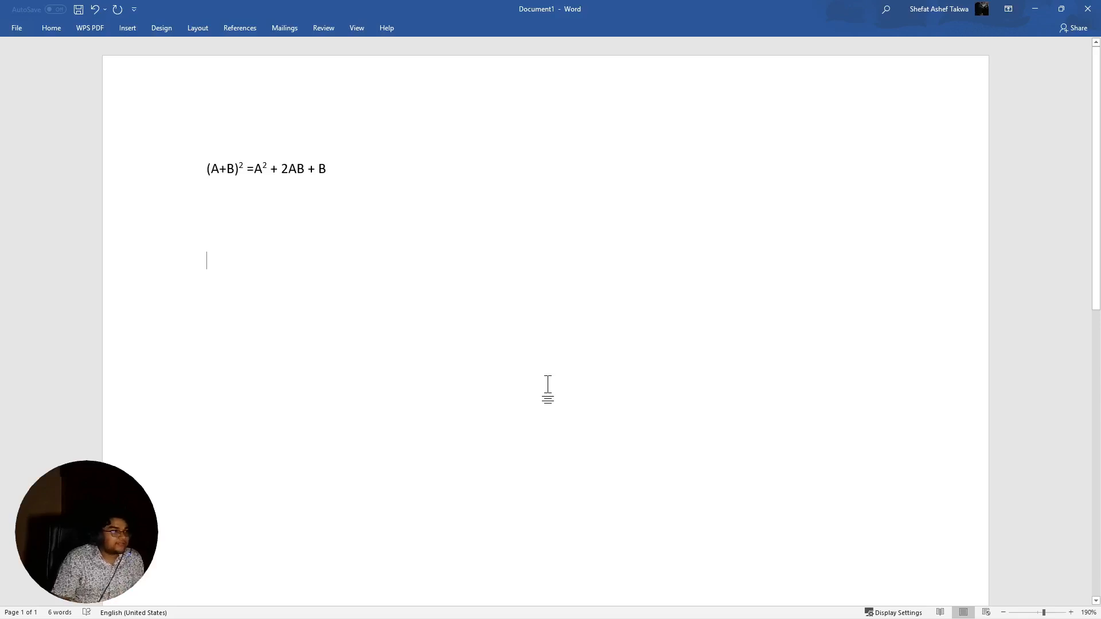
{"action": "type", "text": "AG"}
{"action": "key", "text": "BackSpace"}
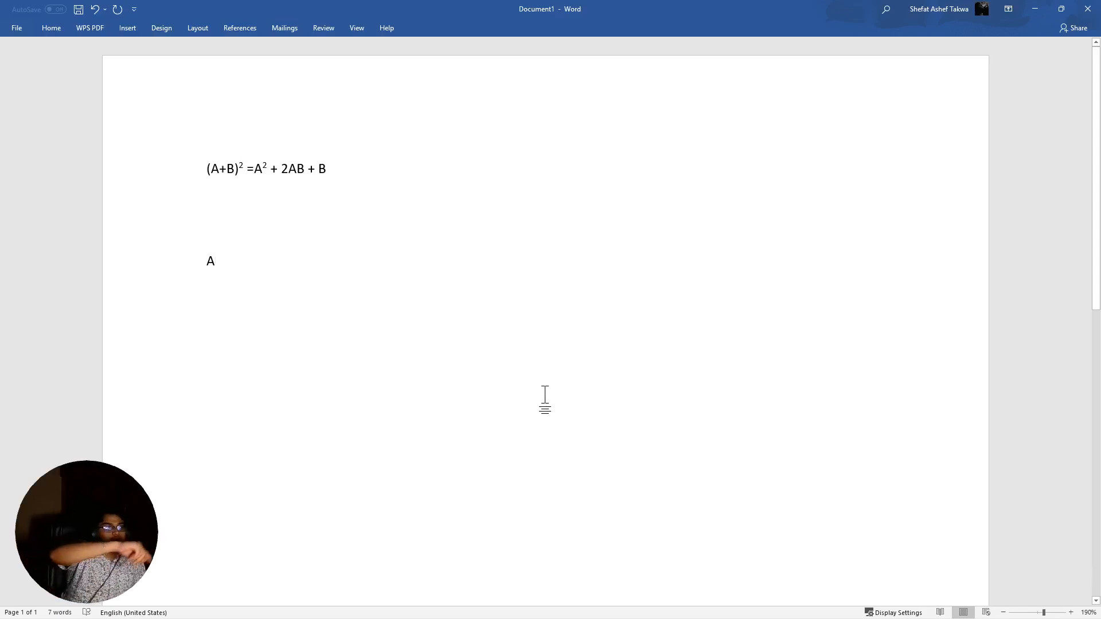
{"action": "type", "text": "2"}
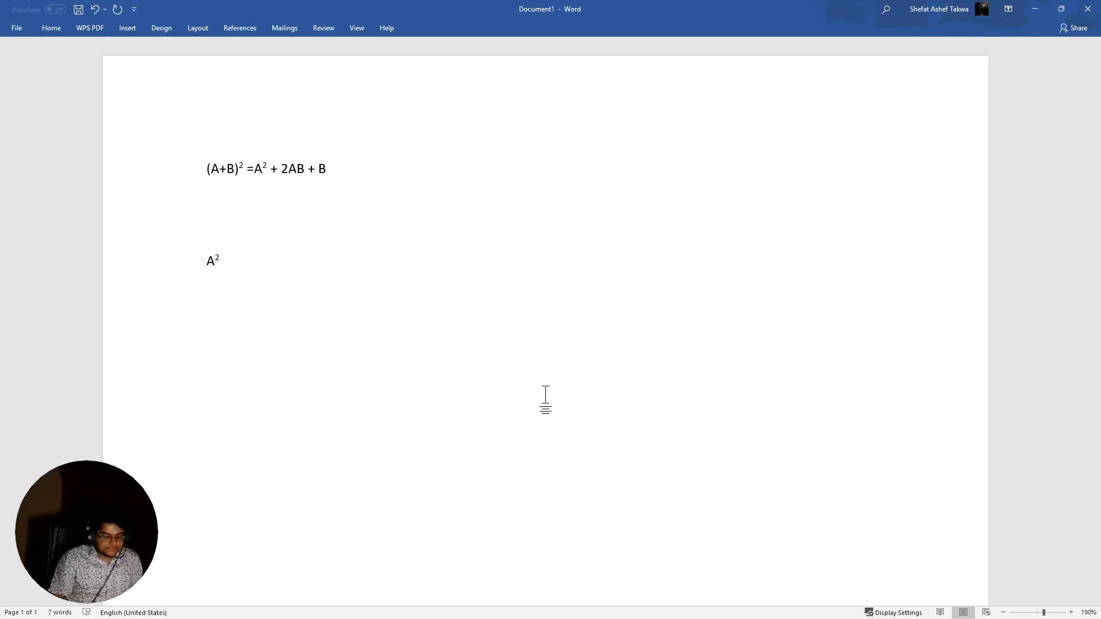
{"action": "key", "text": "Return"}
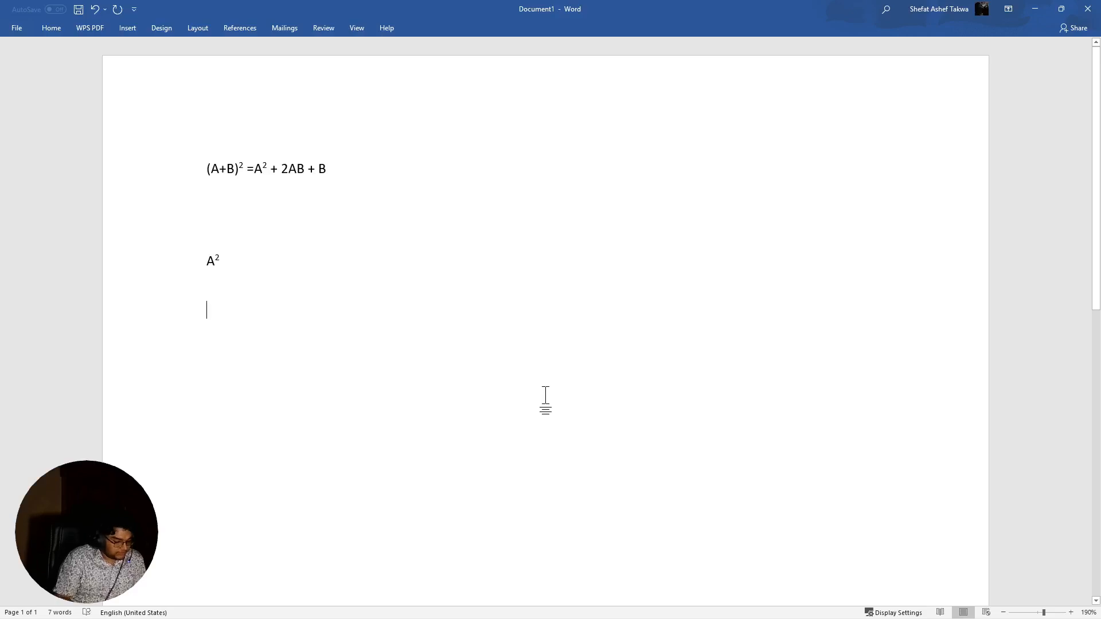
Type the notes 'Ctrl shift +=' and 'ctrl =' on separate lines, then select everything
{"action": "type", "text": "ctrl +"}
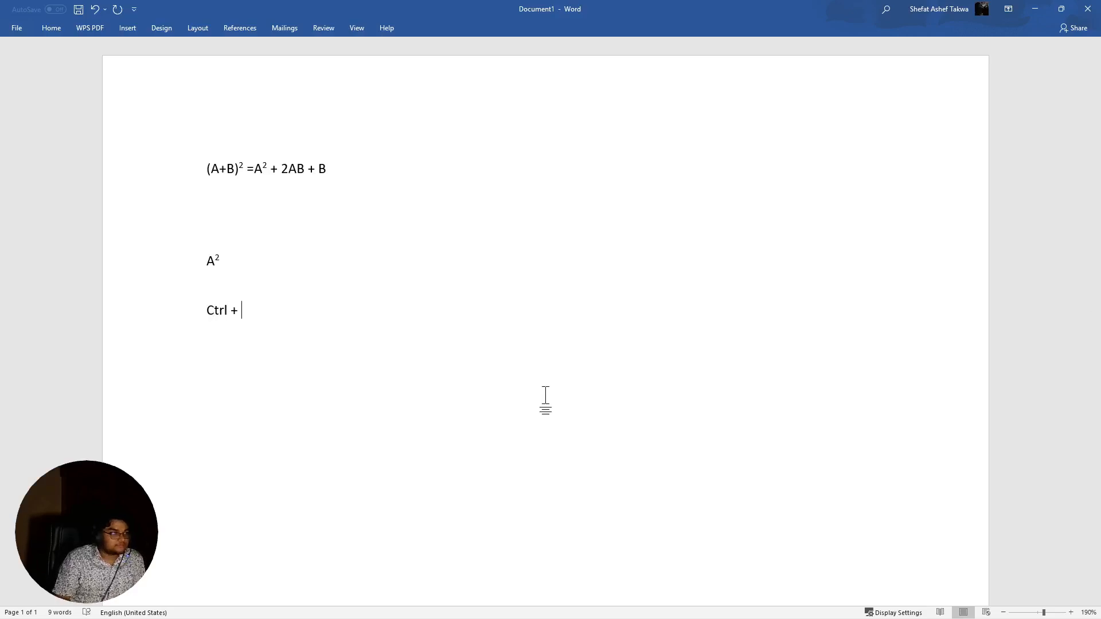
{"action": "key", "text": "BackSpace"}
{"action": "key", "text": "BackSpace"}
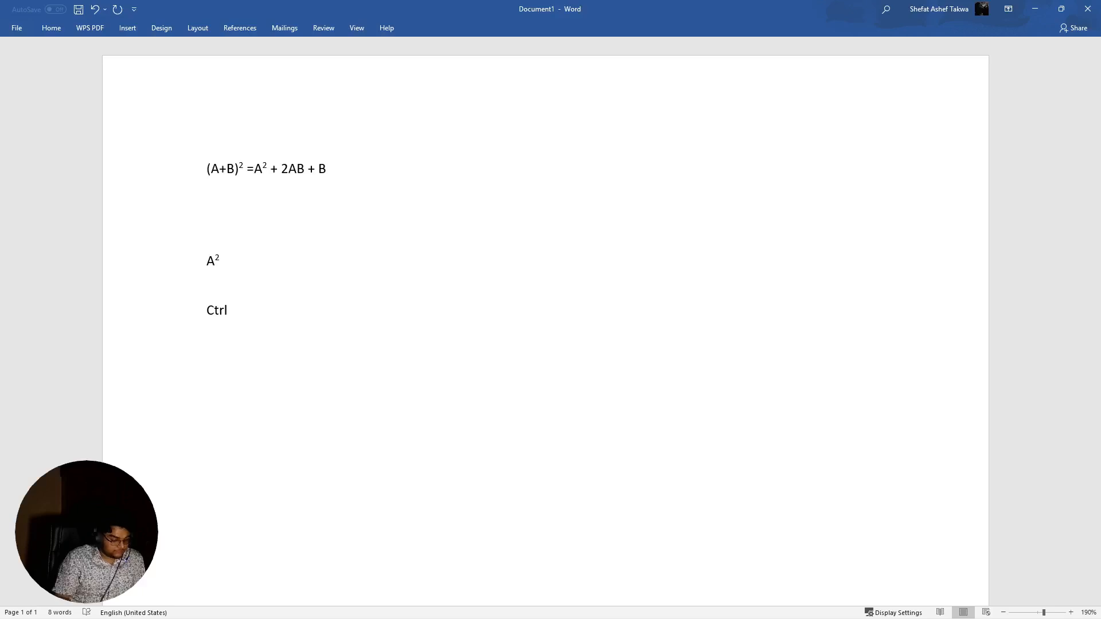
{"action": "type", "text": "shift"}
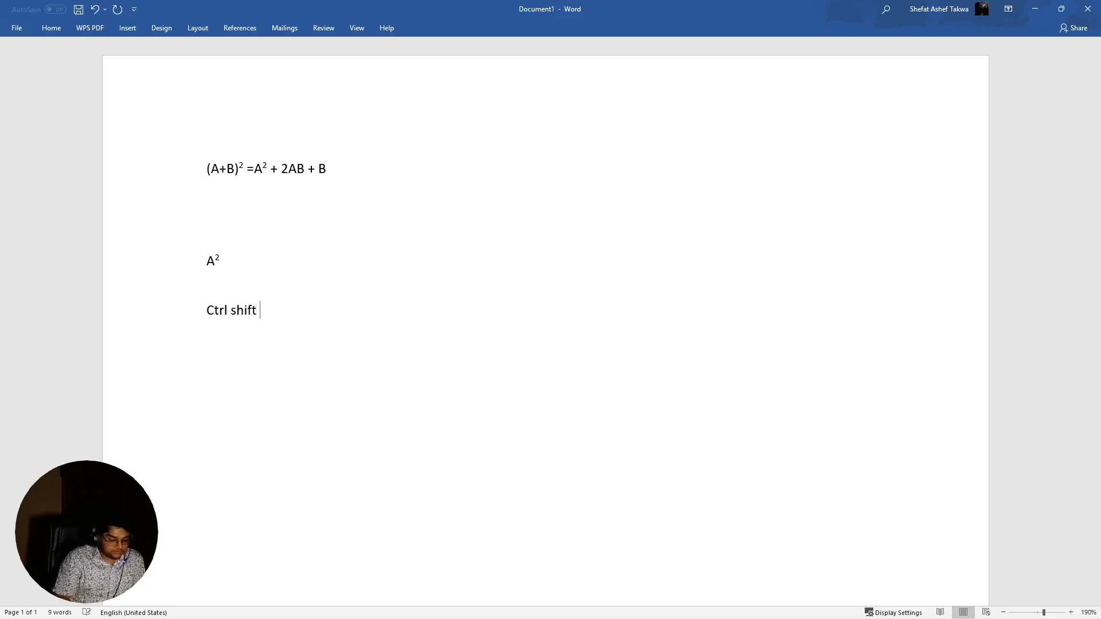
{"action": "type", "text": " +"}
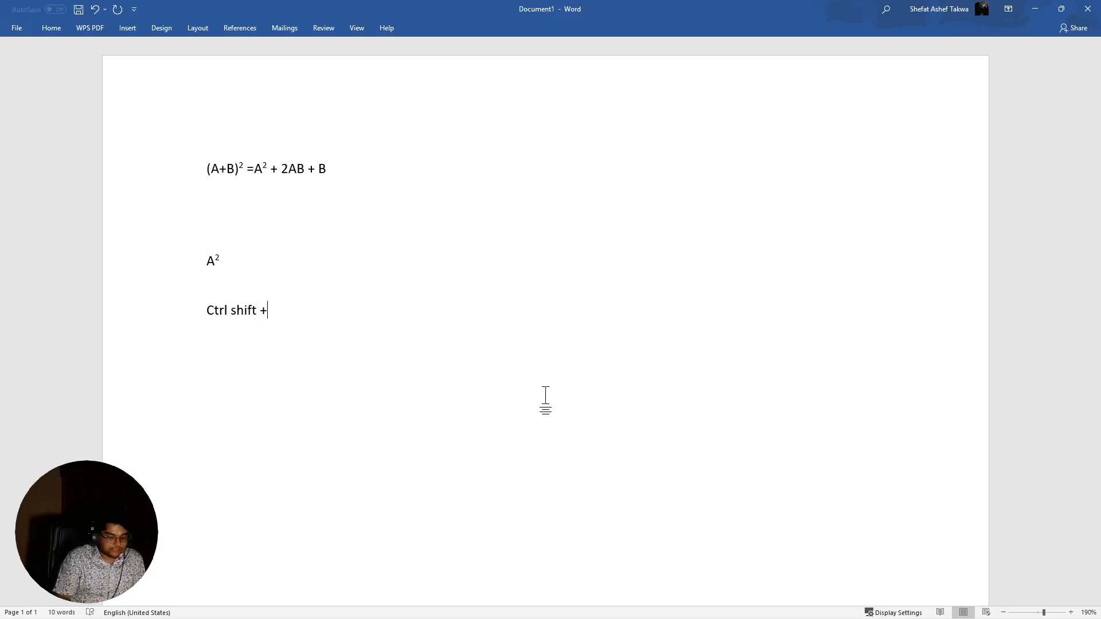
{"action": "type", "text": "="}
{"action": "key", "text": "Return"}
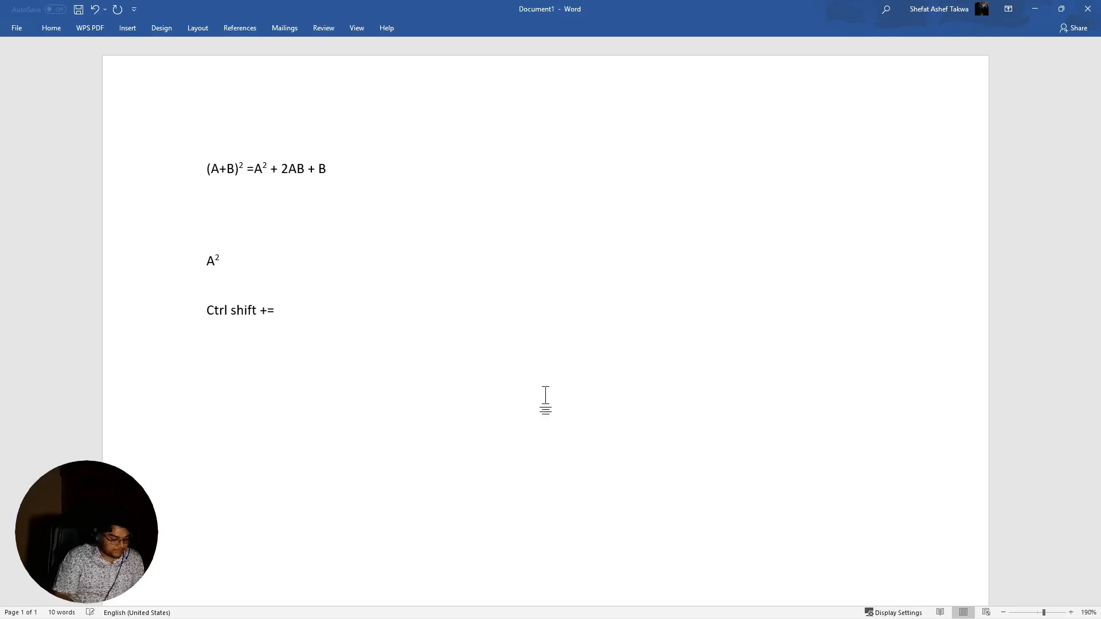
{"action": "type", "text": "ctrp"}
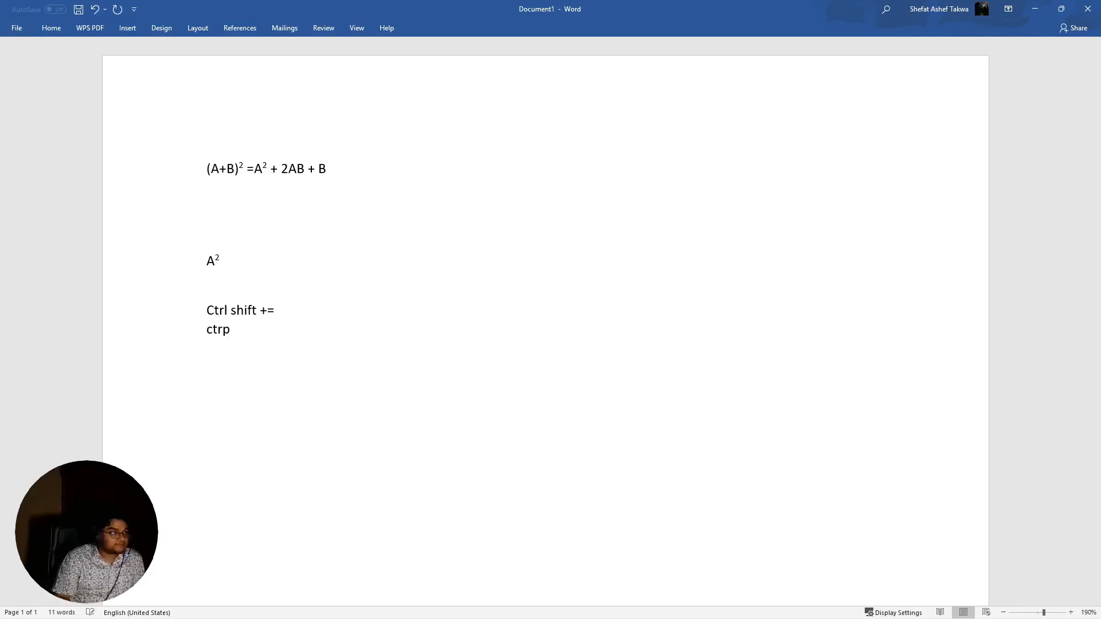
{"action": "key", "text": "BackSpace"}
{"action": "type", "text": "l ="}
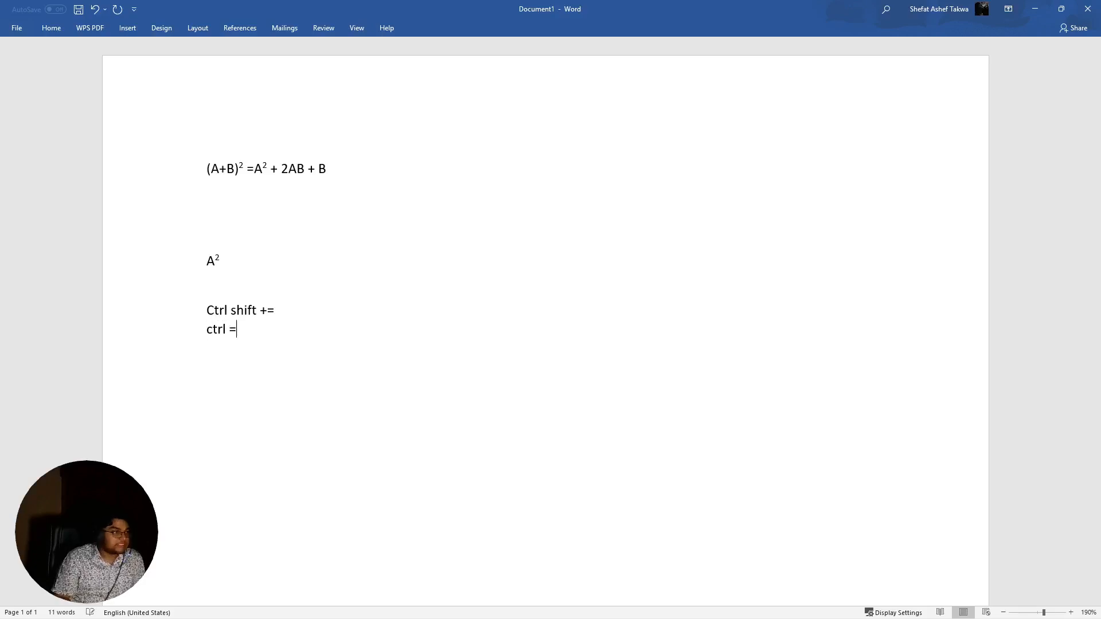
{"action": "key", "text": "BackSpace"}
{"action": "type", "text": "="}
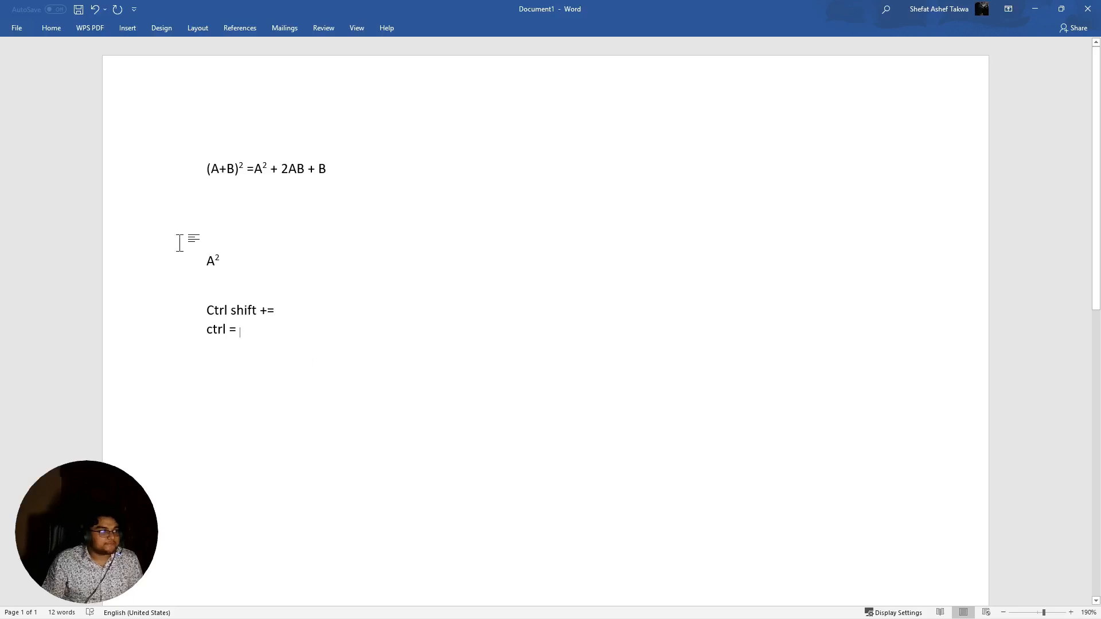
{"action": "key", "text": "ctrl+a"}
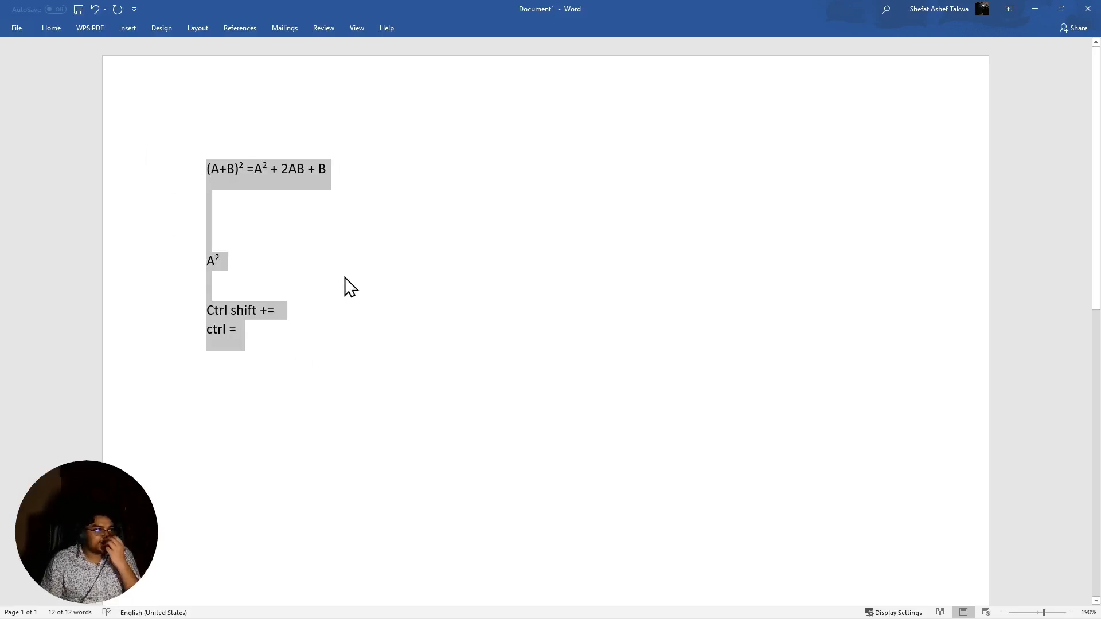
{"action": "left_click", "coordinate": [51, 28]}
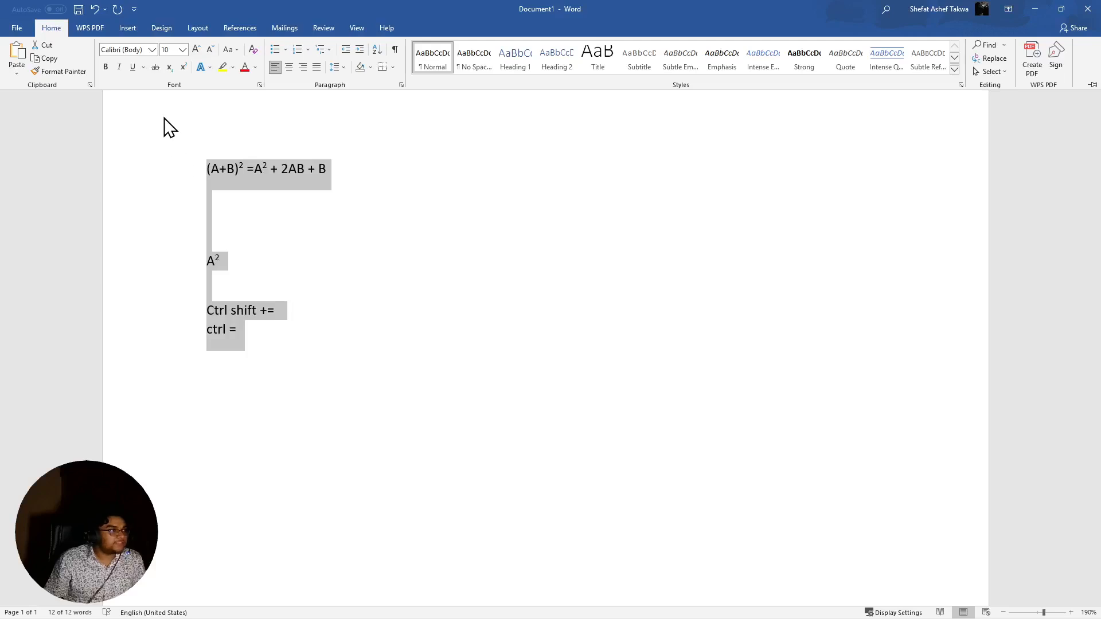
{"action": "left_click", "coordinate": [228, 50]}
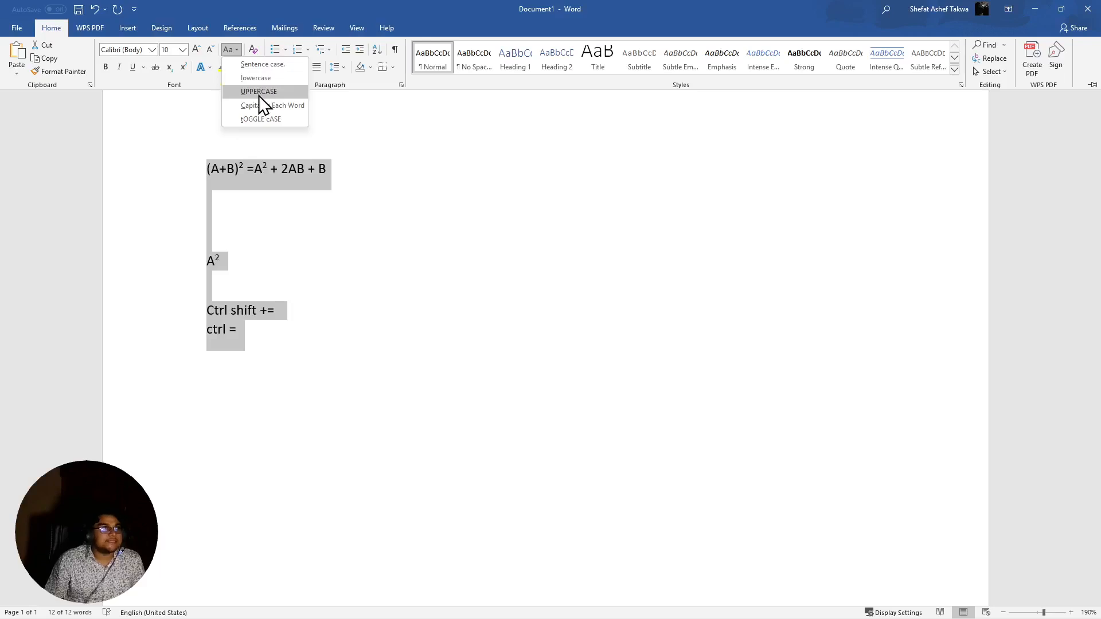
{"action": "left_click", "coordinate": [381, 341]}
{"action": "left_click", "coordinate": [391, 318]}
{"action": "left_click", "coordinate": [378, 368]}
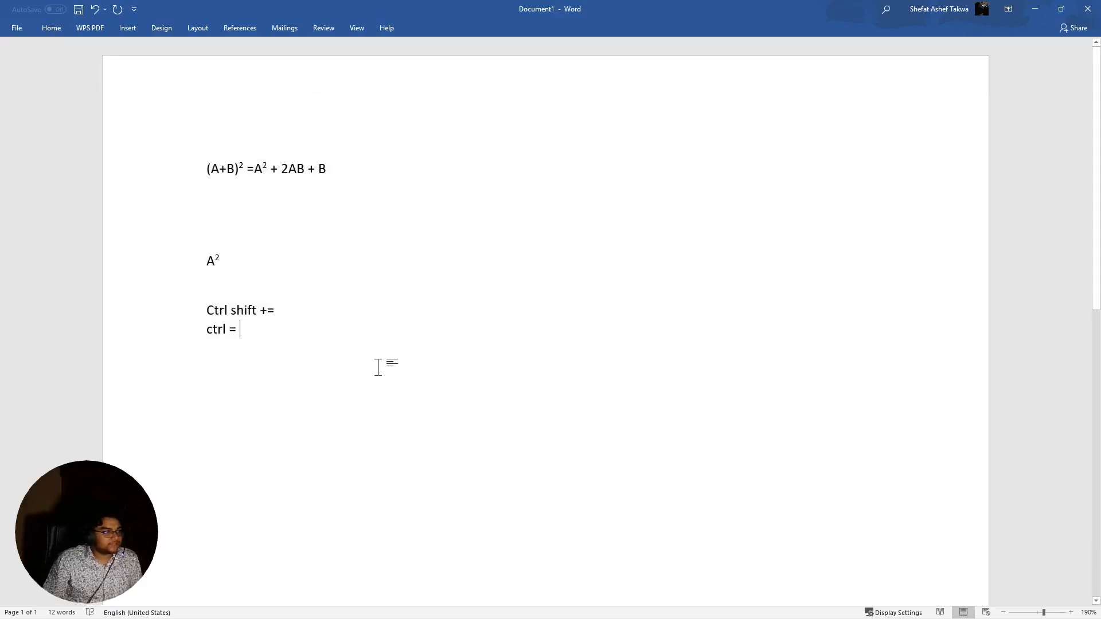
{"action": "key", "text": "Return"}
{"action": "key", "text": "Return"}
{"action": "key", "text": "Return"}
Paste the Captain Steve quote and apply Sentence case to its second paragraph
{"action": "type", "text": "Captain Steve reminisced: \"I was in the Navy and flying out, and as we're turning out over the open ocean, the Rock of Gibraltar's on one side, and directly underneath of us was a submarine just heading out to sea on the surface. \"And there was a bunch of dolphins just jumping in the wake. Oh, I wish I'd had a camera to take a picture. It was just absolutely gorgeous.\""}
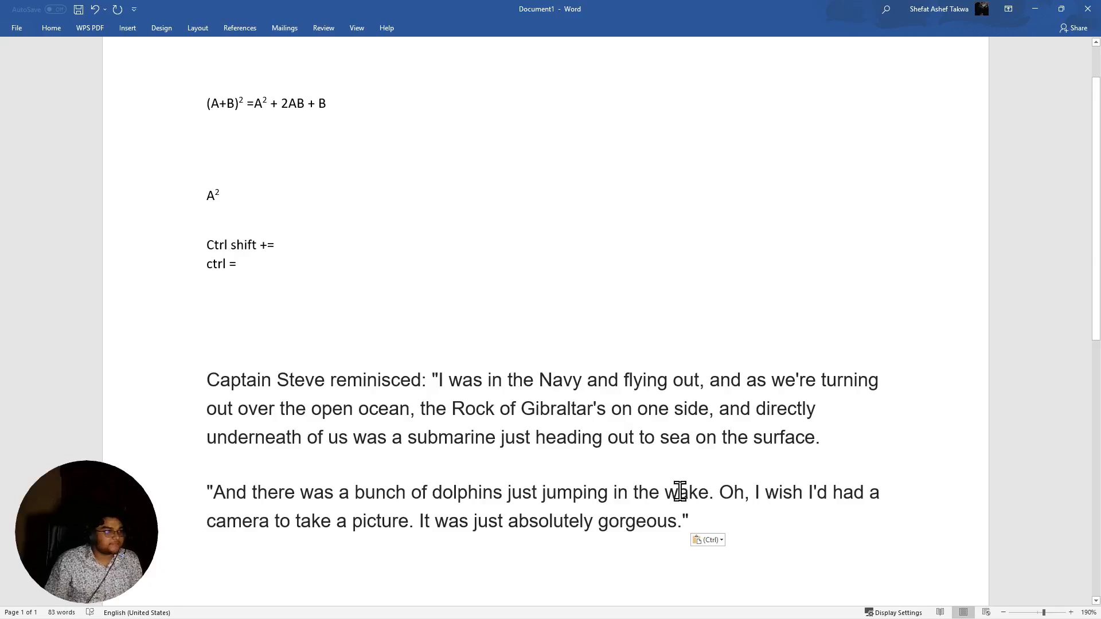
{"action": "scroll", "coordinate": [647, 479], "scroll_direction": "down", "scroll_amount": 3}
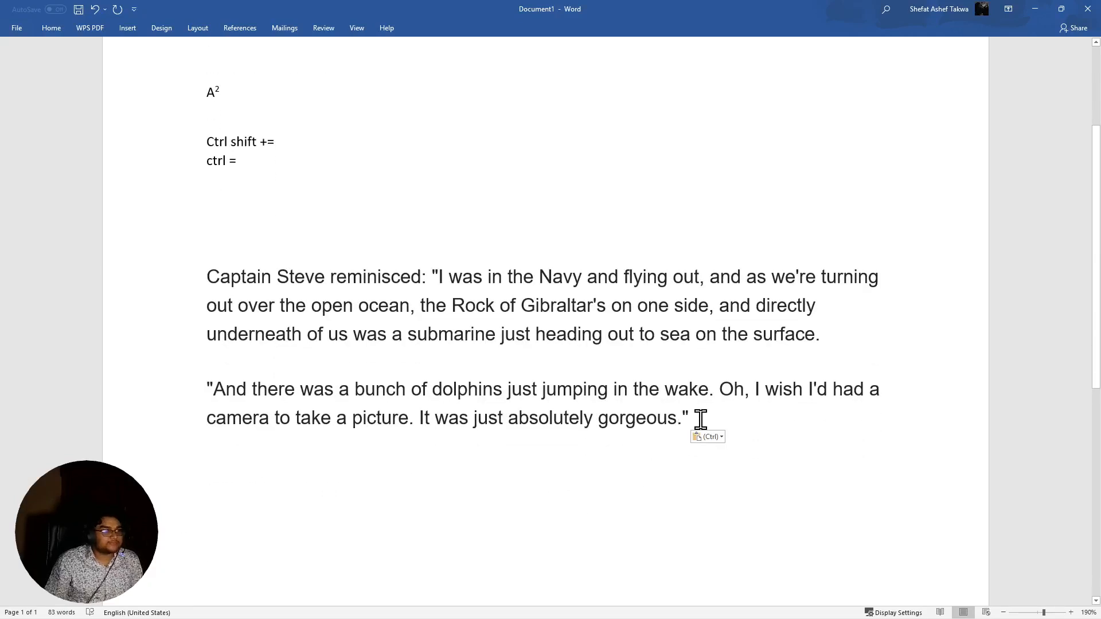
{"action": "left_click_drag", "start_coordinate": [701, 420], "coordinate": [167, 395]}
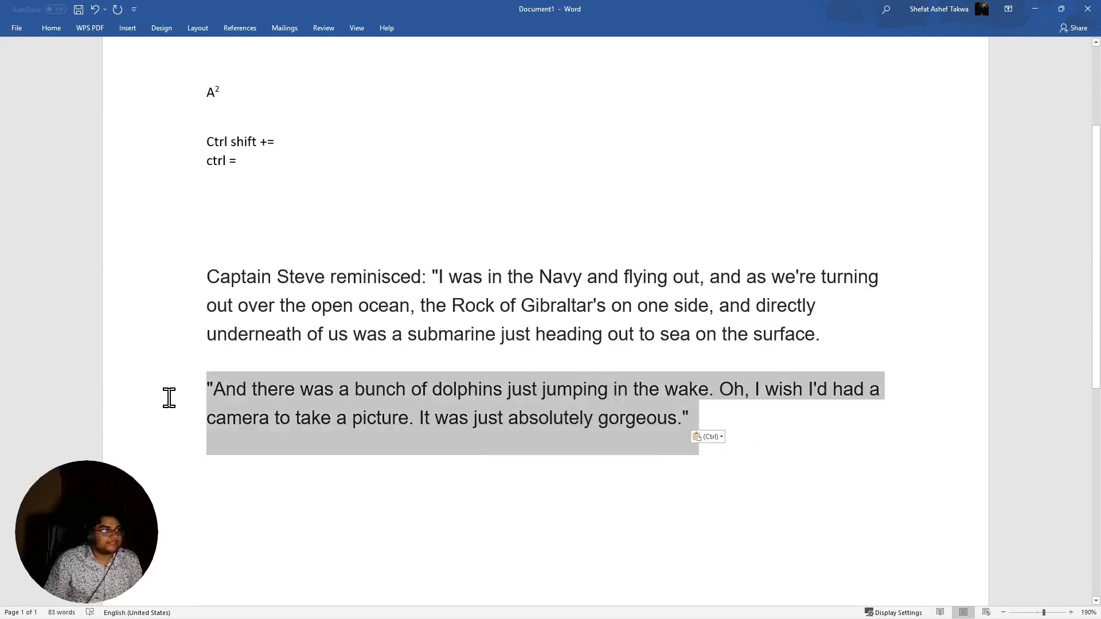
{"action": "left_click", "coordinate": [50, 27]}
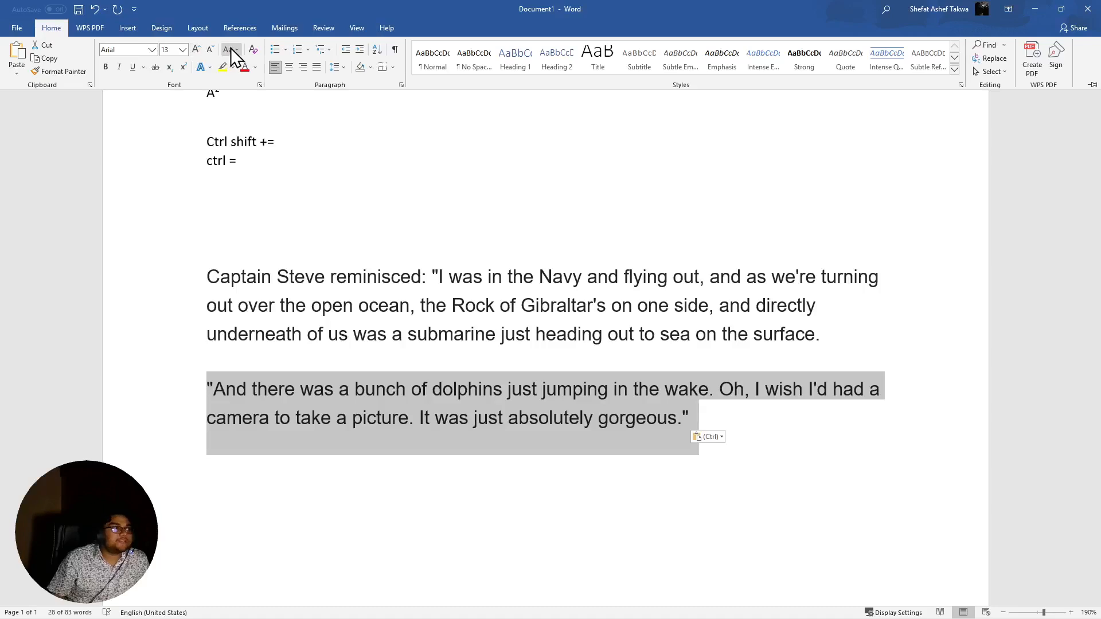
{"action": "left_click", "coordinate": [240, 51]}
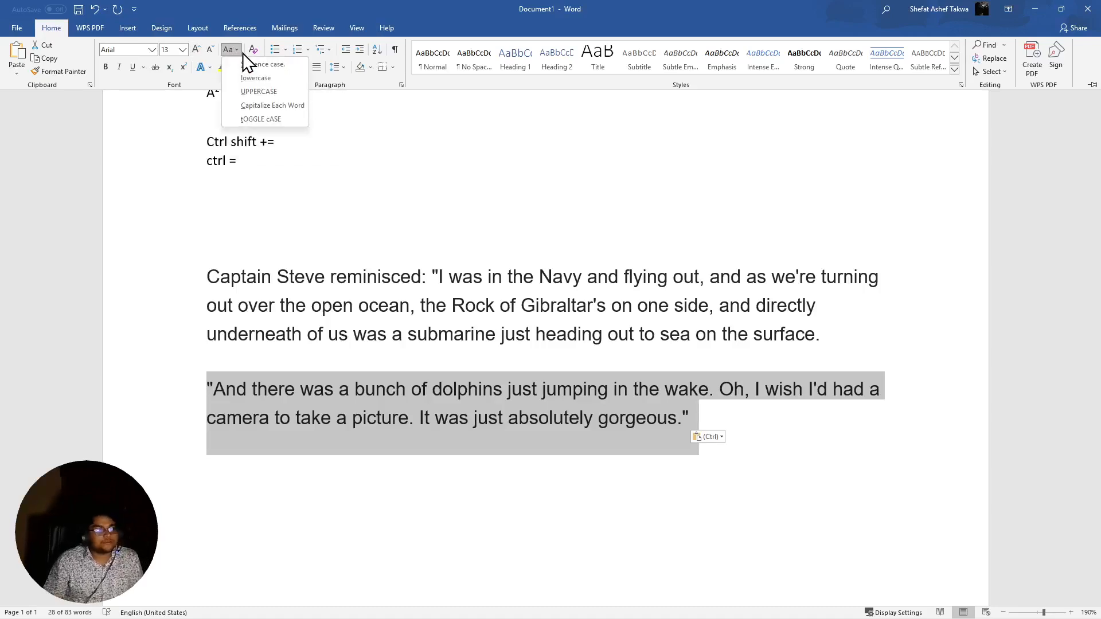
{"action": "left_click", "coordinate": [277, 64]}
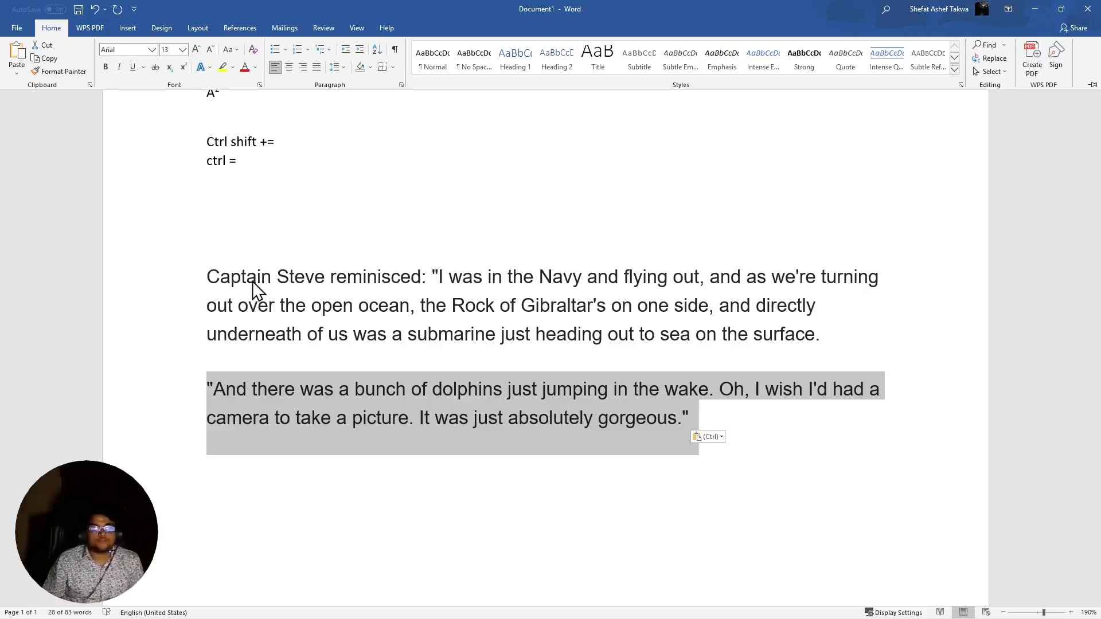
Try lowercase, UPPERCASE, Capitalize Each Word and tOGGLE cASE on the dolphins quote
{"action": "left_click", "coordinate": [232, 50]}
{"action": "left_click", "coordinate": [256, 77]}
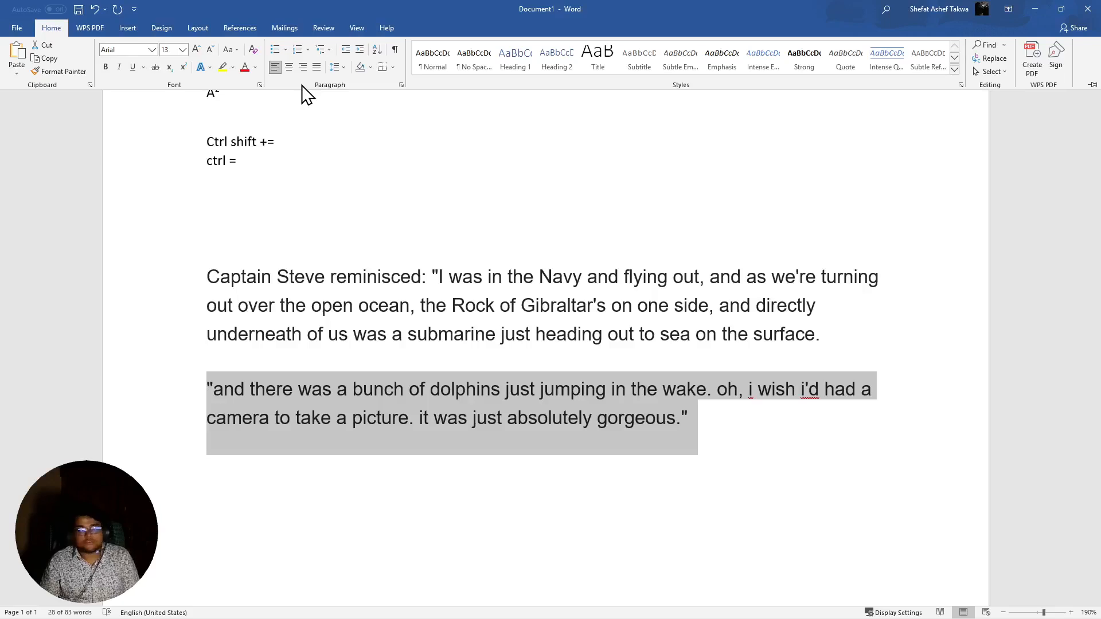
{"action": "left_click", "coordinate": [240, 54]}
{"action": "left_click", "coordinate": [257, 91]}
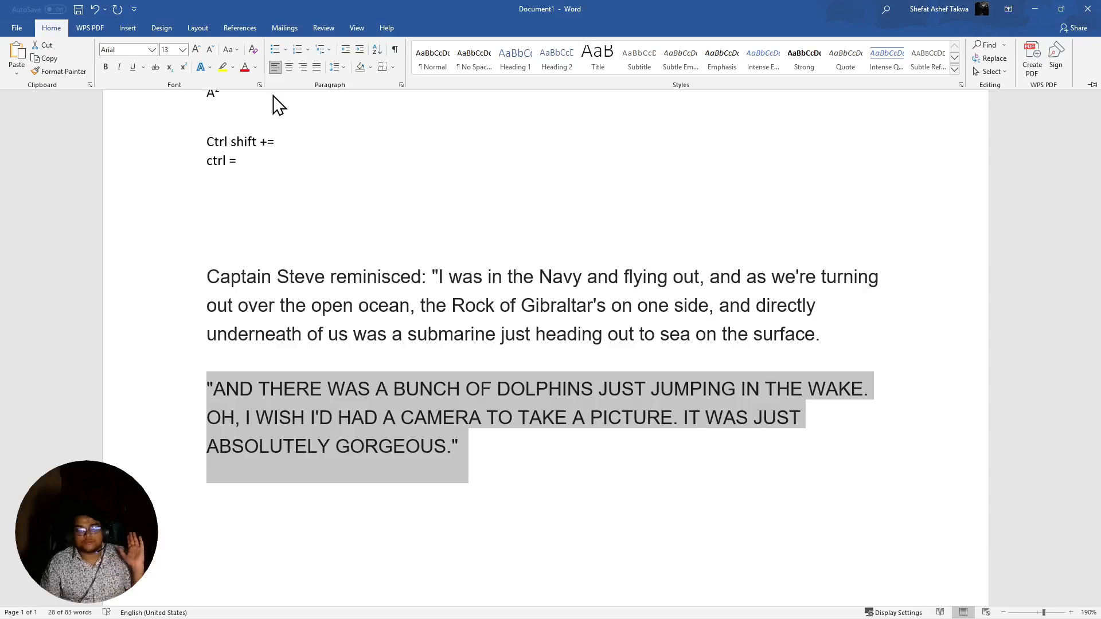
{"action": "left_click", "coordinate": [234, 52]}
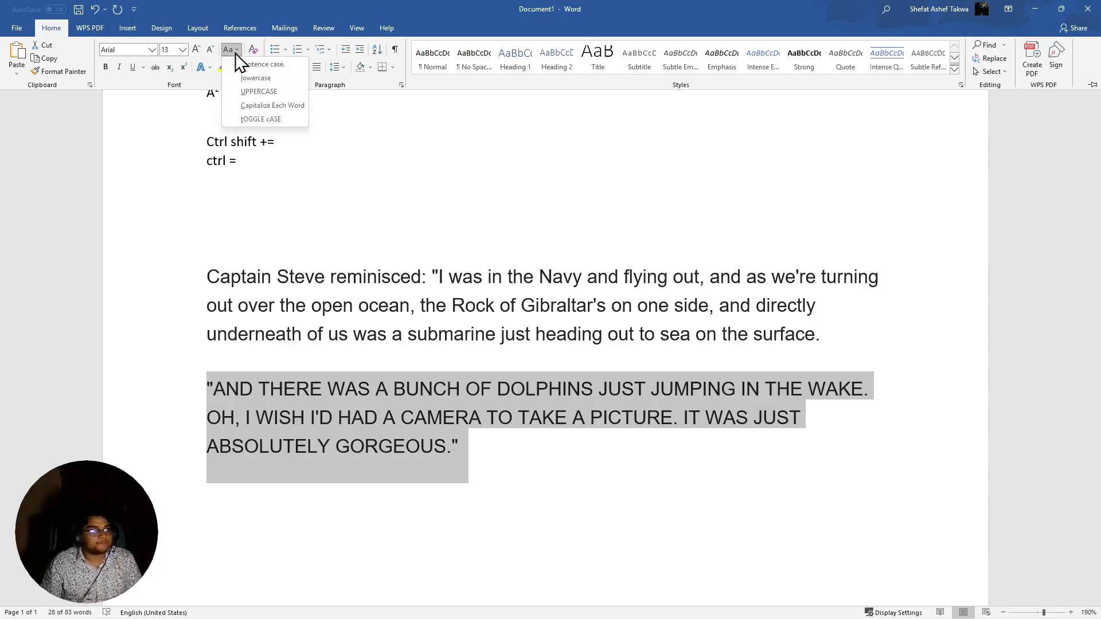
{"action": "left_click", "coordinate": [276, 108]}
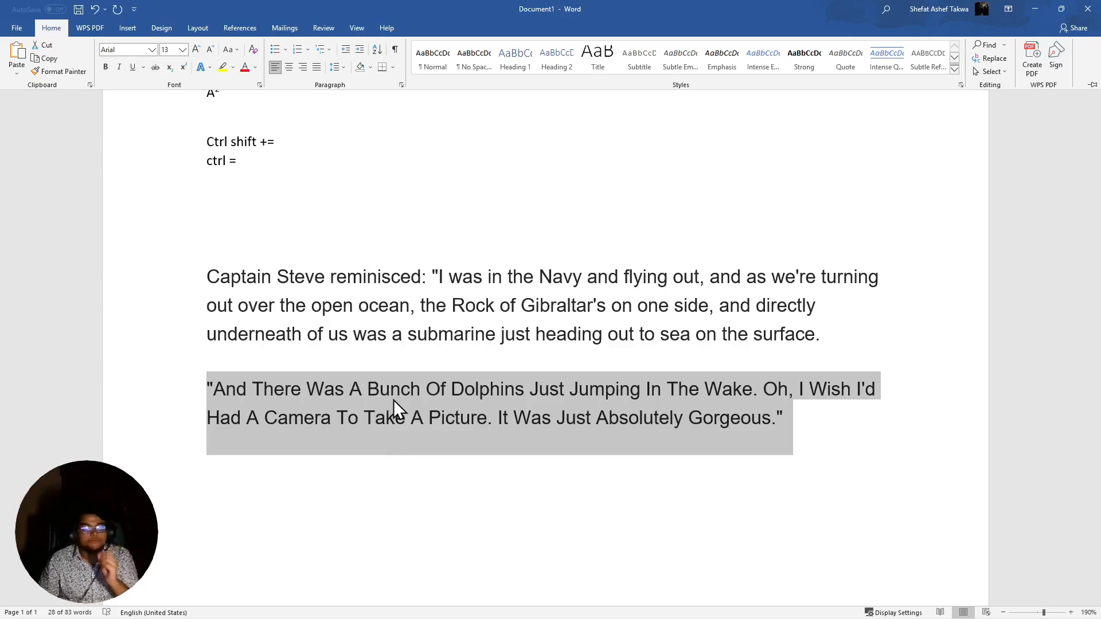
{"action": "left_click", "coordinate": [234, 52]}
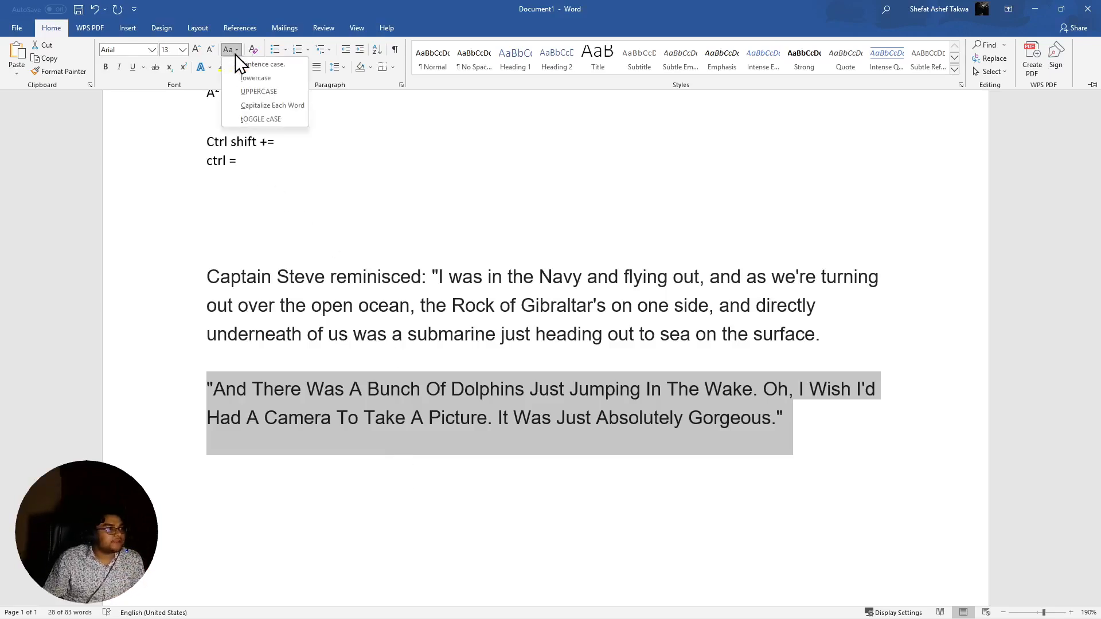
{"action": "left_click", "coordinate": [274, 123]}
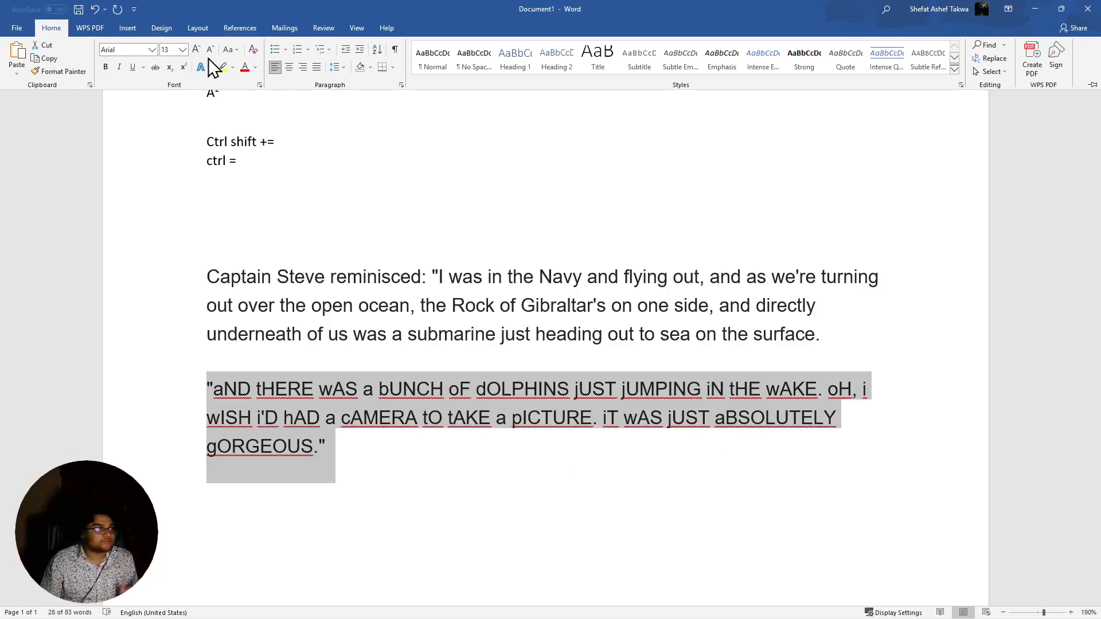
Set the quote to lowercase, then Sentence case, and collapse the ribbon
{"action": "left_click", "coordinate": [235, 50]}
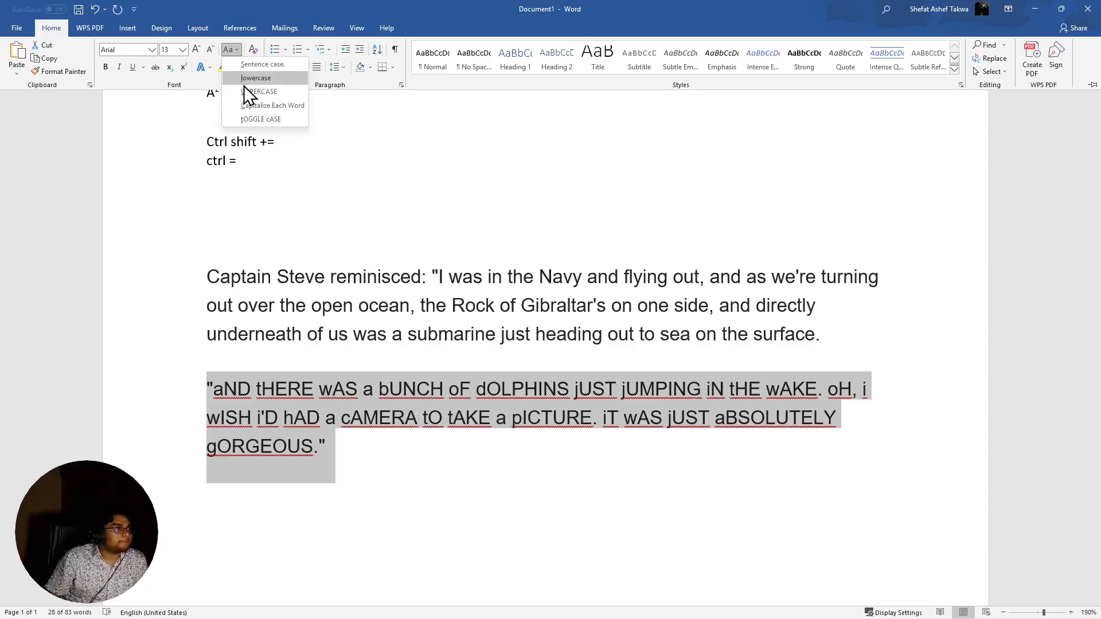
{"action": "left_click", "coordinate": [267, 66]}
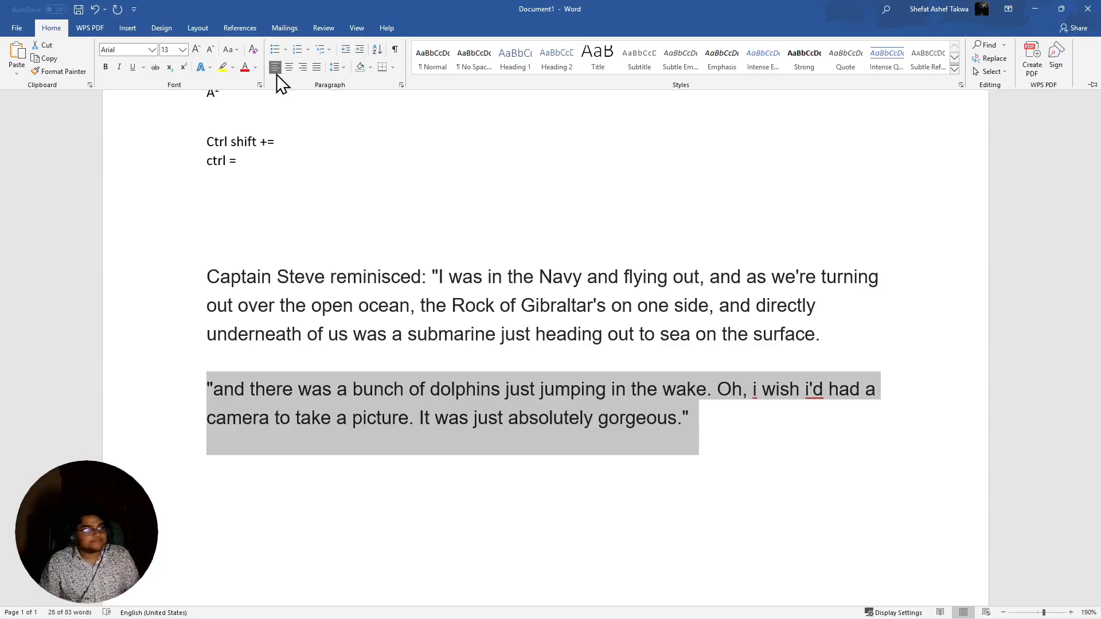
{"action": "left_click", "coordinate": [233, 52]}
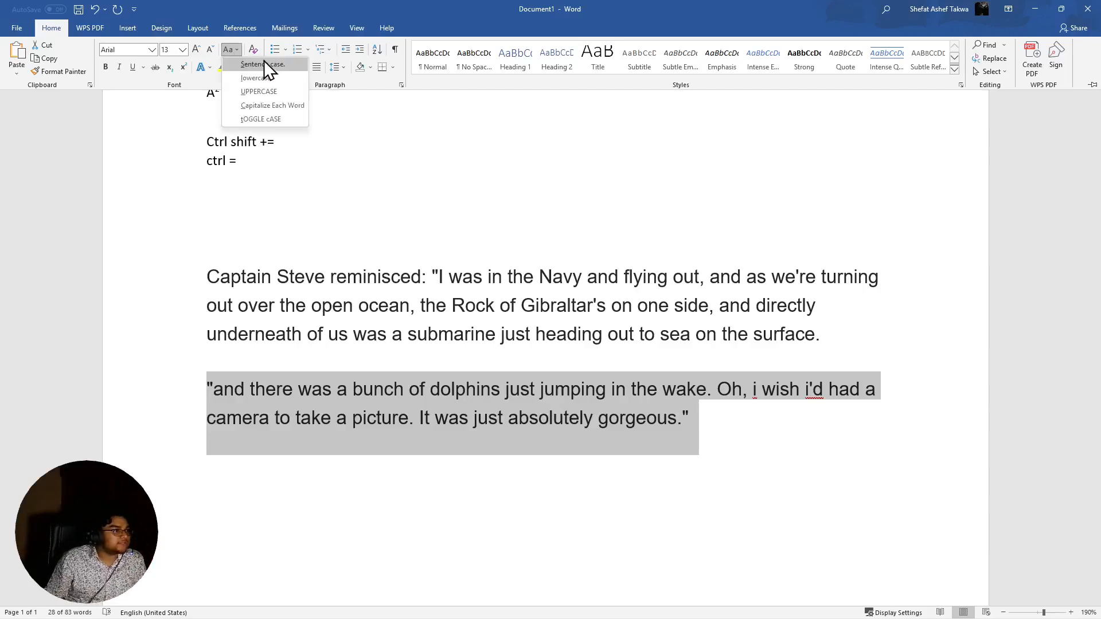
{"action": "left_click", "coordinate": [264, 62]}
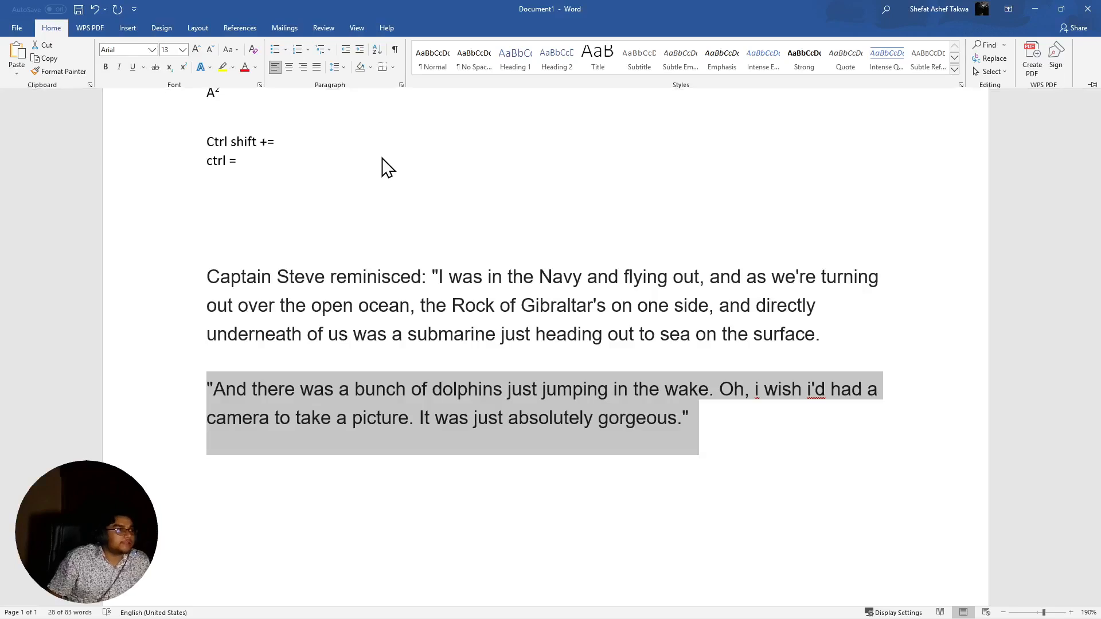
{"action": "key", "text": "ctrl+F1"}
Try moving the dolphins quote after 'turning', undo it back below, and reselect the paragraph
{"action": "left_click_drag", "start_coordinate": [696, 448], "coordinate": [154, 289]}
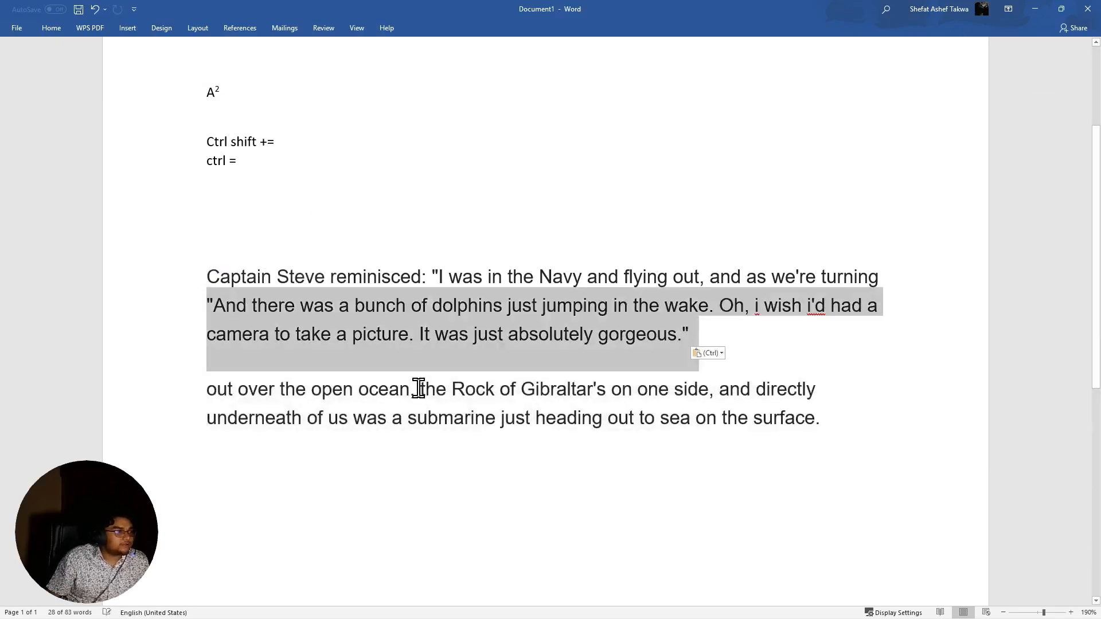
{"action": "left_click", "coordinate": [95, 8]}
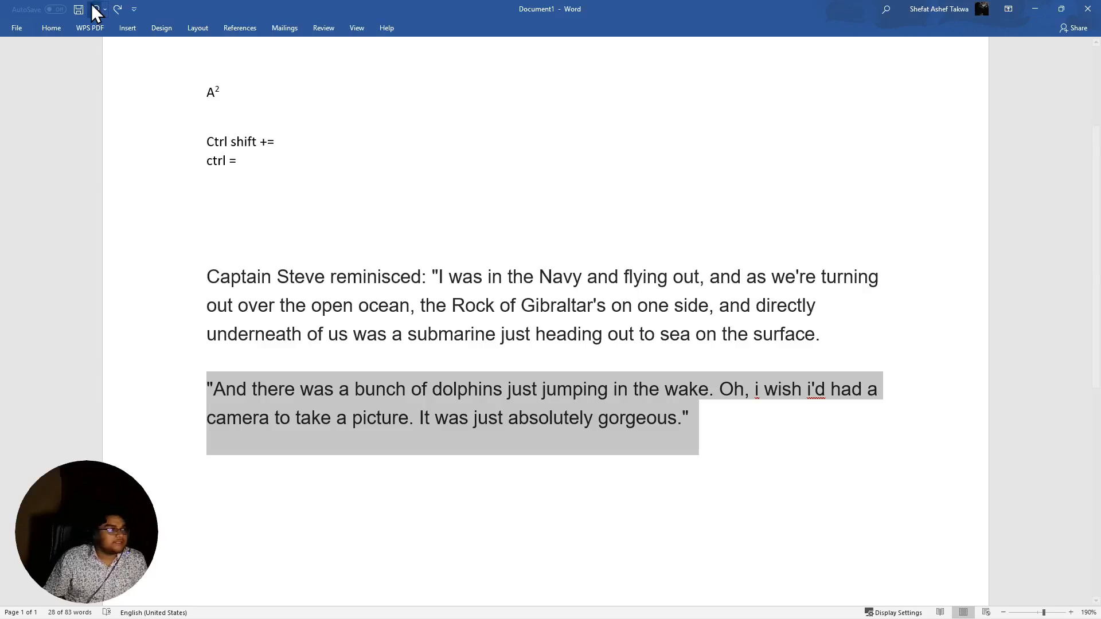
{"action": "left_click", "coordinate": [123, 12]}
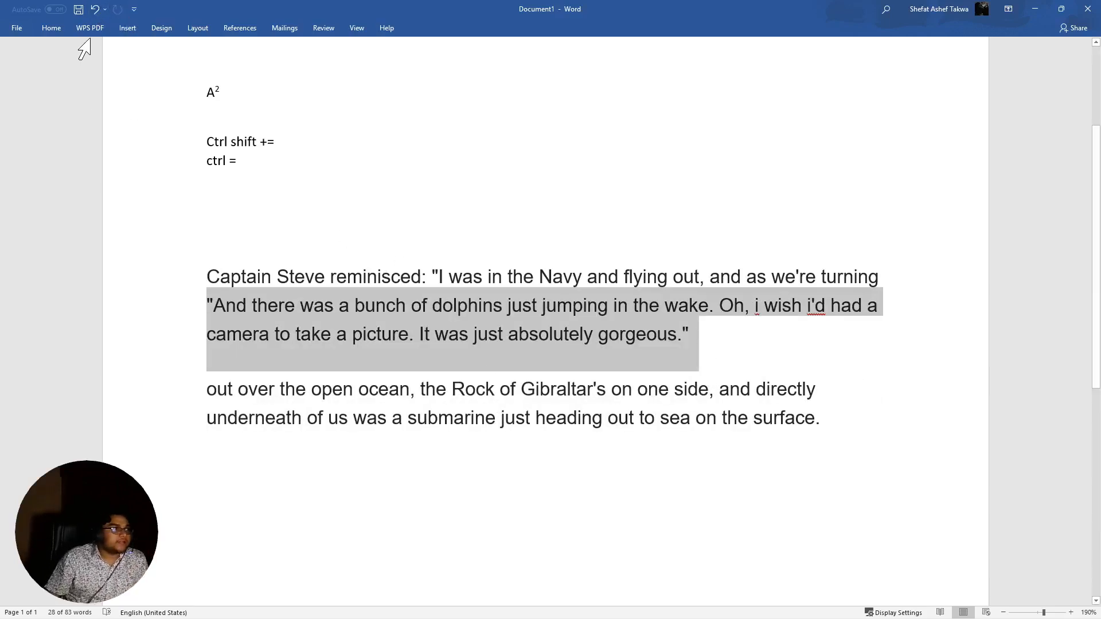
{"action": "left_click", "coordinate": [94, 10]}
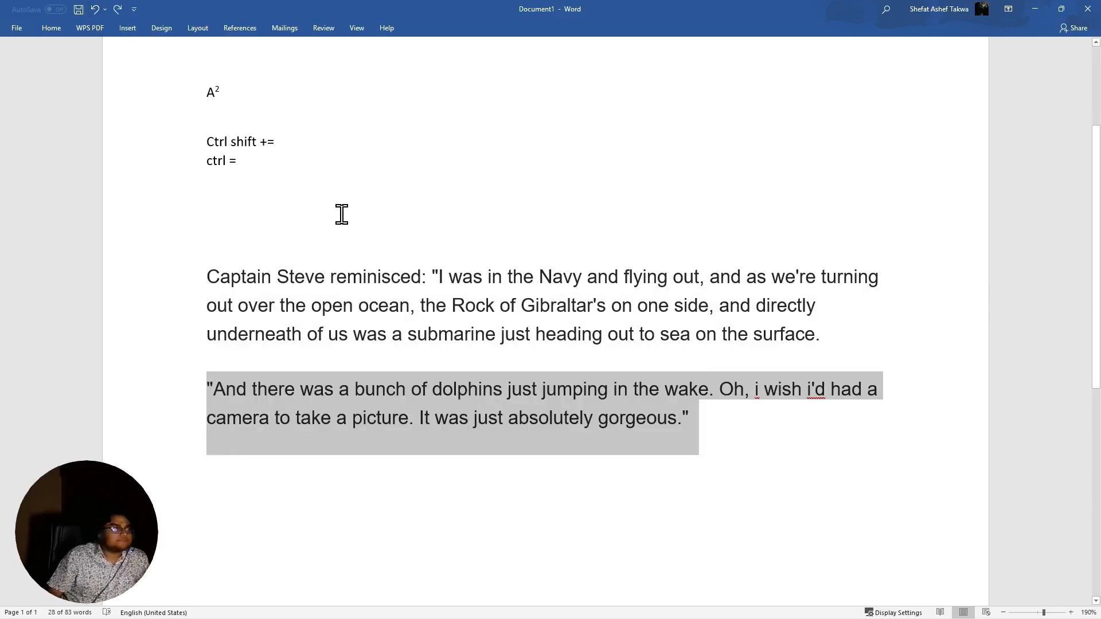
{"action": "left_click", "coordinate": [118, 9]}
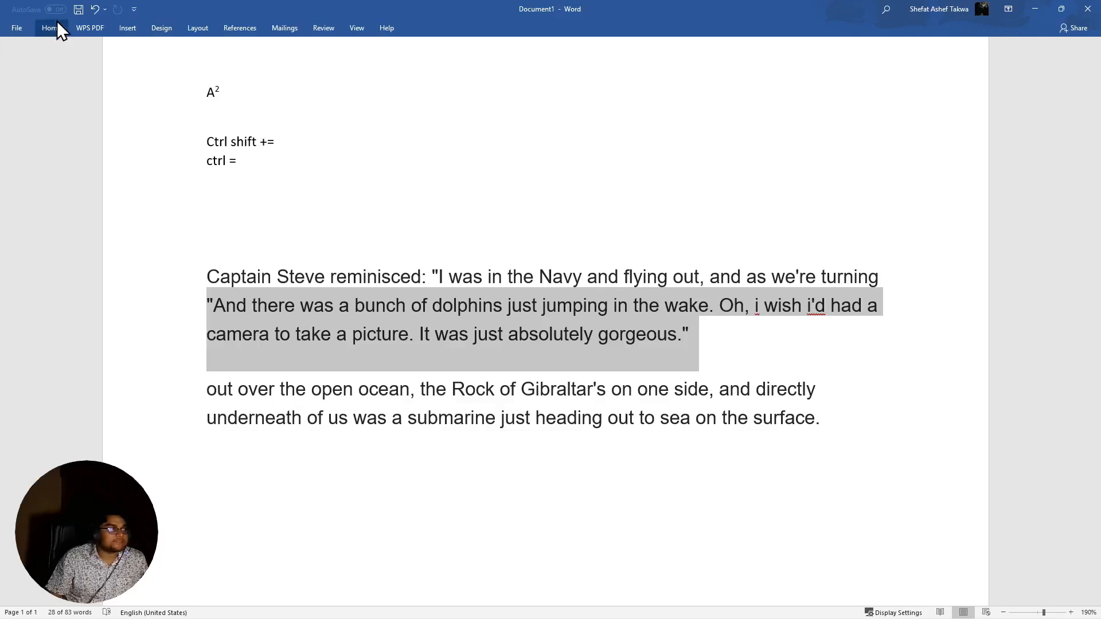
{"action": "left_click", "coordinate": [93, 8]}
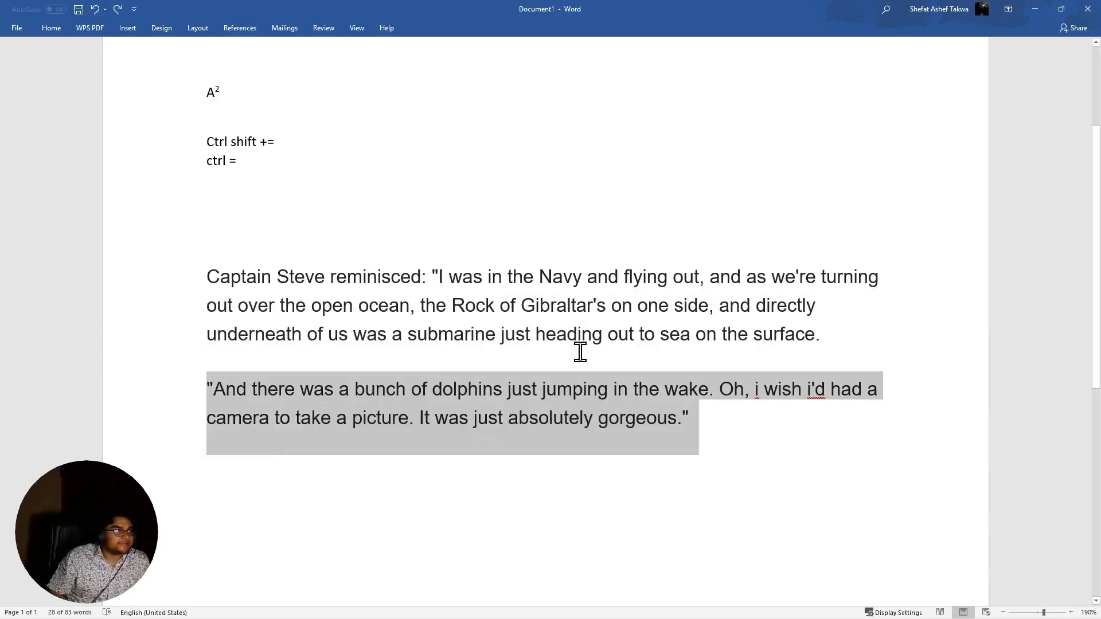
{"action": "left_click_drag", "start_coordinate": [770, 444], "coordinate": [184, 369]}
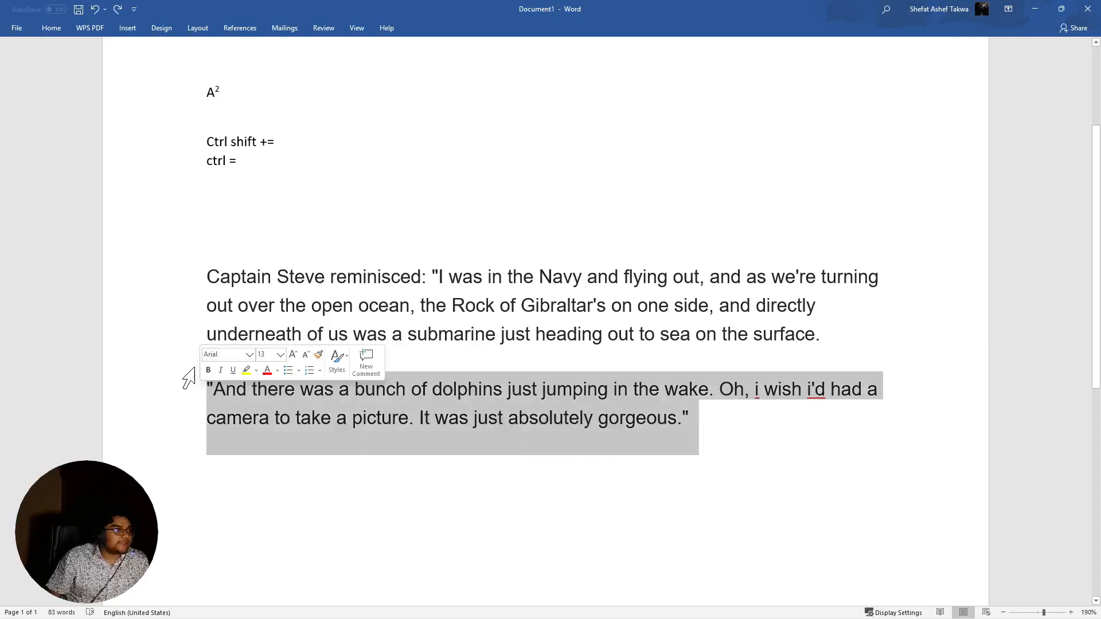
{"action": "left_click", "coordinate": [60, 24]}
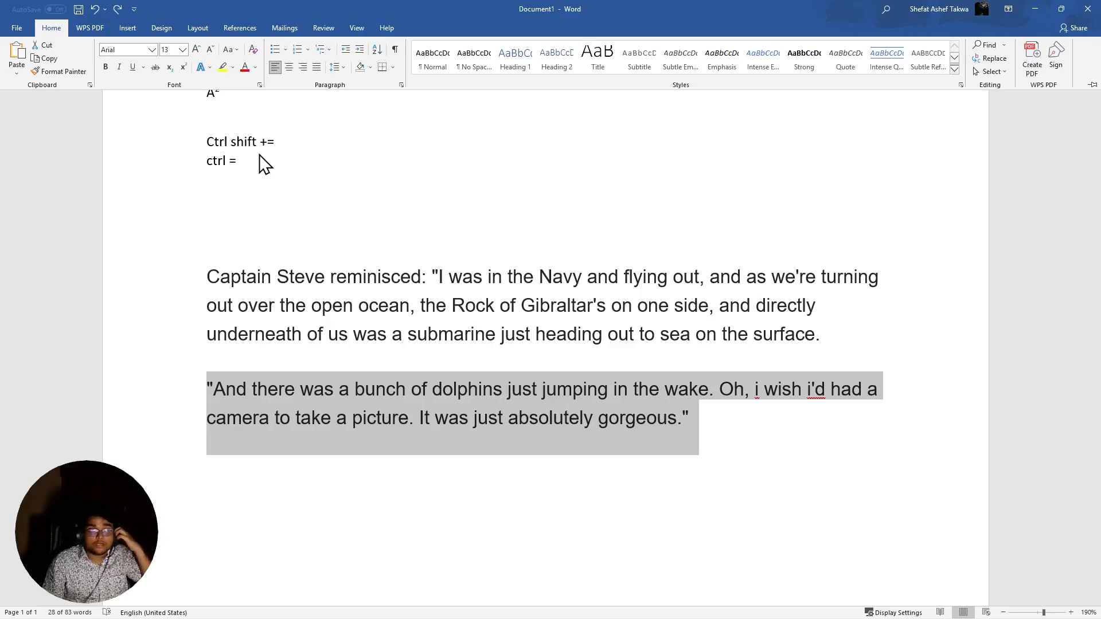
Color the dolphins quote text blue after briefly trying red
{"action": "scroll", "coordinate": [550, 230], "scroll_direction": "down", "scroll_amount": 1}
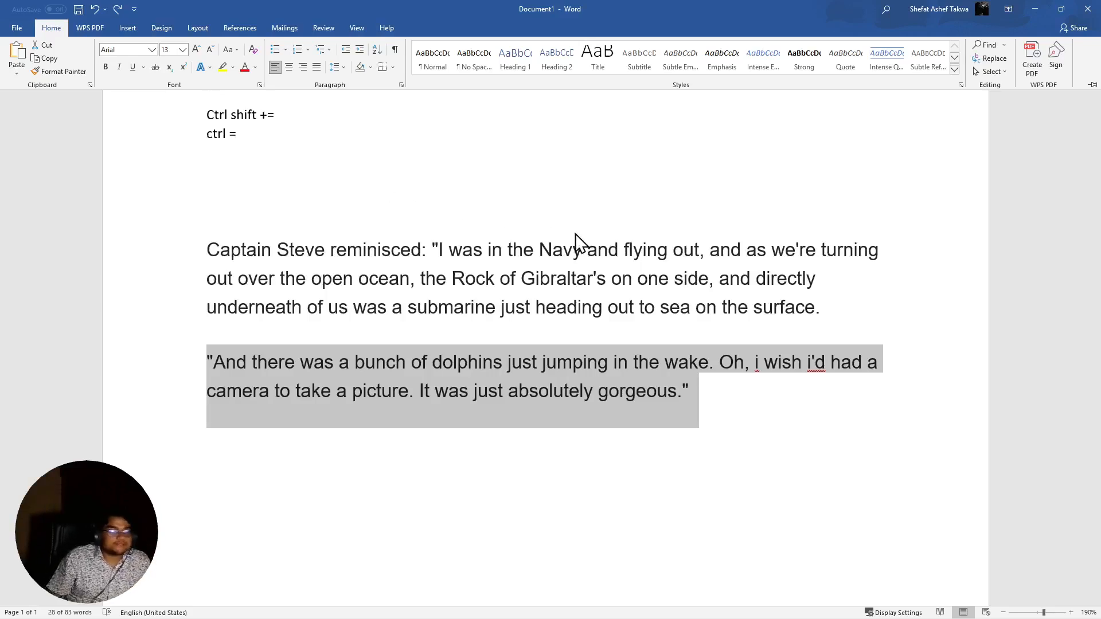
{"action": "scroll", "coordinate": [459, 218], "scroll_direction": "up", "scroll_amount": 2}
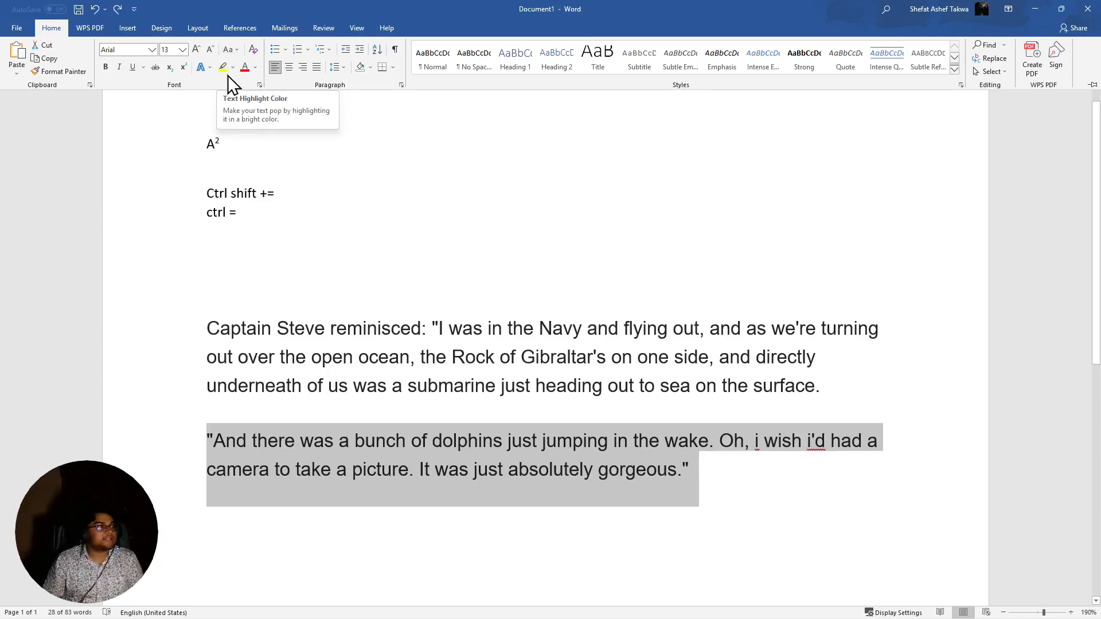
{"action": "left_click", "coordinate": [209, 66]}
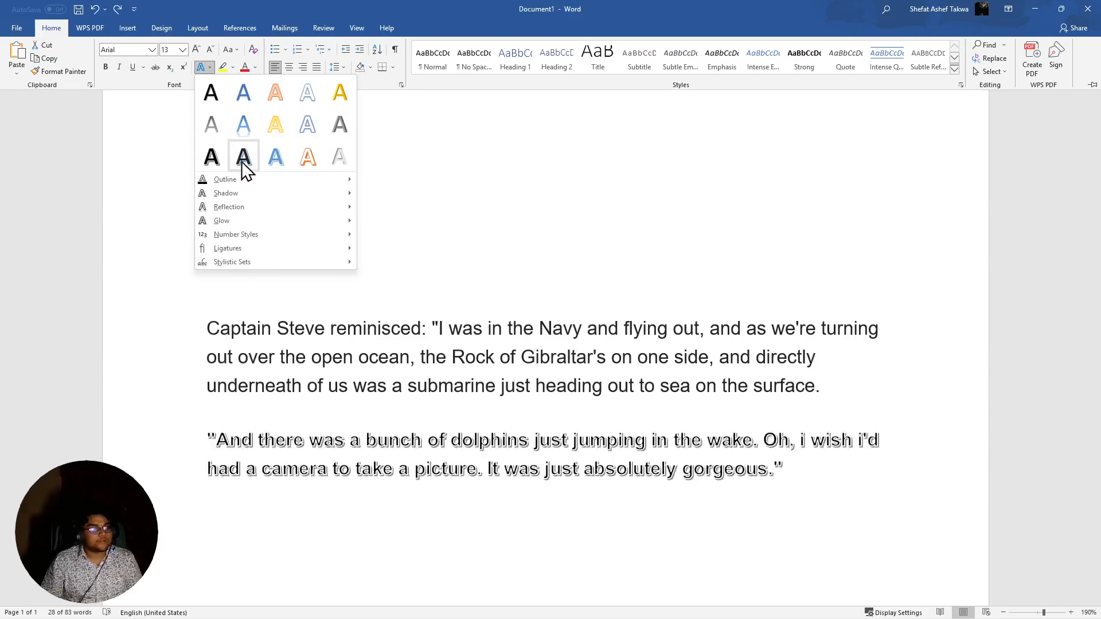
{"action": "mouse_move", "coordinate": [301, 193]}
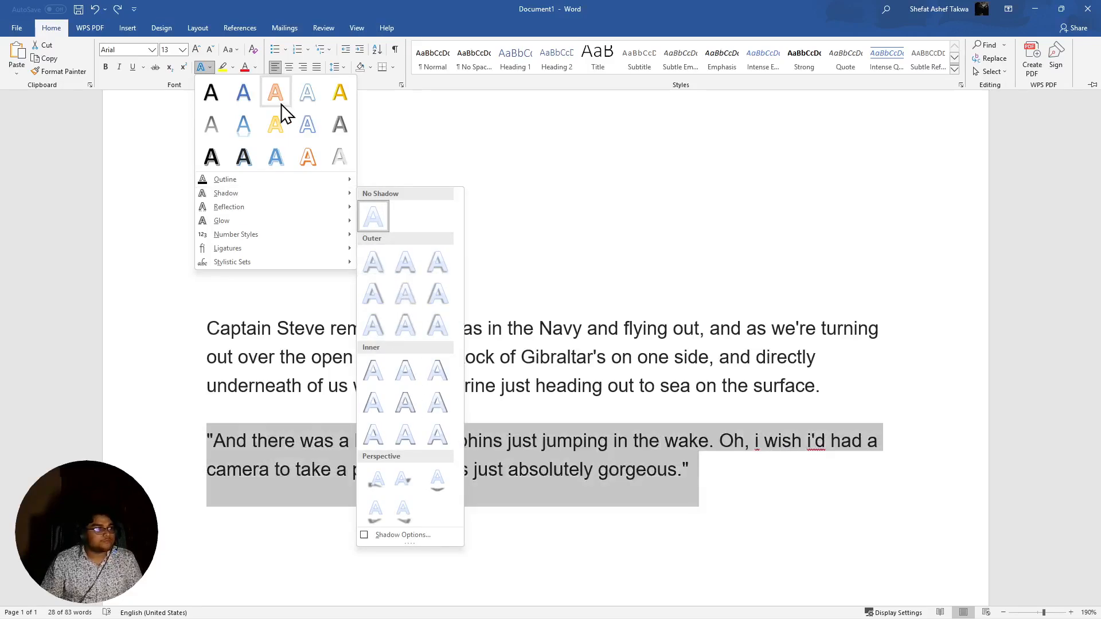
{"action": "left_click", "coordinate": [250, 65]}
{"action": "left_click", "coordinate": [245, 65]}
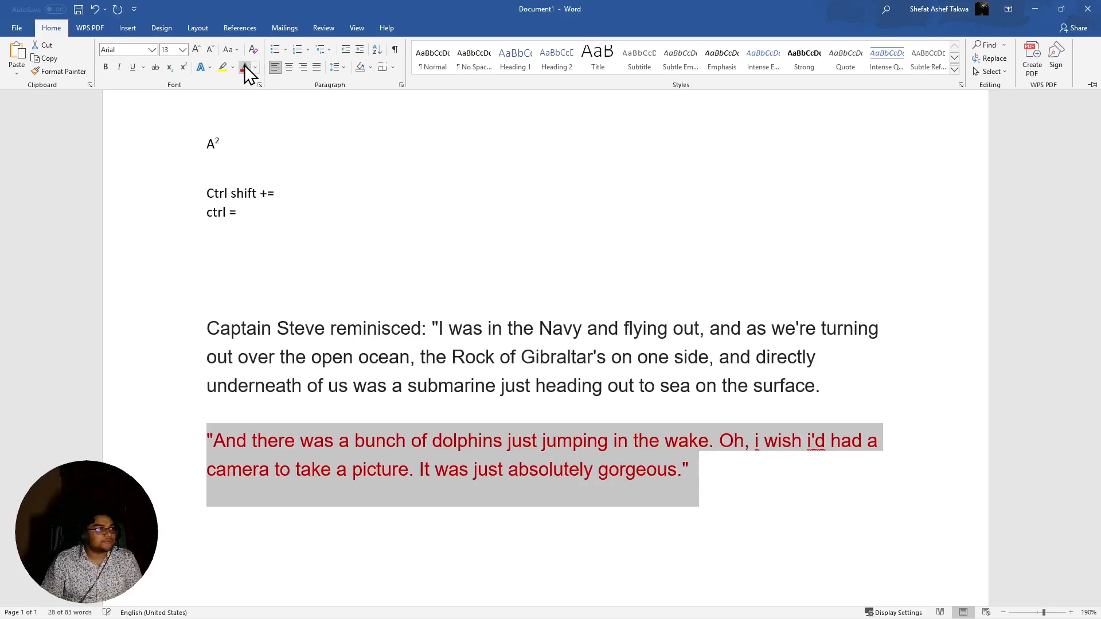
{"action": "left_click", "coordinate": [256, 67]}
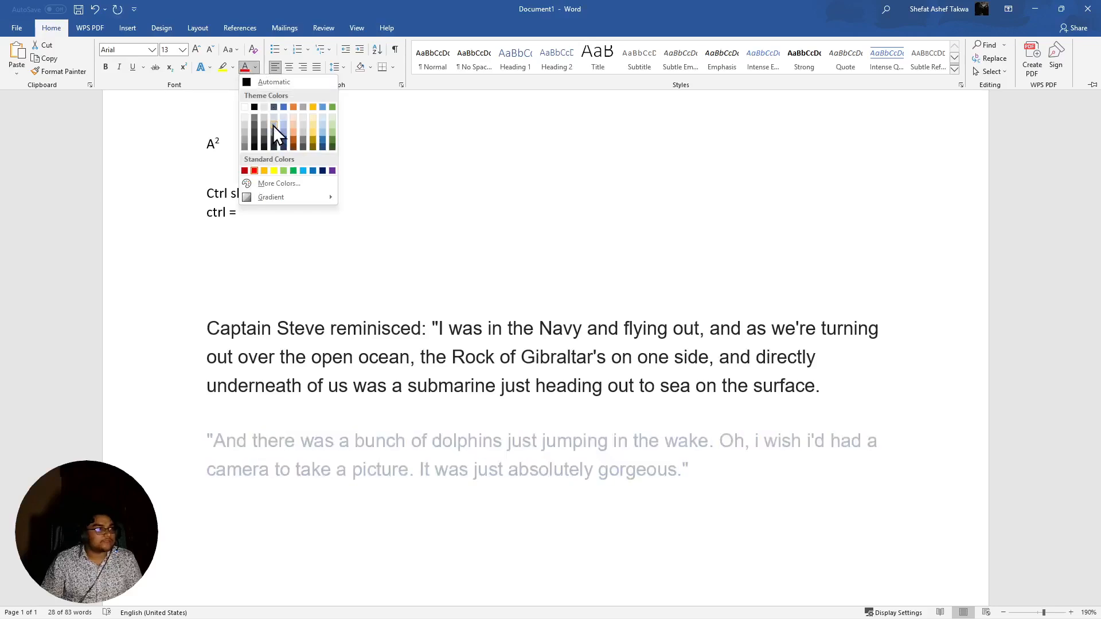
{"action": "left_click", "coordinate": [281, 108]}
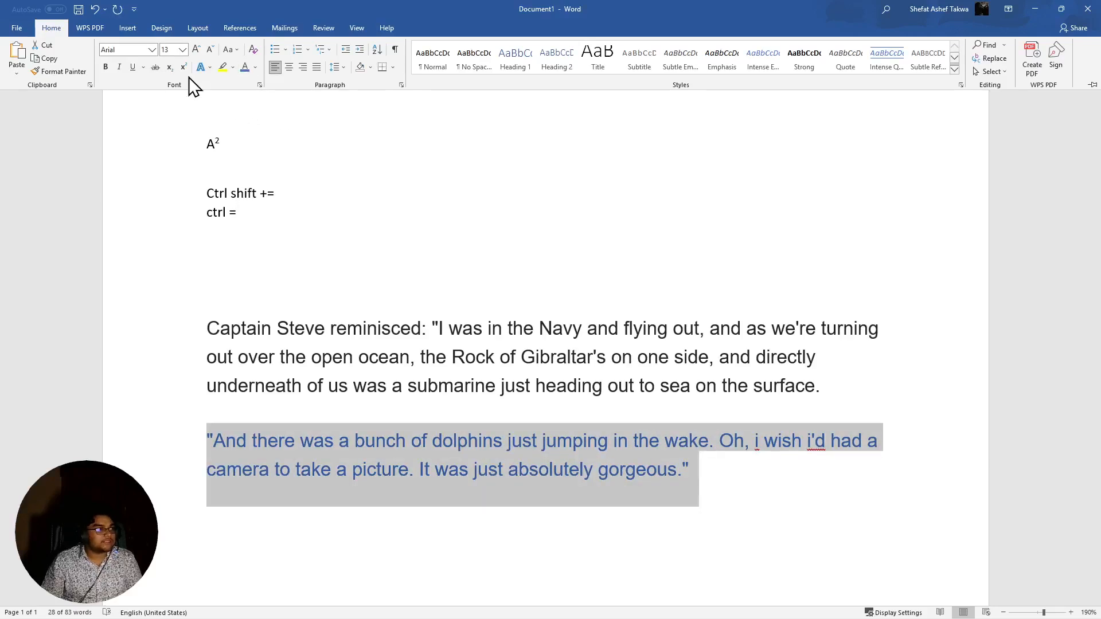
{"action": "left_click", "coordinate": [200, 68]}
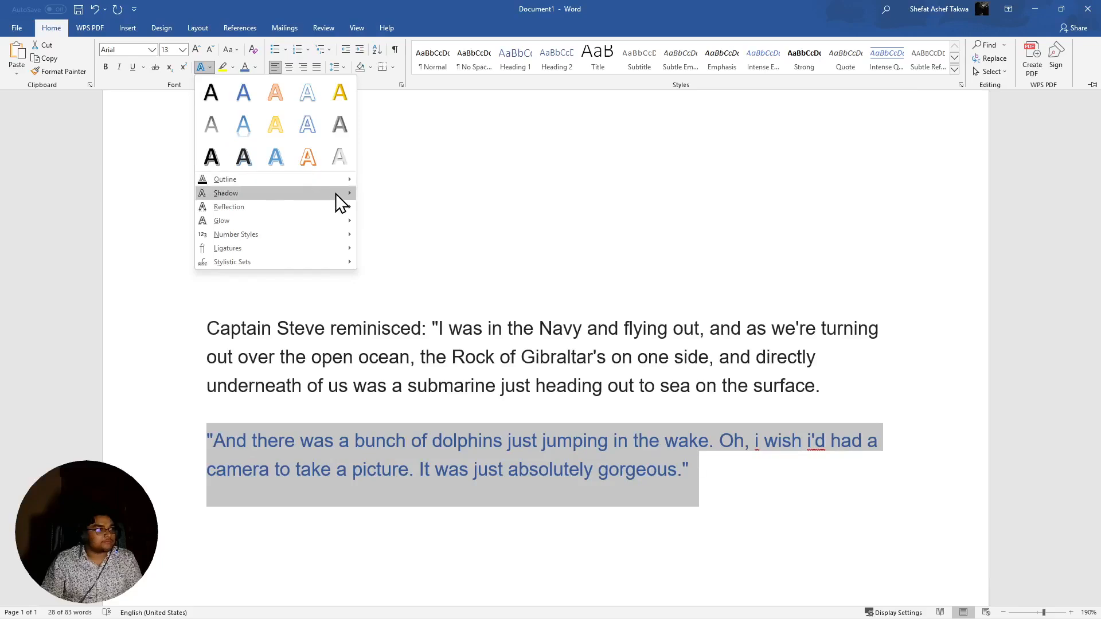
Preview Text Effects options such as Shadow, Reflection and Glow without applying any
{"action": "mouse_move", "coordinate": [336, 194]}
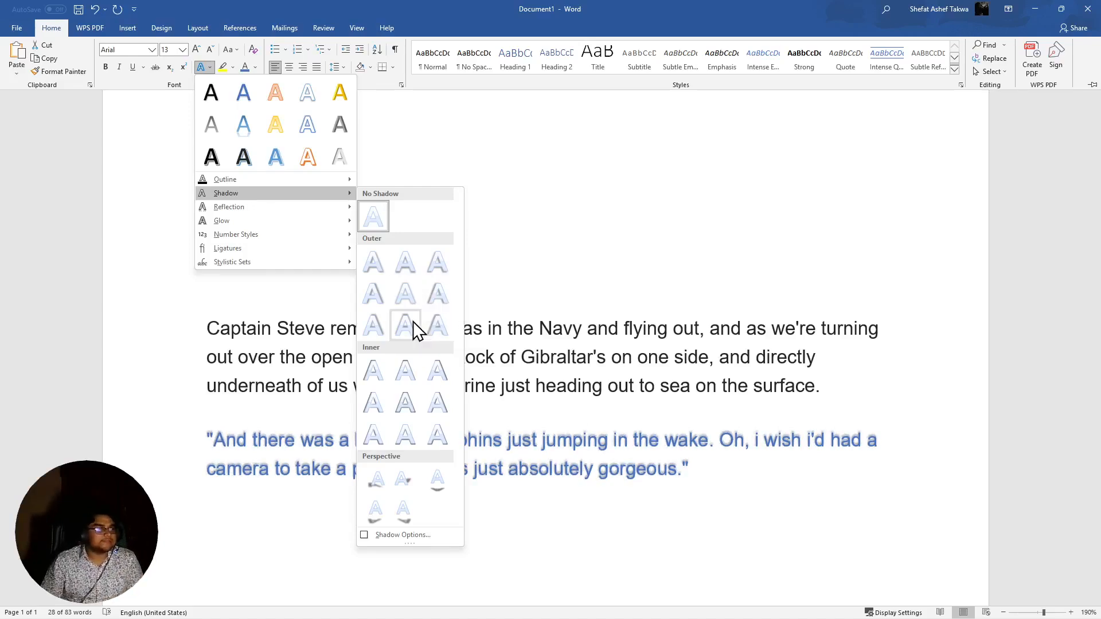
{"action": "mouse_move", "coordinate": [299, 209]}
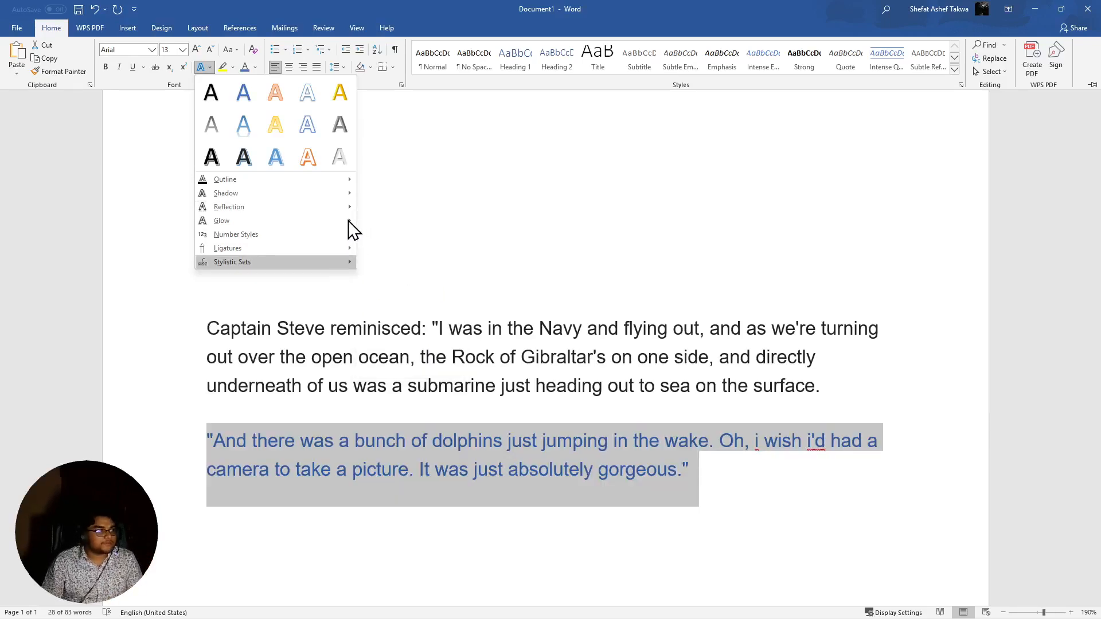
{"action": "key", "text": "Escape"}
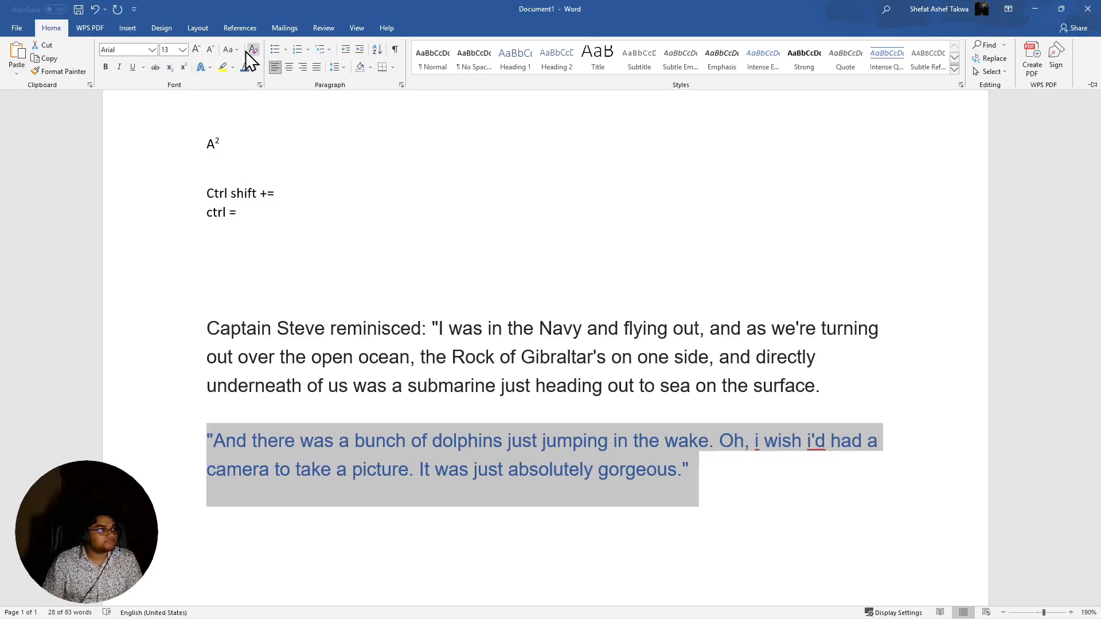
{"action": "left_click", "coordinate": [210, 67]}
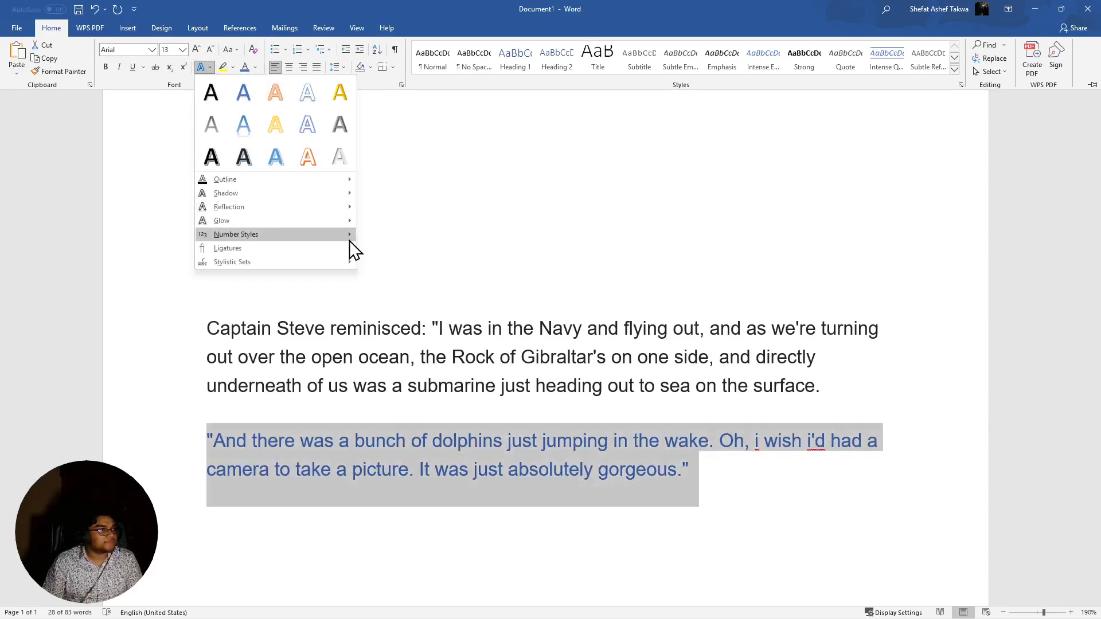
{"action": "mouse_move", "coordinate": [344, 222]}
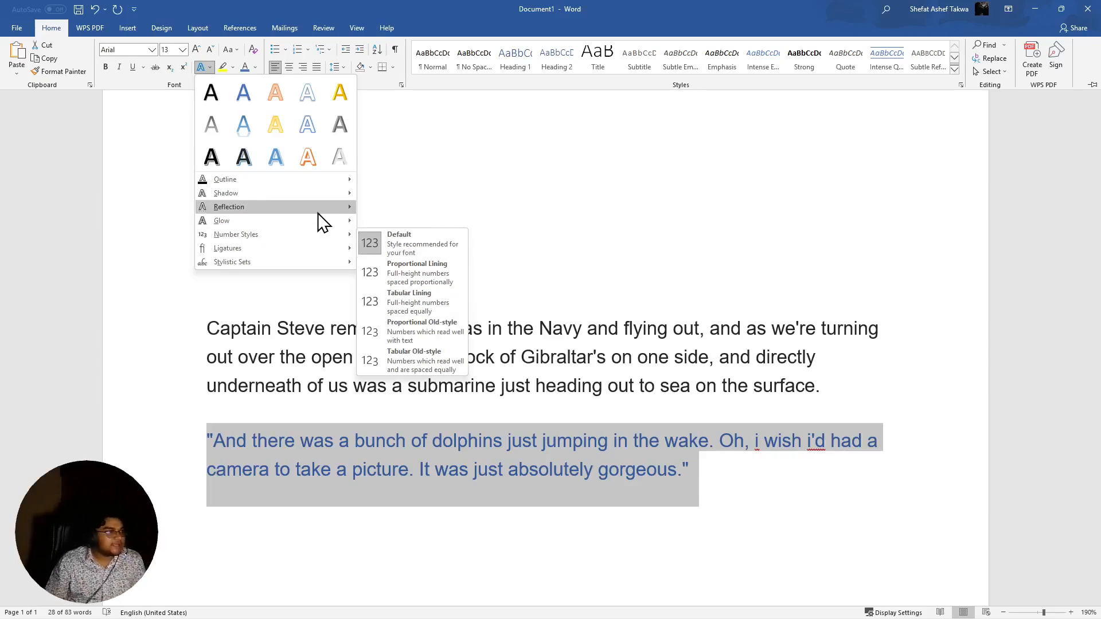
{"action": "mouse_move", "coordinate": [283, 254]}
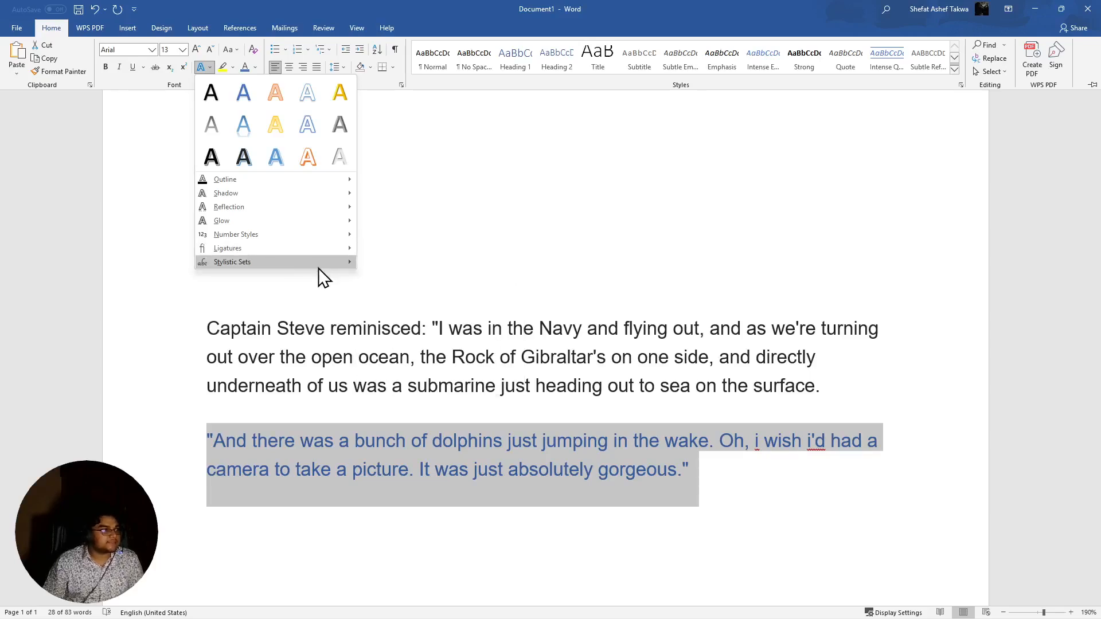
{"action": "mouse_move", "coordinate": [318, 268]}
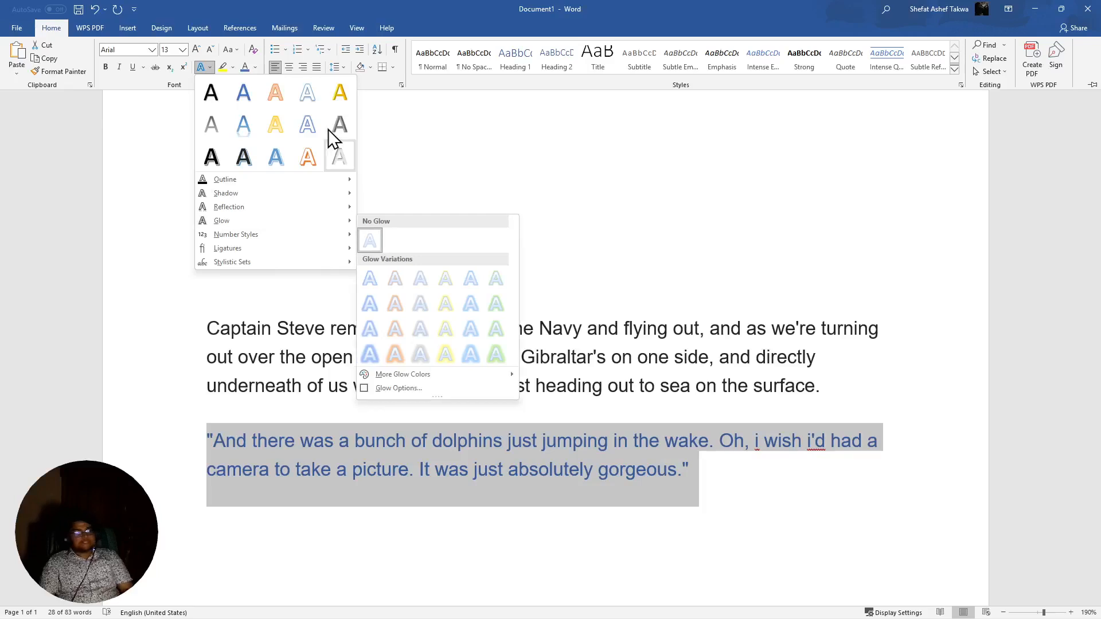
Apply a yellow highlight to the dolphins quote paragraph
{"action": "left_click", "coordinate": [224, 67]}
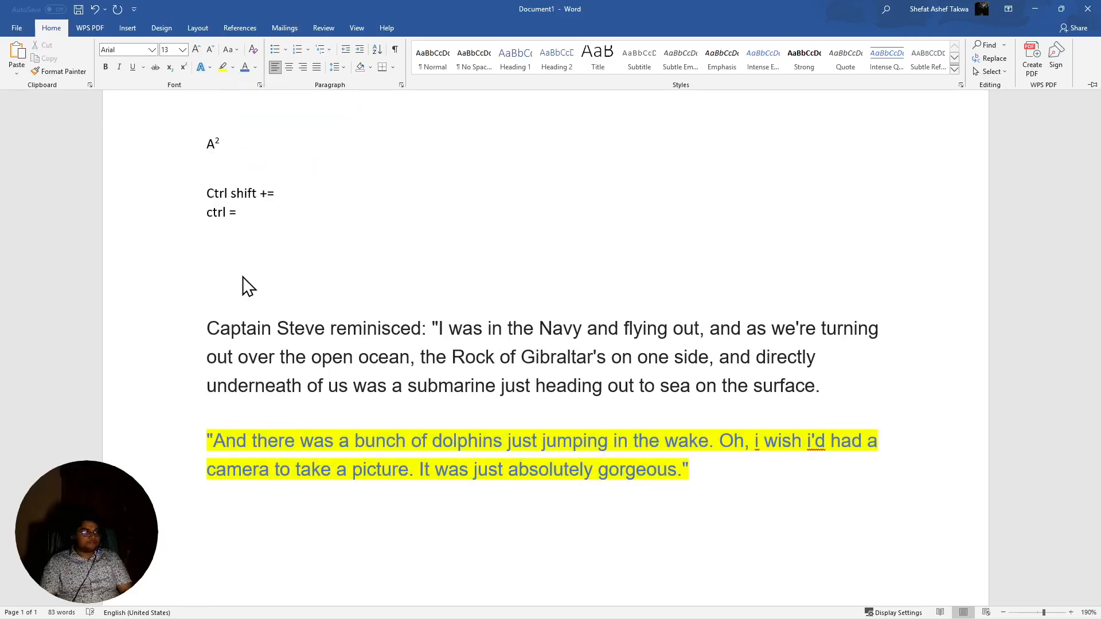
{"action": "left_click", "coordinate": [233, 67]}
{"action": "left_click", "coordinate": [243, 115]}
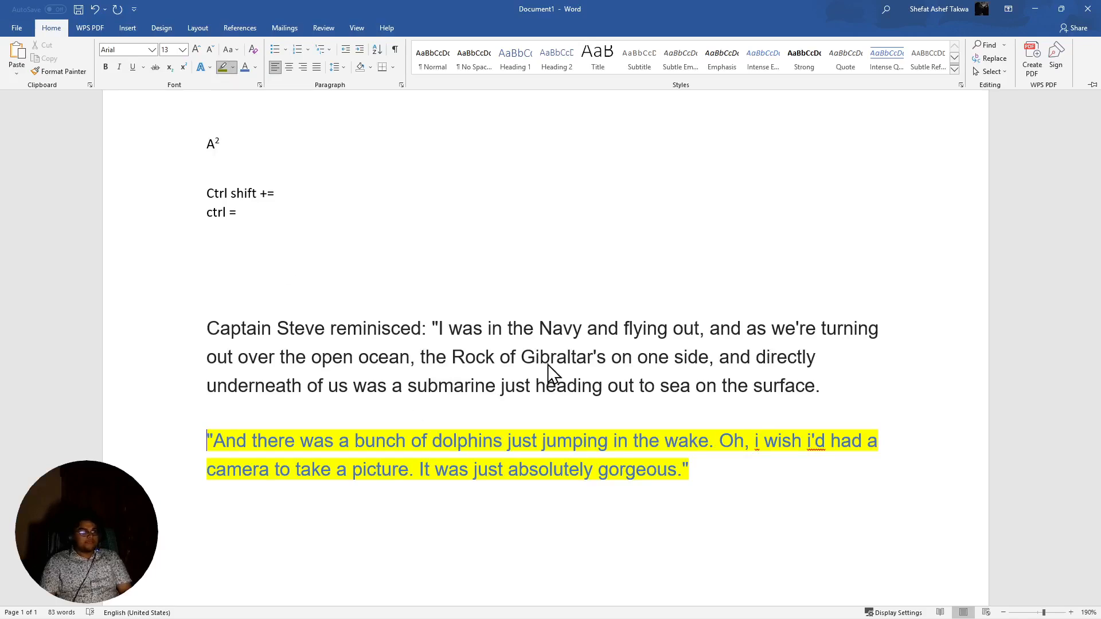
{"action": "key", "text": "ctrl+F1"}
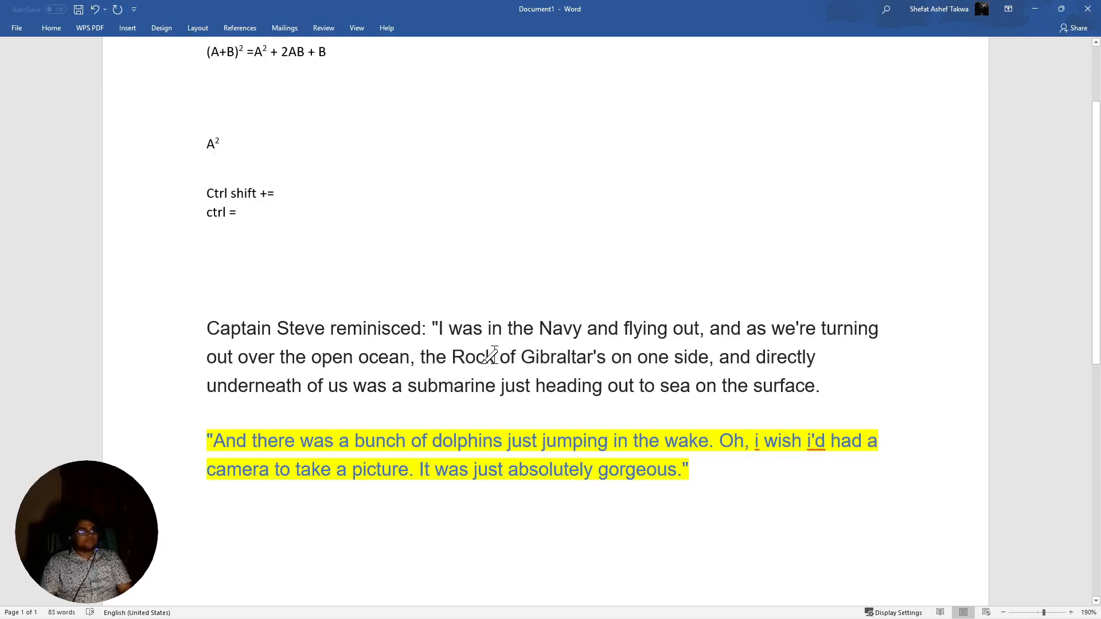
Highlight 'open ocean, the Rock' in dark yellow and the quote's second line in red
{"action": "left_click_drag", "start_coordinate": [496, 350], "coordinate": [333, 353]}
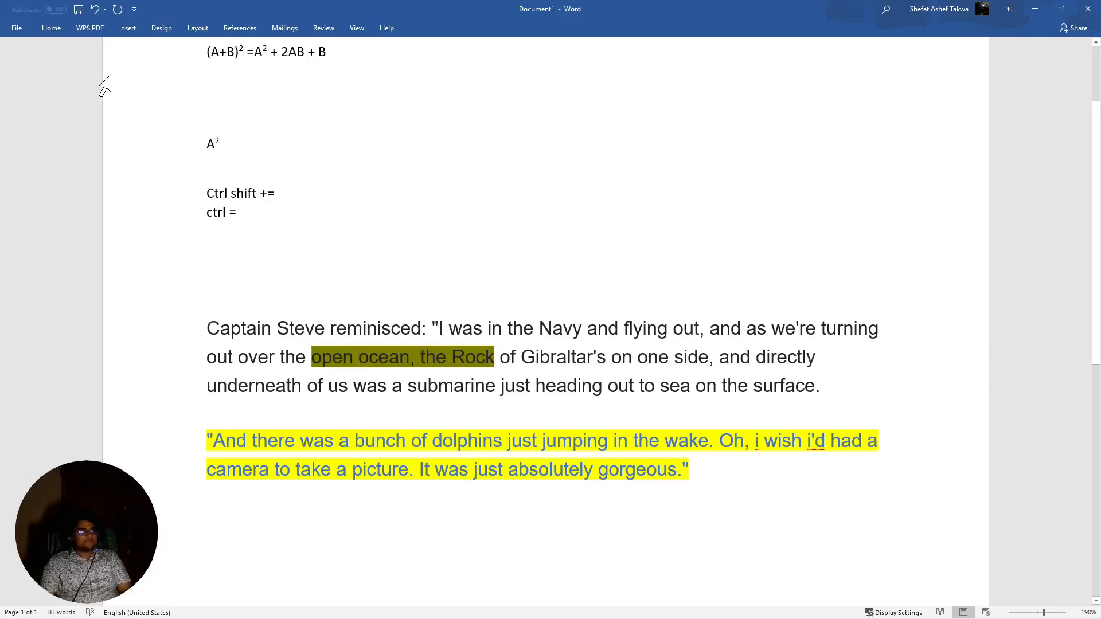
{"action": "left_click", "coordinate": [50, 28]}
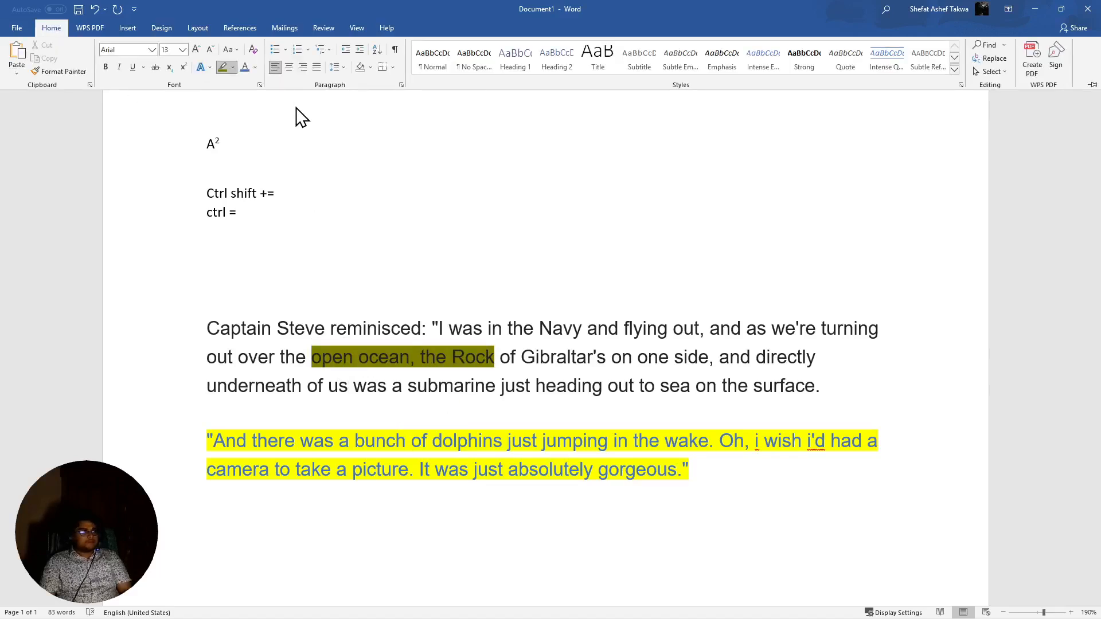
{"action": "left_click", "coordinate": [233, 69]}
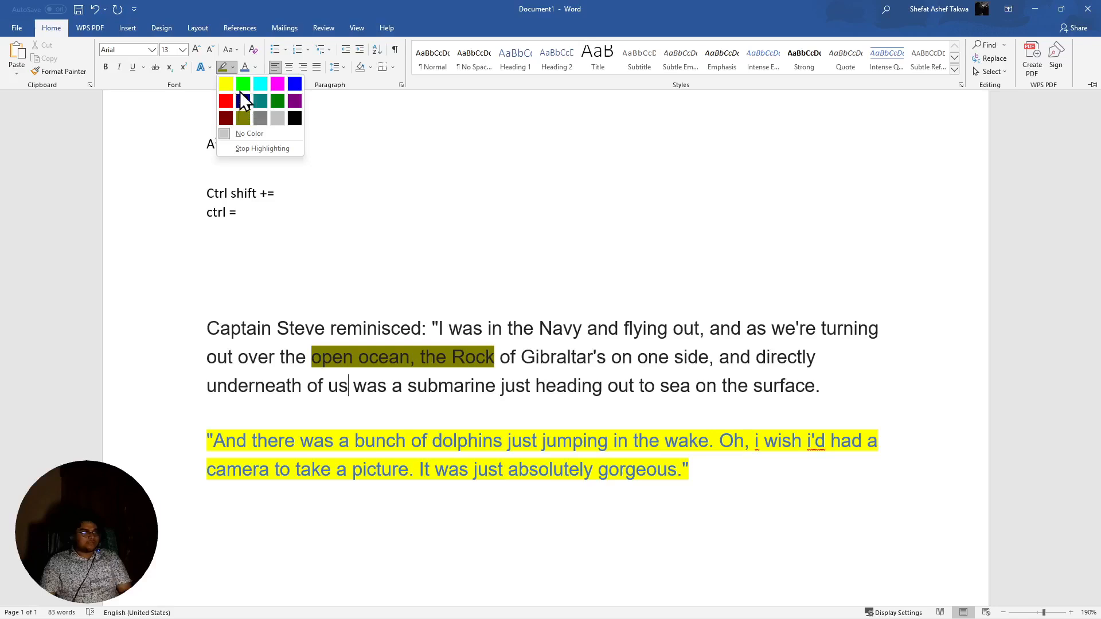
{"action": "left_click", "coordinate": [229, 103]}
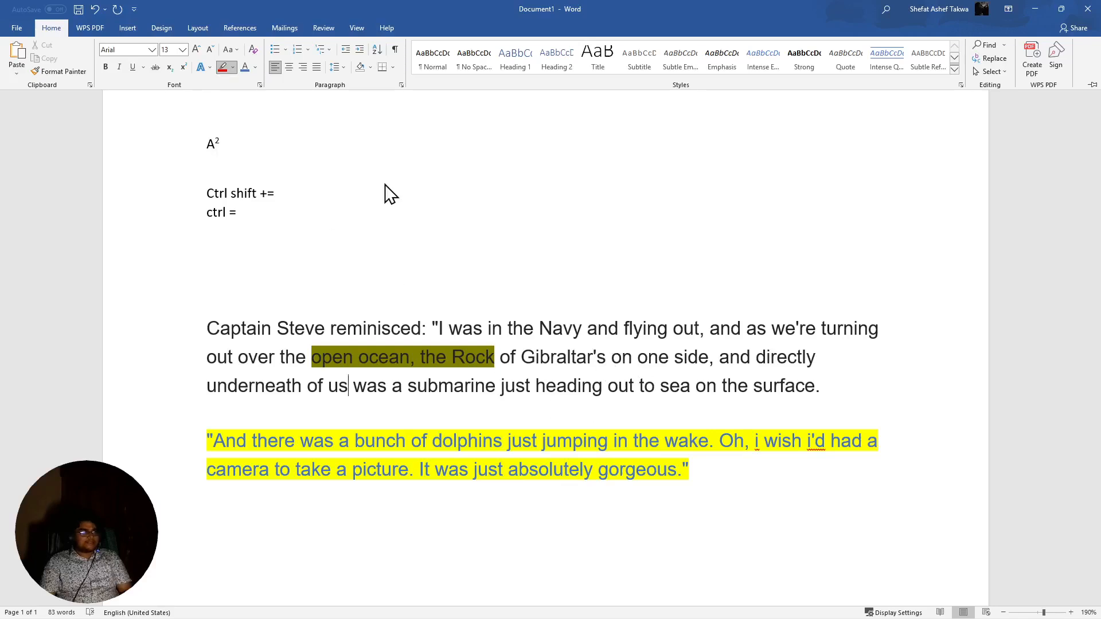
{"action": "key", "text": "ctrl+F1"}
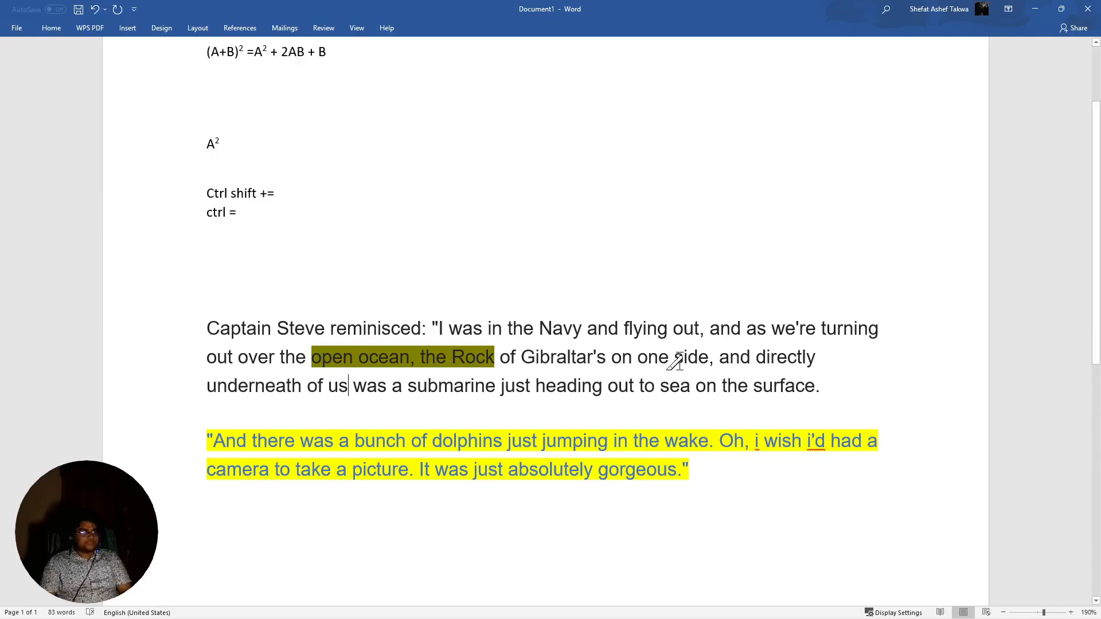
{"action": "mouse_move", "coordinate": [691, 481]}
{"action": "left_mouse_down"}
{"action": "mouse_move", "coordinate": [559, 467]}
{"action": "mouse_move", "coordinate": [230, 484]}
{"action": "left_mouse_up"}
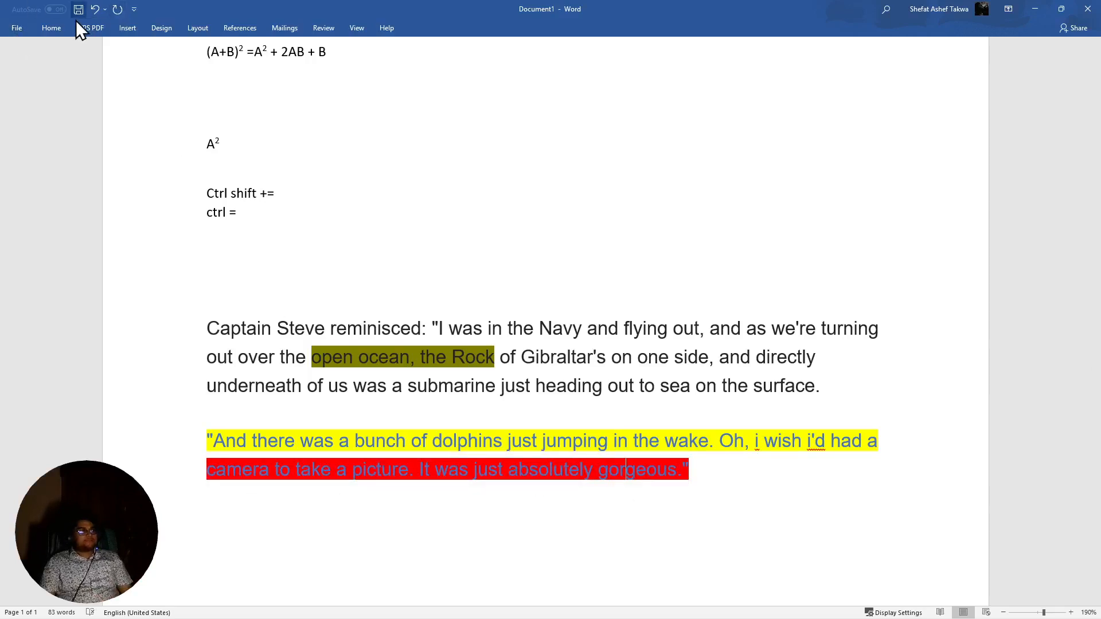
Give 'gorgeous.' a custom green font colour through More Colors
{"action": "left_click", "coordinate": [51, 28]}
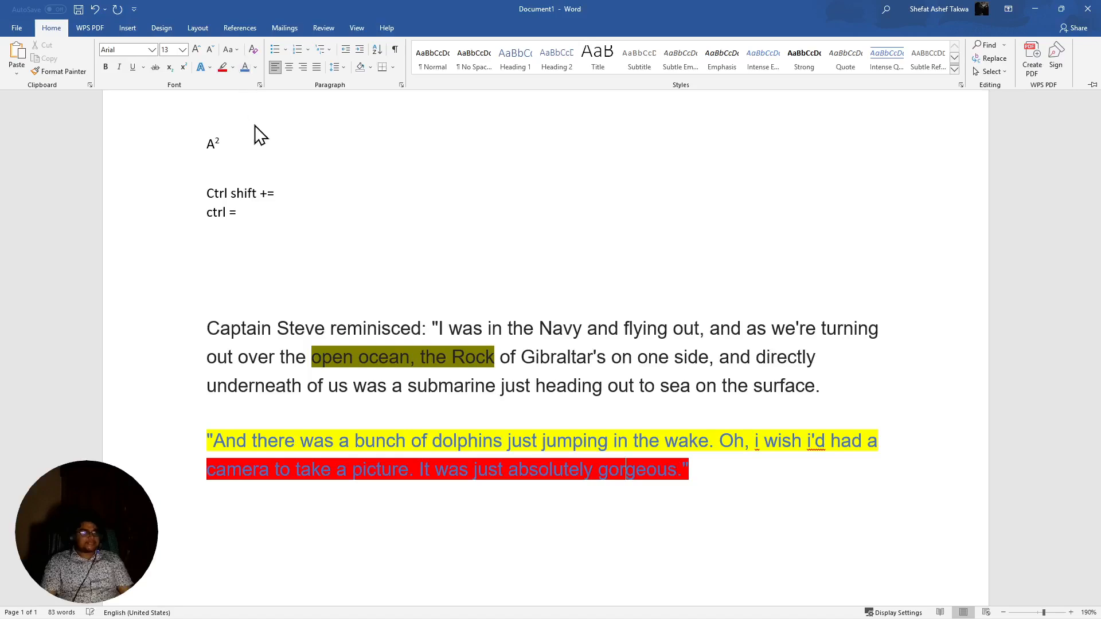
{"action": "left_click", "coordinate": [255, 68]}
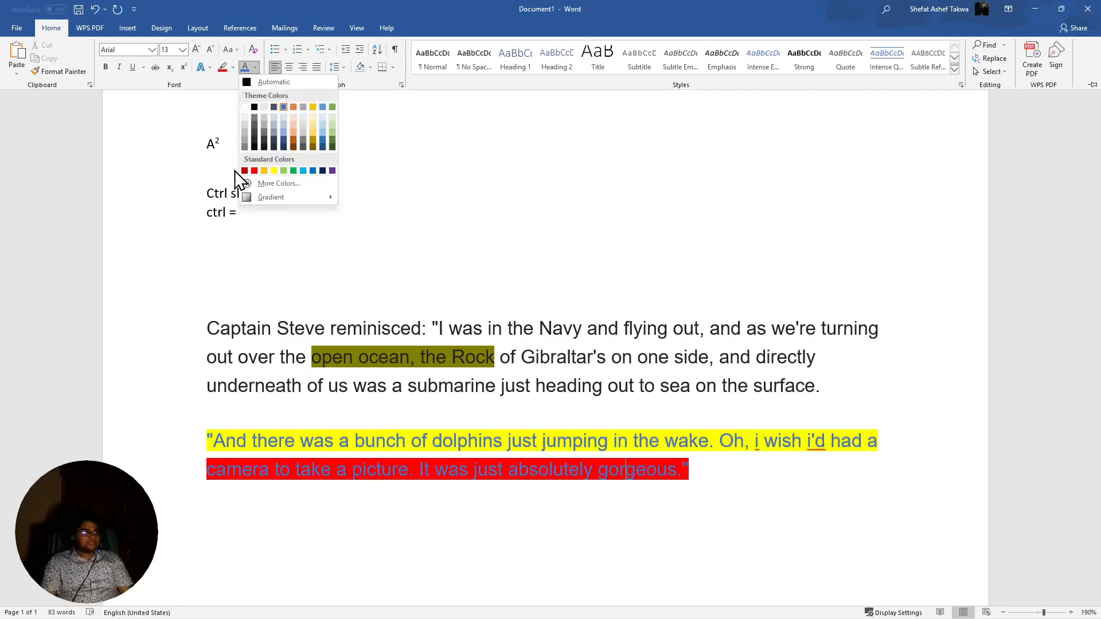
{"action": "left_click", "coordinate": [315, 187]}
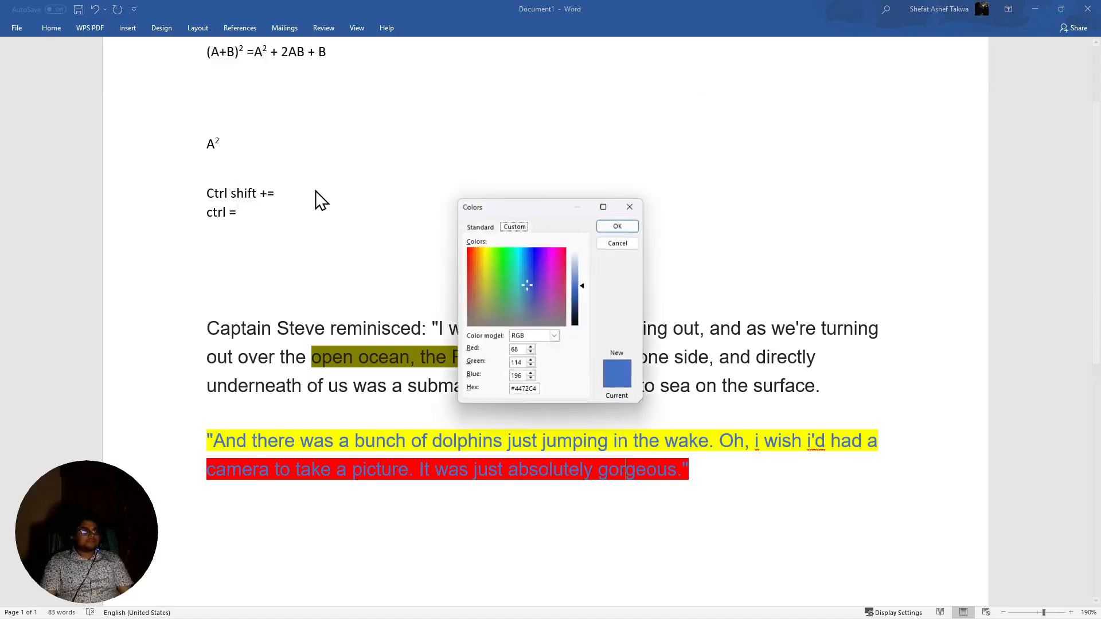
{"action": "mouse_move", "coordinate": [526, 283]}
{"action": "left_mouse_down"}
{"action": "mouse_move", "coordinate": [489, 278]}
{"action": "mouse_move", "coordinate": [519, 326]}
{"action": "mouse_move", "coordinate": [504, 260]}
{"action": "mouse_move", "coordinate": [522, 274]}
{"action": "mouse_move", "coordinate": [473, 301]}
{"action": "mouse_move", "coordinate": [533, 294]}
{"action": "mouse_move", "coordinate": [466, 263]}
{"action": "mouse_move", "coordinate": [546, 313]}
{"action": "mouse_move", "coordinate": [534, 318]}
{"action": "mouse_move", "coordinate": [507, 277]}
{"action": "left_mouse_up"}
{"action": "left_click", "coordinate": [515, 349]}
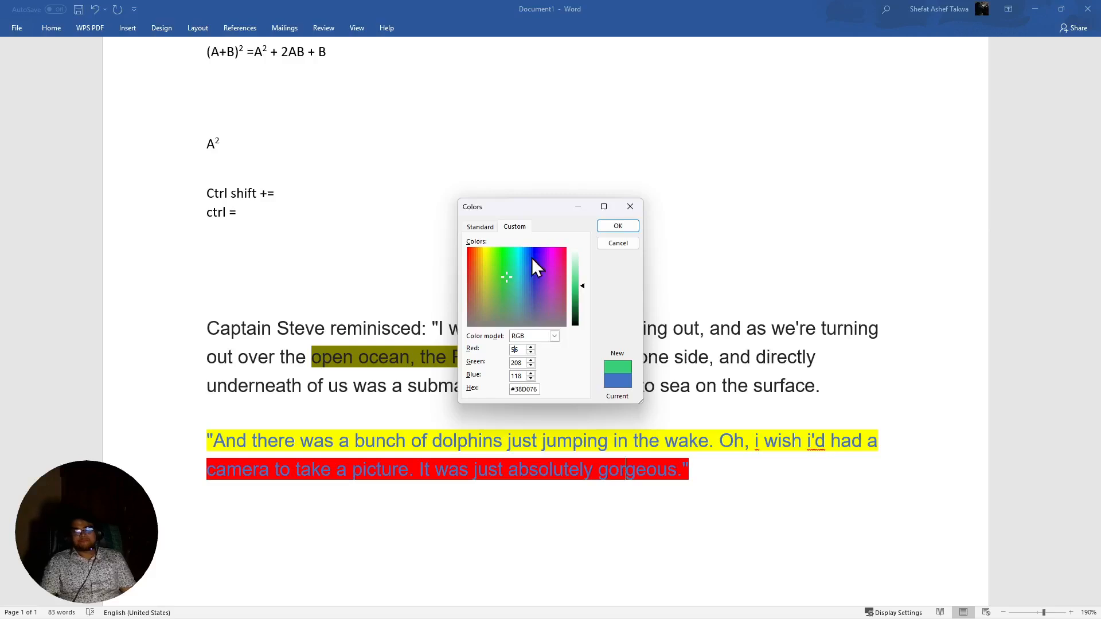
{"action": "left_click", "coordinate": [58, 24]}
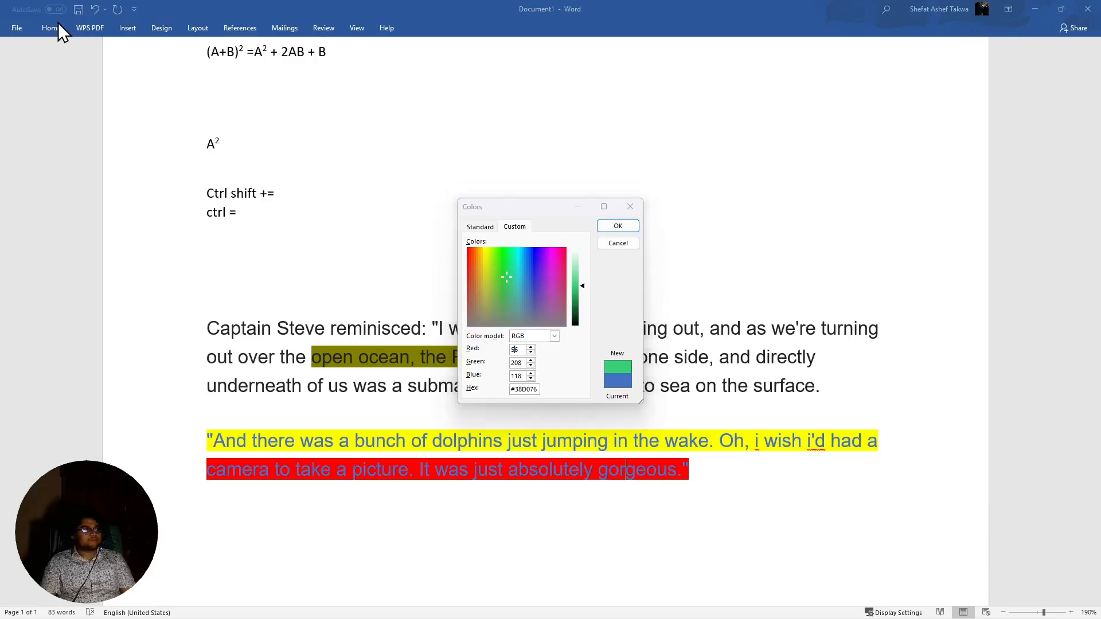
{"action": "left_click", "coordinate": [618, 226]}
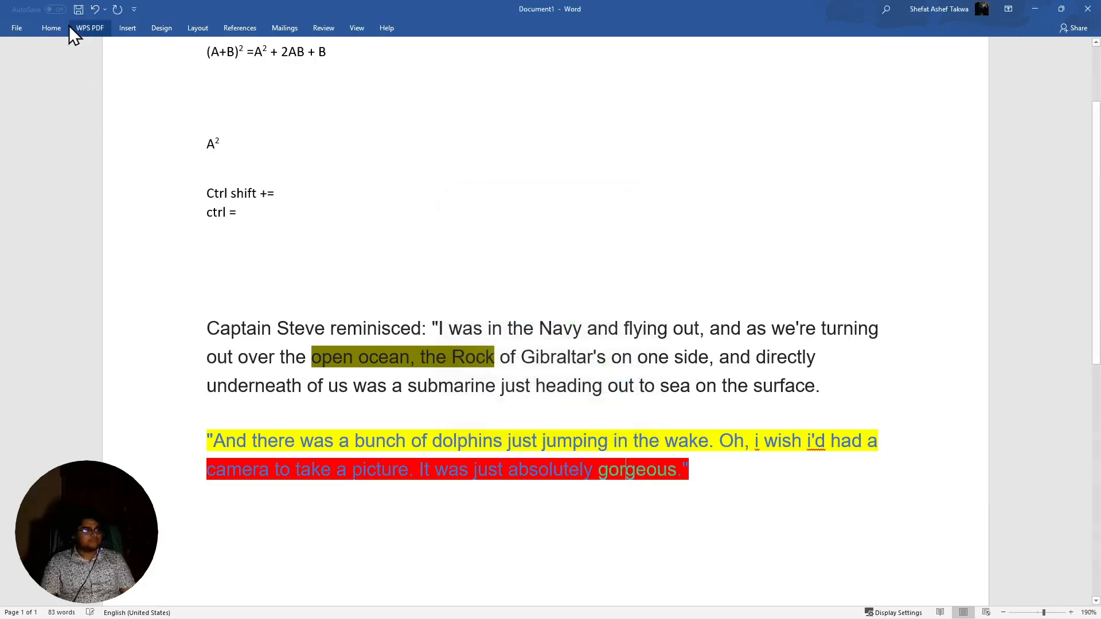
Clear all font formatting from the dolphins quote, keeping its highlights
{"action": "left_click", "coordinate": [44, 27]}
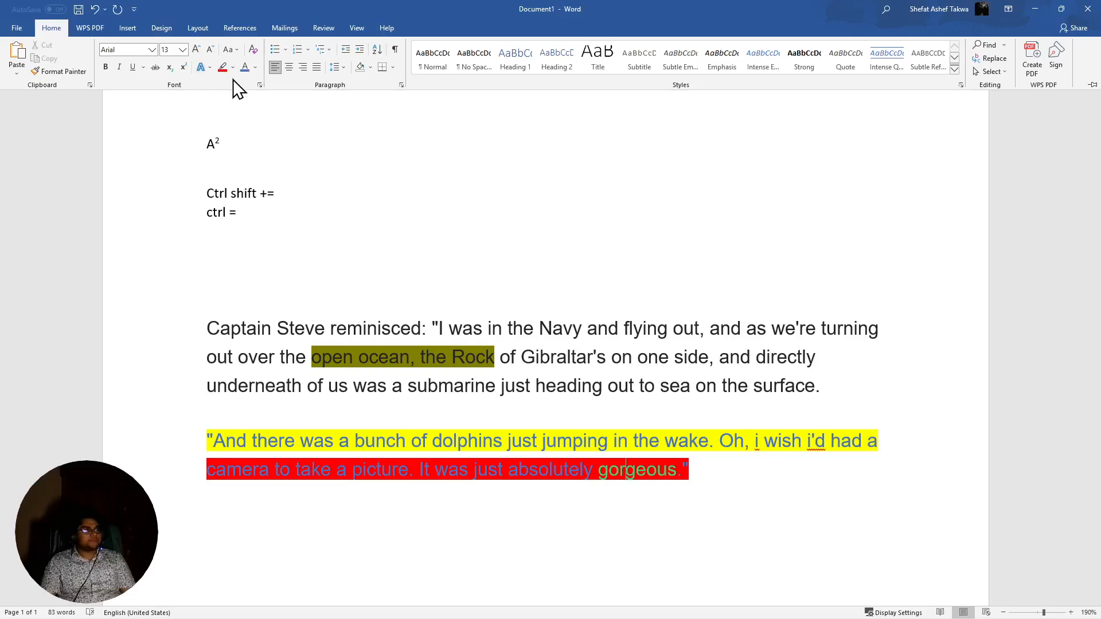
{"action": "left_click", "coordinate": [255, 72]}
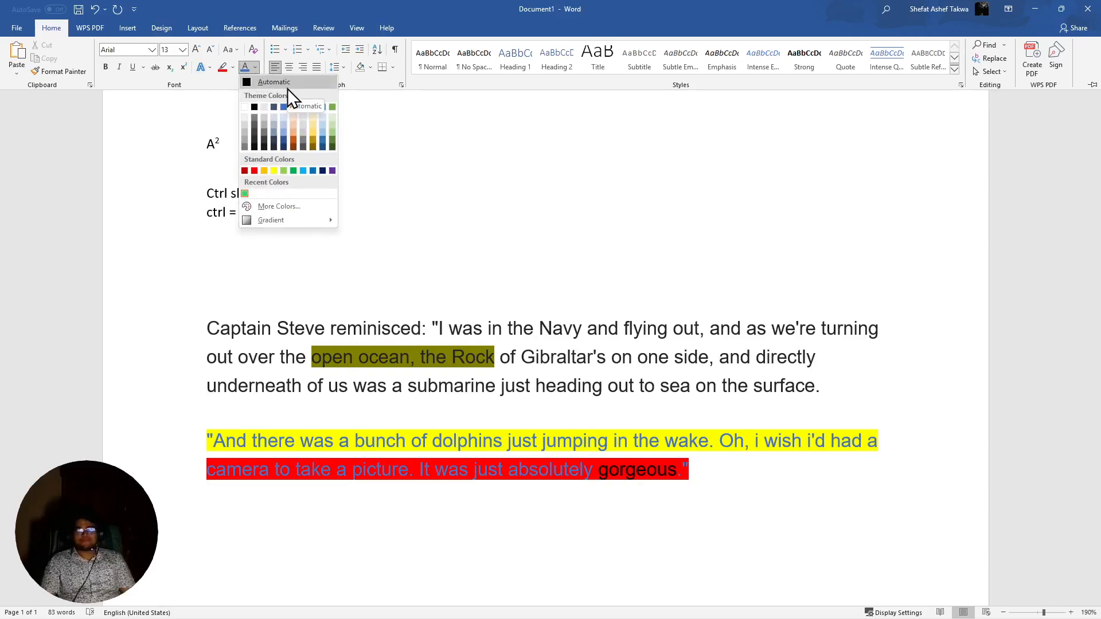
{"action": "key", "text": "Escape"}
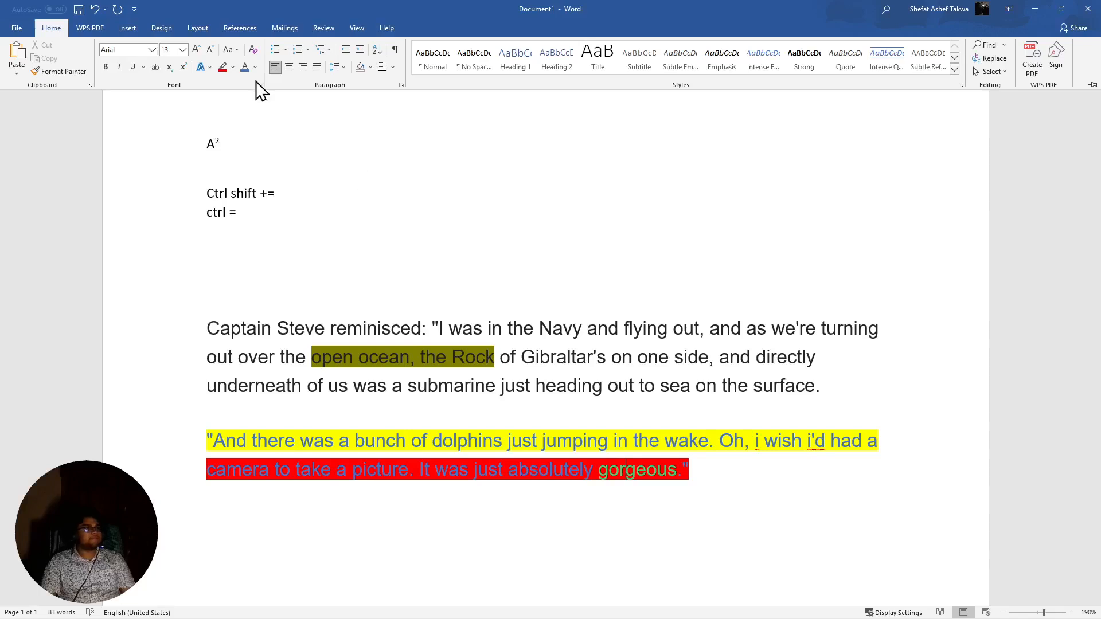
{"action": "left_click", "coordinate": [254, 51]}
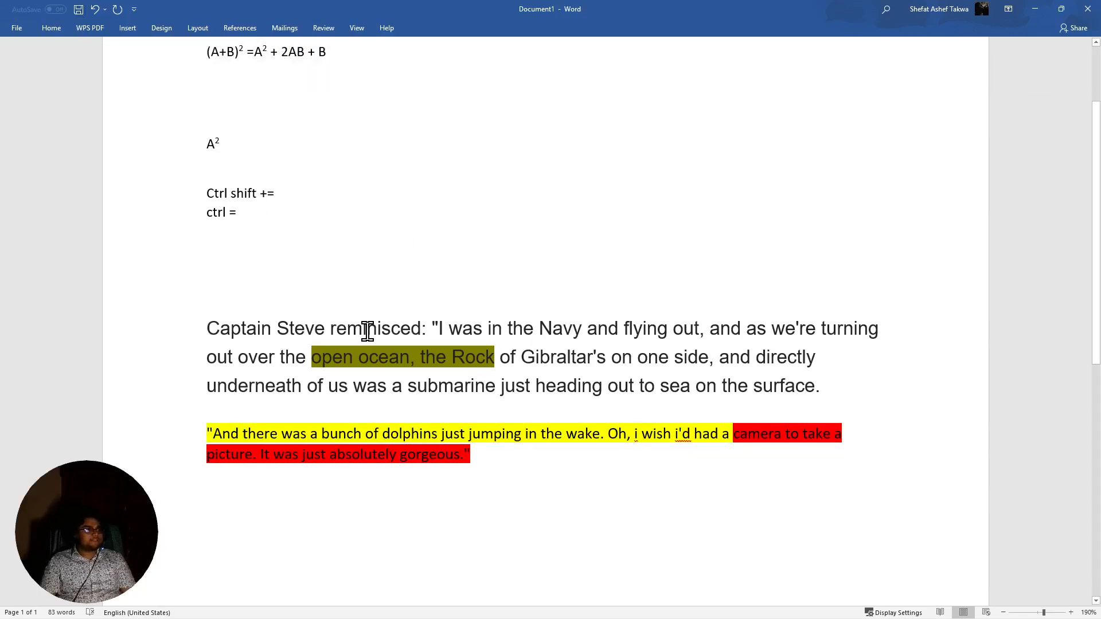
Select, then deselect, the opening words of the Captain Steve paragraph and return to Home formatting
{"action": "left_click_drag", "start_coordinate": [367, 331], "coordinate": [574, 322]}
{"action": "left_click", "coordinate": [602, 386]}
{"action": "left_click", "coordinate": [58, 31]}
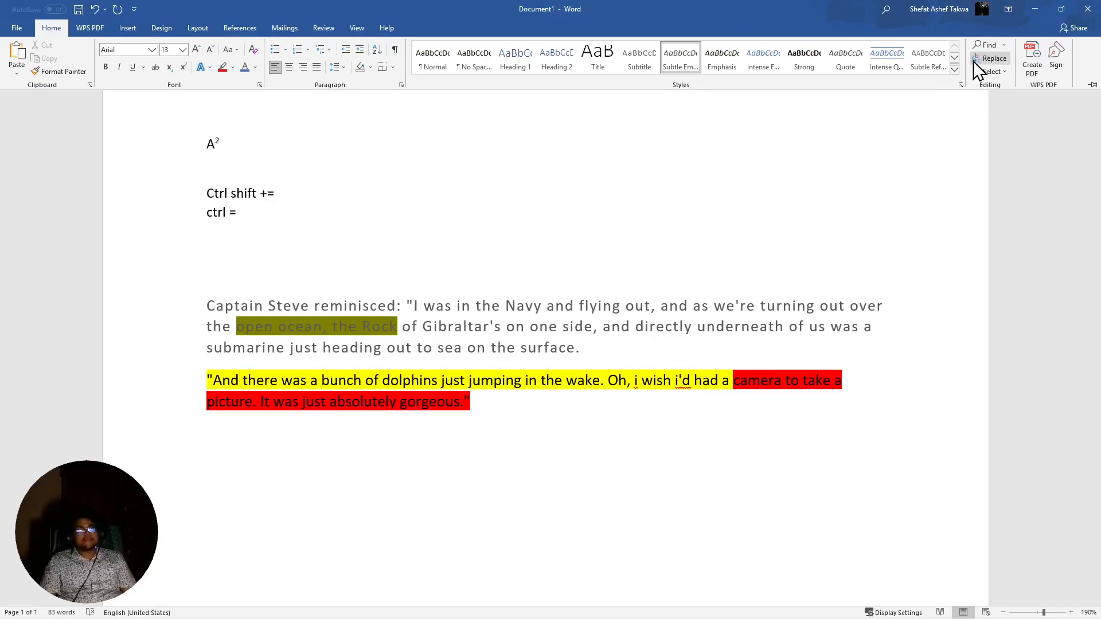
{"action": "left_click", "coordinate": [981, 44]}
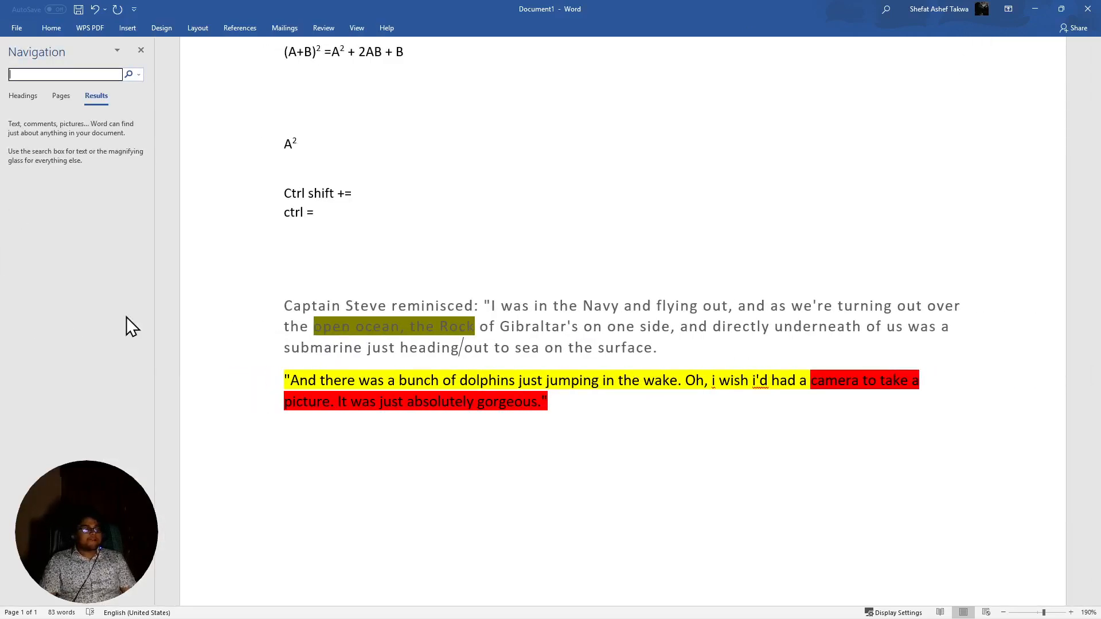
{"action": "left_click", "coordinate": [537, 418]}
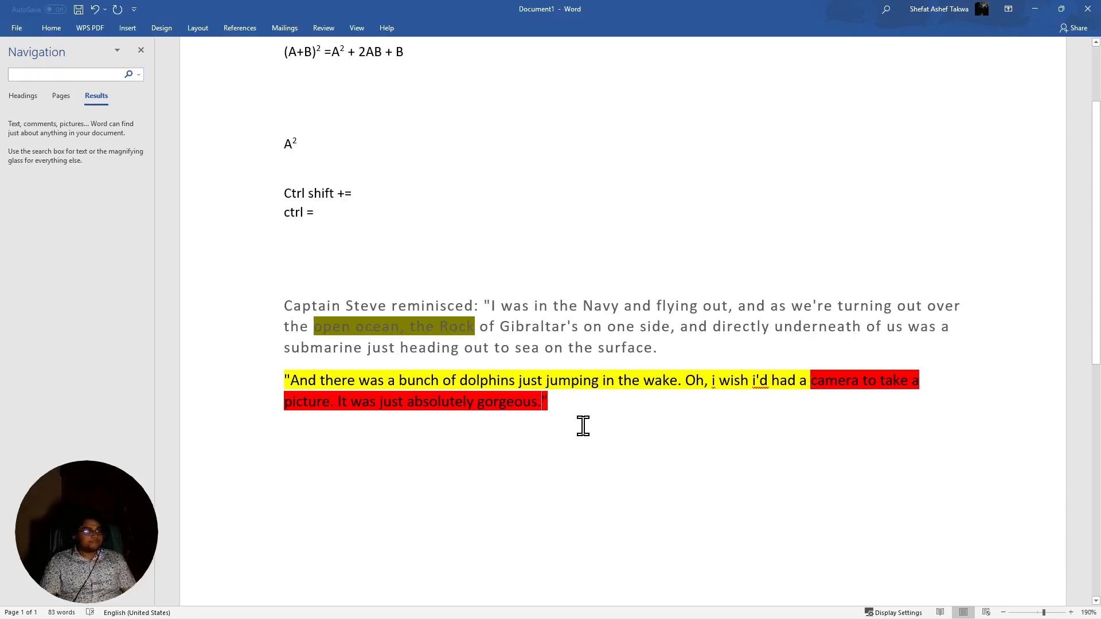
{"action": "type", "text": "h"}
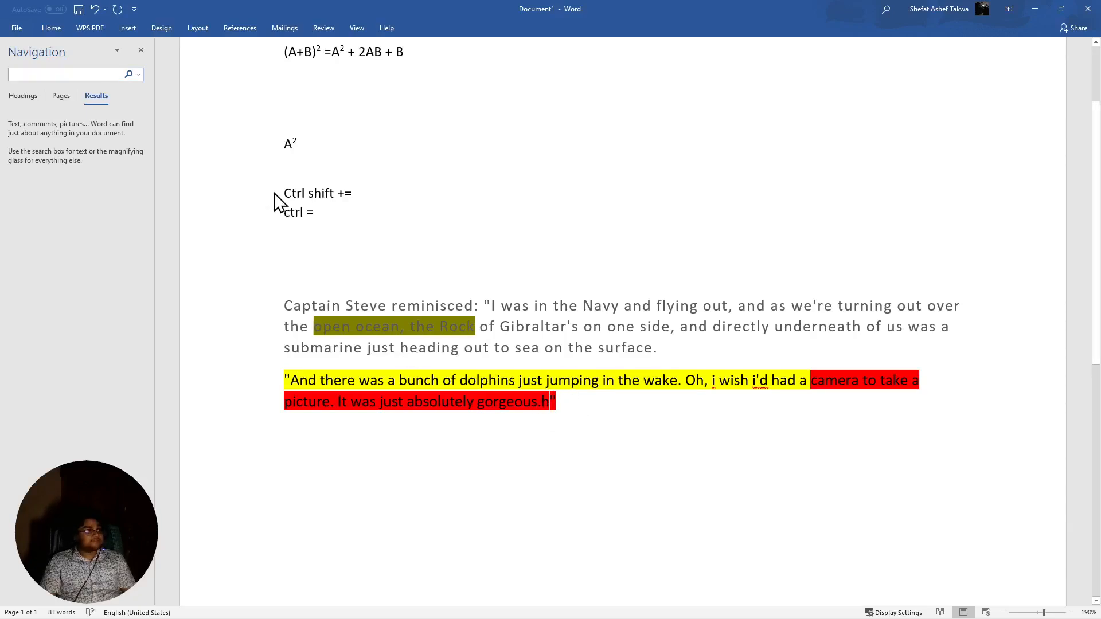
{"action": "left_click", "coordinate": [78, 75]}
{"action": "type", "text": "h"}
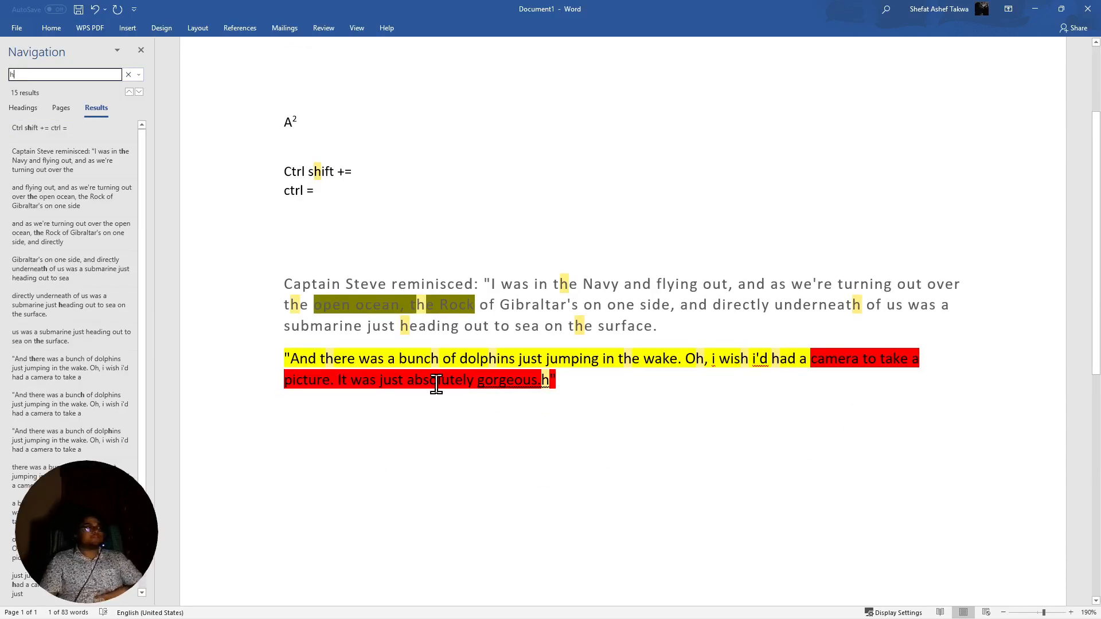
{"action": "key", "text": "BackSpace"}
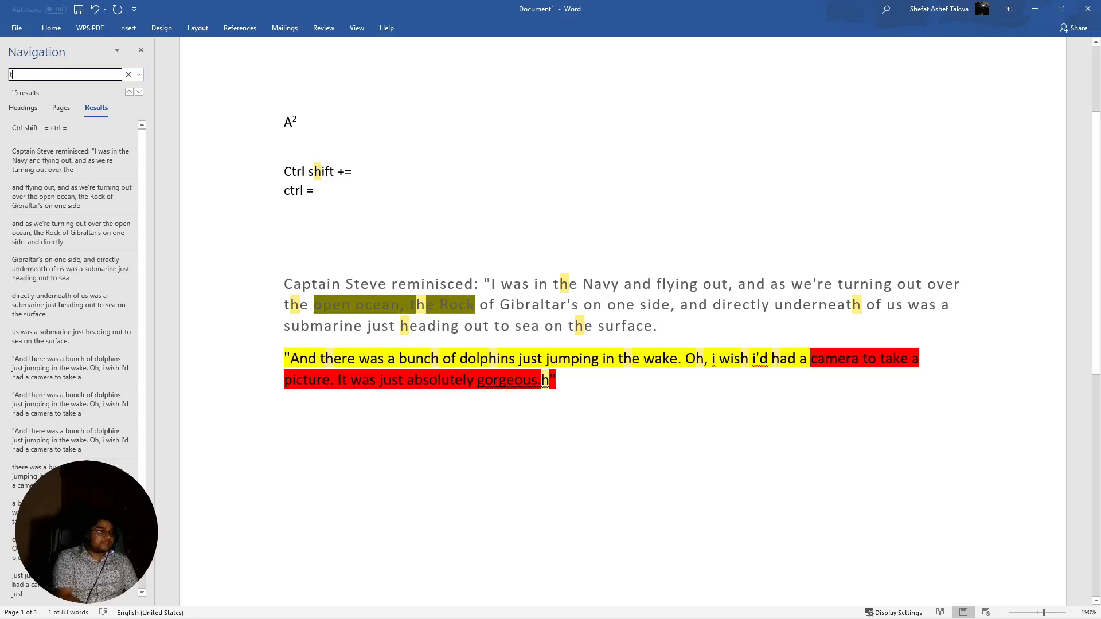
{"action": "type", "text": "he"}
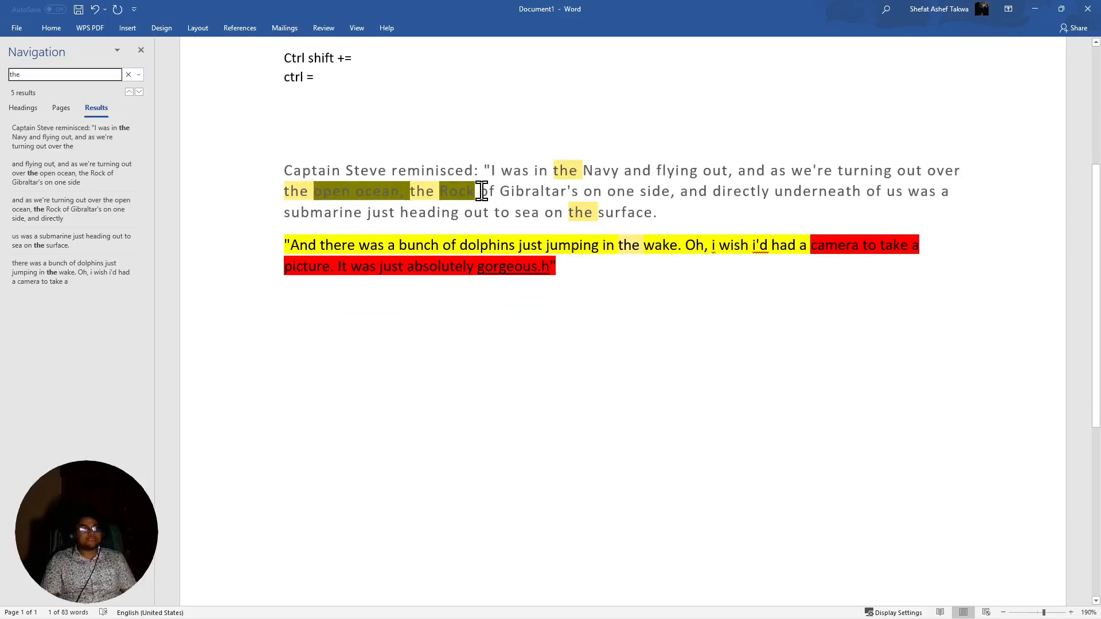
{"action": "left_click_drag", "start_coordinate": [617, 216], "coordinate": [392, 171]}
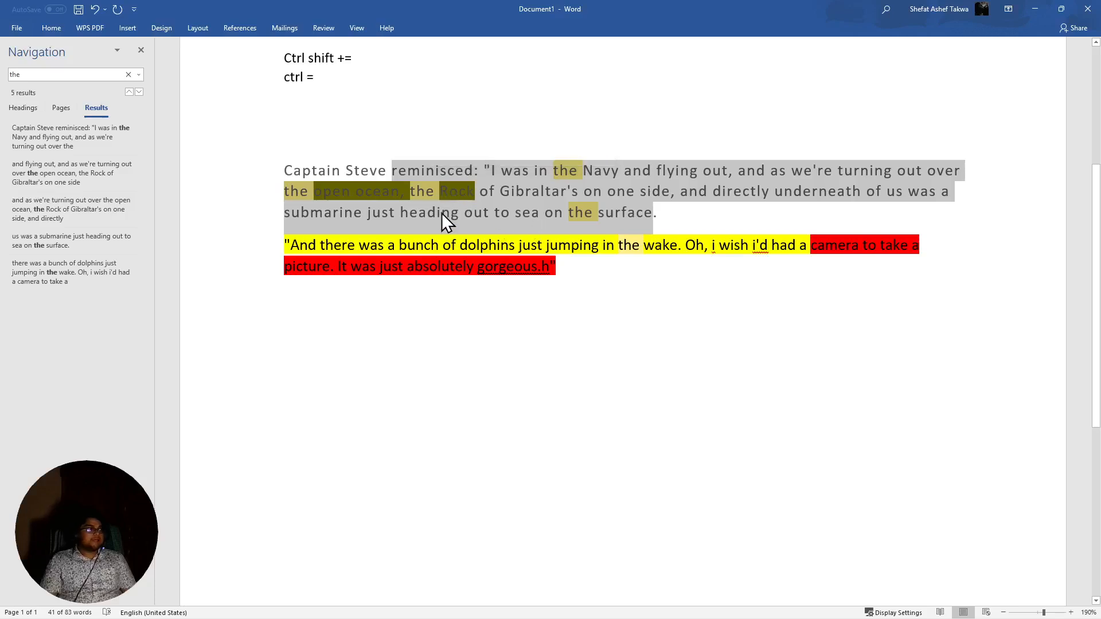
{"action": "left_click", "coordinate": [141, 33]}
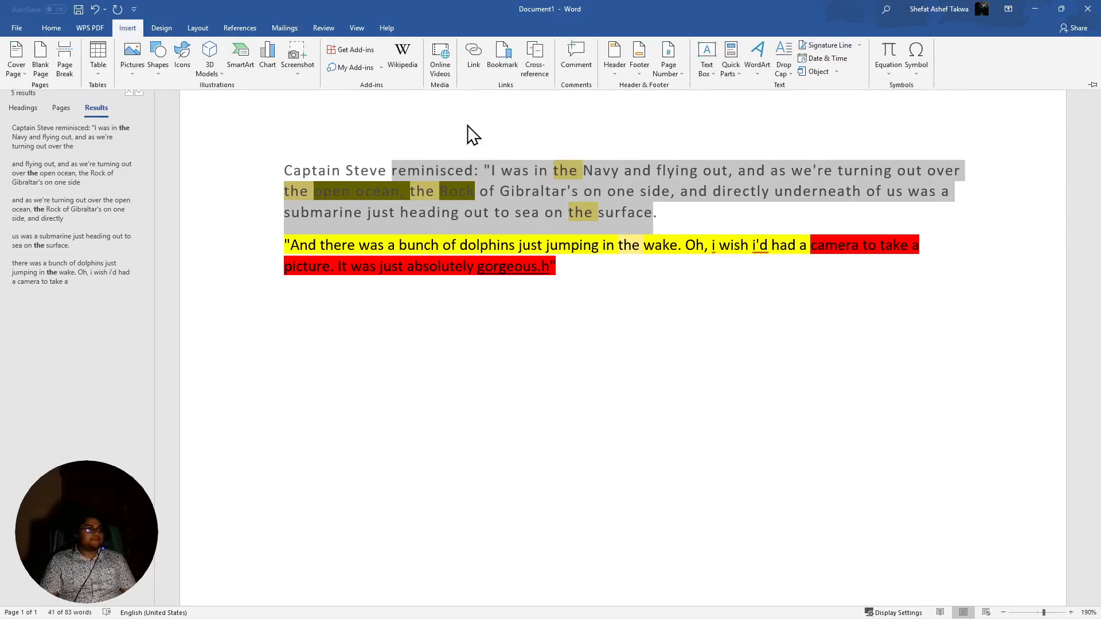
{"action": "left_click", "coordinate": [146, 46]}
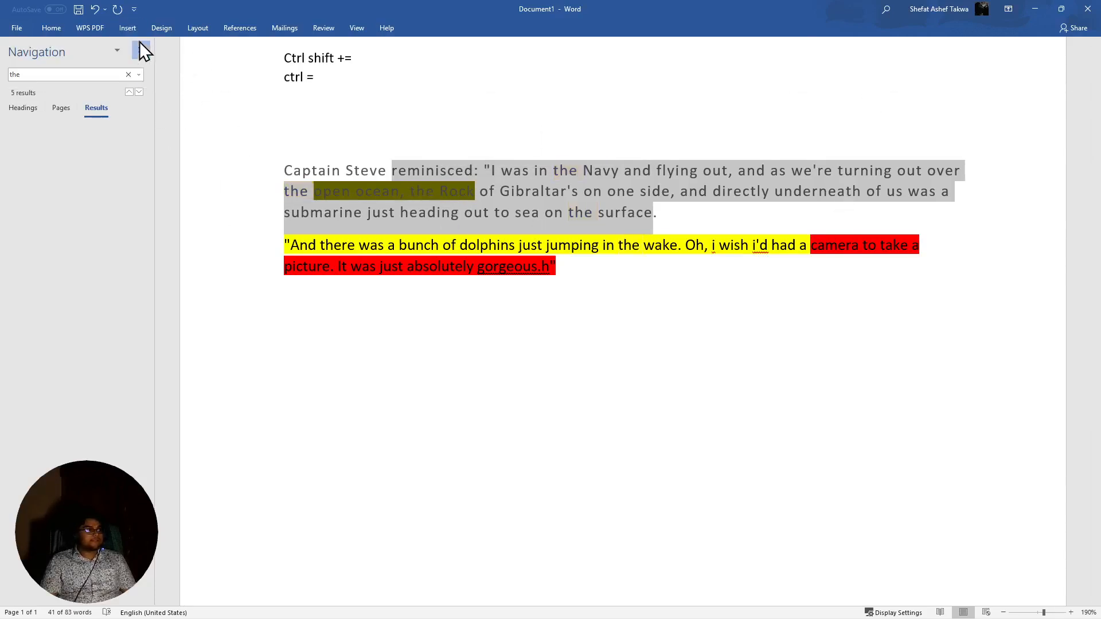
{"action": "left_click", "coordinate": [46, 32]}
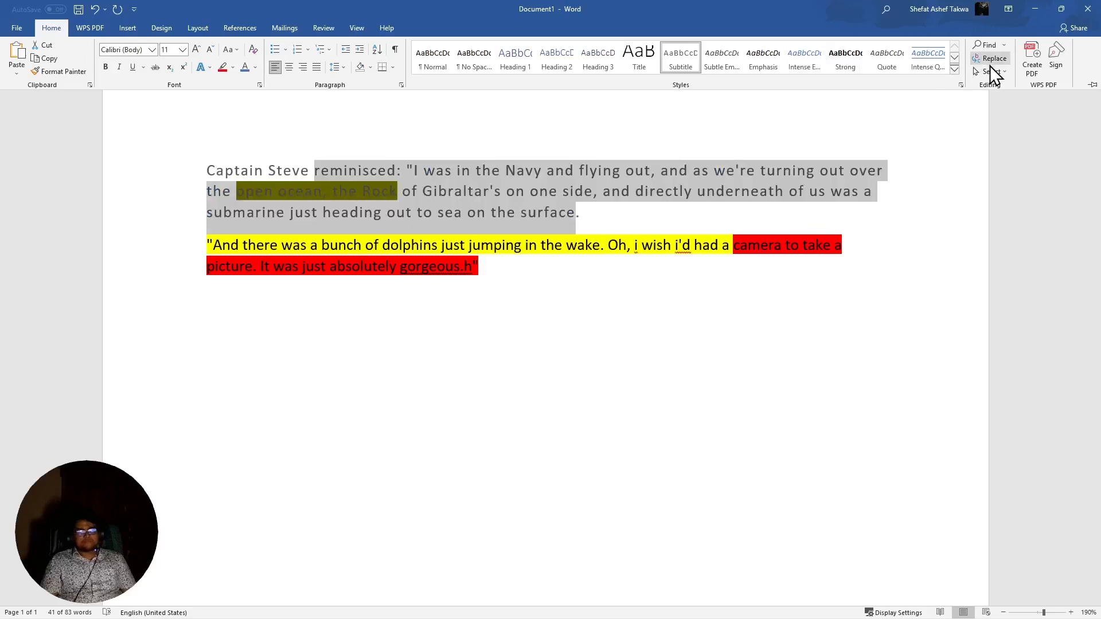
Set Find and Replace to change 'the' to 'shefat' and replace the first matches one by one
{"action": "left_click", "coordinate": [989, 65]}
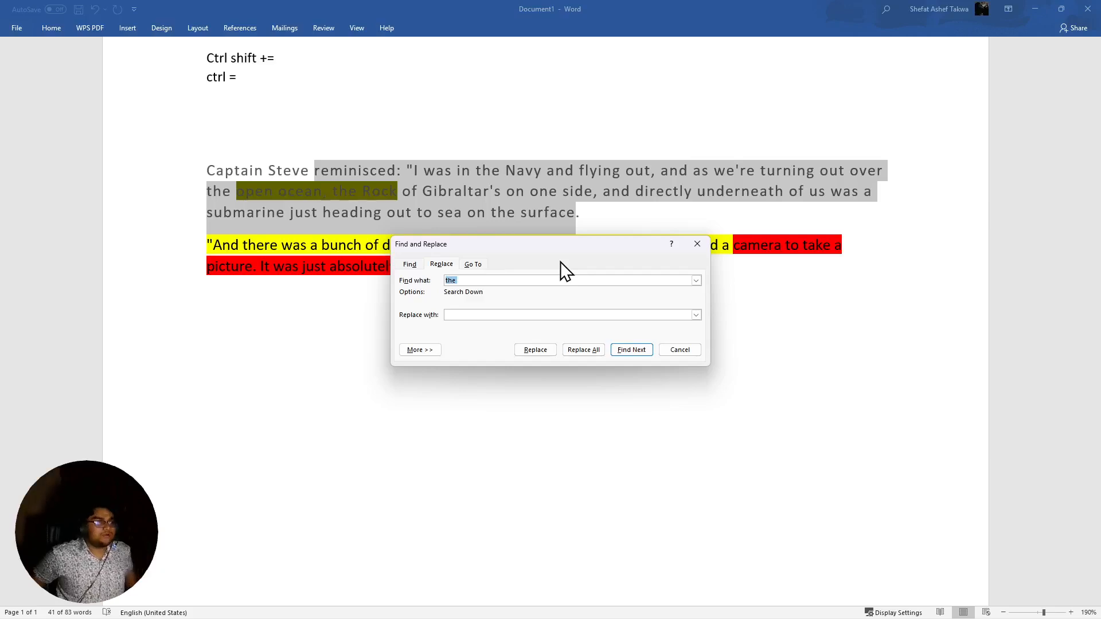
{"action": "left_click", "coordinate": [631, 315]}
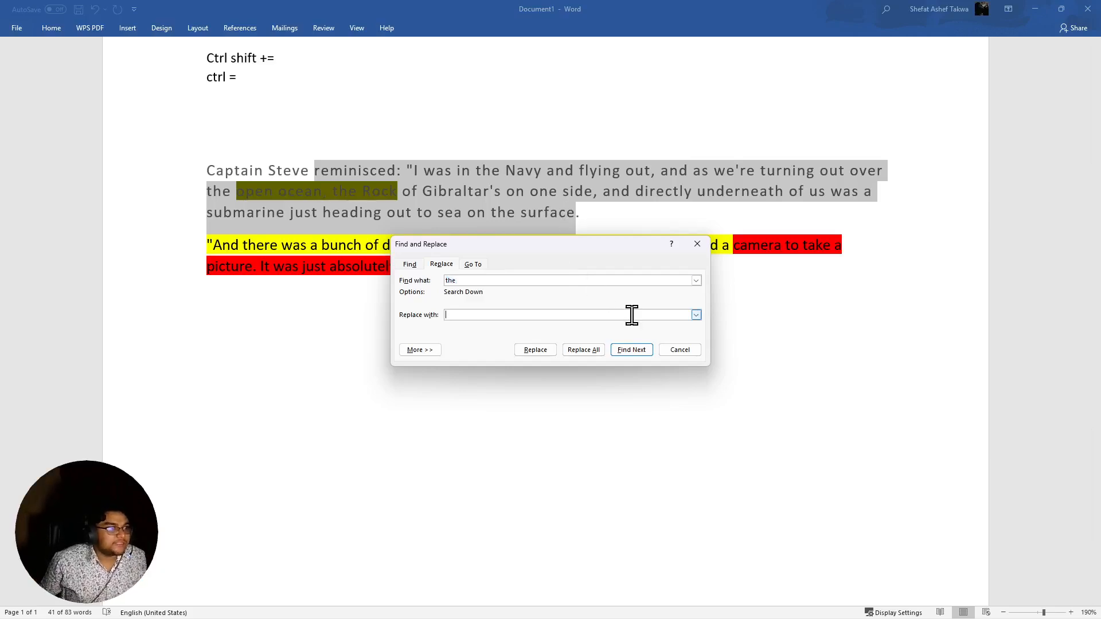
{"action": "type", "text": "shefat"}
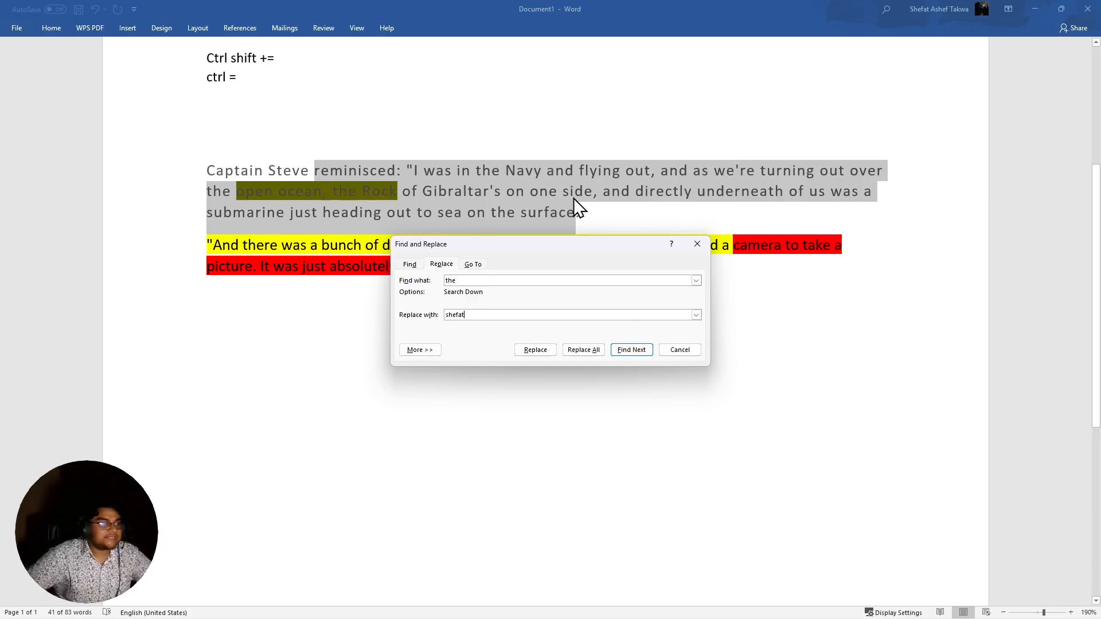
{"action": "left_click", "coordinate": [543, 350]}
{"action": "left_click", "coordinate": [543, 350]}
{"action": "left_click", "coordinate": [542, 349]}
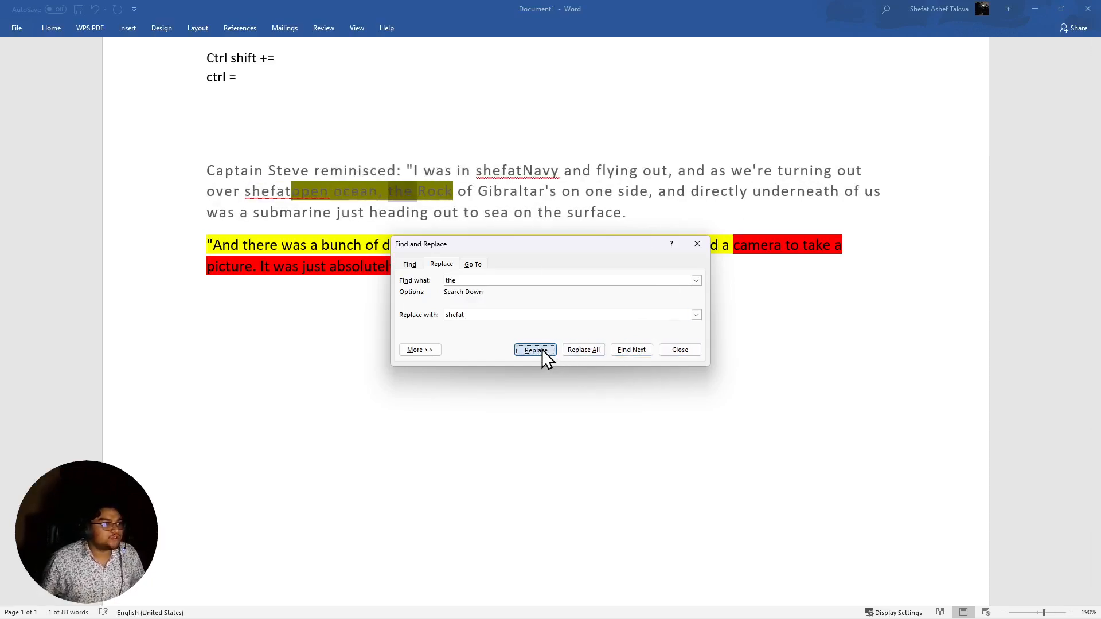
{"action": "left_click", "coordinate": [542, 349]}
{"action": "left_click", "coordinate": [542, 349]}
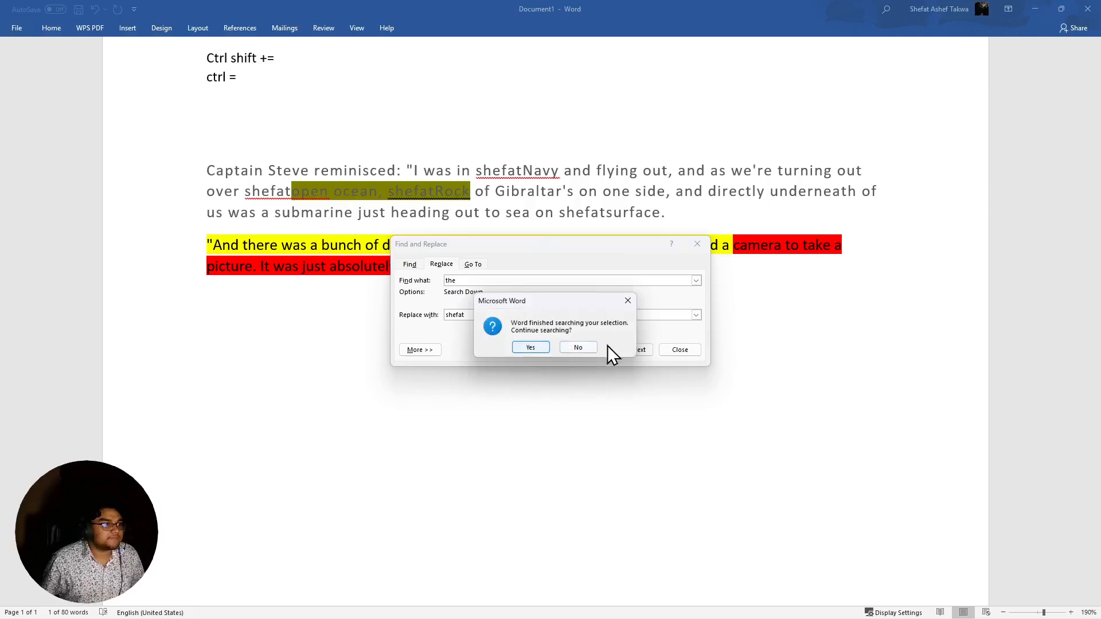
Replace all remaining 'the' matches with 'shefat', confirm the prompts, and close the dialog
{"action": "left_click", "coordinate": [628, 308]}
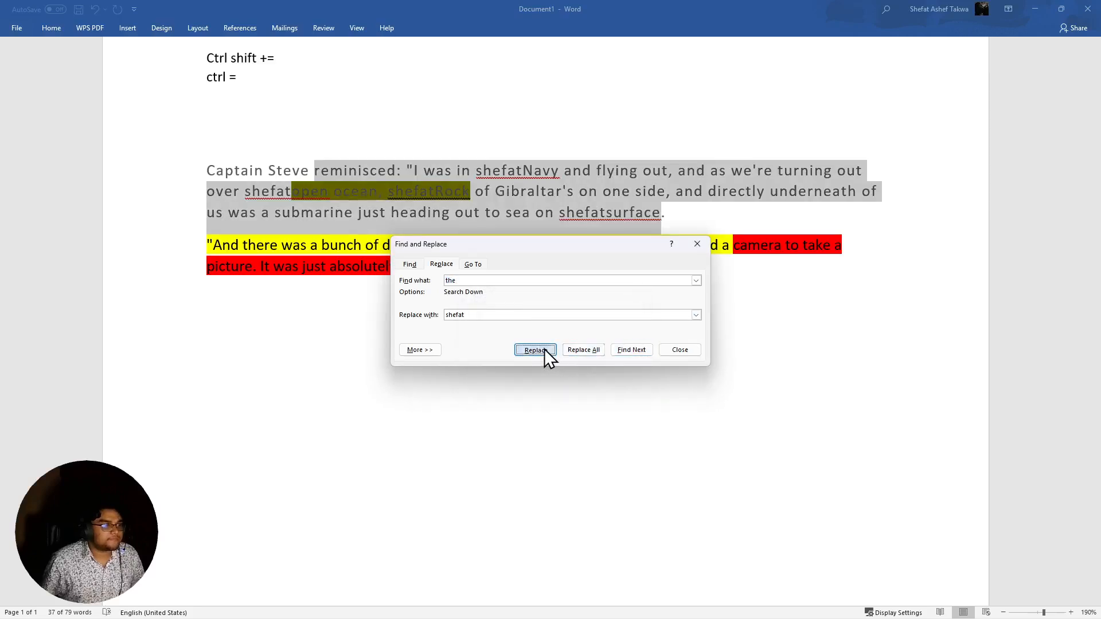
{"action": "left_click", "coordinate": [545, 349]}
{"action": "left_click", "coordinate": [648, 302]}
{"action": "left_click", "coordinate": [579, 349]}
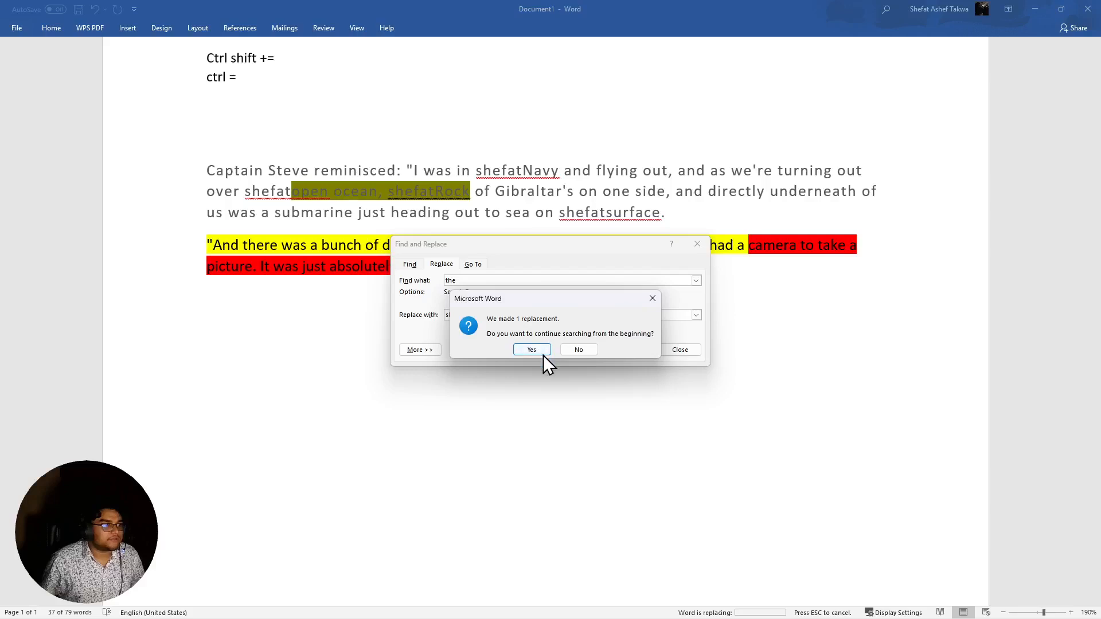
{"action": "left_click", "coordinate": [543, 353]}
{"action": "left_click", "coordinate": [554, 346]}
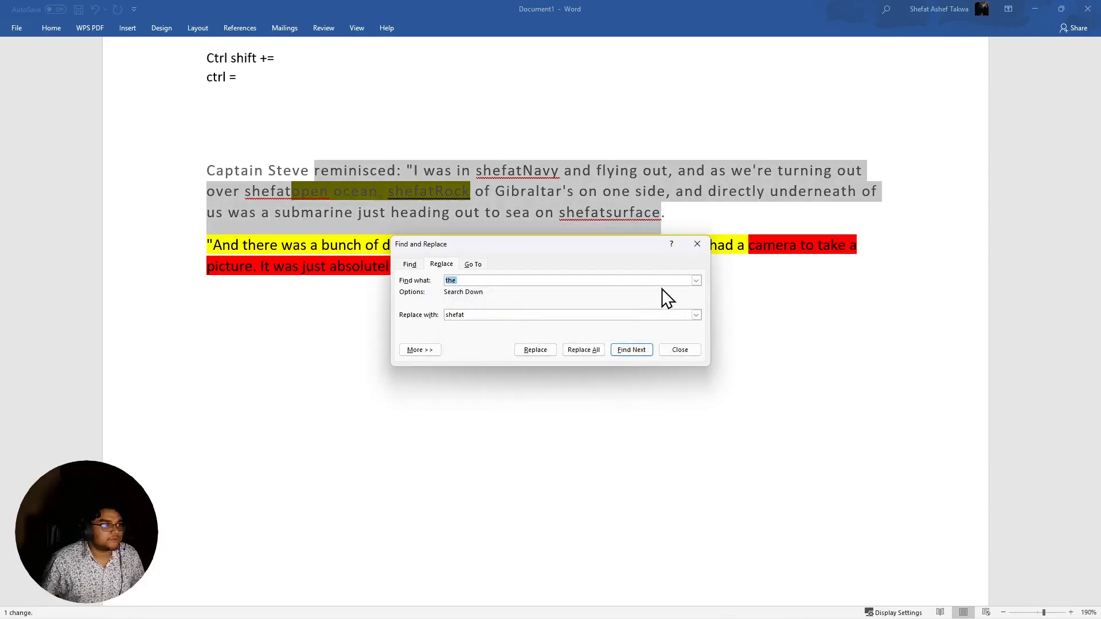
{"action": "left_click", "coordinate": [698, 246]}
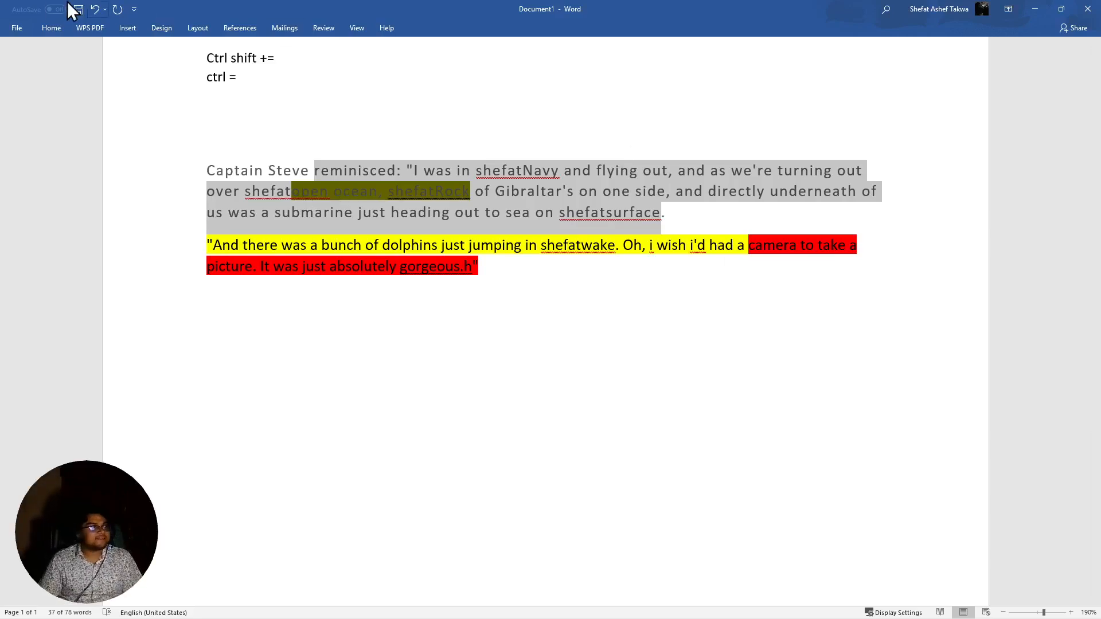
Toggle the Home formatting commands off and on, then switch to Insert
{"action": "left_click", "coordinate": [51, 29]}
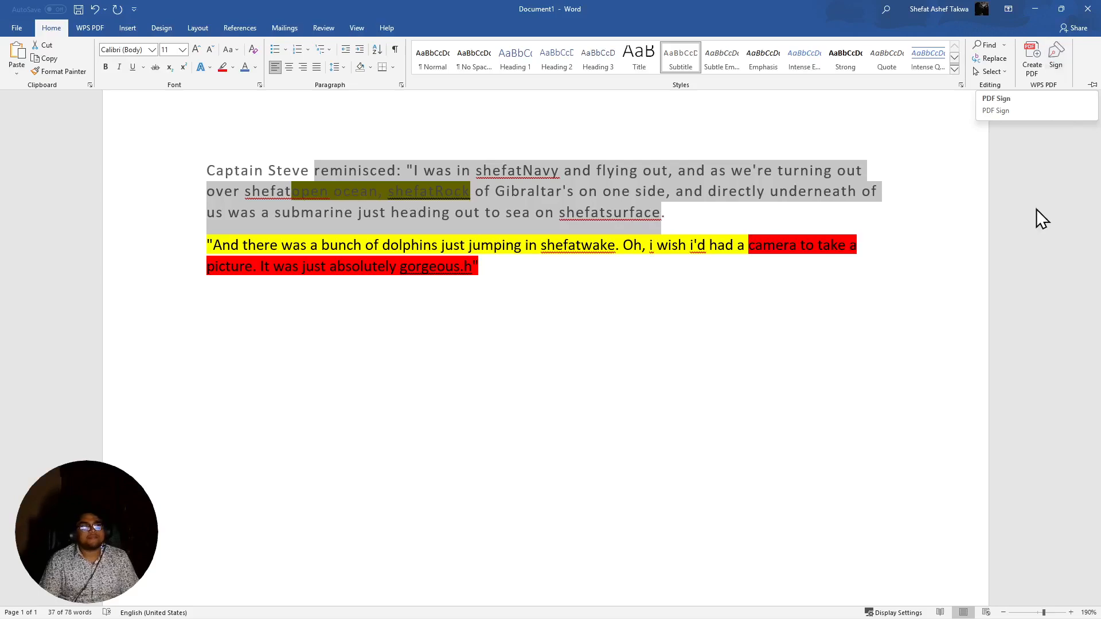
{"action": "left_click", "coordinate": [671, 441]}
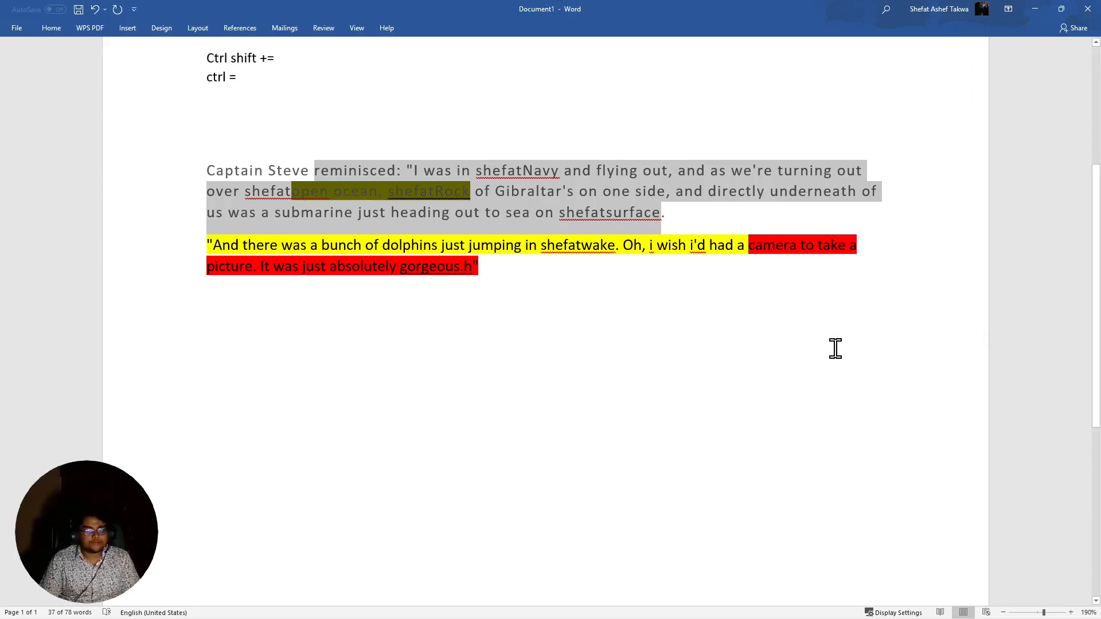
{"action": "left_click", "coordinate": [52, 33]}
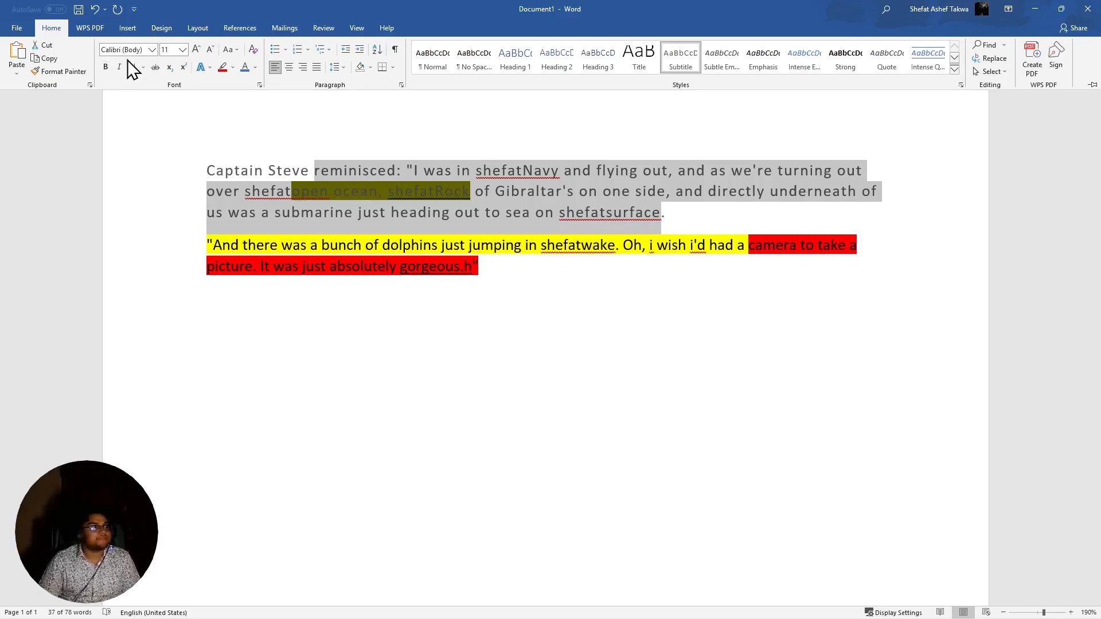
{"action": "left_click", "coordinate": [131, 32]}
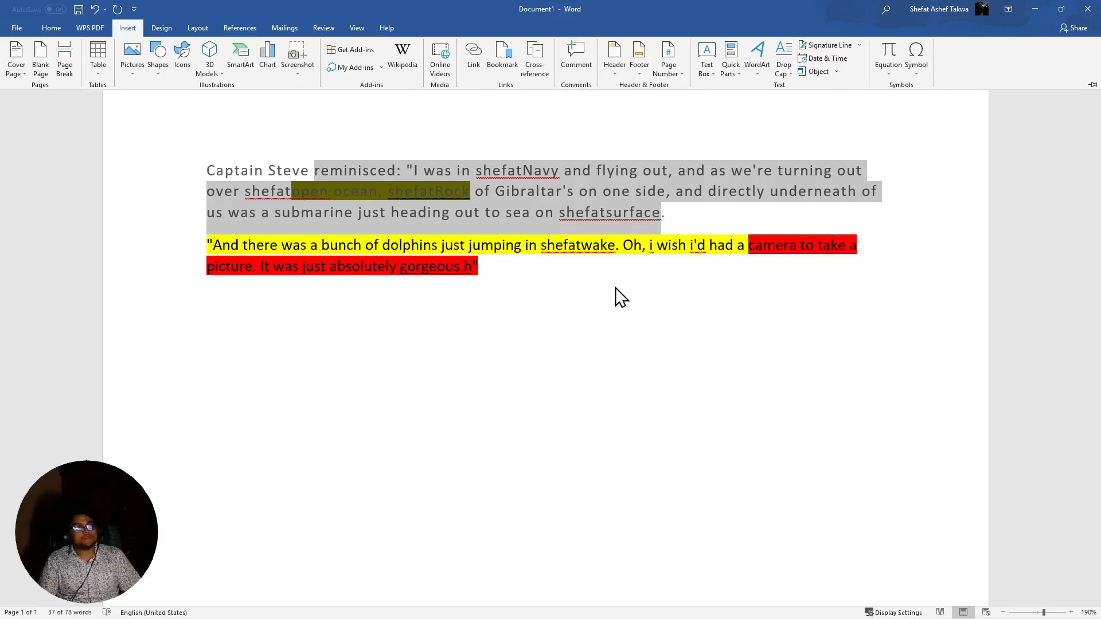
Collapse the ribbon with Ctrl+F1, zoom to 140%, and place the cursor below the quote
{"action": "scroll", "coordinate": [614, 298], "scroll_direction": "down", "scroll_amount": 3}
{"action": "scroll", "coordinate": [626, 295], "scroll_direction": "up", "scroll_amount": 5}
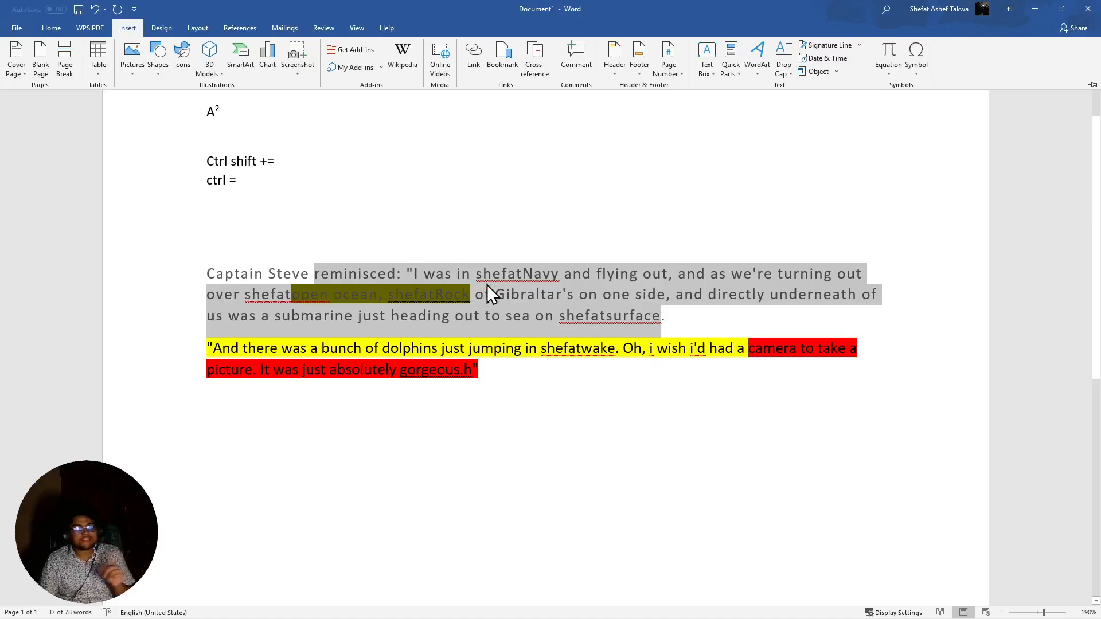
{"action": "key", "text": "ctrl+F1"}
{"action": "scroll", "coordinate": [587, 504], "scroll_direction": "down", "scroll_amount": 3}
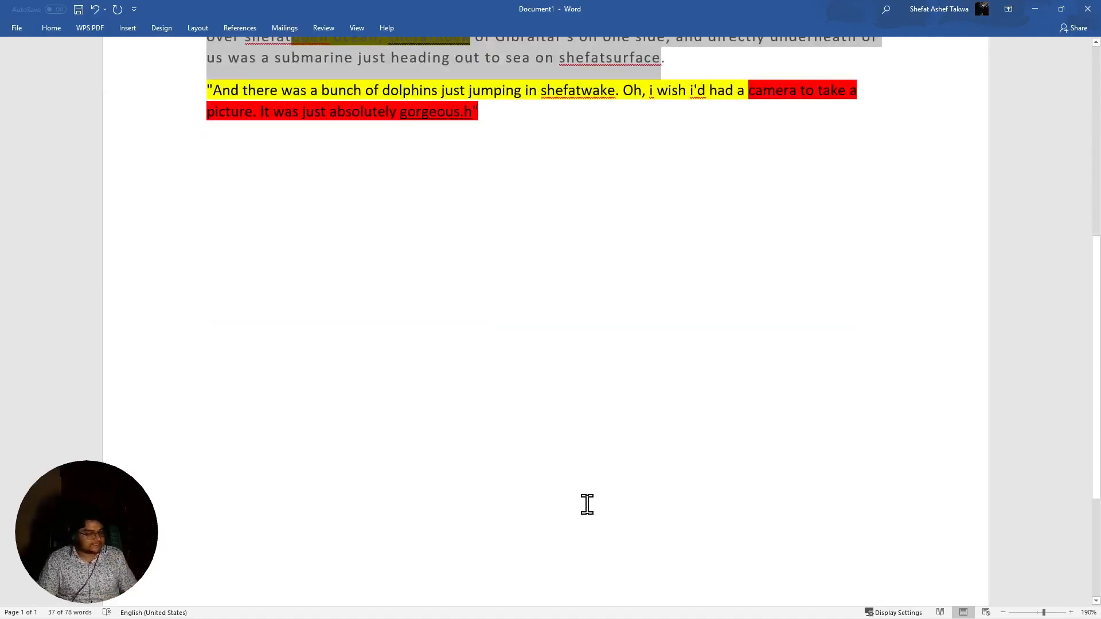
{"action": "scroll", "coordinate": [588, 505], "scroll_direction": "down", "scroll_amount": 5, "text": "ctrl"}
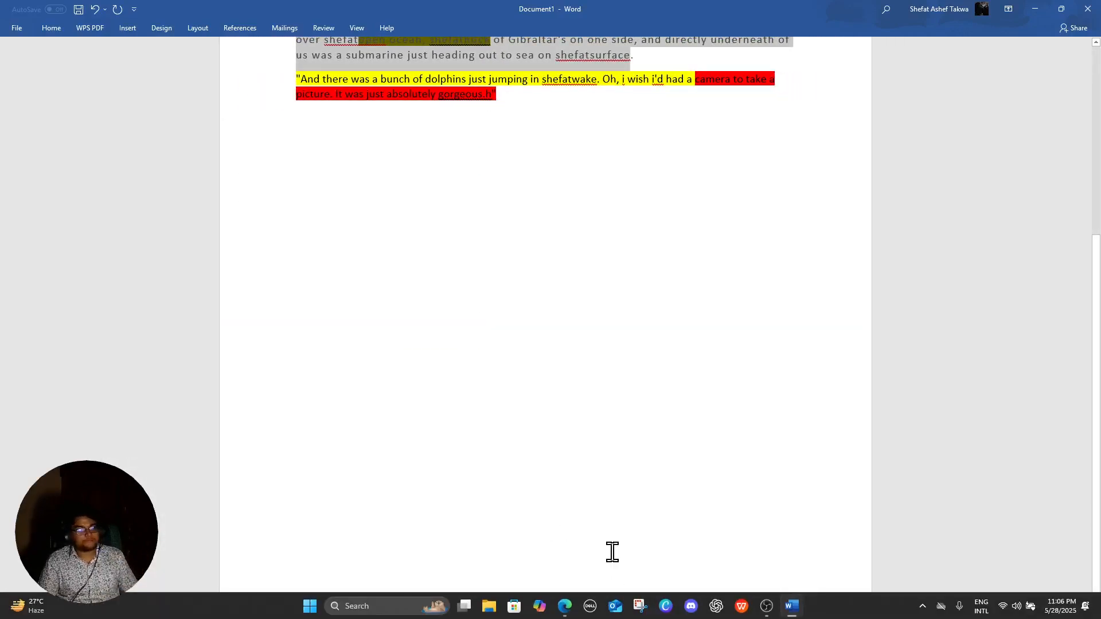
{"action": "scroll", "coordinate": [585, 229], "scroll_direction": "up", "scroll_amount": 4}
{"action": "scroll", "coordinate": [551, 246], "scroll_direction": "up", "scroll_amount": 1}
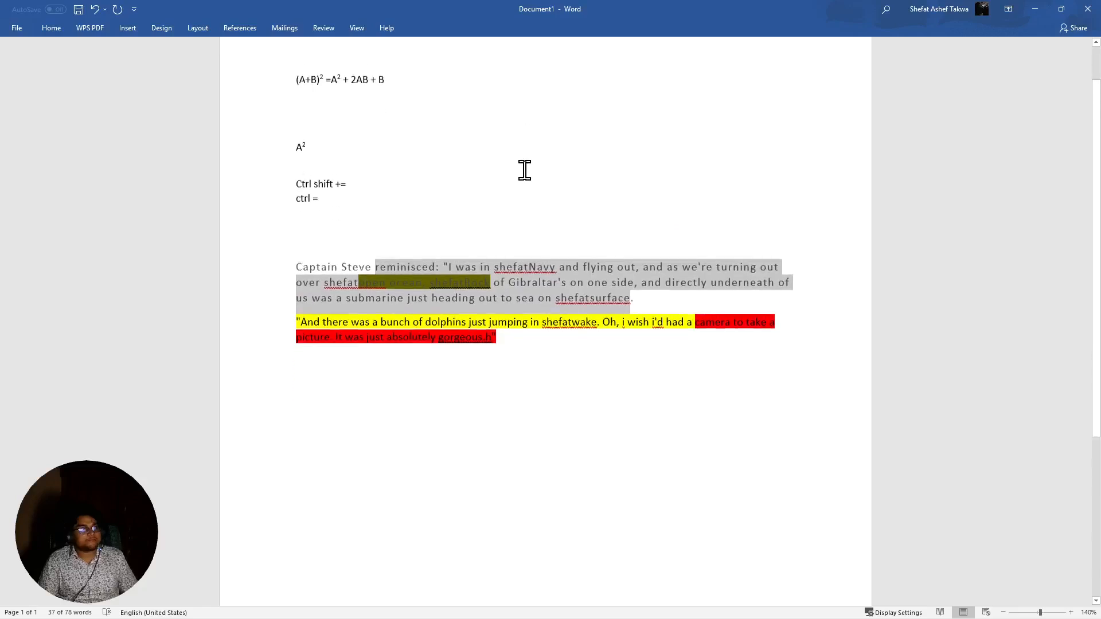
{"action": "scroll", "coordinate": [430, 316], "scroll_direction": "down", "scroll_amount": 2}
{"action": "left_click", "coordinate": [352, 502]}
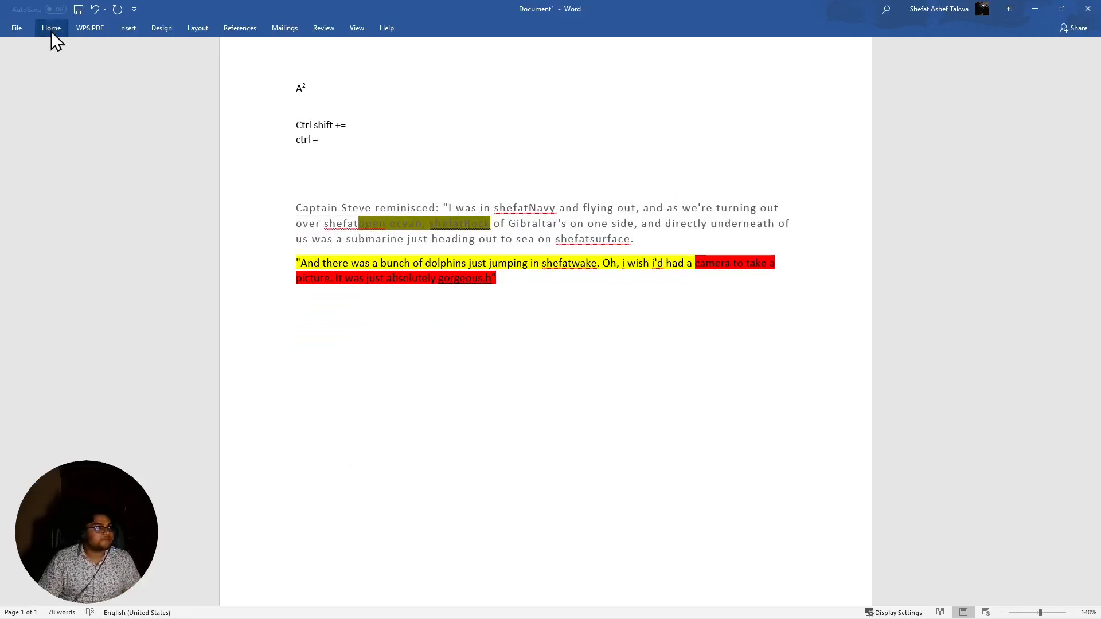
Insert the Grid cover page at the start of the document
{"action": "left_click", "coordinate": [124, 29]}
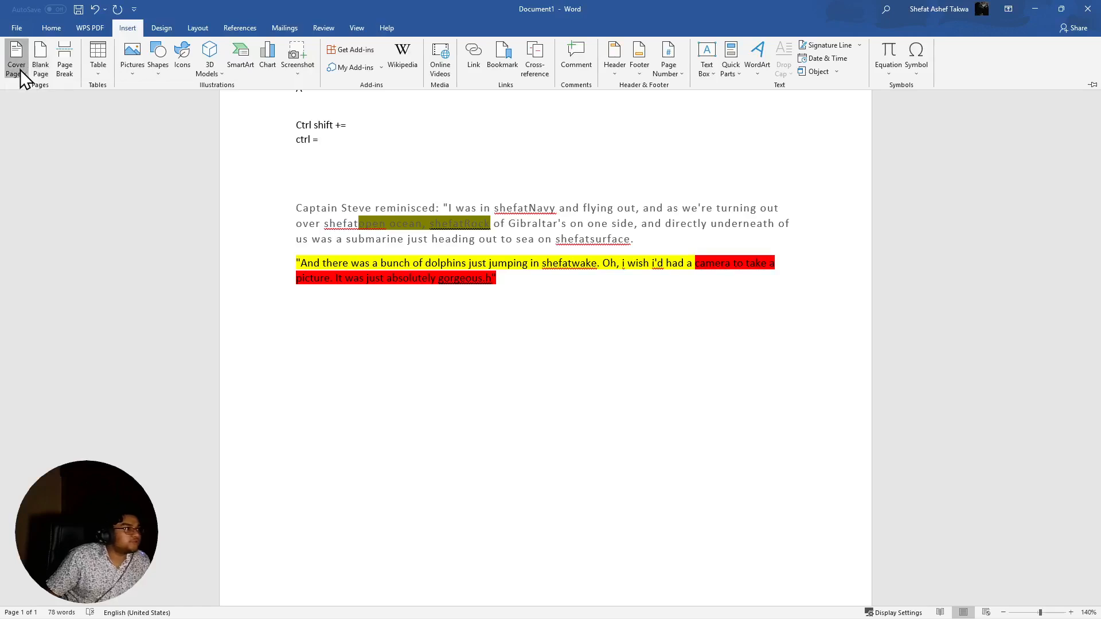
{"action": "left_click", "coordinate": [20, 70]}
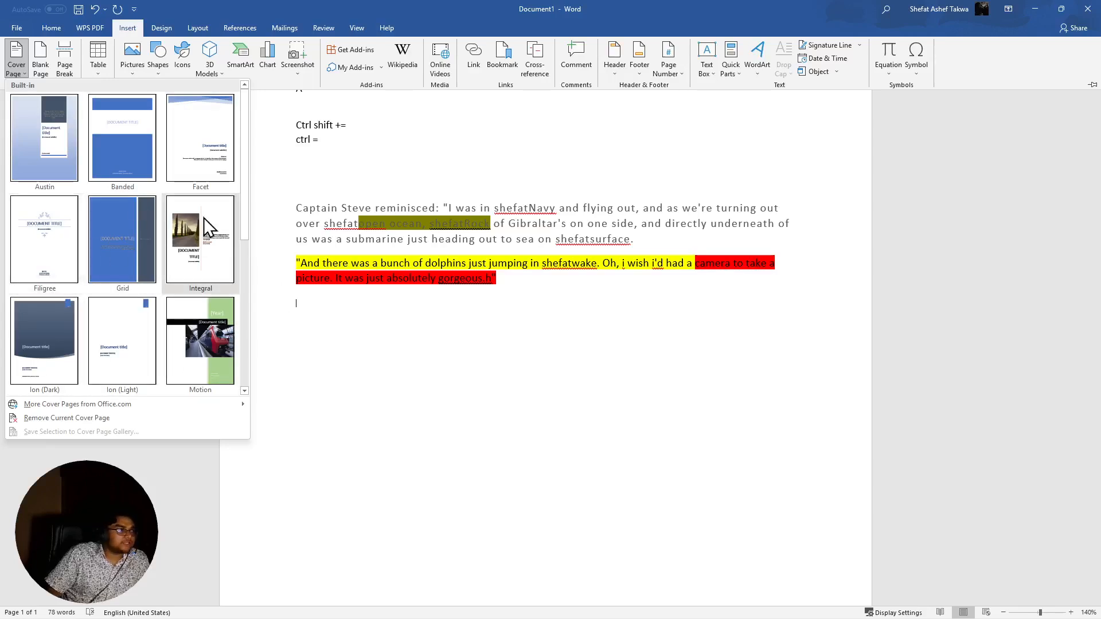
{"action": "left_click", "coordinate": [122, 238]}
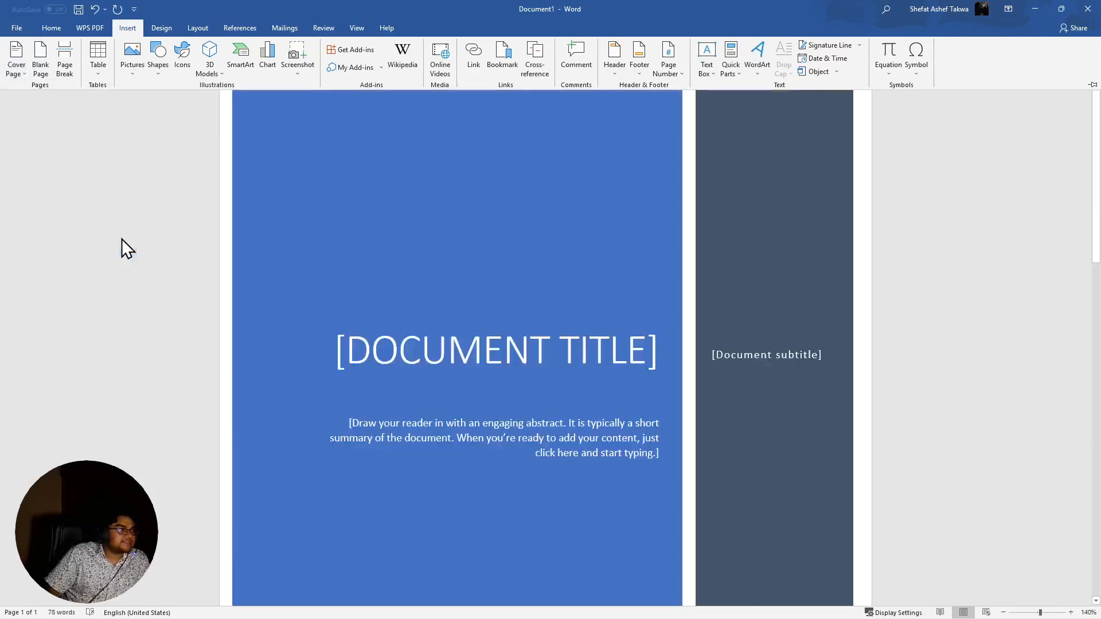
{"action": "scroll", "coordinate": [552, 273], "scroll_direction": "down", "scroll_amount": 9}
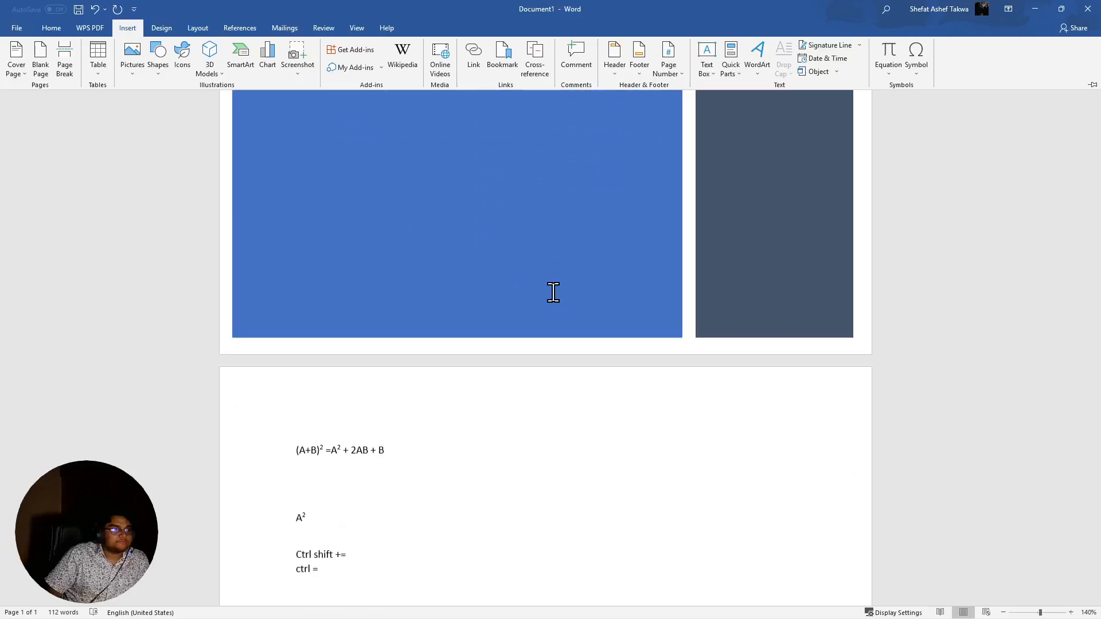
{"action": "scroll", "coordinate": [545, 270], "scroll_direction": "up", "scroll_amount": 7}
{"action": "scroll", "coordinate": [546, 272], "scroll_direction": "up", "scroll_amount": 5}
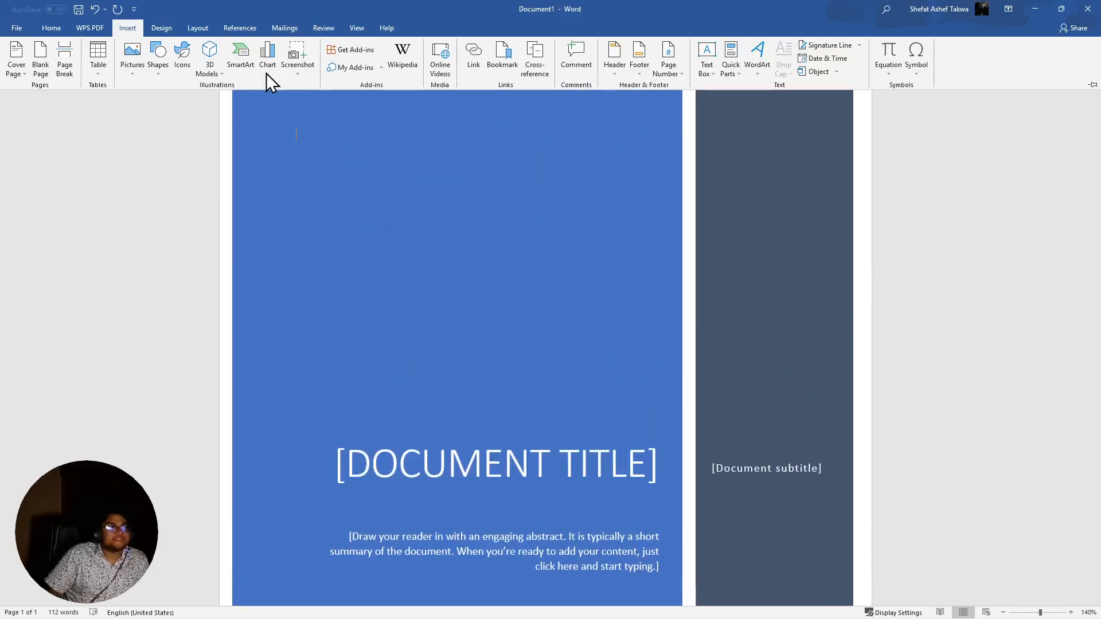
{"action": "scroll", "coordinate": [622, 413], "scroll_direction": "down", "scroll_amount": 3}
{"action": "scroll", "coordinate": [418, 346], "scroll_direction": "down", "scroll_amount": 3}
{"action": "scroll", "coordinate": [450, 349], "scroll_direction": "up", "scroll_amount": 6}
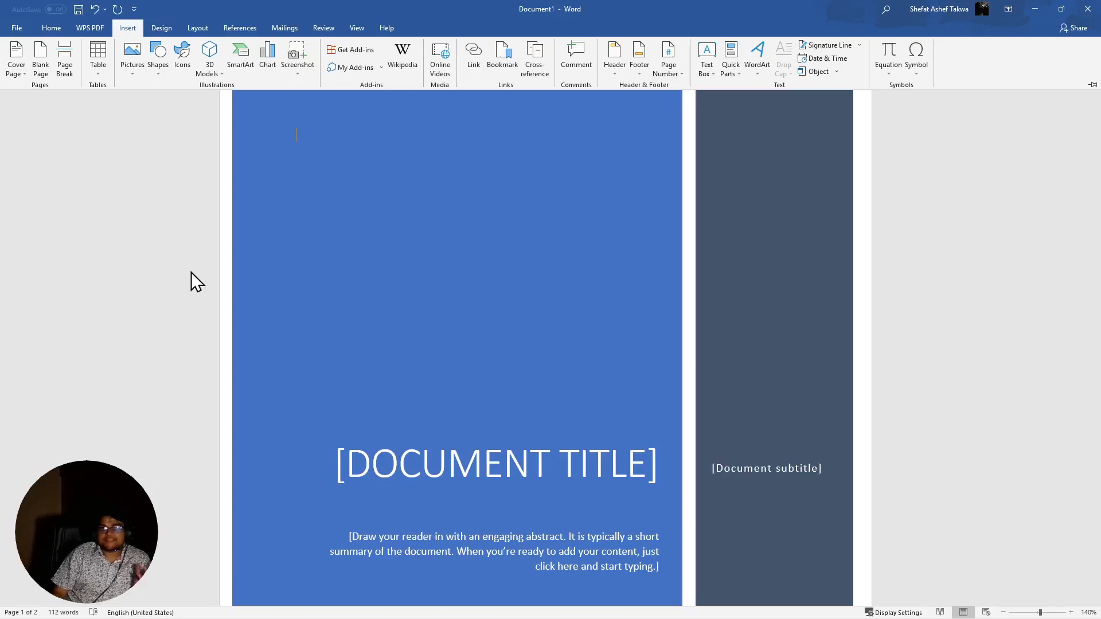
Insert a page break at the cover, leaving a blank page above it
{"action": "left_click", "coordinate": [17, 67]}
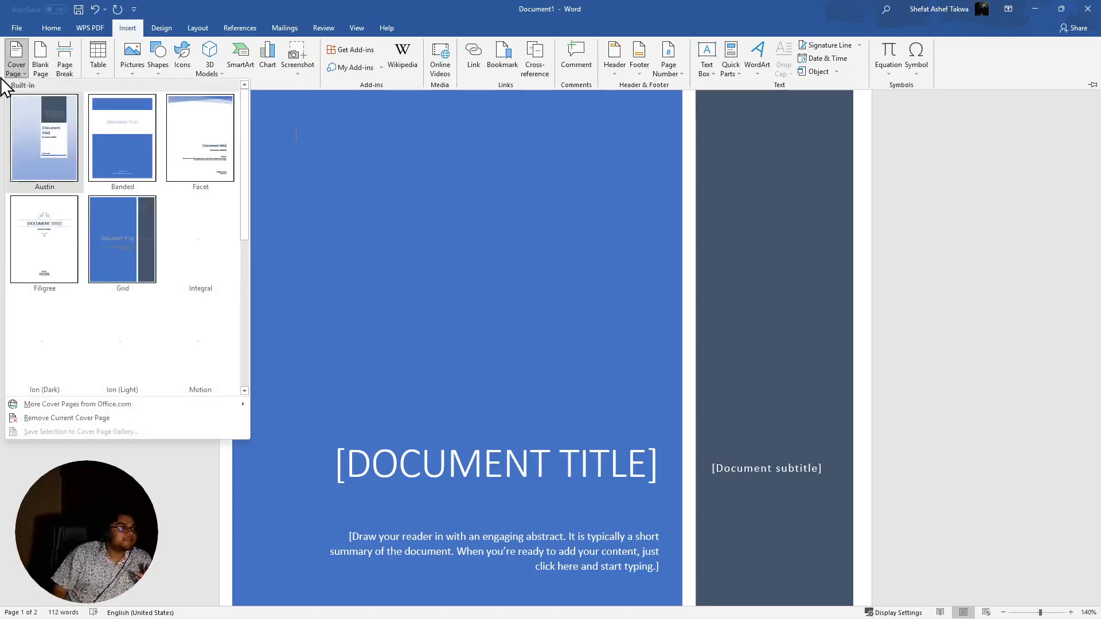
{"action": "left_click", "coordinate": [1, 94]}
{"action": "left_click", "coordinate": [65, 63]}
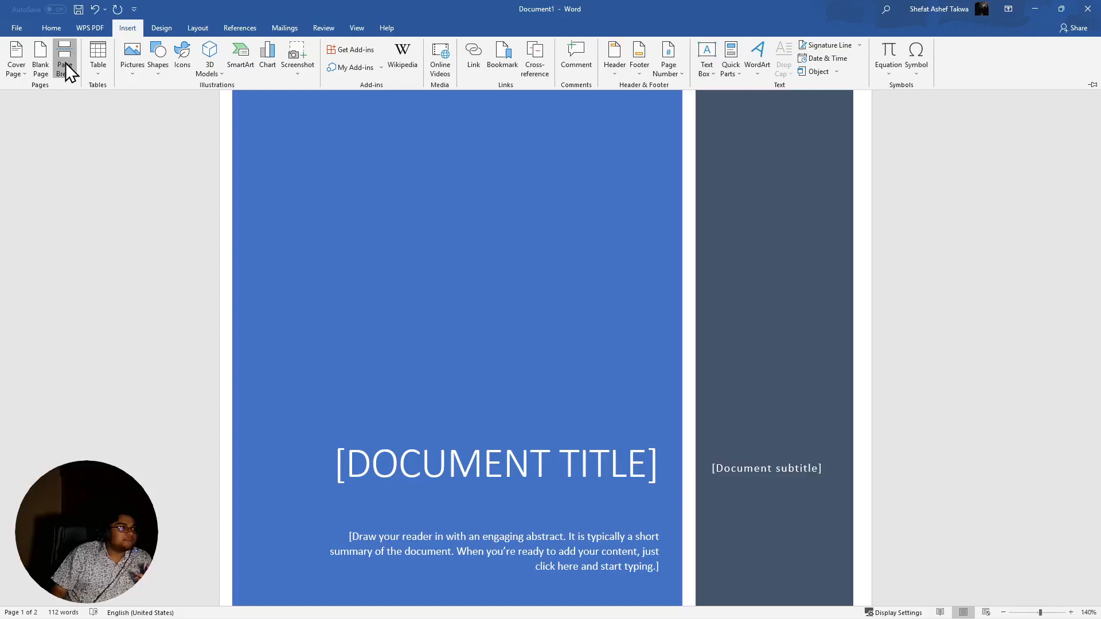
{"action": "scroll", "coordinate": [642, 422], "scroll_direction": "down", "scroll_amount": 3}
{"action": "scroll", "coordinate": [645, 423], "scroll_direction": "up", "scroll_amount": 6}
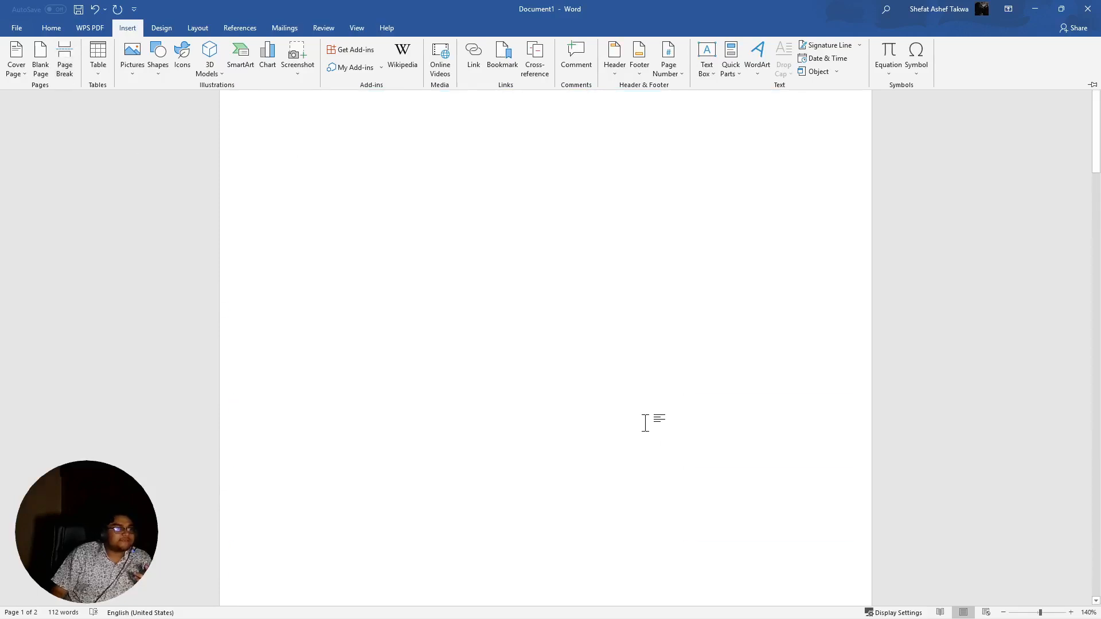
{"action": "scroll", "coordinate": [645, 423], "scroll_direction": "down", "scroll_amount": 10}
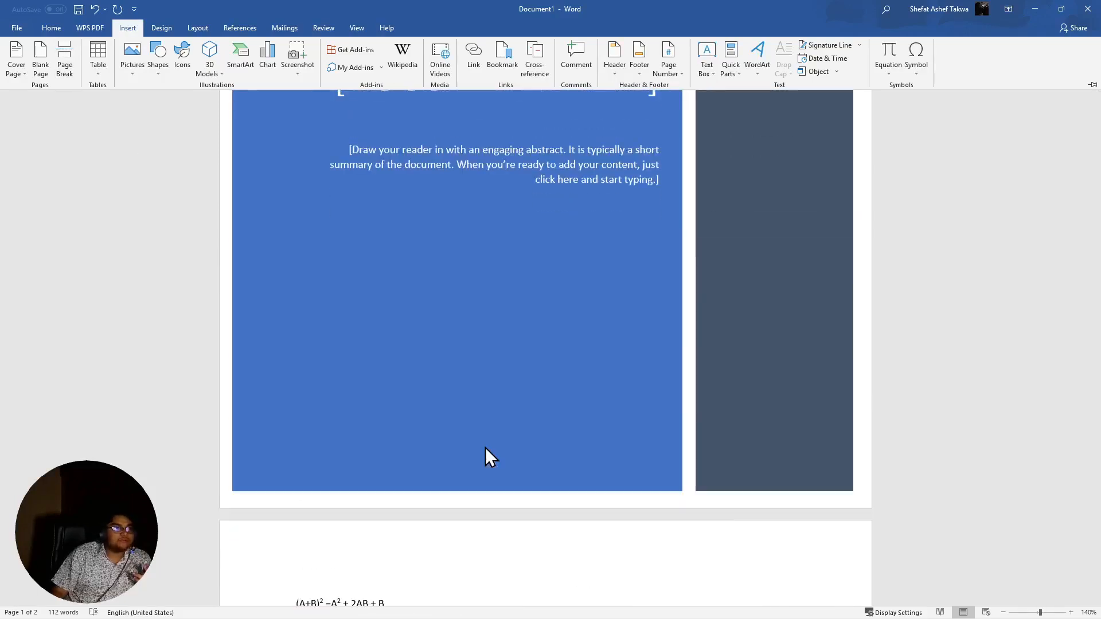
{"action": "scroll", "coordinate": [485, 447], "scroll_direction": "up", "scroll_amount": 8}
{"action": "scroll", "coordinate": [481, 448], "scroll_direction": "down", "scroll_amount": 8}
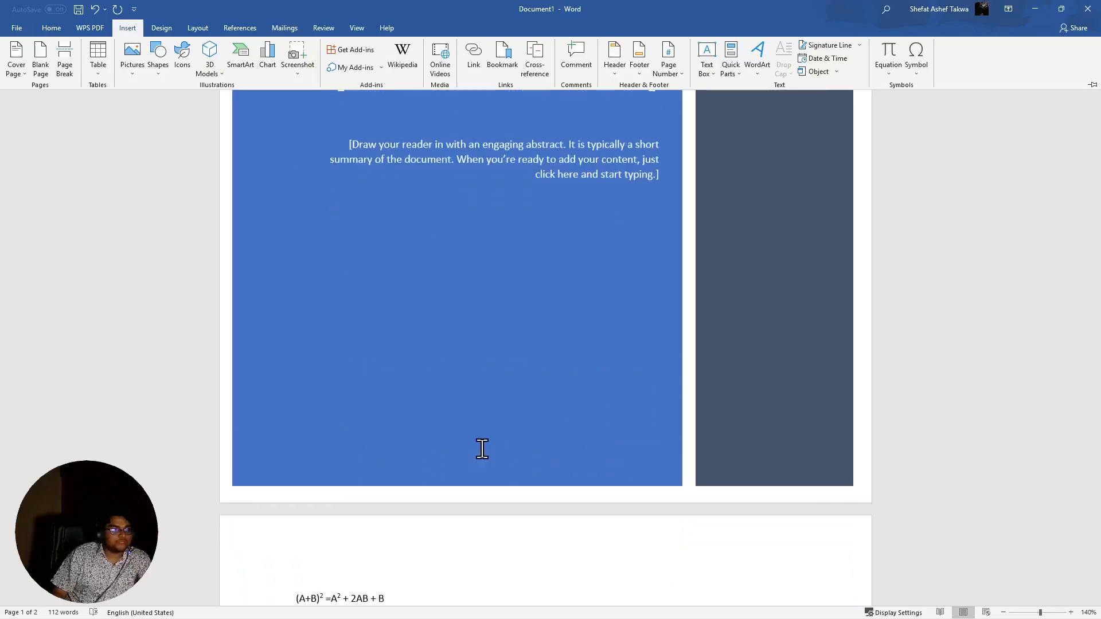
{"action": "scroll", "coordinate": [482, 448], "scroll_direction": "down", "scroll_amount": 10}
{"action": "scroll", "coordinate": [482, 447], "scroll_direction": "up", "scroll_amount": 13}
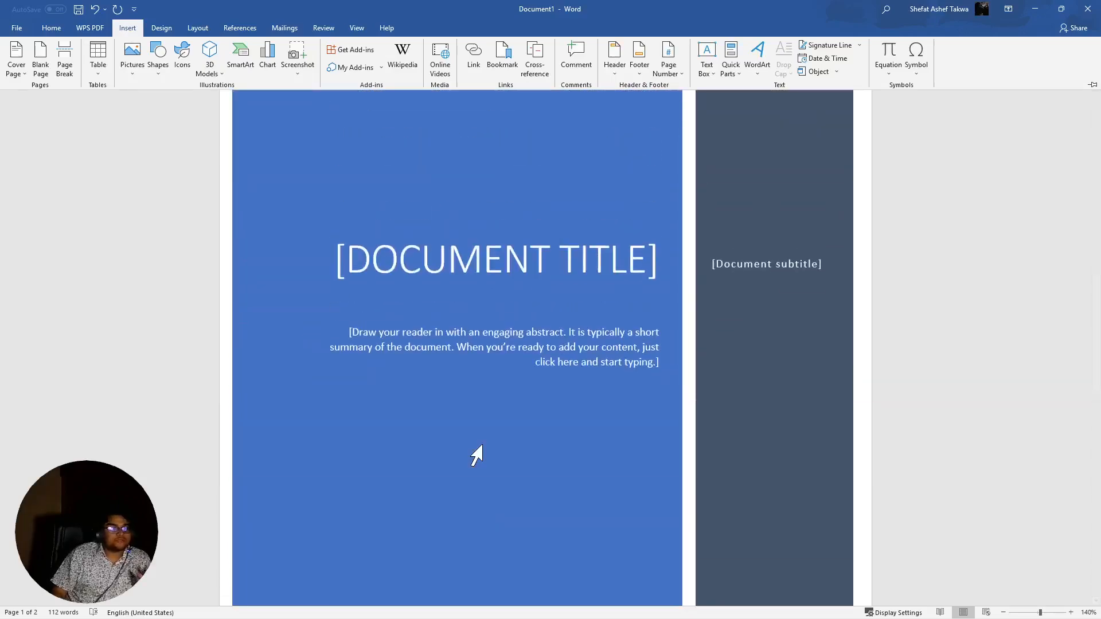
{"action": "scroll", "coordinate": [476, 456], "scroll_direction": "up", "scroll_amount": 11}
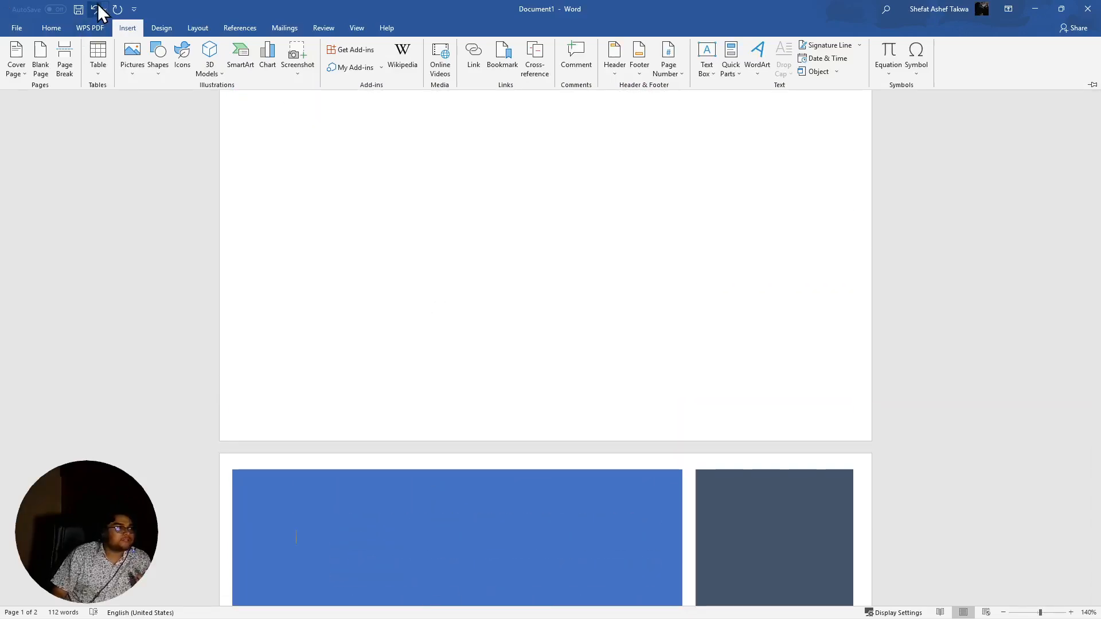
{"action": "left_click", "coordinate": [96, 8]}
{"action": "left_click", "coordinate": [97, 8]}
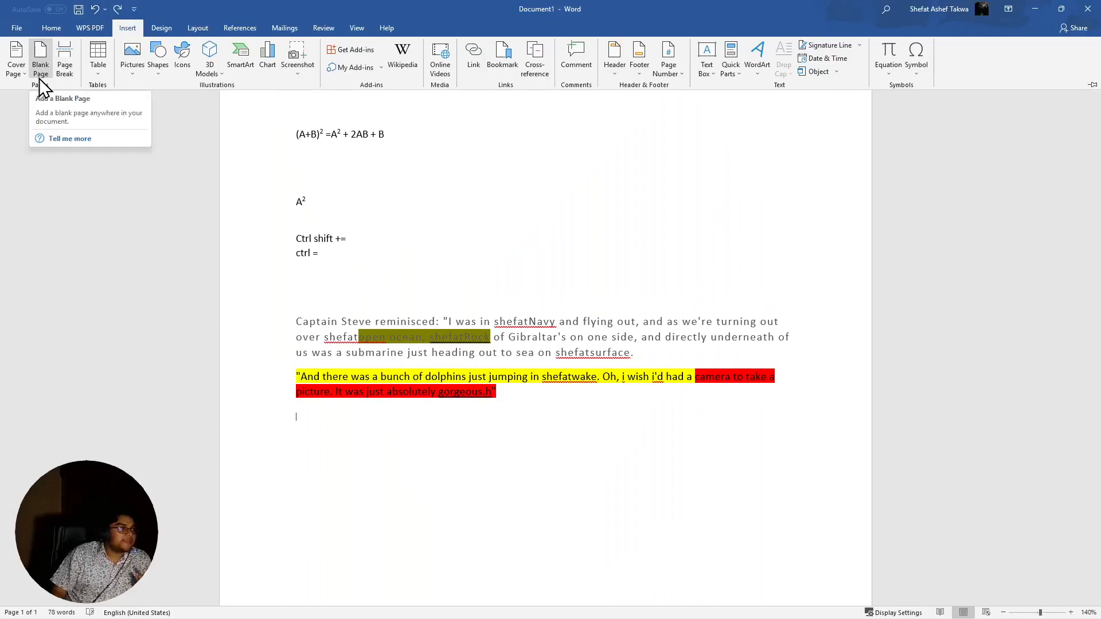
{"action": "scroll", "coordinate": [600, 346], "scroll_direction": "down", "scroll_amount": 5}
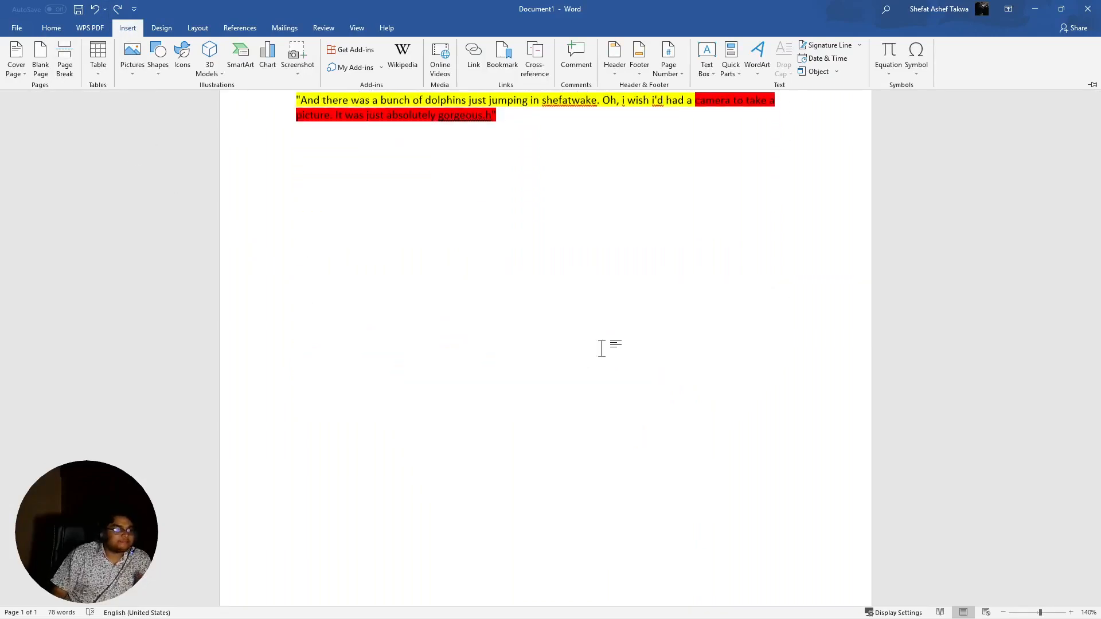
{"action": "scroll", "coordinate": [364, 252], "scroll_direction": "up", "scroll_amount": 4}
{"action": "left_click", "coordinate": [40, 55]}
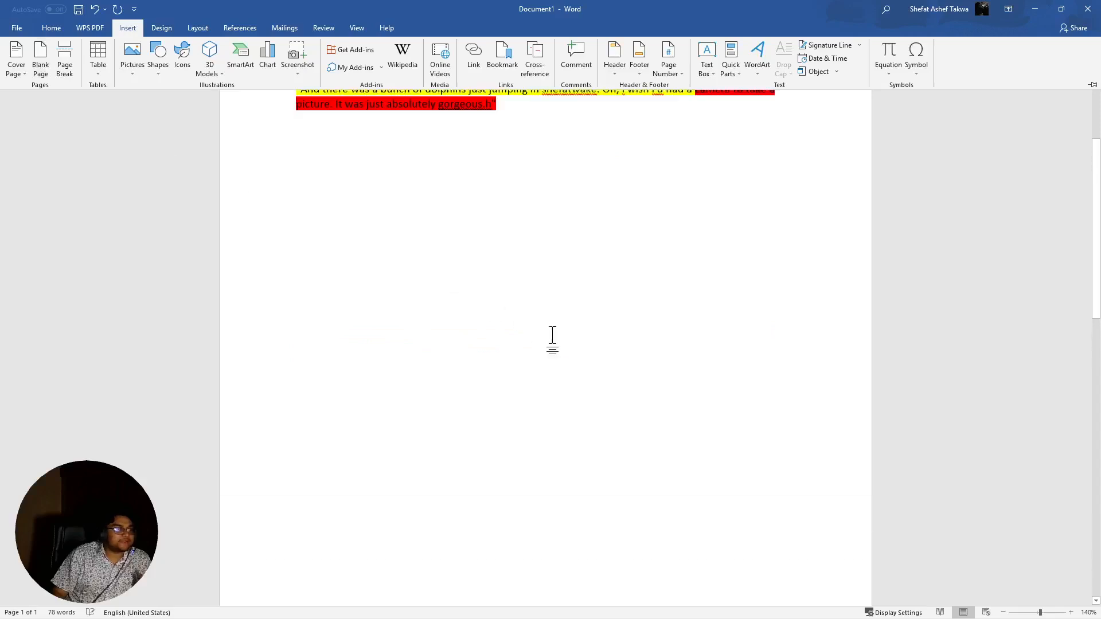
{"action": "scroll", "coordinate": [488, 527], "scroll_direction": "down", "scroll_amount": 5}
{"action": "scroll", "coordinate": [421, 197], "scroll_direction": "up", "scroll_amount": 3}
{"action": "scroll", "coordinate": [383, 448], "scroll_direction": "down", "scroll_amount": 5}
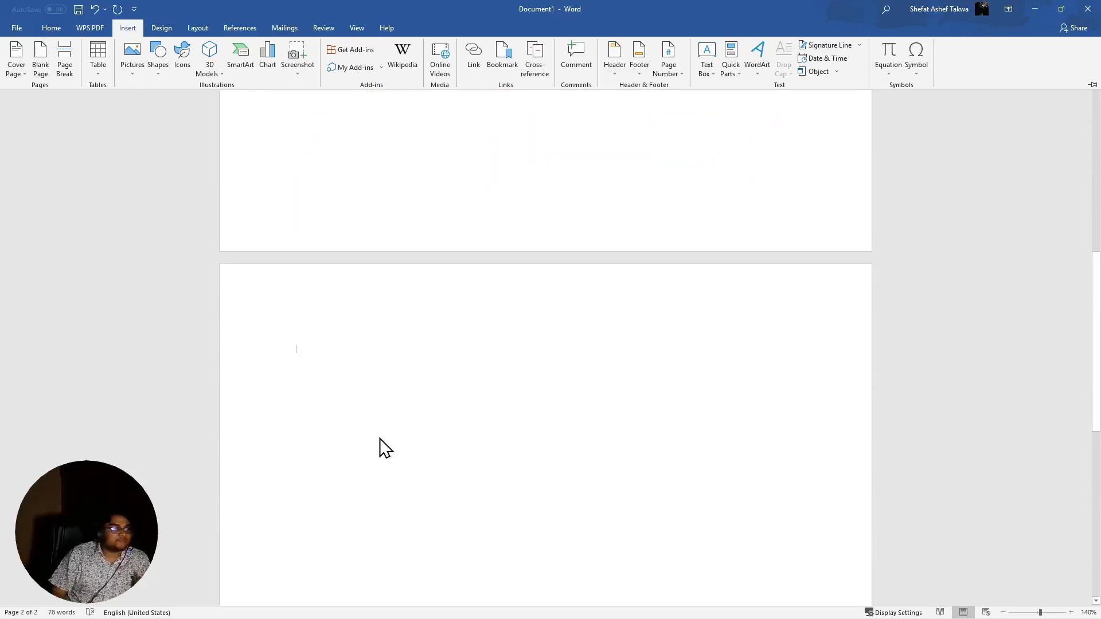
{"action": "left_click", "coordinate": [390, 406]}
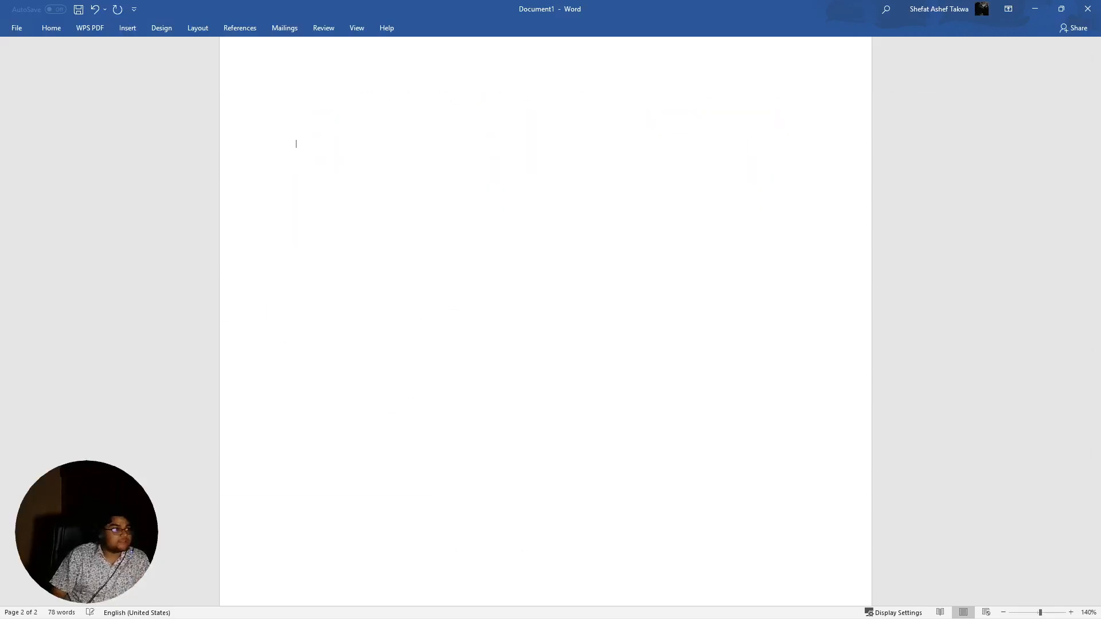
{"action": "scroll", "coordinate": [303, 298], "scroll_direction": "up", "scroll_amount": 5}
{"action": "scroll", "coordinate": [361, 448], "scroll_direction": "down", "scroll_amount": 2}
{"action": "key", "text": "Return"}
{"action": "key", "text": "Return"}
{"action": "key", "text": "Return"}
{"action": "key", "text": "Return"}
{"action": "key", "text": "Return"}
{"action": "key", "text": "Return"}
{"action": "key", "text": "Return"}
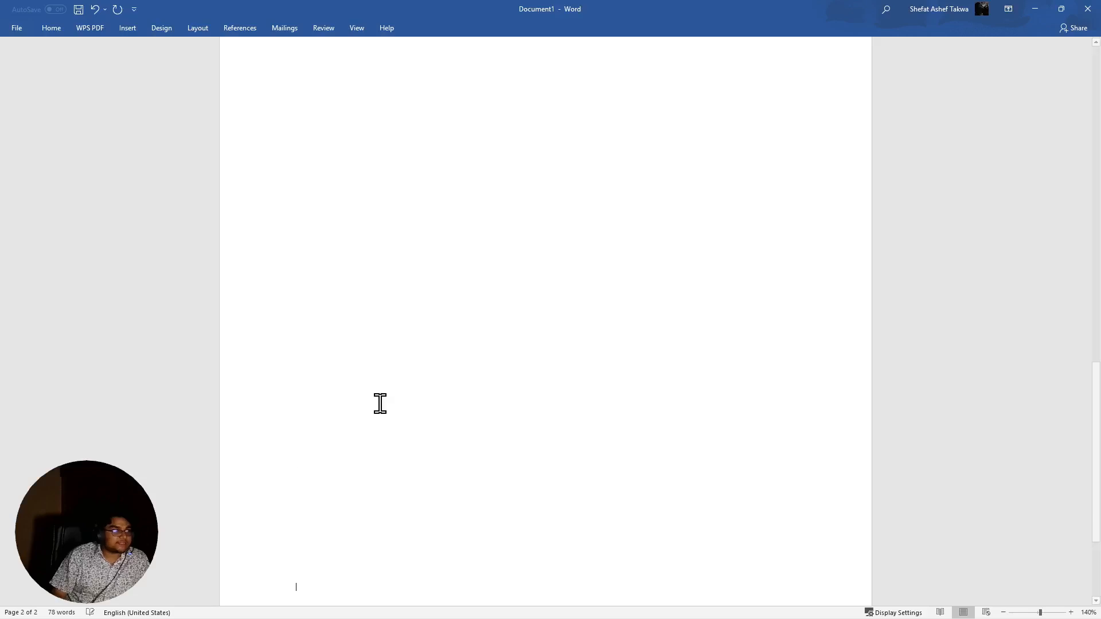
{"action": "scroll", "coordinate": [380, 403], "scroll_direction": "down", "scroll_amount": 3}
{"action": "key", "text": "Return"}
{"action": "key", "text": "Return"}
{"action": "key", "text": "Return"}
{"action": "key", "text": "Return"}
{"action": "key", "text": "Return"}
{"action": "key", "text": "Return"}
{"action": "key", "text": "Return"}
{"action": "key", "text": "Return"}
{"action": "key", "text": "Return"}
{"action": "key", "text": "Return"}
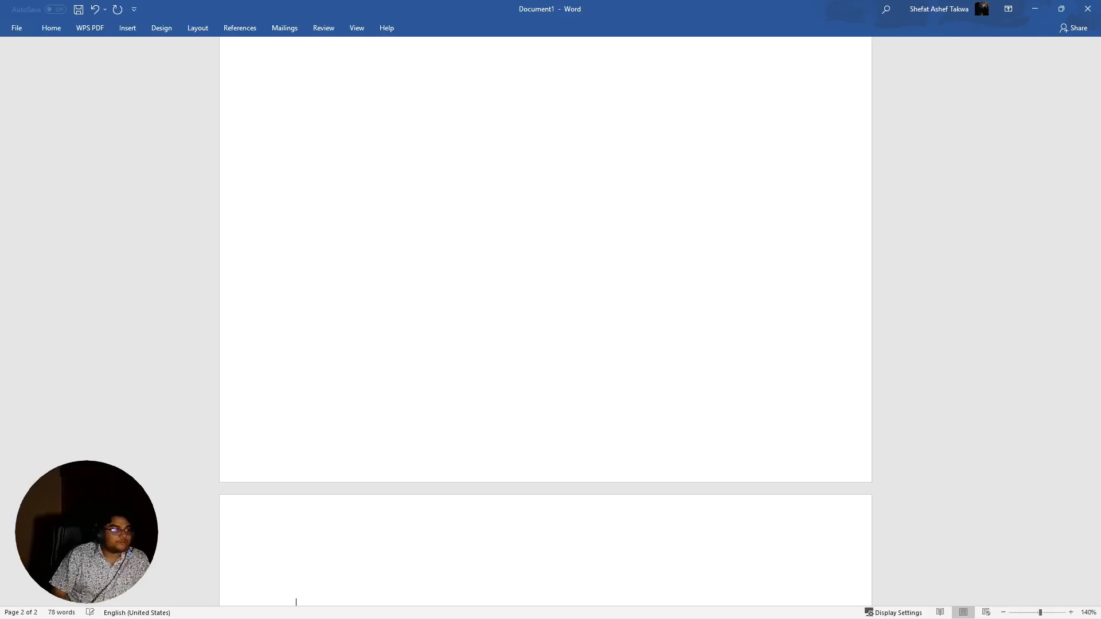
{"action": "key", "text": "BackSpace"}
{"action": "key", "text": "BackSpace"}
{"action": "key", "text": "BackSpace"}
{"action": "key", "text": "BackSpace"}
{"action": "key", "text": "BackSpace"}
{"action": "key", "text": "BackSpace"}
{"action": "key", "text": "BackSpace"}
{"action": "key", "text": "BackSpace"}
{"action": "key", "text": "BackSpace"}
{"action": "key", "text": "BackSpace"}
{"action": "key", "text": "BackSpace"}
{"action": "key", "text": "BackSpace"}
{"action": "key", "text": "BackSpace"}
{"action": "key", "text": "BackSpace"}
{"action": "key", "text": "BackSpace"}
{"action": "key", "text": "BackSpace"}
{"action": "key", "text": "BackSpace"}
{"action": "key", "text": "BackSpace"}
{"action": "key", "text": "BackSpace"}
{"action": "key", "text": "BackSpace"}
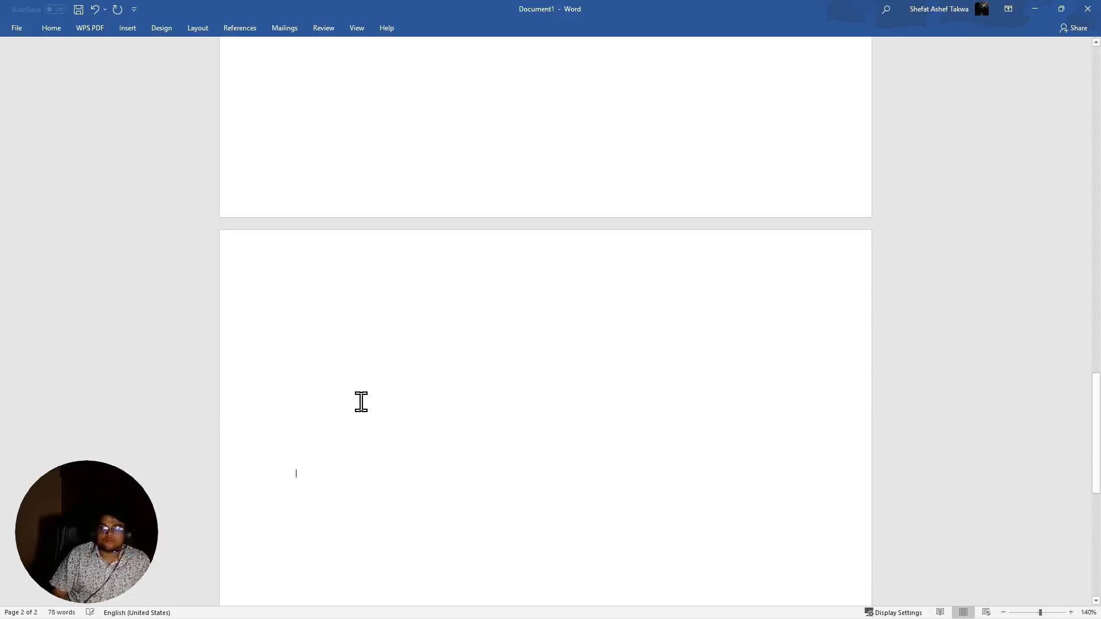
{"action": "scroll", "coordinate": [378, 386], "scroll_direction": "up", "scroll_amount": 6}
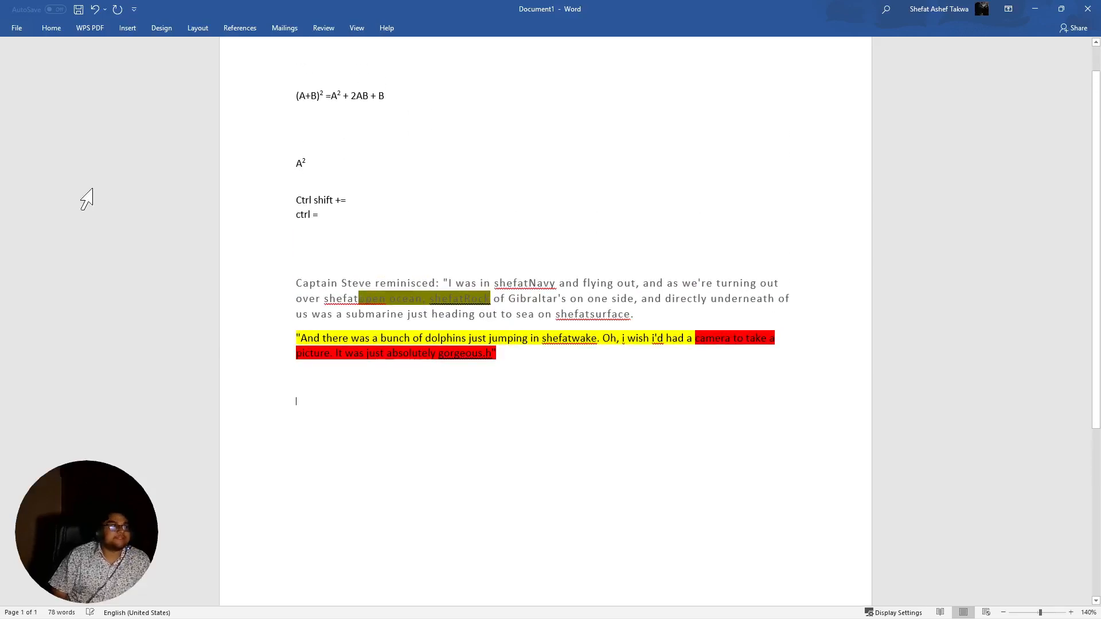
Insert a 10-column, 8-row table below the dolphins quote
{"action": "left_click", "coordinate": [119, 27]}
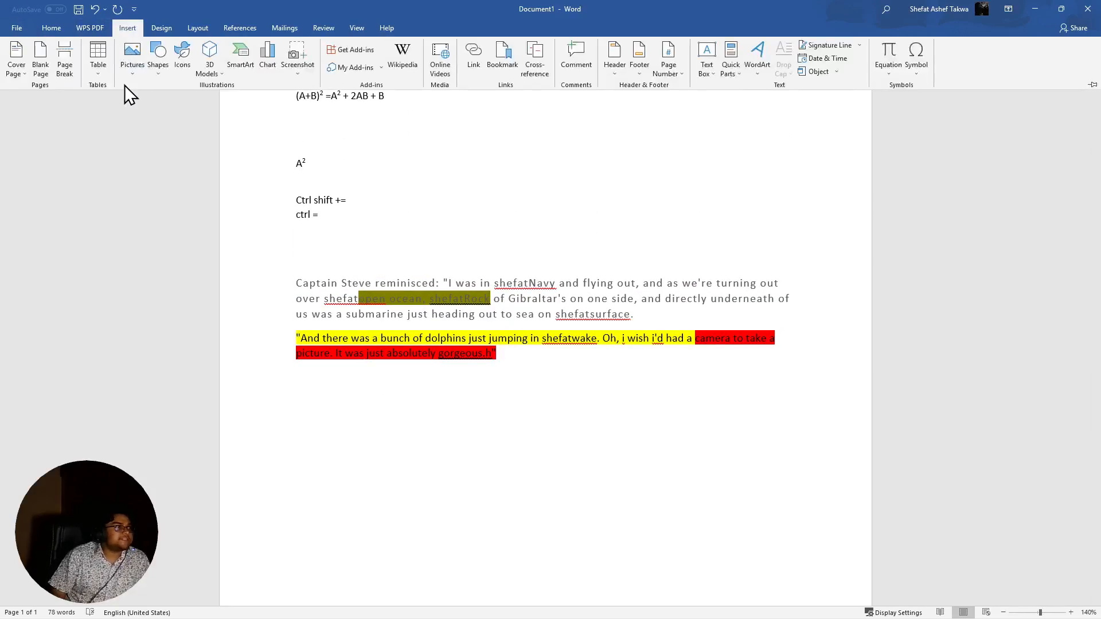
{"action": "left_click", "coordinate": [95, 66]}
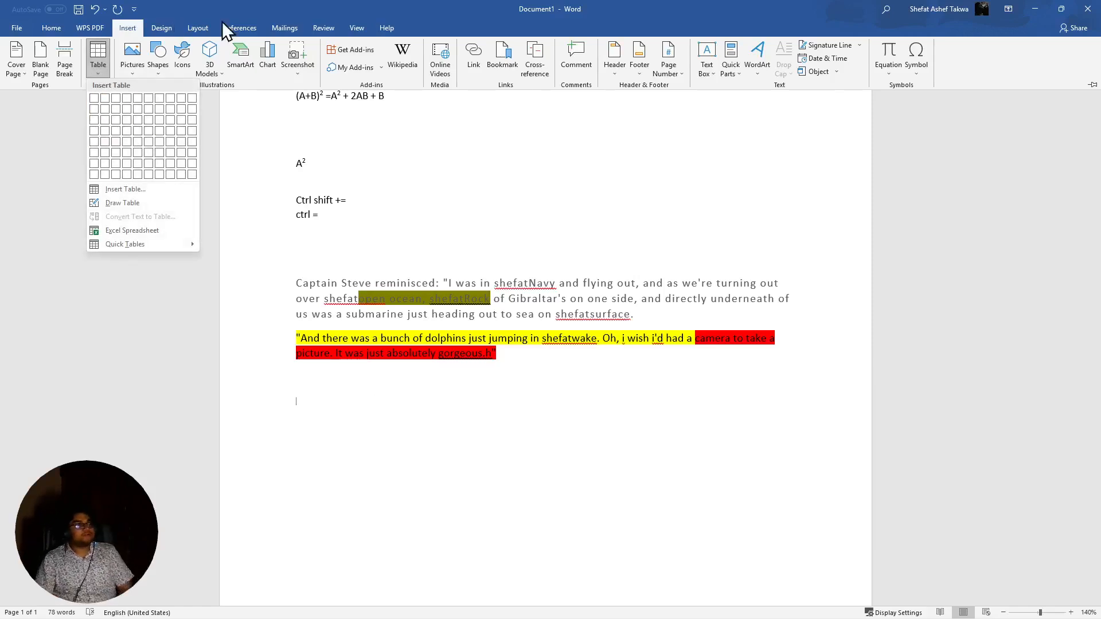
{"action": "left_click", "coordinate": [195, 178]}
{"action": "scroll", "coordinate": [516, 401], "scroll_direction": "down", "scroll_amount": 3}
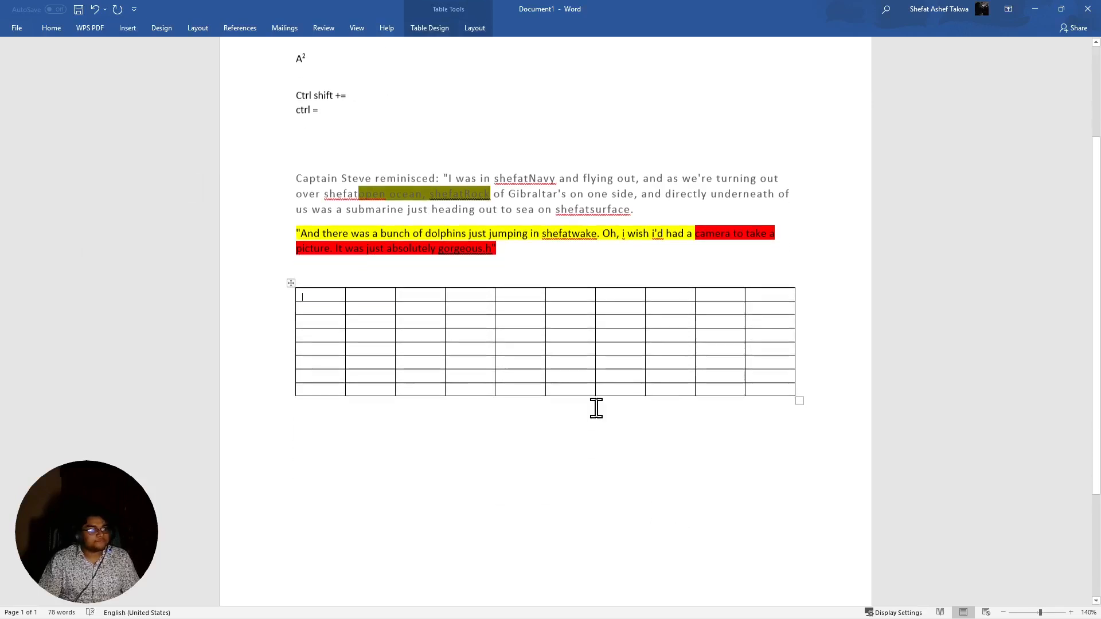
Drag the table borders to make the first row taller and the first column wider
{"action": "left_click", "coordinate": [298, 287]}
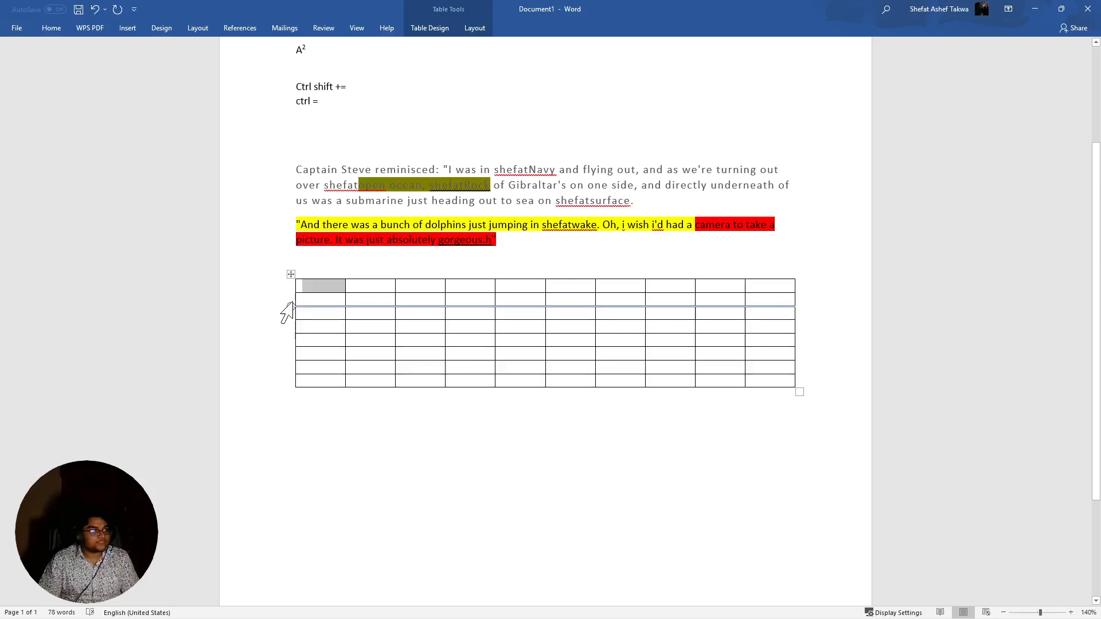
{"action": "left_click", "coordinate": [292, 304]}
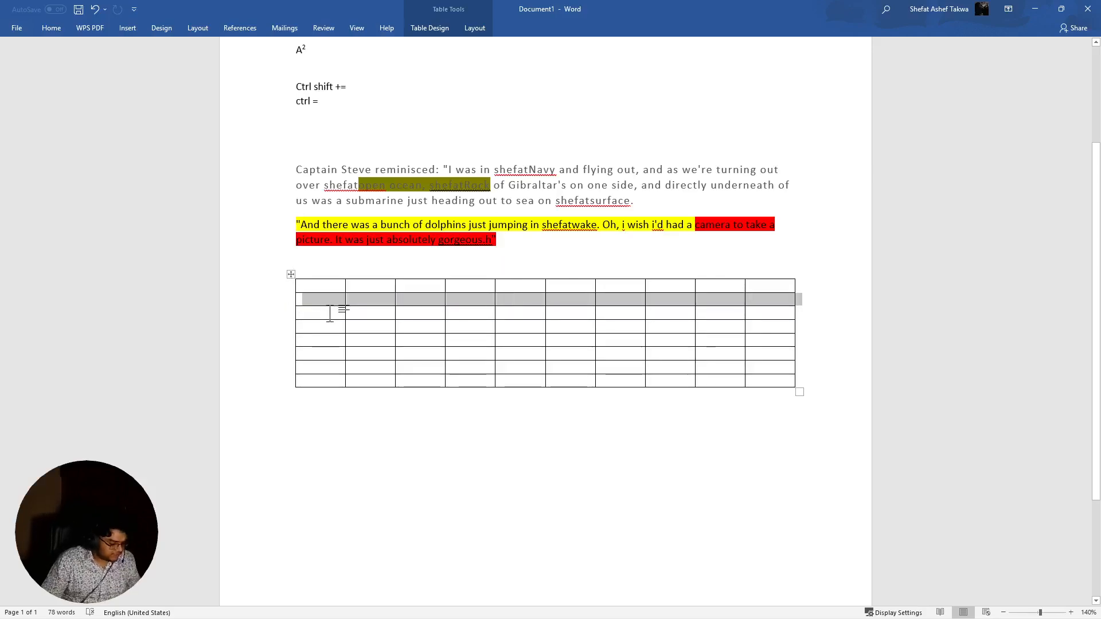
{"action": "scroll", "coordinate": [332, 340], "scroll_direction": "up", "scroll_amount": 1}
{"action": "scroll", "coordinate": [332, 339], "scroll_direction": "up", "scroll_amount": 4}
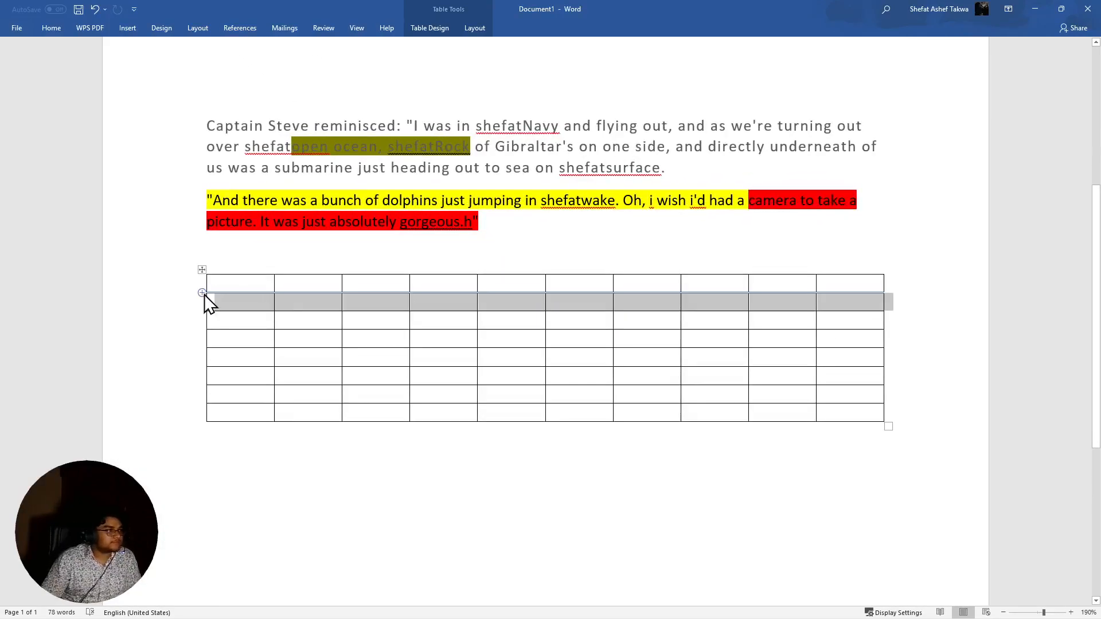
{"action": "left_click", "coordinate": [226, 290]}
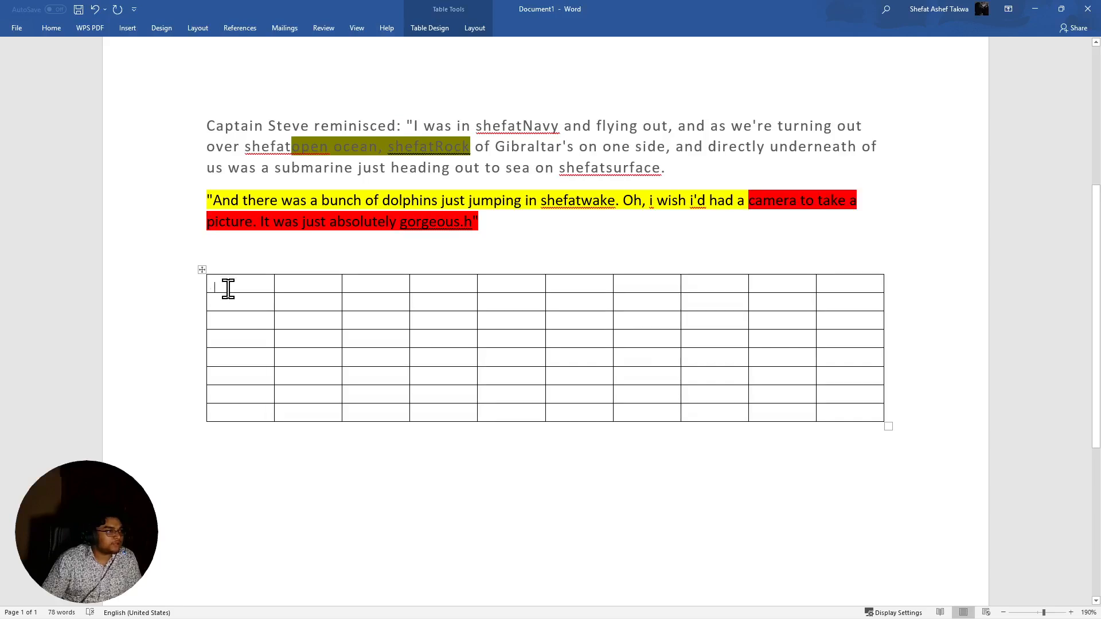
{"action": "left_click_drag", "start_coordinate": [229, 293], "coordinate": [246, 319]}
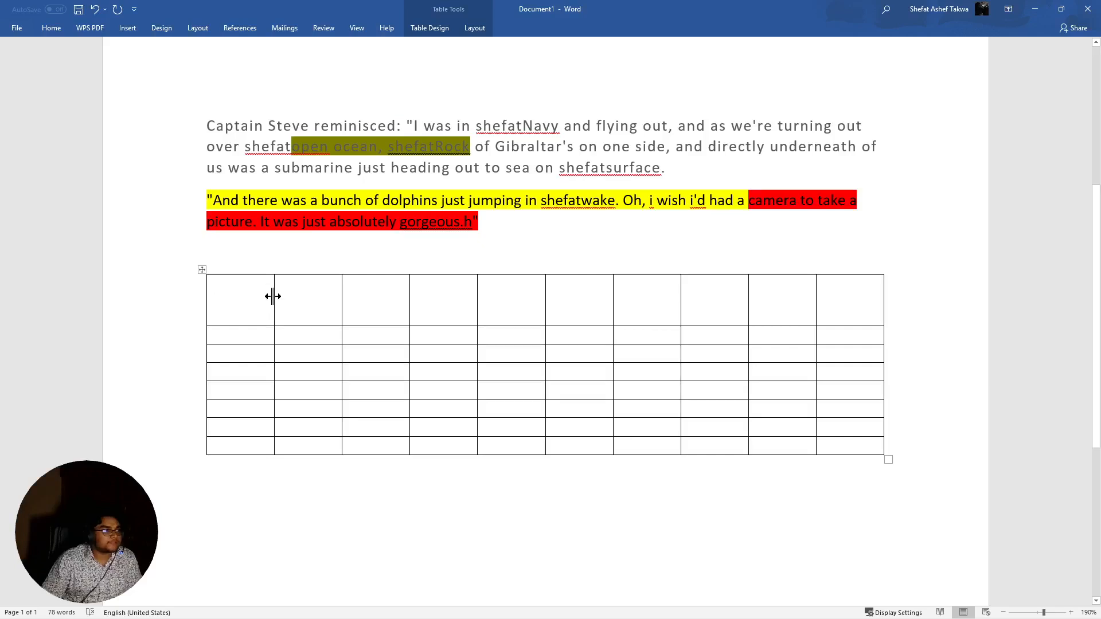
{"action": "left_click_drag", "start_coordinate": [281, 298], "coordinate": [283, 403]}
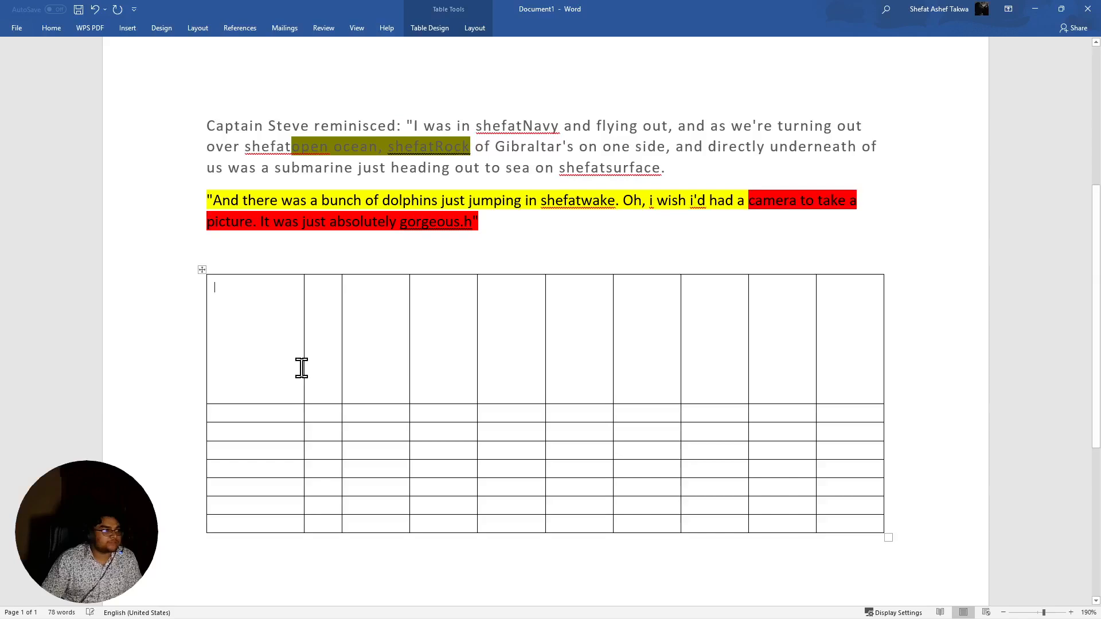
{"action": "left_click_drag", "start_coordinate": [303, 367], "coordinate": [376, 381]}
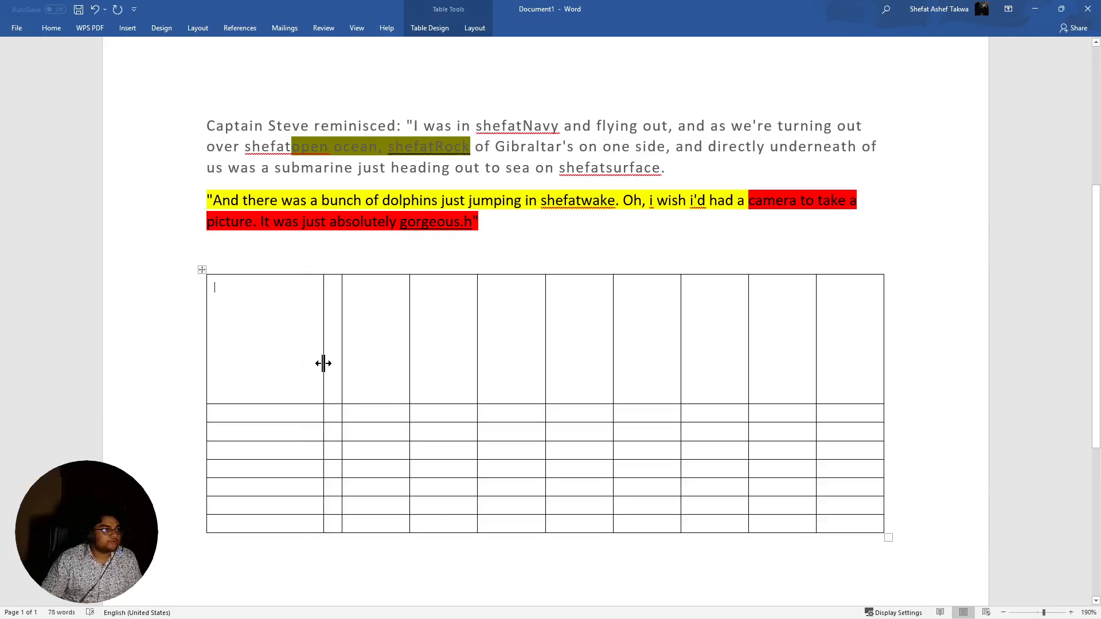
{"action": "left_click_drag", "start_coordinate": [288, 344], "coordinate": [373, 407]}
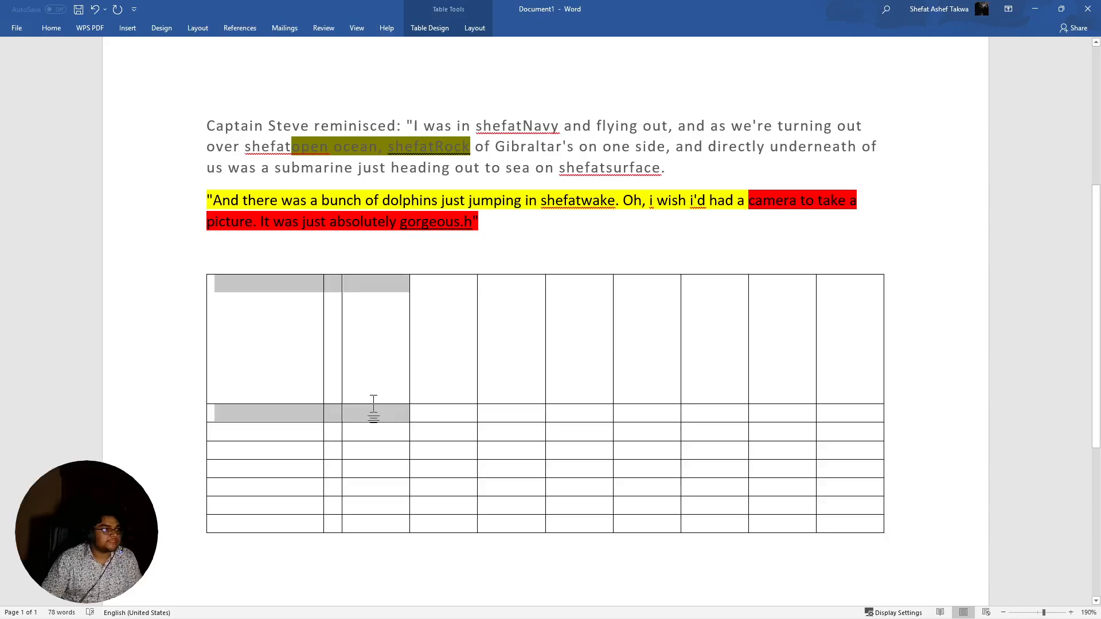
{"action": "left_click", "coordinate": [275, 364]}
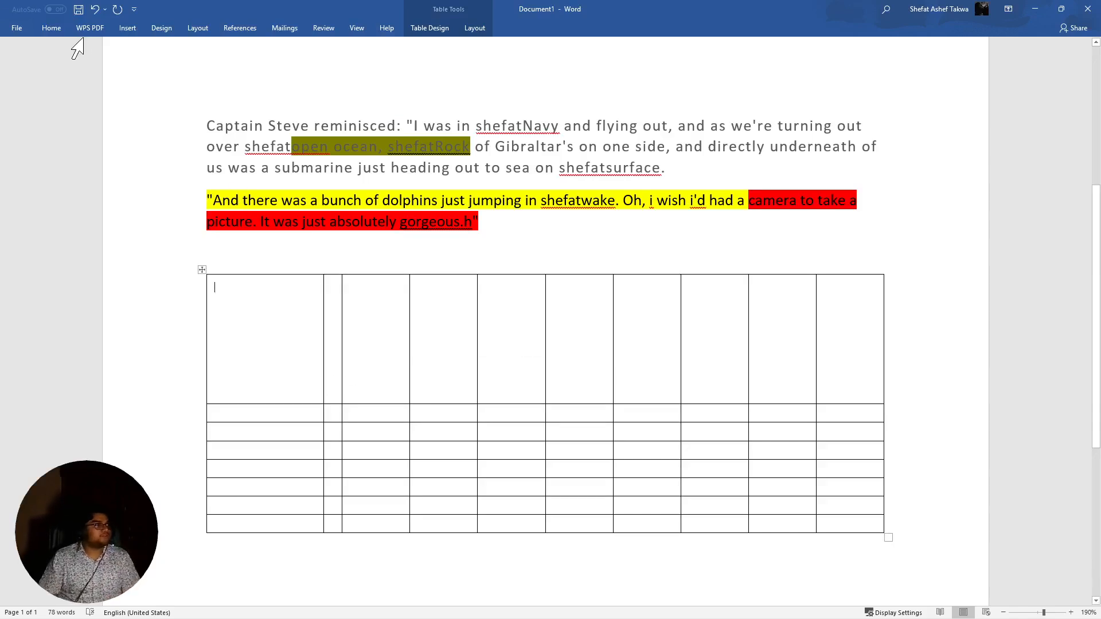
{"action": "left_click", "coordinate": [129, 27]}
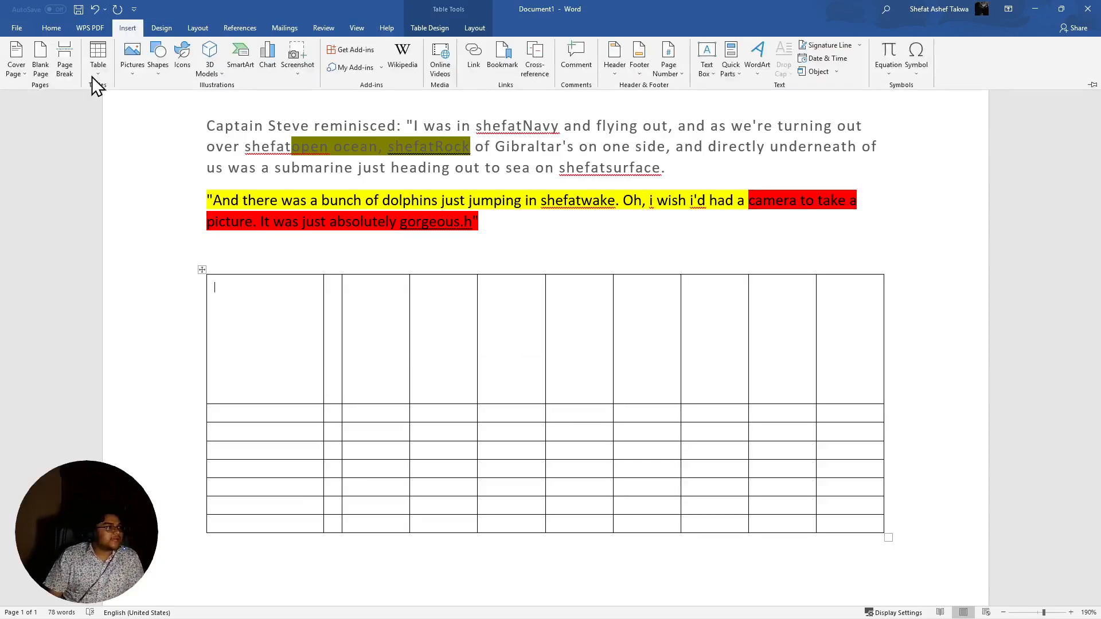
Insert a 5x5 table inside the first cell of the existing table
{"action": "left_click", "coordinate": [98, 66]}
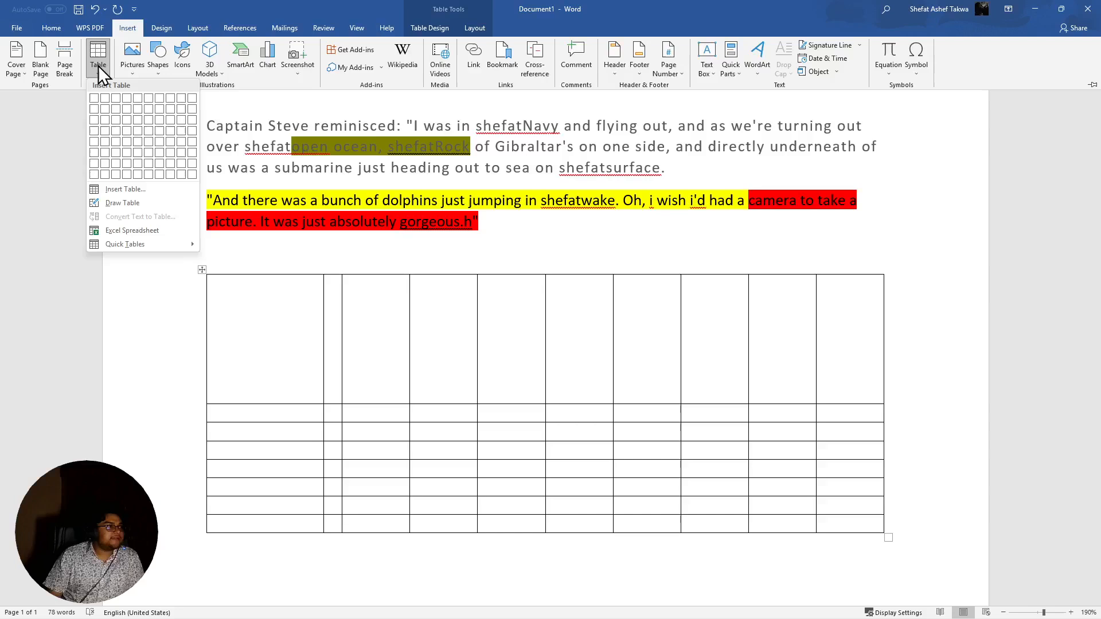
{"action": "left_click", "coordinate": [143, 142]}
{"action": "scroll", "coordinate": [295, 212], "scroll_direction": "down", "scroll_amount": 5}
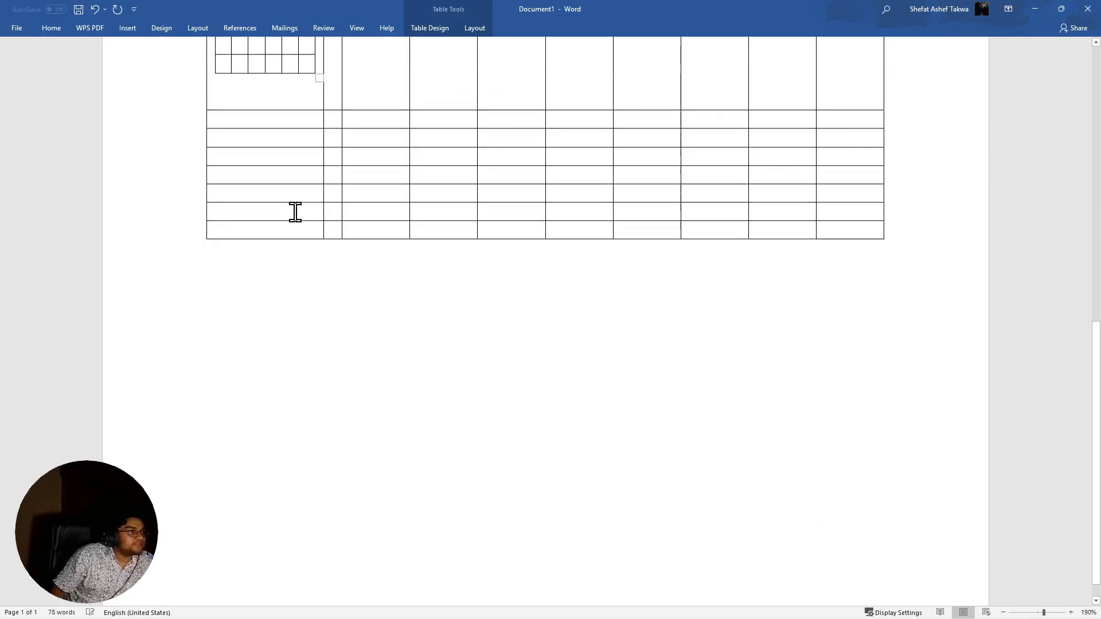
{"action": "scroll", "coordinate": [295, 213], "scroll_direction": "up", "scroll_amount": 5}
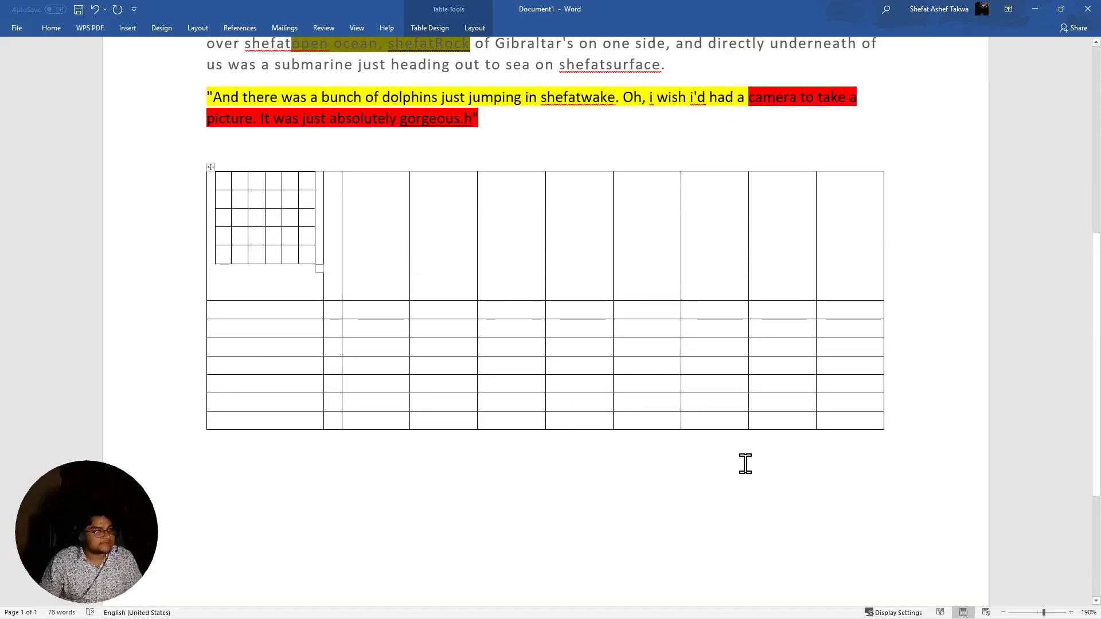
Delete the old tables and insert a fresh five-column table below the quote
{"action": "left_click_drag", "start_coordinate": [944, 435], "coordinate": [204, 246]}
{"action": "key", "text": "BackSpace"}
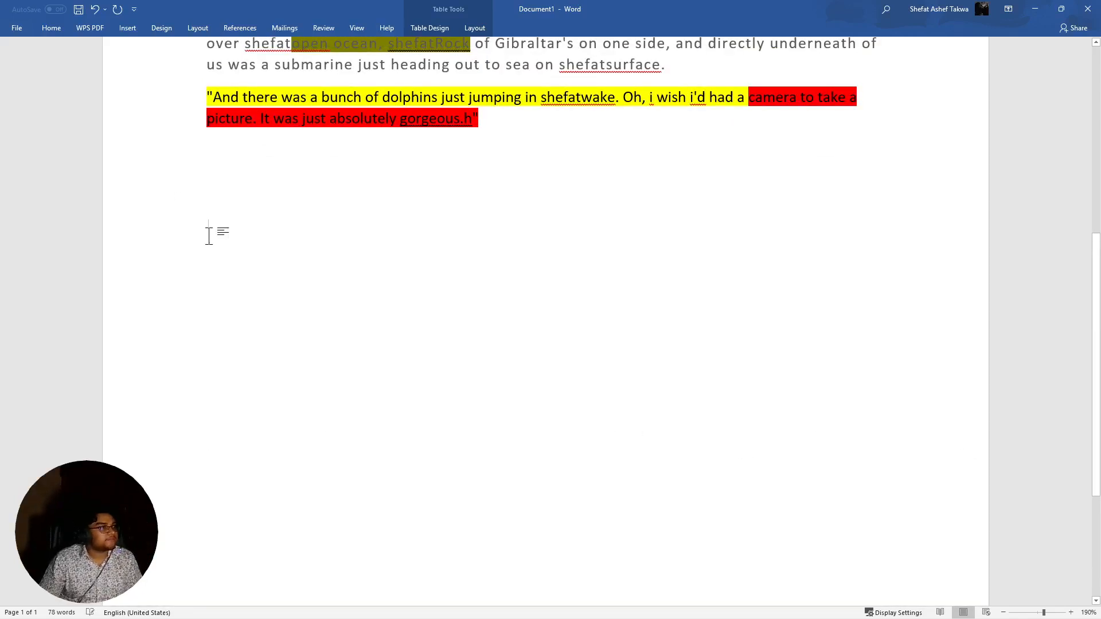
{"action": "key", "text": "Return"}
{"action": "key", "text": "Return"}
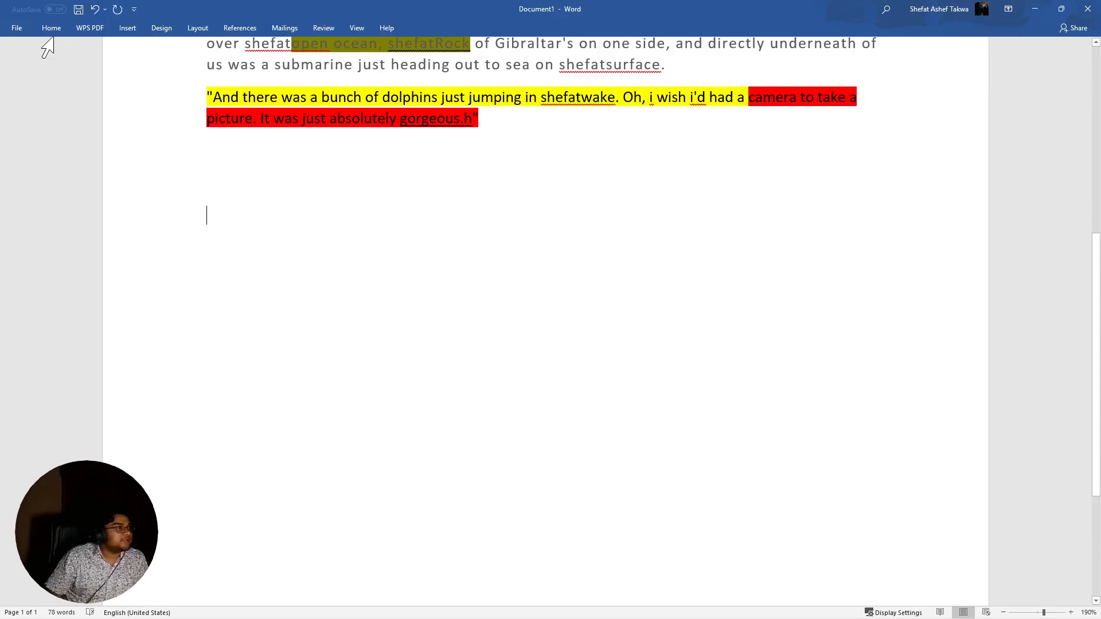
{"action": "left_click", "coordinate": [133, 34]}
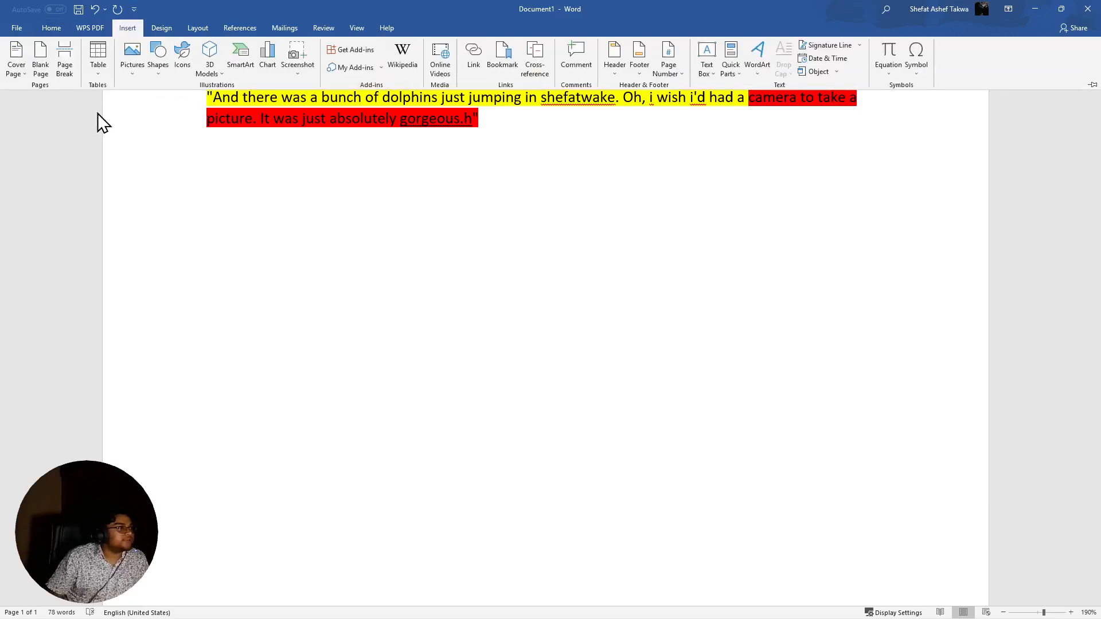
{"action": "left_click", "coordinate": [90, 67]}
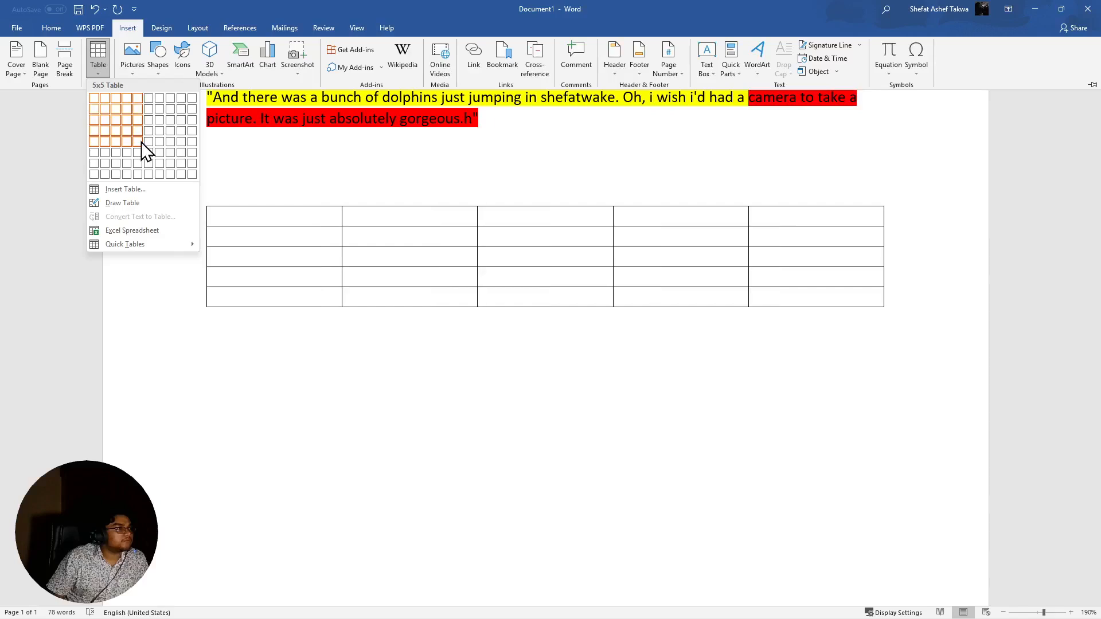
{"action": "left_click", "coordinate": [138, 152]}
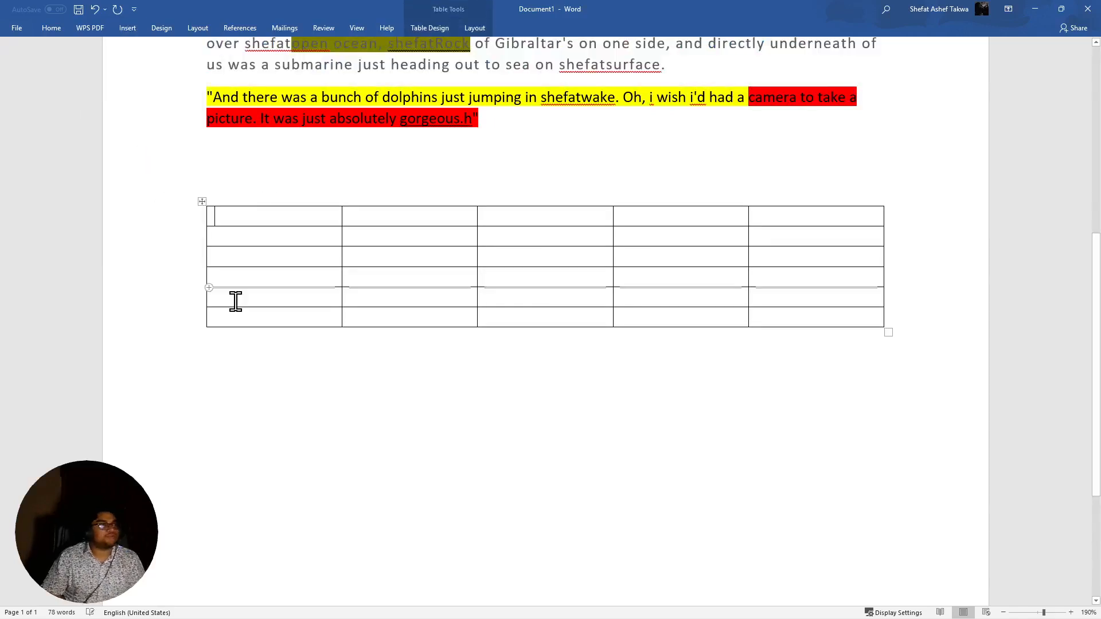
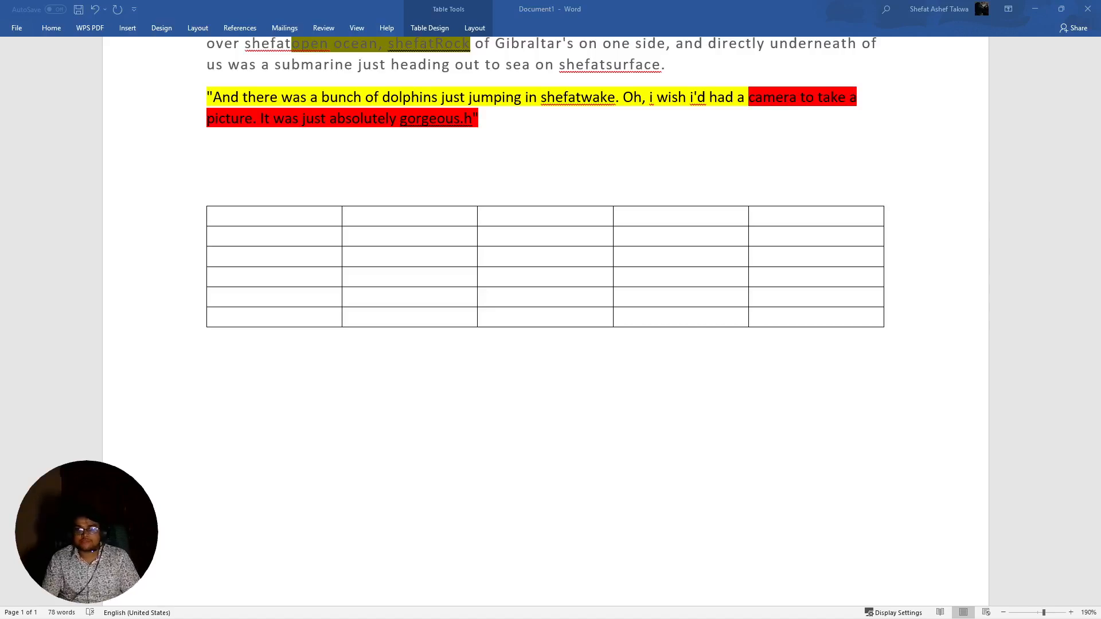
Drag row 1's bottom border far down and drag the first cell's right border to widen it
{"action": "mouse_move", "coordinate": [6, 618]}
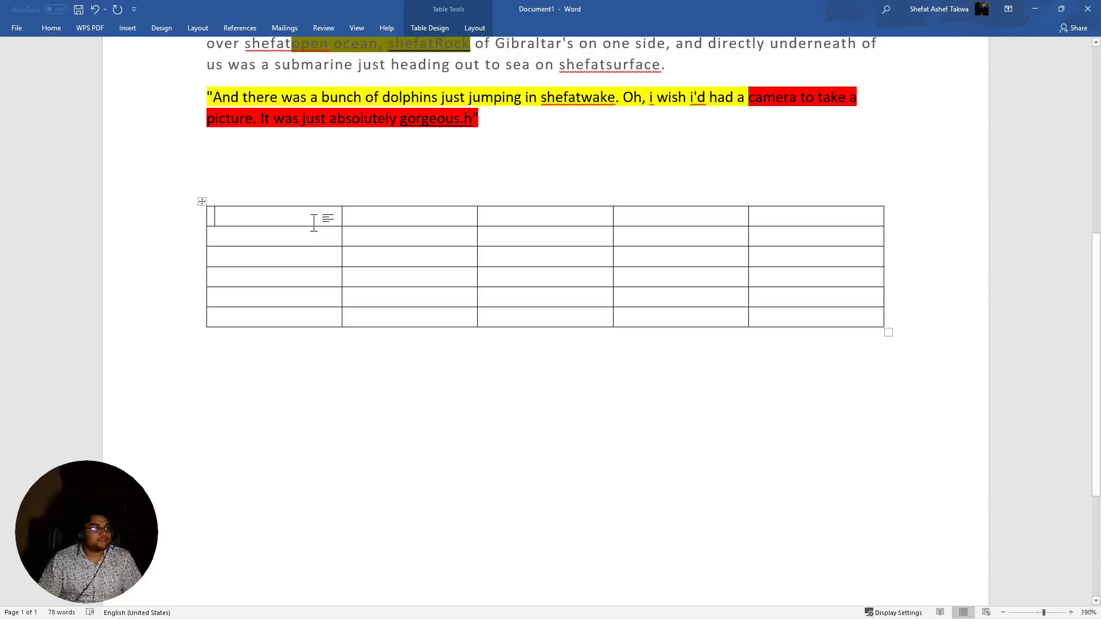
{"action": "left_click", "coordinate": [236, 222]}
{"action": "left_click_drag", "start_coordinate": [265, 226], "coordinate": [290, 483]}
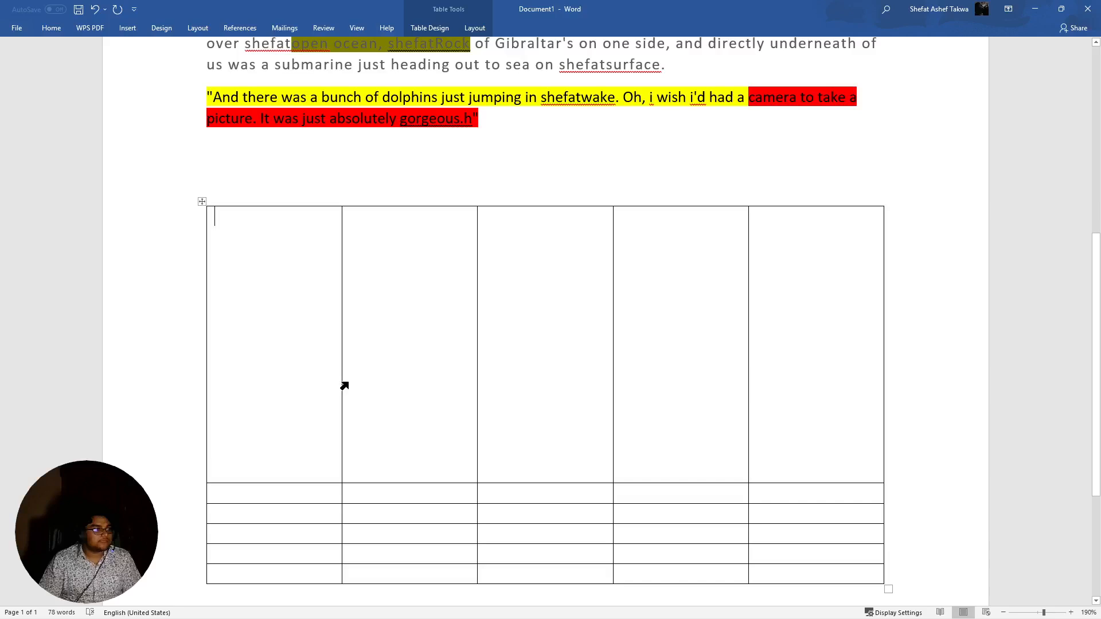
{"action": "left_click_drag", "start_coordinate": [342, 383], "coordinate": [511, 418]}
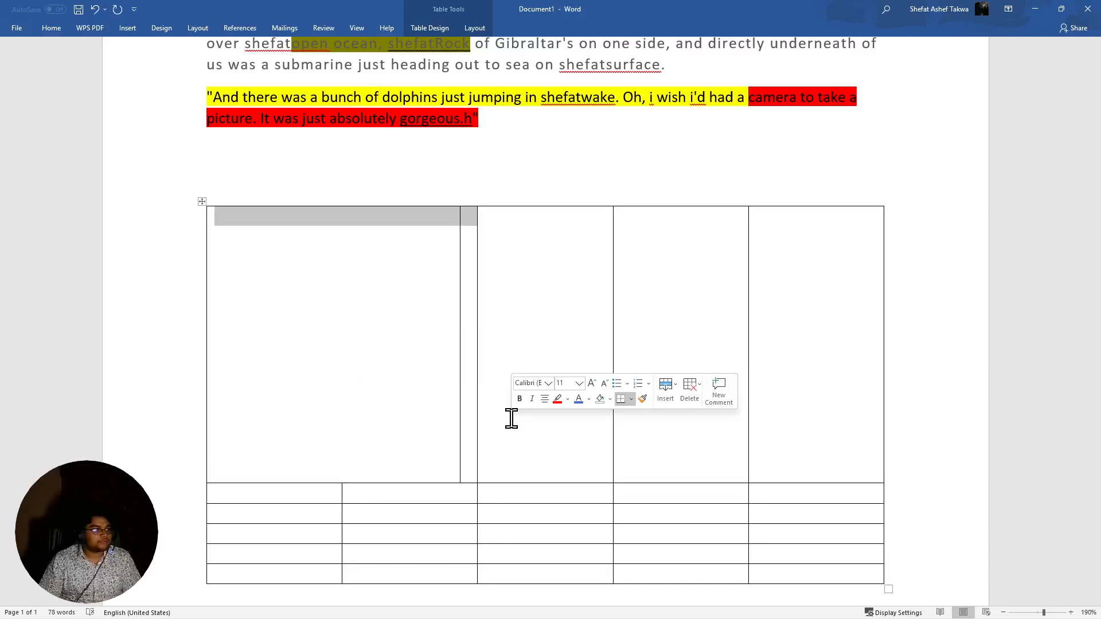
{"action": "left_click", "coordinate": [349, 369]}
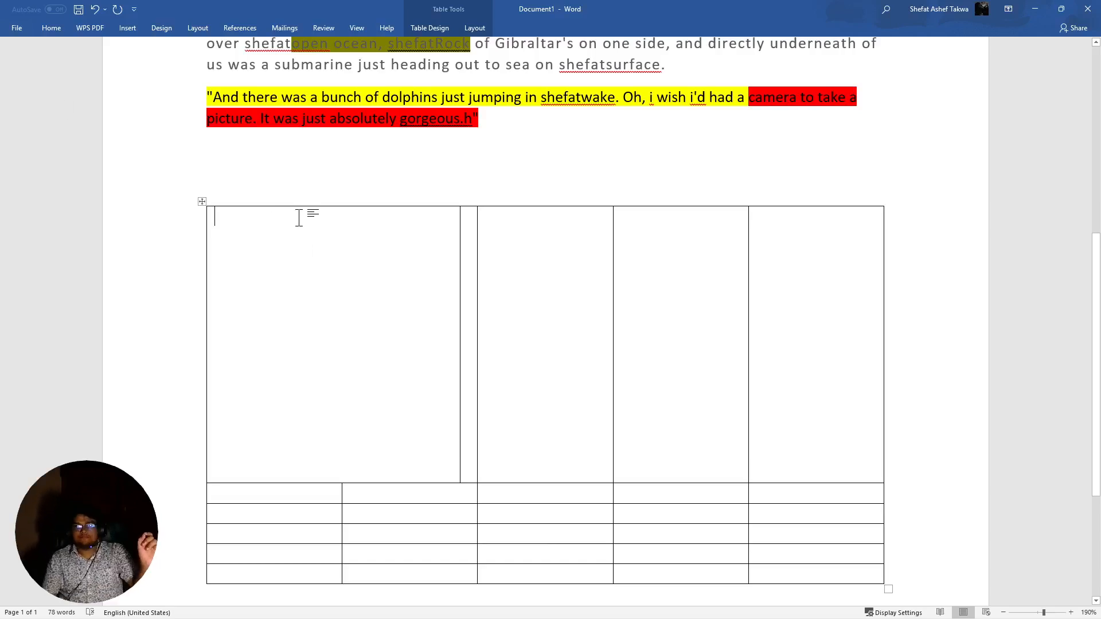
Try drawing a line with Draw Table, then undo the stray narrow one-cell table
{"action": "left_click", "coordinate": [131, 33]}
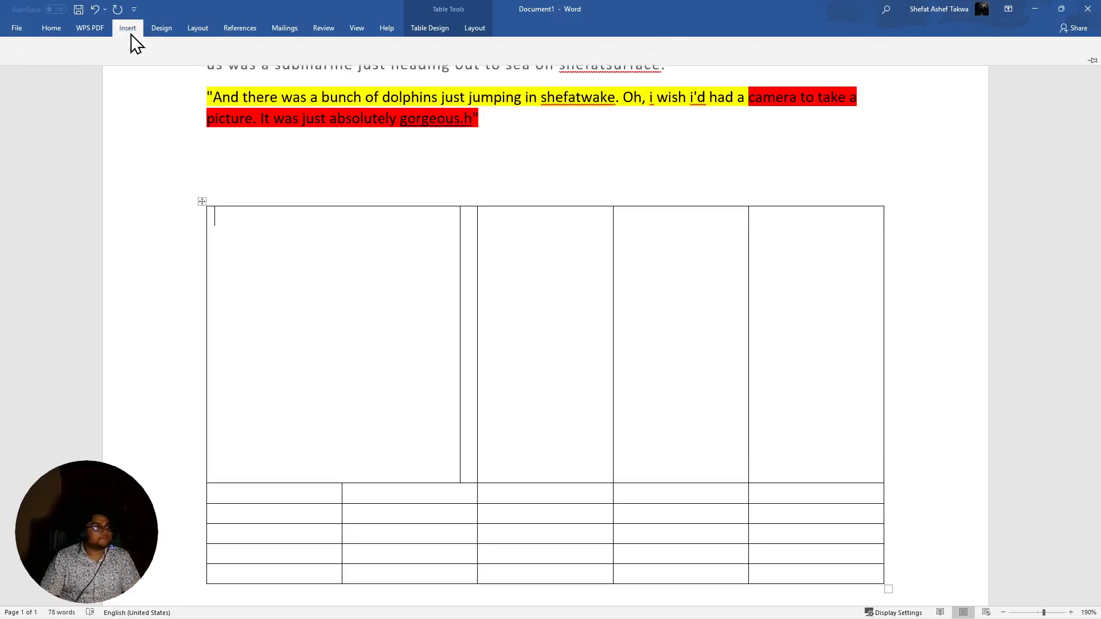
{"action": "left_click", "coordinate": [102, 70]}
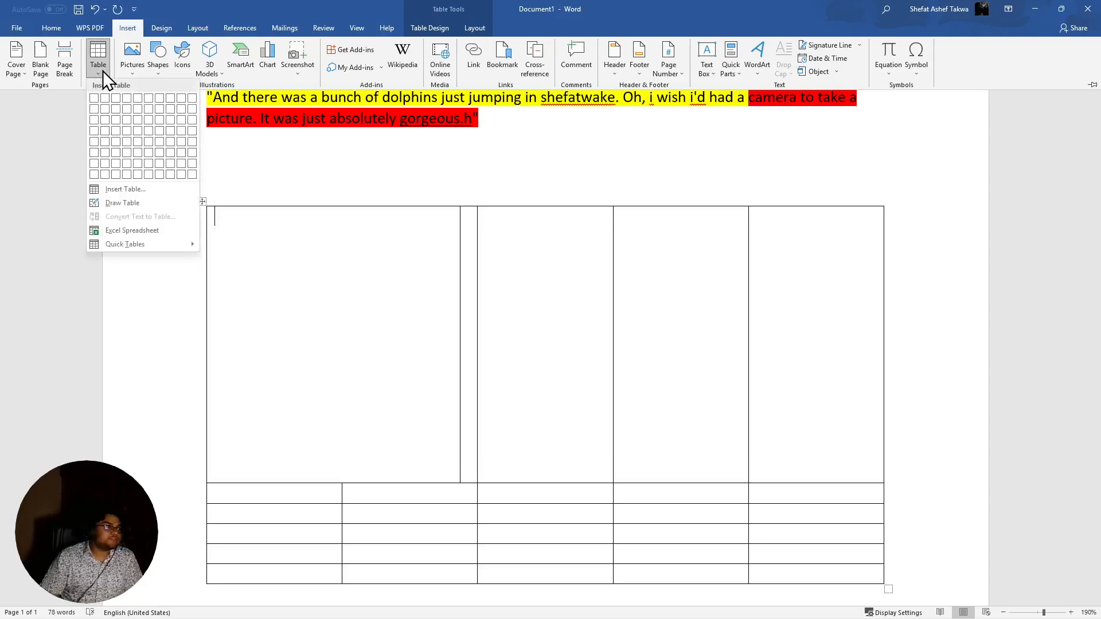
{"action": "left_click", "coordinate": [146, 208]}
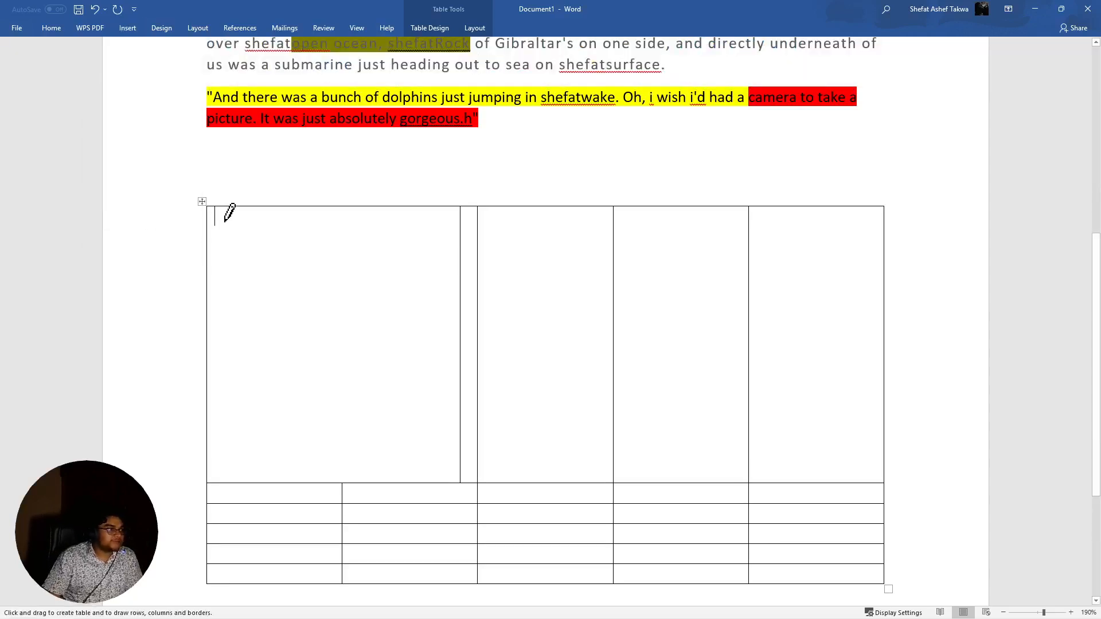
{"action": "mouse_move", "coordinate": [340, 205]}
{"action": "left_mouse_down"}
{"action": "mouse_move", "coordinate": [324, 300]}
{"action": "mouse_move", "coordinate": [342, 405]}
{"action": "mouse_move", "coordinate": [340, 478]}
{"action": "left_mouse_up"}
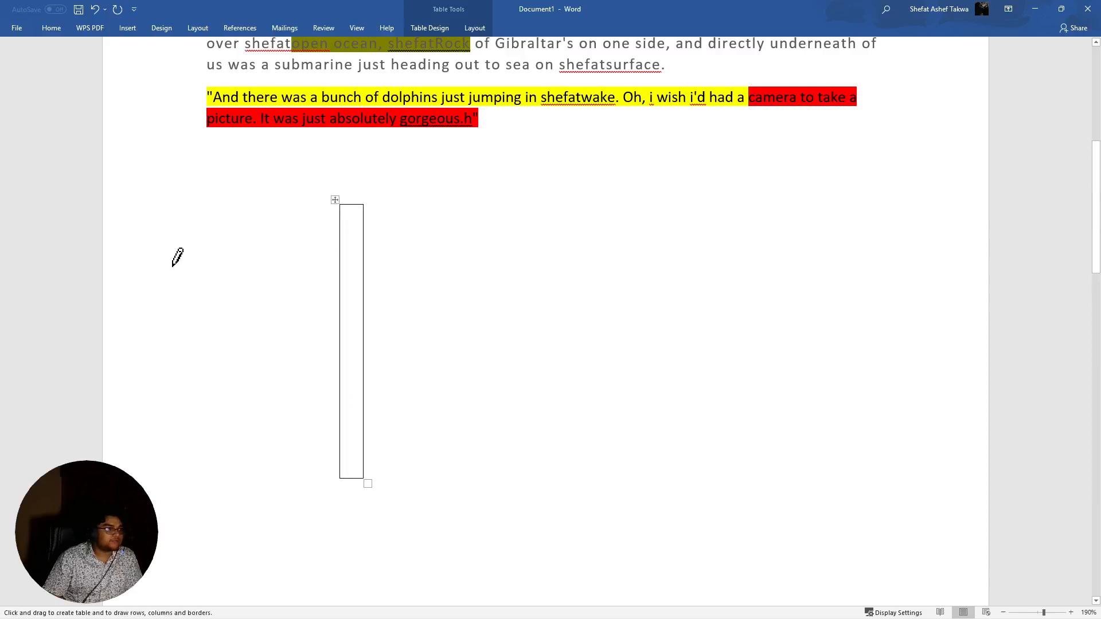
{"action": "key", "text": "Escape"}
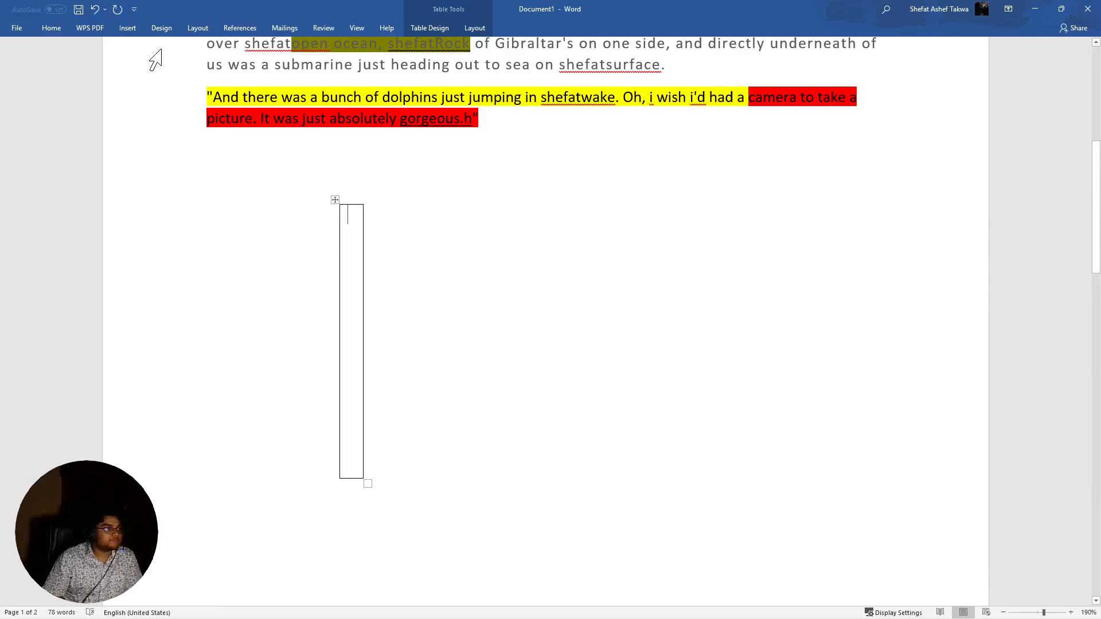
{"action": "left_click", "coordinate": [95, 9]}
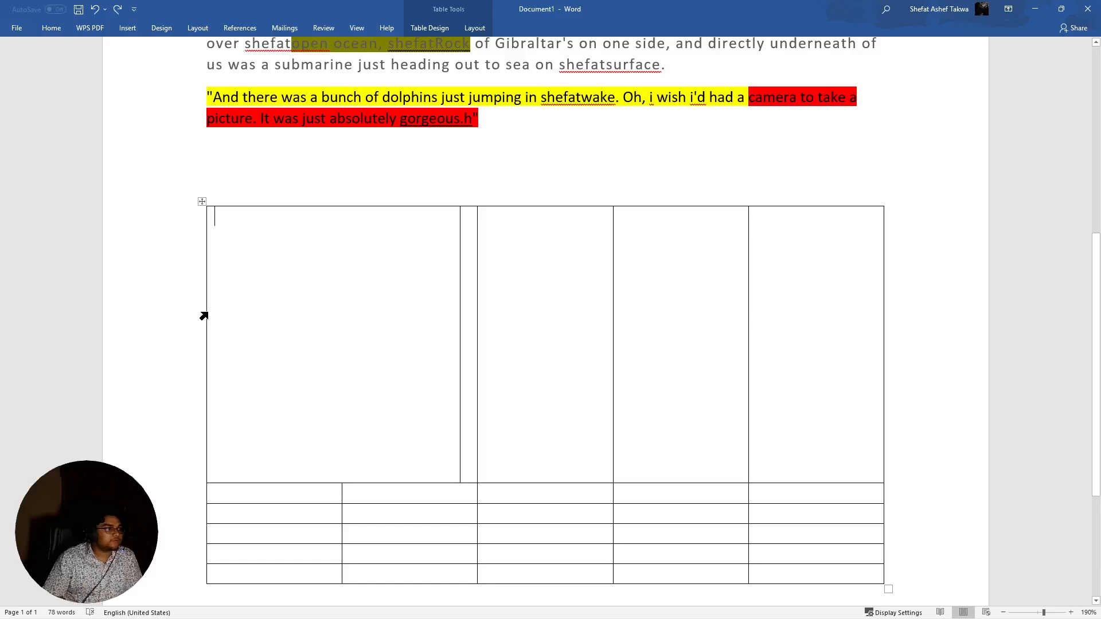
With Draw Table, pencil one vertical and two horizontal lines inside the tall first cell
{"action": "left_click", "coordinate": [125, 27]}
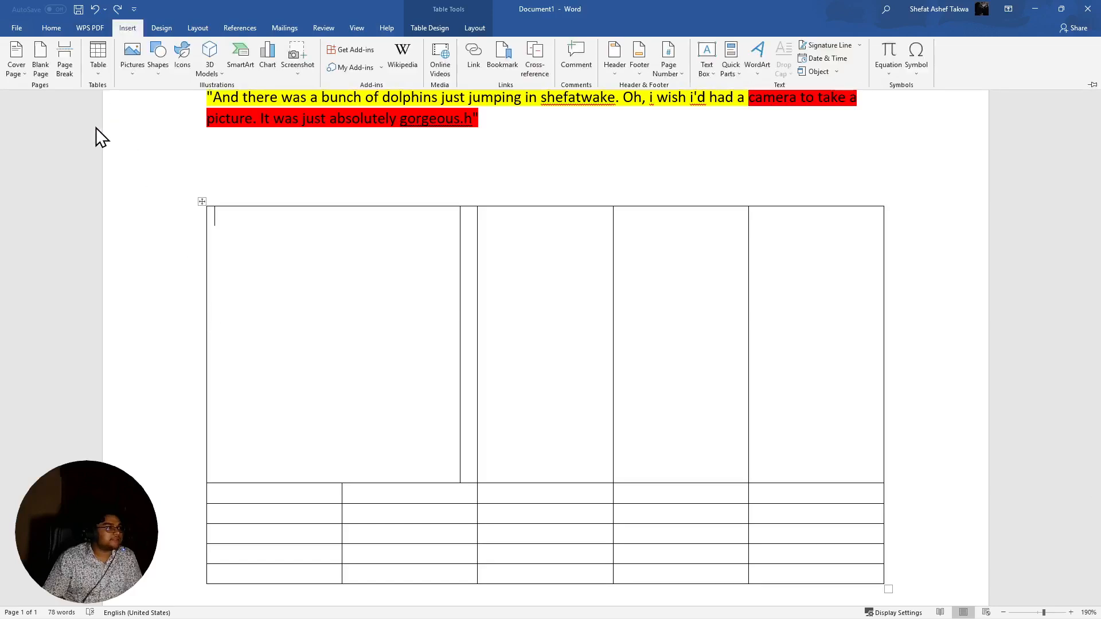
{"action": "left_click", "coordinate": [97, 74]}
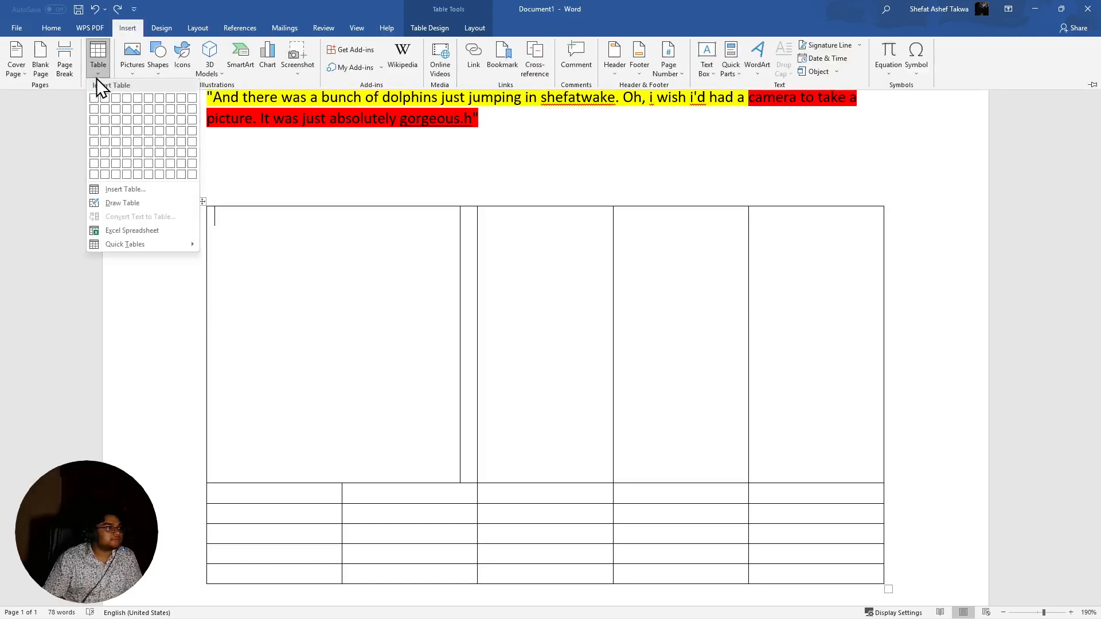
{"action": "left_click", "coordinate": [134, 208]}
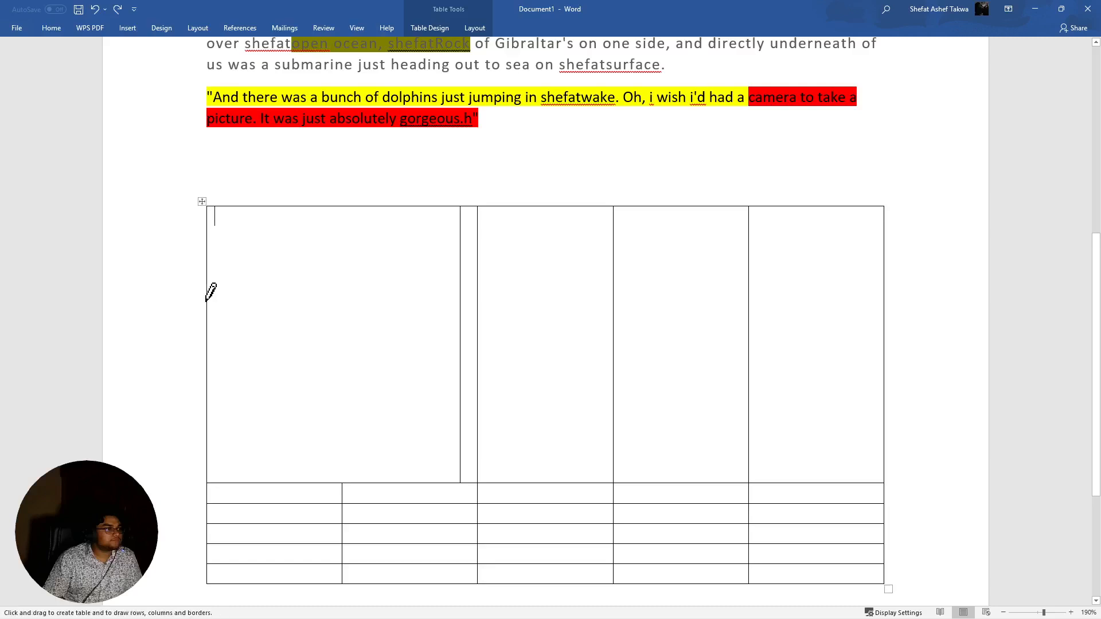
{"action": "left_click_drag", "start_coordinate": [206, 301], "coordinate": [441, 304]}
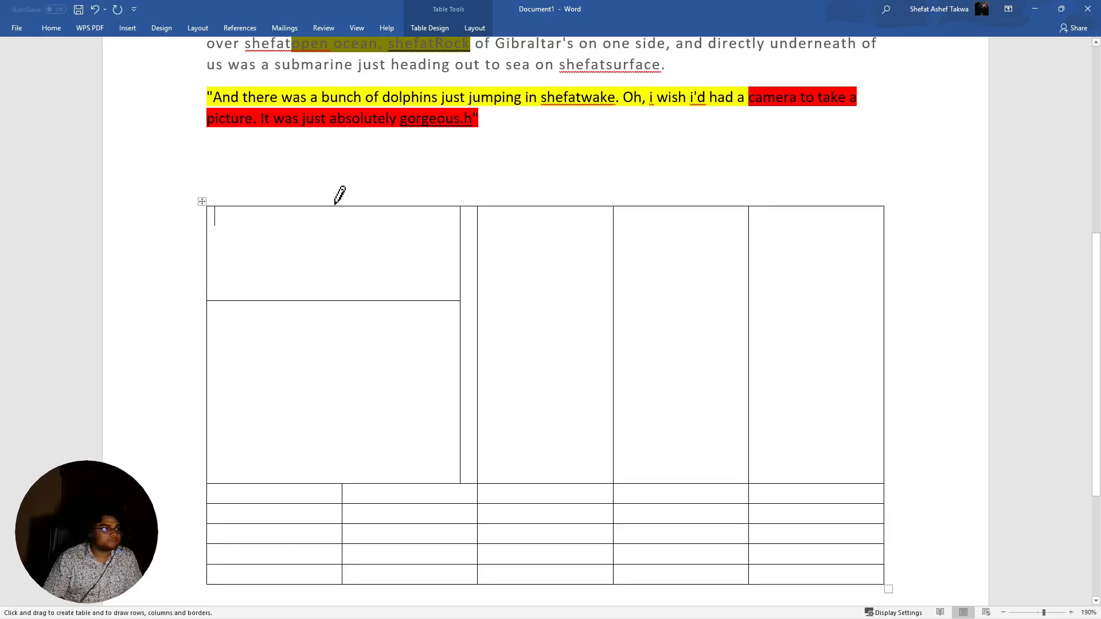
{"action": "left_click_drag", "start_coordinate": [335, 207], "coordinate": [343, 412]}
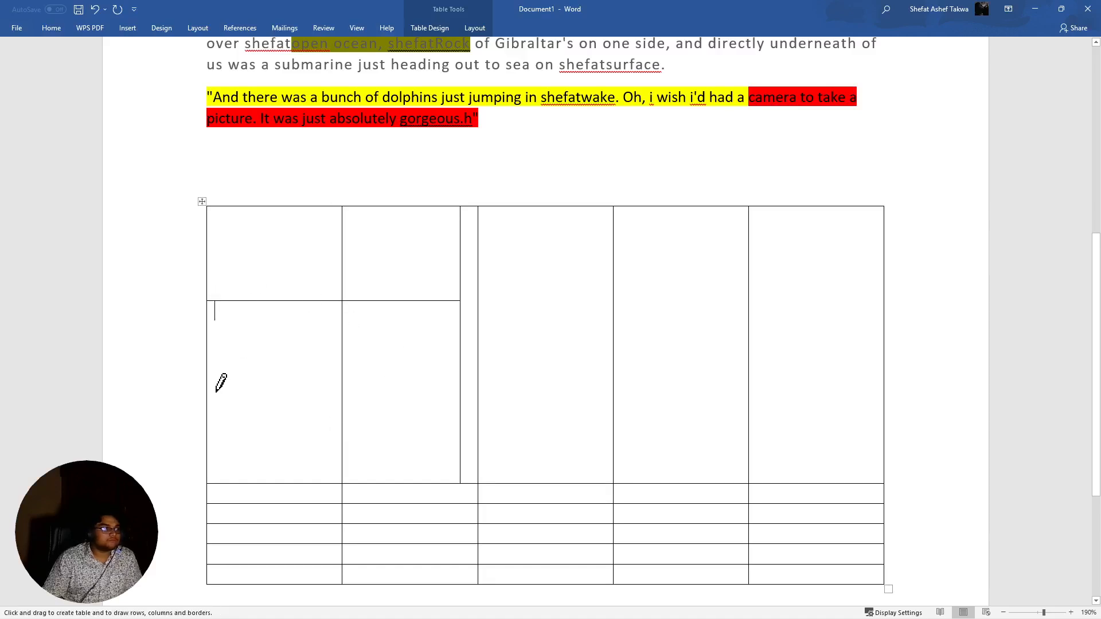
{"action": "left_click_drag", "start_coordinate": [209, 398], "coordinate": [458, 398]}
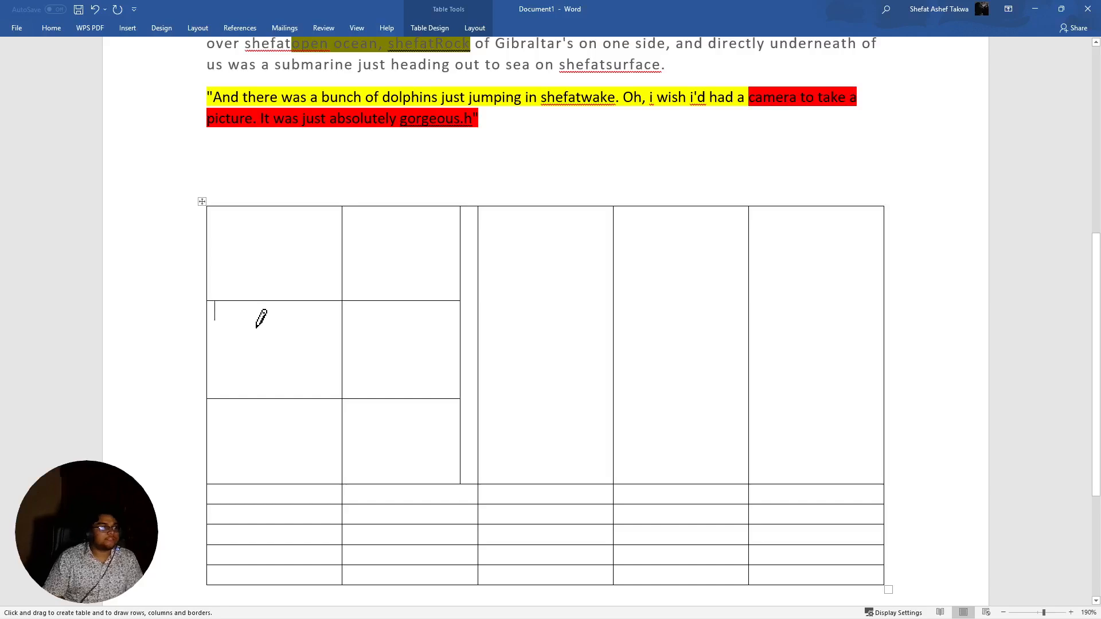
{"action": "left_click", "coordinate": [130, 29]}
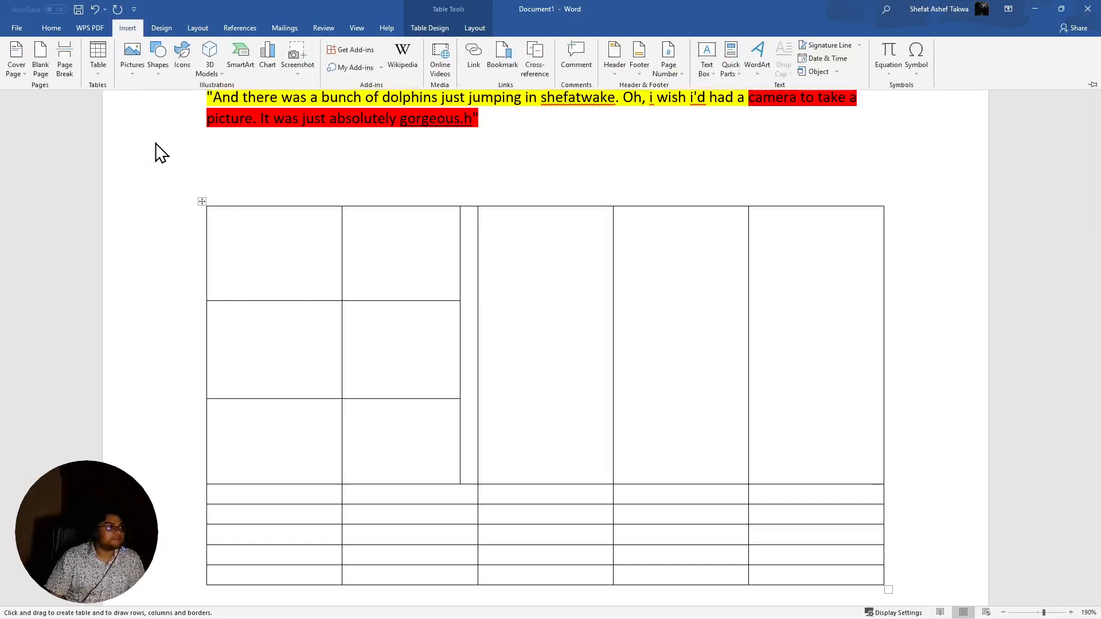
{"action": "left_click", "coordinate": [228, 276]}
Type 'rtyethg', 'sdfgdfg' and a row of d's into the new top-left cells
{"action": "key", "text": "Escape"}
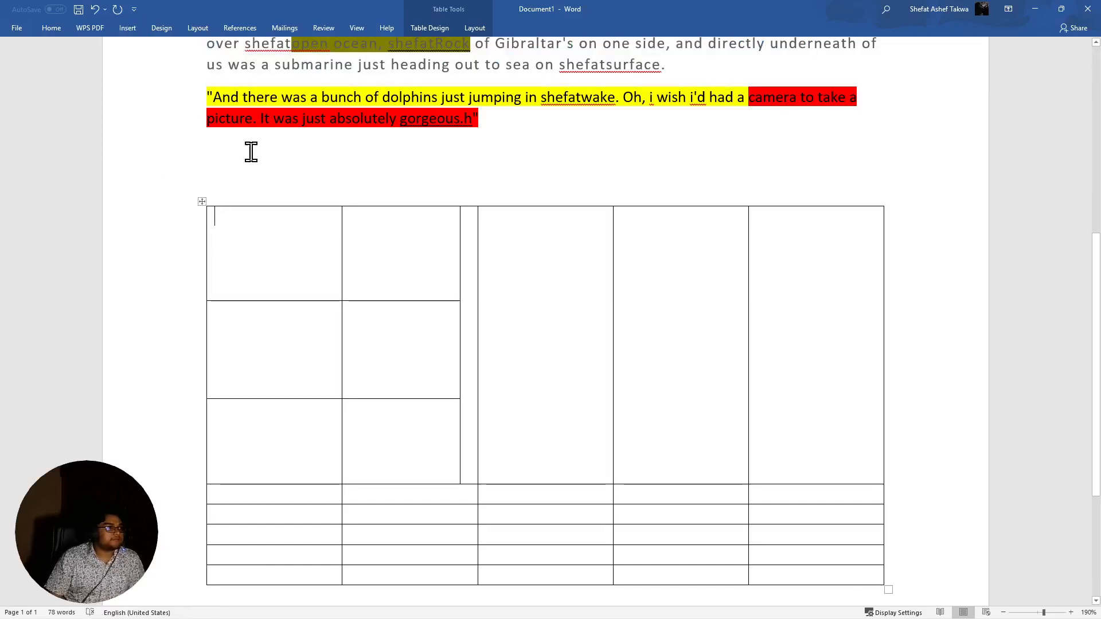
{"action": "left_click", "coordinate": [314, 140]}
{"action": "left_click", "coordinate": [273, 256]}
{"action": "type", "text": "rtyethg"}
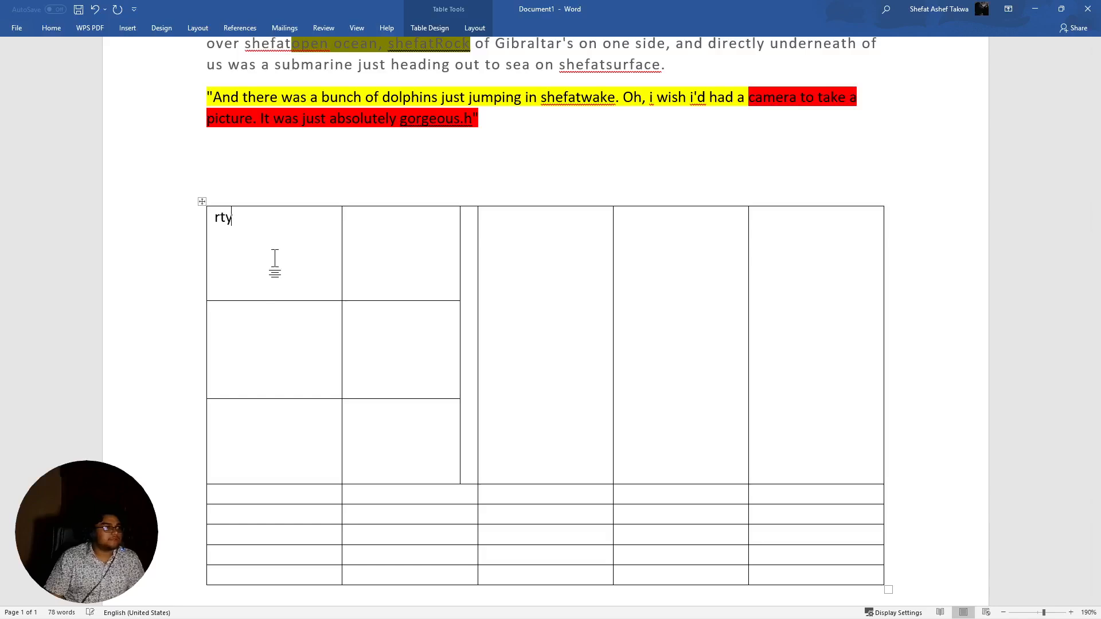
{"action": "left_click", "coordinate": [242, 367]}
{"action": "type", "text": "sdfgdfg"}
{"action": "left_click", "coordinate": [381, 225]}
{"action": "type", "text": "d"}
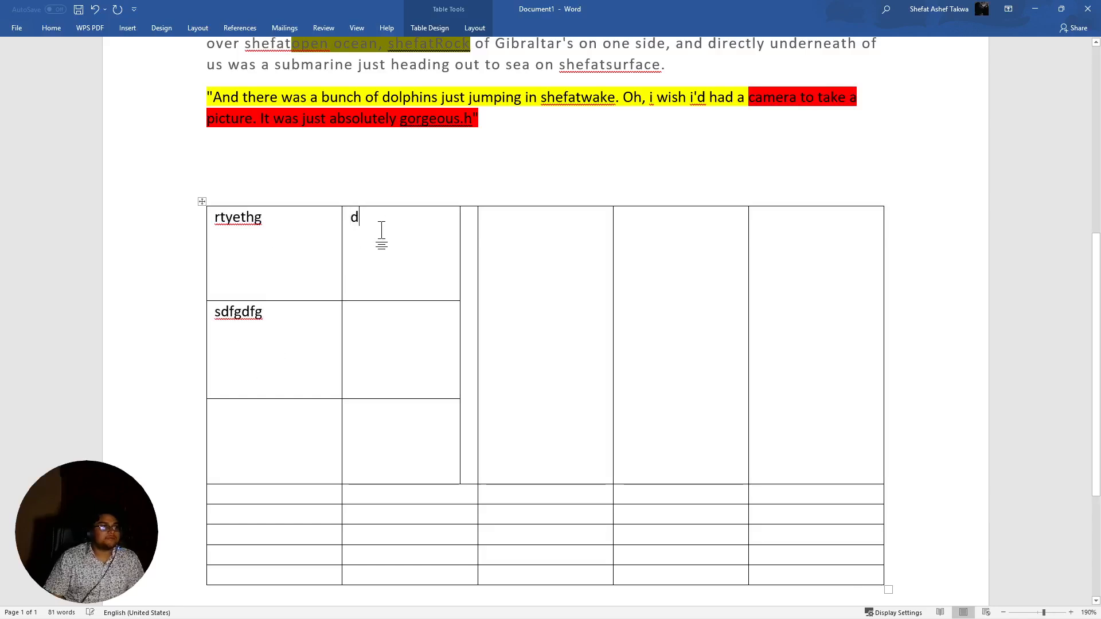
{"action": "type", "text": "ddddddddddddddddddddddddddd"}
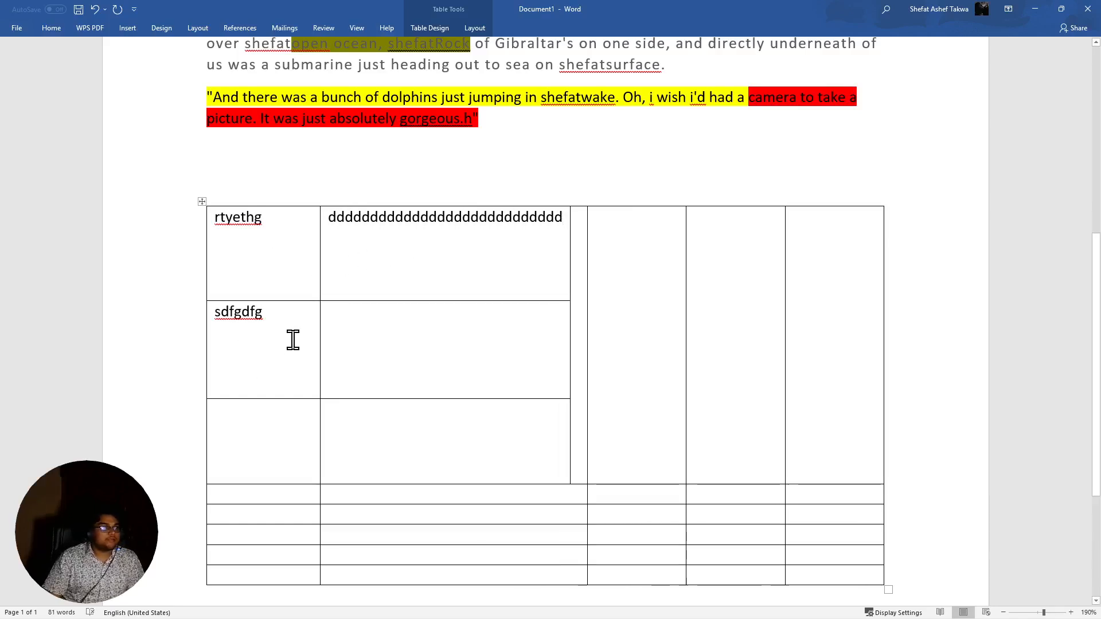
Fill the middle-left cell with three lines ending 'dfgdfg', 'wertfsdfgdfg\' and 'erhggree'
{"action": "left_click", "coordinate": [290, 339]}
{"action": "type", "text": "ddddddddddddddddddddddddddddddddddddddddddddddd"}
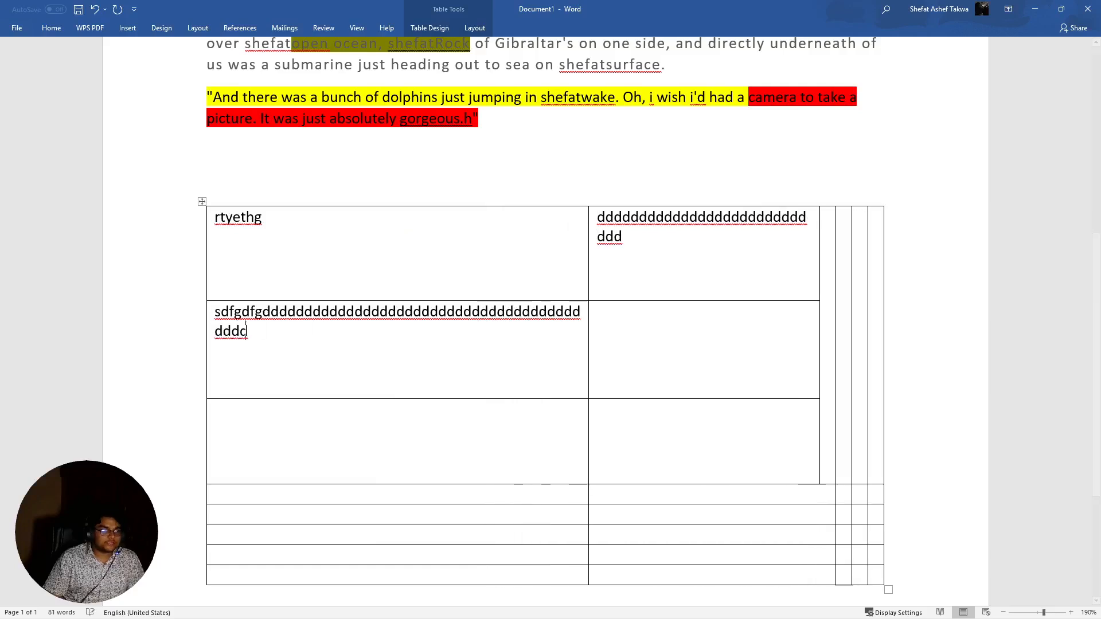
{"action": "key", "text": "BackSpace"}
{"action": "key", "text": "BackSpace"}
{"action": "key", "text": "BackSpace"}
{"action": "key", "text": "BackSpace"}
{"action": "key", "text": "BackSpace"}
{"action": "key", "text": "BackSpace"}
{"action": "key", "text": "BackSpace"}
{"action": "key", "text": "BackSpace"}
{"action": "key", "text": "BackSpace"}
{"action": "key", "text": "BackSpace"}
{"action": "key", "text": "BackSpace"}
{"action": "key", "text": "BackSpace"}
{"action": "key", "text": "BackSpace"}
{"action": "key", "text": "BackSpace"}
{"action": "key", "text": "BackSpace"}
{"action": "key", "text": "BackSpace"}
{"action": "key", "text": "BackSpace"}
{"action": "key", "text": "BackSpace"}
{"action": "key", "text": "BackSpace"}
{"action": "key", "text": "BackSpace"}
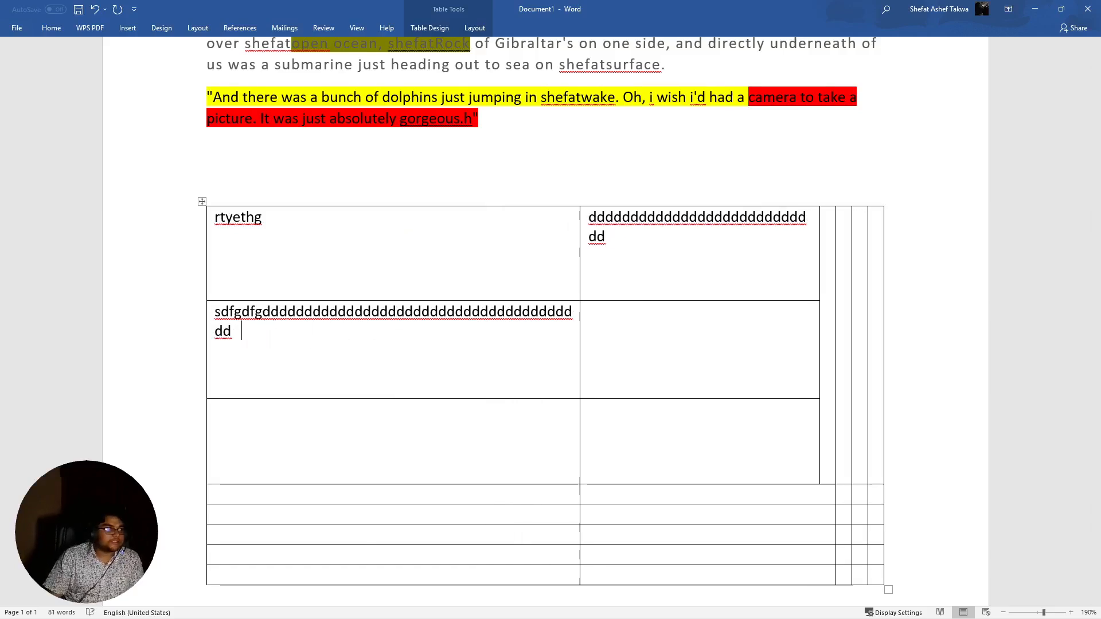
{"action": "key", "text": "BackSpace"}
{"action": "key", "text": "BackSpace"}
{"action": "key", "text": "BackSpace"}
{"action": "key", "text": "BackSpace"}
{"action": "key", "text": "BackSpace"}
{"action": "key", "text": "BackSpace"}
{"action": "key", "text": "BackSpace"}
{"action": "key", "text": "BackSpace"}
{"action": "key", "text": "BackSpace"}
{"action": "key", "text": "BackSpace"}
{"action": "key", "text": "BackSpace"}
{"action": "key", "text": "BackSpace"}
{"action": "key", "text": "BackSpace"}
{"action": "key", "text": "BackSpace"}
{"action": "key", "text": "BackSpace"}
{"action": "key", "text": "BackSpace"}
{"action": "key", "text": "BackSpace"}
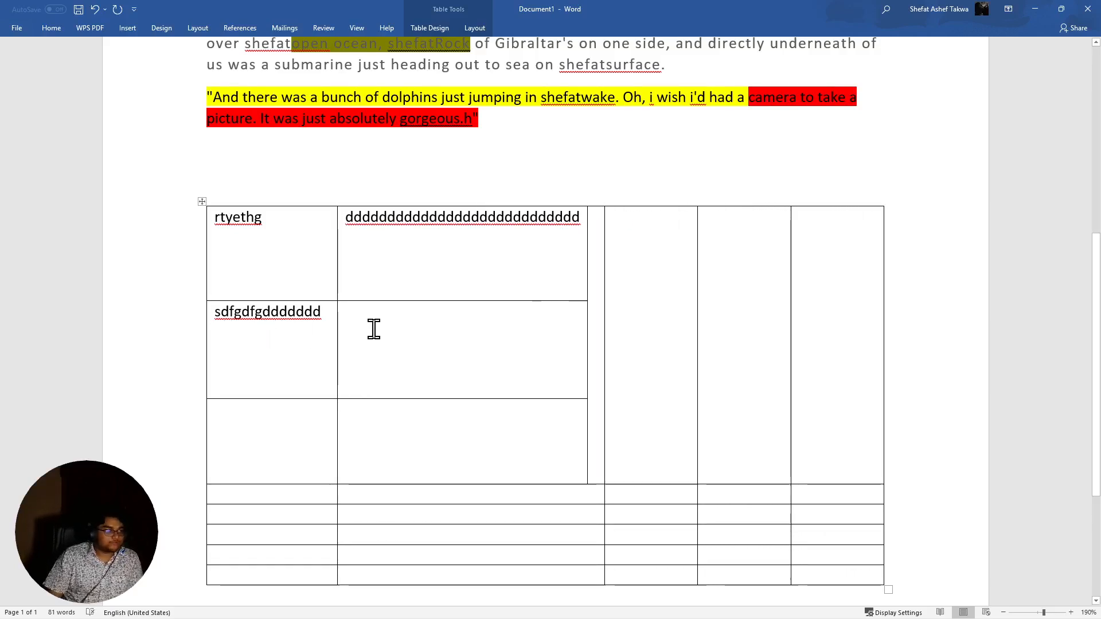
{"action": "type", "text": "dfgdfg"}
{"action": "key", "text": "Return"}
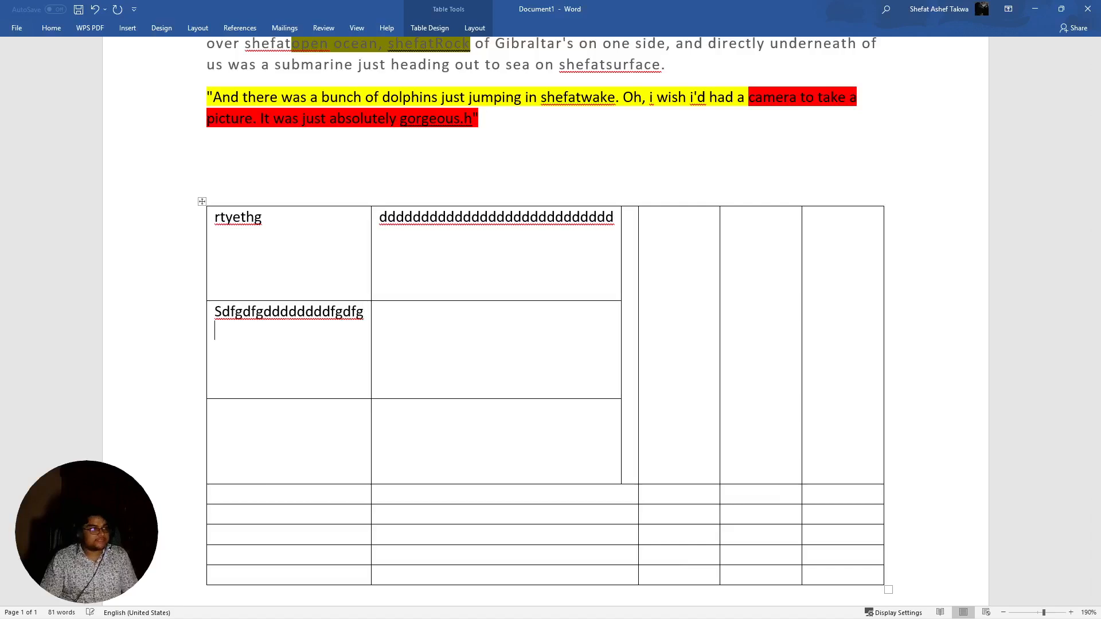
{"action": "type", "text": "wertfsdfgdfg\\"}
{"action": "key", "text": "Return"}
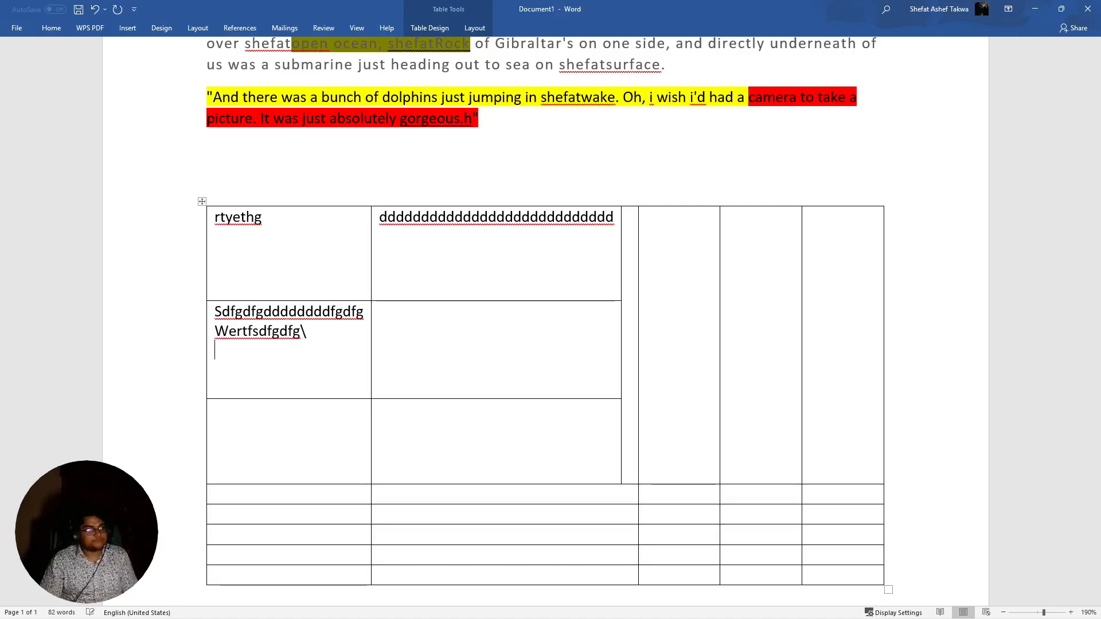
{"action": "type", "text": "erhggree"}
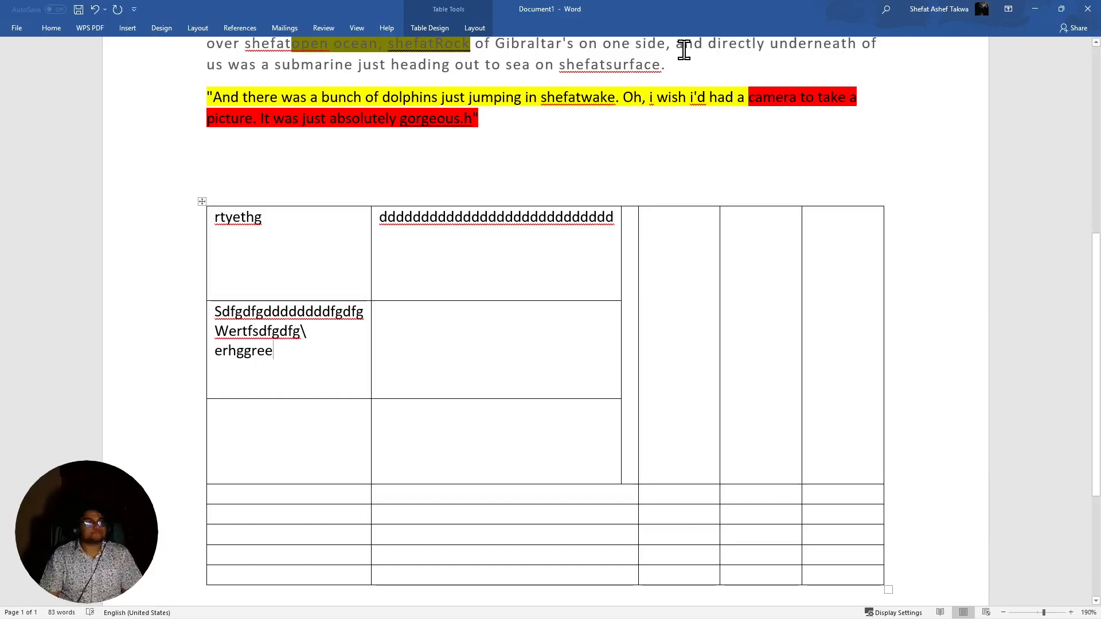
Delete the three lines of text in the middle-left cell
{"action": "scroll", "coordinate": [439, 266], "scroll_direction": "up", "scroll_amount": 3}
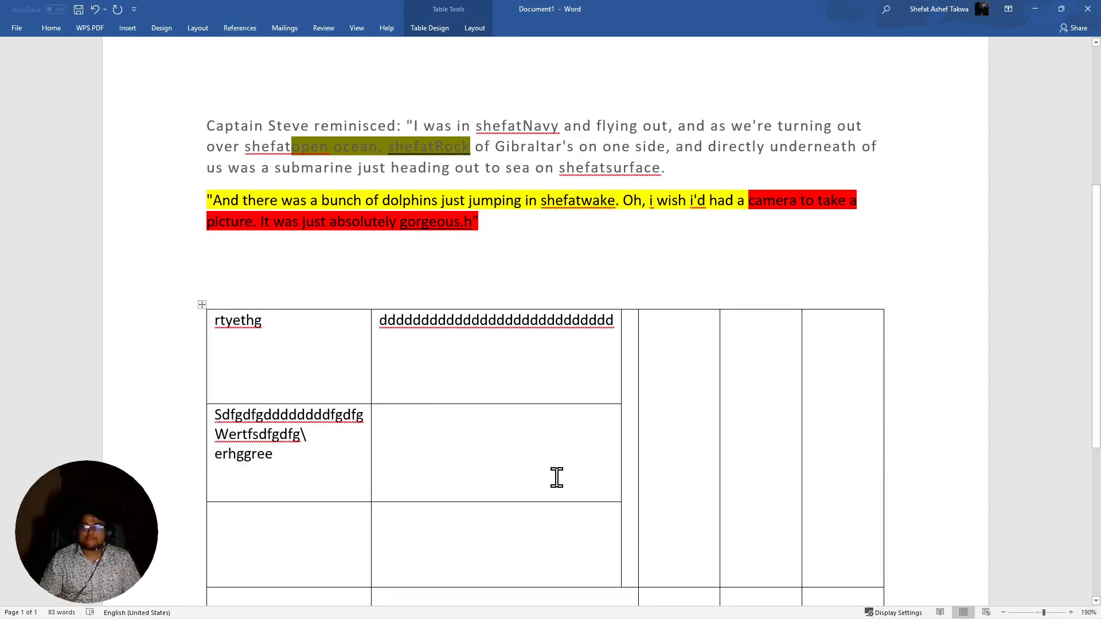
{"action": "scroll", "coordinate": [626, 325], "scroll_direction": "up", "scroll_amount": 4}
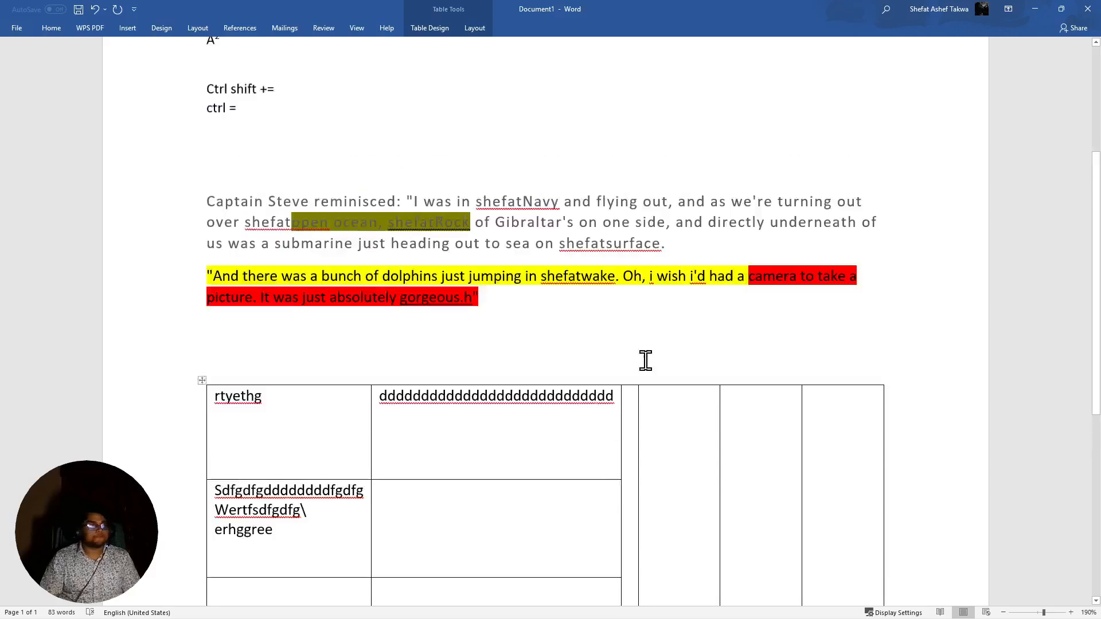
{"action": "scroll", "coordinate": [518, 339], "scroll_direction": "down", "scroll_amount": 3}
{"action": "scroll", "coordinate": [392, 429], "scroll_direction": "down", "scroll_amount": 1}
{"action": "left_click_drag", "start_coordinate": [307, 462], "coordinate": [191, 423]}
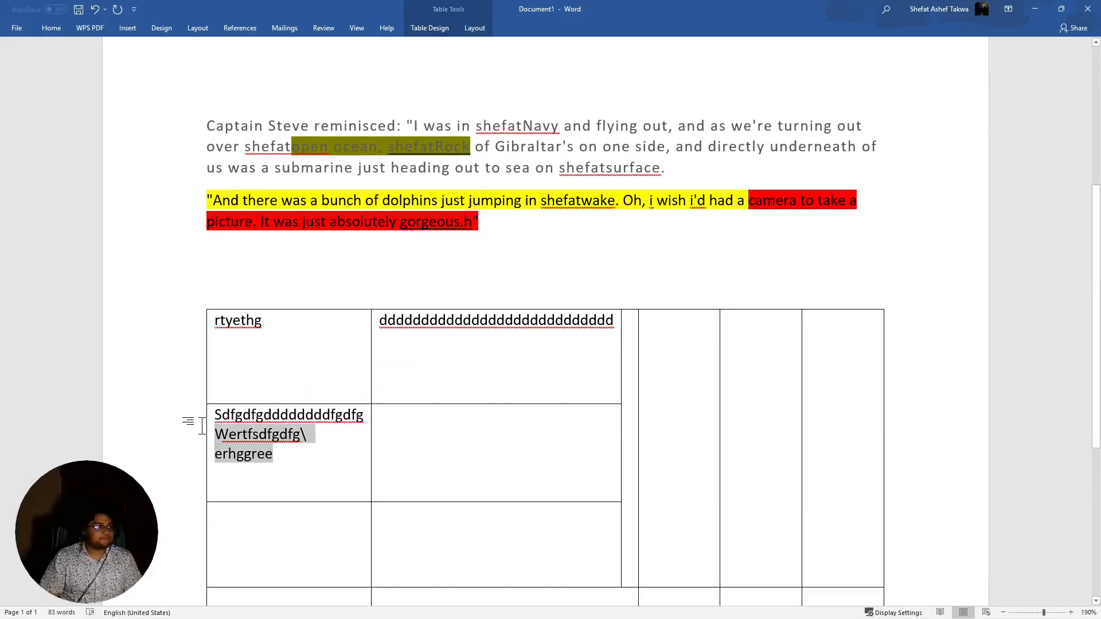
{"action": "key", "text": "BackSpace"}
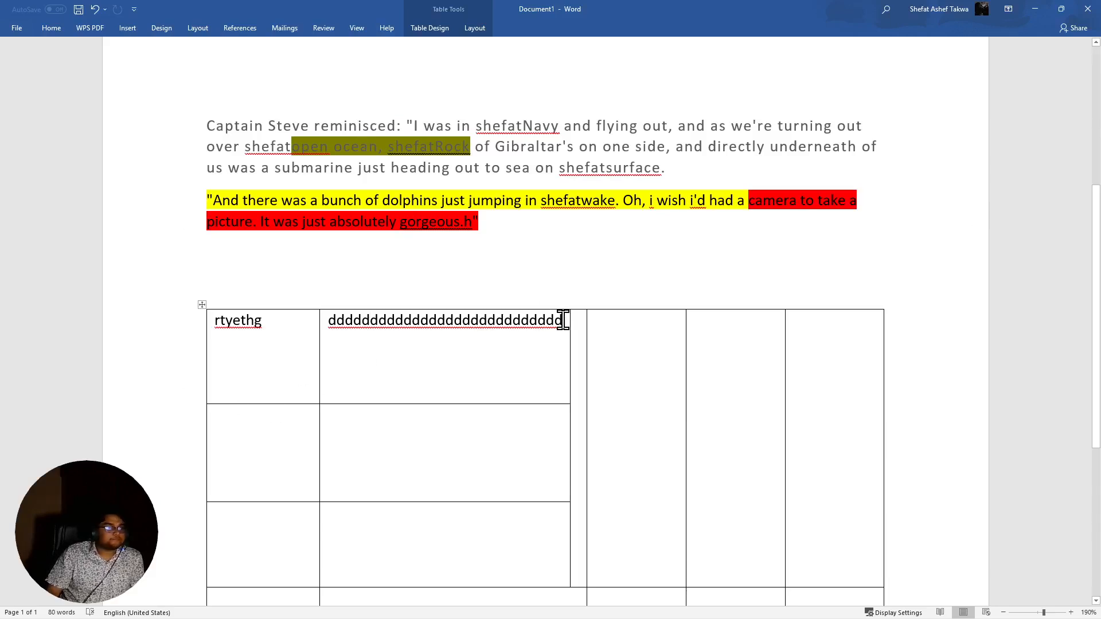
Try deleting the d's cell with Shift Cells Left, then undo it
{"action": "left_click_drag", "start_coordinate": [562, 319], "coordinate": [331, 345]}
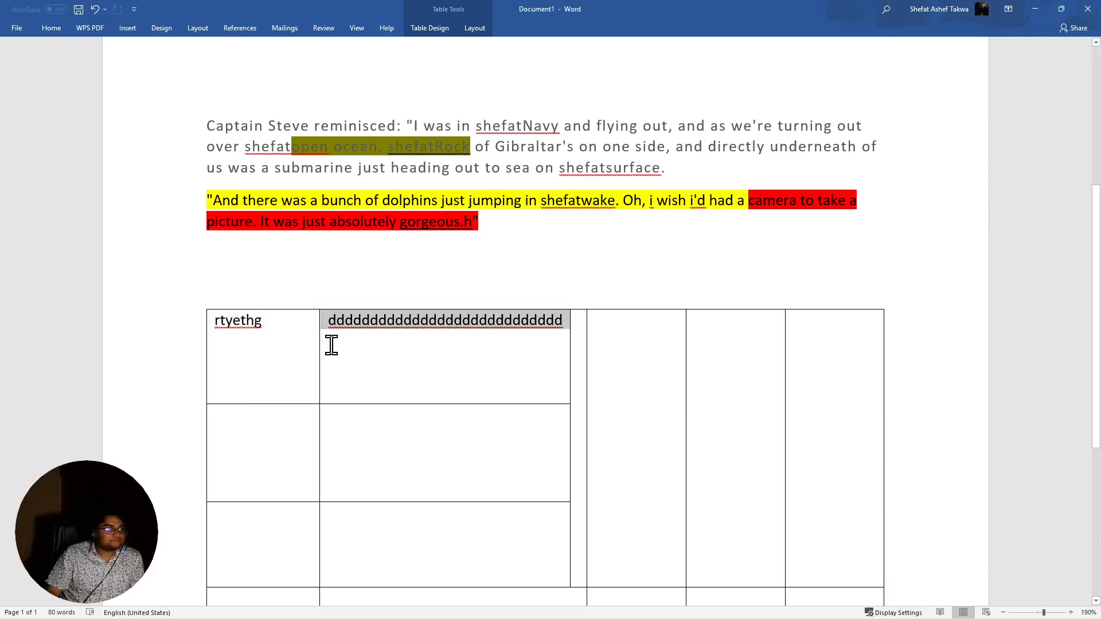
{"action": "key", "text": "BackSpace"}
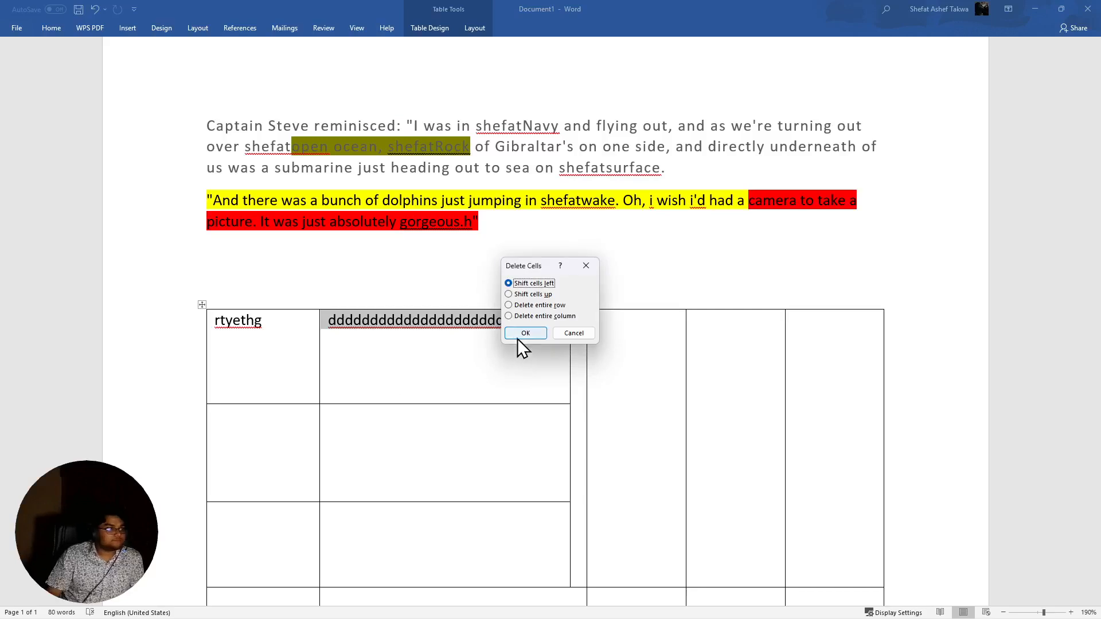
{"action": "left_click", "coordinate": [529, 333]}
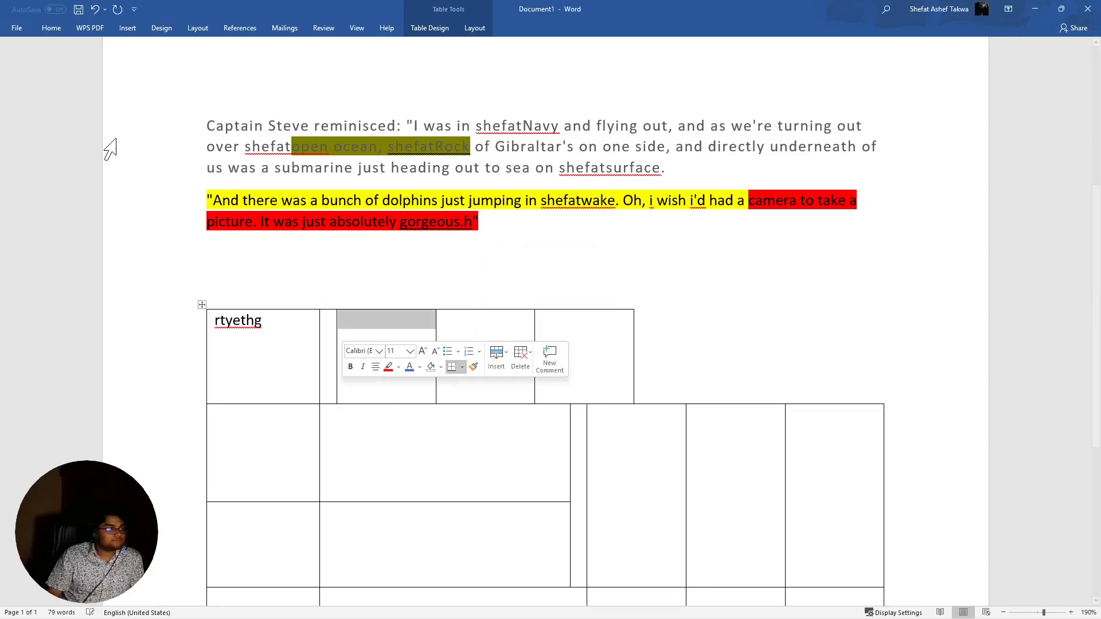
{"action": "left_click", "coordinate": [95, 10]}
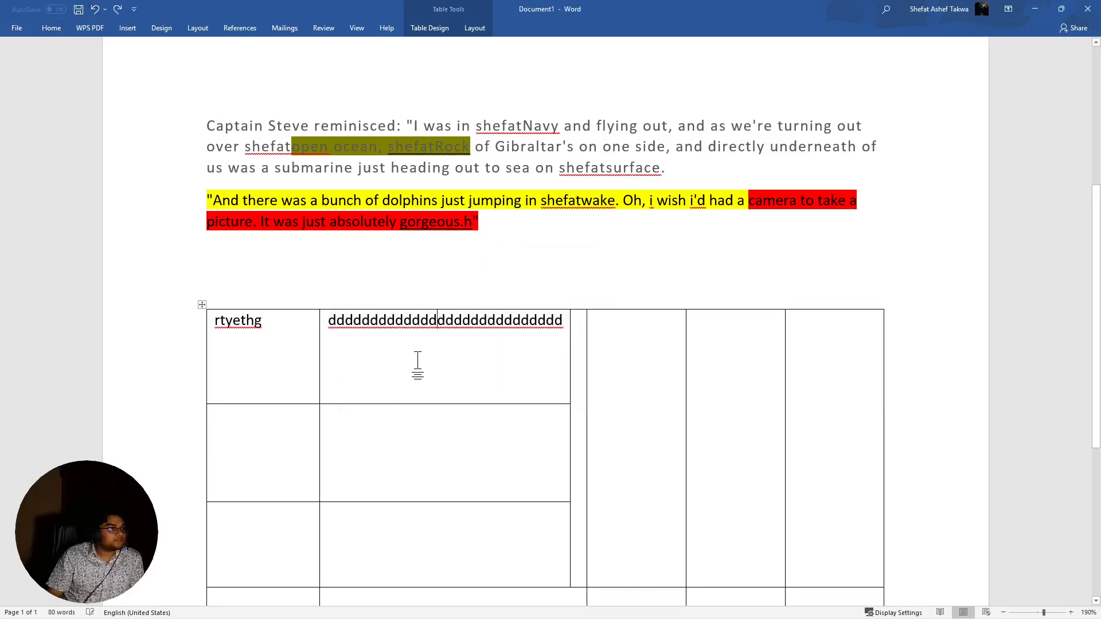
Erase the remaining d's and the 'rtyethg' text from the two top cells
{"action": "key", "text": "BackSpace"}
{"action": "key", "text": "BackSpace"}
{"action": "key", "text": "BackSpace"}
{"action": "key", "text": "BackSpace"}
{"action": "key", "text": "BackSpace"}
{"action": "key", "text": "BackSpace"}
{"action": "key", "text": "BackSpace"}
{"action": "key", "text": "BackSpace"}
{"action": "key", "text": "BackSpace"}
{"action": "key", "text": "BackSpace"}
{"action": "key", "text": "BackSpace"}
{"action": "key", "text": "BackSpace"}
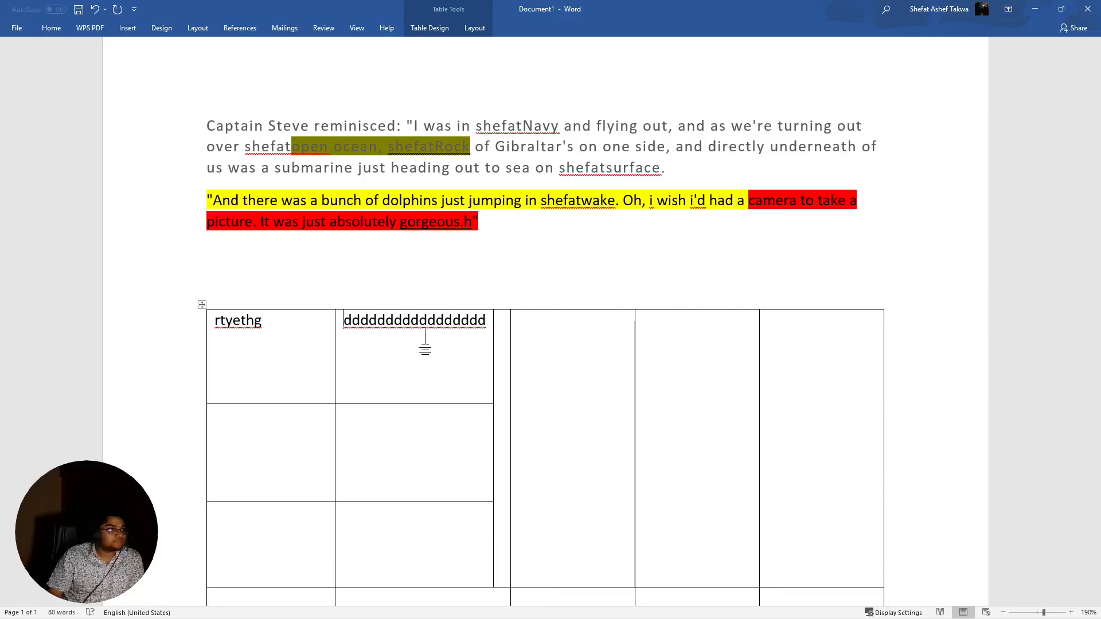
{"action": "left_click", "coordinate": [485, 318]}
{"action": "key", "text": "BackSpace"}
{"action": "key", "text": "BackSpace"}
{"action": "key", "text": "BackSpace"}
{"action": "key", "text": "BackSpace"}
{"action": "key", "text": "BackSpace"}
{"action": "key", "text": "BackSpace"}
{"action": "key", "text": "BackSpace"}
{"action": "key", "text": "BackSpace"}
{"action": "key", "text": "BackSpace"}
{"action": "key", "text": "BackSpace"}
{"action": "key", "text": "BackSpace"}
{"action": "key", "text": "BackSpace"}
{"action": "key", "text": "BackSpace"}
{"action": "key", "text": "BackSpace"}
{"action": "key", "text": "BackSpace"}
{"action": "key", "text": "BackSpace"}
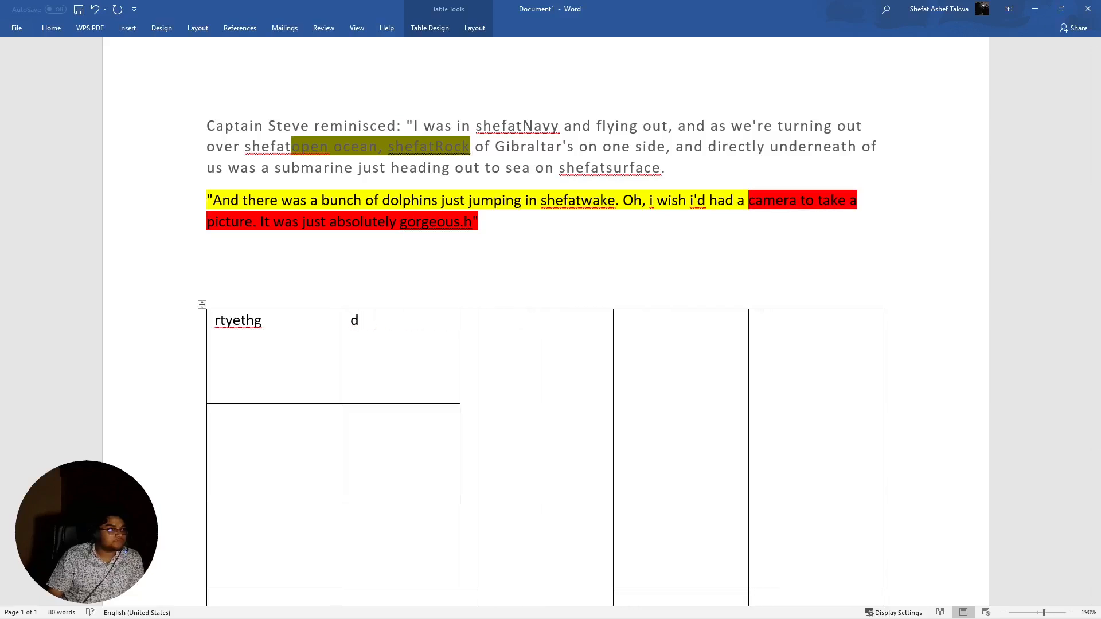
{"action": "key", "text": "BackSpace"}
{"action": "left_click", "coordinate": [300, 336]}
{"action": "key", "text": "BackSpace"}
{"action": "key", "text": "BackSpace"}
{"action": "key", "text": "BackSpace"}
{"action": "key", "text": "BackSpace"}
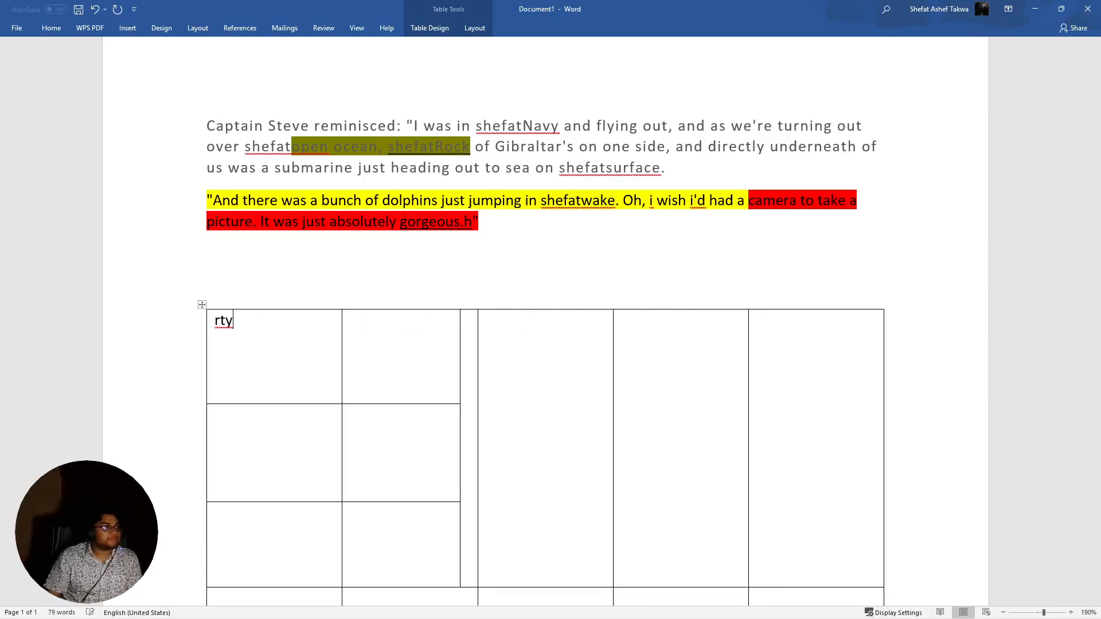
{"action": "key", "text": "BackSpace"}
{"action": "key", "text": "BackSpace"}
{"action": "key", "text": "BackSpace"}
Nest a 5-column, 2-row table inside the first cell via Insert Table
{"action": "left_click", "coordinate": [128, 27]}
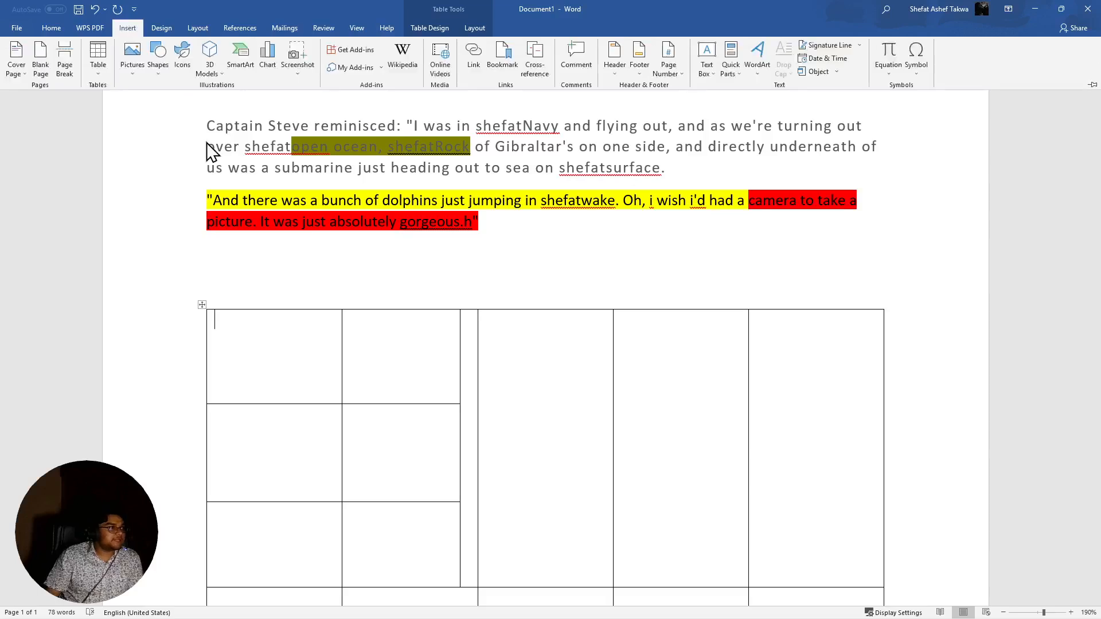
{"action": "left_click", "coordinate": [106, 65]}
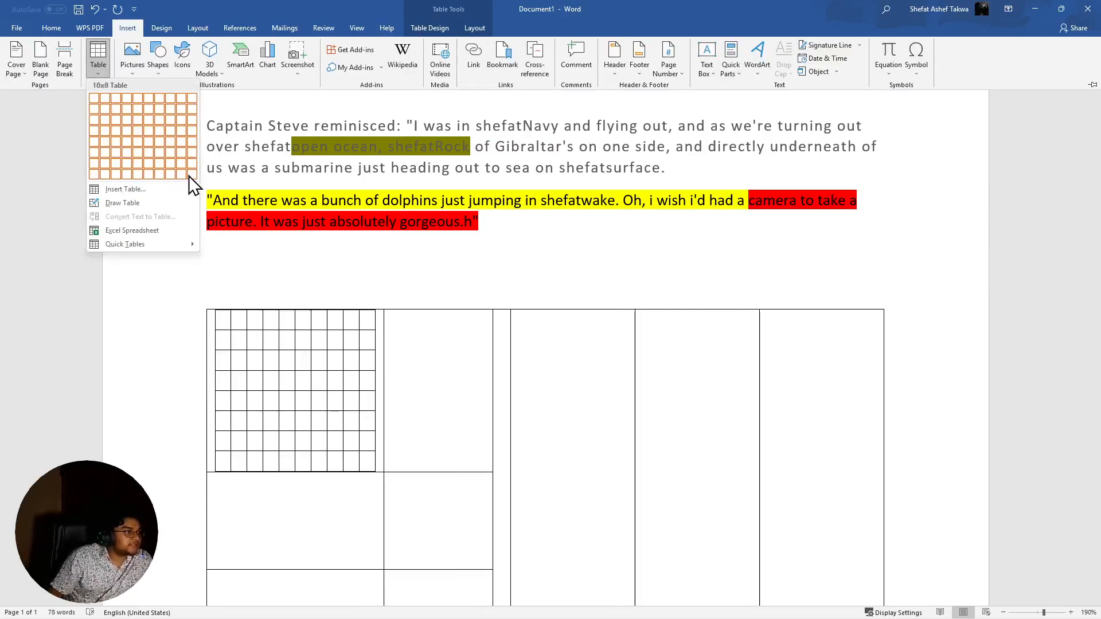
{"action": "left_click", "coordinate": [153, 187]}
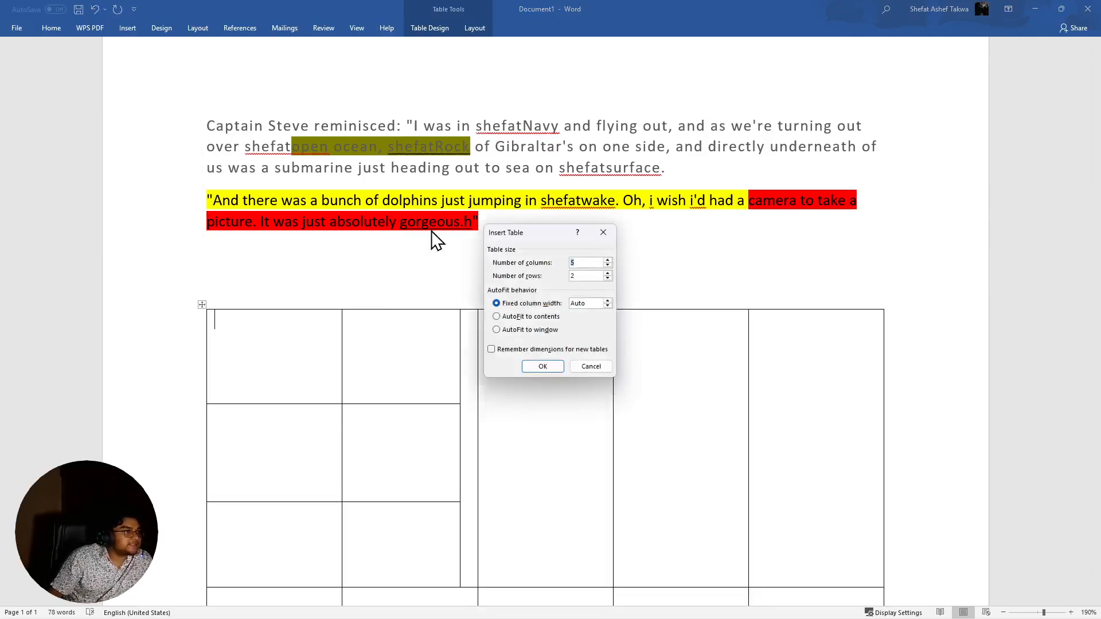
{"action": "left_click", "coordinate": [581, 276]}
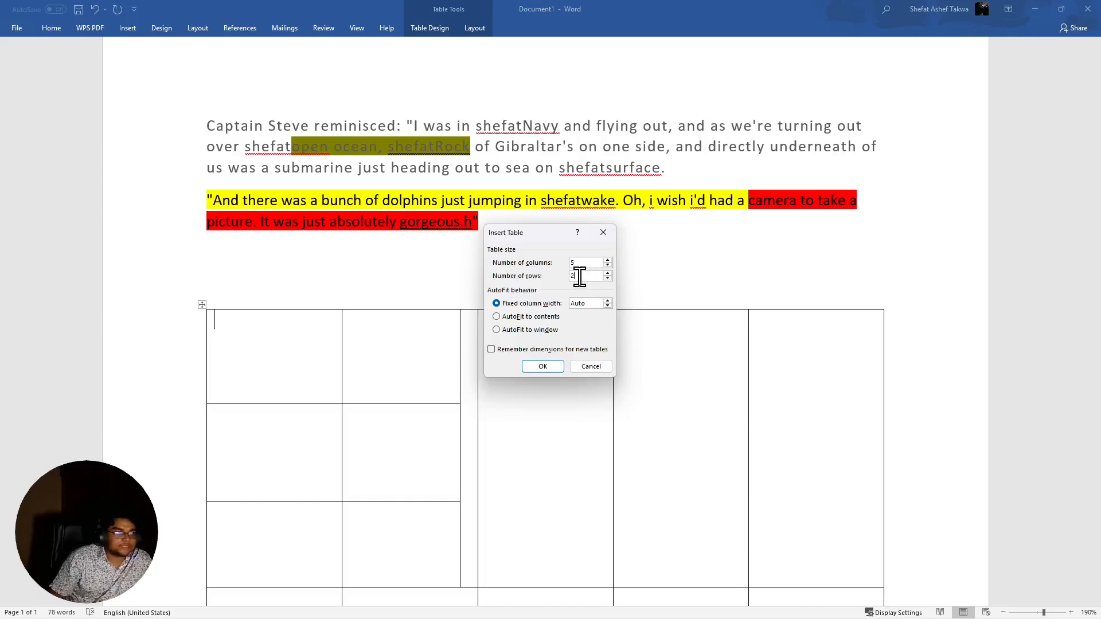
{"action": "left_click", "coordinate": [542, 367]}
{"action": "scroll", "coordinate": [511, 373], "scroll_direction": "down", "scroll_amount": 2}
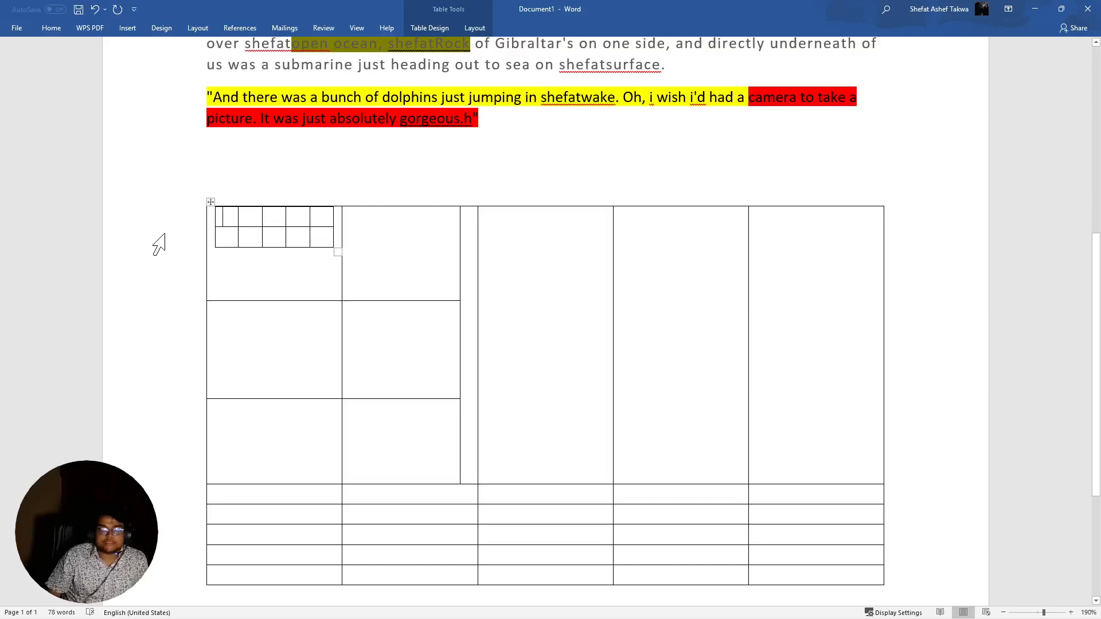
Browse the Quick Tables gallery for the Calendar 2 layout
{"action": "left_click", "coordinate": [138, 26]}
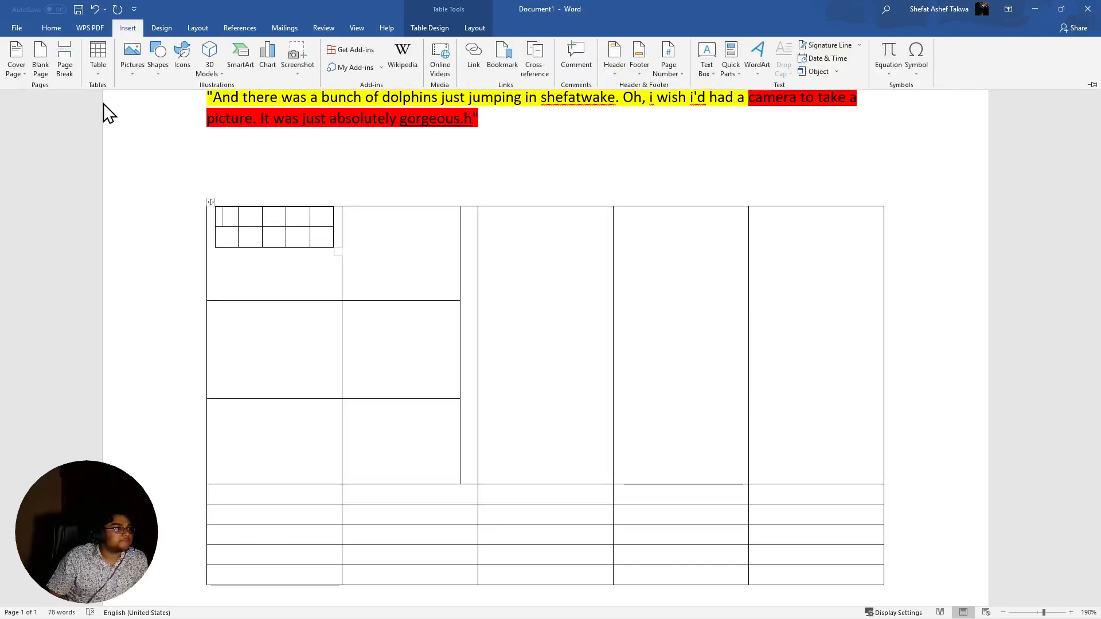
{"action": "left_click", "coordinate": [98, 77]}
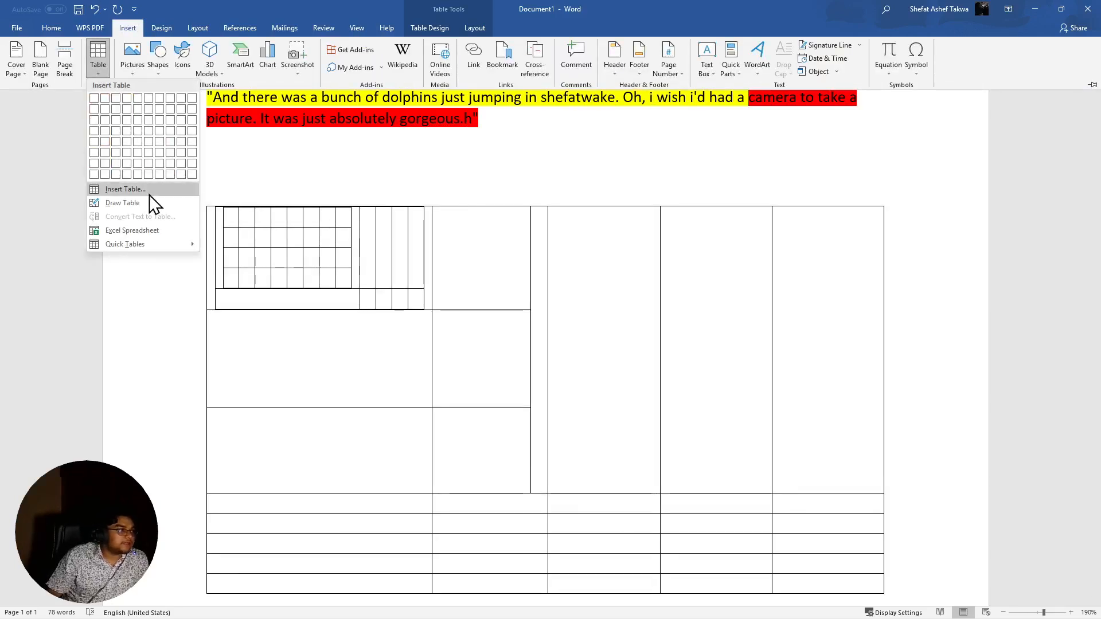
{"action": "mouse_move", "coordinate": [152, 241]}
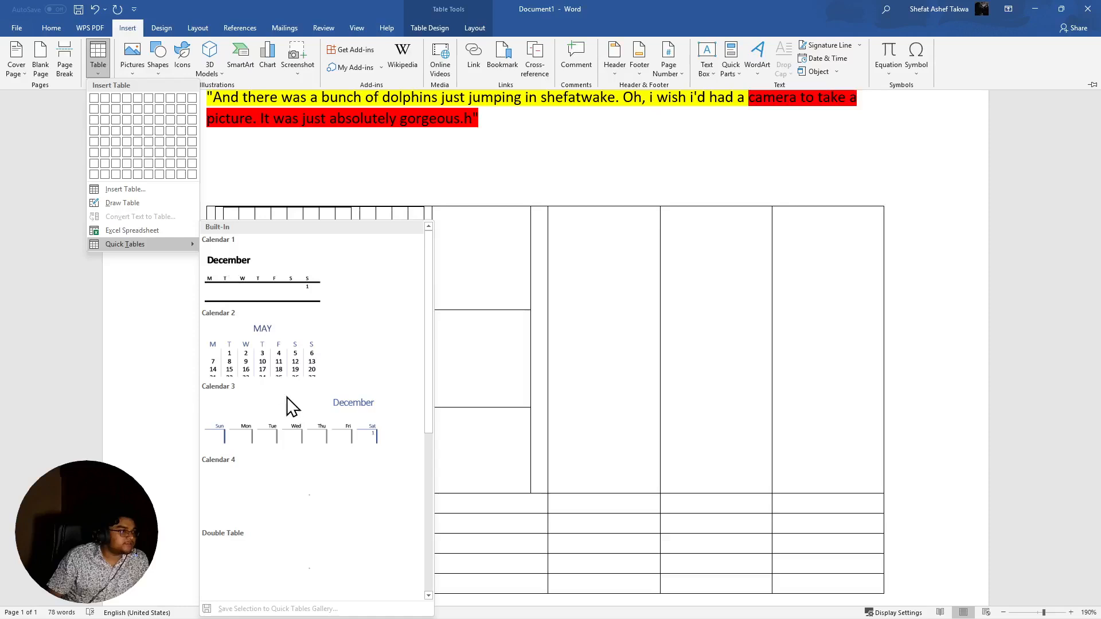
{"action": "scroll", "coordinate": [374, 404], "scroll_direction": "down", "scroll_amount": 5}
{"action": "scroll", "coordinate": [323, 382], "scroll_direction": "up", "scroll_amount": 3}
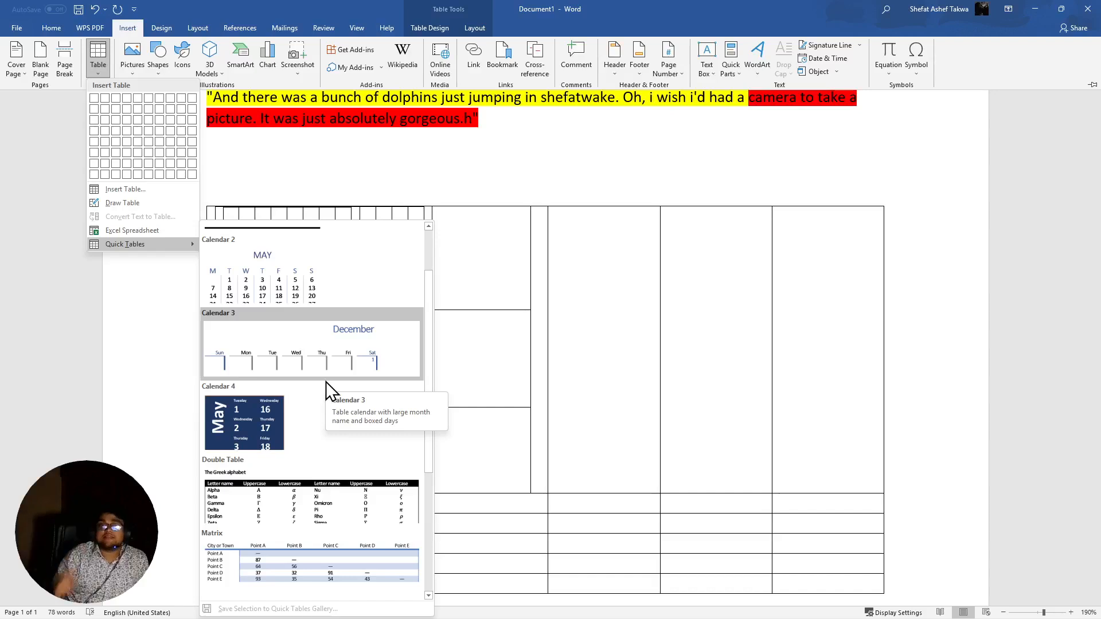
{"action": "scroll", "coordinate": [314, 516], "scroll_direction": "down", "scroll_amount": 3}
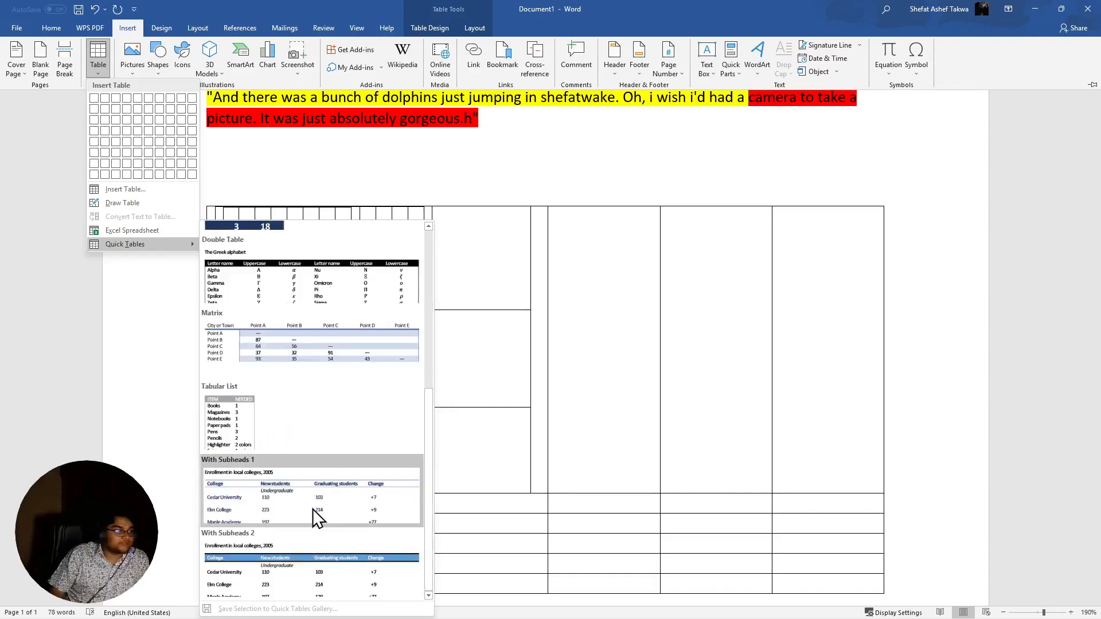
{"action": "scroll", "coordinate": [267, 493], "scroll_direction": "up", "scroll_amount": 3}
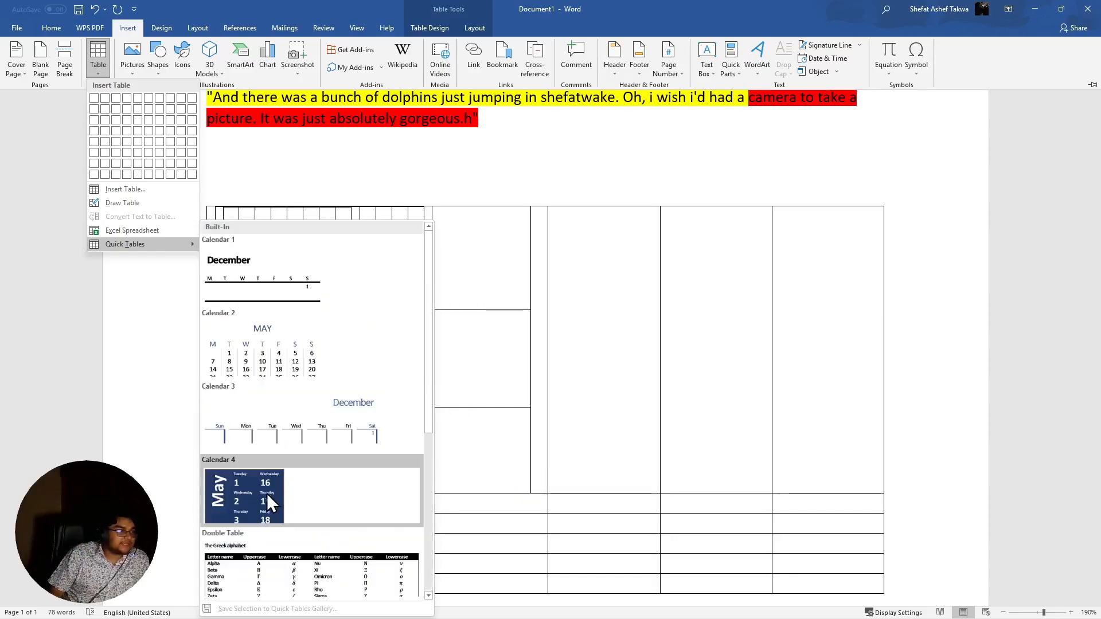
Insert the Calendar 2 quick table showing MAY and remove the table's upper part
{"action": "left_click", "coordinate": [288, 357]}
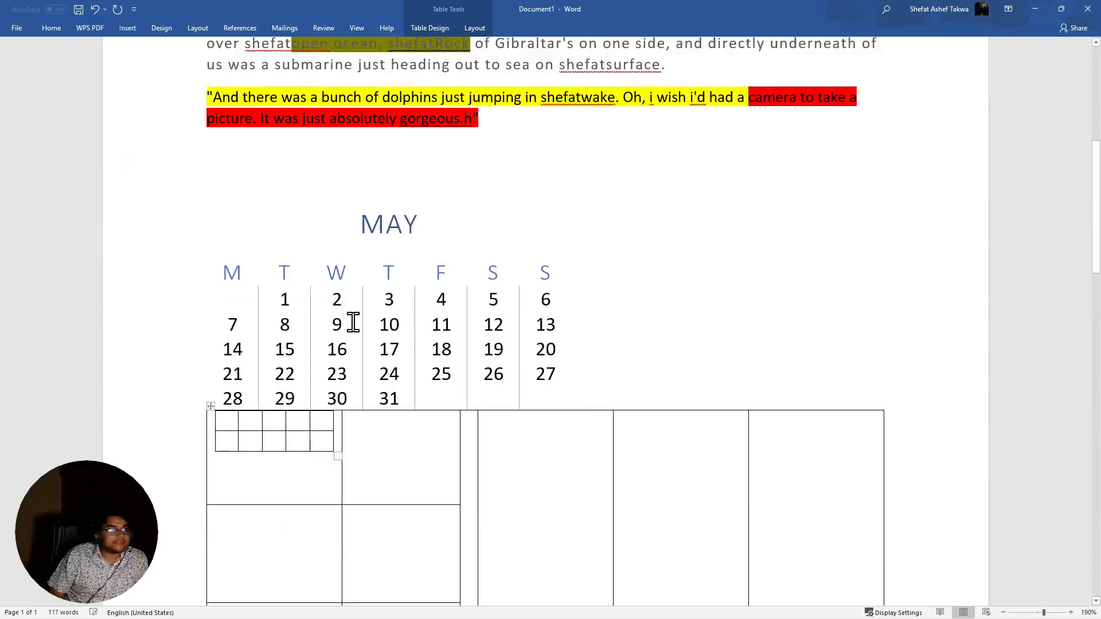
{"action": "scroll", "coordinate": [696, 484], "scroll_direction": "down", "scroll_amount": 4}
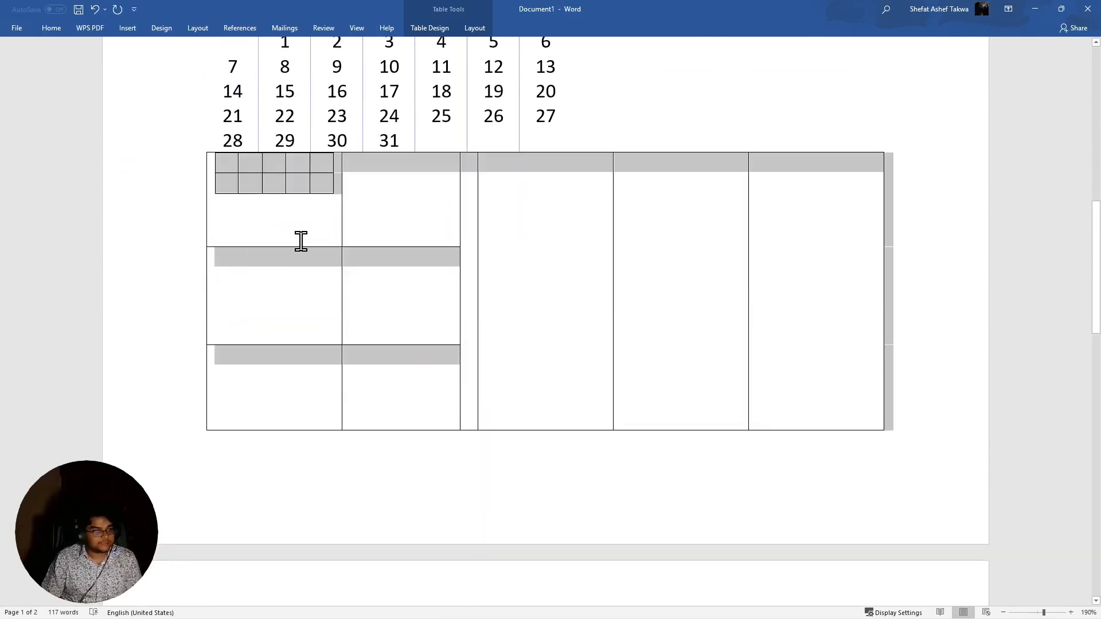
{"action": "key", "text": "ctrl+z"}
{"action": "key", "text": "ctrl+z"}
{"action": "key", "text": "ctrl+z"}
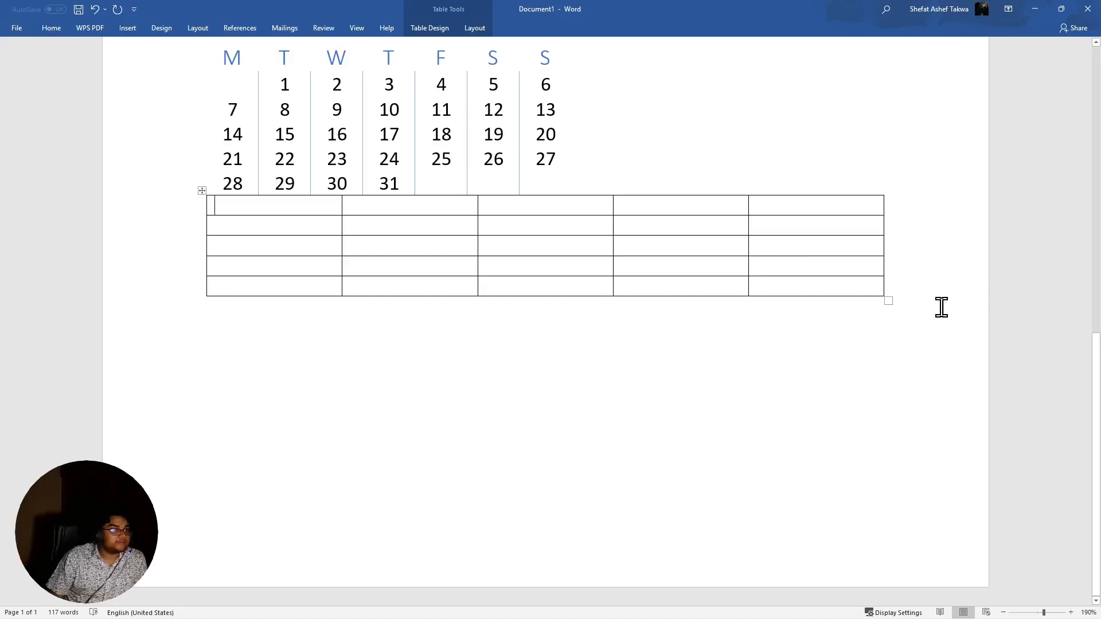
Delete the large table by removing columns 2–5, then rows 2–4
{"action": "left_click_drag", "start_coordinate": [939, 307], "coordinate": [445, 214]}
{"action": "key", "text": "BackSpace"}
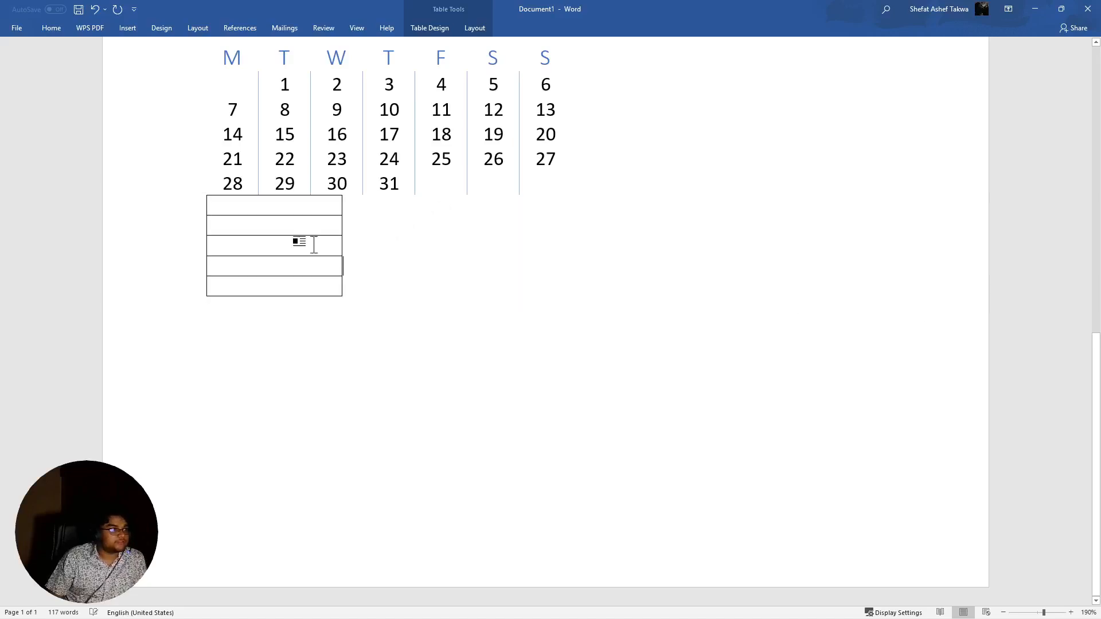
{"action": "left_click_drag", "start_coordinate": [310, 261], "coordinate": [201, 197]}
{"action": "key", "text": "BackSpace"}
{"action": "key", "text": "BackSpace"}
Replace the calendar title with AUGUST and inspect the first-week dates
{"action": "scroll", "coordinate": [626, 336], "scroll_direction": "up", "scroll_amount": 3}
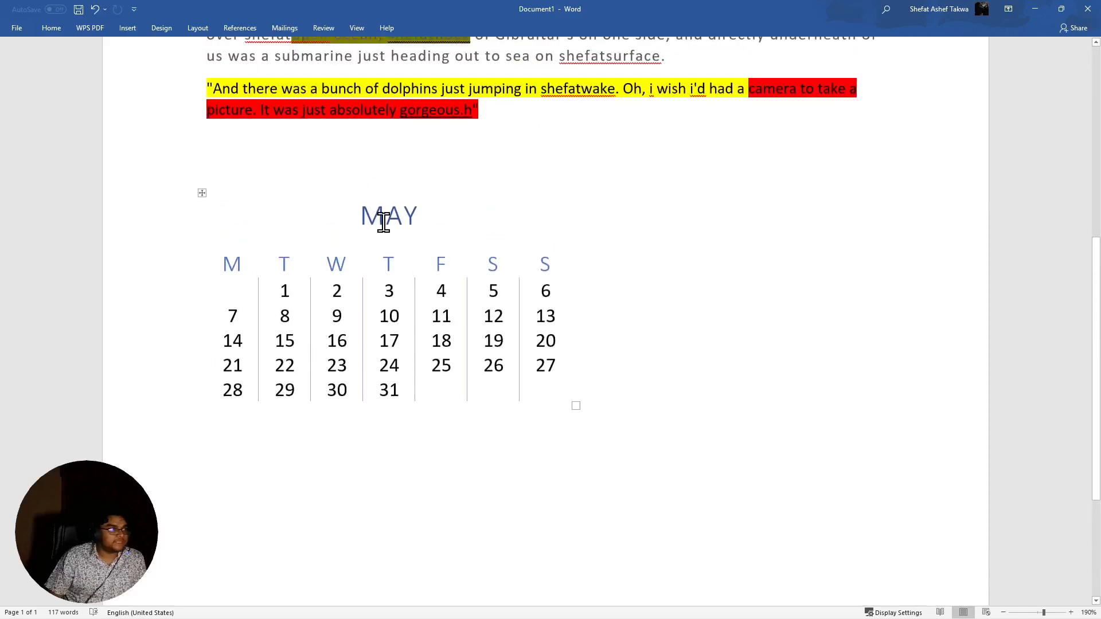
{"action": "left_click", "coordinate": [421, 216]}
{"action": "left_click_drag", "start_coordinate": [421, 216], "coordinate": [317, 213]}
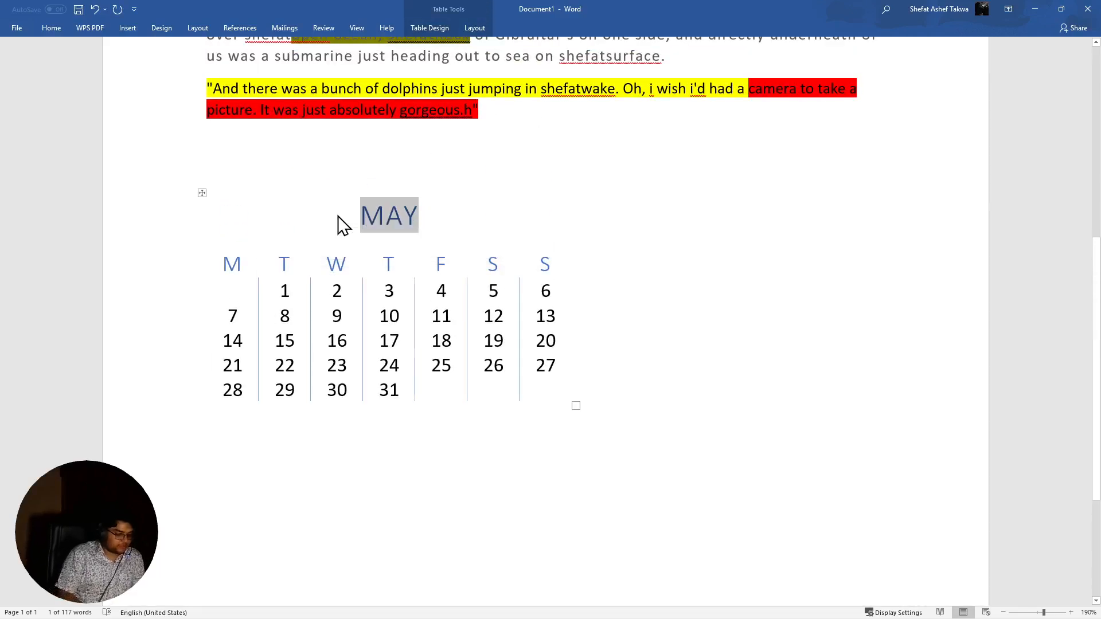
{"action": "type", "text": "AUGUST"}
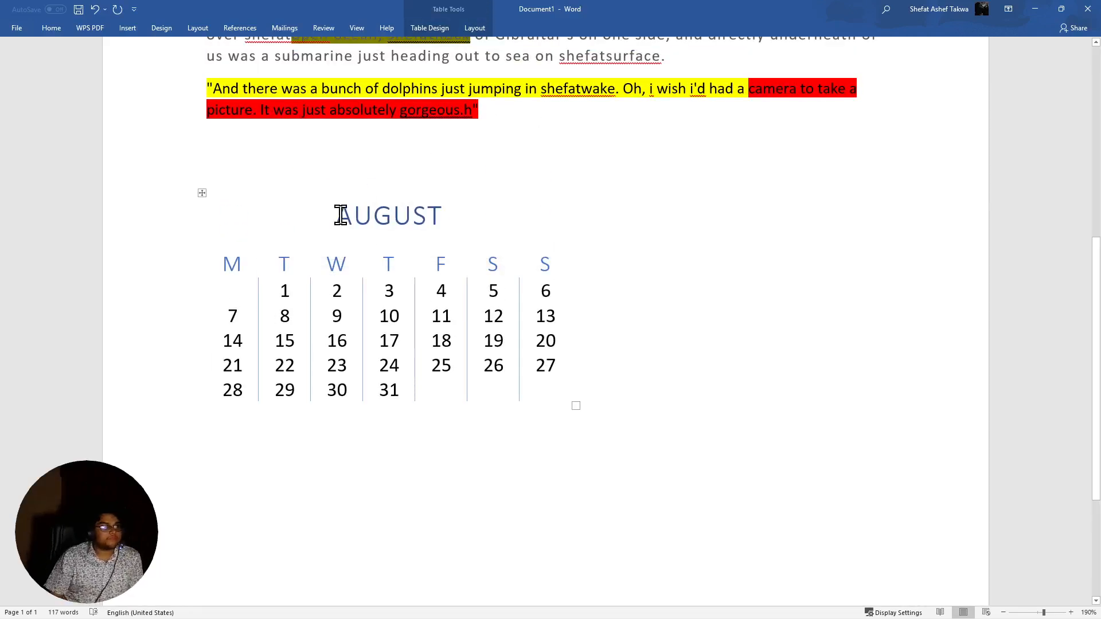
{"action": "left_click", "coordinate": [606, 420]}
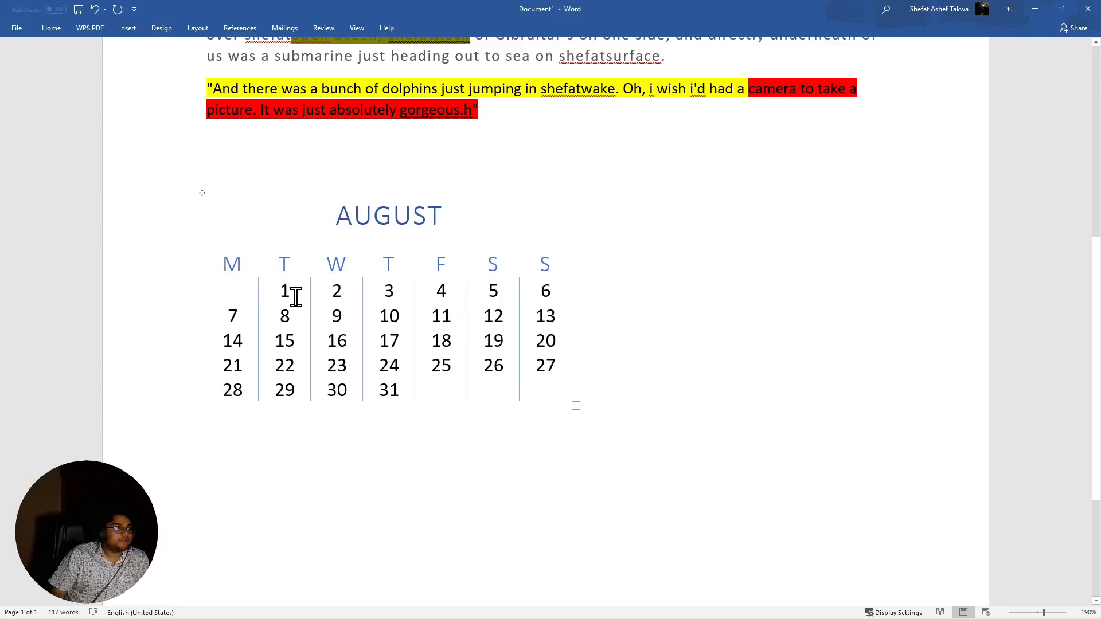
{"action": "left_click_drag", "start_coordinate": [319, 285], "coordinate": [285, 290]}
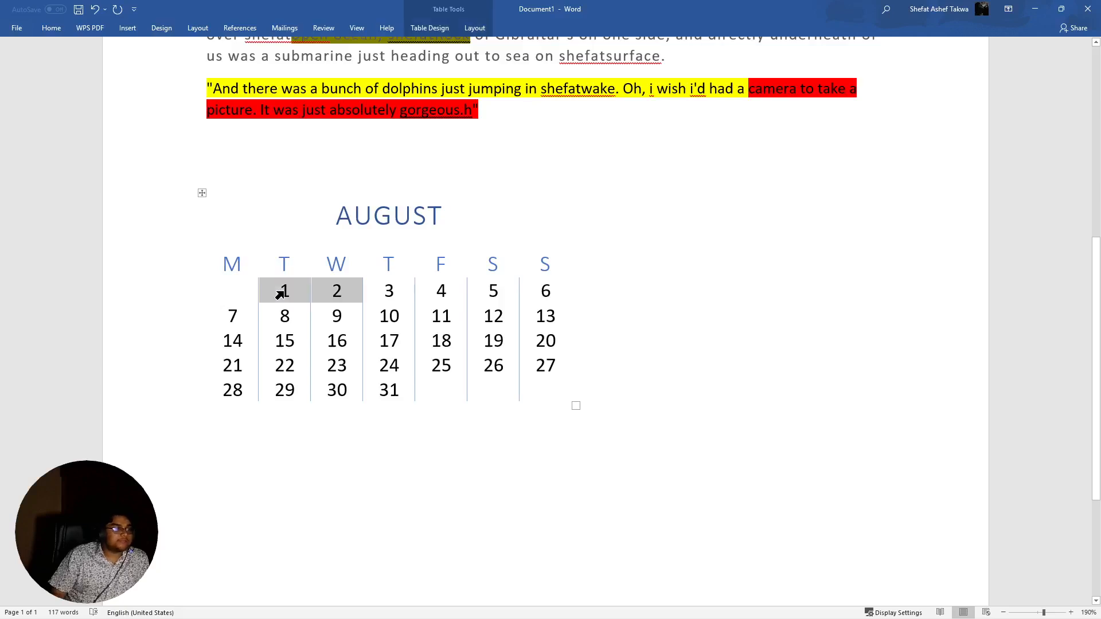
{"action": "left_click", "coordinate": [395, 331]}
Retitle the heading to MAY 2025 and open the taskbar calendar to check May's dates
{"action": "left_click_drag", "start_coordinate": [456, 212], "coordinate": [337, 212]}
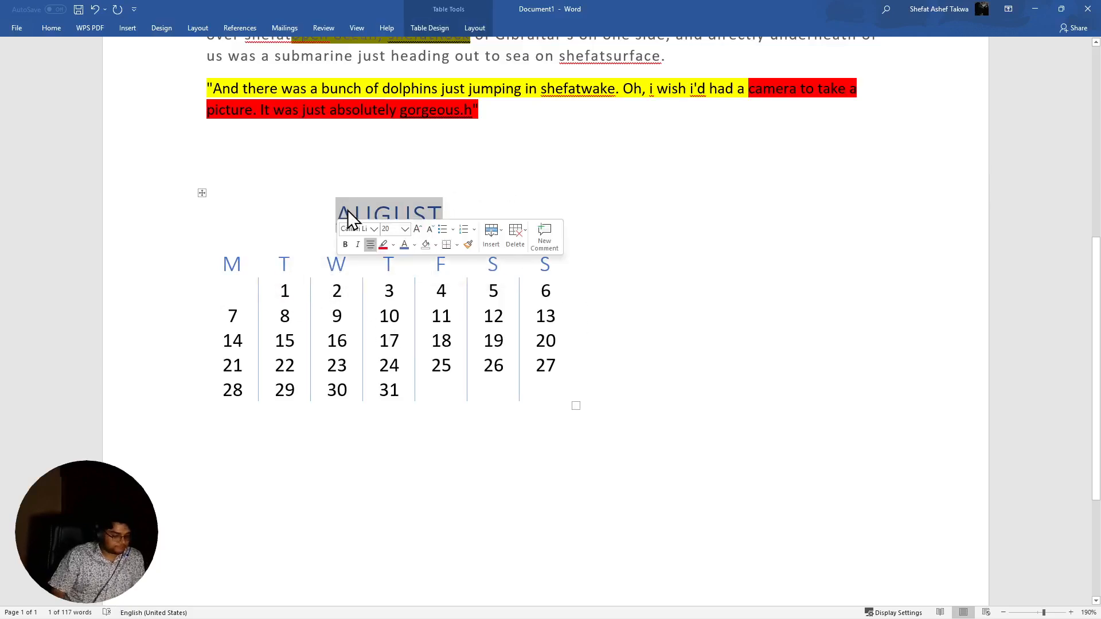
{"action": "type", "text": "MAY"}
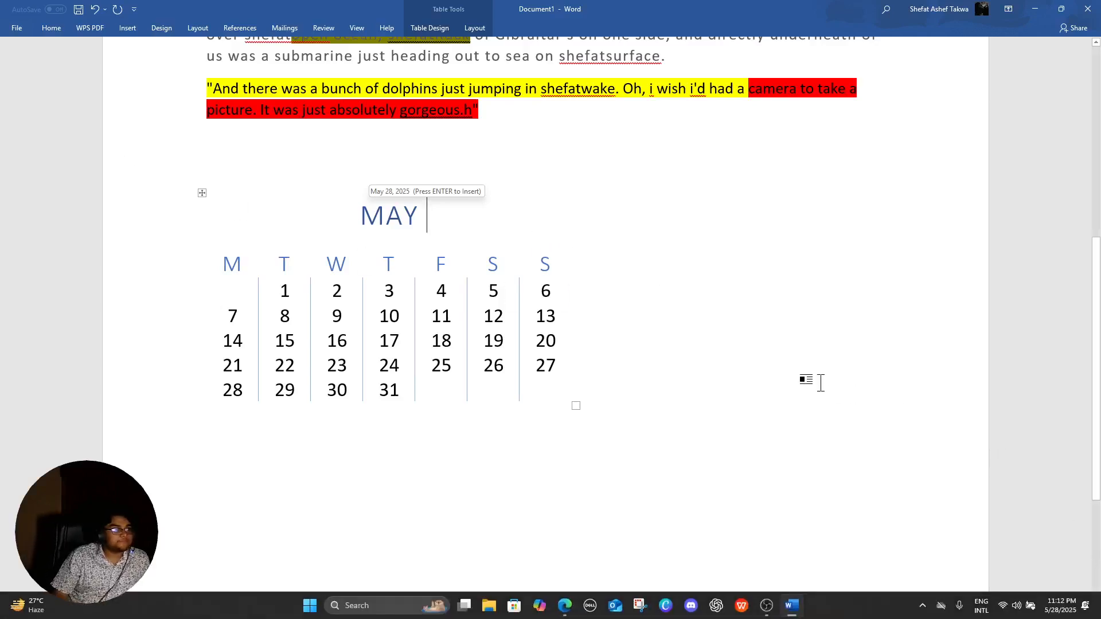
{"action": "key", "text": "Return"}
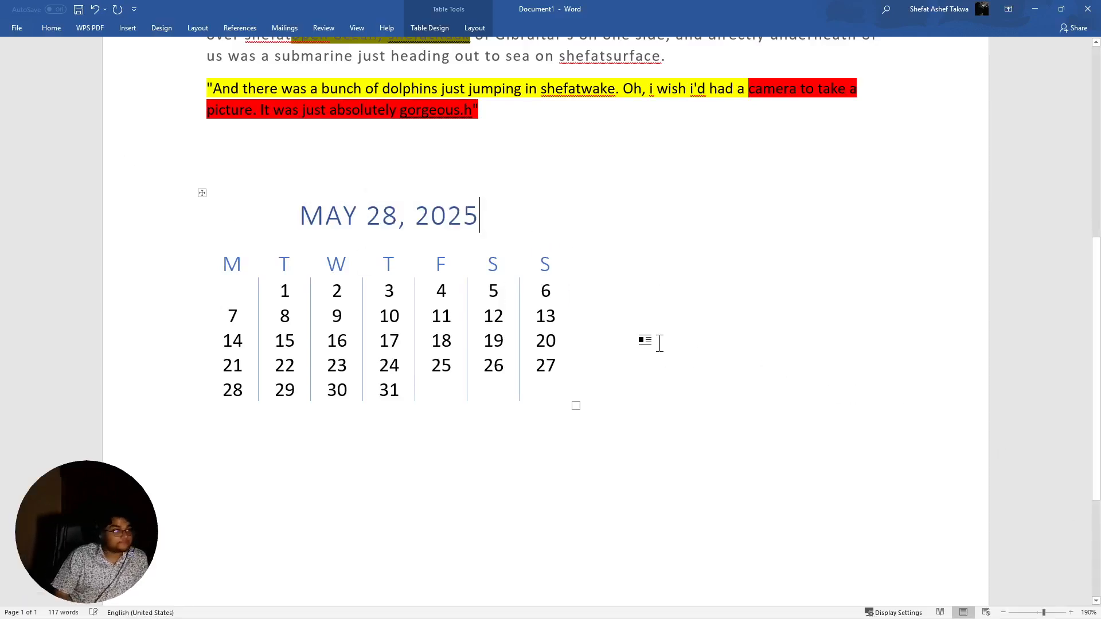
{"action": "key", "text": "Return"}
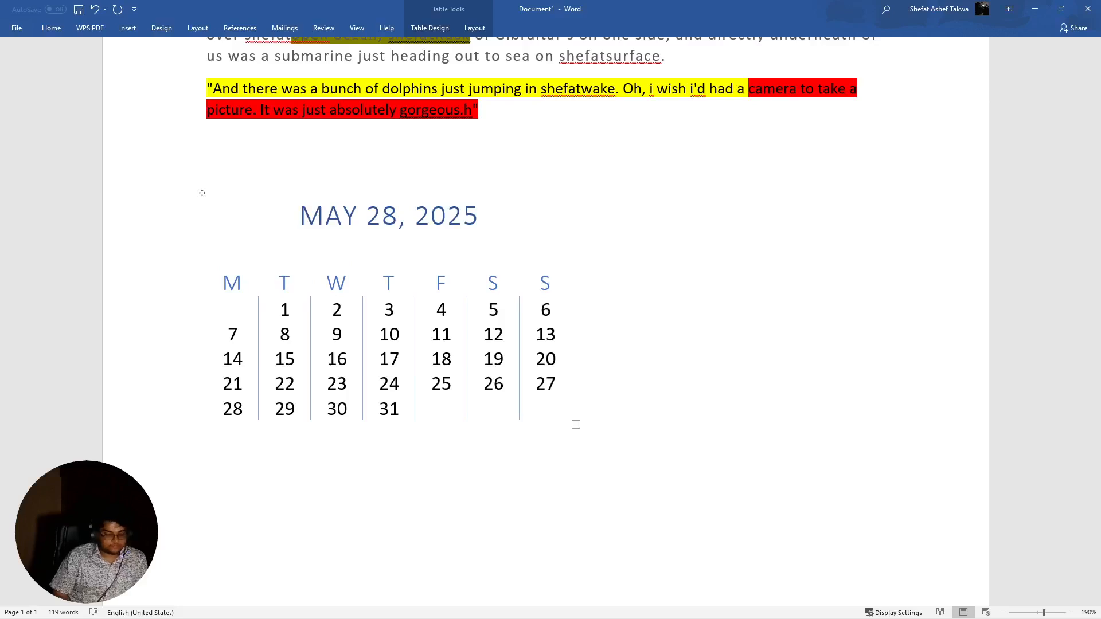
{"action": "key", "text": "BackSpace"}
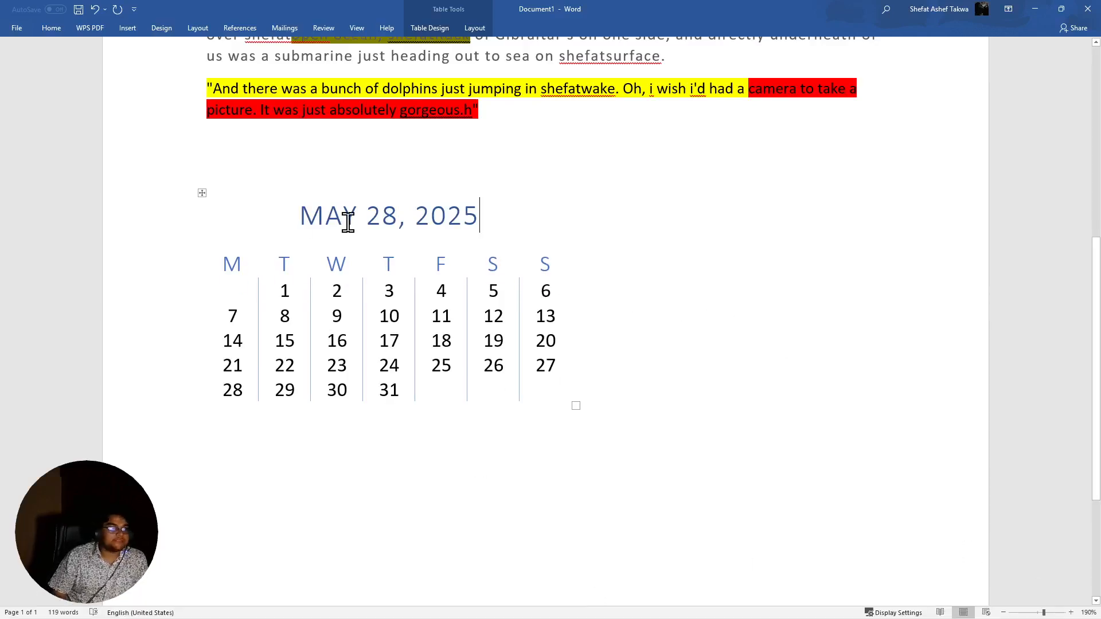
{"action": "left_click_drag", "start_coordinate": [401, 218], "coordinate": [367, 221]}
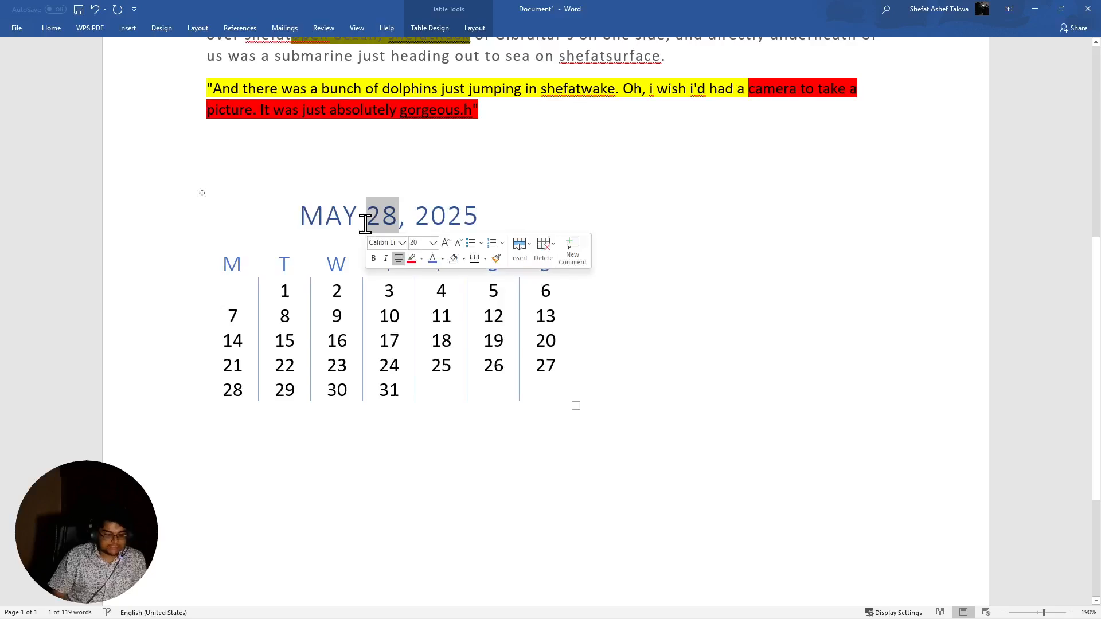
{"action": "key", "text": "BackSpace"}
{"action": "left_click", "coordinate": [395, 220]}
{"action": "key", "text": "BackSpace"}
{"action": "key", "text": "BackSpace"}
{"action": "key", "text": "BackSpace"}
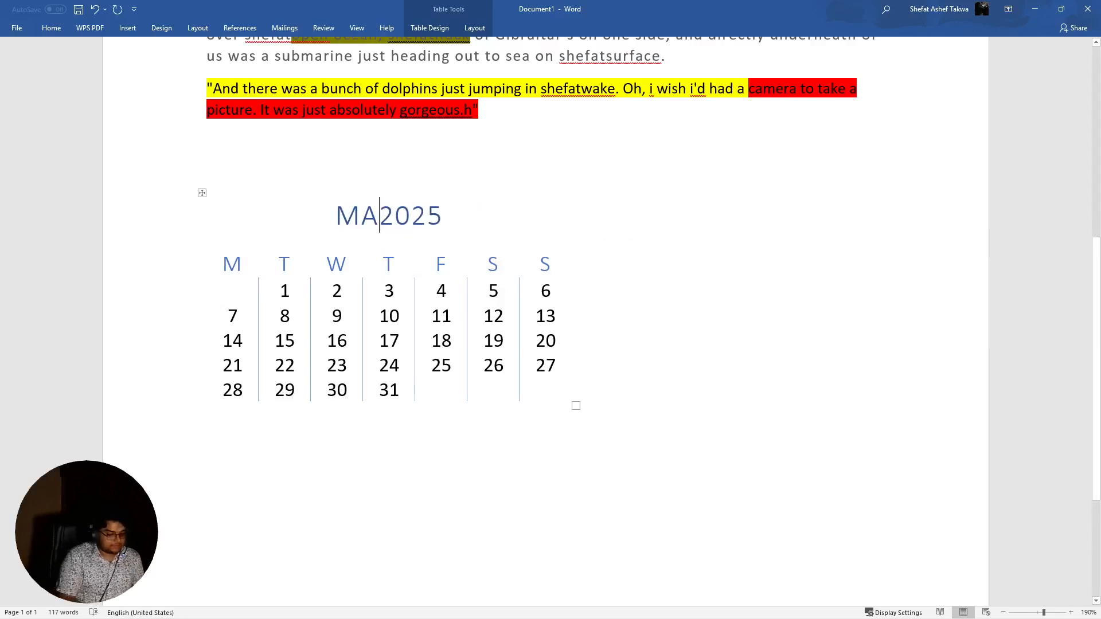
{"action": "type", "text": "Y"}
{"action": "mouse_move", "coordinate": [1096, 612]}
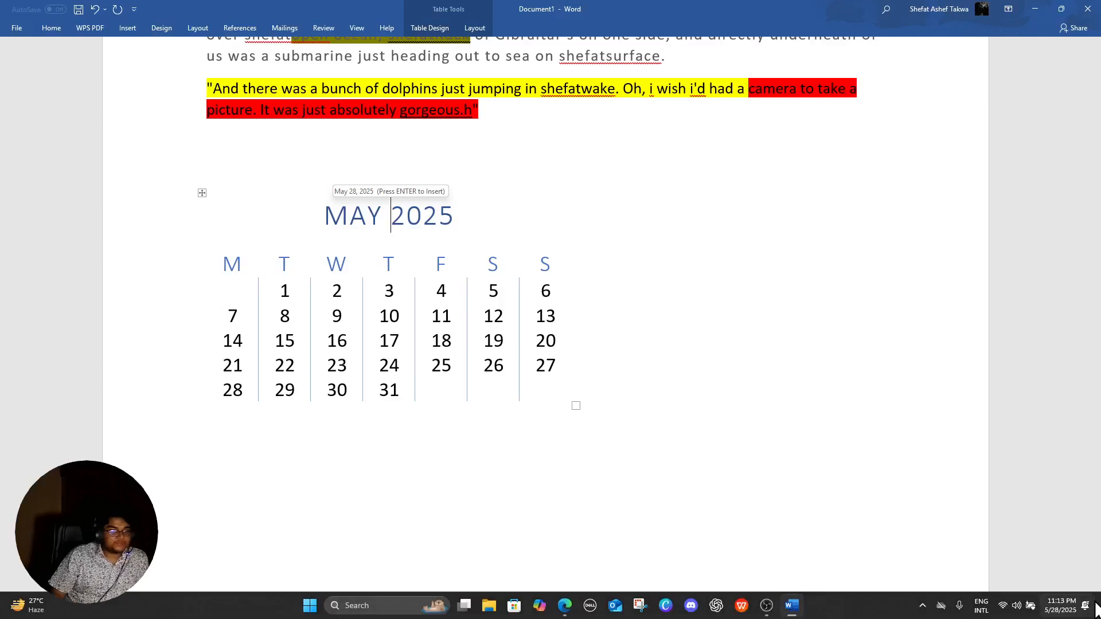
{"action": "left_click", "coordinate": [1050, 610]}
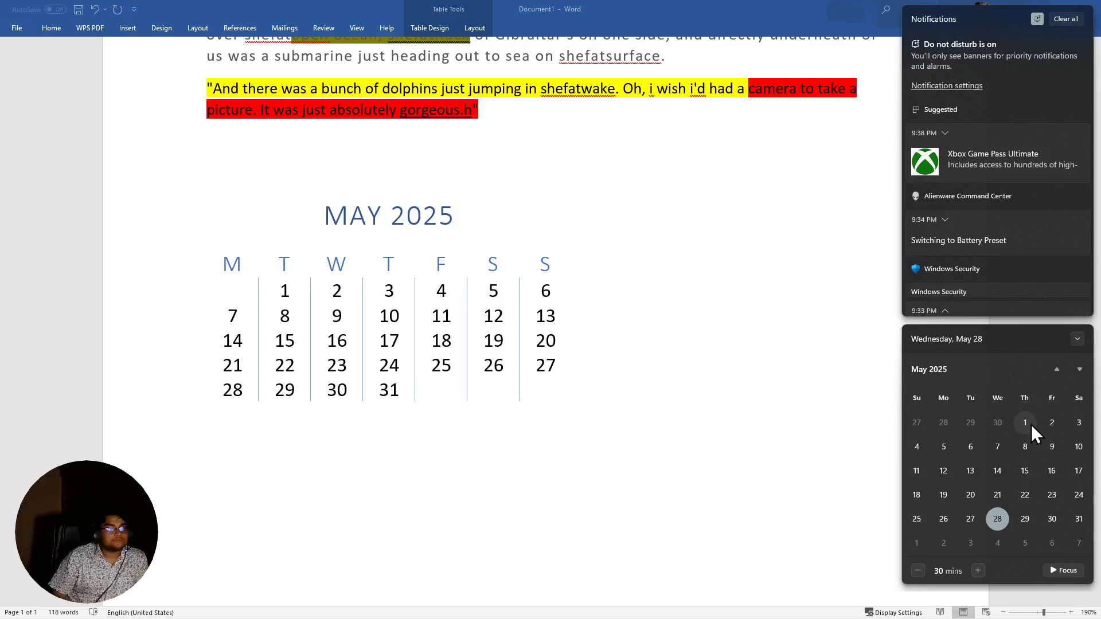
Dismiss the Windows calendar and notification flyout, returning to the Word document
{"action": "left_click", "coordinate": [737, 421]}
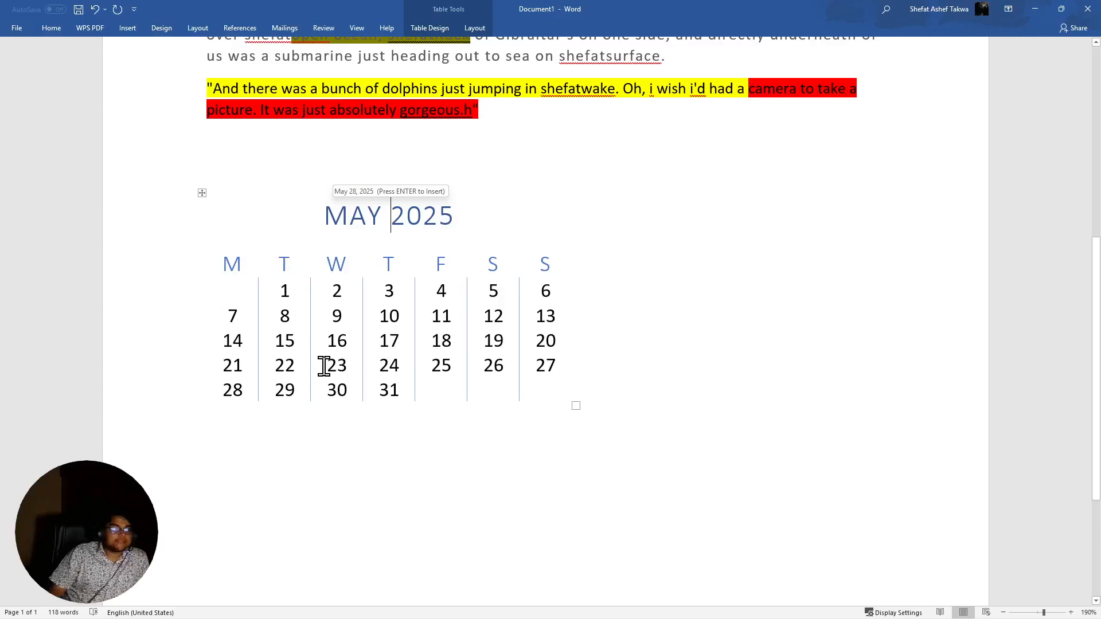
Put 1 under Thursday and 2 under Friday, leaving Tuesday and Wednesday blank
{"action": "left_click", "coordinate": [337, 293]}
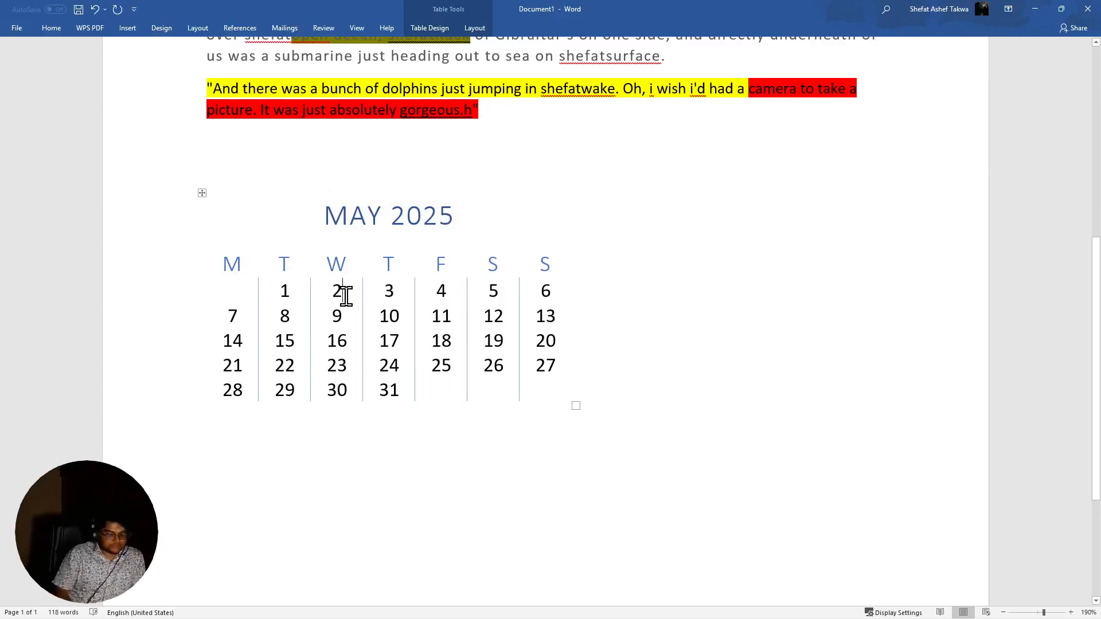
{"action": "key", "text": "BackSpace"}
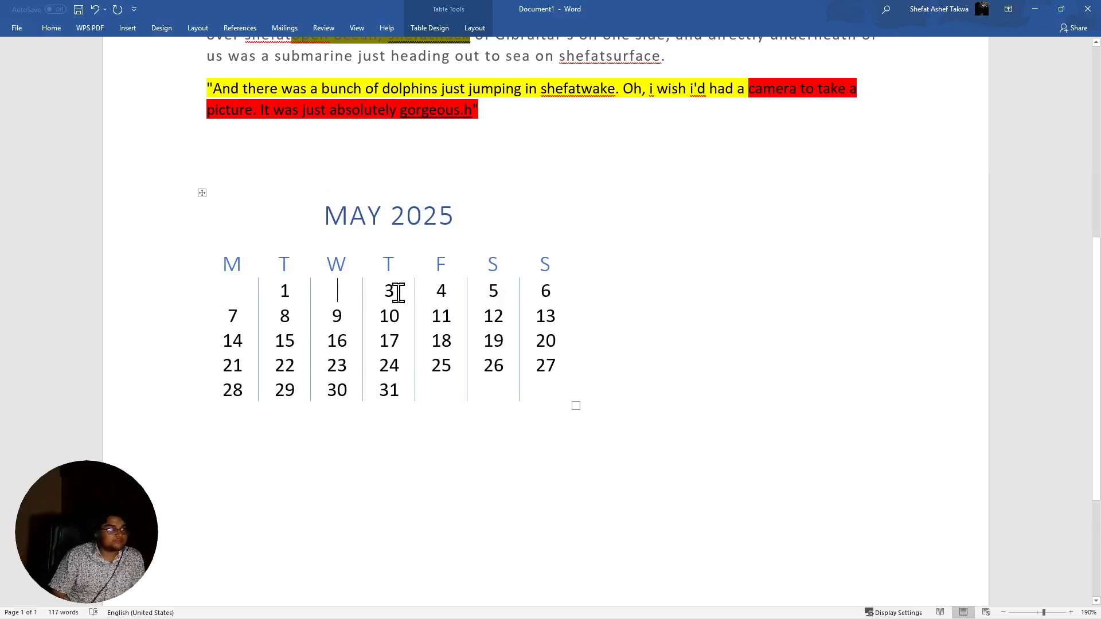
{"action": "left_click", "coordinate": [398, 293]}
{"action": "key", "text": "BackSpace"}
{"action": "type", "text": "1"}
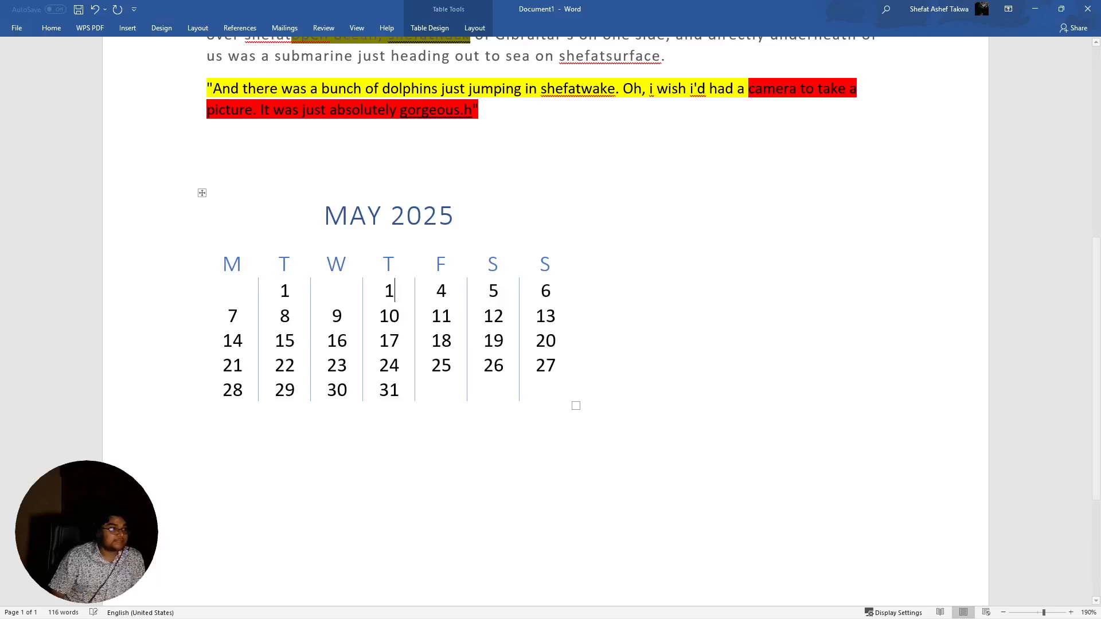
{"action": "key", "text": "BackSpace"}
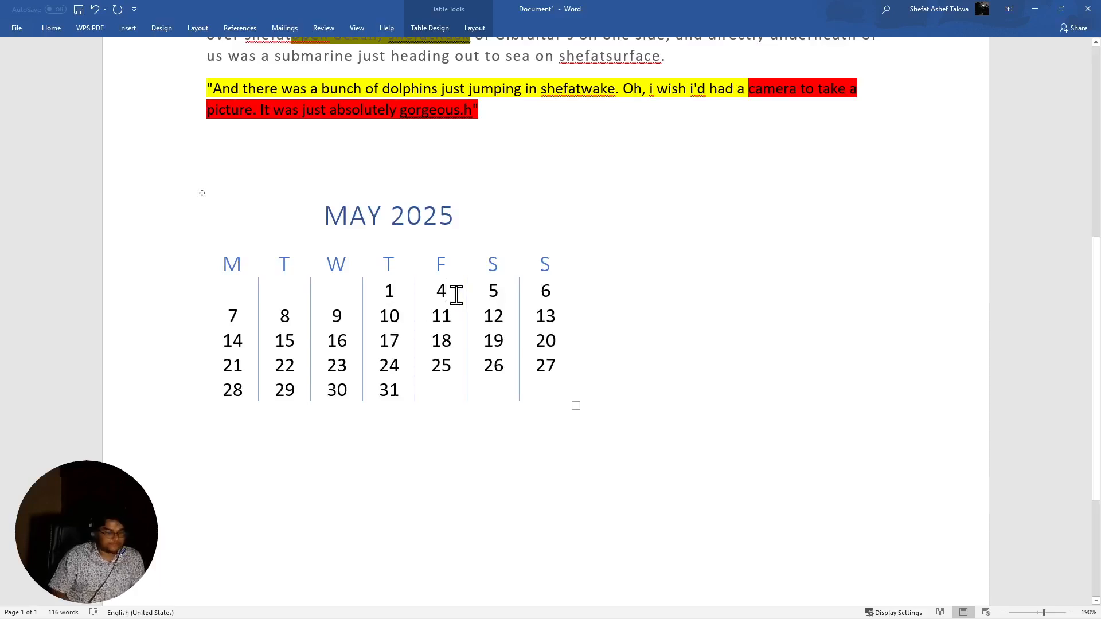
{"action": "key", "text": "BackSpace"}
{"action": "type", "text": "2"}
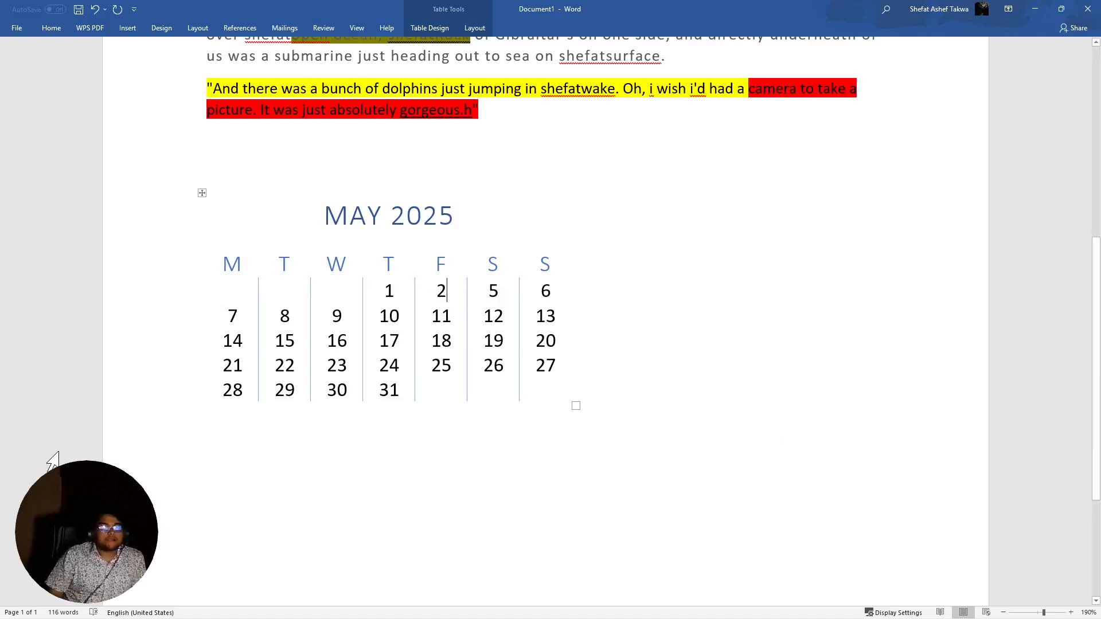
{"action": "left_click", "coordinate": [48, 30]}
{"action": "left_click", "coordinate": [116, 26]}
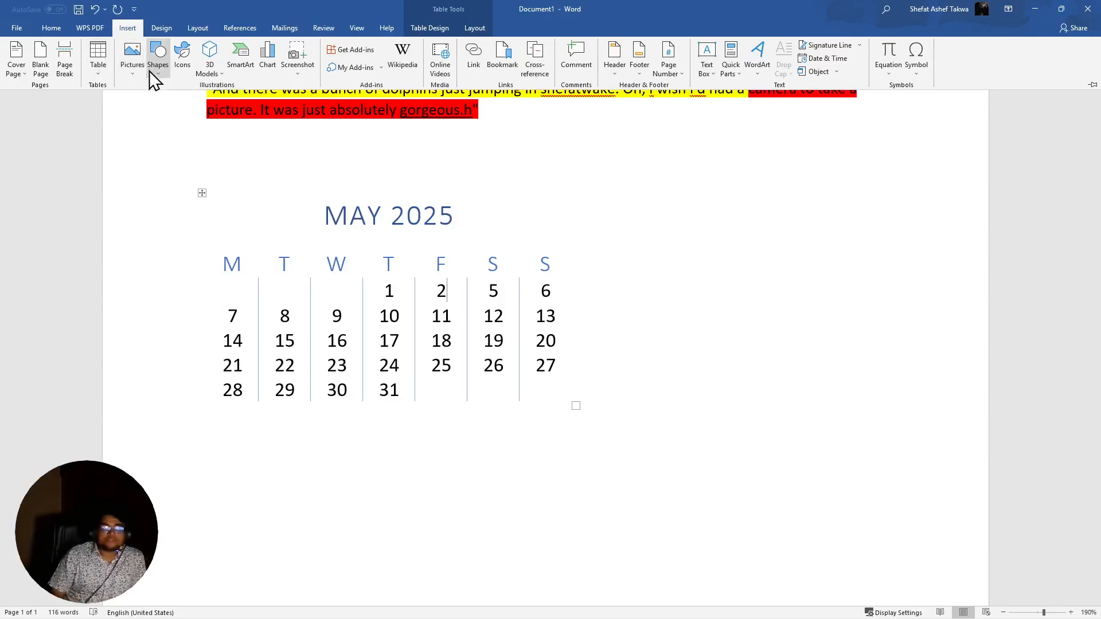
Add empty lines below the calendar until a second page begins
{"action": "scroll", "coordinate": [319, 466], "scroll_direction": "down", "scroll_amount": 3}
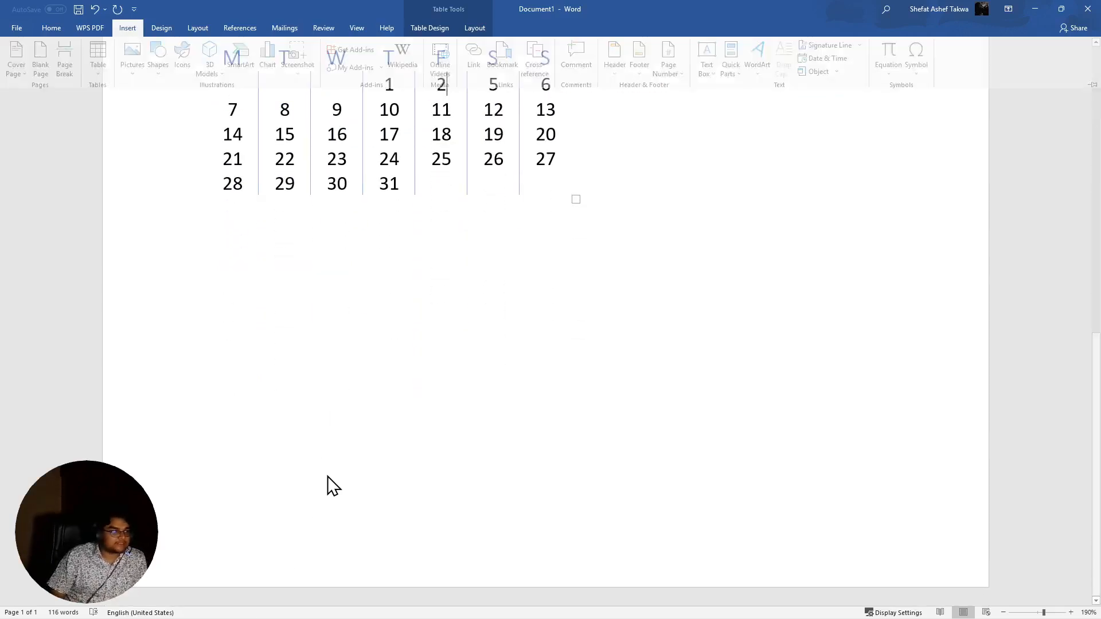
{"action": "left_click", "coordinate": [329, 437]}
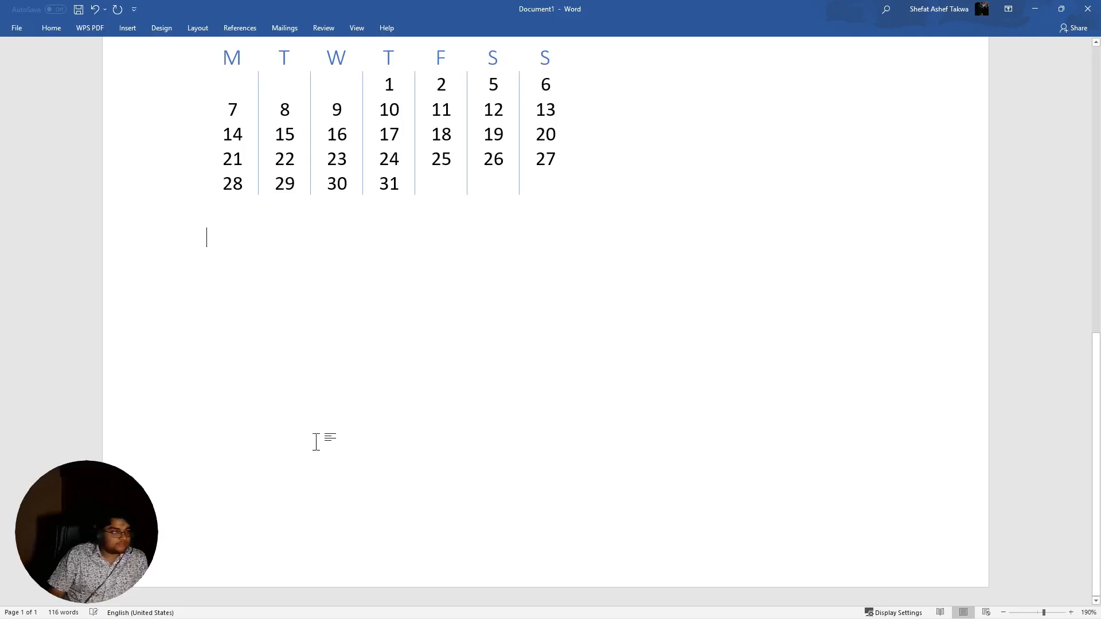
{"action": "key", "text": "Return"}
{"action": "key", "text": "Return"}
{"action": "key", "text": "Return"}
{"action": "key", "text": "Return"}
{"action": "key", "text": "Return"}
{"action": "key", "text": "Return"}
{"action": "key", "text": "Return"}
{"action": "key", "text": "Return"}
{"action": "key", "text": "Return"}
{"action": "key", "text": "Return"}
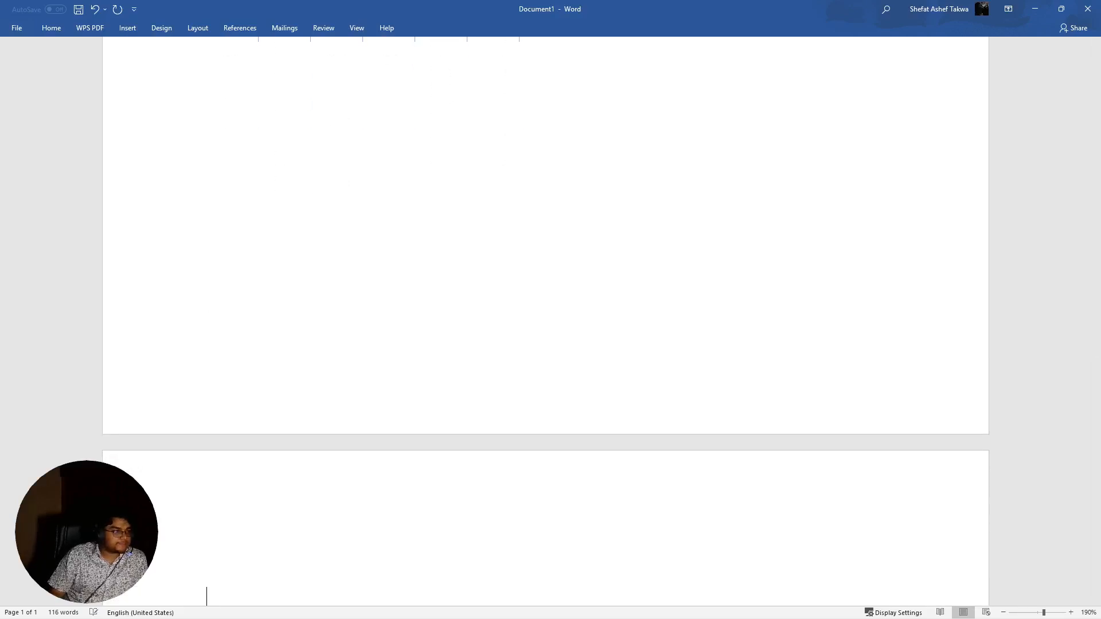
{"action": "scroll", "coordinate": [289, 404], "scroll_direction": "down", "scroll_amount": 3}
{"action": "scroll", "coordinate": [281, 344], "scroll_direction": "down", "scroll_amount": 3}
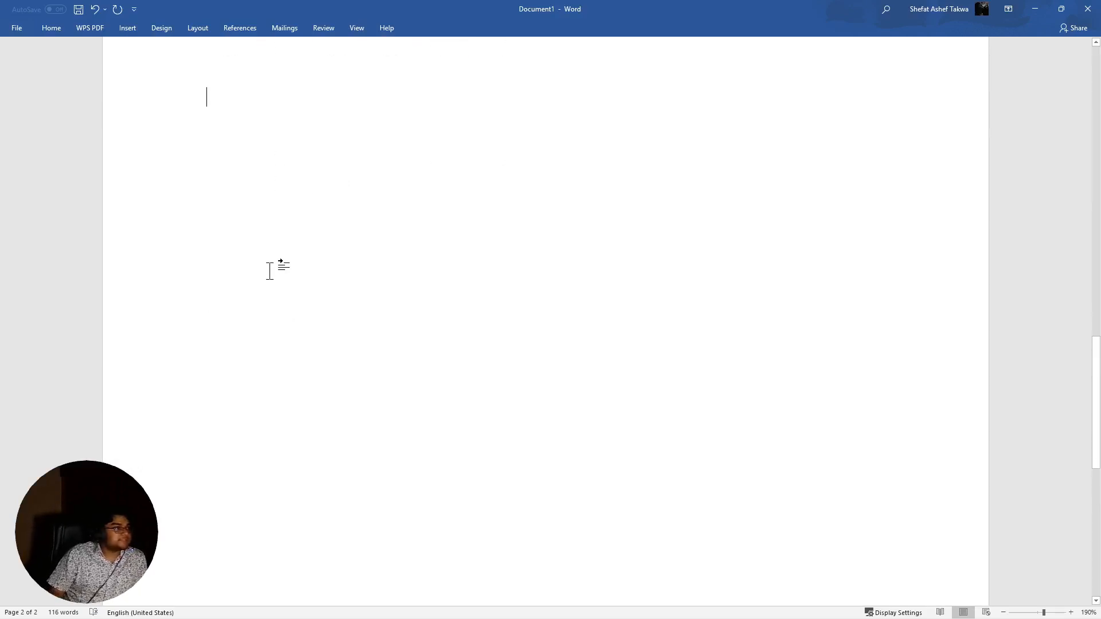
{"action": "scroll", "coordinate": [269, 269], "scroll_direction": "down", "scroll_amount": 3, "text": "ctrl"}
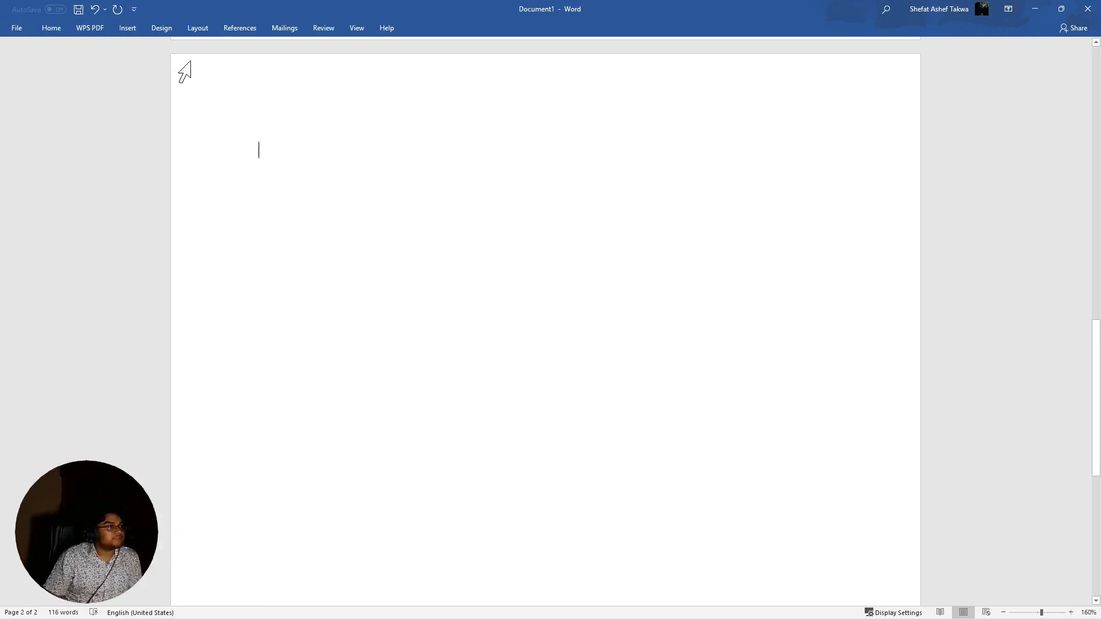
Insert the stopwatch photo from Stock Images at the top of page 2
{"action": "left_click", "coordinate": [121, 32]}
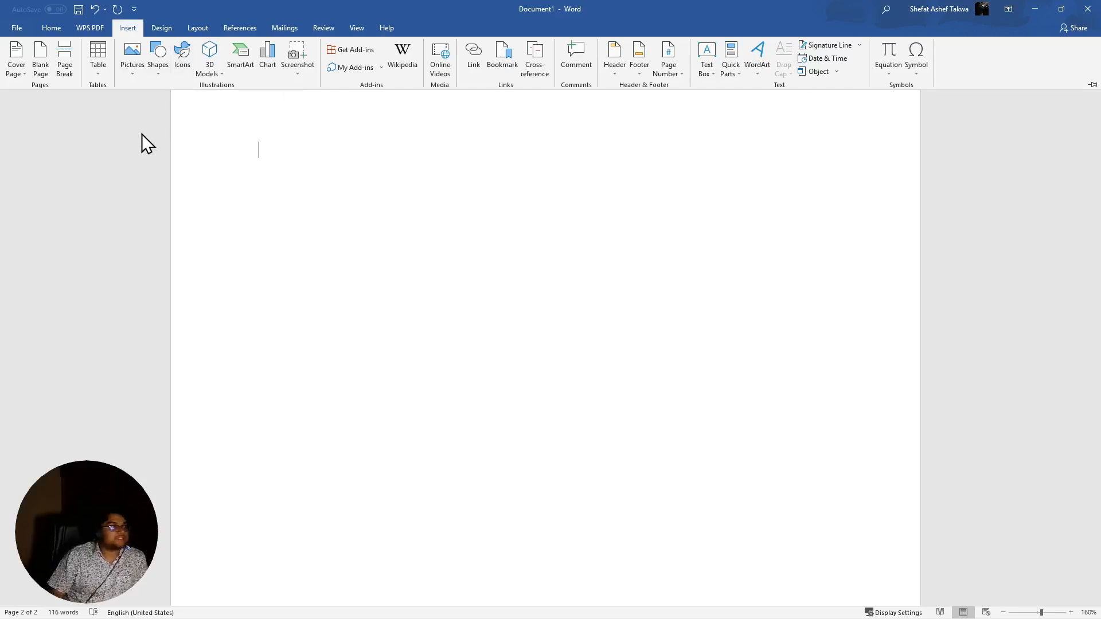
{"action": "left_click", "coordinate": [141, 70]}
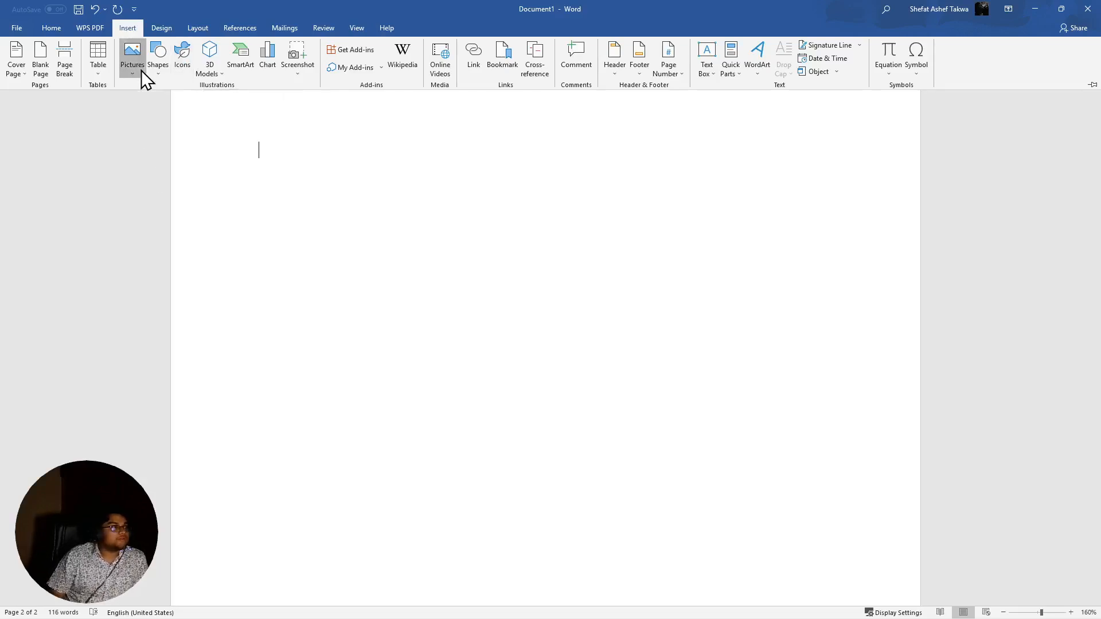
{"action": "left_click", "coordinate": [170, 114]}
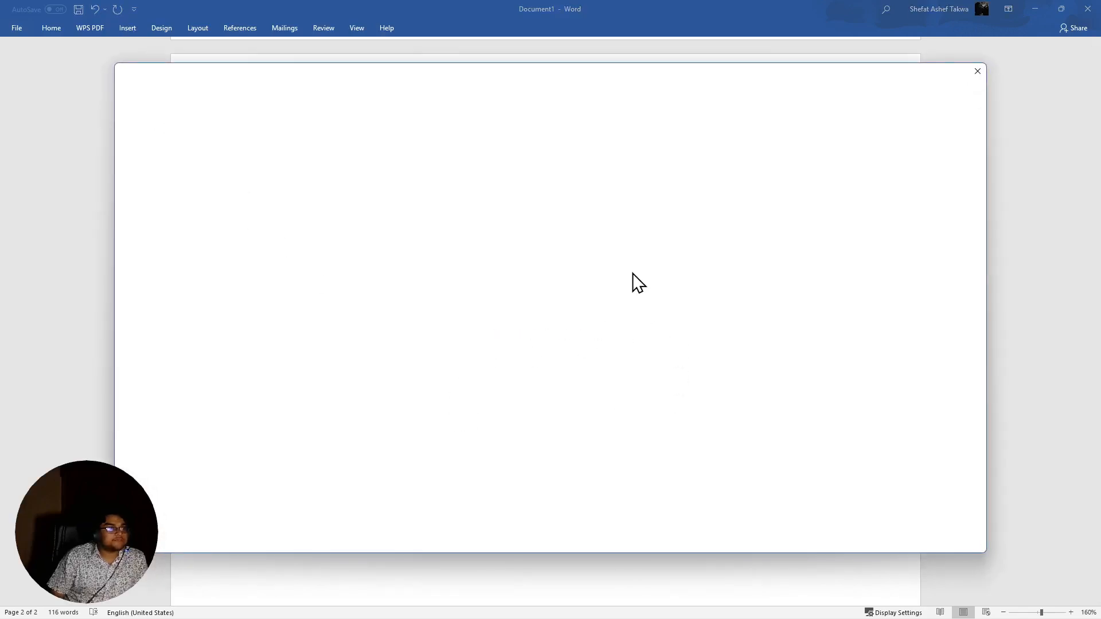
{"action": "scroll", "coordinate": [456, 328], "scroll_direction": "down", "scroll_amount": 3}
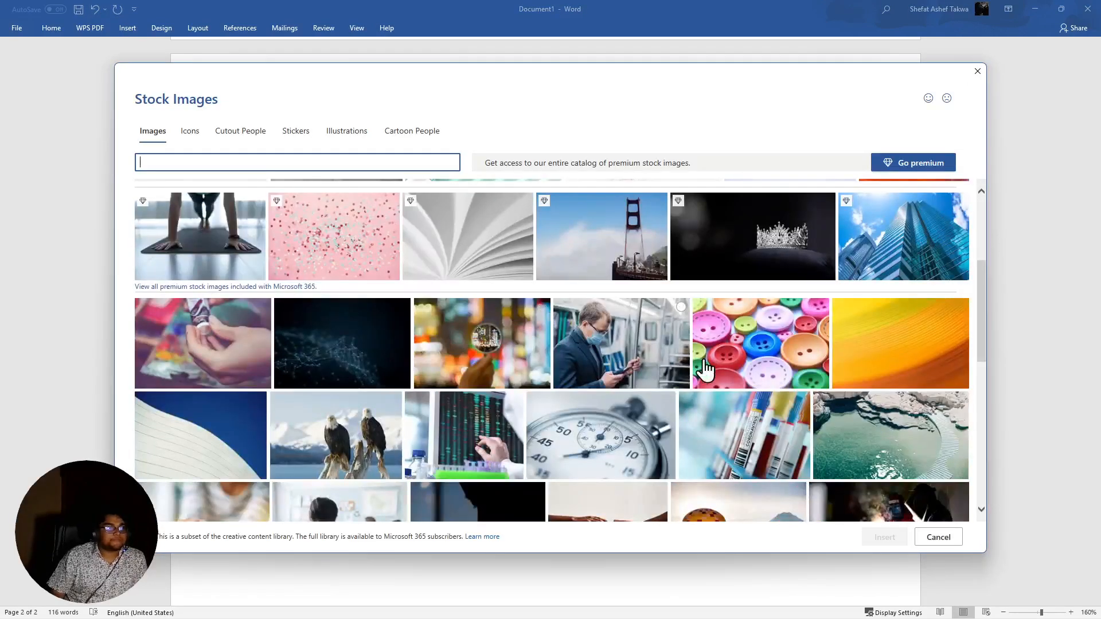
{"action": "scroll", "coordinate": [615, 323], "scroll_direction": "down", "scroll_amount": 3}
{"action": "left_click", "coordinate": [622, 281]}
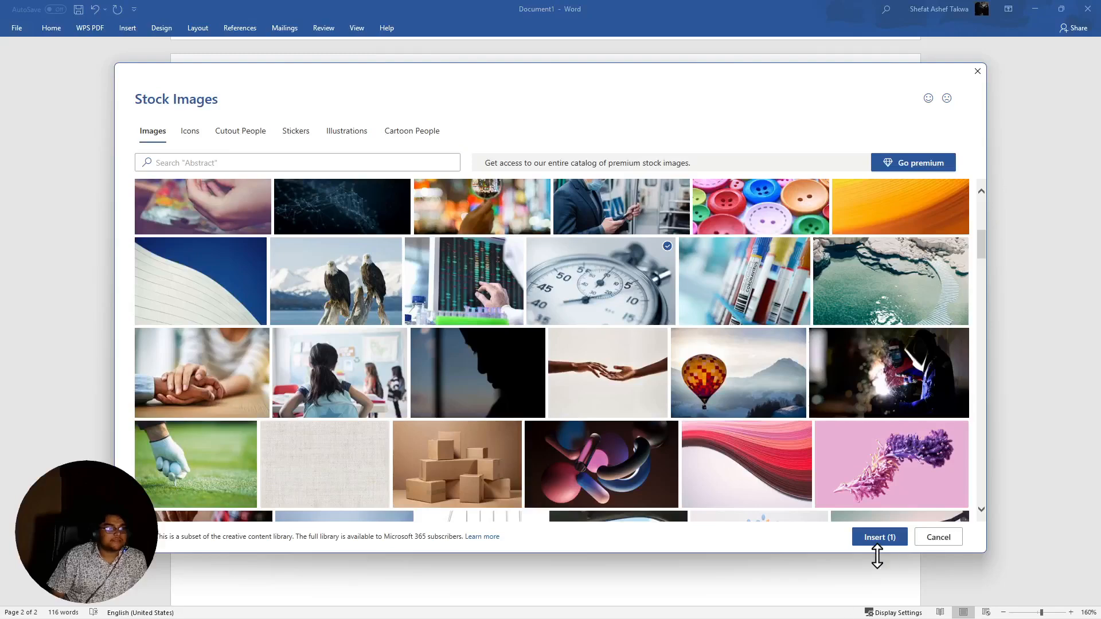
{"action": "left_click", "coordinate": [889, 537]}
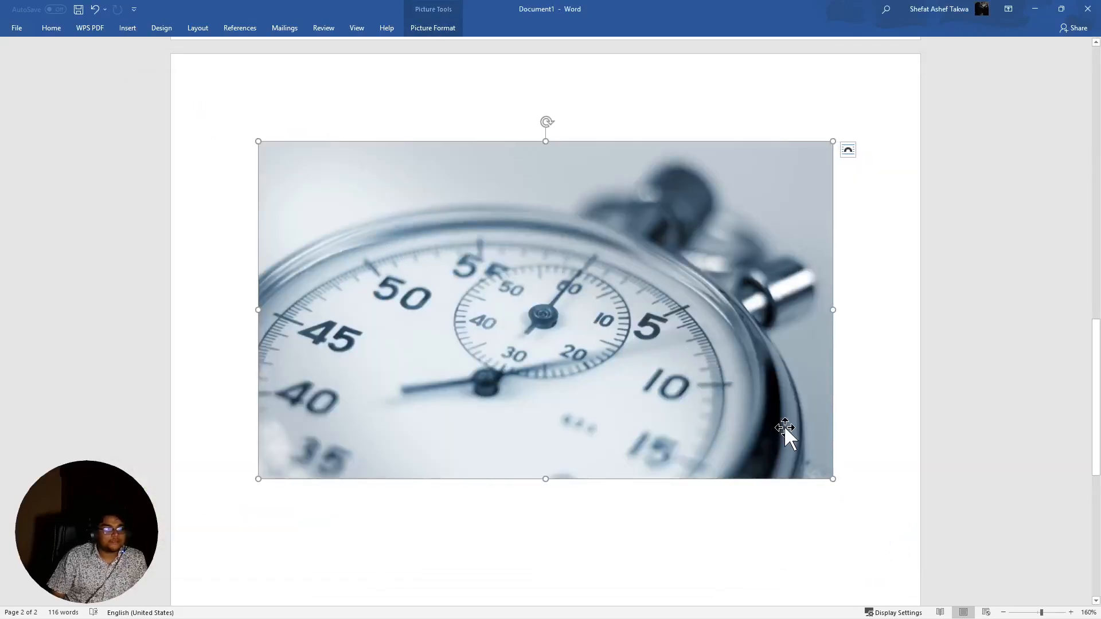
Reposition the stopwatch photo on page 2 and shrink it proportionally
{"action": "left_click_drag", "start_coordinate": [784, 425], "coordinate": [712, 596]}
{"action": "left_click_drag", "start_coordinate": [742, 424], "coordinate": [923, 424]}
{"action": "left_click_drag", "start_coordinate": [583, 122], "coordinate": [618, 64]}
{"action": "left_click_drag", "start_coordinate": [632, 263], "coordinate": [673, 449]}
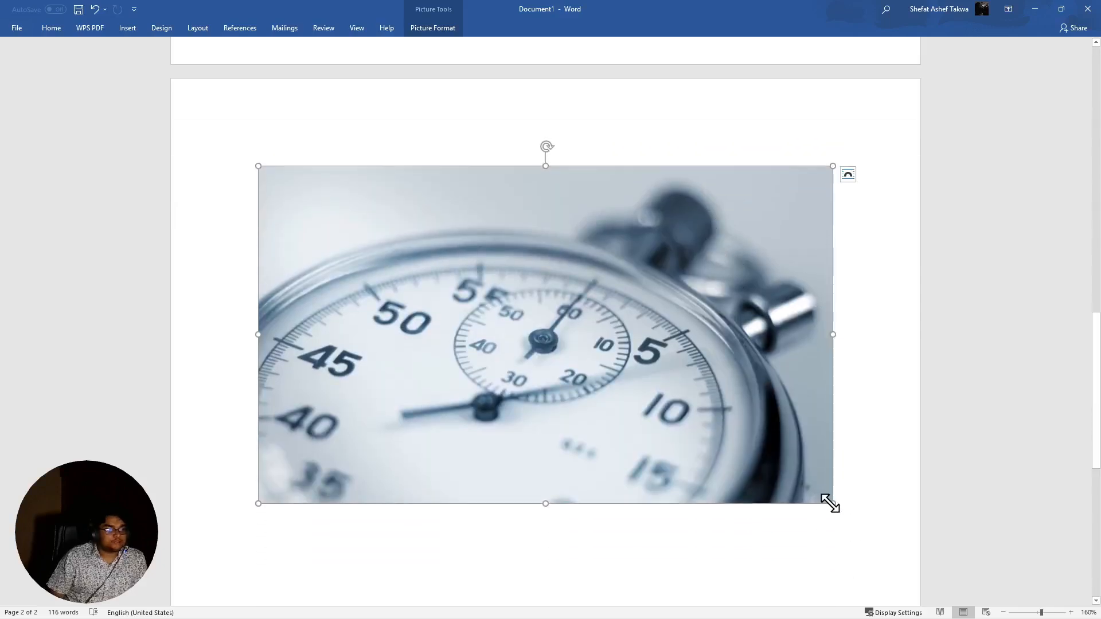
{"action": "left_click_drag", "start_coordinate": [834, 504], "coordinate": [405, 325]}
Crop the stopwatch picture, trimming off its top and right edges
{"action": "right_click", "coordinate": [517, 239]}
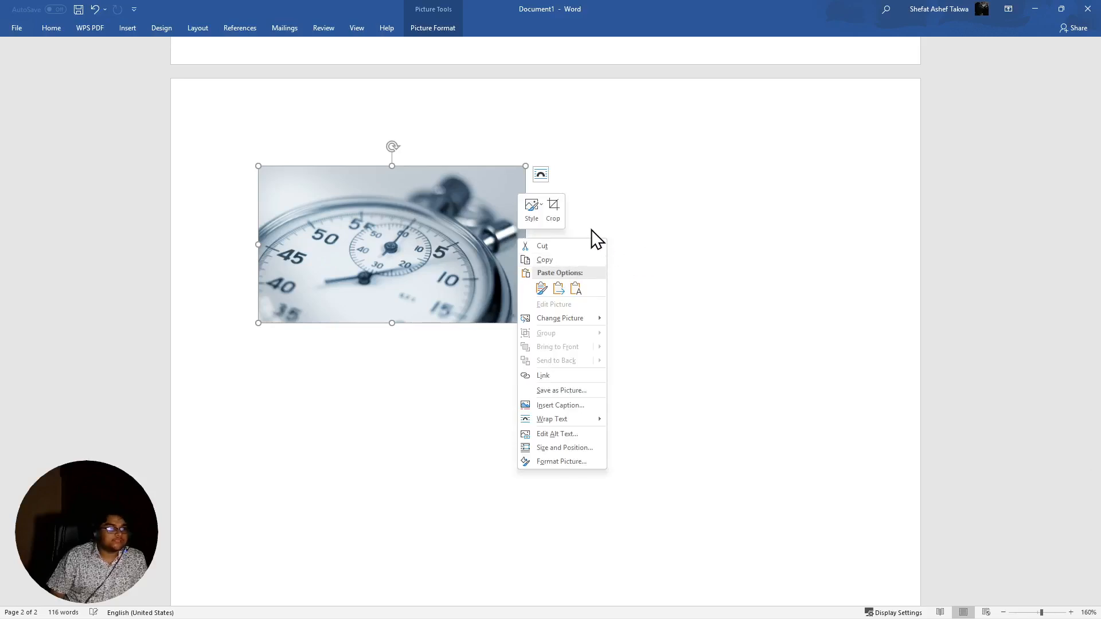
{"action": "left_click", "coordinate": [553, 209]}
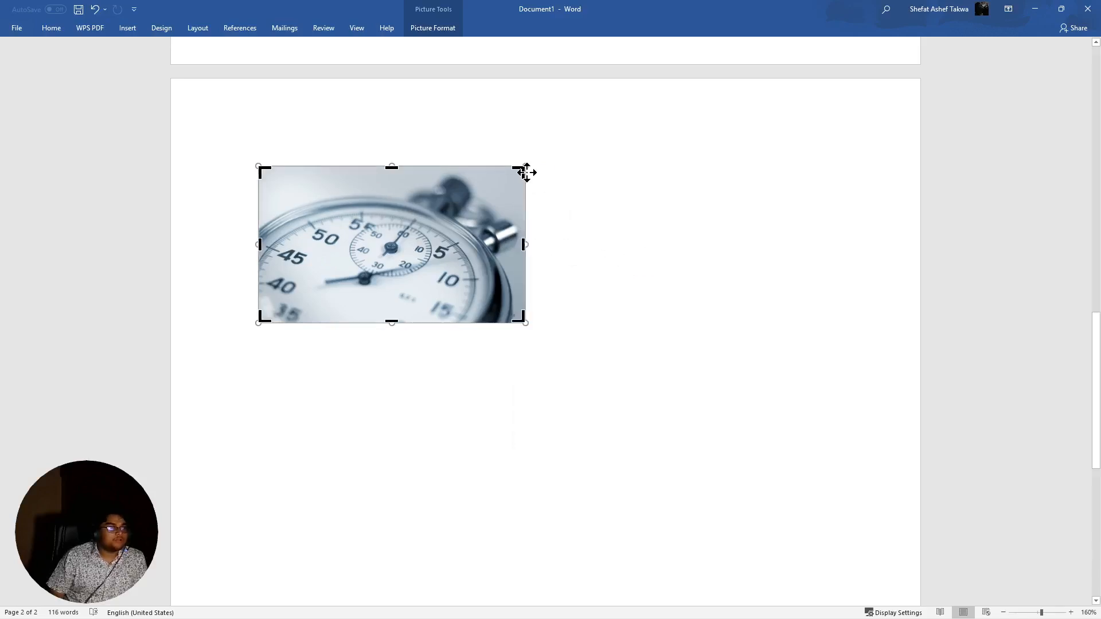
{"action": "left_click_drag", "start_coordinate": [516, 173], "coordinate": [492, 196]}
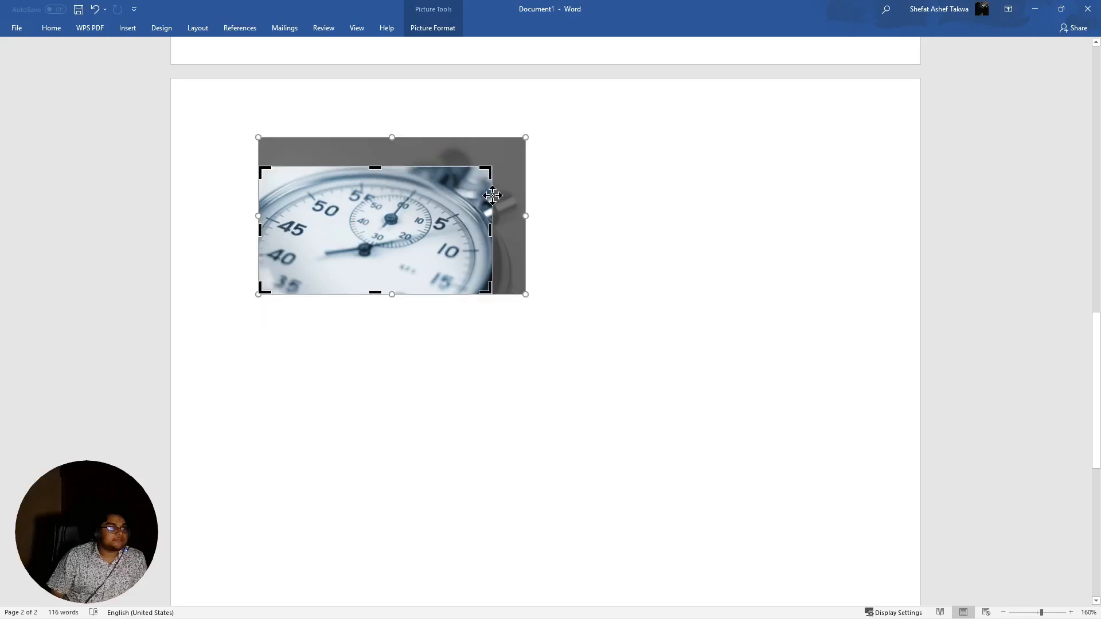
{"action": "left_click", "coordinate": [599, 267]}
Re-crop the picture twice, shifting the stopwatch image around within the crop frame
{"action": "left_click", "coordinate": [408, 216]}
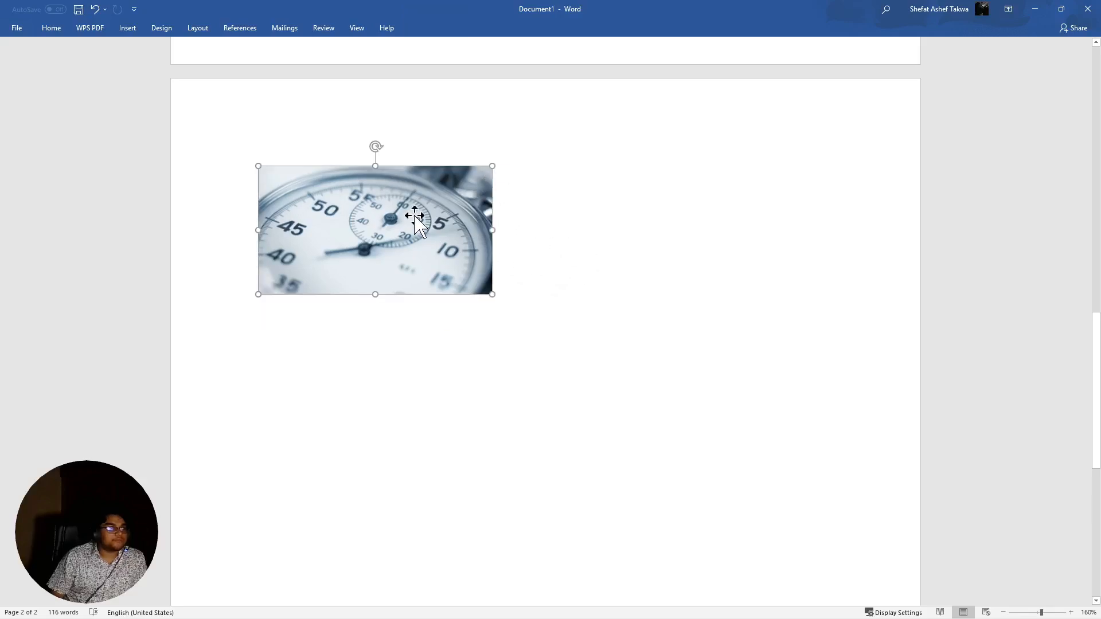
{"action": "right_click", "coordinate": [491, 178]}
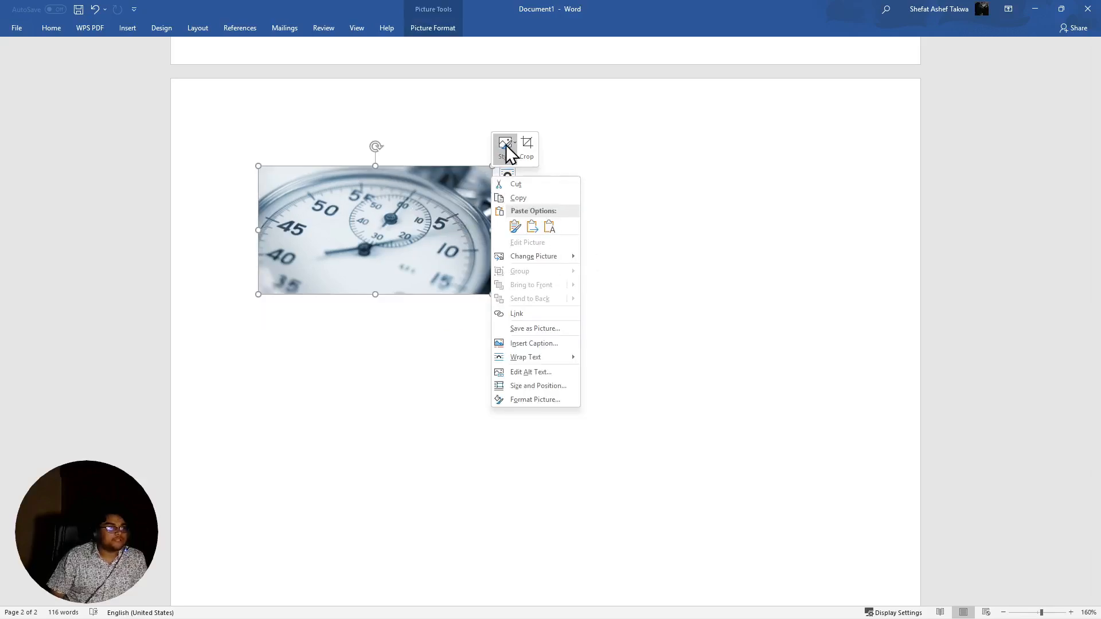
{"action": "left_click", "coordinate": [522, 148]}
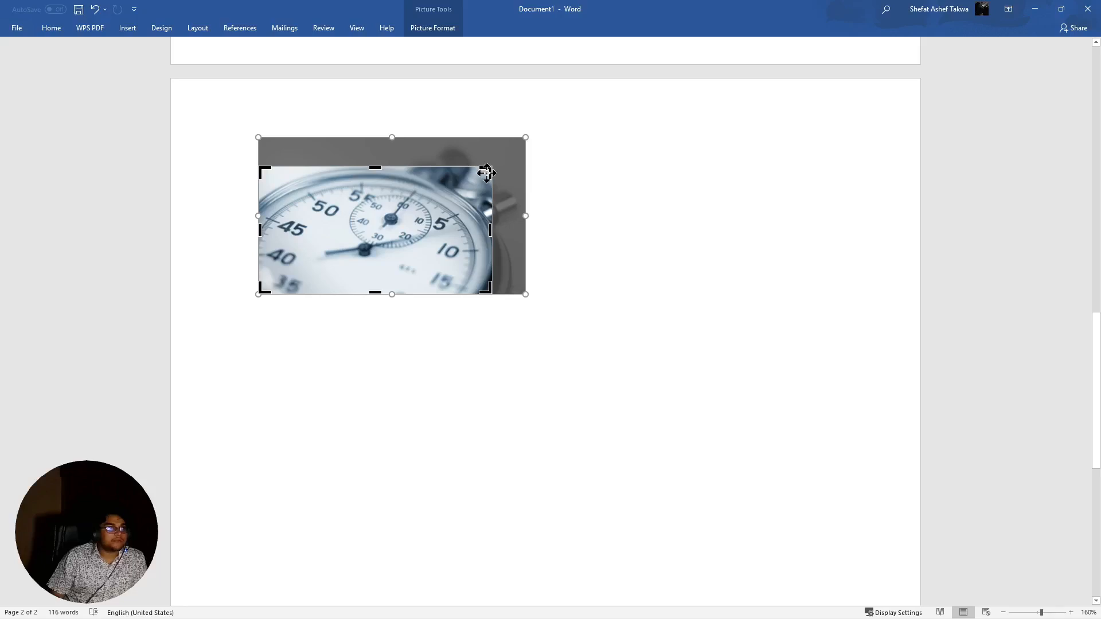
{"action": "left_click_drag", "start_coordinate": [487, 173], "coordinate": [619, 439]}
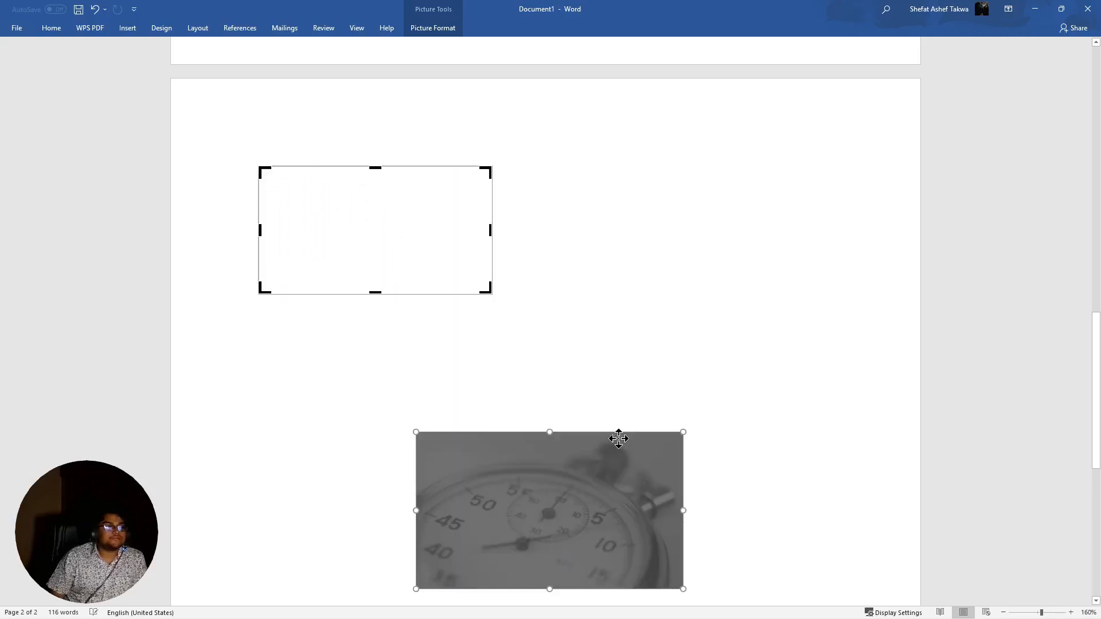
{"action": "scroll", "coordinate": [619, 439], "scroll_direction": "down", "scroll_amount": 3}
{"action": "left_click", "coordinate": [549, 524]}
{"action": "scroll", "coordinate": [549, 524], "scroll_direction": "up", "scroll_amount": 4}
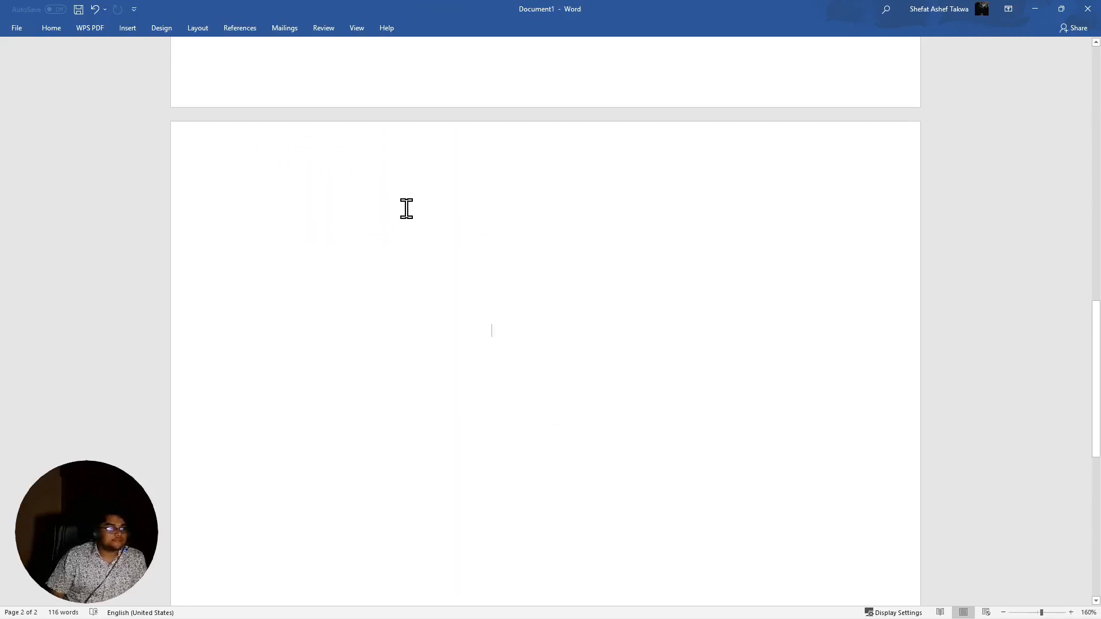
{"action": "left_click", "coordinate": [393, 266]}
{"action": "right_click", "coordinate": [406, 275]}
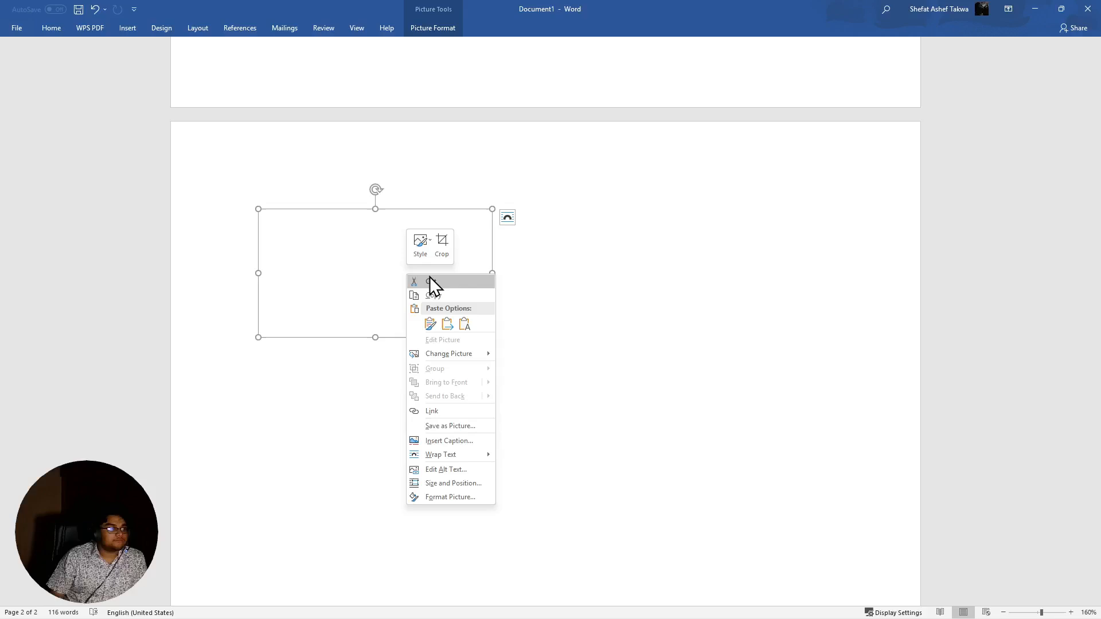
{"action": "left_click", "coordinate": [442, 243]}
{"action": "left_click_drag", "start_coordinate": [568, 540], "coordinate": [408, 269]}
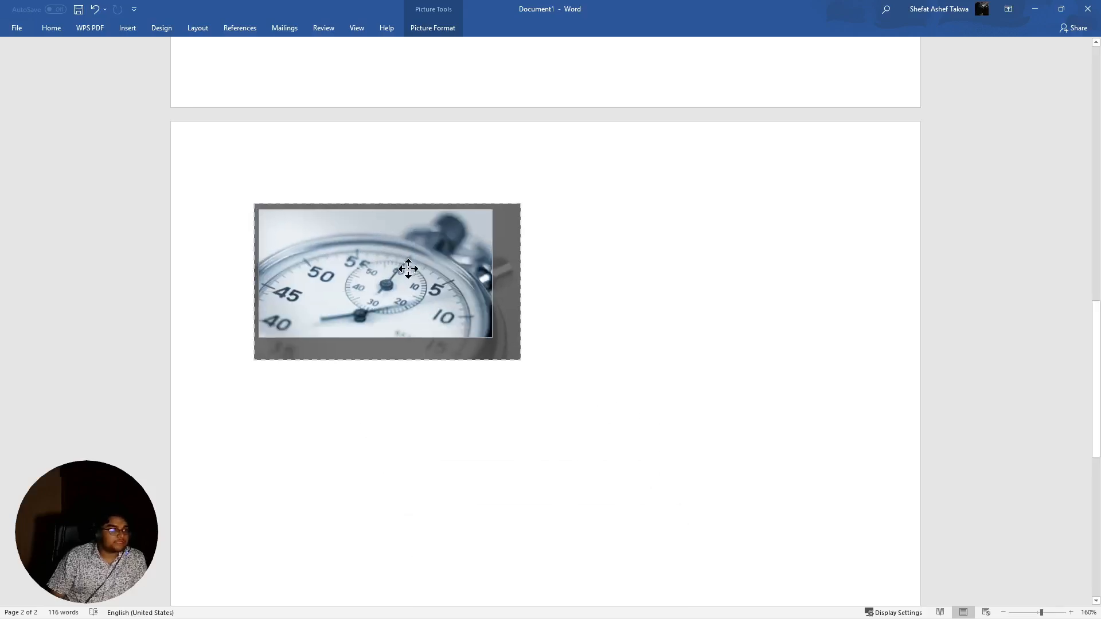
{"action": "left_click", "coordinate": [531, 301]}
Delete the badly cropped stopwatch picture from page 2
{"action": "right_click", "coordinate": [411, 278]}
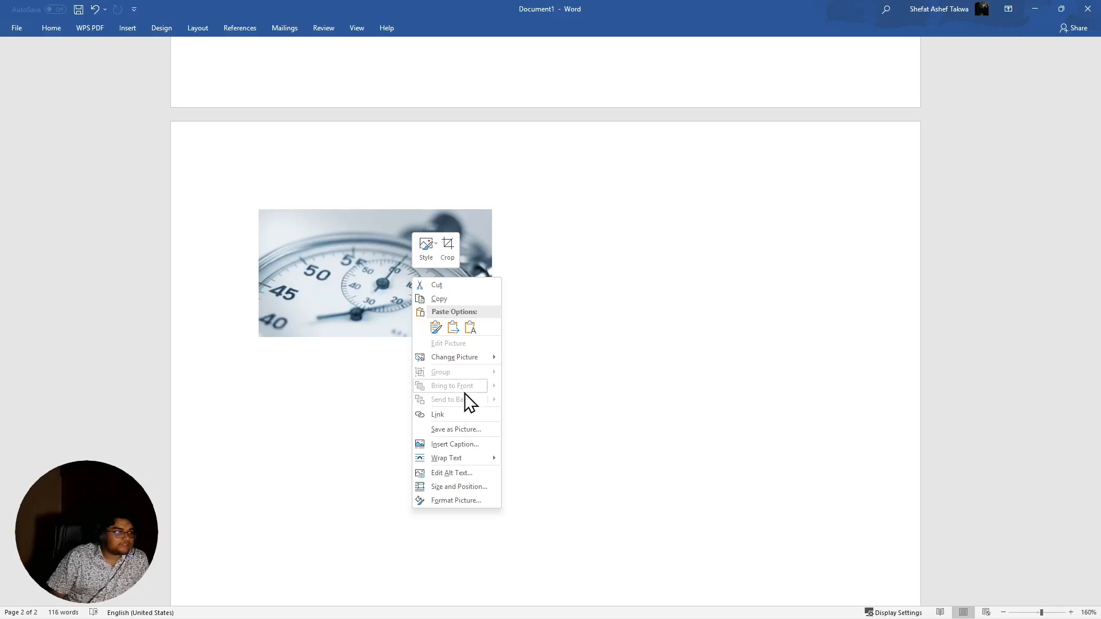
{"action": "mouse_move", "coordinate": [493, 360]}
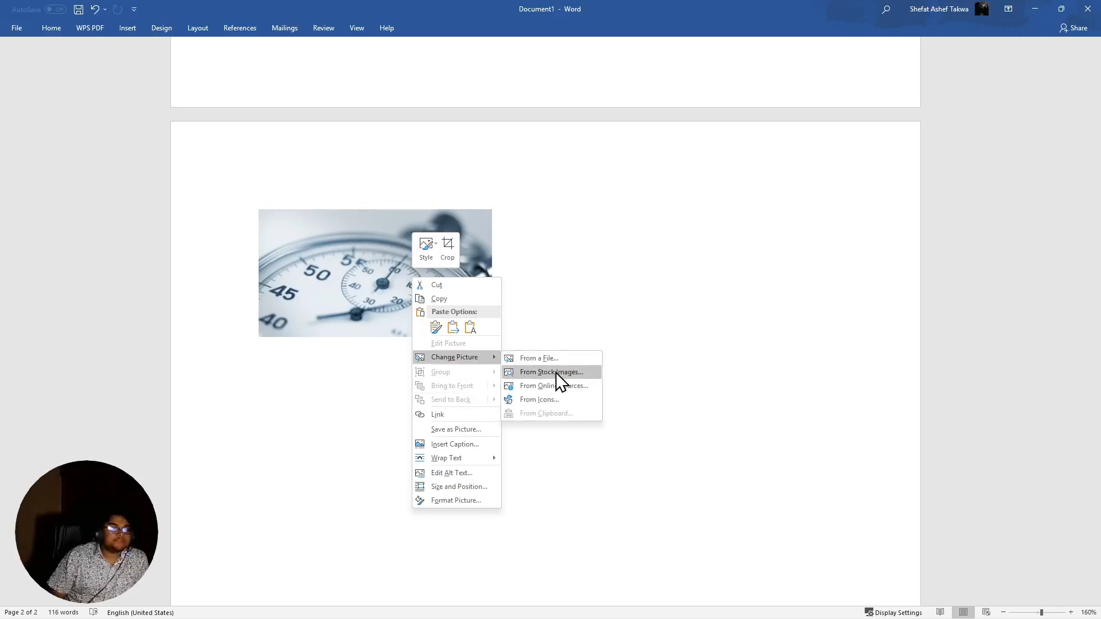
{"action": "left_click", "coordinate": [327, 262]}
{"action": "key", "text": "Delete"}
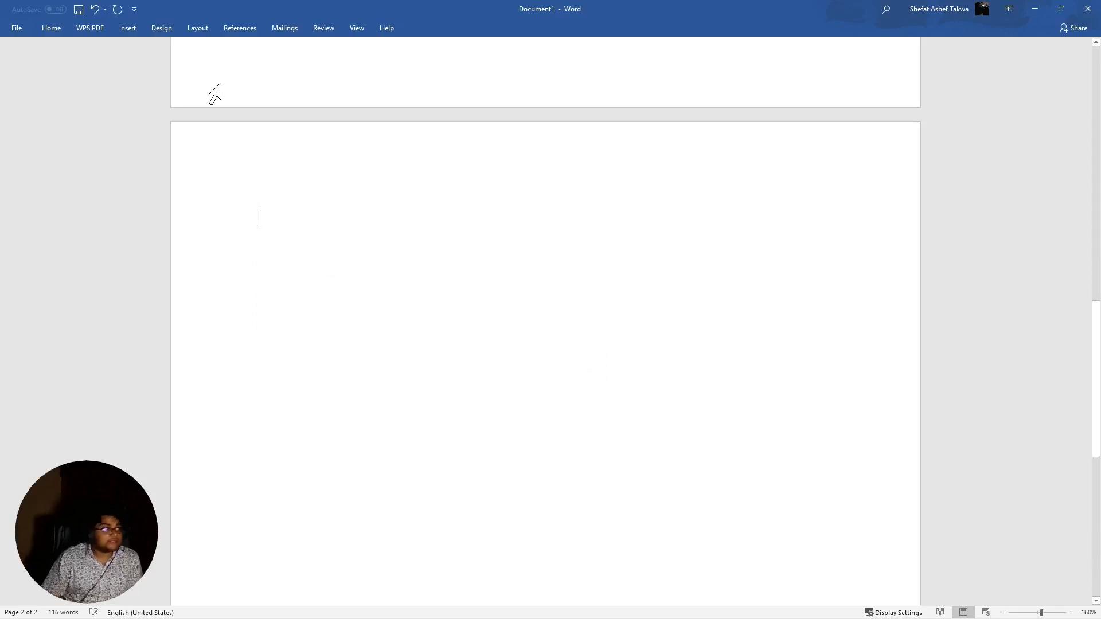
Start inserting a picture from a file on the computer
{"action": "left_click", "coordinate": [123, 28]}
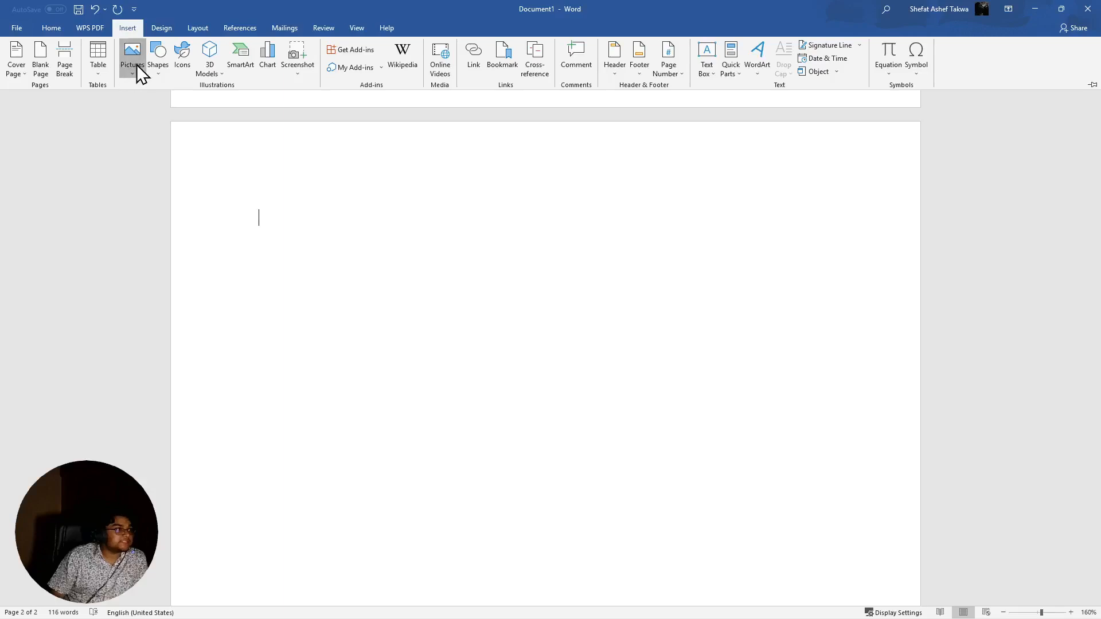
{"action": "left_click", "coordinate": [137, 64]}
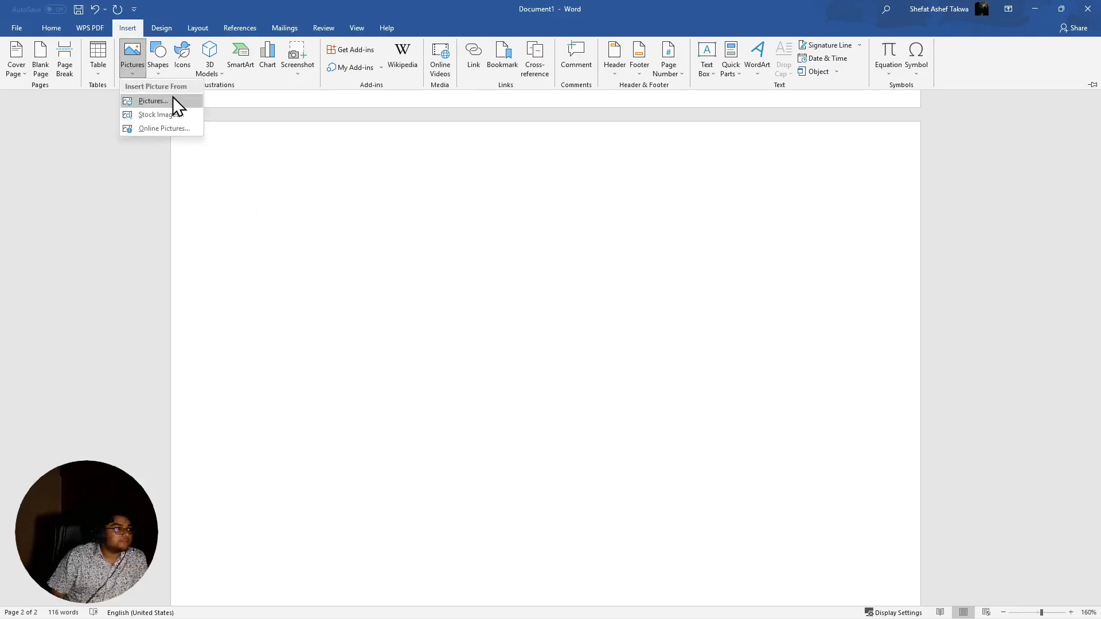
{"action": "left_click", "coordinate": [173, 97]}
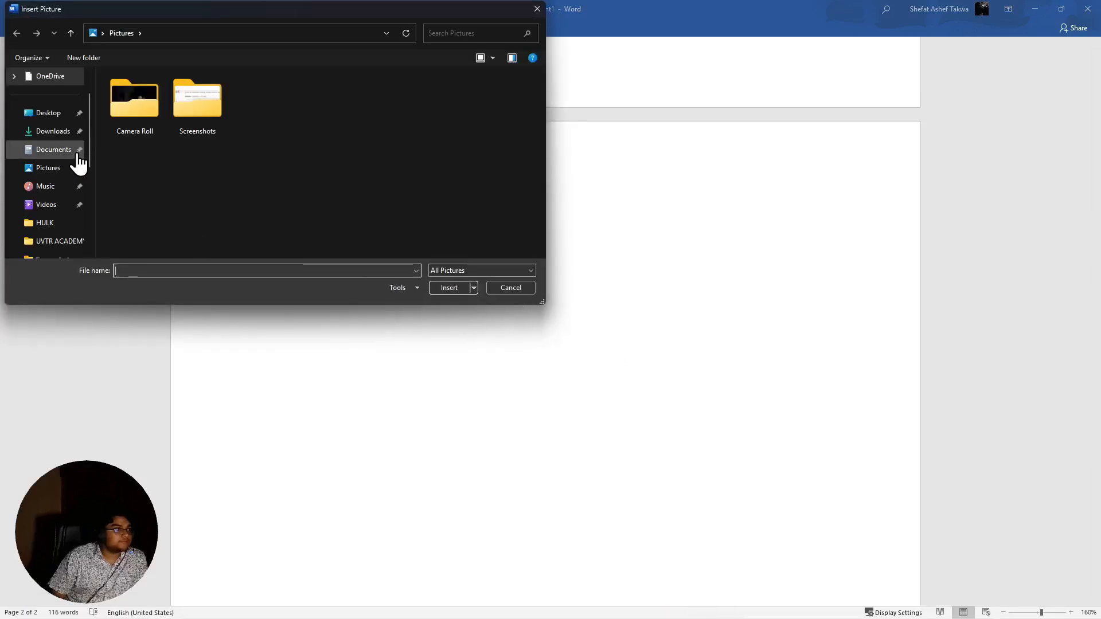
Browse past Camera Roll and Downloads to the Pictures > Screenshots folder
{"action": "double_click", "coordinate": [146, 113]}
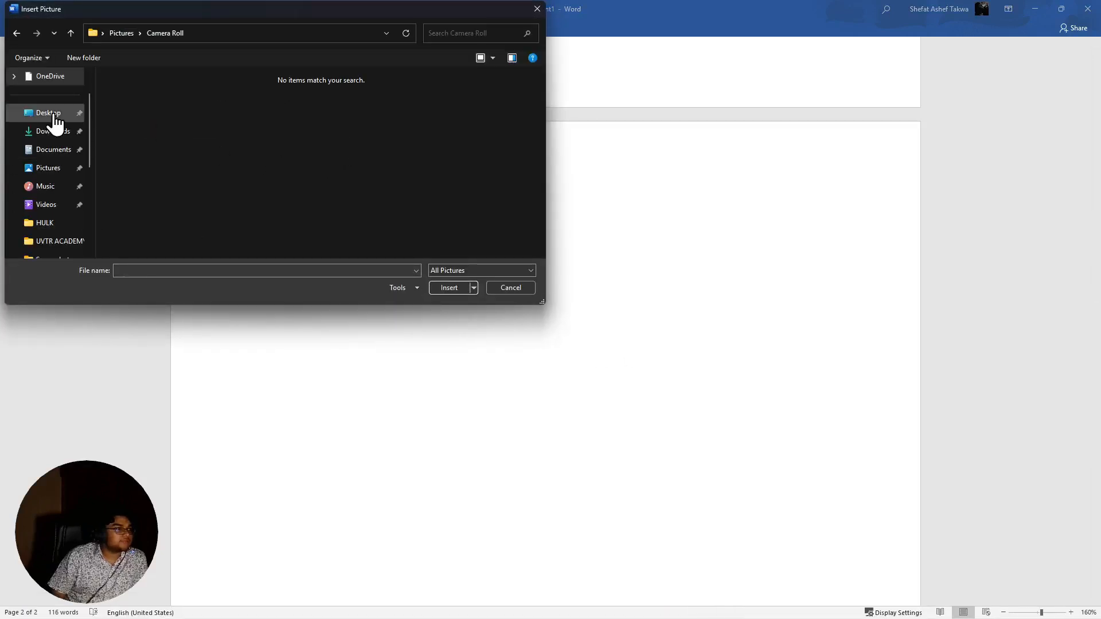
{"action": "left_click", "coordinate": [53, 132]}
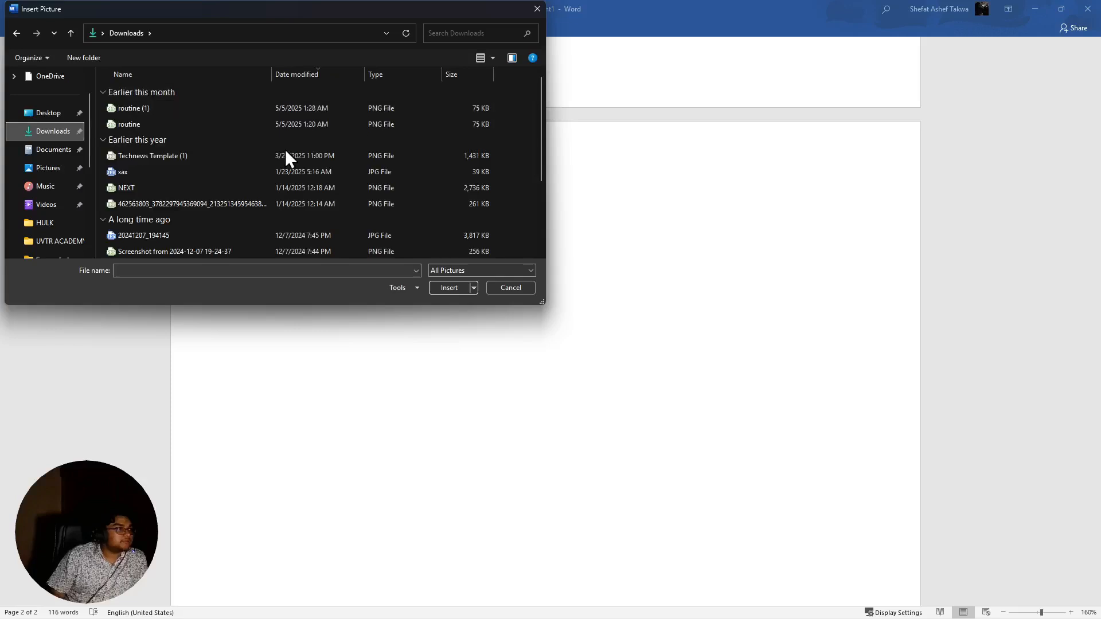
{"action": "scroll", "coordinate": [284, 151], "scroll_direction": "down", "scroll_amount": 2}
{"action": "scroll", "coordinate": [287, 151], "scroll_direction": "up", "scroll_amount": 2}
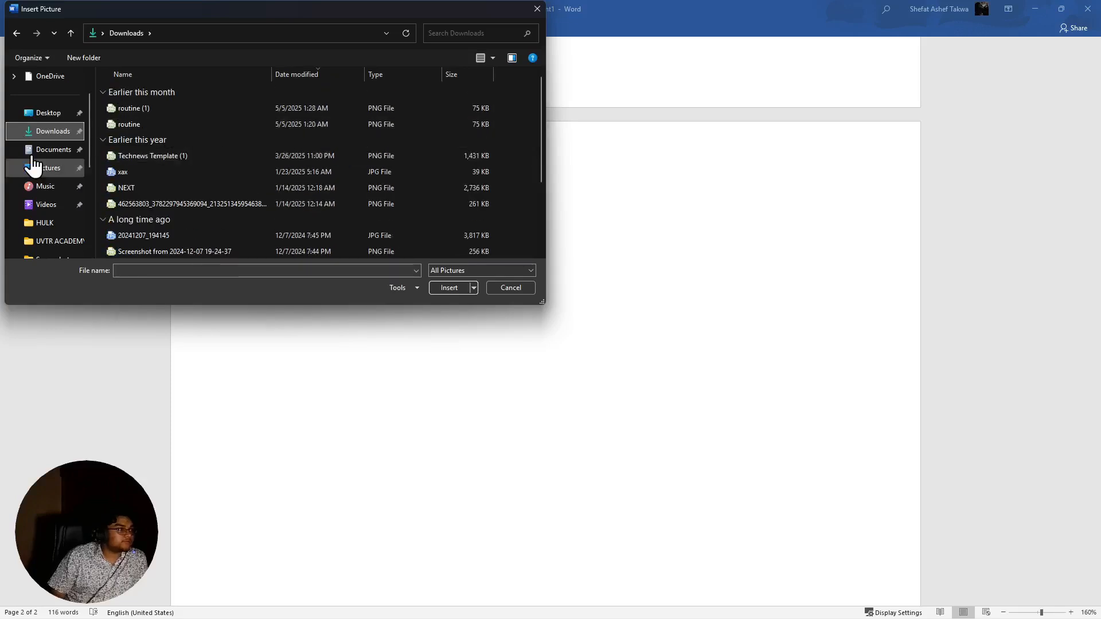
{"action": "left_click", "coordinate": [57, 168]}
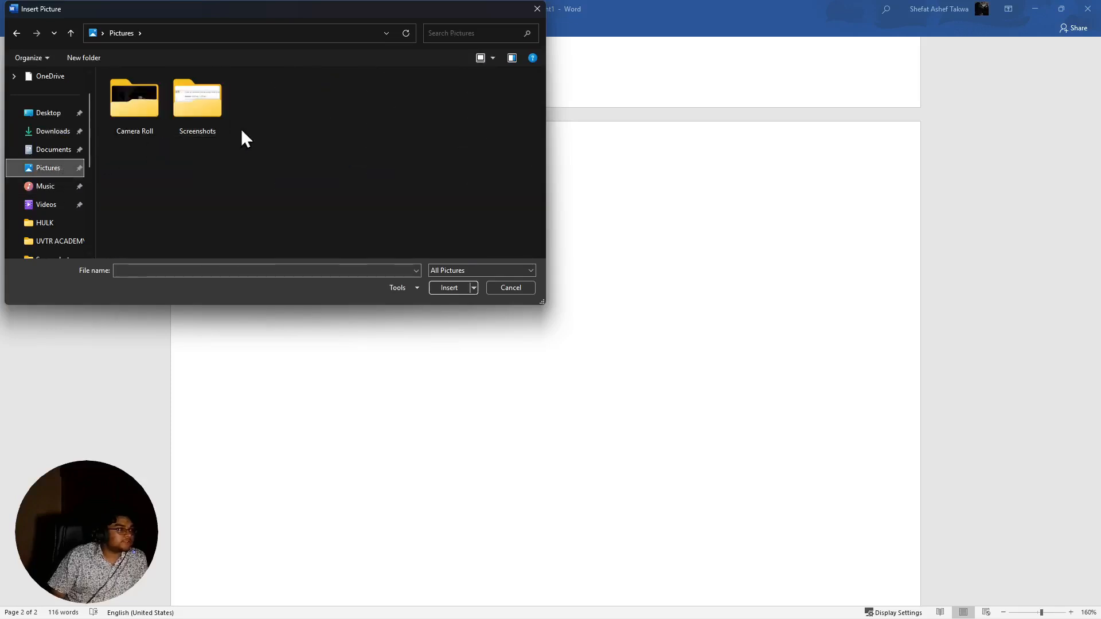
{"action": "double_click", "coordinate": [214, 109]}
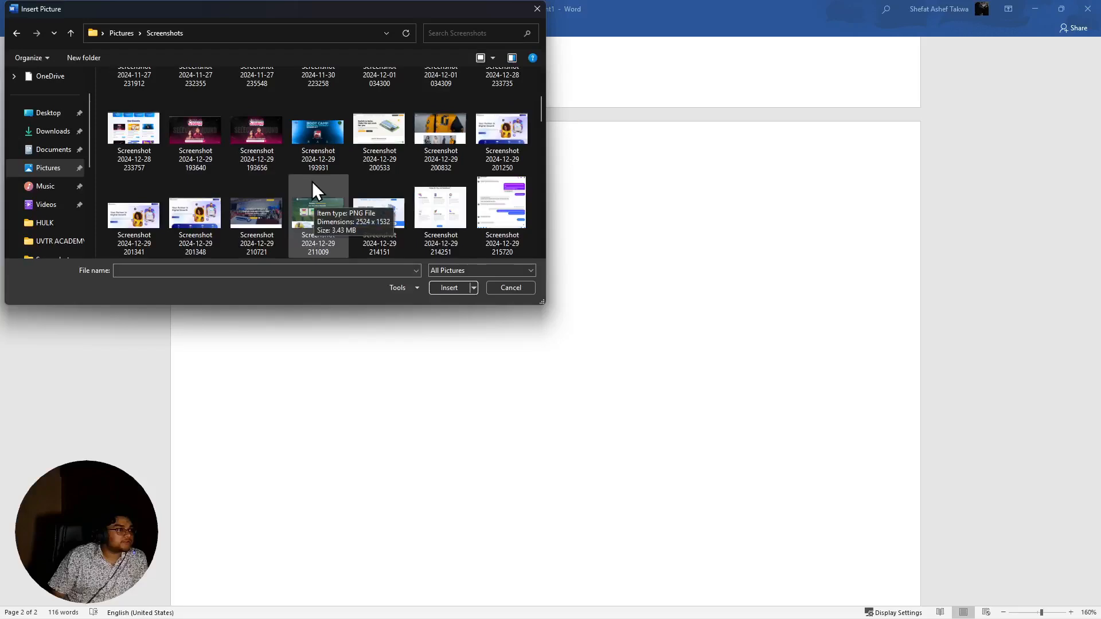
{"action": "scroll", "coordinate": [311, 180], "scroll_direction": "up", "scroll_amount": 2}
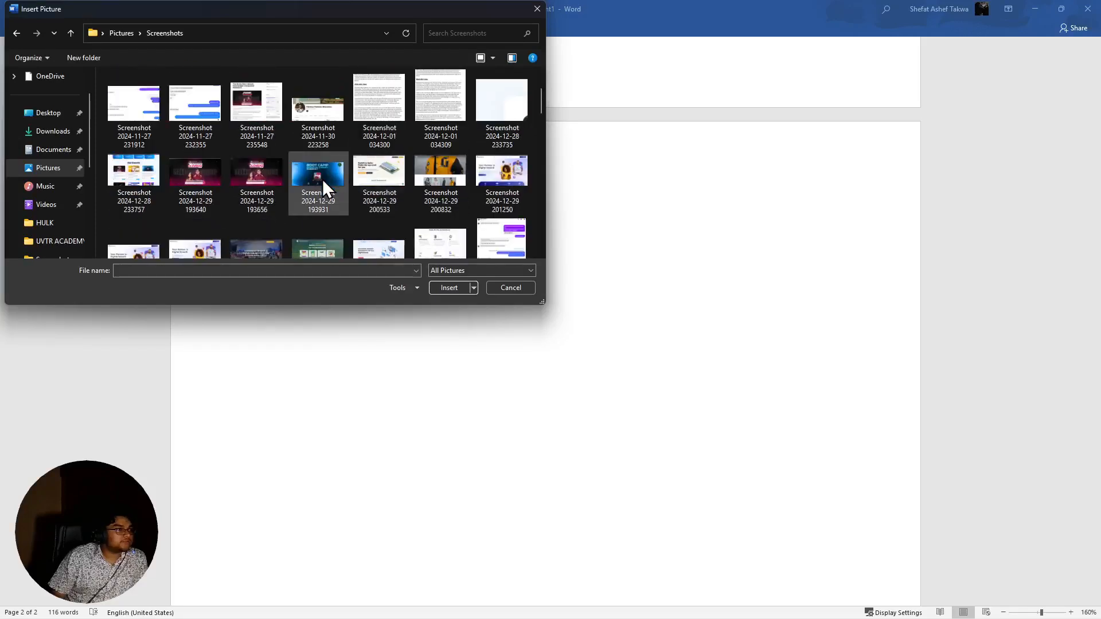
{"action": "scroll", "coordinate": [322, 179], "scroll_direction": "down", "scroll_amount": 10}
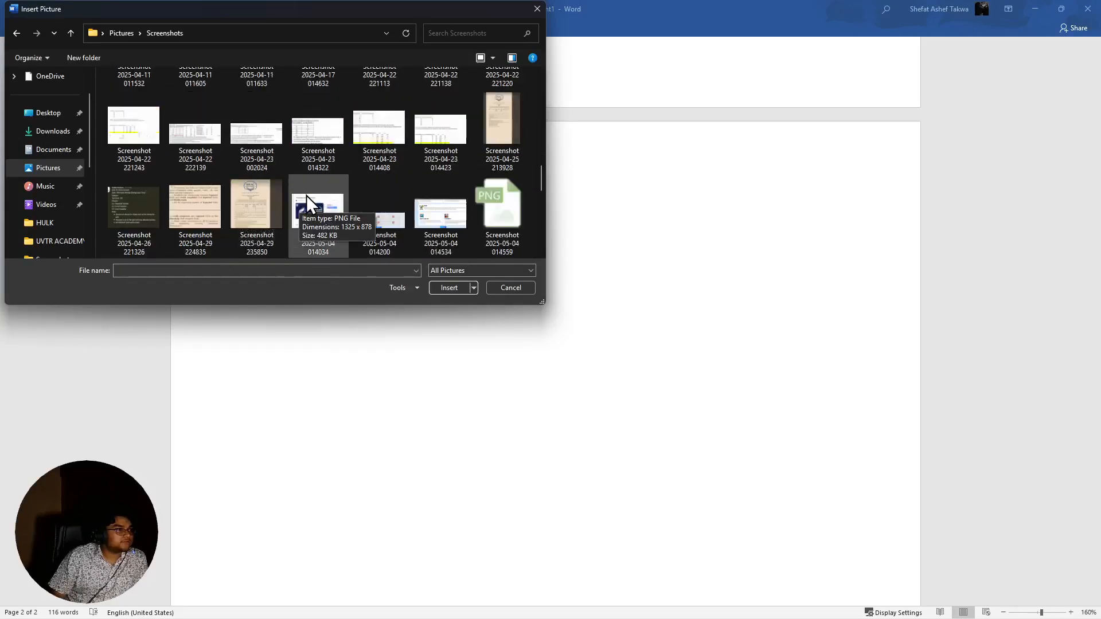
{"action": "scroll", "coordinate": [373, 186], "scroll_direction": "up", "scroll_amount": 1}
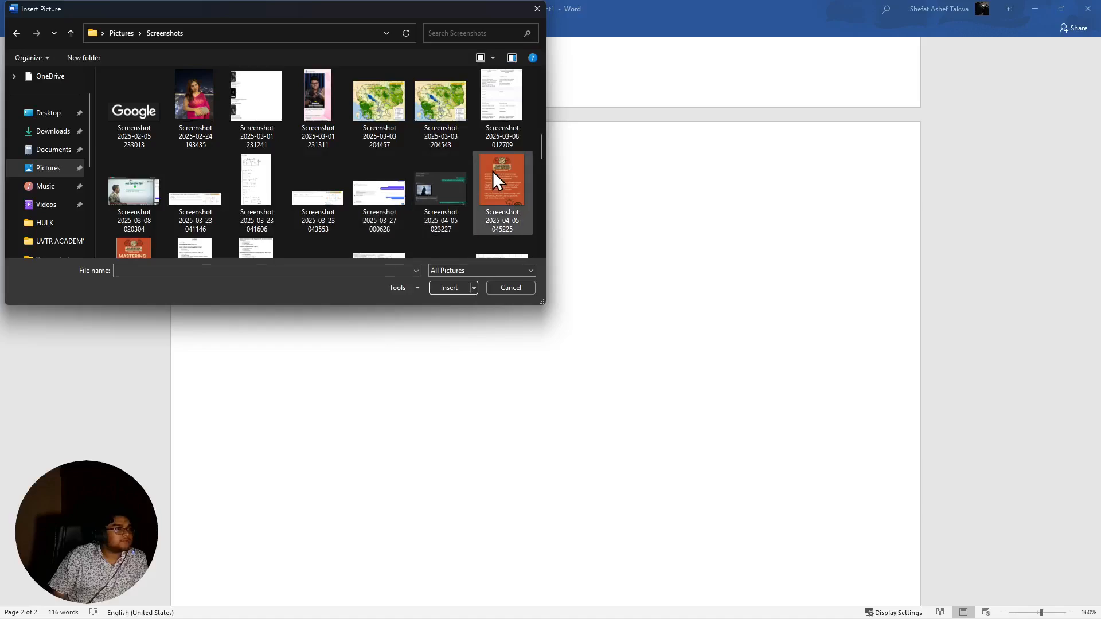
{"action": "scroll", "coordinate": [500, 188], "scroll_direction": "down", "scroll_amount": 1}
Insert the orange book-cover screenshot onto page 2
{"action": "double_click", "coordinate": [129, 201]}
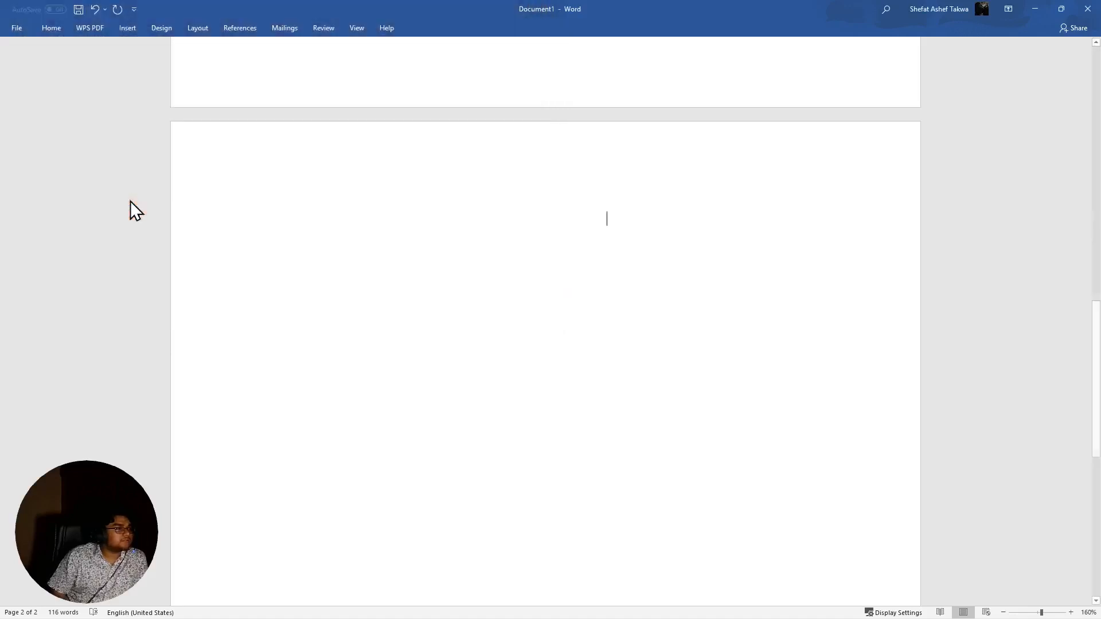
{"action": "scroll", "coordinate": [639, 307], "scroll_direction": "down", "scroll_amount": 5}
{"action": "scroll", "coordinate": [680, 356], "scroll_direction": "up", "scroll_amount": 3}
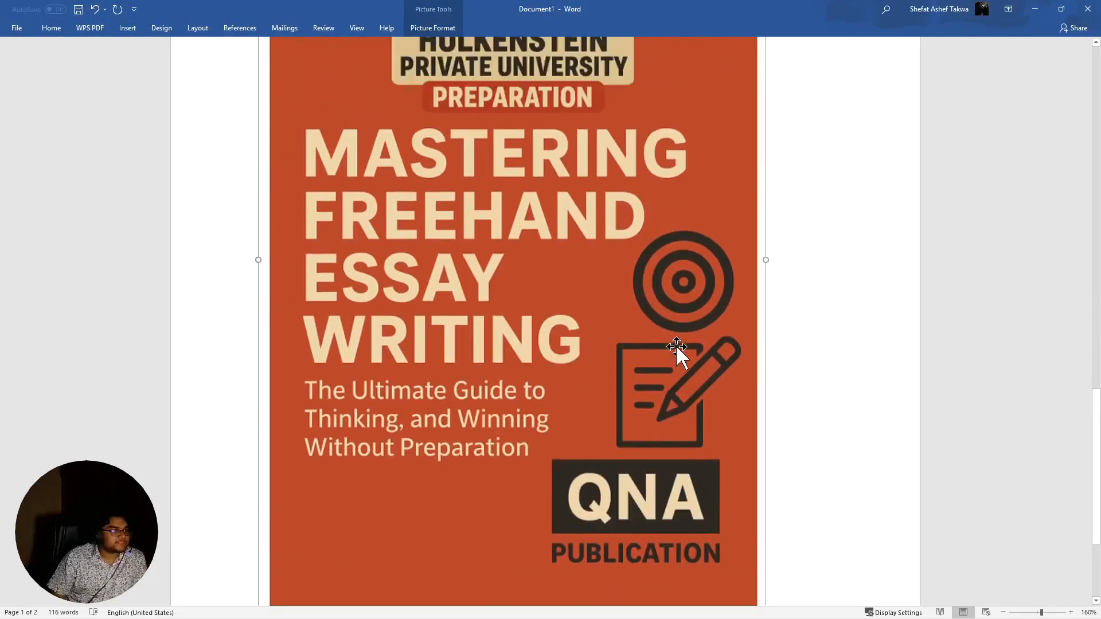
{"action": "left_click", "coordinate": [823, 263]}
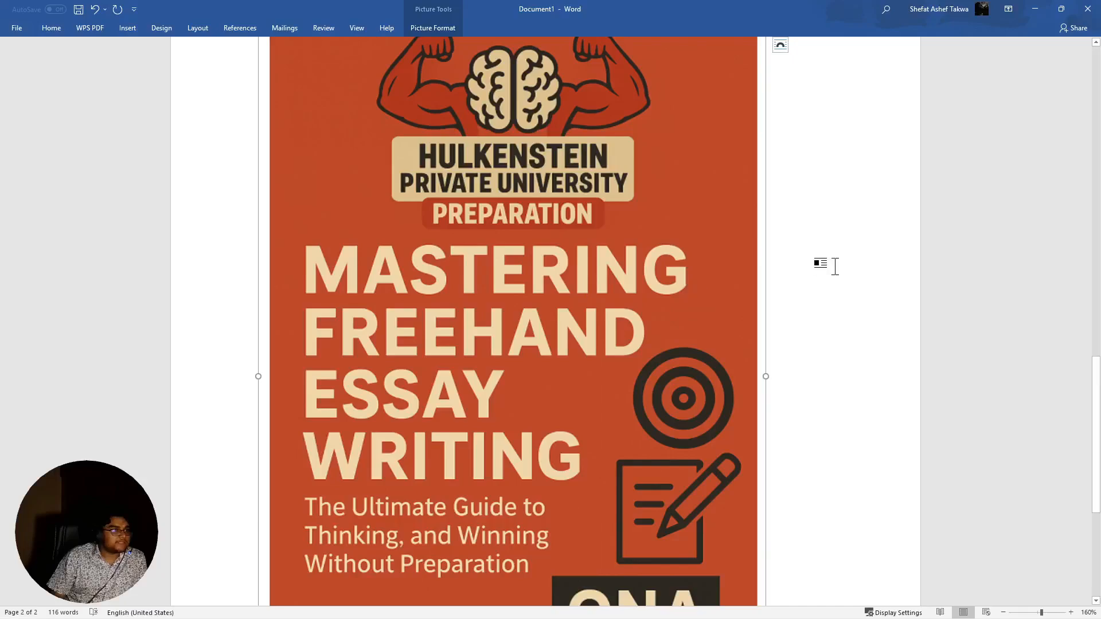
Enlarge the book-cover picture across the page width
{"action": "scroll", "coordinate": [733, 258], "scroll_direction": "down", "scroll_amount": 2}
{"action": "left_click", "coordinate": [706, 249]}
{"action": "scroll", "coordinate": [772, 198], "scroll_direction": "up", "scroll_amount": 6}
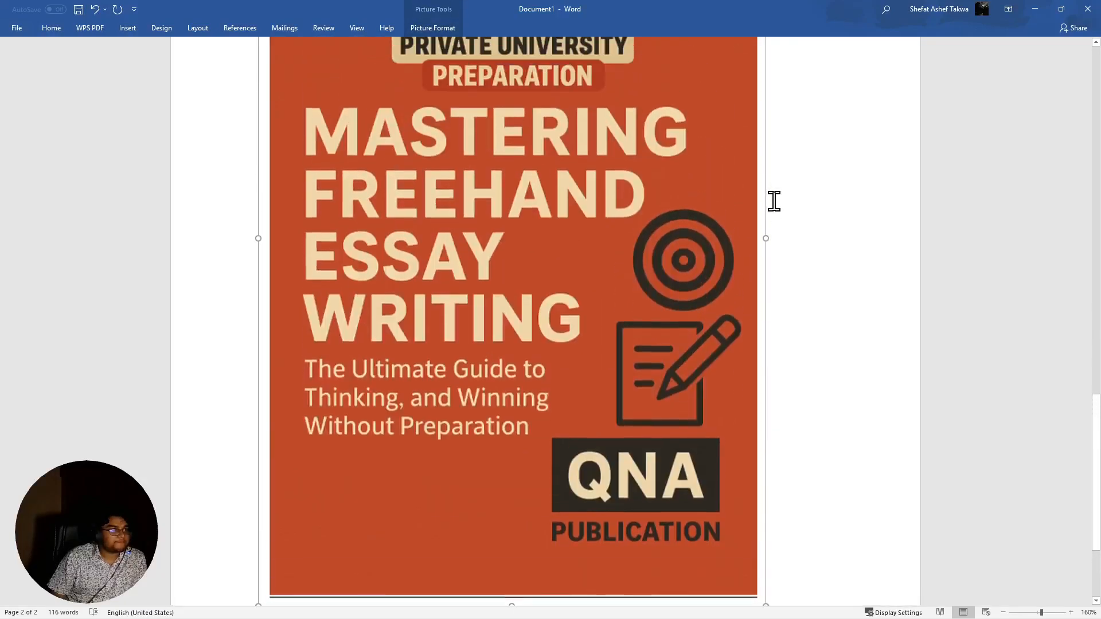
{"action": "scroll", "coordinate": [772, 191], "scroll_direction": "up", "scroll_amount": 1}
{"action": "left_click_drag", "start_coordinate": [764, 136], "coordinate": [827, 122]}
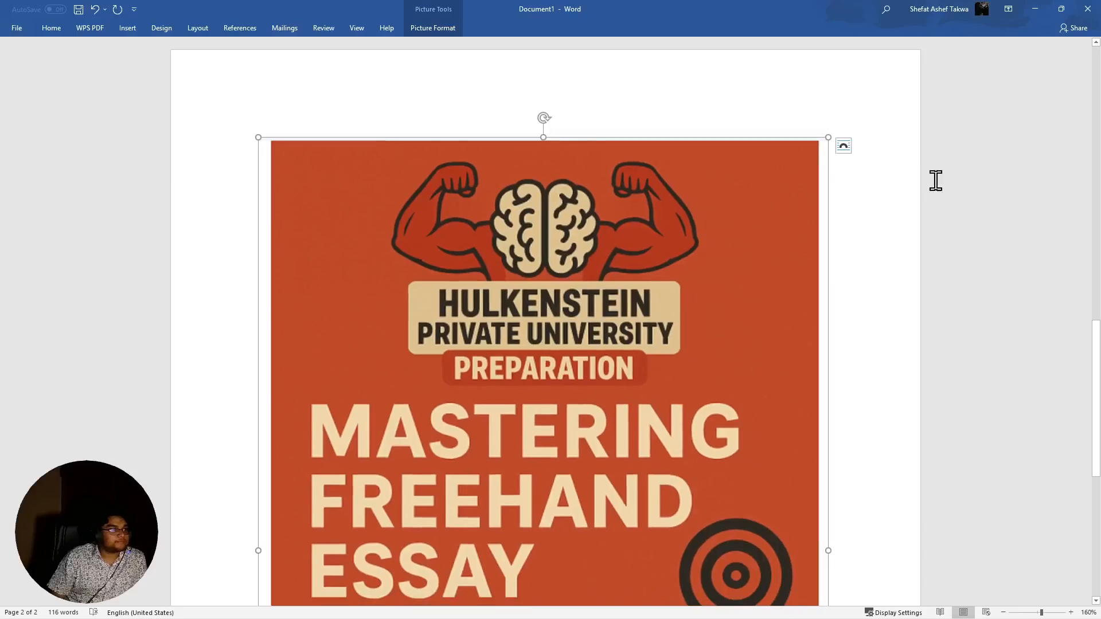
{"action": "left_click", "coordinate": [1025, 246]}
{"action": "scroll", "coordinate": [573, 396], "scroll_direction": "down", "scroll_amount": 7}
{"action": "scroll", "coordinate": [661, 529], "scroll_direction": "up", "scroll_amount": 3}
{"action": "scroll", "coordinate": [195, 386], "scroll_direction": "up", "scroll_amount": 6}
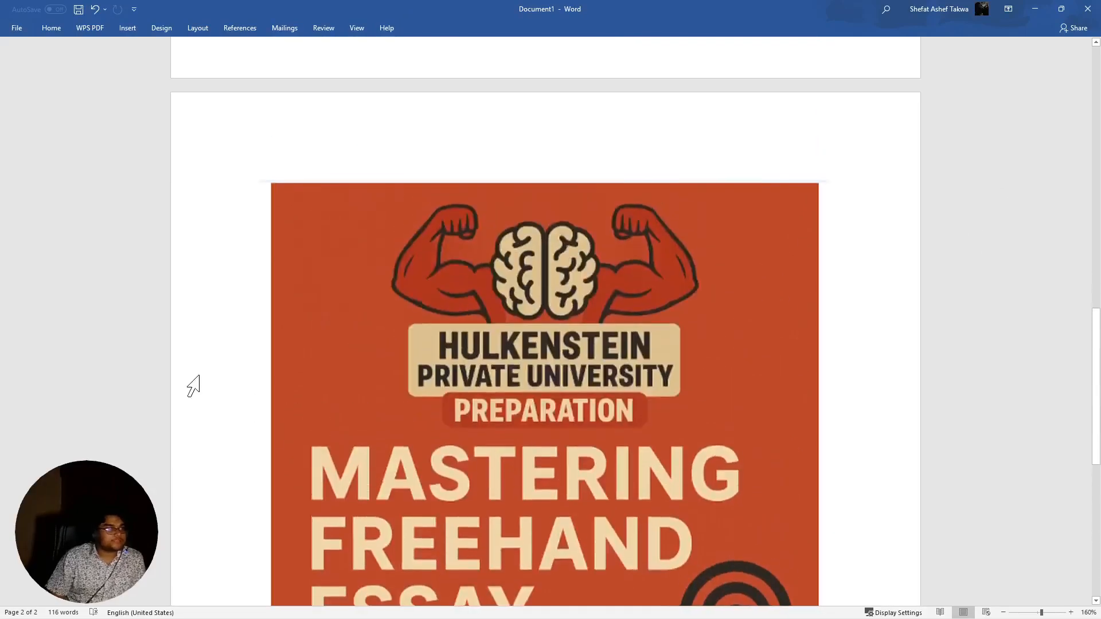
{"action": "scroll", "coordinate": [344, 405], "scroll_direction": "down", "scroll_amount": 3}
Reshape the cover wider, then stretch it taller to fill most of the page
{"action": "left_click", "coordinate": [445, 320]}
{"action": "scroll", "coordinate": [519, 378], "scroll_direction": "down", "scroll_amount": 4}
{"action": "scroll", "coordinate": [519, 378], "scroll_direction": "down", "scroll_amount": 3}
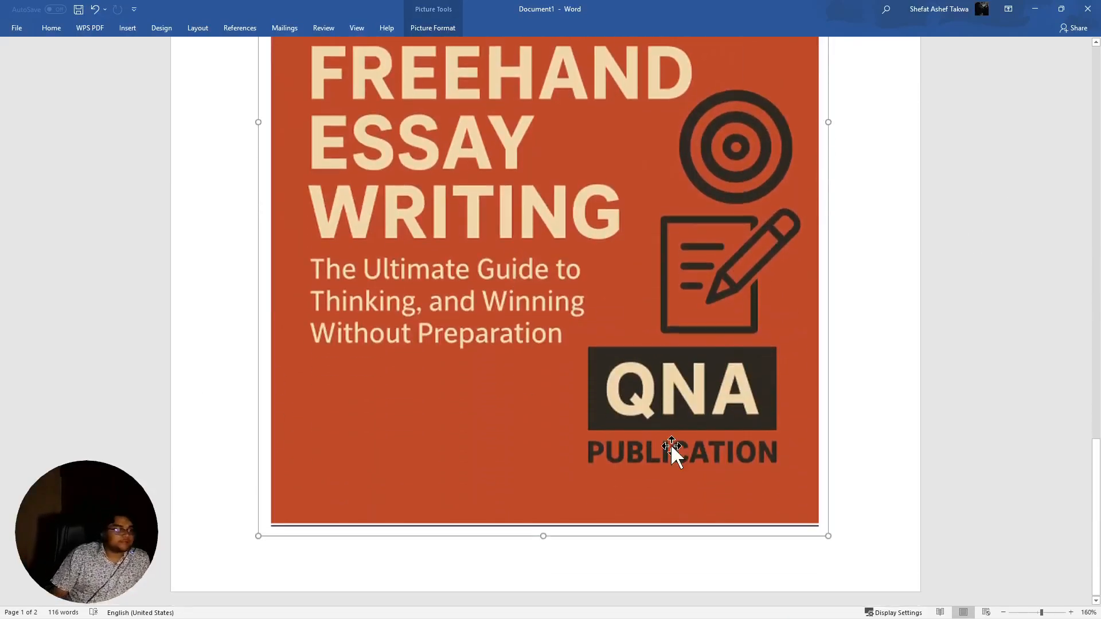
{"action": "left_click_drag", "start_coordinate": [828, 535], "coordinate": [321, 157]}
{"action": "scroll", "coordinate": [603, 389], "scroll_direction": "up", "scroll_amount": 12}
{"action": "scroll", "coordinate": [603, 388], "scroll_direction": "up", "scroll_amount": 1}
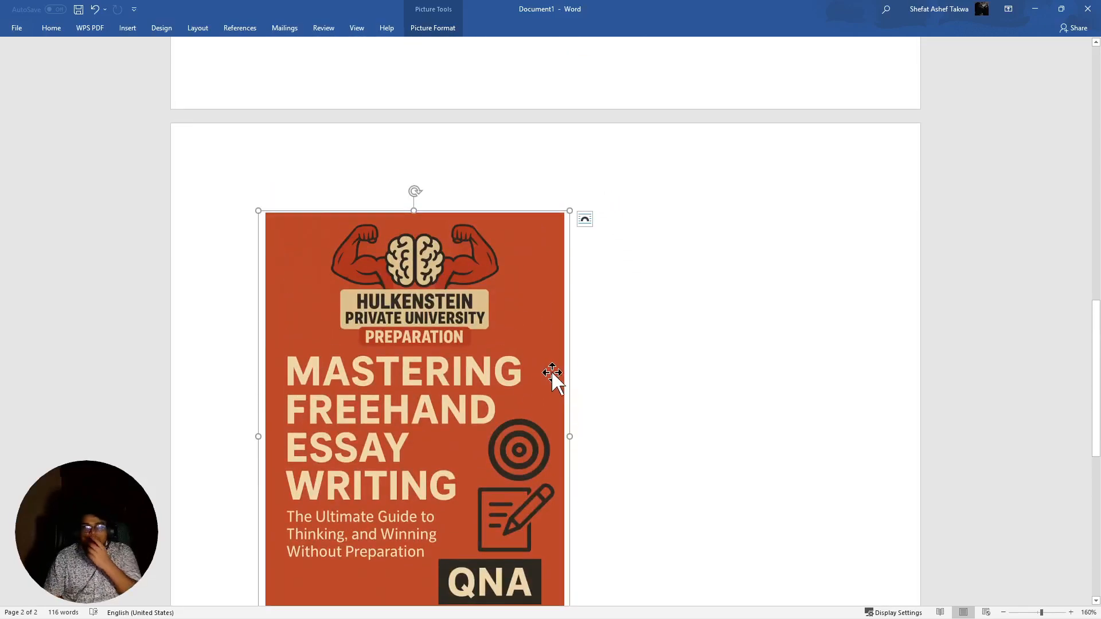
{"action": "scroll", "coordinate": [535, 336], "scroll_direction": "down", "scroll_amount": 3}
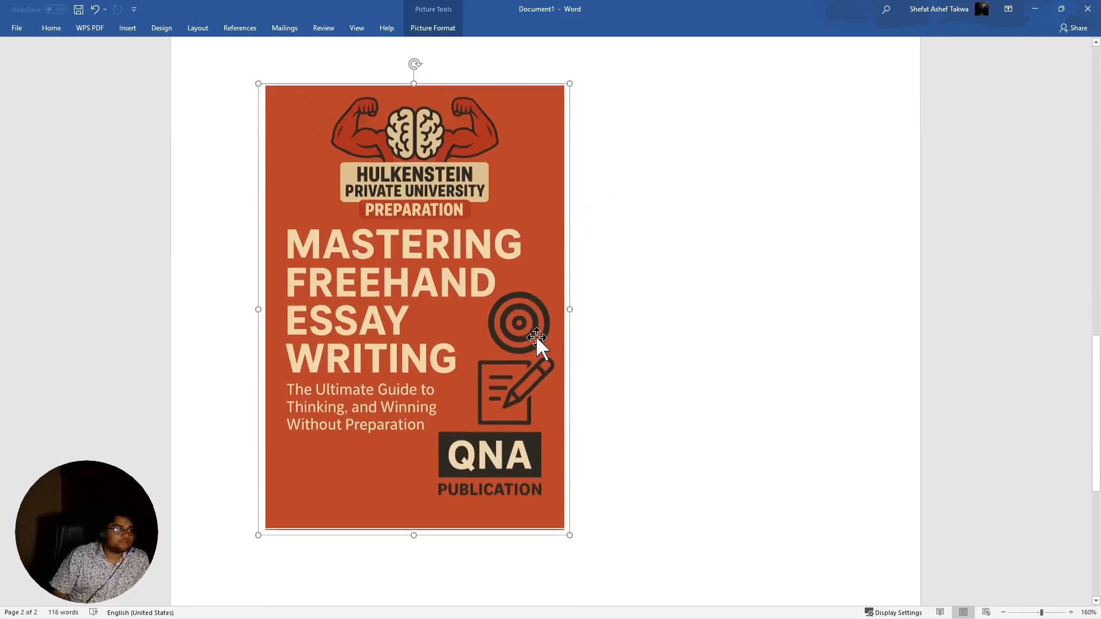
{"action": "left_click_drag", "start_coordinate": [573, 537], "coordinate": [866, 177]}
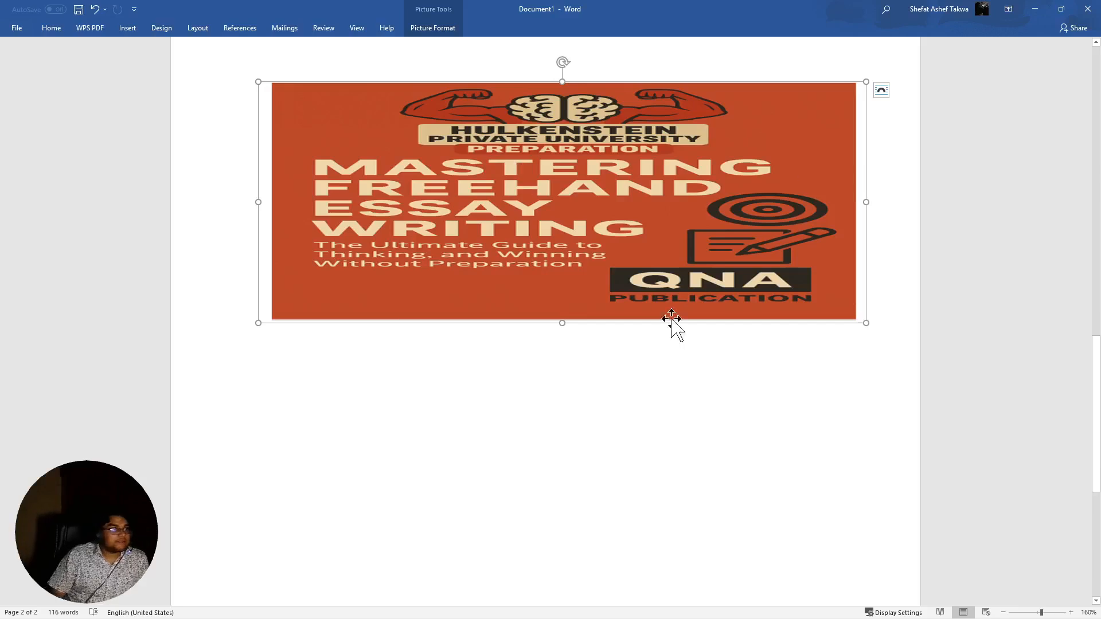
{"action": "left_click_drag", "start_coordinate": [565, 323], "coordinate": [593, 541]}
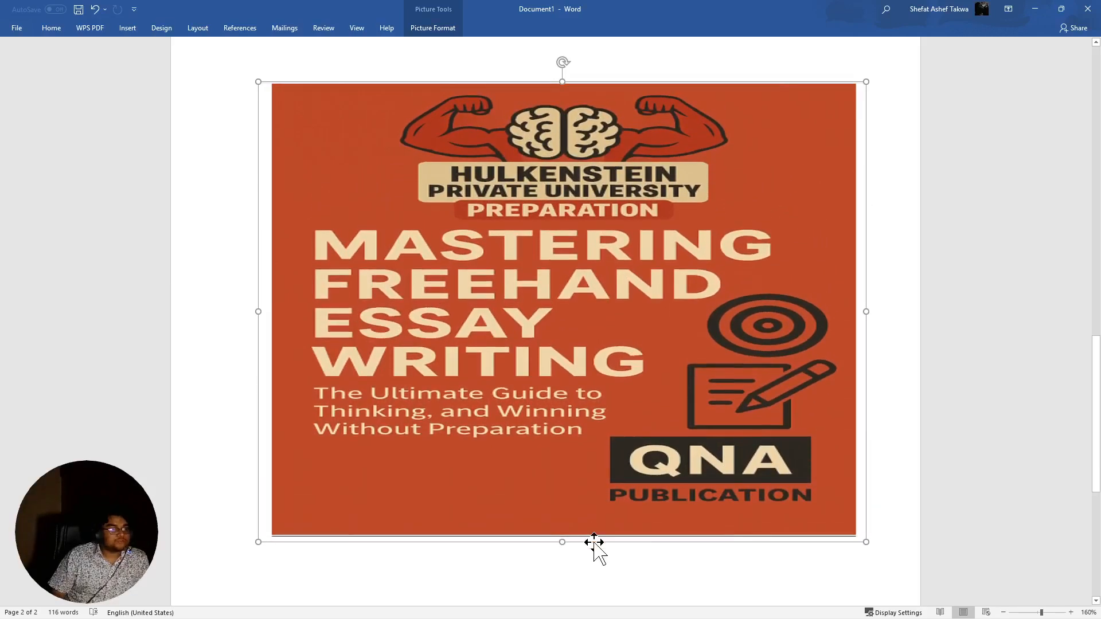
{"action": "scroll", "coordinate": [671, 449], "scroll_direction": "down", "scroll_amount": 4}
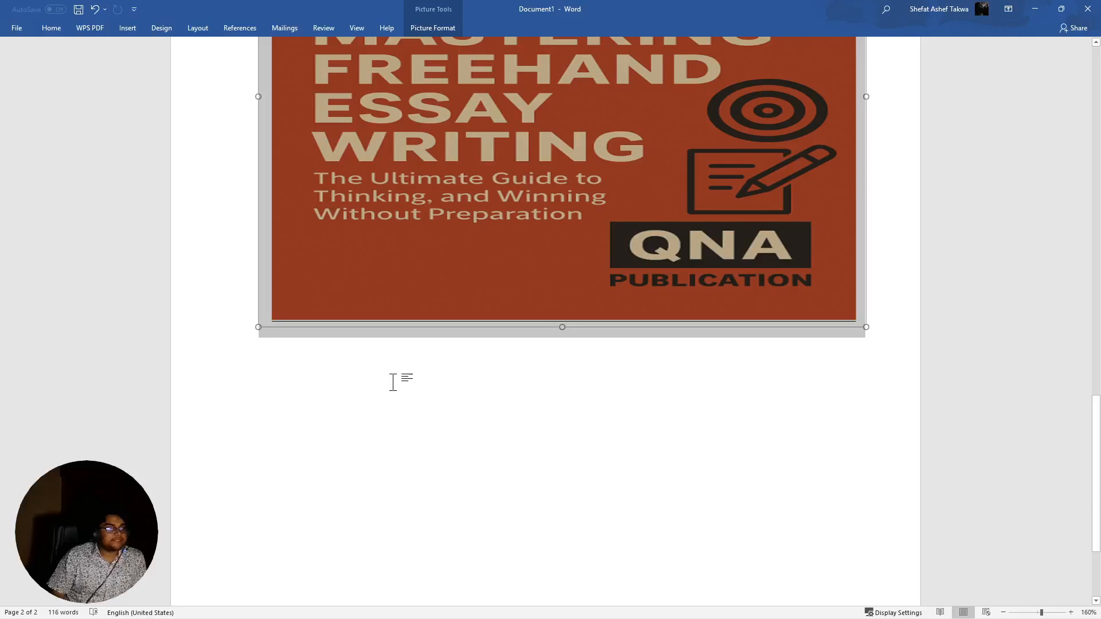
{"action": "left_click", "coordinate": [887, 185]}
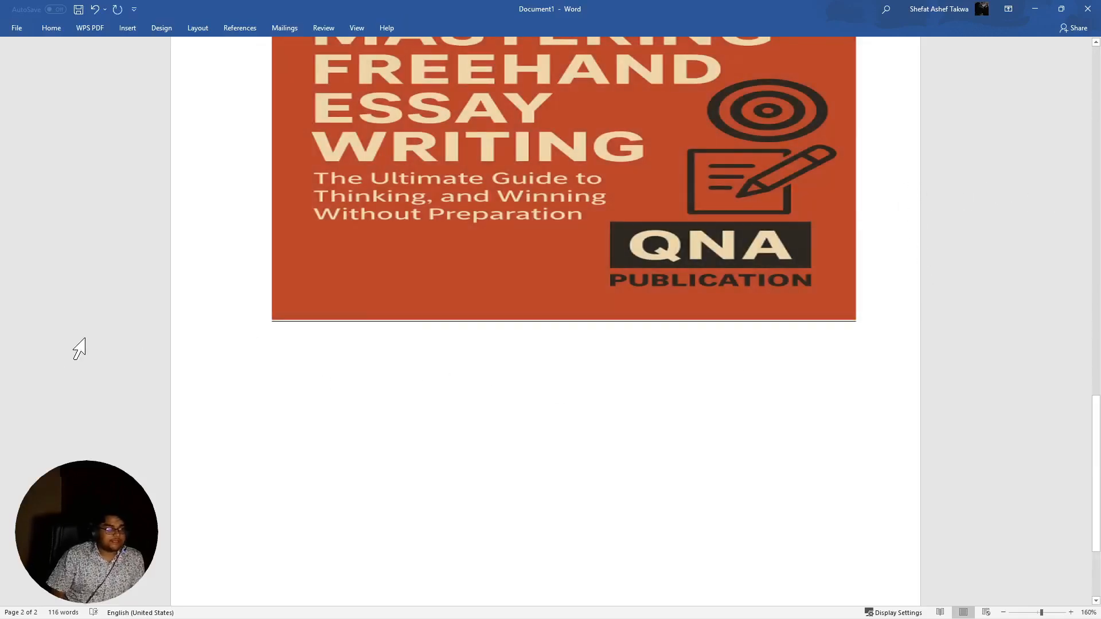
Cancel the accidentally opened Insert Hyperlink dialog and stray typed characters
{"action": "type", "text": "0"}
{"action": "key", "text": "ctrl+k"}
{"action": "type", "text": "hfoj"}
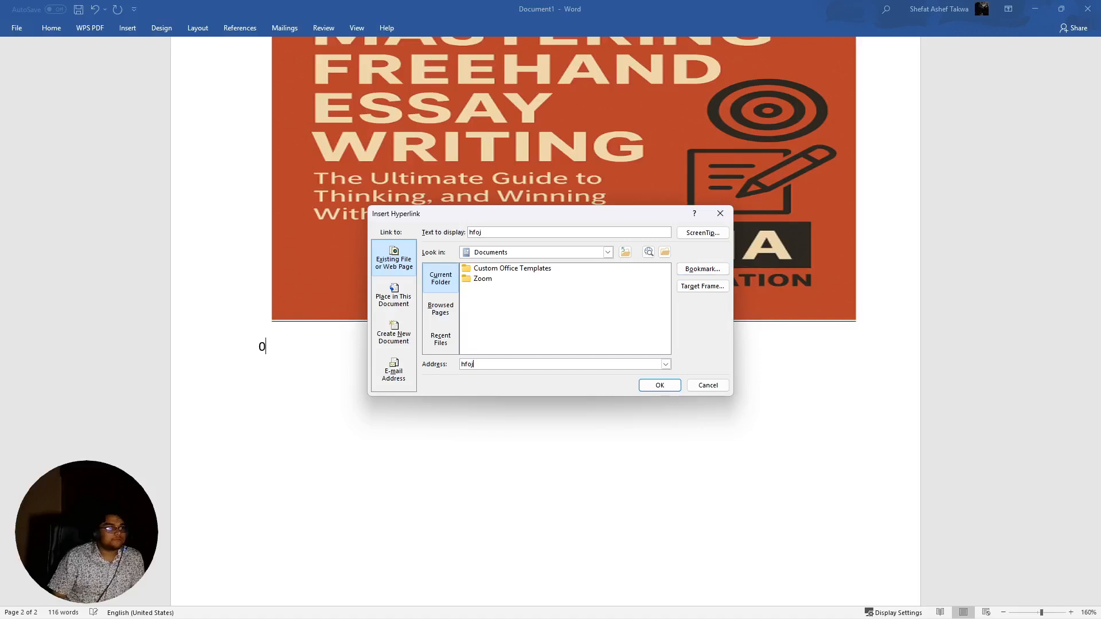
{"action": "key", "text": "Escape"}
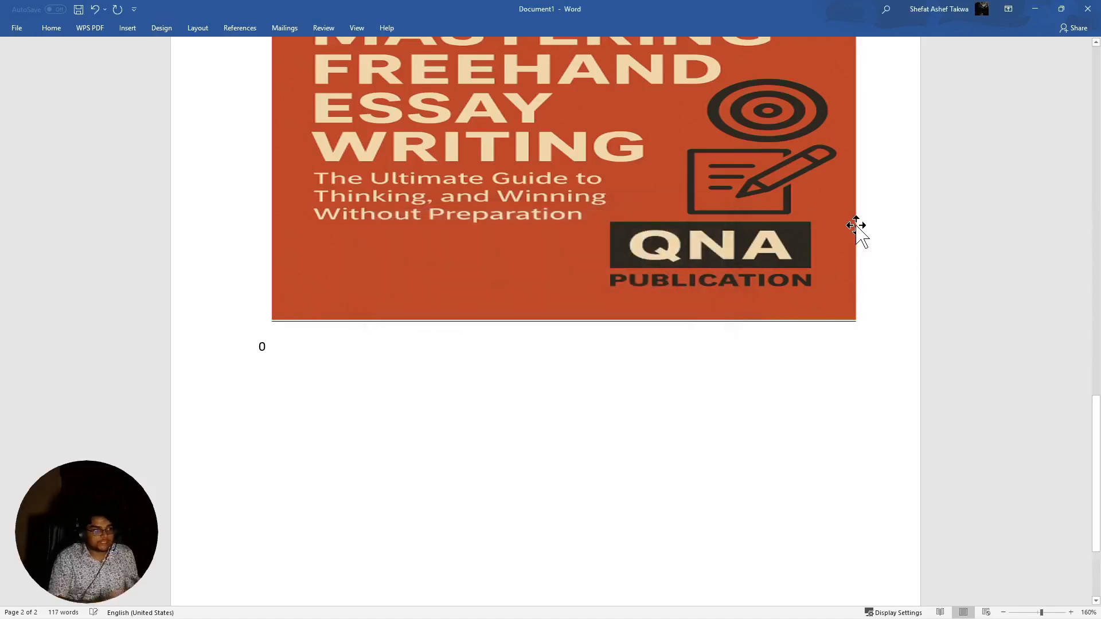
{"action": "type", "text": "o"}
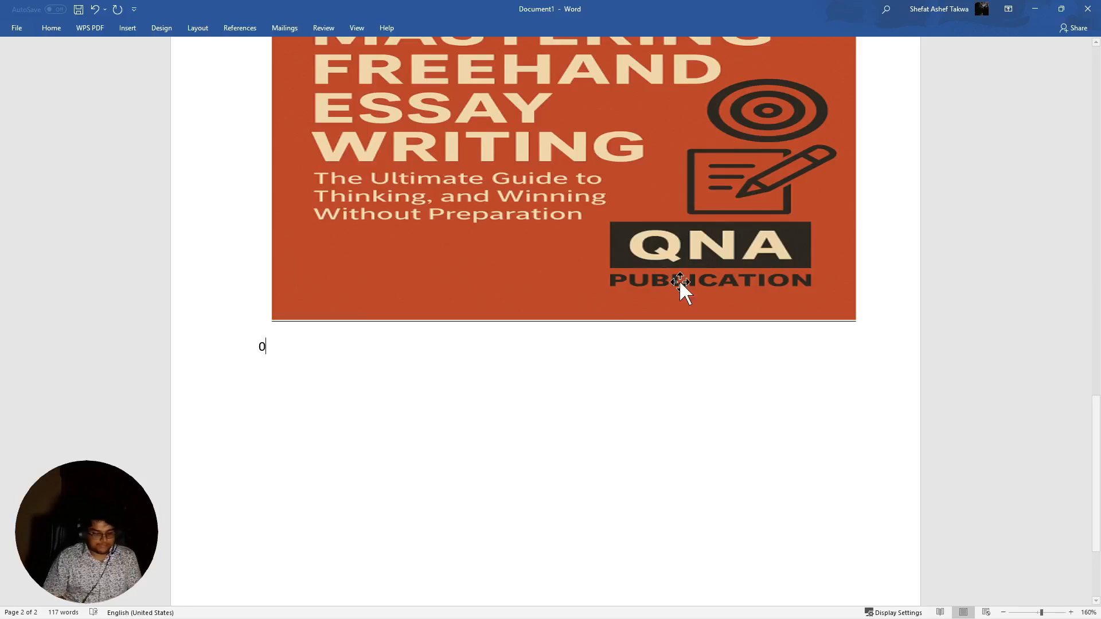
Look over the Home tab's formatting options, then return to the page
{"action": "scroll", "coordinate": [718, 339], "scroll_direction": "up", "scroll_amount": 4}
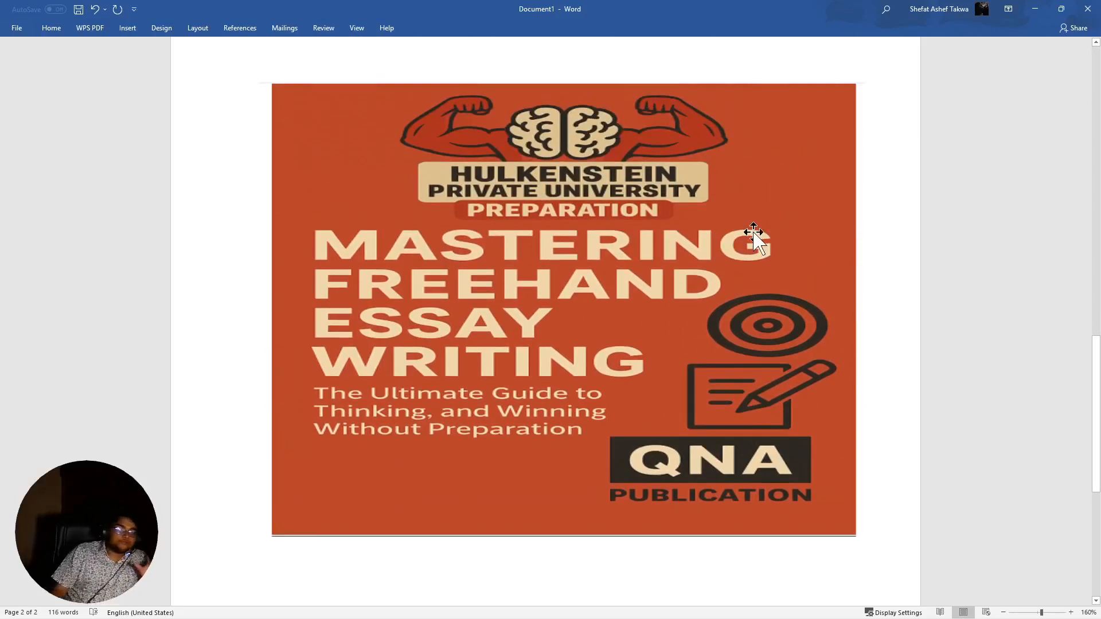
{"action": "scroll", "coordinate": [755, 238], "scroll_direction": "down", "scroll_amount": 2}
{"action": "scroll", "coordinate": [719, 322], "scroll_direction": "down", "scroll_amount": 2}
{"action": "scroll", "coordinate": [644, 568], "scroll_direction": "down", "scroll_amount": 1}
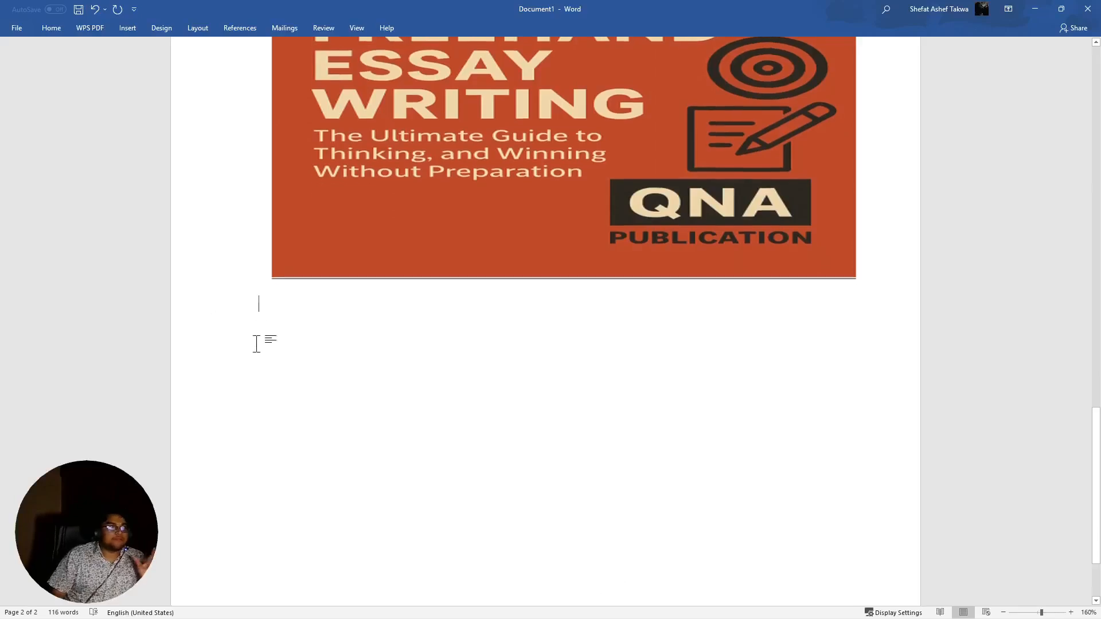
{"action": "left_click", "coordinate": [51, 28]}
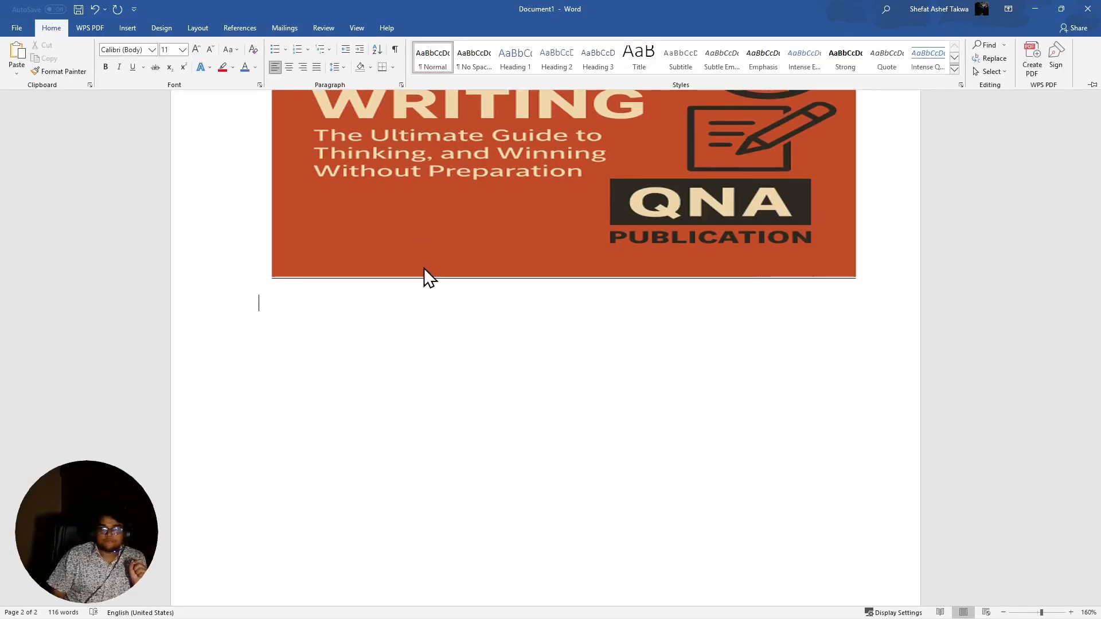
{"action": "left_click", "coordinate": [375, 302]}
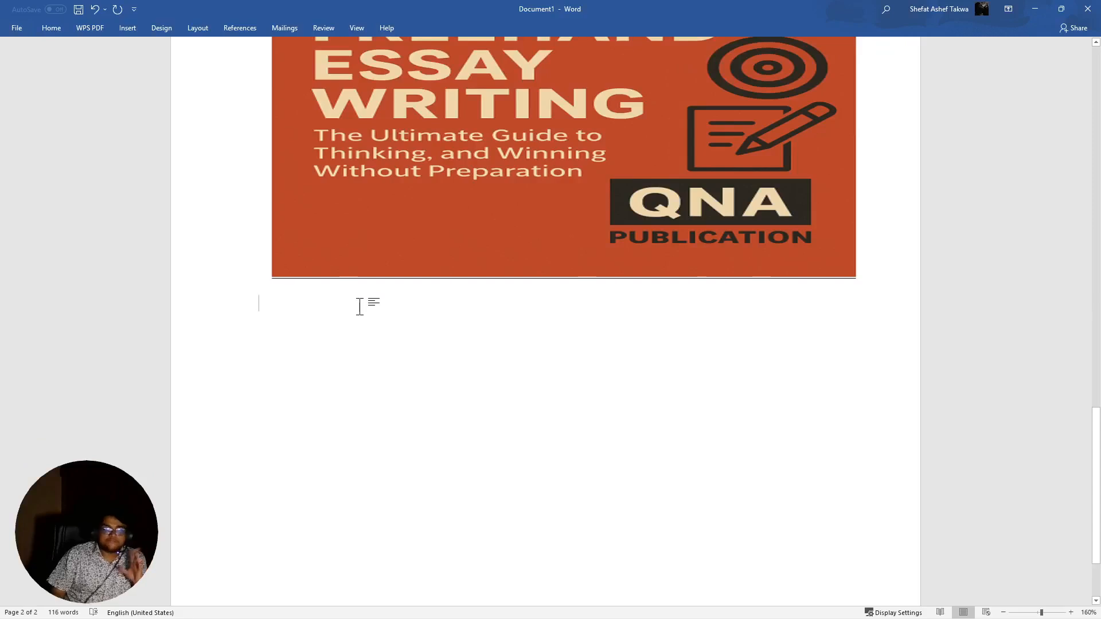
Select the book-cover picture and delete it
{"action": "left_click", "coordinate": [128, 28]}
{"action": "key", "text": "Escape"}
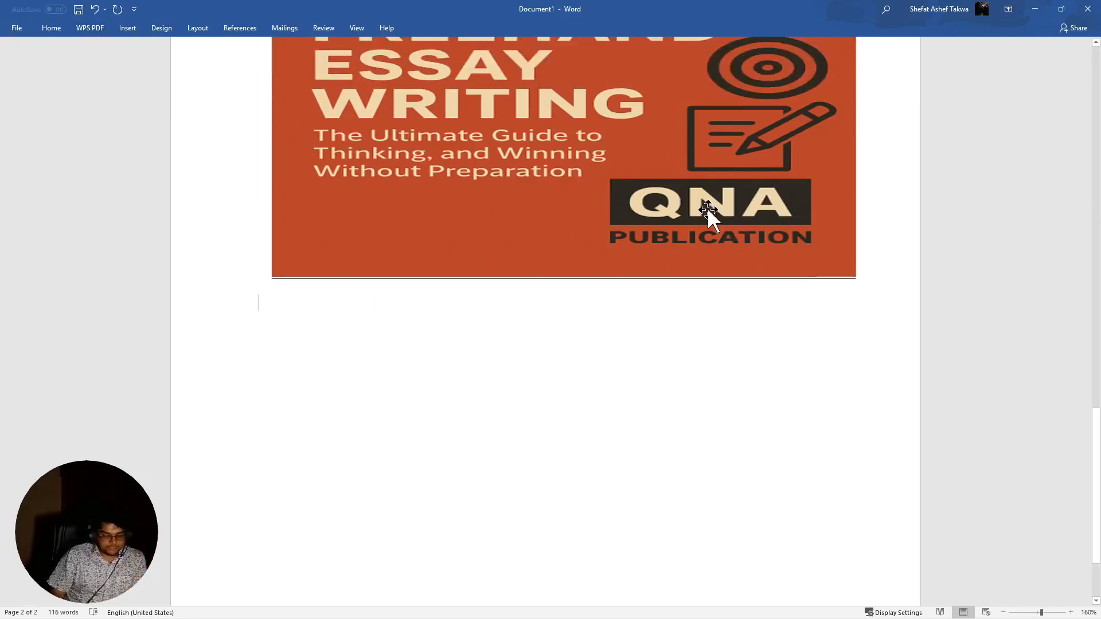
{"action": "left_click", "coordinate": [707, 207]}
{"action": "key", "text": "Delete"}
Draw a curved block arrow across page 2, then delete it
{"action": "left_click", "coordinate": [129, 29]}
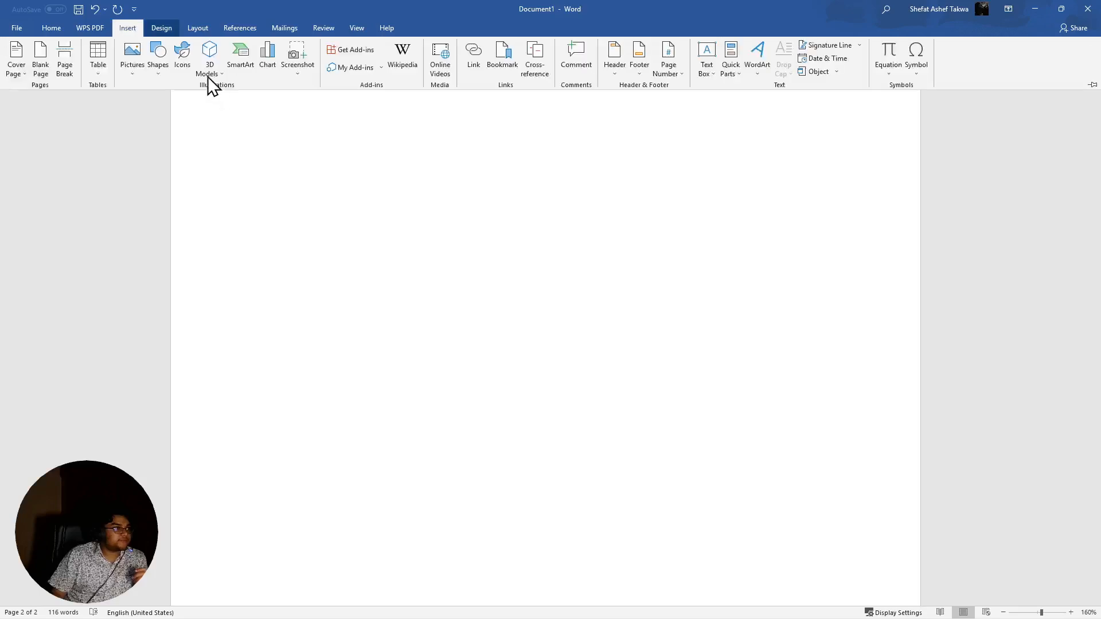
{"action": "left_click", "coordinate": [168, 58]}
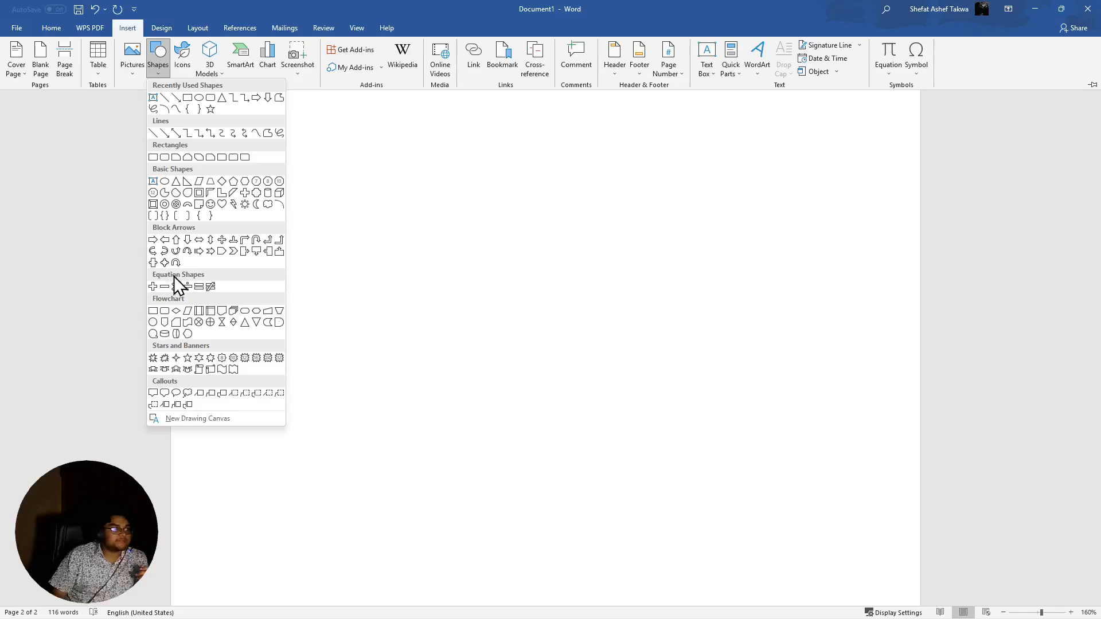
{"action": "left_click", "coordinate": [187, 251]}
{"action": "scroll", "coordinate": [365, 175], "scroll_direction": "up", "scroll_amount": 3}
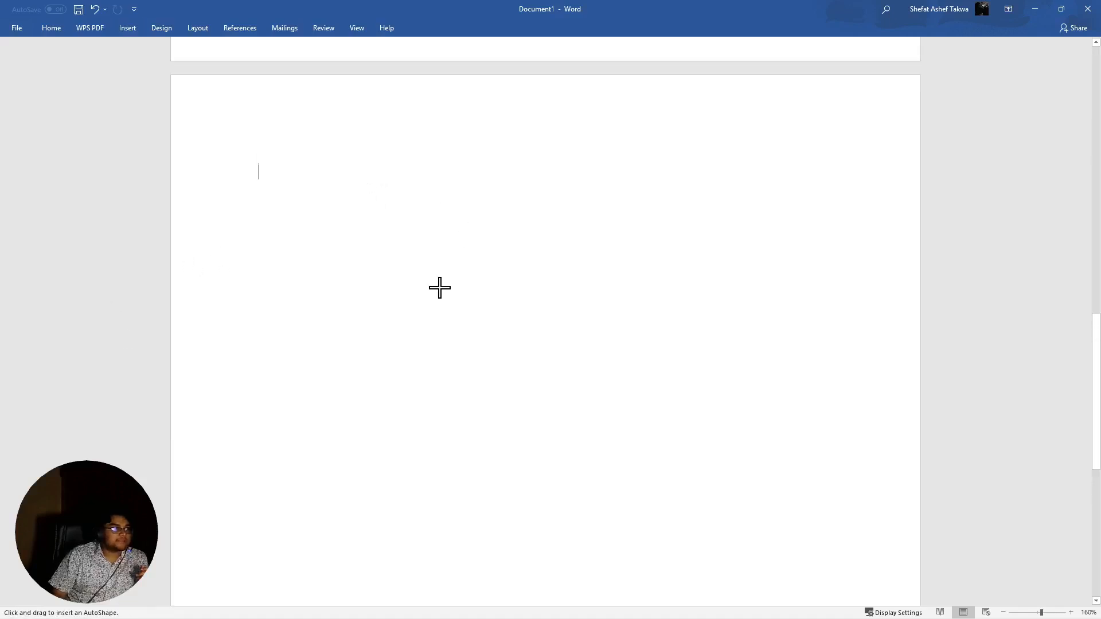
{"action": "left_click_drag", "start_coordinate": [361, 194], "coordinate": [817, 611]}
{"action": "scroll", "coordinate": [826, 398], "scroll_direction": "down", "scroll_amount": 8}
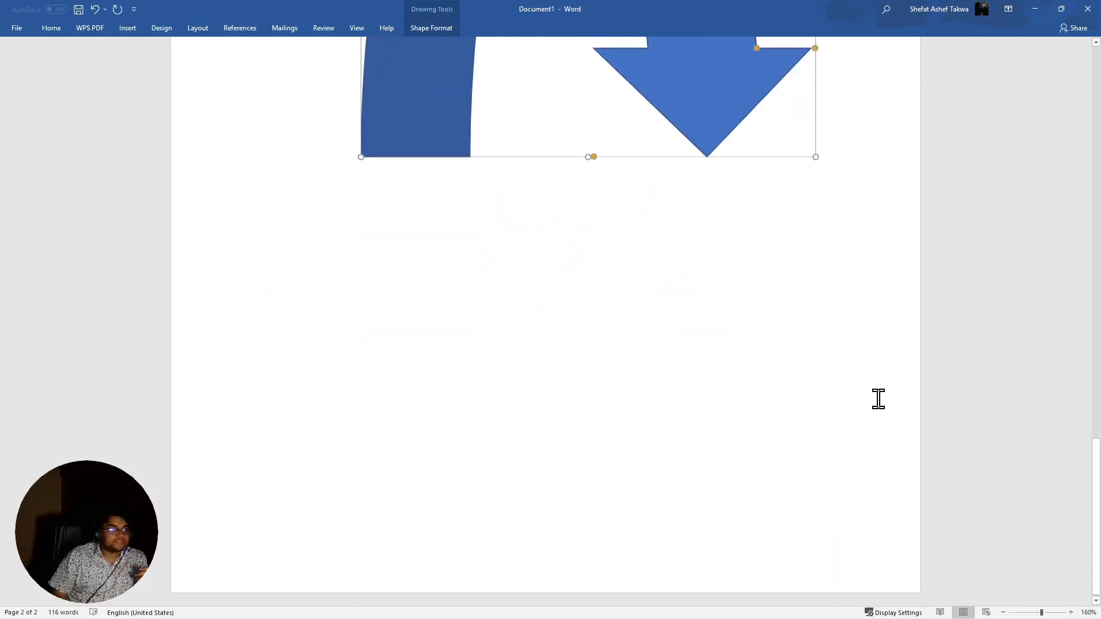
{"action": "scroll", "coordinate": [607, 186], "scroll_direction": "up", "scroll_amount": 5}
{"action": "key", "text": "Delete"}
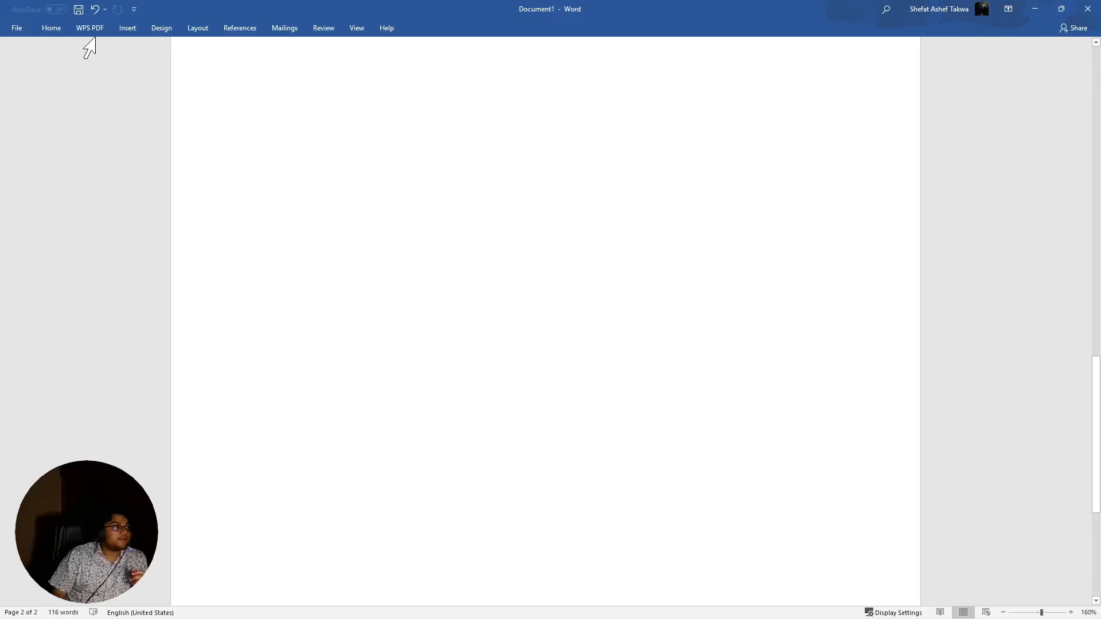
Open the icon library and close it without inserting anything
{"action": "left_click", "coordinate": [131, 28]}
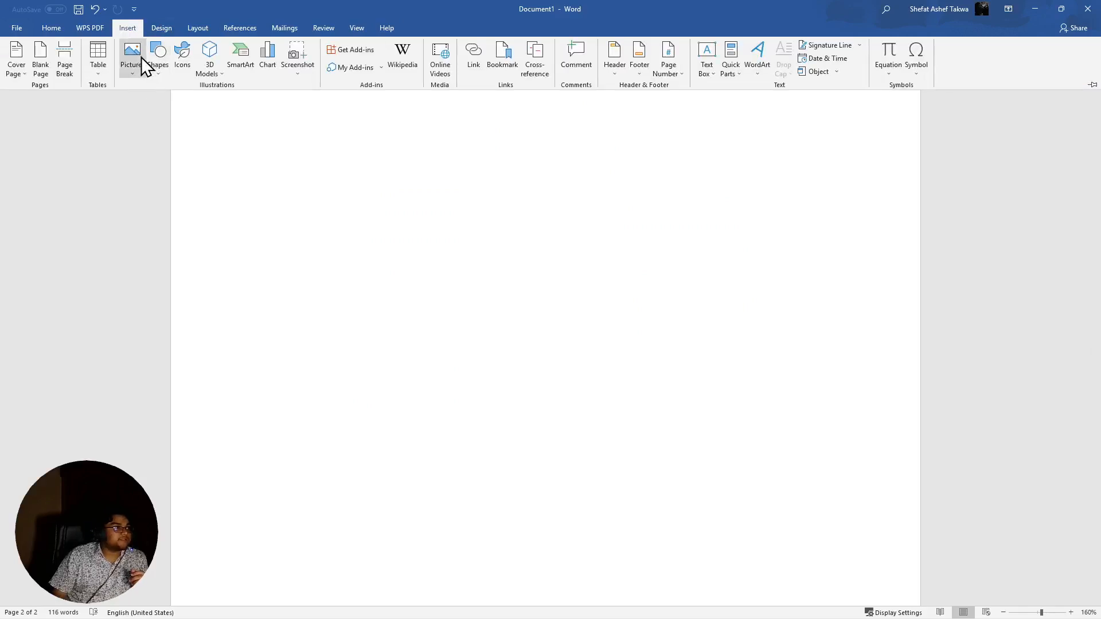
{"action": "left_click", "coordinate": [183, 55]}
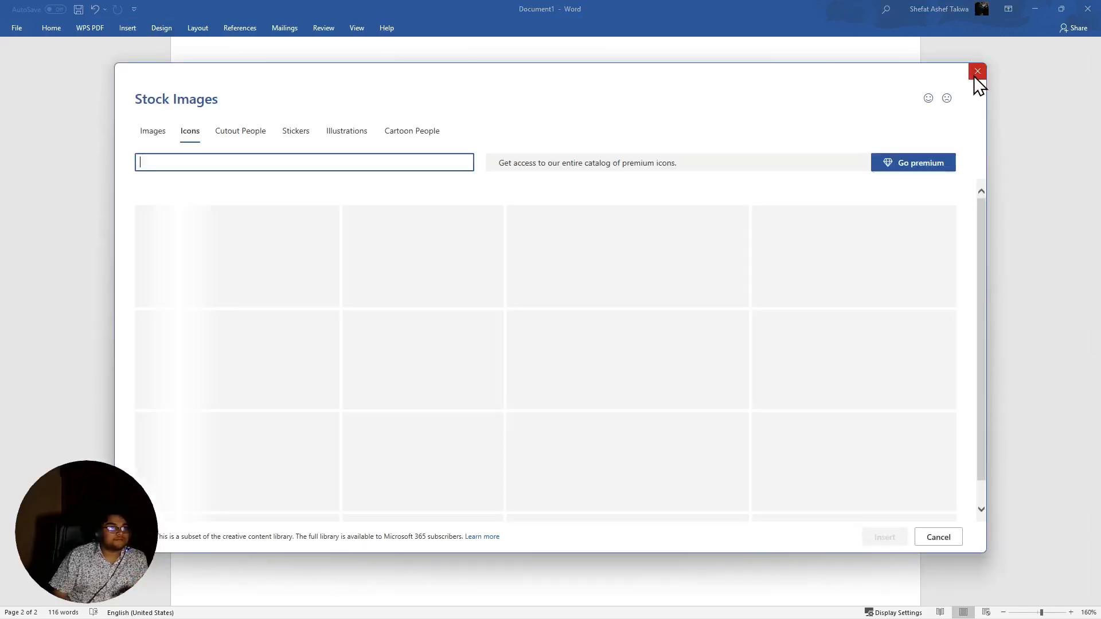
{"action": "left_click", "coordinate": [978, 71]}
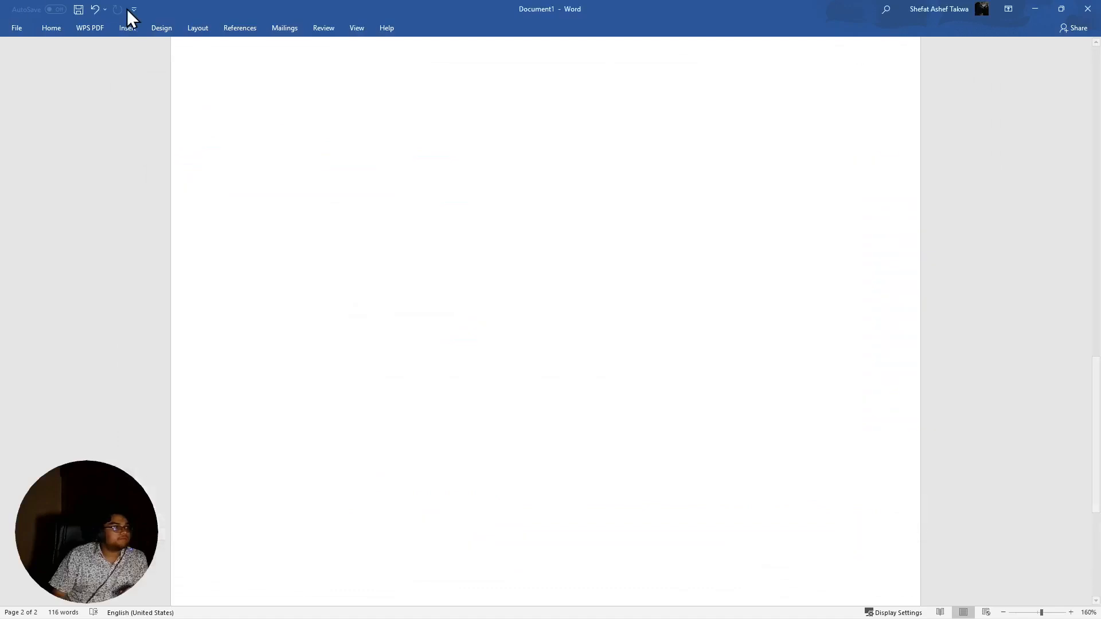
Insert a new drawing canvas on page 2 and drag around inside it
{"action": "left_click", "coordinate": [132, 24]}
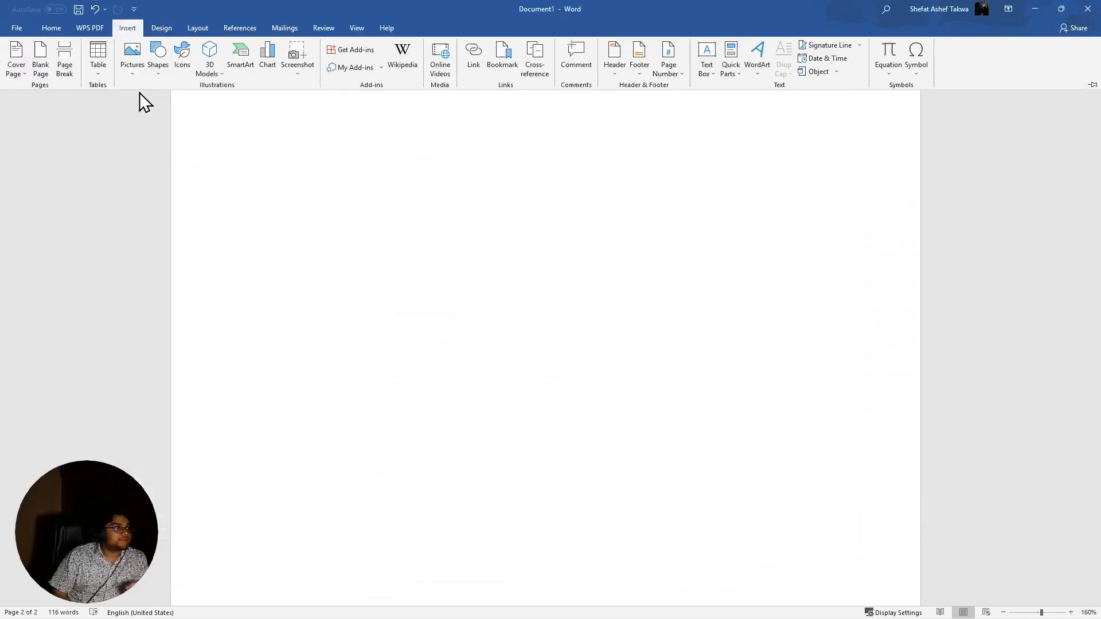
{"action": "left_click", "coordinate": [165, 64]}
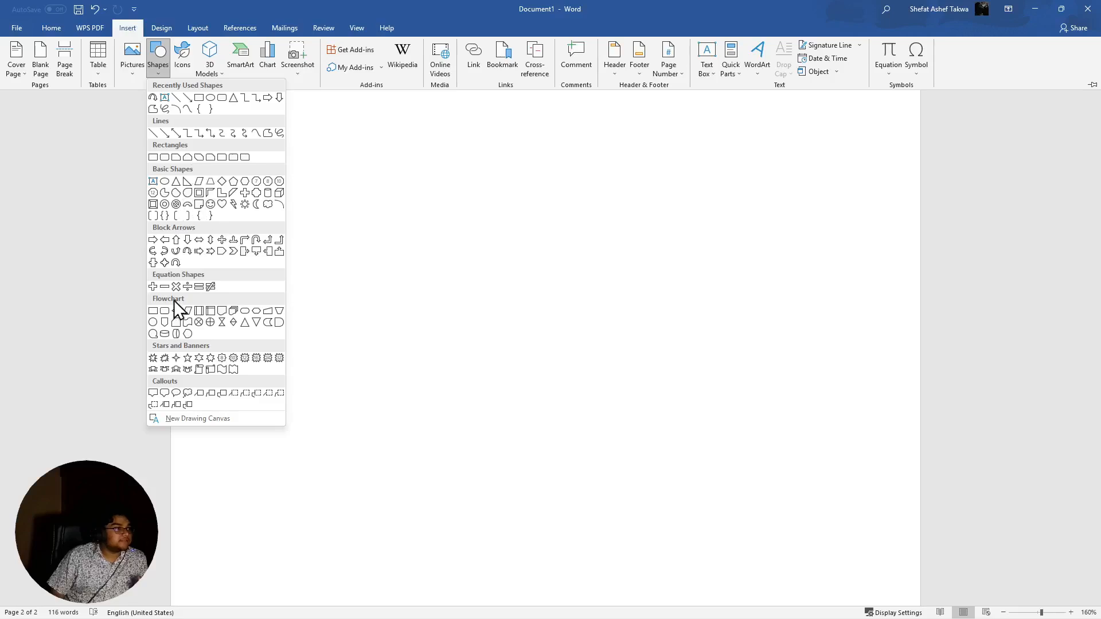
{"action": "left_click", "coordinate": [192, 425]}
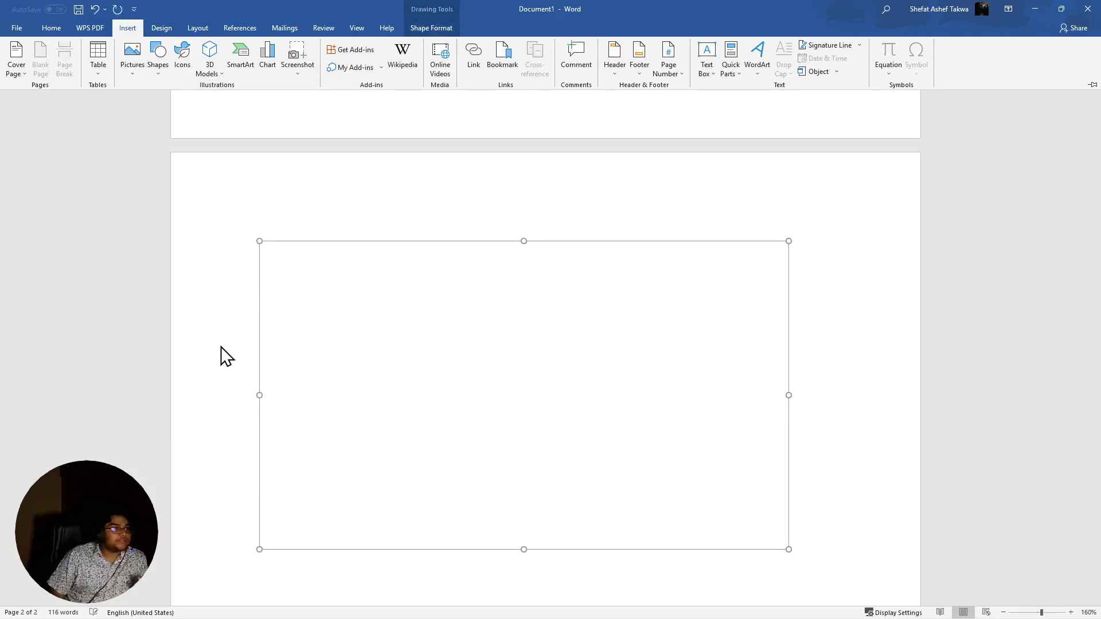
{"action": "left_click", "coordinate": [462, 335]}
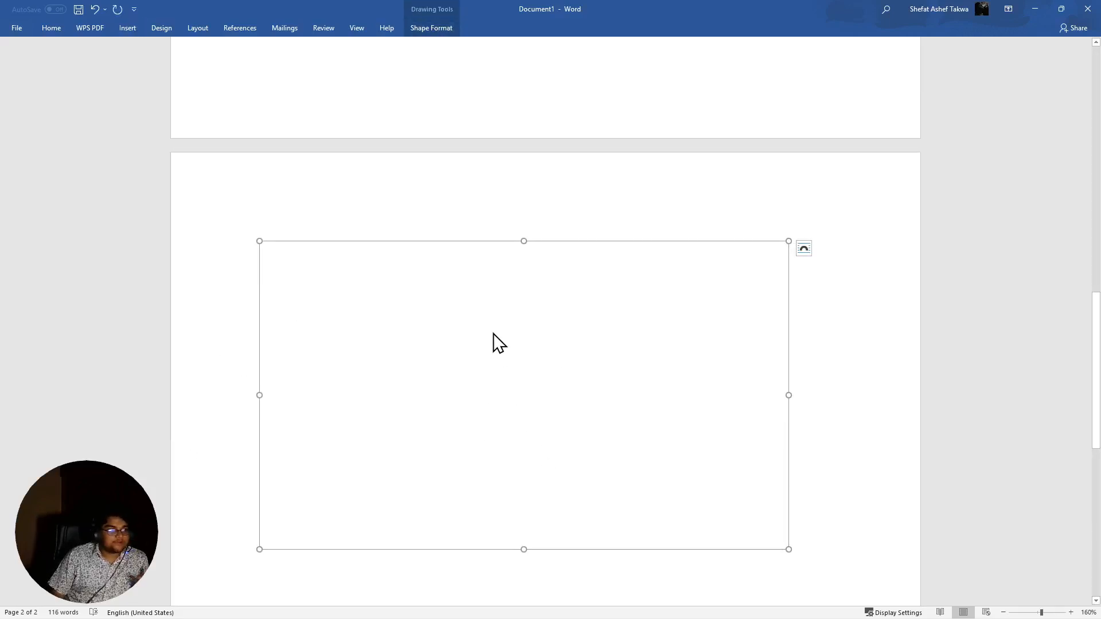
{"action": "left_click_drag", "start_coordinate": [555, 325], "coordinate": [346, 493]}
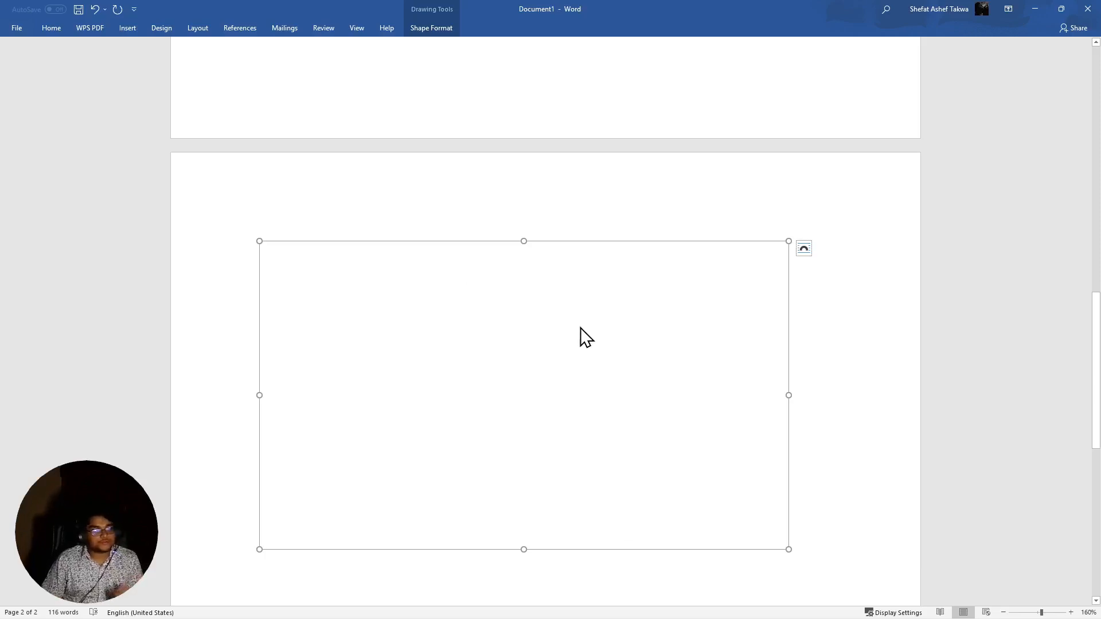
{"action": "left_click_drag", "start_coordinate": [579, 327], "coordinate": [357, 447]}
{"action": "left_click_drag", "start_coordinate": [384, 337], "coordinate": [545, 438]}
{"action": "left_click_drag", "start_coordinate": [351, 527], "coordinate": [485, 450]}
{"action": "left_click_drag", "start_coordinate": [659, 391], "coordinate": [382, 467]}
Type test letters 'fghfgh' and erase them with Backspace
{"action": "type", "text": "fgh"}
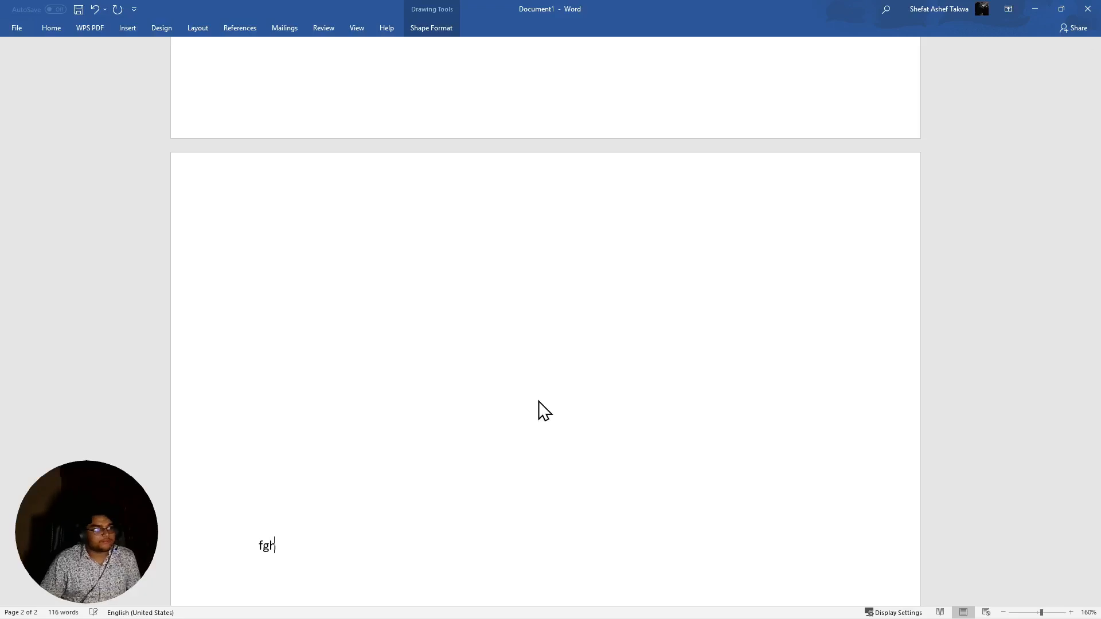
{"action": "type", "text": "fgh"}
{"action": "scroll", "coordinate": [535, 403], "scroll_direction": "down", "scroll_amount": 3}
{"action": "key", "text": "BackSpace"}
{"action": "key", "text": "BackSpace"}
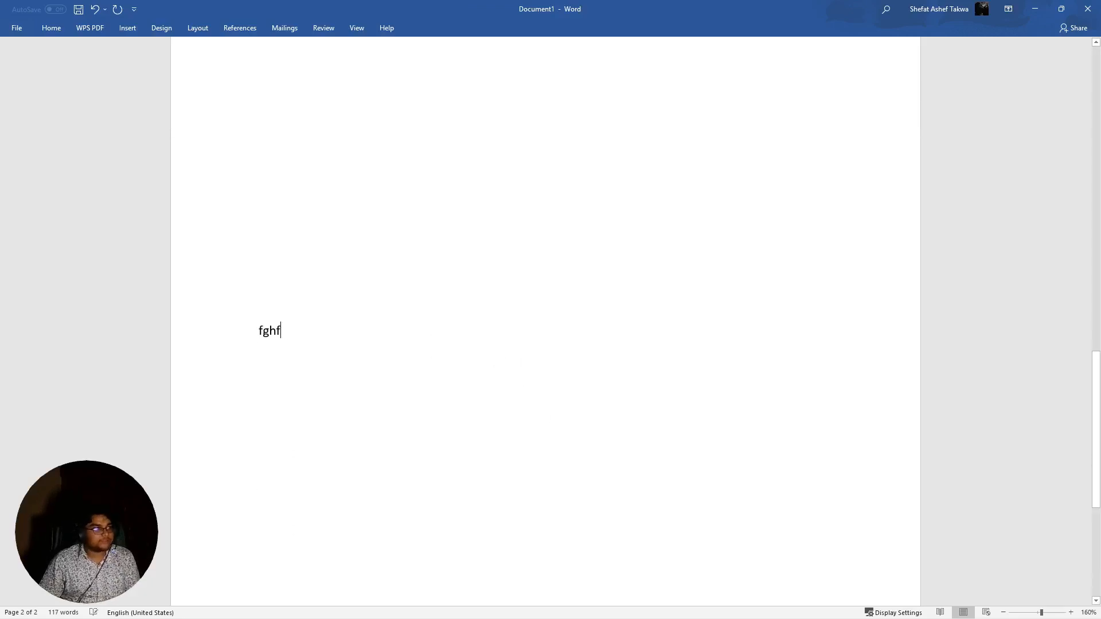
{"action": "key", "text": "BackSpace"}
{"action": "key", "text": "BackSpace"}
{"action": "key", "text": "BackSpace"}
{"action": "key", "text": "BackSpace"}
{"action": "left_click", "coordinate": [133, 28]}
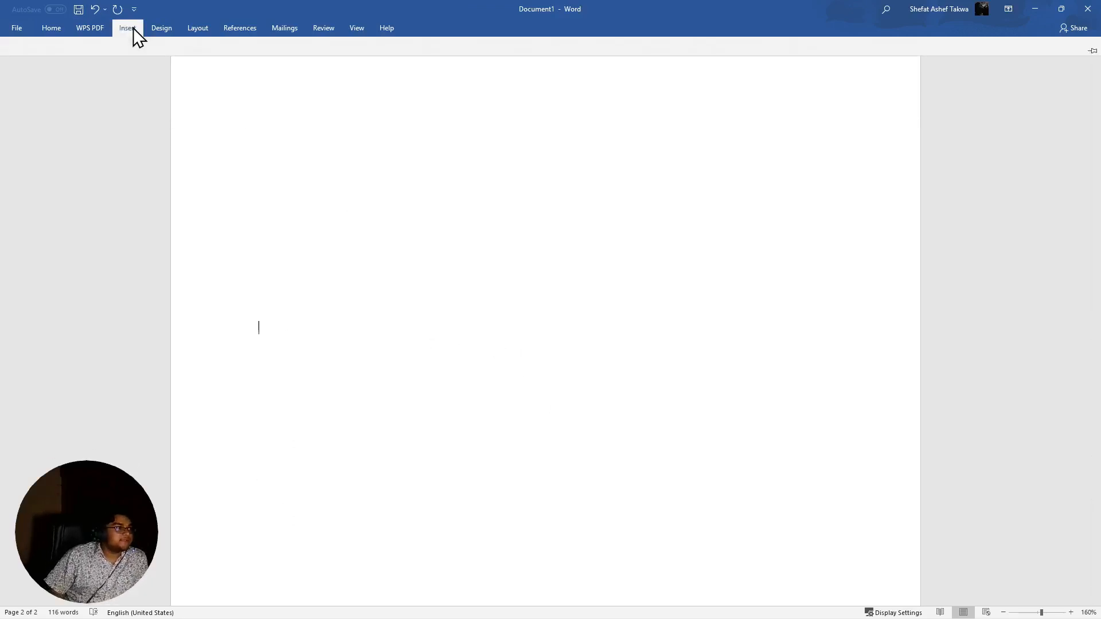
Glance at the Shapes gallery, then open the stock Icons library instead
{"action": "left_click", "coordinate": [158, 51]}
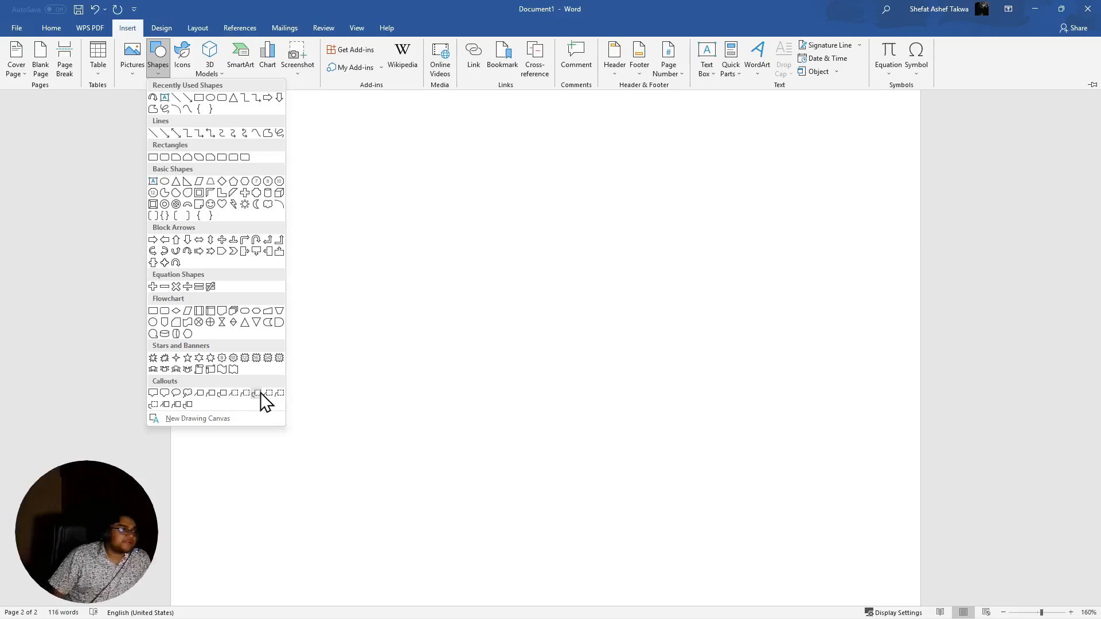
{"action": "left_click", "coordinate": [365, 345]}
{"action": "left_click", "coordinate": [186, 77]}
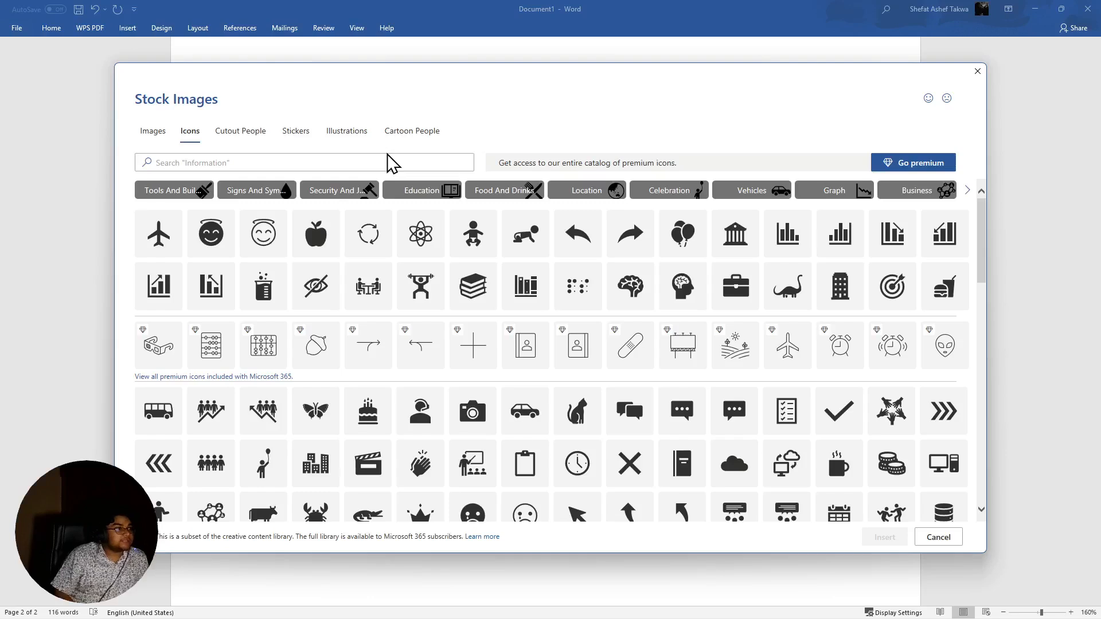
Search the stock icons for 'tea' and insert the tea-mug icon
{"action": "left_click", "coordinate": [443, 162]}
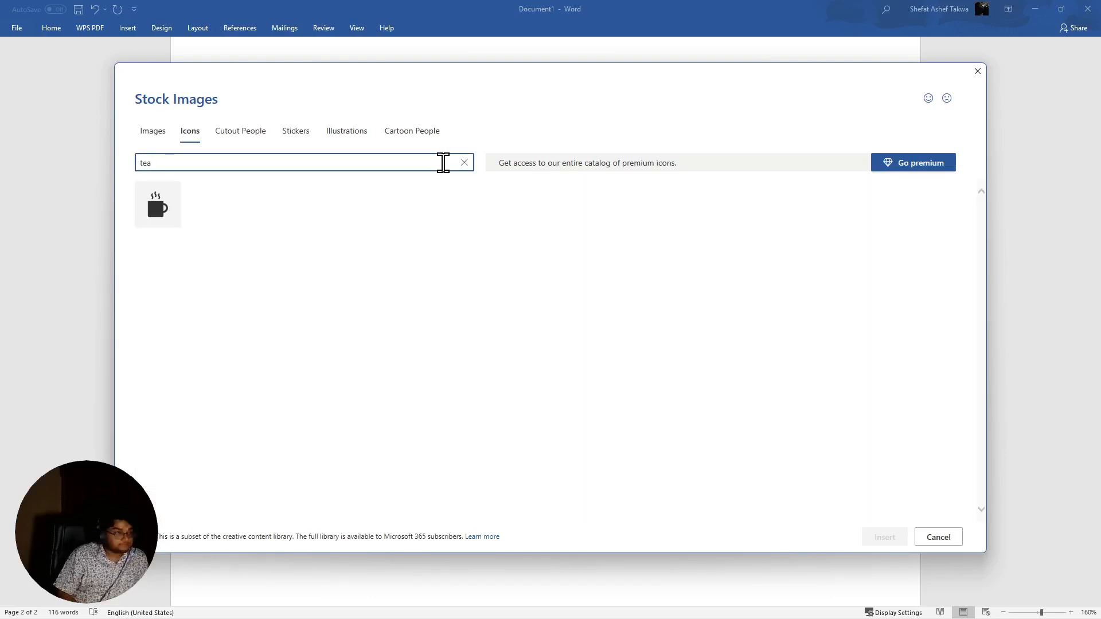
{"action": "left_click", "coordinate": [152, 207]}
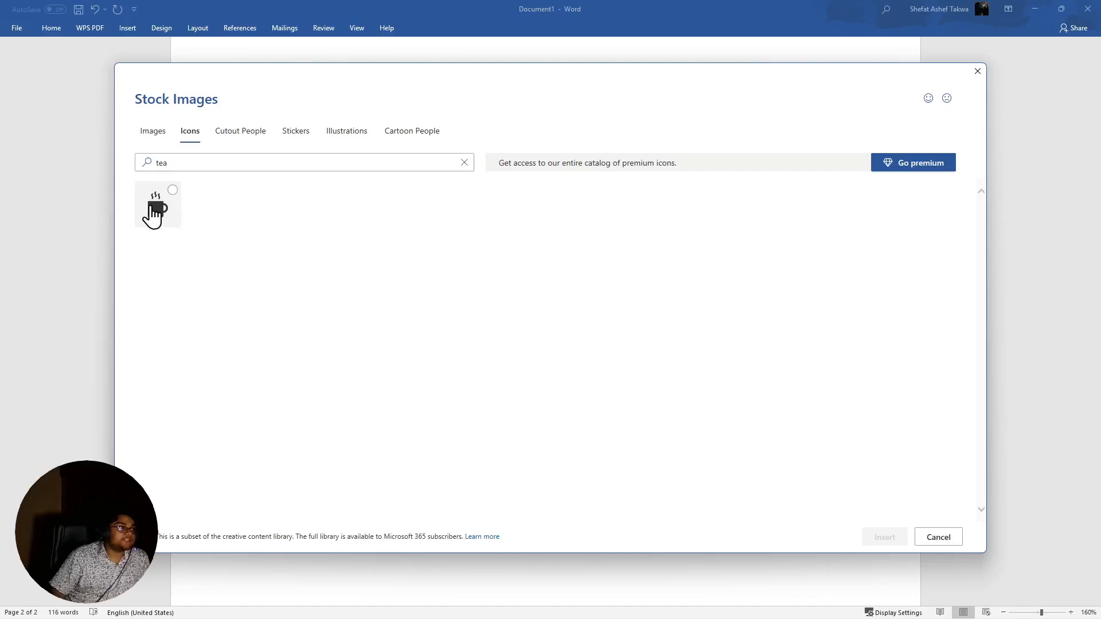
{"action": "left_click", "coordinate": [890, 539]}
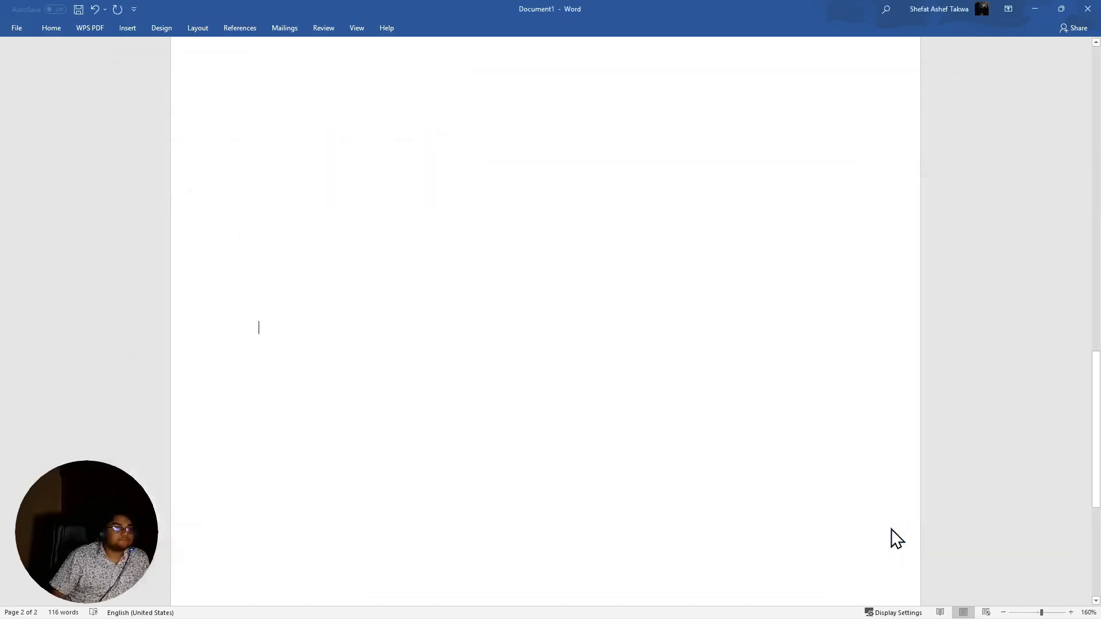
Delete the empty drawing canvas beneath the mug icon
{"action": "mouse_move", "coordinate": [291, 87]}
{"action": "left_mouse_down"}
{"action": "mouse_move", "coordinate": [457, 267]}
{"action": "mouse_move", "coordinate": [409, 164]}
{"action": "left_mouse_up"}
{"action": "left_click", "coordinate": [410, 144]}
{"action": "scroll", "coordinate": [379, 161], "scroll_direction": "up", "scroll_amount": 2}
{"action": "left_click", "coordinate": [312, 194]}
{"action": "left_click", "coordinate": [410, 313]}
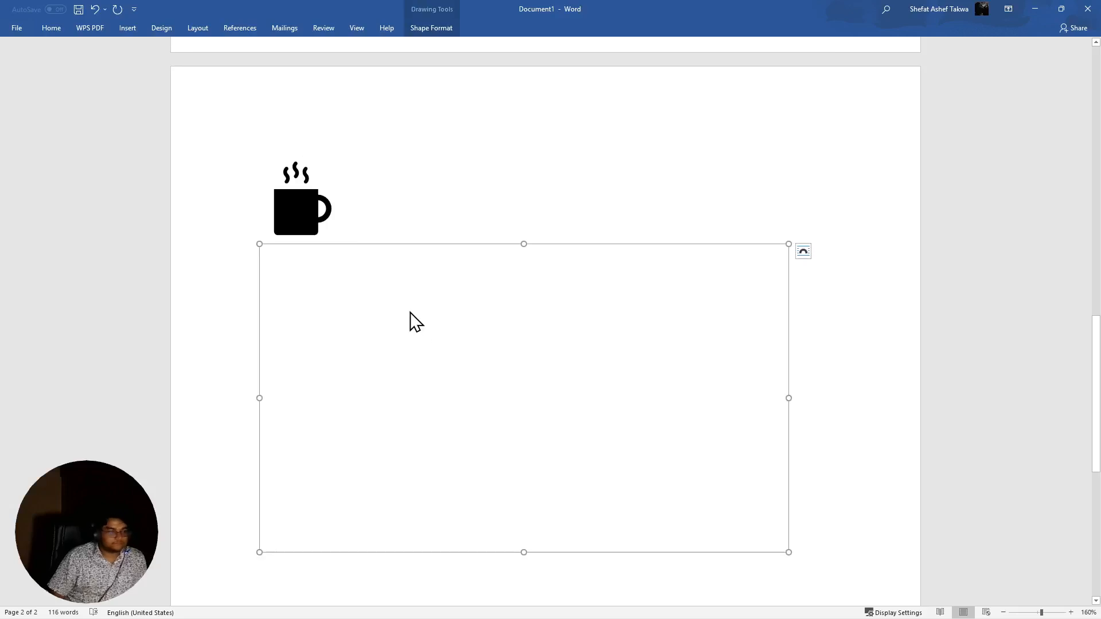
{"action": "key", "text": "Delete"}
Enlarge the mug icon across much of the page, then delete it
{"action": "left_click", "coordinate": [327, 188]}
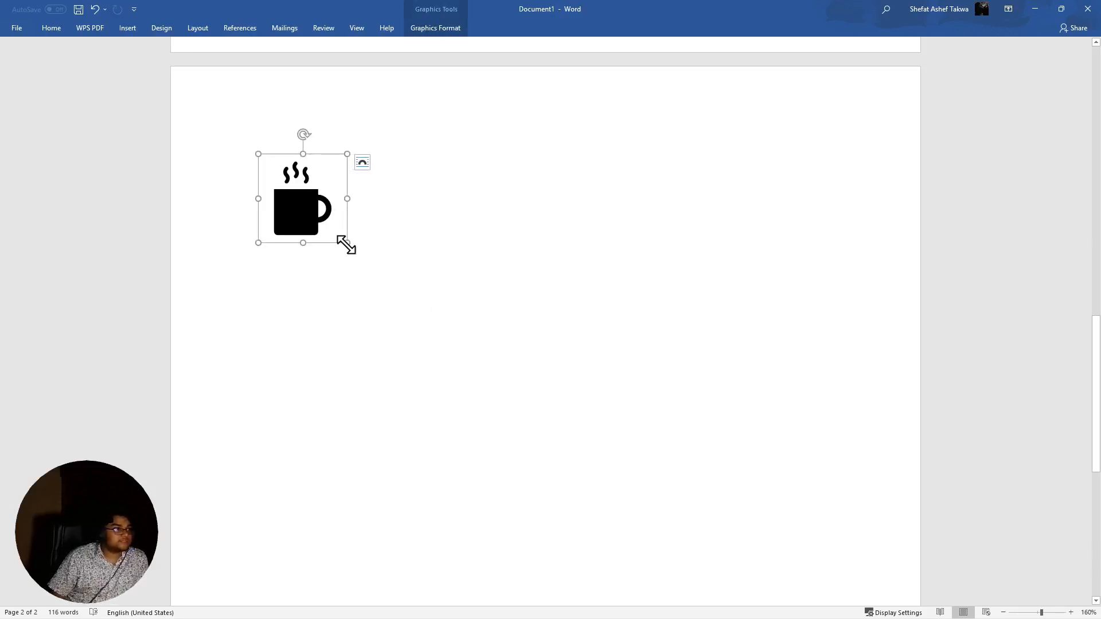
{"action": "left_click_drag", "start_coordinate": [346, 245], "coordinate": [747, 516]}
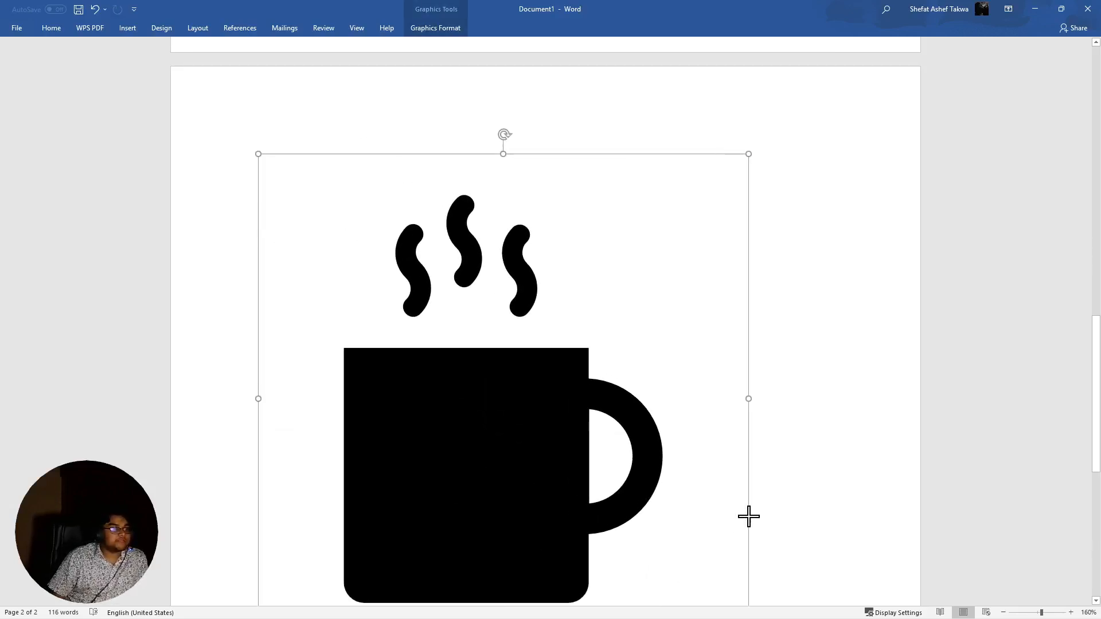
{"action": "left_click", "coordinate": [896, 420]}
{"action": "scroll", "coordinate": [722, 362], "scroll_direction": "up", "scroll_amount": 2}
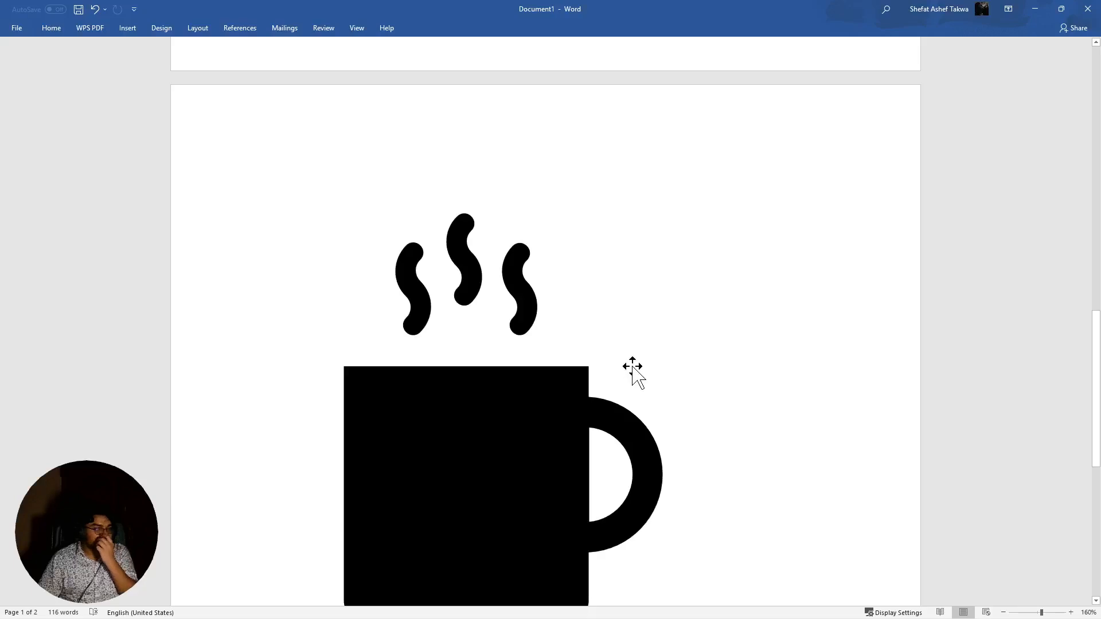
{"action": "scroll", "coordinate": [588, 386], "scroll_direction": "down", "scroll_amount": 2}
{"action": "scroll", "coordinate": [591, 386], "scroll_direction": "up", "scroll_amount": 1}
{"action": "left_click", "coordinate": [559, 393]}
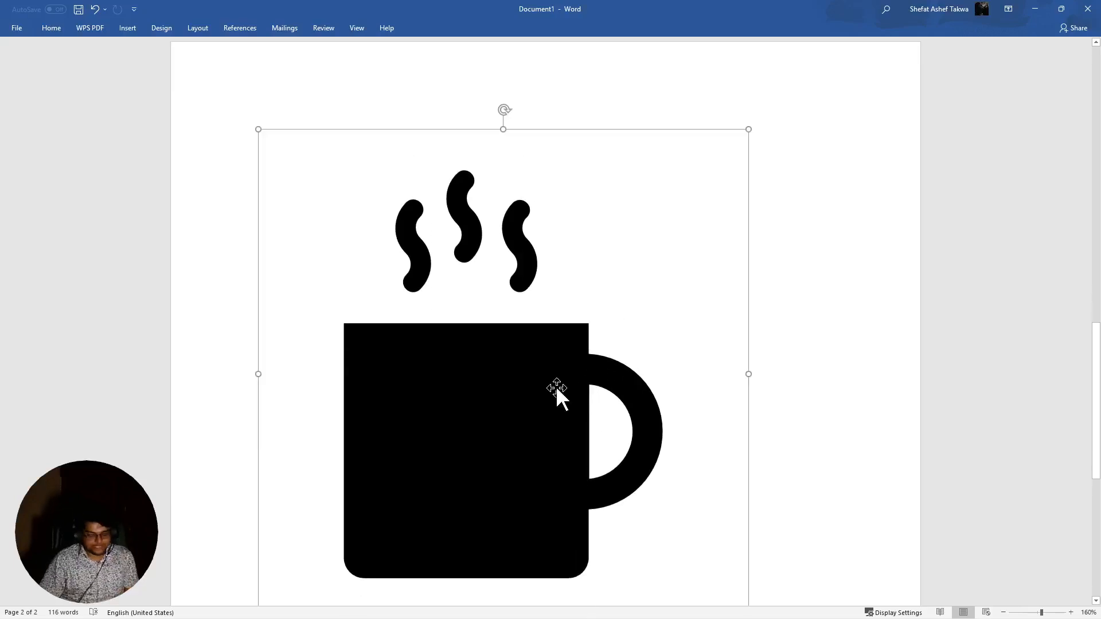
{"action": "key", "text": "Delete"}
{"action": "mouse_move", "coordinate": [558, 612]}
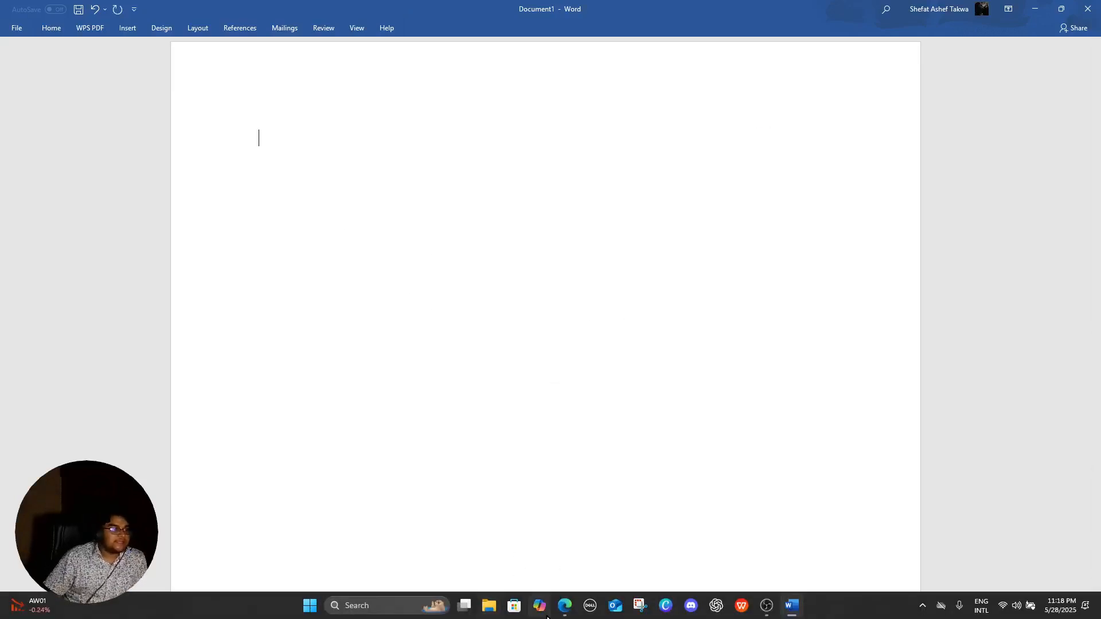
Switch to Edge and search Google for 'tea icon' in a new tab
{"action": "left_click", "coordinate": [543, 523]}
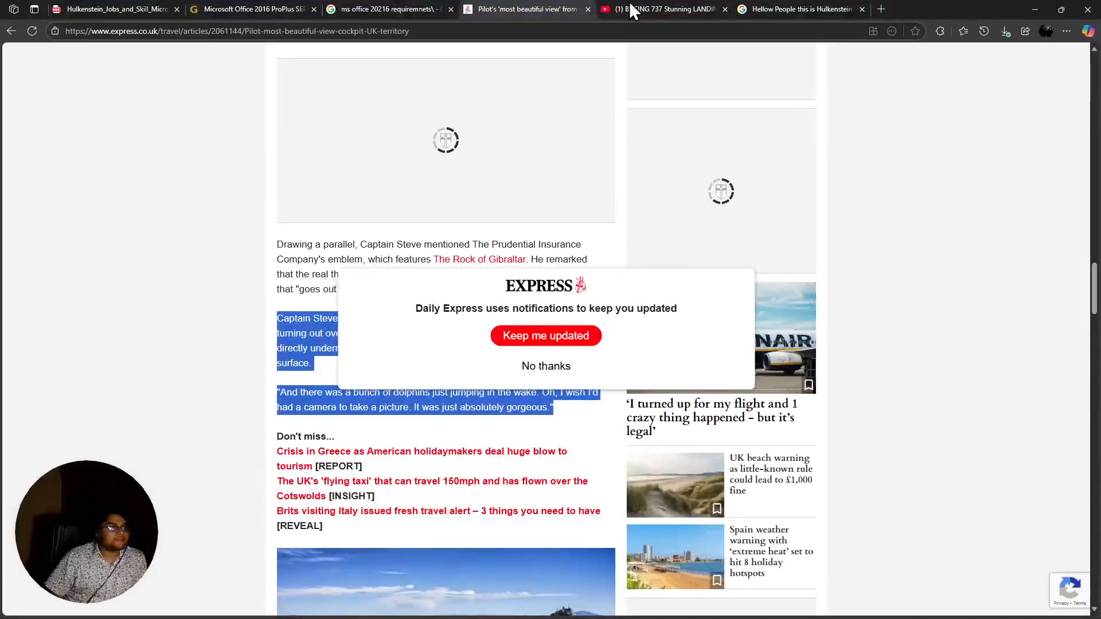
{"action": "left_click", "coordinate": [758, 9]}
{"action": "left_click", "coordinate": [876, 8]}
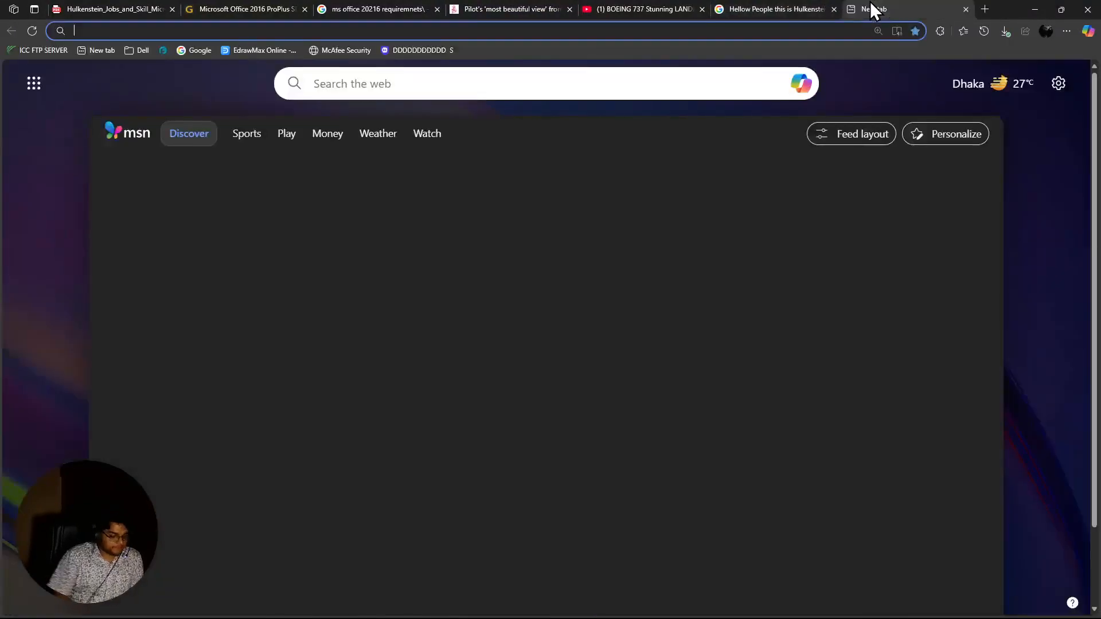
{"action": "type", "text": "tea"}
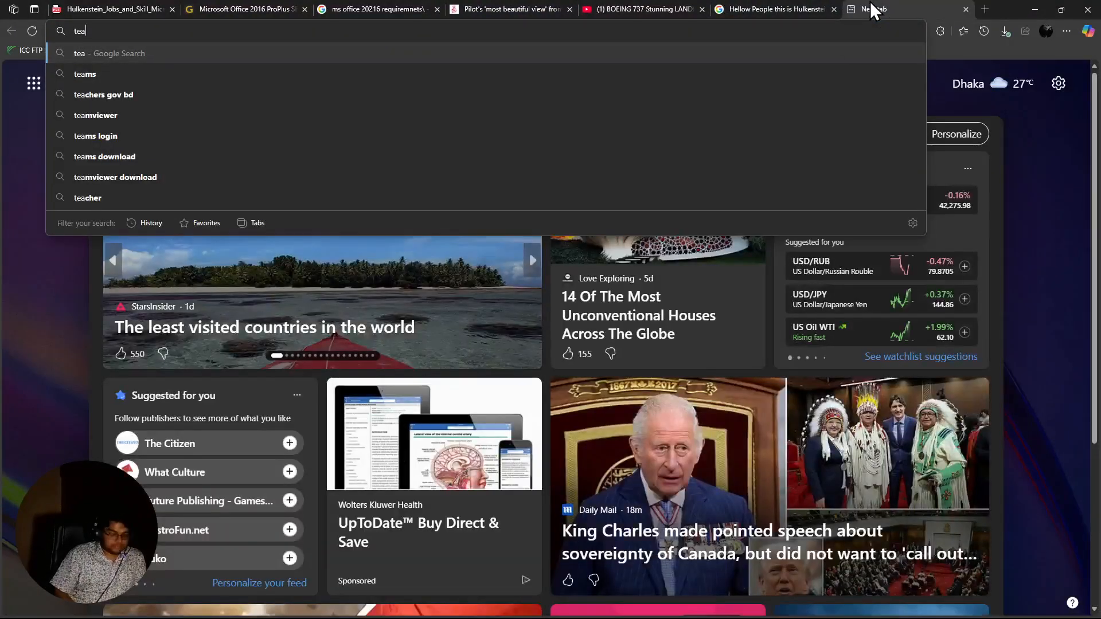
{"action": "type", "text": " icp"}
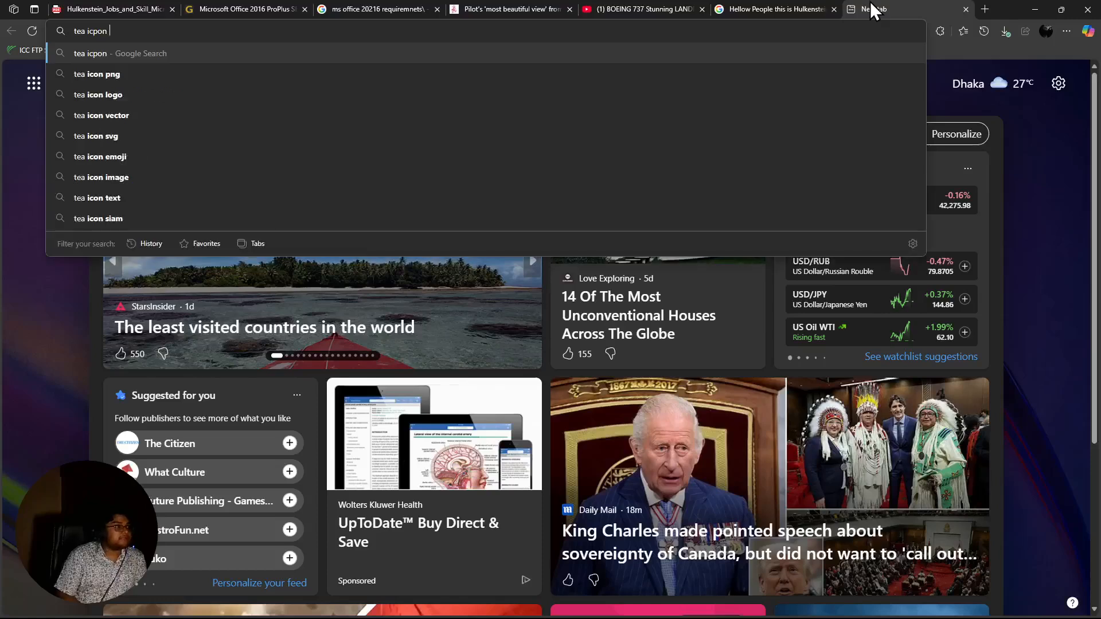
{"action": "key", "text": "BackSpace"}
{"action": "type", "text": "on"}
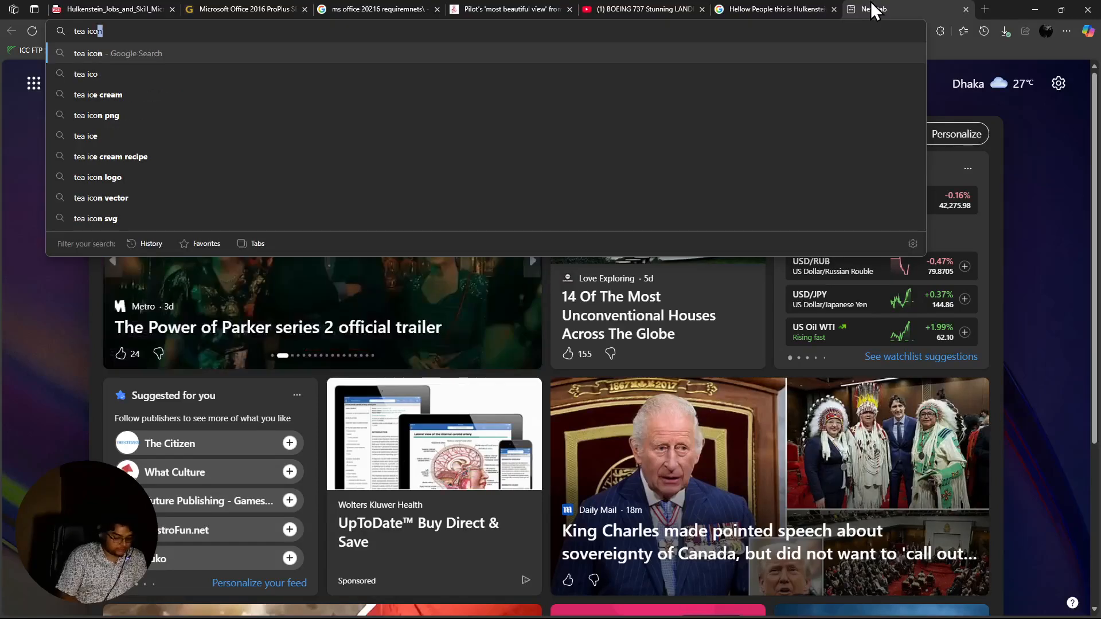
{"action": "key", "text": "Return"}
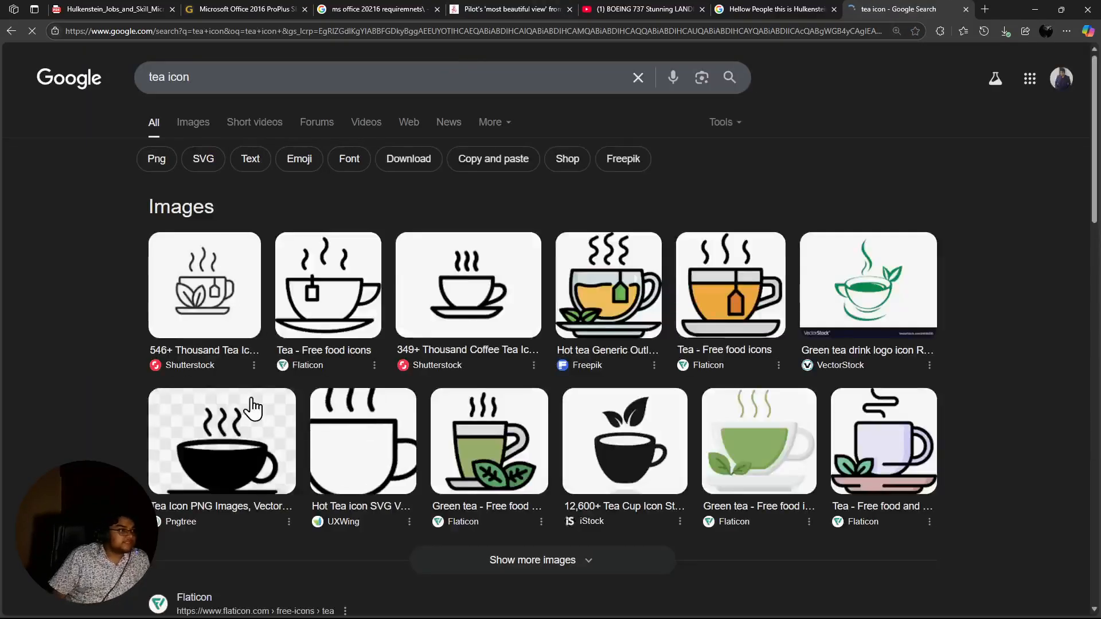
Open the Flaticon green tea icon result's source page
{"action": "scroll", "coordinate": [743, 425], "scroll_direction": "down", "scroll_amount": 1}
{"action": "scroll", "coordinate": [743, 424], "scroll_direction": "down", "scroll_amount": 1}
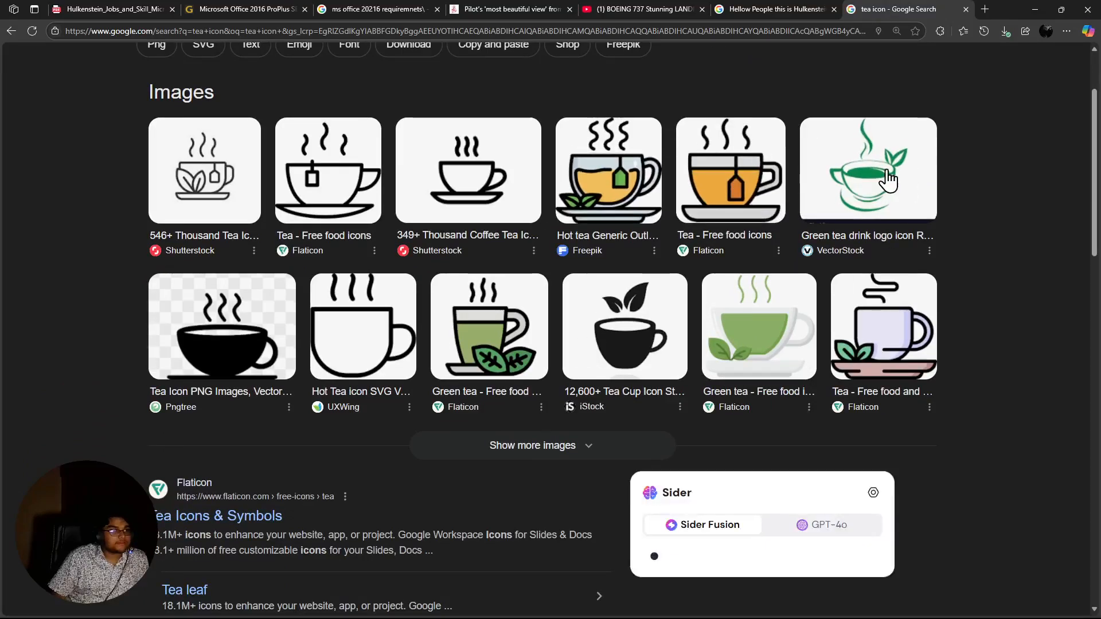
{"action": "scroll", "coordinate": [656, 384], "scroll_direction": "down", "scroll_amount": 1}
{"action": "scroll", "coordinate": [656, 384], "scroll_direction": "down", "scroll_amount": 1}
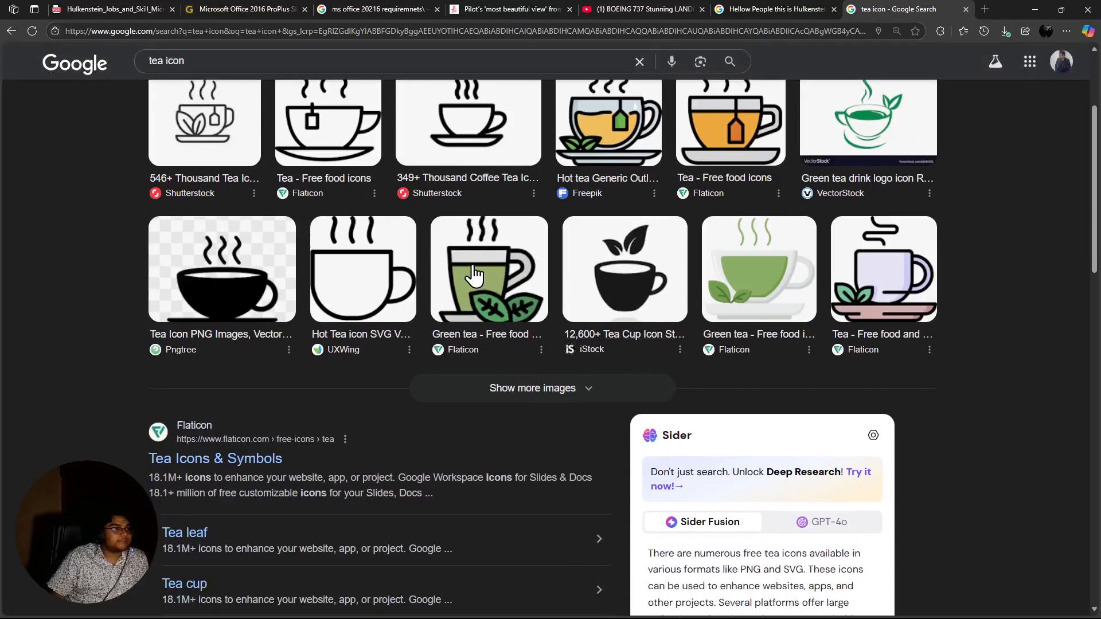
{"action": "left_click", "coordinate": [489, 255]}
{"action": "left_click", "coordinate": [769, 302]}
Save the Flaticon green tea icon page to the Downloads folder
{"action": "right_click", "coordinate": [769, 301]}
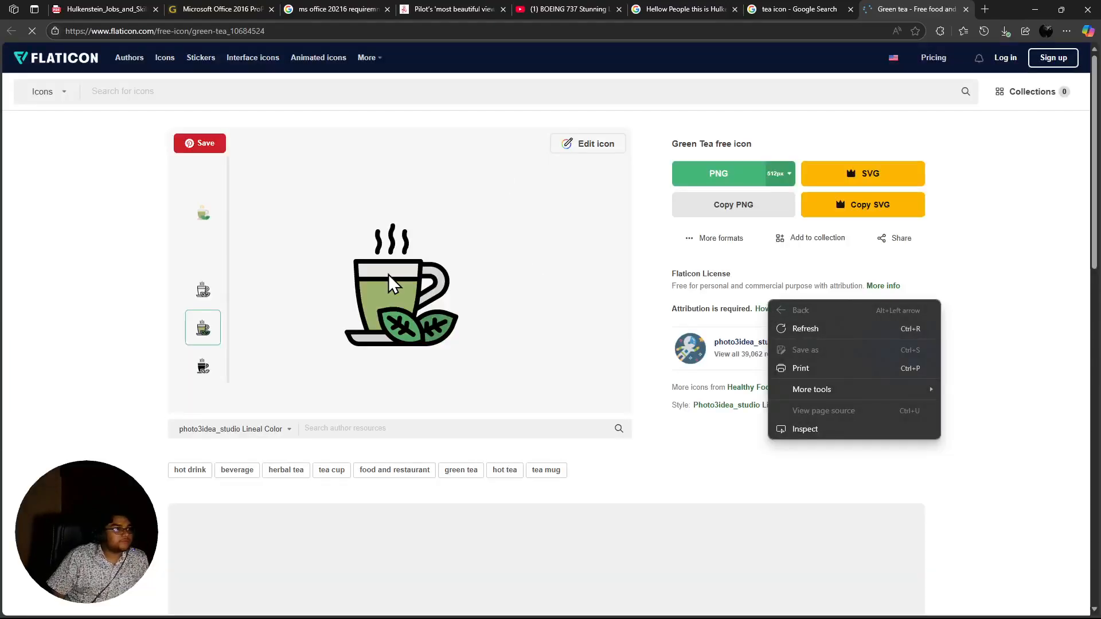
{"action": "left_click", "coordinate": [388, 274]}
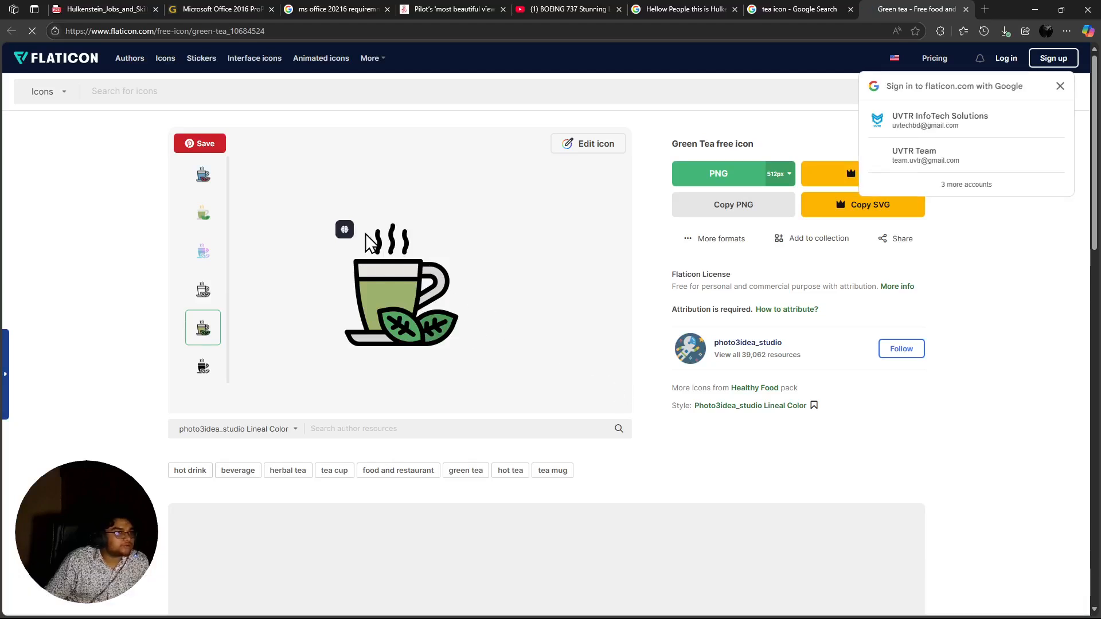
{"action": "left_click", "coordinate": [1058, 87]}
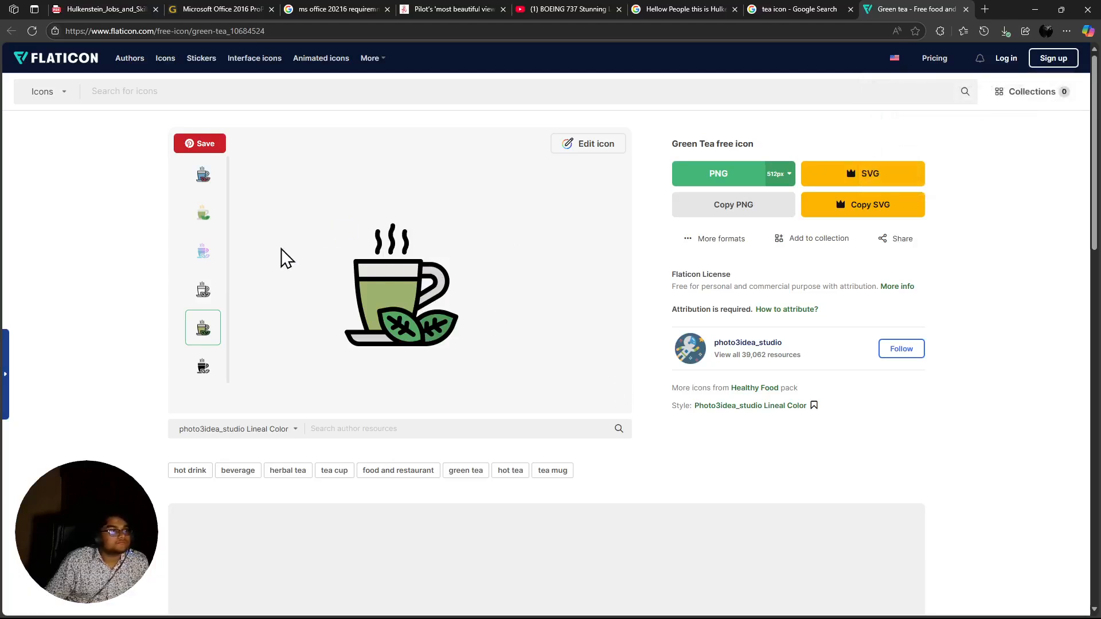
{"action": "right_click", "coordinate": [271, 255]}
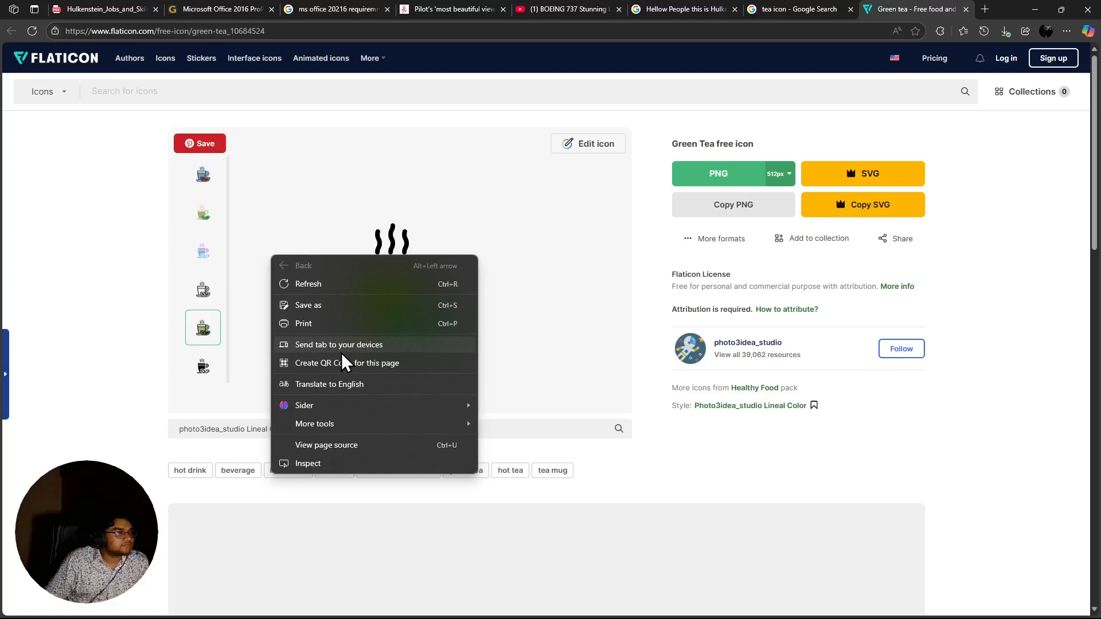
{"action": "left_click", "coordinate": [332, 305]}
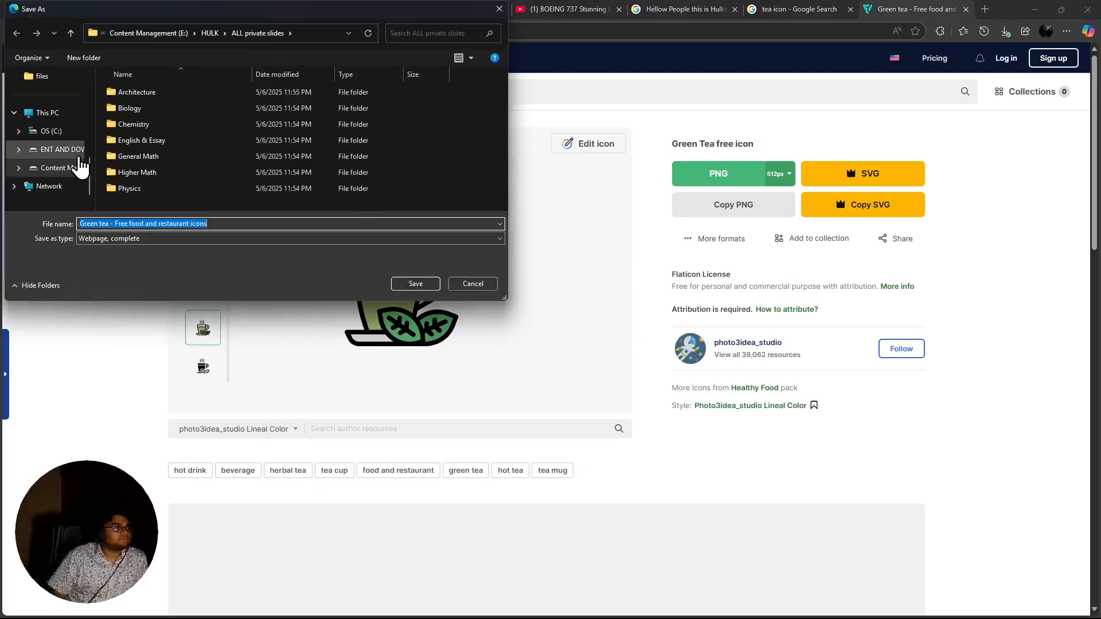
{"action": "scroll", "coordinate": [48, 118], "scroll_direction": "up", "scroll_amount": 2}
{"action": "scroll", "coordinate": [57, 126], "scroll_direction": "up", "scroll_amount": 3}
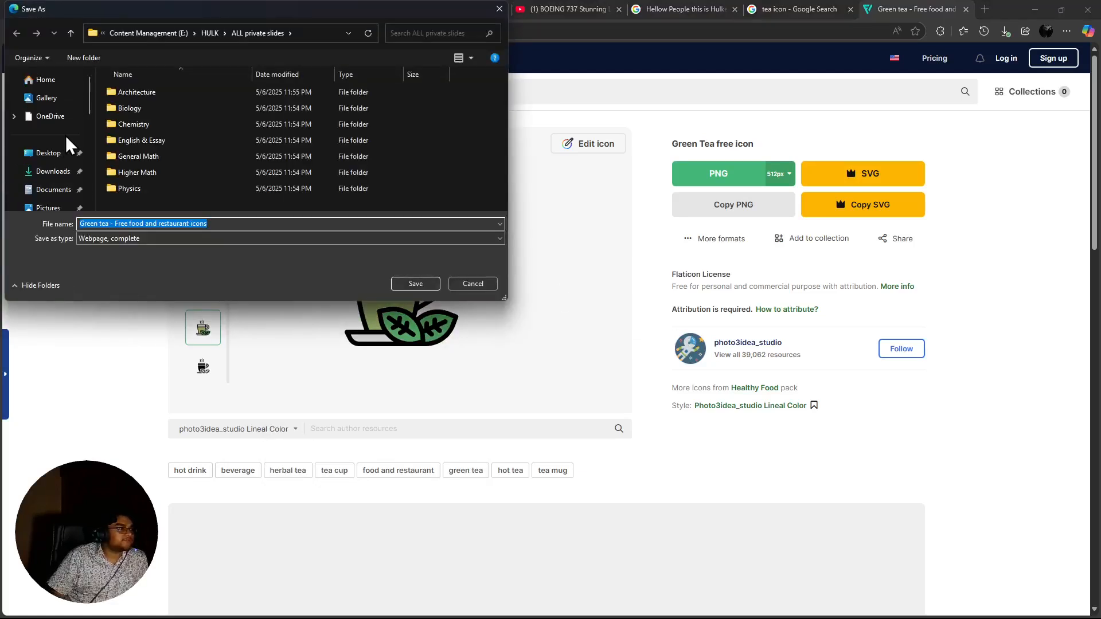
{"action": "left_click", "coordinate": [63, 171]}
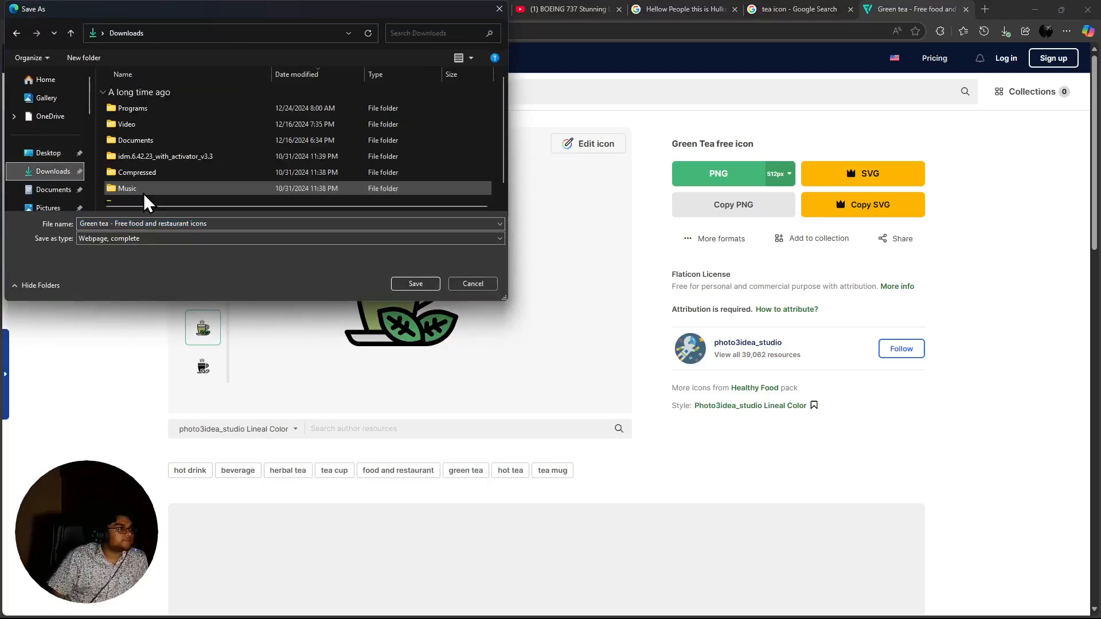
{"action": "left_click", "coordinate": [404, 282]}
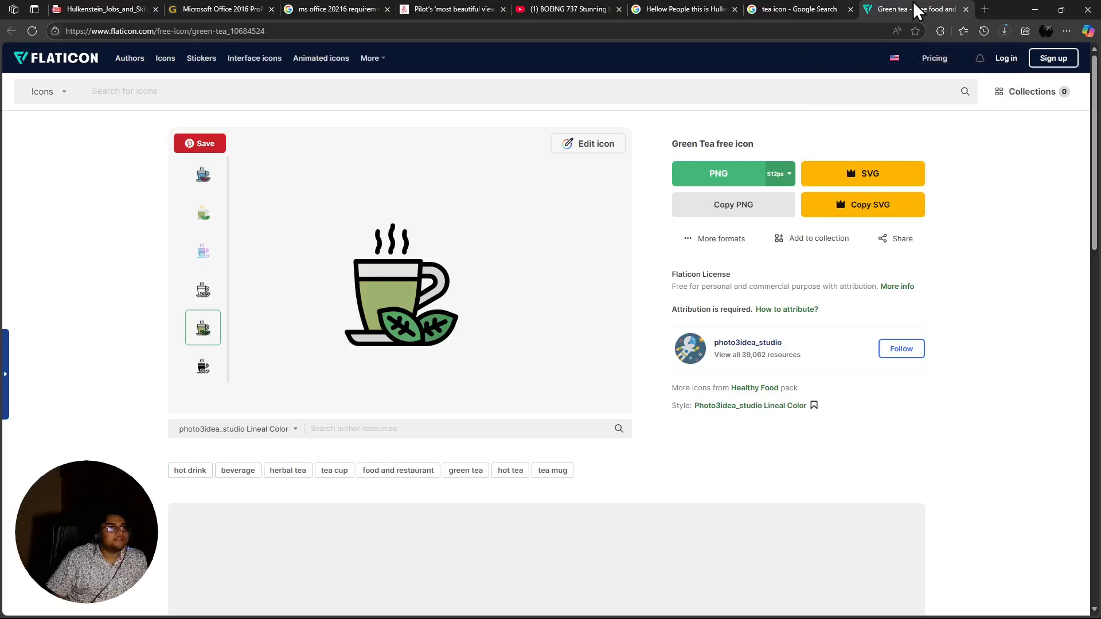
Cancel the green tea page download and return to the tea icon search results
{"action": "left_click", "coordinate": [838, 9]}
{"action": "left_click", "coordinate": [877, 9]}
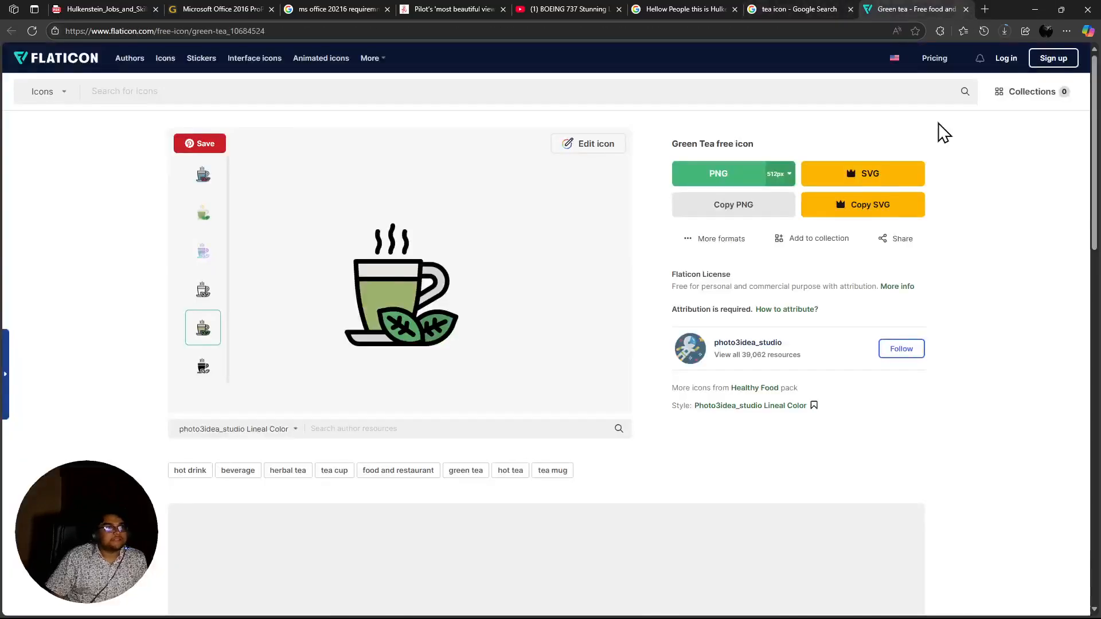
{"action": "left_click", "coordinate": [1001, 33]}
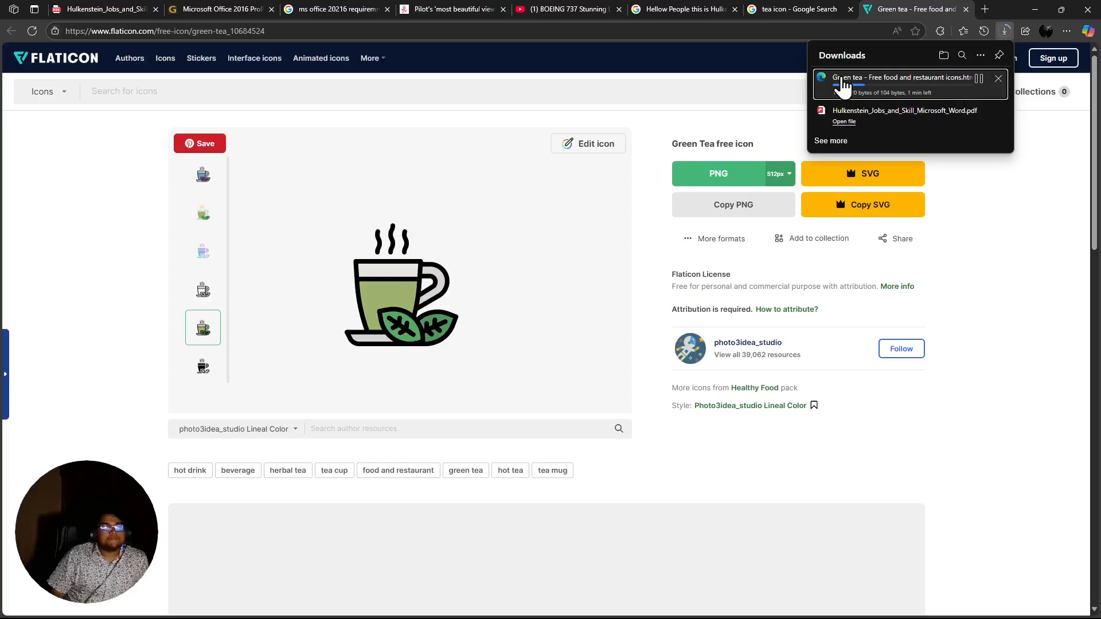
{"action": "left_click", "coordinate": [998, 78]}
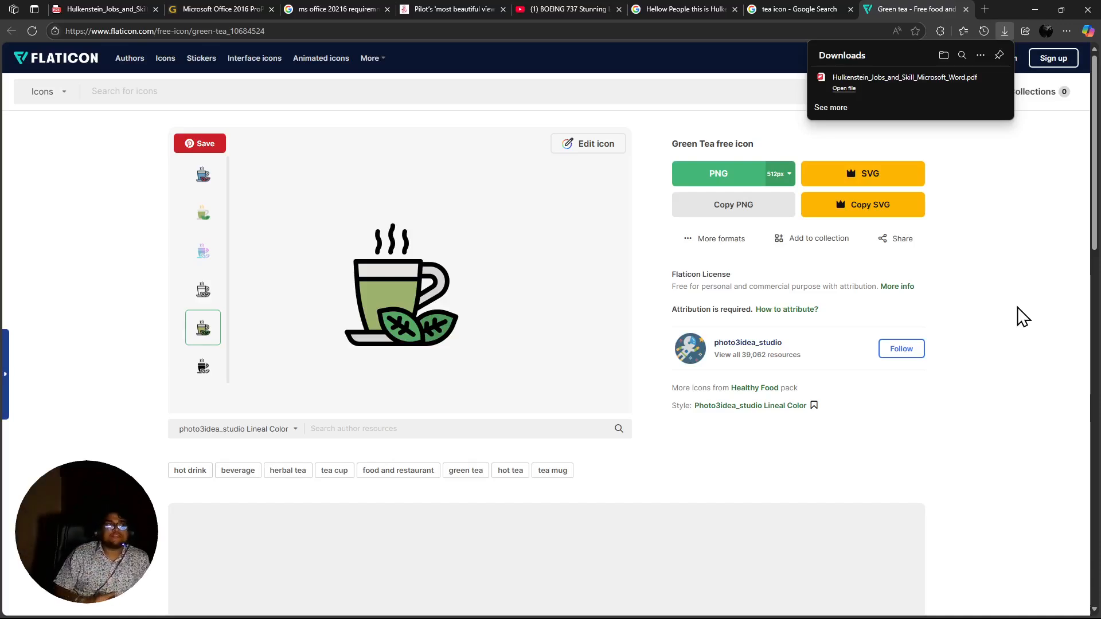
{"action": "left_click", "coordinate": [809, 8]}
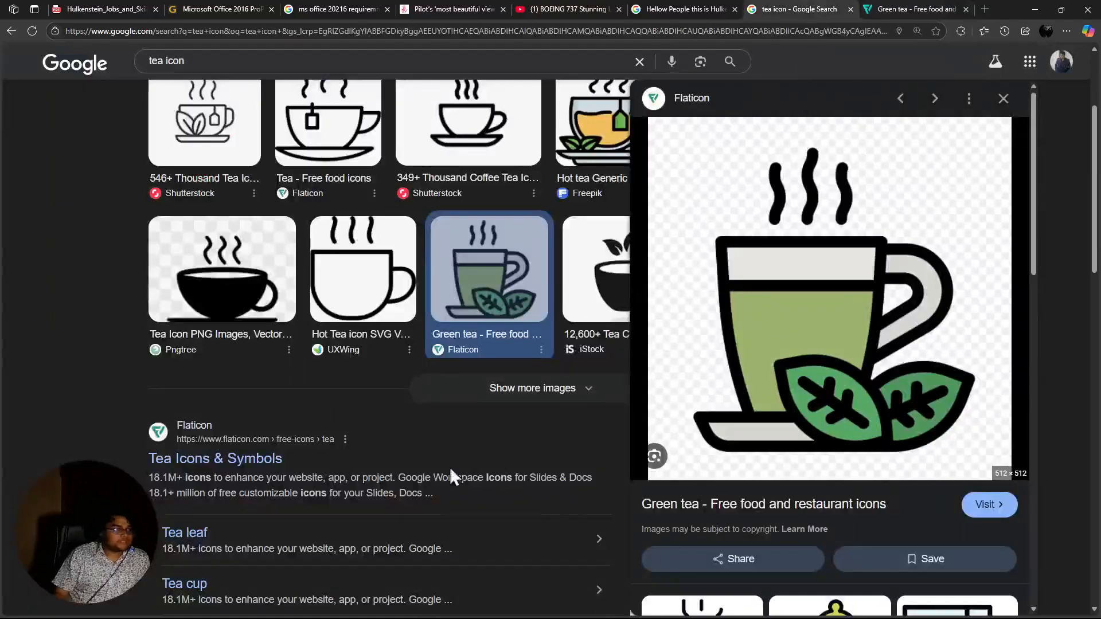
Switch to image results for tea icon and open the Adobe Stock teapot preview
{"action": "scroll", "coordinate": [449, 467], "scroll_direction": "up", "scroll_amount": 3}
{"action": "scroll", "coordinate": [402, 458], "scroll_direction": "down", "scroll_amount": 3}
{"action": "scroll", "coordinate": [266, 441], "scroll_direction": "up", "scroll_amount": 4}
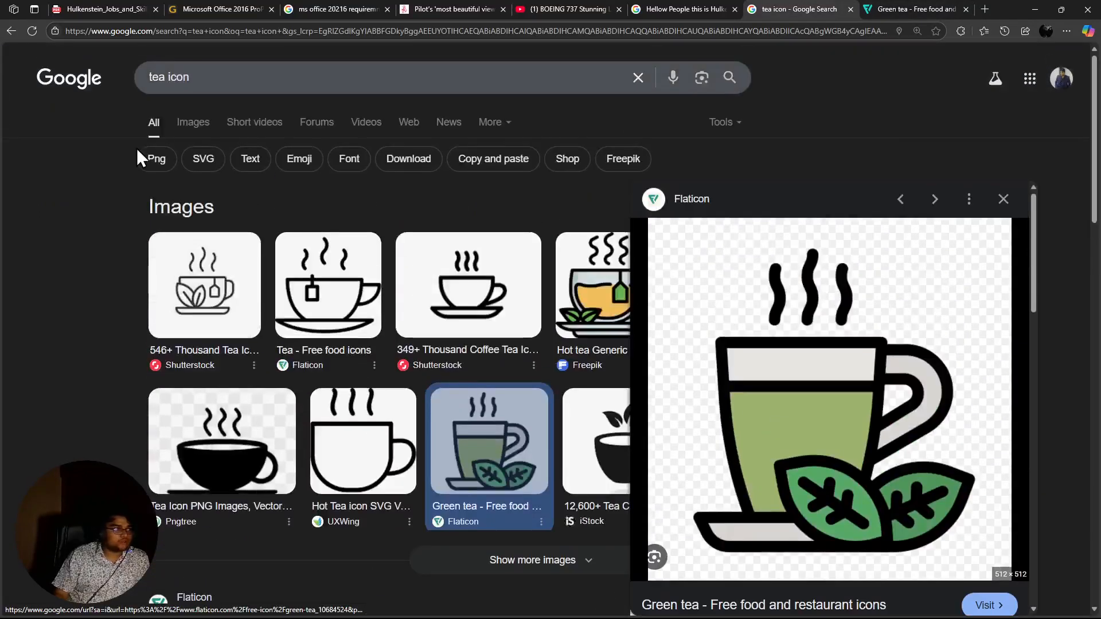
{"action": "left_click", "coordinate": [193, 122]}
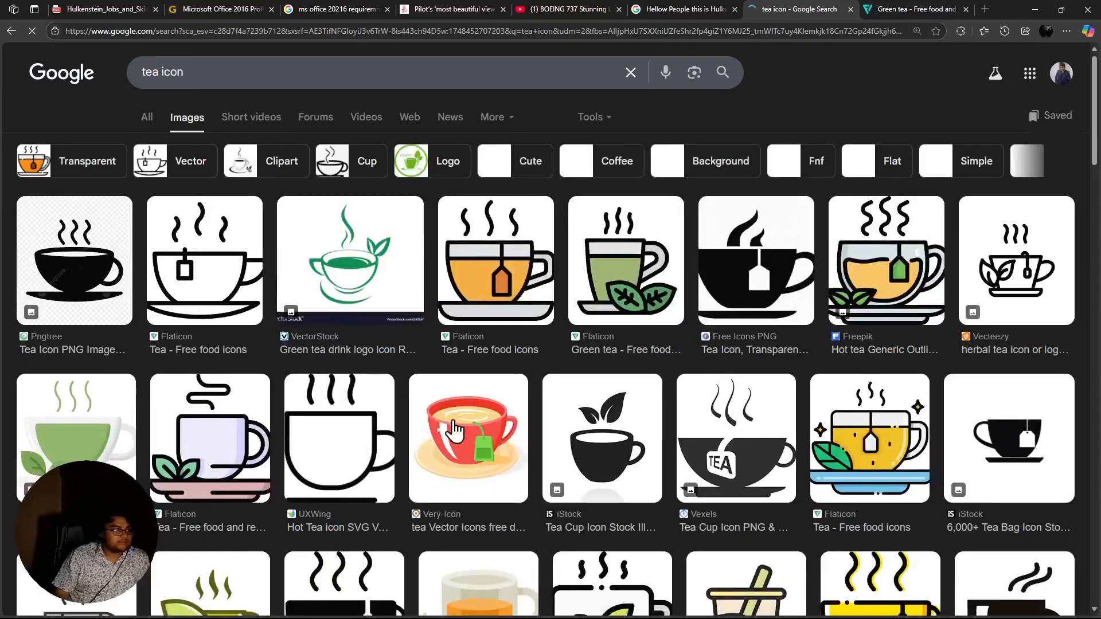
{"action": "scroll", "coordinate": [818, 408], "scroll_direction": "down", "scroll_amount": 15}
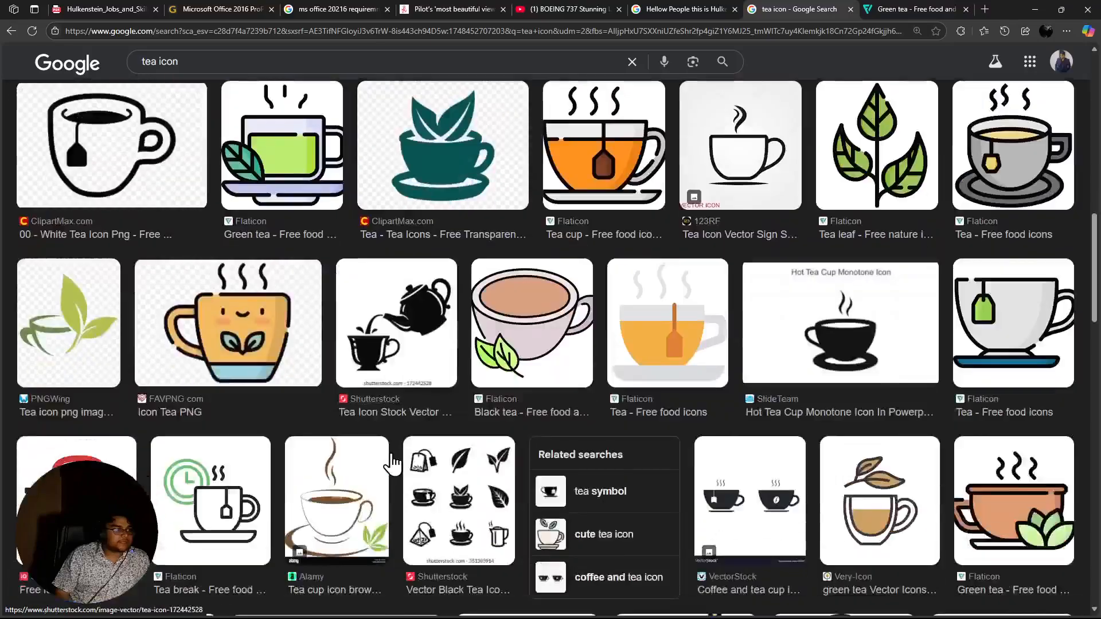
{"action": "scroll", "coordinate": [654, 441], "scroll_direction": "down", "scroll_amount": 7}
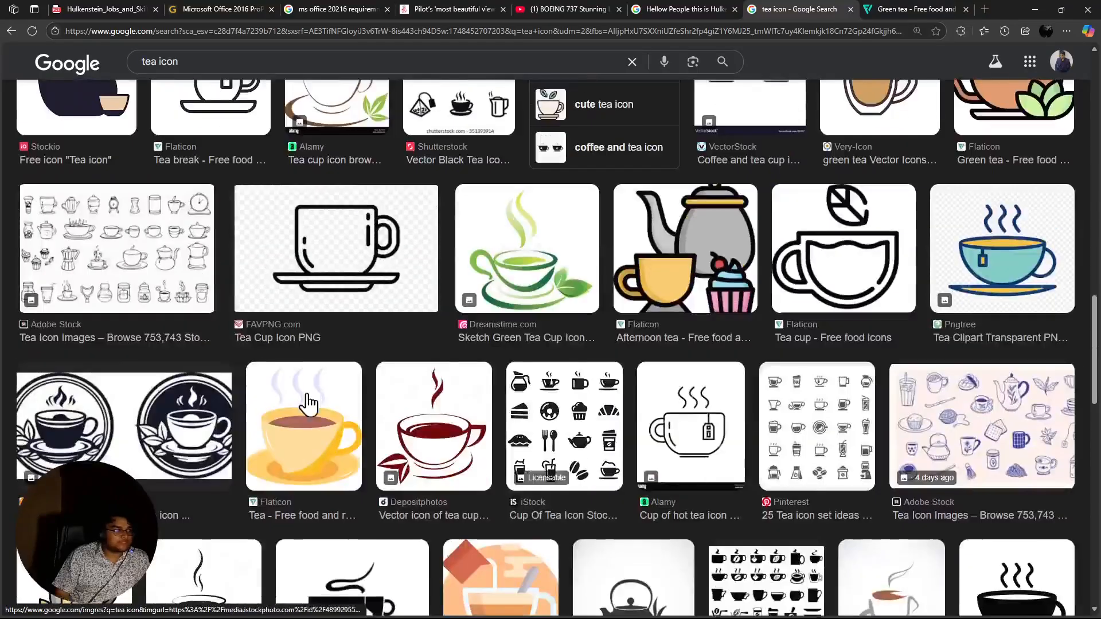
{"action": "scroll", "coordinate": [531, 390], "scroll_direction": "down", "scroll_amount": 5}
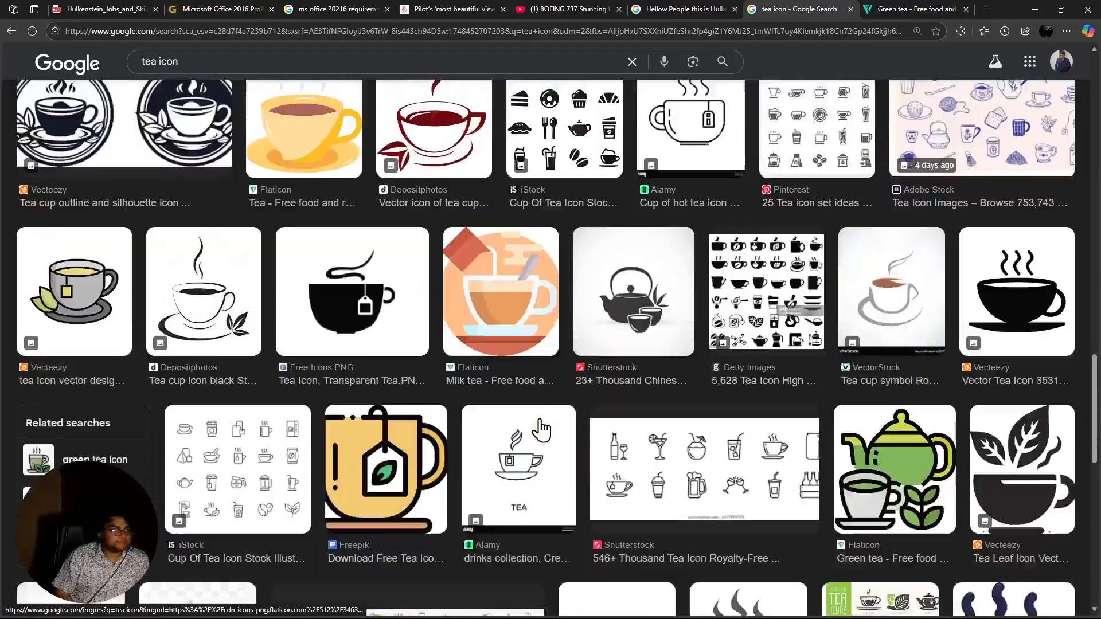
{"action": "scroll", "coordinate": [542, 430], "scroll_direction": "down", "scroll_amount": 12}
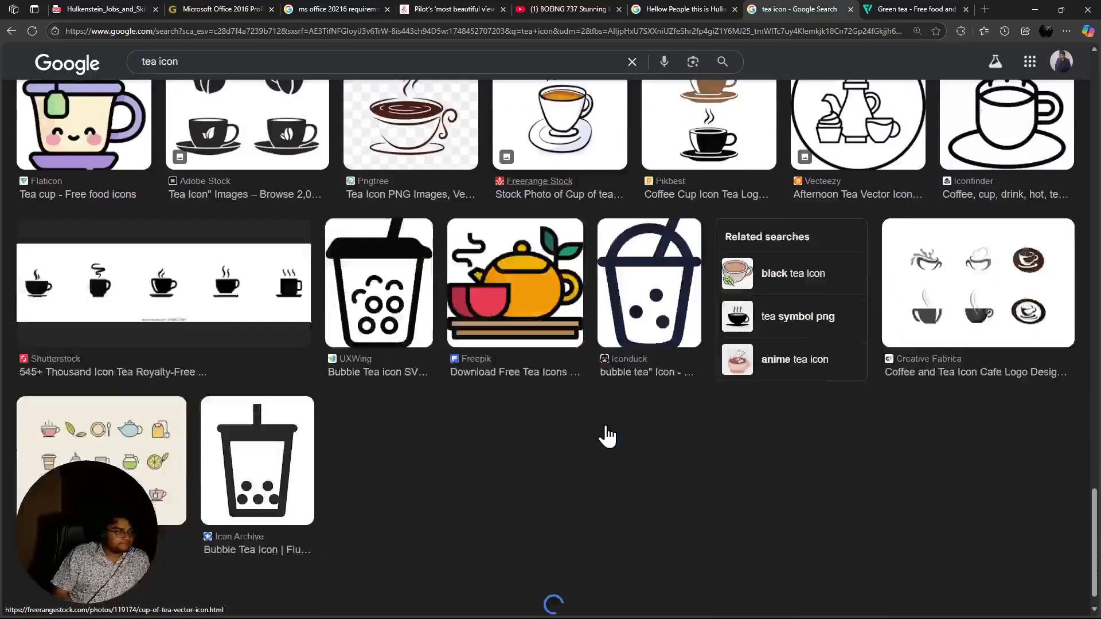
{"action": "scroll", "coordinate": [608, 436], "scroll_direction": "up", "scroll_amount": 4}
{"action": "scroll", "coordinate": [607, 436], "scroll_direction": "down", "scroll_amount": 4}
{"action": "scroll", "coordinate": [607, 434], "scroll_direction": "down", "scroll_amount": 7}
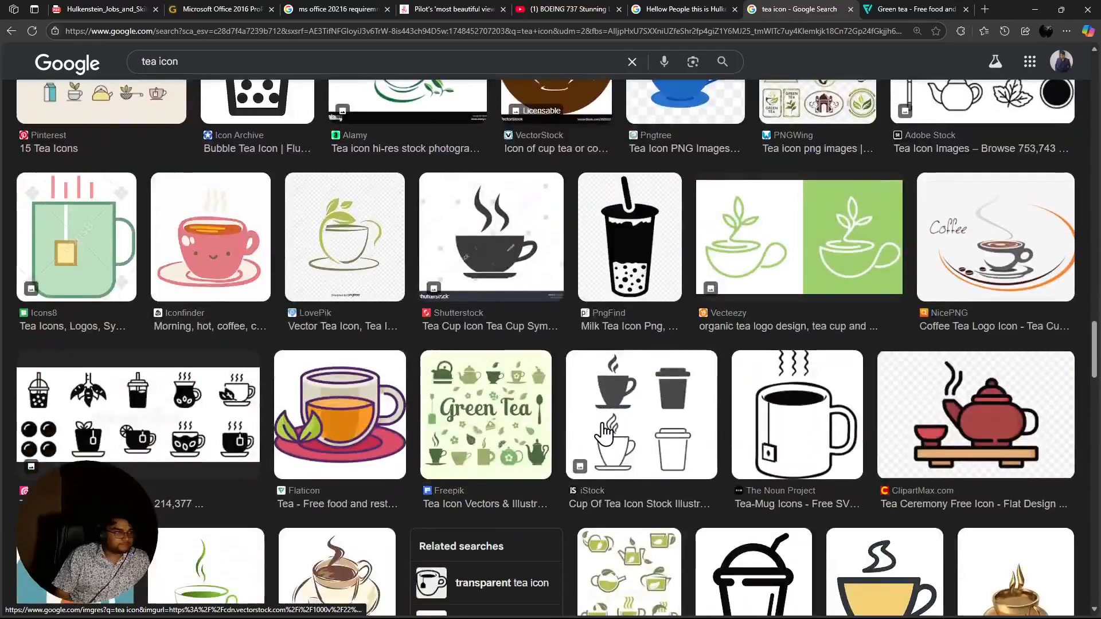
{"action": "scroll", "coordinate": [602, 433], "scroll_direction": "up", "scroll_amount": 3}
{"action": "scroll", "coordinate": [602, 433], "scroll_direction": "down", "scroll_amount": 8}
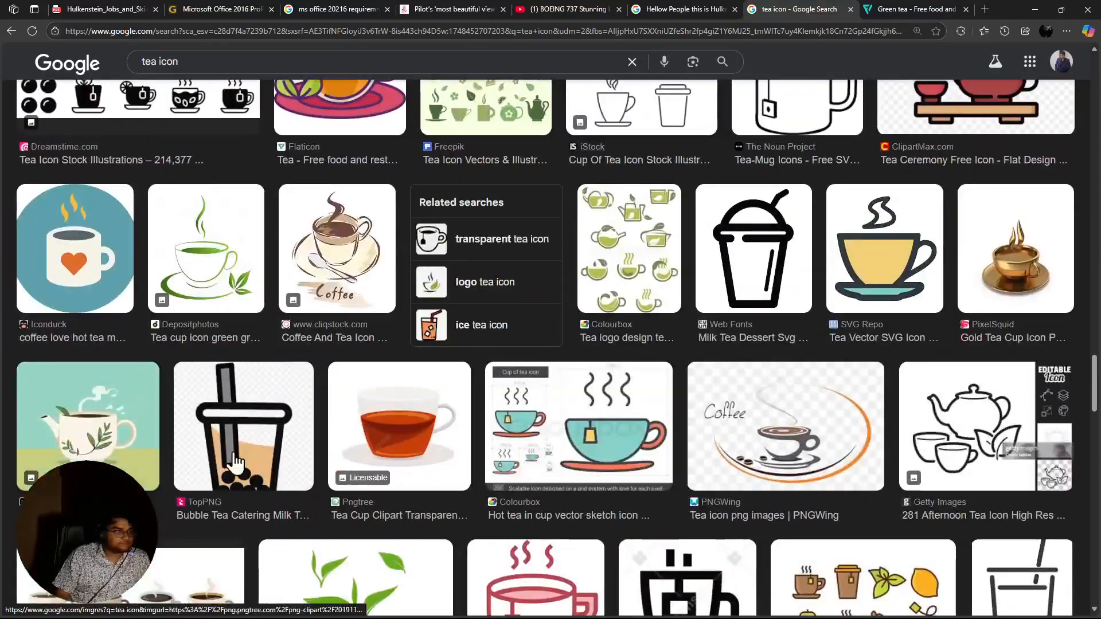
{"action": "scroll", "coordinate": [236, 462], "scroll_direction": "down", "scroll_amount": 3}
{"action": "left_click", "coordinate": [86, 321]}
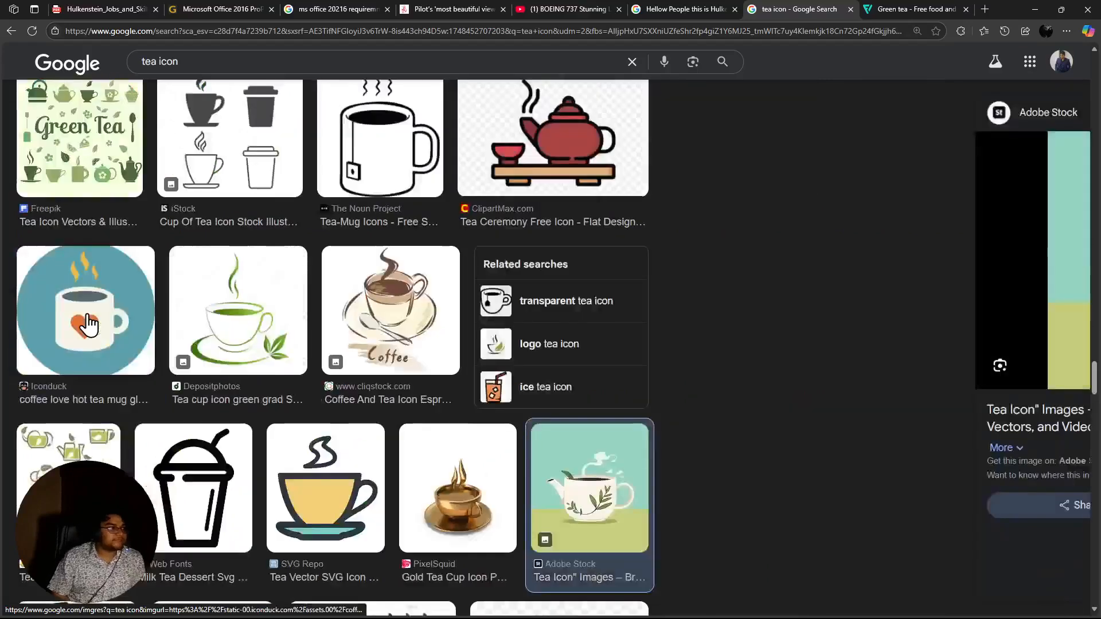
Detach the search tab, merge it back, and reopen the teapot preview's image options
{"action": "right_click", "coordinate": [969, 235]}
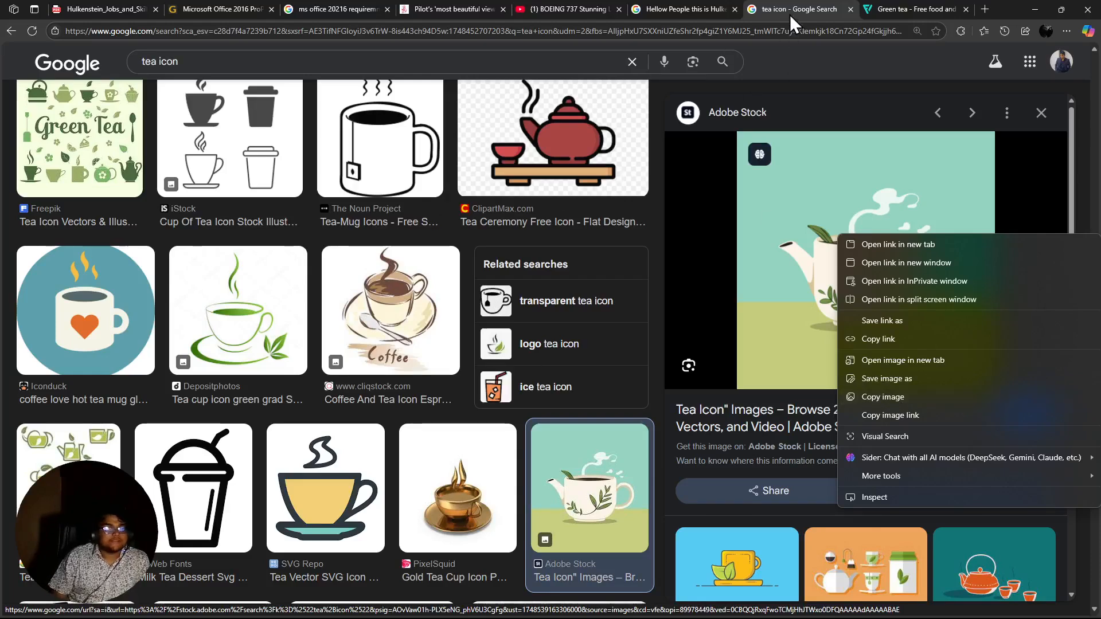
{"action": "left_click", "coordinate": [807, 9]}
{"action": "left_click_drag", "start_coordinate": [806, 9], "coordinate": [1100, 561]}
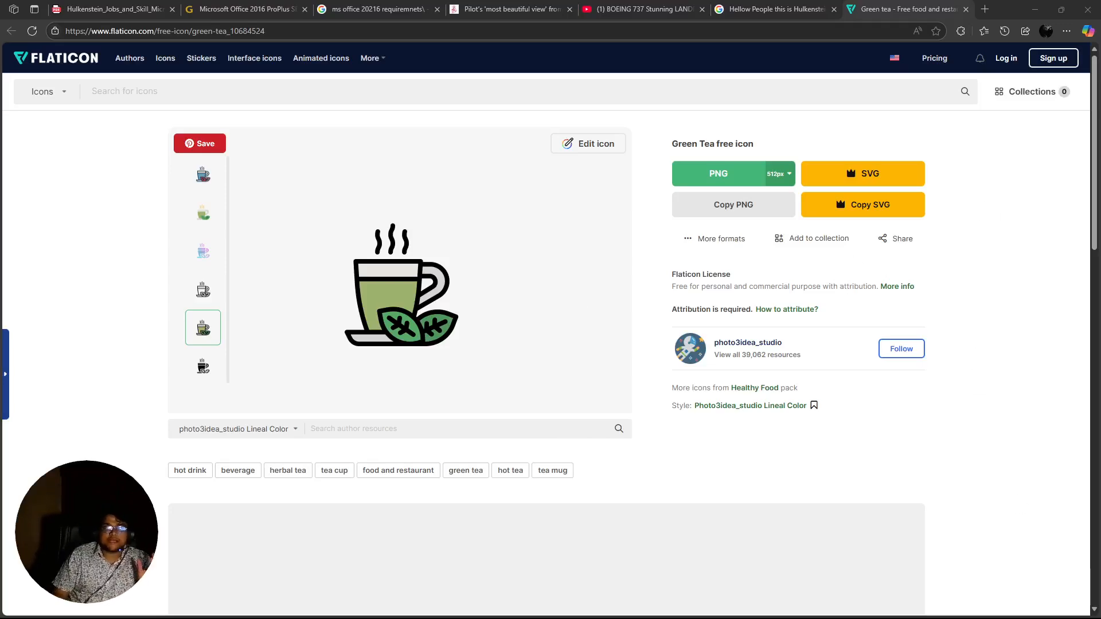
{"action": "left_click_drag", "start_coordinate": [754, 476], "coordinate": [425, 2]}
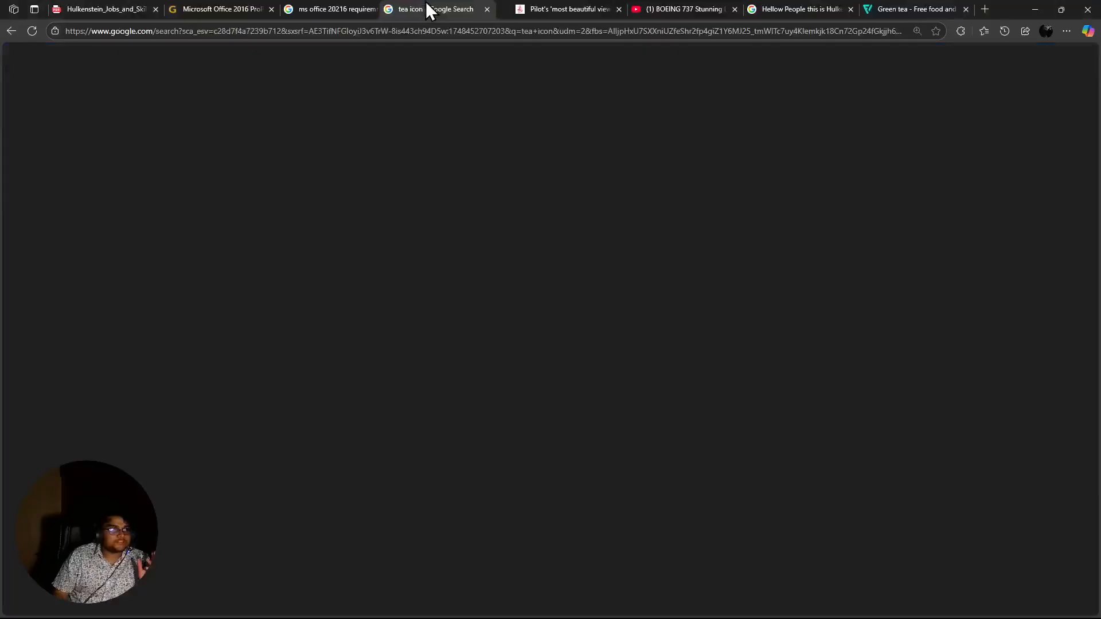
{"action": "right_click", "coordinate": [814, 233]}
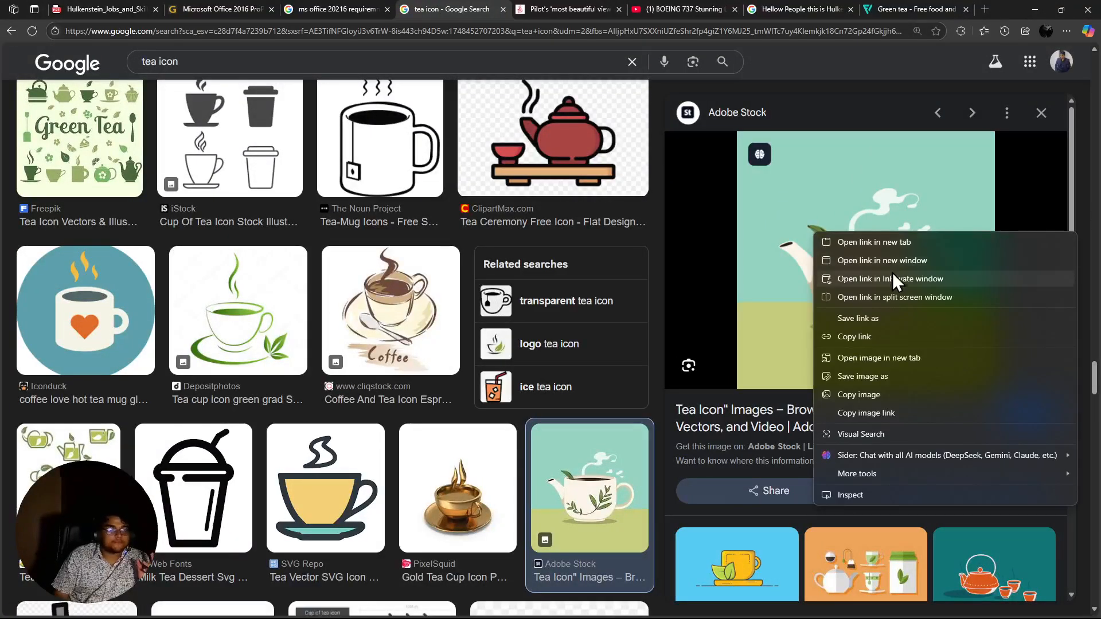
{"action": "key", "text": "Escape"}
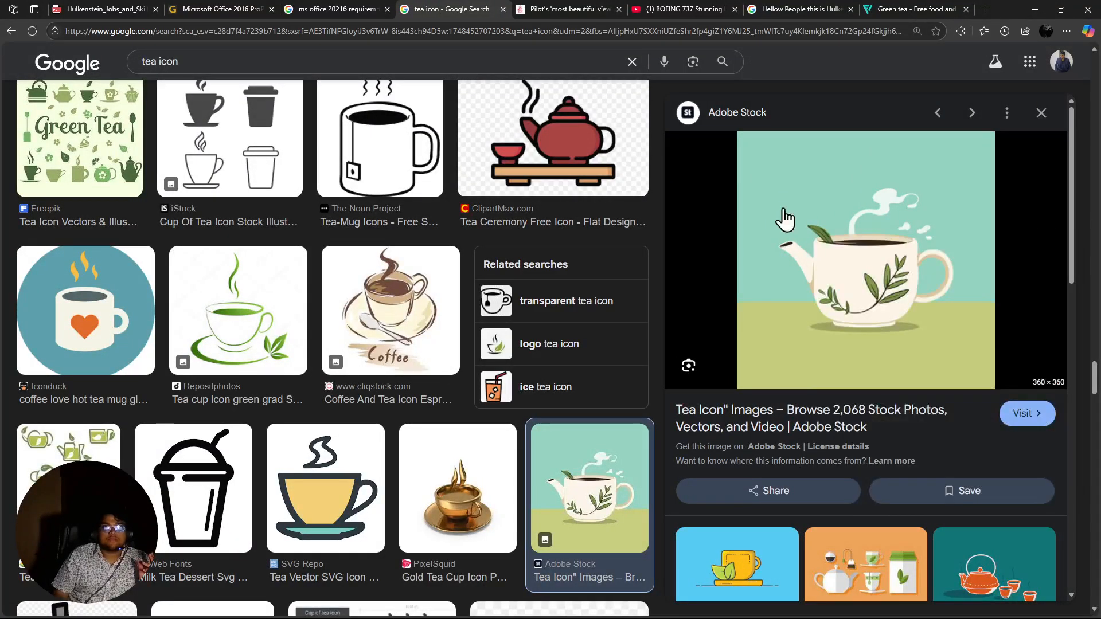
{"action": "right_click", "coordinate": [805, 264]}
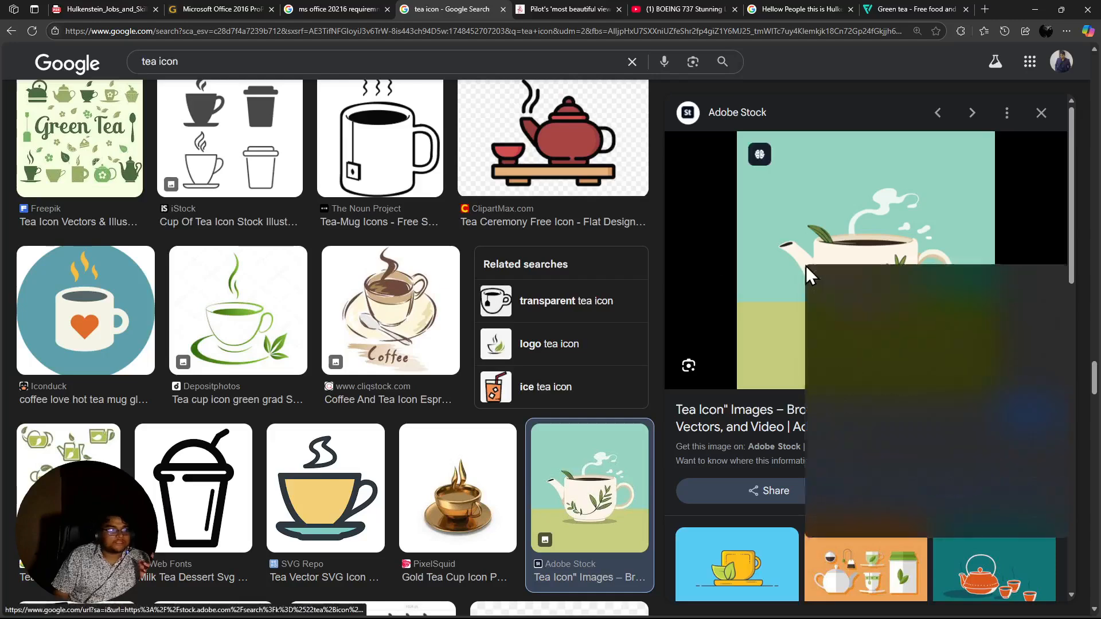
{"action": "key", "text": "Escape"}
{"action": "right_click", "coordinate": [833, 286]}
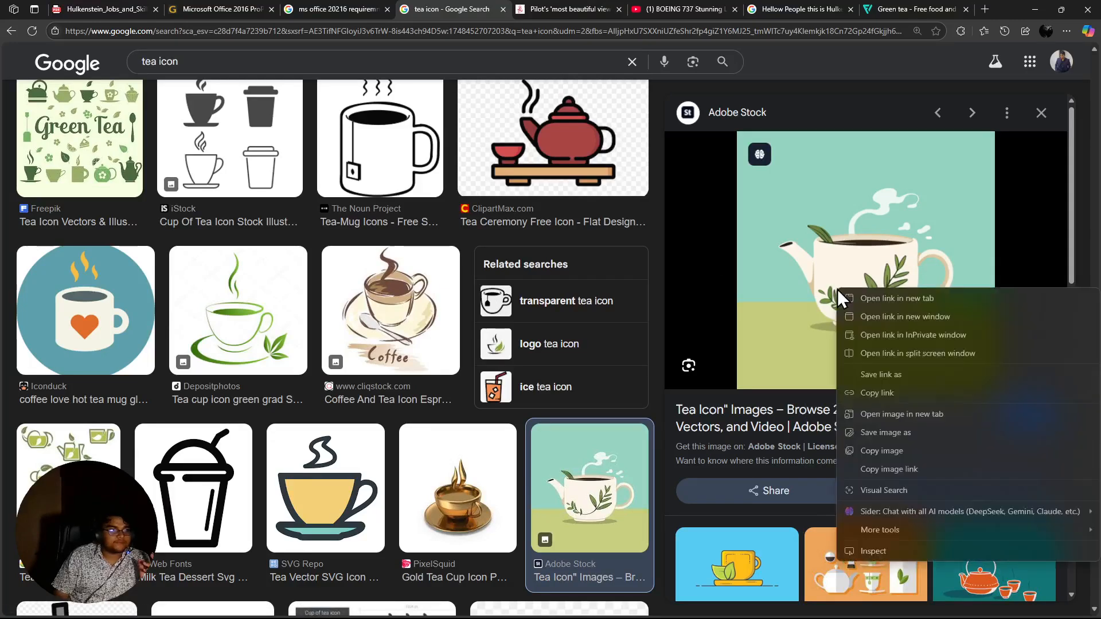
{"action": "key", "text": "Escape"}
Cancel the page save and save the teapot preview image as a JPG in Downloads
{"action": "key", "text": "ctrl+s"}
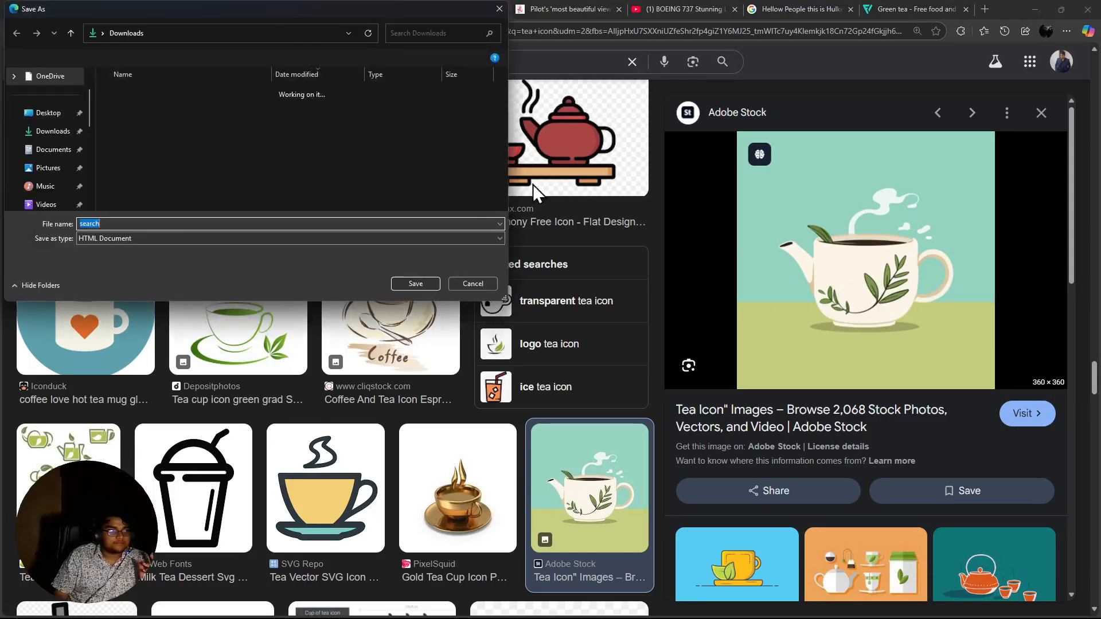
{"action": "left_click", "coordinate": [499, 8]}
{"action": "right_click", "coordinate": [825, 379]}
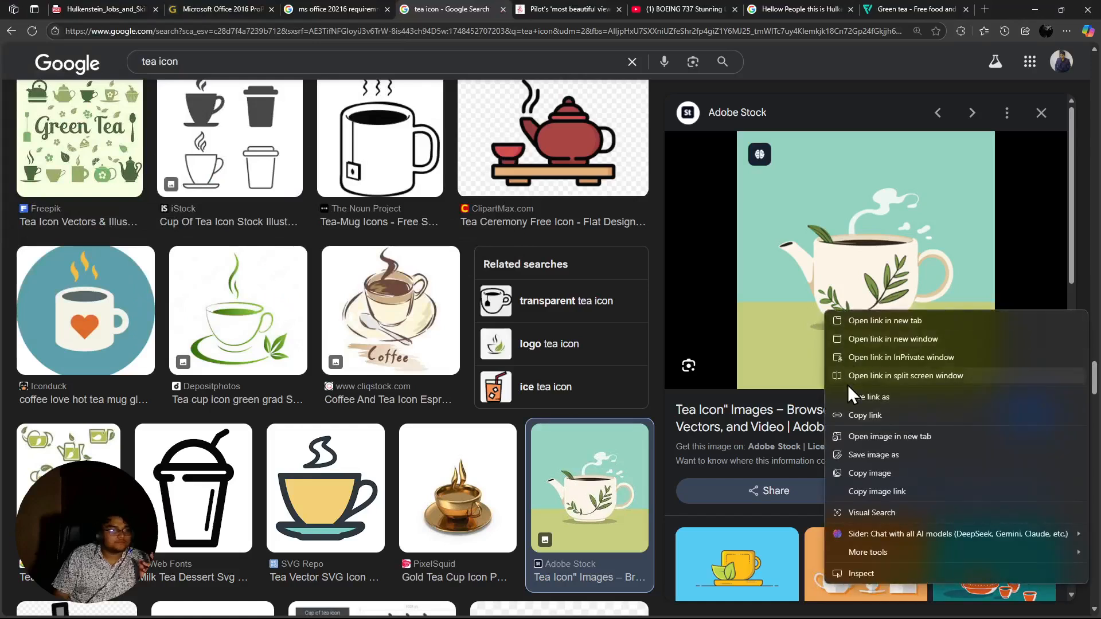
{"action": "left_click", "coordinate": [880, 456]}
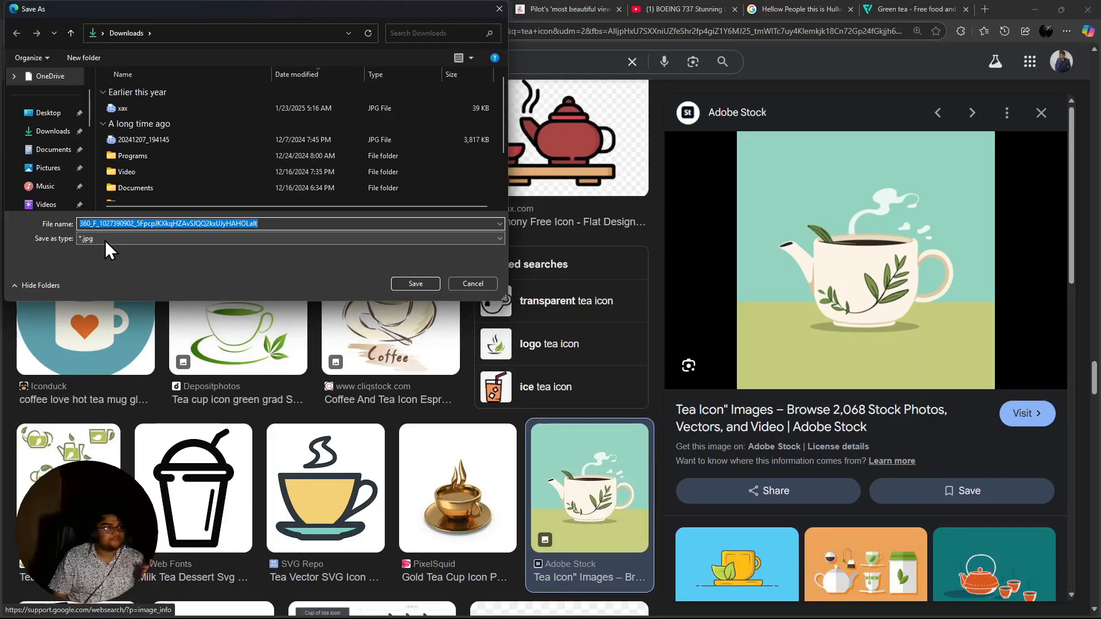
{"action": "left_click", "coordinate": [105, 239]}
{"action": "left_click", "coordinate": [104, 240]}
{"action": "left_click", "coordinate": [231, 225]}
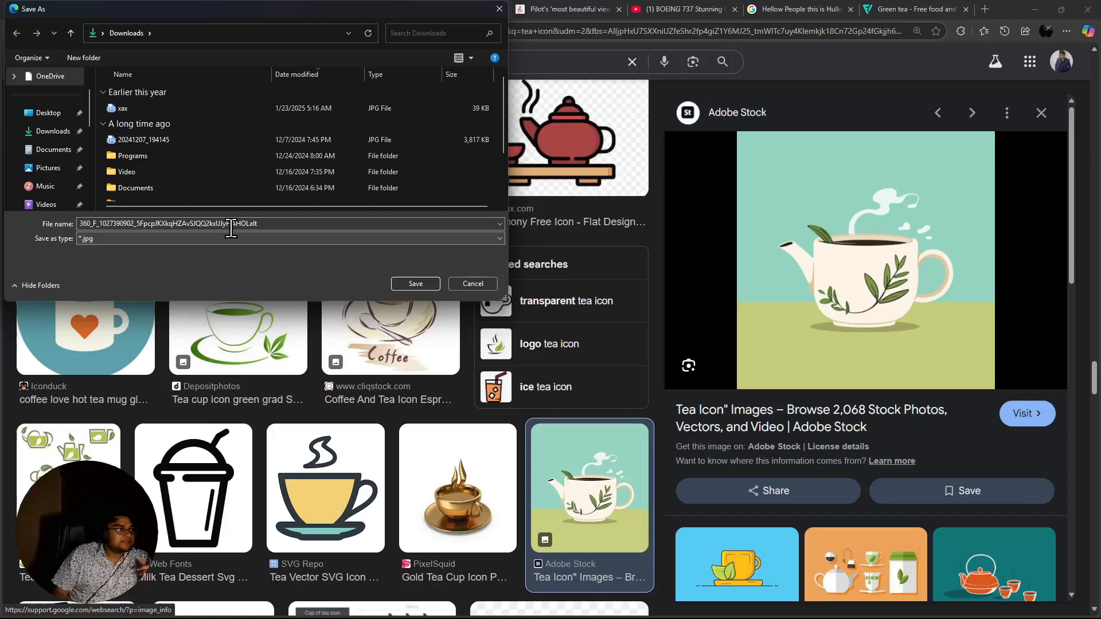
{"action": "left_click", "coordinate": [55, 132]}
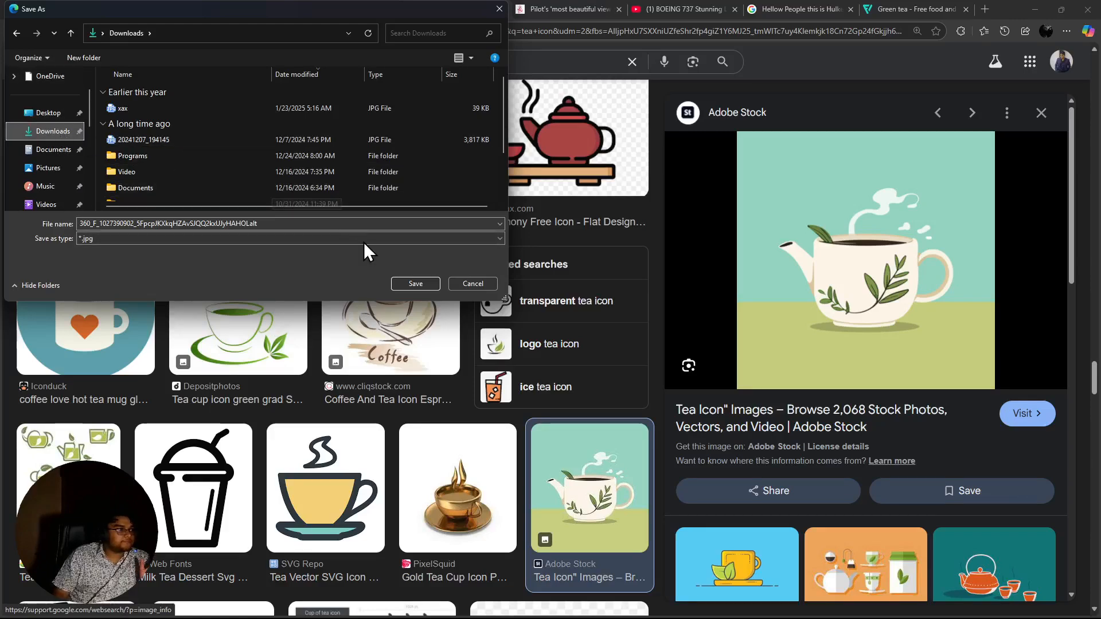
{"action": "left_click", "coordinate": [417, 283]}
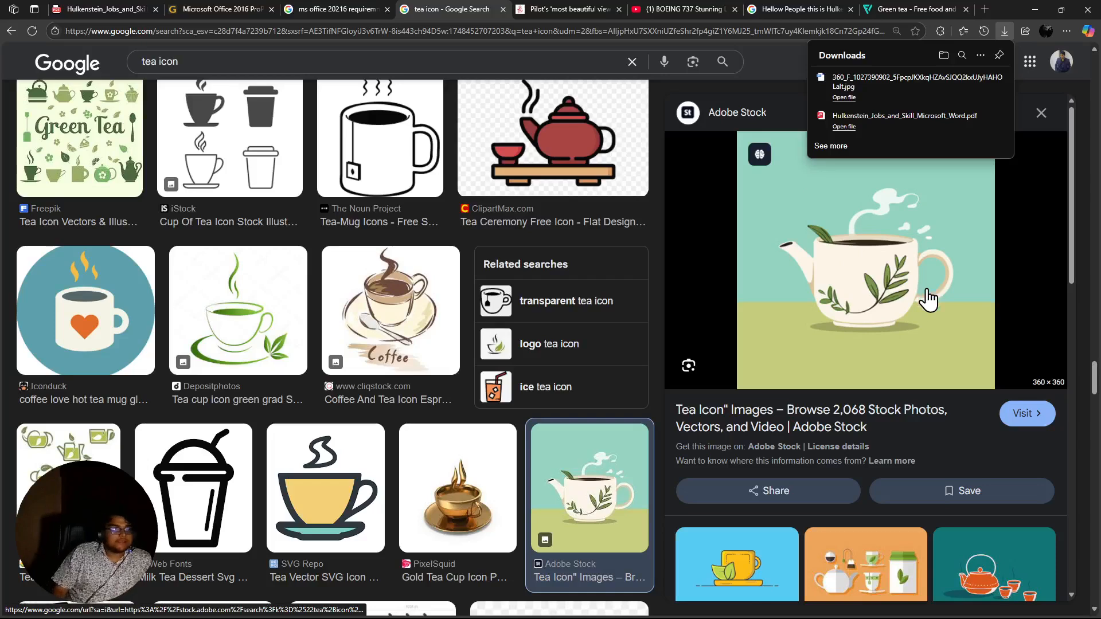
Search Google for 'bg romver' and open the remove.bg website
{"action": "left_click", "coordinate": [785, 3]}
{"action": "left_click", "coordinate": [405, 32]}
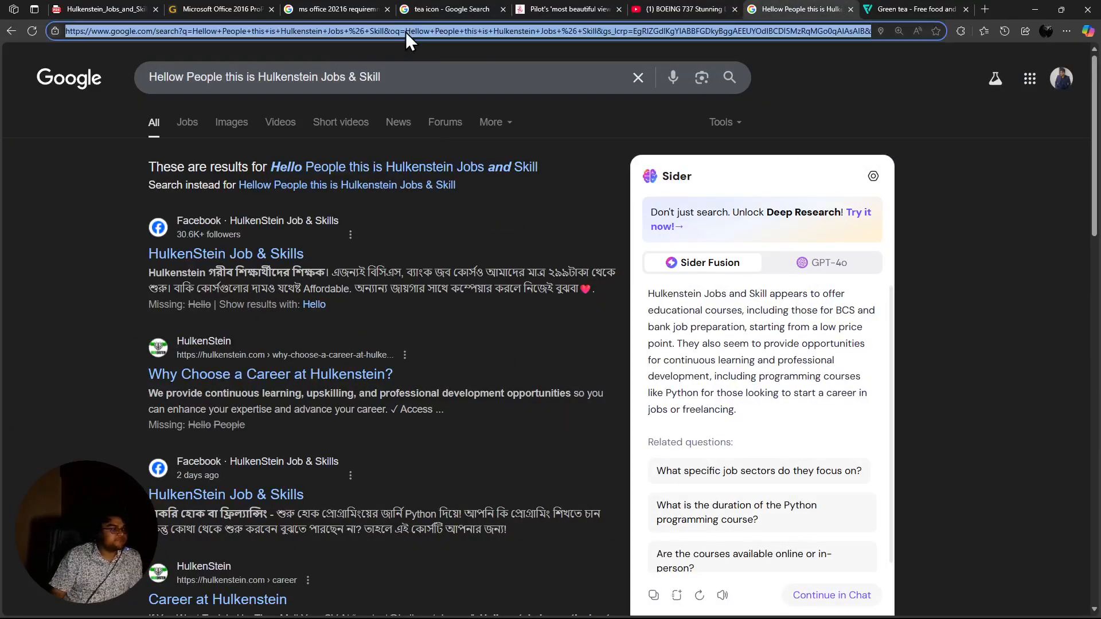
{"action": "type", "text": "bg ro"}
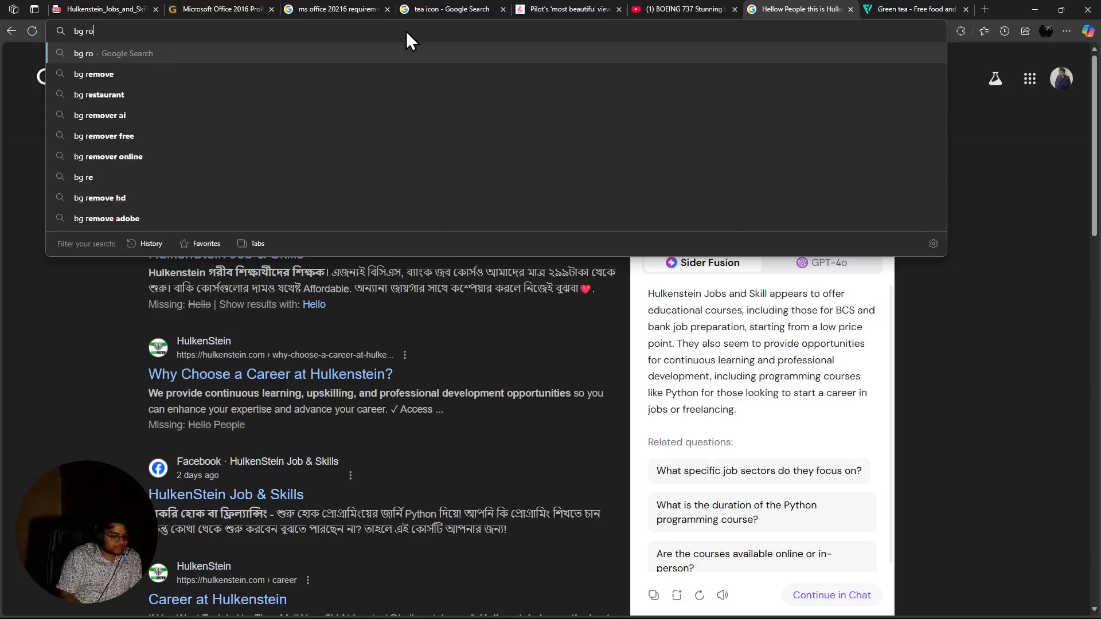
{"action": "type", "text": "mver"}
{"action": "key", "text": "Return"}
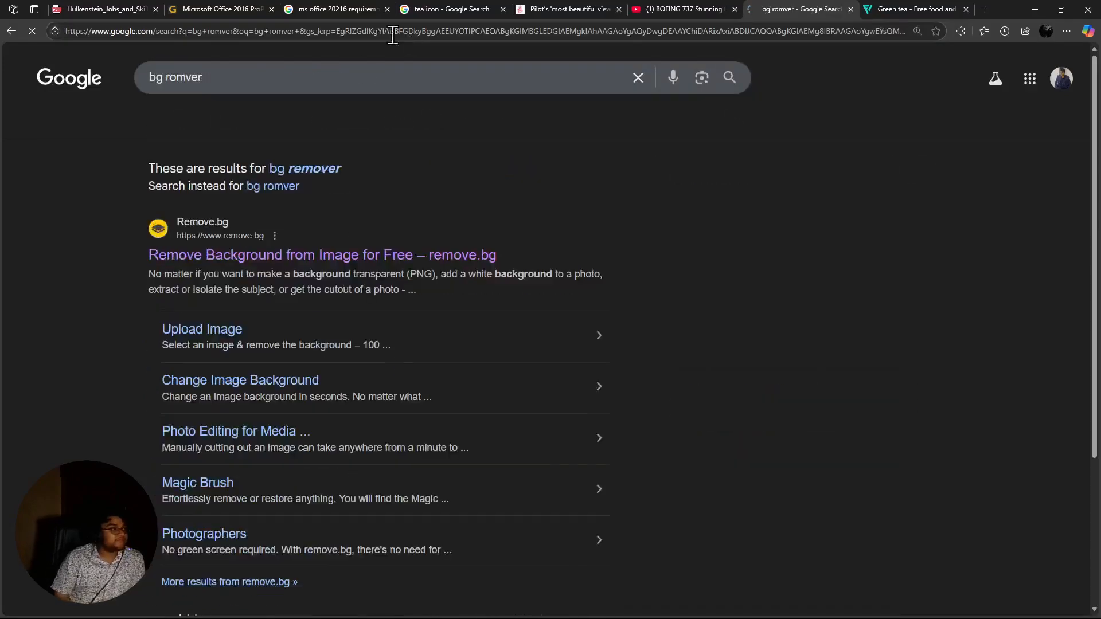
{"action": "left_click", "coordinate": [363, 252]}
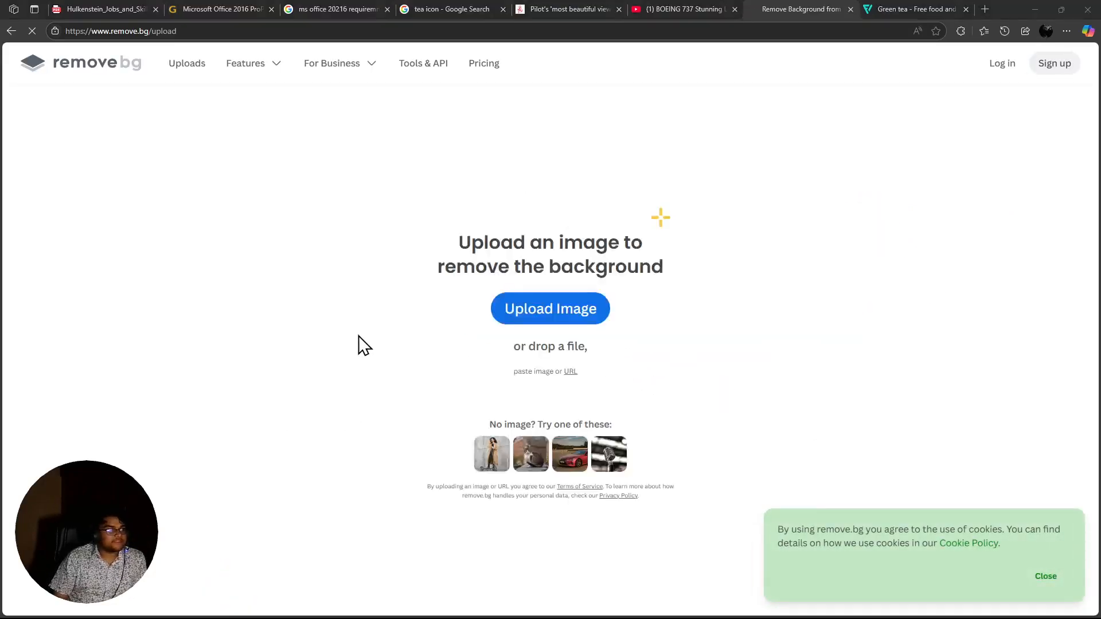
Upload the teapot JPG from Downloads to remove.bg
{"action": "left_click", "coordinate": [596, 302]}
{"action": "scroll", "coordinate": [54, 166], "scroll_direction": "up", "scroll_amount": 5}
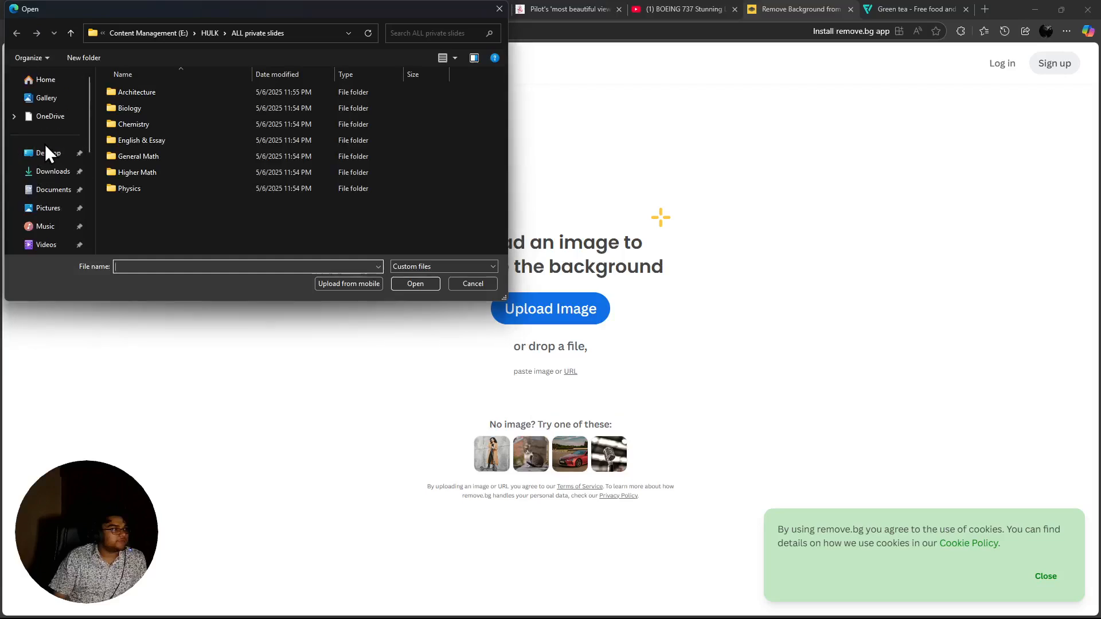
{"action": "left_click", "coordinate": [57, 171]}
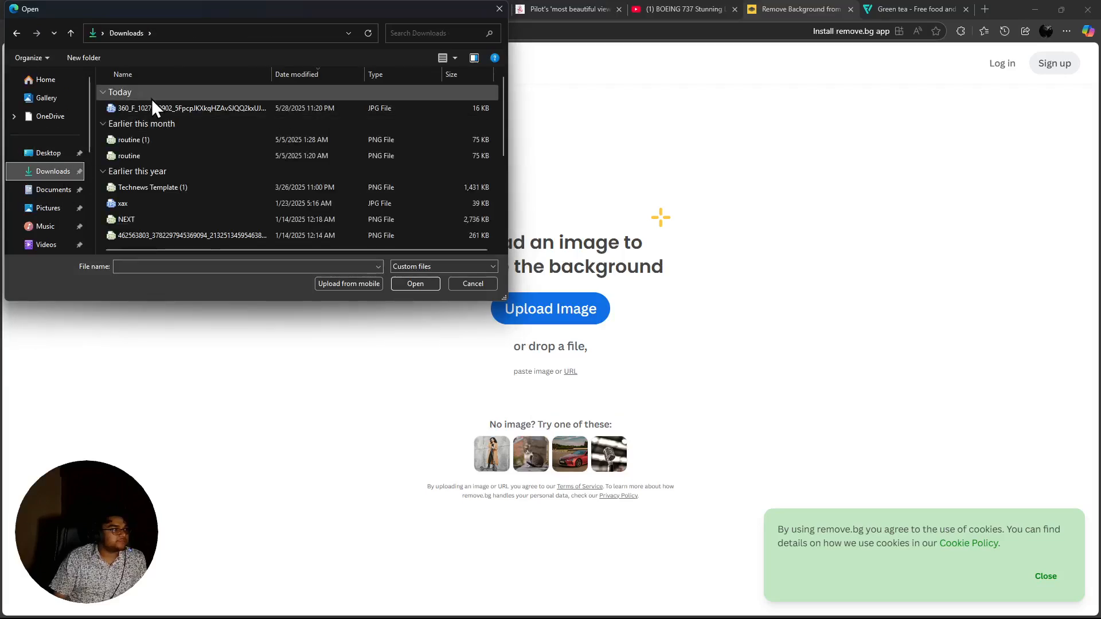
{"action": "left_click", "coordinate": [160, 107]}
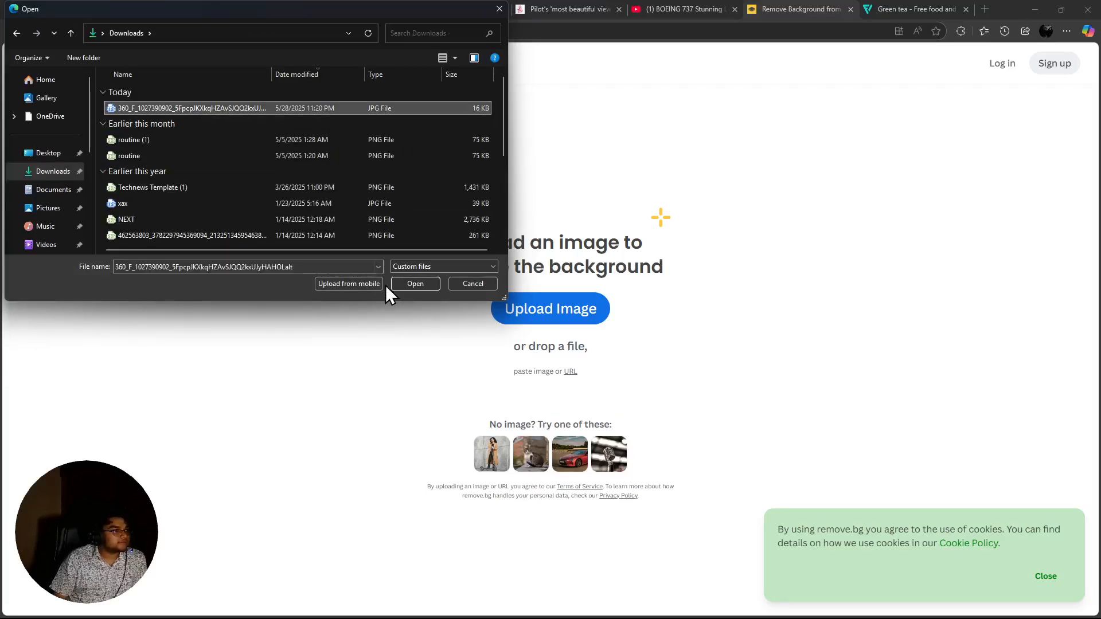
{"action": "left_click", "coordinate": [405, 284]}
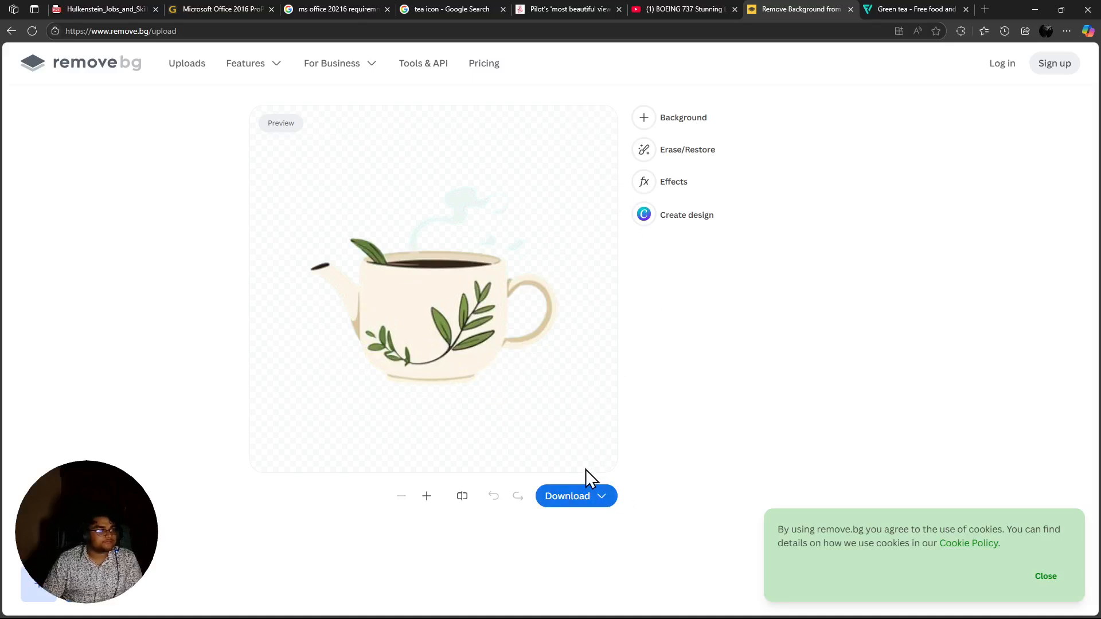
Save the free background-removed preview PNG and return to Word
{"action": "left_click", "coordinate": [582, 497]}
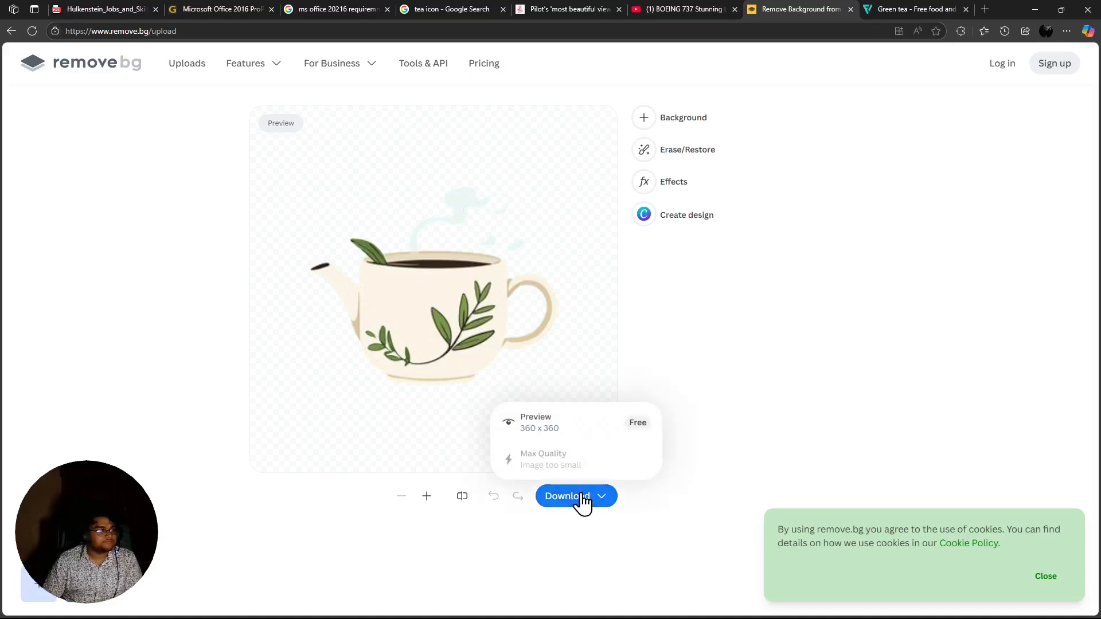
{"action": "left_click", "coordinate": [567, 439]}
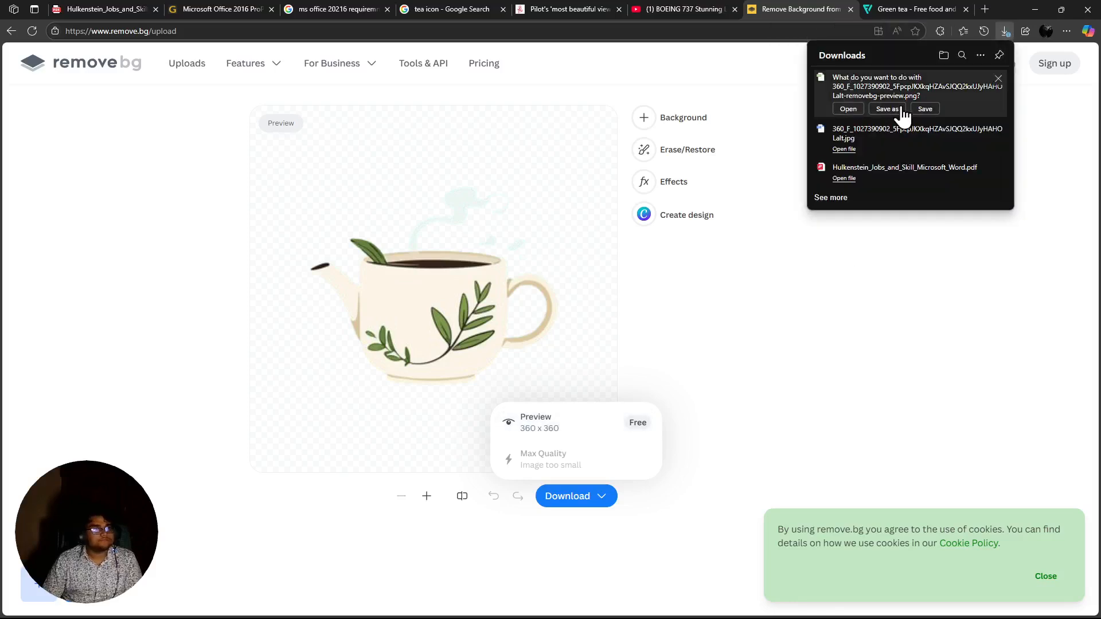
{"action": "left_click", "coordinate": [926, 110]}
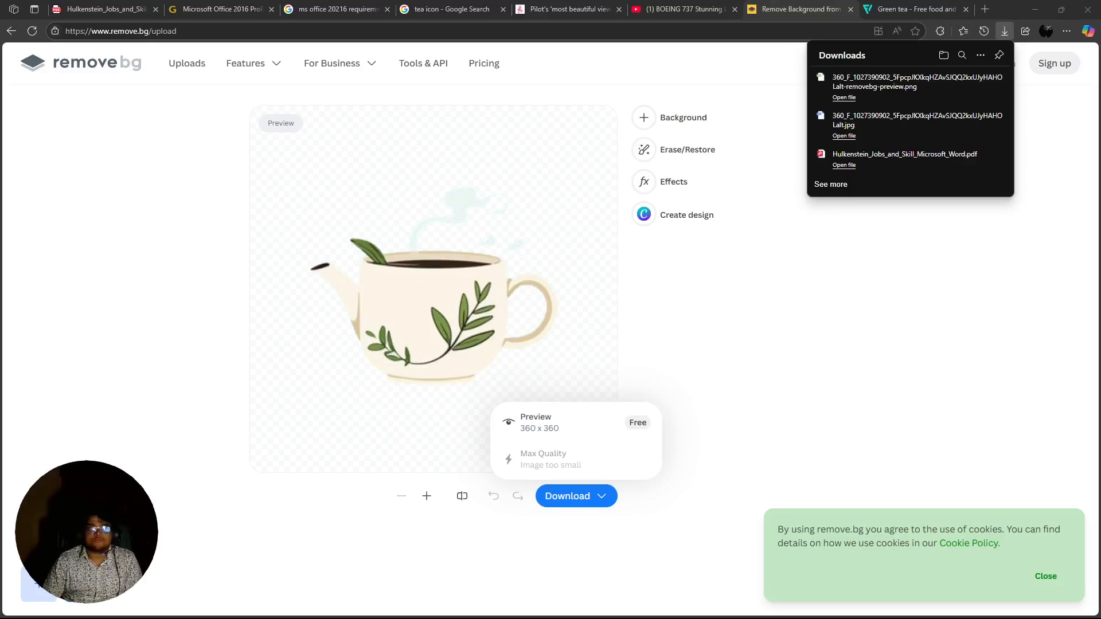
{"action": "left_click", "coordinate": [792, 605]}
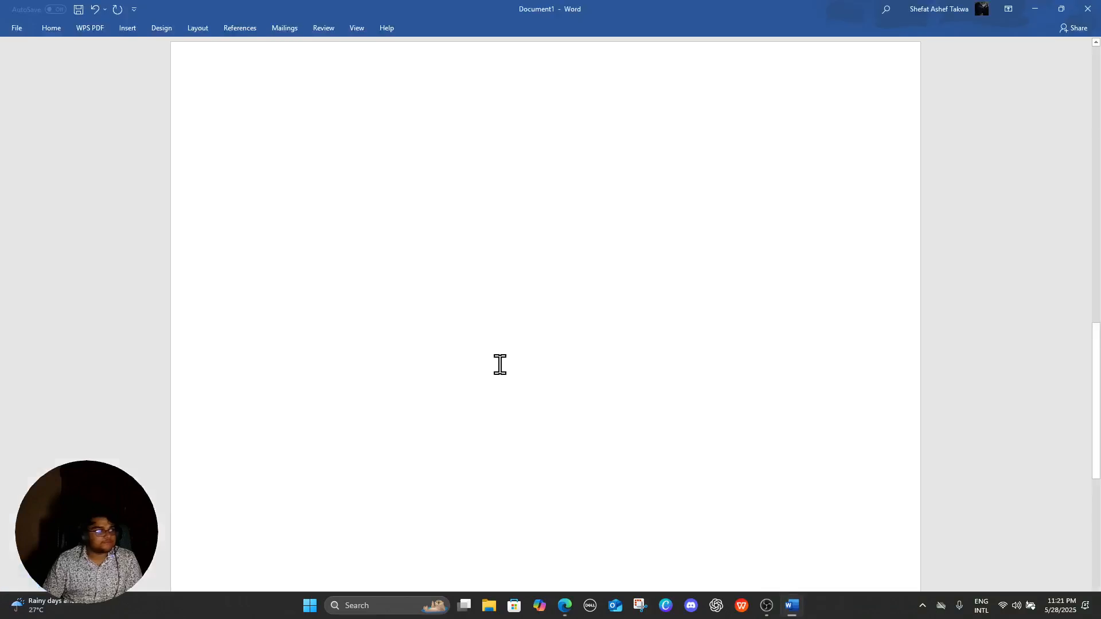
Insert the background-removed teapot PNG from Downloads onto page 2
{"action": "left_click", "coordinate": [140, 27]}
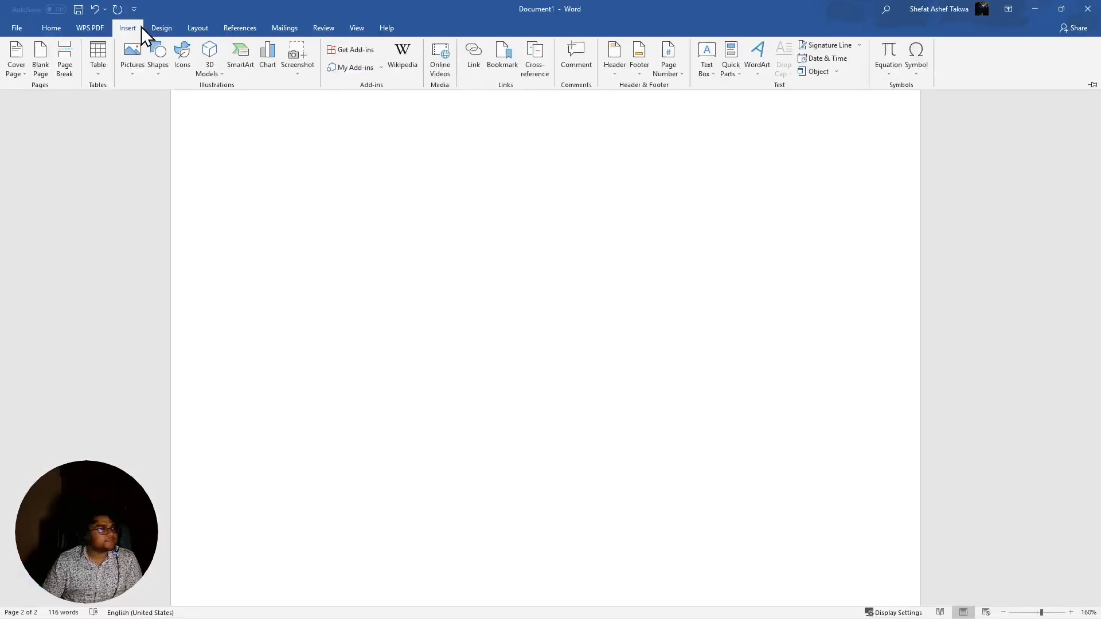
{"action": "left_click", "coordinate": [125, 63]}
{"action": "left_click", "coordinate": [150, 98]}
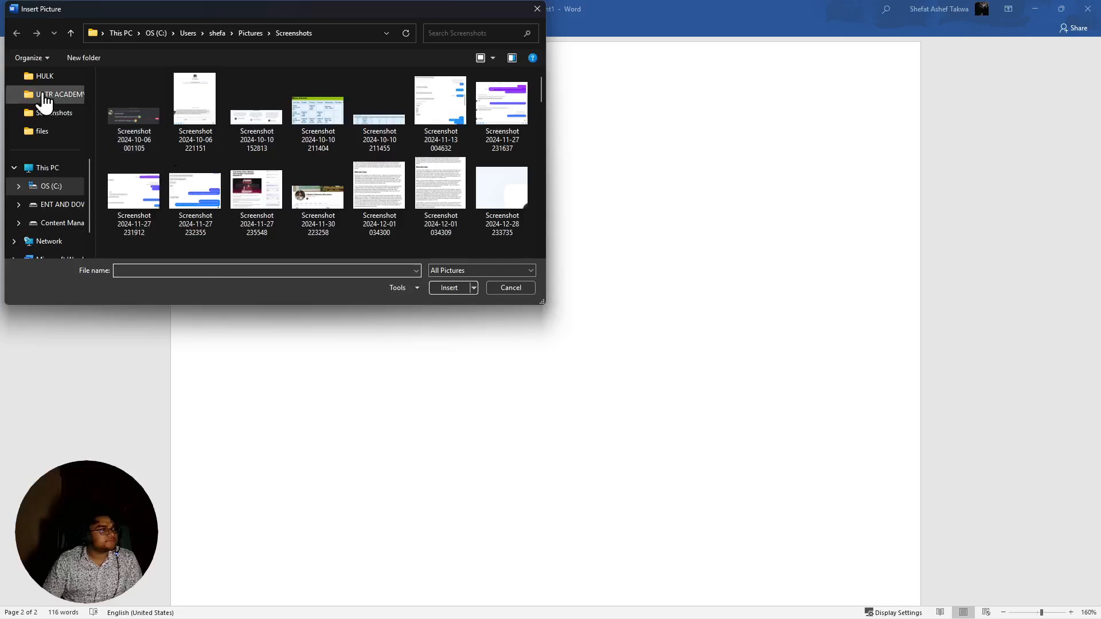
{"action": "scroll", "coordinate": [45, 186], "scroll_direction": "up", "scroll_amount": 2}
{"action": "left_click", "coordinate": [57, 171]}
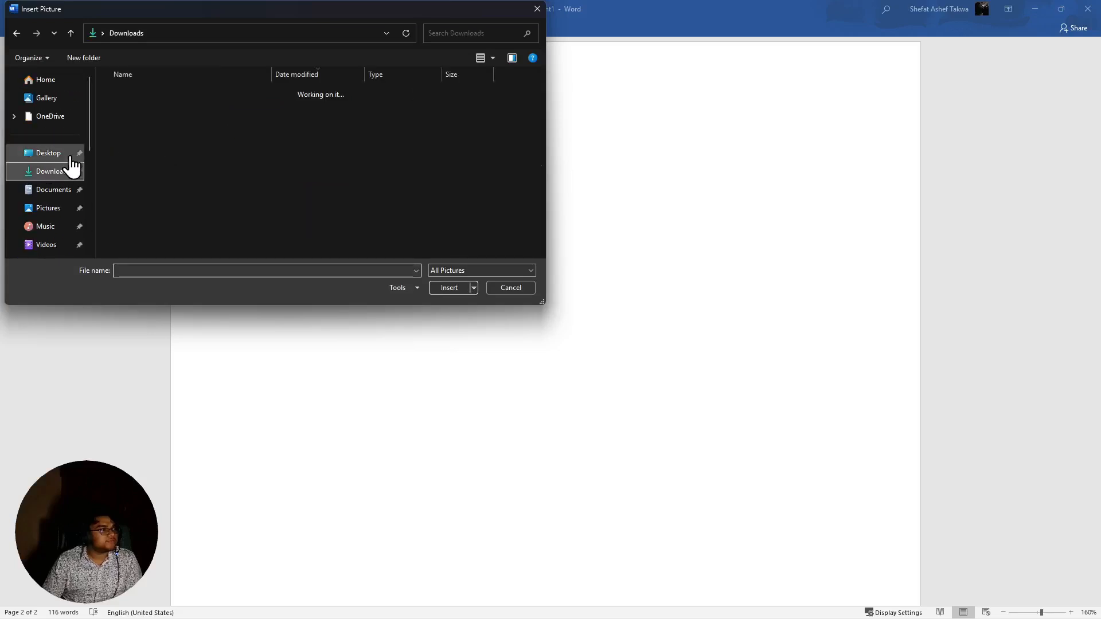
{"action": "left_click", "coordinate": [148, 108]}
{"action": "left_click", "coordinate": [441, 281]}
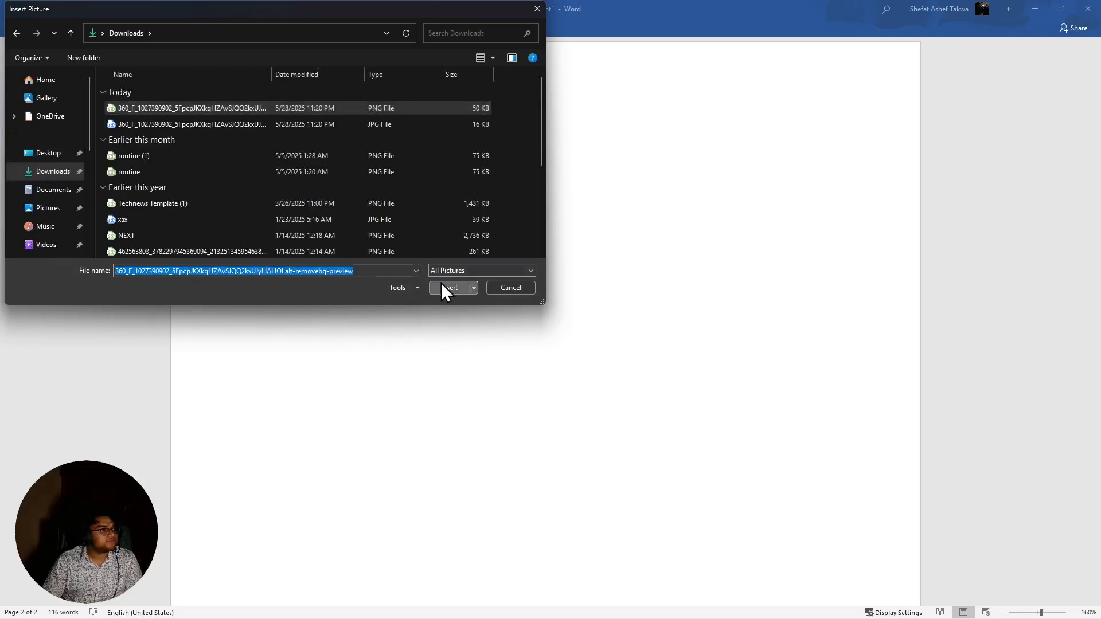
Try moving the teapot picture to the right, then minimize Word
{"action": "left_click_drag", "start_coordinate": [504, 297], "coordinate": [652, 276]}
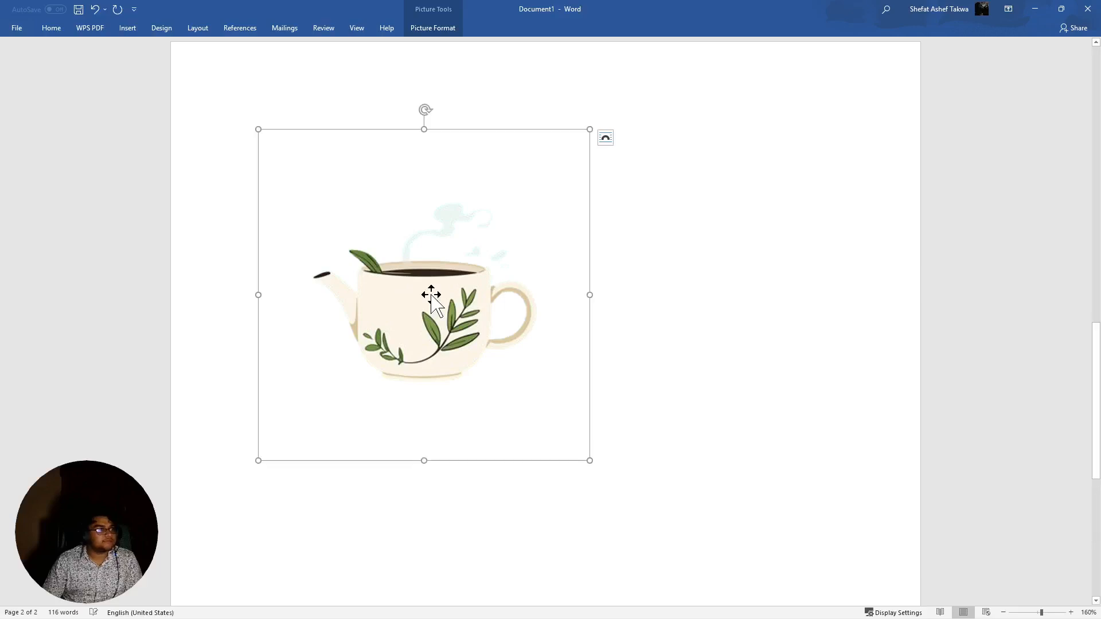
{"action": "left_click_drag", "start_coordinate": [432, 295], "coordinate": [586, 288]}
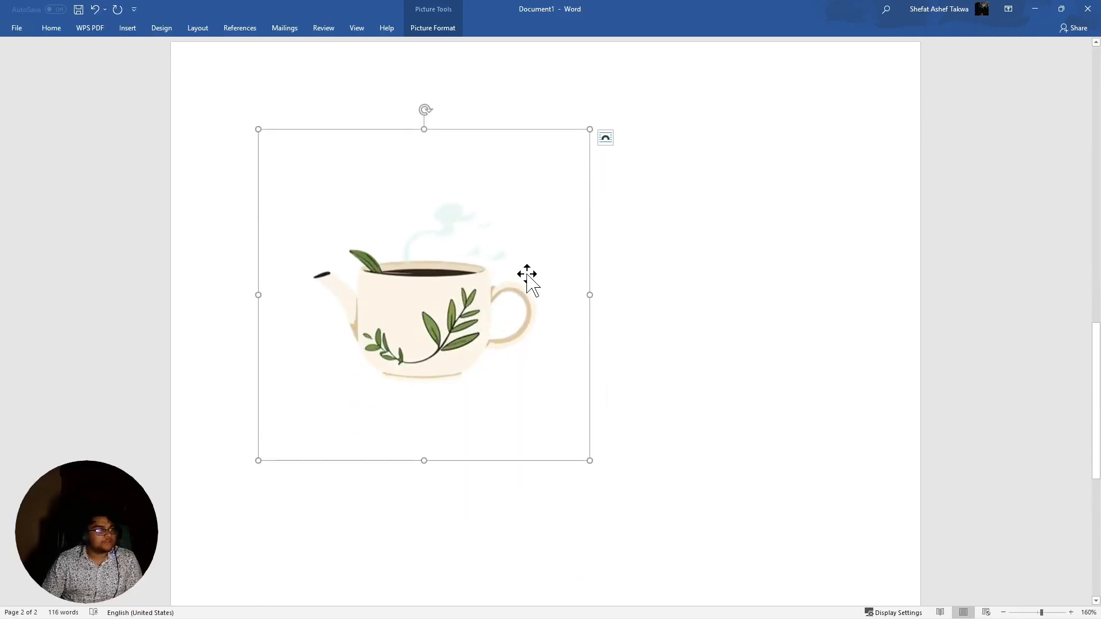
{"action": "right_click", "coordinate": [527, 274]}
{"action": "left_click", "coordinate": [777, 281]}
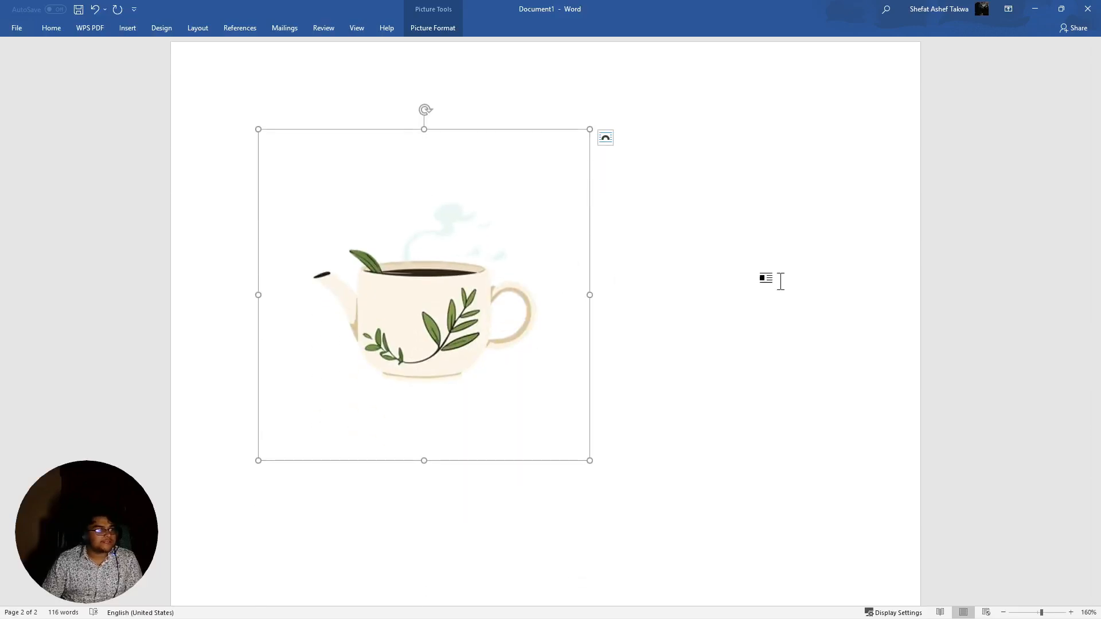
{"action": "left_click", "coordinate": [1035, 8]}
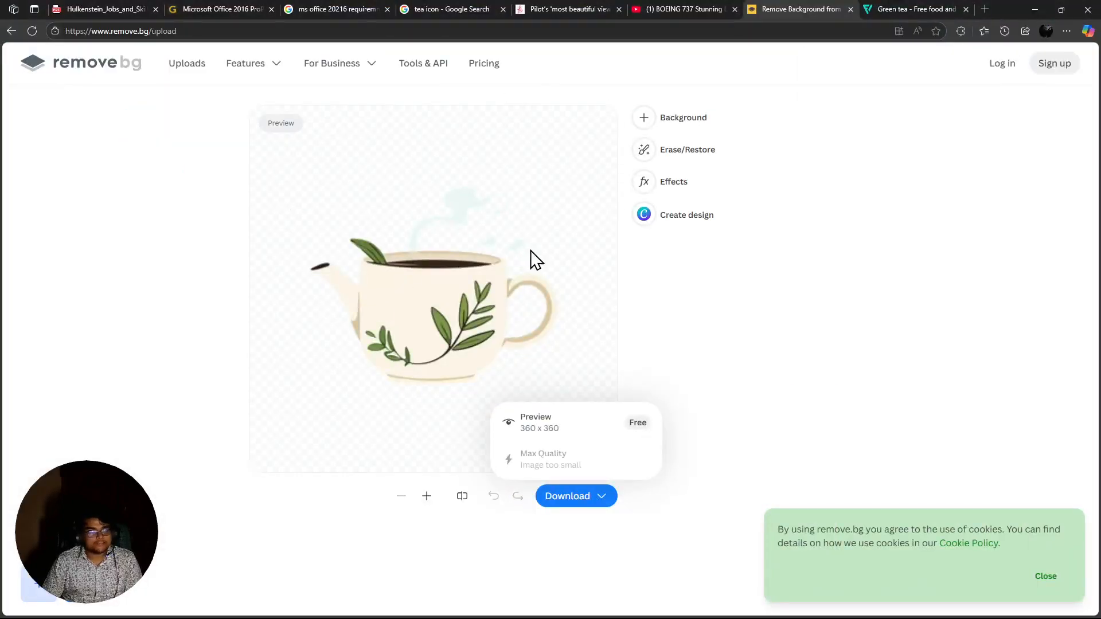
Close the 'tea icon - Google Search' tab, minimize Edge, and bring Word forward
{"action": "left_click", "coordinate": [907, 170]}
{"action": "left_click", "coordinate": [898, 11]}
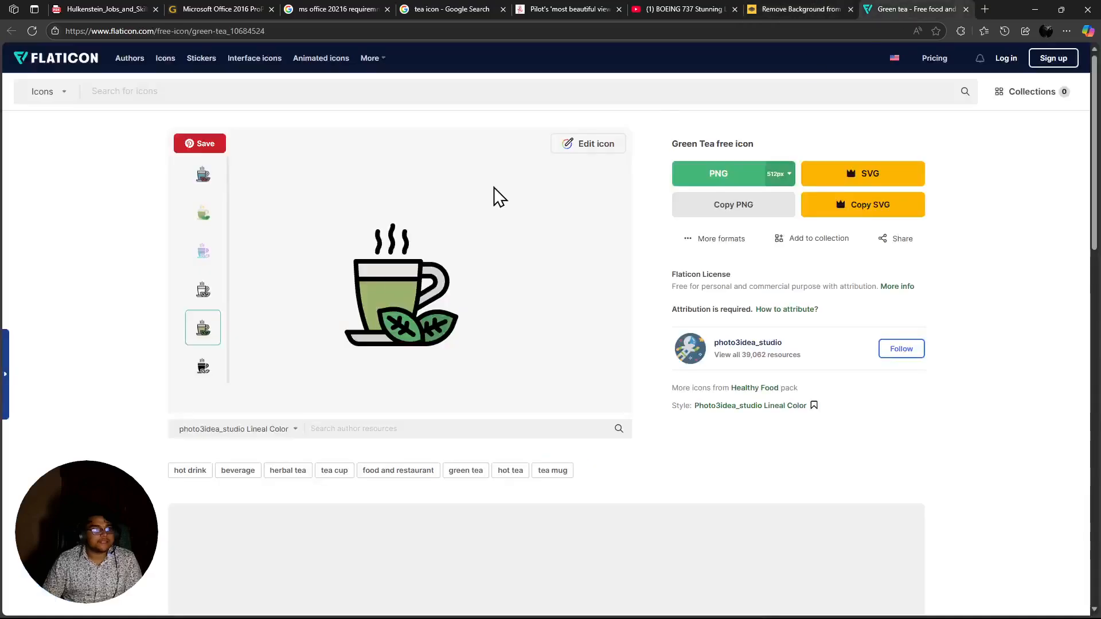
{"action": "left_click", "coordinate": [765, 8]}
{"action": "left_click", "coordinate": [536, 9]}
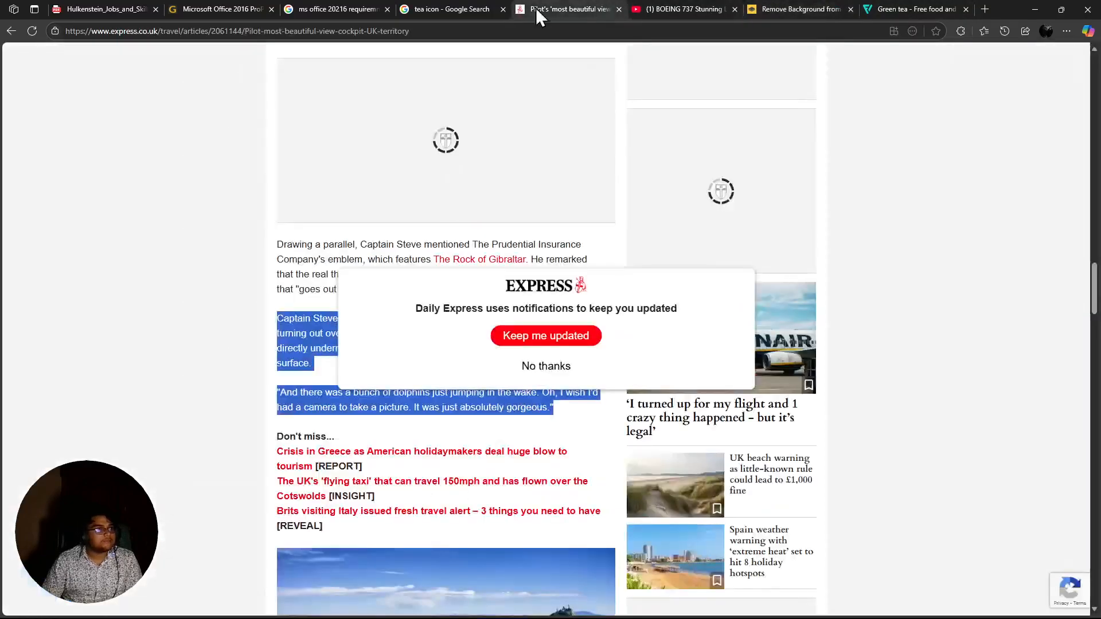
{"action": "left_click", "coordinate": [503, 9]}
{"action": "left_click", "coordinate": [357, 4]}
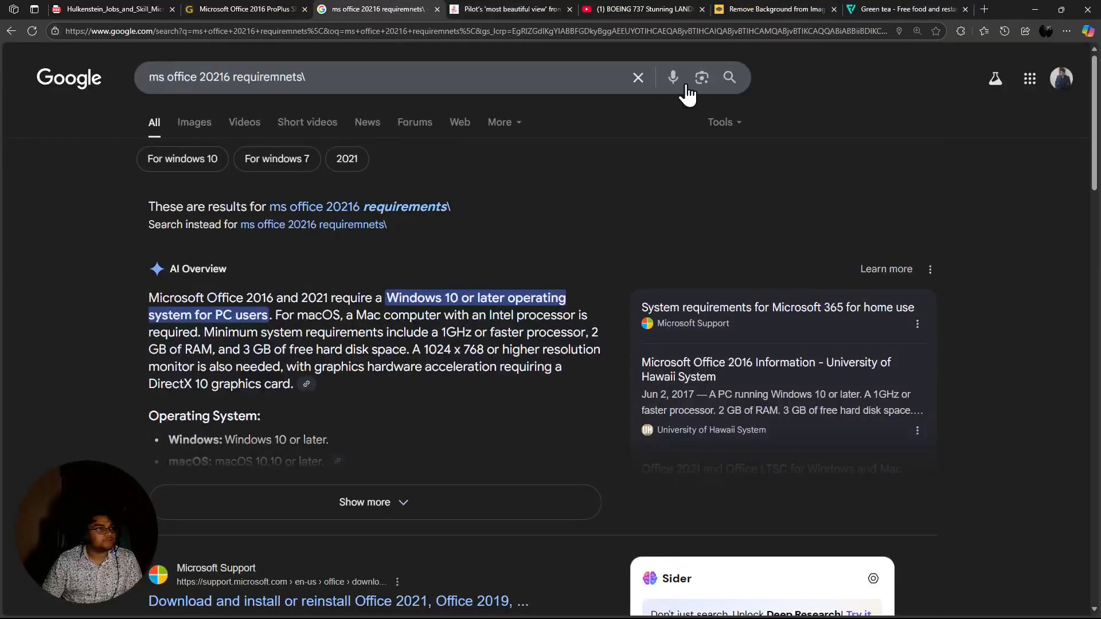
{"action": "left_click", "coordinate": [727, 9]}
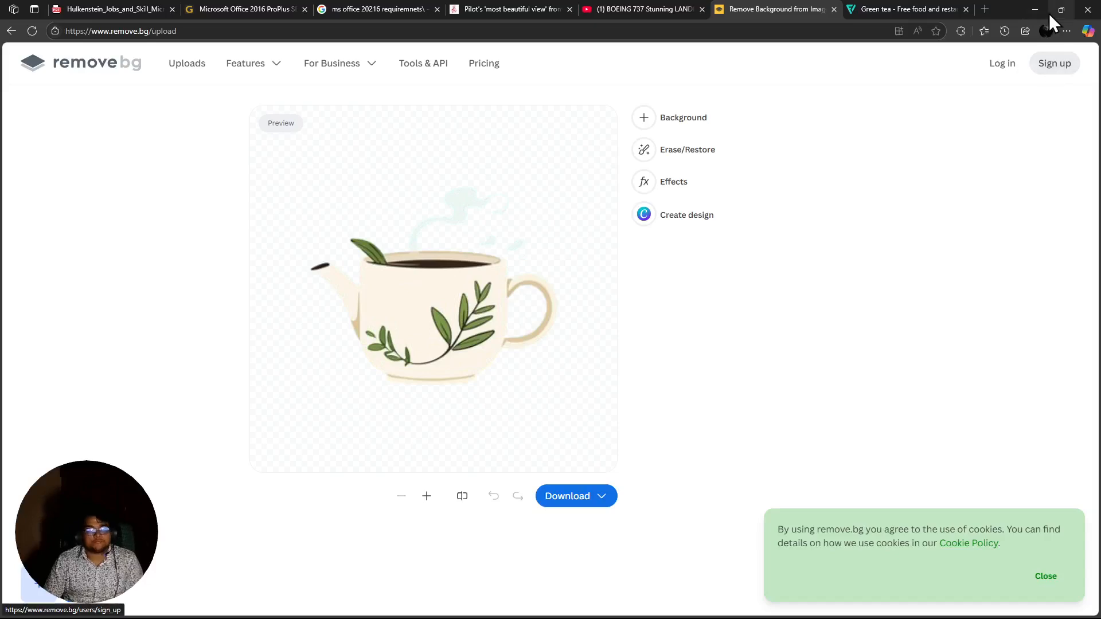
{"action": "left_click", "coordinate": [1034, 8]}
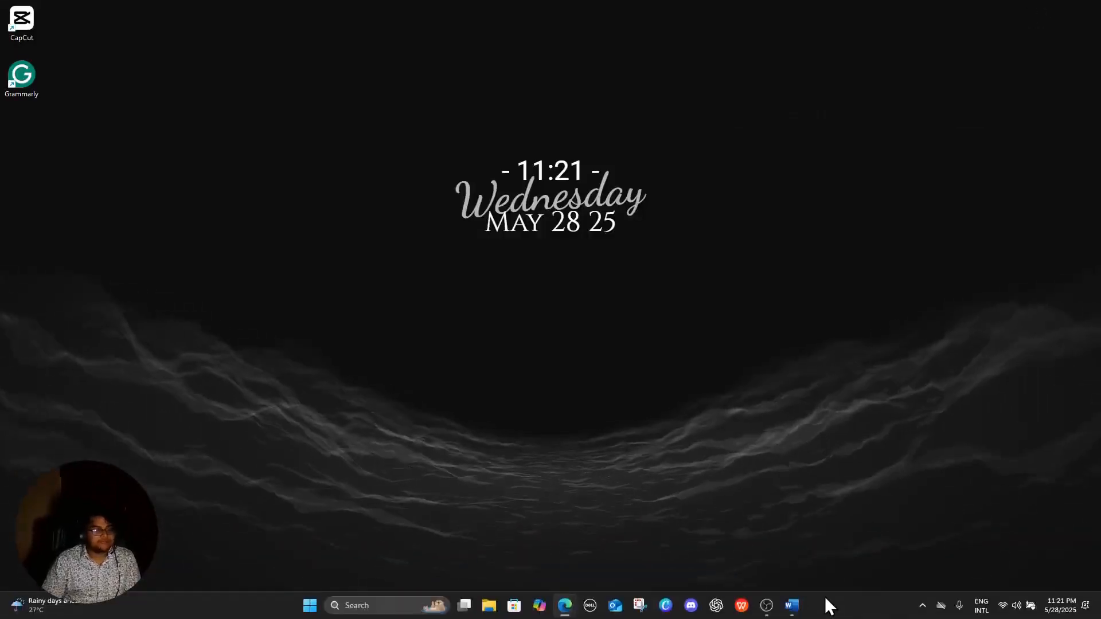
{"action": "left_click", "coordinate": [793, 607]}
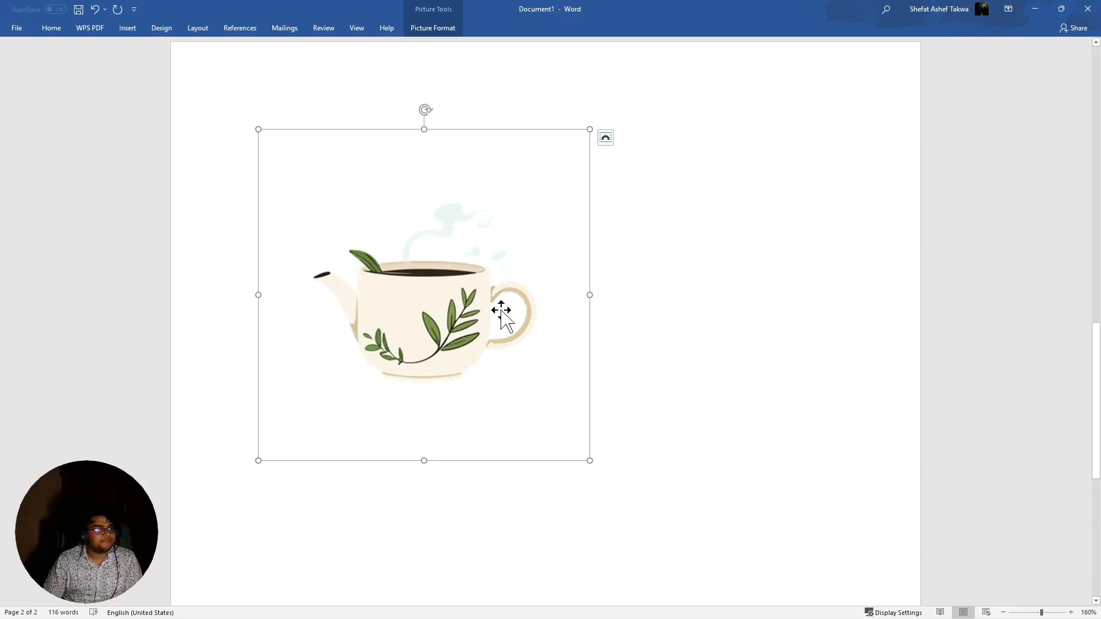
Shrink the teapot picture on page 2 and open its right-click options
{"action": "left_click_drag", "start_coordinate": [590, 460], "coordinate": [376, 346]}
{"action": "left_click", "coordinate": [555, 524]}
{"action": "scroll", "coordinate": [566, 323], "scroll_direction": "up", "scroll_amount": 3}
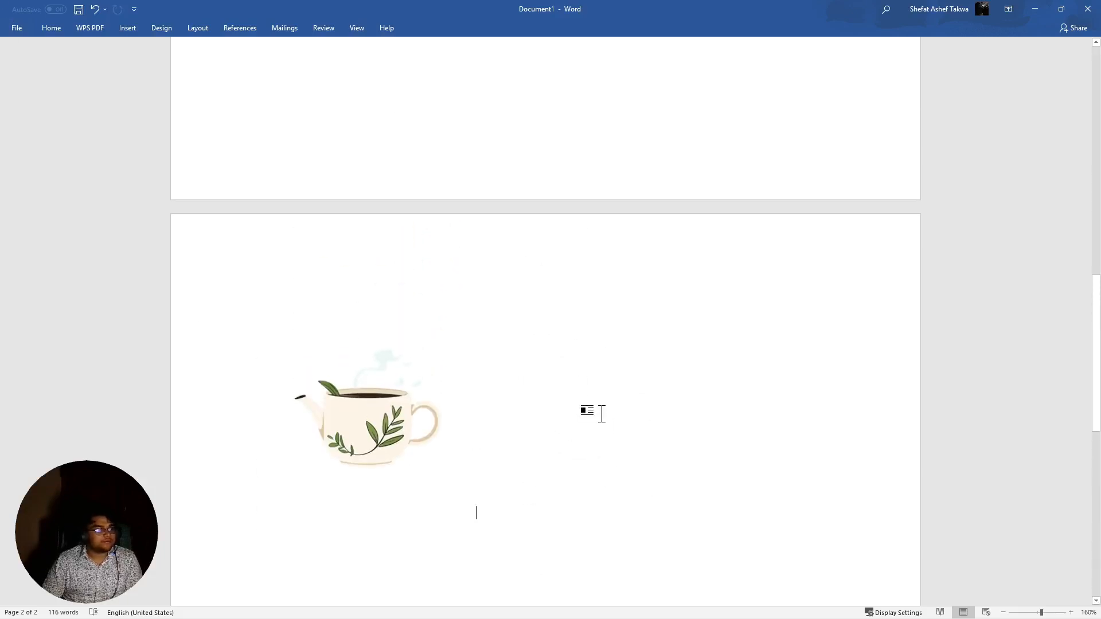
{"action": "right_click", "coordinate": [647, 420]}
{"action": "left_click", "coordinate": [453, 373]}
{"action": "right_click", "coordinate": [453, 371]}
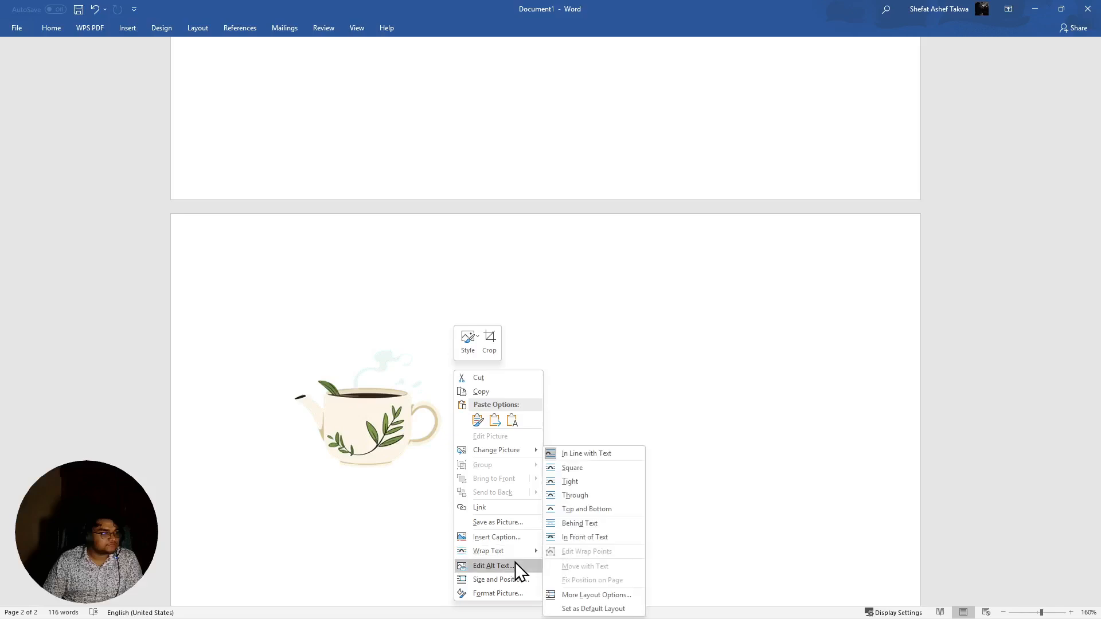
{"action": "left_click", "coordinate": [268, 304]}
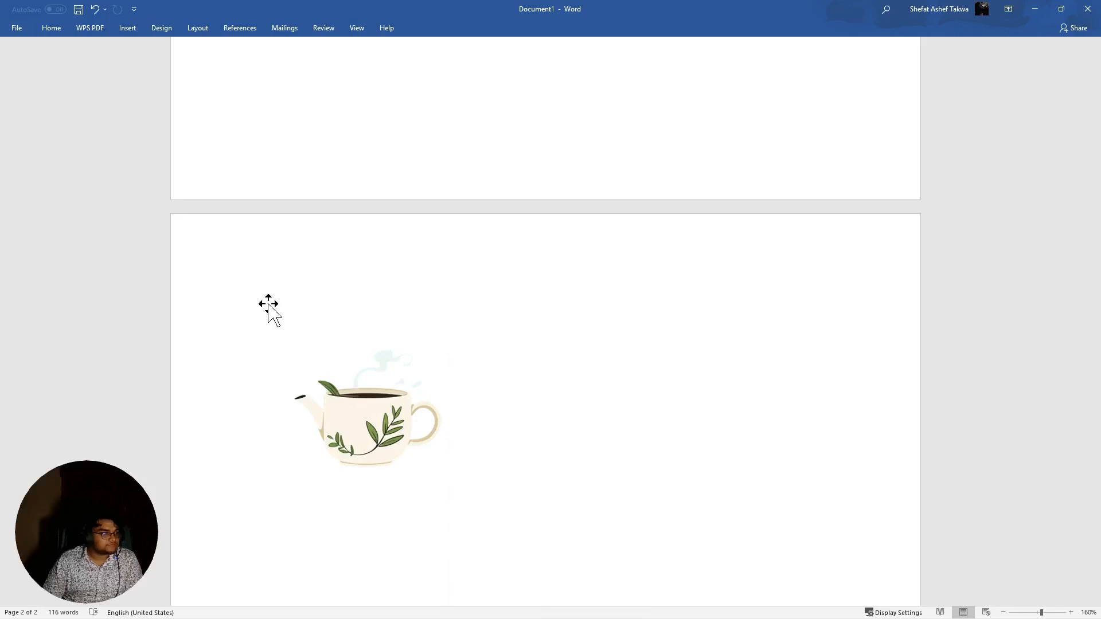
{"action": "left_click", "coordinate": [420, 457]}
{"action": "right_click", "coordinate": [416, 456]}
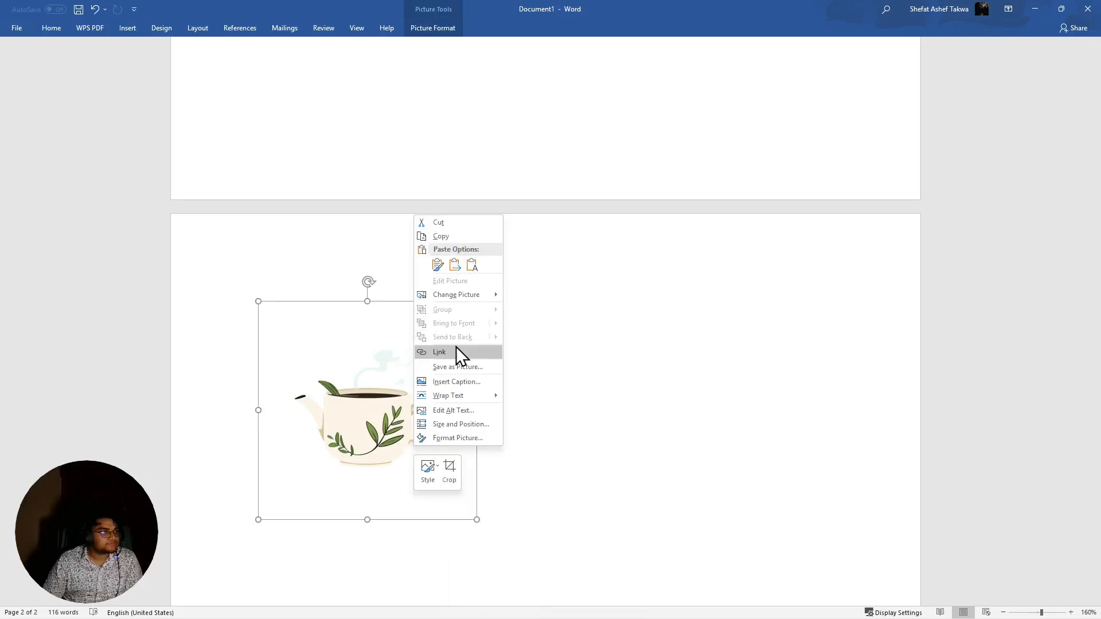
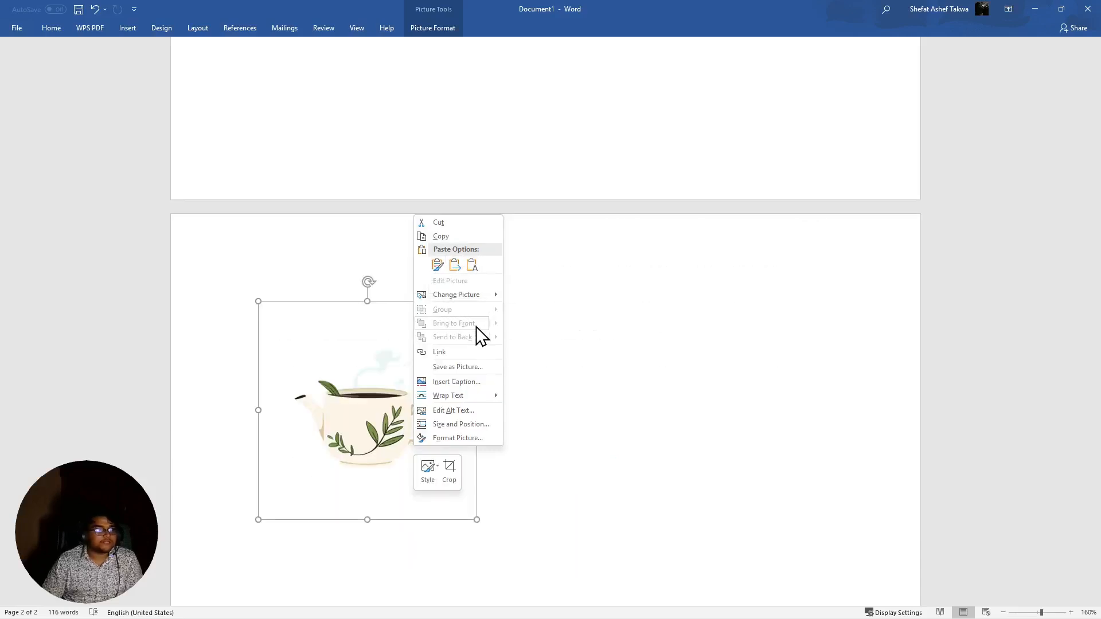
Reset the teapot picture to its original 100% size in Size and Position
{"action": "left_click", "coordinate": [463, 425]}
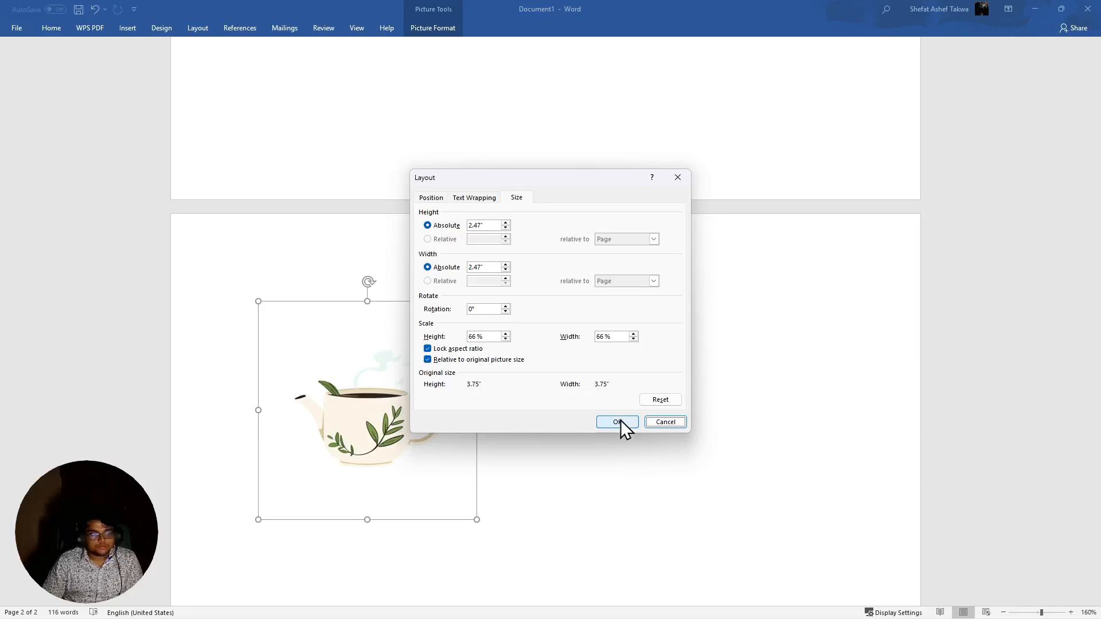
{"action": "left_click", "coordinate": [653, 403]}
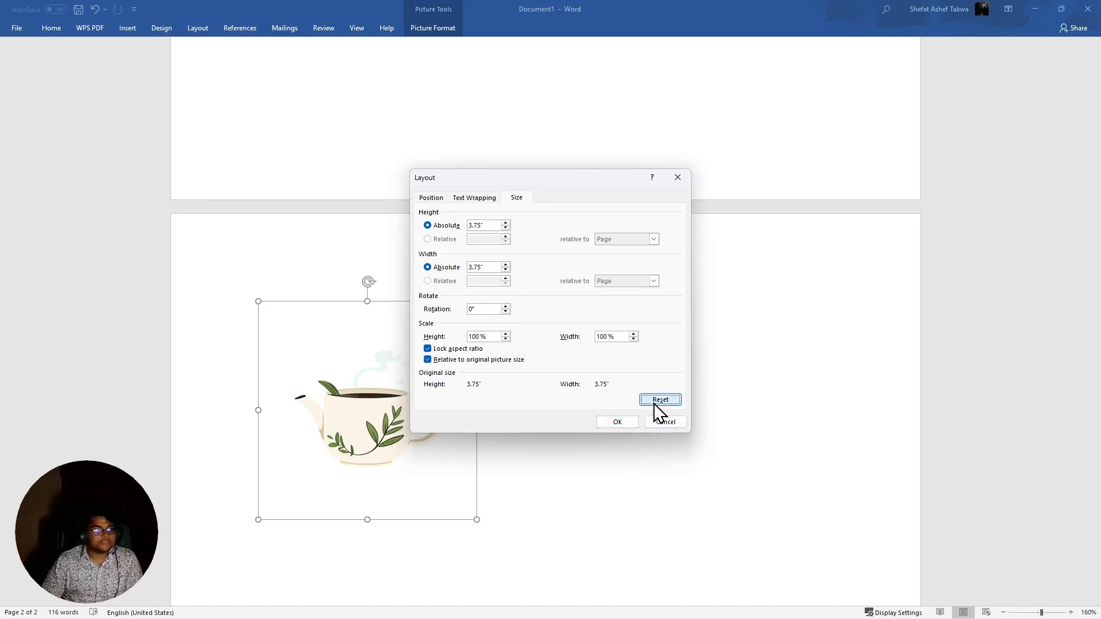
{"action": "left_click", "coordinate": [620, 422]}
Shrink the teapot picture to a smaller square by dragging its corner handle inward
{"action": "scroll", "coordinate": [436, 401], "scroll_direction": "down", "scroll_amount": 3}
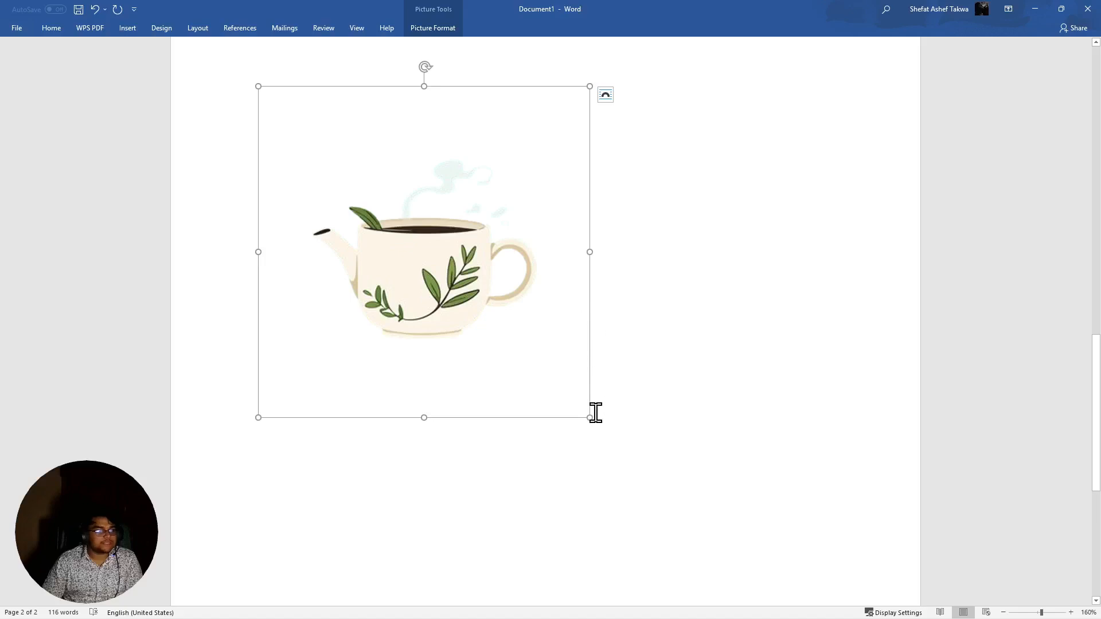
{"action": "left_click", "coordinate": [594, 413]}
{"action": "left_click", "coordinate": [577, 366]}
{"action": "left_click_drag", "start_coordinate": [589, 422], "coordinate": [403, 290]}
{"action": "scroll", "coordinate": [466, 442], "scroll_direction": "up", "scroll_amount": 2}
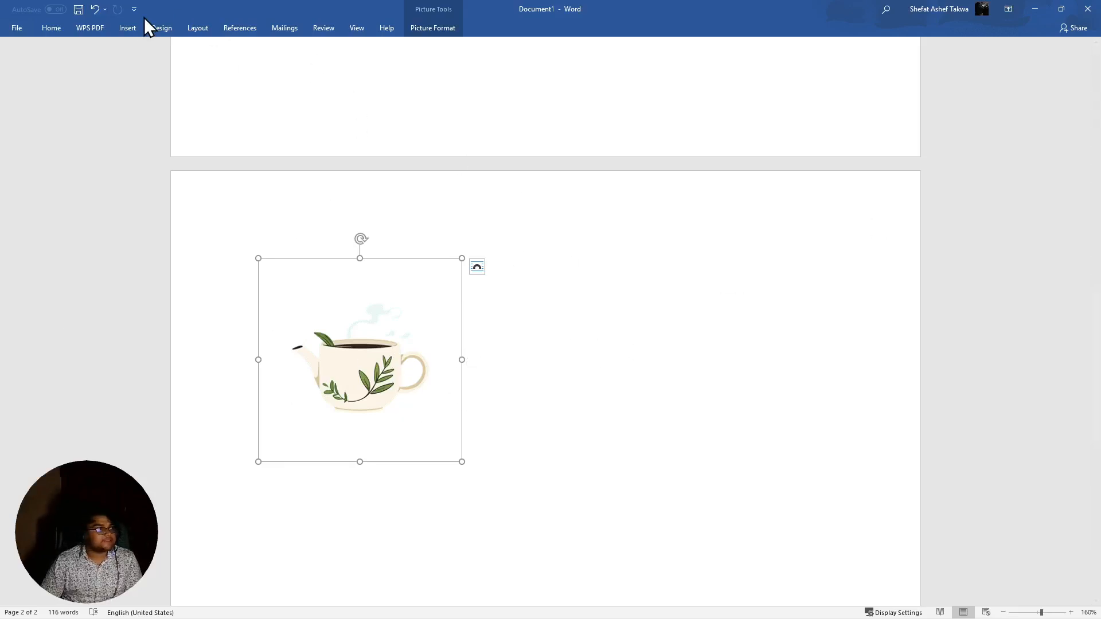
Insert a Sunburst chart on page 2 after previewing the Pie, Bar, Area and Radar types
{"action": "left_click", "coordinate": [129, 27]}
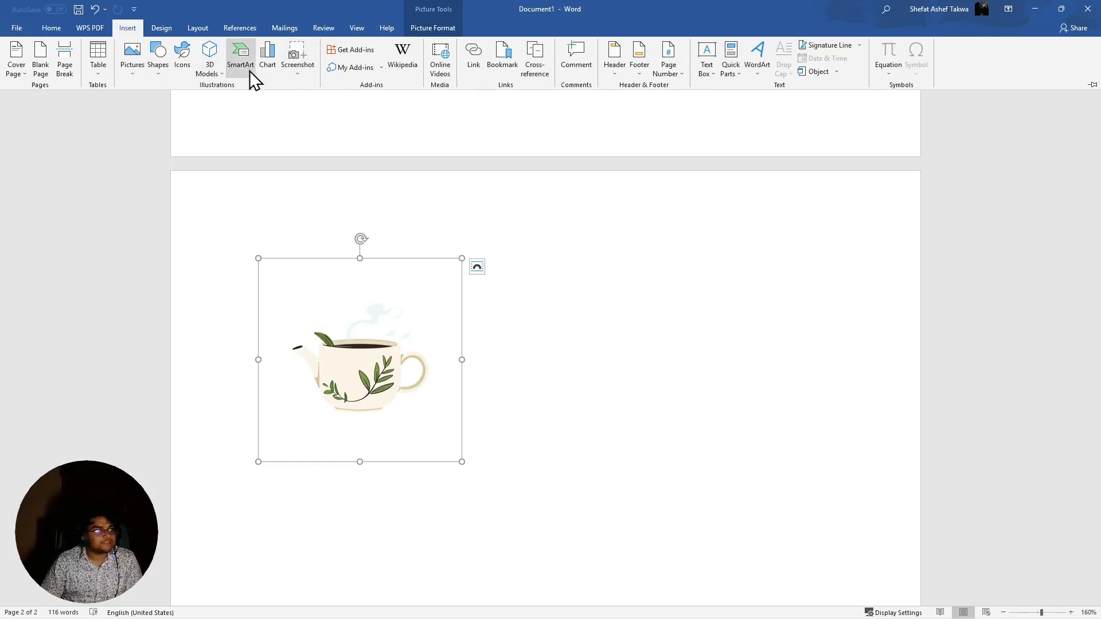
{"action": "left_click", "coordinate": [269, 66]}
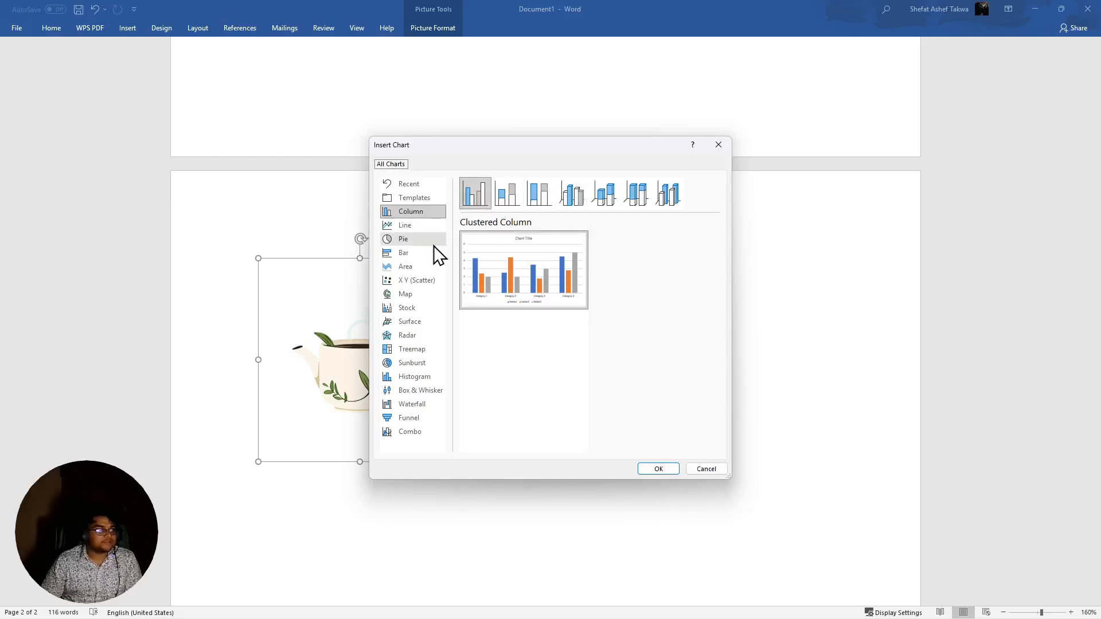
{"action": "left_click", "coordinate": [404, 240]}
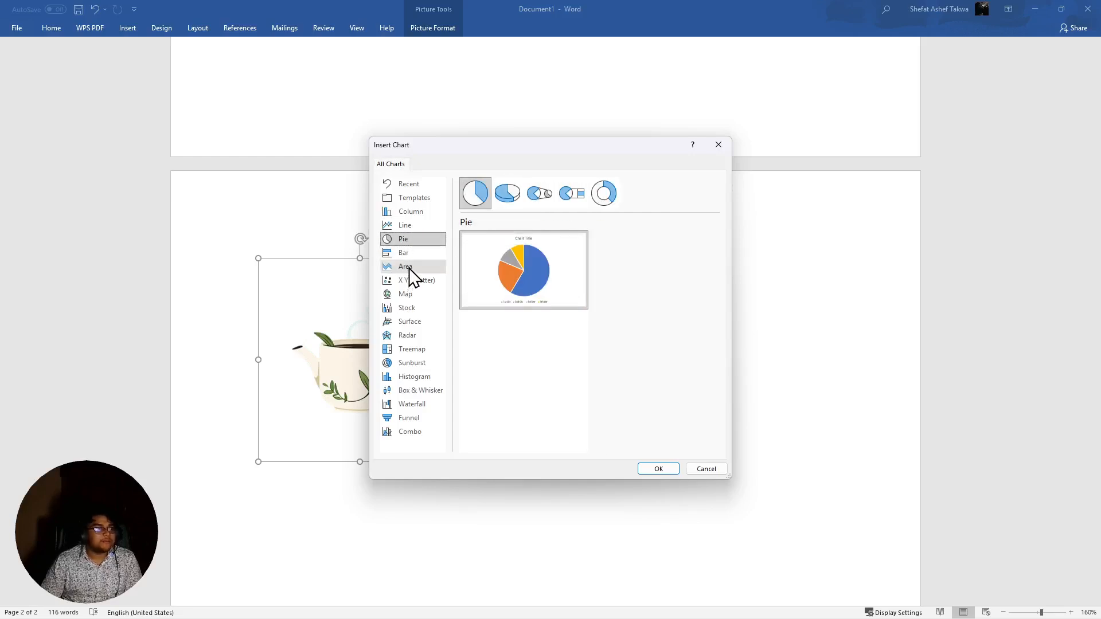
{"action": "left_click", "coordinate": [419, 259]}
{"action": "left_click", "coordinate": [419, 263]}
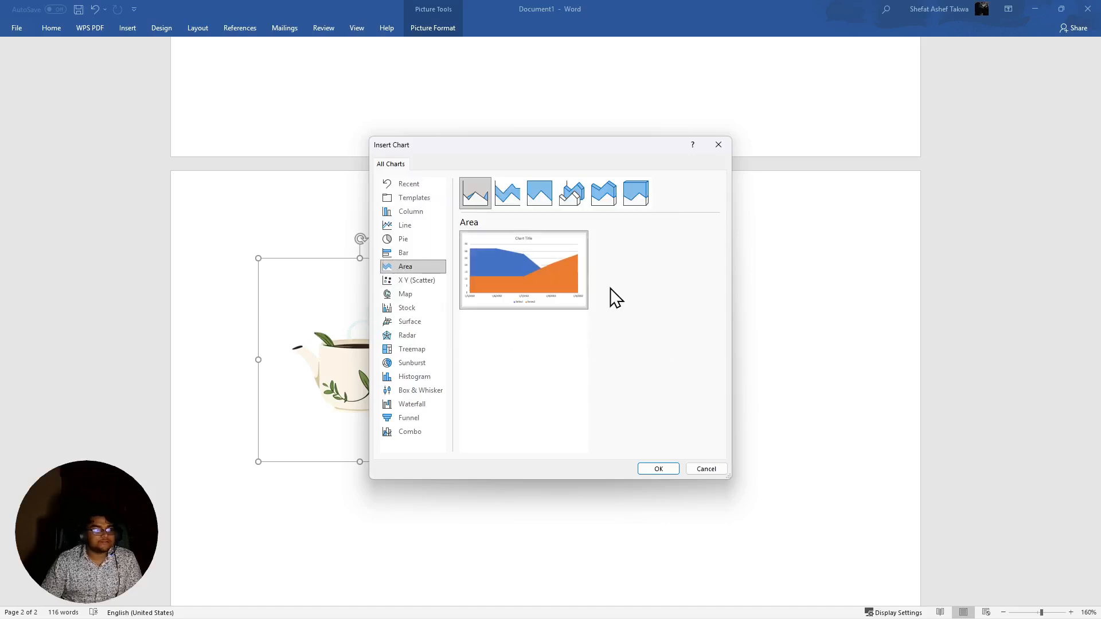
{"action": "left_click", "coordinate": [403, 337]}
{"action": "left_click", "coordinate": [419, 361]}
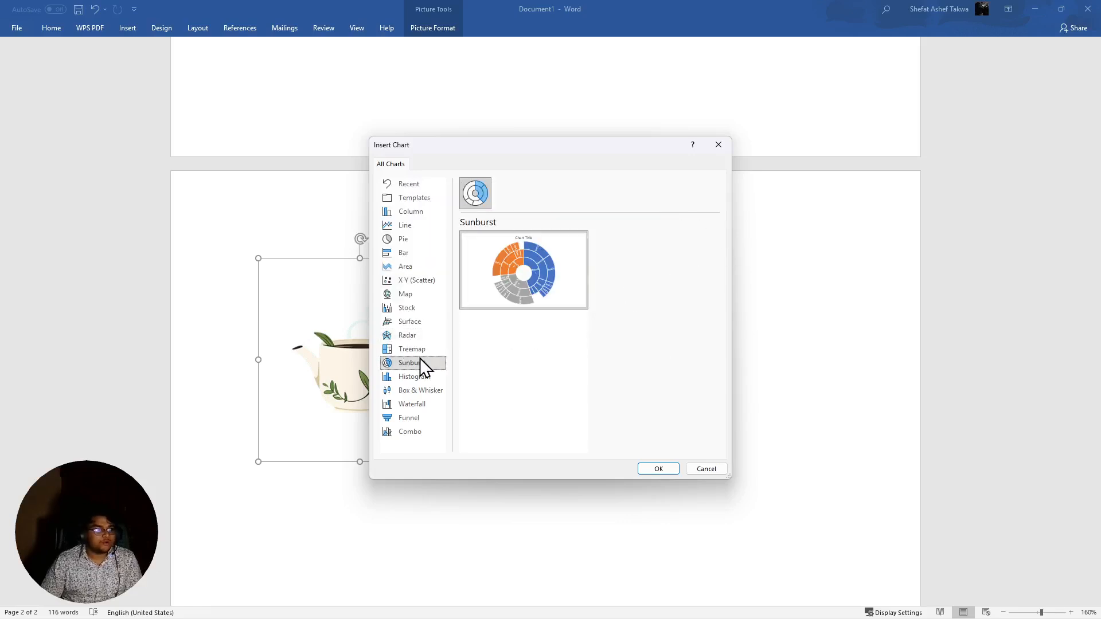
{"action": "left_click", "coordinate": [660, 468]}
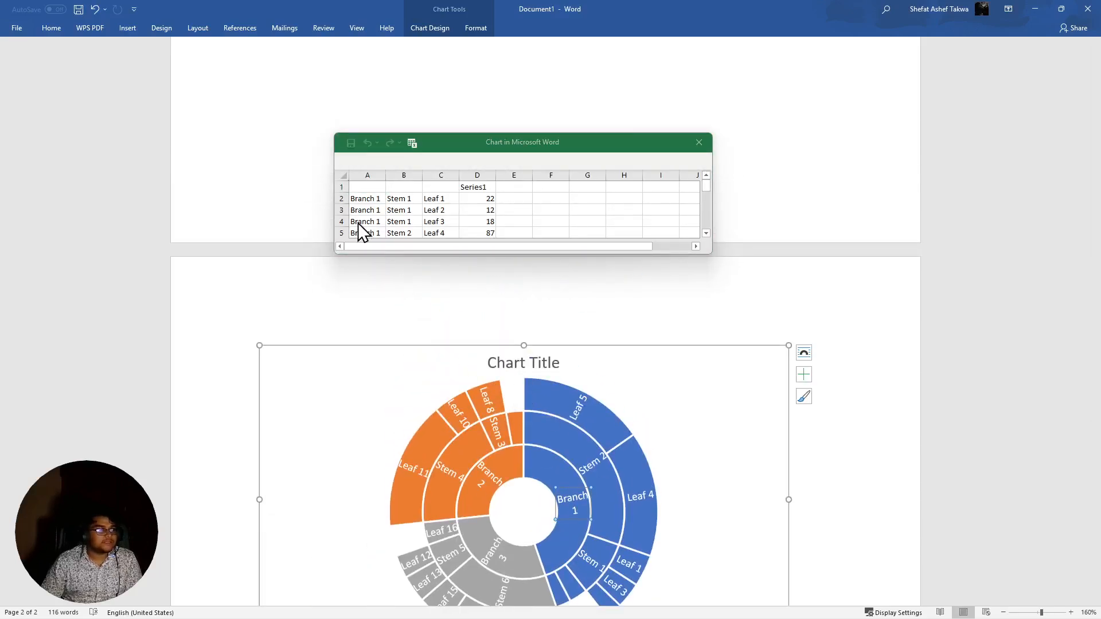
Change the chart data label in cell C3 from Leaf 2 to Leaf 6
{"action": "scroll", "coordinate": [477, 217], "scroll_direction": "down", "scroll_amount": 4}
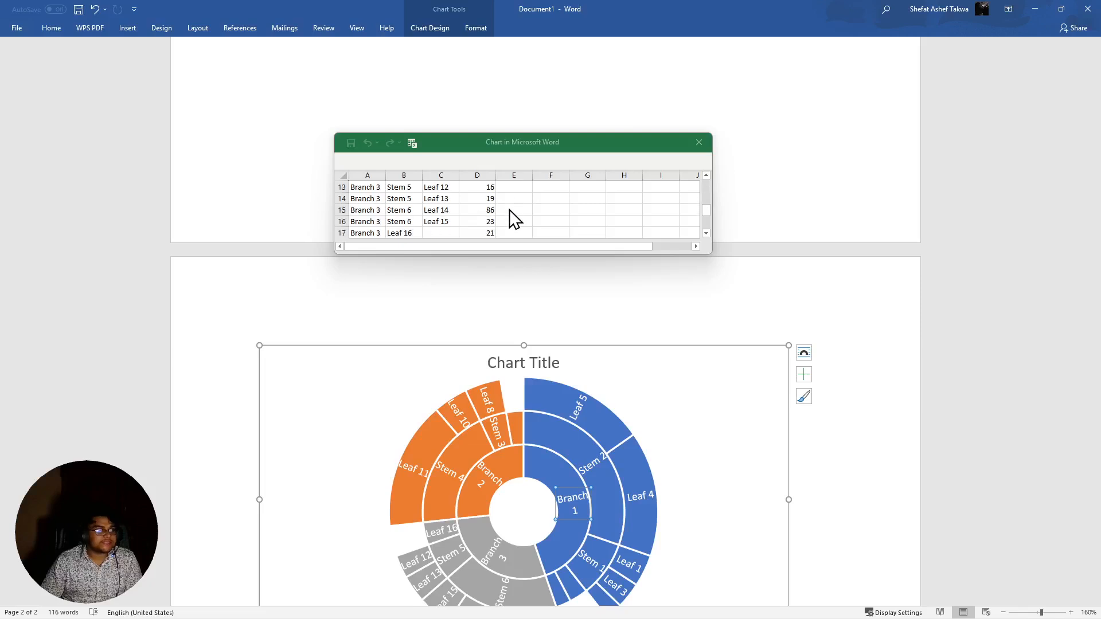
{"action": "scroll", "coordinate": [509, 211], "scroll_direction": "down", "scroll_amount": 1}
{"action": "scroll", "coordinate": [509, 211], "scroll_direction": "up", "scroll_amount": 2}
{"action": "double_click", "coordinate": [450, 198]}
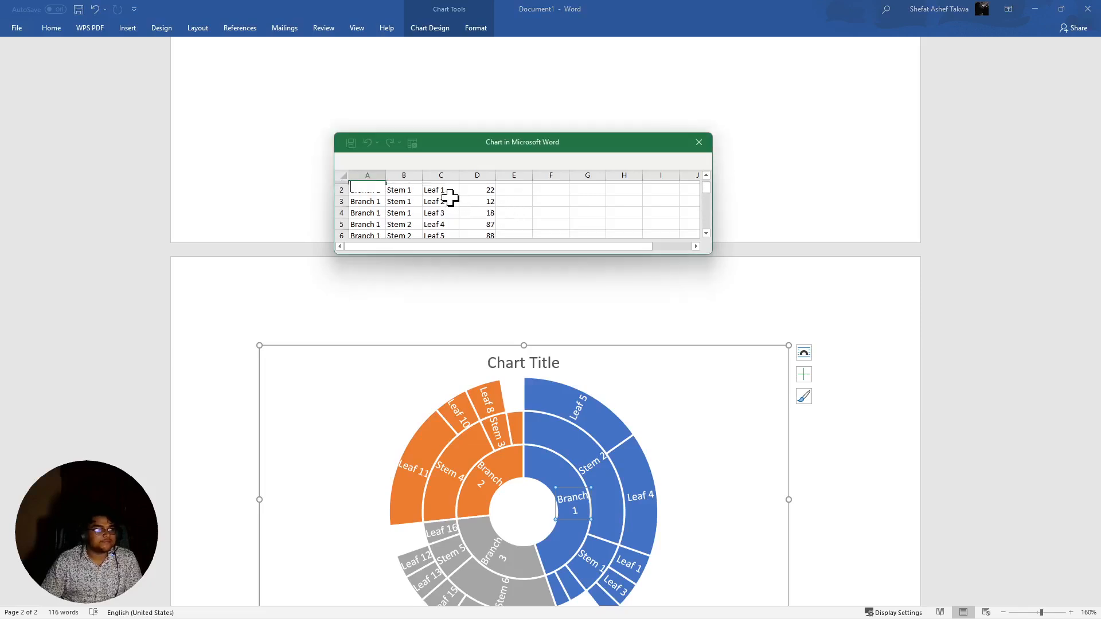
{"action": "left_click", "coordinate": [442, 210]}
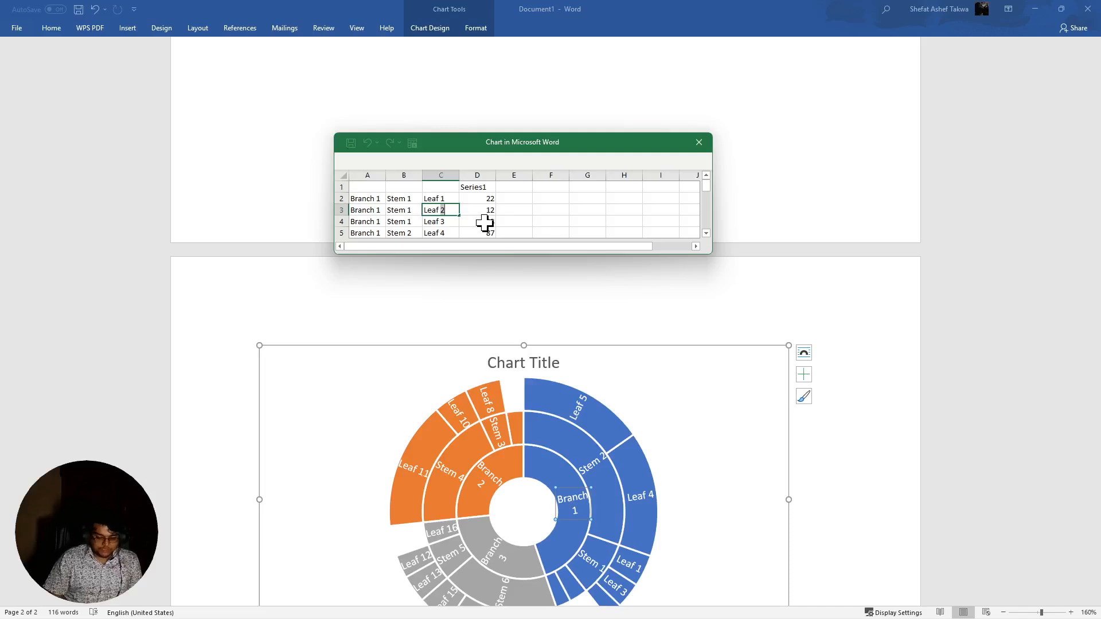
{"action": "type", "text": "Leaf 6"}
{"action": "key", "text": "Return"}
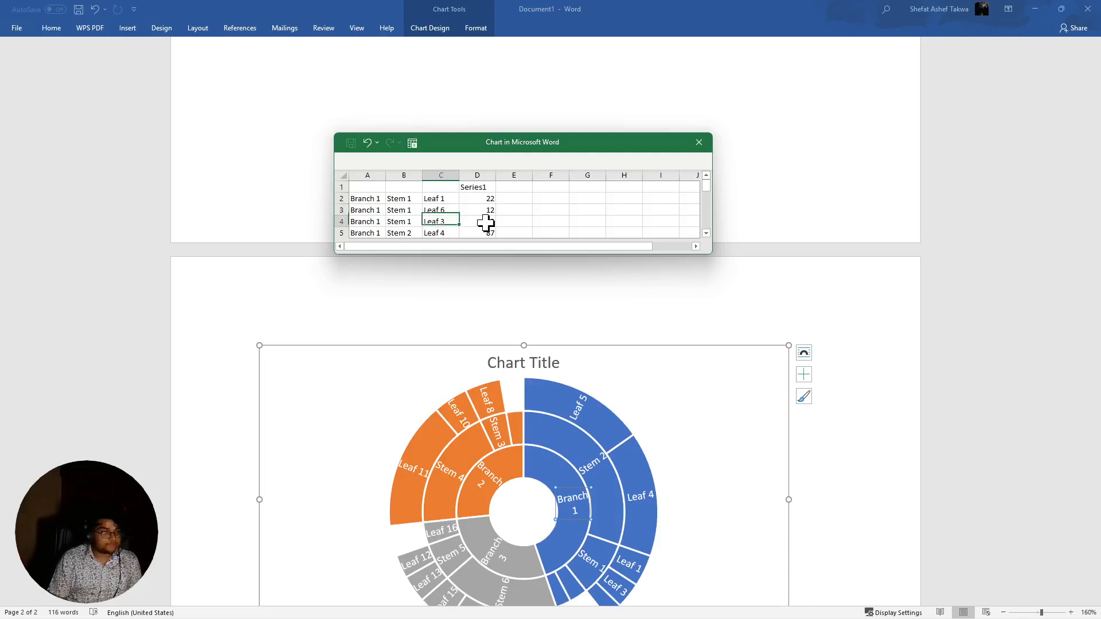
Open the Format Chart Area pane, then close it again
{"action": "scroll", "coordinate": [530, 350], "scroll_direction": "down", "scroll_amount": 2}
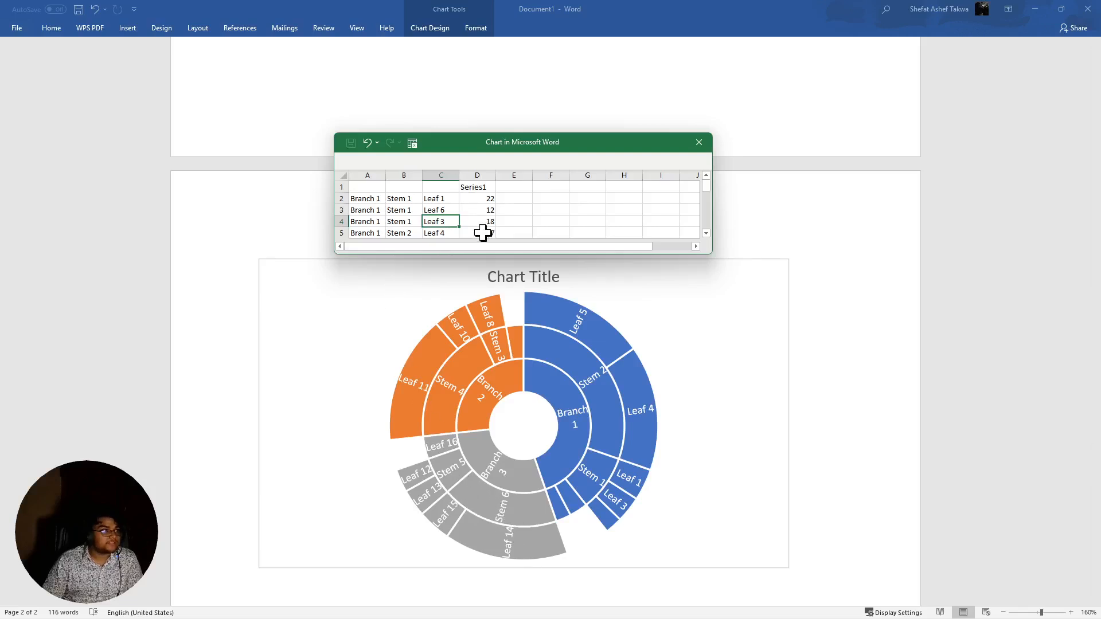
{"action": "double_click", "coordinate": [504, 364]}
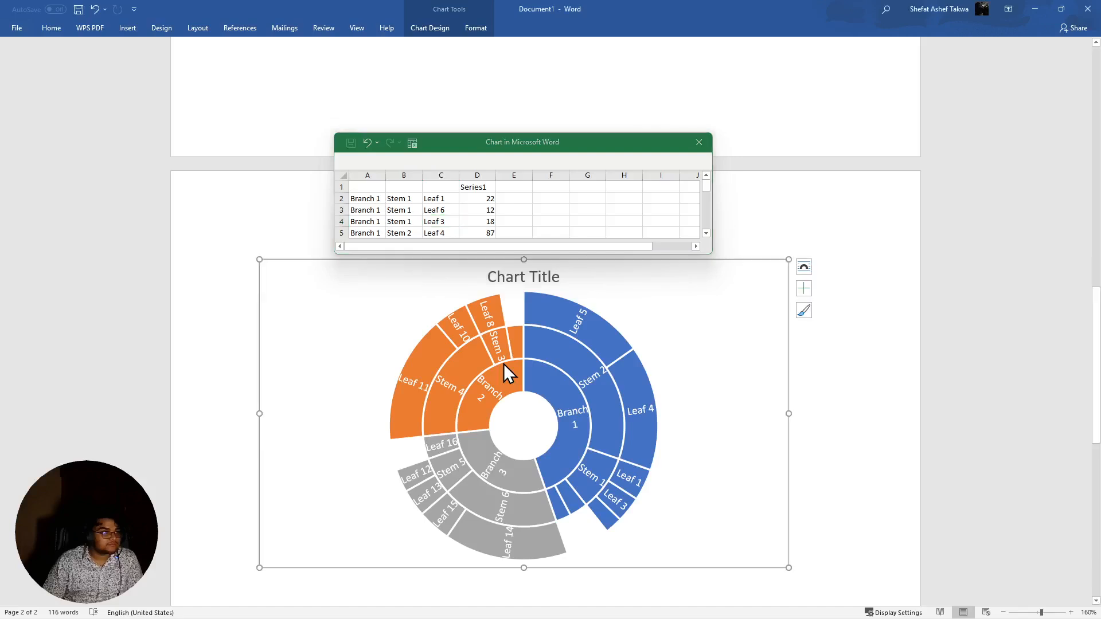
{"action": "scroll", "coordinate": [490, 221], "scroll_direction": "down", "scroll_amount": 1}
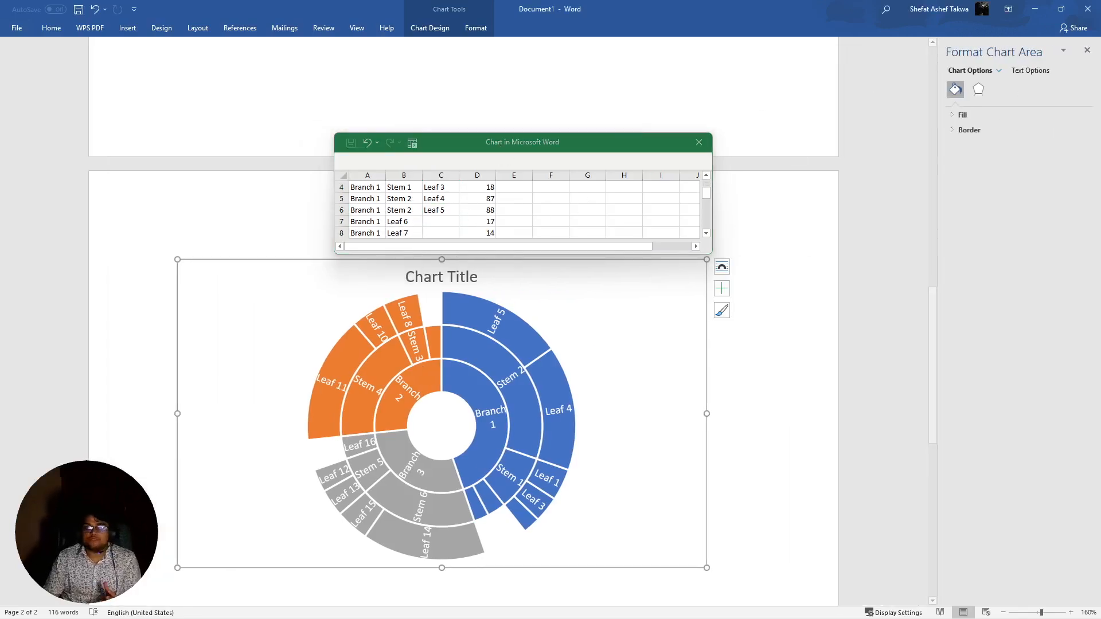
{"action": "left_click", "coordinate": [1087, 51]}
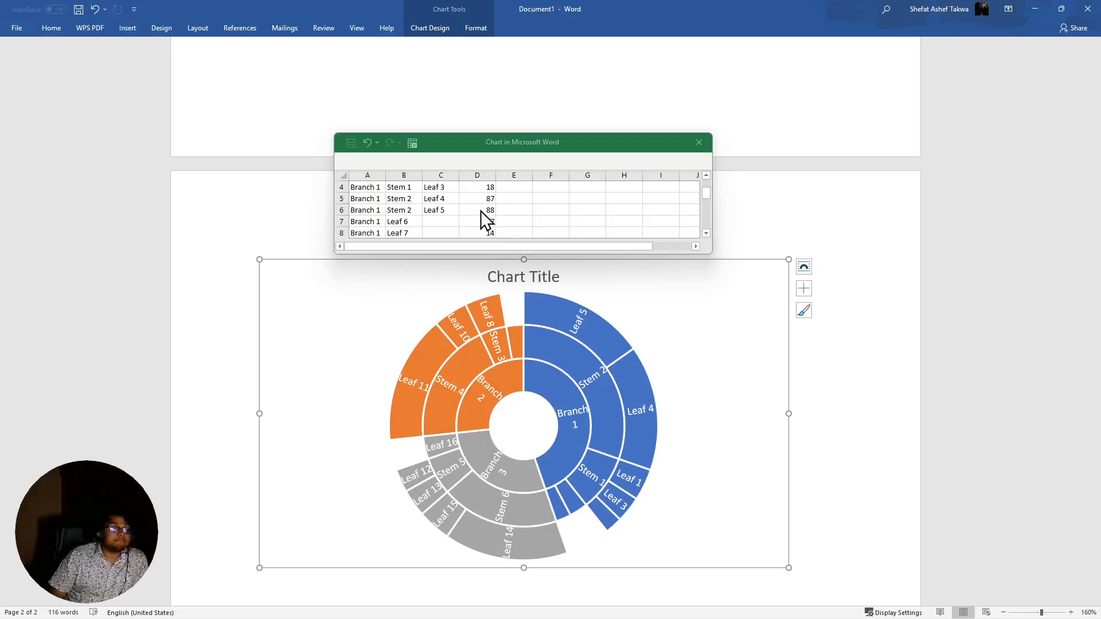
{"action": "scroll", "coordinate": [514, 222], "scroll_direction": "down", "scroll_amount": 5}
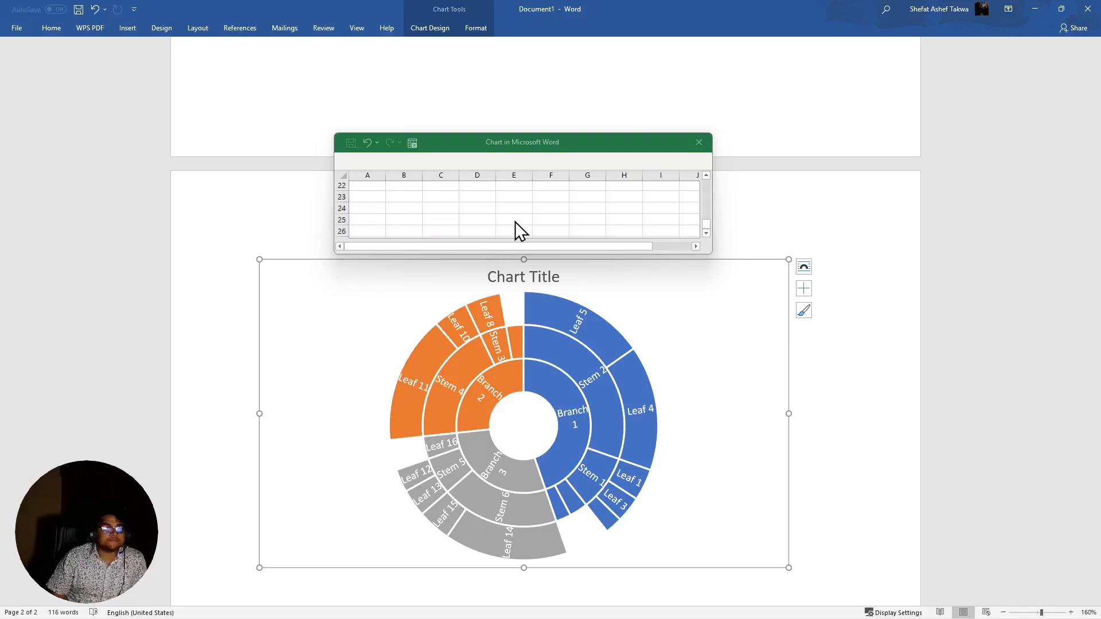
{"action": "scroll", "coordinate": [515, 221], "scroll_direction": "up", "scroll_amount": 4}
{"action": "scroll", "coordinate": [515, 221], "scroll_direction": "up", "scroll_amount": 2}
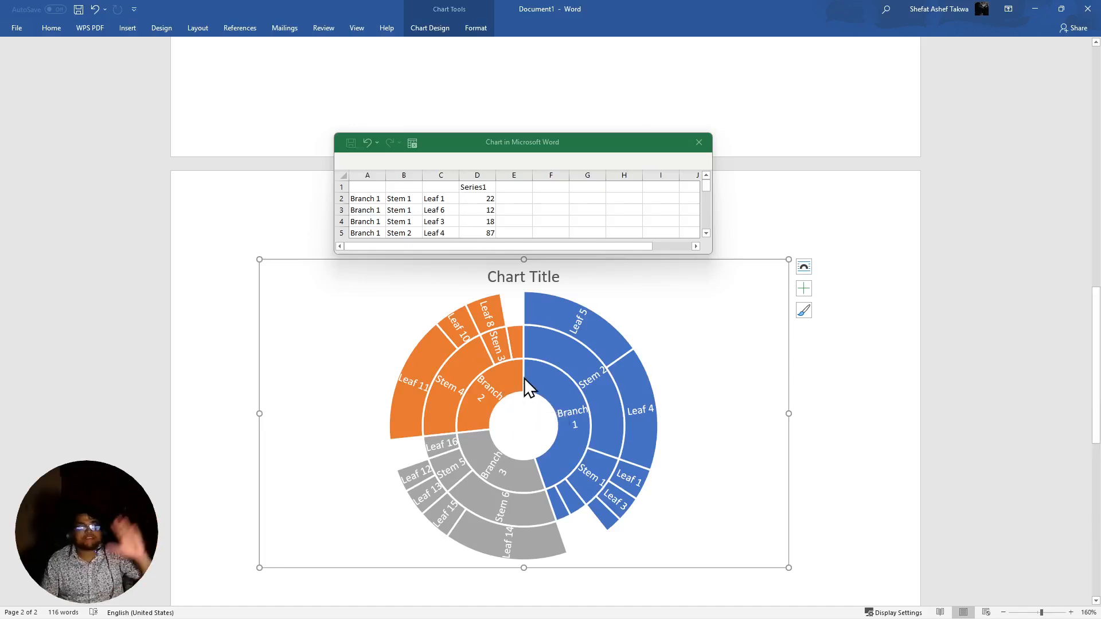
Set chart data cell D2 to 5 and change D3 from 12 to 30
{"action": "left_click", "coordinate": [483, 201]}
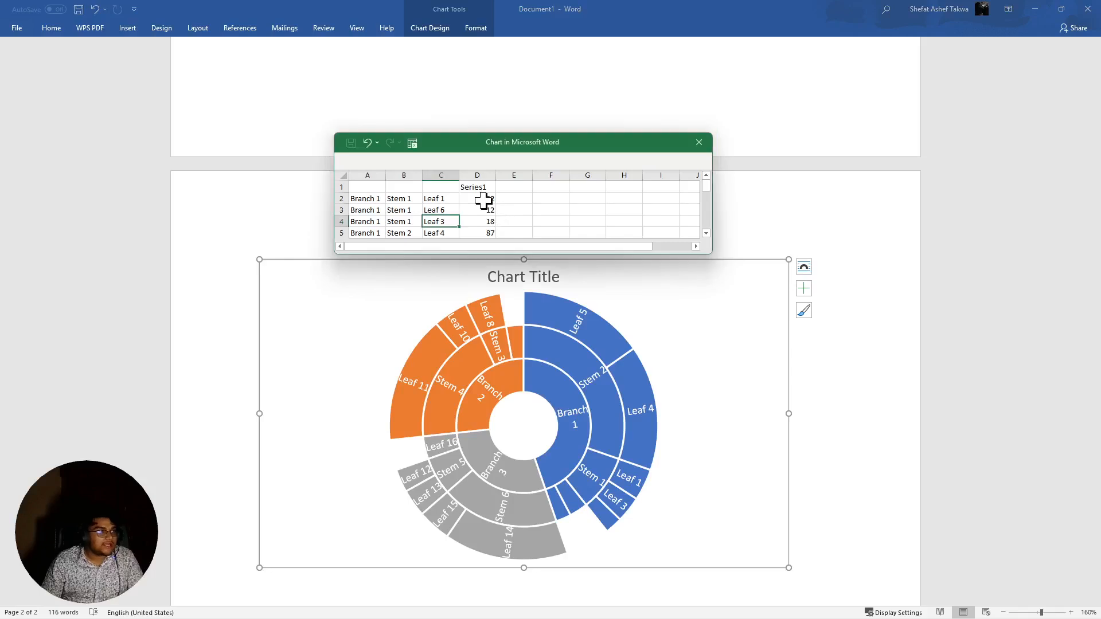
{"action": "left_click", "coordinate": [483, 201]}
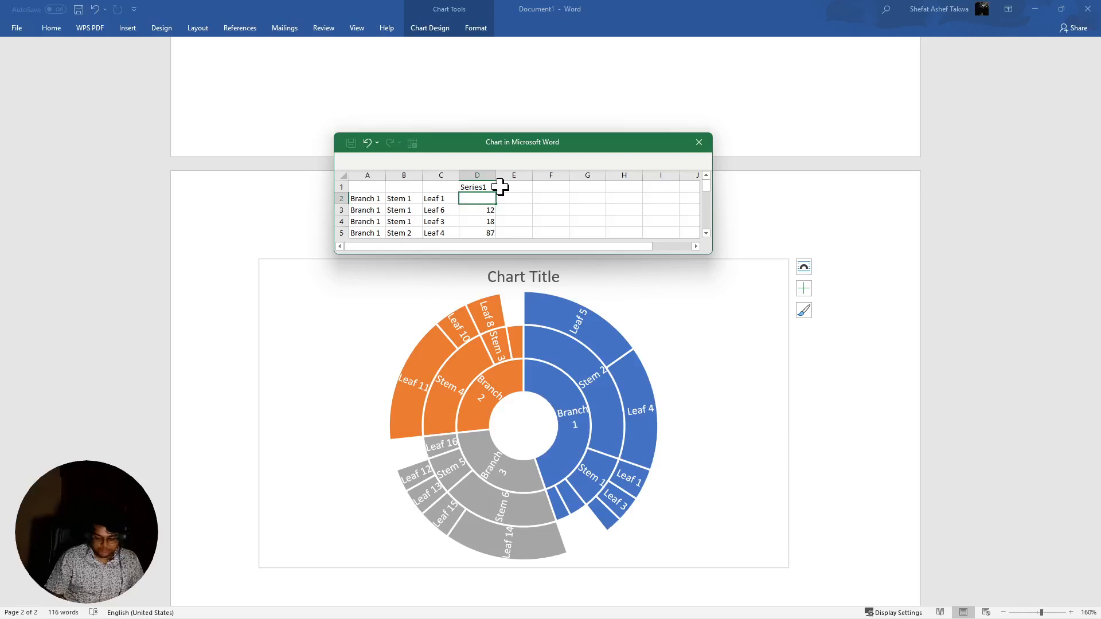
{"action": "type", "text": "05"}
{"action": "key", "text": "Return"}
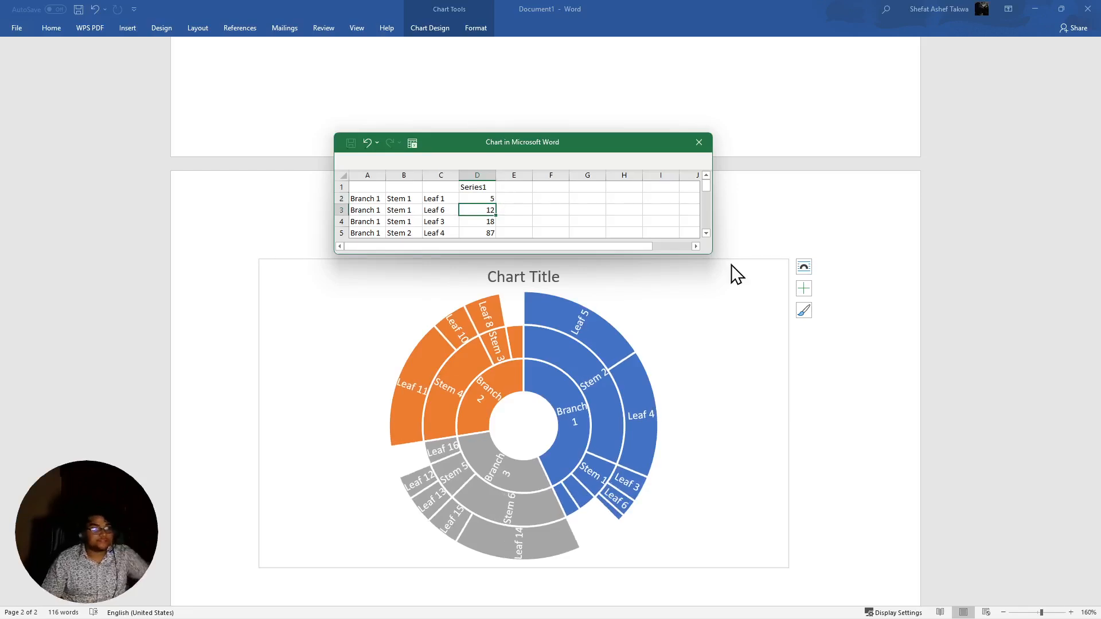
{"action": "left_click", "coordinate": [614, 523]}
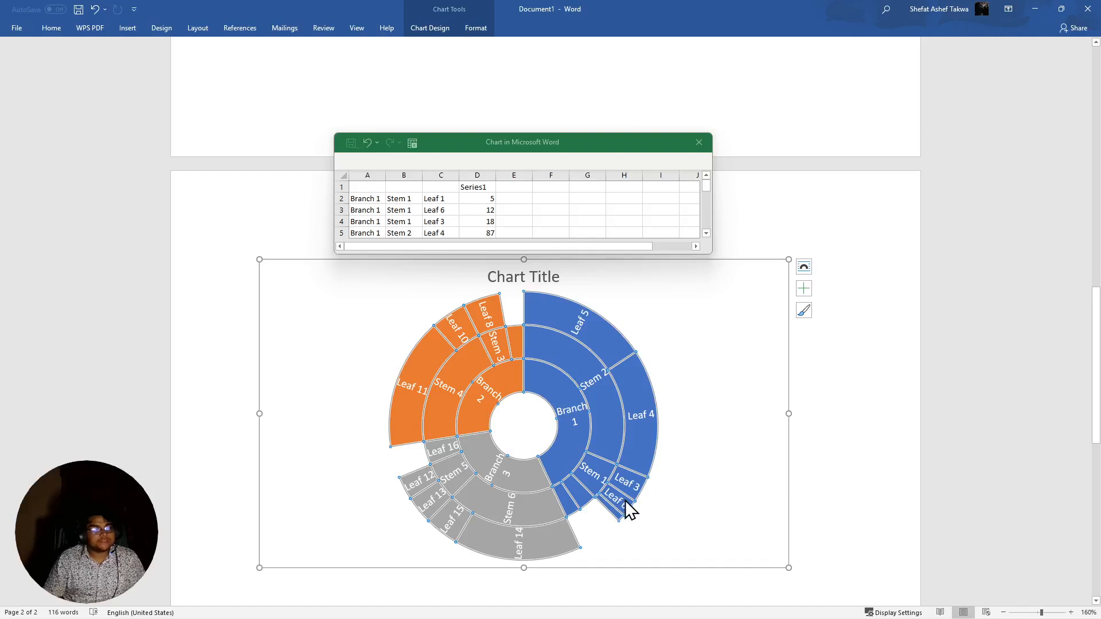
{"action": "left_click", "coordinate": [492, 211]}
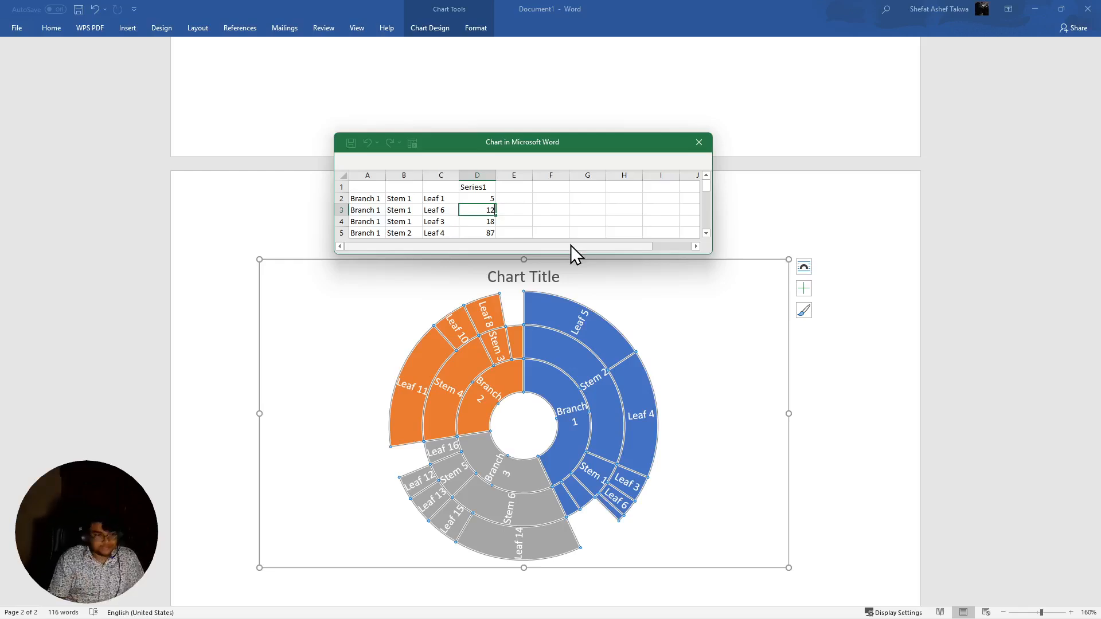
{"action": "key", "text": "Delete"}
{"action": "type", "text": "30"}
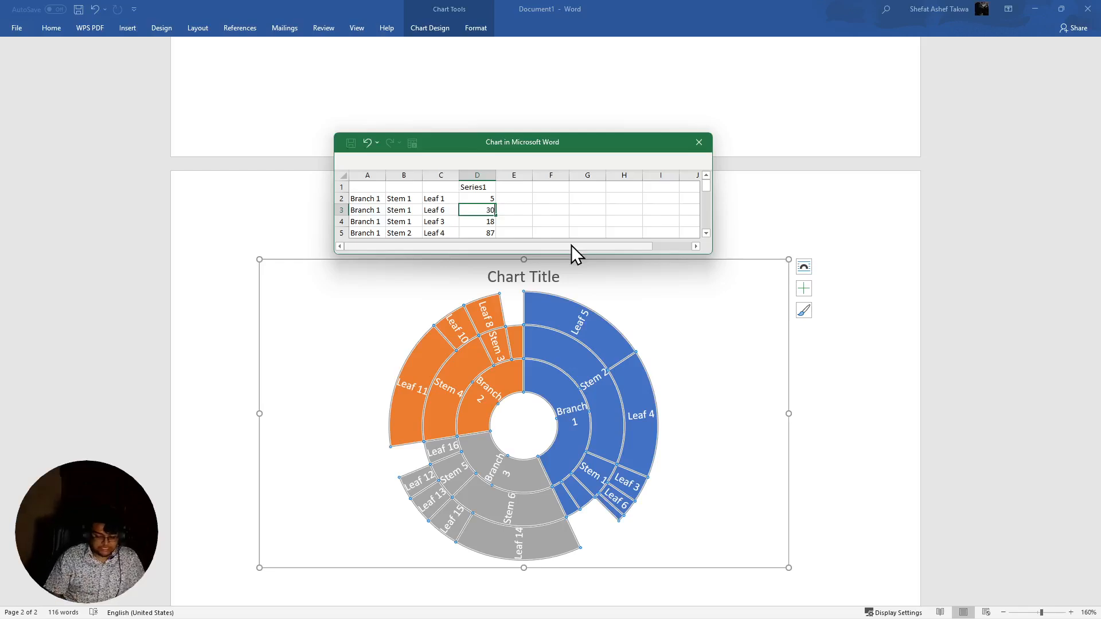
{"action": "key", "text": "Return"}
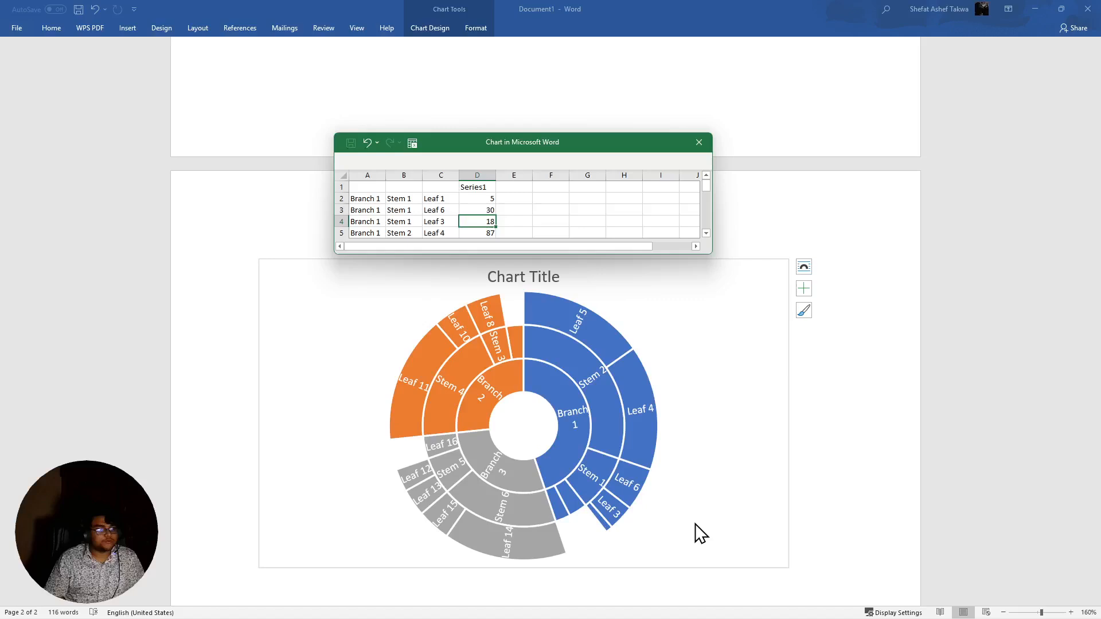
{"action": "left_click", "coordinate": [629, 486]}
Close the chart data sheet and delete the selected sunburst data series
{"action": "double_click", "coordinate": [629, 486]}
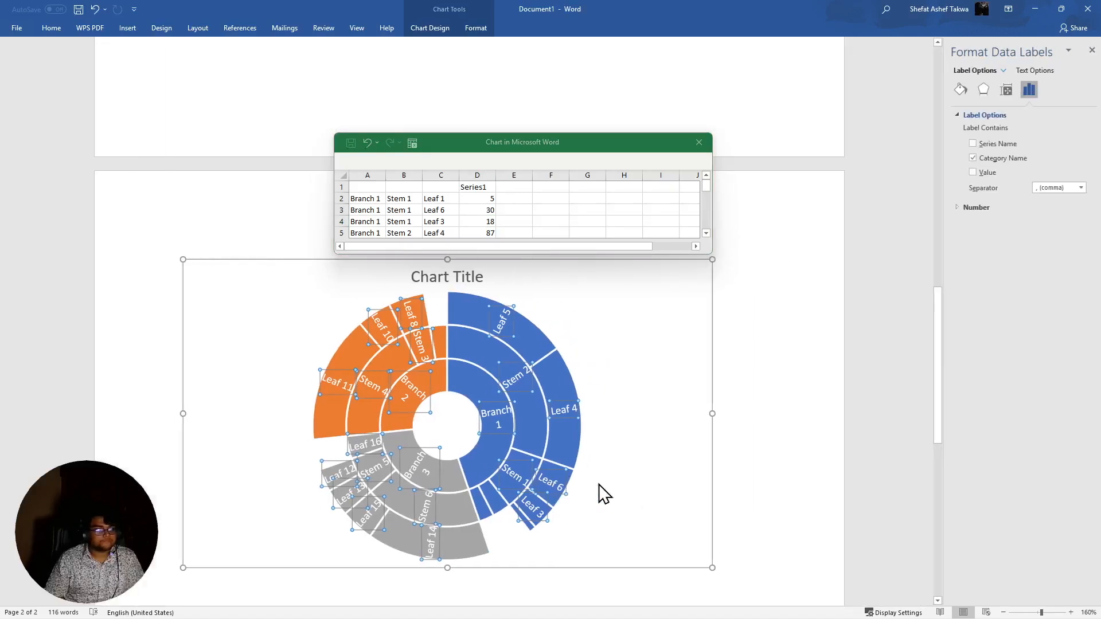
{"action": "left_click", "coordinate": [597, 484]}
{"action": "left_click", "coordinate": [516, 423]}
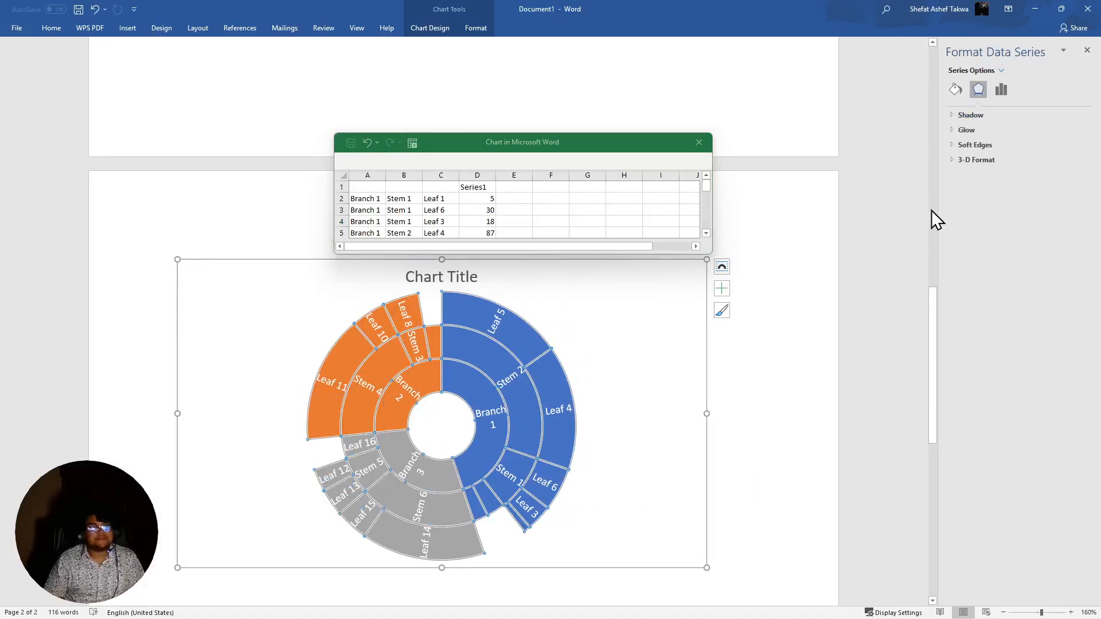
{"action": "left_click", "coordinate": [699, 143]}
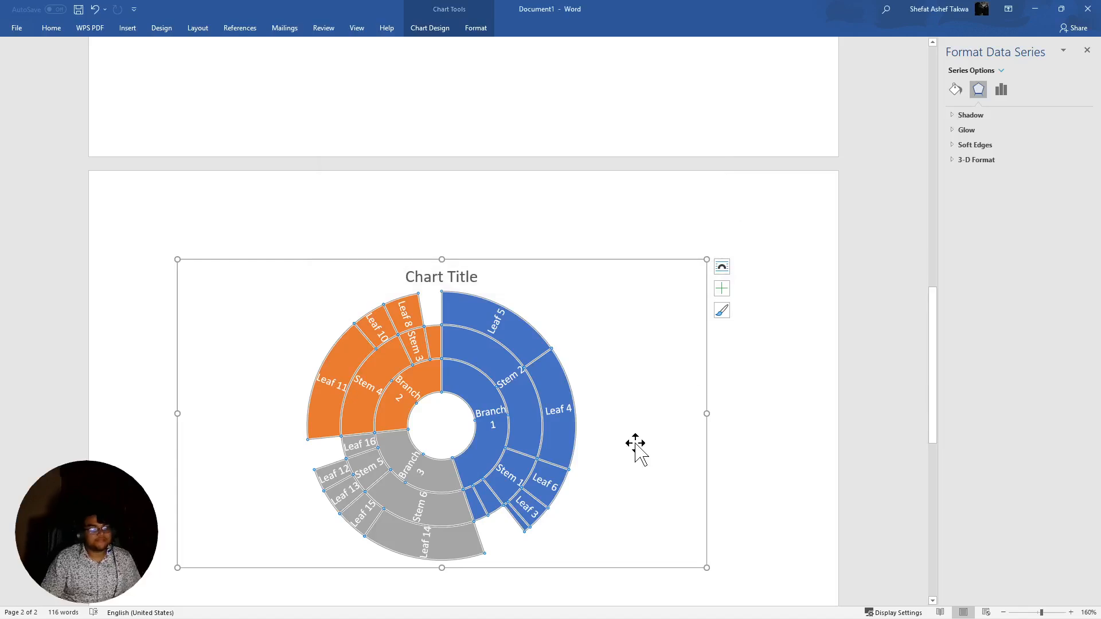
{"action": "key", "text": "Delete"}
Bring up the Save As dialog with F12, then dismiss it without saving
{"action": "left_click", "coordinate": [487, 369]}
{"action": "key", "text": "F12"}
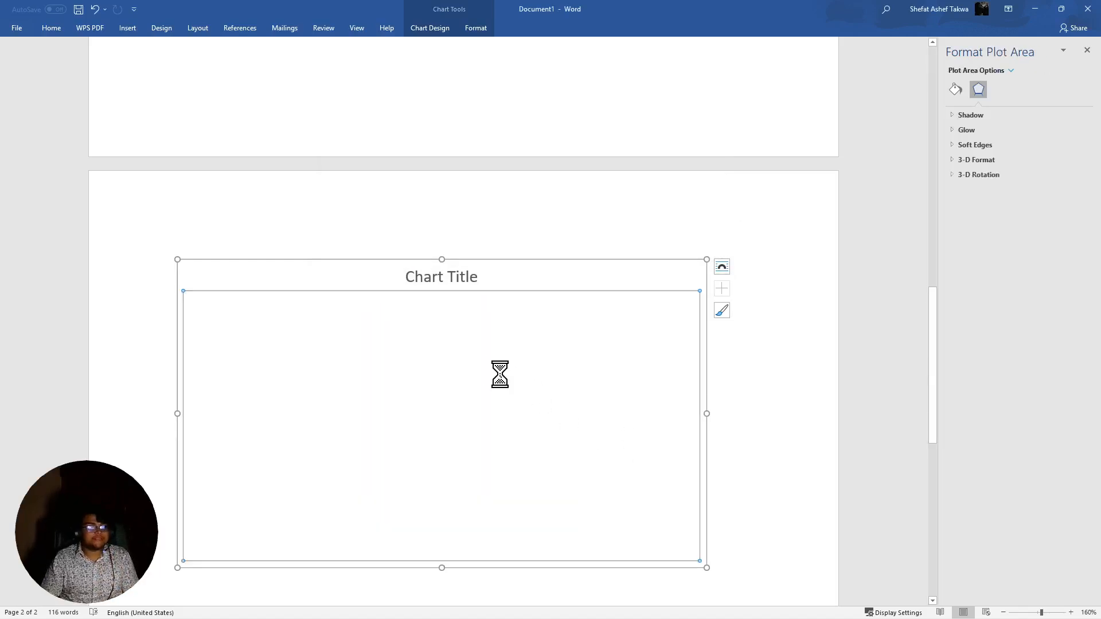
{"action": "left_click", "coordinate": [471, 8]}
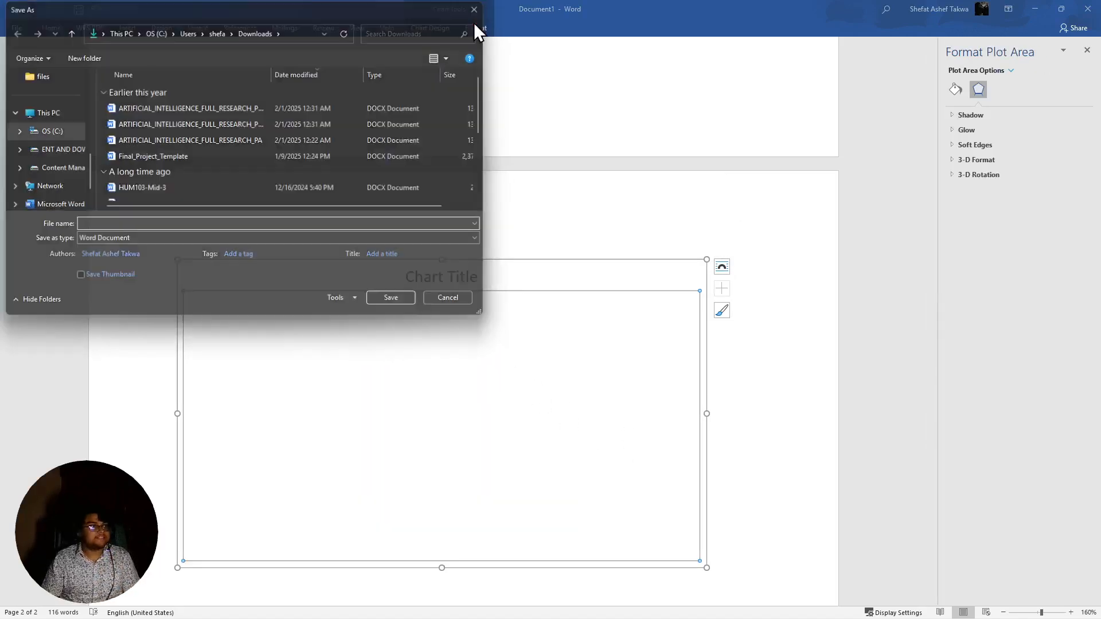
Delete the sunburst chart and the teapot picture so page 2 is blank
{"action": "left_click_drag", "start_coordinate": [740, 380], "coordinate": [417, 310]}
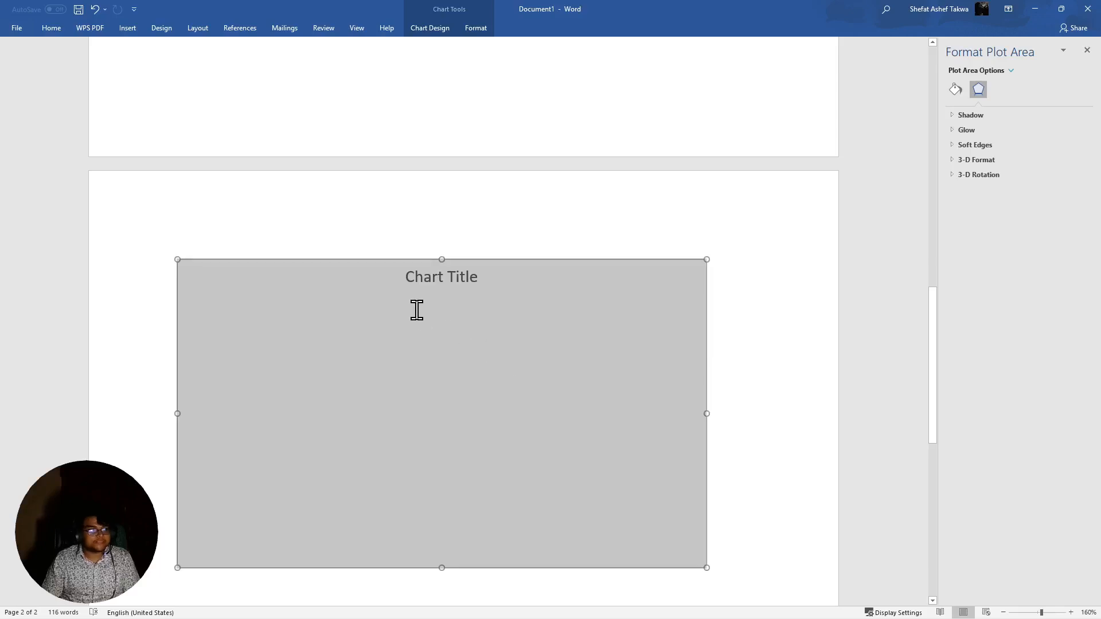
{"action": "key", "text": "Delete"}
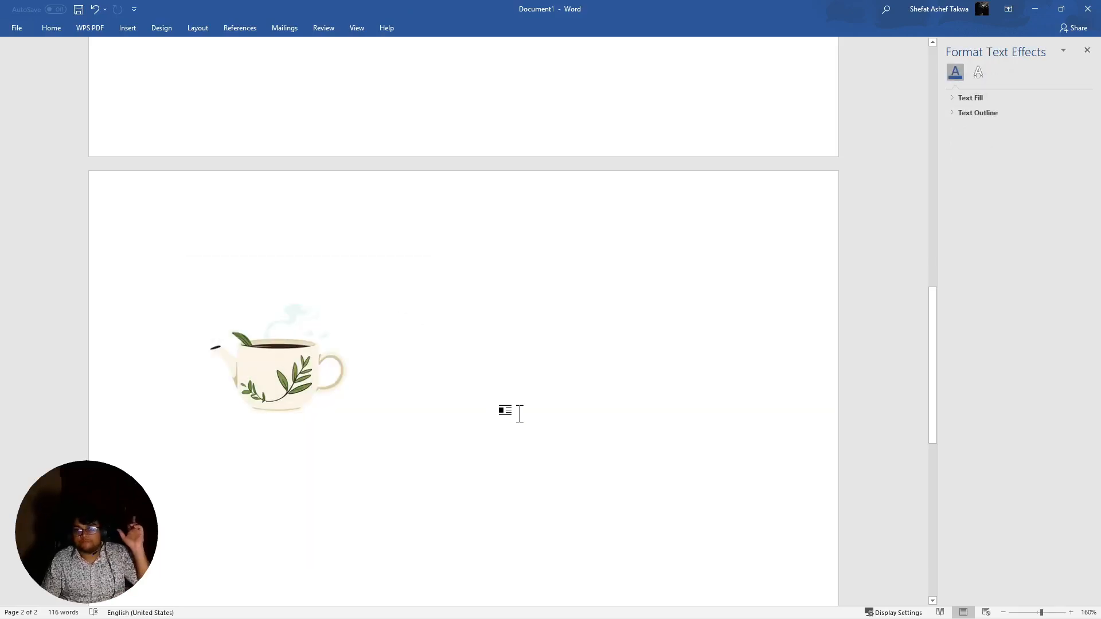
{"action": "left_click", "coordinate": [290, 310]}
{"action": "key", "text": "Delete"}
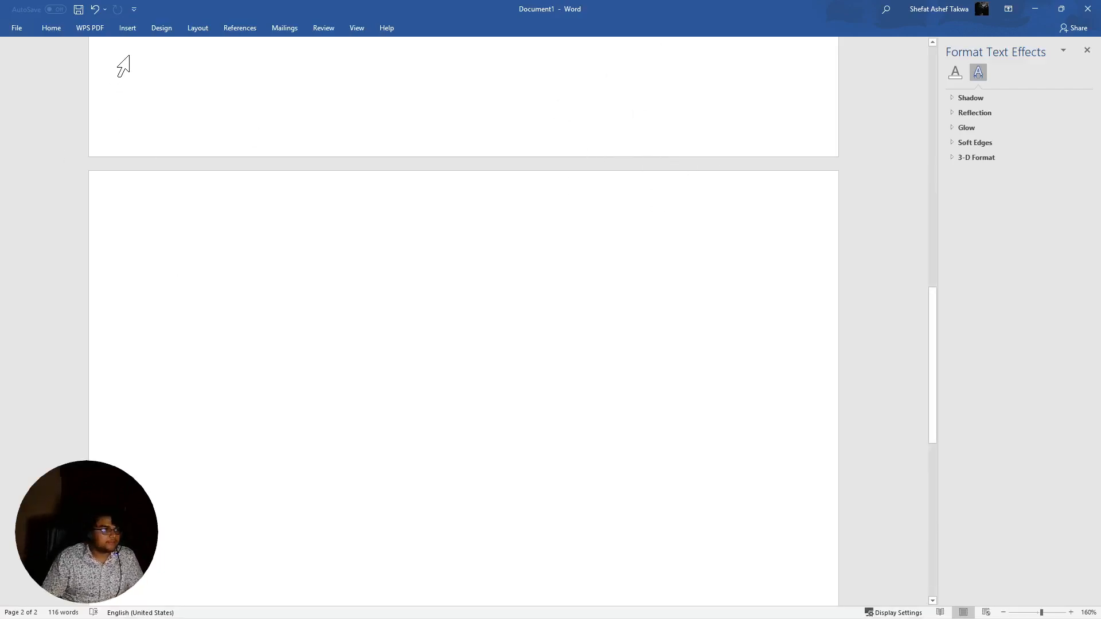
{"action": "left_click", "coordinate": [136, 26]}
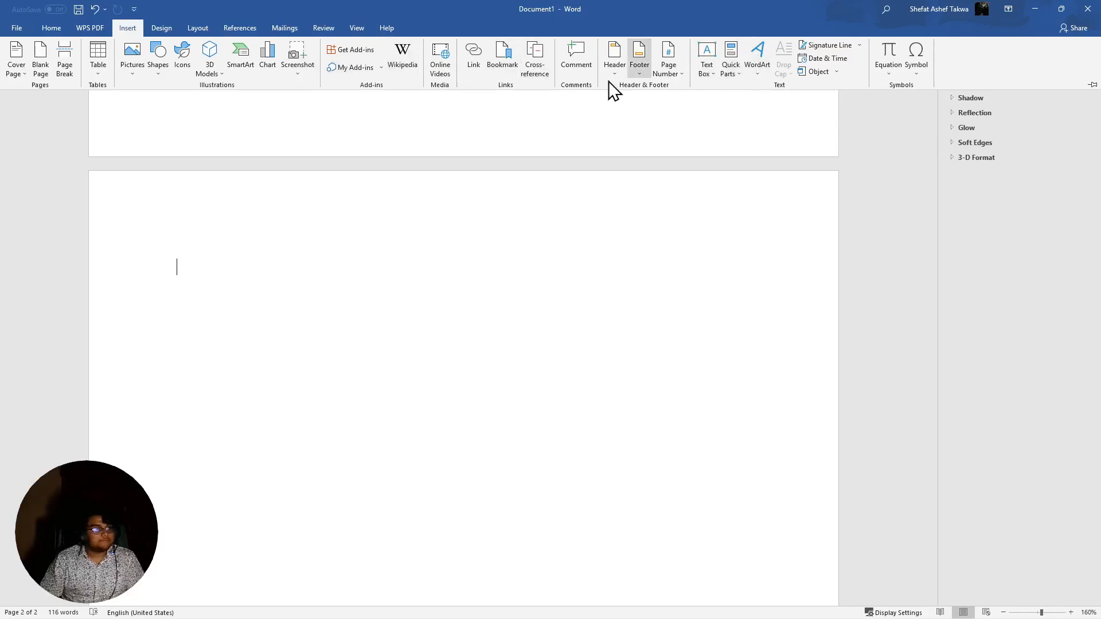
Insert the ® Registered Sign at the top of page 2 through More Symbols
{"action": "left_click", "coordinate": [922, 51]}
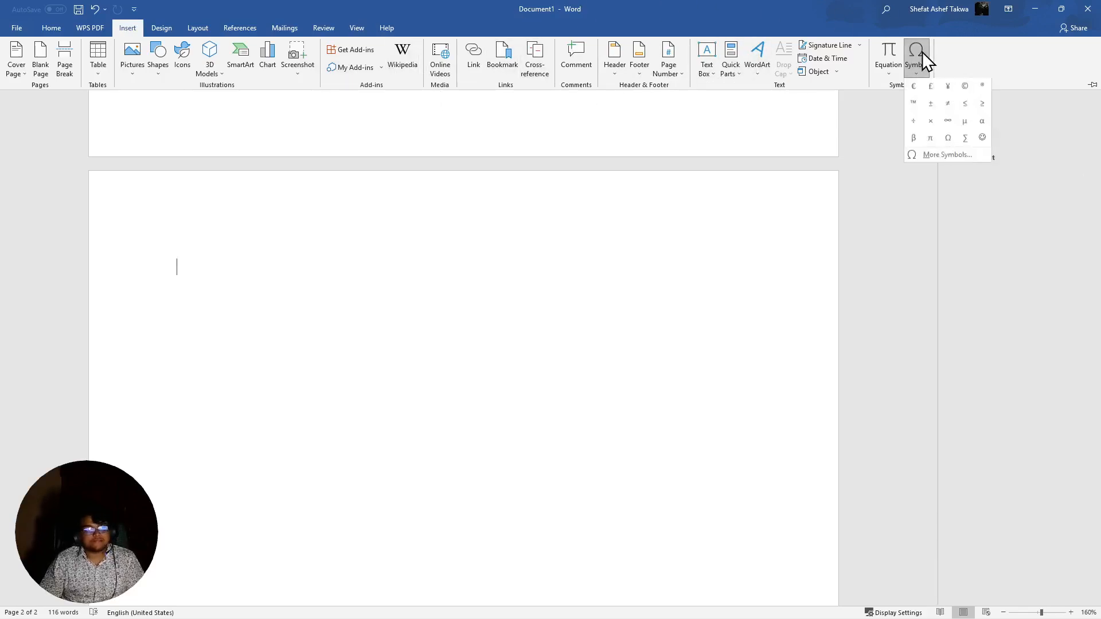
{"action": "left_click", "coordinate": [964, 155]}
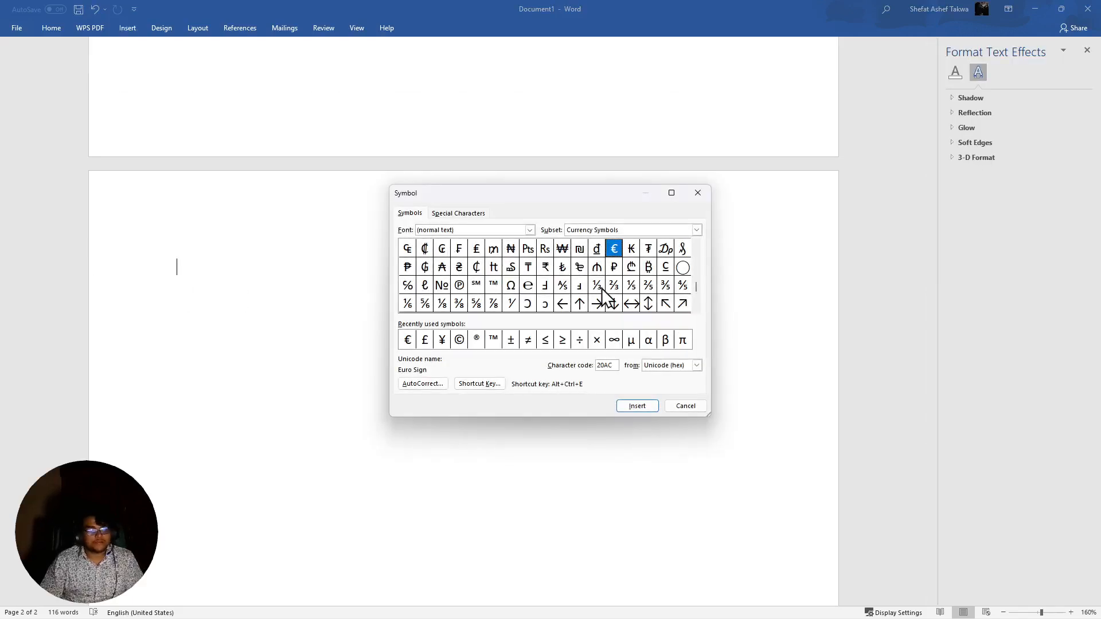
{"action": "left_click", "coordinate": [463, 269]}
{"action": "left_click", "coordinate": [547, 305]}
{"action": "left_click", "coordinate": [546, 287]}
{"action": "left_click", "coordinate": [444, 269]}
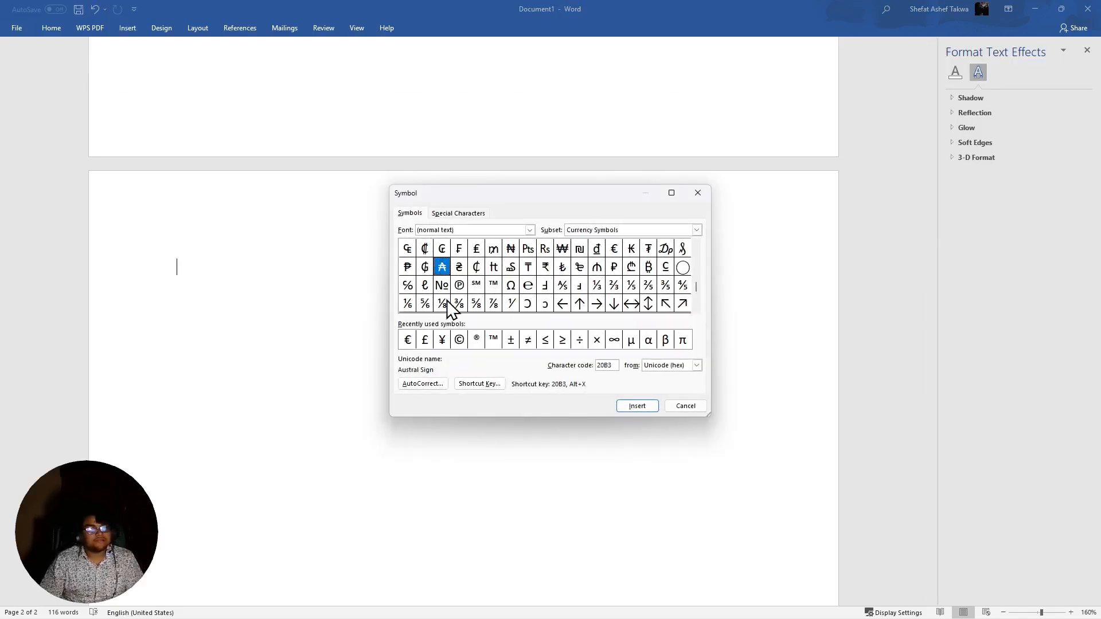
{"action": "left_click", "coordinate": [445, 301]}
{"action": "left_click", "coordinate": [597, 285]}
{"action": "left_click", "coordinate": [597, 341]}
{"action": "left_click", "coordinate": [478, 343]}
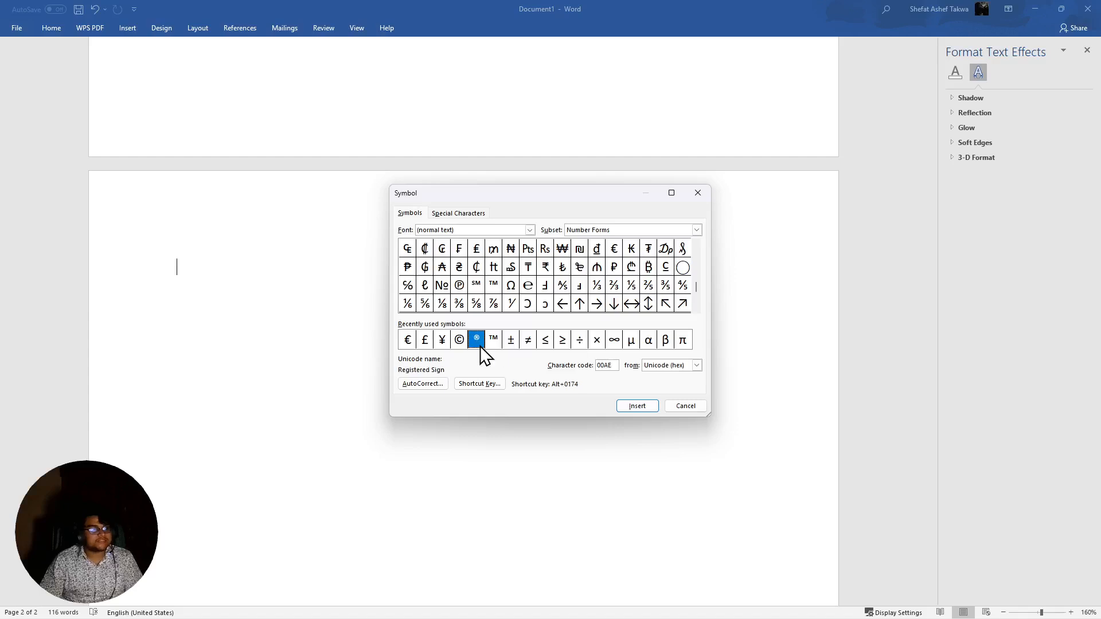
{"action": "left_click", "coordinate": [631, 404]}
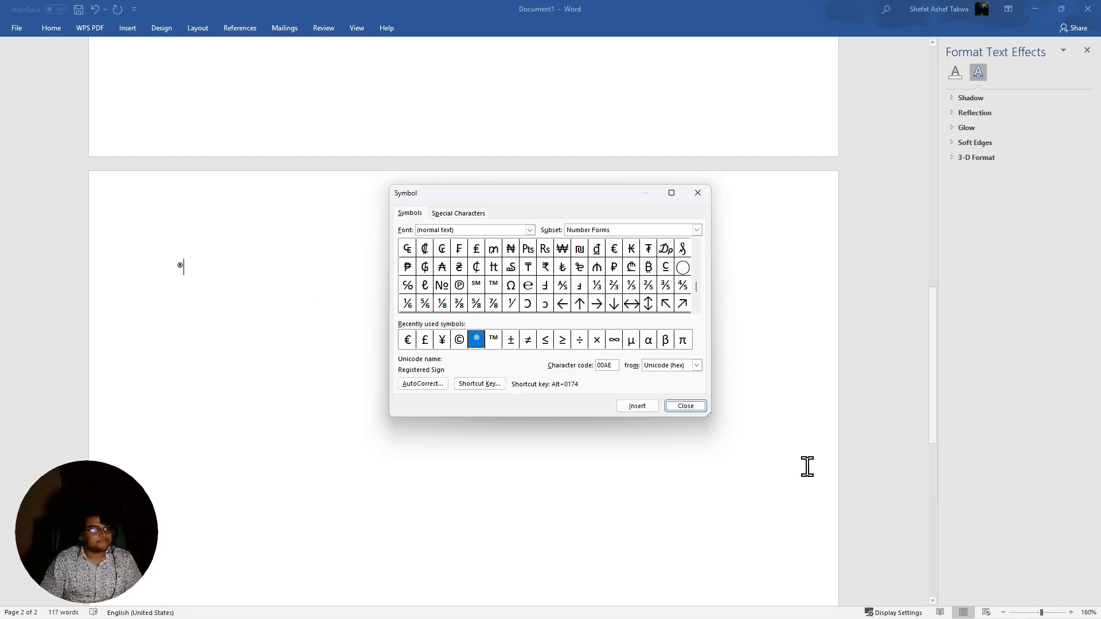
{"action": "left_click", "coordinate": [688, 406]}
Set the ® sign's font size to 91
{"action": "left_click_drag", "start_coordinate": [197, 289], "coordinate": [79, 263]}
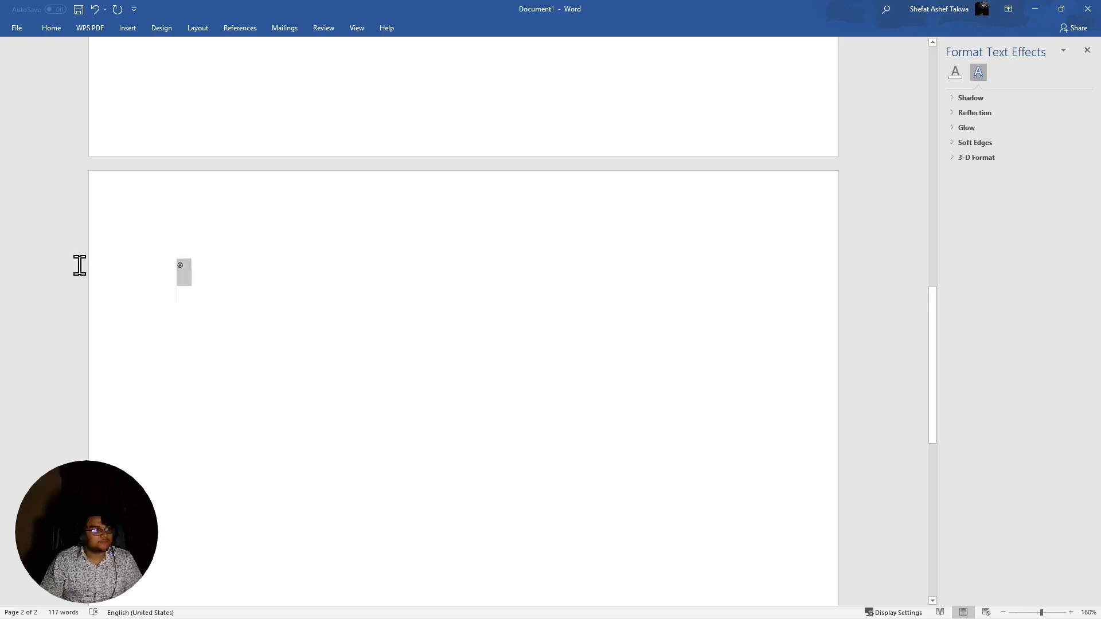
{"action": "left_click", "coordinate": [49, 26]}
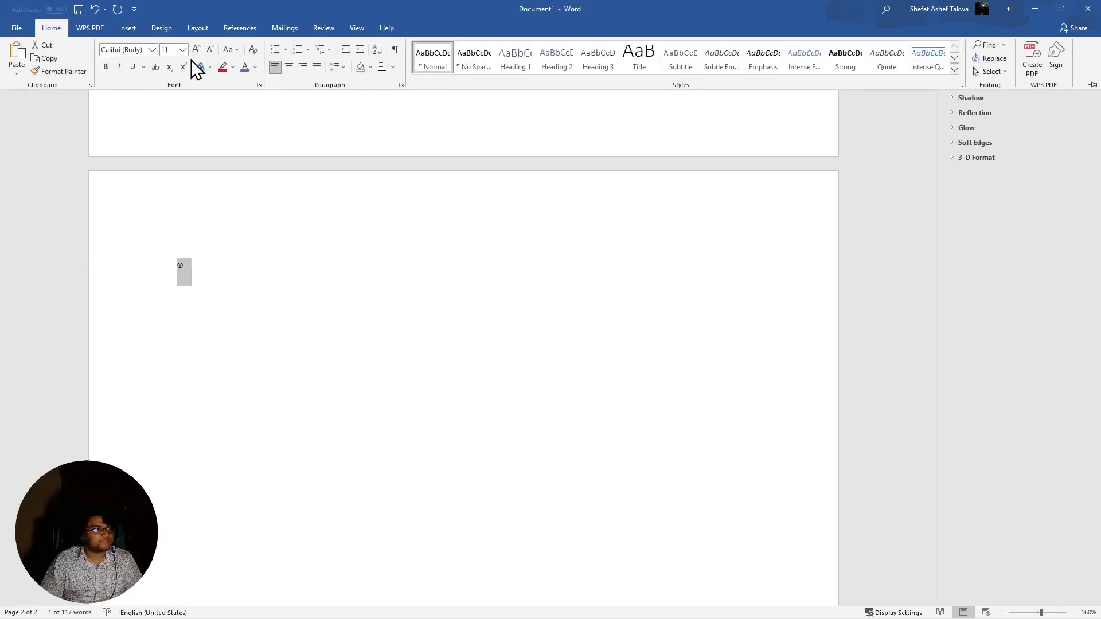
{"action": "left_click", "coordinate": [170, 49]}
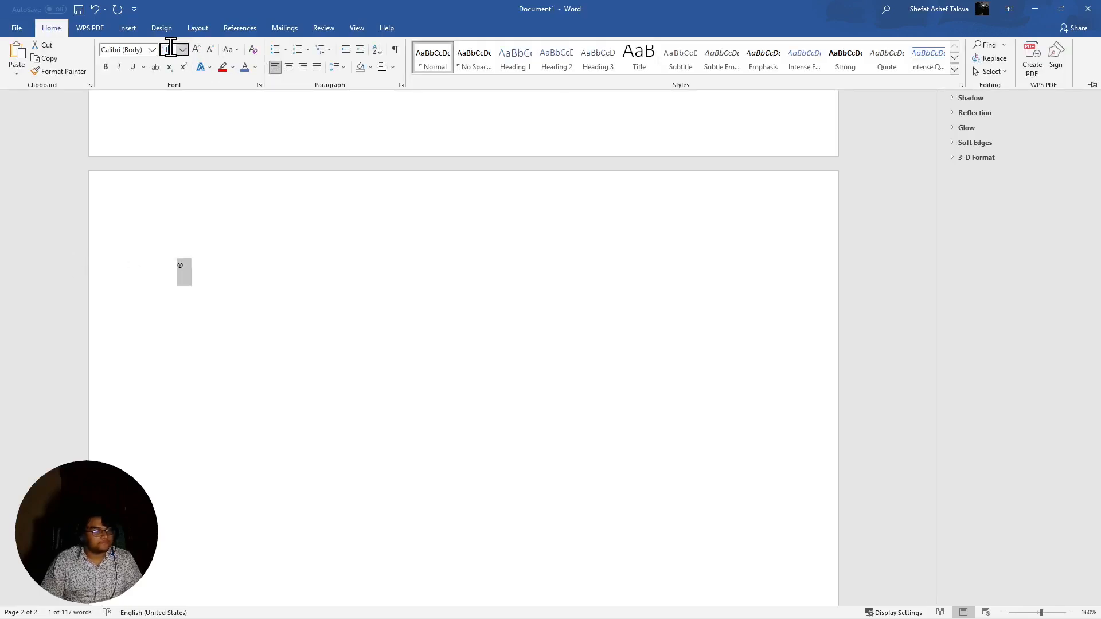
{"action": "type", "text": "9"}
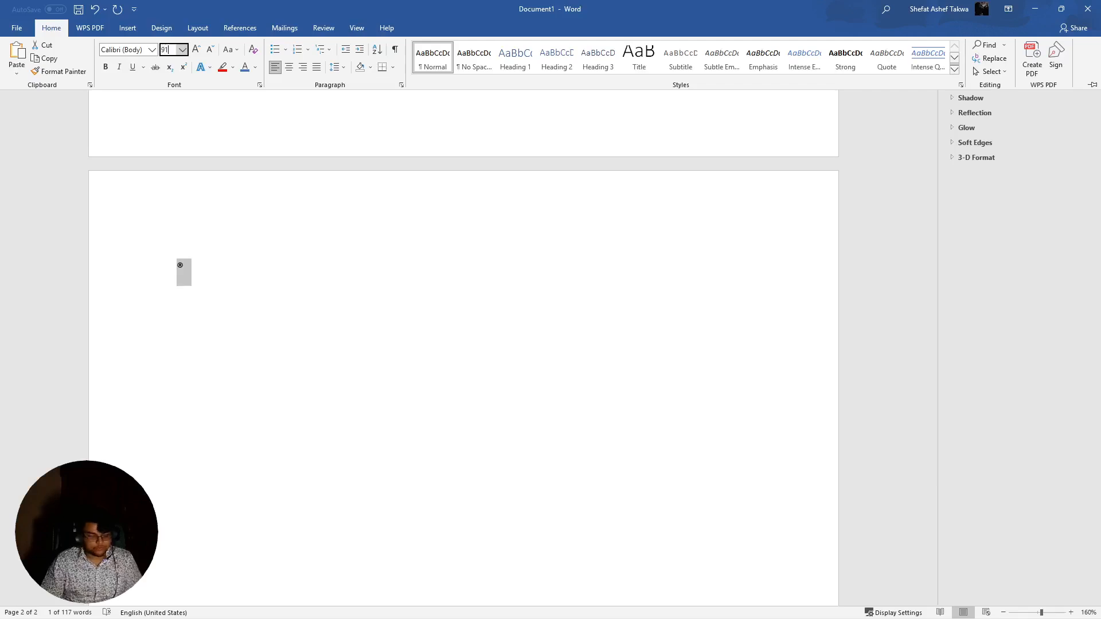
{"action": "type", "text": "1"}
{"action": "key", "text": "Return"}
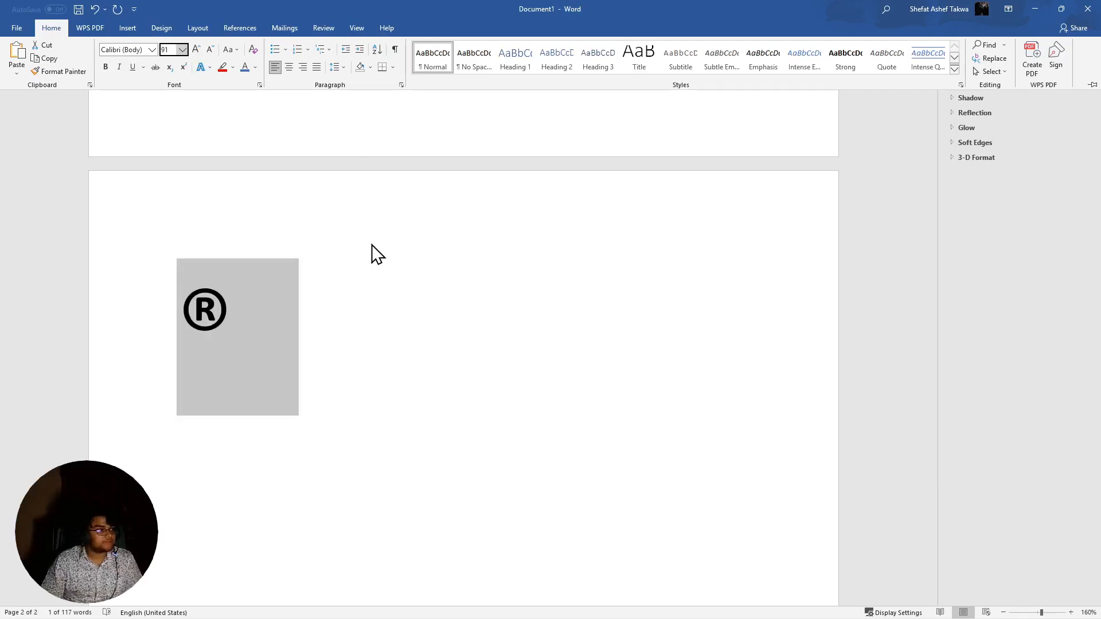
Reselect the enlarged ®, then select the blank space after it
{"action": "left_click", "coordinate": [206, 321]}
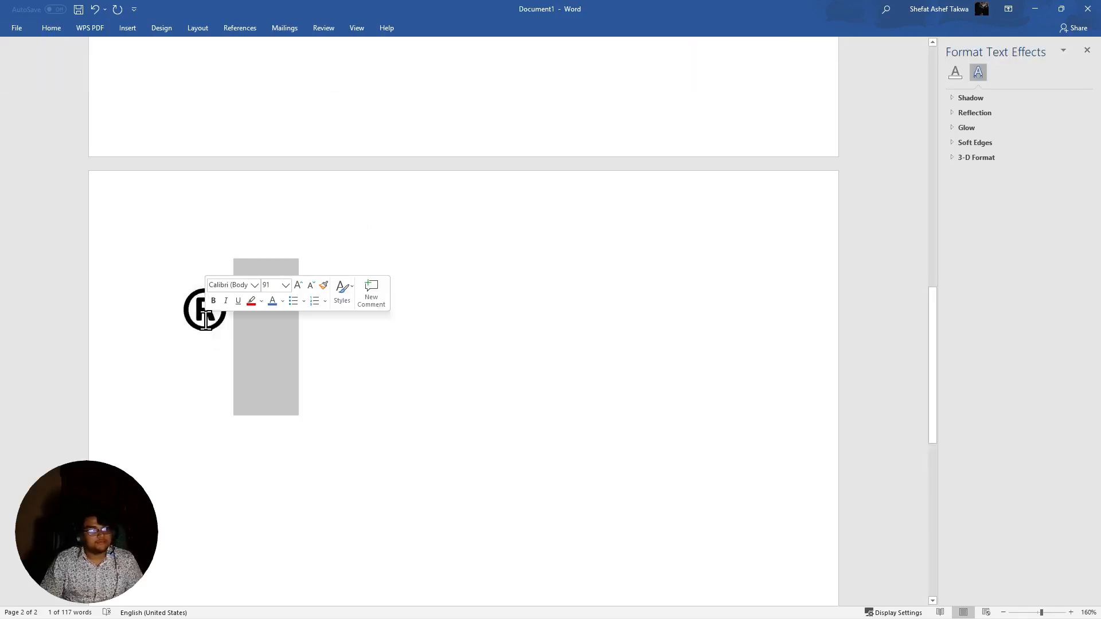
{"action": "double_click", "coordinate": [205, 321]}
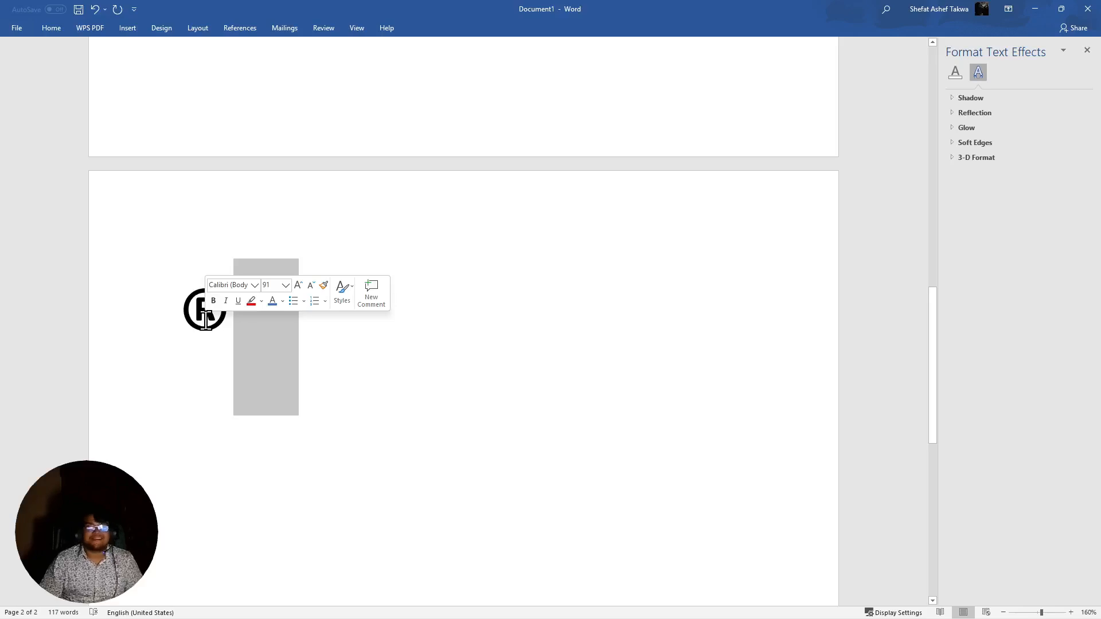
{"action": "left_click", "coordinate": [347, 383]}
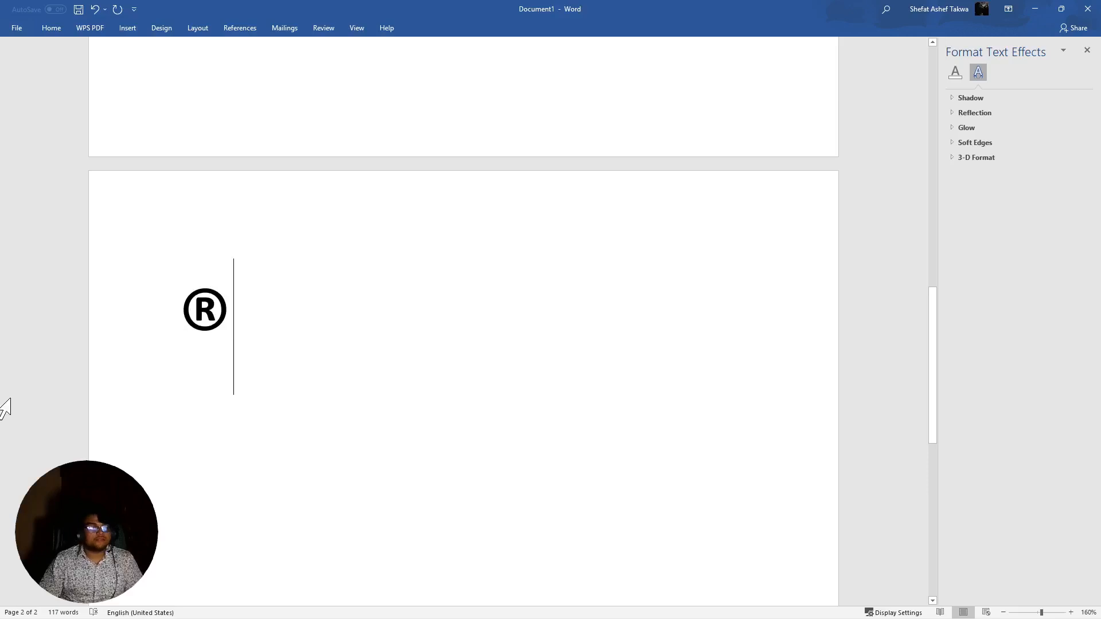
{"action": "left_click_drag", "start_coordinate": [252, 285], "coordinate": [259, 346]}
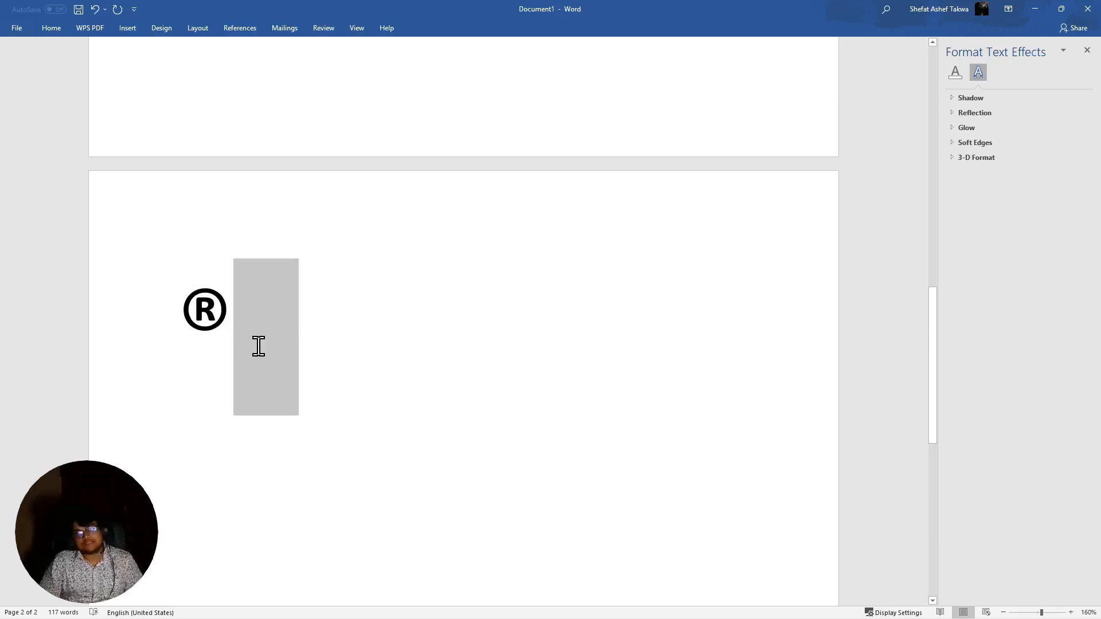
{"action": "left_click_drag", "start_coordinate": [259, 346], "coordinate": [259, 347]}
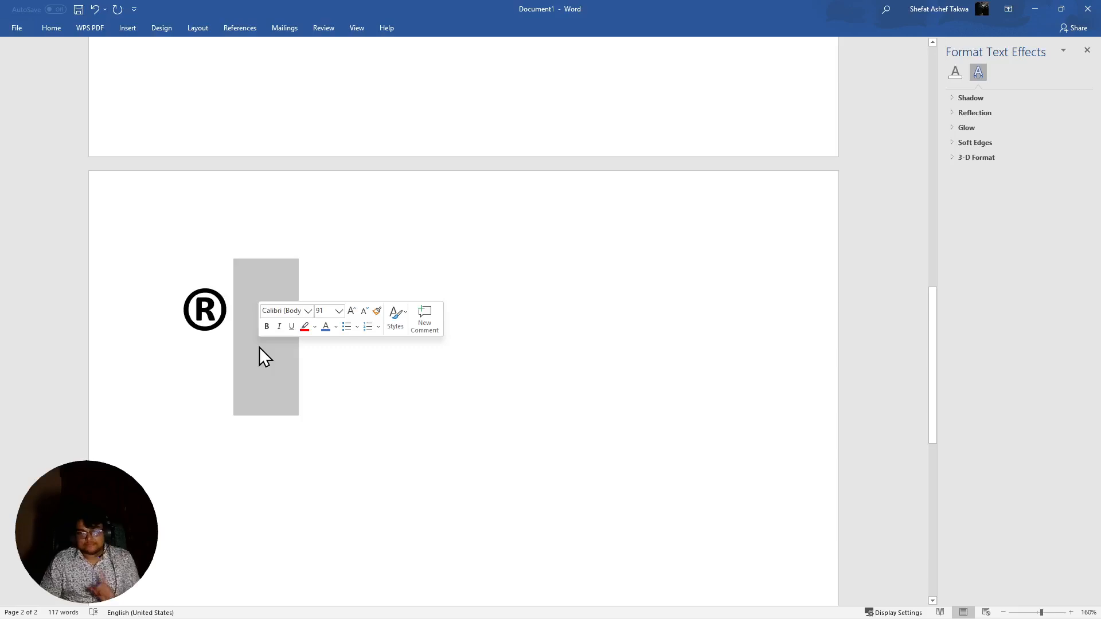
Open the Insert tab's Header gallery showing Blank, Austin, Banded, Facet and other designs
{"action": "left_click", "coordinate": [125, 28]}
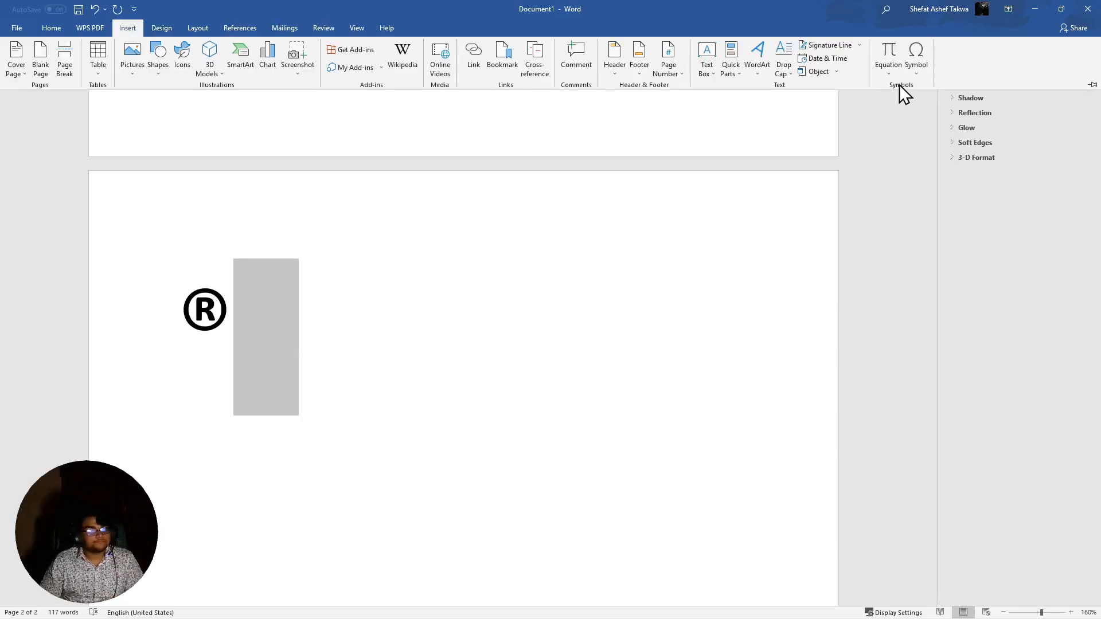
{"action": "left_click", "coordinate": [166, 27]}
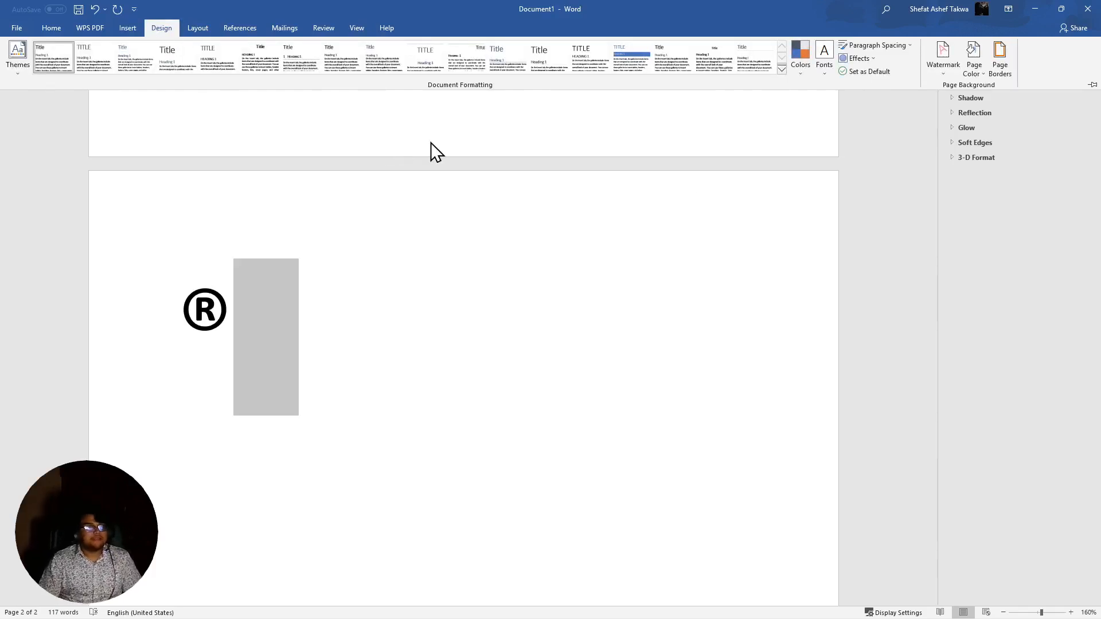
{"action": "left_click", "coordinate": [128, 27]}
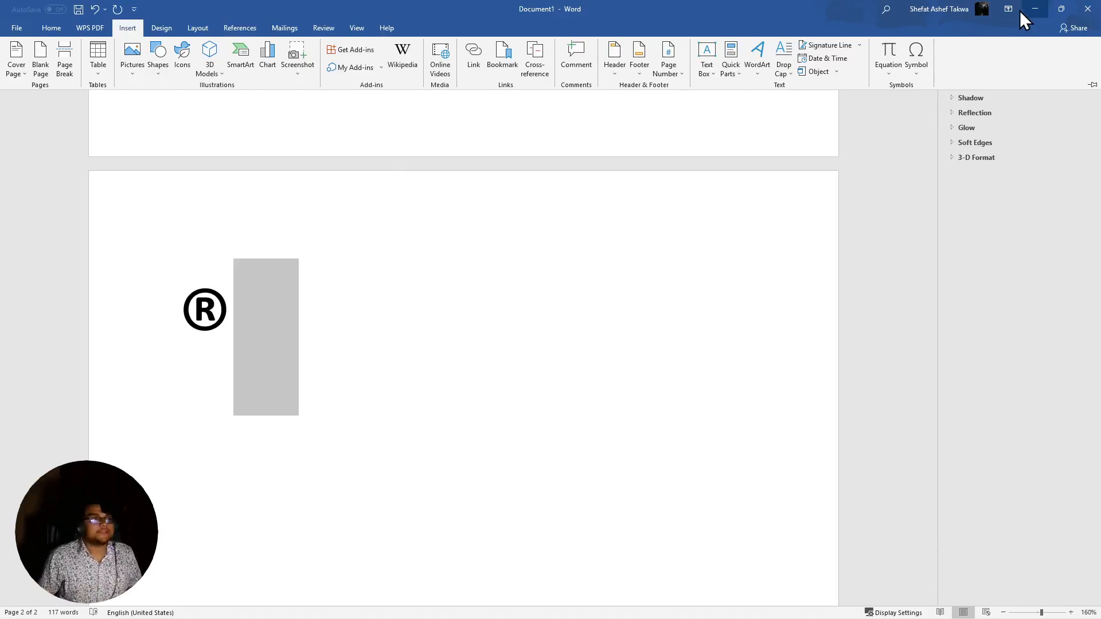
{"action": "left_click", "coordinate": [619, 53]}
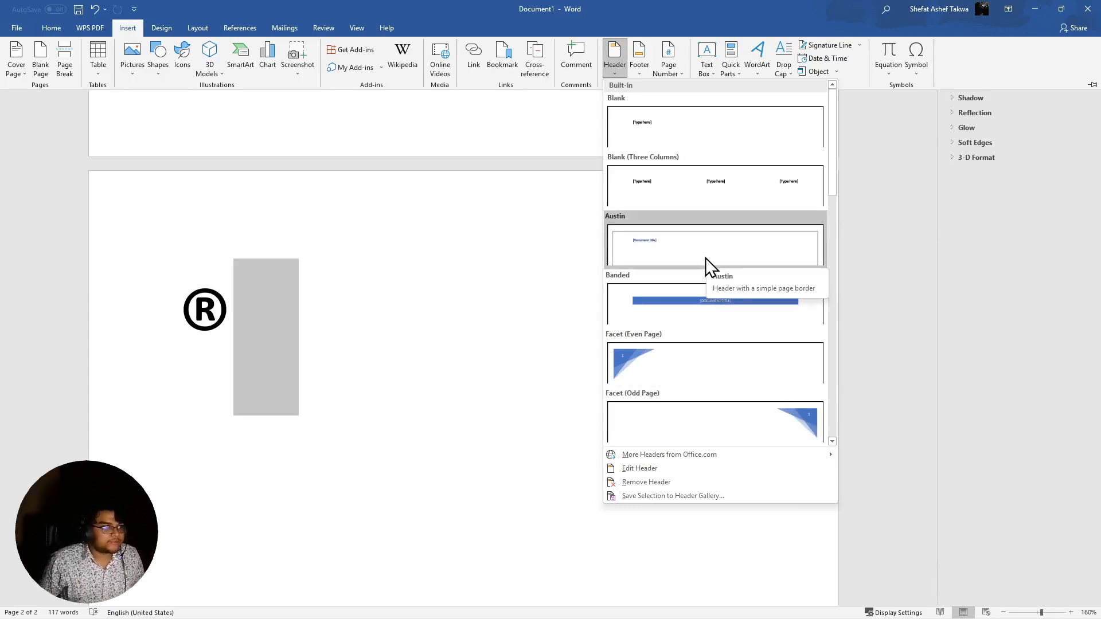
{"action": "mouse_move", "coordinate": [671, 457]}
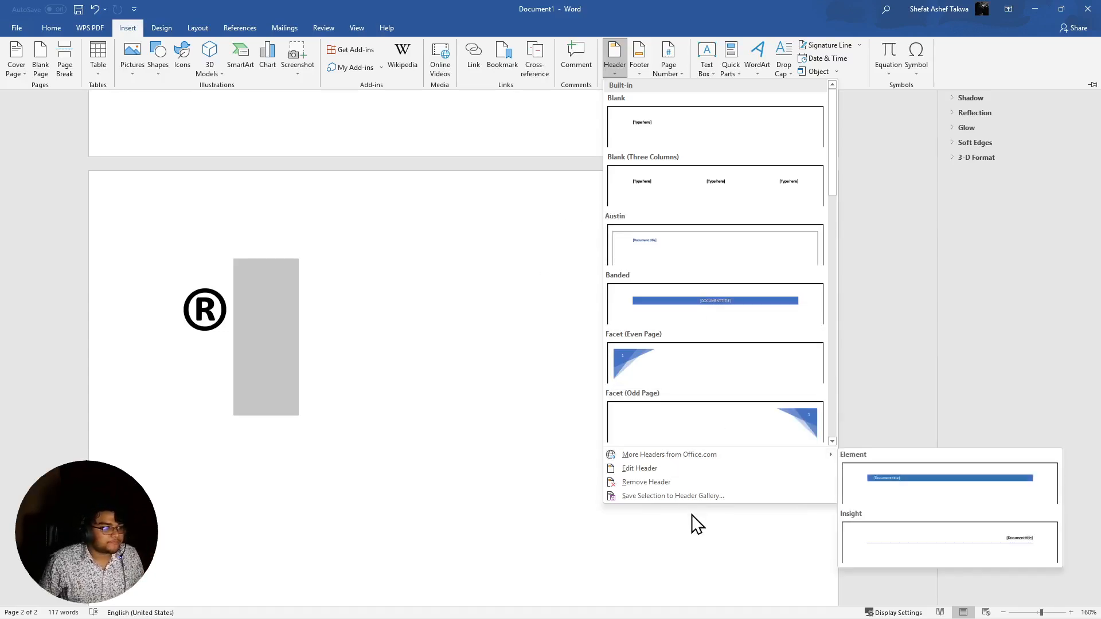
Edit the page header and type a name followed by '+ UV'
{"action": "left_click", "coordinate": [666, 468]}
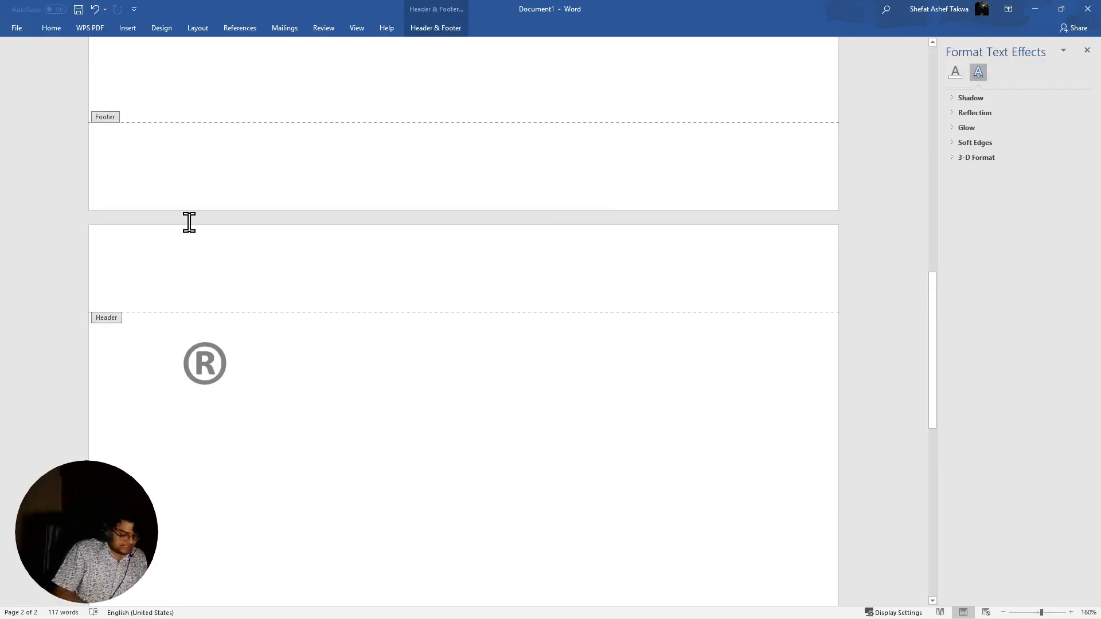
{"action": "type", "text": "Hulken"}
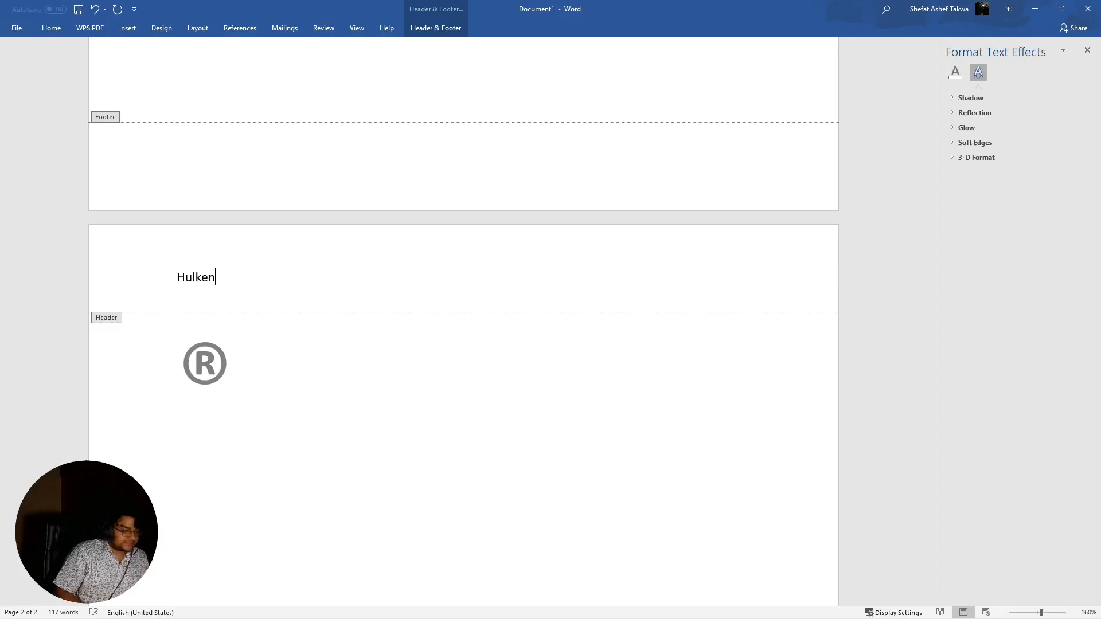
{"action": "type", "text": "steion"}
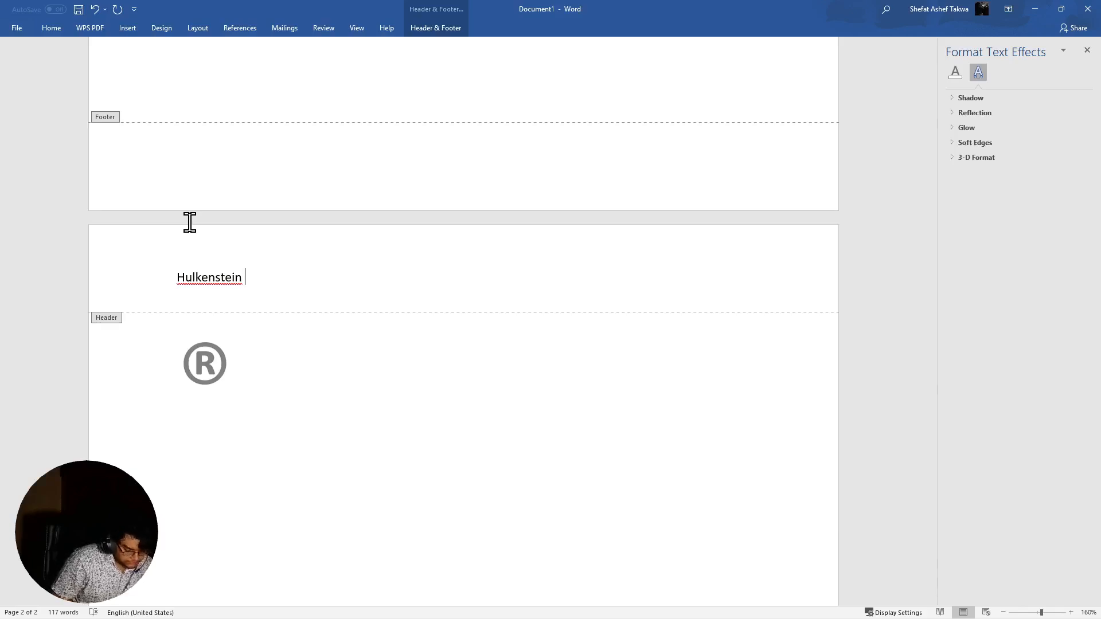
{"action": "type", "text": "+"}
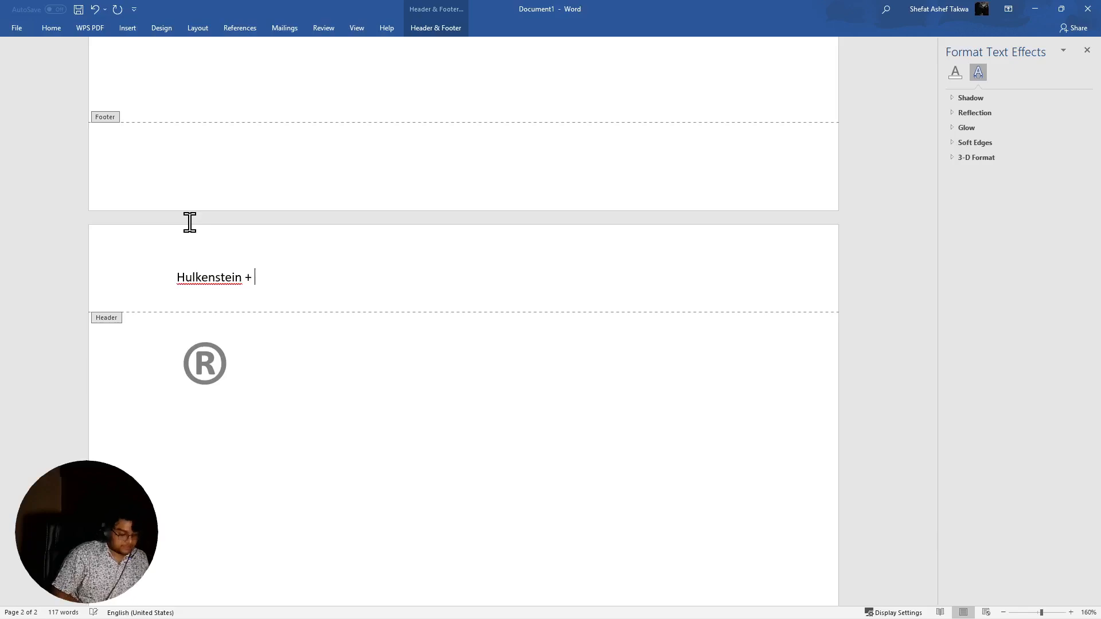
{"action": "type", "text": " UVTYR ACADEMY"}
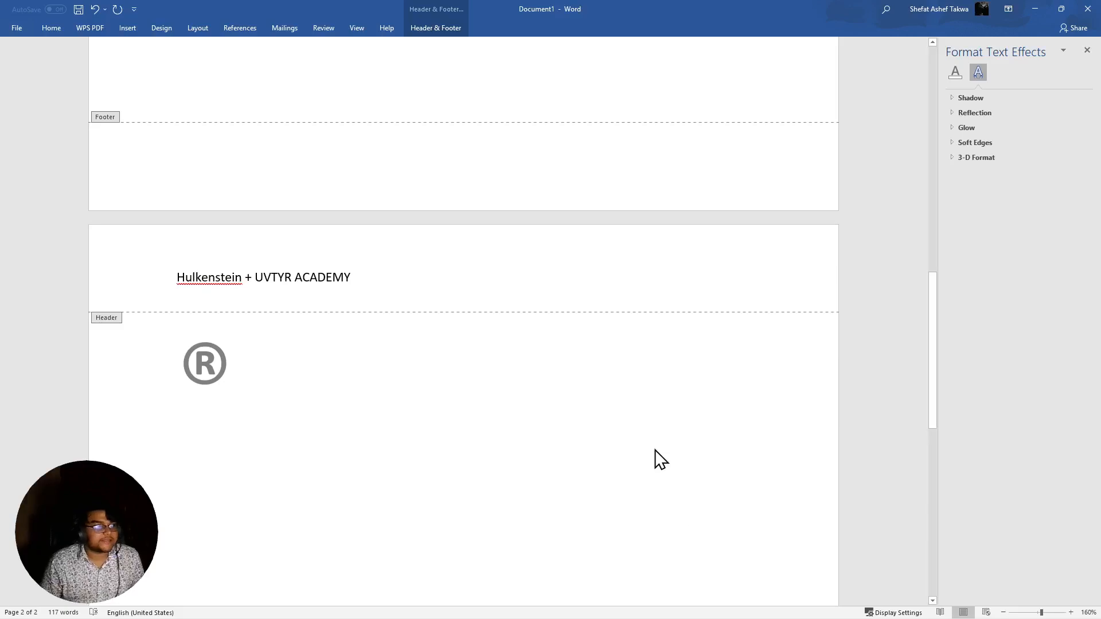
Expand the Shadow, Reflection and Glow sections in Format Text Effects, then select the header line
{"action": "scroll", "coordinate": [543, 450], "scroll_direction": "down", "scroll_amount": 9}
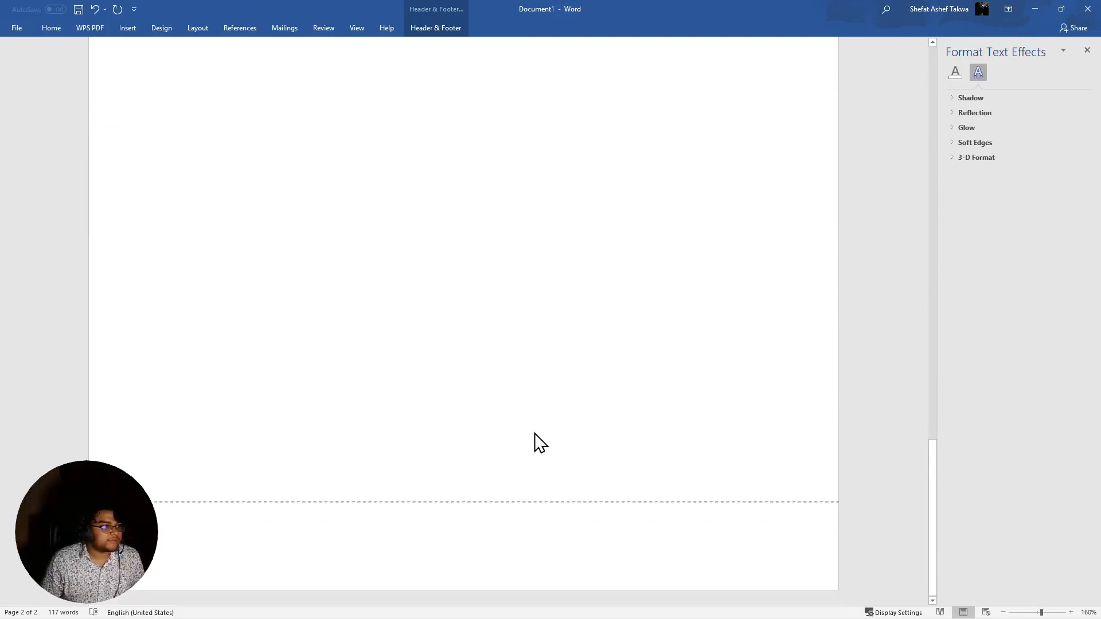
{"action": "scroll", "coordinate": [540, 444], "scroll_direction": "up", "scroll_amount": 8}
{"action": "scroll", "coordinate": [541, 443], "scroll_direction": "up", "scroll_amount": 12}
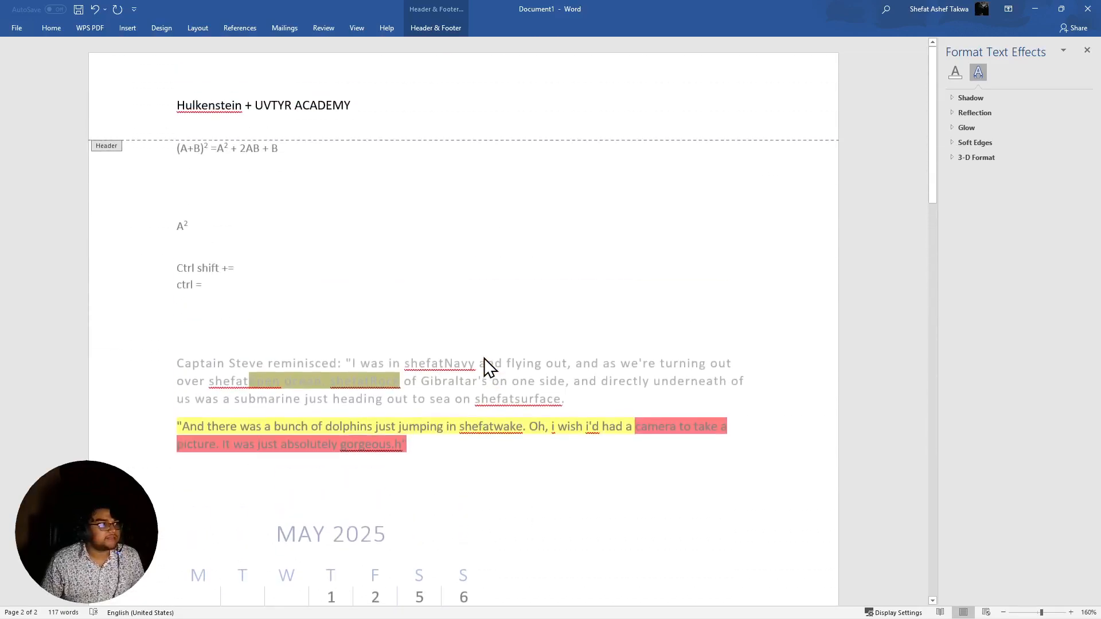
{"action": "scroll", "coordinate": [484, 364], "scroll_direction": "down", "scroll_amount": 3}
{"action": "scroll", "coordinate": [498, 380], "scroll_direction": "down", "scroll_amount": 12}
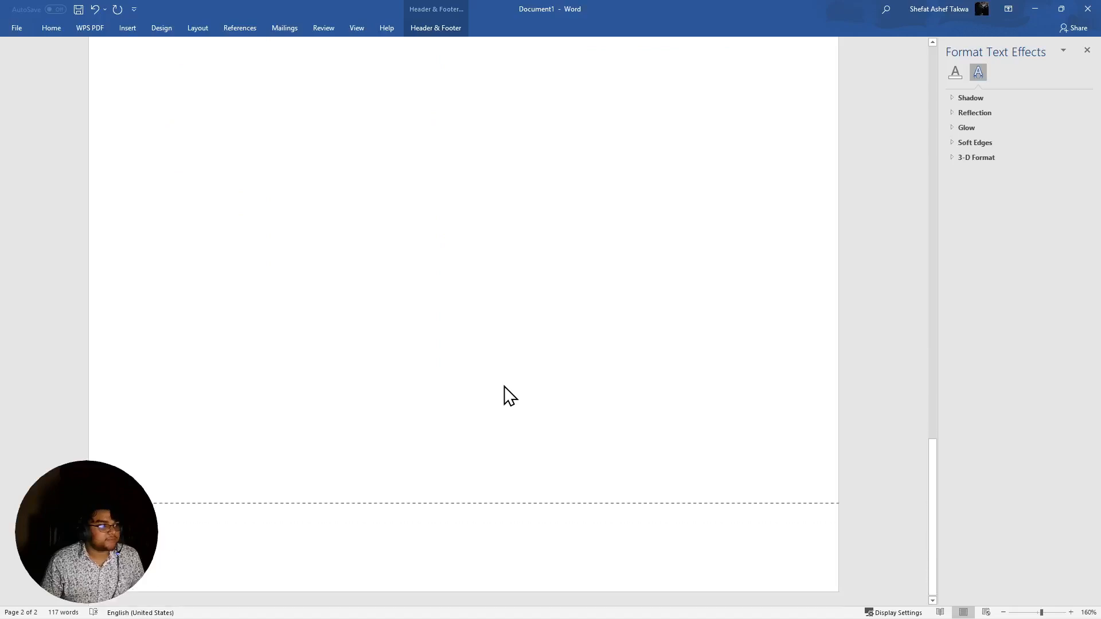
{"action": "scroll", "coordinate": [511, 384], "scroll_direction": "up", "scroll_amount": 12}
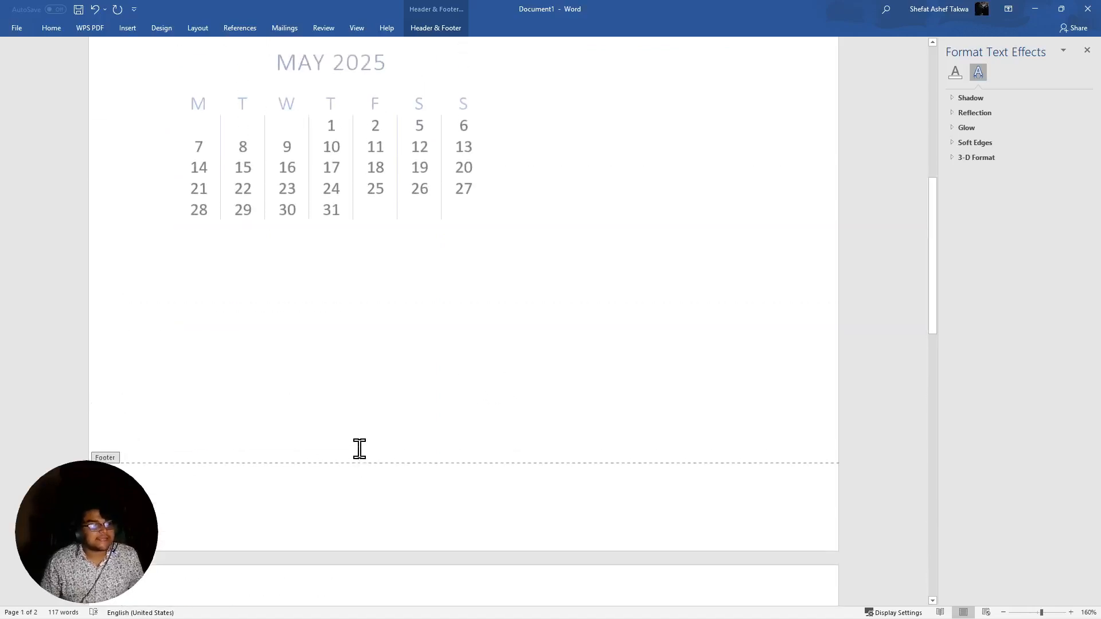
{"action": "scroll", "coordinate": [381, 416], "scroll_direction": "down", "scroll_amount": 2}
{"action": "scroll", "coordinate": [380, 416], "scroll_direction": "down", "scroll_amount": 3}
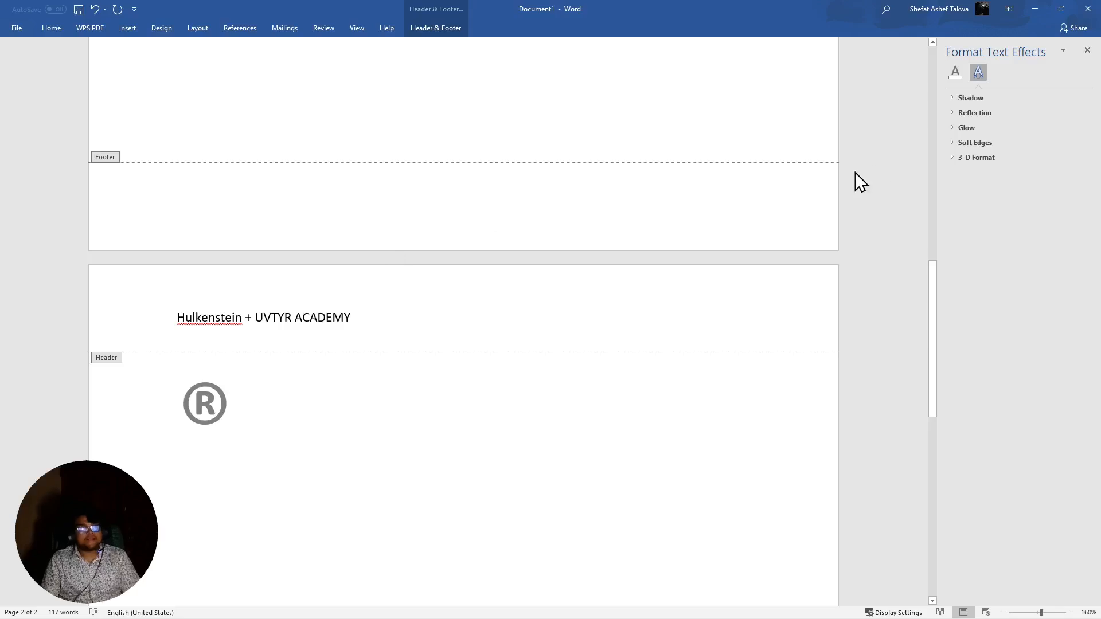
{"action": "left_click", "coordinate": [968, 97]}
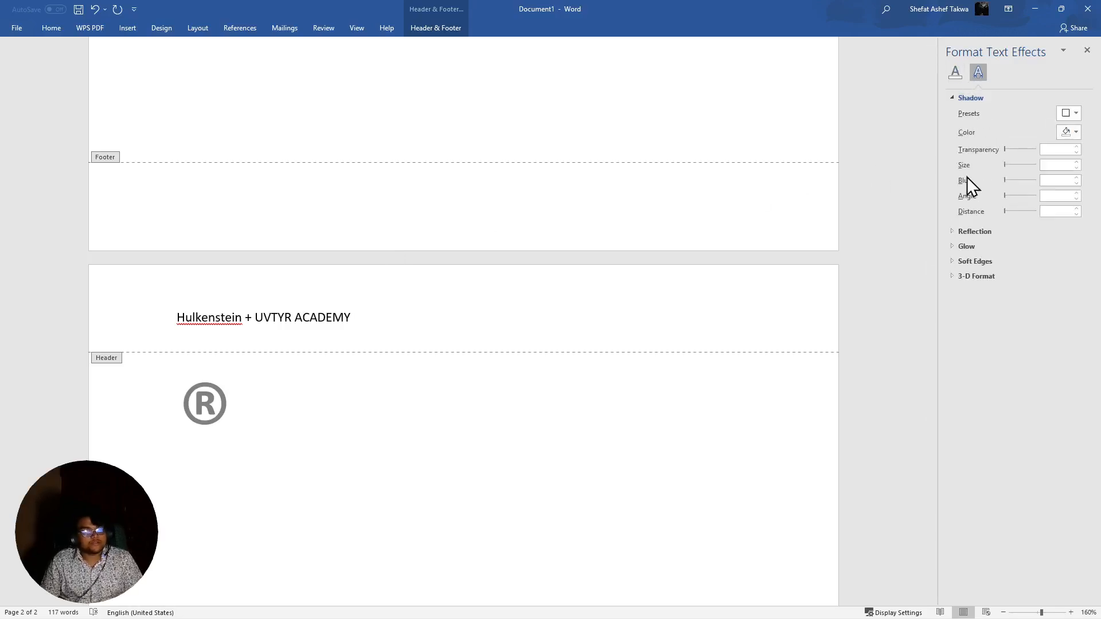
{"action": "left_click", "coordinate": [988, 230]}
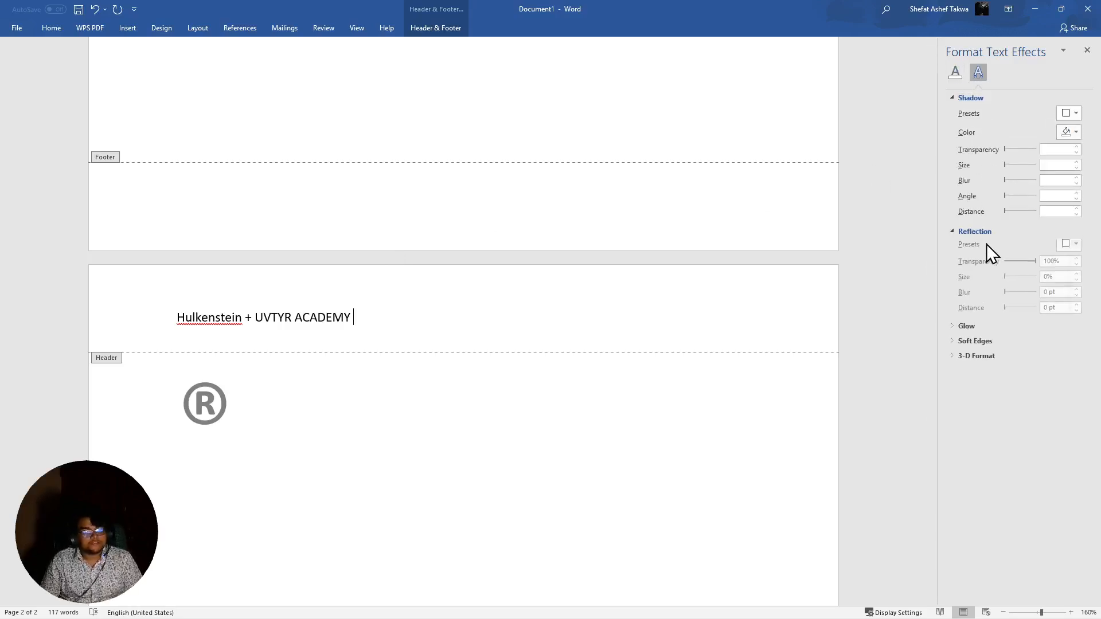
{"action": "left_click", "coordinate": [972, 329]}
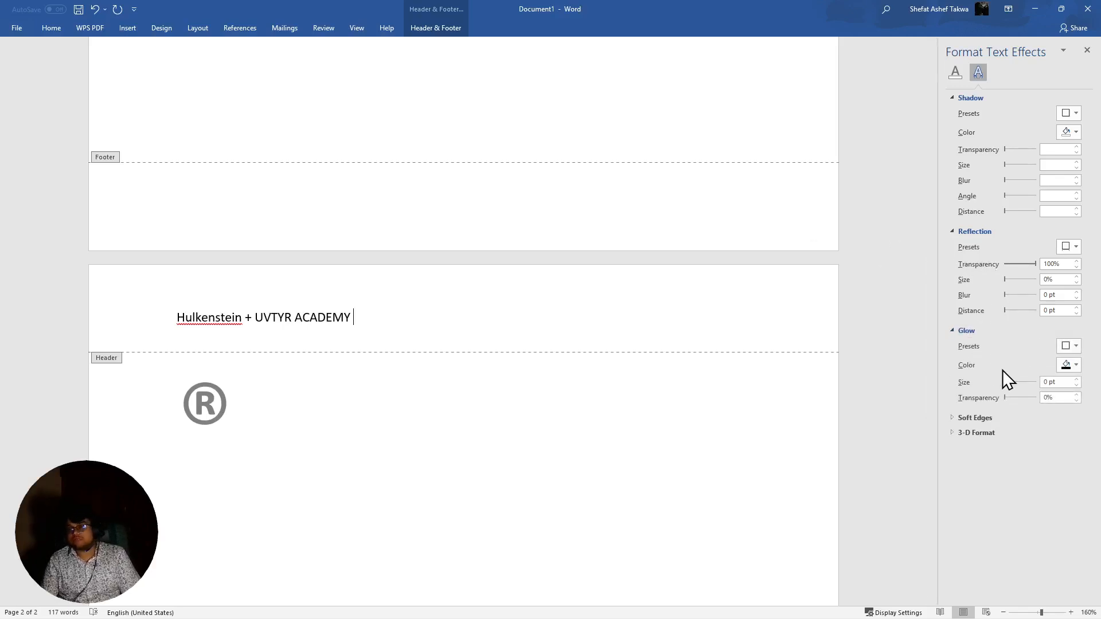
{"action": "left_click_drag", "start_coordinate": [416, 291], "coordinate": [117, 320]}
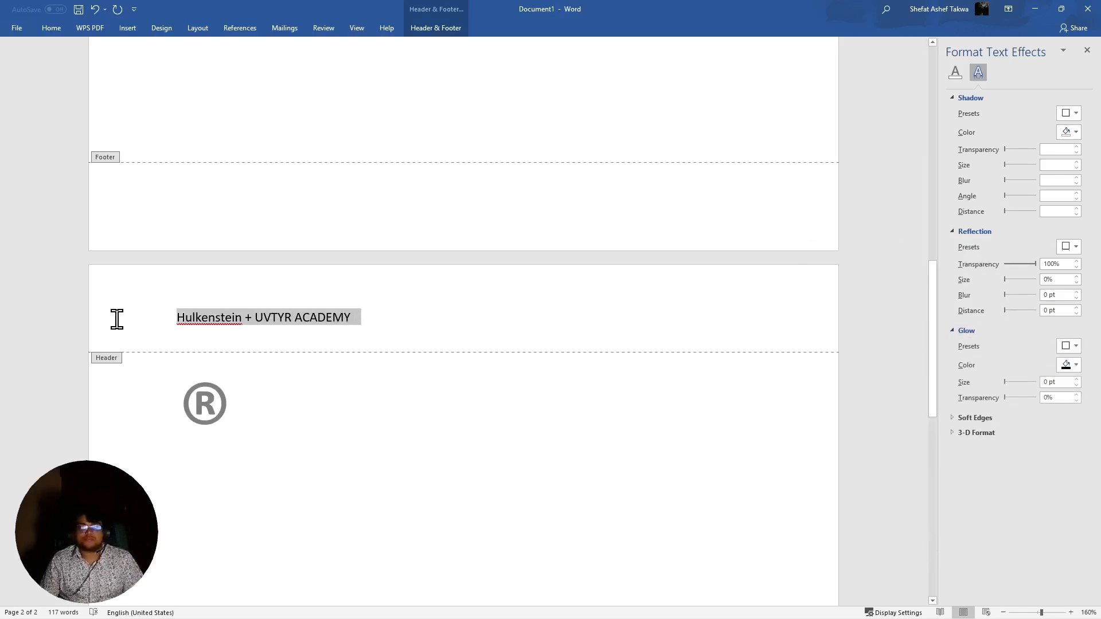
{"action": "scroll", "coordinate": [405, 172], "scroll_direction": "up", "scroll_amount": 2}
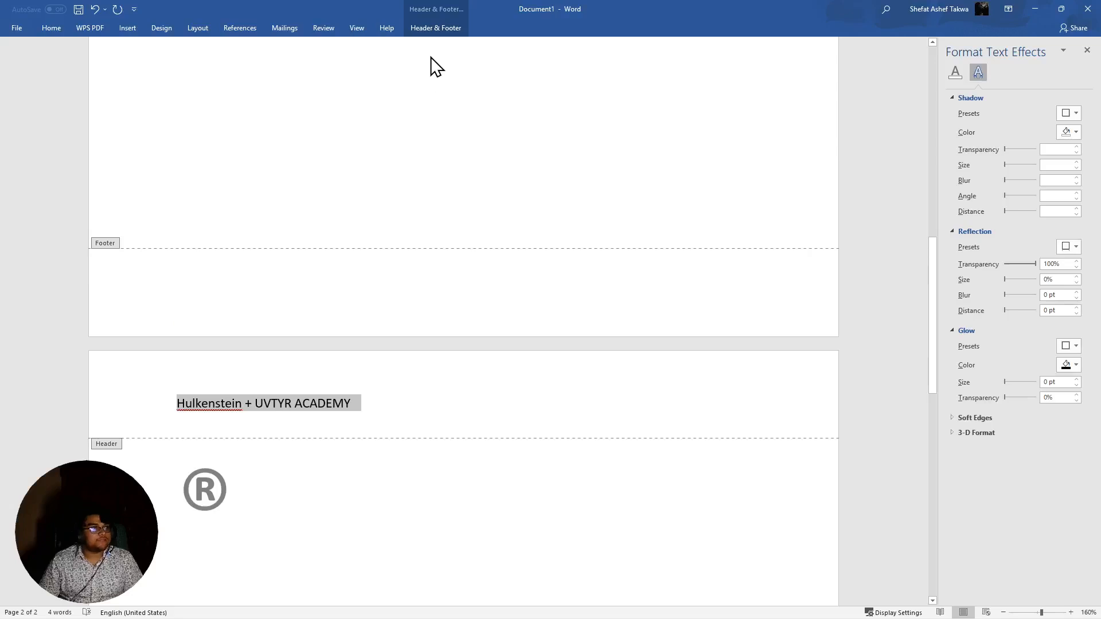
Browse the footer designs, then type 'vcxbdxcb' into the page 2 footer
{"action": "left_click", "coordinate": [437, 28]}
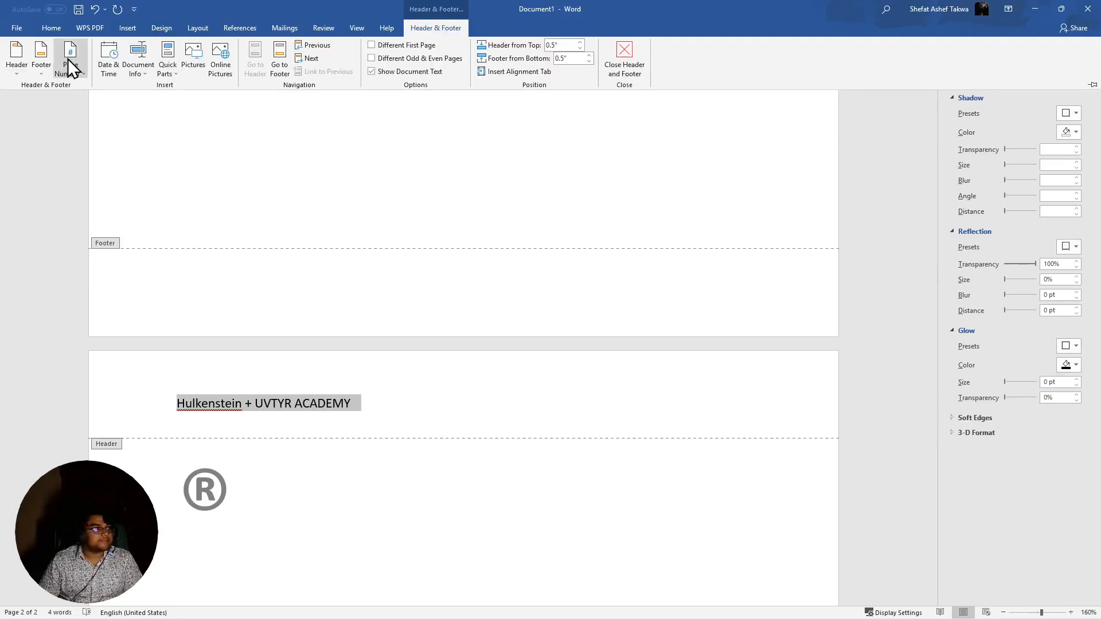
{"action": "left_click", "coordinate": [36, 67]}
{"action": "scroll", "coordinate": [296, 353], "scroll_direction": "down", "scroll_amount": 4}
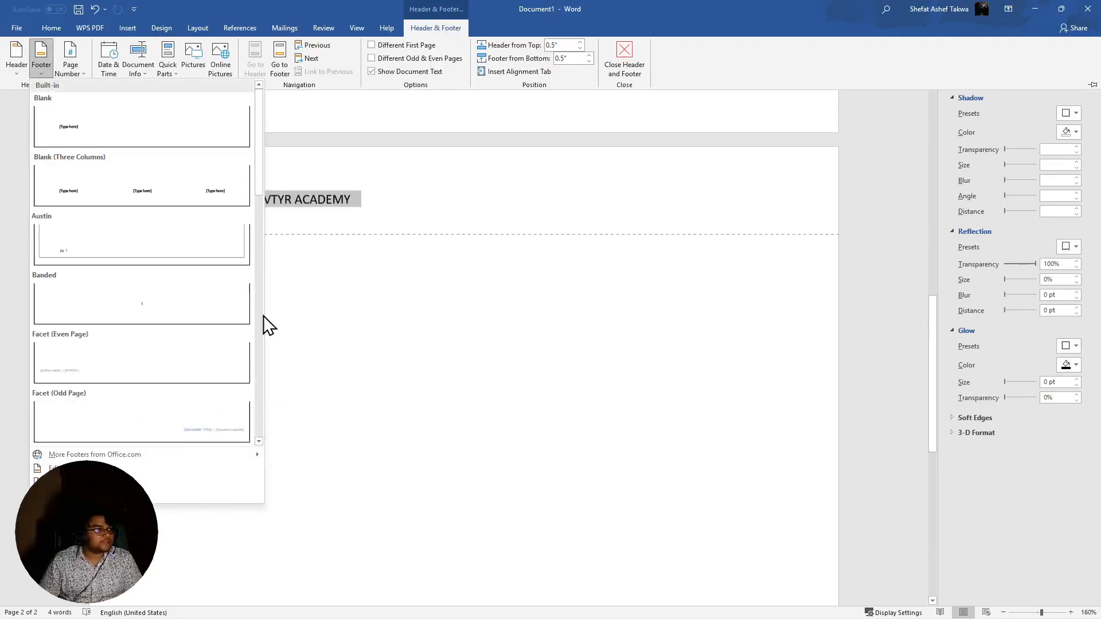
{"action": "left_click", "coordinate": [645, 353]}
{"action": "scroll", "coordinate": [382, 319], "scroll_direction": "down", "scroll_amount": 4}
{"action": "scroll", "coordinate": [381, 328], "scroll_direction": "down", "scroll_amount": 2}
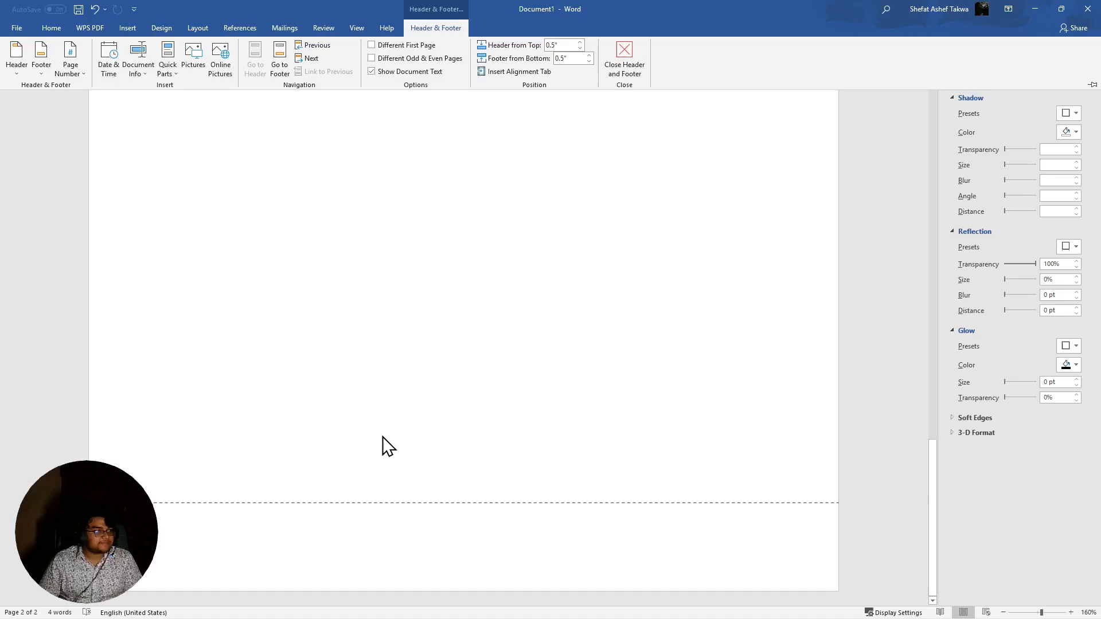
{"action": "double_click", "coordinate": [179, 543]}
{"action": "type", "text": "vcxbdxcb"}
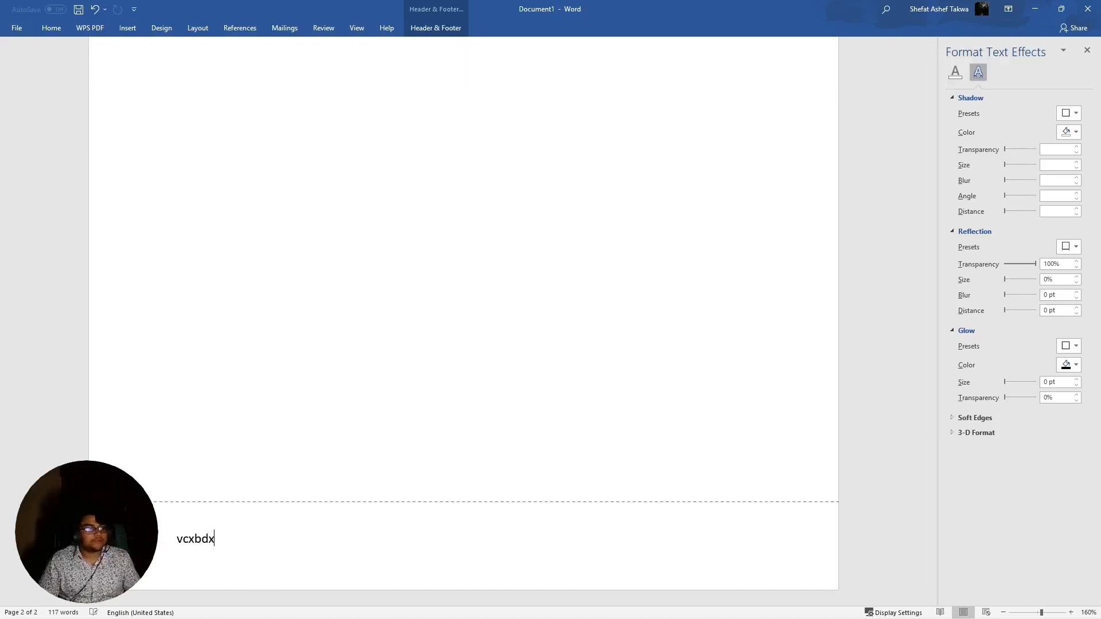
{"action": "scroll", "coordinate": [201, 200], "scroll_direction": "up", "scroll_amount": 10}
{"action": "scroll", "coordinate": [234, 322], "scroll_direction": "up", "scroll_amount": 3}
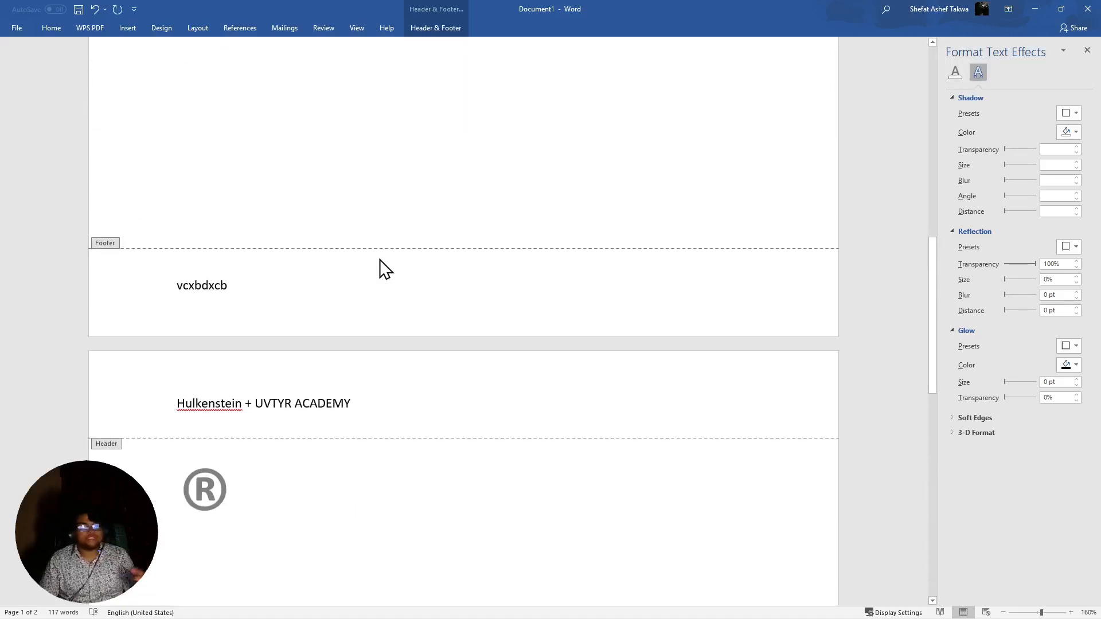
{"action": "scroll", "coordinate": [361, 276], "scroll_direction": "down", "scroll_amount": 6}
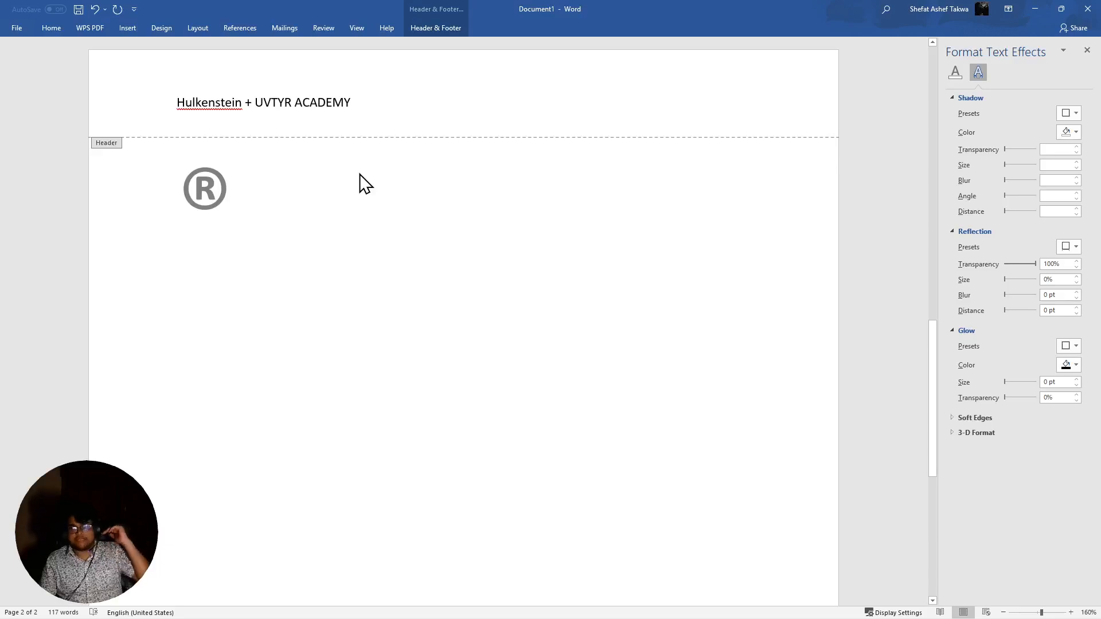
Apply the Facet (Even Page) header design
{"action": "left_click", "coordinate": [441, 31]}
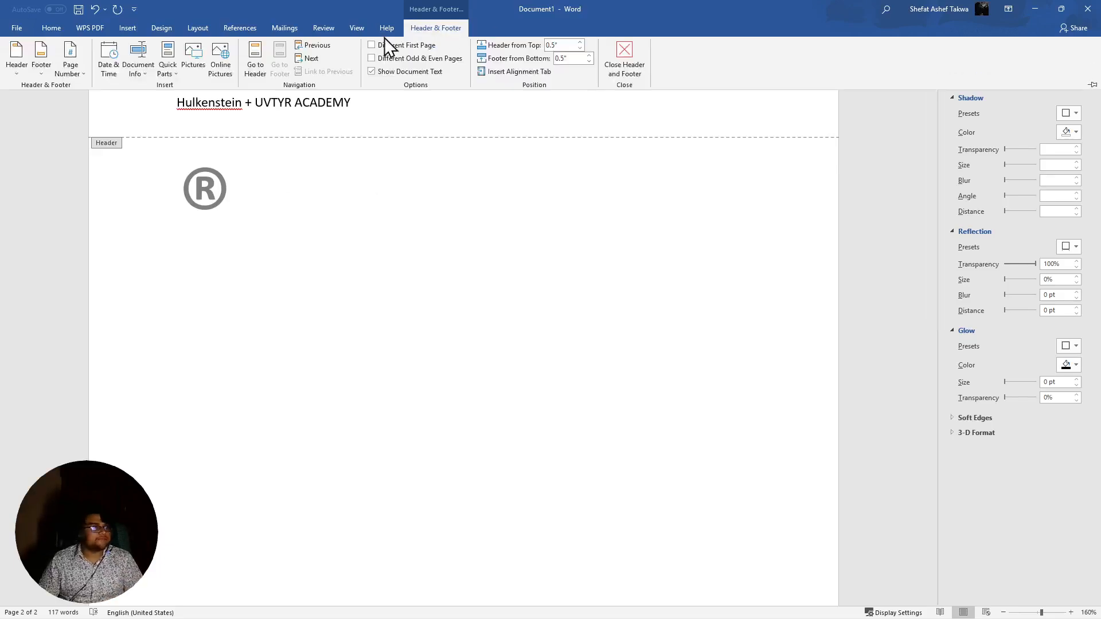
{"action": "left_click", "coordinate": [12, 63]}
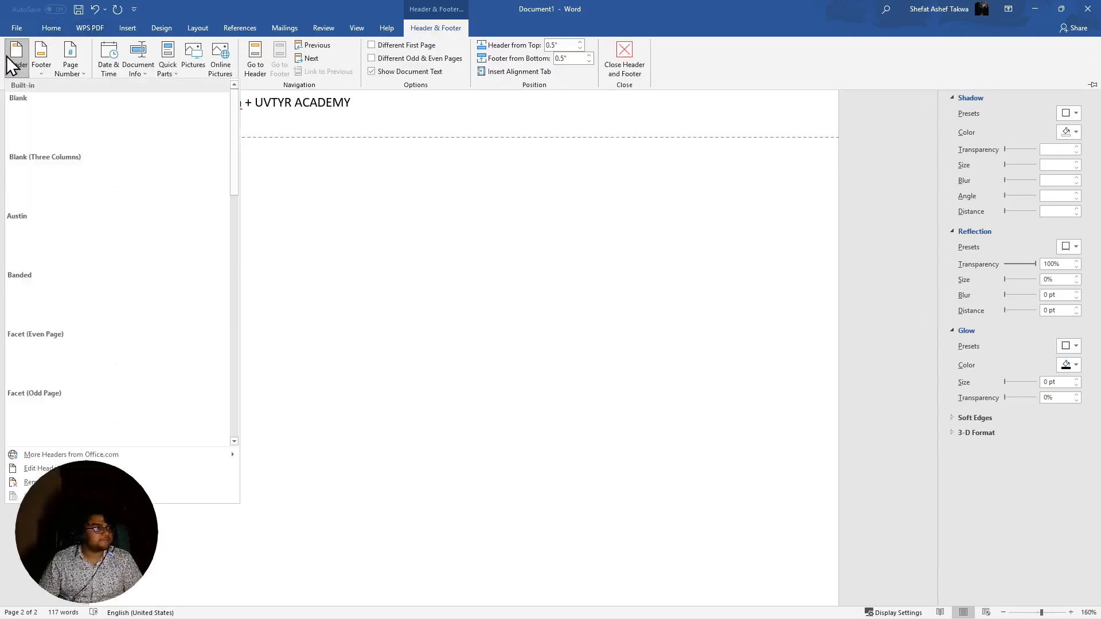
{"action": "left_click", "coordinate": [94, 378]}
{"action": "scroll", "coordinate": [167, 280], "scroll_direction": "up", "scroll_amount": 3}
{"action": "left_click", "coordinate": [149, 324]}
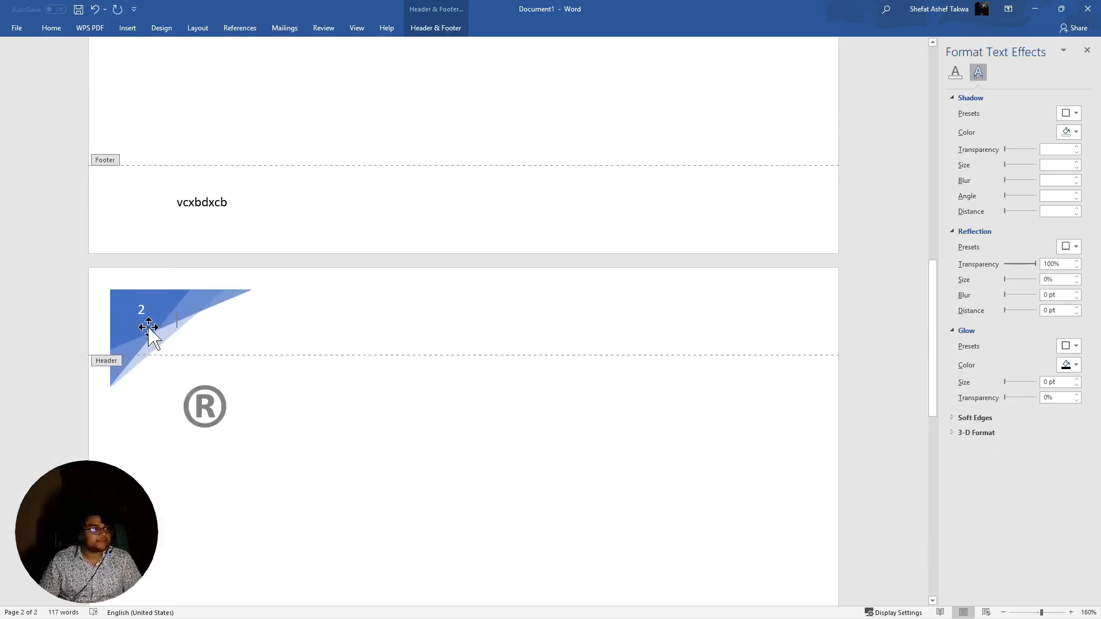
{"action": "scroll", "coordinate": [548, 322], "scroll_direction": "up", "scroll_amount": 10}
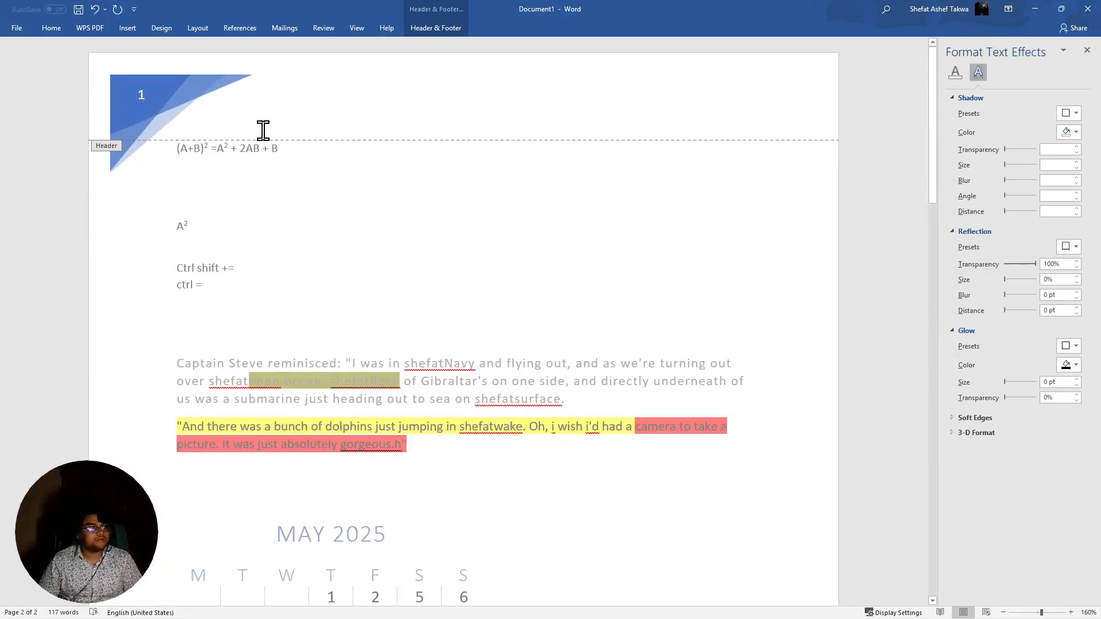
Replace the page 1 header text with 'HJS UVTR QNA PUBLICATION' and check page 2's header
{"action": "left_click", "coordinate": [371, 105]}
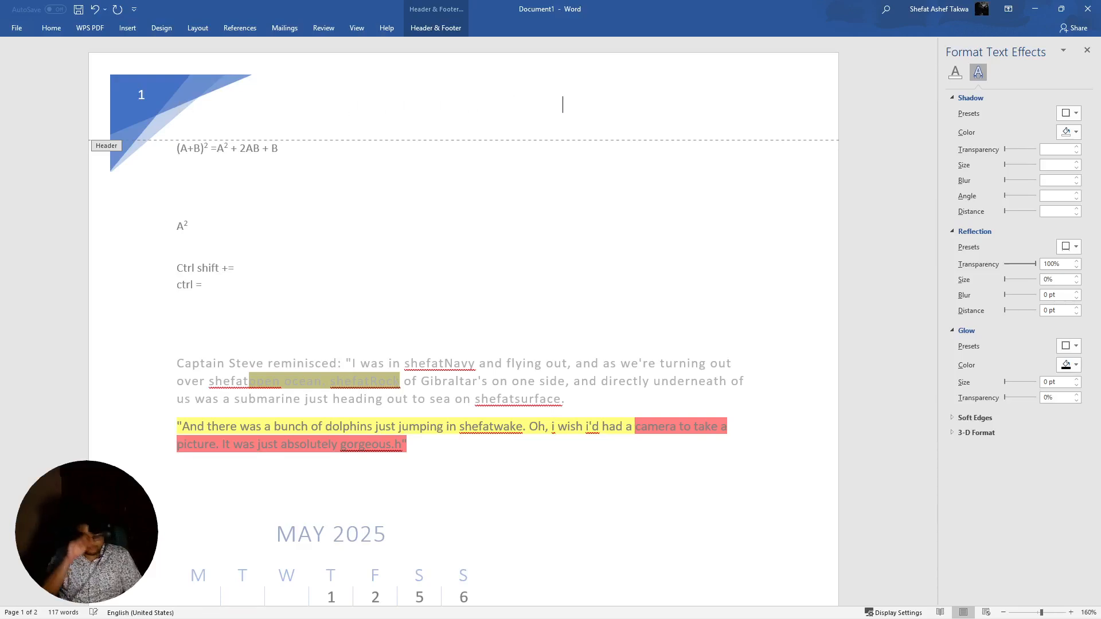
{"action": "type", "text": "hJS UVYTR"}
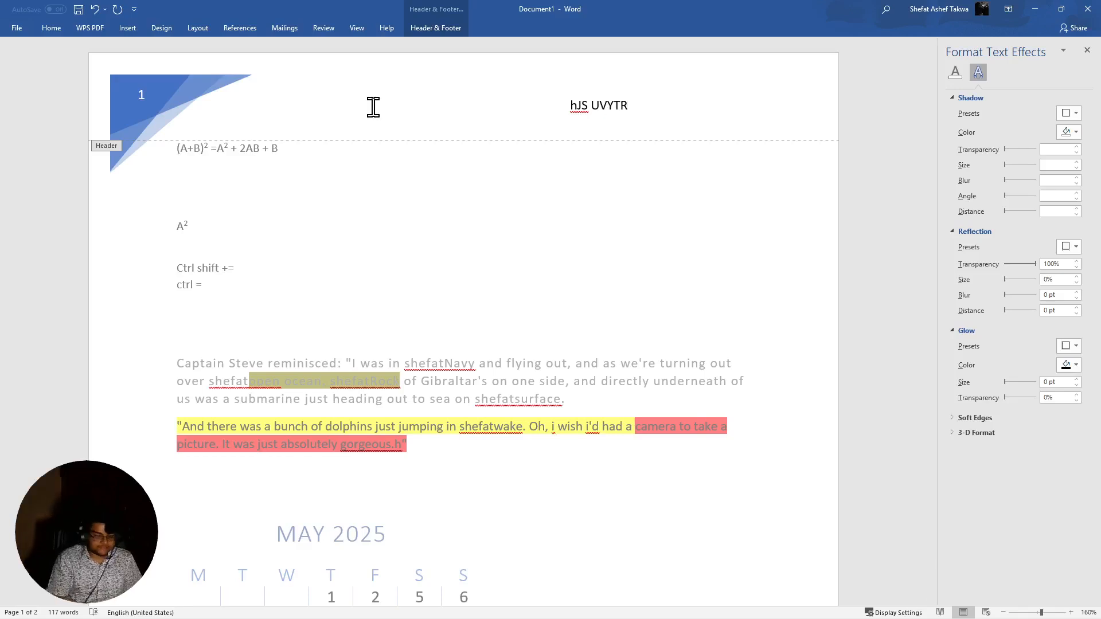
{"action": "key", "text": "BackSpace"}
{"action": "key", "text": "BackSpace"}
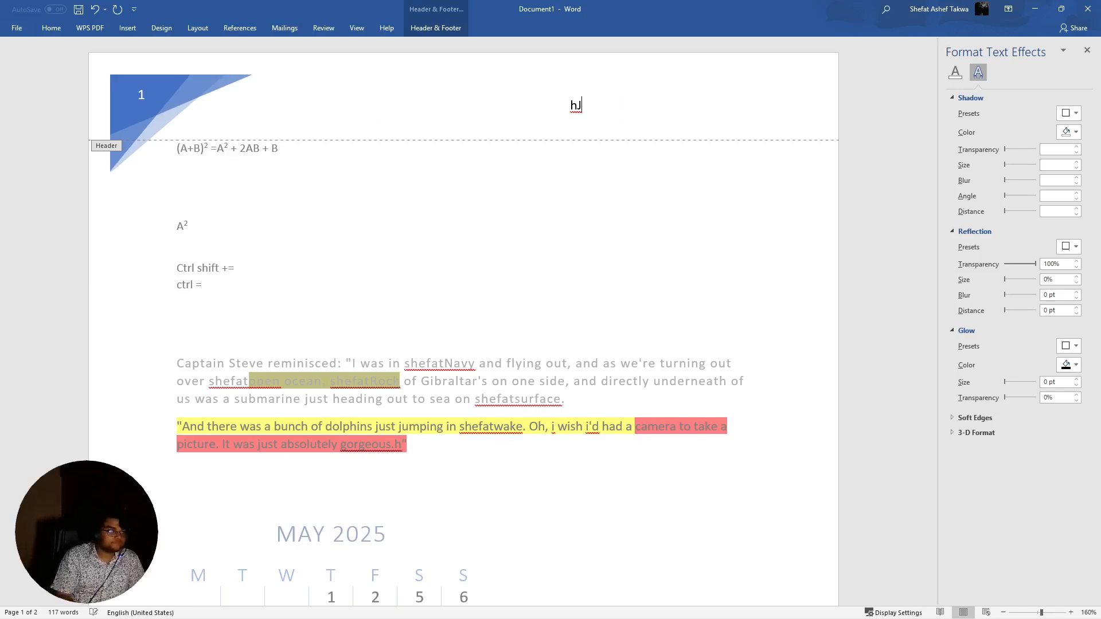
{"action": "key", "text": "BackSpace"}
{"action": "key", "text": "BackSpace"}
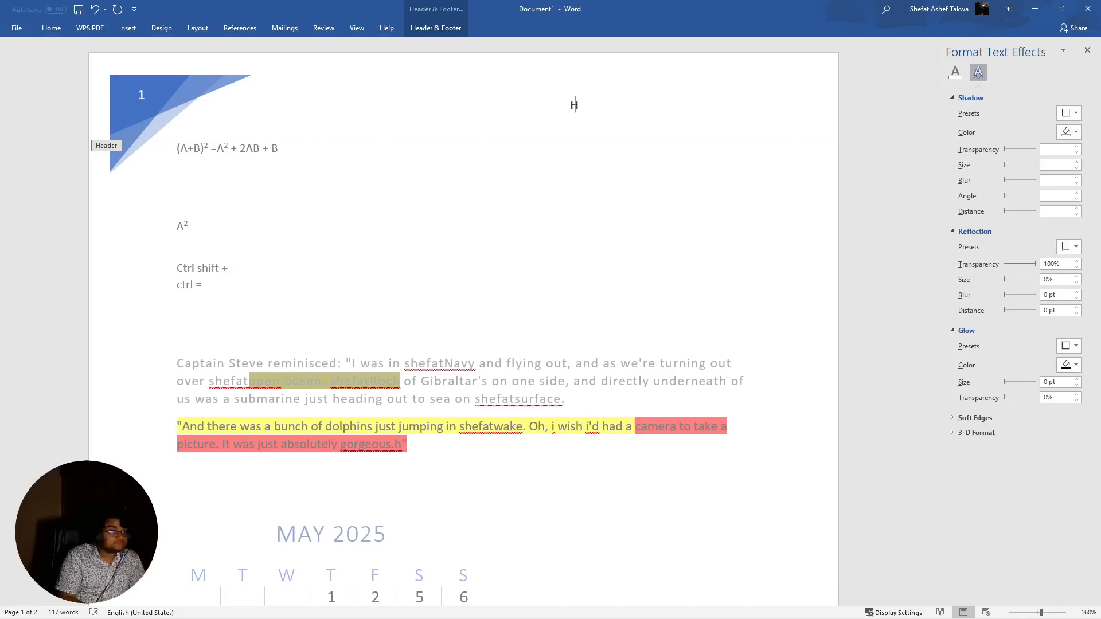
{"action": "type", "text": "HJS UVTR"}
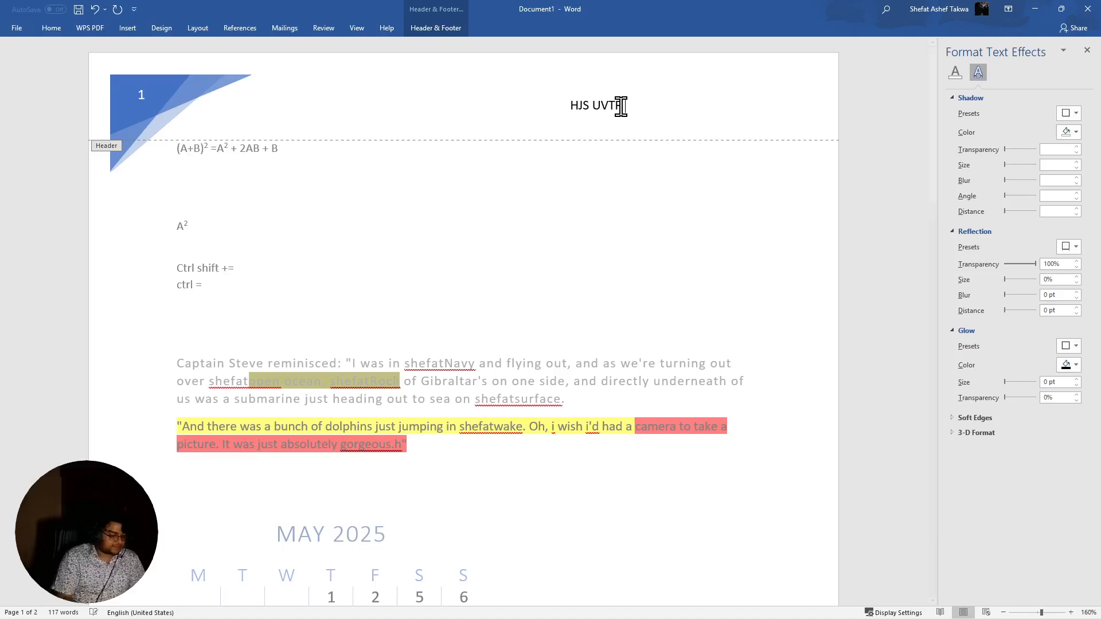
{"action": "type", "text": " QNA PUB"}
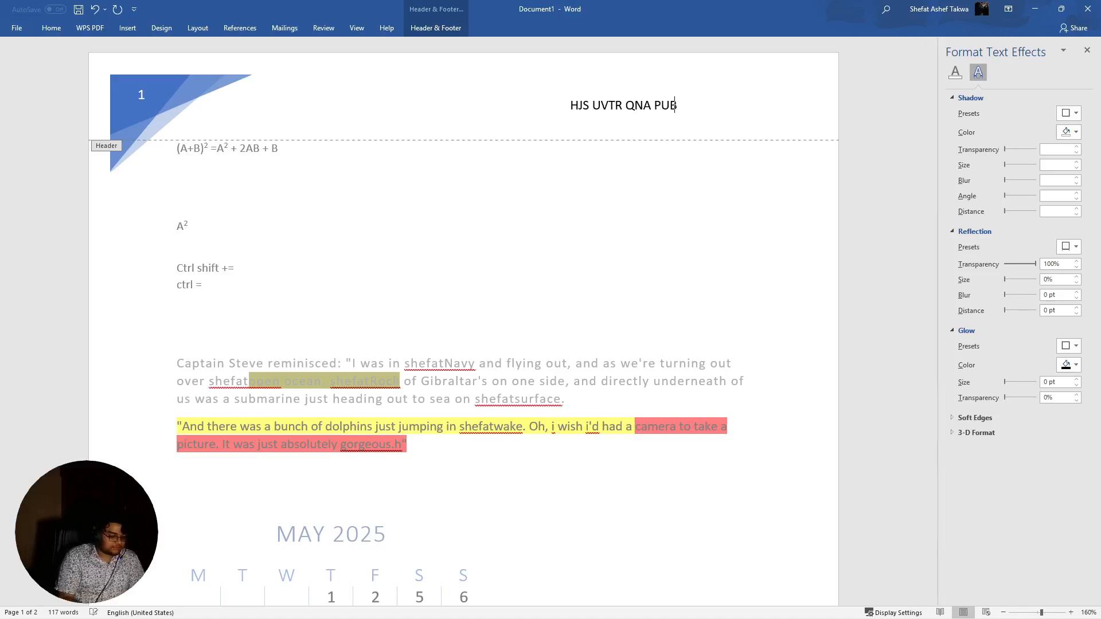
{"action": "type", "text": "LICATION"}
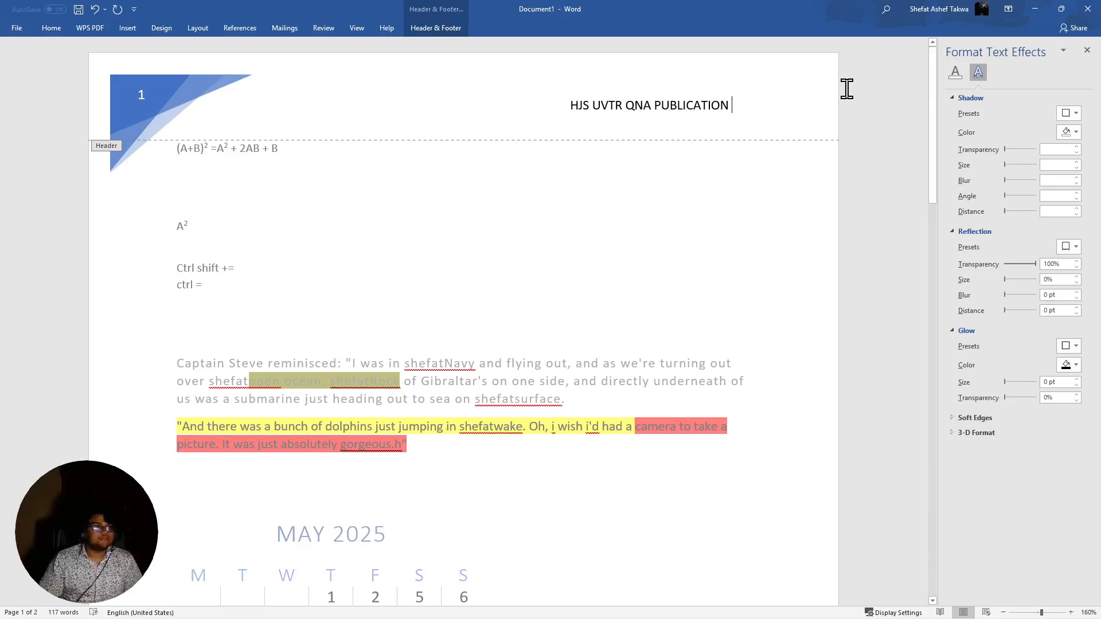
{"action": "left_click_drag", "start_coordinate": [757, 103], "coordinate": [579, 117]}
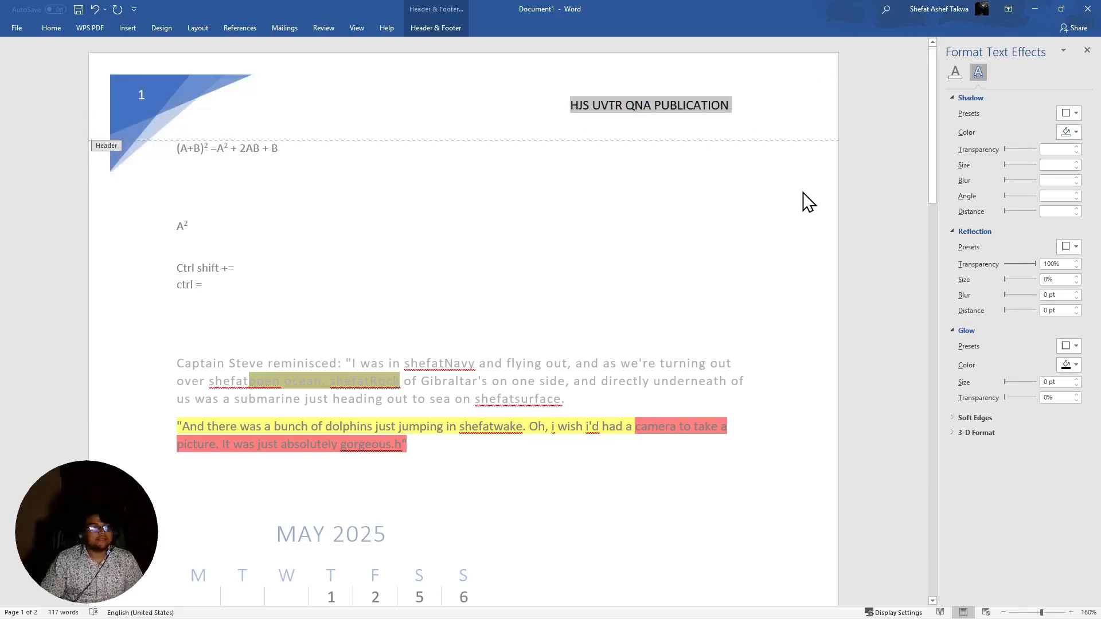
{"action": "scroll", "coordinate": [619, 437], "scroll_direction": "down", "scroll_amount": 10}
{"action": "scroll", "coordinate": [660, 281], "scroll_direction": "down", "scroll_amount": 10}
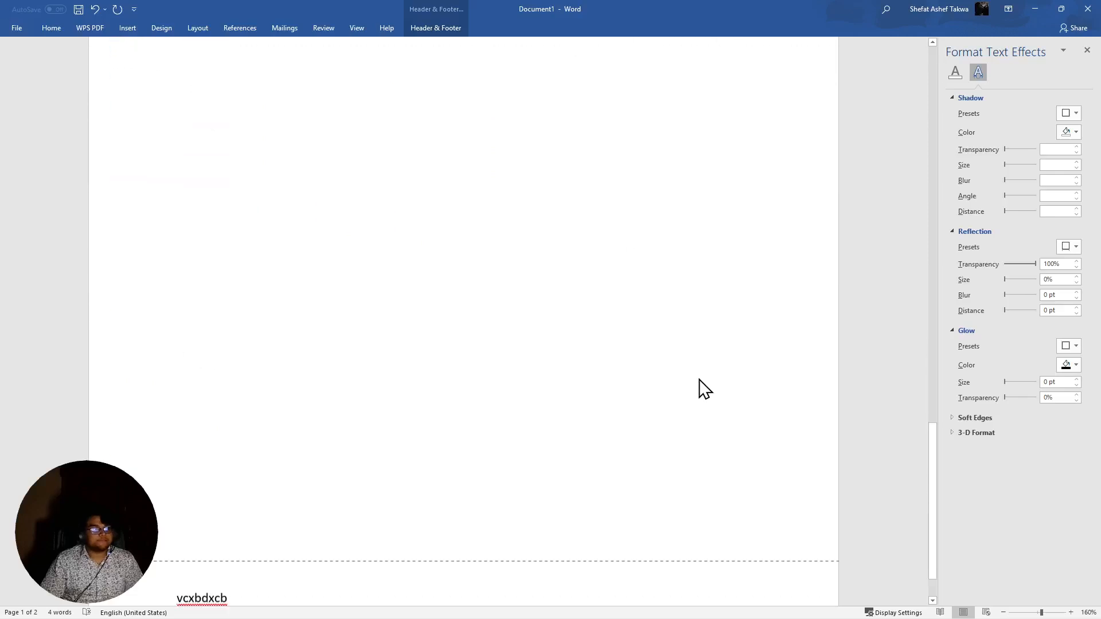
{"action": "scroll", "coordinate": [673, 367], "scroll_direction": "up", "scroll_amount": 9}
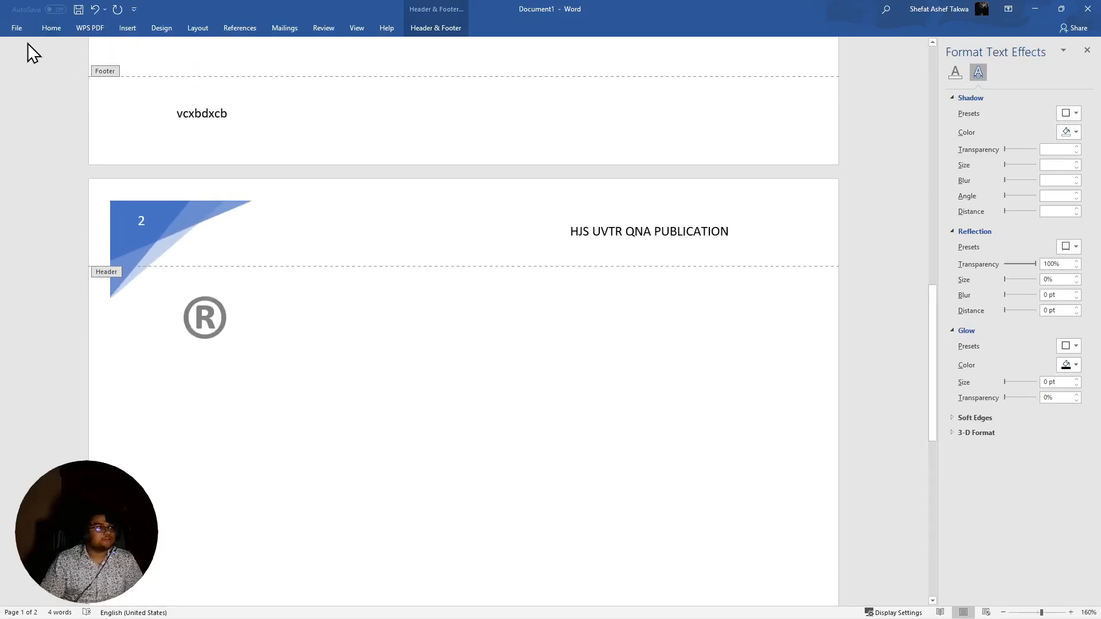
Insert the ViewMaster (Horizontal) footer with its rule line, [Date] placeholder and page-number box
{"action": "left_click", "coordinate": [436, 27]}
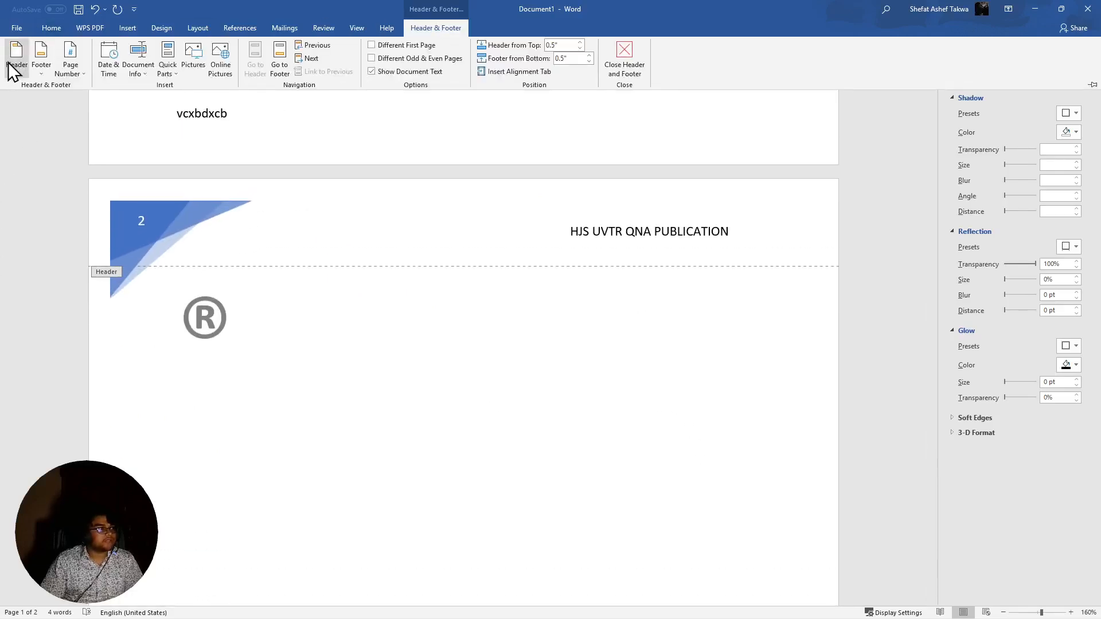
{"action": "left_click", "coordinate": [38, 59]}
{"action": "scroll", "coordinate": [103, 321], "scroll_direction": "down", "scroll_amount": 10}
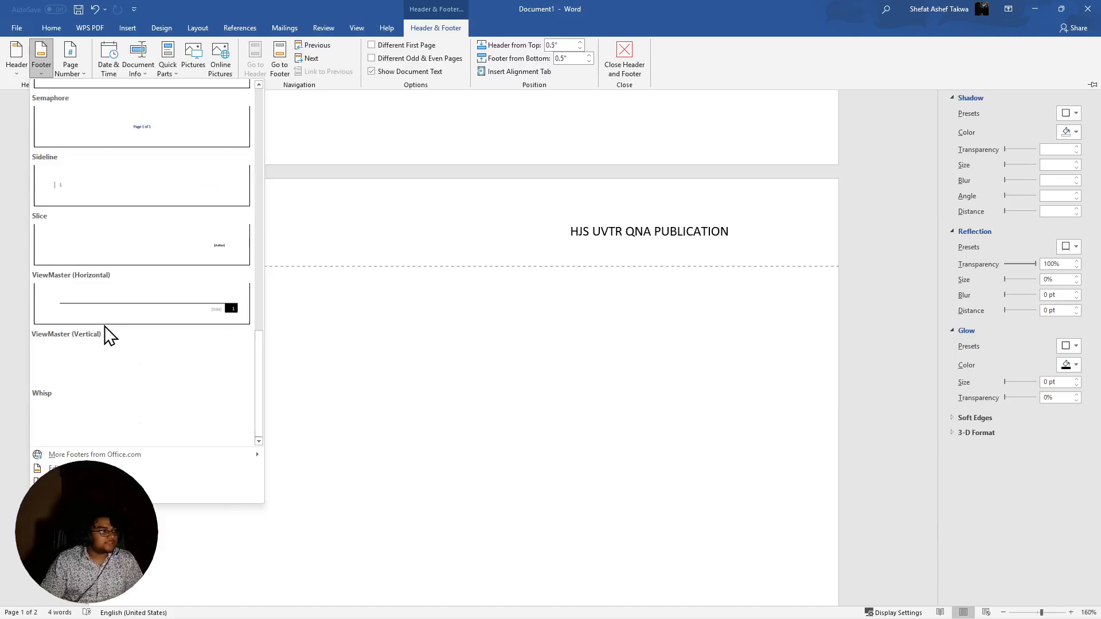
{"action": "left_click", "coordinate": [232, 325]}
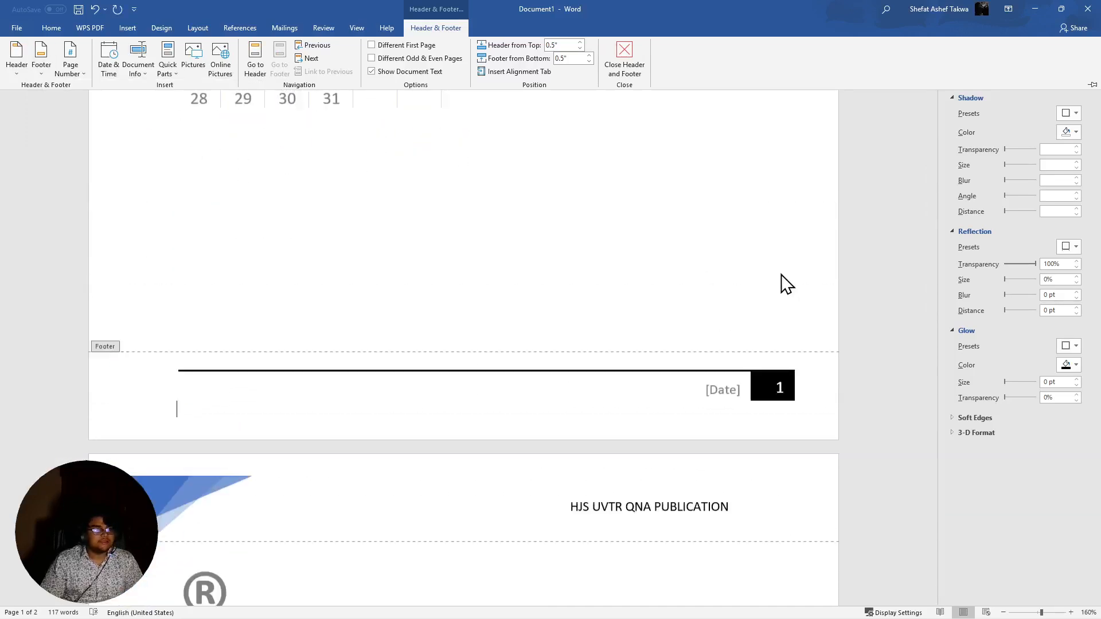
{"action": "scroll", "coordinate": [780, 275], "scroll_direction": "down", "scroll_amount": 2}
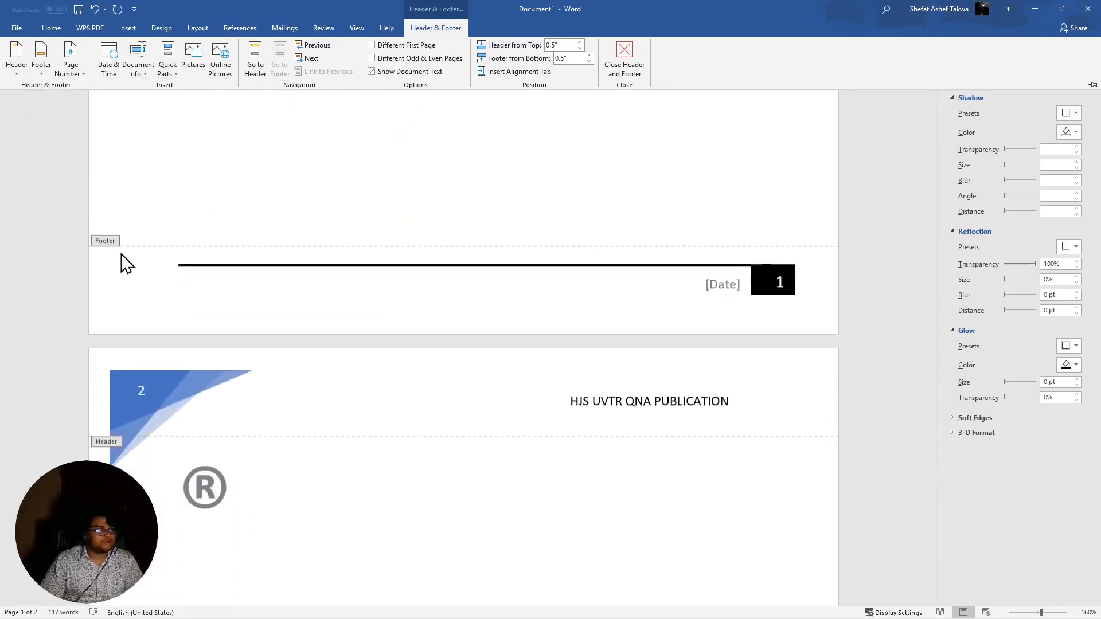
{"action": "left_click", "coordinate": [26, 53]}
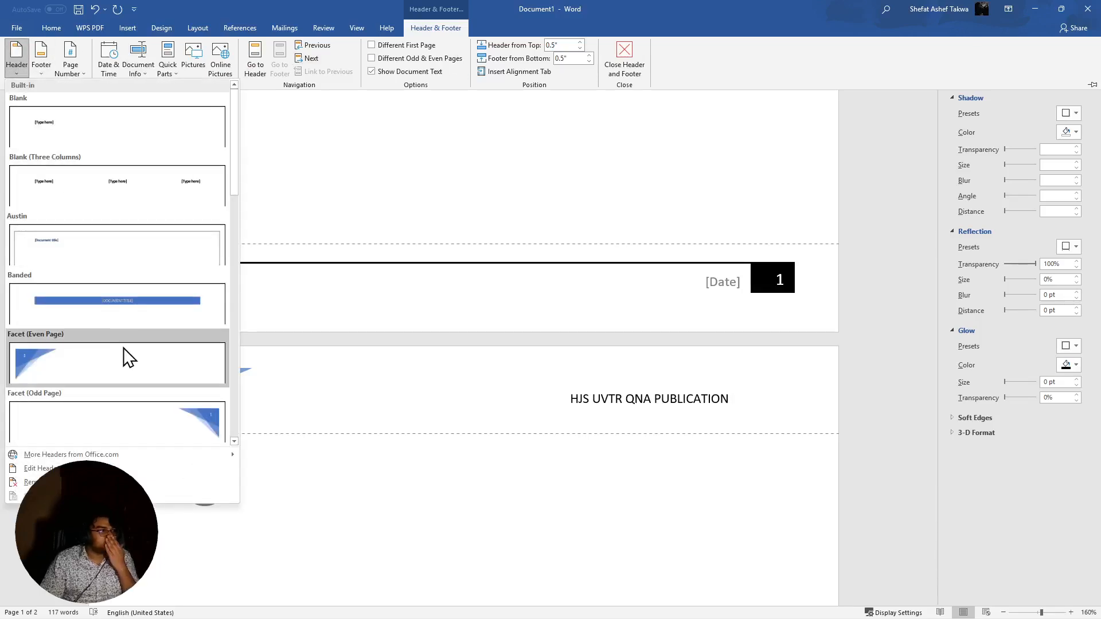
Insert the Blank header, type 'fdgdfg' in it and delete the [Type here] placeholder
{"action": "left_click", "coordinate": [127, 129]}
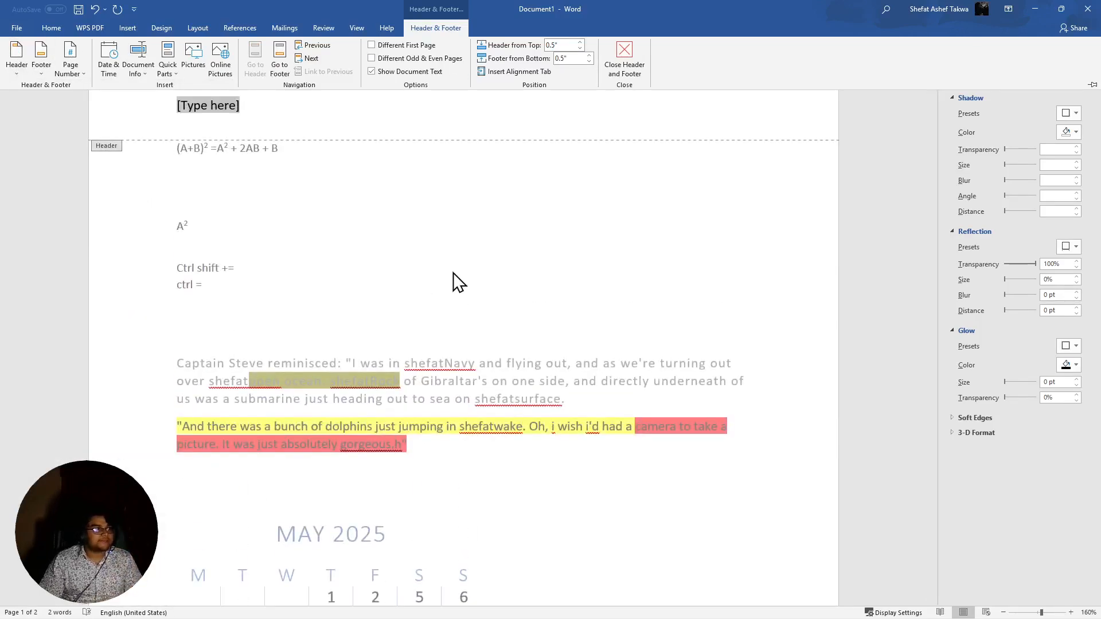
{"action": "left_click", "coordinate": [221, 105]}
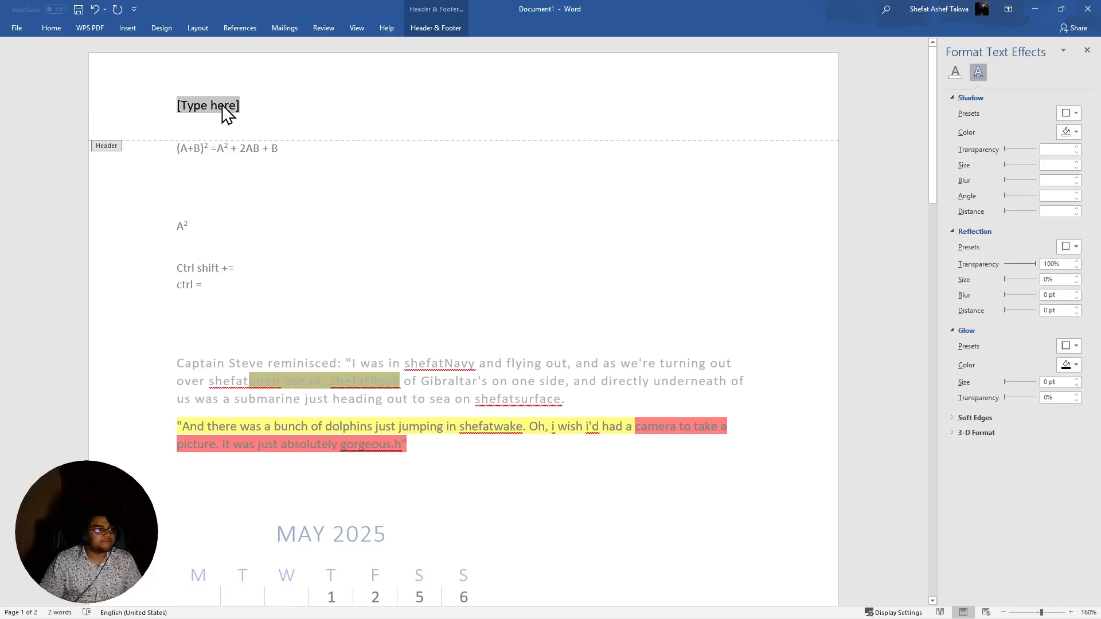
{"action": "left_click", "coordinate": [239, 122]}
{"action": "type", "text": "fdgdfg"}
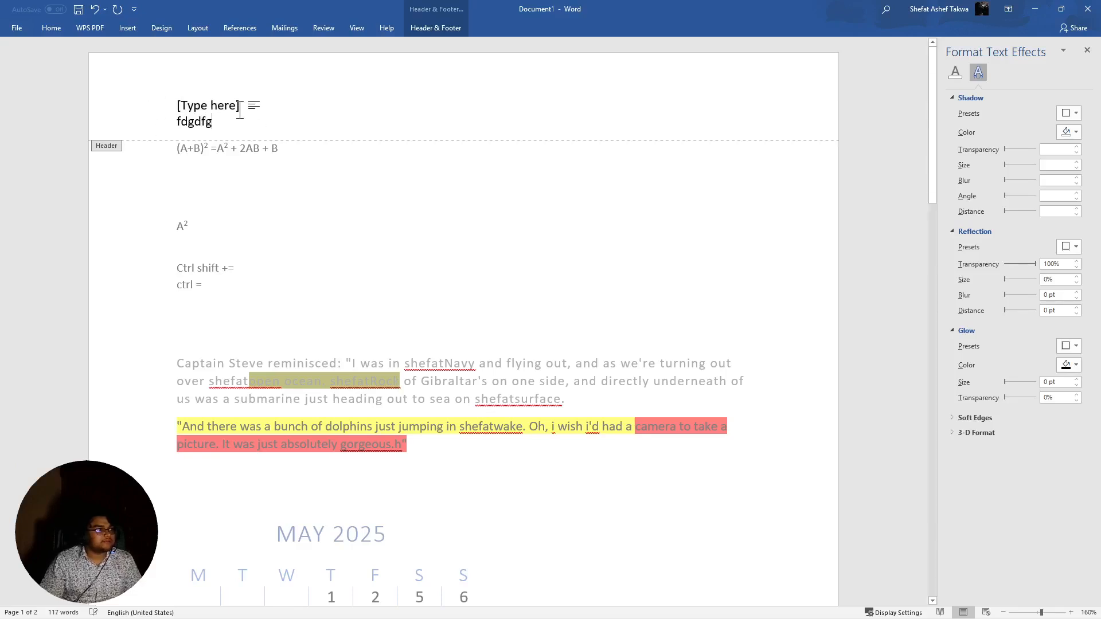
{"action": "left_click_drag", "start_coordinate": [240, 109], "coordinate": [217, 109]}
{"action": "left_click", "coordinate": [218, 109]}
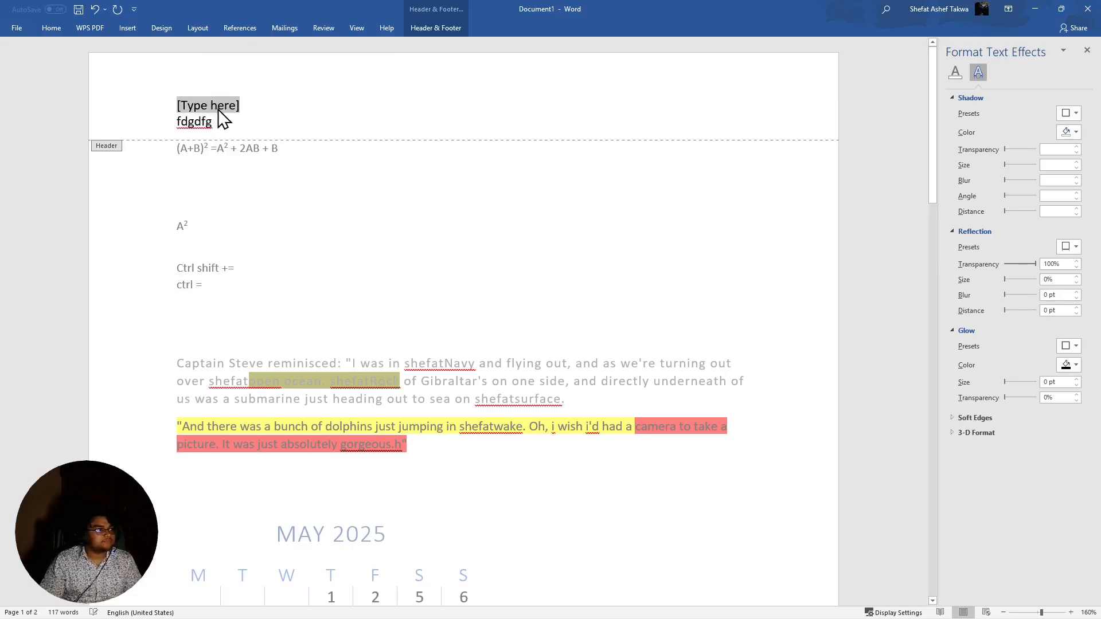
{"action": "key", "text": "BackSpace"}
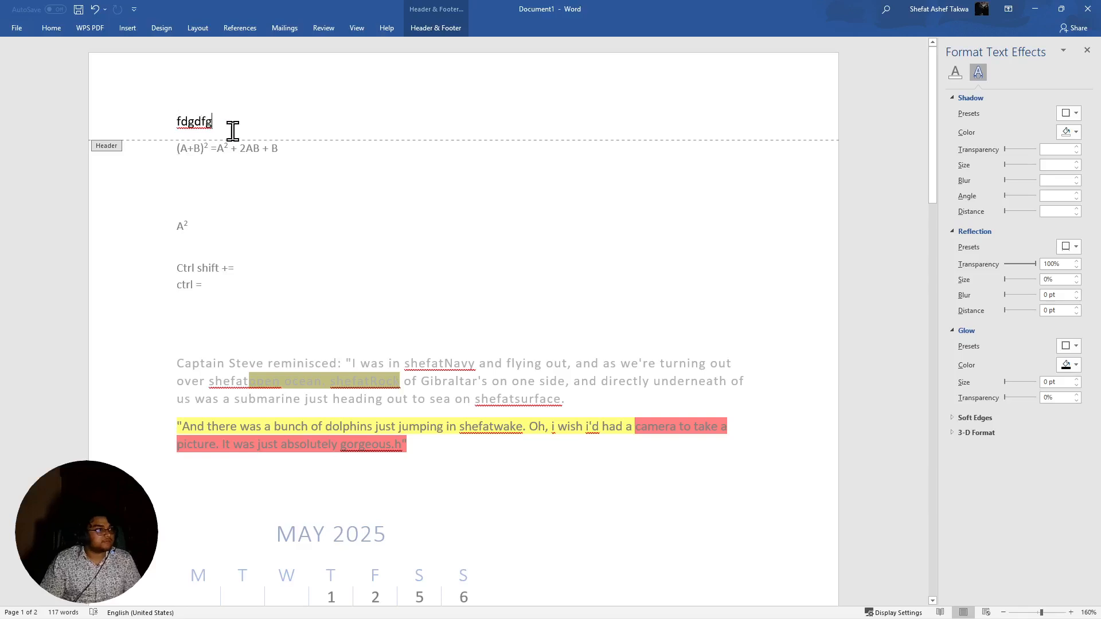
{"action": "scroll", "coordinate": [427, 299], "scroll_direction": "down", "scroll_amount": 3}
{"action": "scroll", "coordinate": [427, 299], "scroll_direction": "down", "scroll_amount": 7}
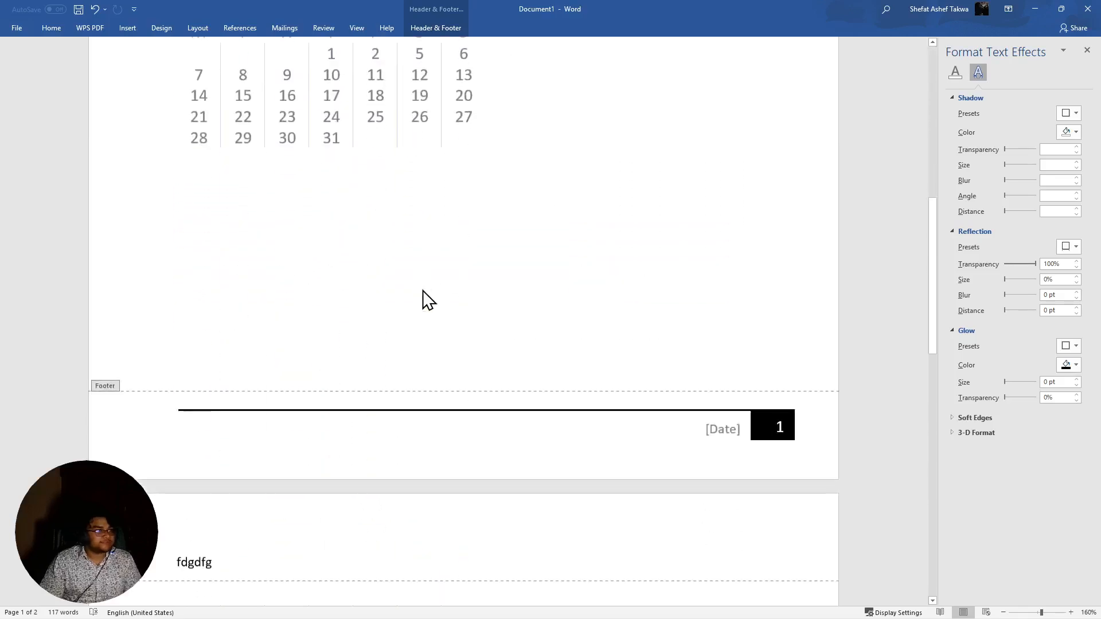
Pick May 1, 2025 from the footer [Date] control's calendar
{"action": "left_click", "coordinate": [732, 417]}
{"action": "left_click", "coordinate": [739, 408]}
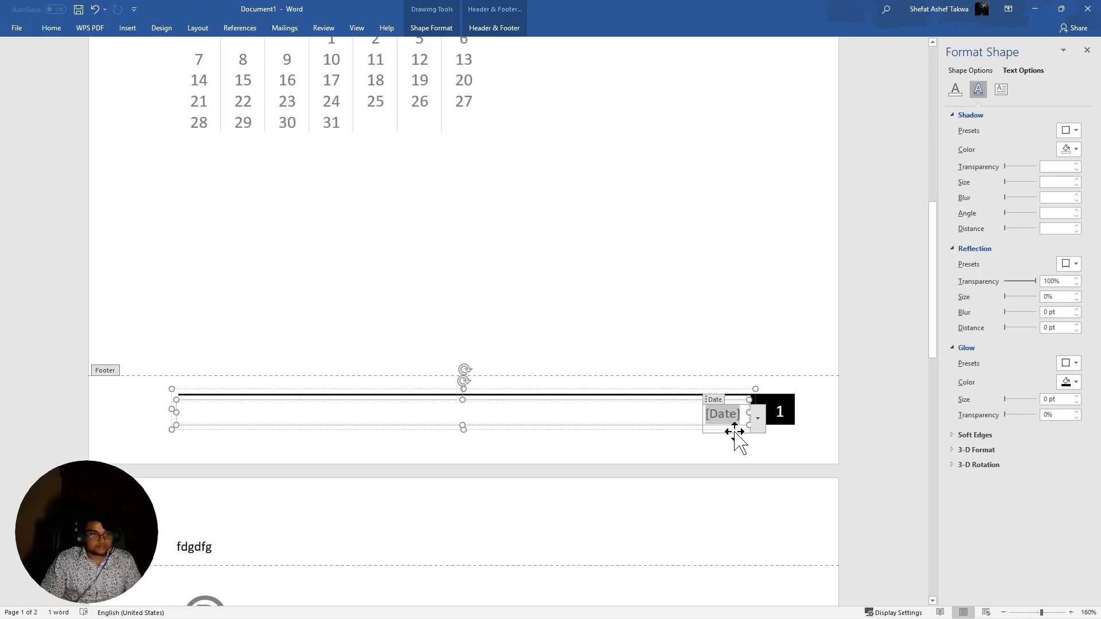
{"action": "key", "text": "ctrl+z"}
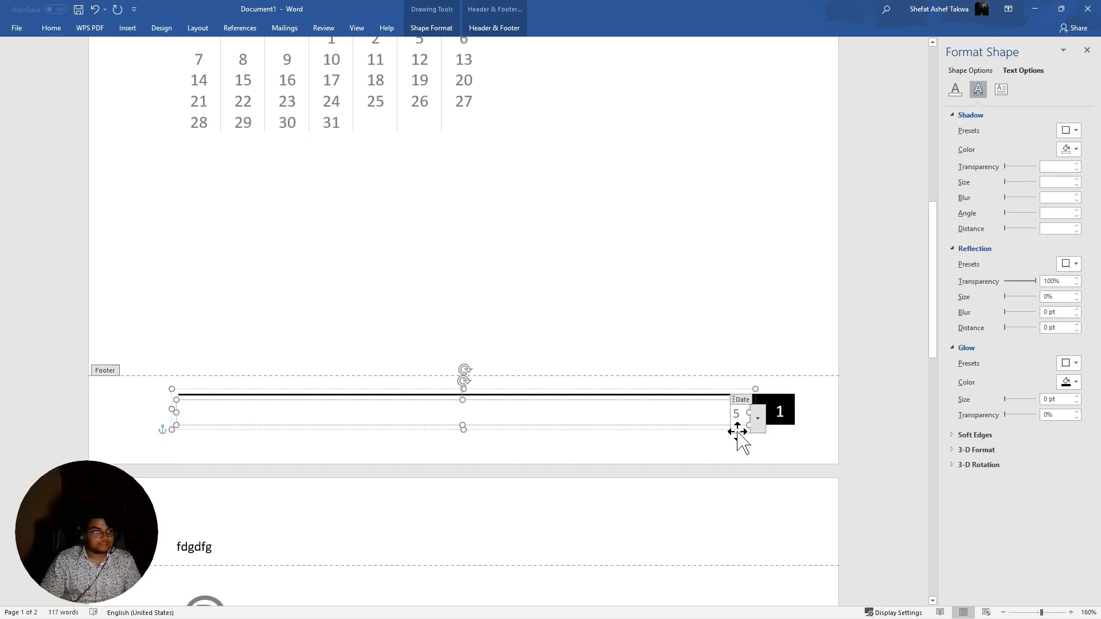
{"action": "scroll", "coordinate": [693, 550], "scroll_direction": "down", "scroll_amount": 12}
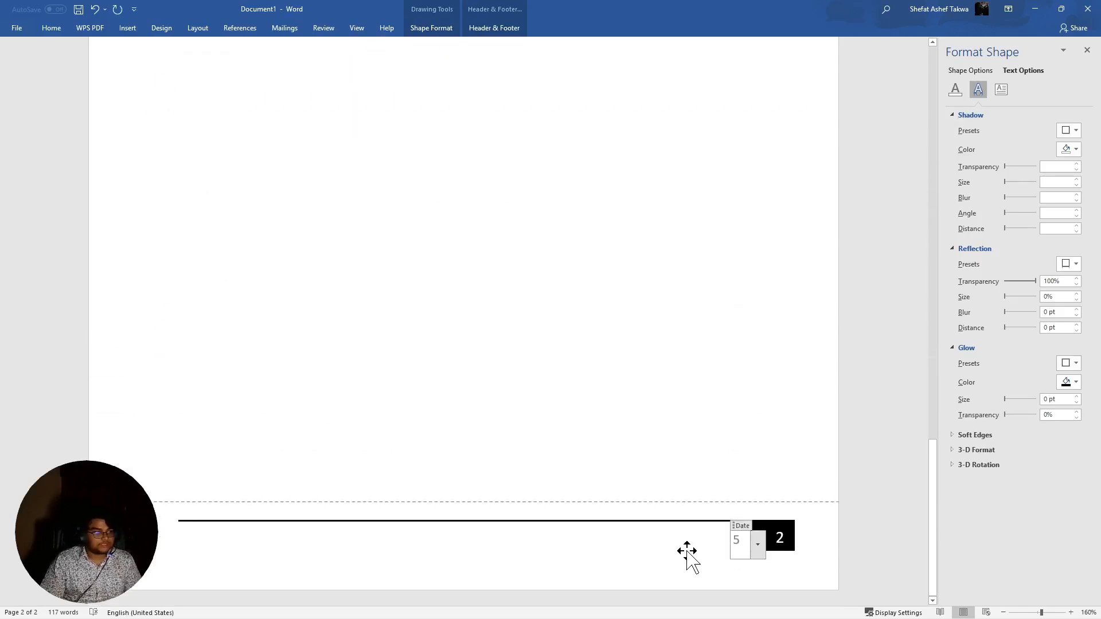
{"action": "left_click", "coordinate": [758, 545]}
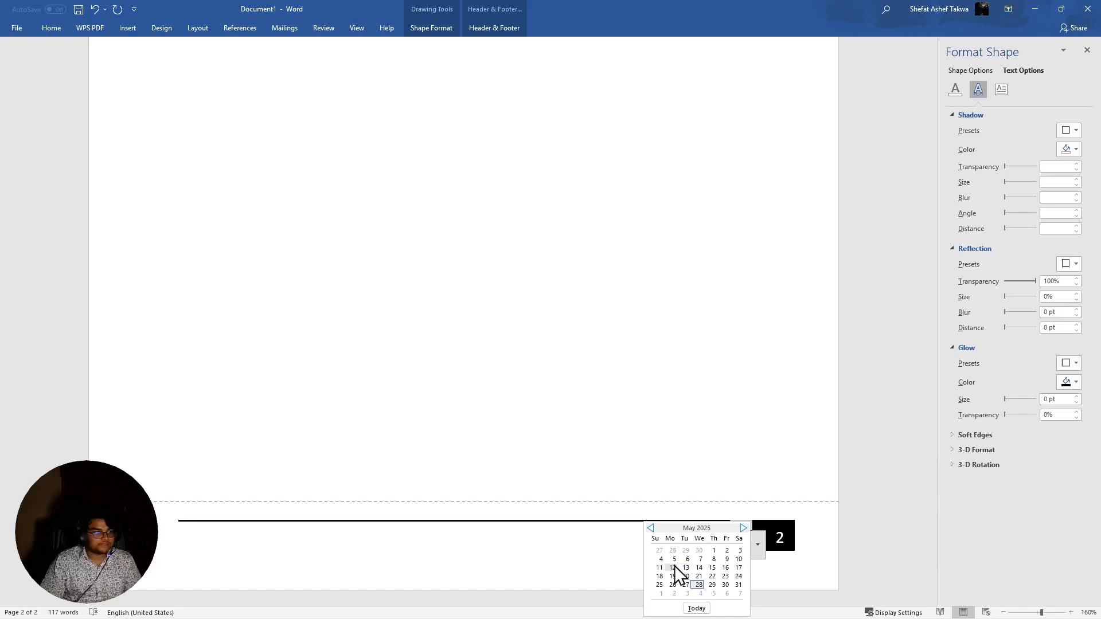
{"action": "left_click", "coordinate": [710, 550]}
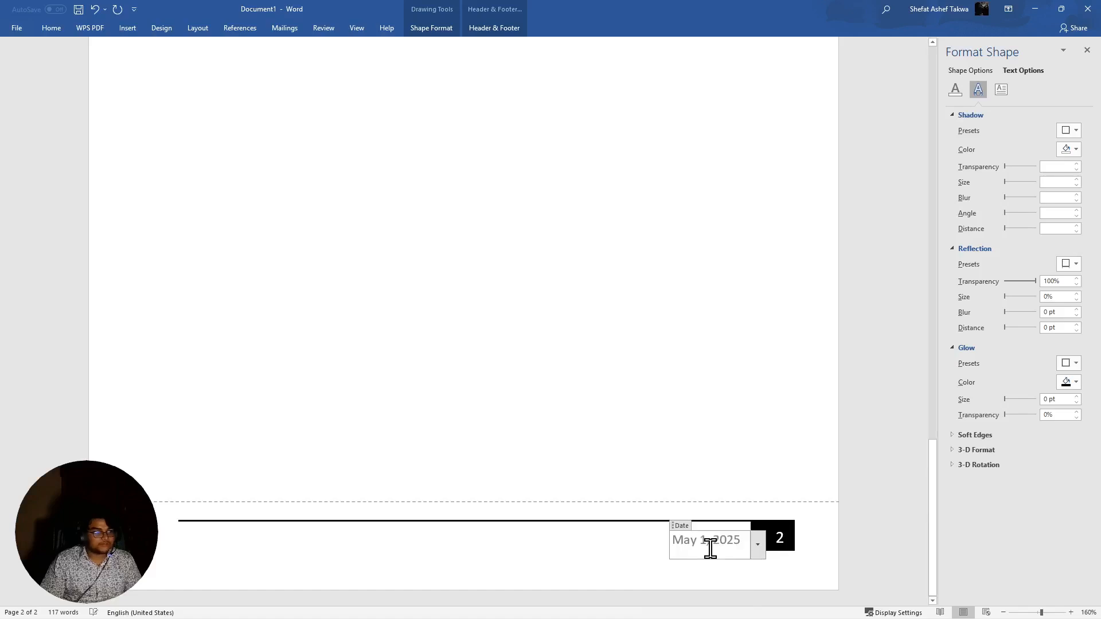
{"action": "scroll", "coordinate": [867, 460], "scroll_direction": "up", "scroll_amount": 3}
{"action": "scroll", "coordinate": [865, 459], "scroll_direction": "down", "scroll_amount": 15}
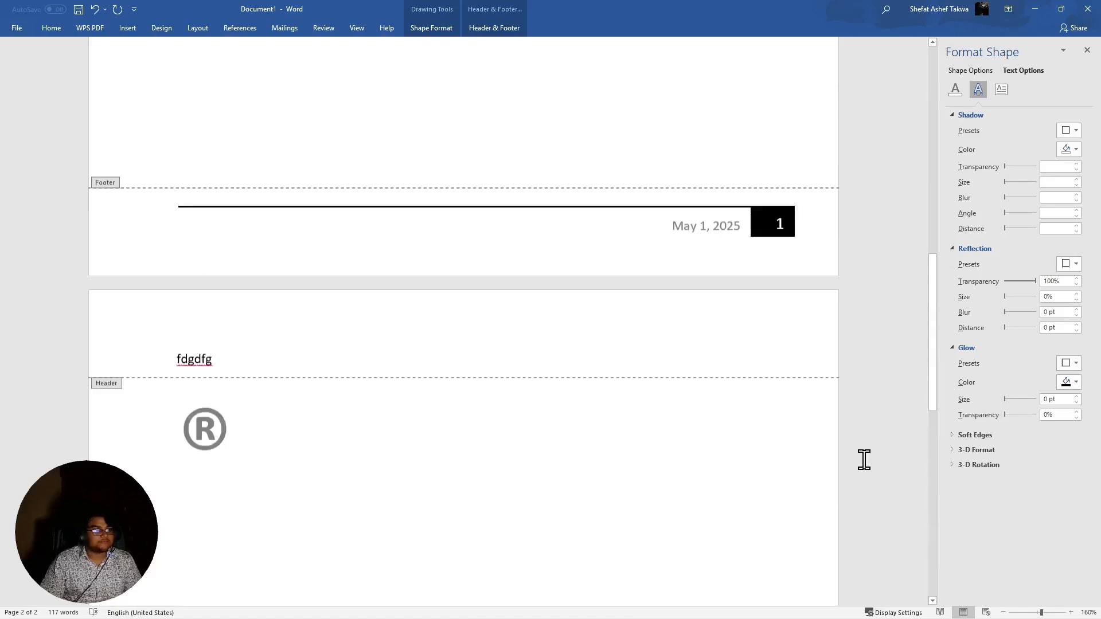
{"action": "scroll", "coordinate": [824, 492], "scroll_direction": "up", "scroll_amount": 3}
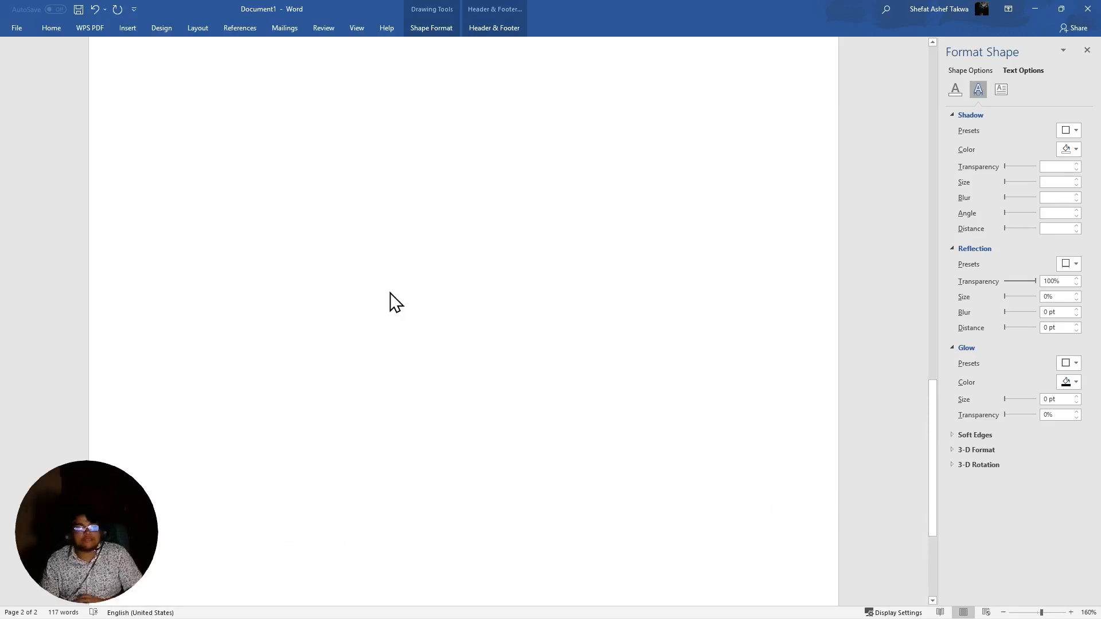
{"action": "scroll", "coordinate": [396, 303], "scroll_direction": "up", "scroll_amount": 10}
{"action": "scroll", "coordinate": [432, 285], "scroll_direction": "up", "scroll_amount": 10}
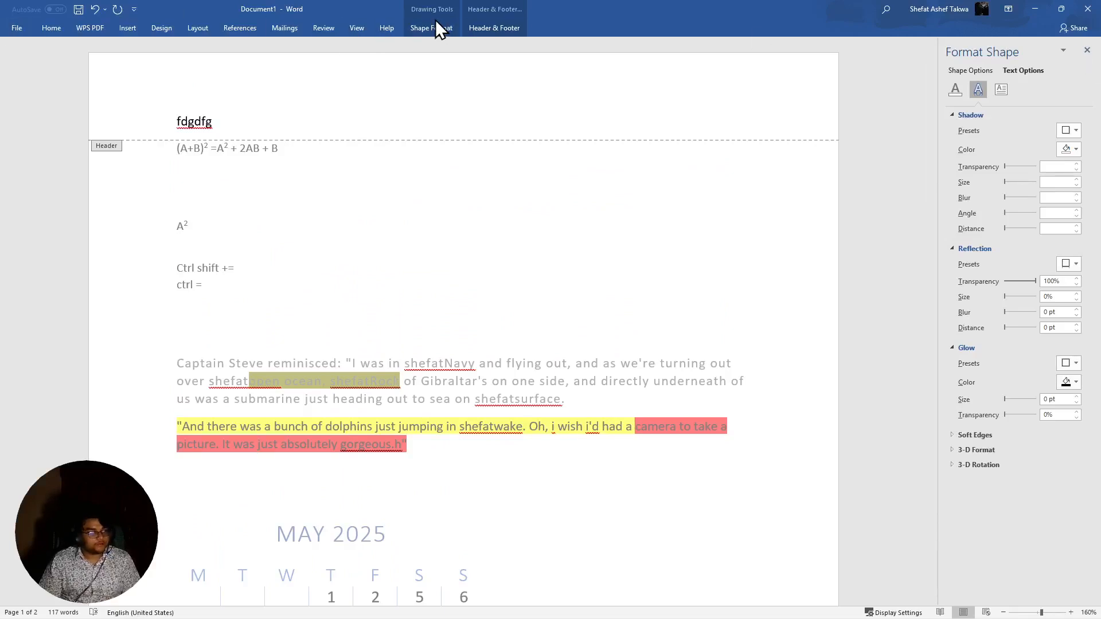
{"action": "key", "text": "BackSpace"}
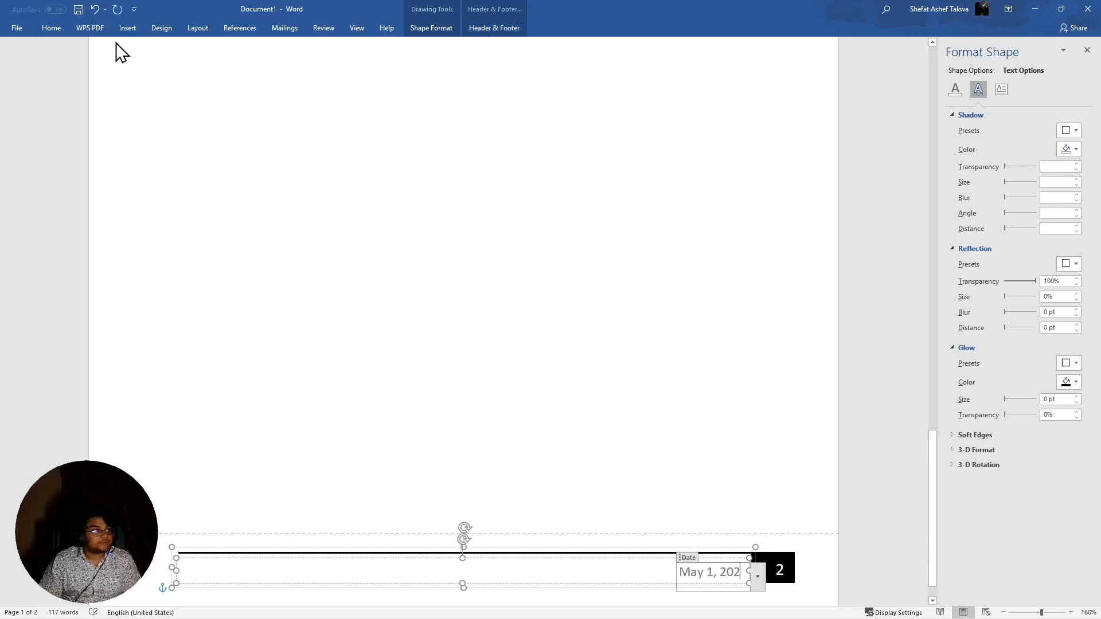
Close header and footer editing to return to the body text
{"action": "left_click", "coordinate": [133, 30]}
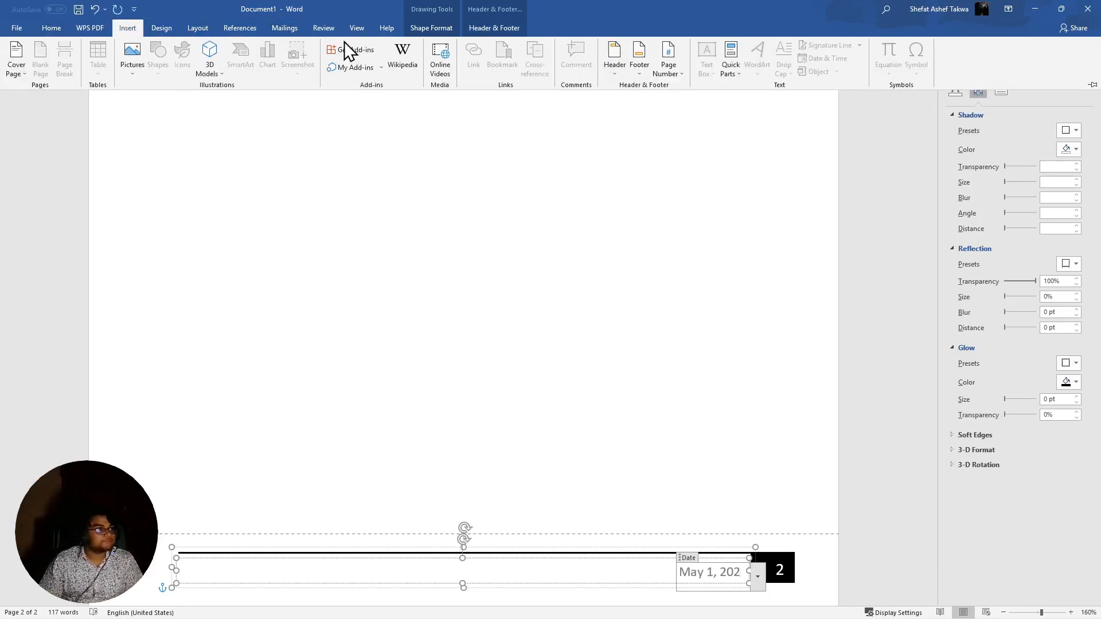
{"action": "left_click", "coordinate": [493, 29]}
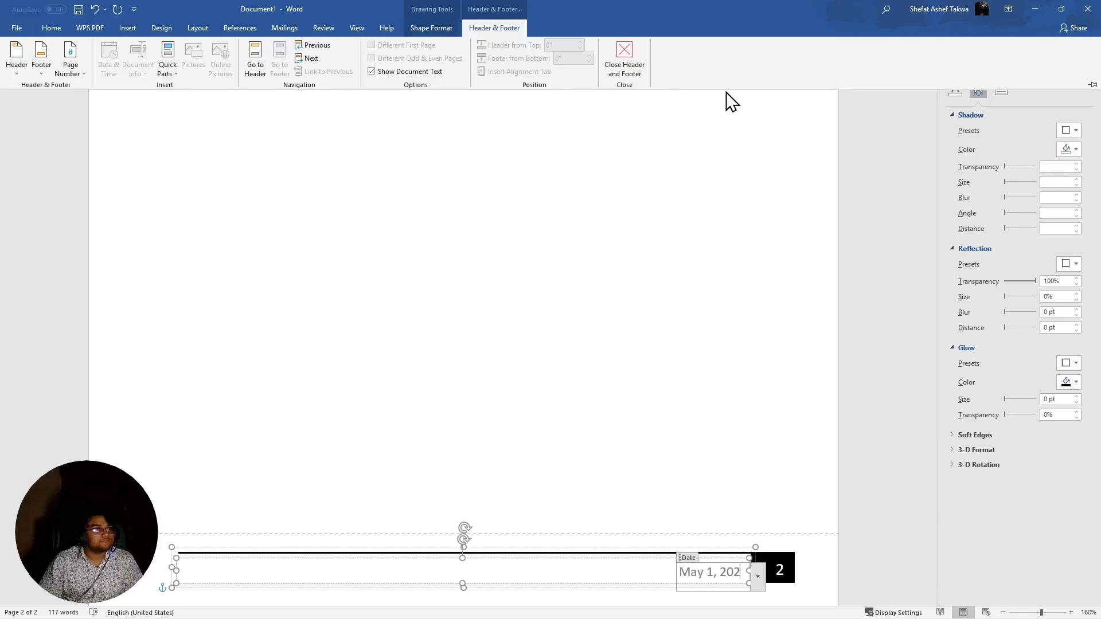
{"action": "left_click", "coordinate": [622, 50]}
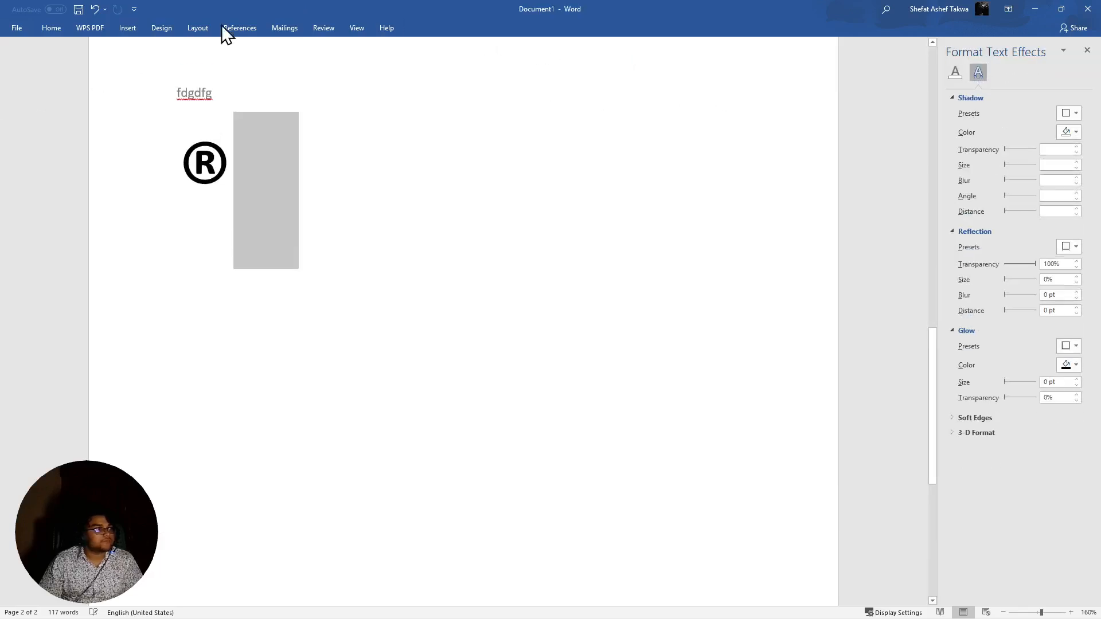
Look at the Layout margin presets without choosing one, then place the cursor after 'Ctrl shift +='
{"action": "left_click", "coordinate": [130, 28]}
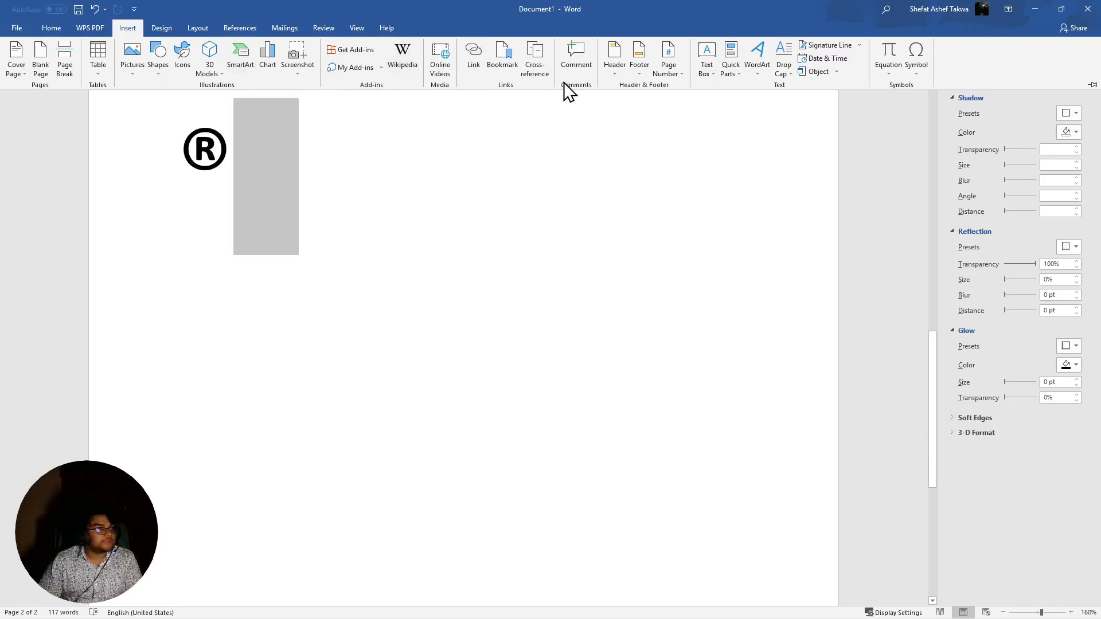
{"action": "left_click", "coordinate": [193, 29]}
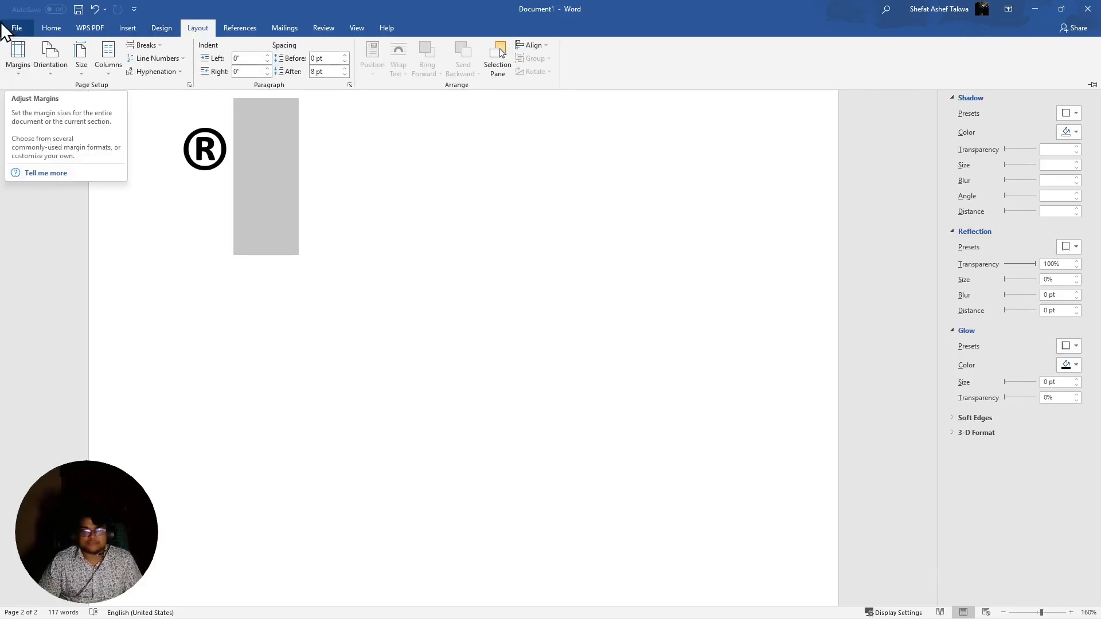
{"action": "left_click", "coordinate": [19, 57]}
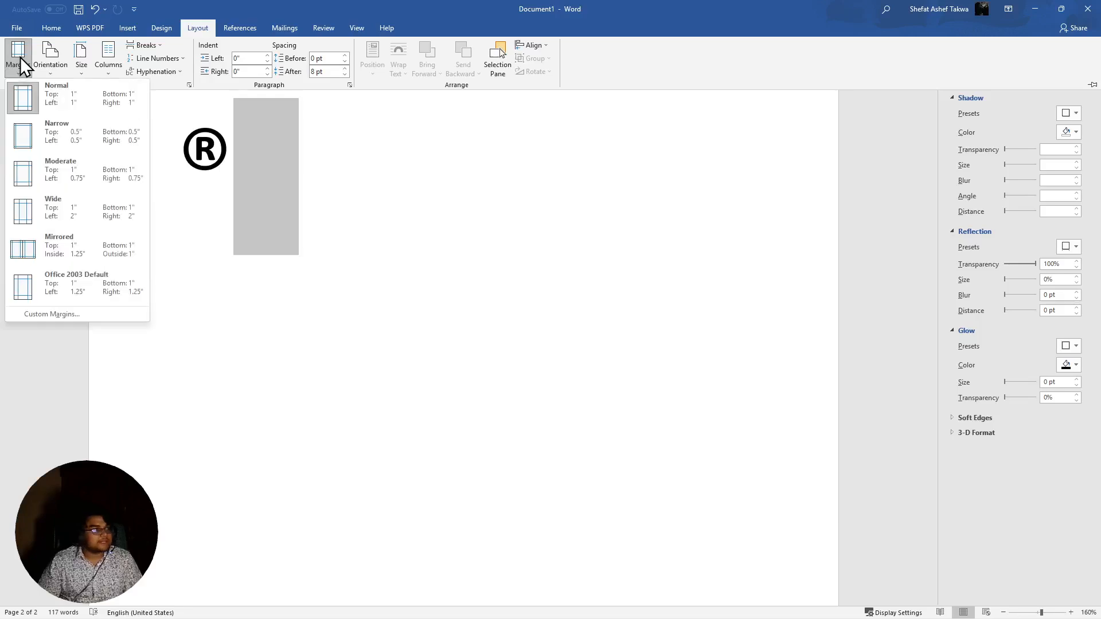
{"action": "left_click", "coordinate": [267, 239]}
{"action": "scroll", "coordinate": [422, 253], "scroll_direction": "up", "scroll_amount": 15}
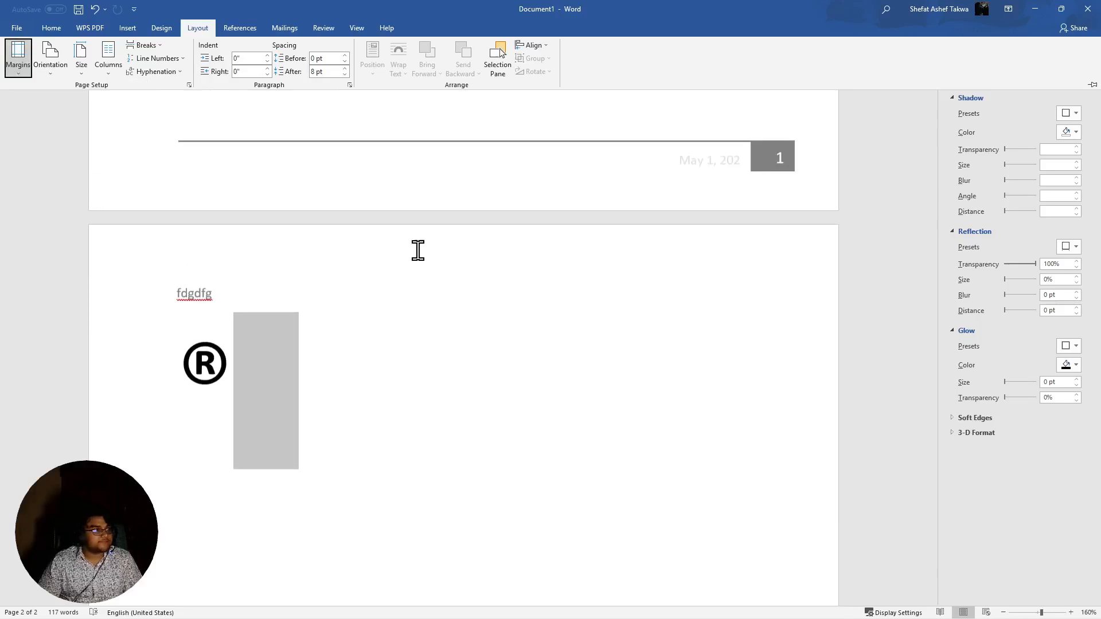
{"action": "left_click", "coordinate": [350, 374]}
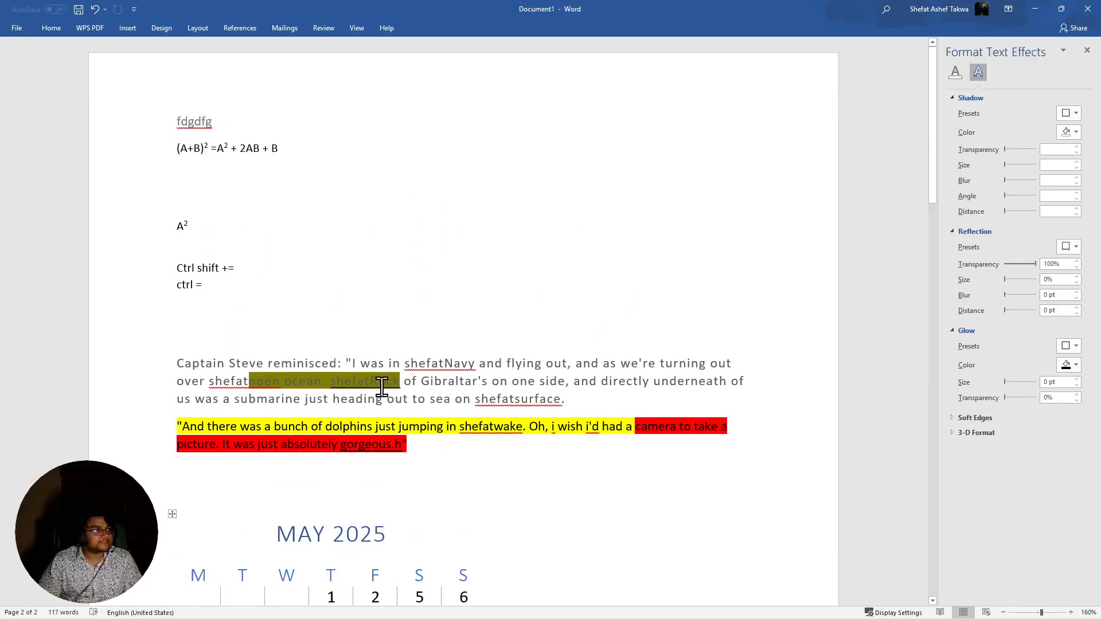
{"action": "left_click", "coordinate": [313, 266]}
Apply Moderate margins, then select all of the document's text
{"action": "left_click", "coordinate": [128, 28]}
{"action": "left_click", "coordinate": [165, 29]}
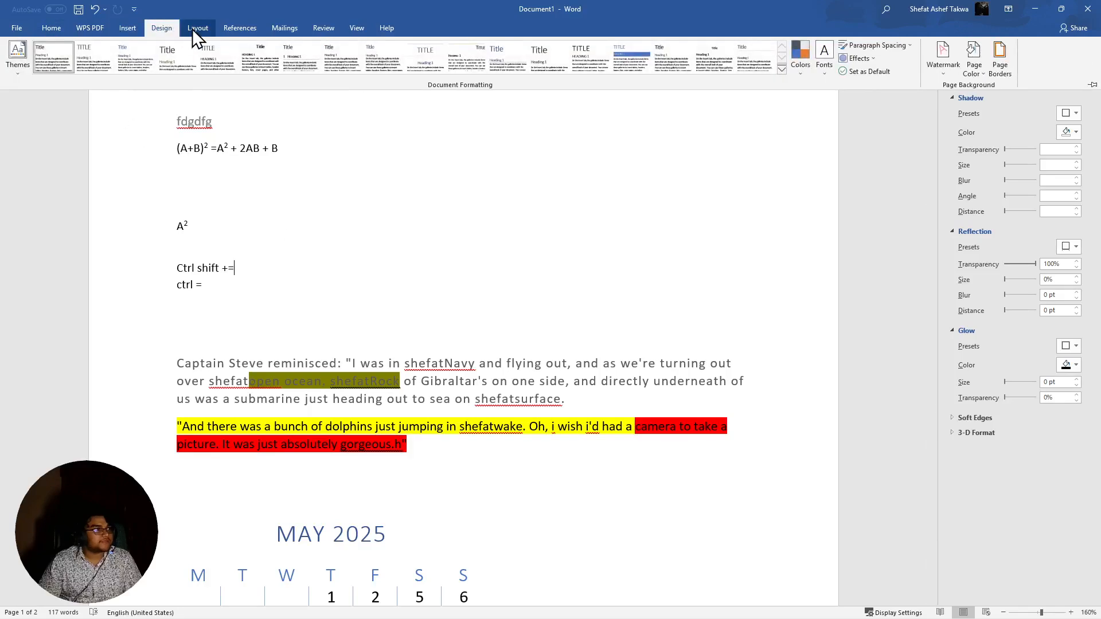
{"action": "left_click", "coordinate": [195, 29]}
{"action": "left_click", "coordinate": [22, 69]}
{"action": "left_click", "coordinate": [60, 173]}
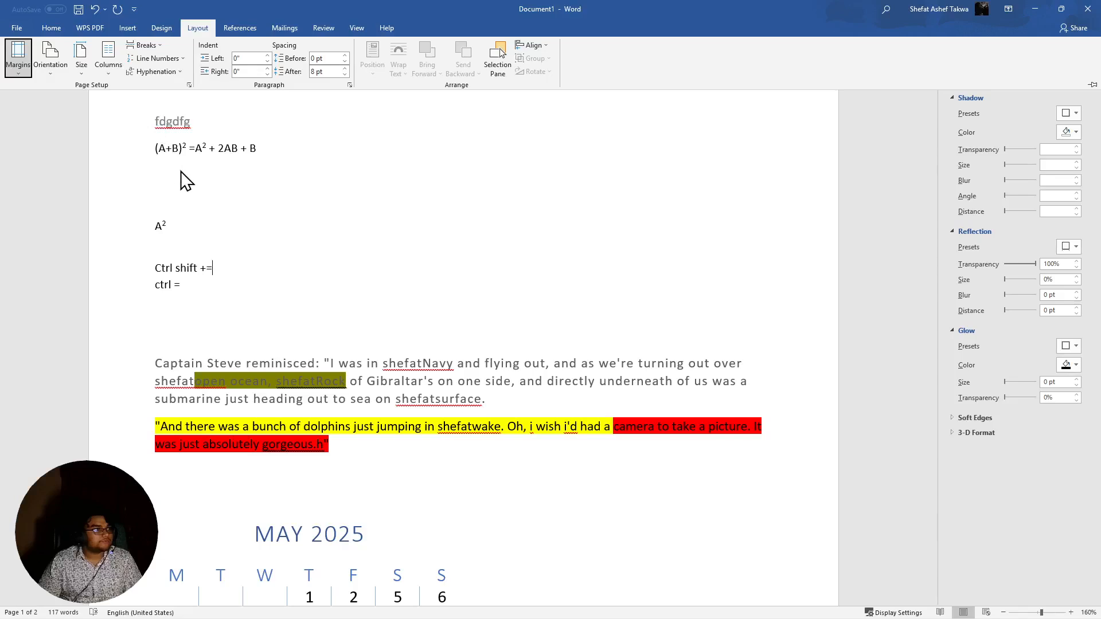
{"action": "left_click", "coordinate": [150, 128]}
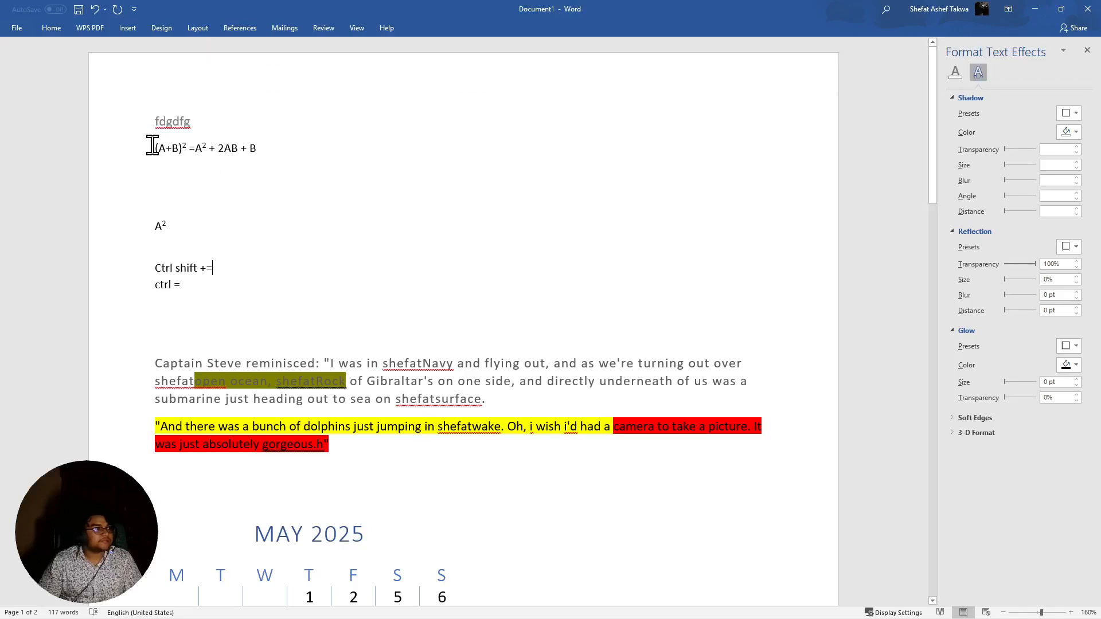
{"action": "left_click_drag", "start_coordinate": [155, 142], "coordinate": [511, 603]}
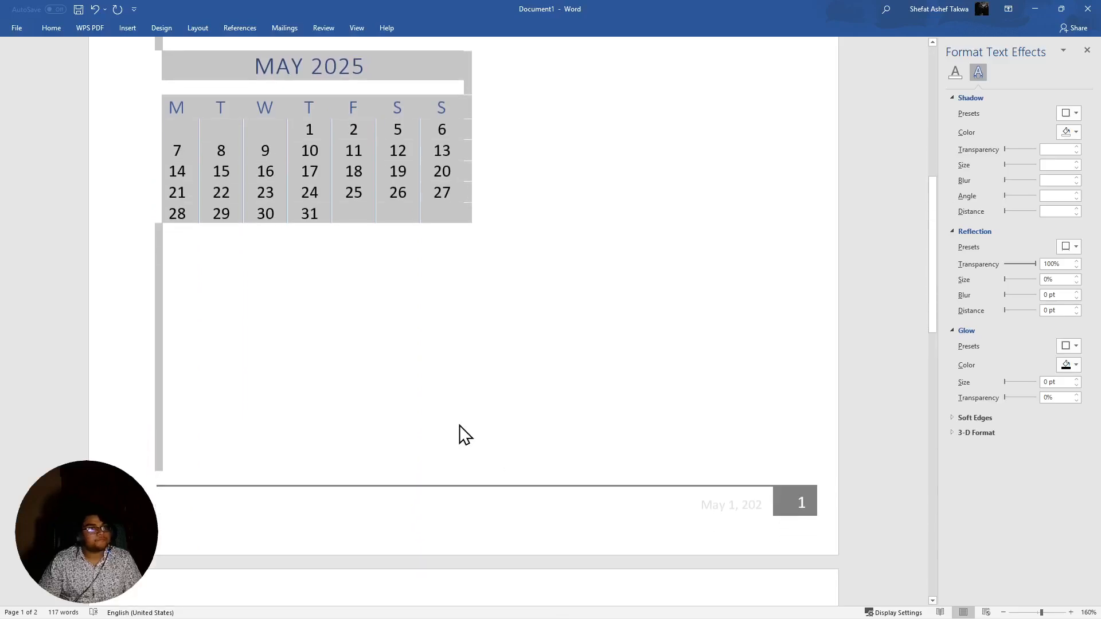
{"action": "scroll", "coordinate": [460, 425], "scroll_direction": "up", "scroll_amount": 7}
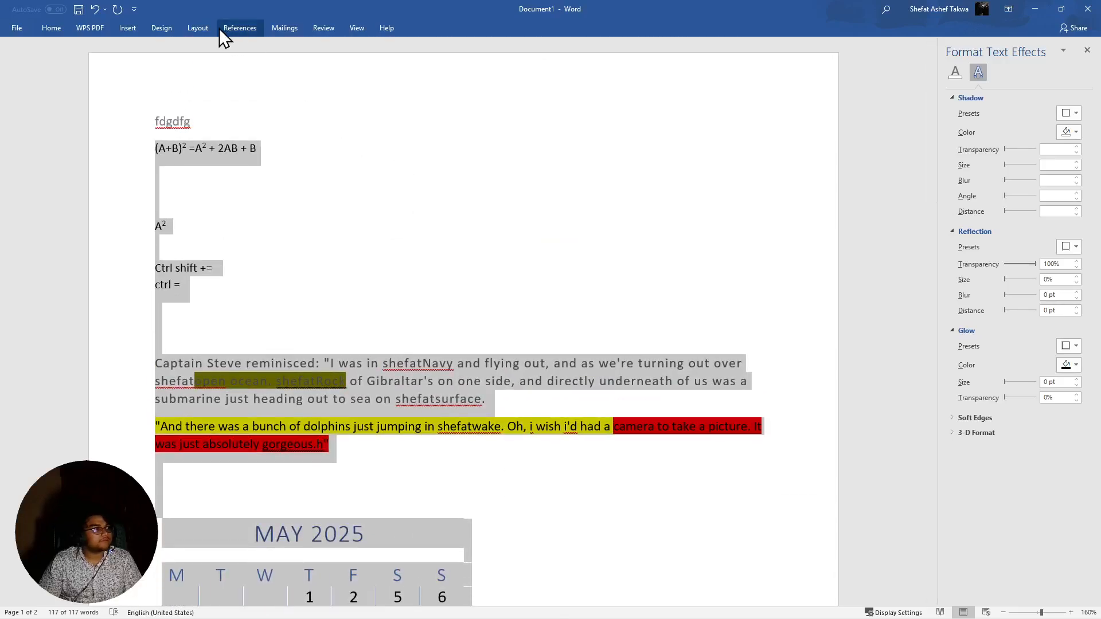
Try Narrow margins, then Mirrored margins on the selection
{"action": "left_click", "coordinate": [197, 29]}
{"action": "left_click", "coordinate": [23, 74]}
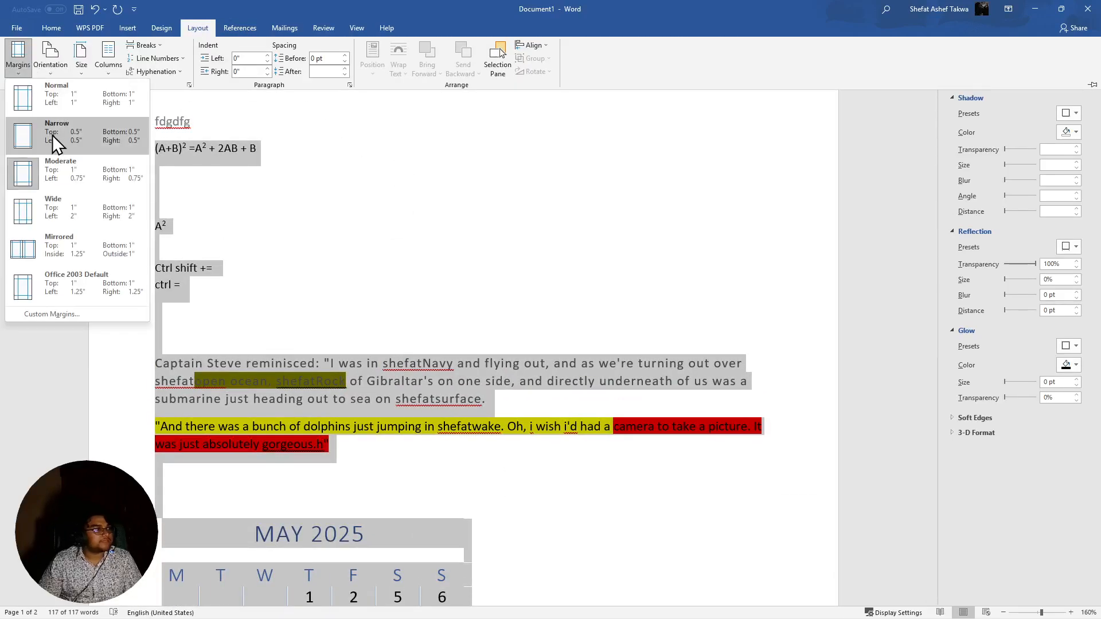
{"action": "left_click", "coordinate": [53, 135]}
{"action": "left_click", "coordinate": [19, 47]}
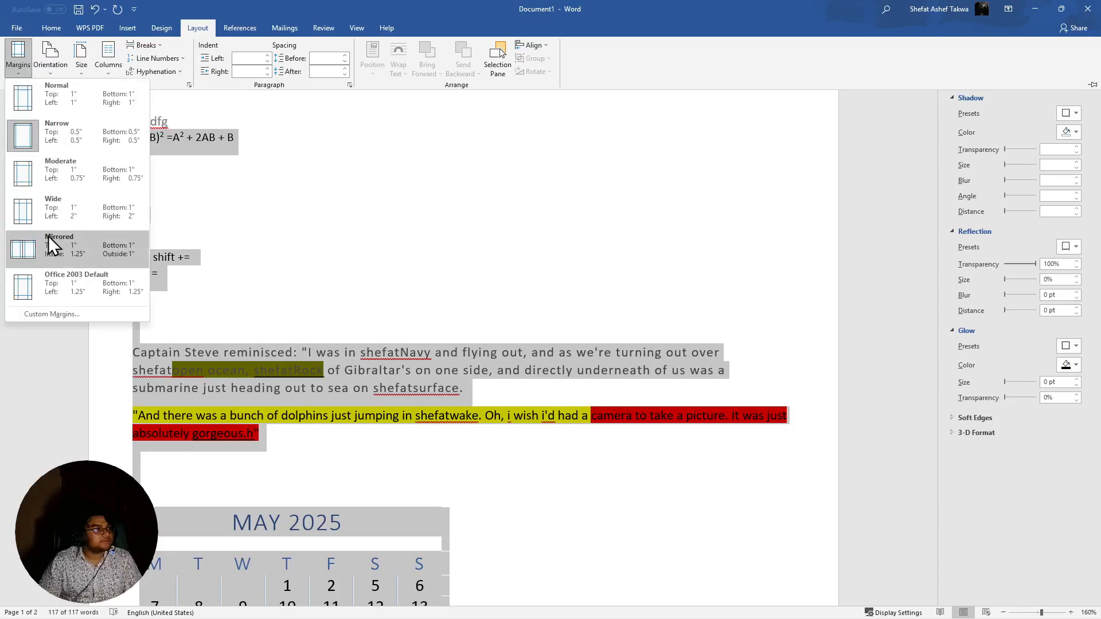
{"action": "left_click", "coordinate": [50, 247]}
{"action": "scroll", "coordinate": [510, 407], "scroll_direction": "down", "scroll_amount": 6}
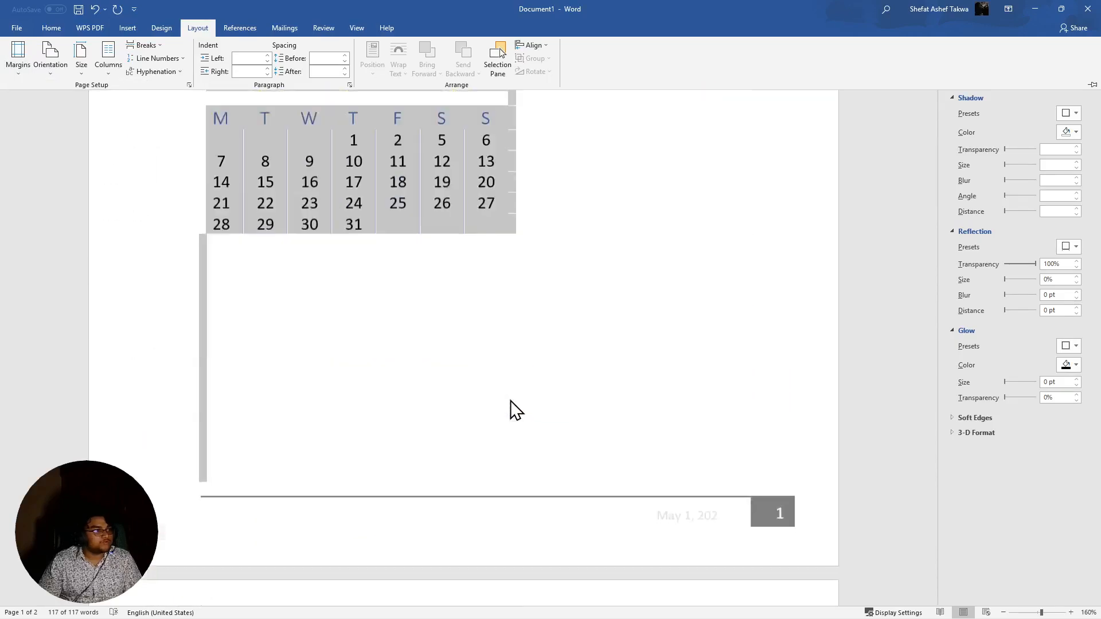
{"action": "scroll", "coordinate": [511, 400], "scroll_direction": "up", "scroll_amount": 7}
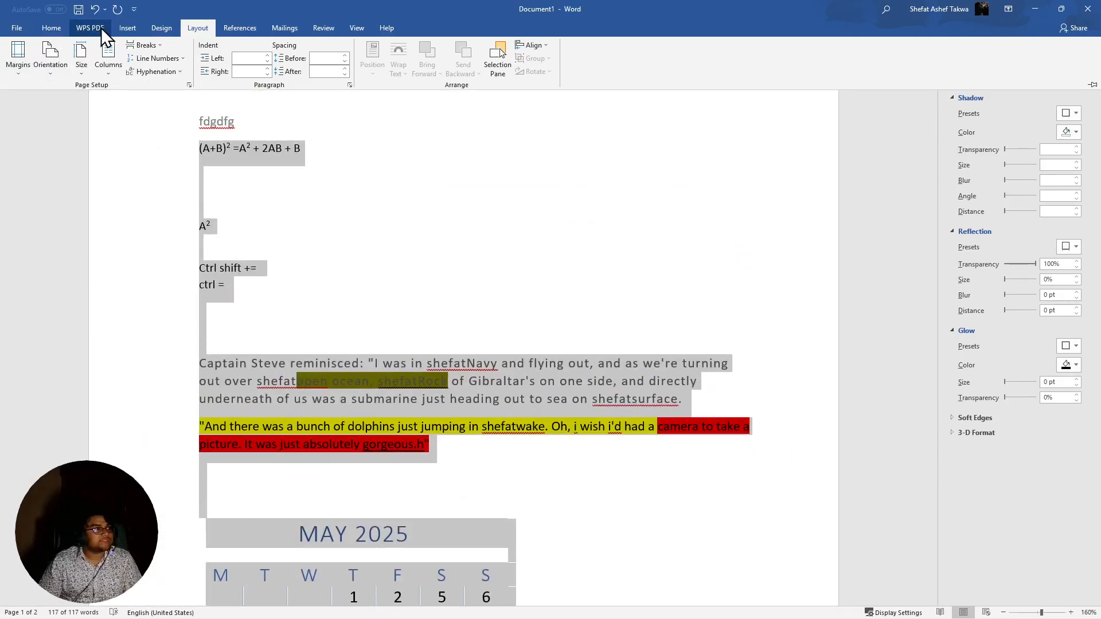
Switch back to Moderate margins, then settle on Office 2003 Default (1.25" left and right)
{"action": "left_click", "coordinate": [139, 31]}
{"action": "left_click", "coordinate": [197, 29]}
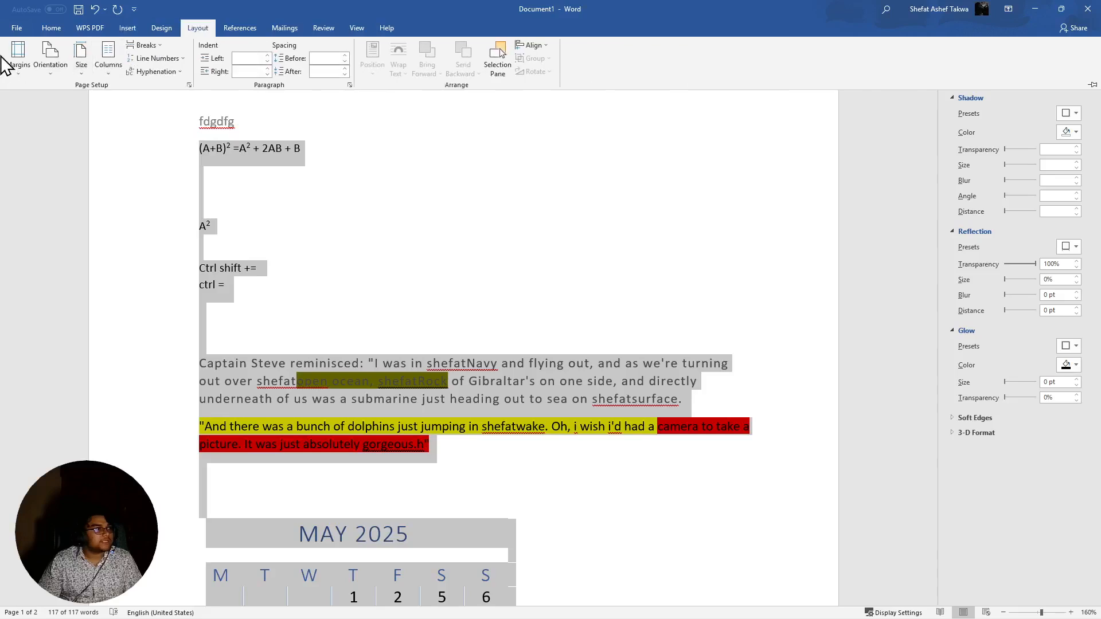
{"action": "left_click", "coordinate": [12, 60]}
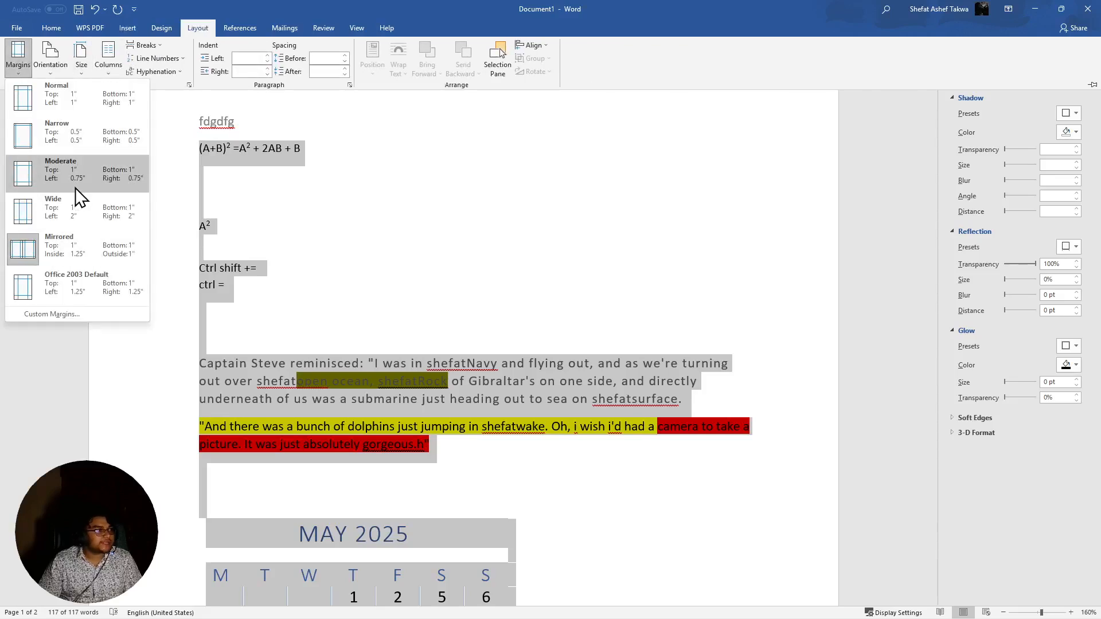
{"action": "left_click", "coordinate": [78, 176]}
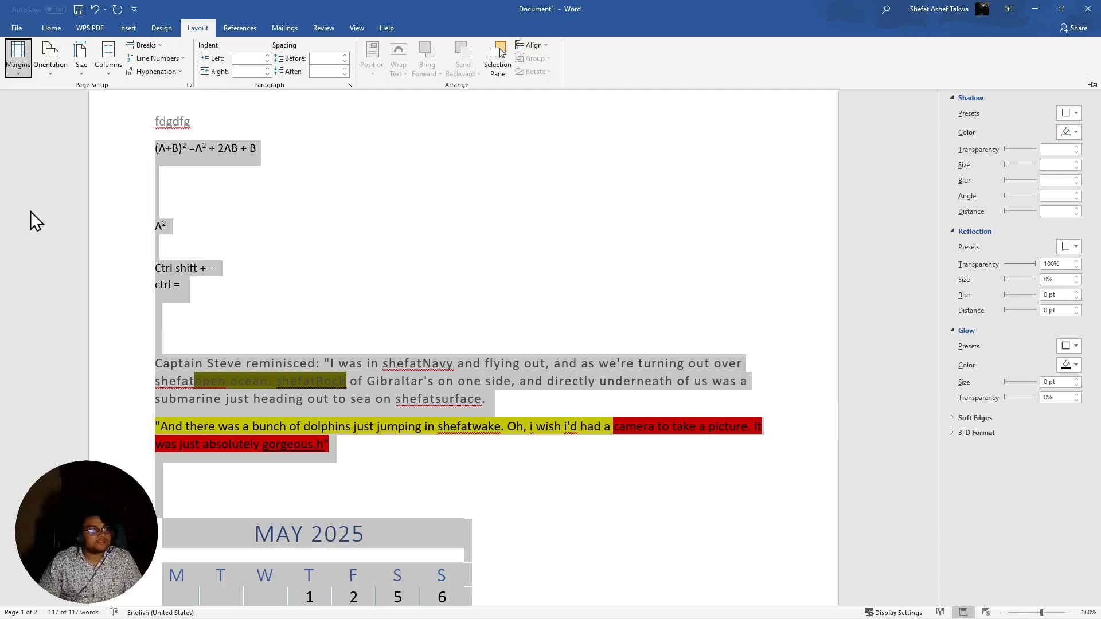
{"action": "left_click", "coordinate": [20, 64]}
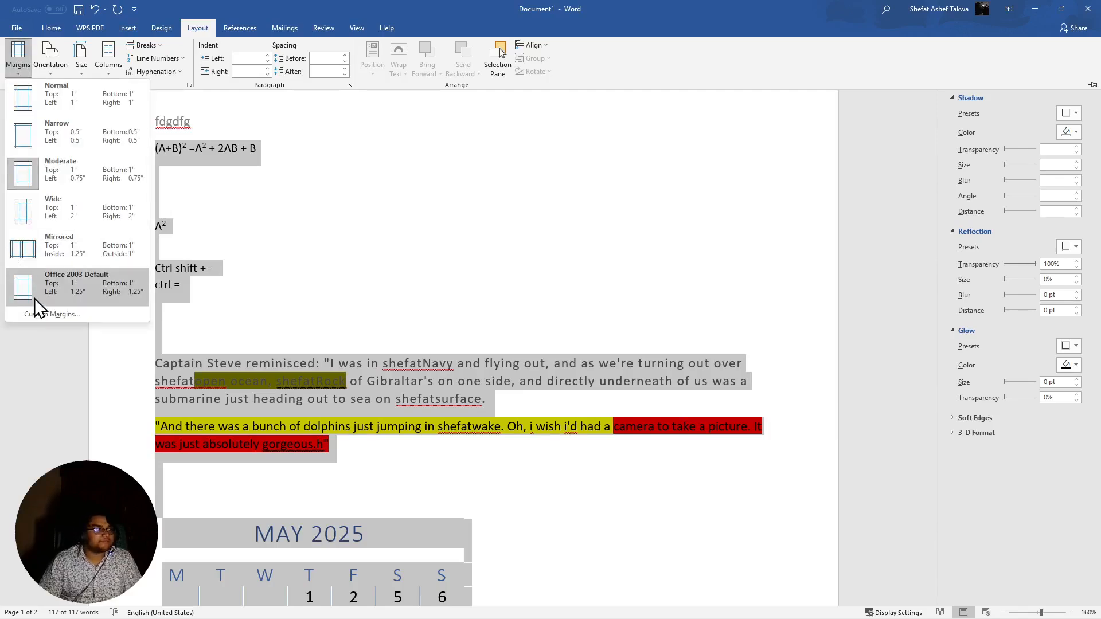
{"action": "left_click", "coordinate": [55, 284]}
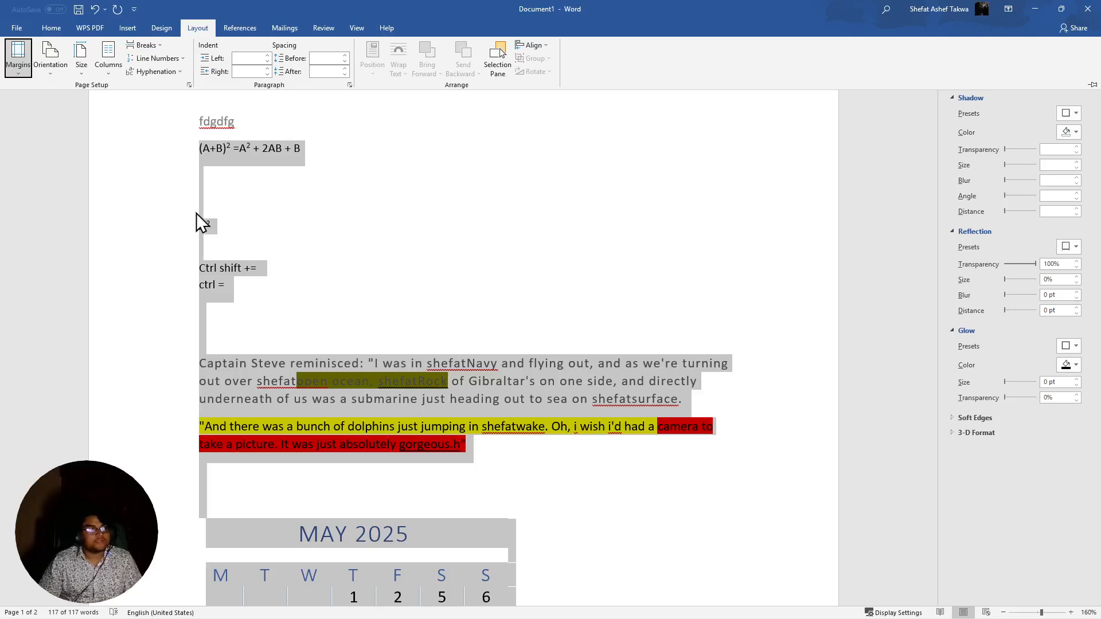
Set the paper size to A4 (8.27" x 11.69") and reopen the size list to confirm
{"action": "scroll", "coordinate": [369, 176], "scroll_direction": "down", "scroll_amount": 3}
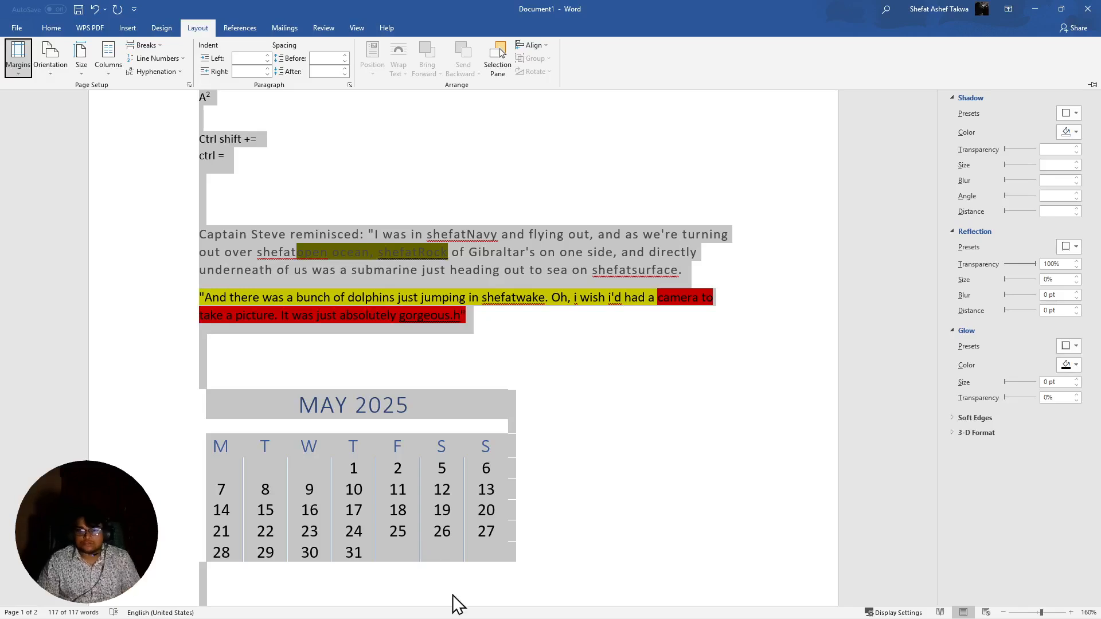
{"action": "mouse_move", "coordinate": [685, 618]}
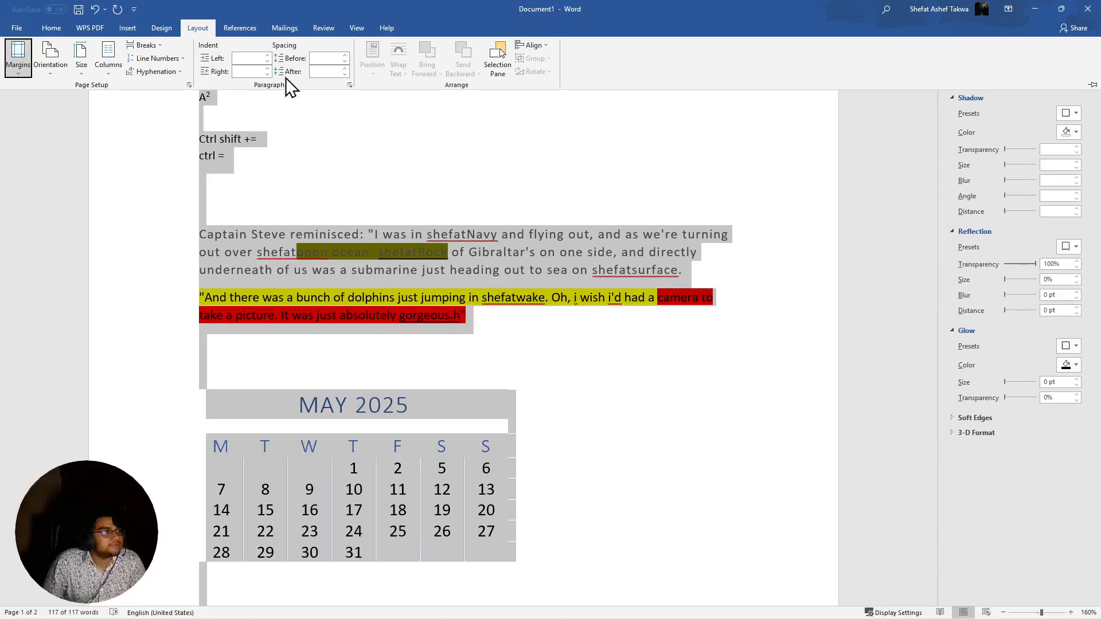
{"action": "left_click", "coordinate": [79, 61]}
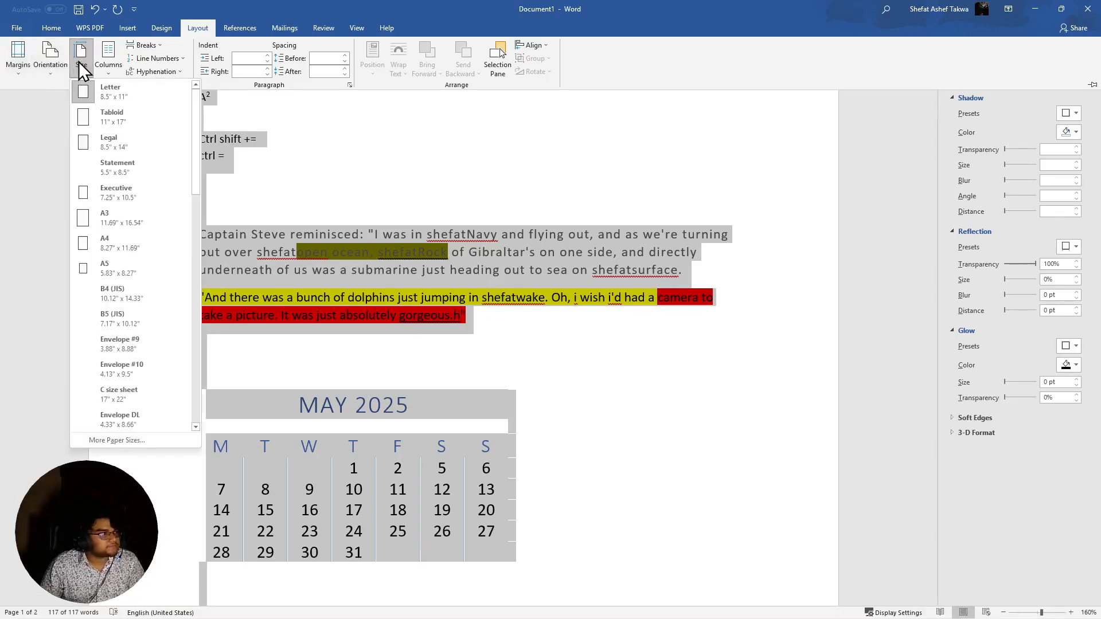
{"action": "left_click", "coordinate": [112, 251]}
{"action": "scroll", "coordinate": [381, 346], "scroll_direction": "up", "scroll_amount": 3}
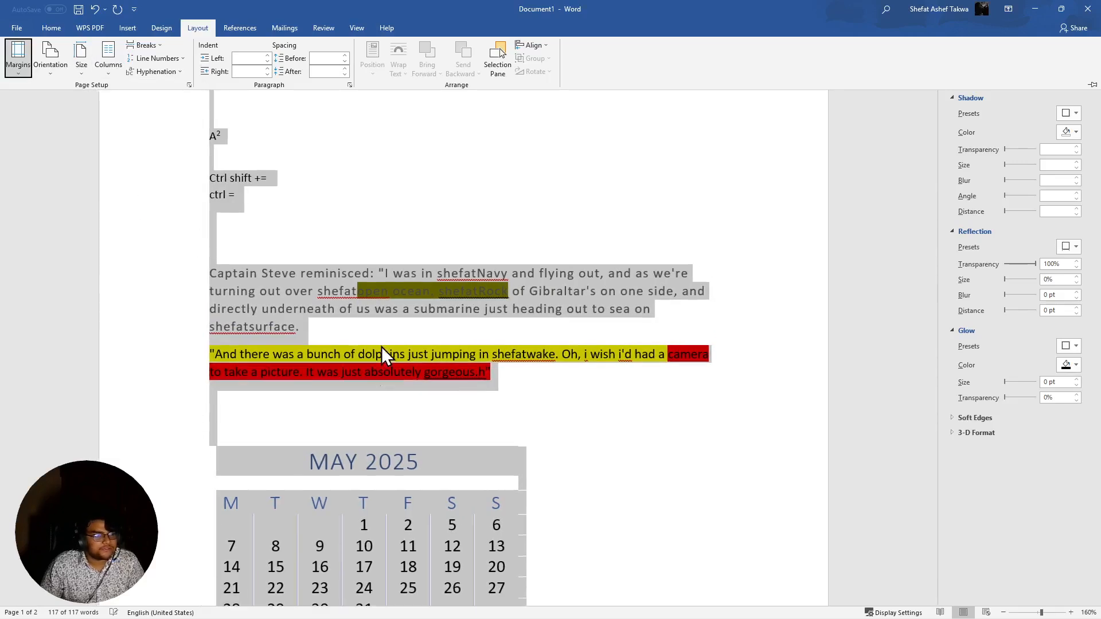
{"action": "left_click", "coordinate": [80, 59]}
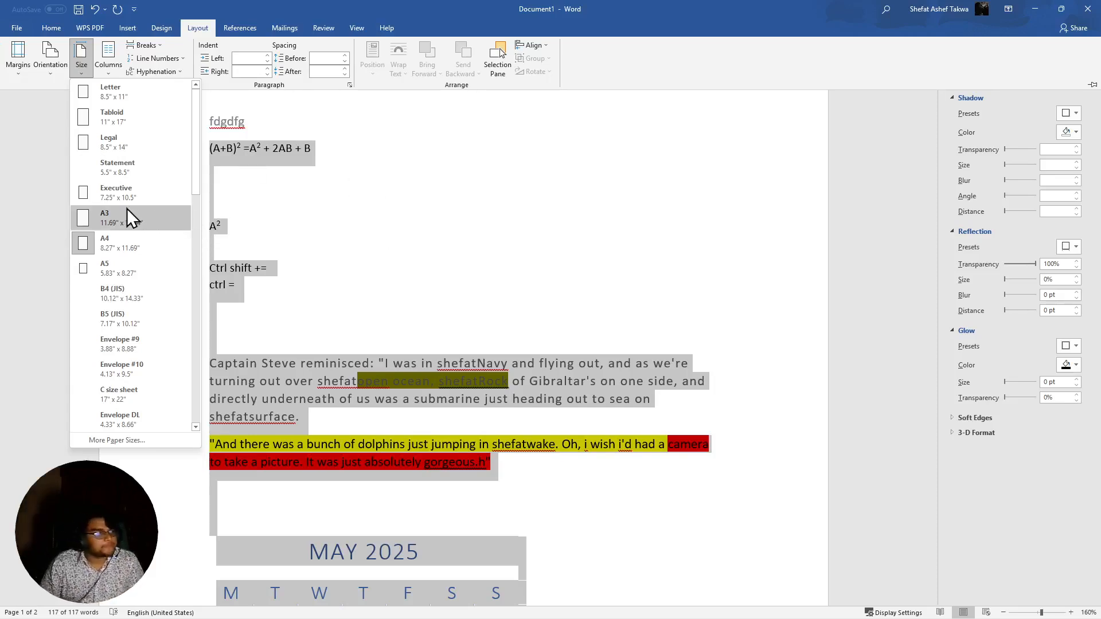
Lay the document out in three columns, then change it to two columns
{"action": "left_click", "coordinate": [103, 71]}
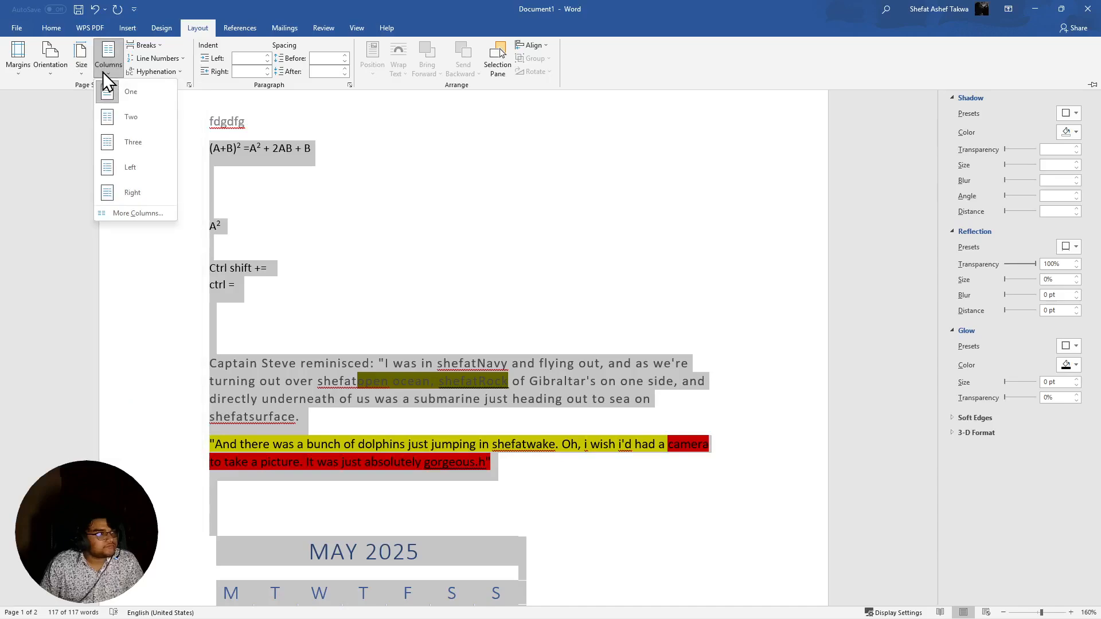
{"action": "left_click", "coordinate": [133, 150]}
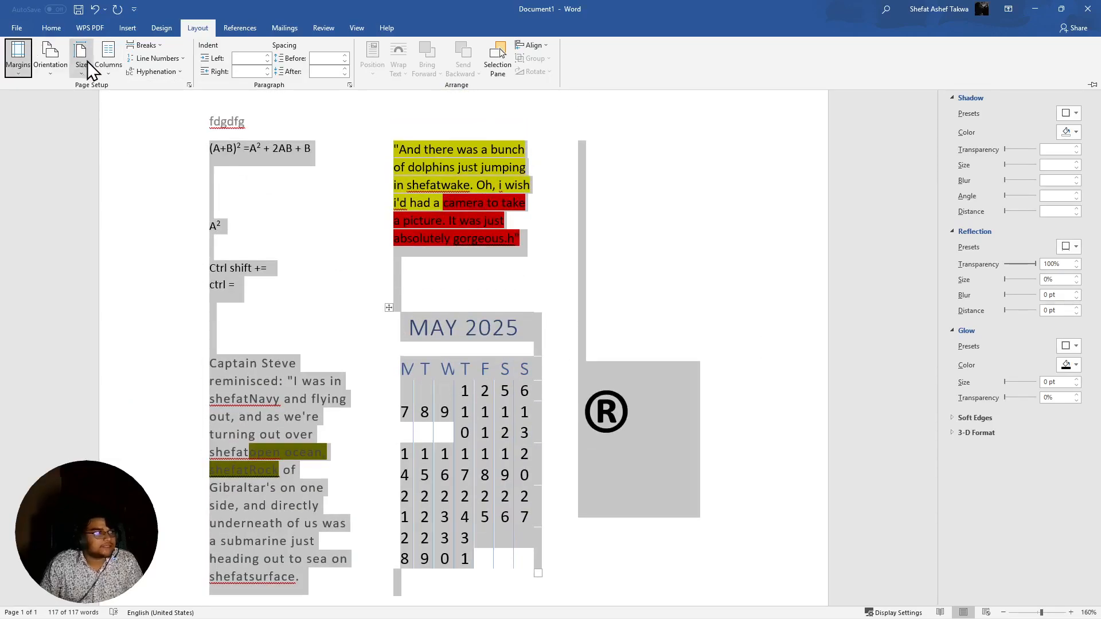
{"action": "left_click", "coordinate": [106, 60]}
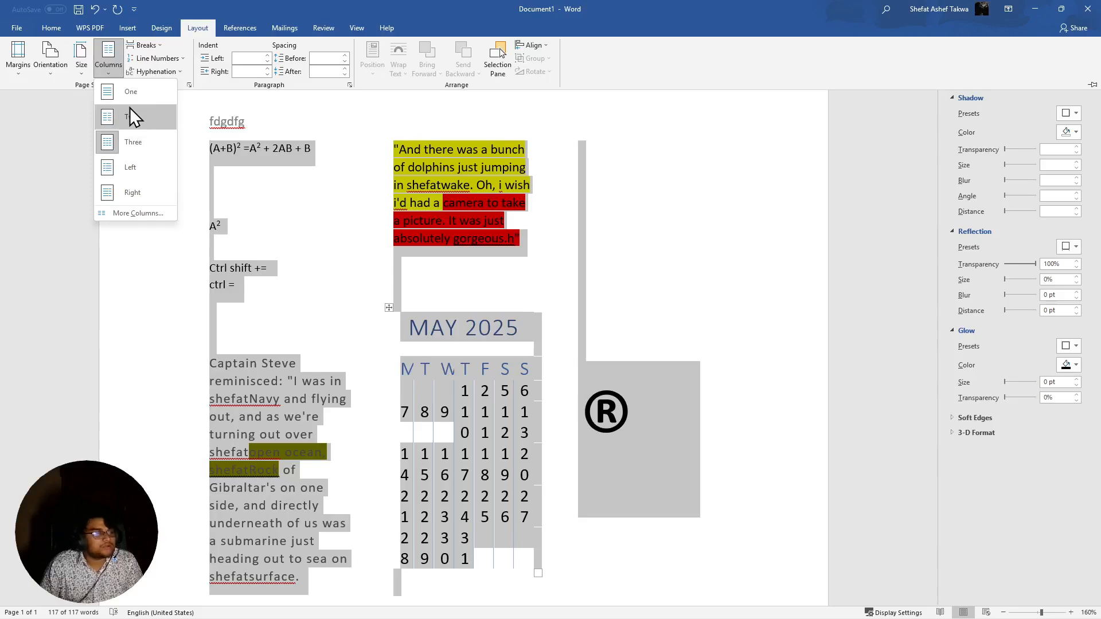
{"action": "left_click", "coordinate": [138, 112]}
{"action": "scroll", "coordinate": [370, 255], "scroll_direction": "down", "scroll_amount": 8}
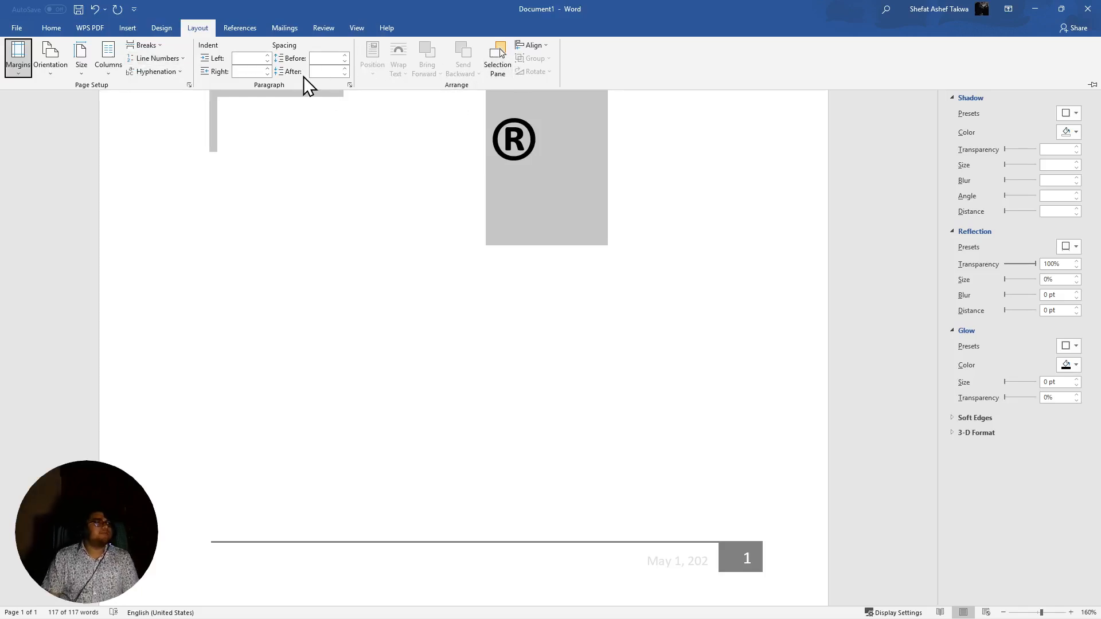
{"action": "left_click", "coordinate": [251, 28]}
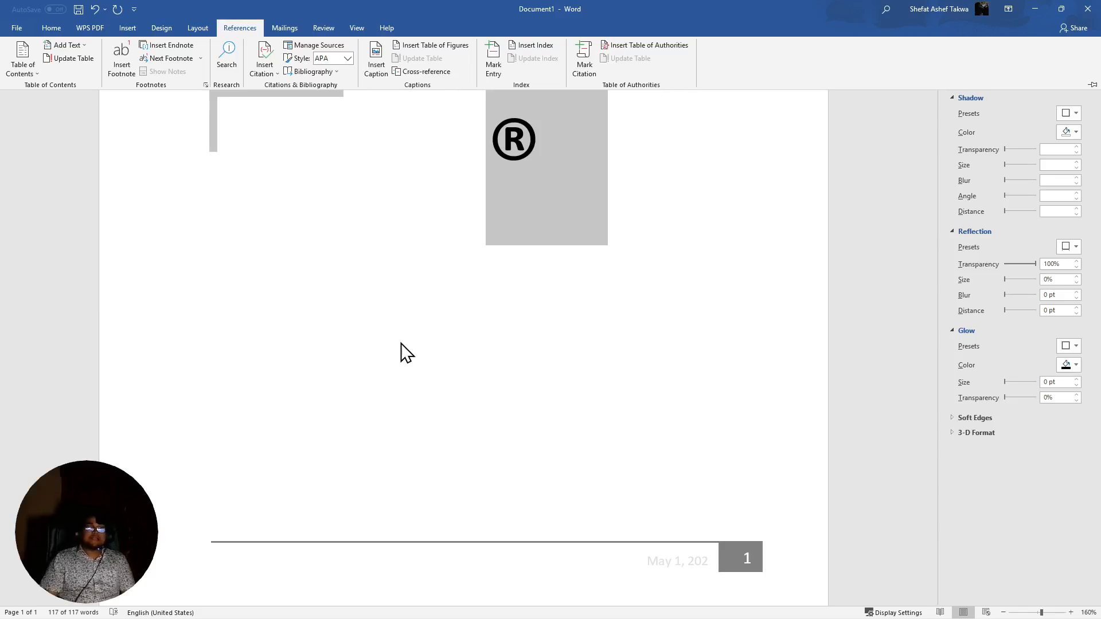
Insert Automatic Table 2 as the table of contents, accept the notice, and close Format Text Effects
{"action": "left_click", "coordinate": [23, 68]}
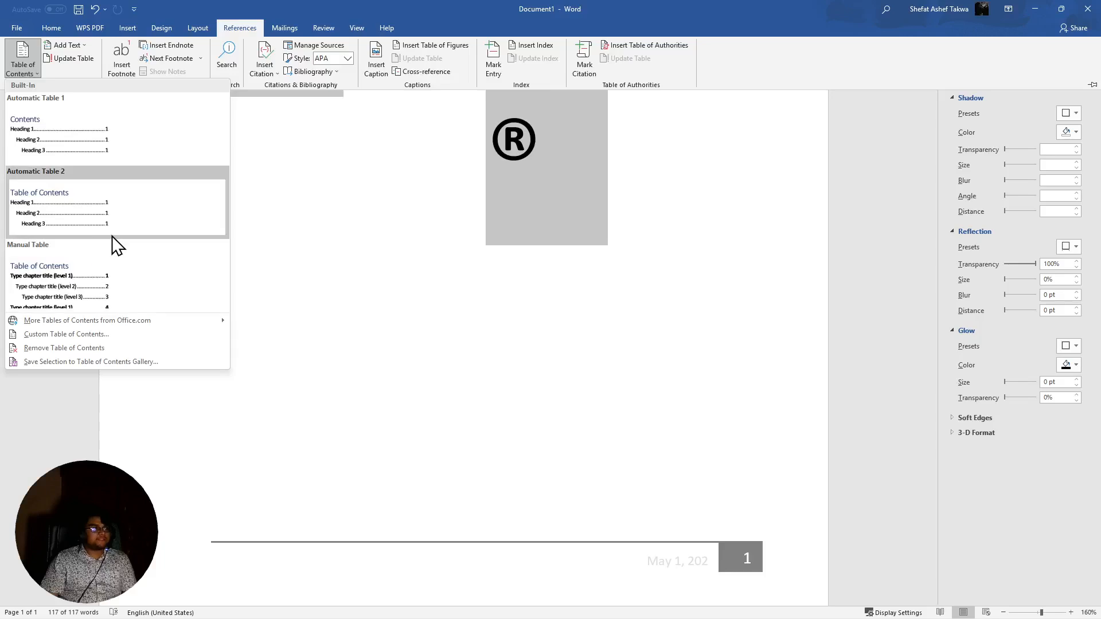
{"action": "left_click", "coordinate": [163, 235]}
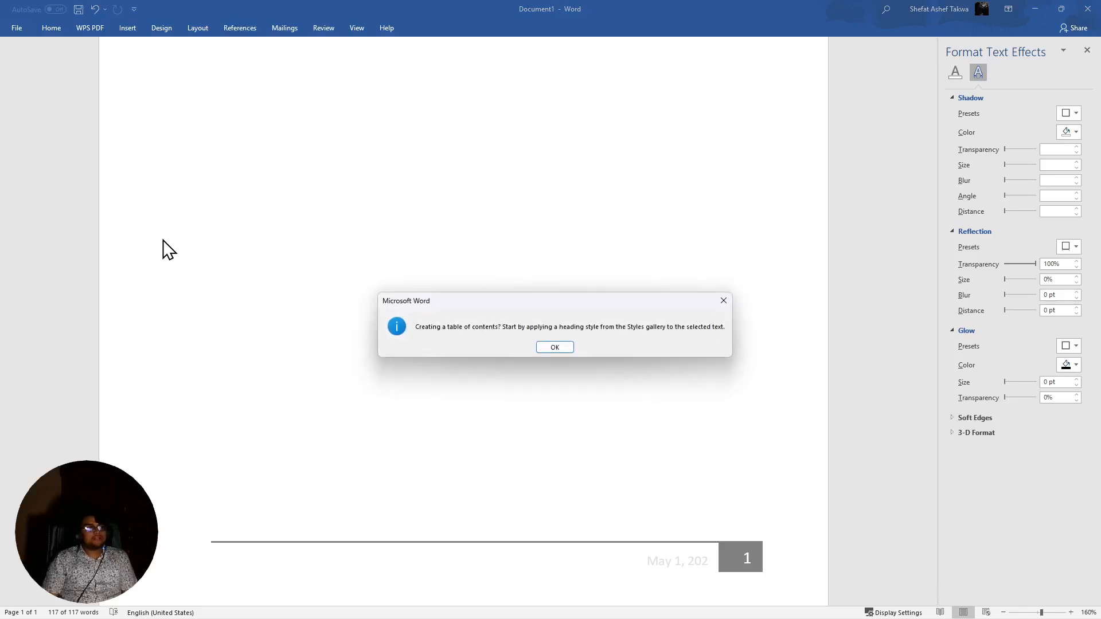
{"action": "left_click", "coordinate": [555, 348]}
{"action": "scroll", "coordinate": [416, 347], "scroll_direction": "up", "scroll_amount": 3}
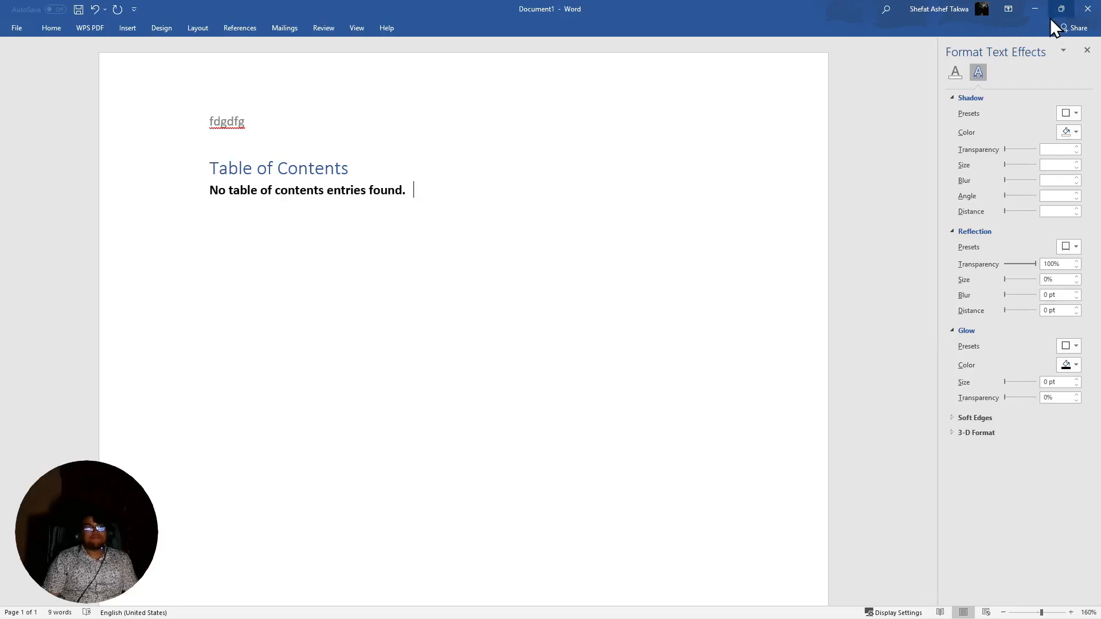
{"action": "left_click", "coordinate": [1086, 52]}
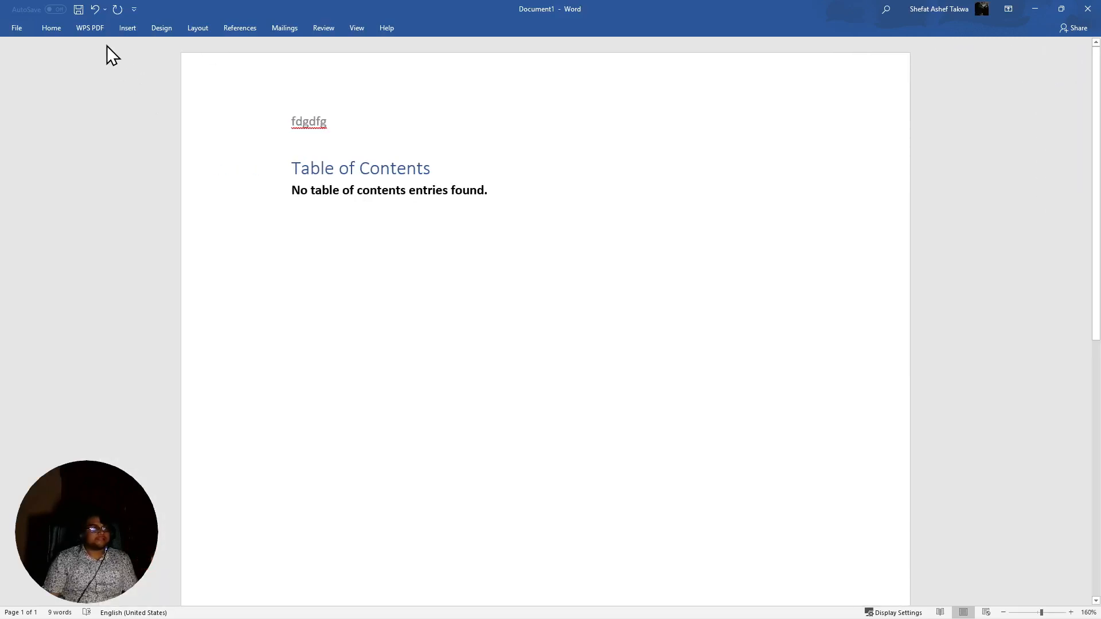
Visit the File start page, then return to the document with the Home ribbon showing
{"action": "left_click", "coordinate": [17, 28]}
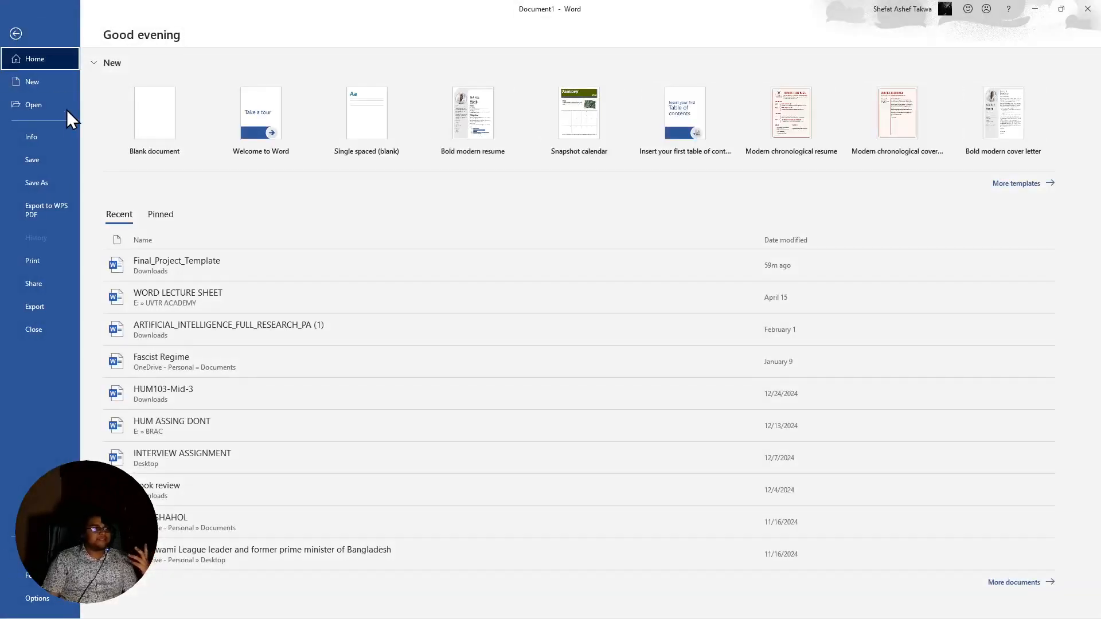
{"action": "left_click", "coordinate": [14, 33]}
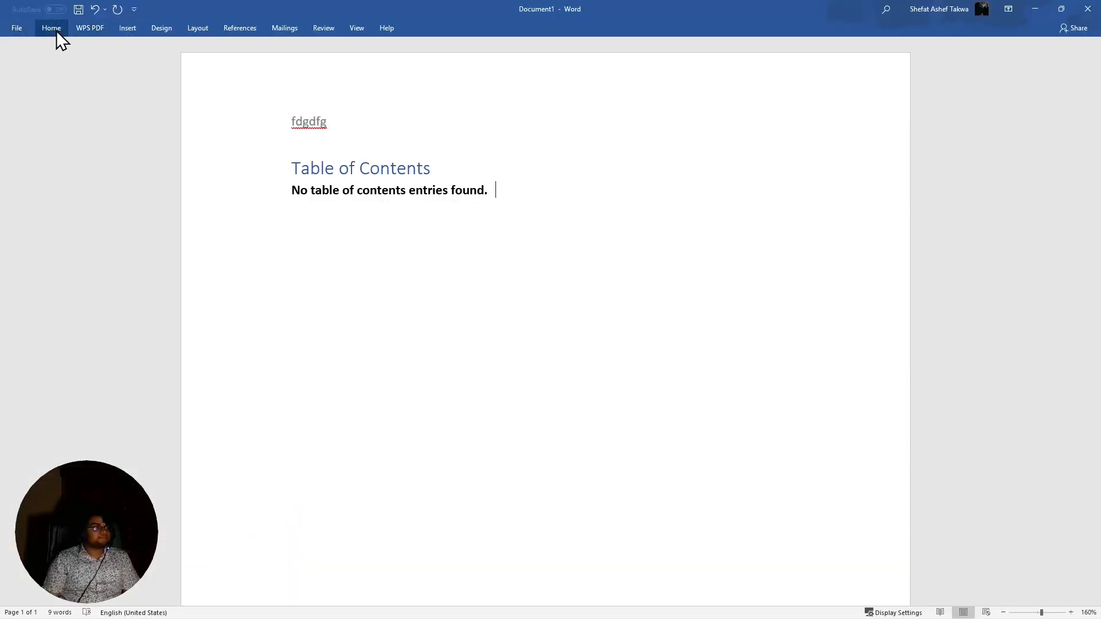
{"action": "left_click", "coordinate": [52, 28]}
{"action": "left_click", "coordinate": [442, 241]}
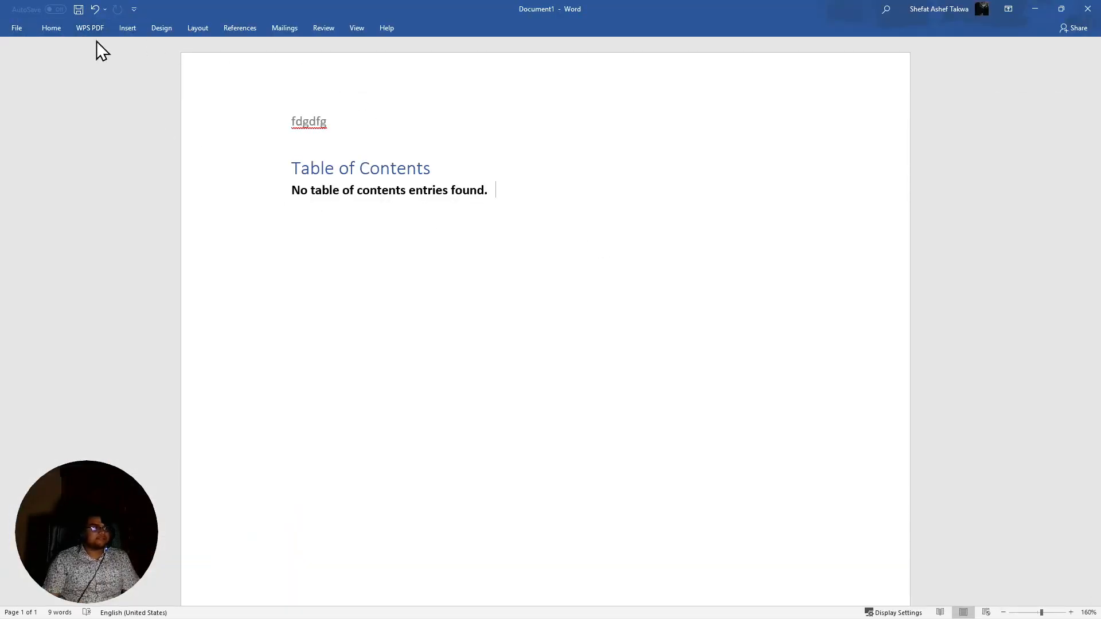
{"action": "left_click", "coordinate": [51, 29]}
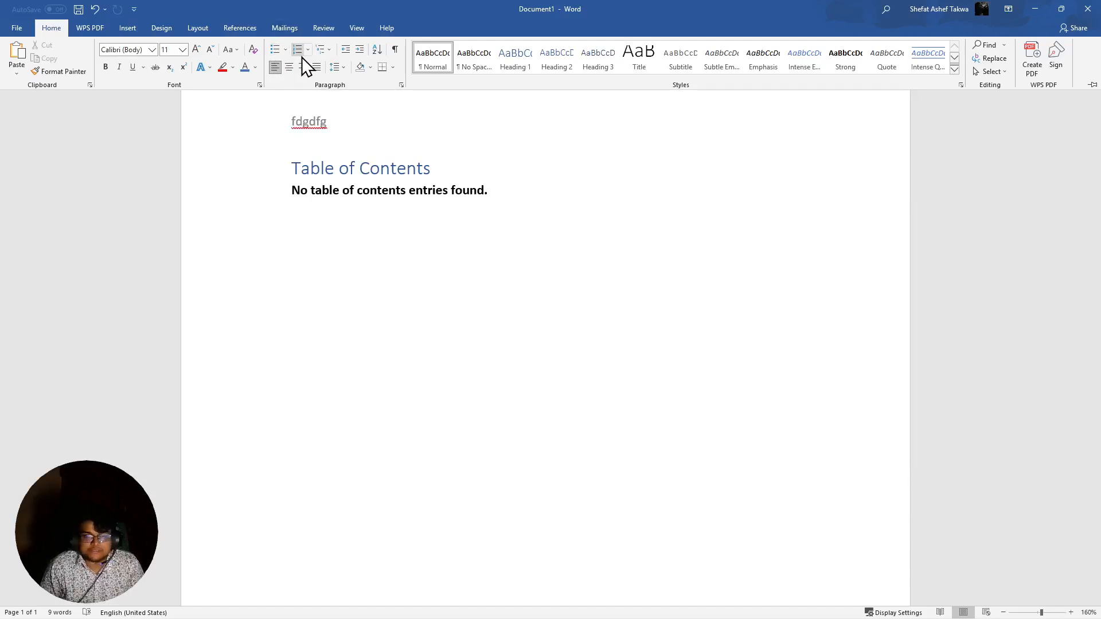
Undo the last change and apply filled round bullets to the current line
{"action": "left_click", "coordinate": [284, 50]}
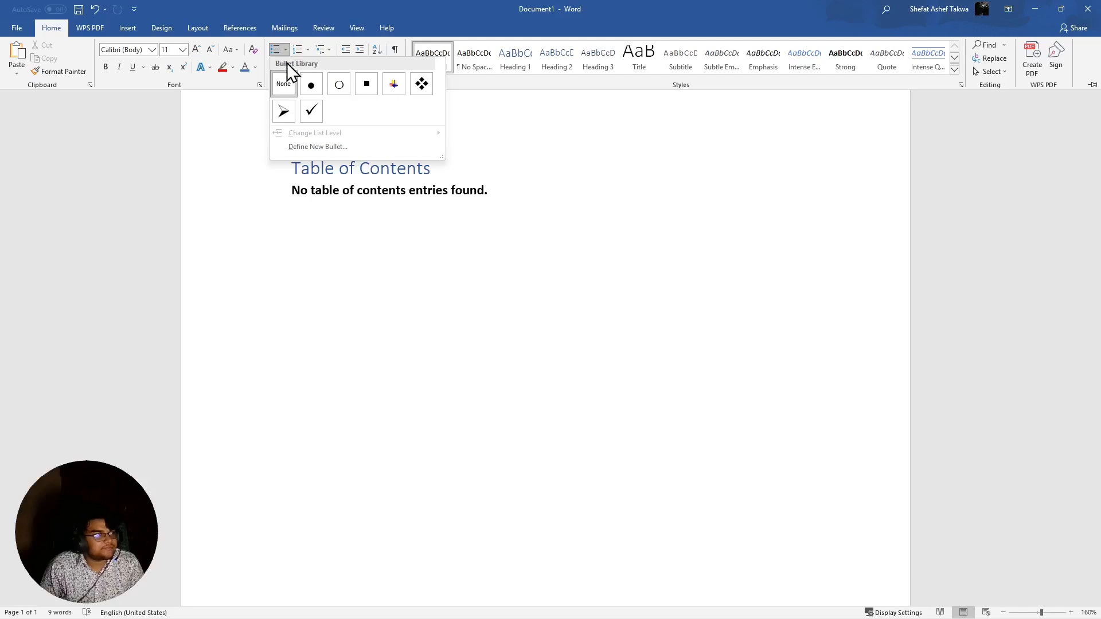
{"action": "key", "text": "ctrl+z"}
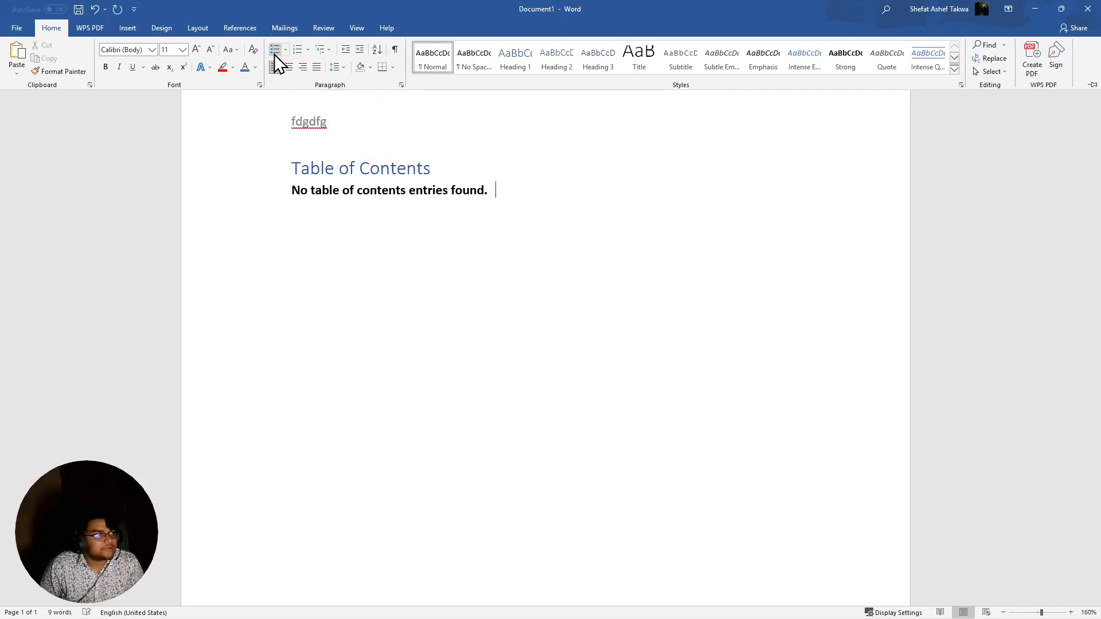
{"action": "left_click", "coordinate": [276, 50]}
{"action": "left_click", "coordinate": [284, 49]}
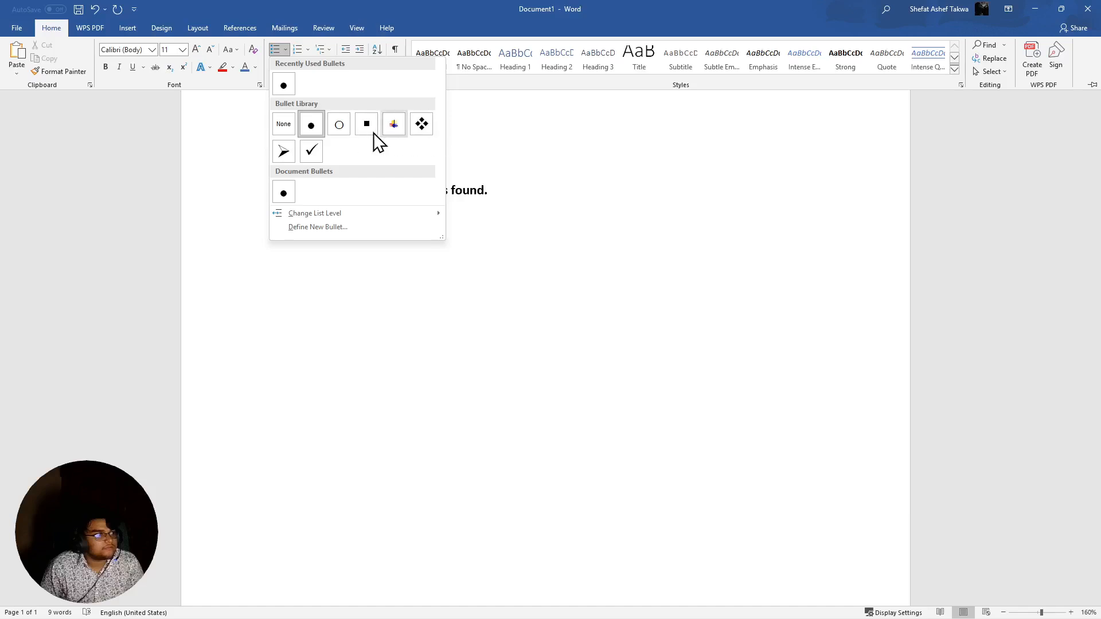
{"action": "left_click", "coordinate": [311, 125]}
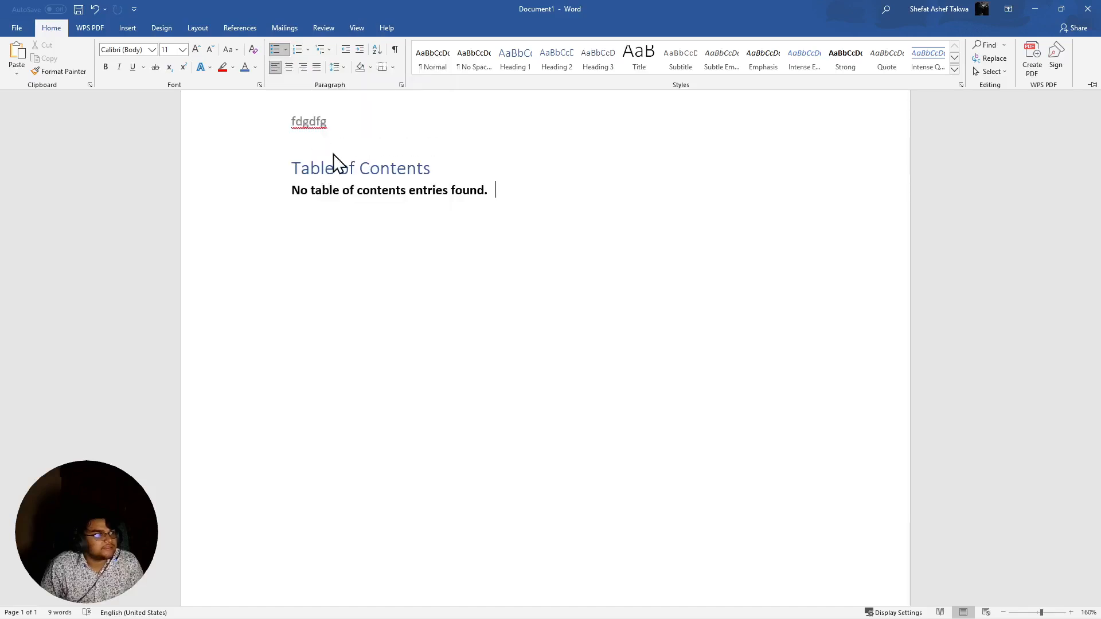
Delete the table of contents block and the leftover lines so the page is empty
{"action": "left_click", "coordinate": [445, 188]}
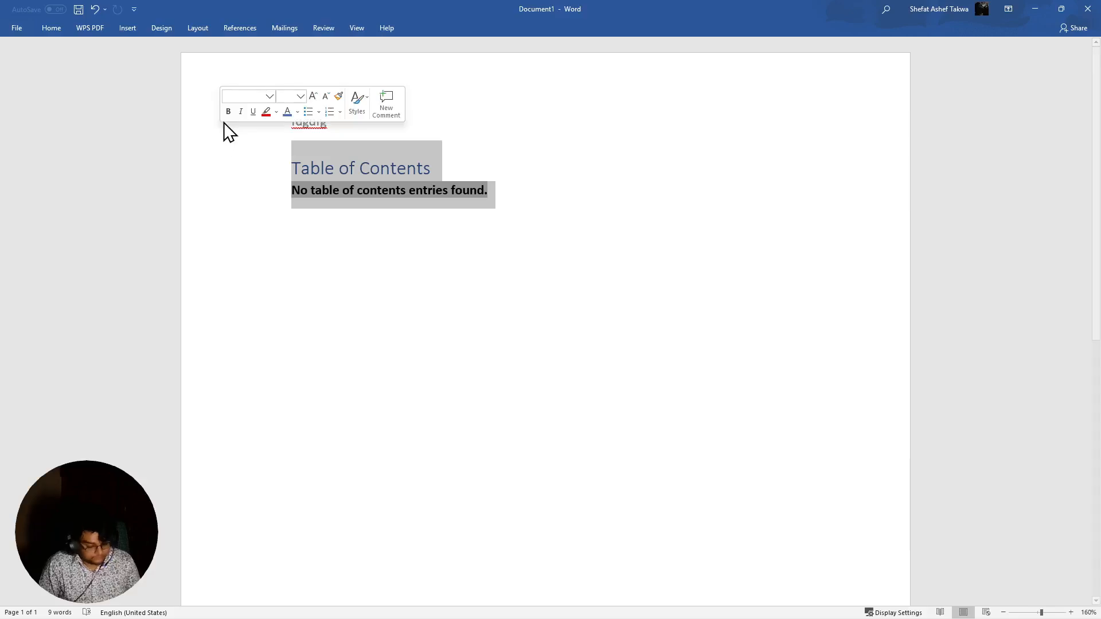
{"action": "key", "text": "BackSpace"}
{"action": "scroll", "coordinate": [461, 328], "scroll_direction": "down", "scroll_amount": 2}
{"action": "scroll", "coordinate": [447, 344], "scroll_direction": "down", "scroll_amount": 5}
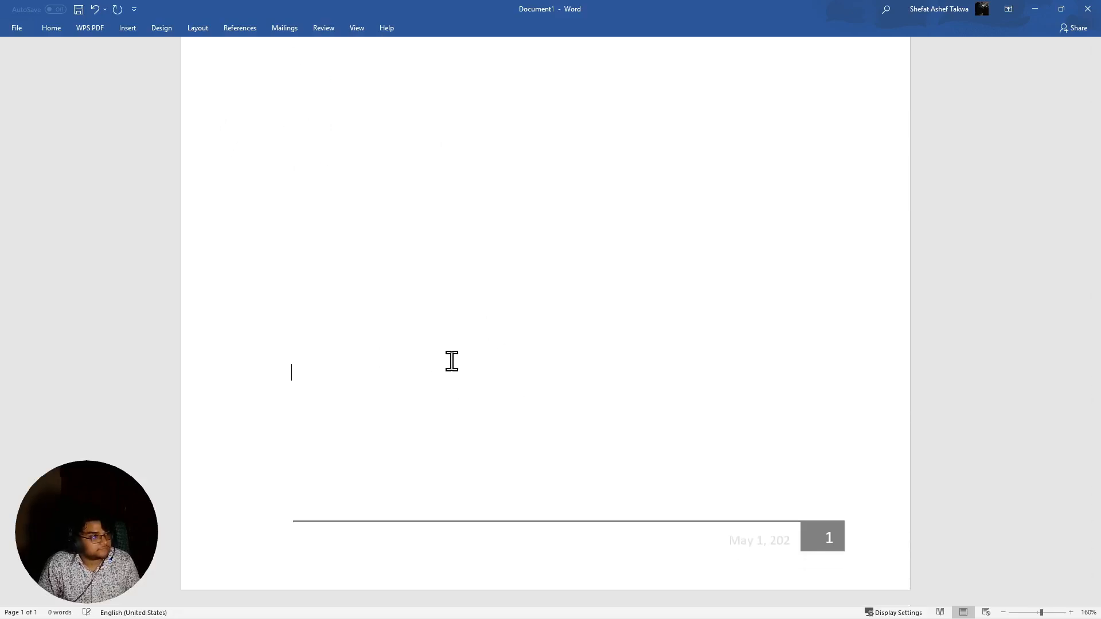
{"action": "key", "text": "Return"}
{"action": "scroll", "coordinate": [379, 298], "scroll_direction": "up", "scroll_amount": 3}
{"action": "key", "text": "Tab"}
{"action": "key", "text": "BackSpace"}
{"action": "key", "text": "BackSpace"}
{"action": "key", "text": "BackSpace"}
{"action": "key", "text": "BackSpace"}
{"action": "key", "text": "BackSpace"}
{"action": "key", "text": "BackSpace"}
{"action": "key", "text": "BackSpace"}
{"action": "key", "text": "BackSpace"}
{"action": "key", "text": "BackSpace"}
{"action": "key", "text": "BackSpace"}
{"action": "key", "text": "BackSpace"}
{"action": "key", "text": "BackSpace"}
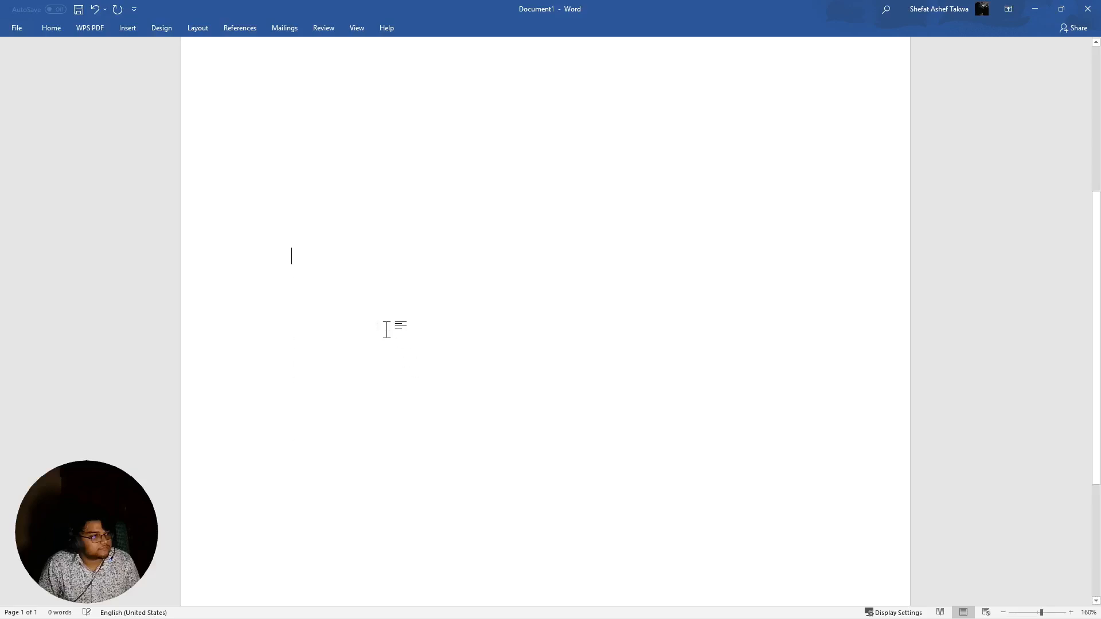
{"action": "scroll", "coordinate": [386, 329], "scroll_direction": "up", "scroll_amount": 2}
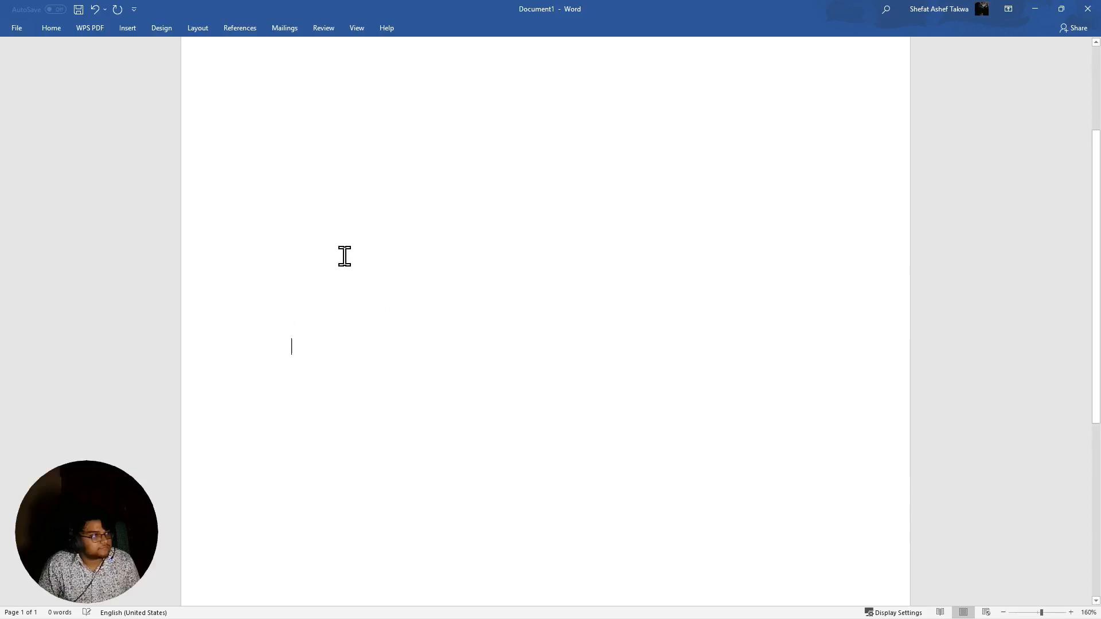
{"action": "left_click", "coordinate": [54, 36]}
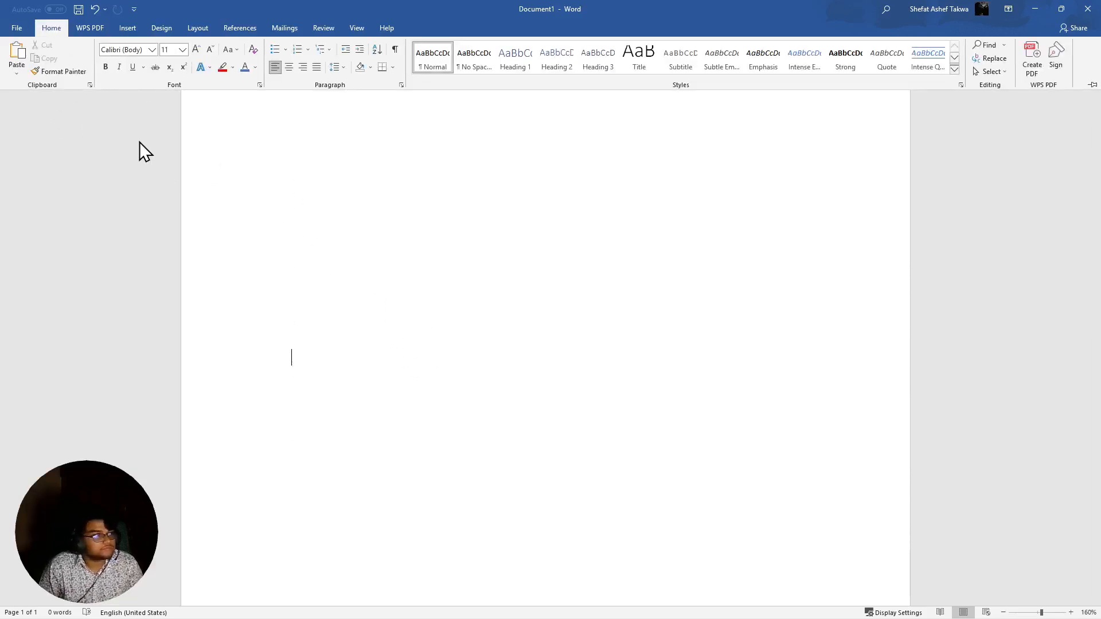
Start a bulleted list with entries gfsdf, dgfsdfg, dfsdfsdf, sdfsdfsdf, sdfsdf and sf
{"action": "left_click", "coordinate": [274, 49]}
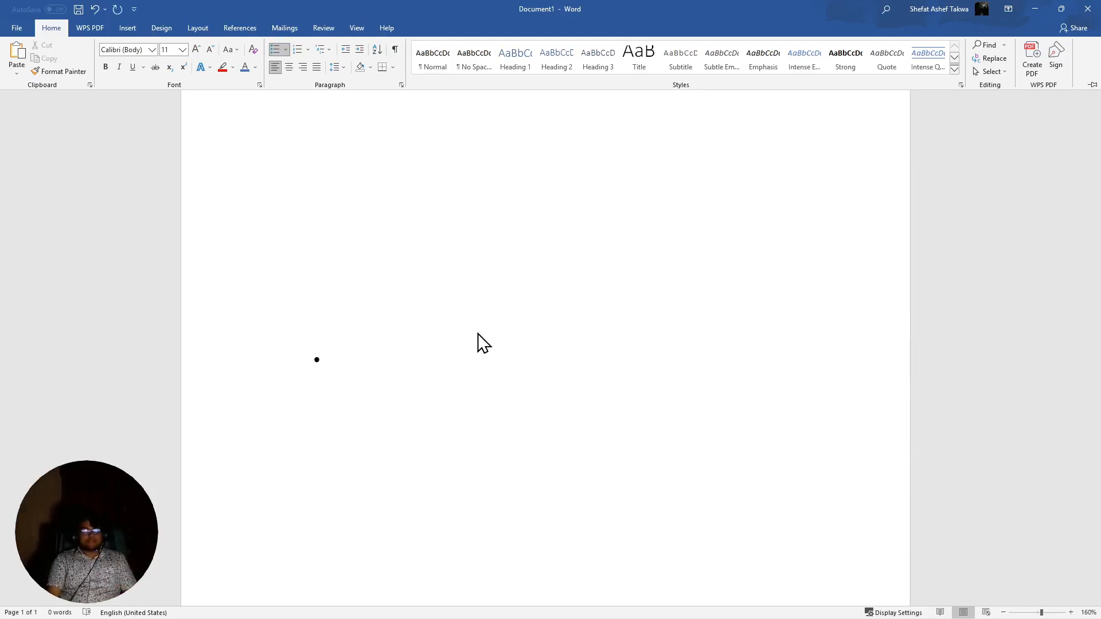
{"action": "key", "text": "ctrl+F1"}
{"action": "type", "text": "gfsd"}
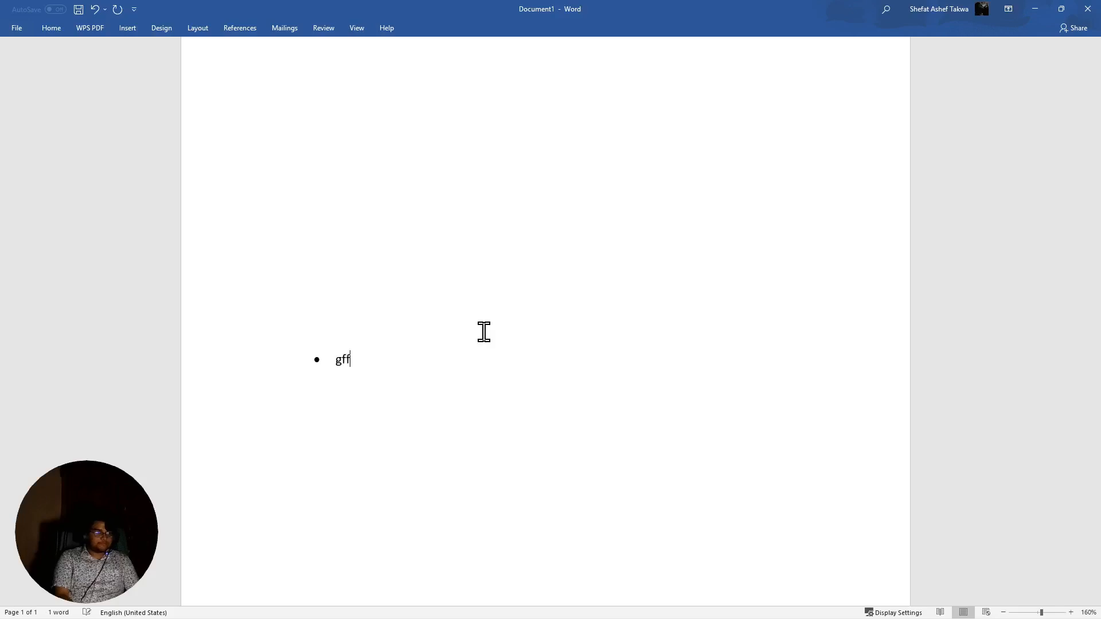
{"action": "type", "text": "f"}
{"action": "key", "text": "Return"}
{"action": "type", "text": "dgfsdfg"}
{"action": "key", "text": "Return"}
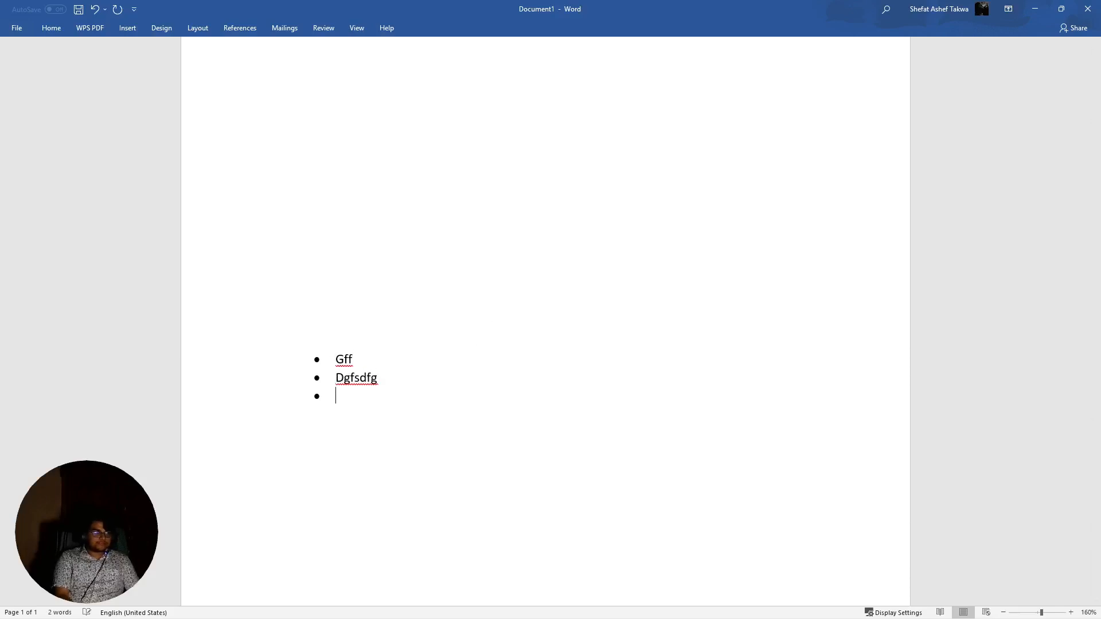
{"action": "type", "text": "dfsdfsdf"}
{"action": "key", "text": "Return"}
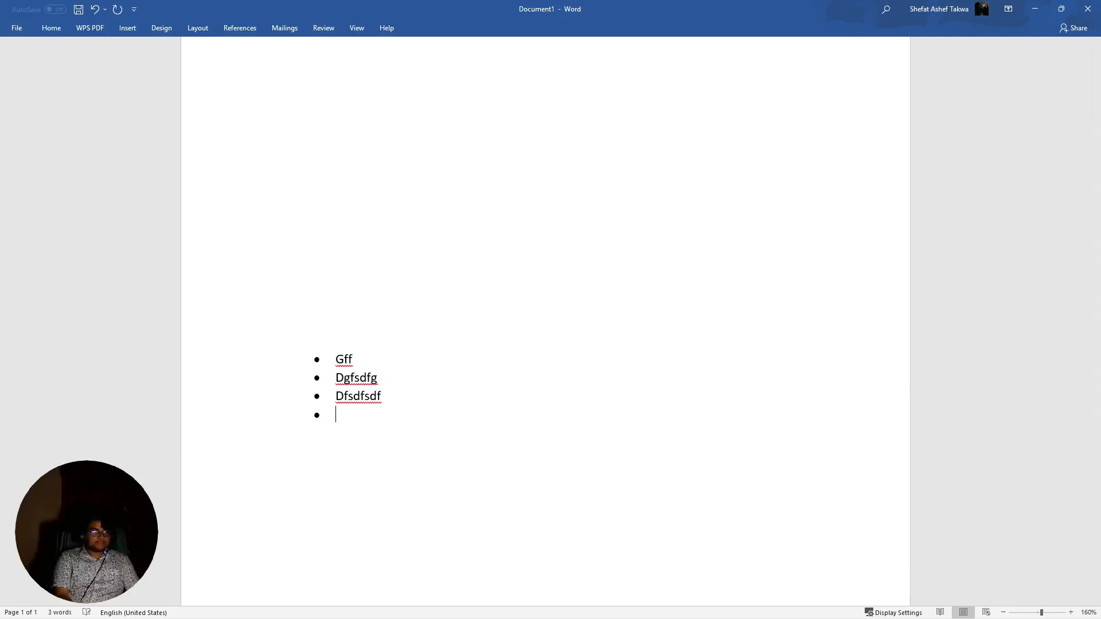
{"action": "type", "text": "sdfsdfsdf"}
{"action": "key", "text": "Return"}
{"action": "type", "text": "sdfsdf"}
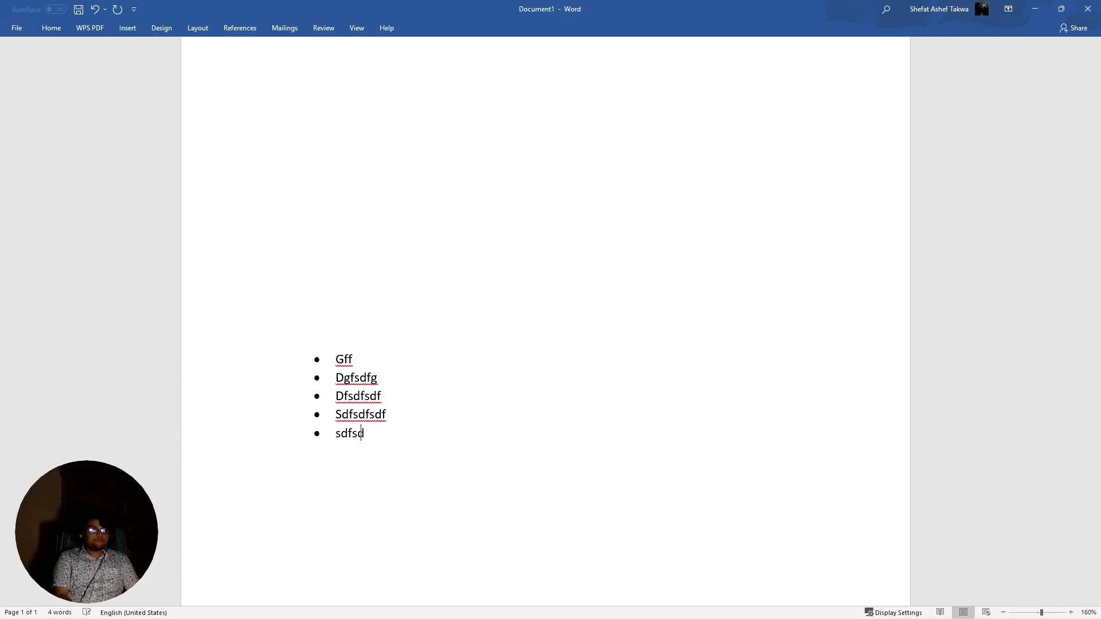
{"action": "key", "text": "Return"}
{"action": "type", "text": "sf"}
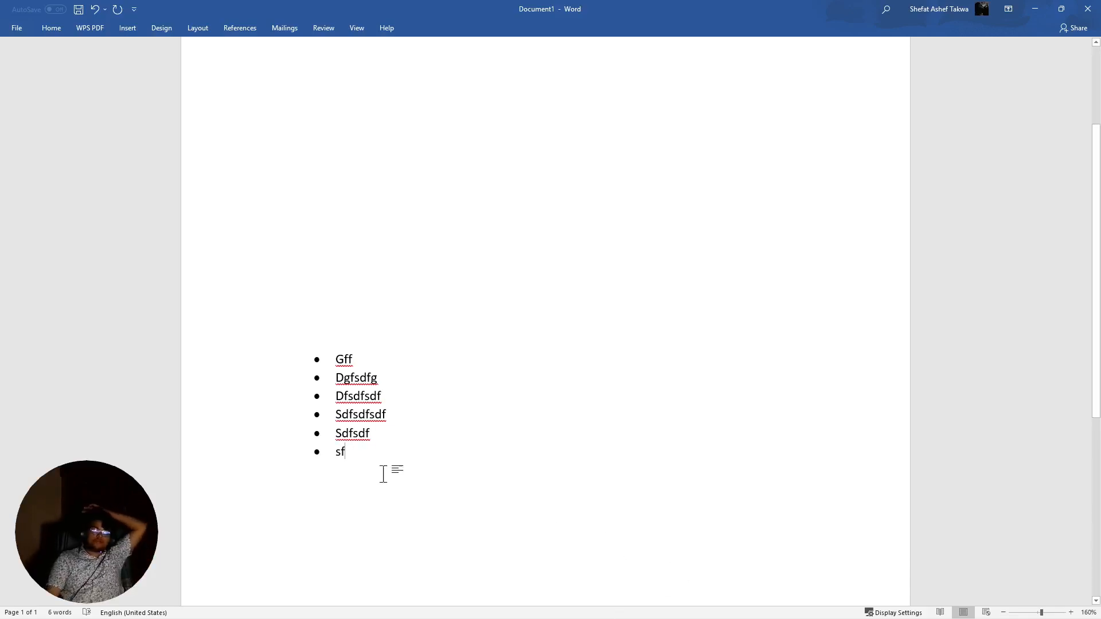
Select the whole bulleted list and change it to lowercase
{"action": "left_click", "coordinate": [57, 30]}
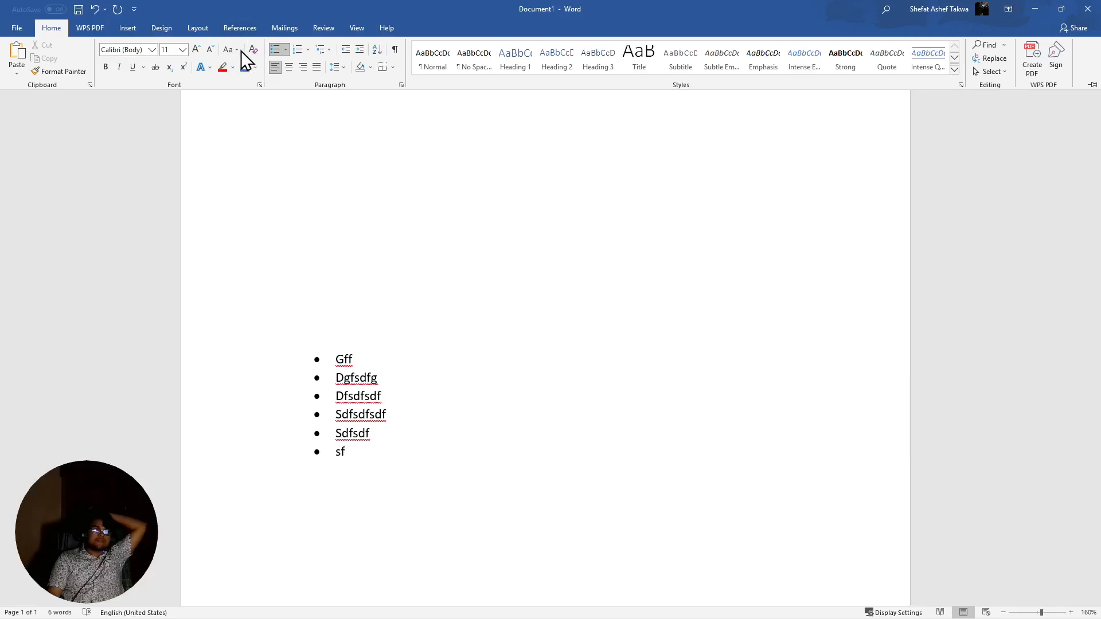
{"action": "left_click", "coordinate": [236, 51]}
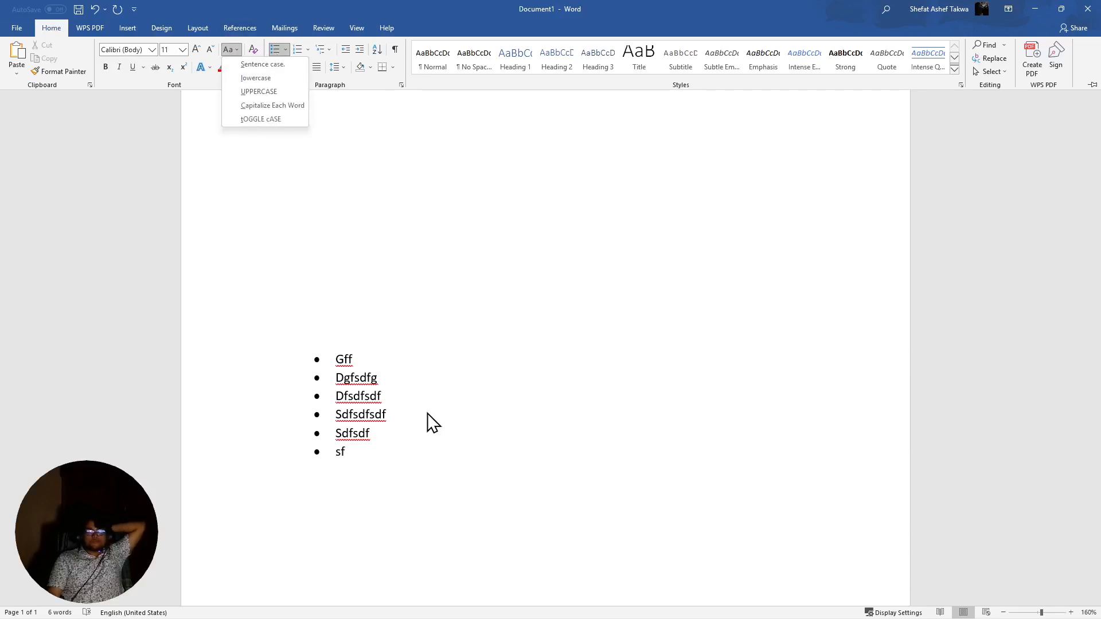
{"action": "left_click", "coordinate": [429, 462]}
{"action": "left_click_drag", "start_coordinate": [368, 467], "coordinate": [281, 340]}
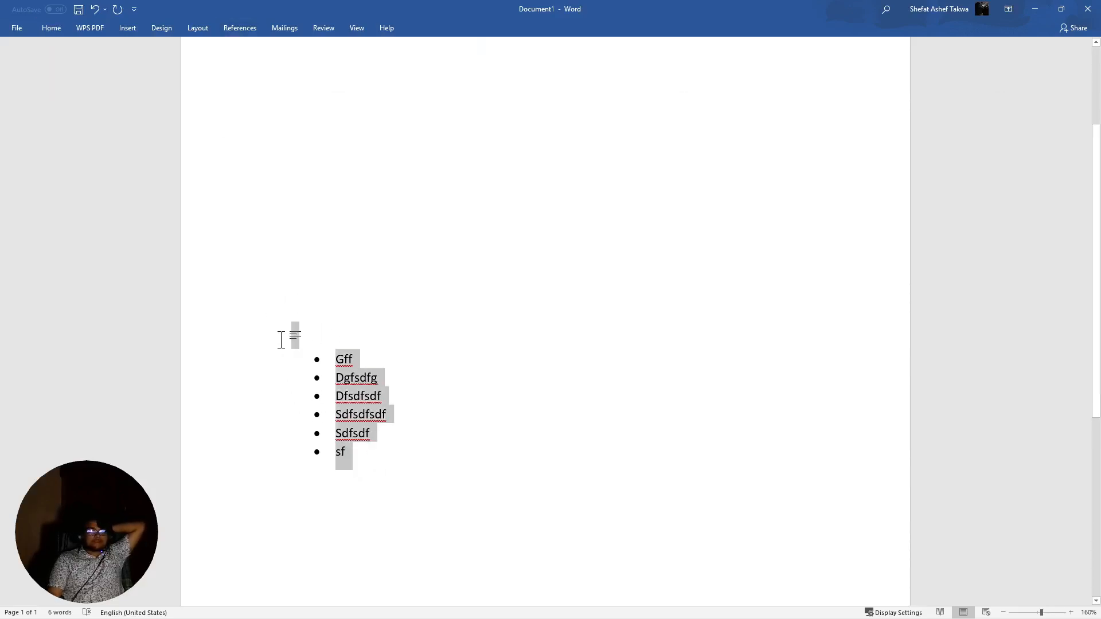
{"action": "left_click", "coordinate": [48, 27]}
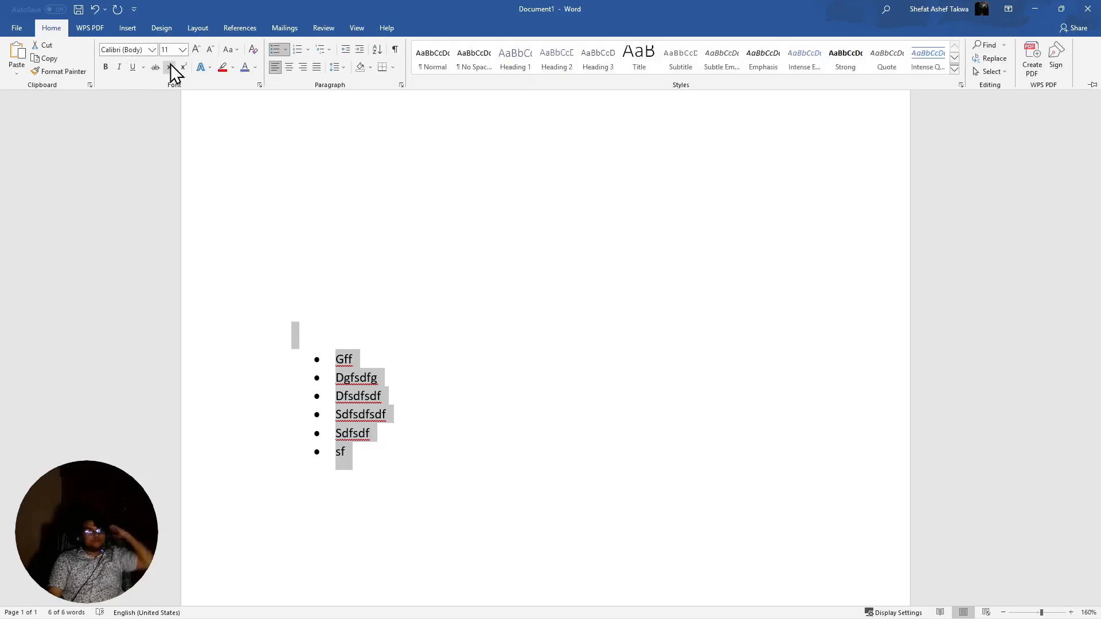
{"action": "left_click", "coordinate": [228, 49]}
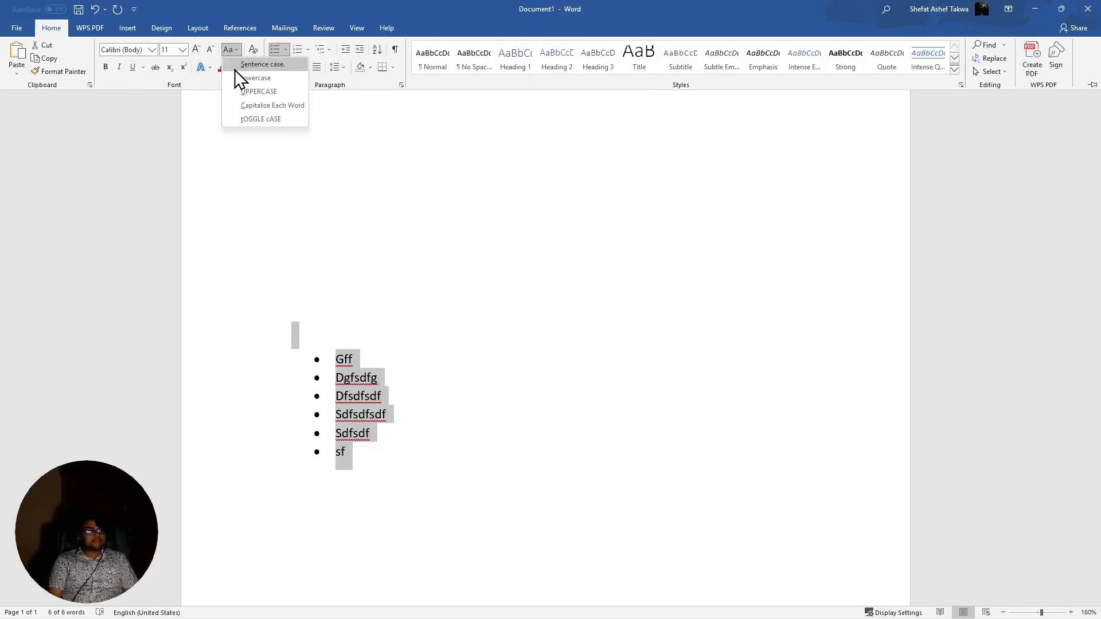
{"action": "left_click", "coordinate": [271, 80]}
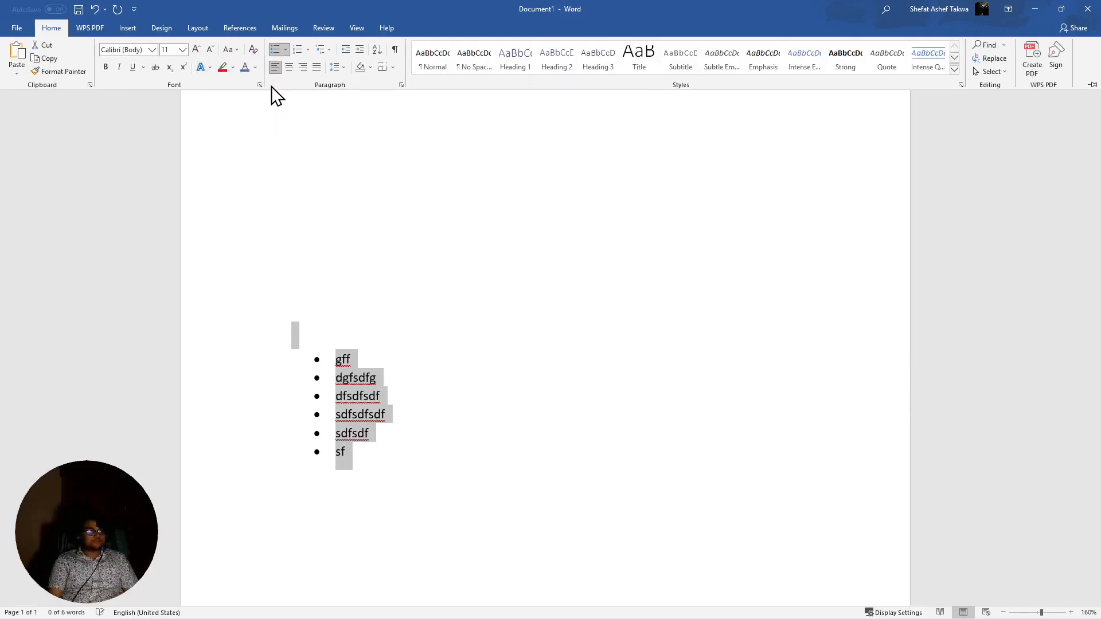
Switch the list items to UPPERCASE, then to tOGGLE cASE
{"action": "left_click", "coordinate": [232, 47]}
{"action": "left_click", "coordinate": [250, 118]}
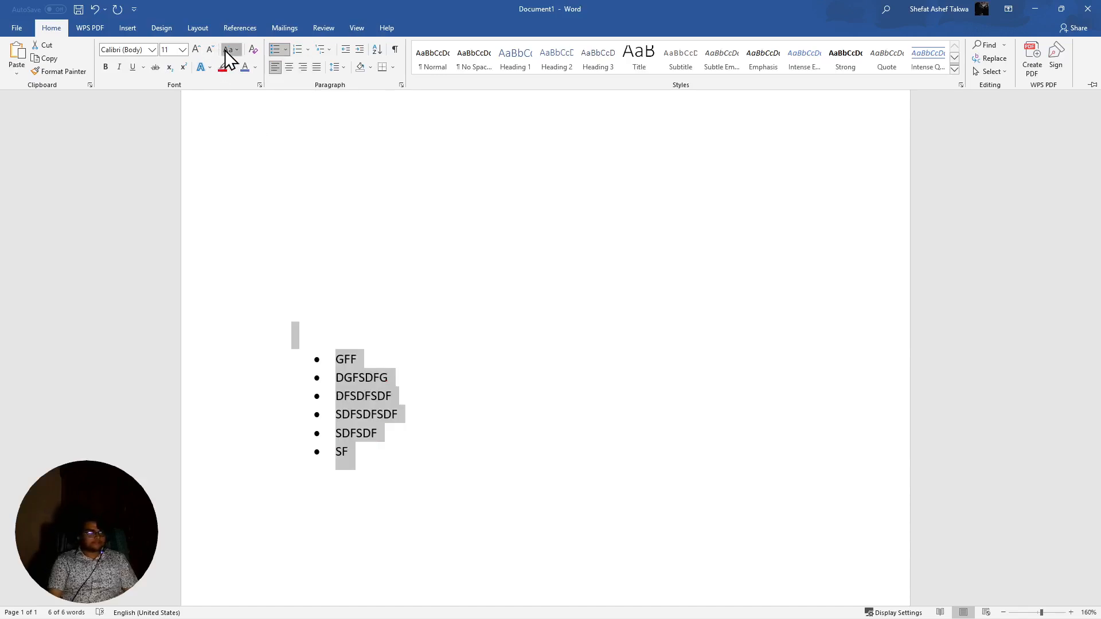
{"action": "left_click", "coordinate": [227, 49]}
{"action": "left_click", "coordinate": [257, 119]}
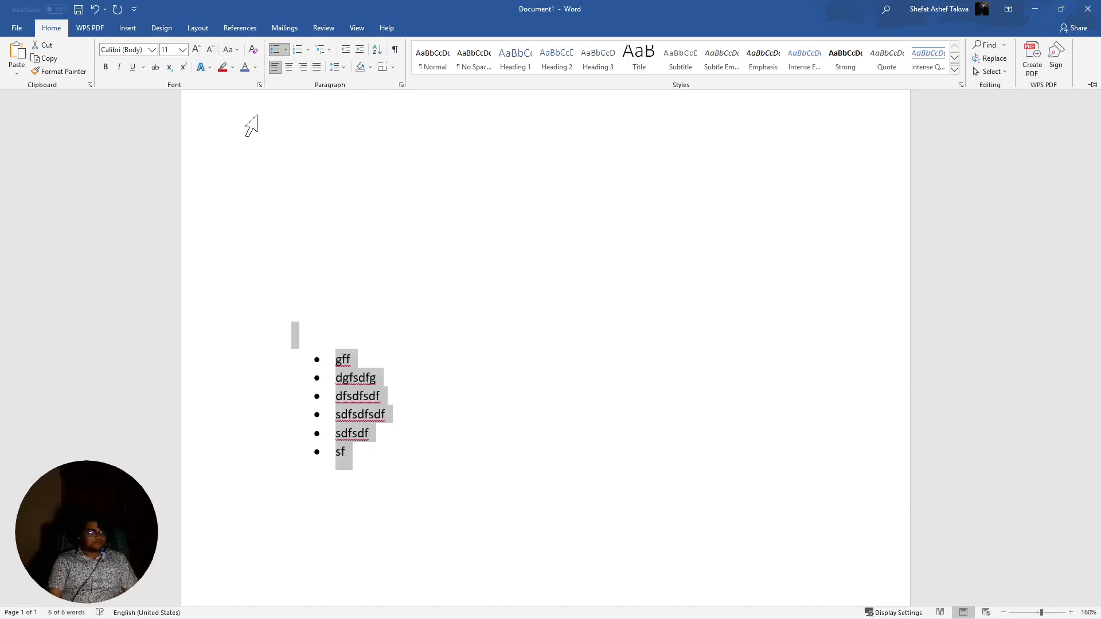
Apply Sentence case to the list items and deselect them
{"action": "left_click", "coordinate": [229, 49]}
{"action": "left_click", "coordinate": [283, 61]}
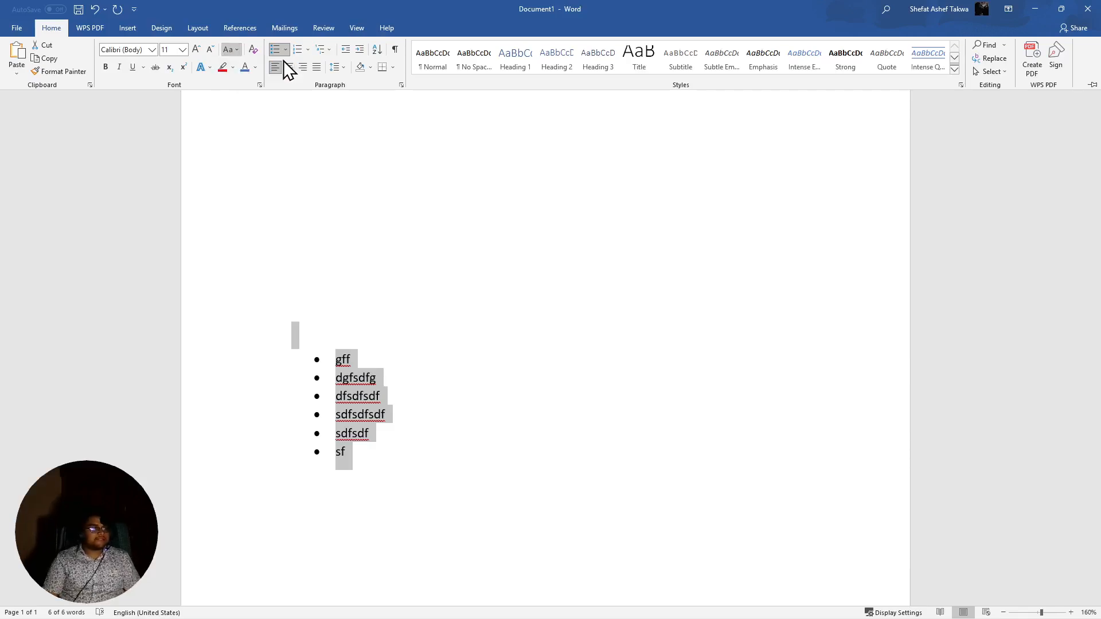
{"action": "key", "text": "ctrl+F1"}
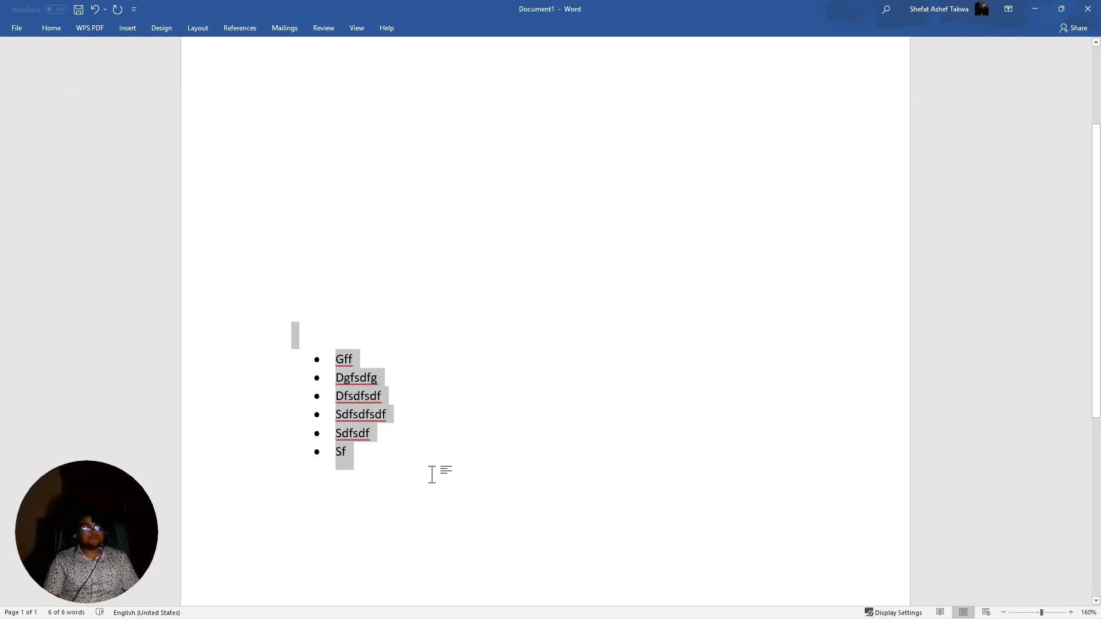
{"action": "left_click", "coordinate": [402, 494]}
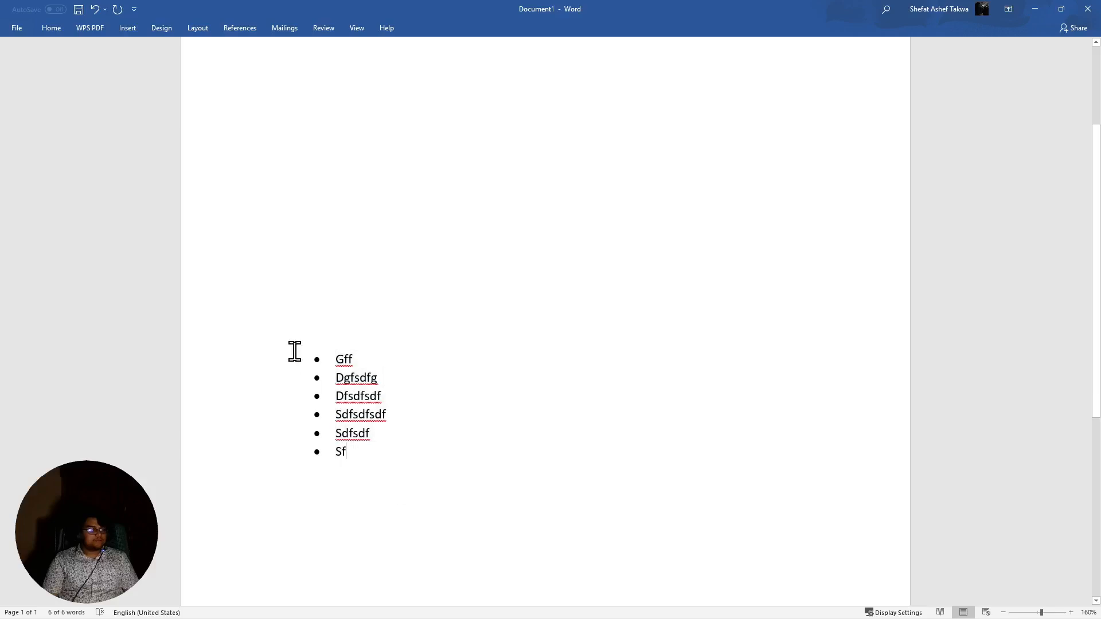
Switch the list to checkmark bullets from the Bullet Library
{"action": "left_click", "coordinate": [47, 28]}
{"action": "left_click", "coordinate": [283, 50]}
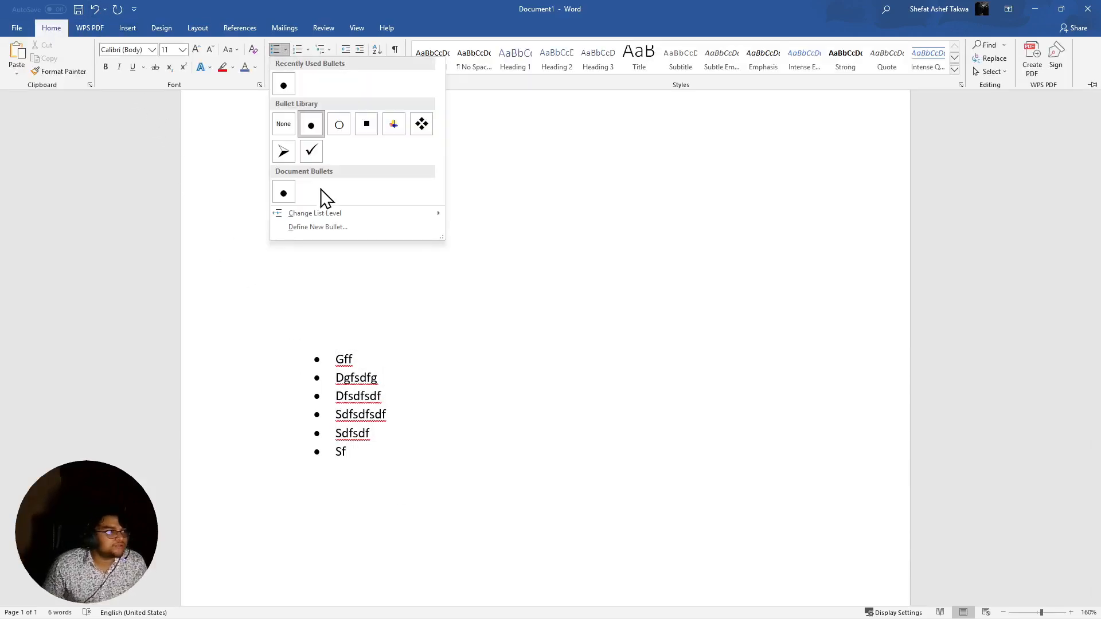
{"action": "left_click", "coordinate": [309, 153]}
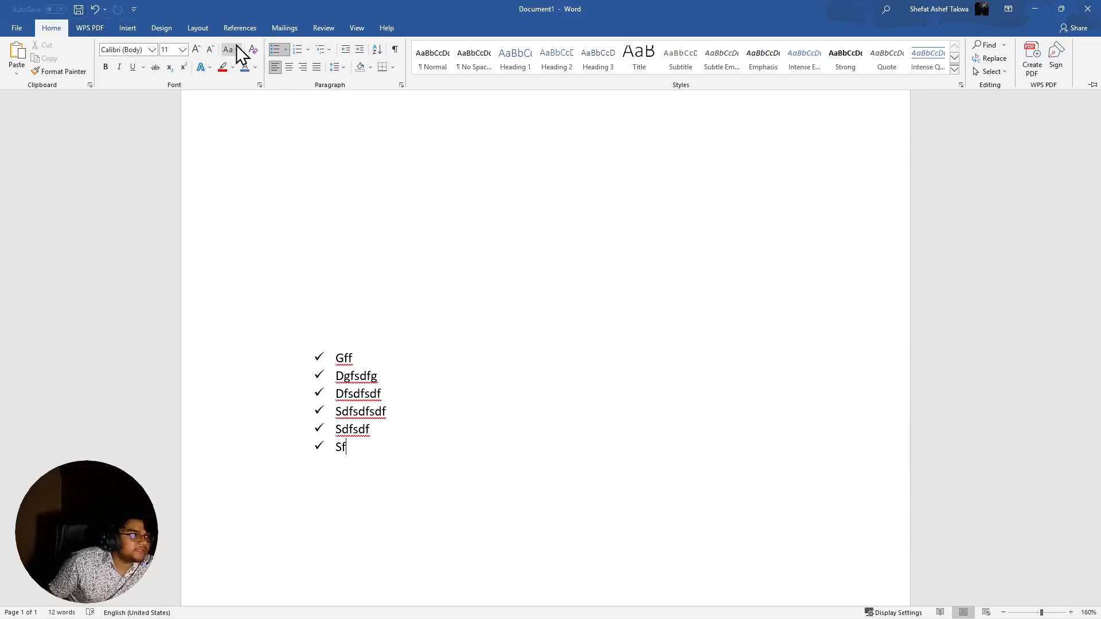
Open the Define New Bullet dialog and cancel it without changes
{"action": "left_click", "coordinate": [288, 52]}
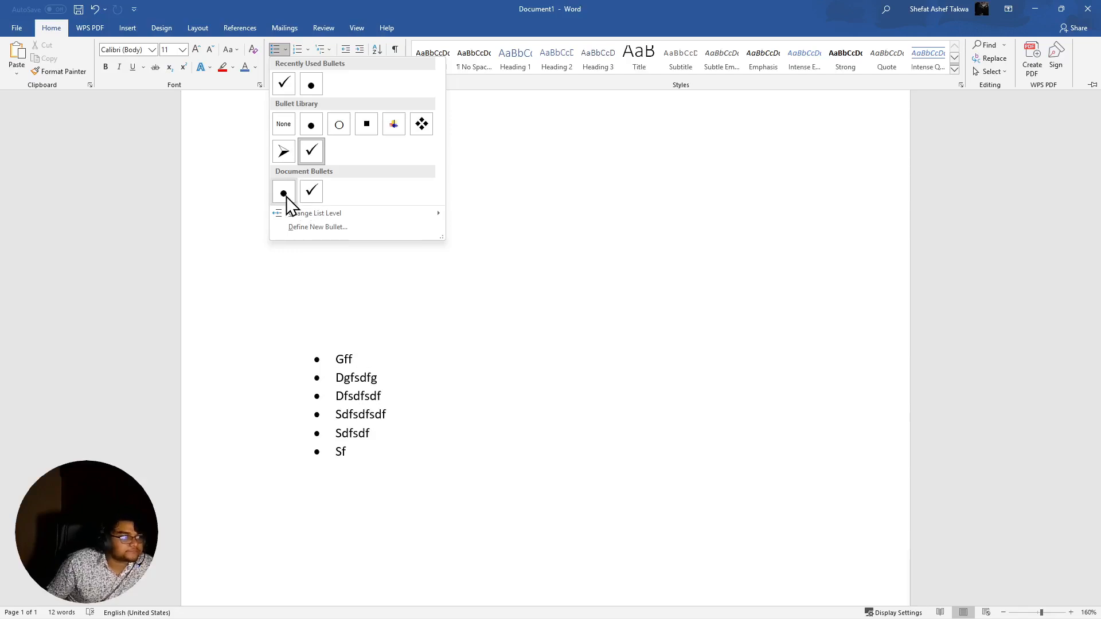
{"action": "left_click", "coordinate": [314, 227]}
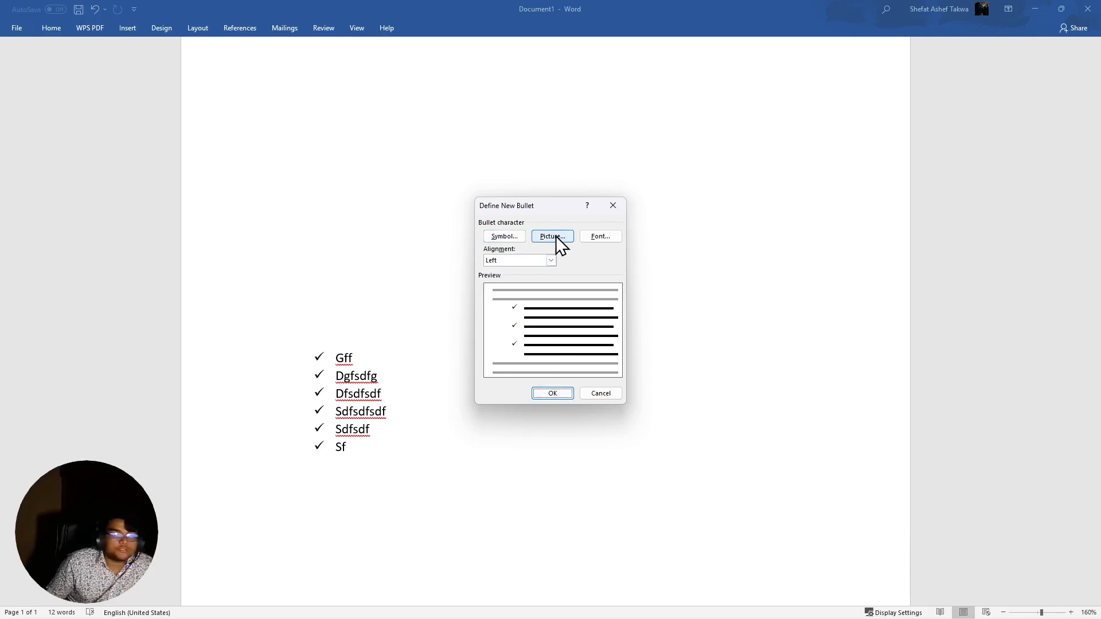
{"action": "left_click", "coordinate": [617, 205]}
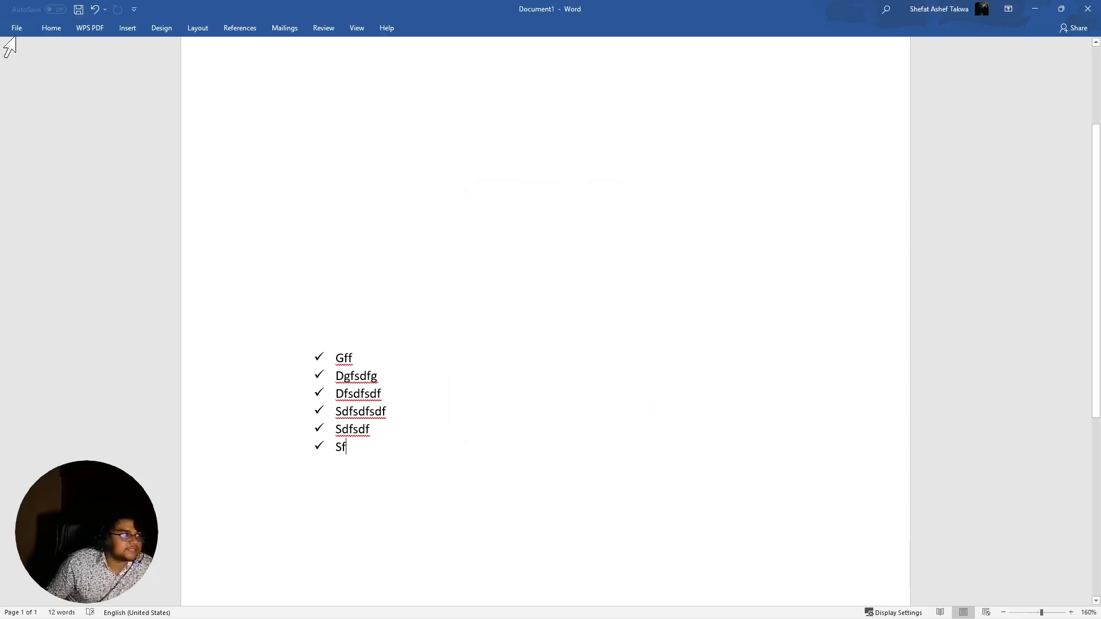
Convert the checkmark list into a numbered list 1–6
{"action": "left_click", "coordinate": [67, 26]}
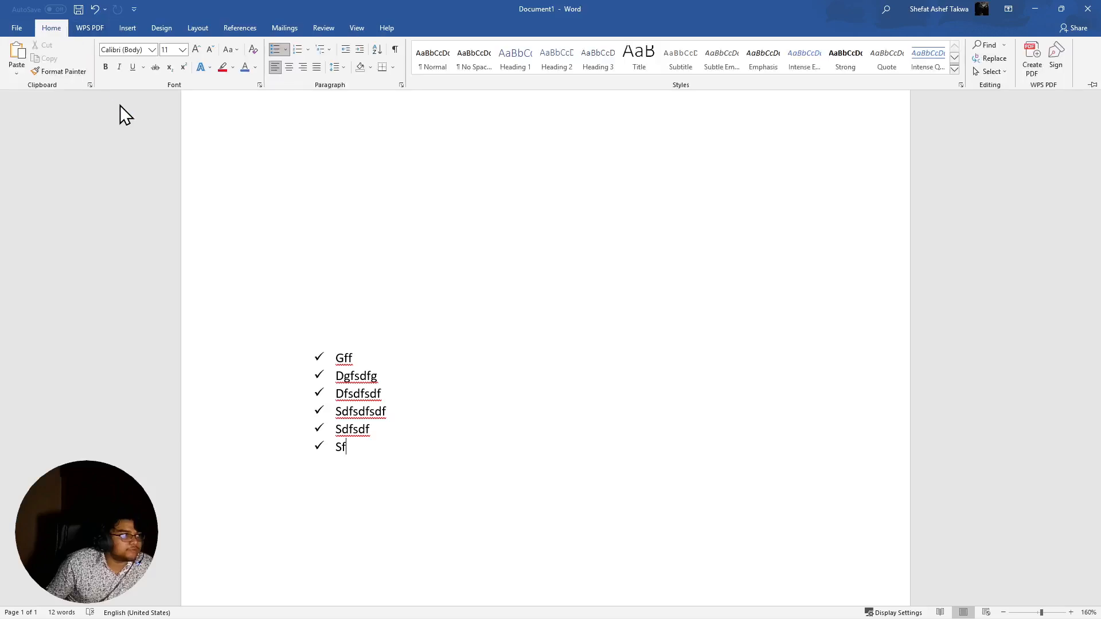
{"action": "left_click", "coordinate": [294, 56]}
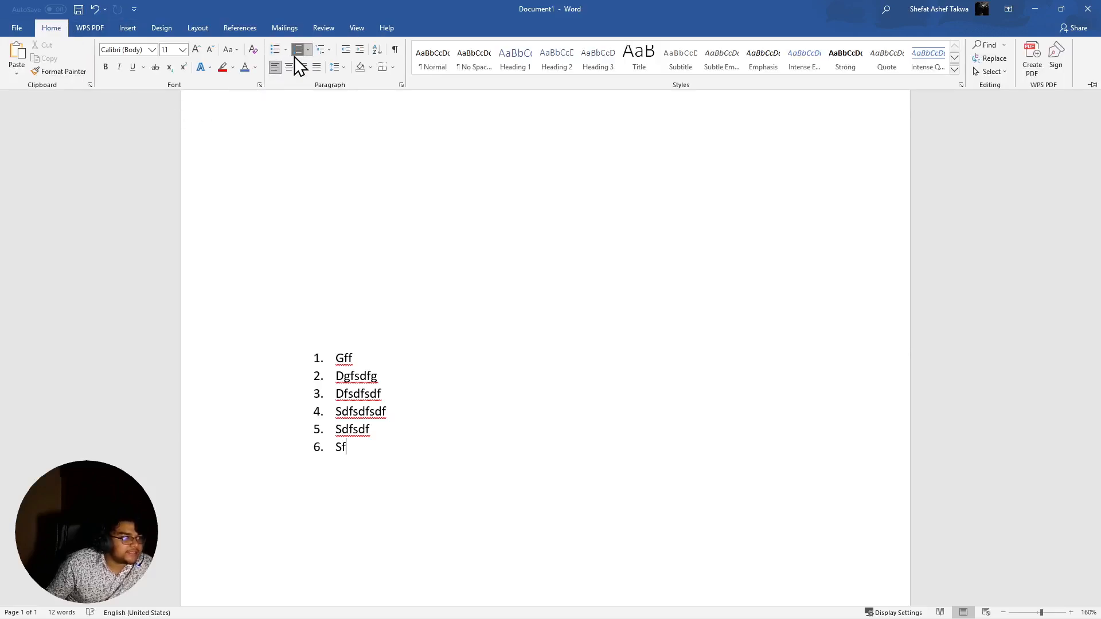
{"action": "left_click", "coordinate": [484, 249]}
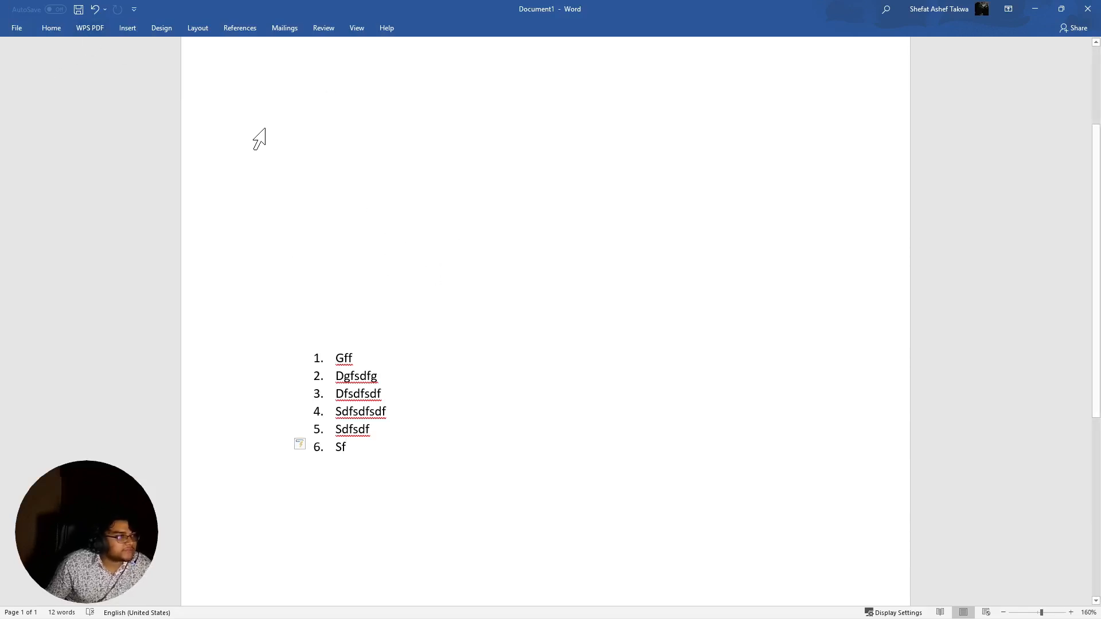
On the empty line above, start a new numbered list of three name entries
{"action": "left_click", "coordinate": [61, 34]}
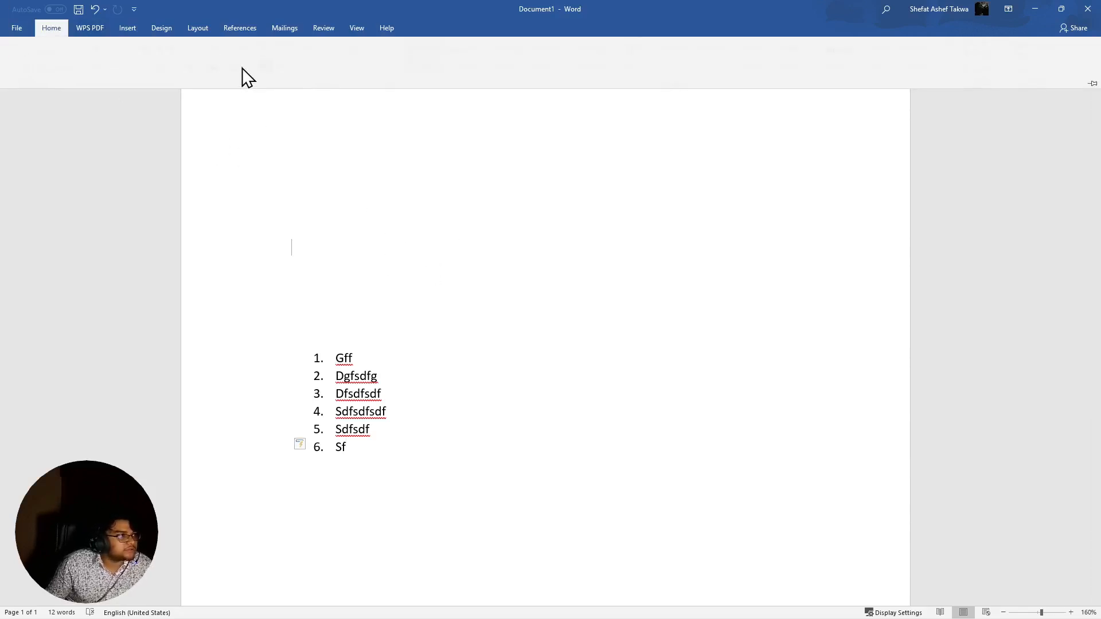
{"action": "left_click", "coordinate": [294, 49]}
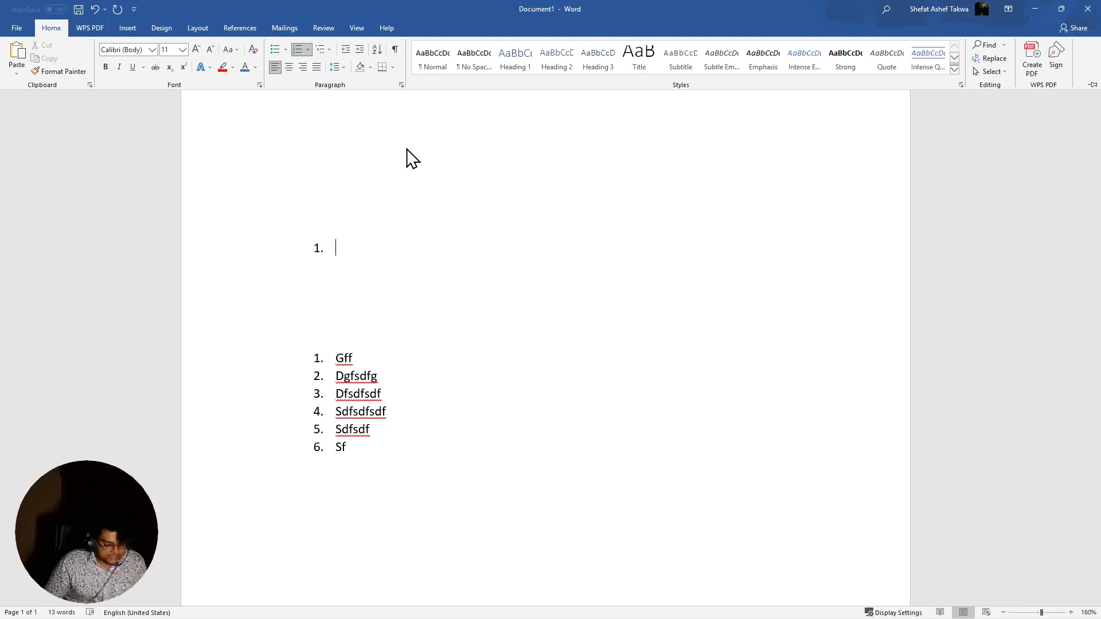
{"action": "type", "text": "shef"}
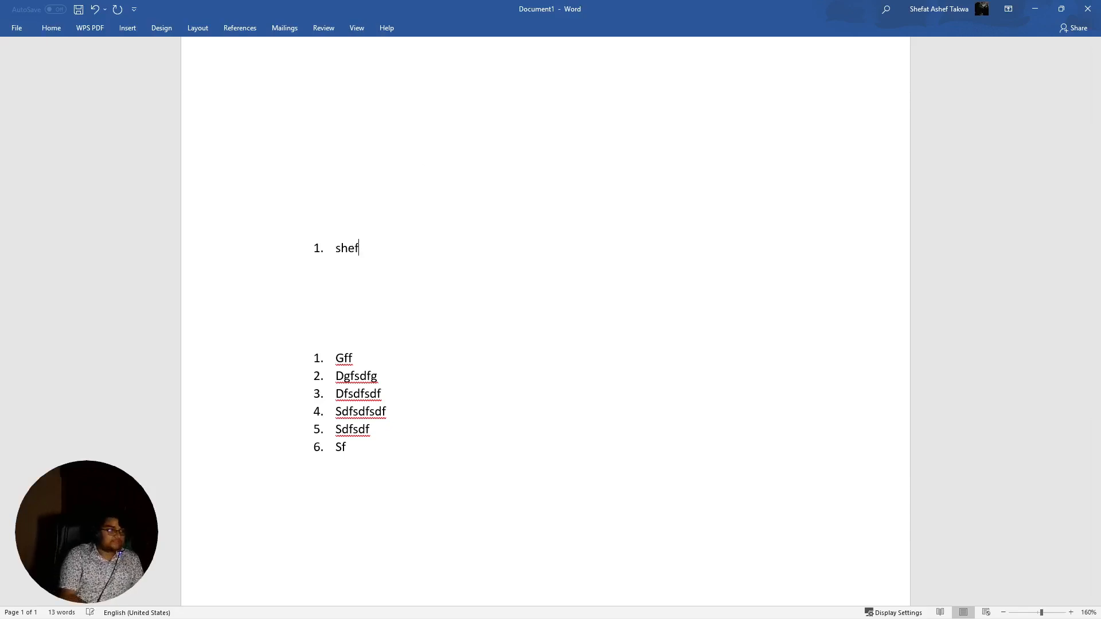
{"action": "type", "text": "at"}
{"action": "key", "text": "Return"}
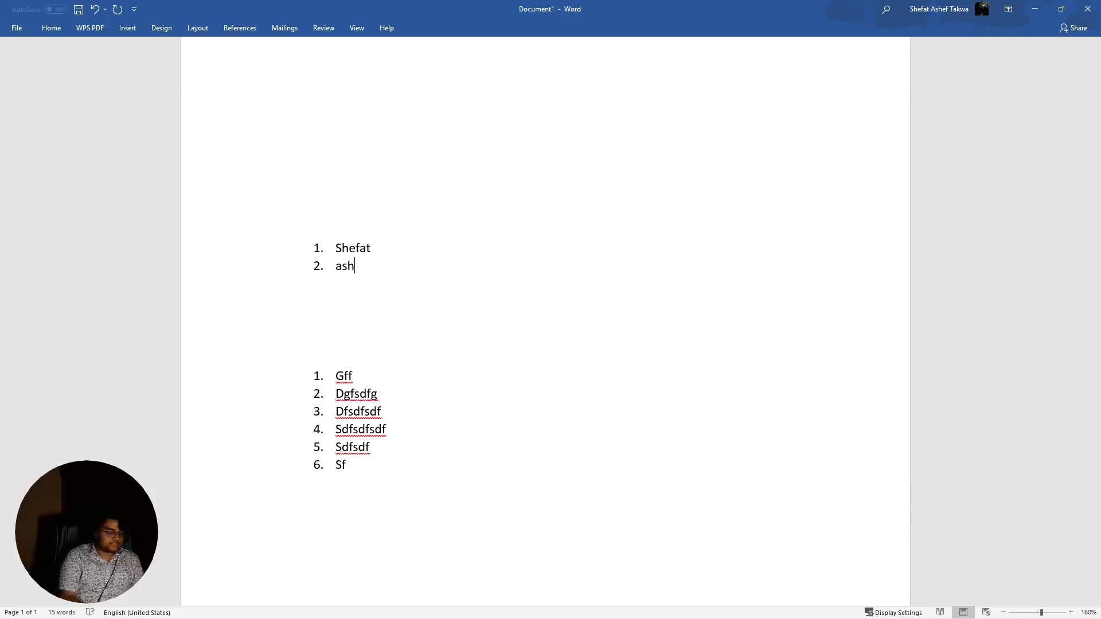
{"action": "type", "text": "ashef"}
{"action": "key", "text": "Return"}
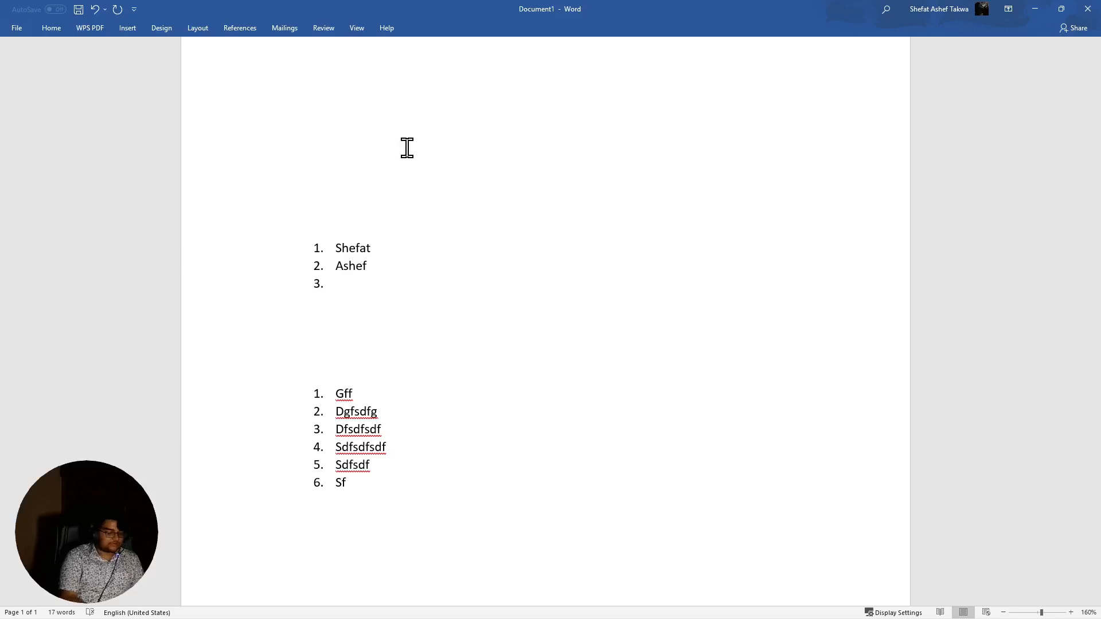
{"action": "type", "text": "teakw"}
{"action": "key", "text": "BackSpace"}
{"action": "key", "text": "BackSpace"}
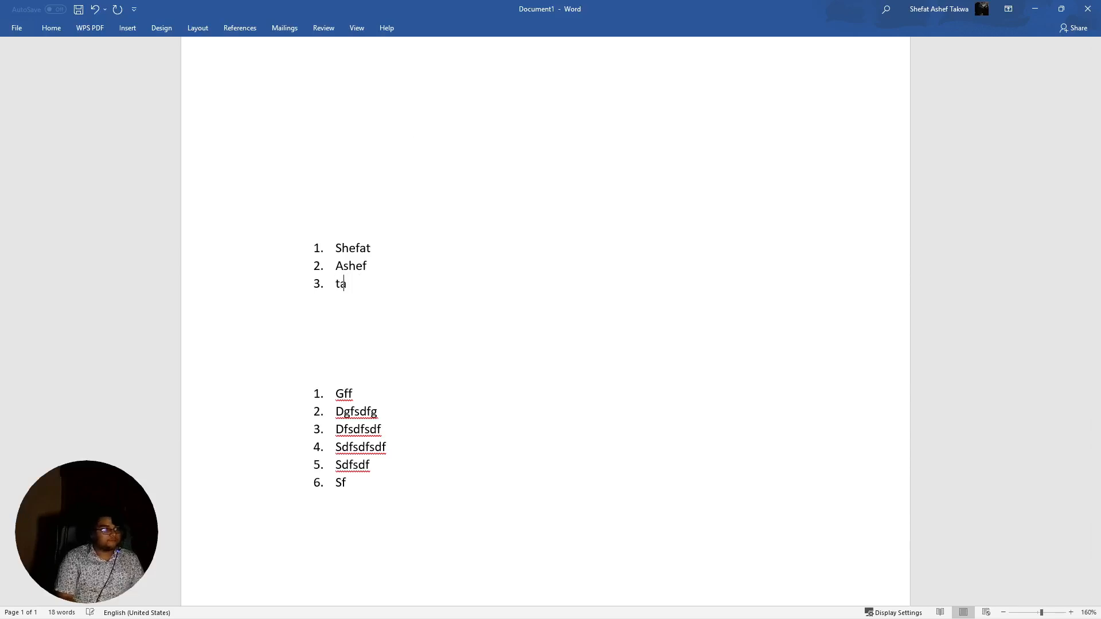
{"action": "type", "text": "kwa"}
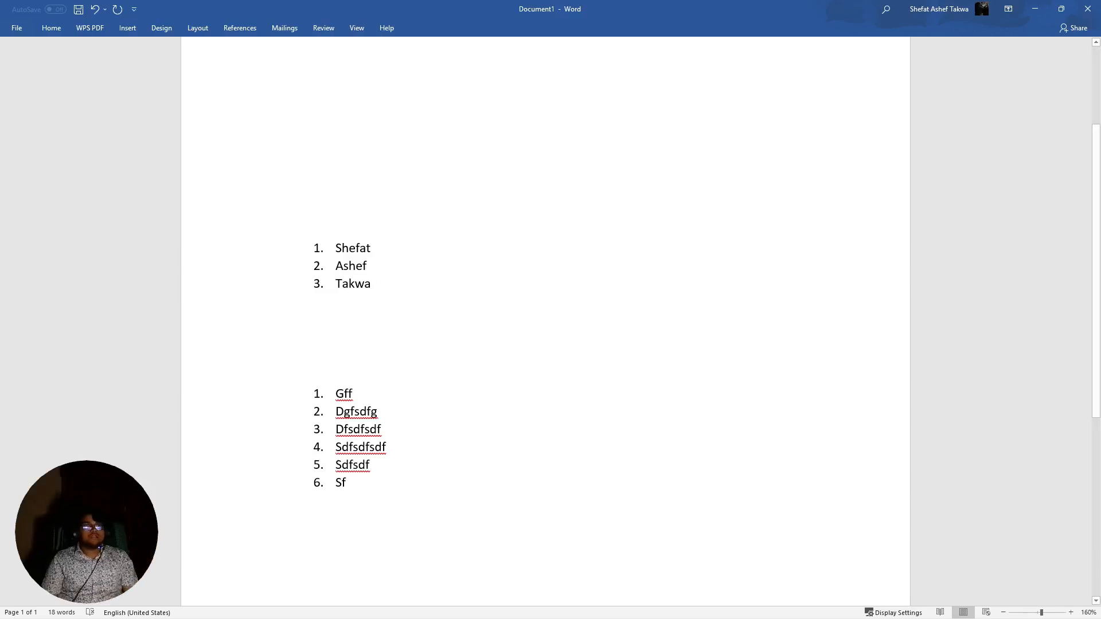
{"action": "left_click_drag", "start_coordinate": [905, 475], "coordinate": [264, 0]}
{"action": "left_click_drag", "start_coordinate": [124, 4], "coordinate": [1100, 155]}
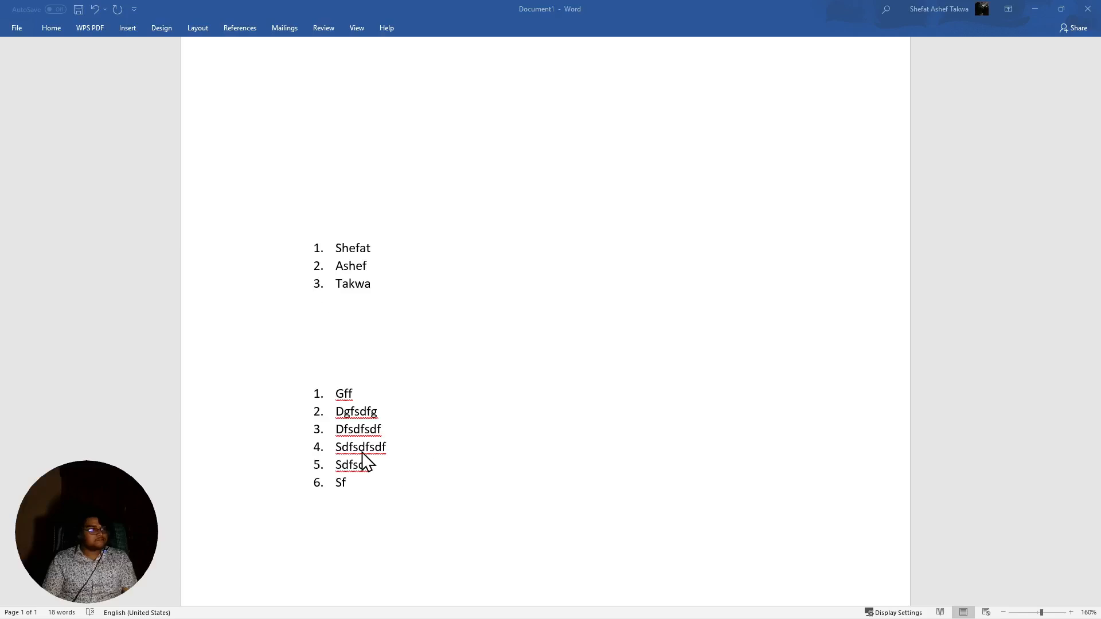
Type 'kkkk' on the empty line between the name list and the six-item list
{"action": "scroll", "coordinate": [365, 436], "scroll_direction": "down", "scroll_amount": 3}
{"action": "scroll", "coordinate": [366, 425], "scroll_direction": "up", "scroll_amount": 4}
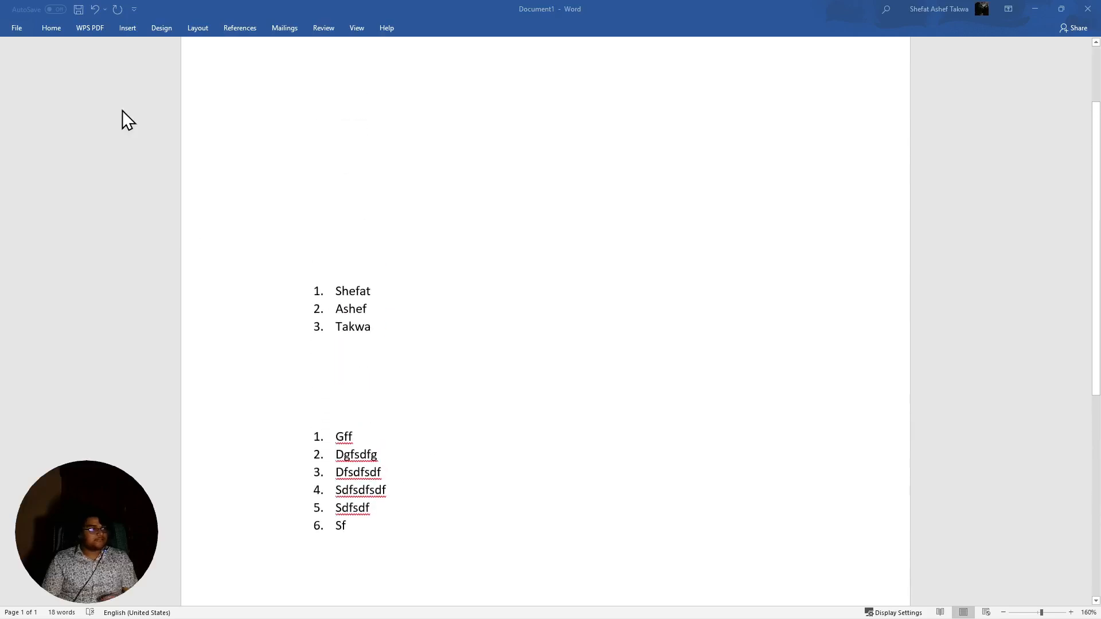
{"action": "left_click", "coordinate": [48, 28]}
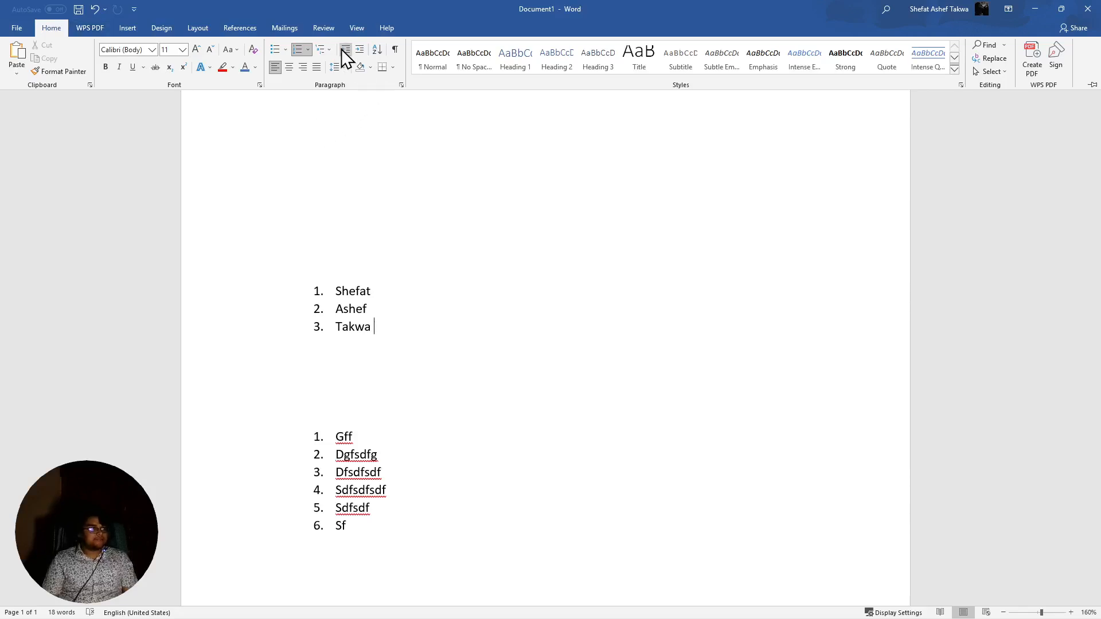
{"action": "left_click", "coordinate": [643, 396]}
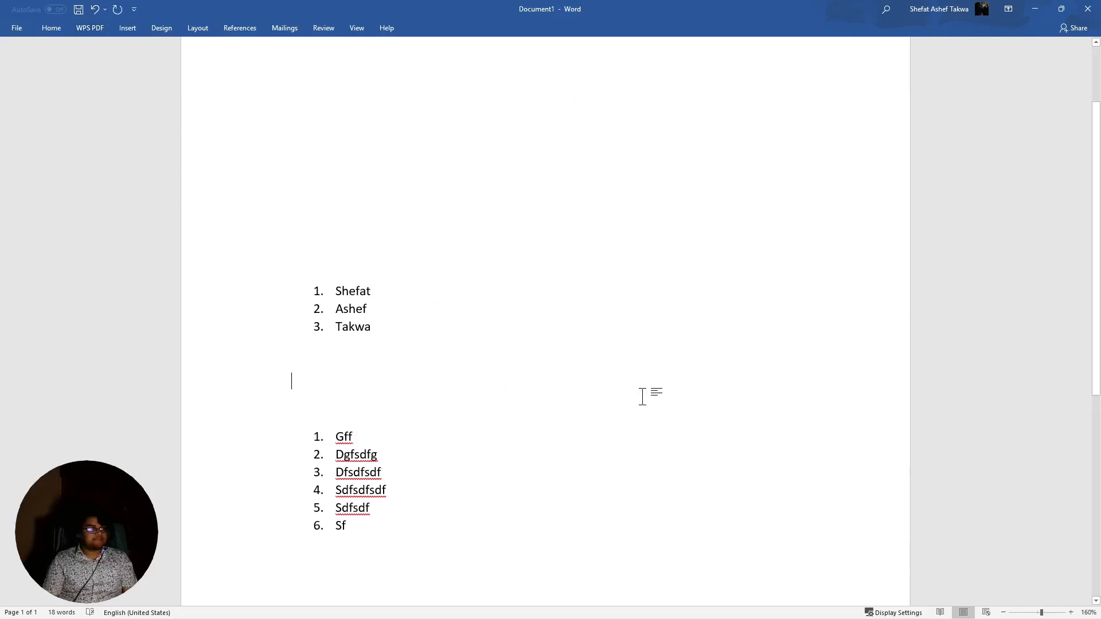
{"action": "type", "text": "kkkk"}
{"action": "scroll", "coordinate": [172, 210], "scroll_direction": "down", "scroll_amount": 3}
{"action": "scroll", "coordinate": [149, 149], "scroll_direction": "up", "scroll_amount": 3}
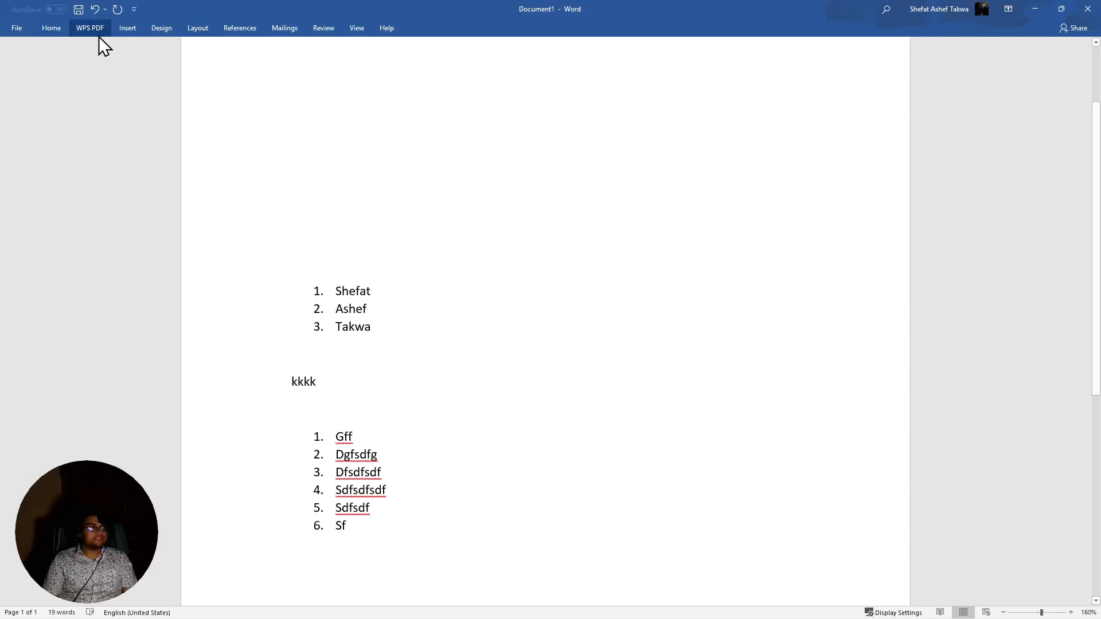
{"action": "left_click", "coordinate": [52, 26]}
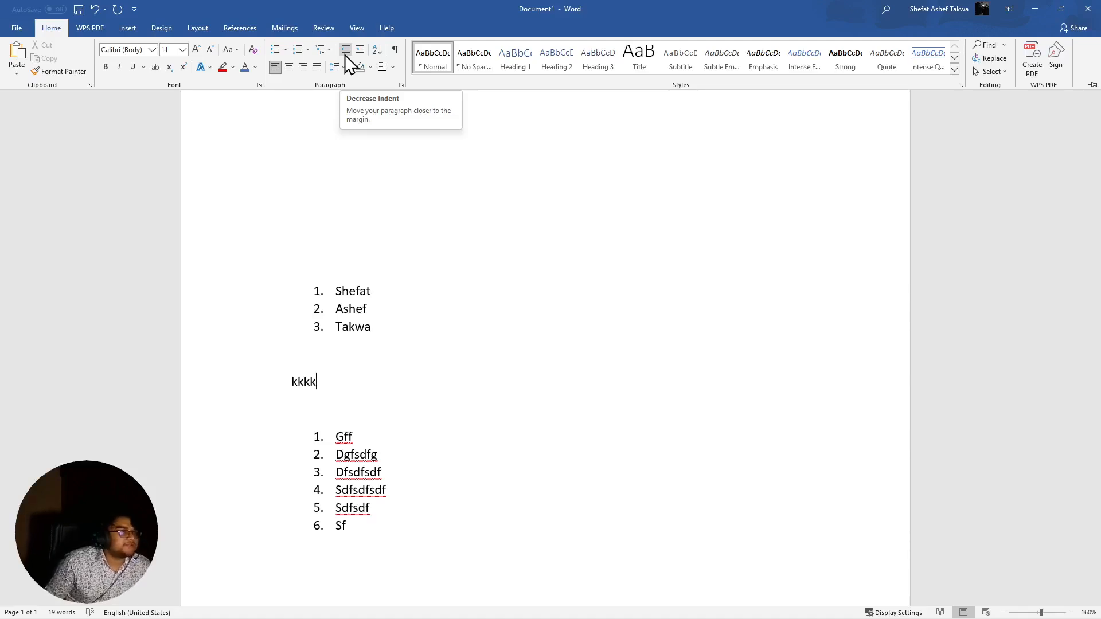
{"action": "scroll", "coordinate": [408, 390], "scroll_direction": "down", "scroll_amount": 1}
{"action": "scroll", "coordinate": [419, 361], "scroll_direction": "up", "scroll_amount": 3}
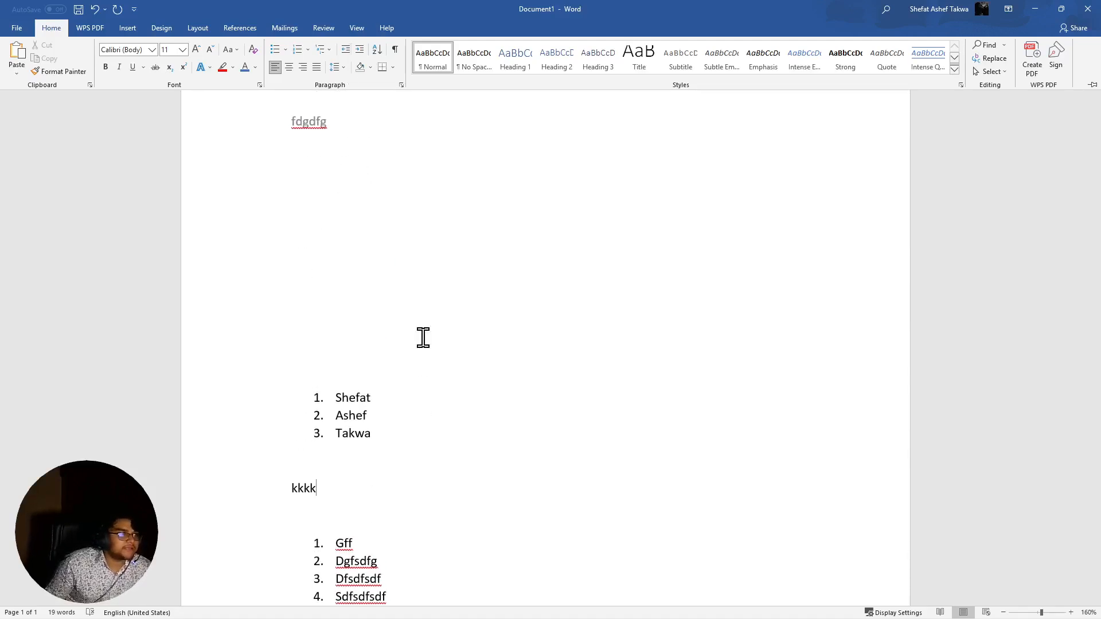
{"action": "scroll", "coordinate": [428, 354], "scroll_direction": "down", "scroll_amount": 10}
{"action": "scroll", "coordinate": [444, 350], "scroll_direction": "up", "scroll_amount": 7}
Add blank lines down onto page 2 and paste the copied quote paragraphs there
{"action": "scroll", "coordinate": [445, 355], "scroll_direction": "up", "scroll_amount": 4}
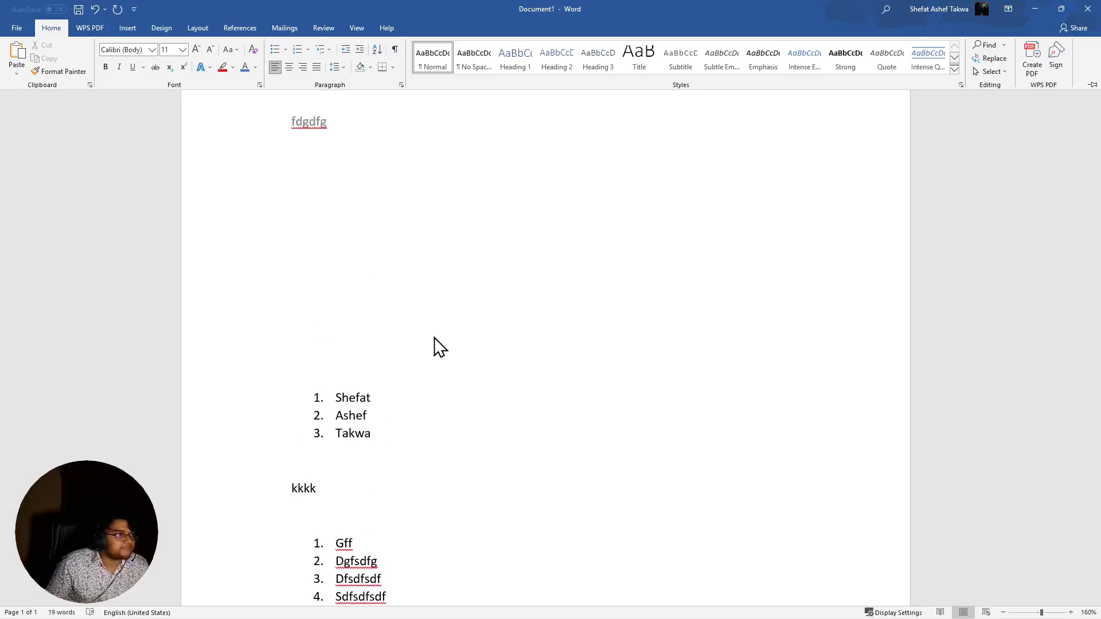
{"action": "key", "text": "ctrl+F1"}
{"action": "scroll", "coordinate": [435, 354], "scroll_direction": "down", "scroll_amount": 10}
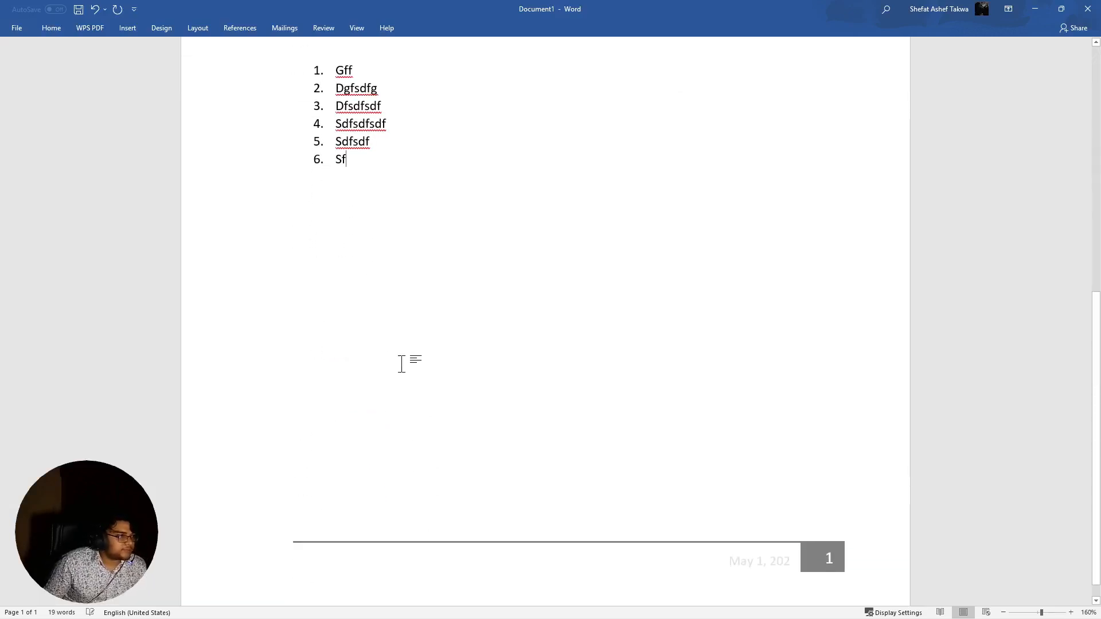
{"action": "scroll", "coordinate": [395, 439], "scroll_direction": "down", "scroll_amount": 1}
{"action": "type", "text": "\\]"}
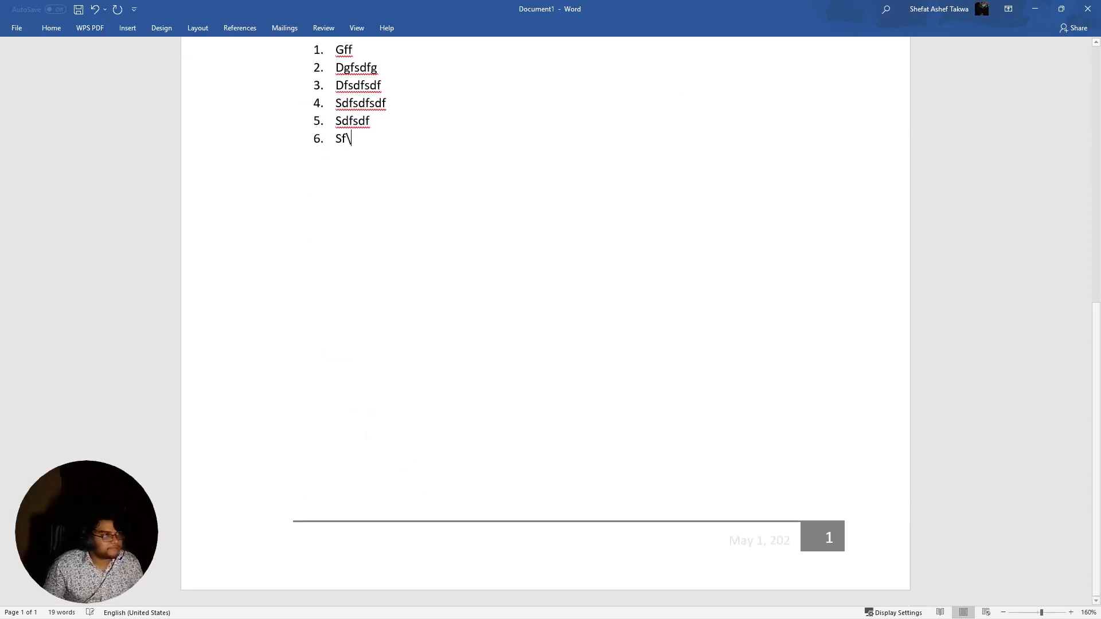
{"action": "key", "text": "Return"}
{"action": "key", "text": "Return"}
{"action": "key", "text": "Return"}
{"action": "key", "text": "Return"}
{"action": "key", "text": "Return"}
{"action": "key", "text": "Return"}
{"action": "key", "text": "Return"}
{"action": "key", "text": "Return"}
{"action": "key", "text": "Return"}
{"action": "key", "text": "Return"}
{"action": "key", "text": "Return"}
{"action": "key", "text": "Return"}
{"action": "key", "text": "Return"}
{"action": "key", "text": "Return"}
{"action": "key", "text": "Return"}
{"action": "key", "text": "Return"}
{"action": "key", "text": "Return"}
{"action": "key", "text": "Return"}
{"action": "key", "text": "Return"}
{"action": "key", "text": "Return"}
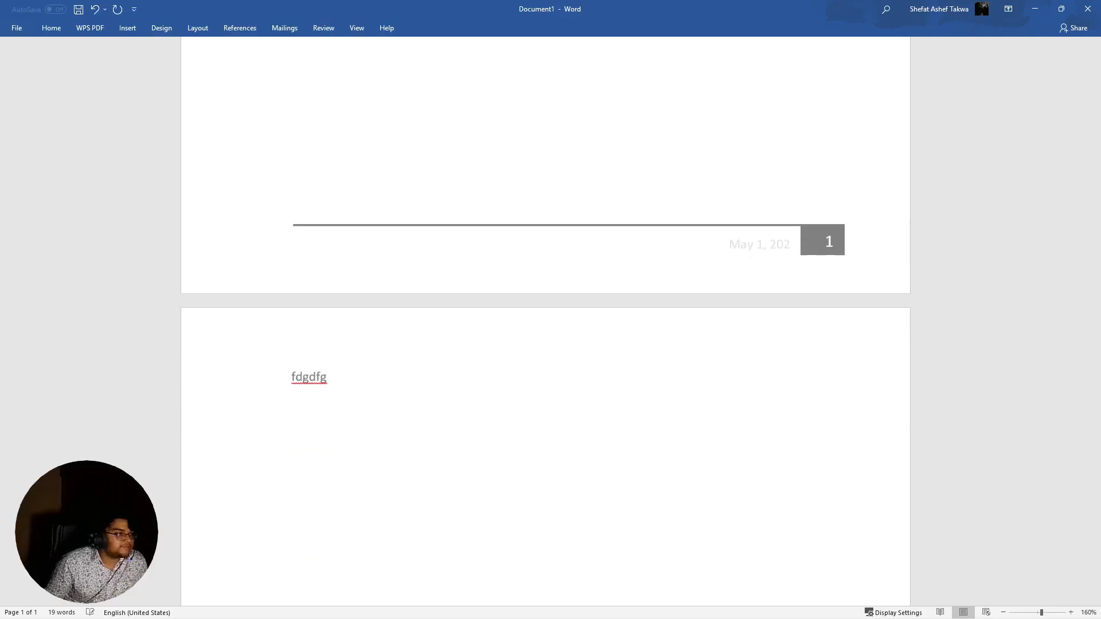
{"action": "scroll", "coordinate": [545, 321], "scroll_direction": "up", "scroll_amount": 1}
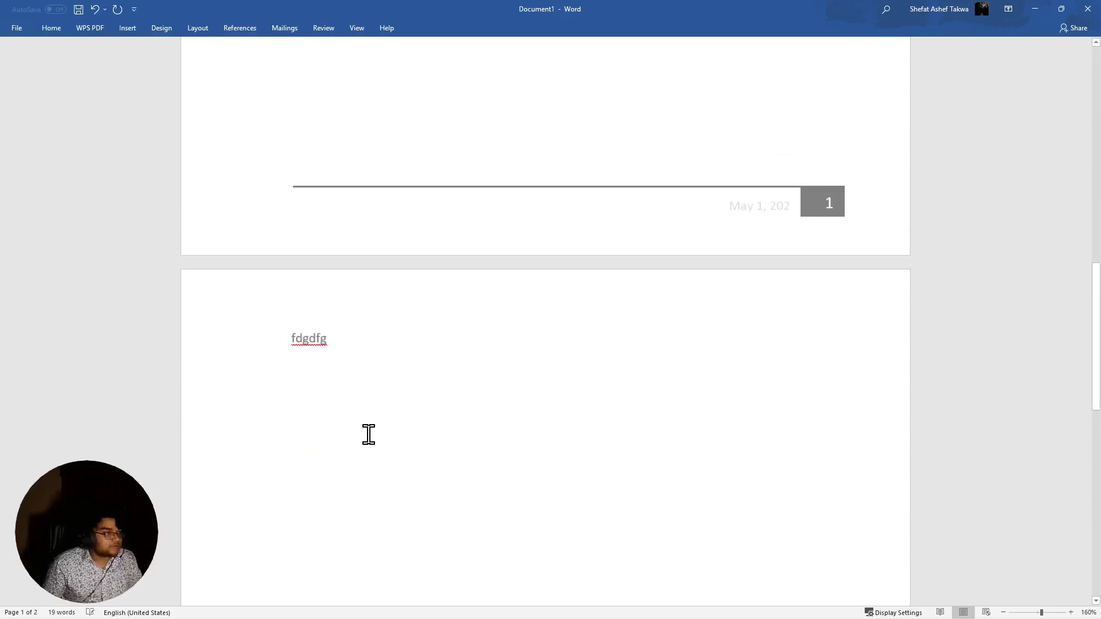
{"action": "type", "text": "Captain Steve reminisced: \"I was in the Navy and flying out, and as we're turning out over the open ocean, the Rock of Gibraltar's on one side, and directly underneath of us was a submarine just heading out to sea on the surface.  \"And there was a bunch of dolphins just jumping in the wake. Oh, I wish I'd had a camera to take a picture. It was just absolutely gorgeous.\""}
Select the pasted quote and adjust its indent up and back down to full width
{"action": "left_click_drag", "start_coordinate": [302, 406], "coordinate": [755, 589]}
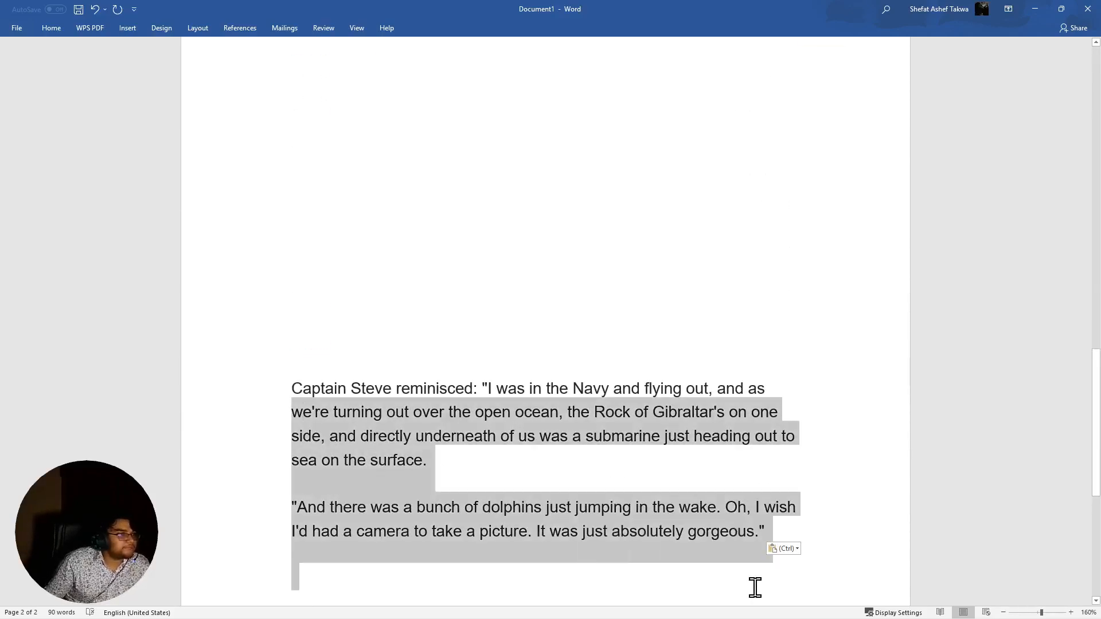
{"action": "left_click", "coordinate": [52, 28]}
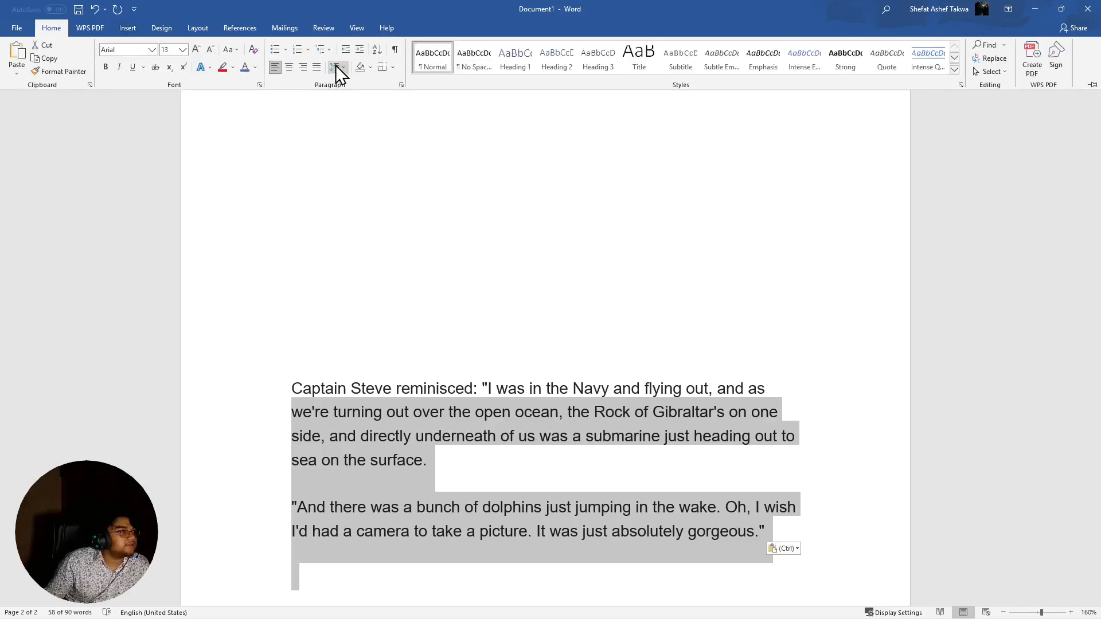
{"action": "left_click", "coordinate": [359, 50]}
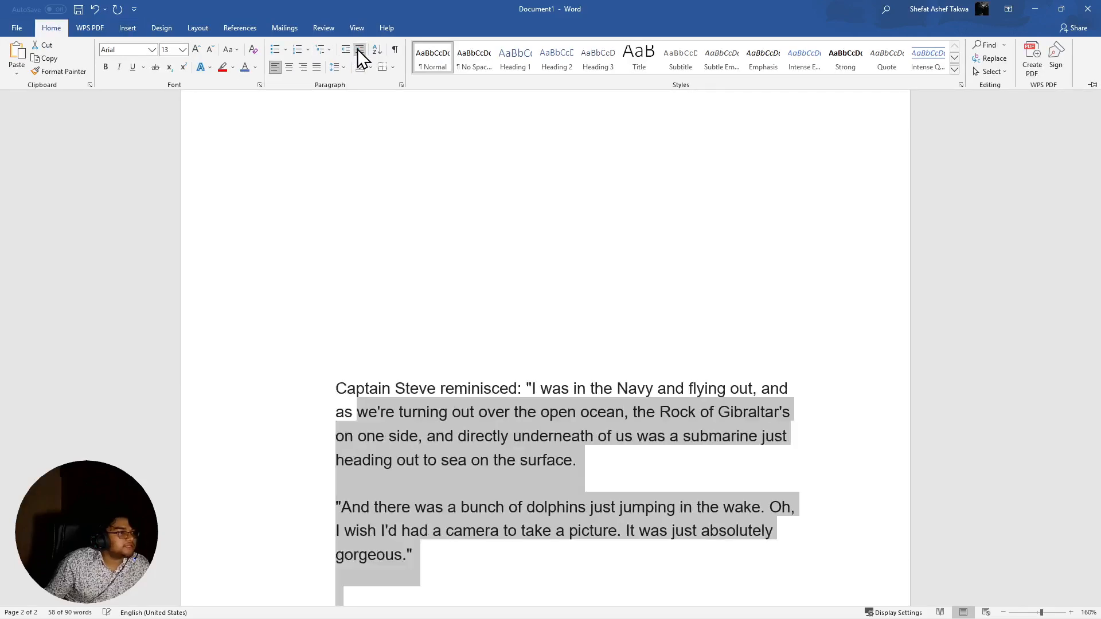
{"action": "left_click", "coordinate": [359, 50]}
{"action": "left_click", "coordinate": [359, 50]}
{"action": "left_click", "coordinate": [358, 50]}
{"action": "left_click", "coordinate": [359, 50]}
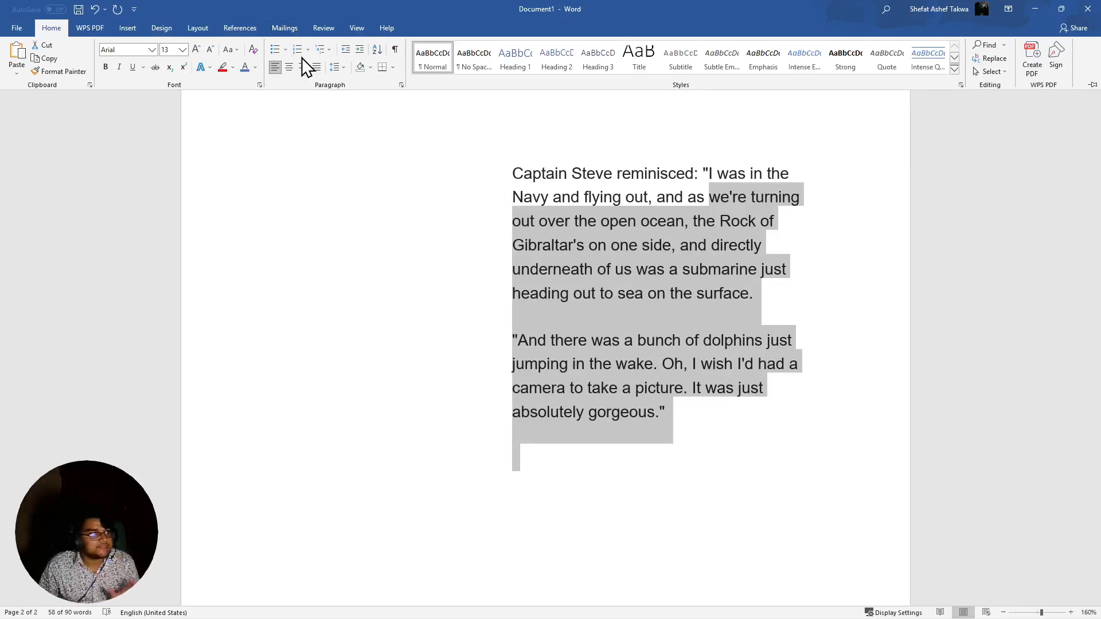
{"action": "left_click", "coordinate": [346, 50]}
{"action": "left_click", "coordinate": [345, 50]}
{"action": "left_click", "coordinate": [345, 49]}
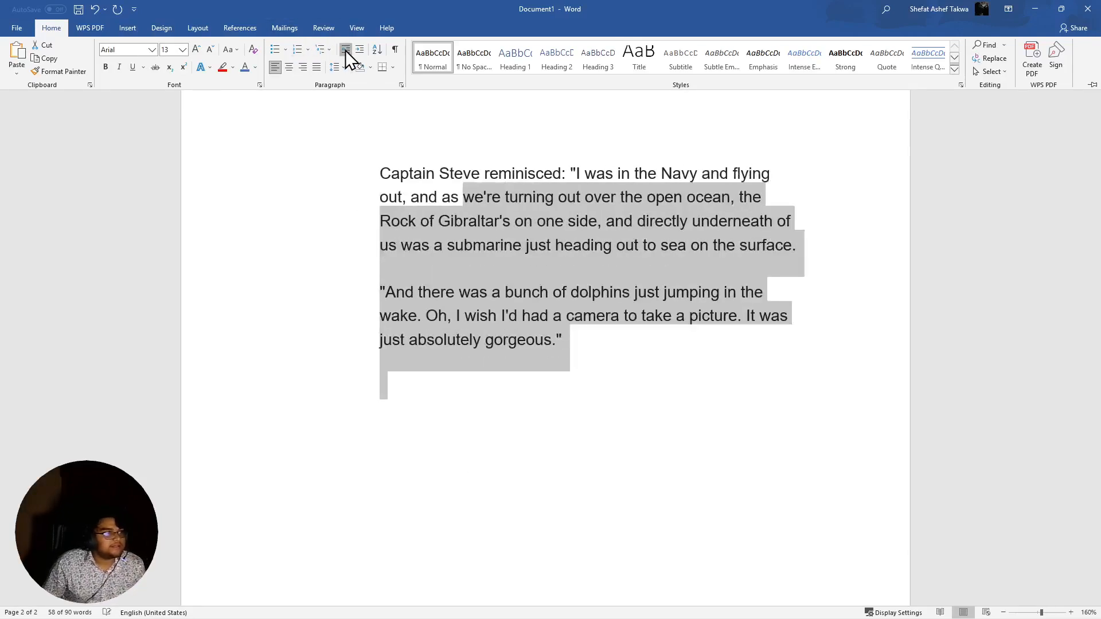
{"action": "left_click", "coordinate": [345, 50]}
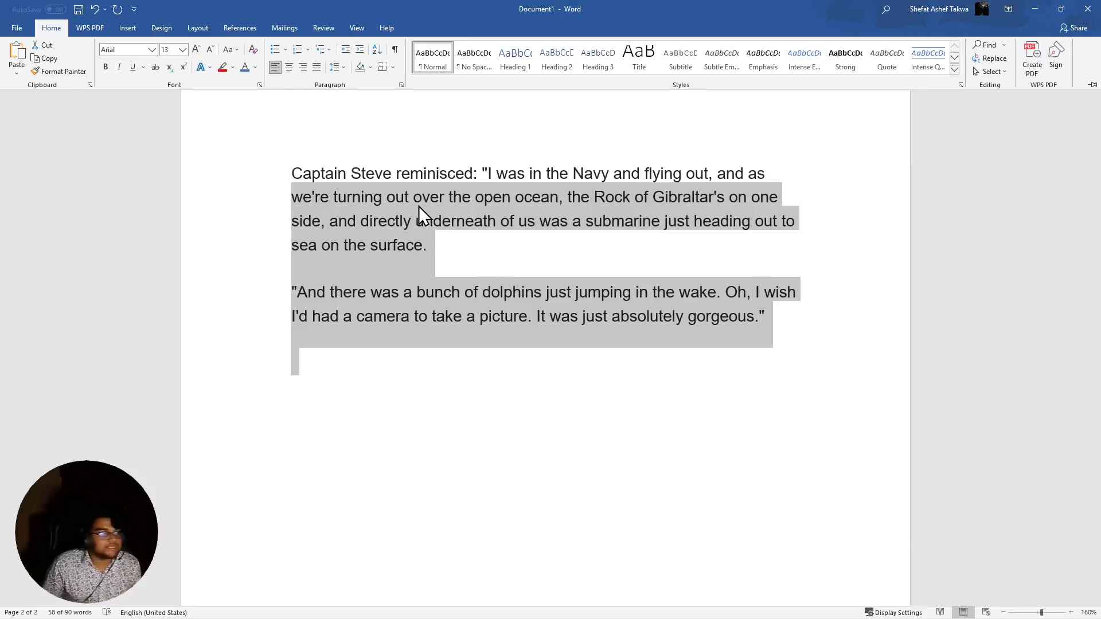
{"action": "key", "text": "ctrl+F1"}
{"action": "left_click", "coordinate": [307, 174]}
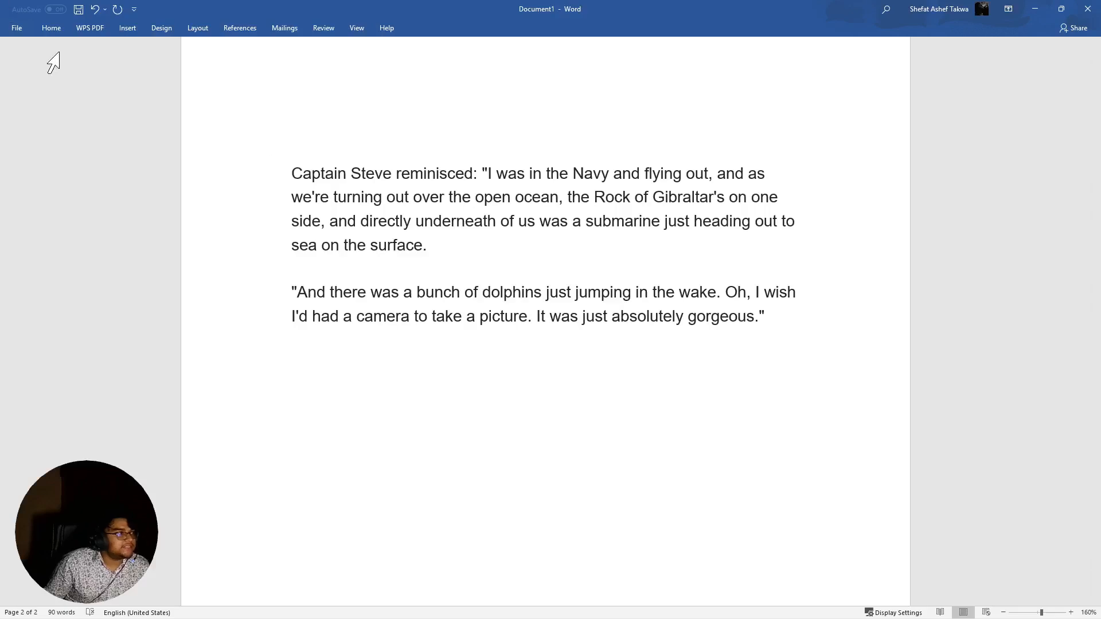
{"action": "left_click", "coordinate": [54, 30]}
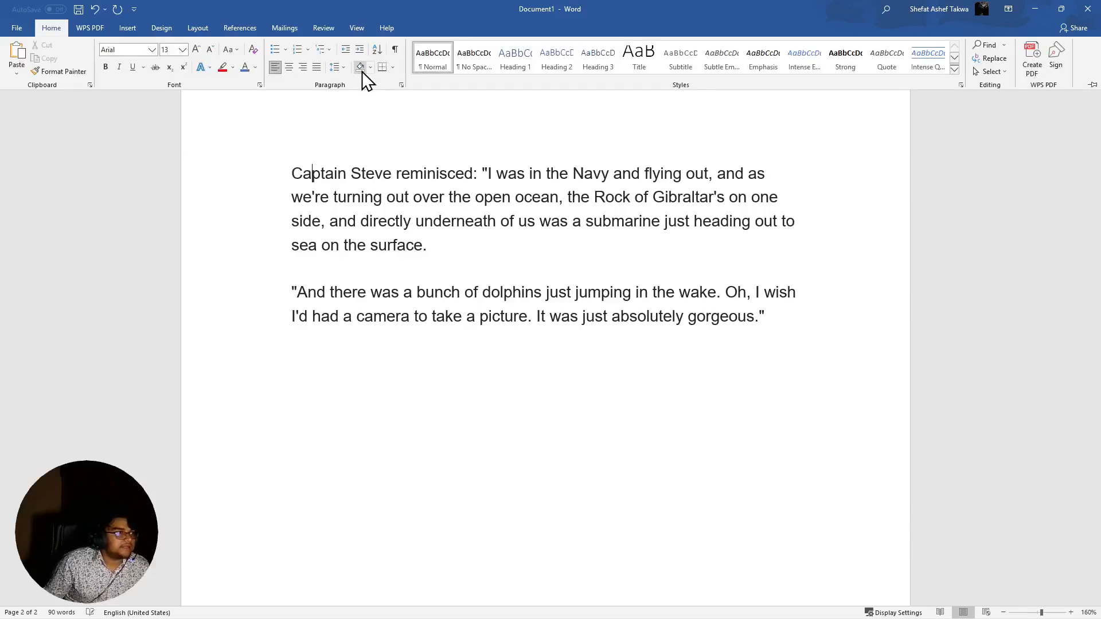
Select the Captain Steve paragraph and apply the dark blue paragraph shading swatch
{"action": "left_click", "coordinate": [423, 256]}
{"action": "left_click", "coordinate": [428, 248]}
{"action": "left_click", "coordinate": [265, 172], "text": "shift"}
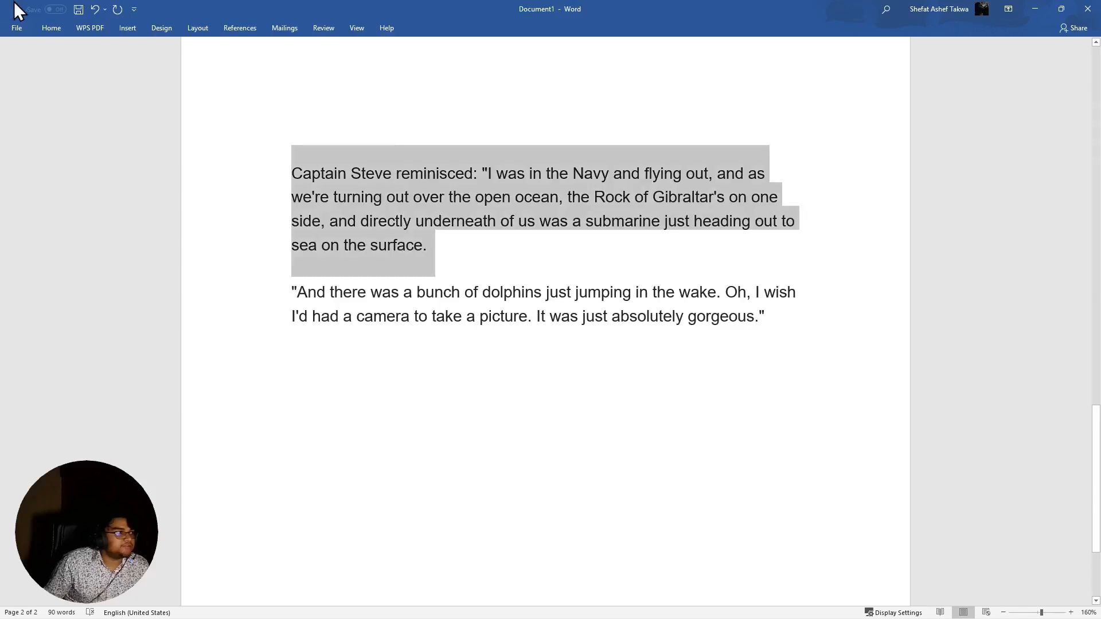
{"action": "left_click", "coordinate": [61, 33]}
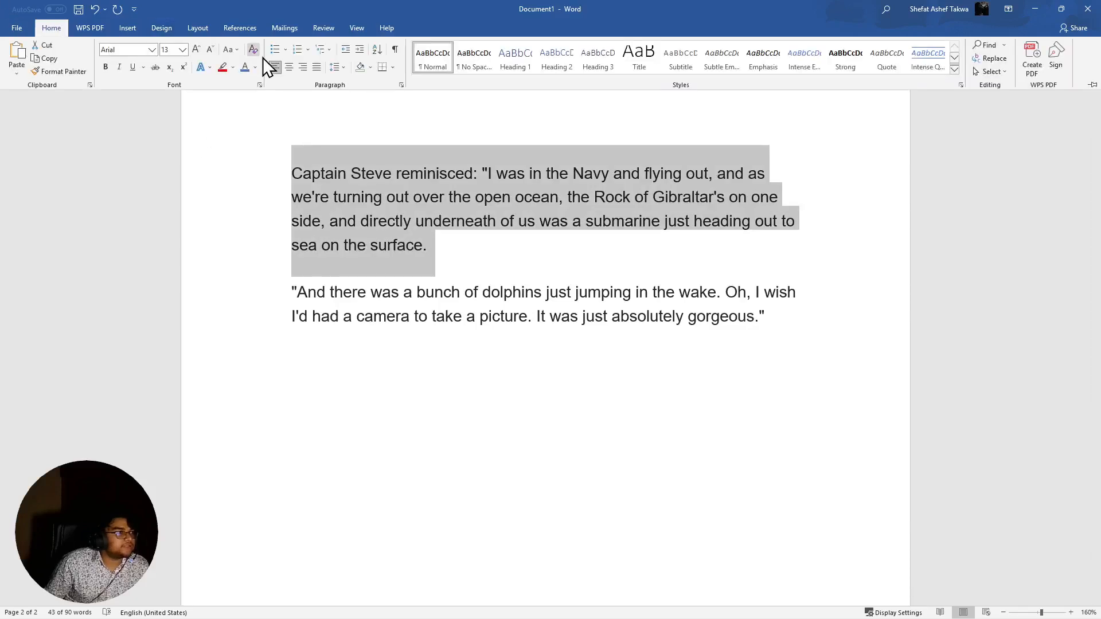
{"action": "left_click", "coordinate": [370, 67]}
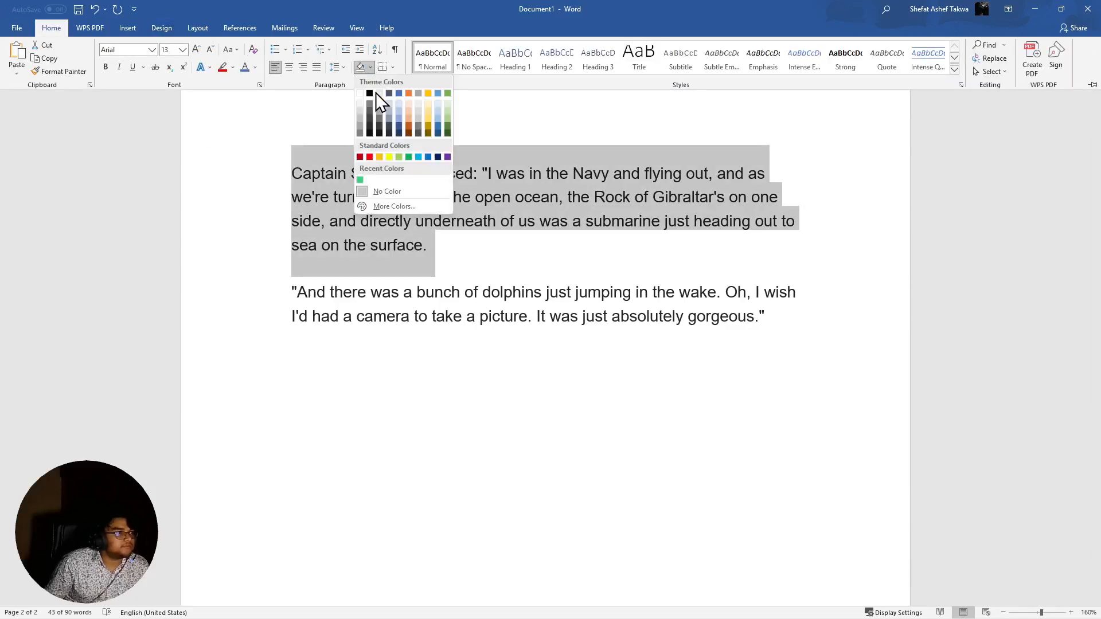
{"action": "left_click", "coordinate": [395, 123]}
{"action": "left_click", "coordinate": [547, 293]}
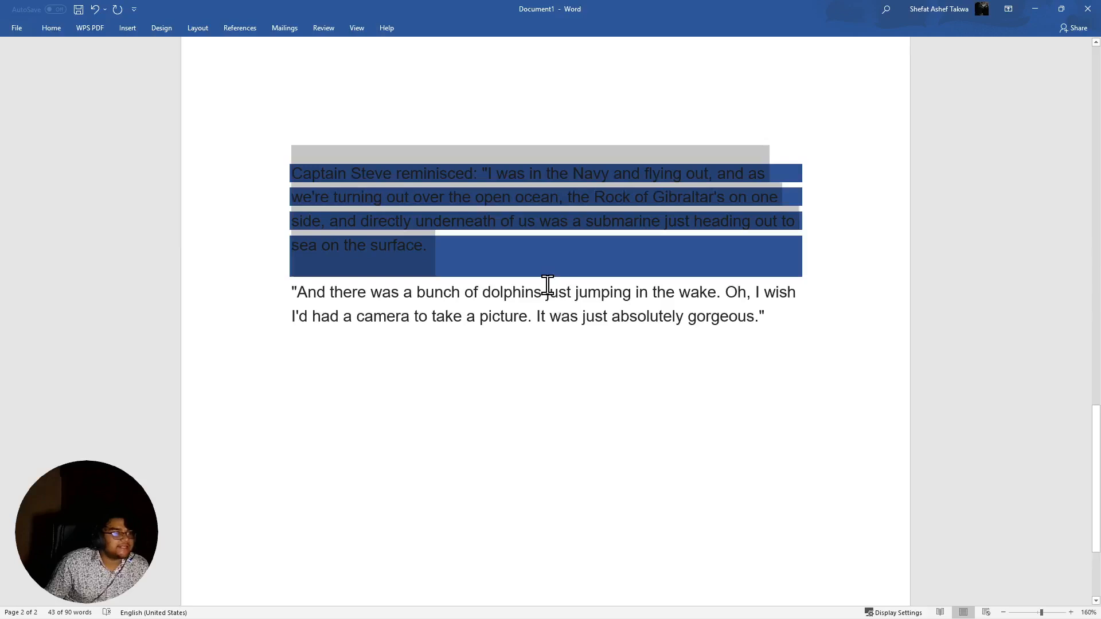
{"action": "left_click", "coordinate": [485, 458]}
{"action": "left_click_drag", "start_coordinate": [413, 239], "coordinate": [243, 115]}
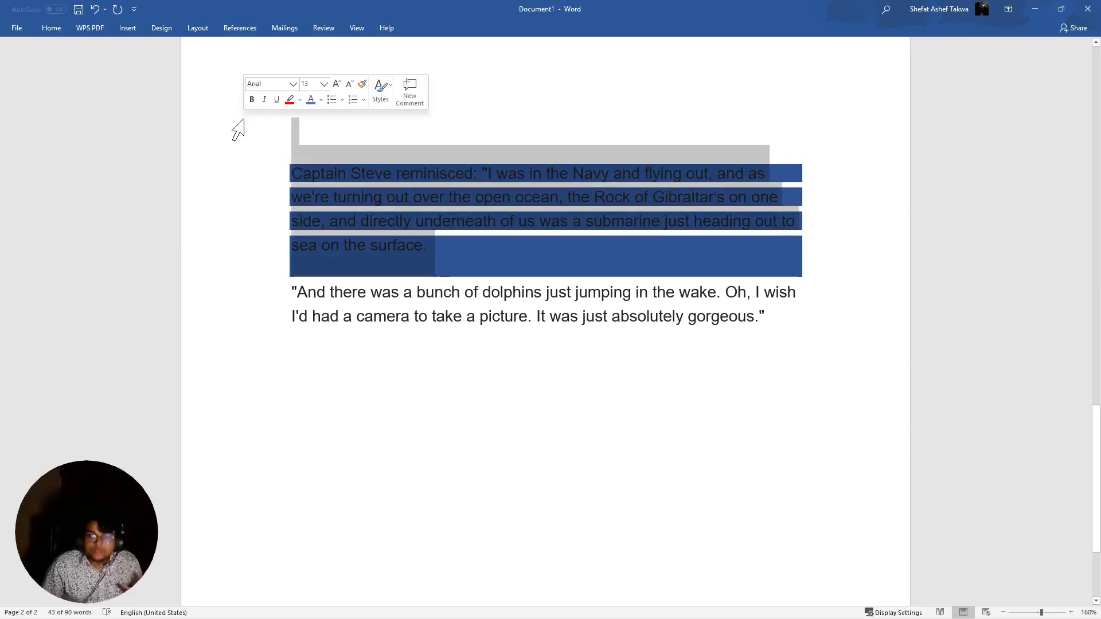
{"action": "mouse_move", "coordinate": [1100, 618]}
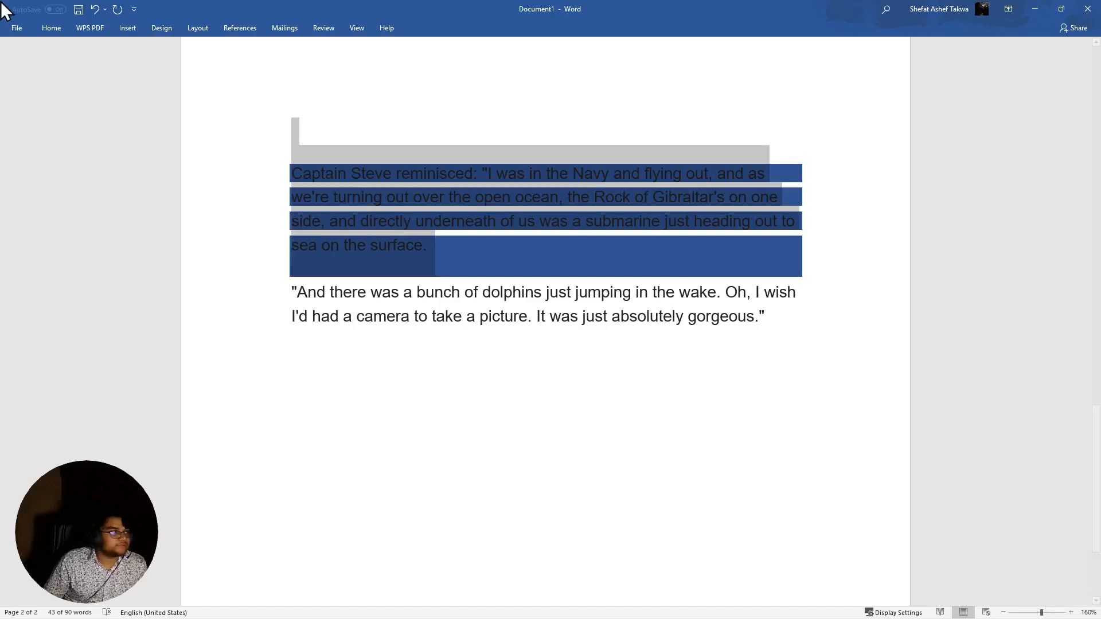
{"action": "left_click", "coordinate": [37, 32]}
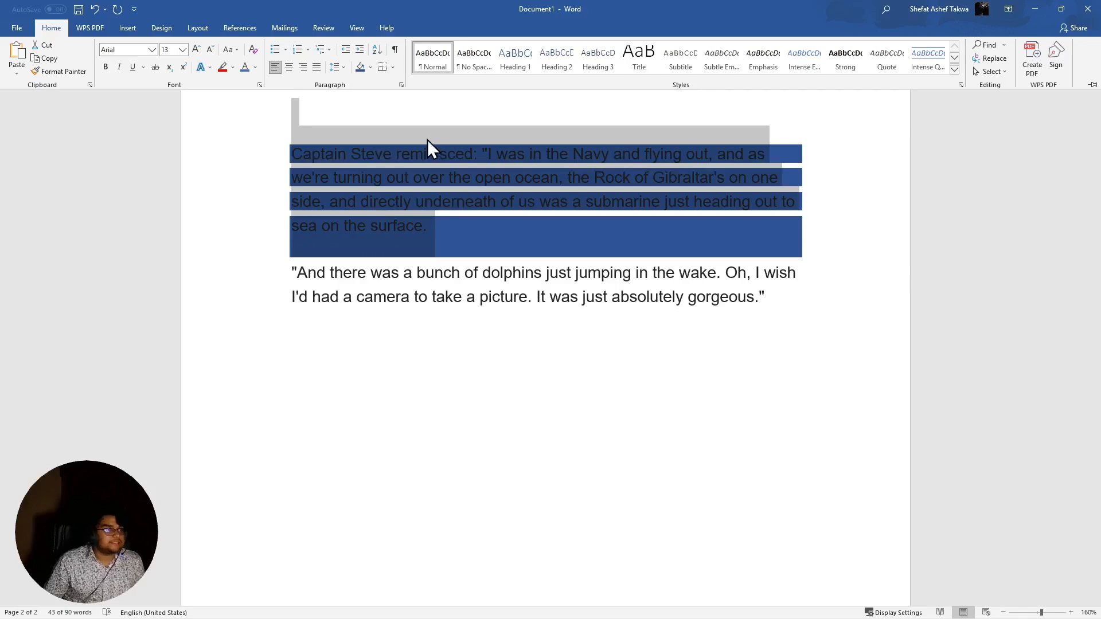
{"action": "scroll", "coordinate": [484, 162], "scroll_direction": "up", "scroll_amount": 2}
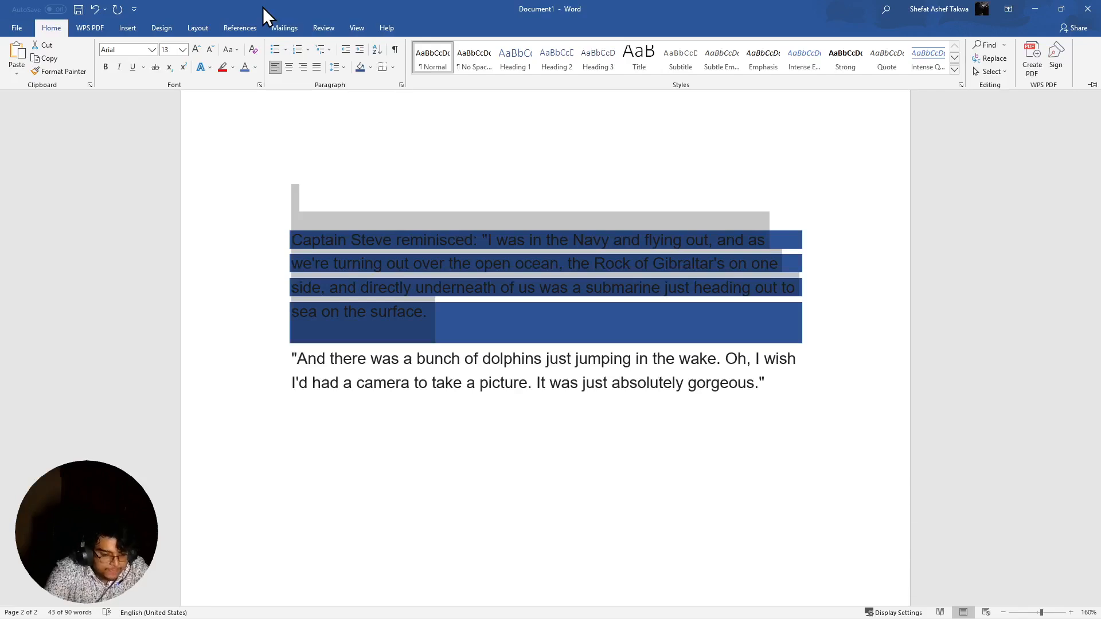
{"action": "scroll", "coordinate": [325, 228], "scroll_direction": "down", "scroll_amount": 1}
{"action": "scroll", "coordinate": [325, 229], "scroll_direction": "down", "scroll_amount": 2}
{"action": "left_click", "coordinate": [442, 376]}
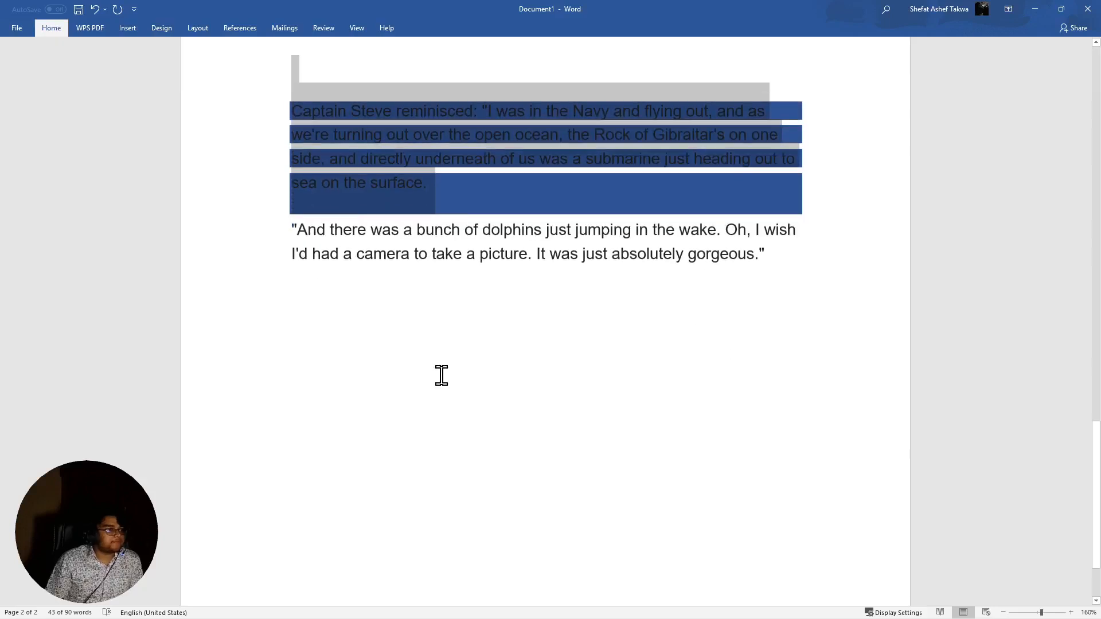
Type 'skill10' on the line below the quote, leaving the autocorrect capitalization
{"action": "left_click", "coordinate": [456, 385]}
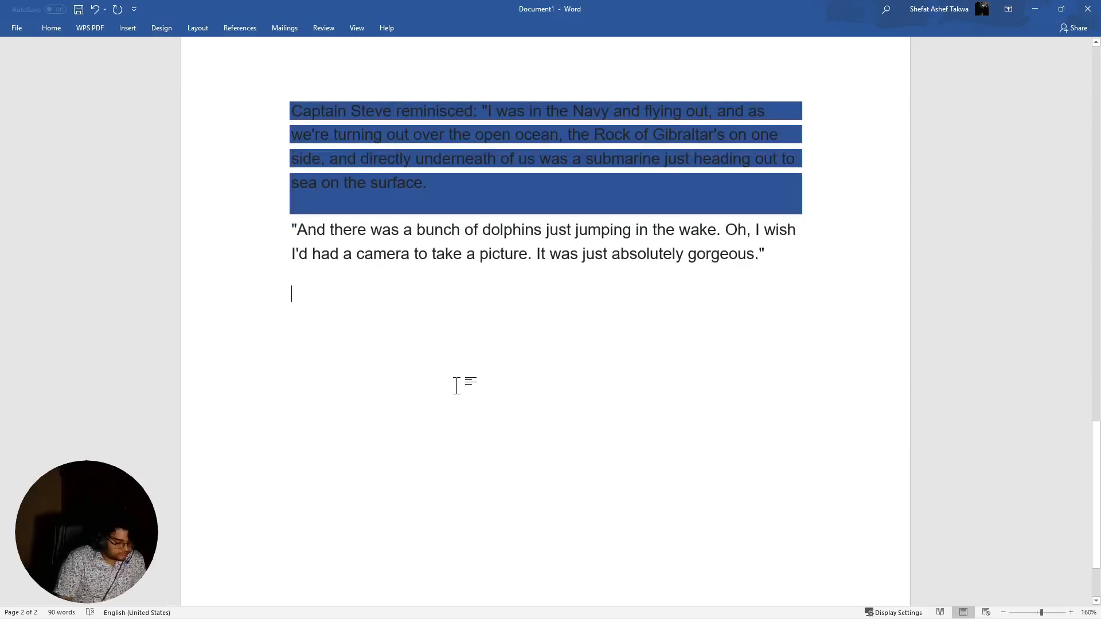
{"action": "type", "text": "skill"}
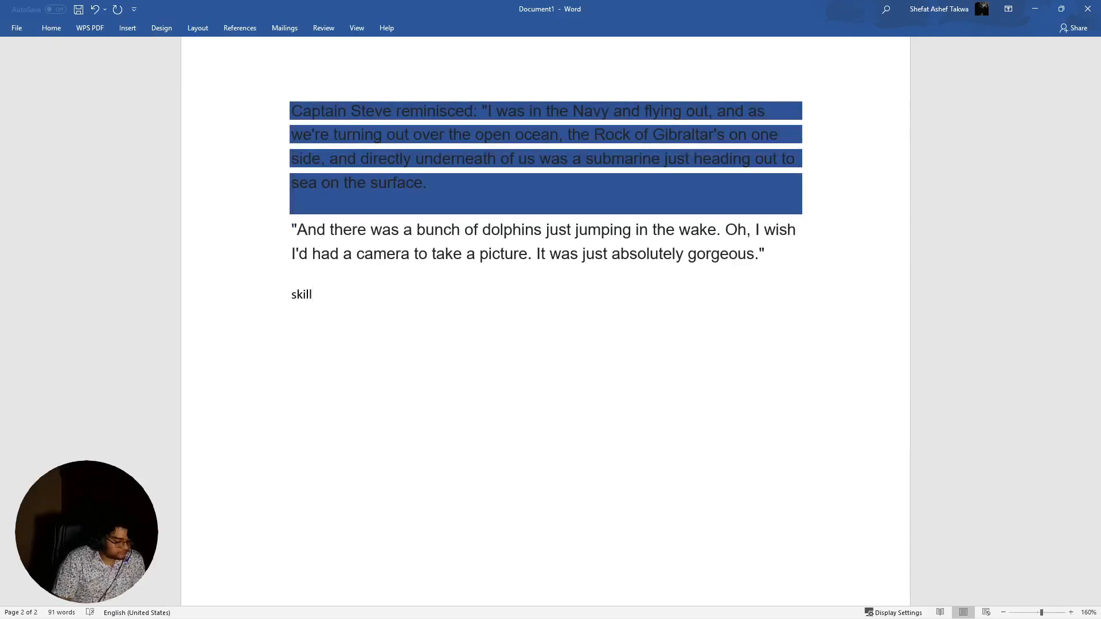
{"action": "type", "text": "10"}
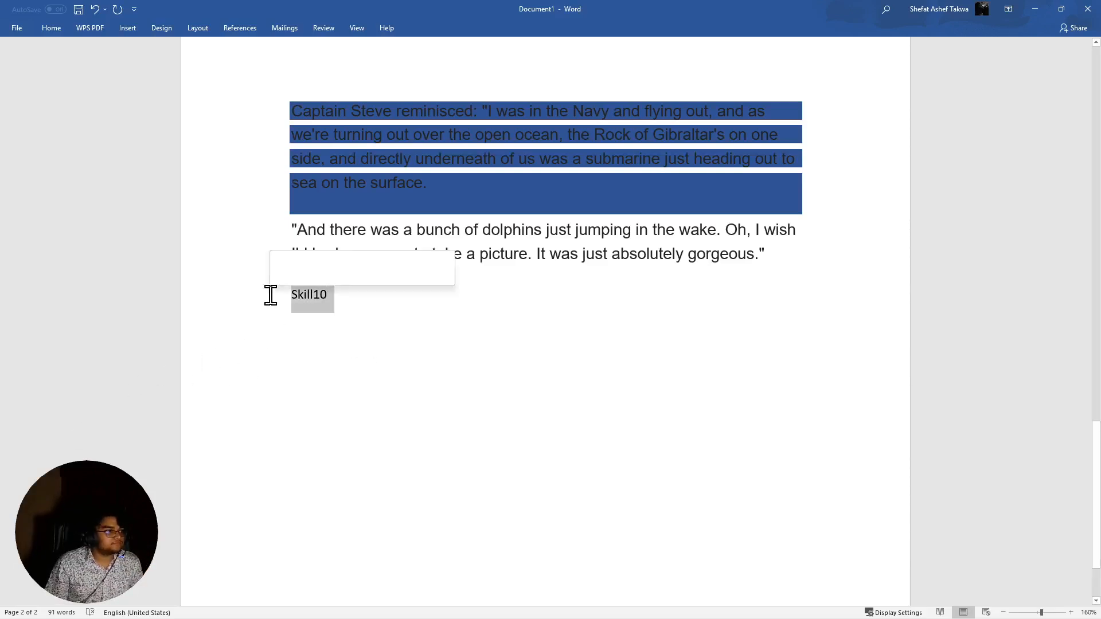
{"action": "left_click", "coordinate": [296, 304]}
{"action": "left_click", "coordinate": [356, 294]}
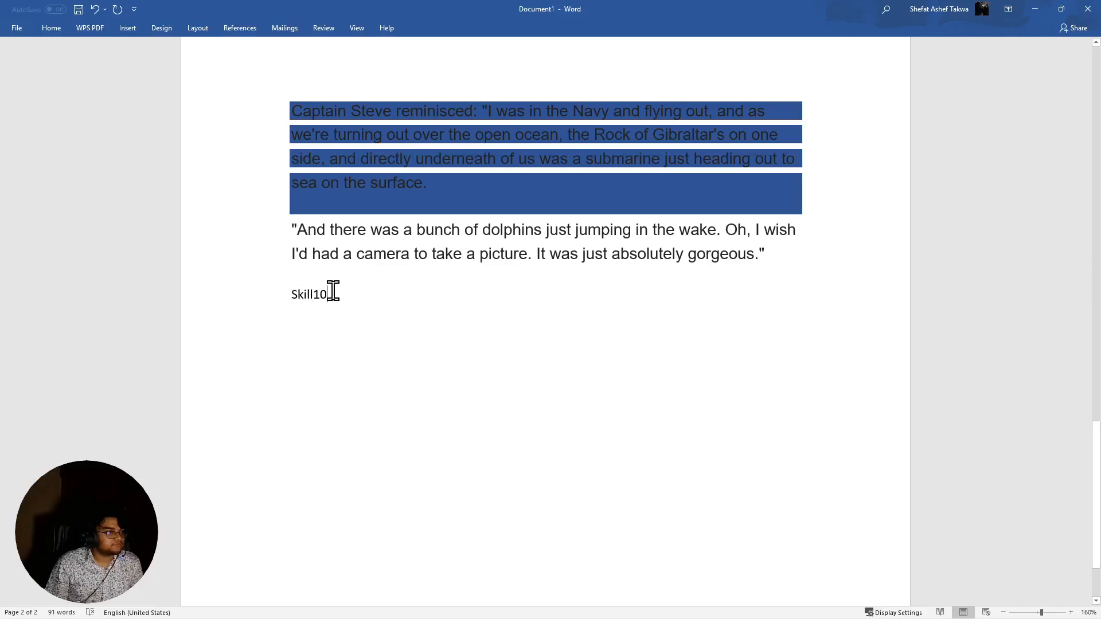
Make skill10 lowercase, set it to font size 80, and center it
{"action": "left_click_drag", "start_coordinate": [334, 292], "coordinate": [283, 293]}
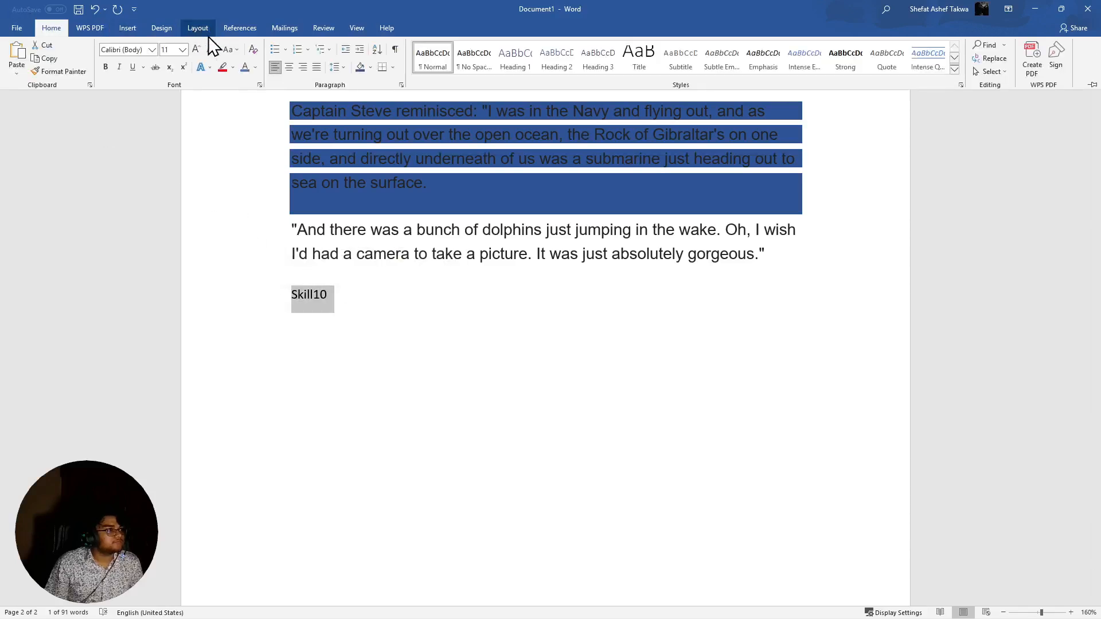
{"action": "left_click", "coordinate": [228, 50]}
{"action": "left_click", "coordinate": [264, 78]}
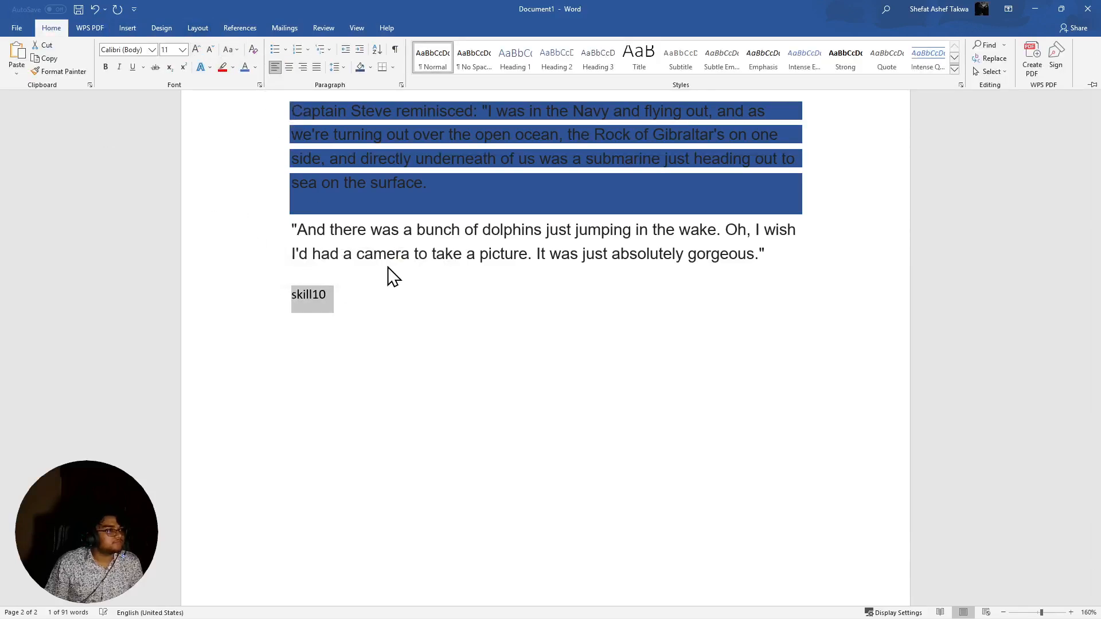
{"action": "left_click", "coordinate": [167, 51]}
{"action": "type", "text": "80"}
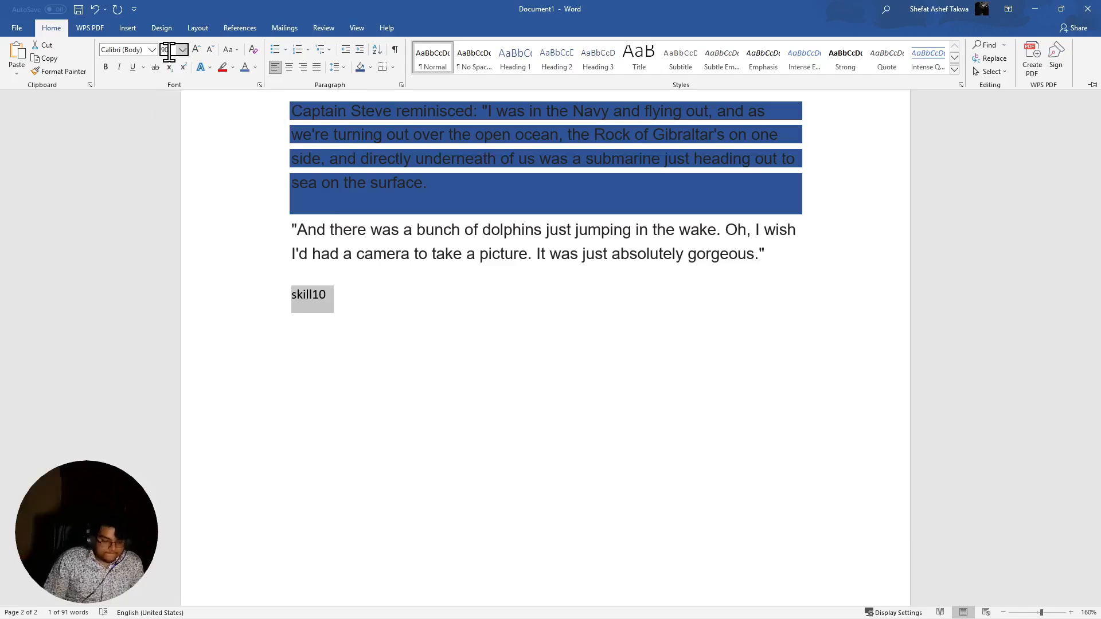
{"action": "key", "text": "Return"}
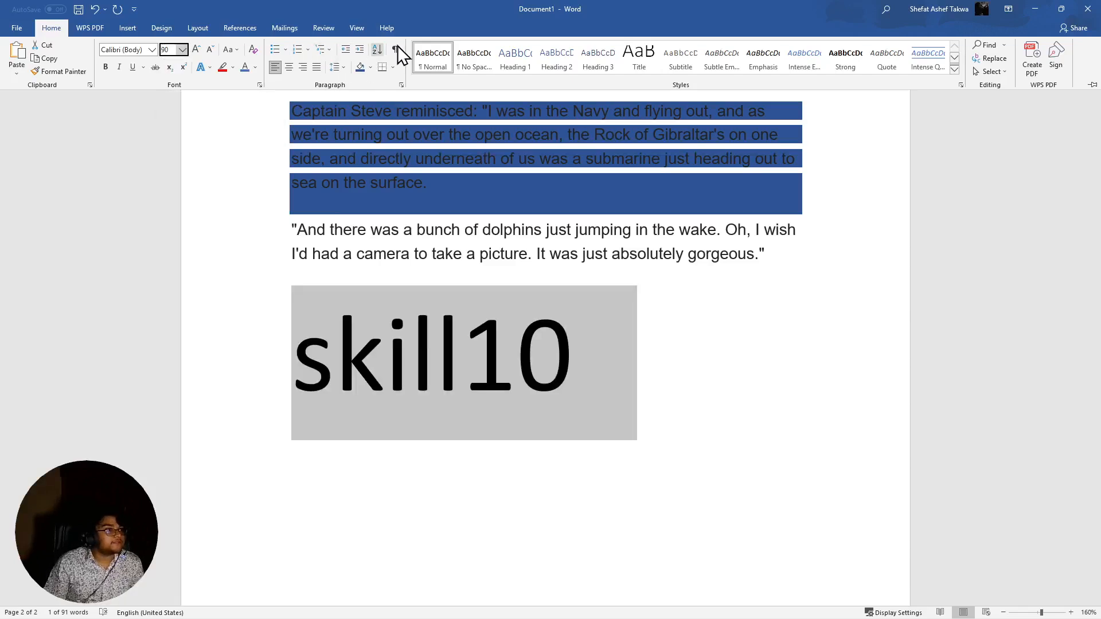
{"action": "left_click", "coordinate": [289, 67]}
{"action": "left_click", "coordinate": [512, 366]}
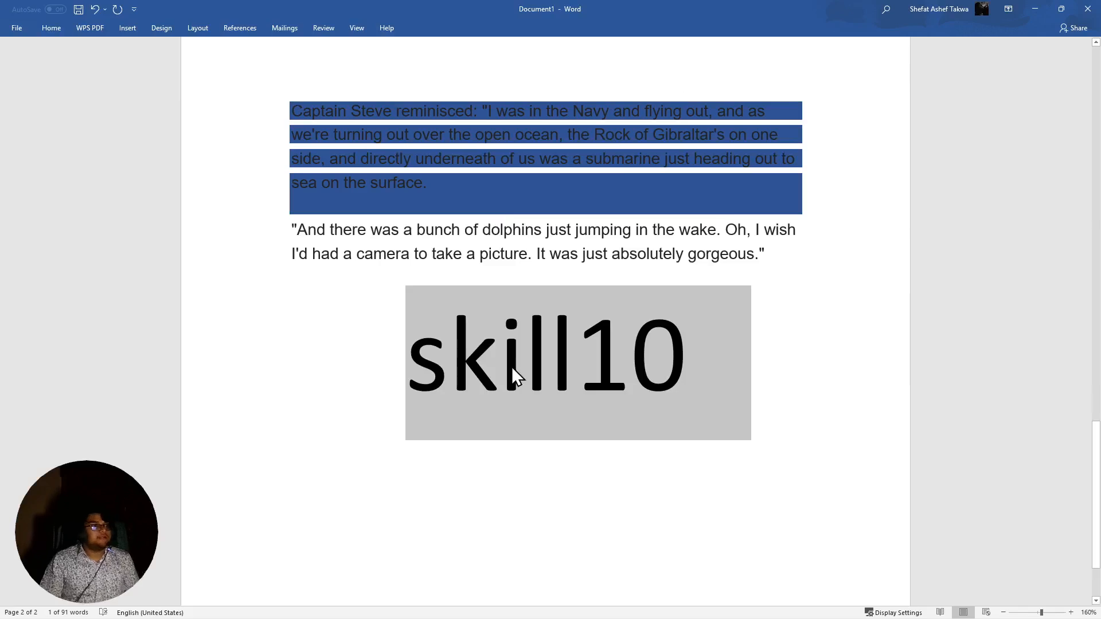
{"action": "left_click_drag", "start_coordinate": [689, 389], "coordinate": [417, 378]}
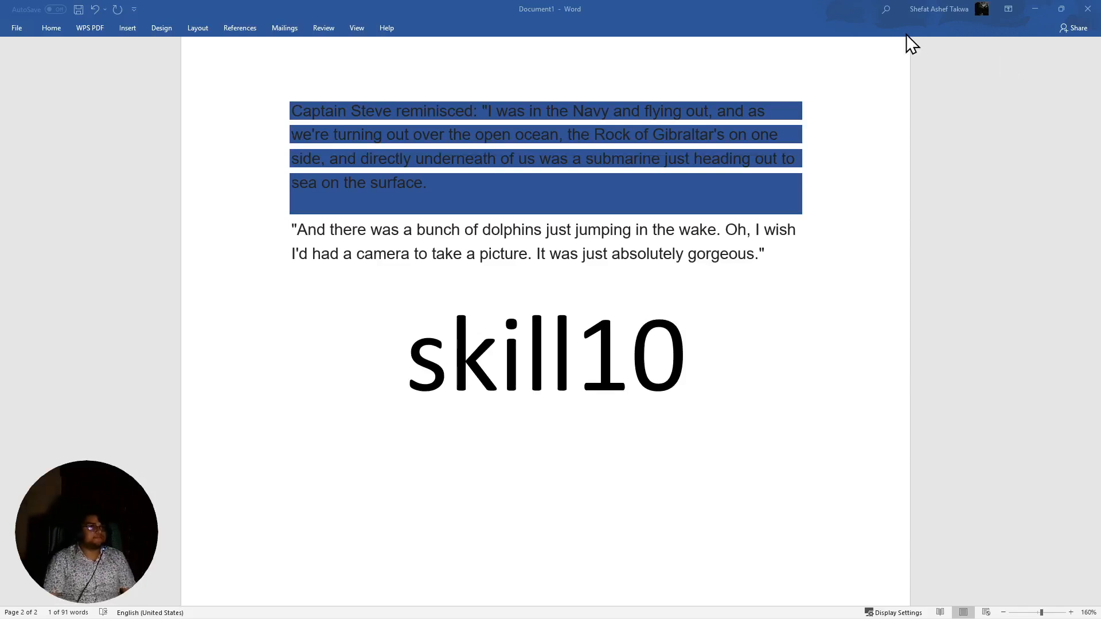
{"action": "mouse_move", "coordinate": [393, 617]}
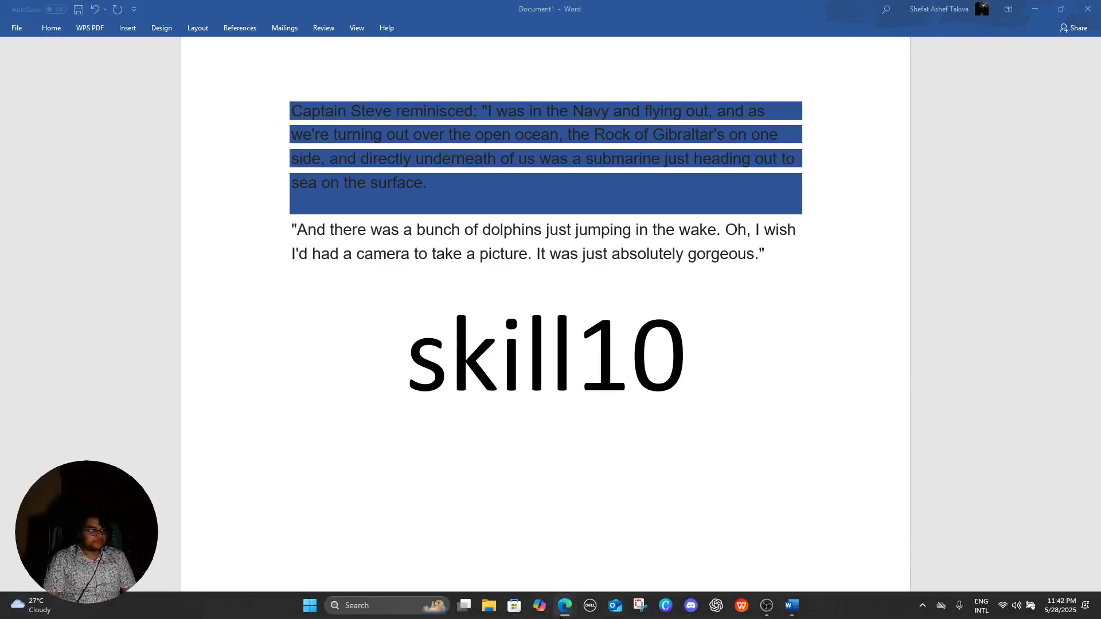
Search the web for 'get in to pc' from the browser's address bar
{"action": "mouse_move", "coordinate": [565, 607]}
{"action": "left_click", "coordinate": [526, 558]}
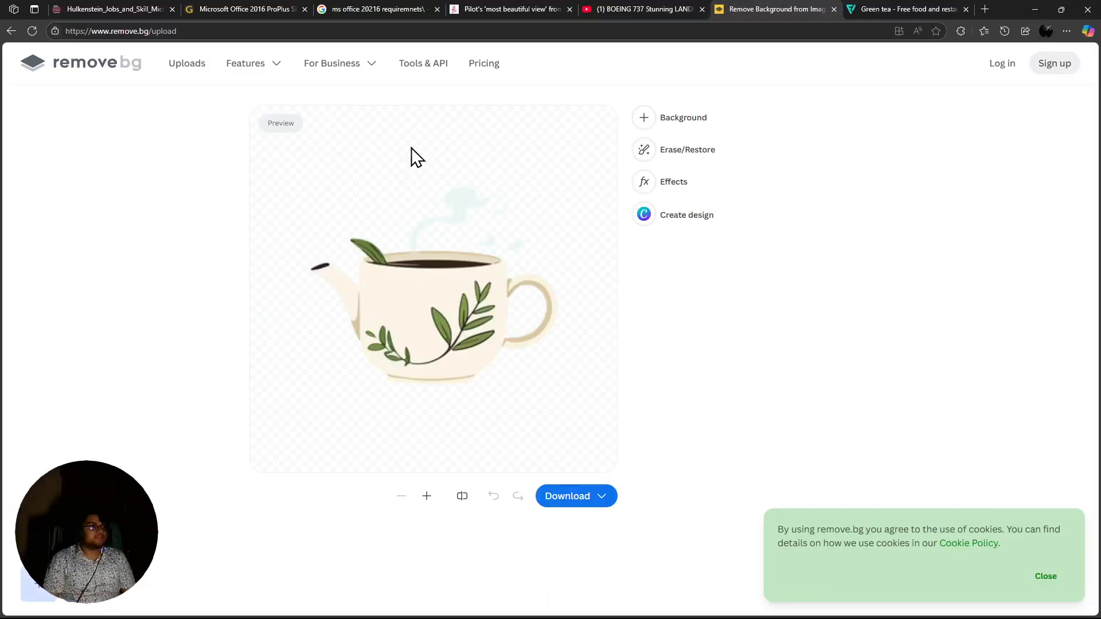
{"action": "left_click", "coordinate": [249, 3]}
{"action": "scroll", "coordinate": [339, 306], "scroll_direction": "up", "scroll_amount": 10}
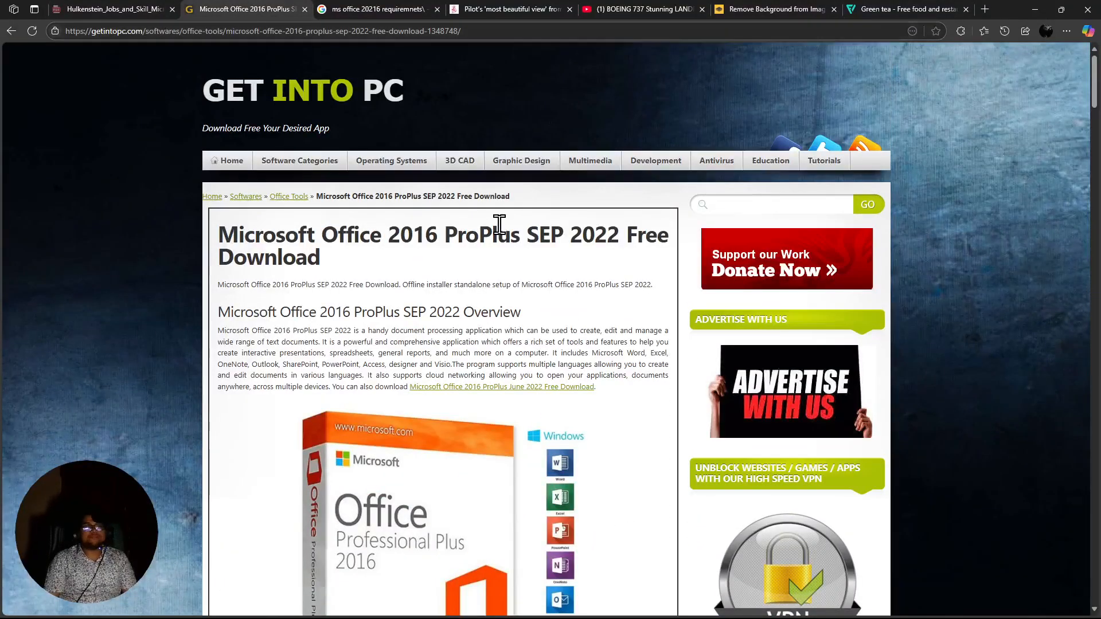
{"action": "left_click", "coordinate": [373, 9]}
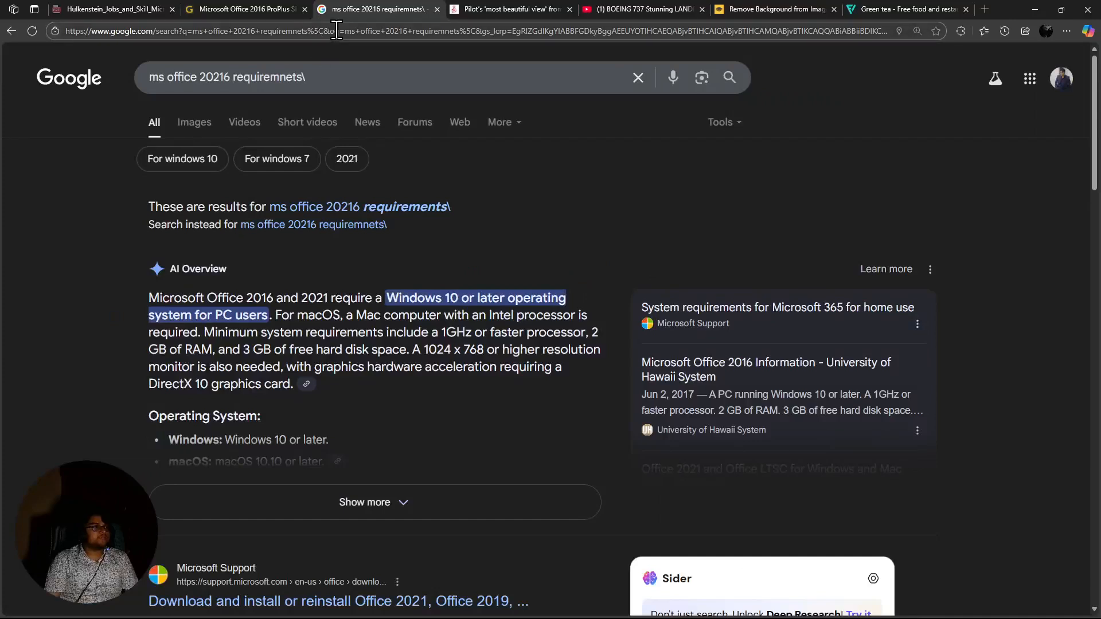
{"action": "left_click", "coordinate": [337, 30]}
{"action": "type", "text": "get in "}
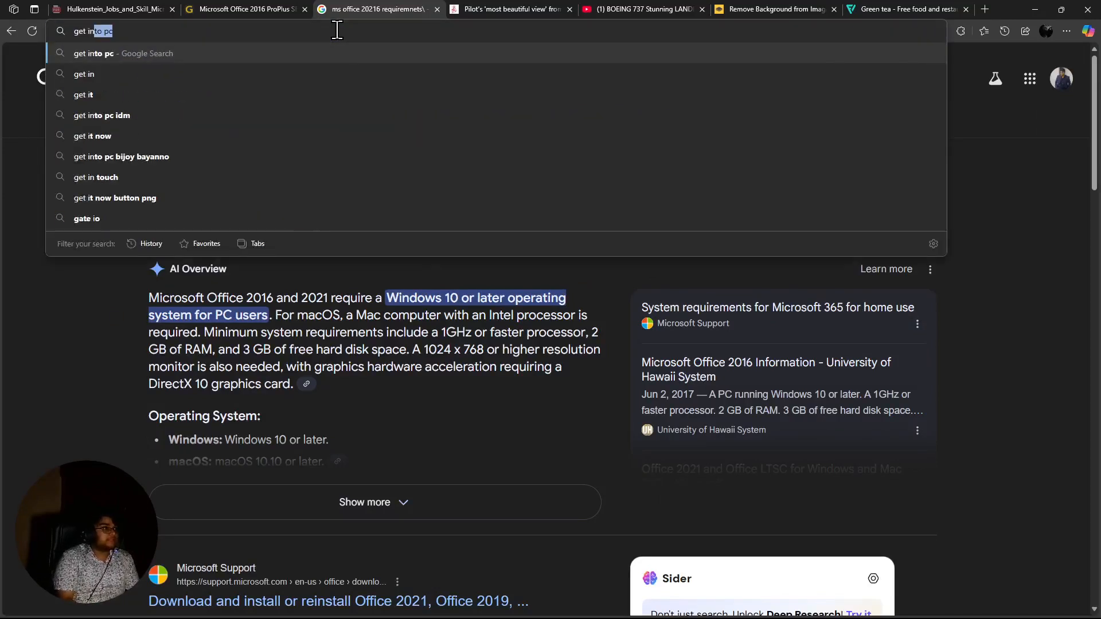
{"action": "type", "text": "to pc"}
{"action": "key", "text": "Return"}
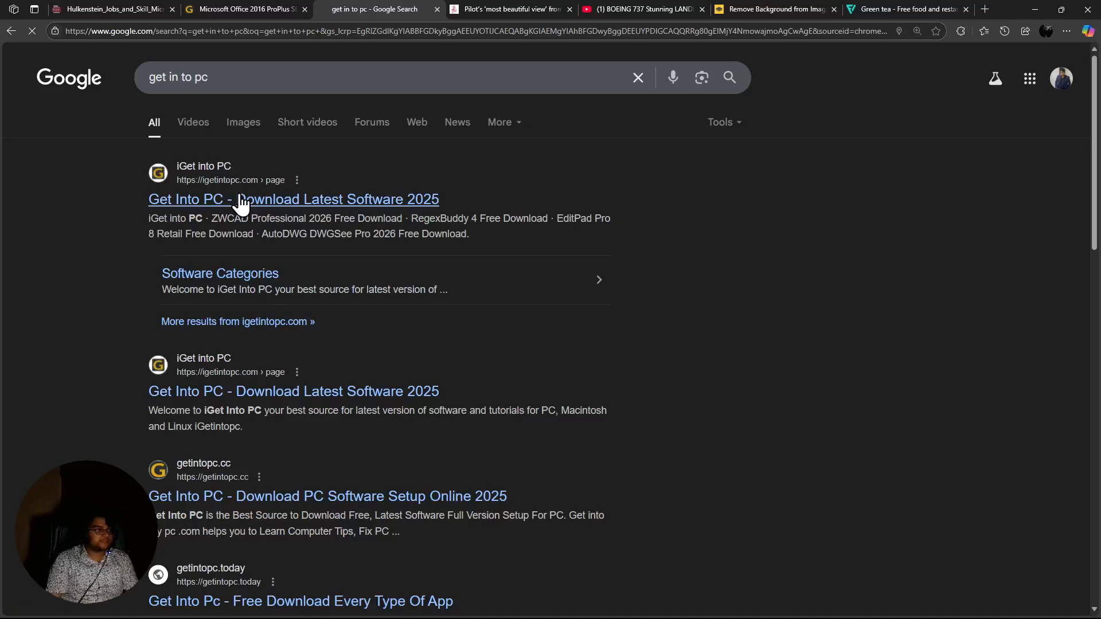
Open the Get Into PC site from the results and close the ad page it spawned
{"action": "left_click", "coordinate": [275, 199]}
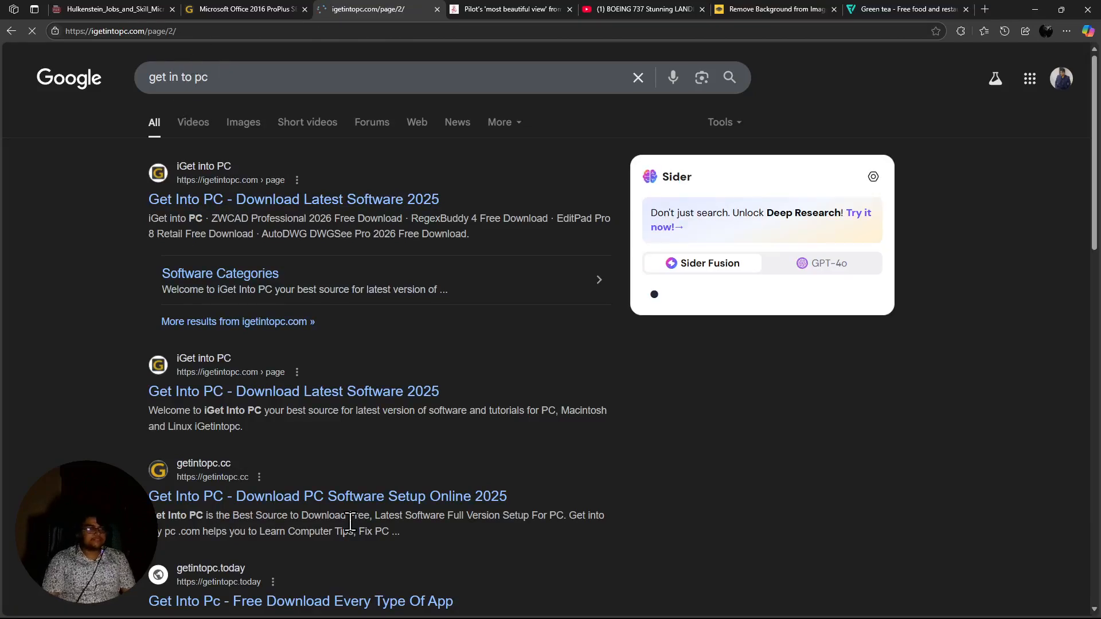
{"action": "scroll", "coordinate": [425, 363], "scroll_direction": "down", "scroll_amount": 5}
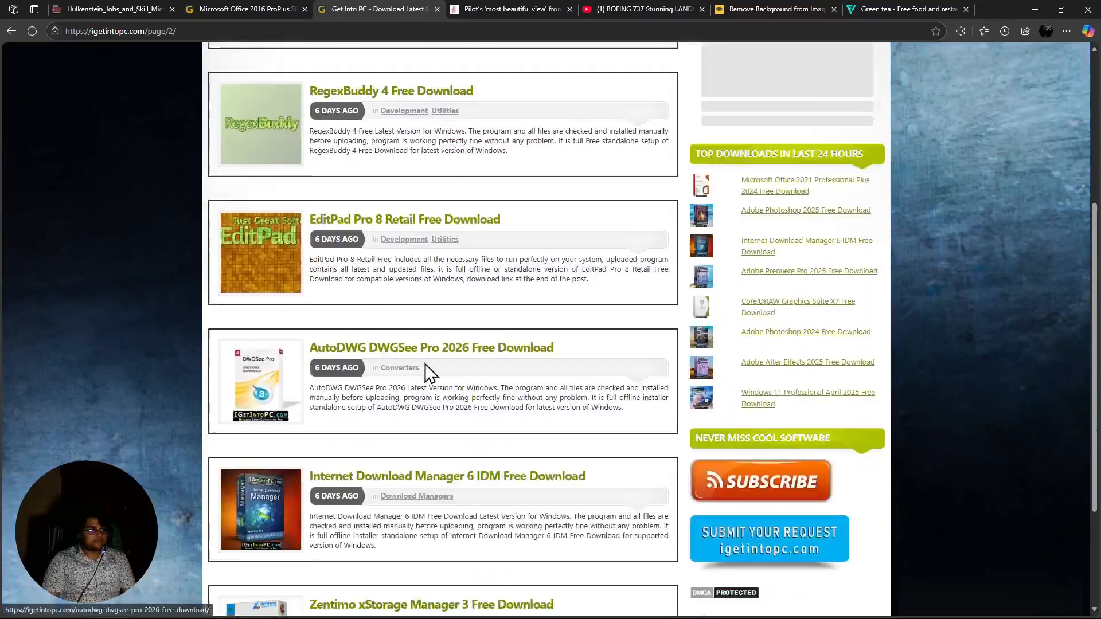
{"action": "scroll", "coordinate": [425, 364], "scroll_direction": "up", "scroll_amount": 5}
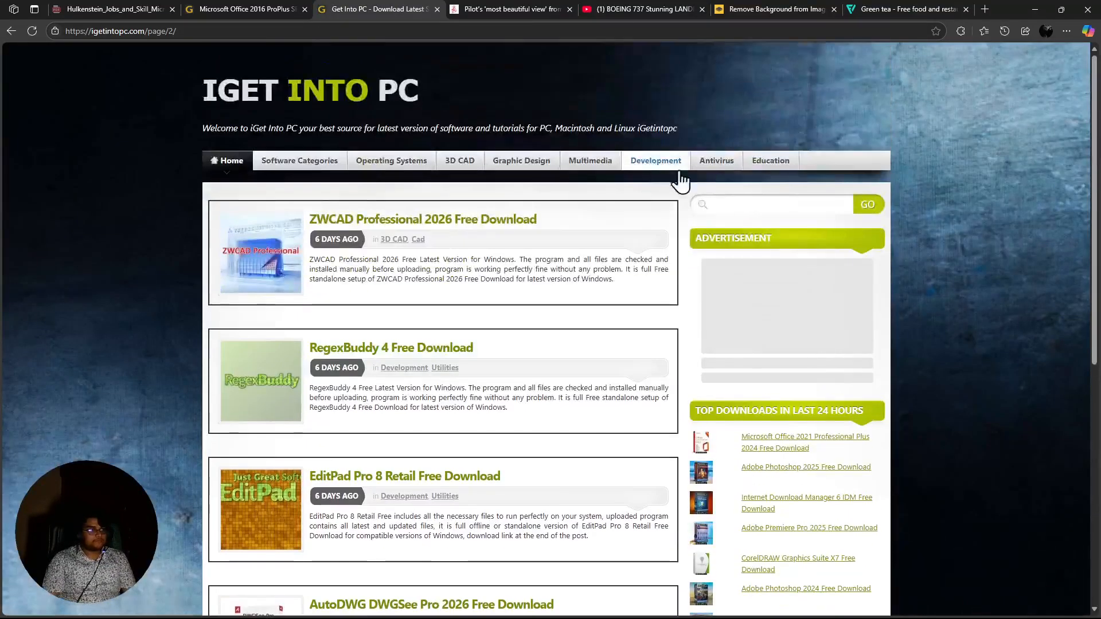
{"action": "left_click", "coordinate": [756, 211]}
{"action": "left_click", "coordinate": [347, 4]}
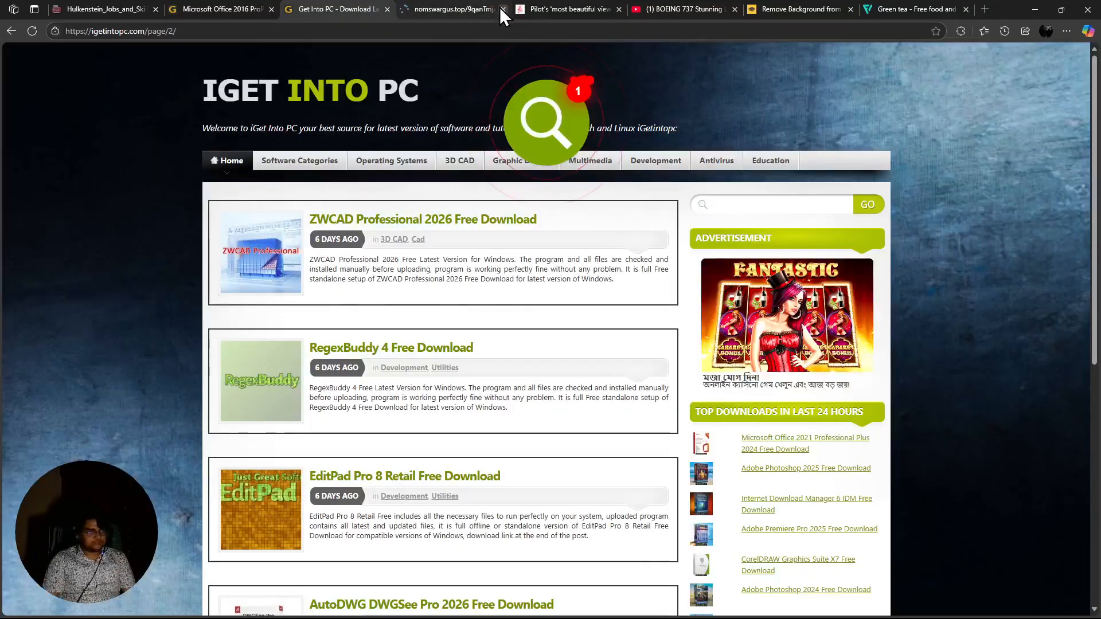
{"action": "left_click", "coordinate": [502, 9]}
Fill the site's search box with 'microsoft' and submit it
{"action": "left_click", "coordinate": [751, 205]}
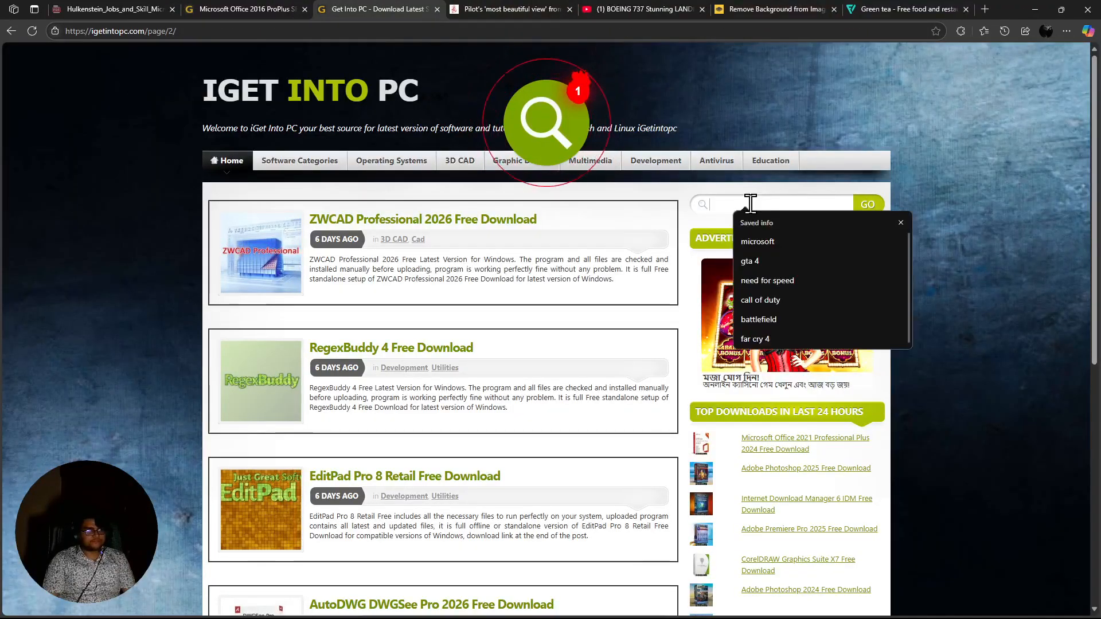
{"action": "left_click", "coordinate": [761, 256]}
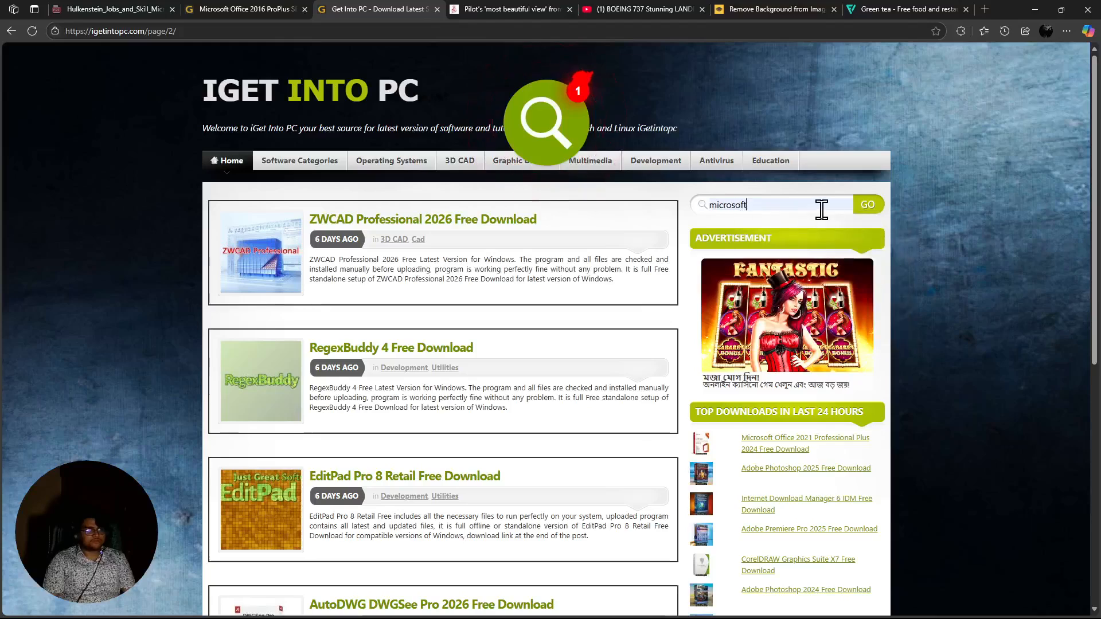
{"action": "left_click", "coordinate": [863, 207]}
{"action": "left_click", "coordinate": [321, 10]}
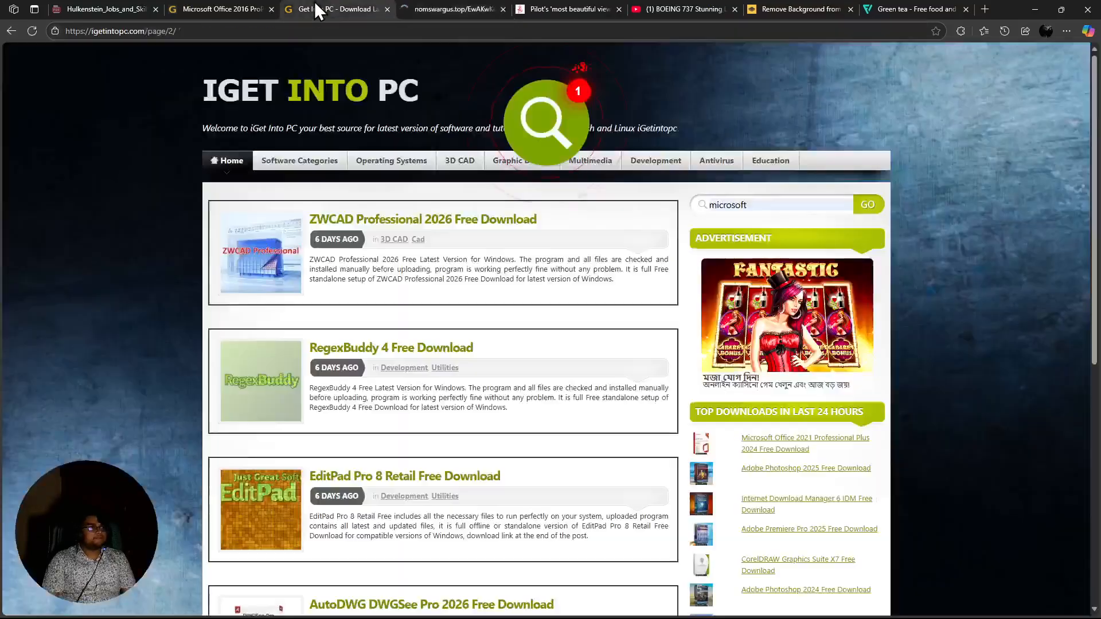
{"action": "left_click", "coordinate": [870, 205]}
{"action": "left_click", "coordinate": [870, 205]}
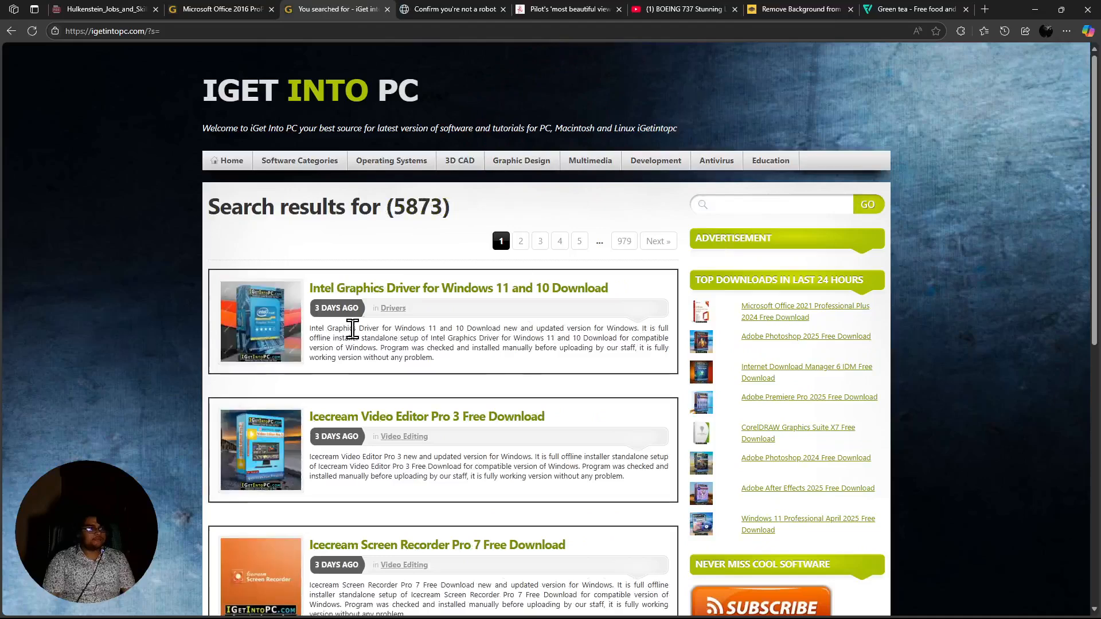
Search the site for 'microsoft' again and go to the second page of results
{"action": "left_click", "coordinate": [741, 209]}
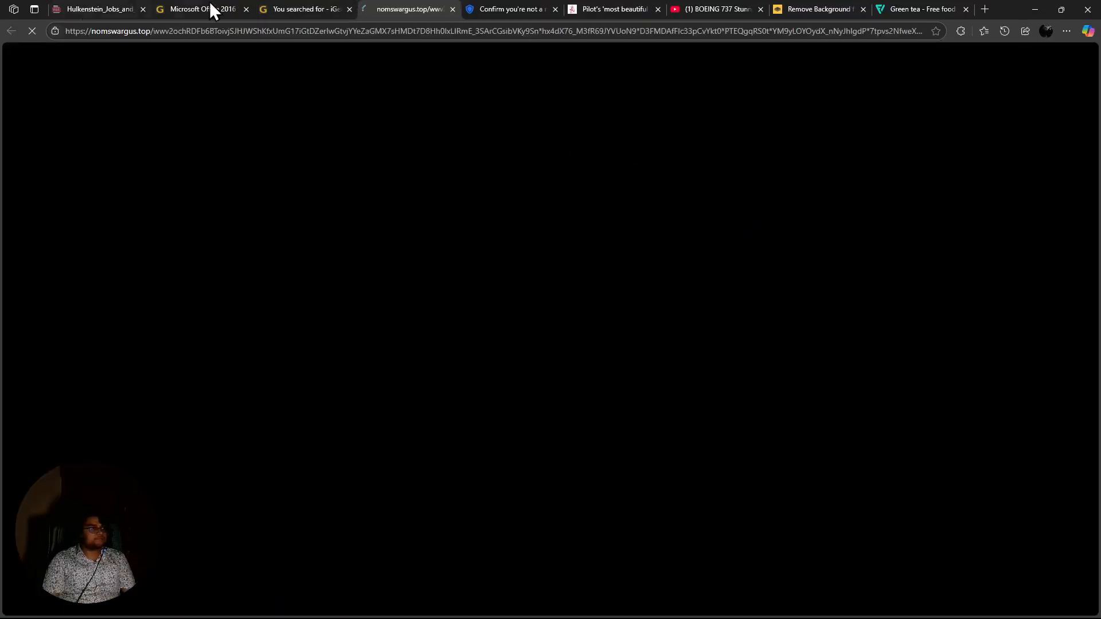
{"action": "left_click", "coordinate": [336, 9]}
{"action": "left_click", "coordinate": [736, 203]}
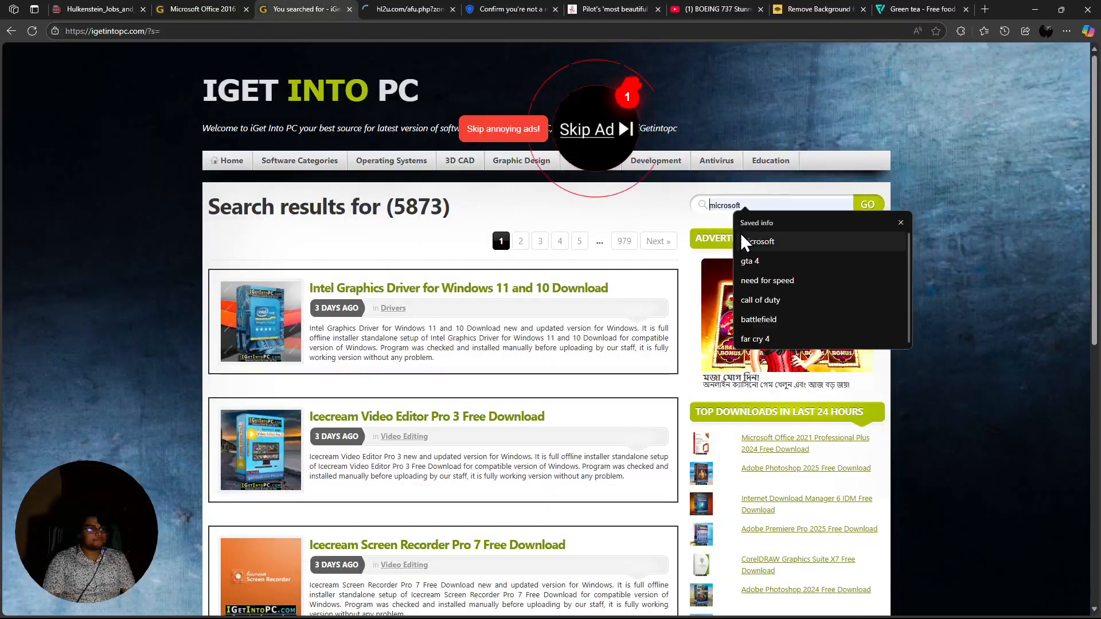
{"action": "left_click", "coordinate": [756, 238]}
{"action": "left_click", "coordinate": [858, 204]}
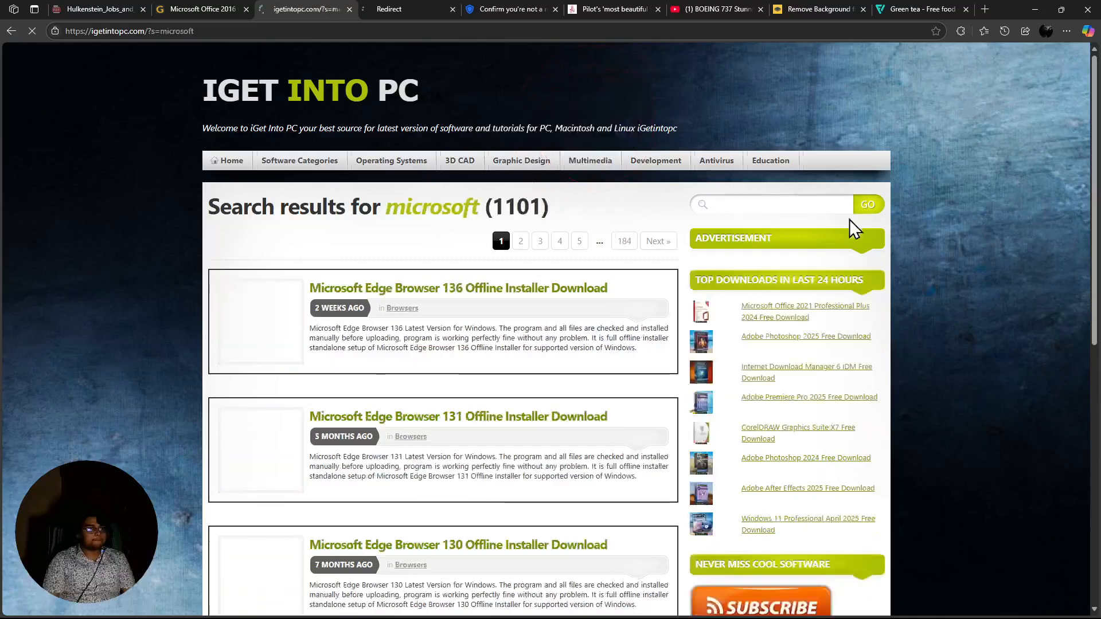
{"action": "scroll", "coordinate": [177, 412], "scroll_direction": "down", "scroll_amount": 5}
{"action": "scroll", "coordinate": [494, 318], "scroll_direction": "down", "scroll_amount": 3}
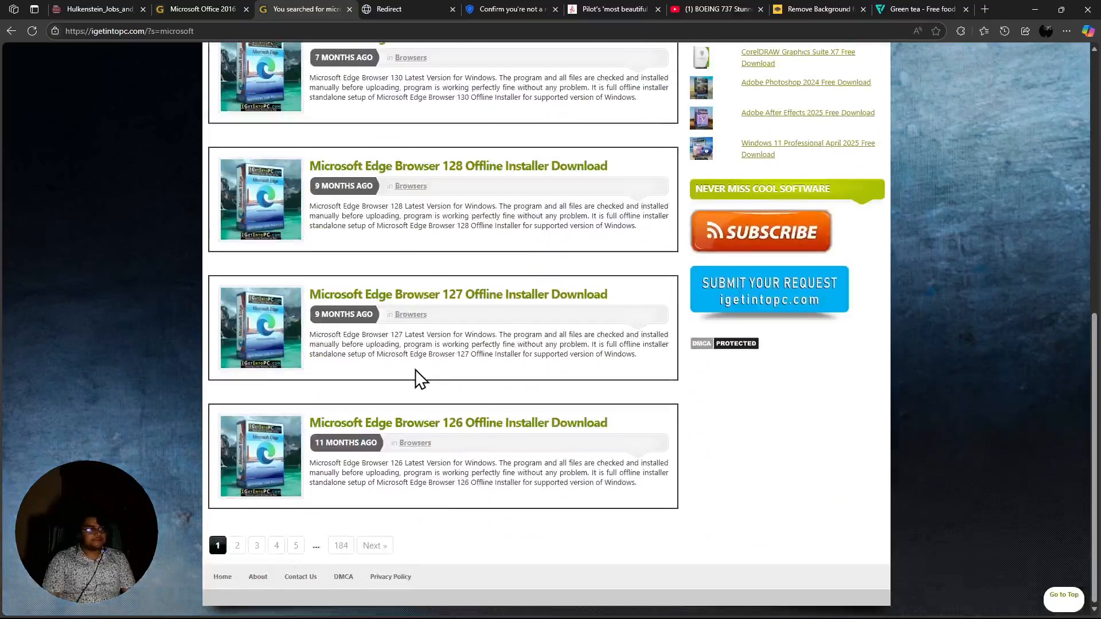
{"action": "left_click", "coordinate": [238, 543]}
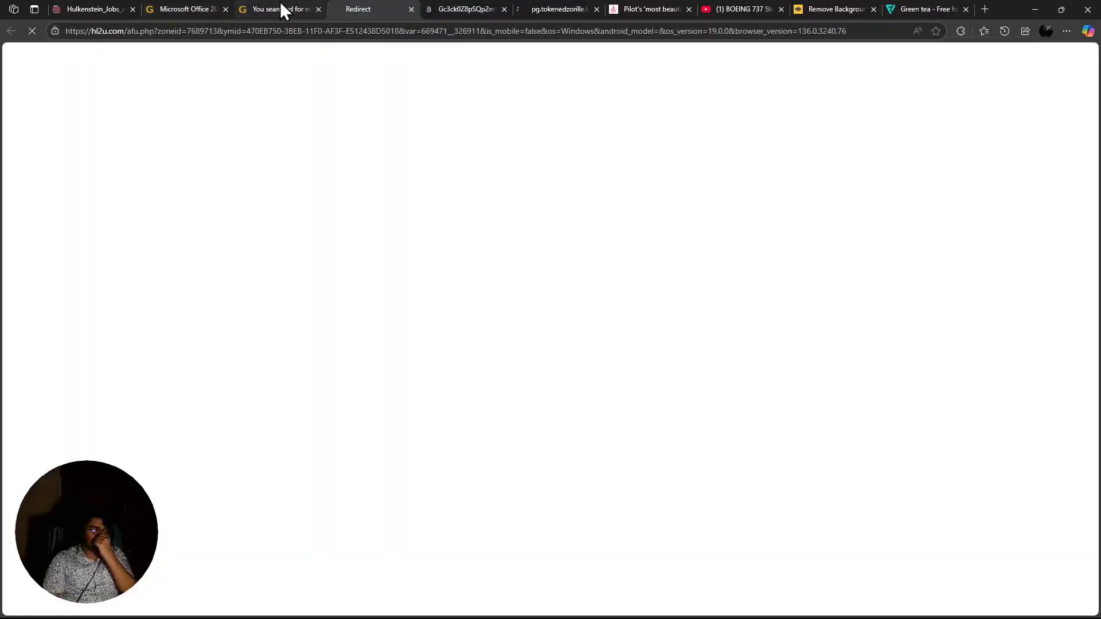
Return to the microsoft results and close the two pop-up ad tabs
{"action": "left_click", "coordinate": [281, 6]}
{"action": "scroll", "coordinate": [392, 391], "scroll_direction": "down", "scroll_amount": 5}
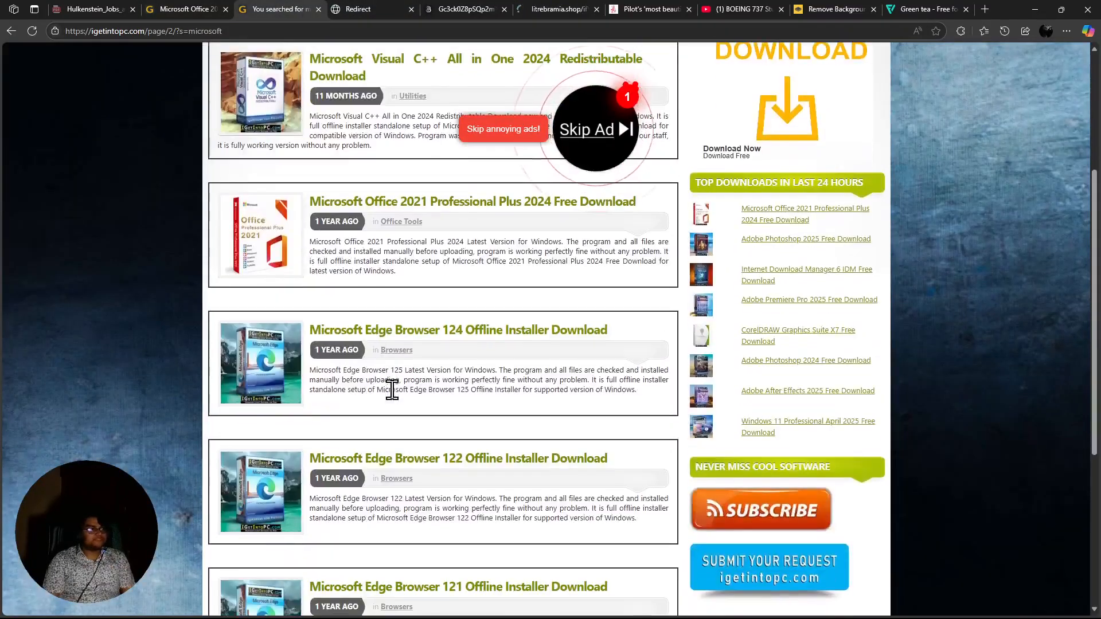
{"action": "scroll", "coordinate": [385, 396], "scroll_direction": "up", "scroll_amount": 2}
{"action": "scroll", "coordinate": [367, 247], "scroll_direction": "down", "scroll_amount": 1}
{"action": "scroll", "coordinate": [573, 266], "scroll_direction": "up", "scroll_amount": 5}
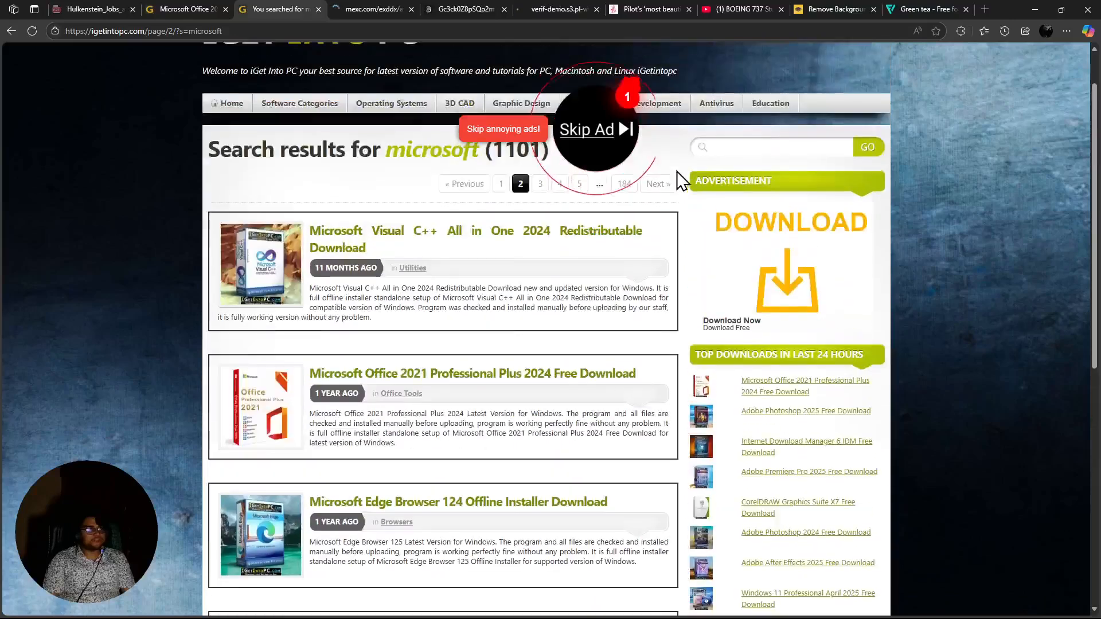
{"action": "left_click", "coordinate": [752, 209]}
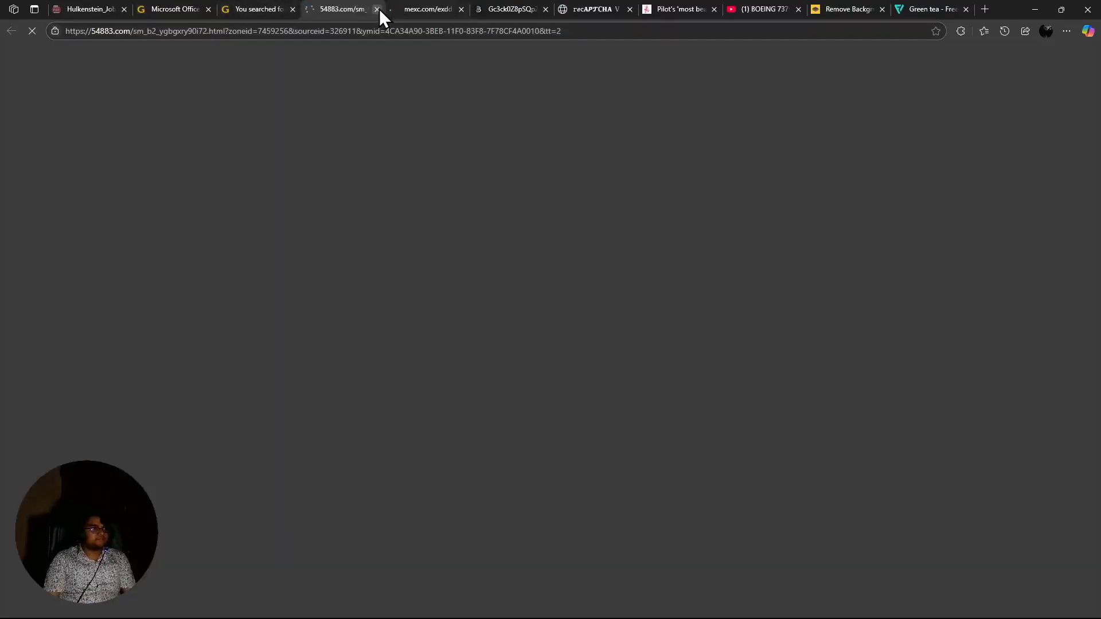
{"action": "left_click", "coordinate": [377, 9]}
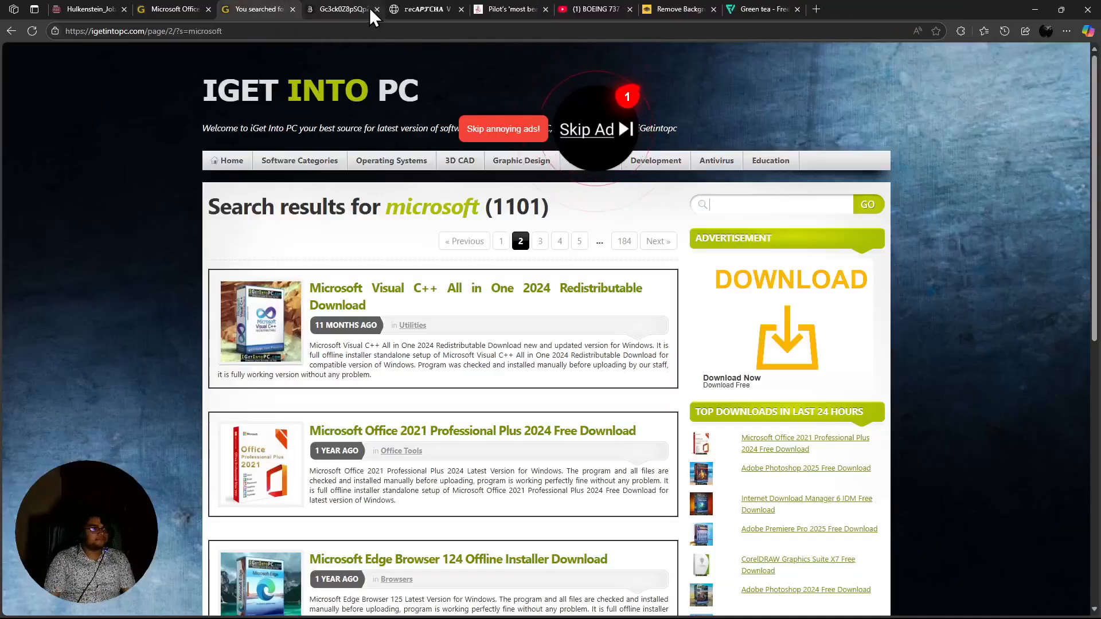
{"action": "left_click", "coordinate": [377, 9]}
Search the site for 'microsoft word', starting from the saved 'microsoft' entry
{"action": "left_click", "coordinate": [736, 205]}
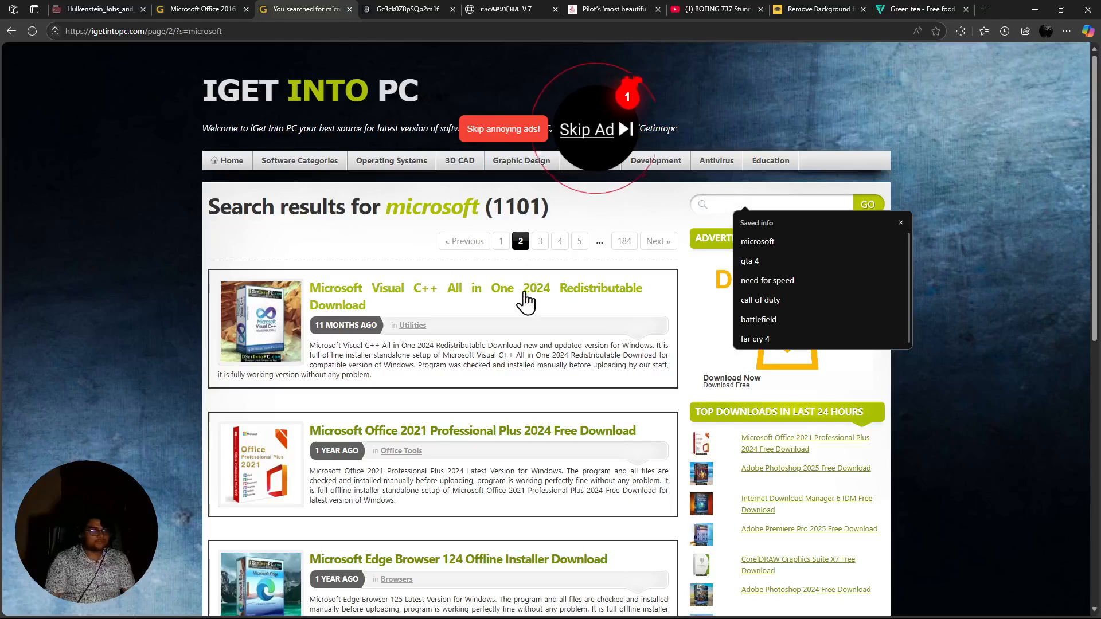
{"action": "left_click", "coordinate": [776, 233]}
{"action": "left_click", "coordinate": [777, 204]}
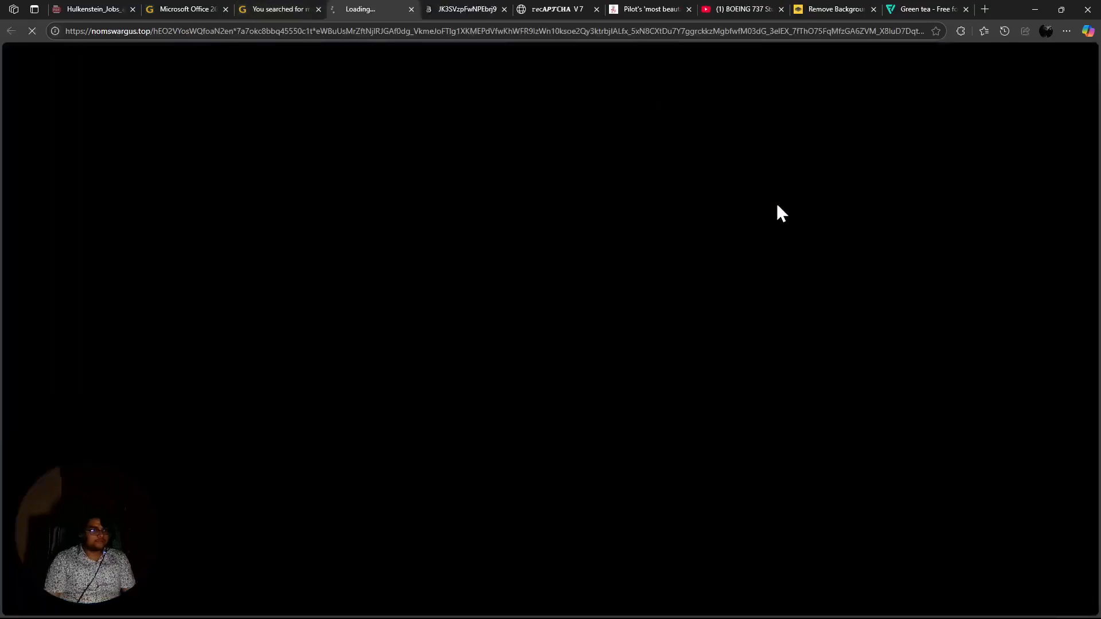
{"action": "left_click", "coordinate": [295, 8]}
{"action": "left_click", "coordinate": [795, 197]}
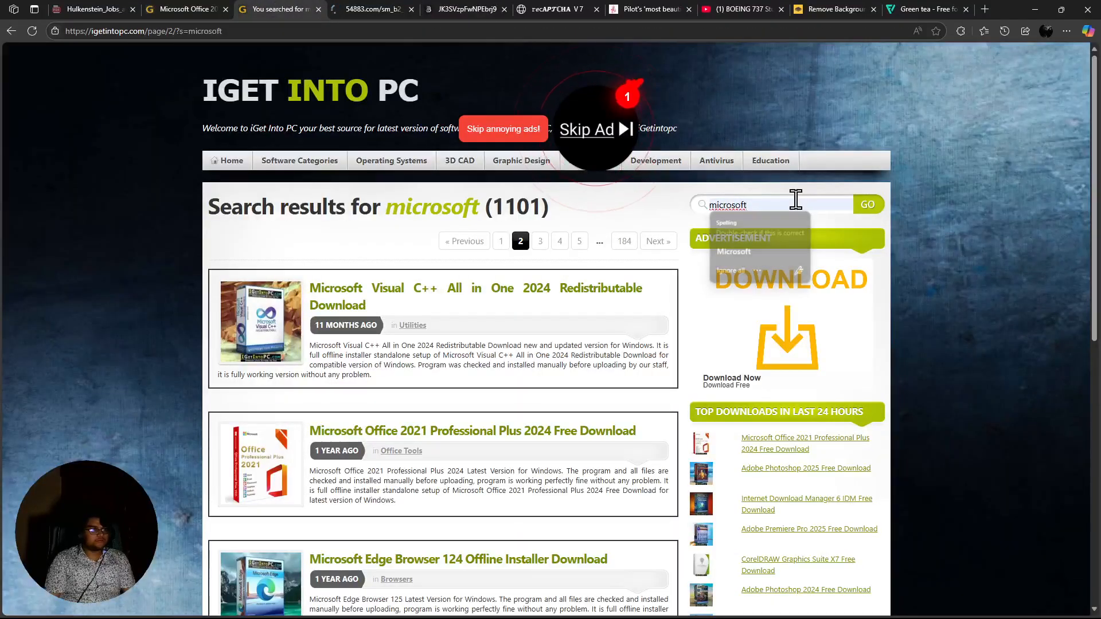
{"action": "type", "text": "wo"}
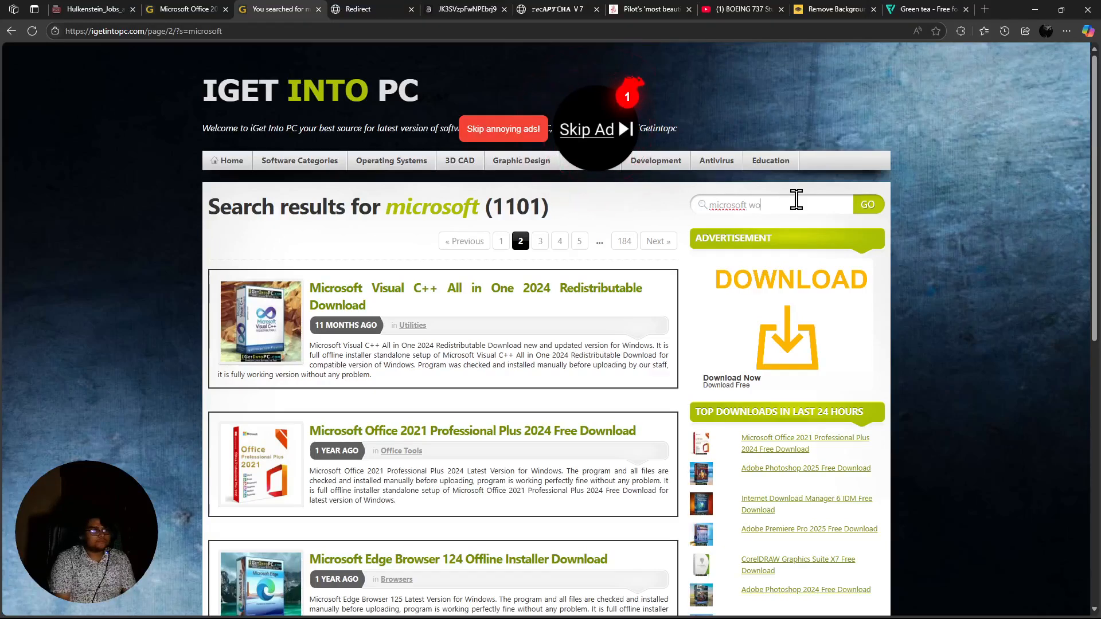
{"action": "type", "text": "rd"}
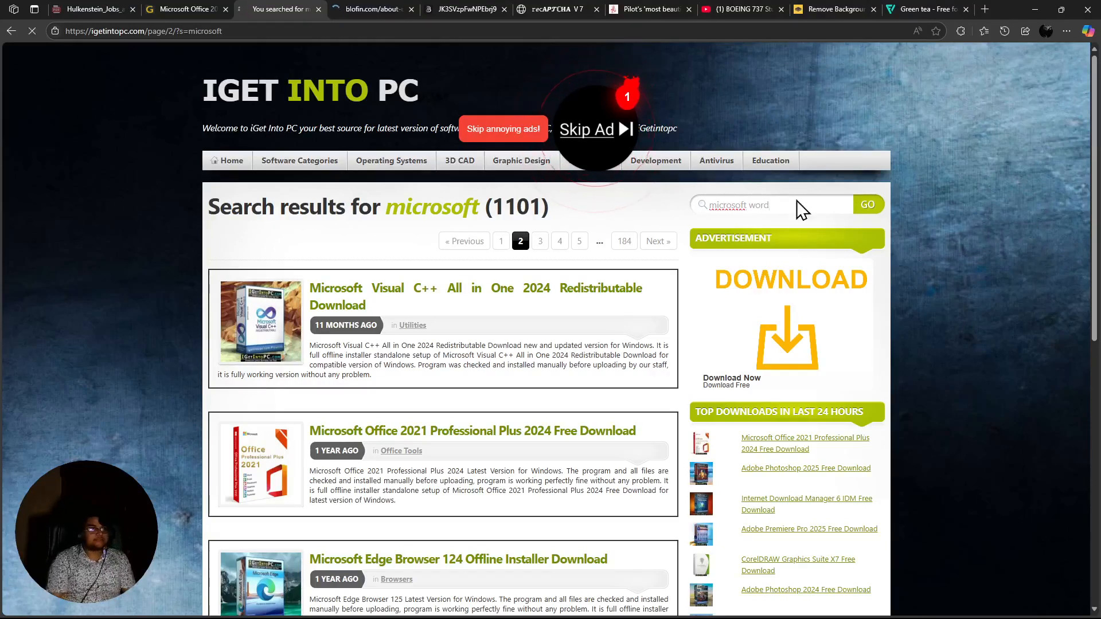
{"action": "key", "text": "Return"}
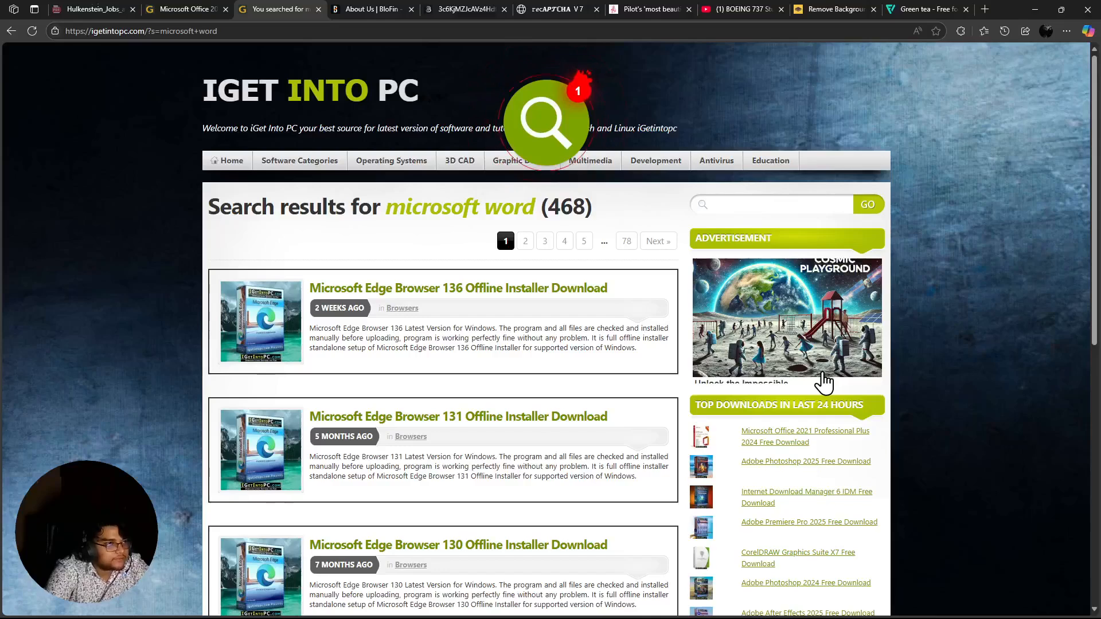
Glance between the Office 2016 and 'microsoft word' results tabs, then close the 54883.com pop-up ad tab
{"action": "left_click", "coordinate": [203, 8]}
{"action": "left_click", "coordinate": [252, 9]}
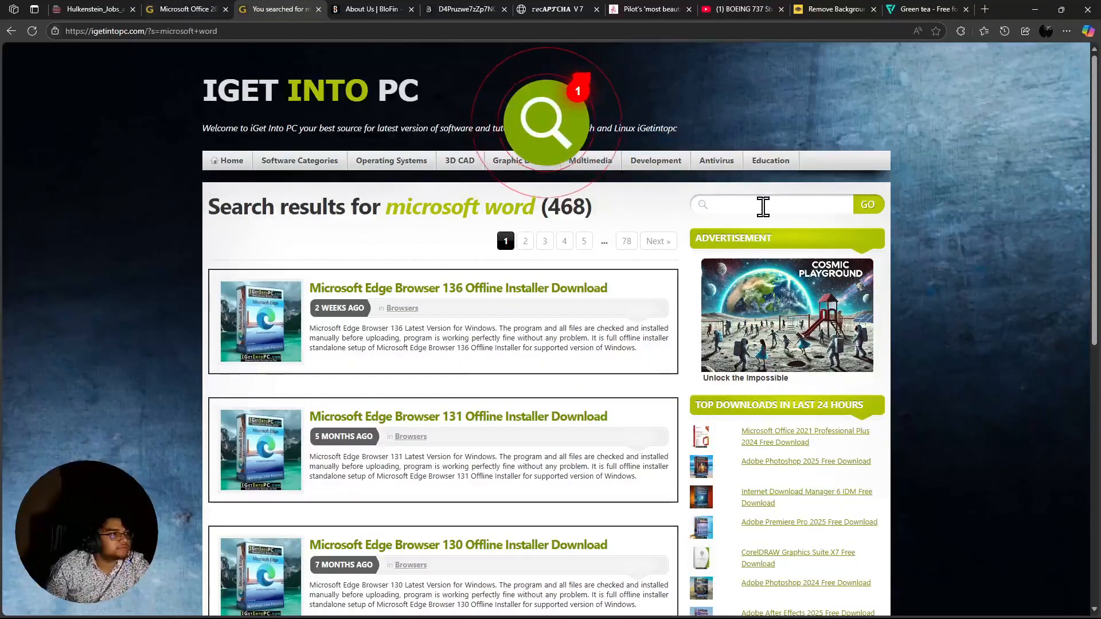
{"action": "left_click", "coordinate": [762, 206]}
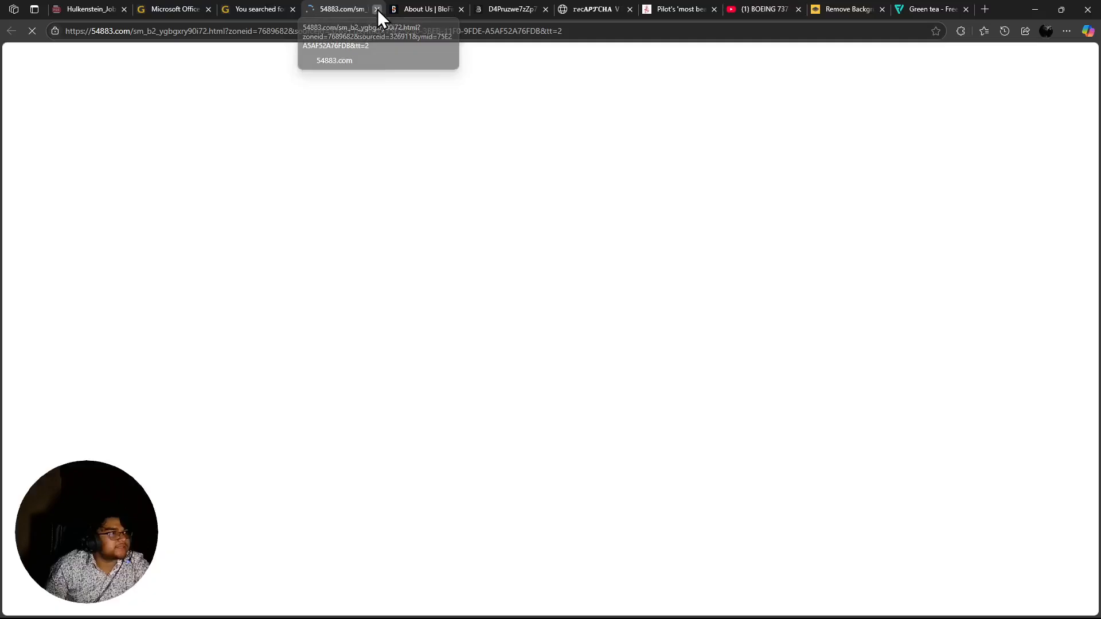
{"action": "left_click", "coordinate": [376, 9]}
Go back from the Office 2016 page to the microsoft search results and browse them
{"action": "left_click", "coordinate": [192, 3]}
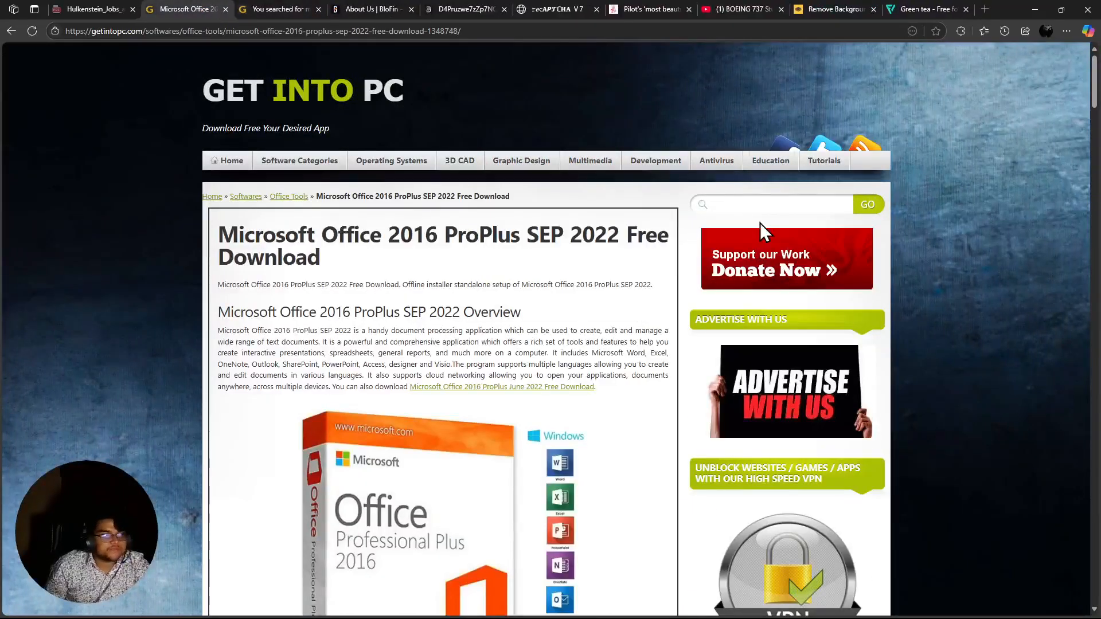
{"action": "scroll", "coordinate": [402, 269], "scroll_direction": "down", "scroll_amount": 5}
{"action": "scroll", "coordinate": [355, 241], "scroll_direction": "up", "scroll_amount": 5}
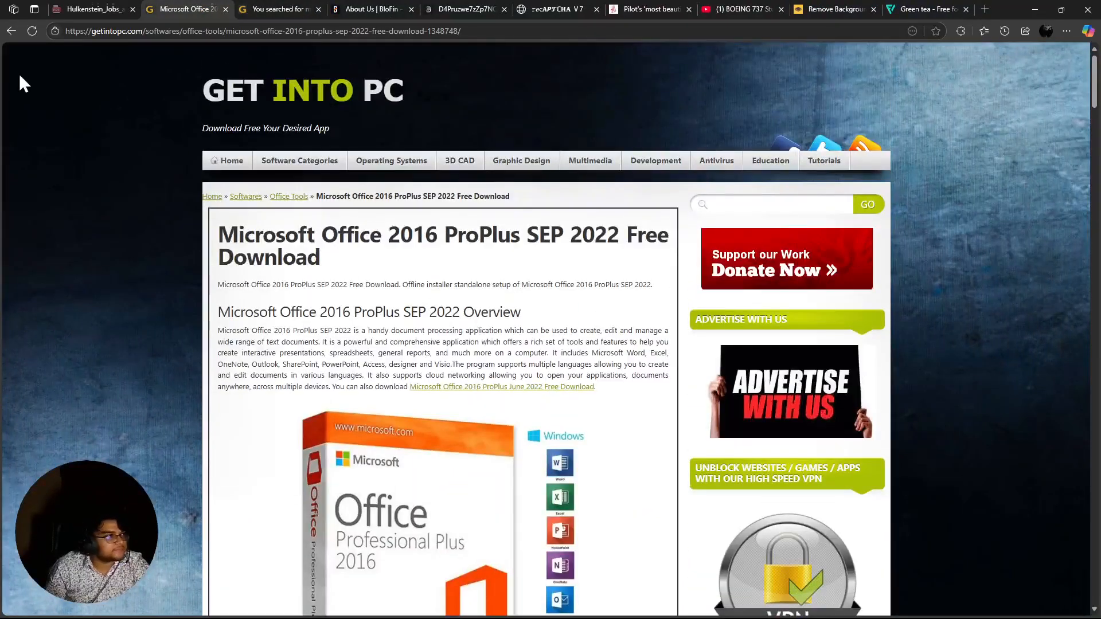
{"action": "left_click", "coordinate": [11, 31]}
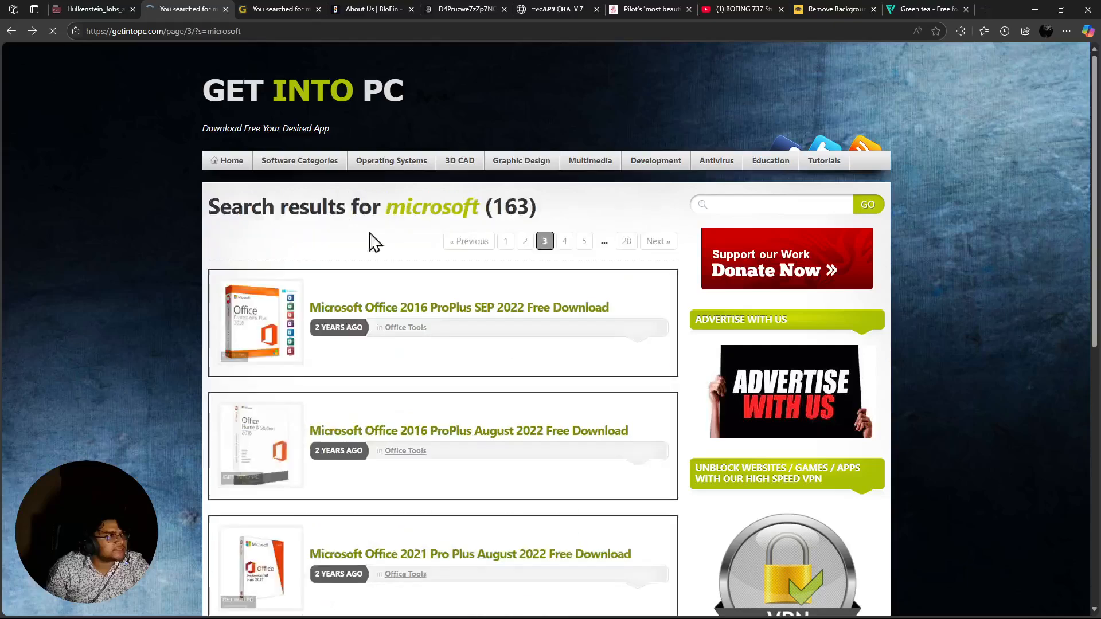
{"action": "scroll", "coordinate": [439, 340], "scroll_direction": "down", "scroll_amount": 3}
{"action": "scroll", "coordinate": [453, 321], "scroll_direction": "up", "scroll_amount": 3}
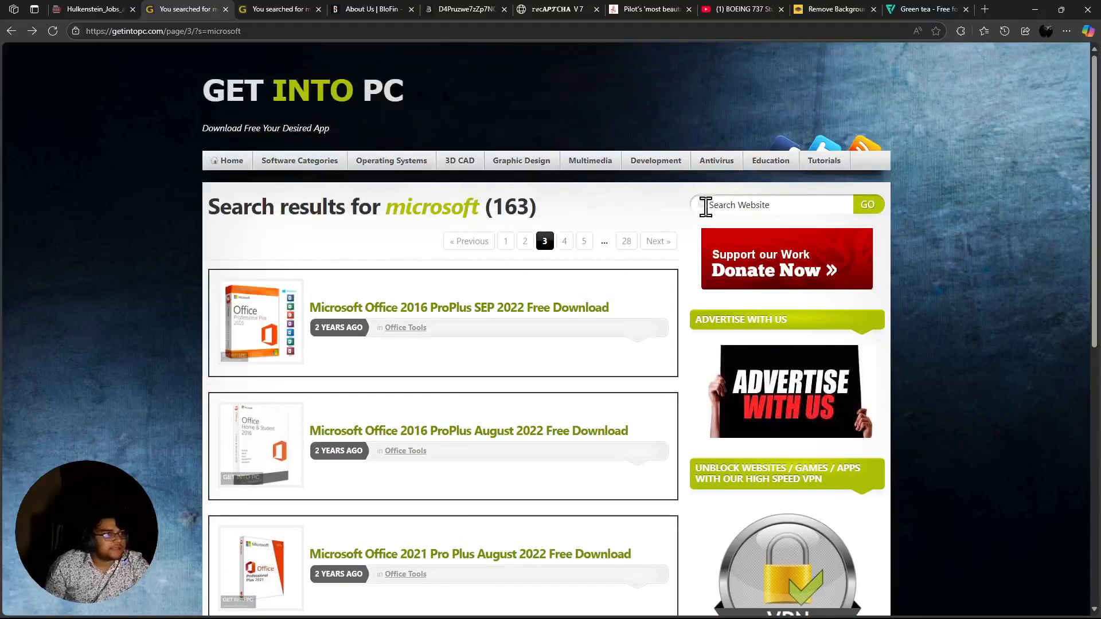
{"action": "scroll", "coordinate": [501, 295], "scroll_direction": "down", "scroll_amount": 1}
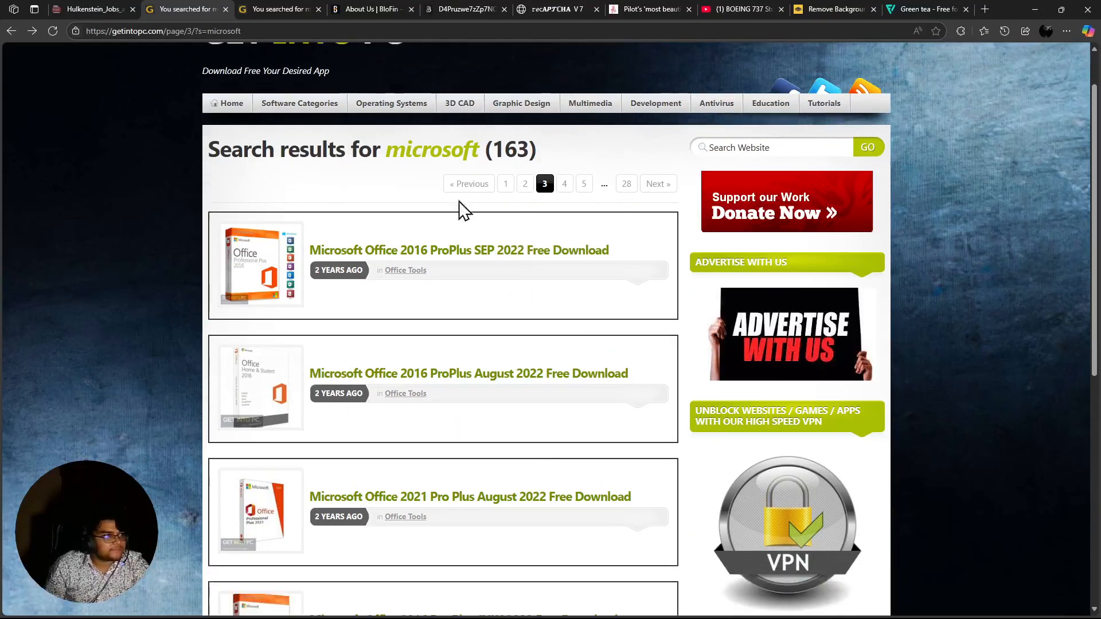
{"action": "scroll", "coordinate": [413, 263], "scroll_direction": "down", "scroll_amount": 8}
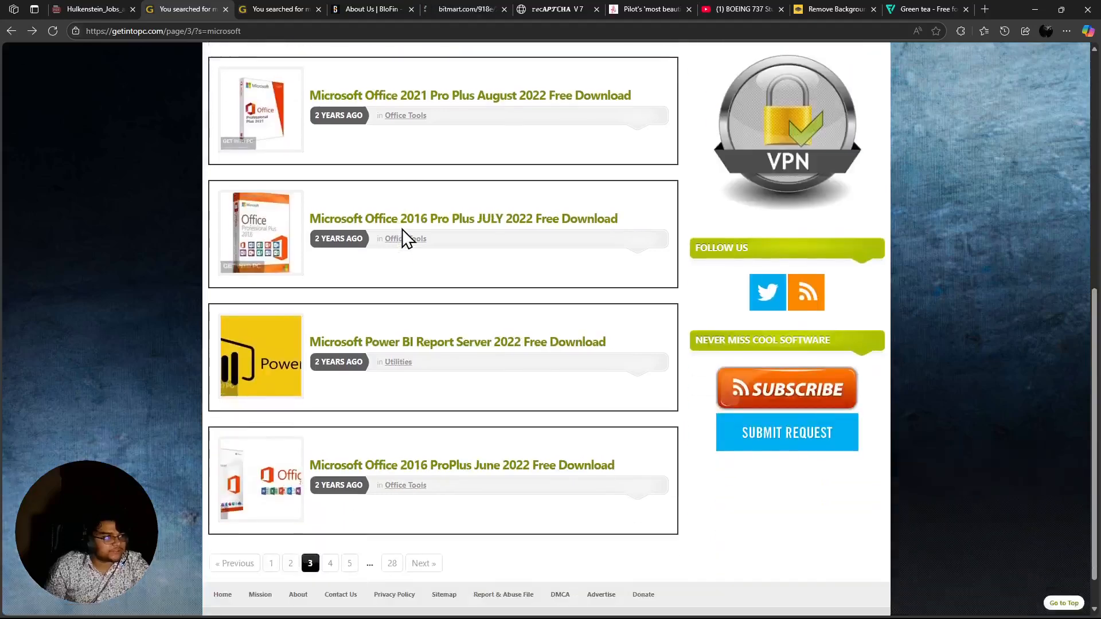
{"action": "scroll", "coordinate": [481, 261], "scroll_direction": "up", "scroll_amount": 8}
{"action": "scroll", "coordinate": [499, 295], "scroll_direction": "down", "scroll_amount": 8}
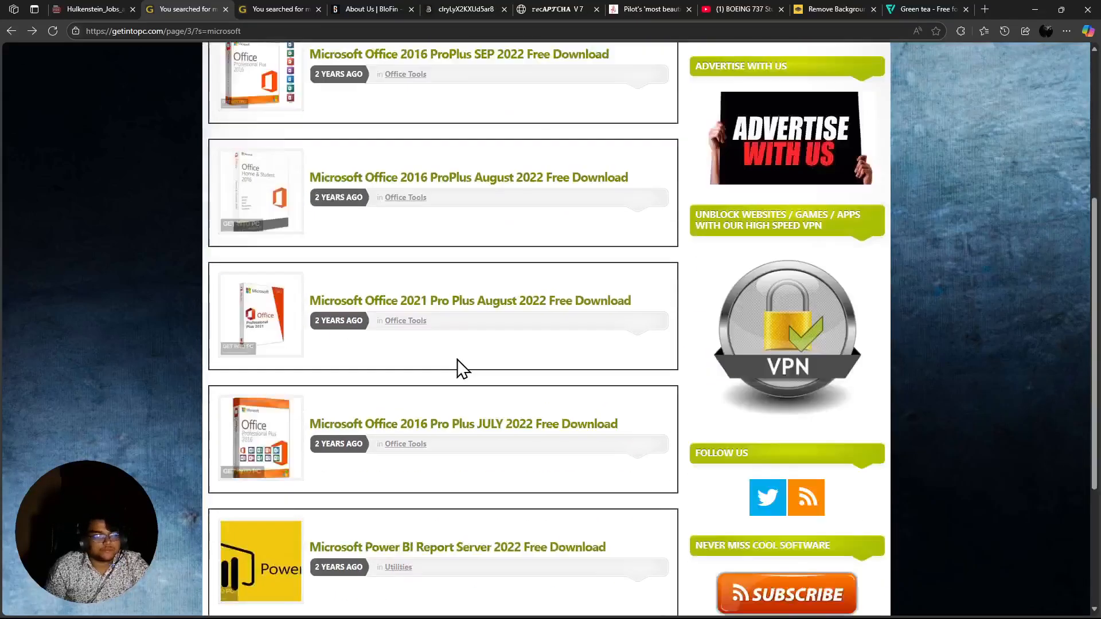
{"action": "scroll", "coordinate": [455, 338], "scroll_direction": "up", "scroll_amount": 10}
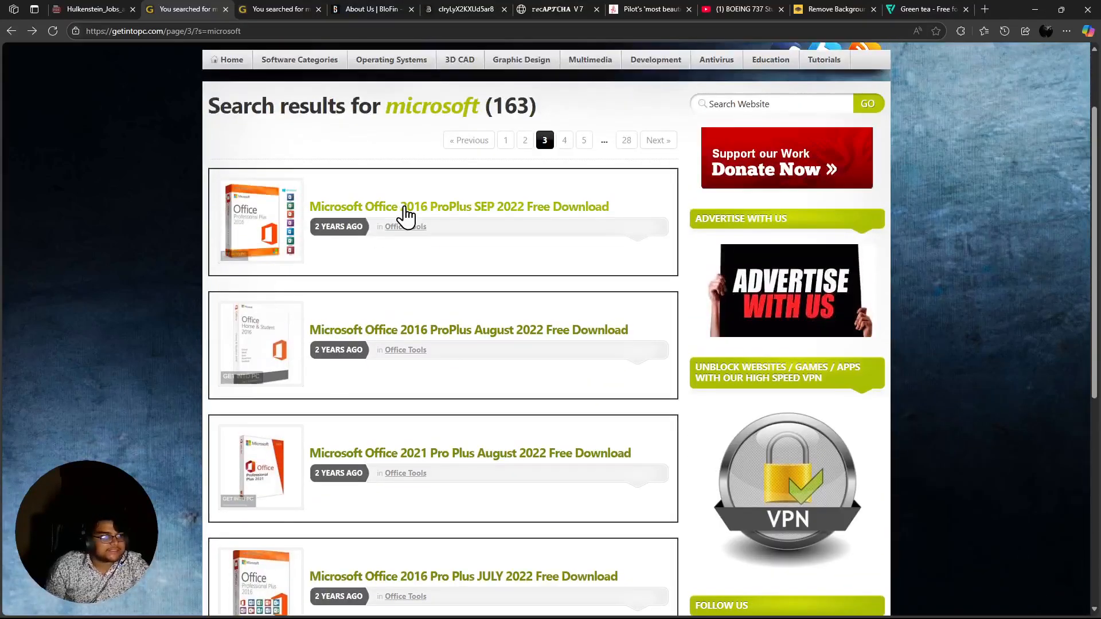
Preview the Office 2016 ProPlus SEP 2022 page, then open Office 2021 Pro Plus August 2022 instead
{"action": "left_click", "coordinate": [402, 209]}
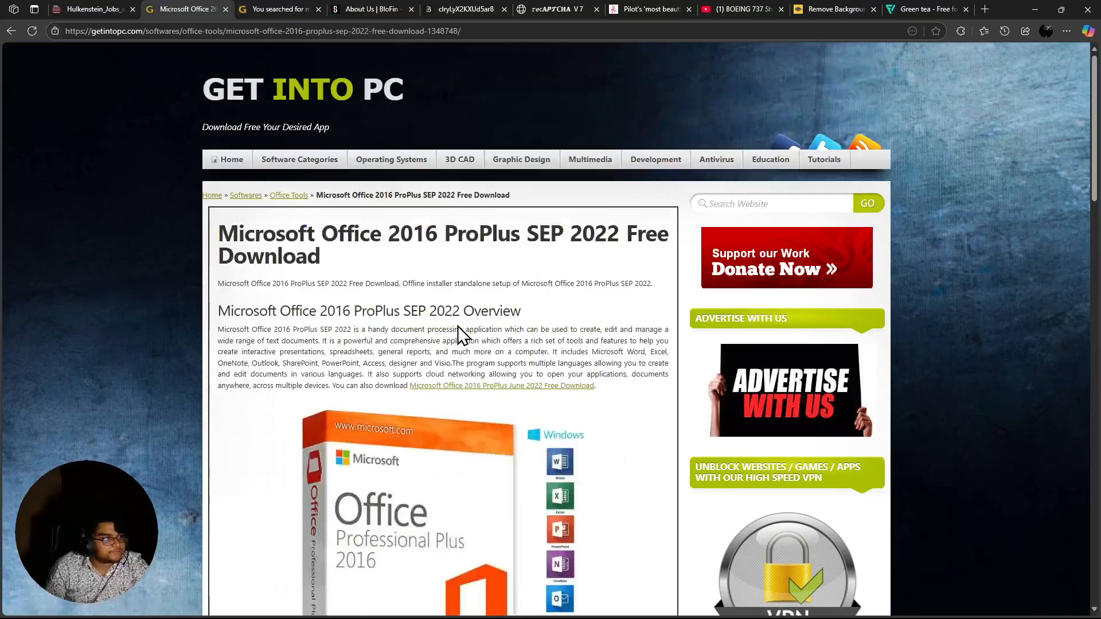
{"action": "scroll", "coordinate": [458, 325], "scroll_direction": "down", "scroll_amount": 6}
{"action": "scroll", "coordinate": [457, 326], "scroll_direction": "down", "scroll_amount": 20}
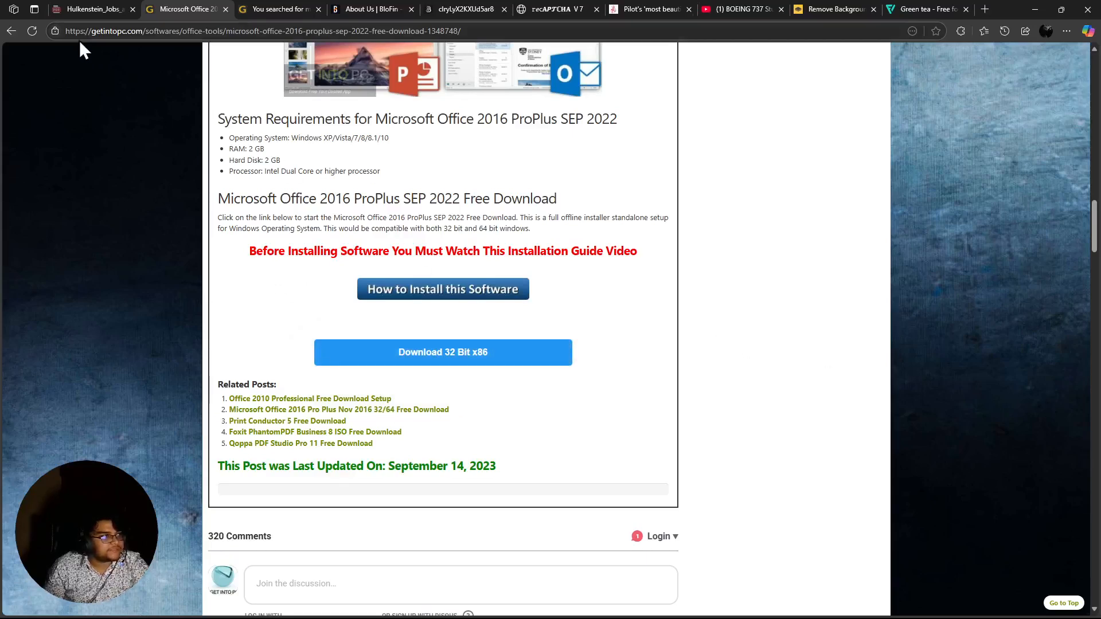
{"action": "left_click", "coordinate": [11, 30]}
{"action": "scroll", "coordinate": [510, 319], "scroll_direction": "down", "scroll_amount": 2}
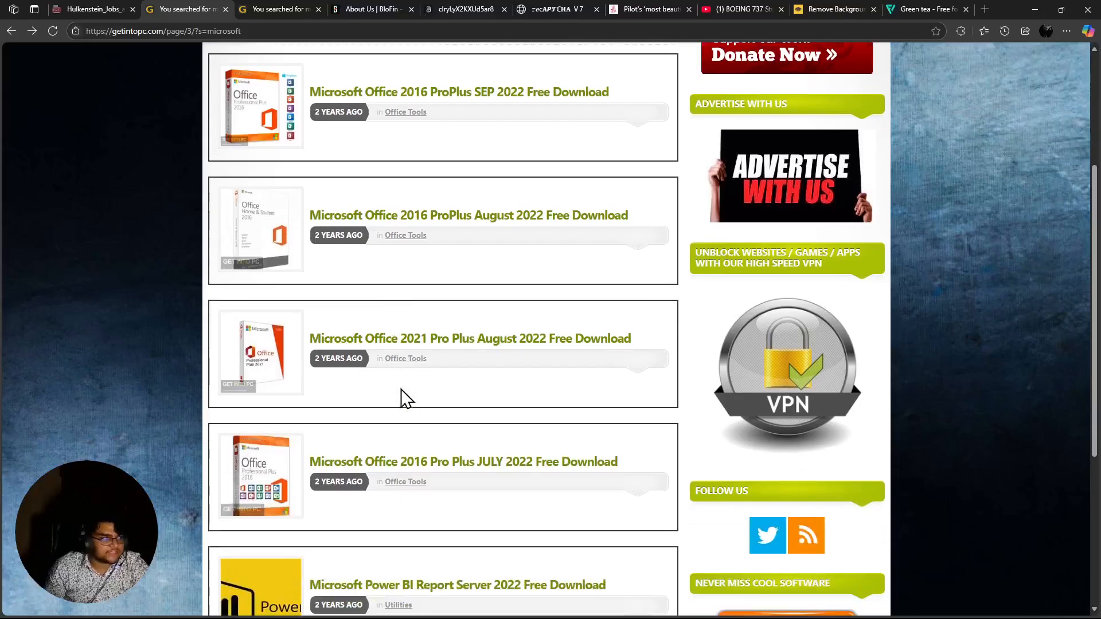
{"action": "left_click", "coordinate": [450, 348]}
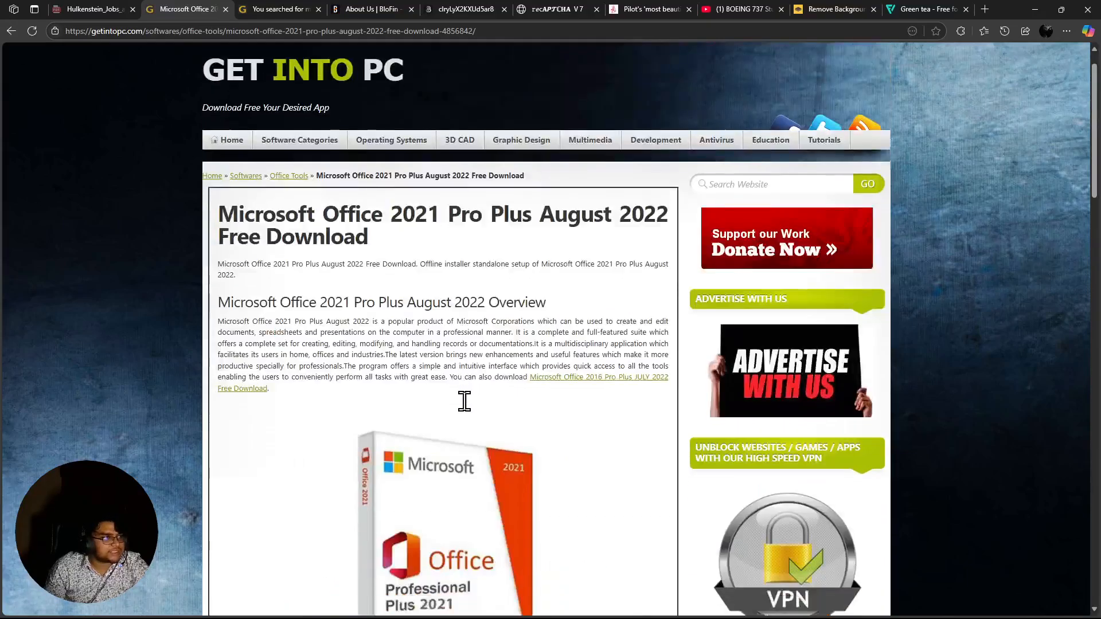
Scroll the Office 2021 page toward the Download 64 Bit button and drag the Facebook Live window onscreen
{"action": "scroll", "coordinate": [465, 401], "scroll_direction": "down", "scroll_amount": 20}
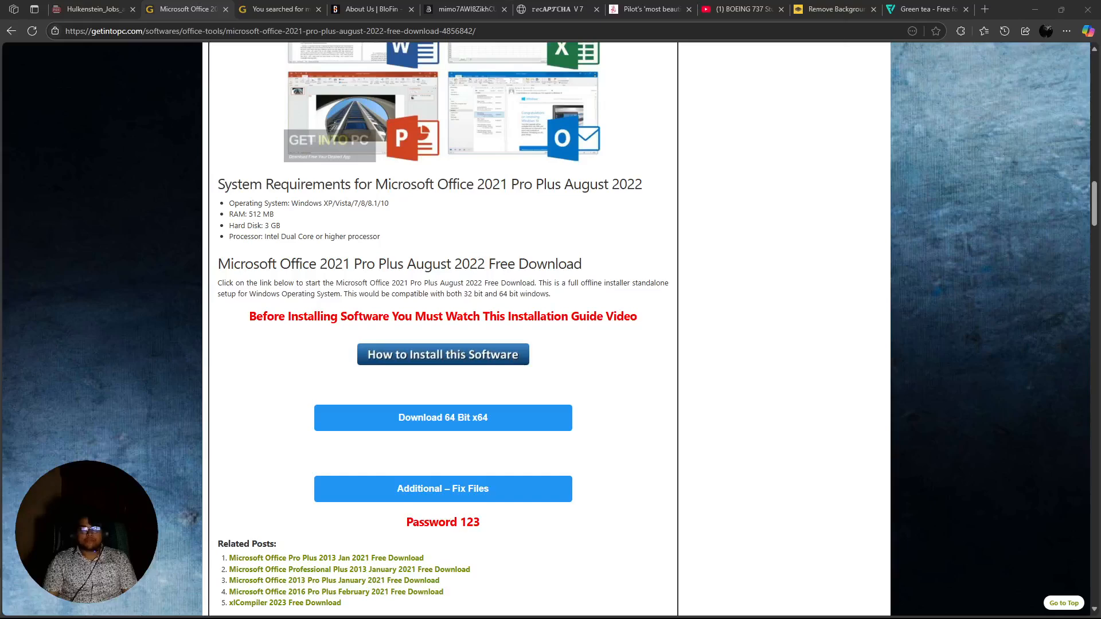
{"action": "left_click_drag", "start_coordinate": [1100, 486], "coordinate": [493, 2]}
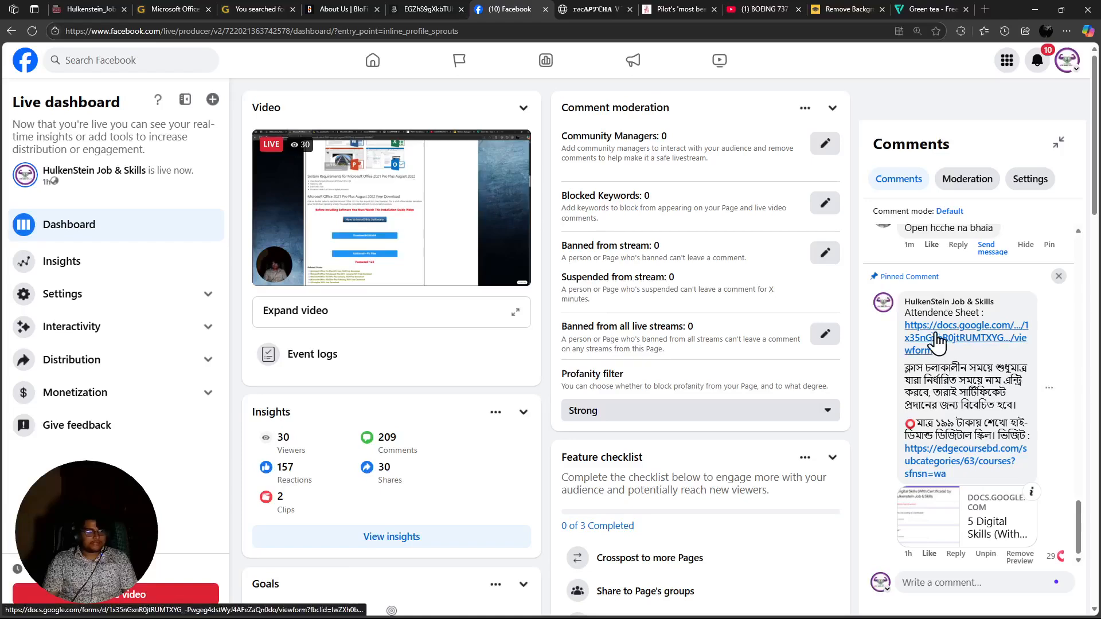
Open and close the pinned comment's attendance form, then drag the Facebook tab into its own window
{"action": "left_click", "coordinate": [948, 340]}
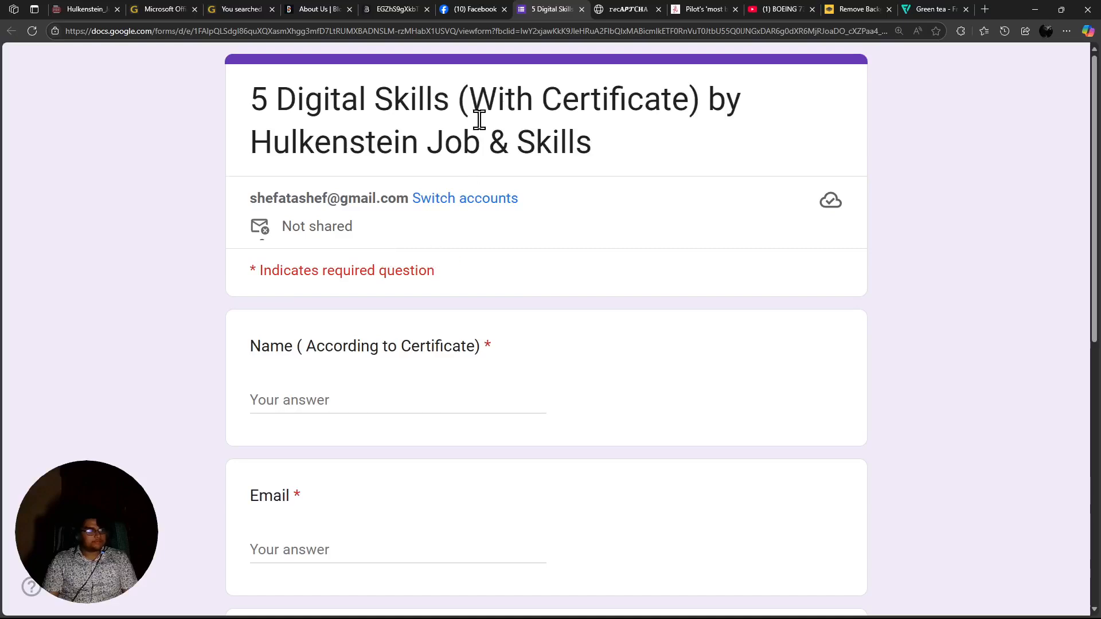
{"action": "scroll", "coordinate": [481, 217], "scroll_direction": "down", "scroll_amount": 5}
{"action": "scroll", "coordinate": [451, 233], "scroll_direction": "down", "scroll_amount": 3}
{"action": "scroll", "coordinate": [451, 233], "scroll_direction": "up", "scroll_amount": 6}
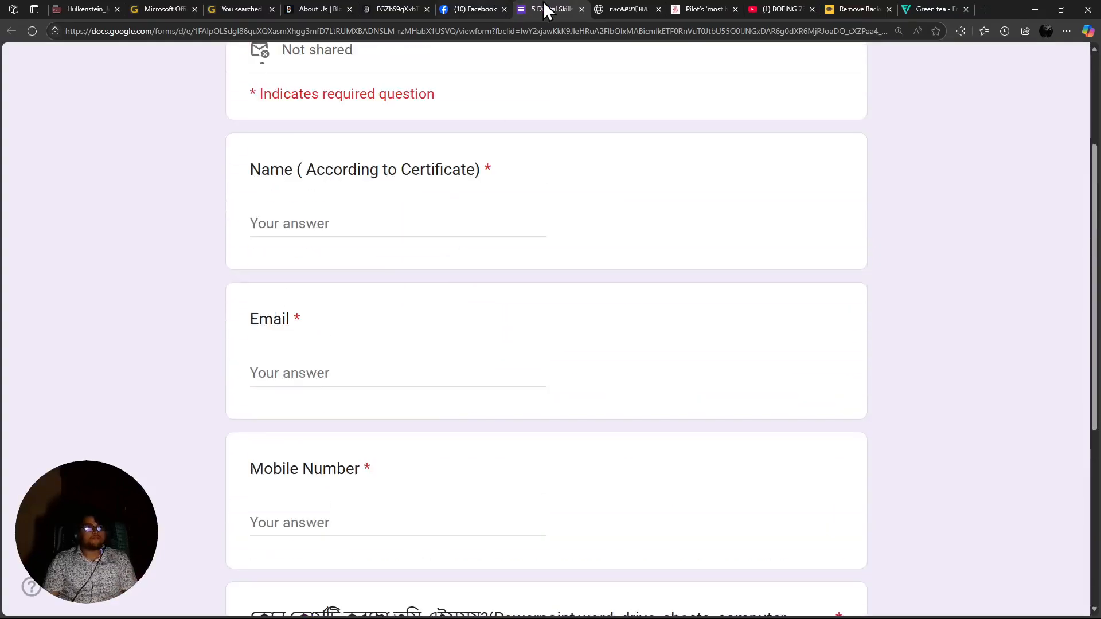
{"action": "left_click", "coordinate": [582, 9]}
{"action": "left_click_drag", "start_coordinate": [572, 123], "coordinate": [1100, 161]}
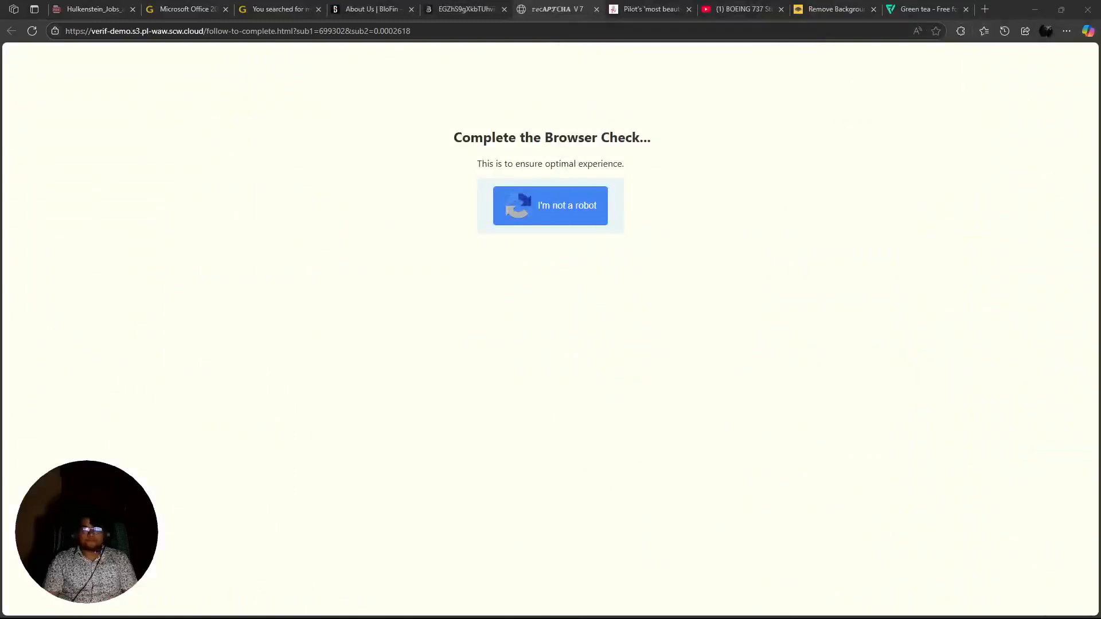
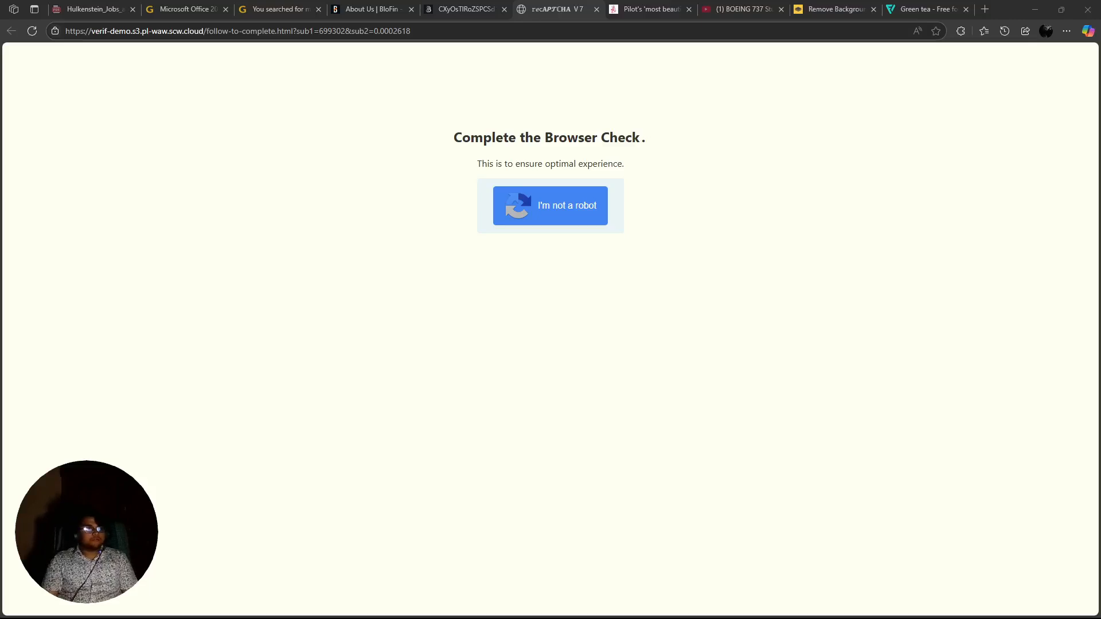
Switch from the Edge browser-check page to the Word document with the skill10 image
{"action": "mouse_move", "coordinate": [668, 617]}
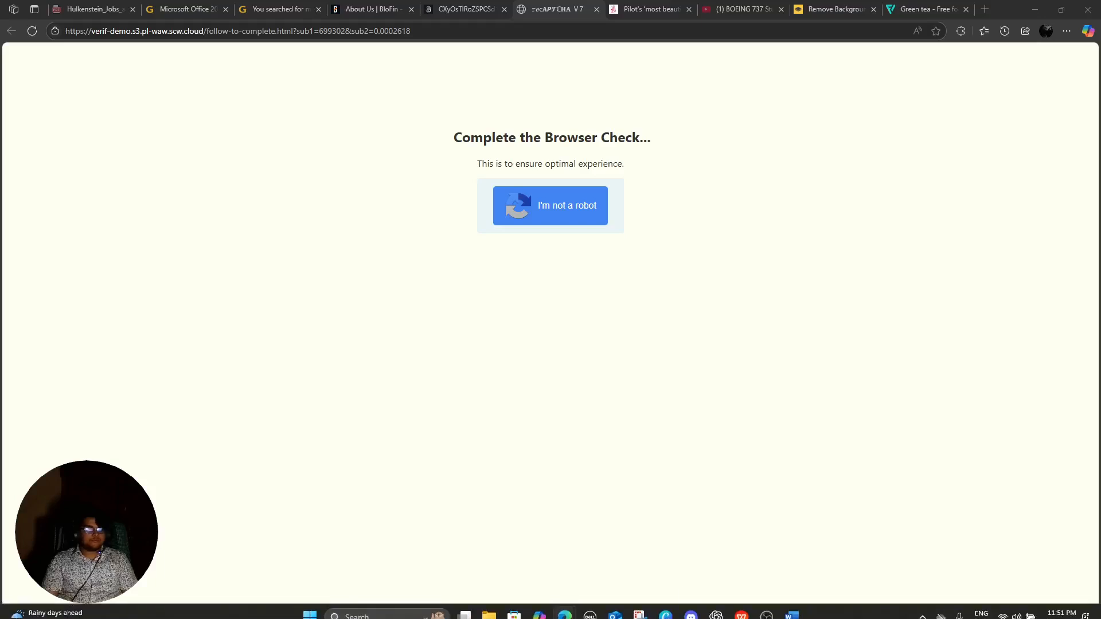
{"action": "left_click", "coordinate": [791, 612]}
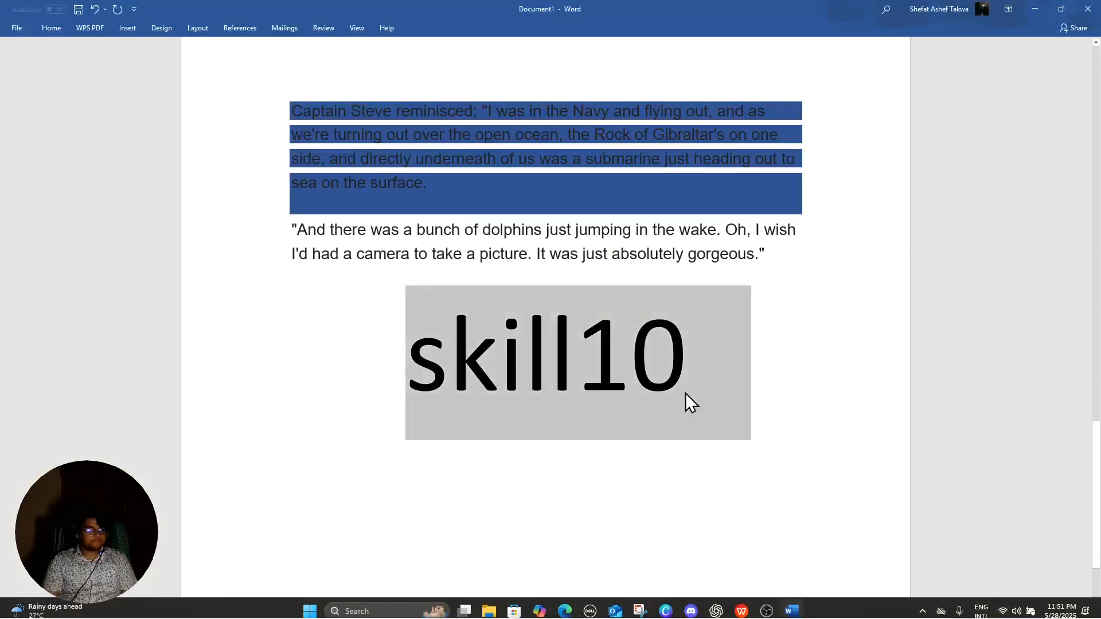
Type the lines 'HJS20' and 'UVTR ACADEMY' below skill10, fixing typos along the way
{"action": "key", "text": "Return"}
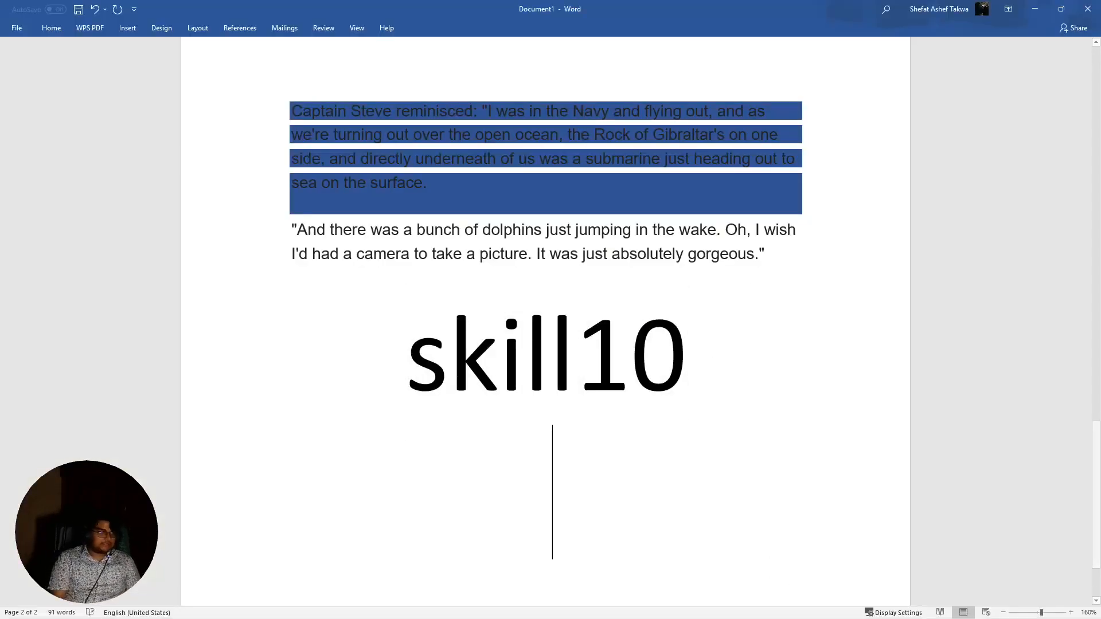
{"action": "key", "text": "Return"}
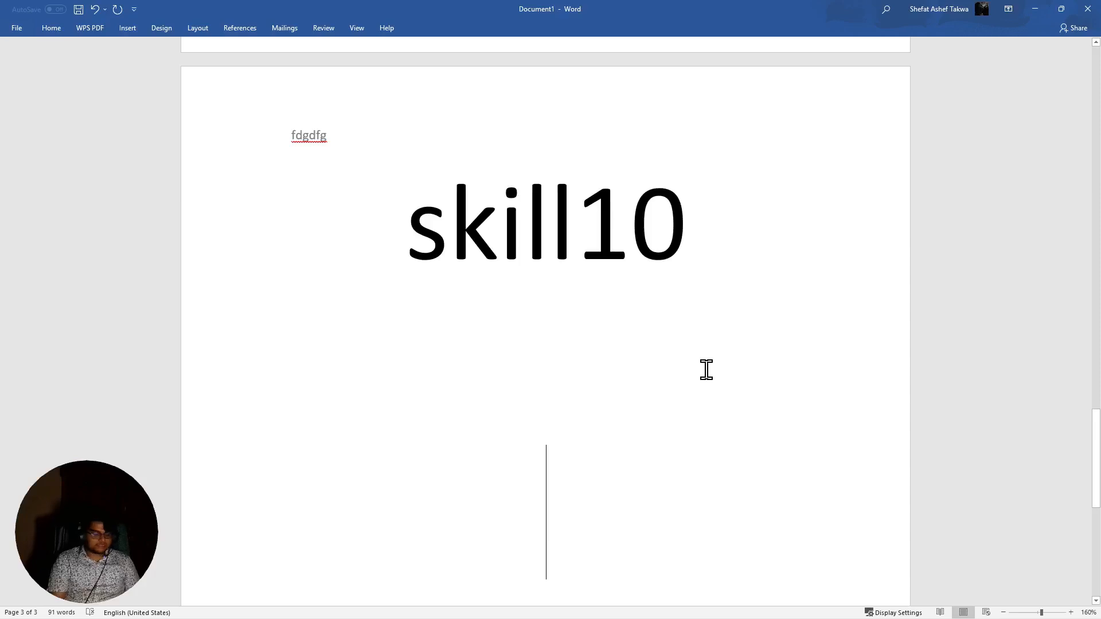
{"action": "type", "text": "HJS"}
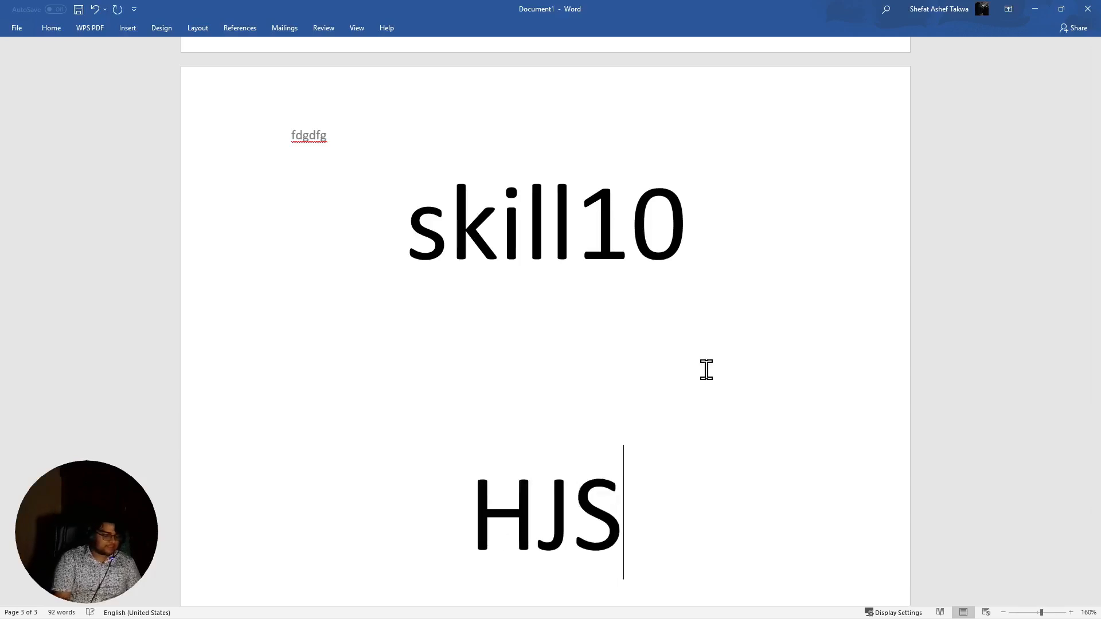
{"action": "type", "text": "20"}
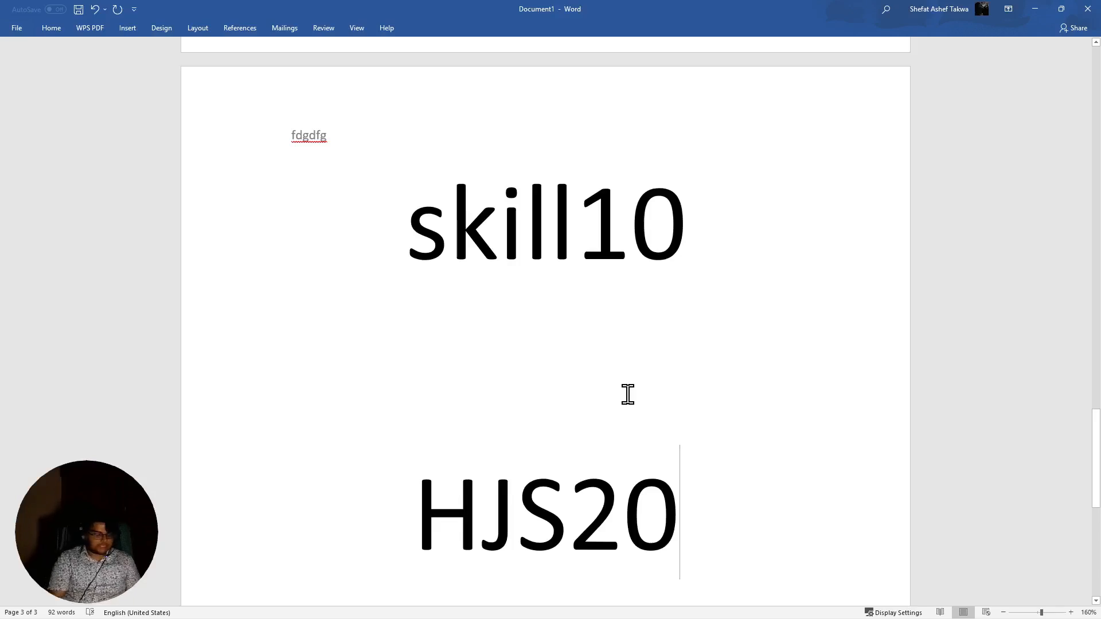
{"action": "key", "text": "Return"}
{"action": "type", "text": "TR"}
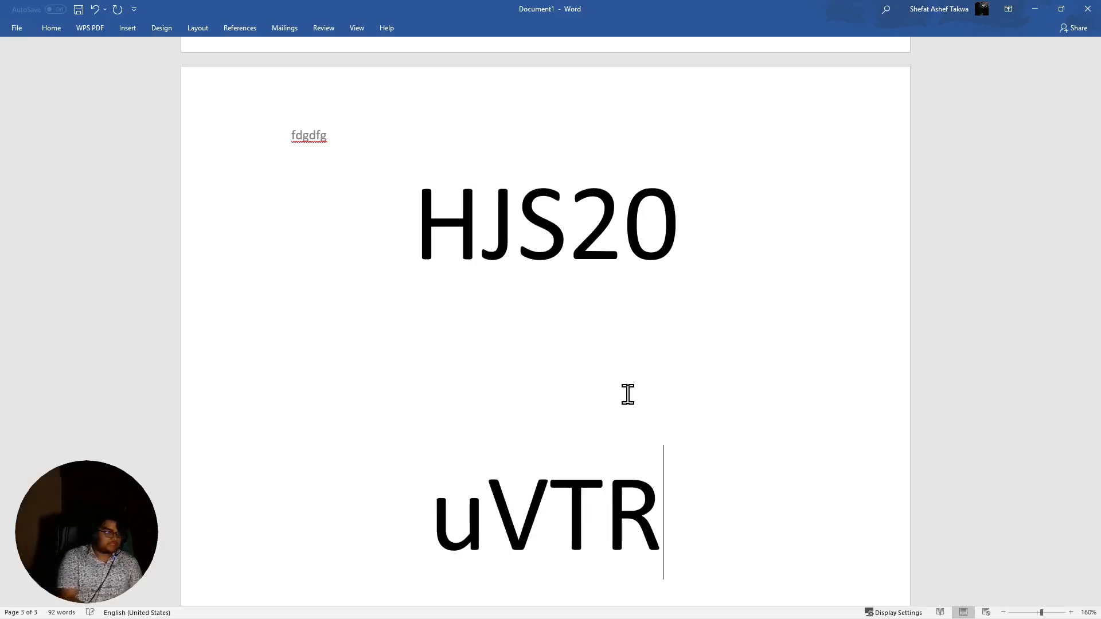
{"action": "key", "text": "BackSpace"}
{"action": "key", "text": "BackSpace"}
{"action": "key", "text": "BackSpace"}
{"action": "key", "text": "BackSpace"}
{"action": "type", "text": "U"}
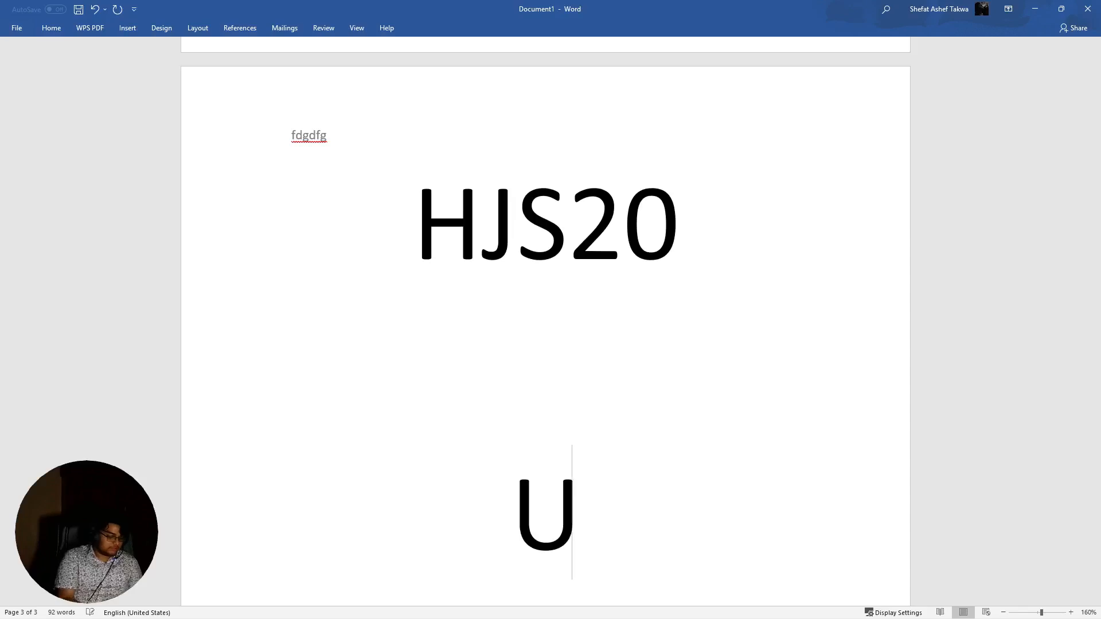
{"action": "type", "text": "VTR ACADEWMY"}
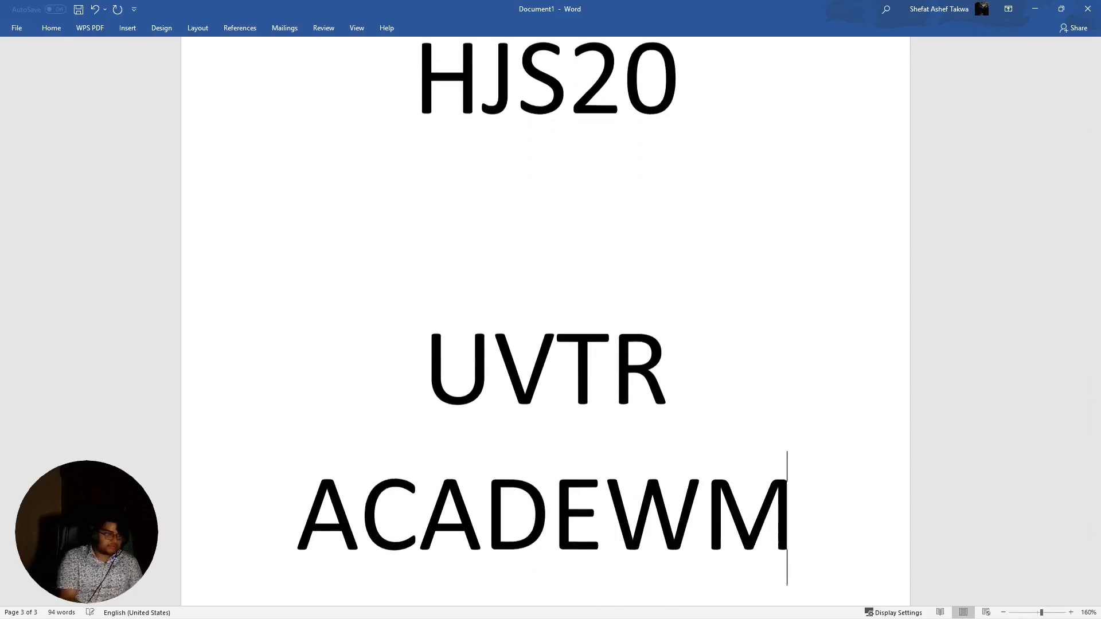
{"action": "key", "text": "BackSpace"}
{"action": "key", "text": "BackSpace"}
{"action": "key", "text": "BackSpace"}
{"action": "key", "text": "BackSpace"}
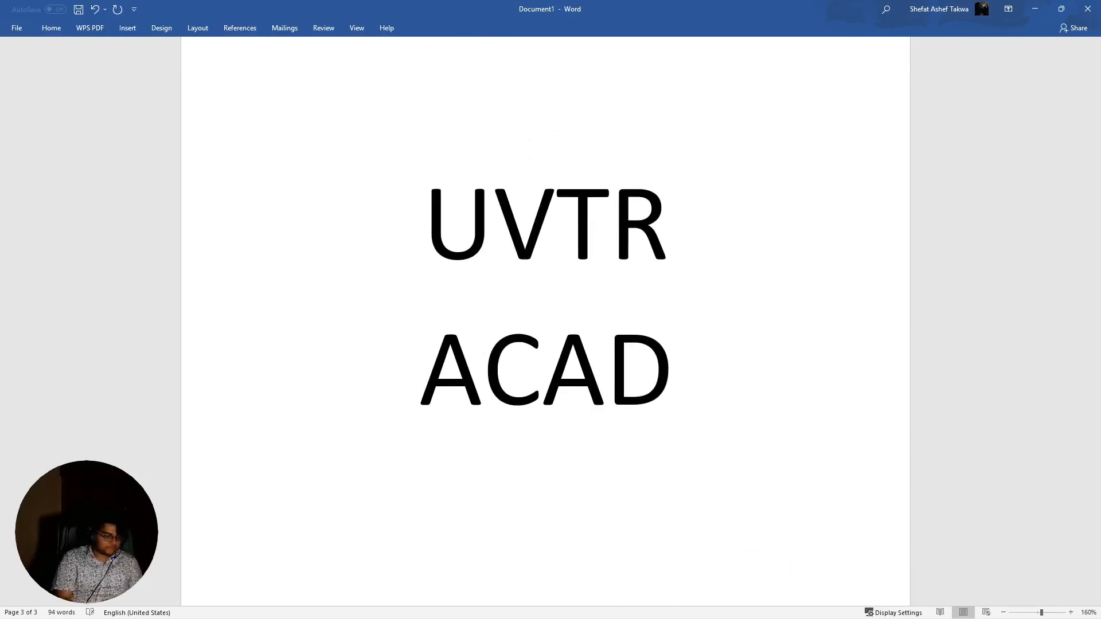
{"action": "type", "text": "WMY"}
{"action": "key", "text": "BackSpace"}
{"action": "key", "text": "BackSpace"}
{"action": "key", "text": "BackSpace"}
{"action": "key", "text": "BackSpace"}
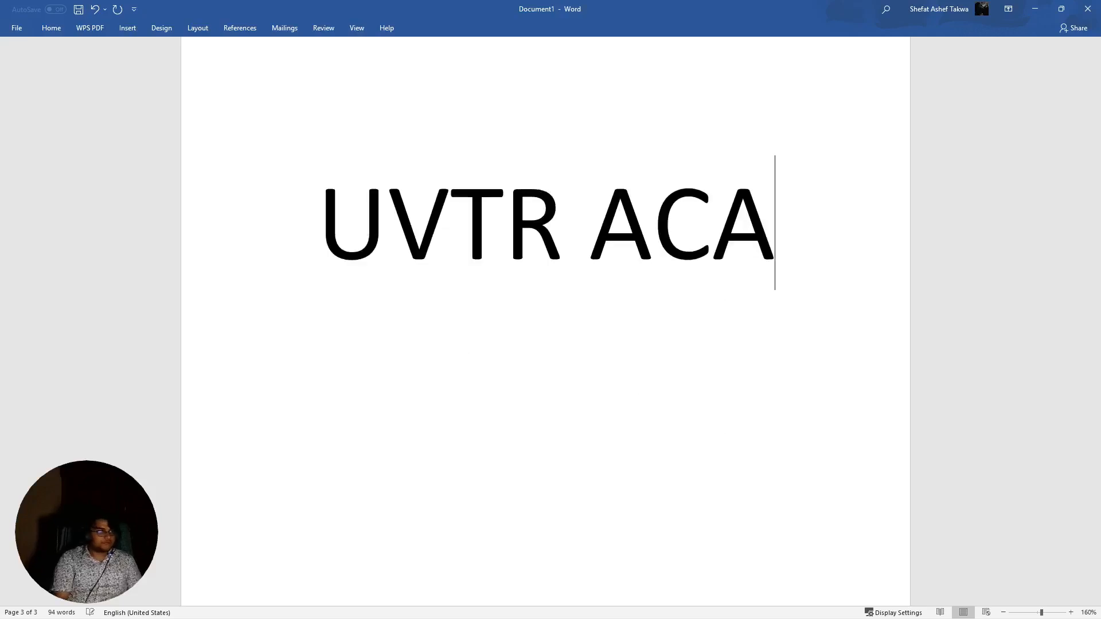
{"action": "type", "text": "DEMY"}
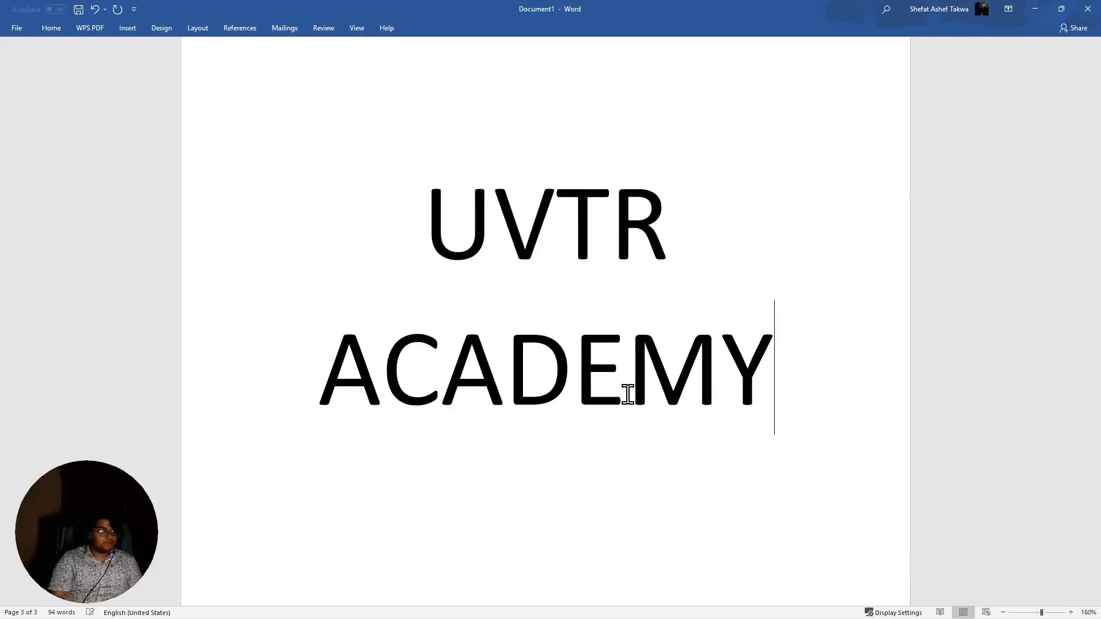
Select the HJS20 line at the top of the new text
{"action": "key", "text": "ctrl+a"}
{"action": "left_click_drag", "start_coordinate": [775, 381], "coordinate": [513, 383]}
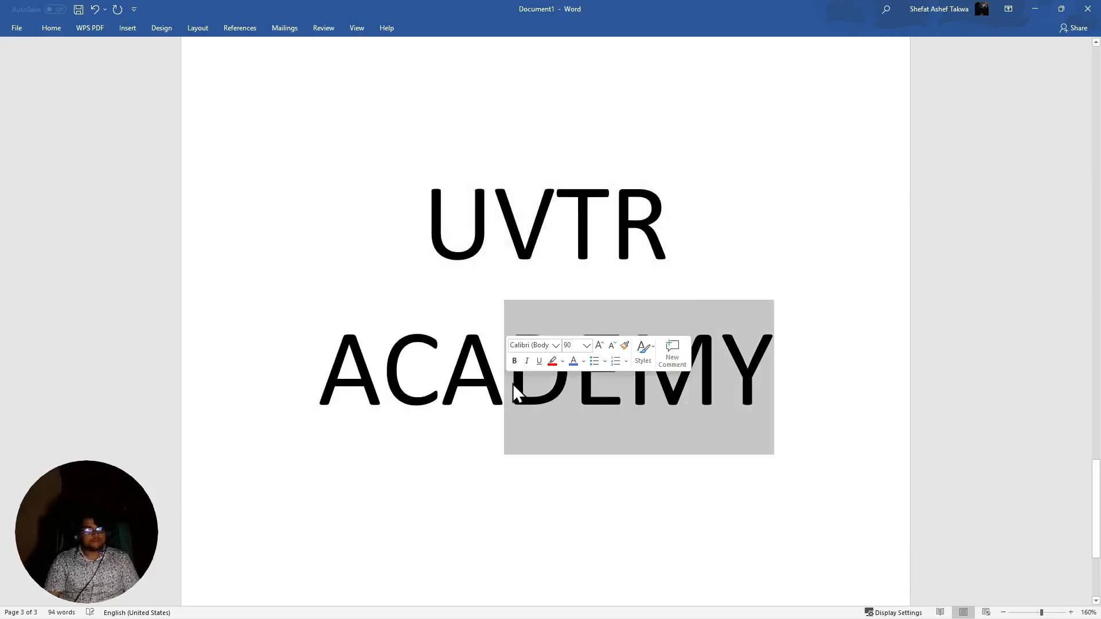
{"action": "scroll", "coordinate": [597, 357], "scroll_direction": "up", "scroll_amount": 3}
{"action": "left_click_drag", "start_coordinate": [680, 130], "coordinate": [312, 118]}
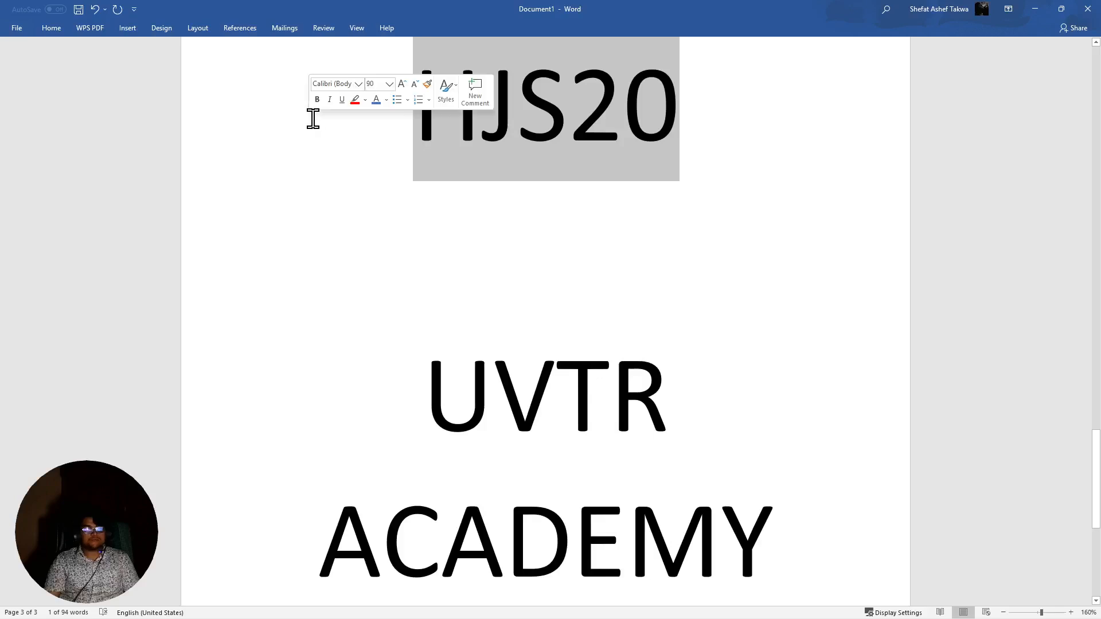